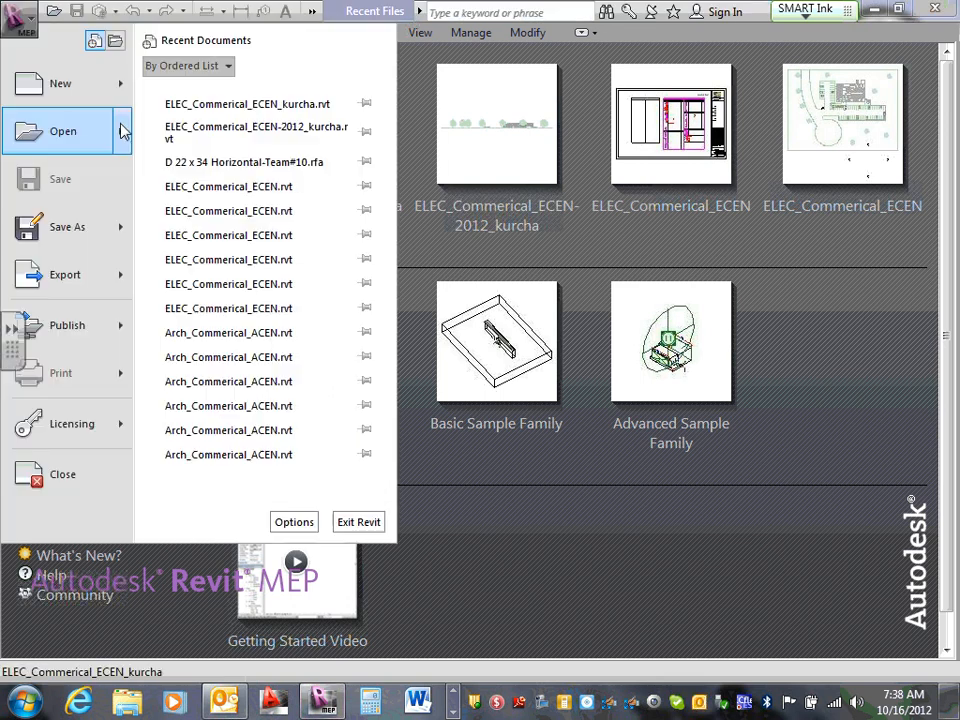
Start opening an existing project and browse from the Desktop's 2012-Semester shortcut into the Team 10 folder
{"action": "mouse_move", "coordinate": [122, 131]}
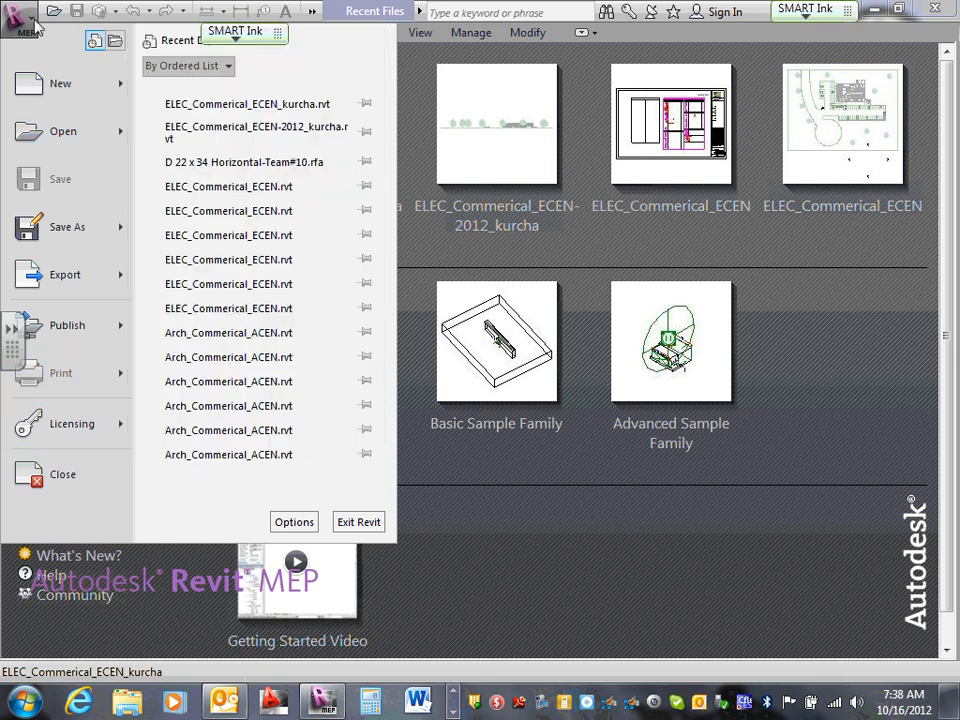
{"action": "mouse_move", "coordinate": [45, 108]}
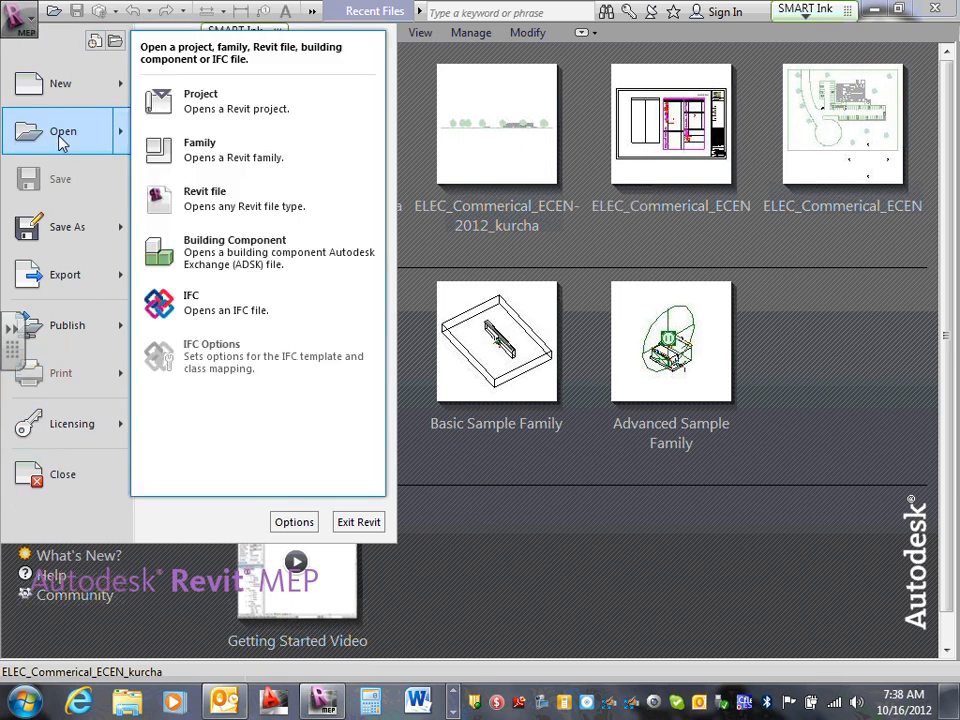
{"action": "left_click", "coordinate": [222, 117]}
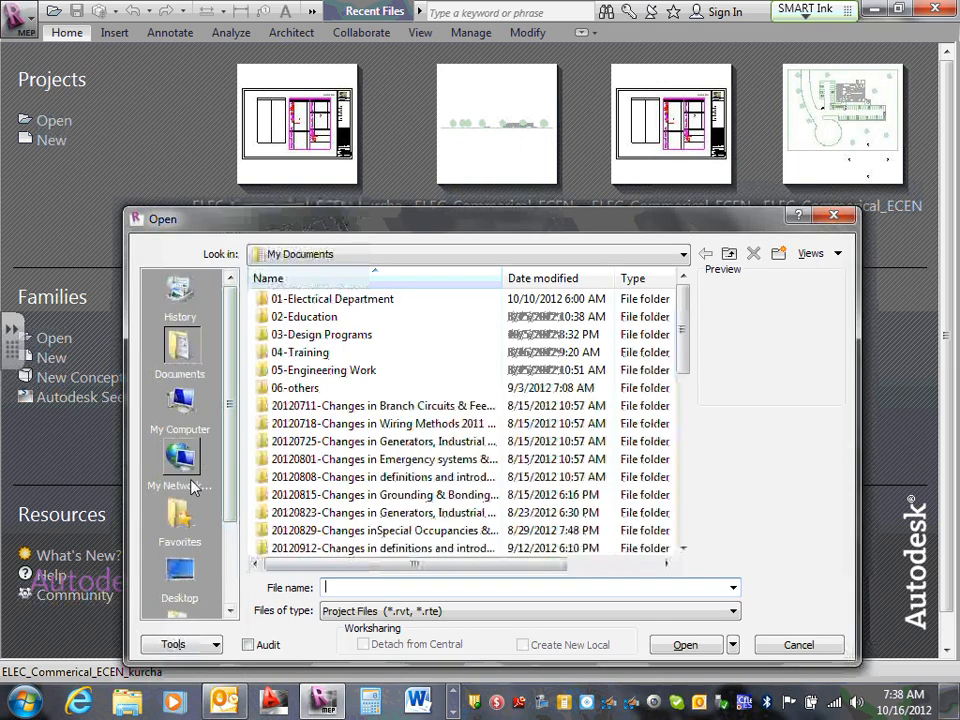
{"action": "left_click", "coordinate": [180, 575]}
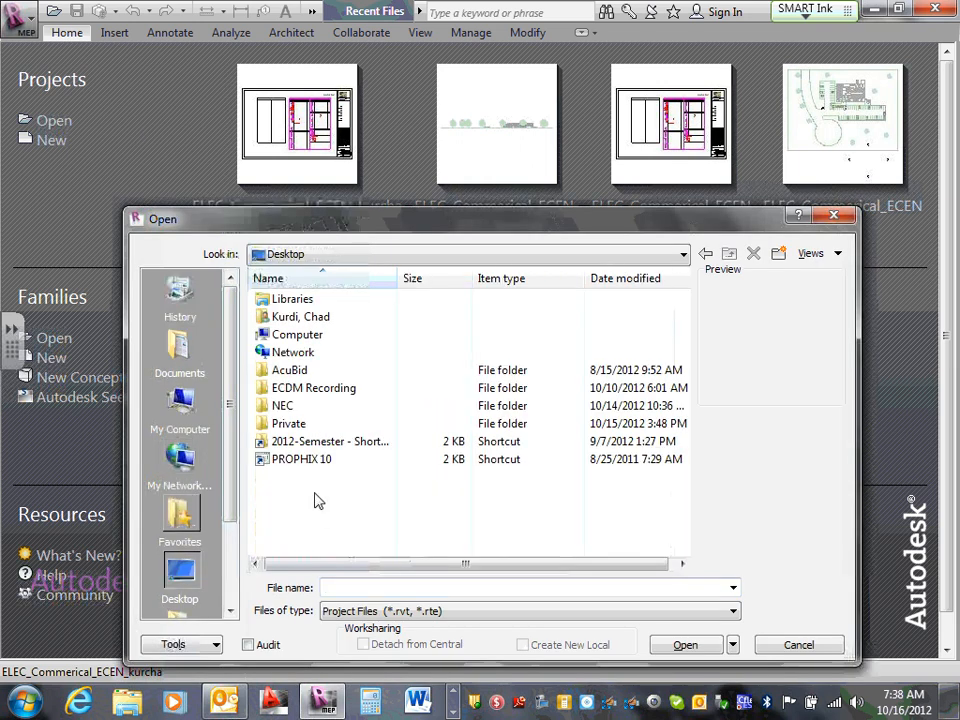
{"action": "double_click", "coordinate": [316, 445]}
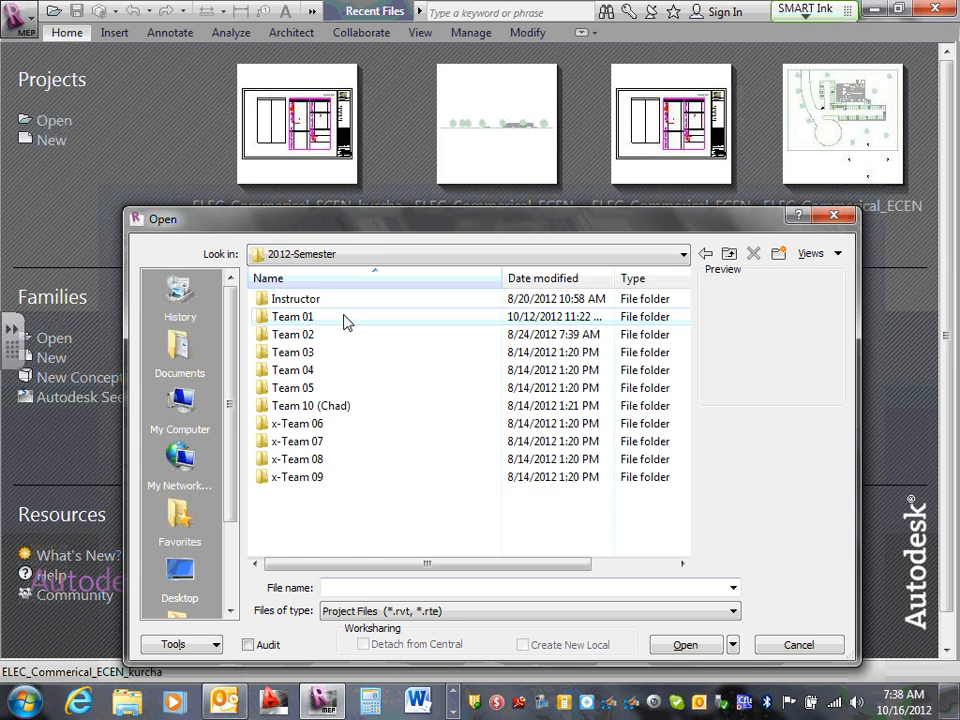
{"action": "left_click", "coordinate": [326, 406]}
{"action": "double_click", "coordinate": [326, 406]}
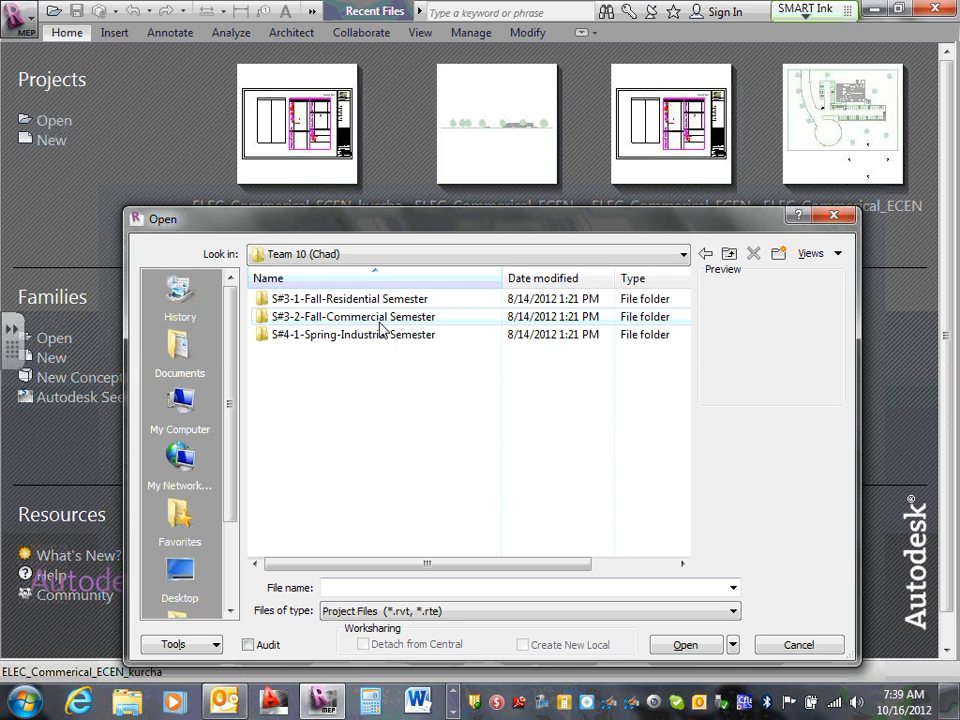
Browse through S#3-2-Fall-Commercial Semester, Design Drawings and Revit to the ELEC folder
{"action": "double_click", "coordinate": [380, 322]}
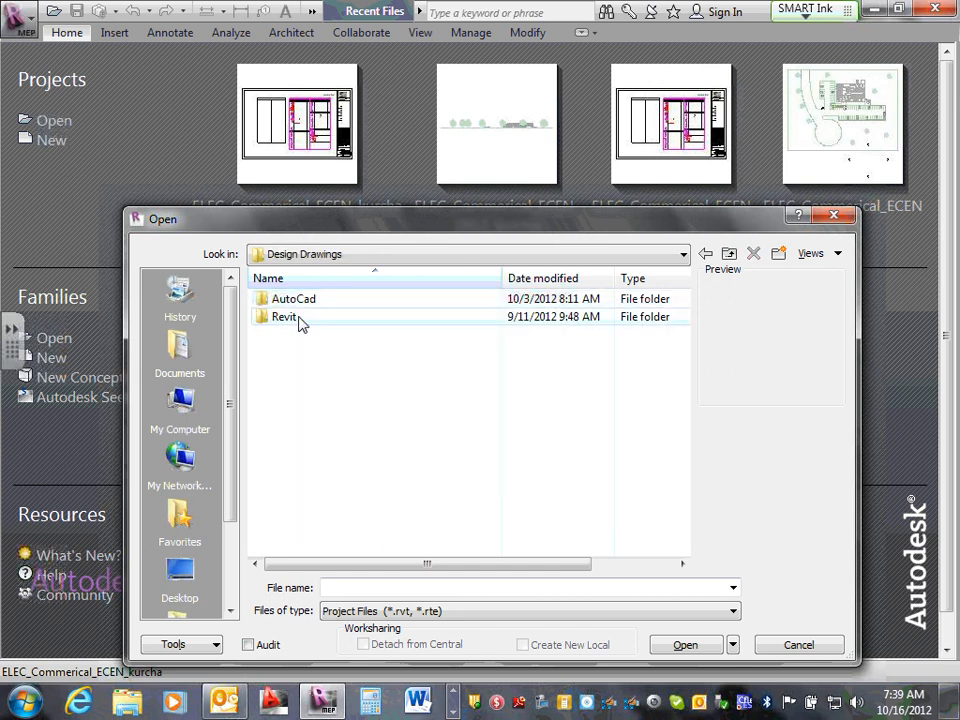
{"action": "double_click", "coordinate": [301, 319]}
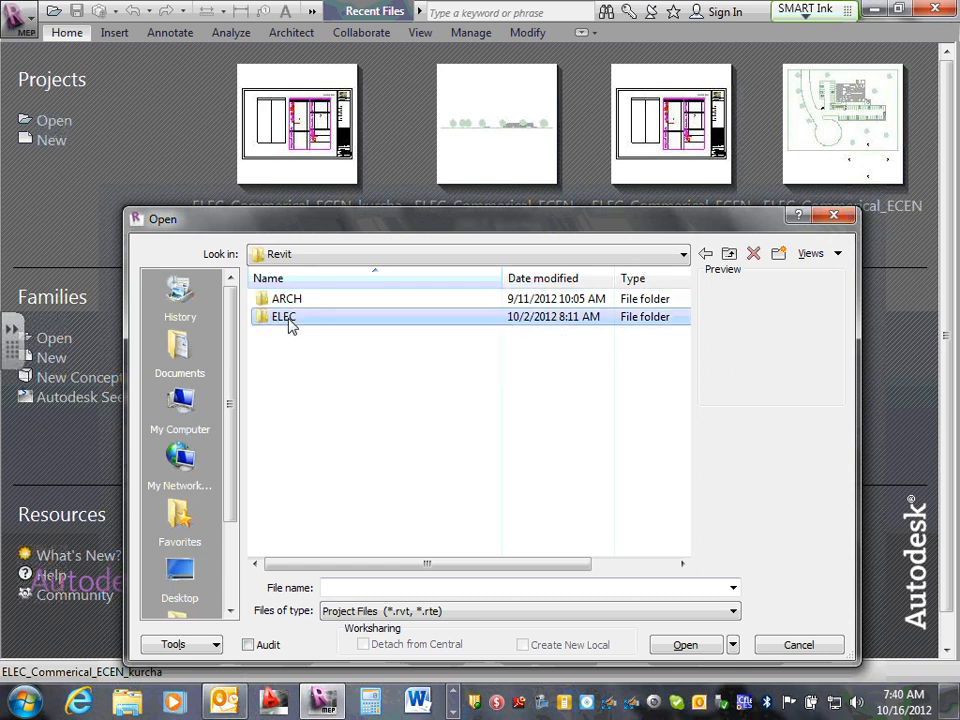
{"action": "double_click", "coordinate": [286, 318]}
Open ELEC_Commerical_ECEN.rvt with Create New Local enabled, overwriting the existing local file
{"action": "left_click", "coordinate": [323, 336]}
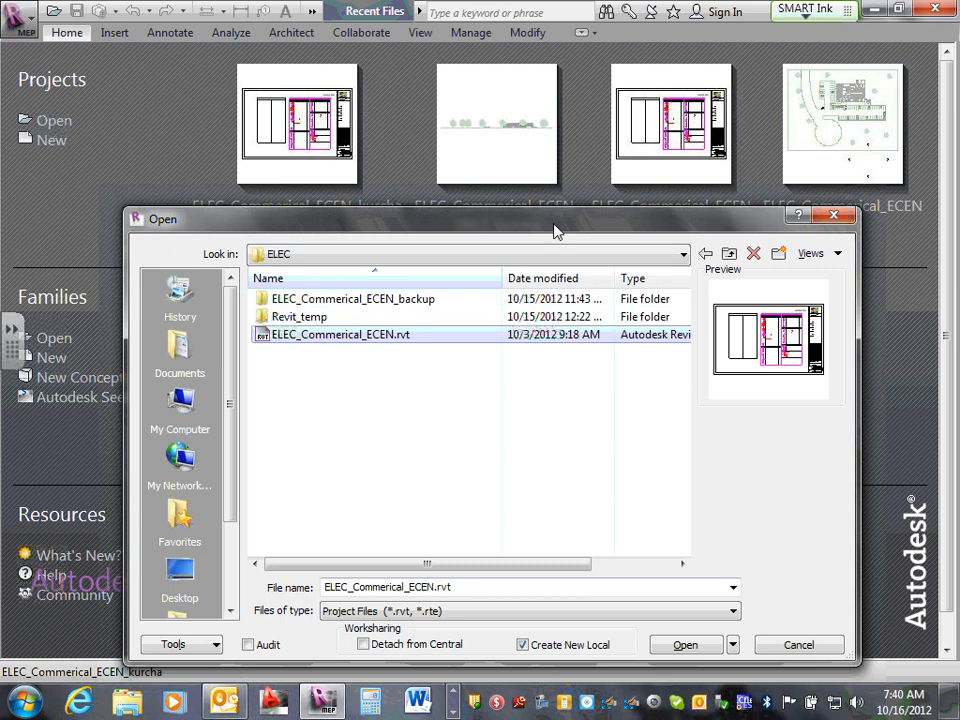
{"action": "left_click_drag", "start_coordinate": [548, 208], "coordinate": [551, 126]}
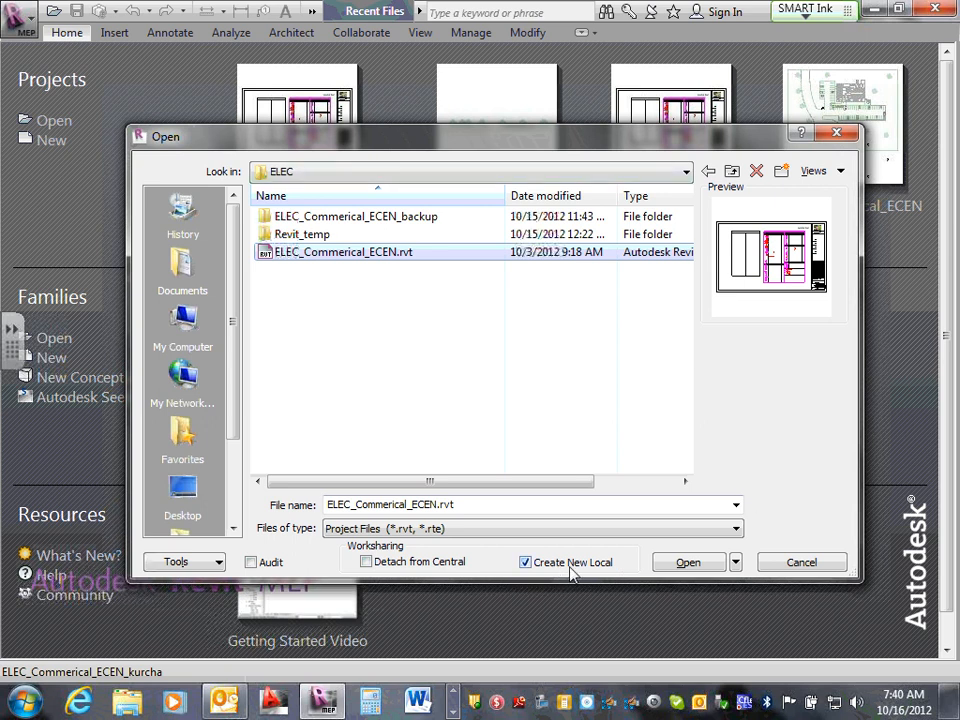
{"action": "left_click", "coordinate": [688, 563]}
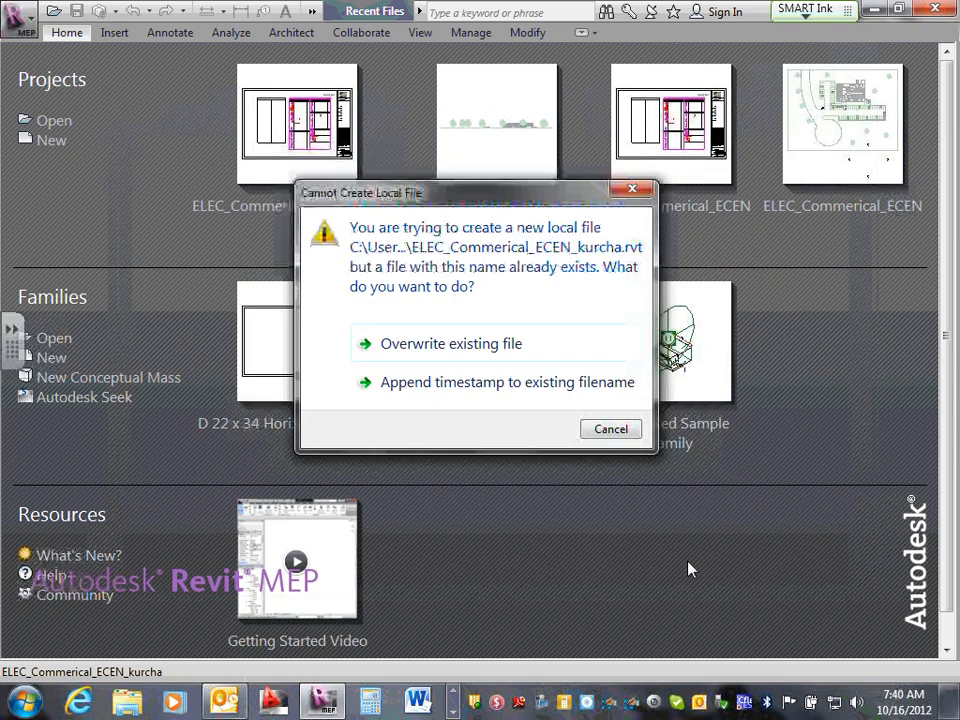
{"action": "left_click", "coordinate": [480, 354]}
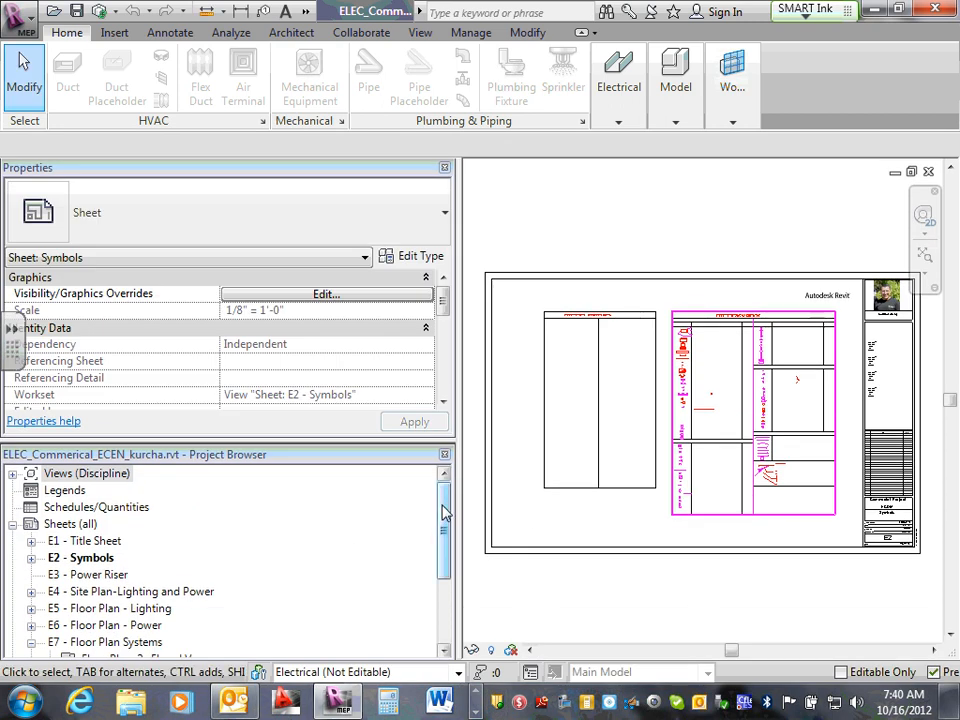
Widen the drawing area and open the 1 - Lighting floor plan from the Electrical lighting views
{"action": "left_click_drag", "start_coordinate": [456, 259], "coordinate": [164, 270]}
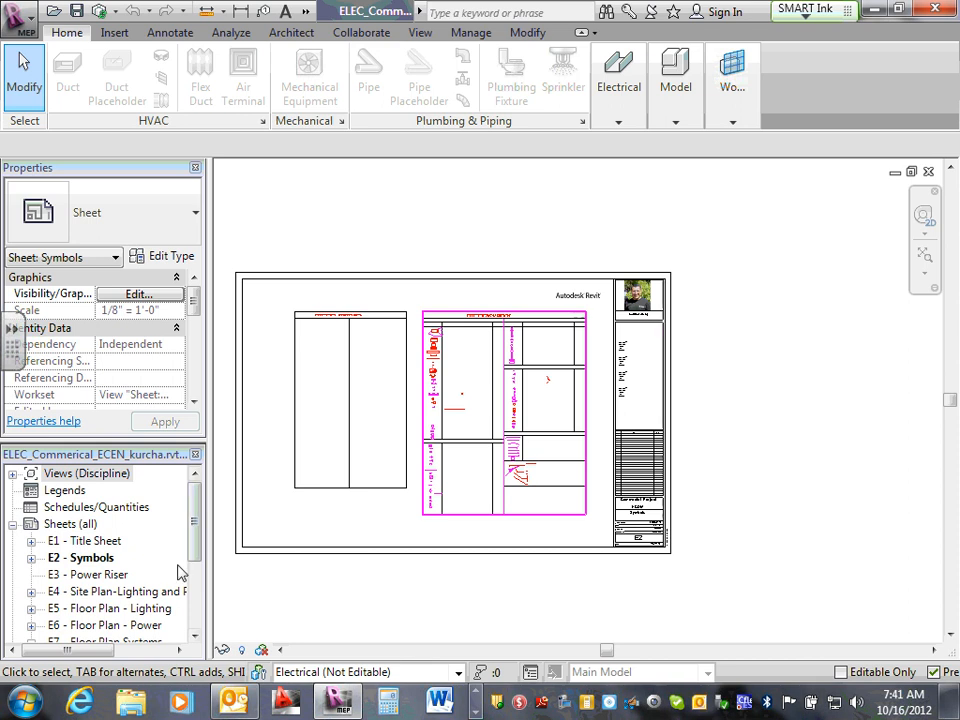
{"action": "left_click", "coordinate": [13, 525]}
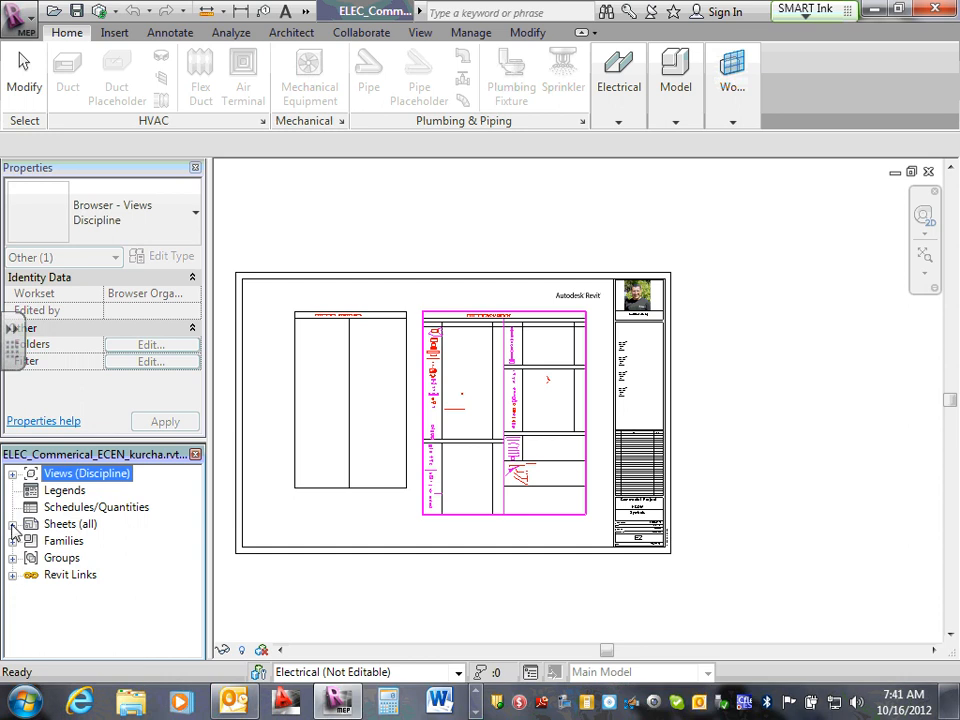
{"action": "left_click", "coordinate": [11, 474]}
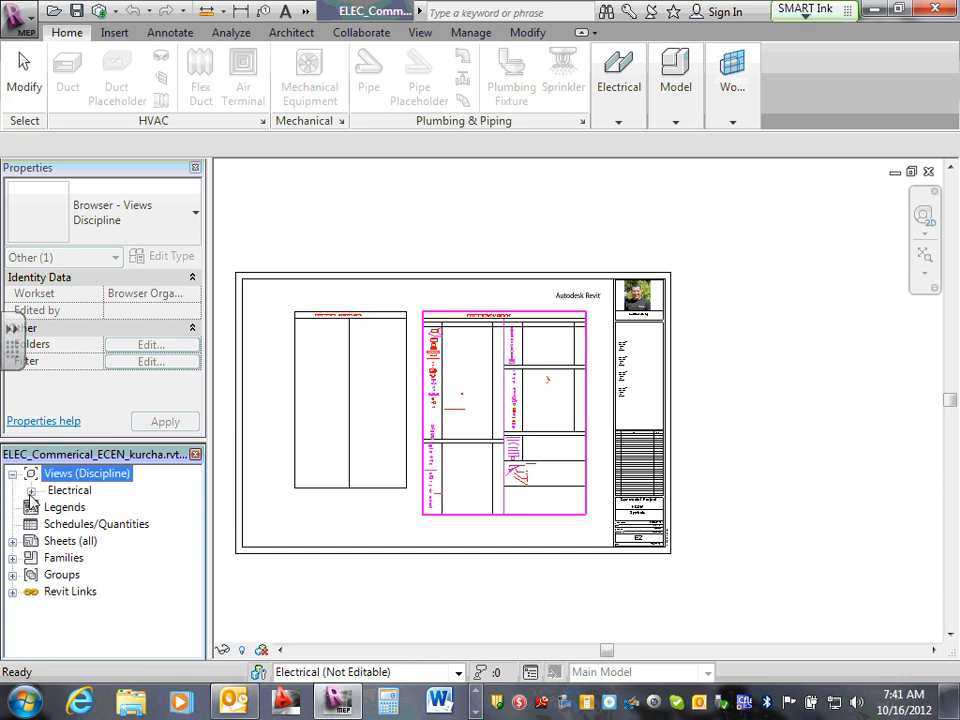
{"action": "left_click", "coordinate": [31, 491]}
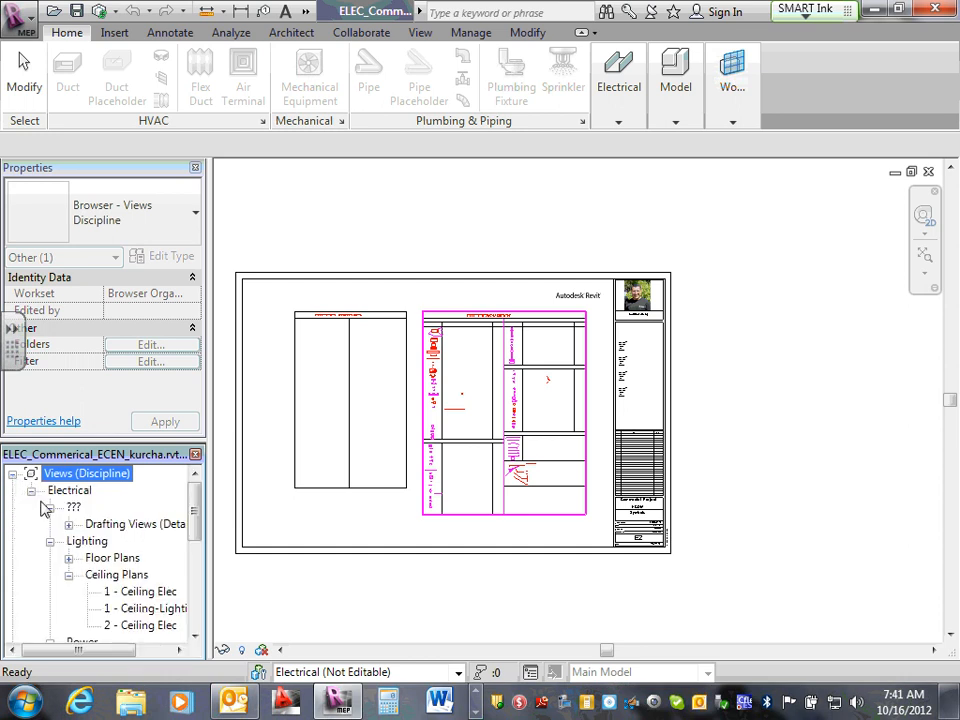
{"action": "left_click", "coordinate": [68, 558]}
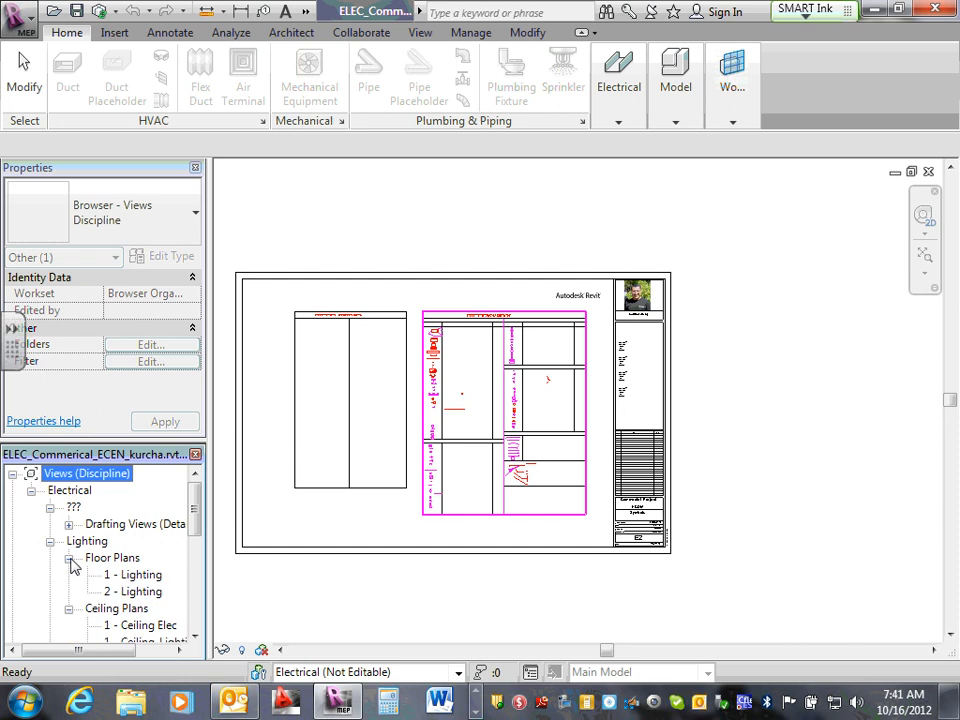
{"action": "left_click", "coordinate": [146, 576]}
{"action": "double_click", "coordinate": [146, 576]}
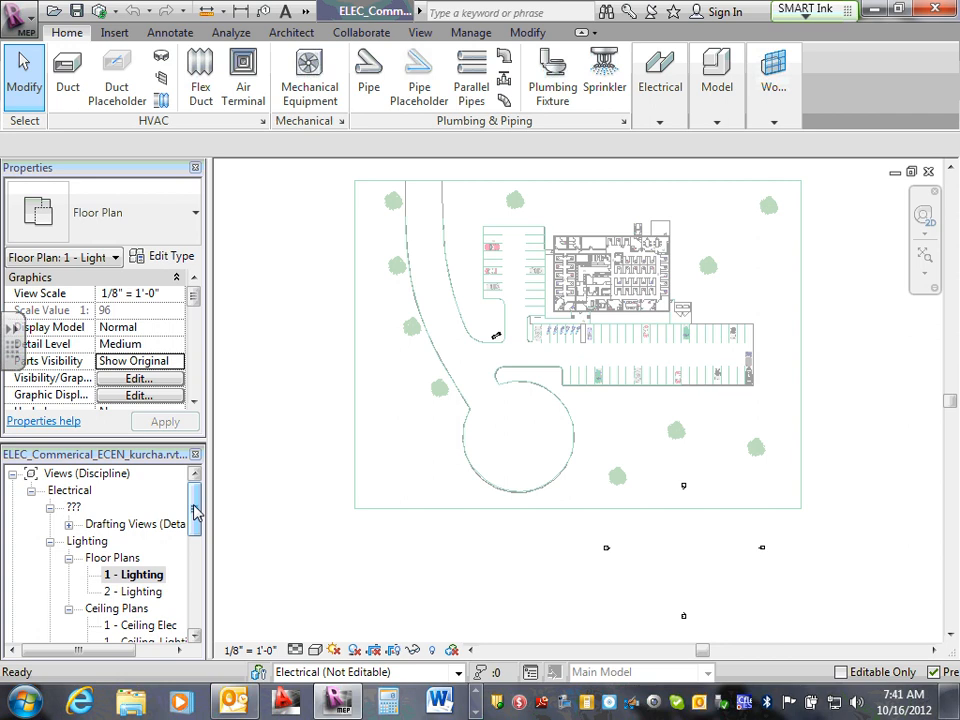
Open the 1 - Floor Power floor plan from the Power views and show the building plan enlarged
{"action": "left_click_drag", "start_coordinate": [195, 508], "coordinate": [196, 540]}
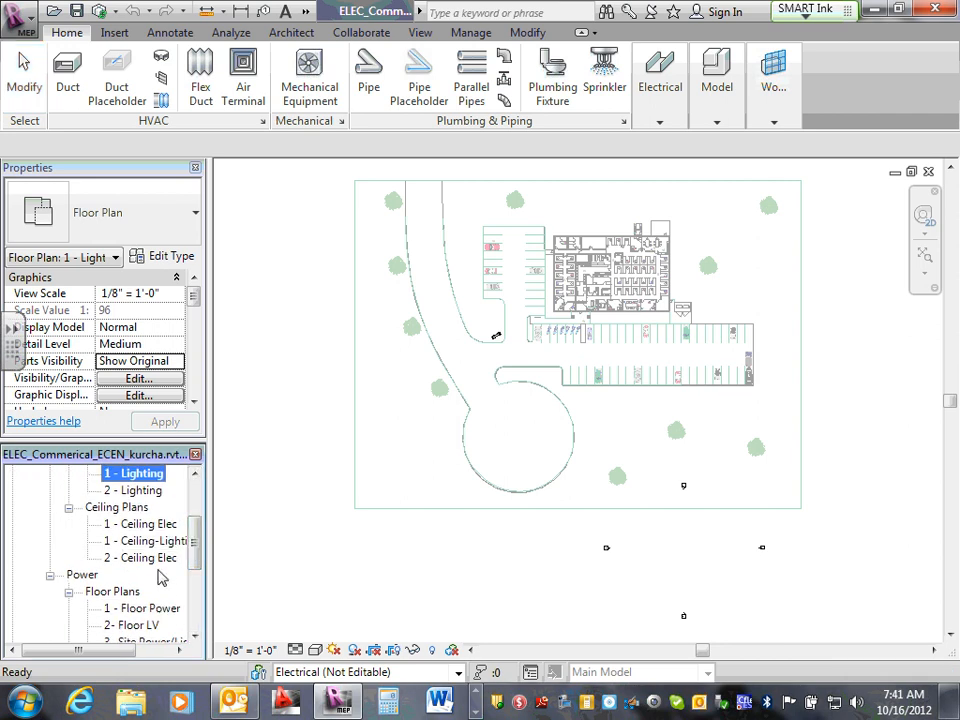
{"action": "double_click", "coordinate": [157, 610]}
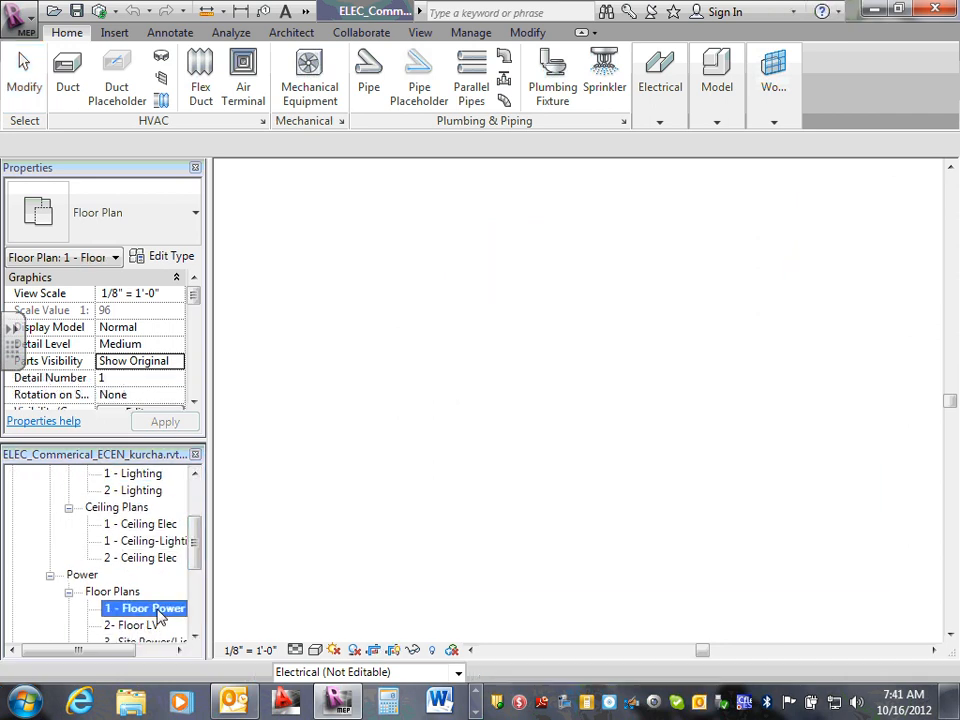
{"action": "scroll", "coordinate": [630, 208], "scroll_direction": "up", "scroll_amount": 5}
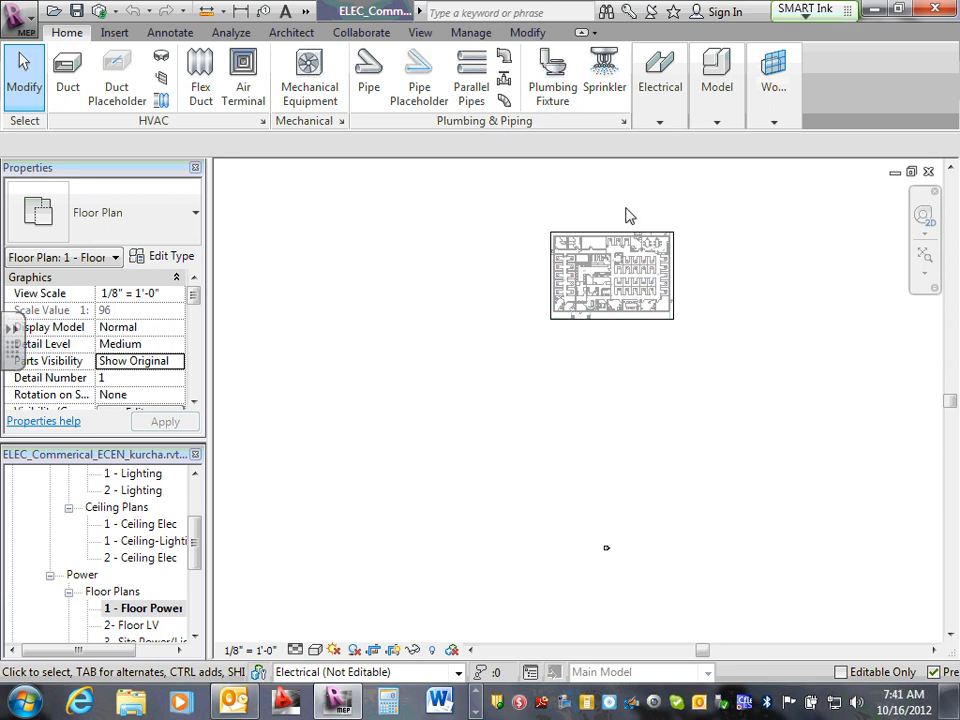
{"action": "scroll", "coordinate": [628, 313], "scroll_direction": "down", "scroll_amount": 3}
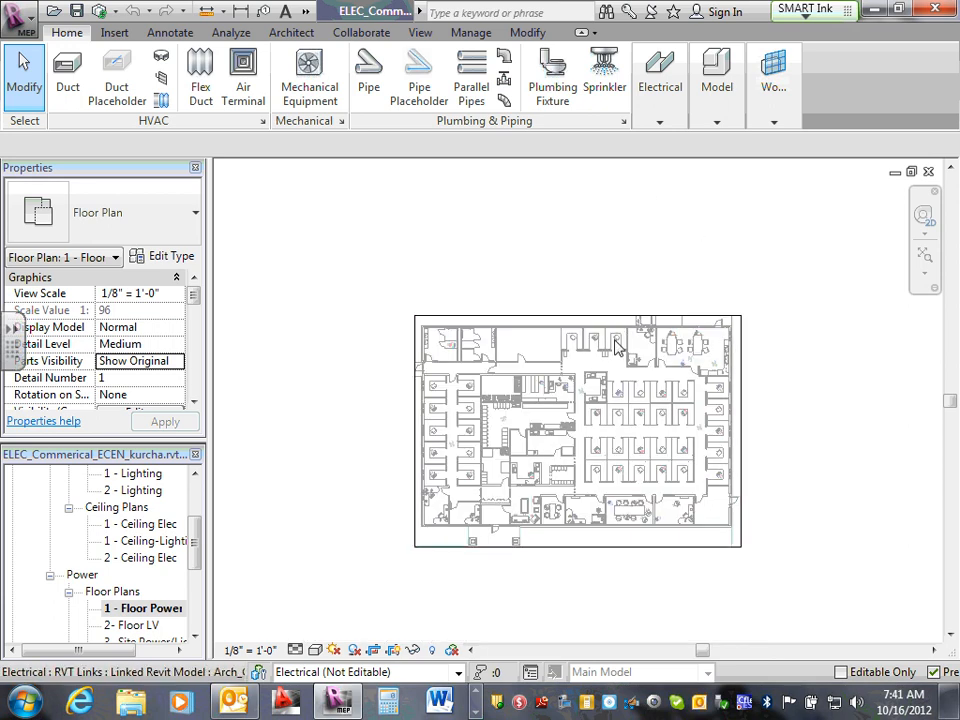
{"action": "scroll", "coordinate": [615, 345], "scroll_direction": "up", "scroll_amount": 2}
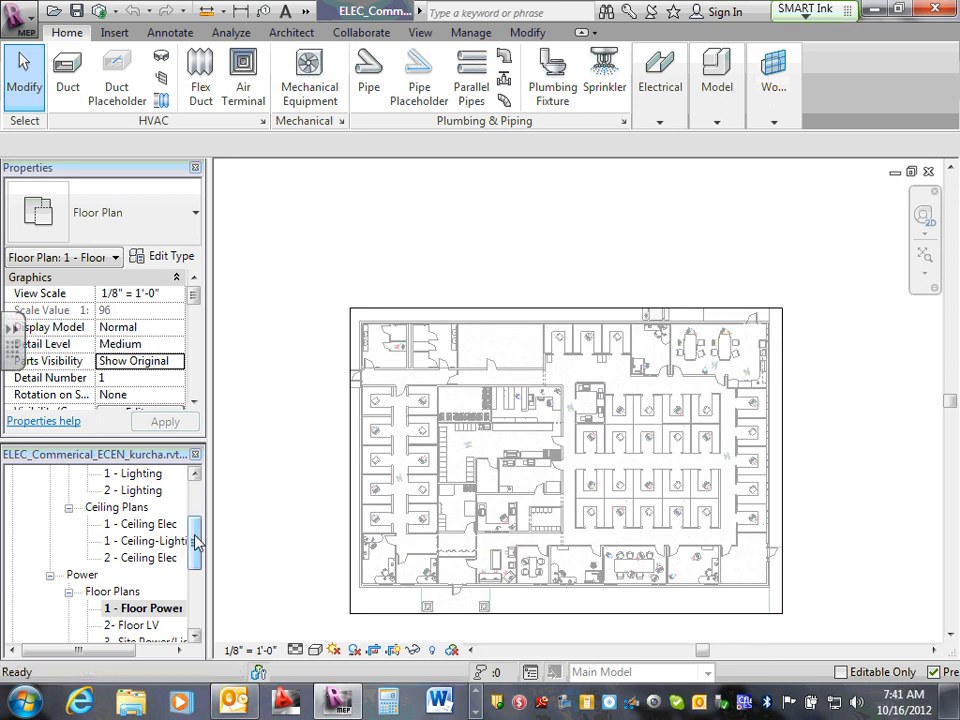
Collapse the Lighting branch with its floor and ceiling plans, keeping the Power floor plans expanded in the view tree
{"action": "scroll", "coordinate": [193, 538], "scroll_direction": "up", "scroll_amount": 3}
{"action": "left_click", "coordinate": [31, 491]}
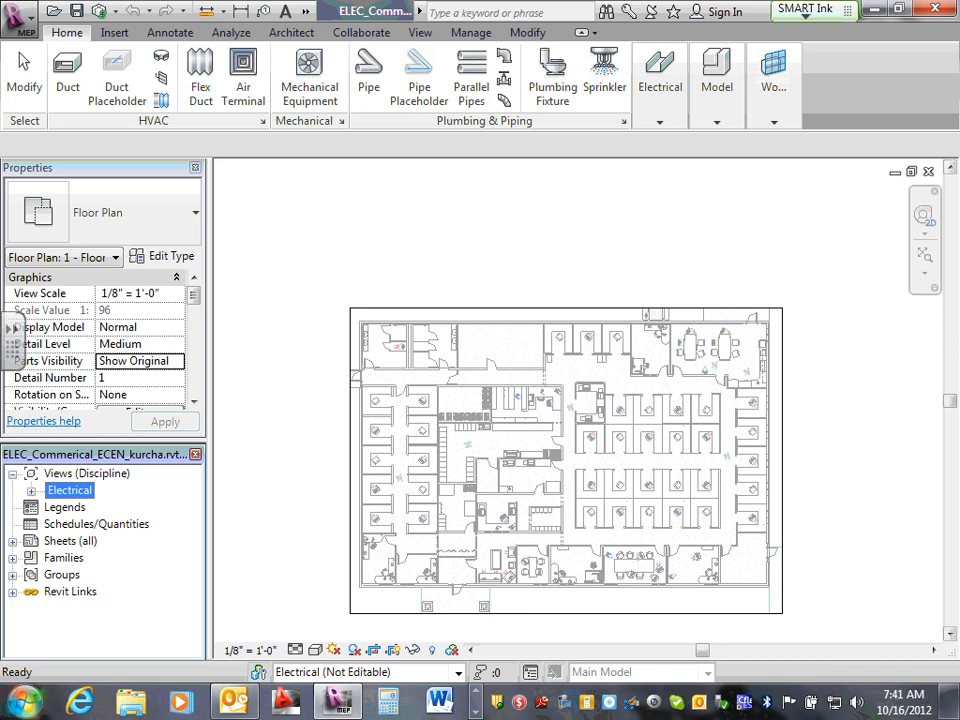
{"action": "left_click", "coordinate": [31, 491]}
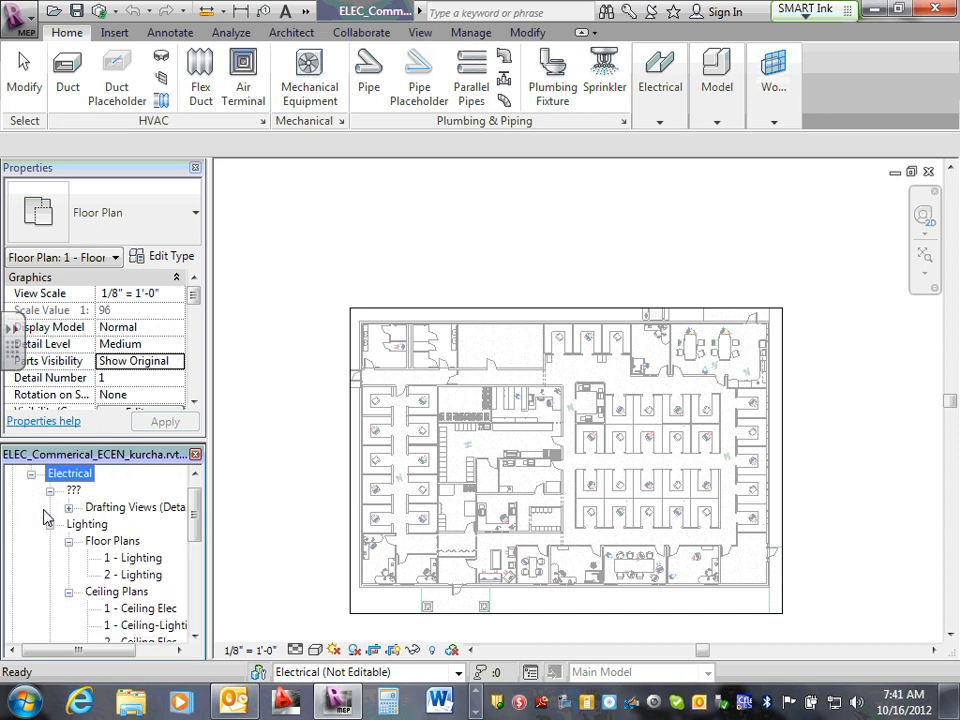
{"action": "left_click", "coordinate": [68, 541]}
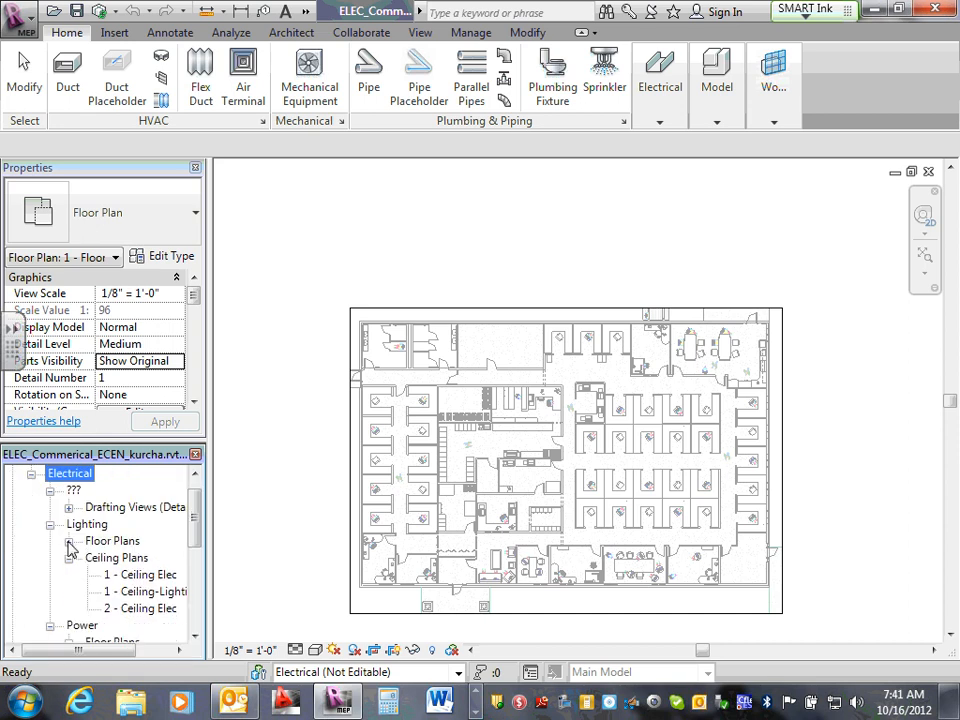
{"action": "left_click", "coordinate": [69, 560]}
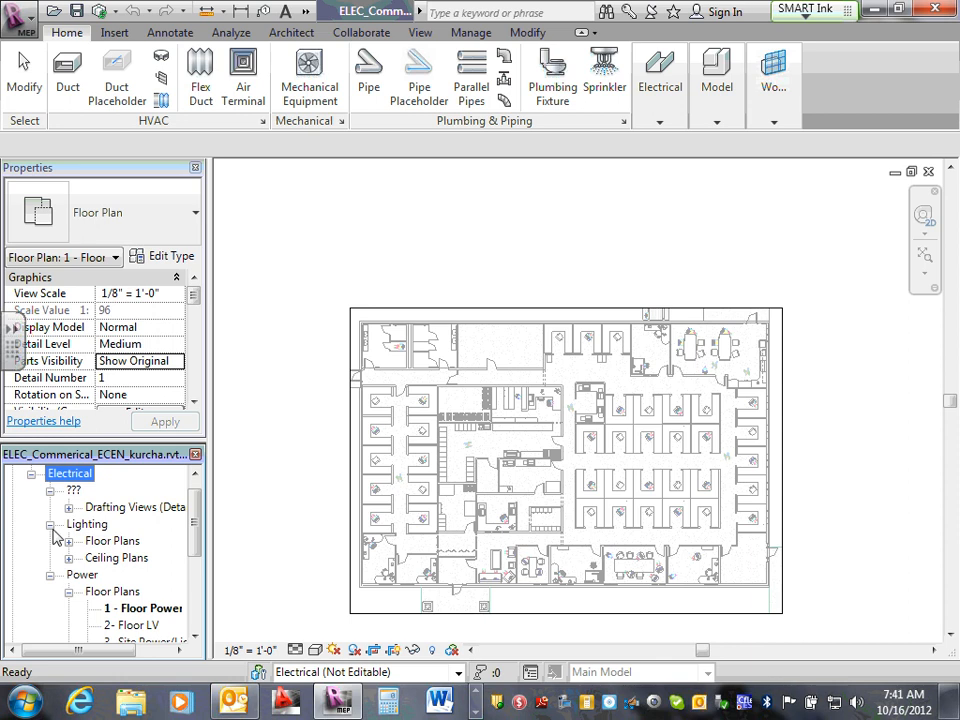
{"action": "left_click", "coordinate": [51, 525]}
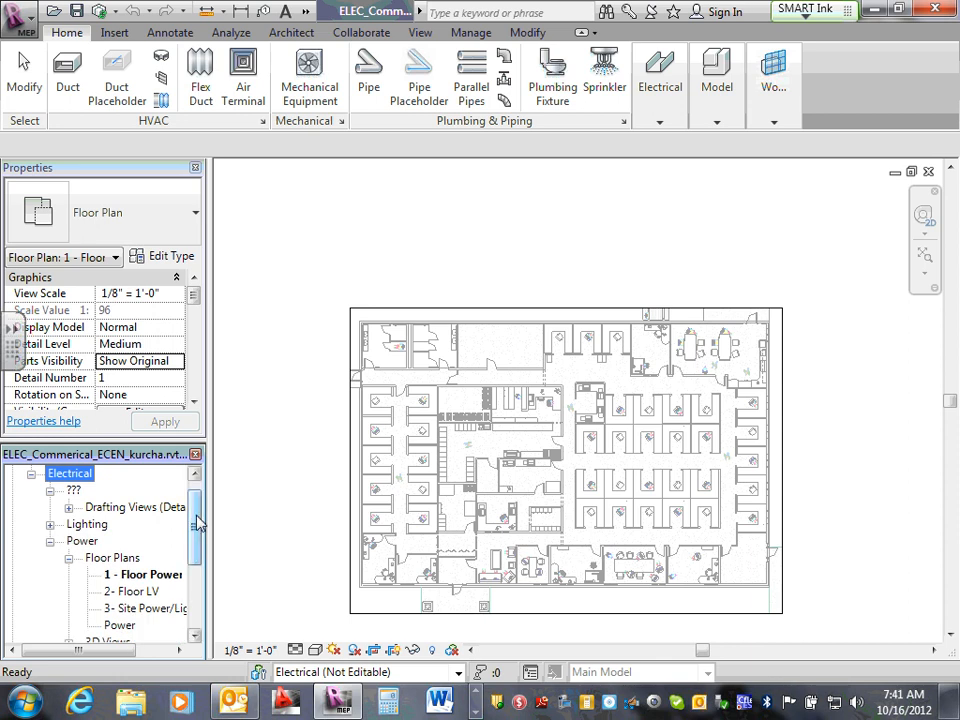
{"action": "left_click_drag", "start_coordinate": [198, 515], "coordinate": [197, 538]}
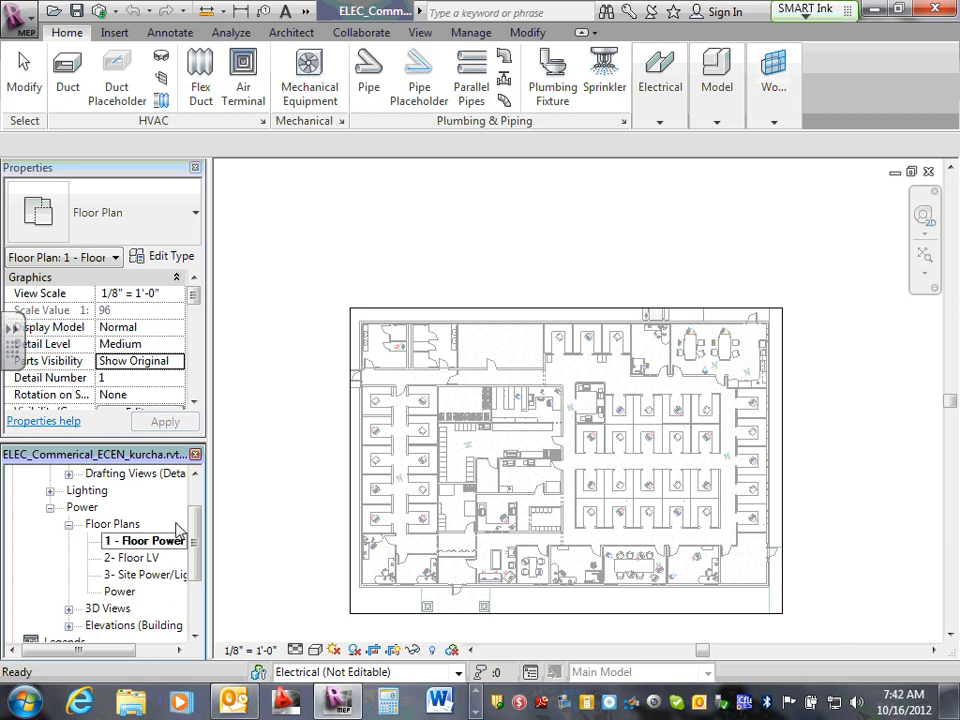
Extend the upper edge of the floor plan's crop region upward to include the equipment and enclosure outside the building
{"action": "left_click", "coordinate": [501, 308]}
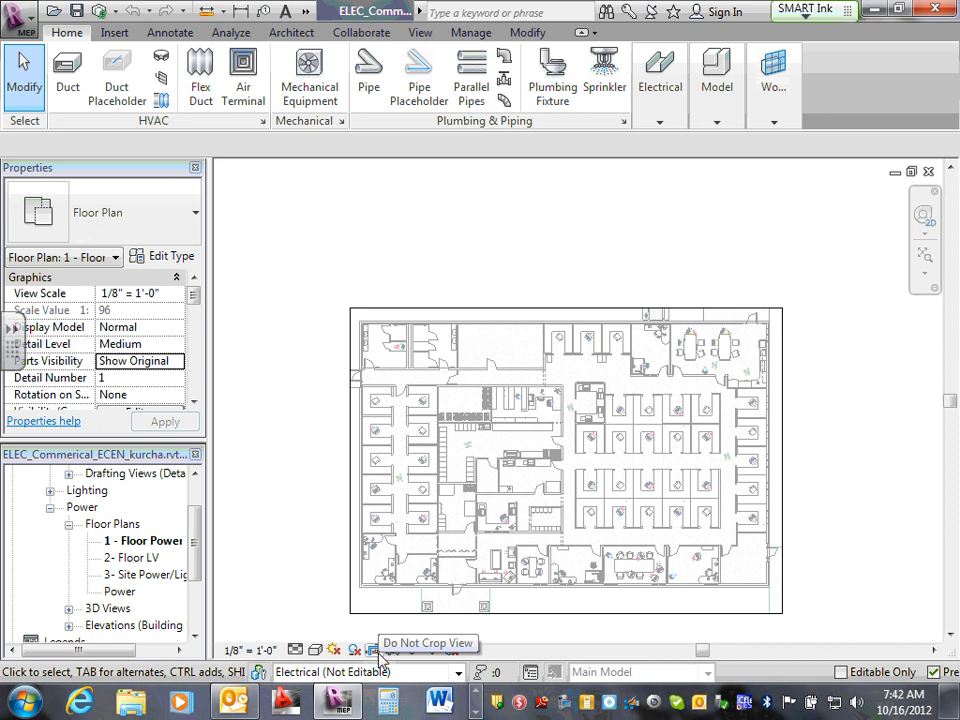
{"action": "left_click", "coordinate": [567, 315]}
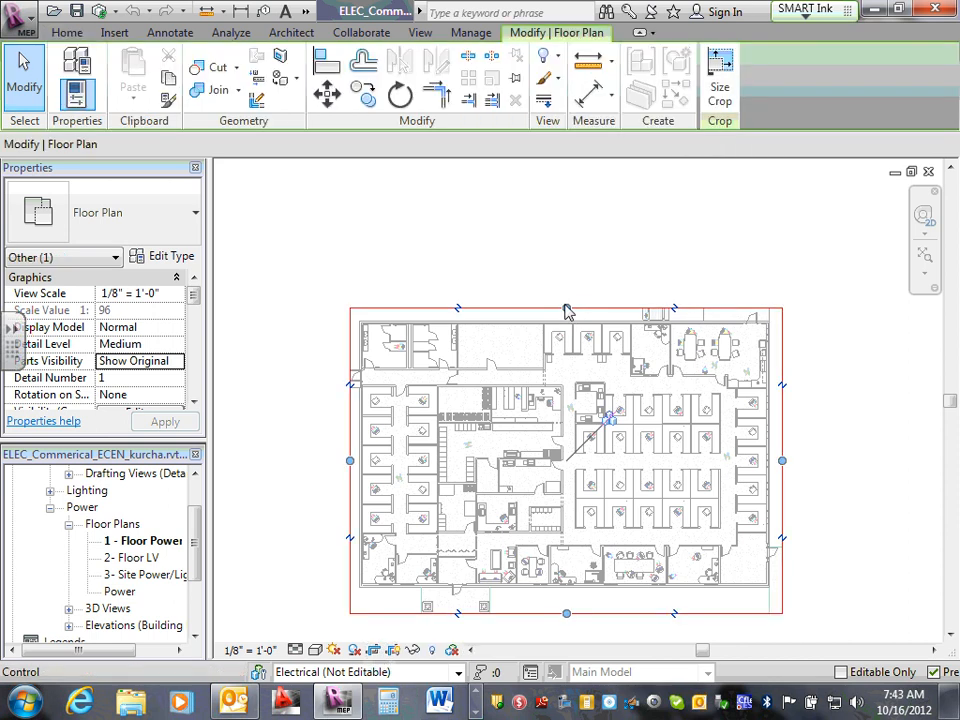
{"action": "left_click_drag", "start_coordinate": [566, 311], "coordinate": [565, 243]}
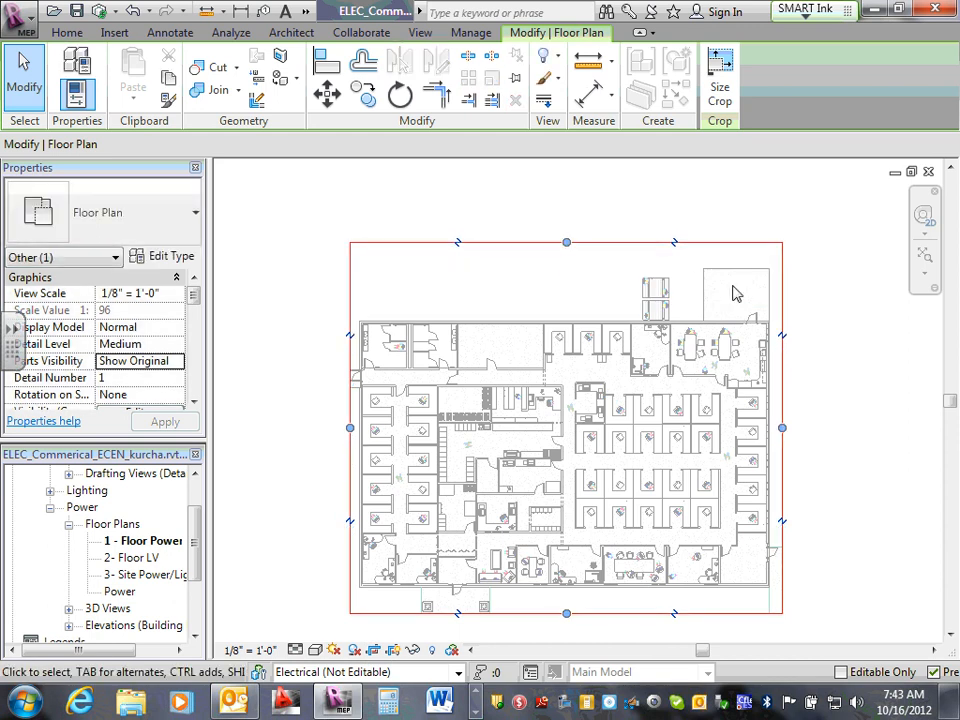
{"action": "left_click", "coordinate": [270, 334]}
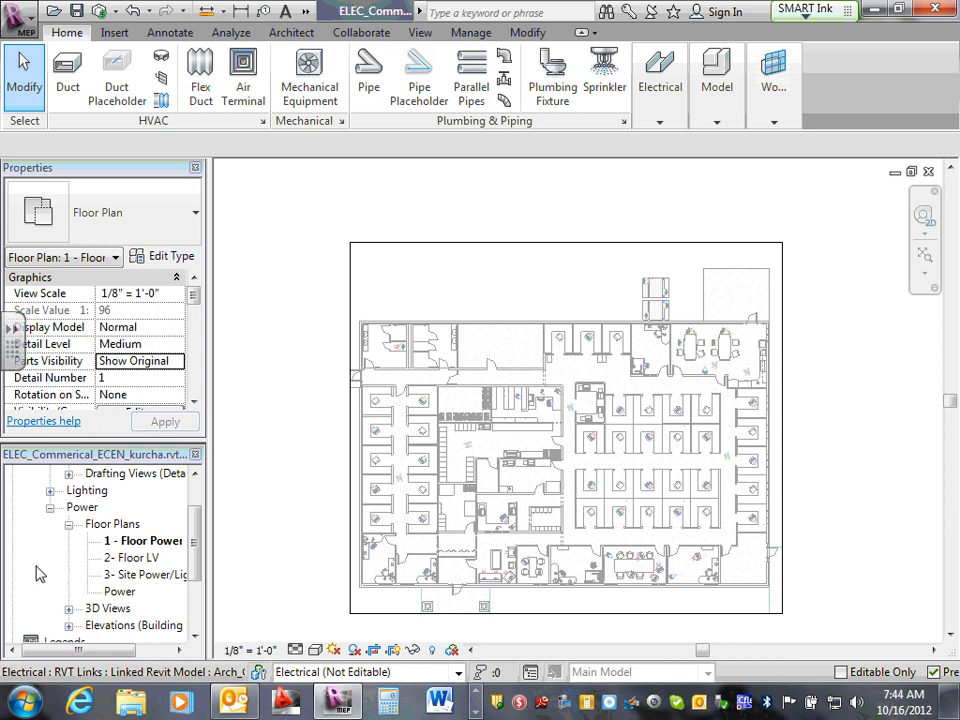
Collapse the Power branch and the whole Electrical discipline in the view tree
{"action": "left_click", "coordinate": [50, 507]}
{"action": "scroll", "coordinate": [53, 507], "scroll_direction": "up", "scroll_amount": 1}
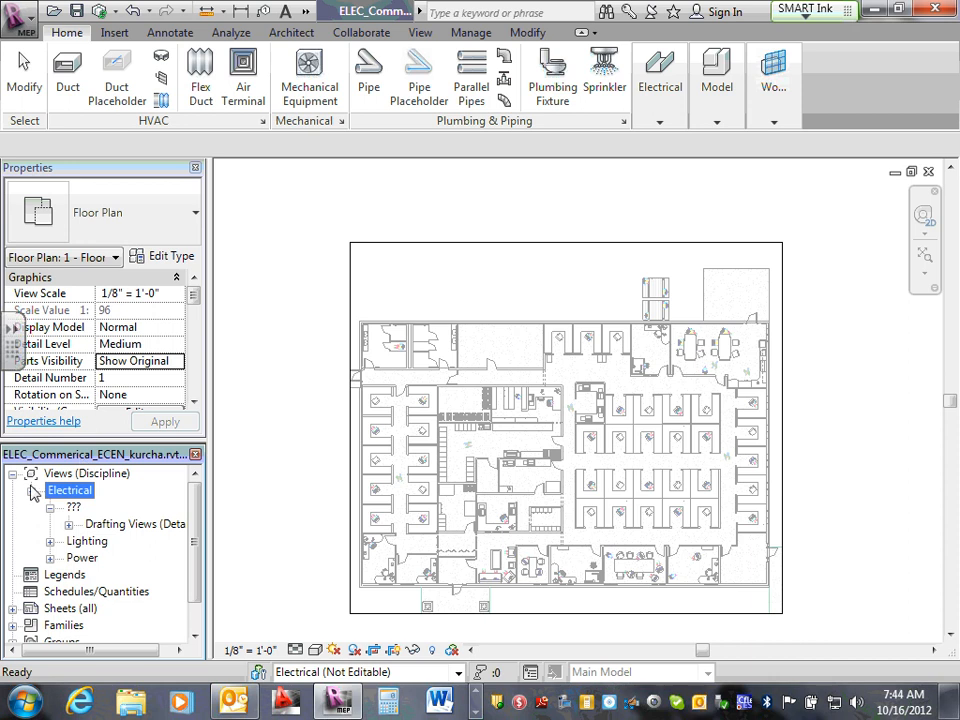
{"action": "left_click", "coordinate": [31, 491]}
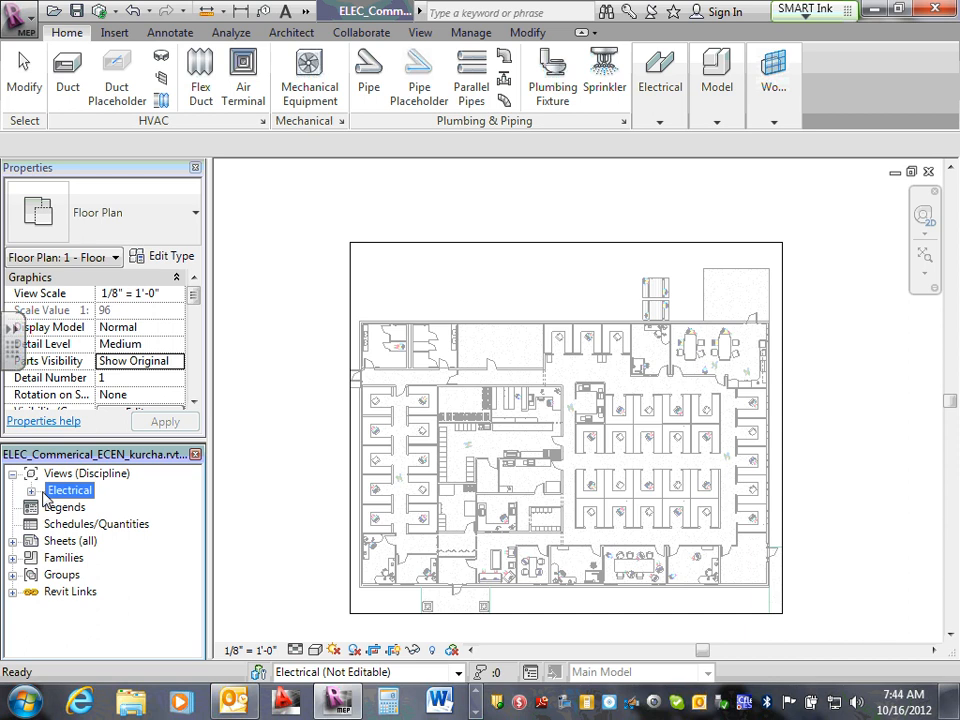
Look through the project's sheet list, collapse the E7 - Floor Plan Systems sheet, and fold the Sheets branch again
{"action": "left_click", "coordinate": [13, 541]}
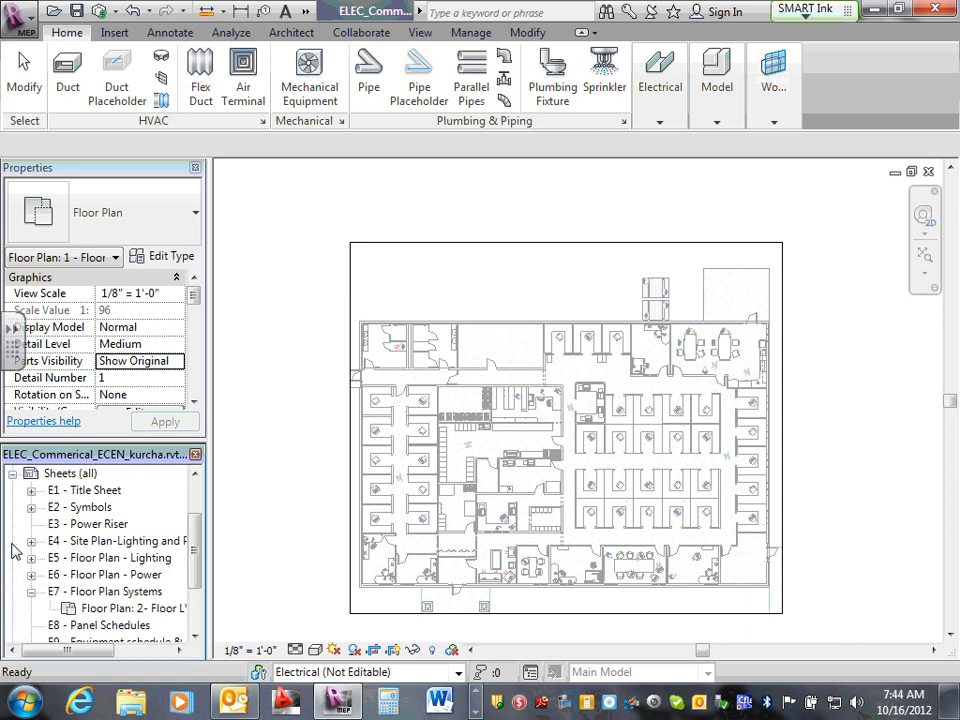
{"action": "left_click", "coordinate": [31, 591]}
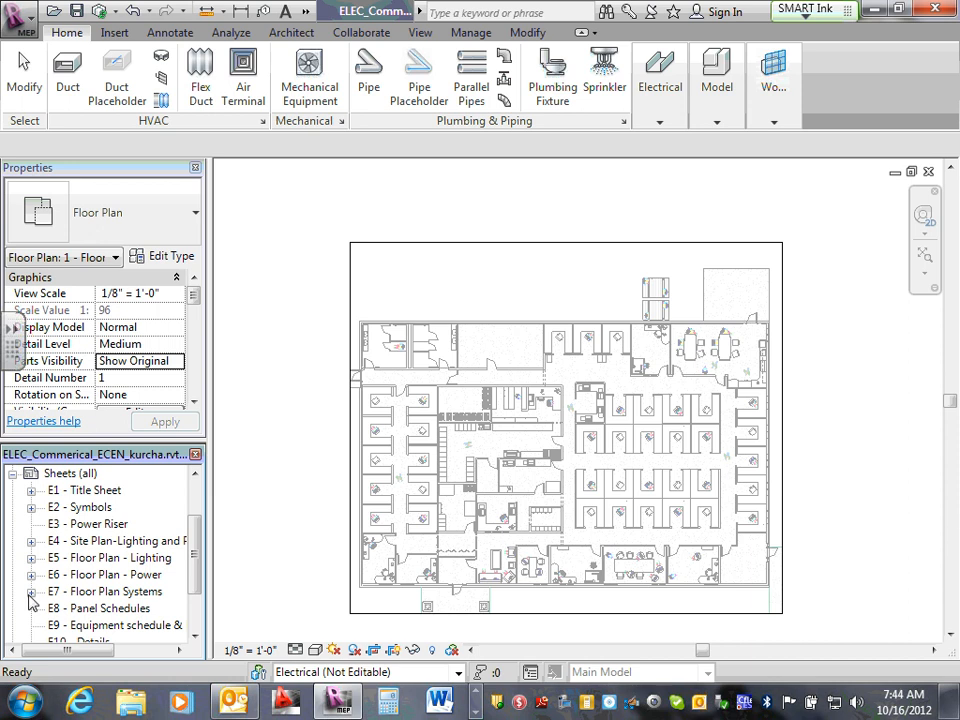
{"action": "scroll", "coordinate": [33, 590], "scroll_direction": "up", "scroll_amount": 2}
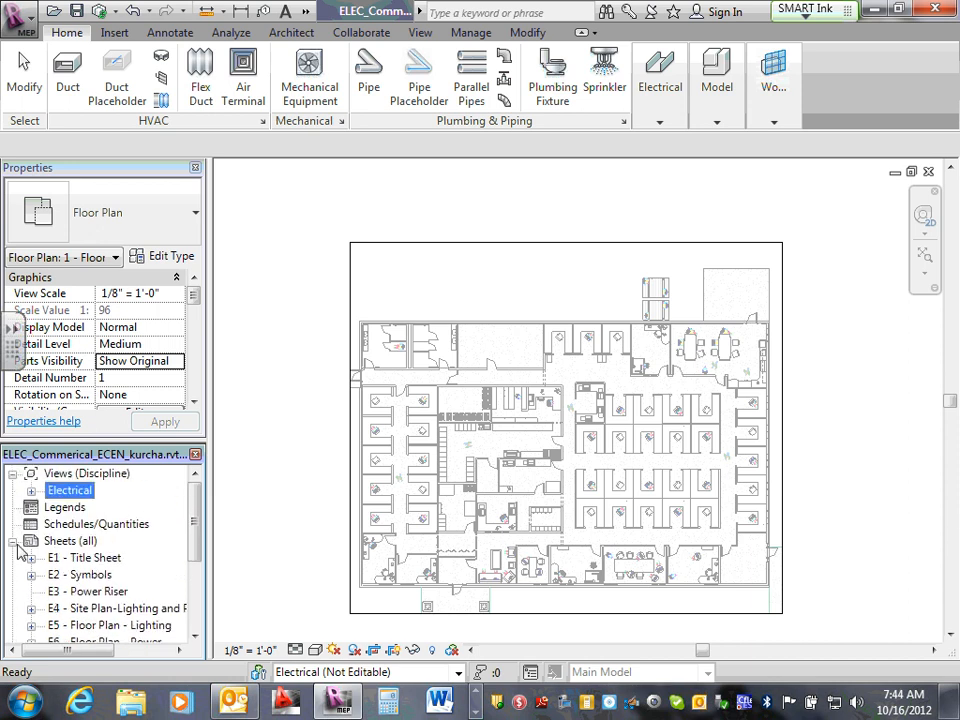
{"action": "left_click", "coordinate": [13, 541]}
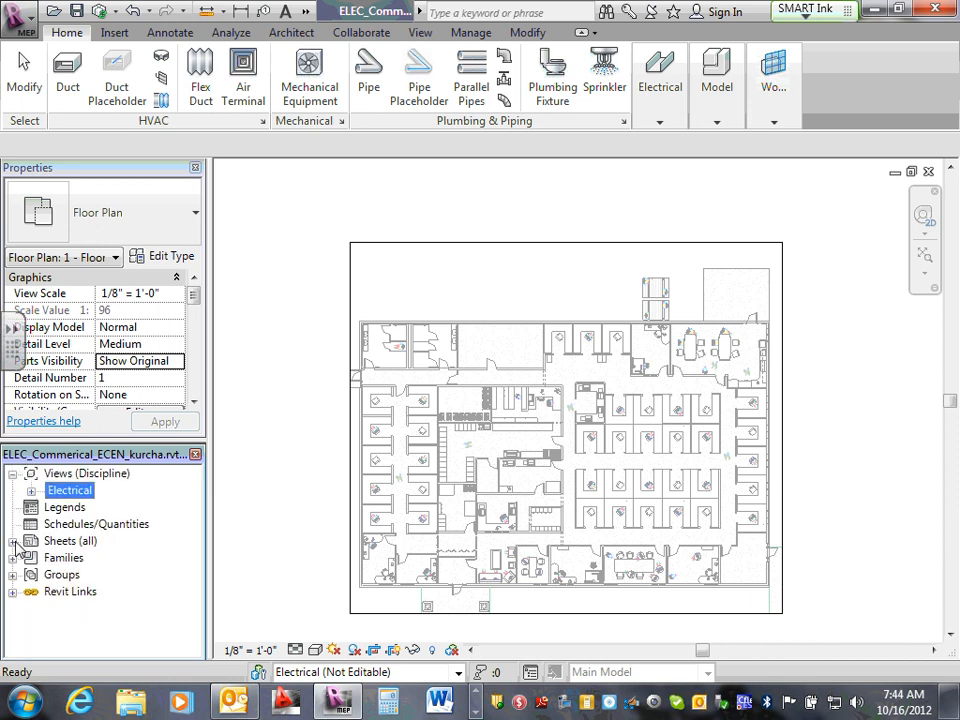
Review the Power floor plans under the Electrical discipline, and collapse the Power and Electrical branches again
{"action": "left_click", "coordinate": [32, 490]}
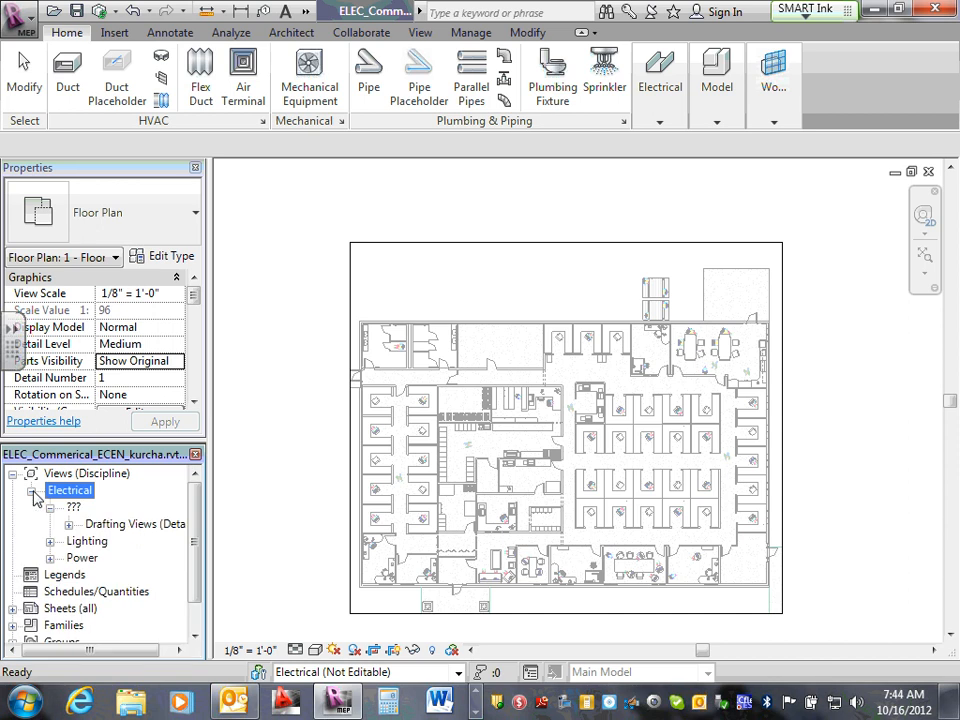
{"action": "left_click", "coordinate": [50, 558]}
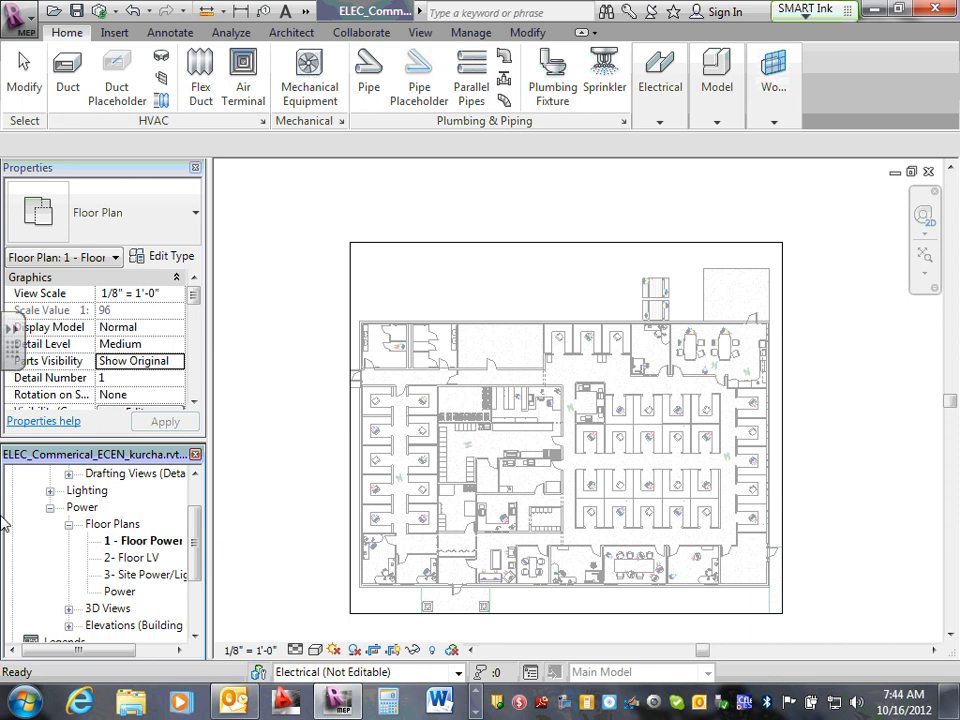
{"action": "left_click", "coordinate": [51, 507]}
{"action": "scroll", "coordinate": [55, 513], "scroll_direction": "up", "scroll_amount": 1}
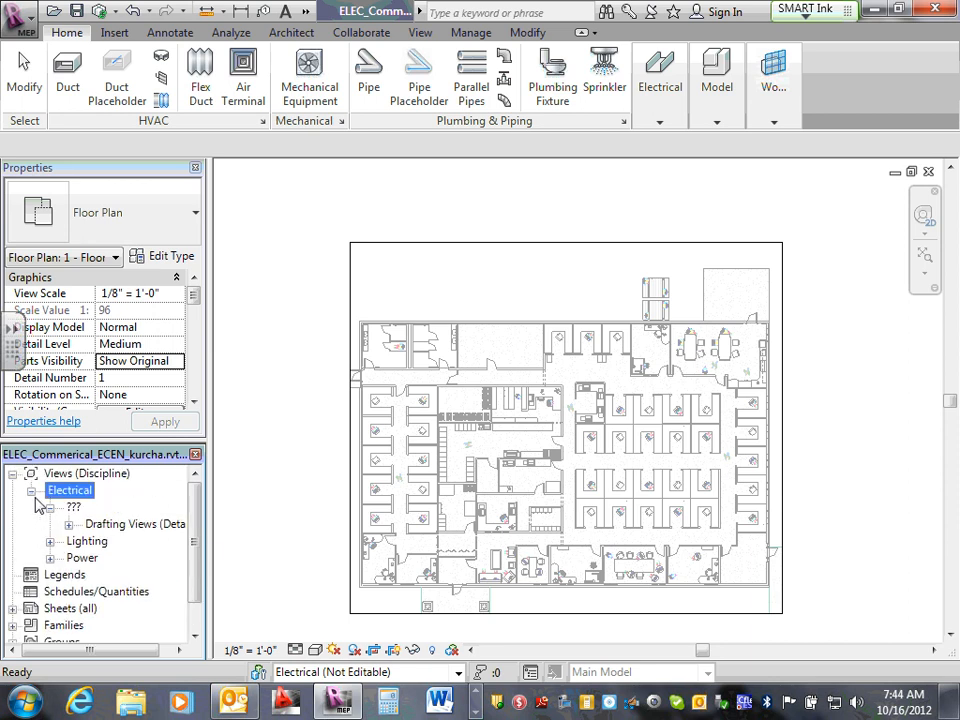
{"action": "left_click", "coordinate": [31, 490]}
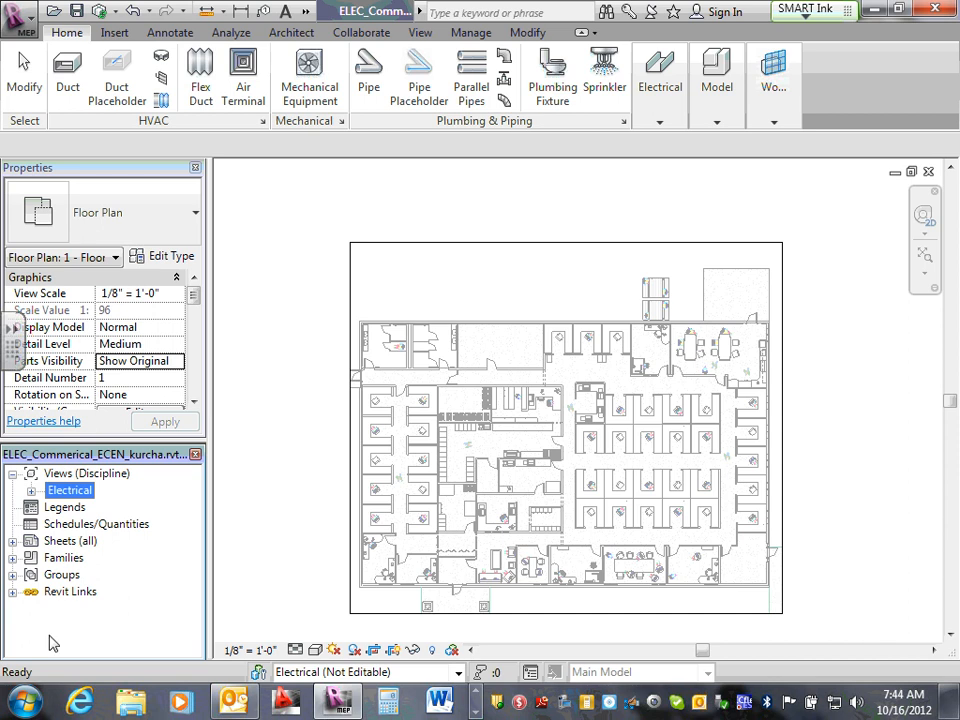
Examine the project's Families categories from Annotation Symbols to Wires, including what is loaded under Electrical Fixtures
{"action": "left_click", "coordinate": [58, 543]}
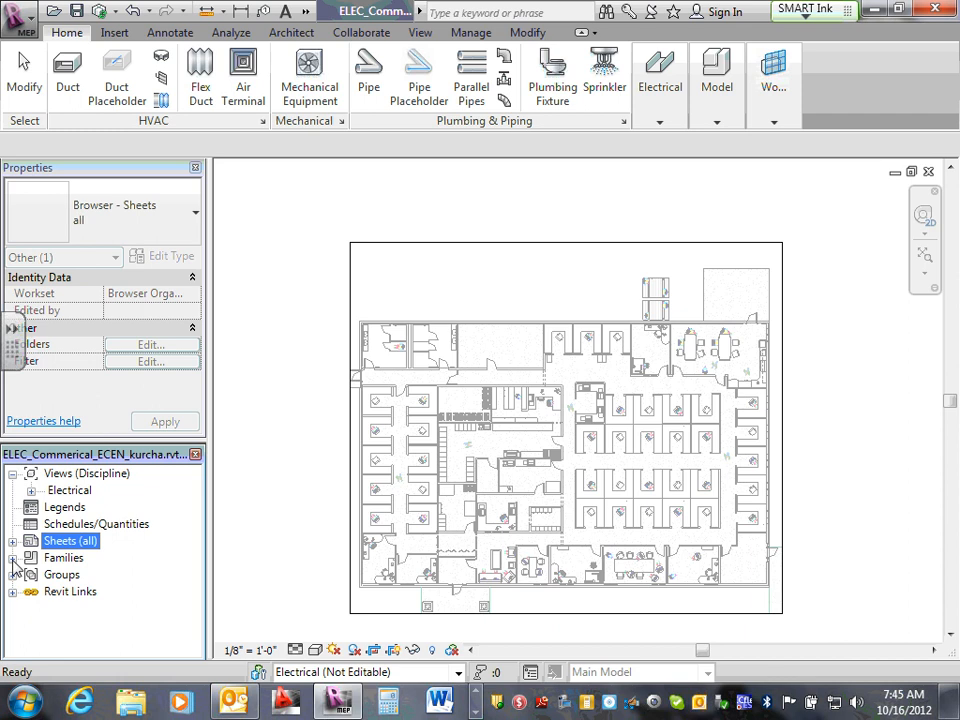
{"action": "left_click", "coordinate": [12, 559]}
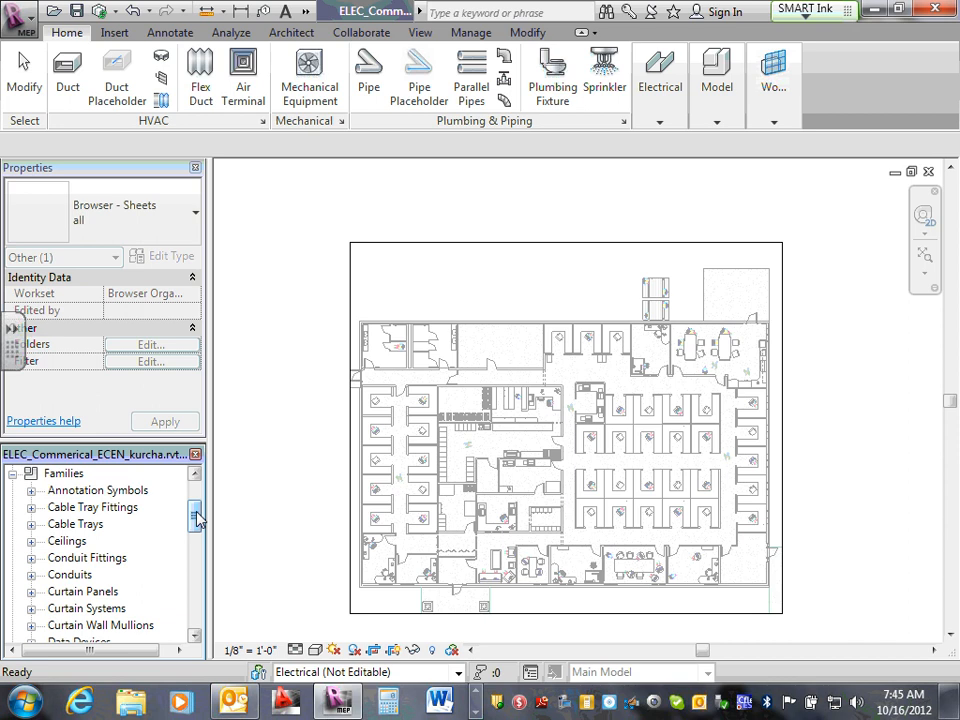
{"action": "left_click_drag", "start_coordinate": [197, 519], "coordinate": [197, 545]}
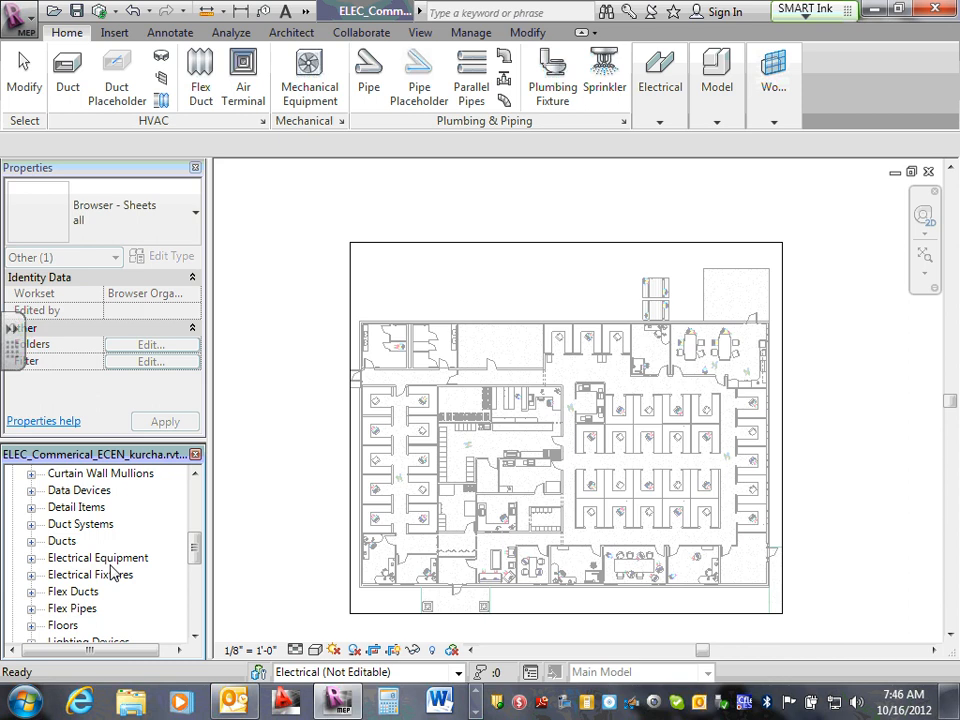
{"action": "left_click", "coordinate": [30, 575]}
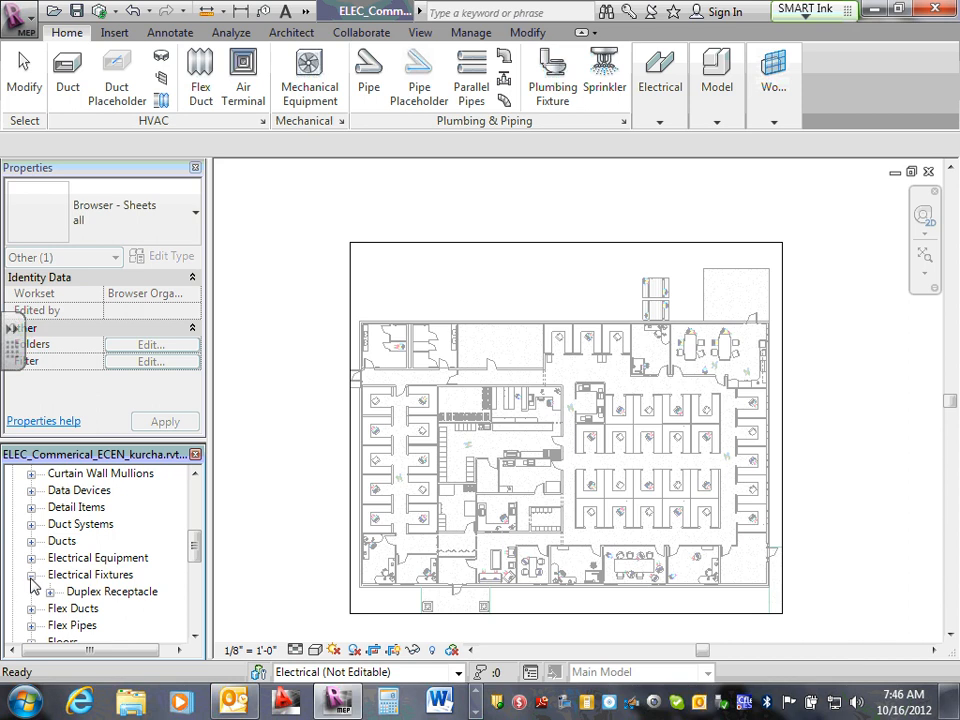
{"action": "left_click", "coordinate": [31, 575]}
{"action": "left_click_drag", "start_coordinate": [196, 553], "coordinate": [200, 570]}
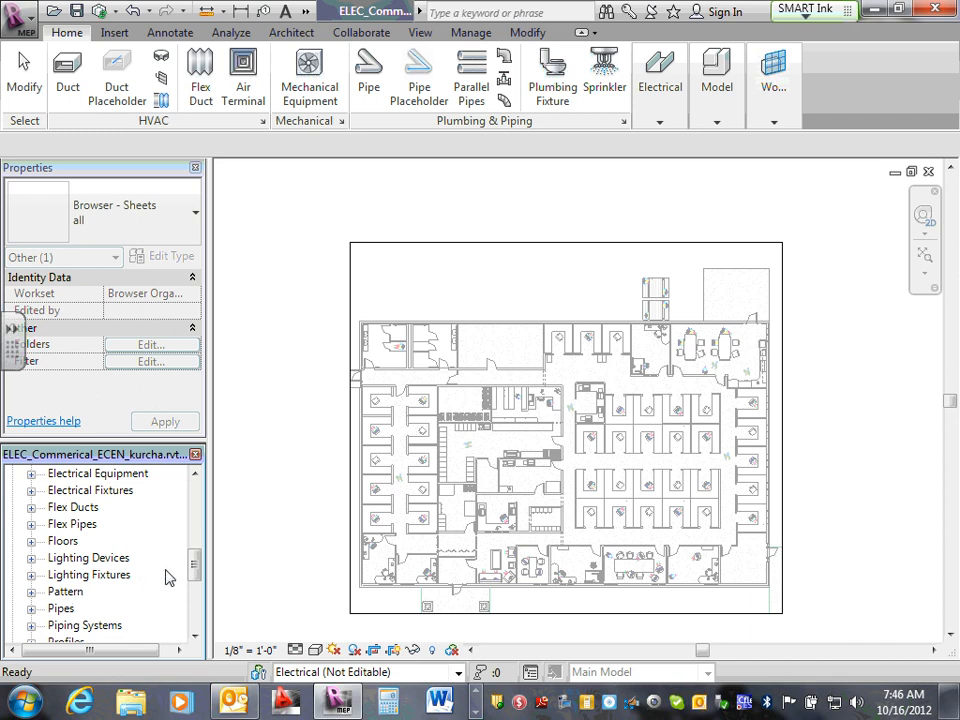
{"action": "left_click_drag", "start_coordinate": [198, 568], "coordinate": [197, 608]}
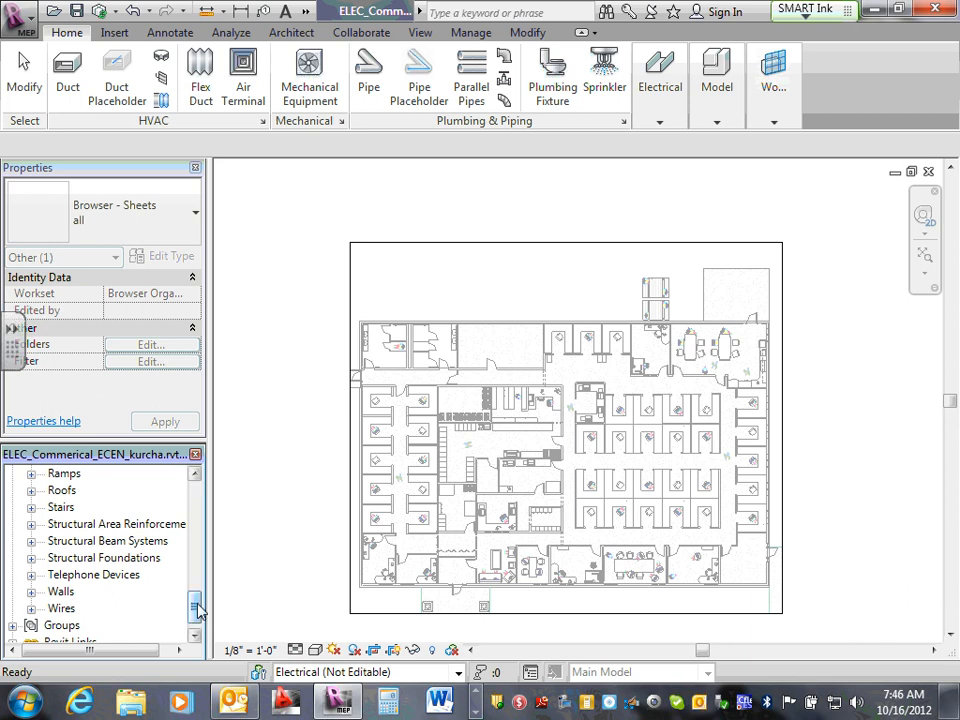
Examine the Electrical Equipment families with their full names readable, and check the ampere types of the 208V MLO panelboard
{"action": "left_click_drag", "start_coordinate": [196, 605], "coordinate": [199, 553]}
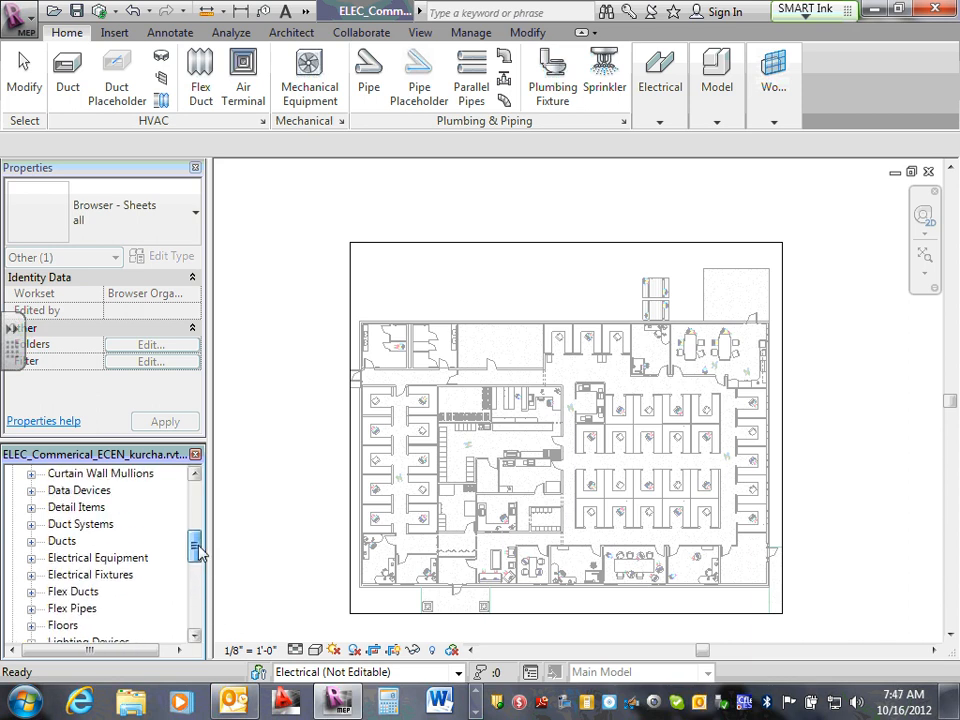
{"action": "left_click", "coordinate": [31, 558]}
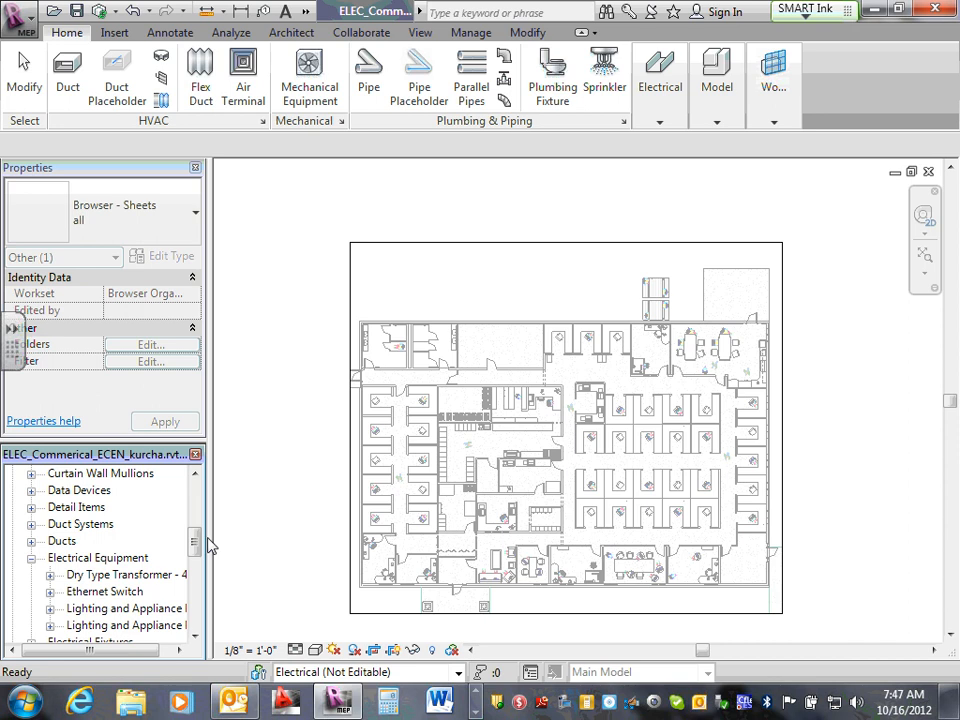
{"action": "left_click_drag", "start_coordinate": [210, 541], "coordinate": [528, 562]}
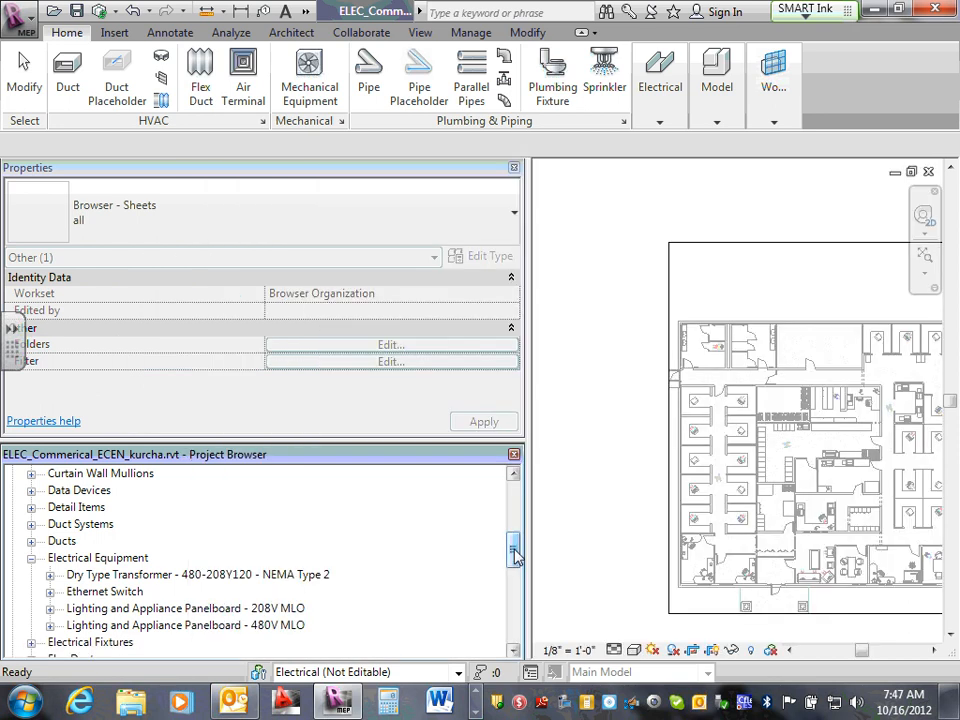
{"action": "scroll", "coordinate": [514, 558], "scroll_direction": "down", "scroll_amount": 1}
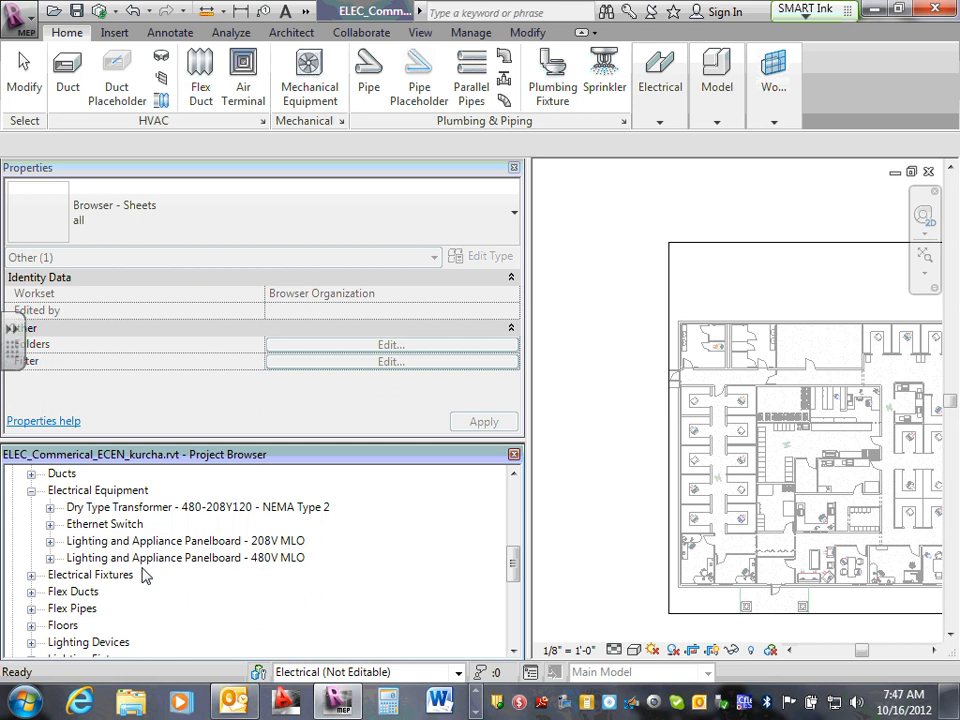
{"action": "left_click", "coordinate": [50, 541]}
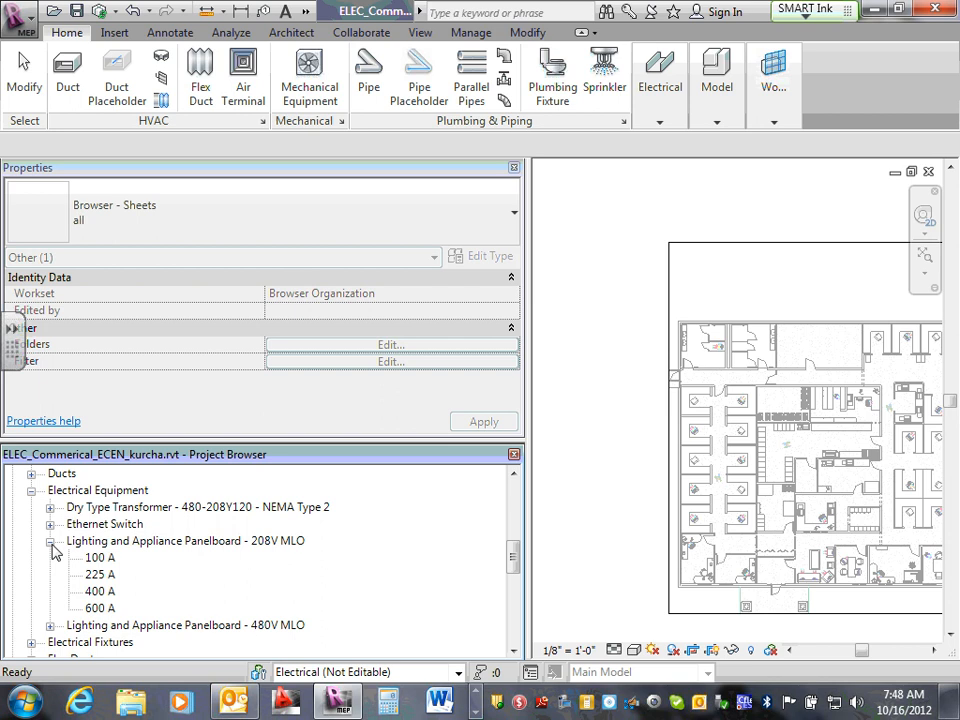
{"action": "left_click", "coordinate": [51, 543]}
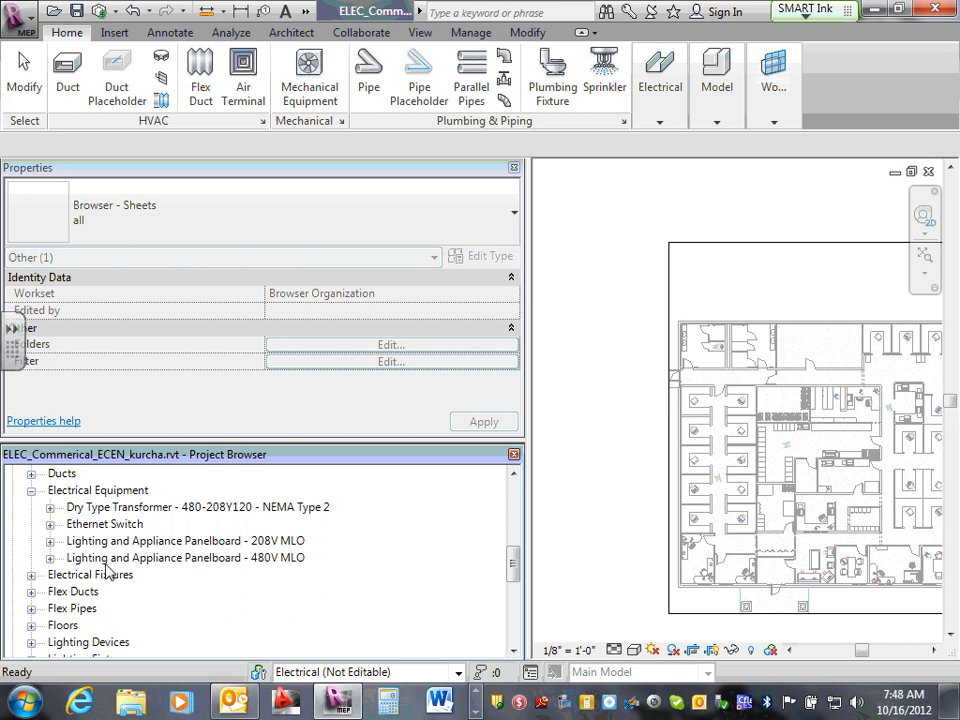
Check the kVA types of the 480-208Y120 dry type transformer, restore the narrow browser width, and collapse Electrical Equipment
{"action": "left_click", "coordinate": [50, 507]}
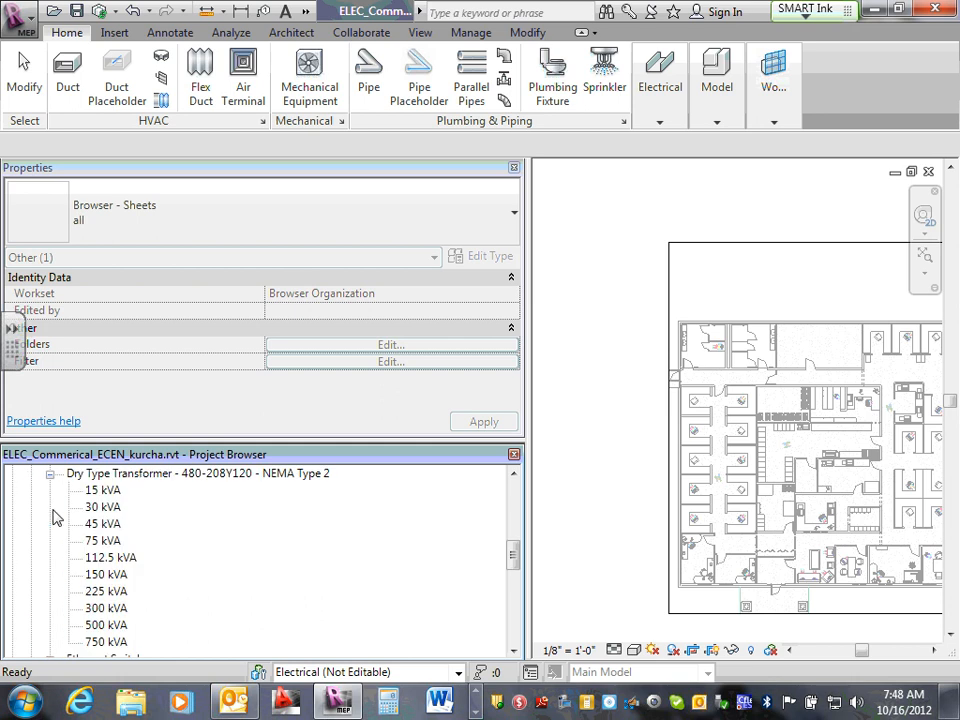
{"action": "scroll", "coordinate": [90, 510], "scroll_direction": "down", "scroll_amount": 1}
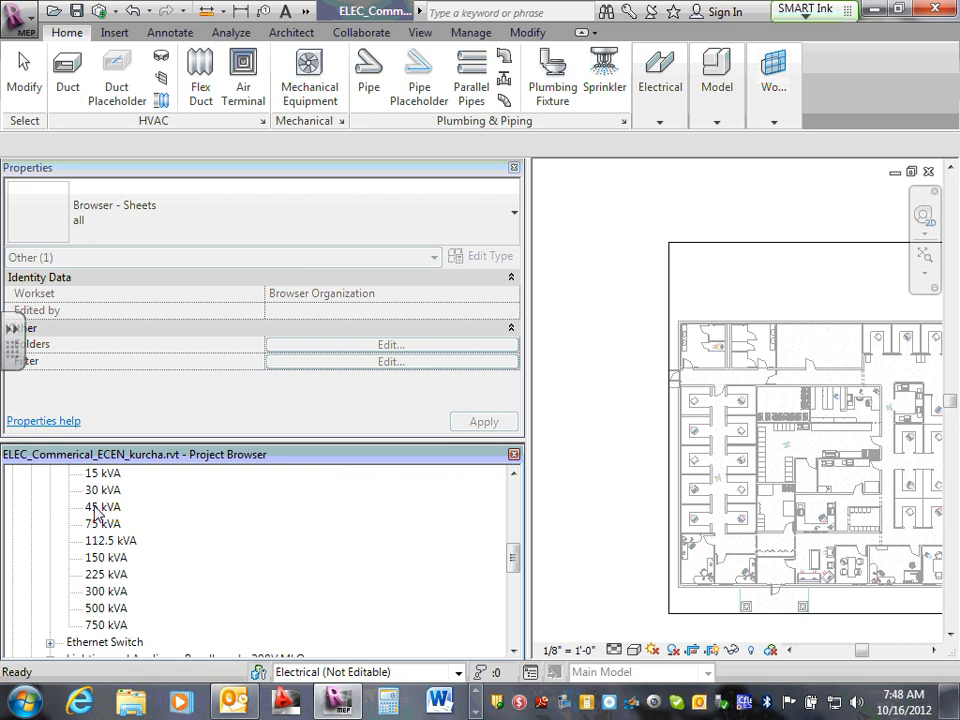
{"action": "scroll", "coordinate": [97, 512], "scroll_direction": "down", "scroll_amount": 1}
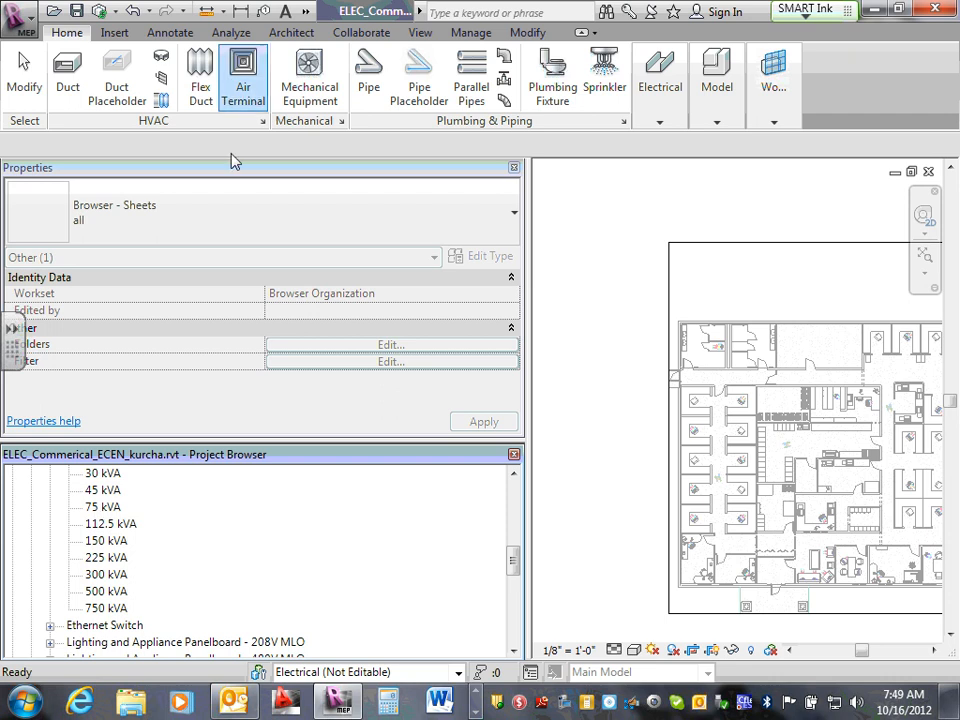
{"action": "left_click_drag", "start_coordinate": [528, 504], "coordinate": [205, 494]}
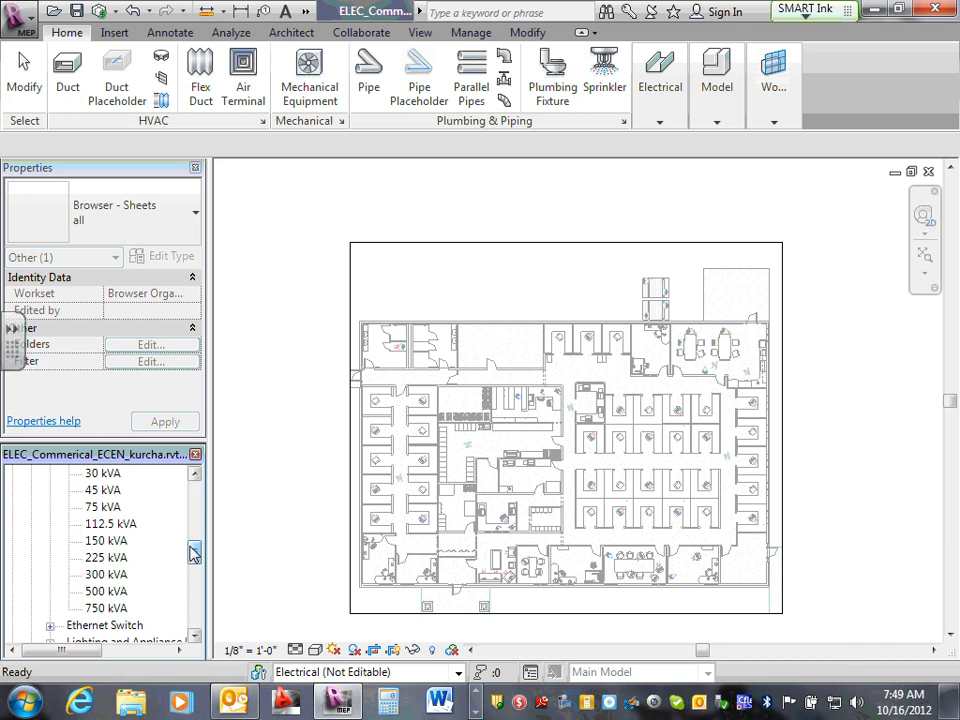
{"action": "mouse_move", "coordinate": [194, 551]}
{"action": "left_mouse_down"}
{"action": "mouse_move", "coordinate": [208, 497]}
{"action": "mouse_move", "coordinate": [195, 511]}
{"action": "mouse_move", "coordinate": [196, 541]}
{"action": "left_mouse_up"}
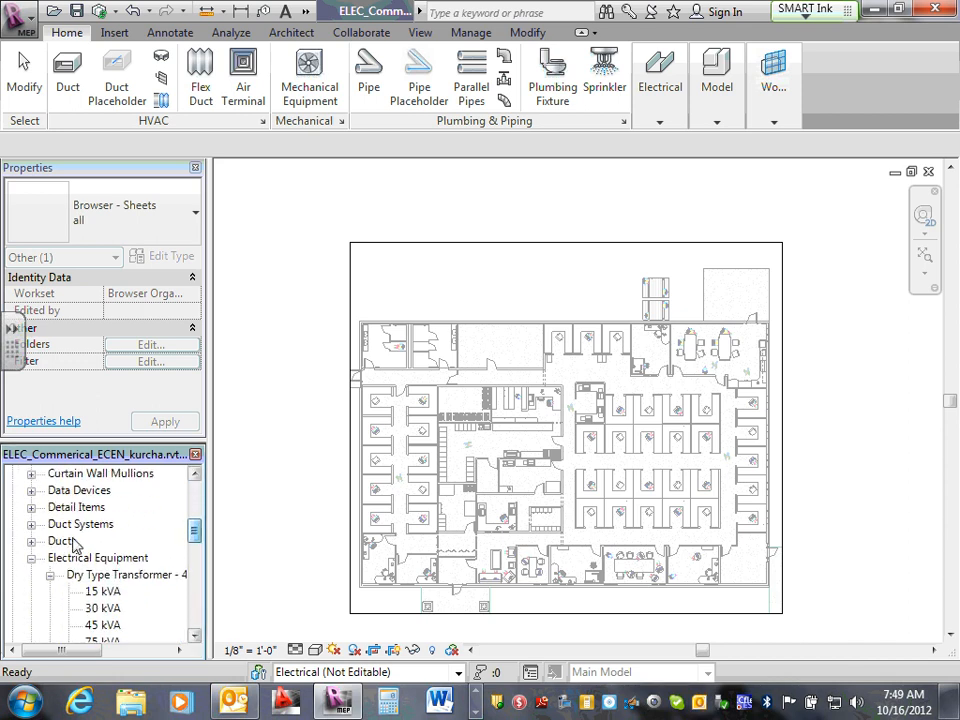
{"action": "left_click", "coordinate": [31, 558]}
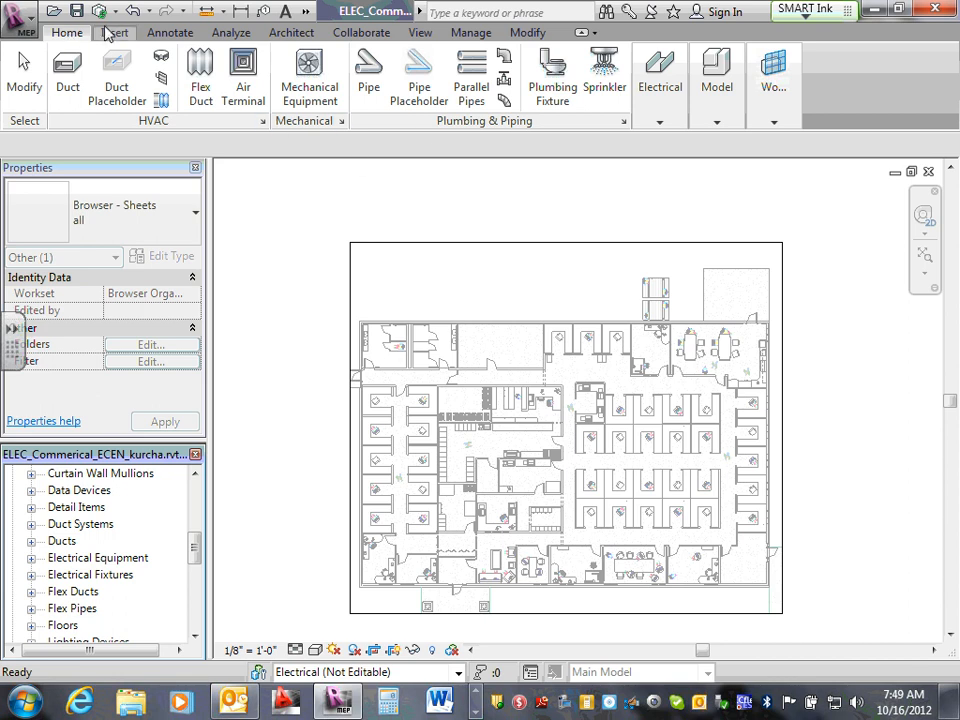
Read the description of the Electrical Equipment placement tool among the electrical tools, and leave the tool list
{"action": "left_click", "coordinate": [681, 118]}
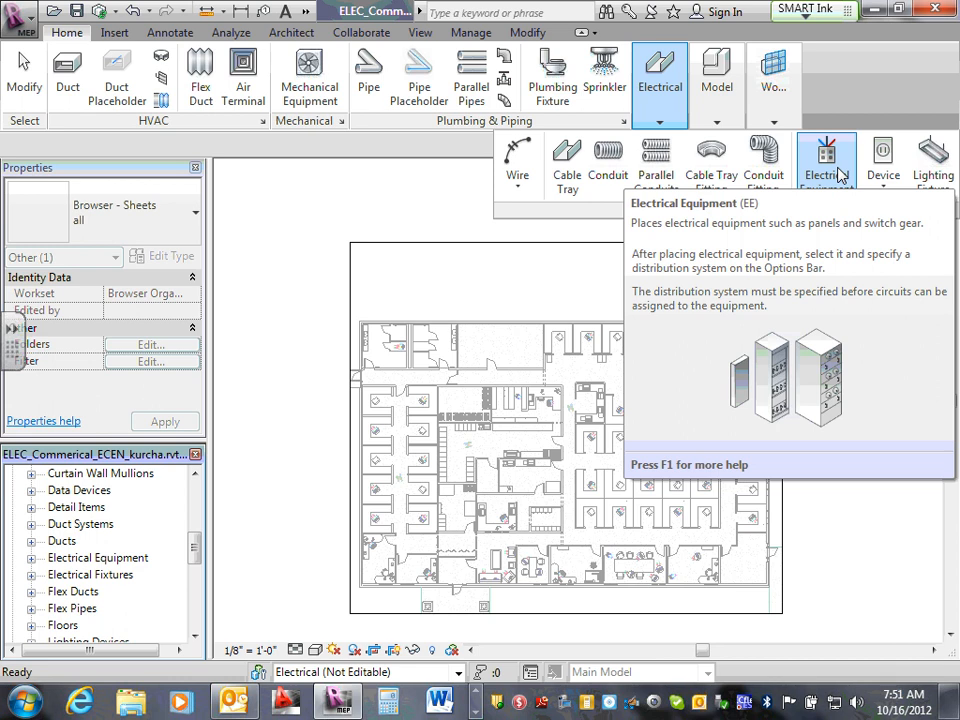
{"action": "left_click", "coordinate": [477, 692]}
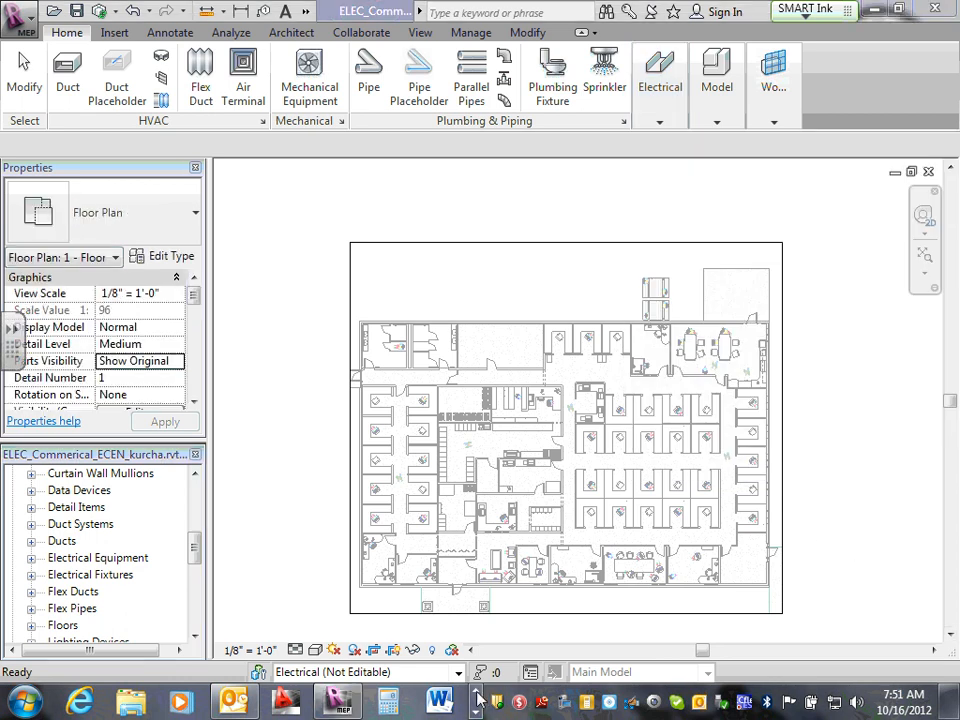
Switch to Windows Explorer and open the 2012-Semester folder through its shortcut on the Desktop
{"action": "left_click", "coordinate": [135, 704]}
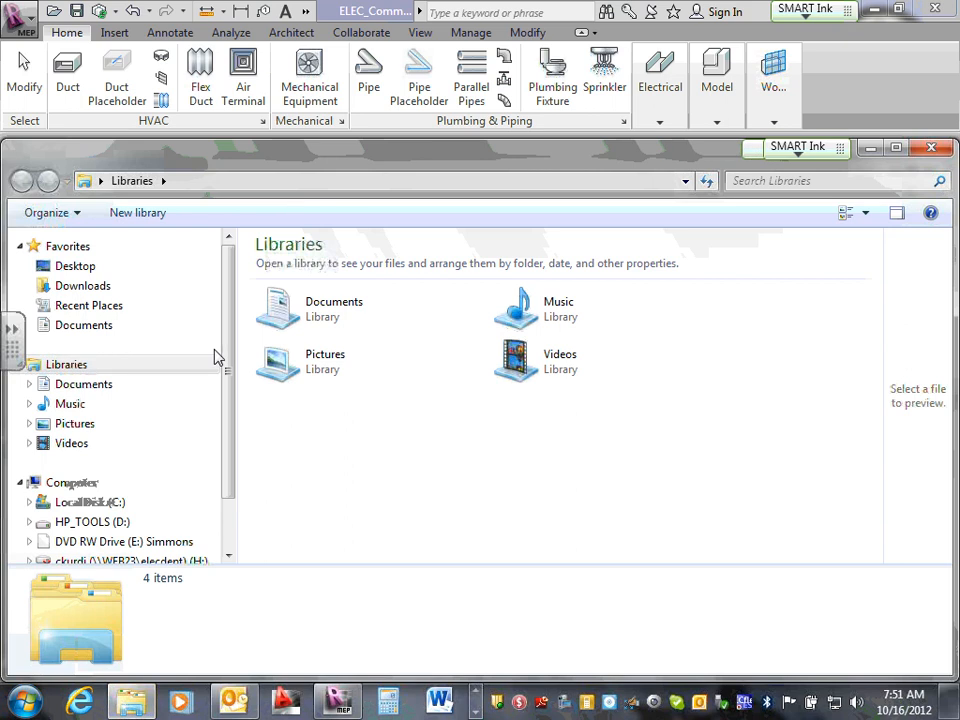
{"action": "left_click", "coordinate": [76, 268]}
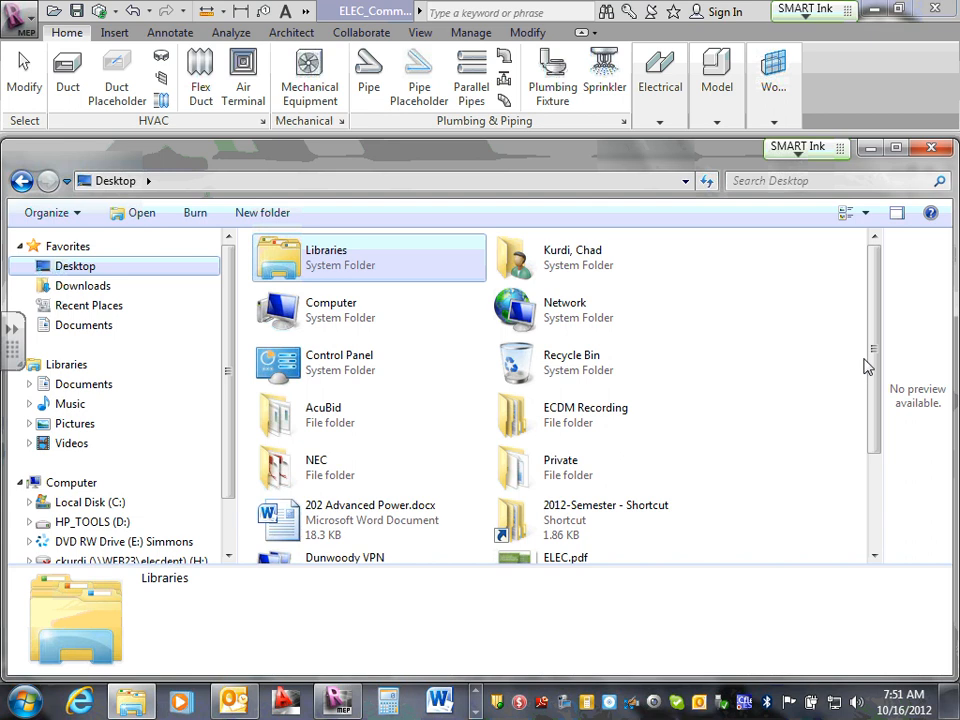
{"action": "left_click_drag", "start_coordinate": [868, 364], "coordinate": [887, 272]}
{"action": "left_click", "coordinate": [86, 270]}
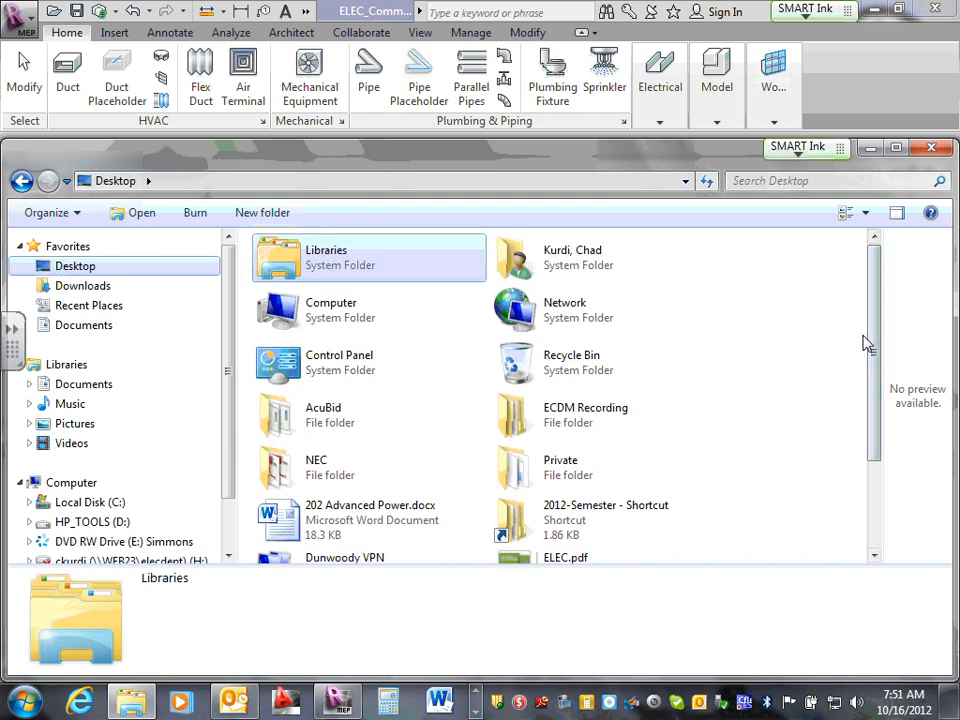
{"action": "double_click", "coordinate": [602, 508]}
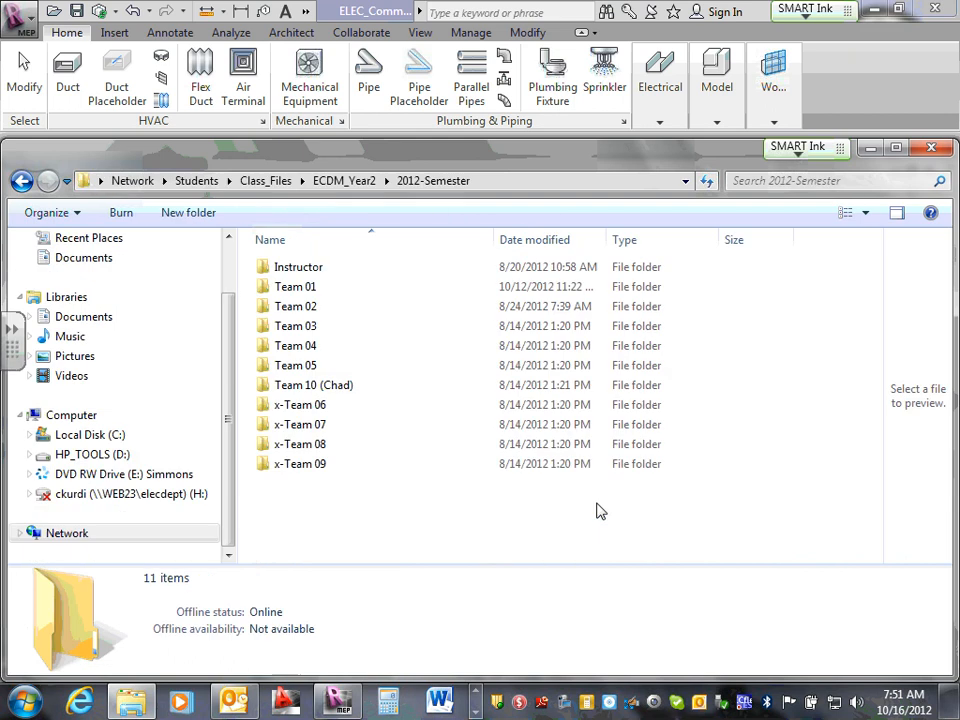
Open the ECDM2130-Electrical Commercial Design Calculation folder inside Instructor, under S#3-2-Fall-Commercial Semester
{"action": "double_click", "coordinate": [307, 270]}
{"action": "left_click", "coordinate": [312, 270]}
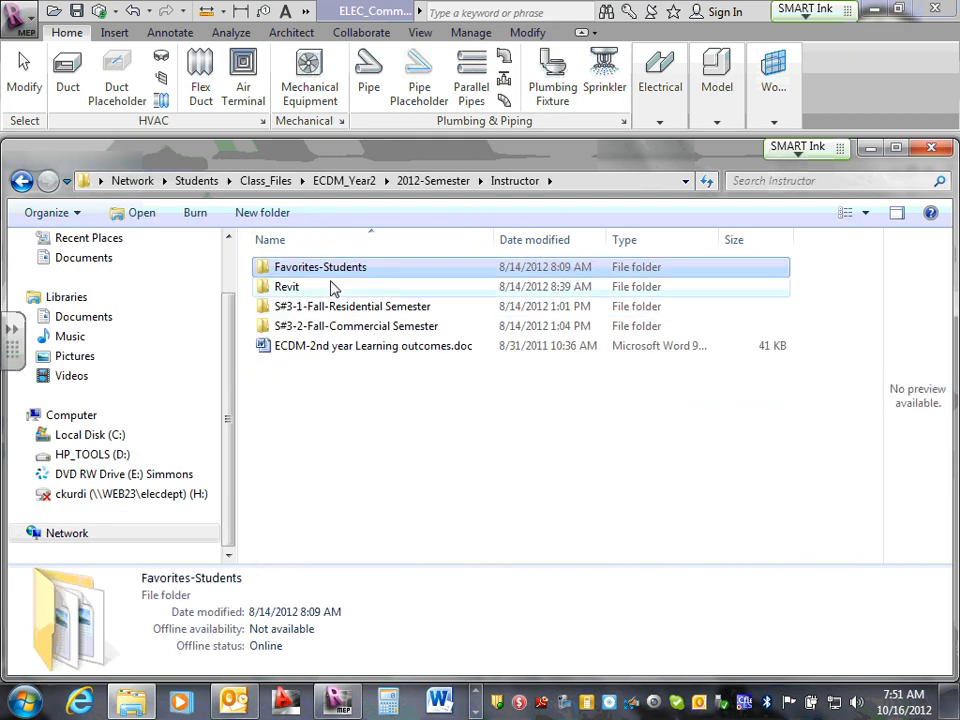
{"action": "double_click", "coordinate": [392, 330]}
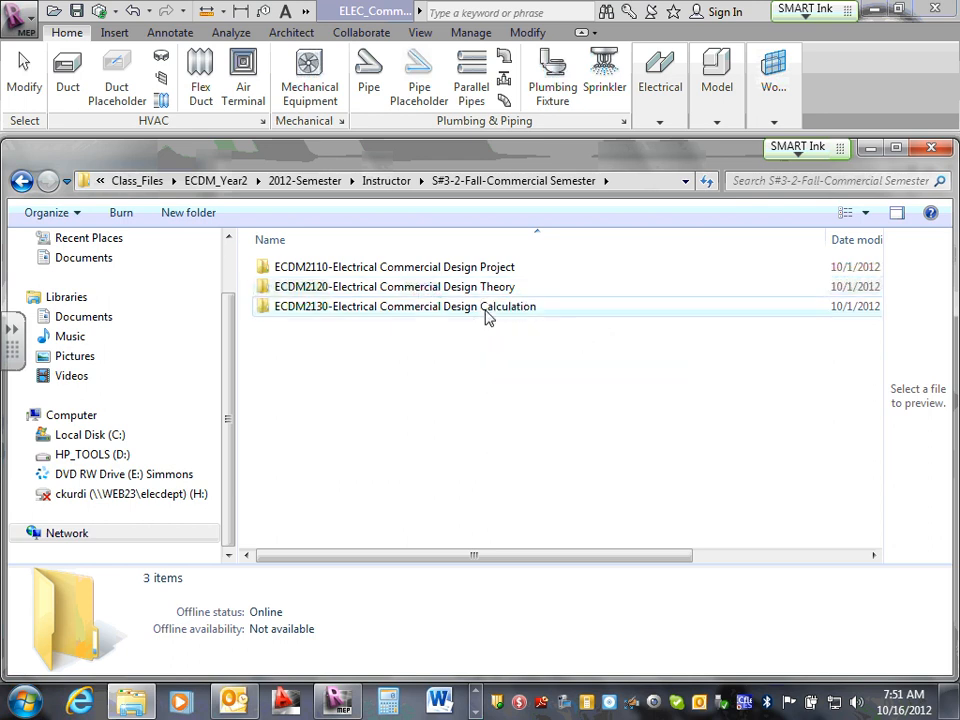
{"action": "double_click", "coordinate": [444, 310]}
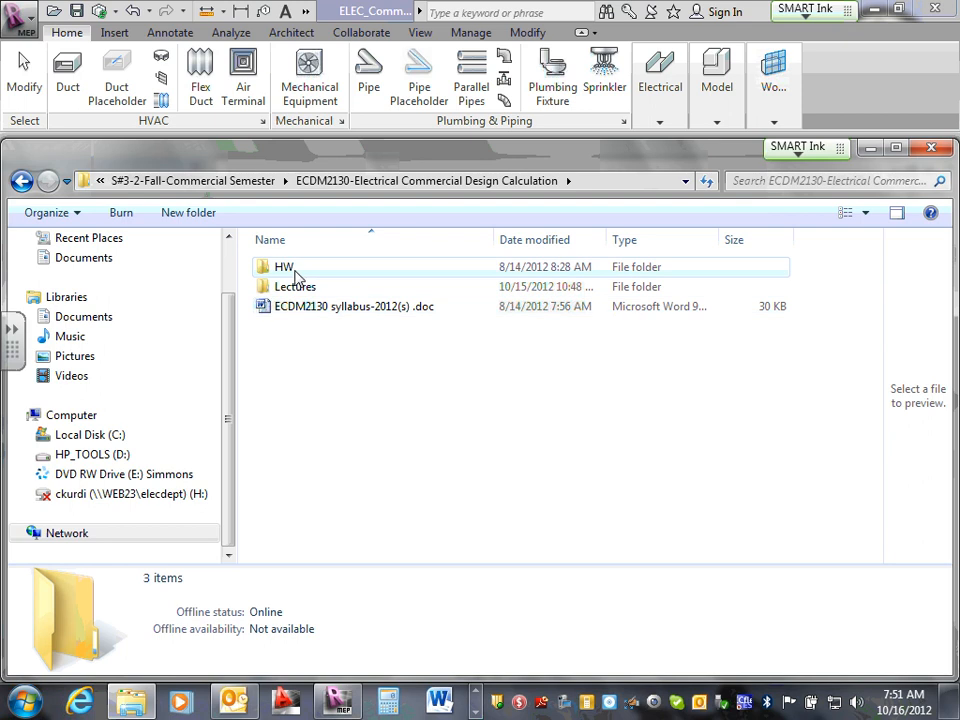
Open ECDM2130-Branch Circuit Sizing-10-15-12.pdf from the Lectures folder in a maximized window and hide its bookmarks
{"action": "double_click", "coordinate": [293, 287]}
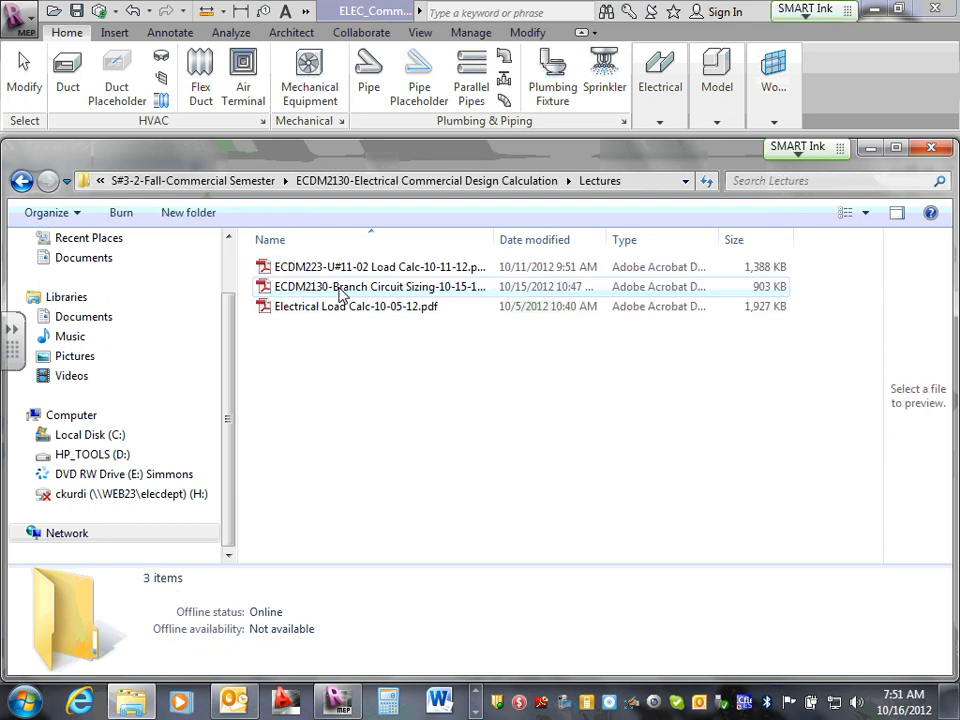
{"action": "left_click_drag", "start_coordinate": [495, 240], "coordinate": [613, 253]}
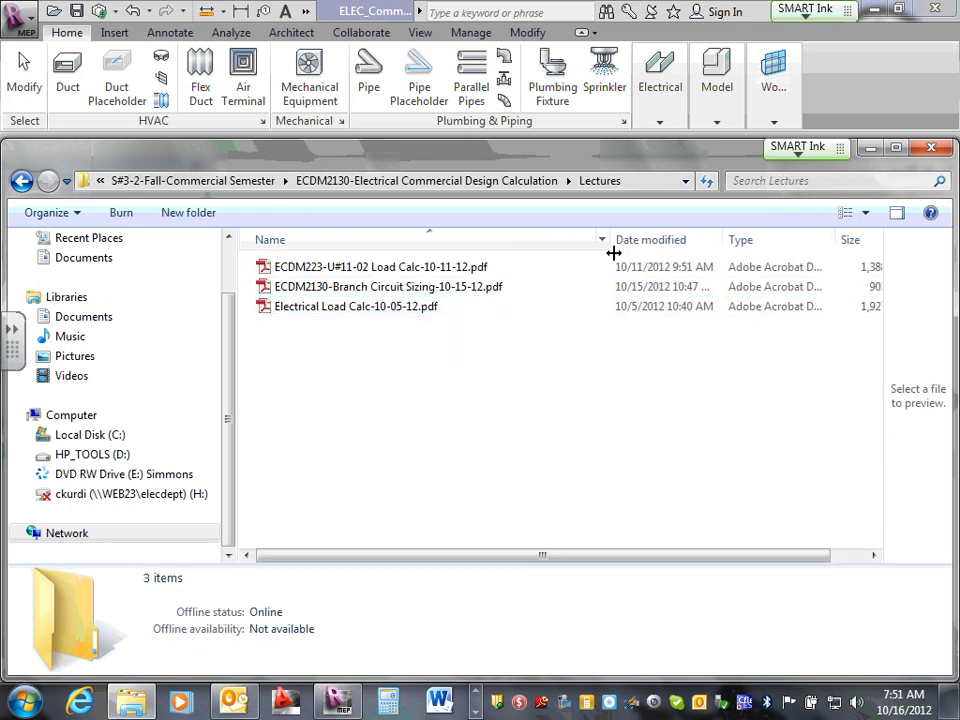
{"action": "left_click", "coordinate": [424, 290]}
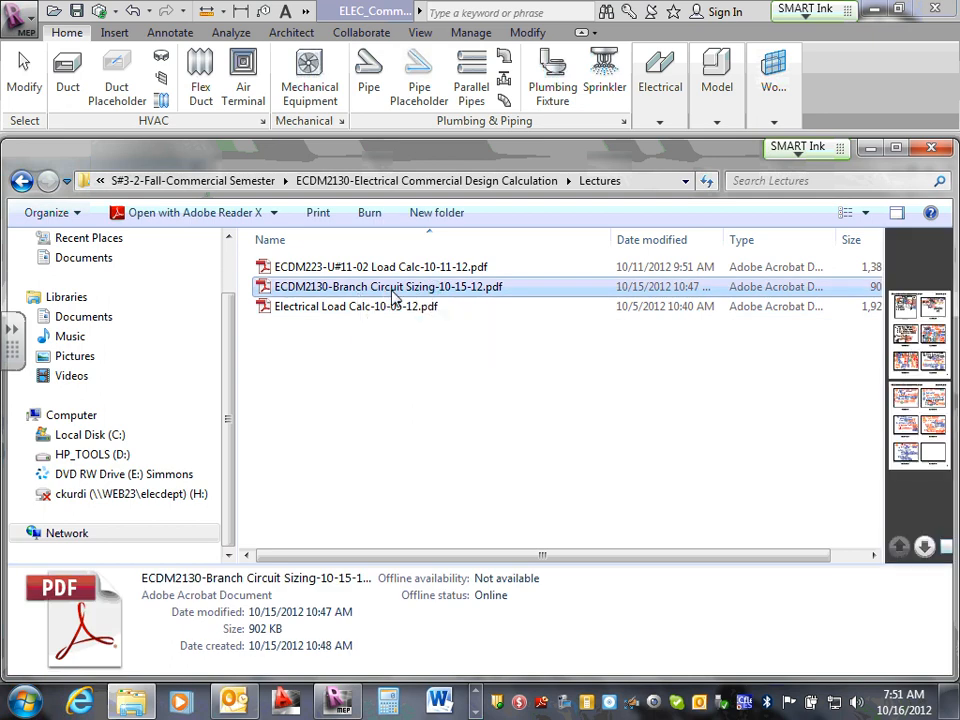
{"action": "double_click", "coordinate": [392, 291]}
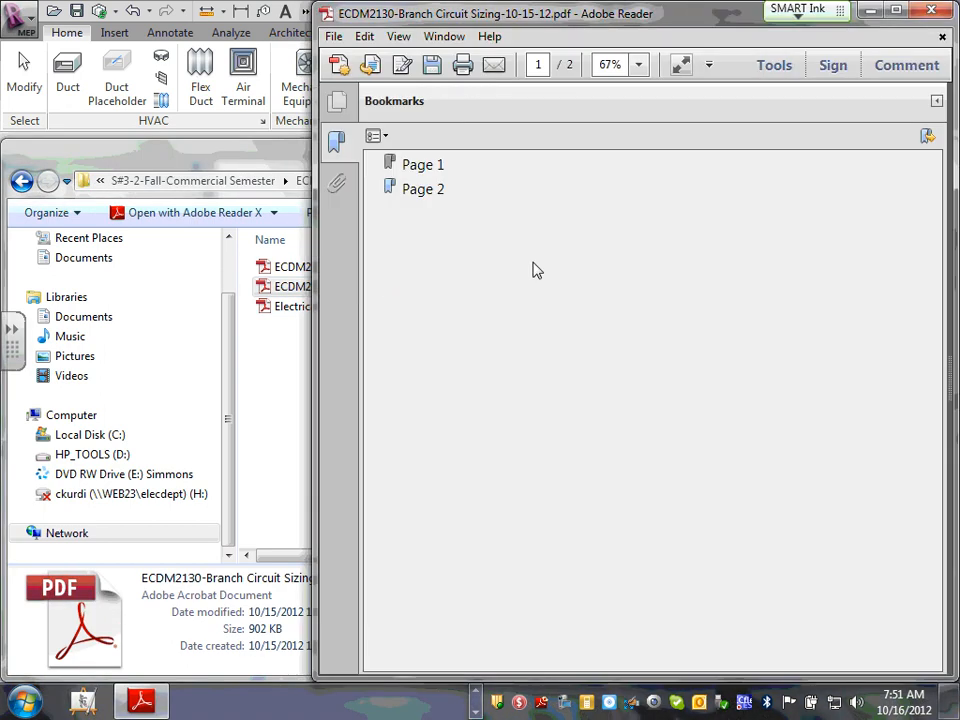
{"action": "left_click", "coordinate": [898, 12]}
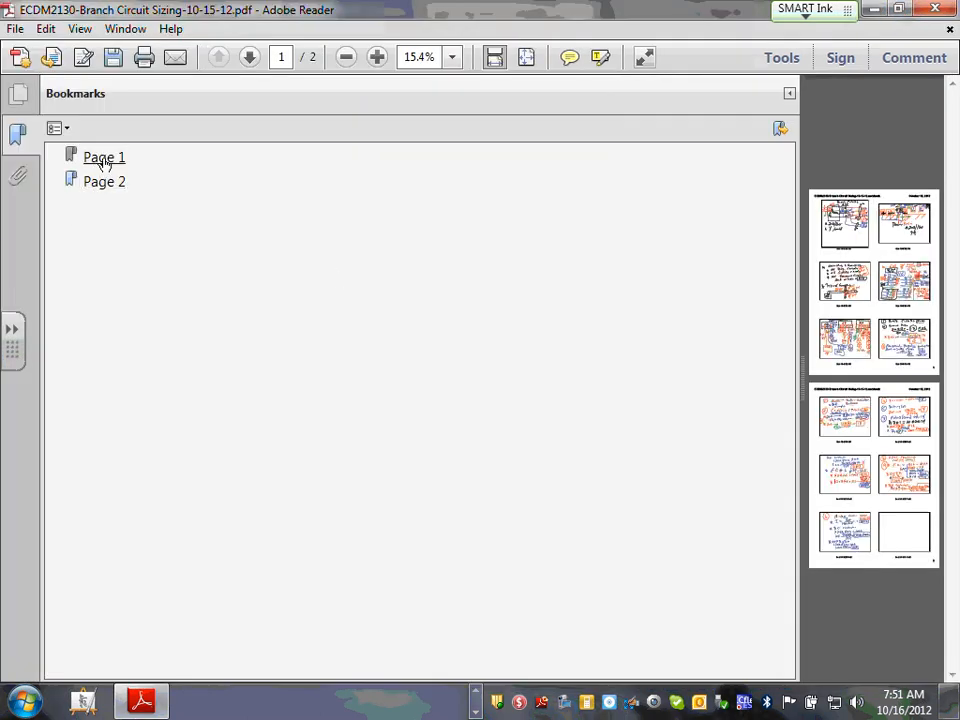
{"action": "left_click", "coordinate": [101, 160]}
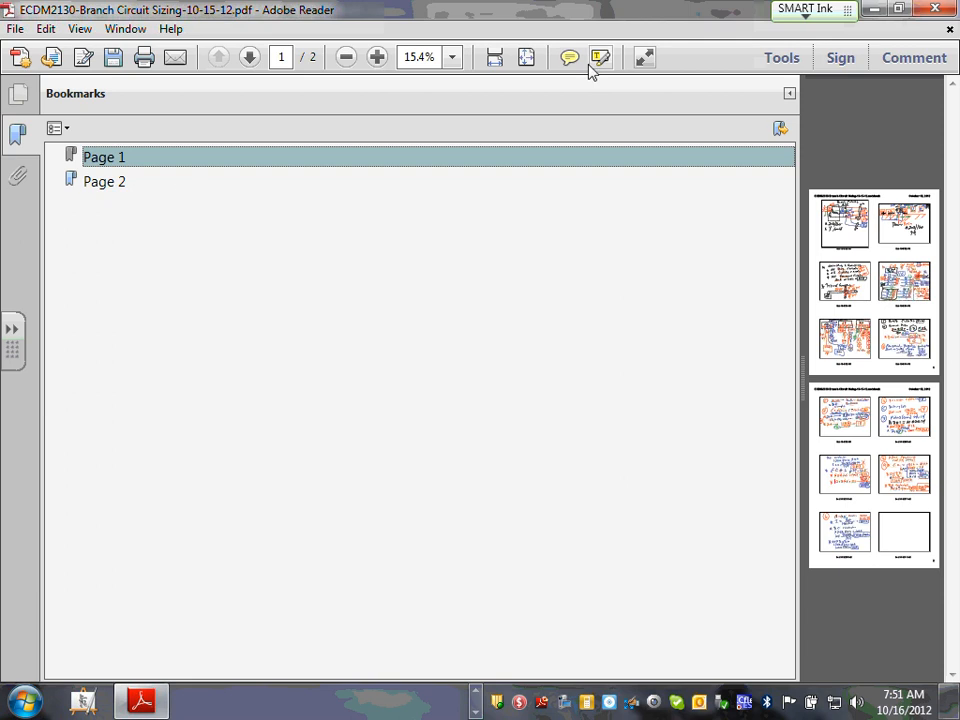
{"action": "left_click", "coordinate": [789, 94]}
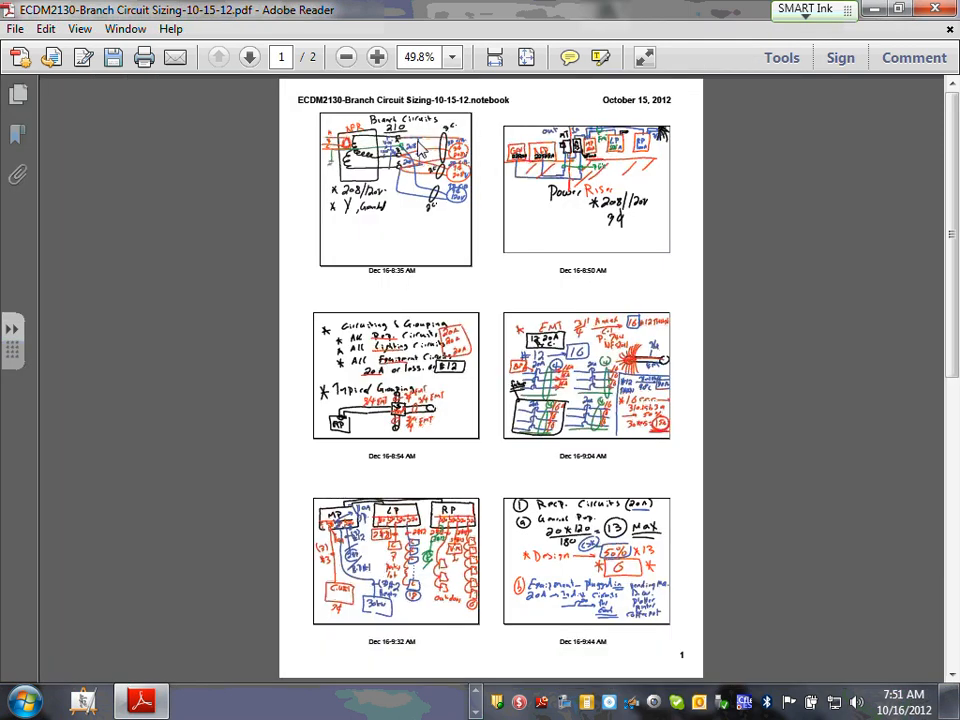
Examine the Power Riser sketch on page 1 of the PDF at 200% zoom
{"action": "left_click", "coordinate": [455, 58]}
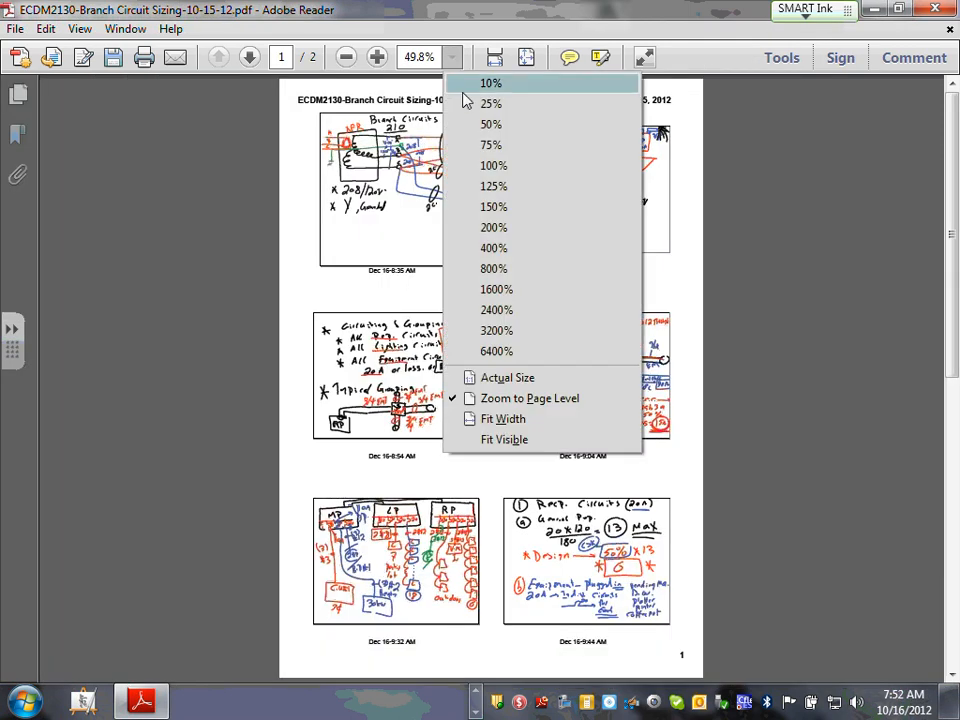
{"action": "left_click", "coordinate": [495, 246]}
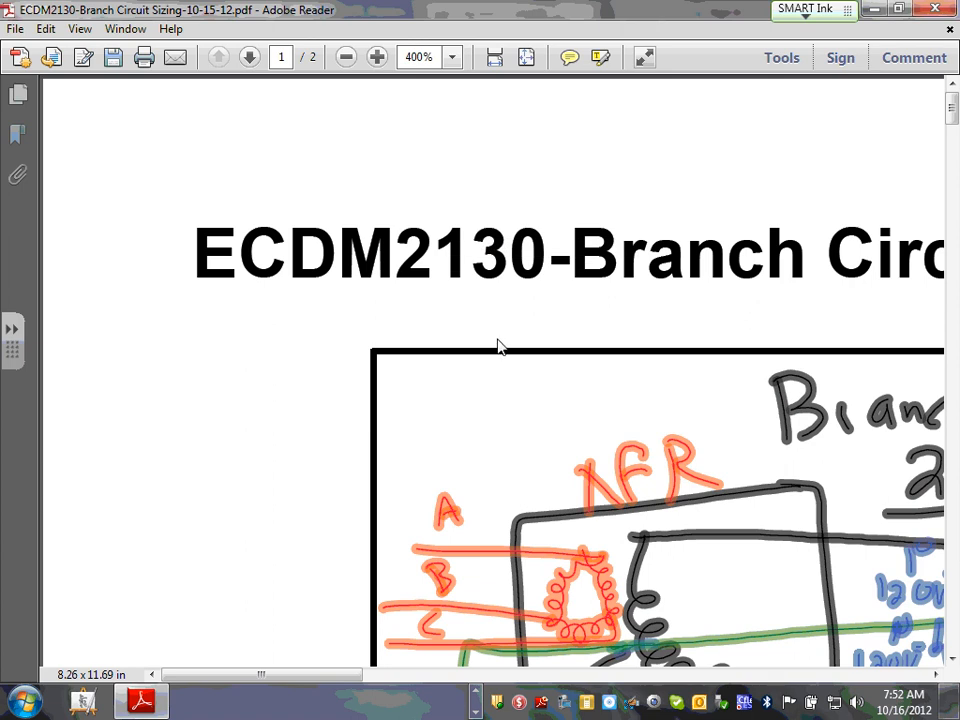
{"action": "left_click", "coordinate": [452, 58]}
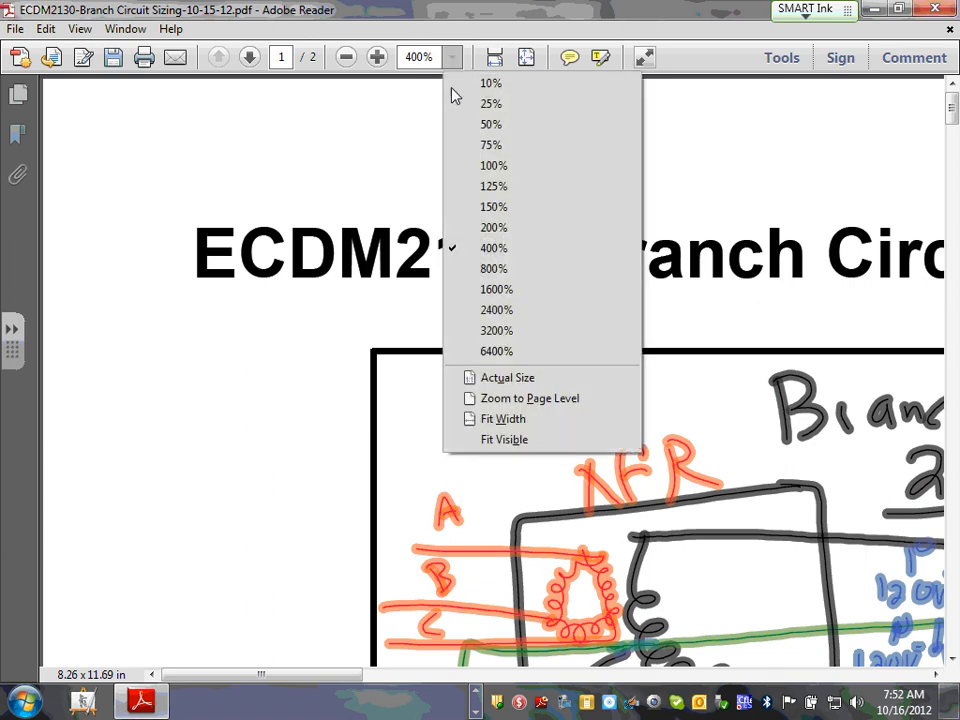
{"action": "left_click", "coordinate": [493, 189]}
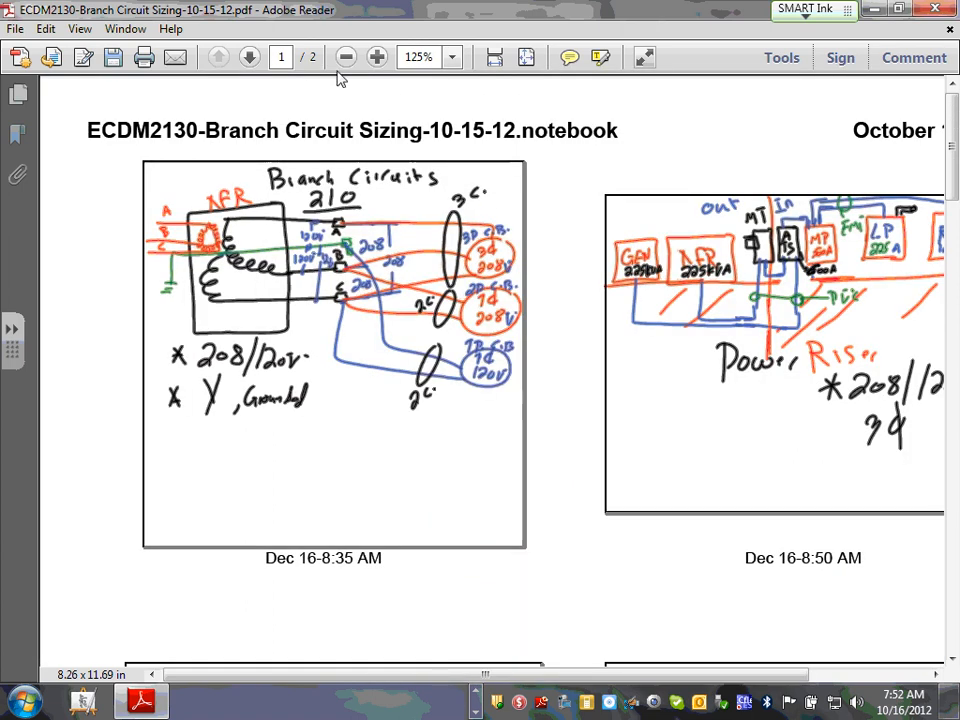
{"action": "left_click", "coordinate": [376, 57]}
{"action": "left_click", "coordinate": [376, 57]}
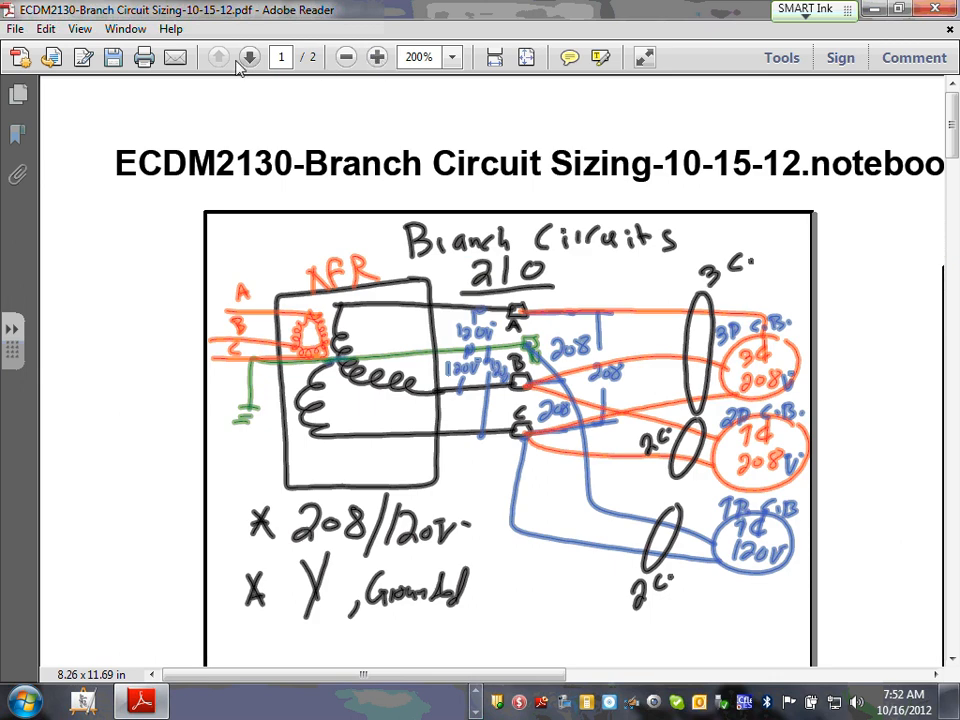
{"action": "scroll", "coordinate": [356, 300], "scroll_direction": "down", "scroll_amount": 3}
{"action": "left_click_drag", "start_coordinate": [450, 682], "coordinate": [857, 692]}
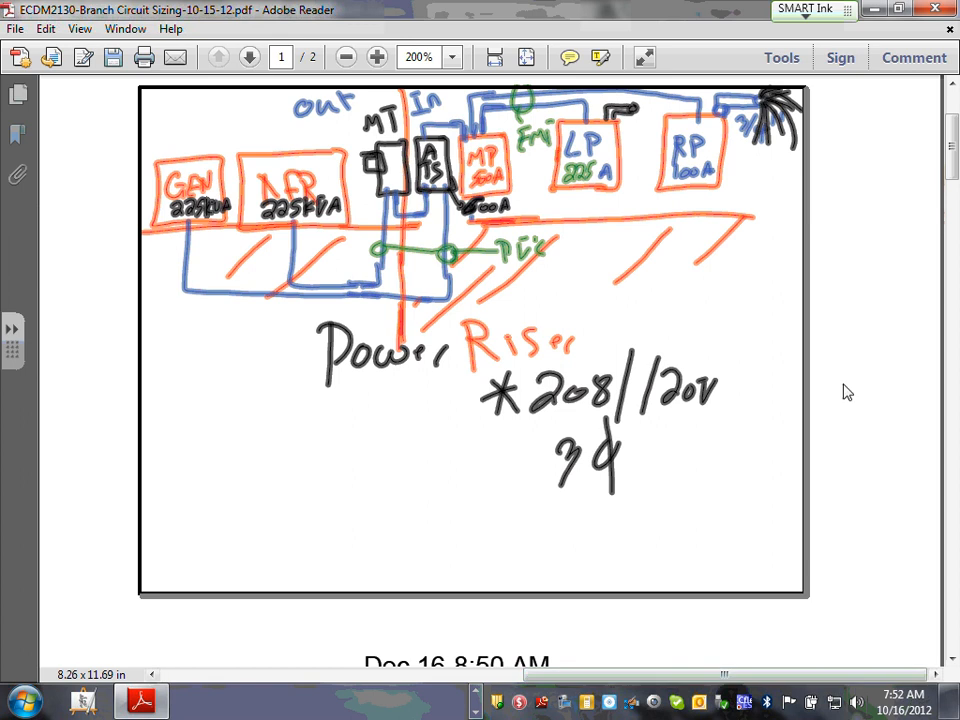
{"action": "scroll", "coordinate": [842, 390], "scroll_direction": "up", "scroll_amount": 2}
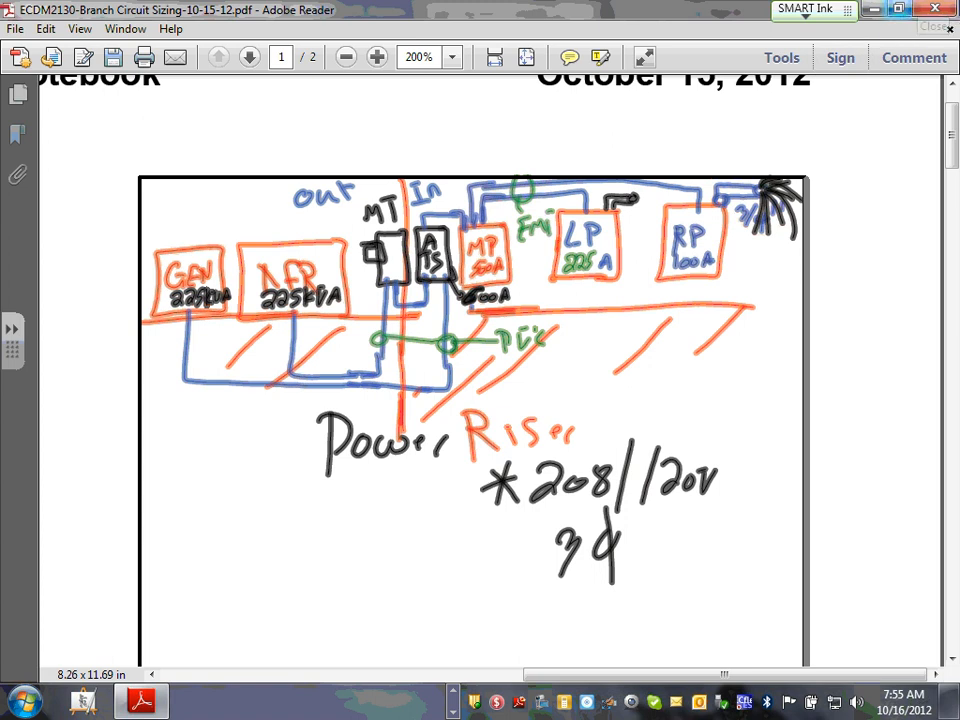
Switch back to the power floor plan in Revit MEP, start placing electrical equipment, and synchronize the local file with central
{"action": "left_click", "coordinate": [873, 8]}
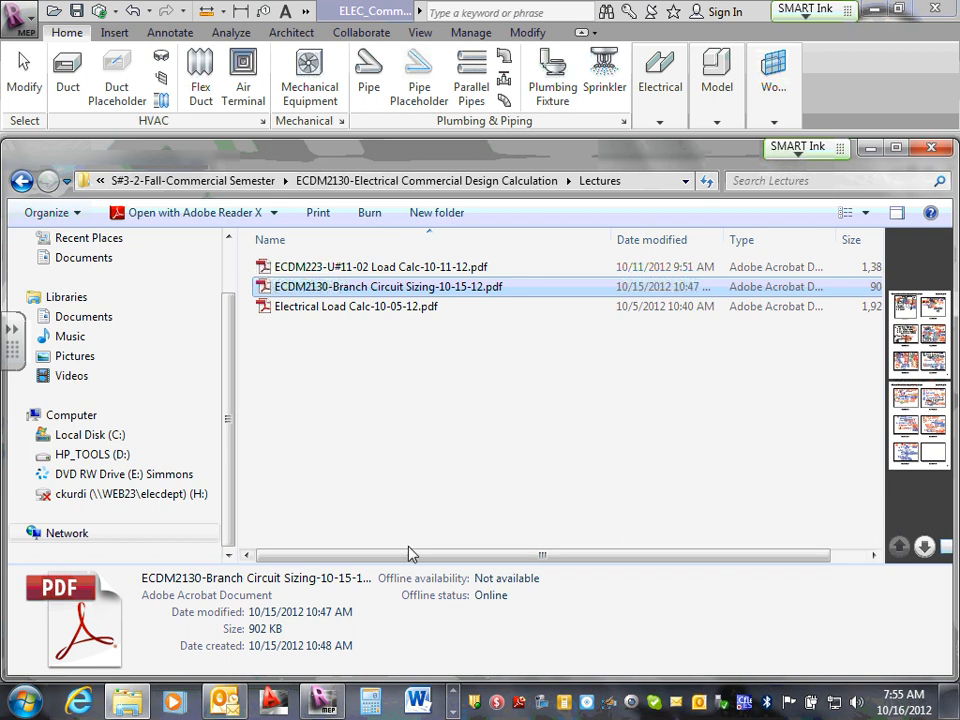
{"action": "left_click", "coordinate": [872, 150]}
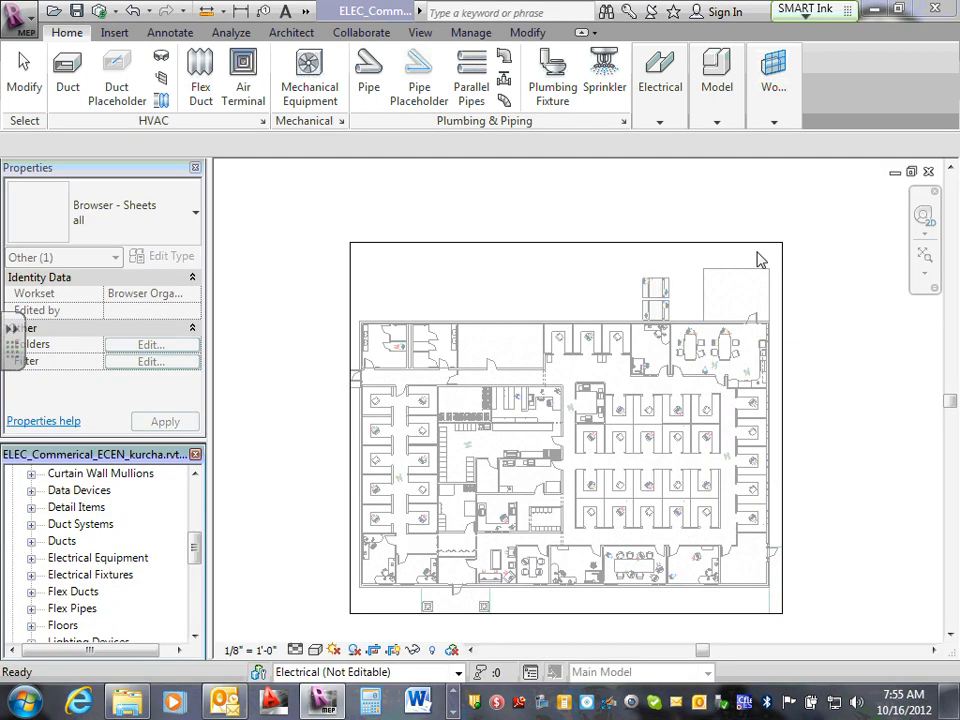
{"action": "left_click", "coordinate": [658, 123]}
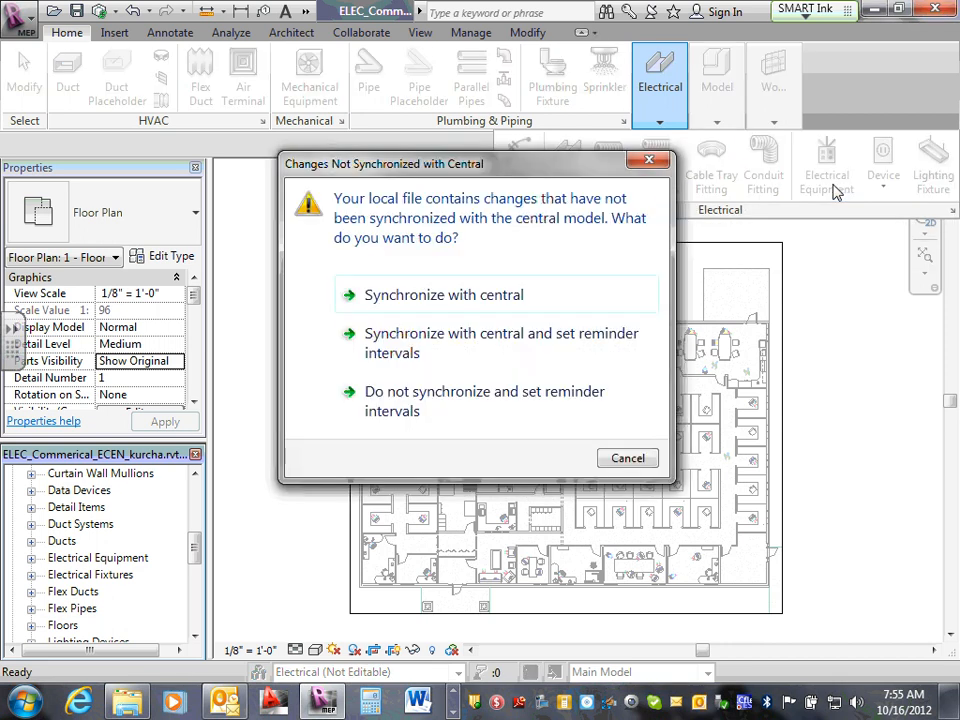
{"action": "left_click", "coordinate": [474, 303]}
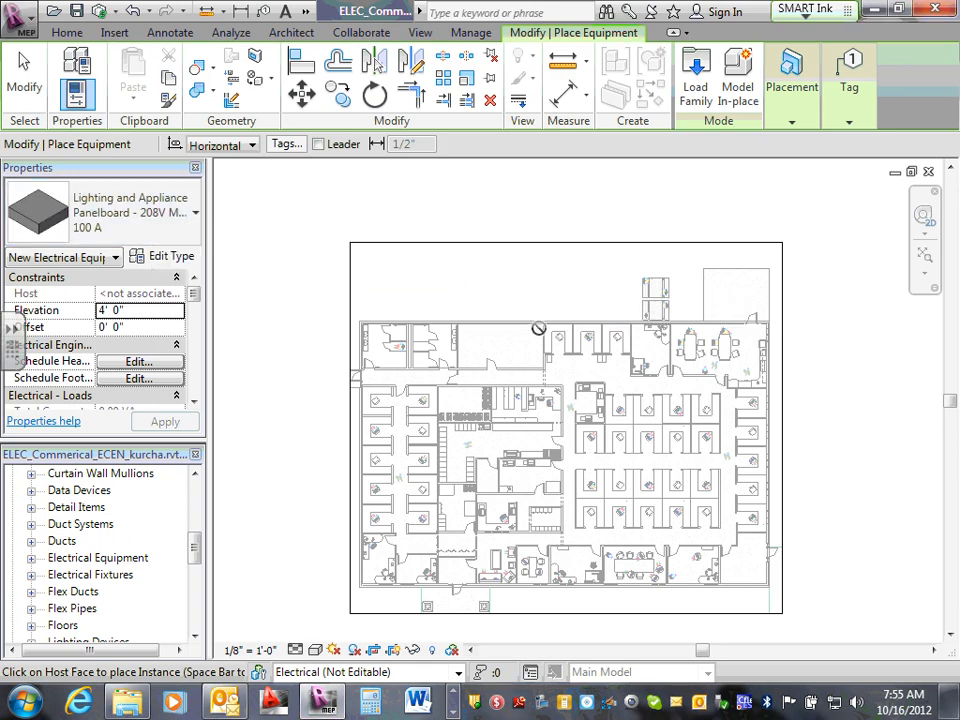
Choose the 600 A type of Lighting and Appliance Panelboard - 208V MLO for the equipment being placed
{"action": "scroll", "coordinate": [530, 327], "scroll_direction": "up", "scroll_amount": 2}
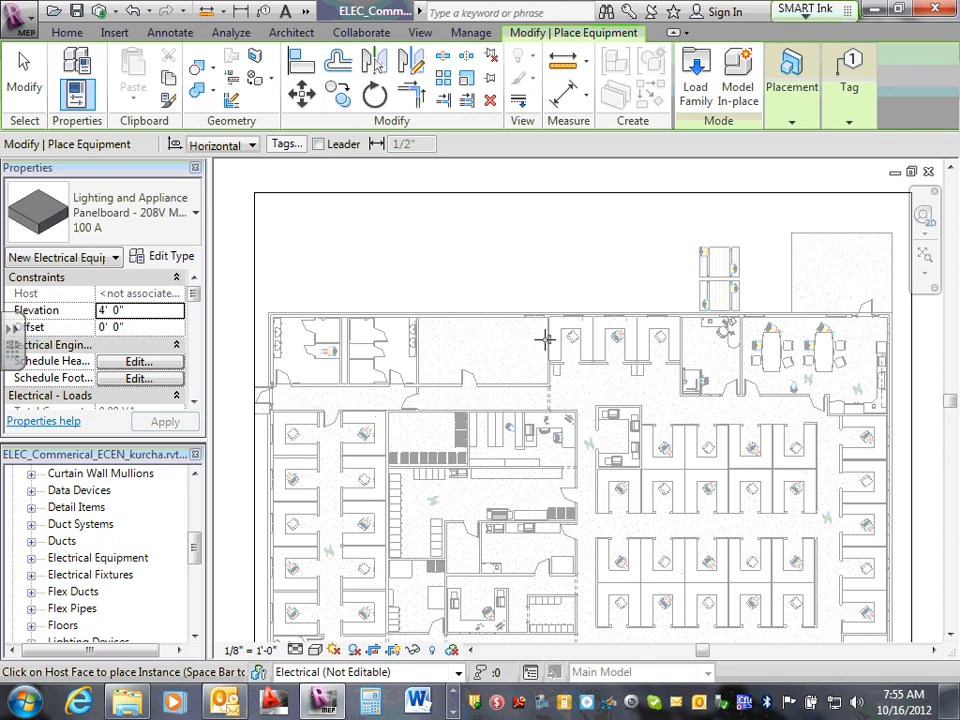
{"action": "scroll", "coordinate": [545, 335], "scroll_direction": "up", "scroll_amount": 4}
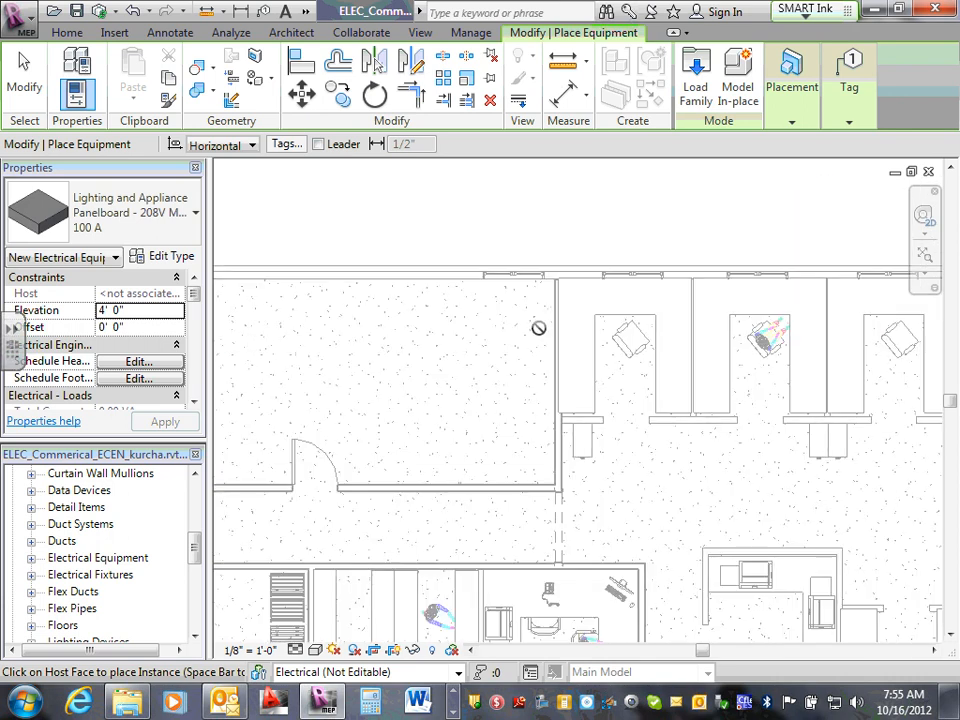
{"action": "scroll", "coordinate": [450, 324], "scroll_direction": "down", "scroll_amount": 3}
{"action": "scroll", "coordinate": [383, 335], "scroll_direction": "up", "scroll_amount": 1}
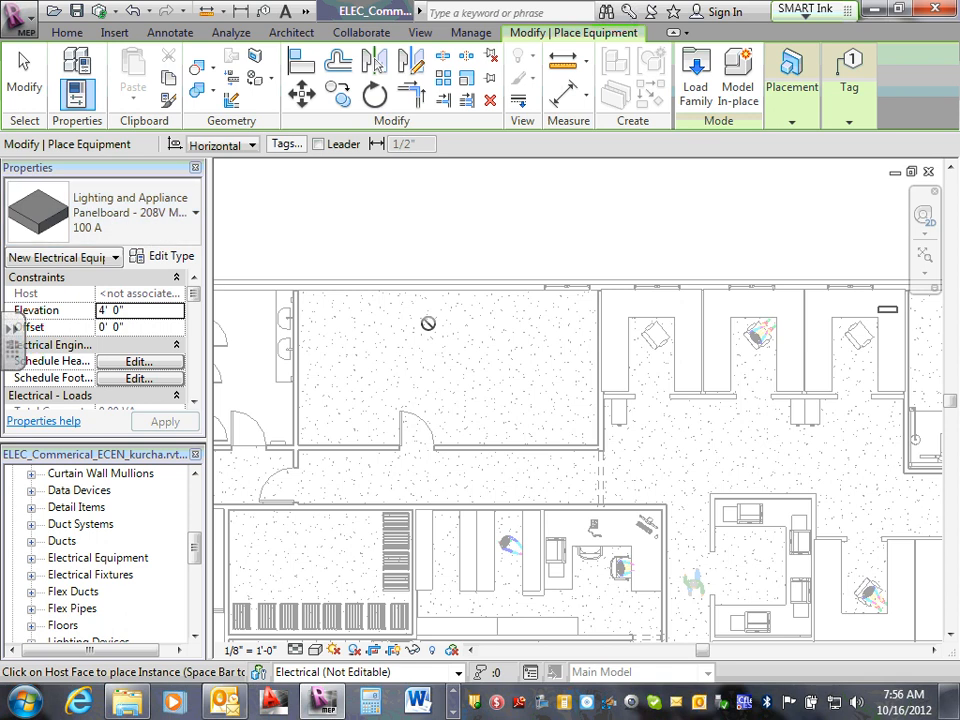
{"action": "left_click", "coordinate": [197, 222]}
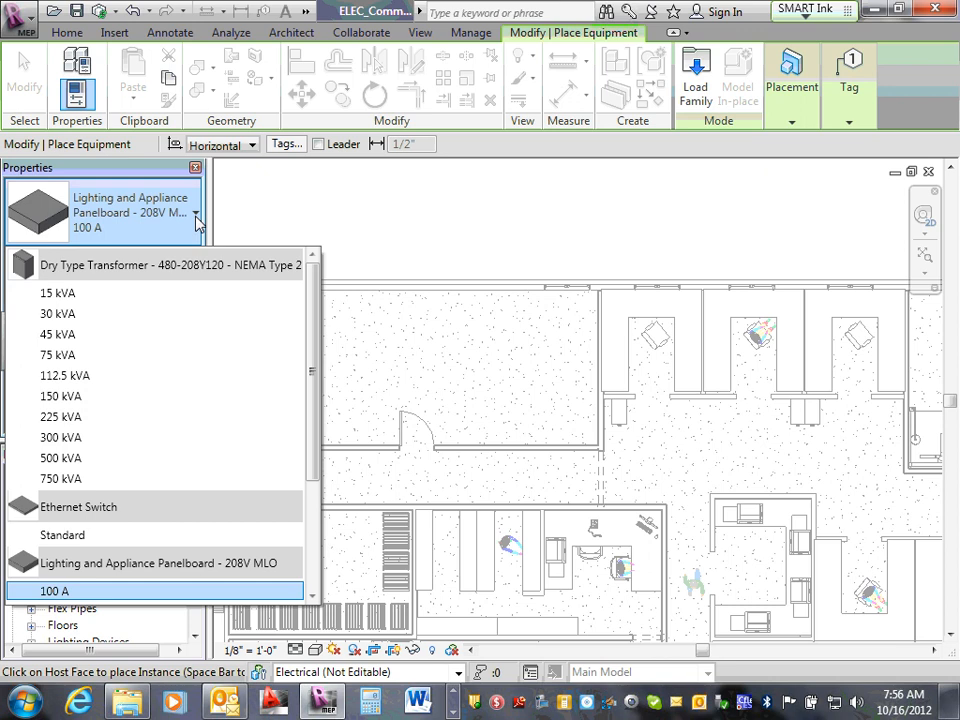
{"action": "left_click_drag", "start_coordinate": [319, 332], "coordinate": [246, 446]}
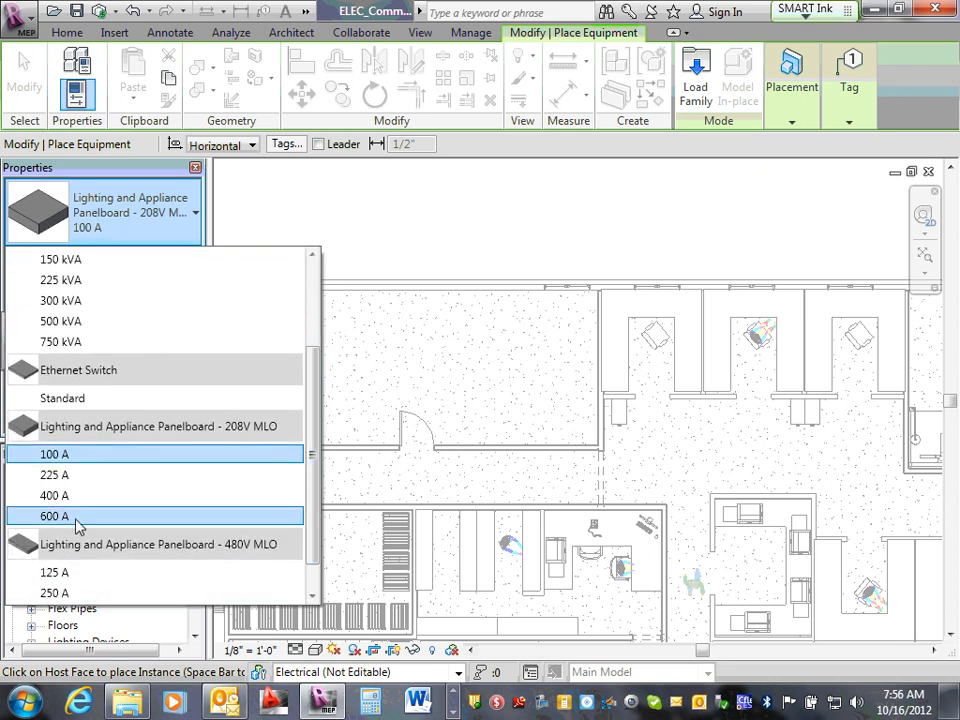
{"action": "mouse_move", "coordinate": [78, 527]}
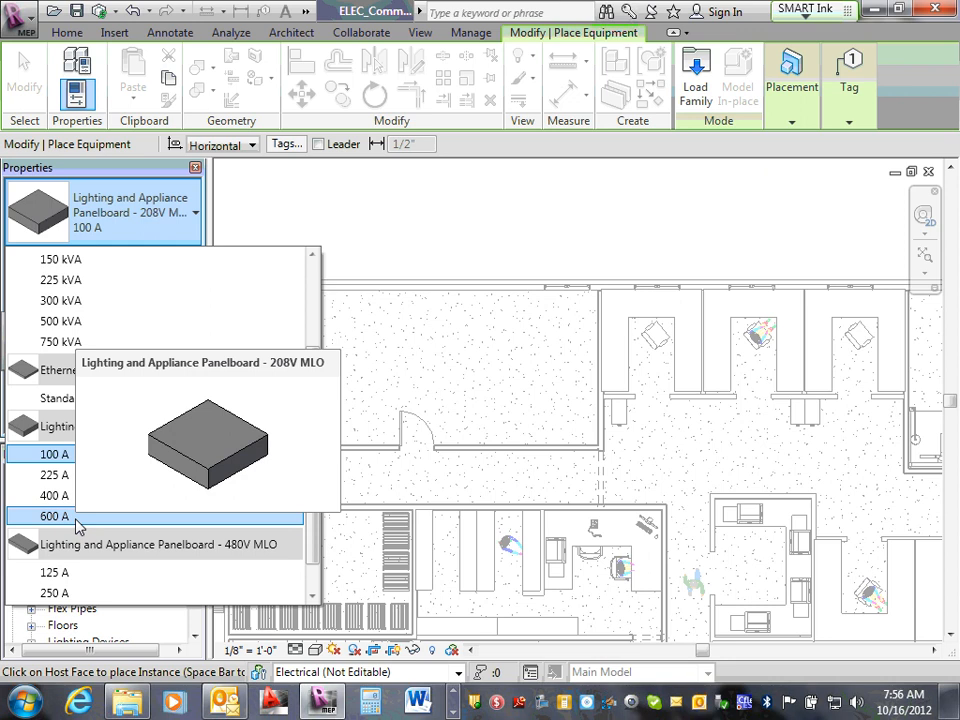
{"action": "left_click", "coordinate": [78, 517]}
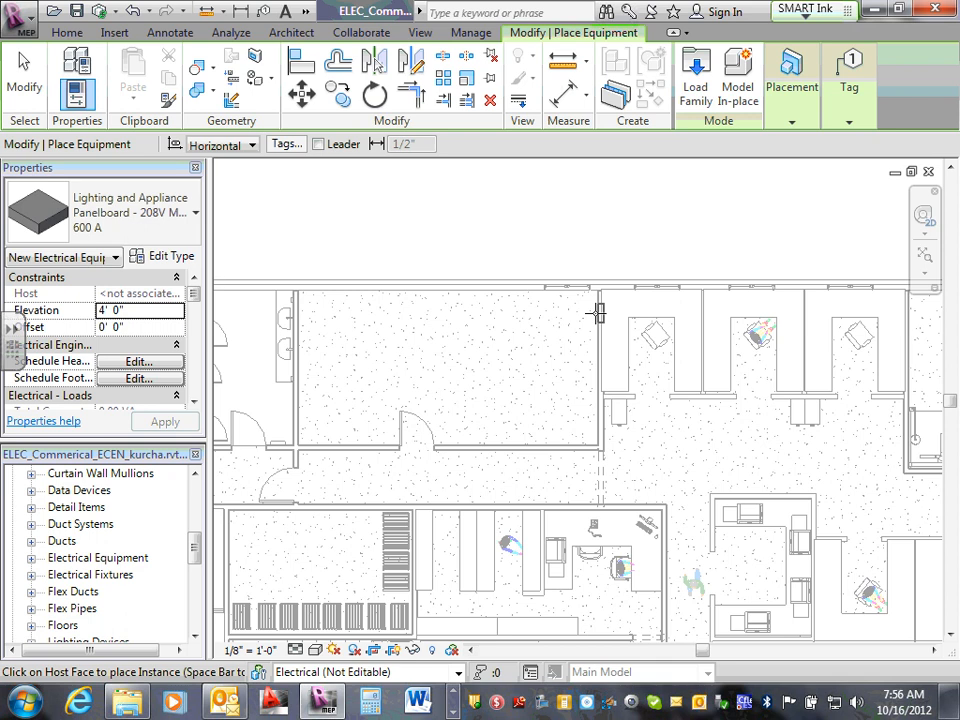
Place the tagged 600 A panelboard on the inner face of the empty room's wall adjoining the cubicles, and end placement
{"action": "scroll", "coordinate": [597, 313], "scroll_direction": "up", "scroll_amount": 2}
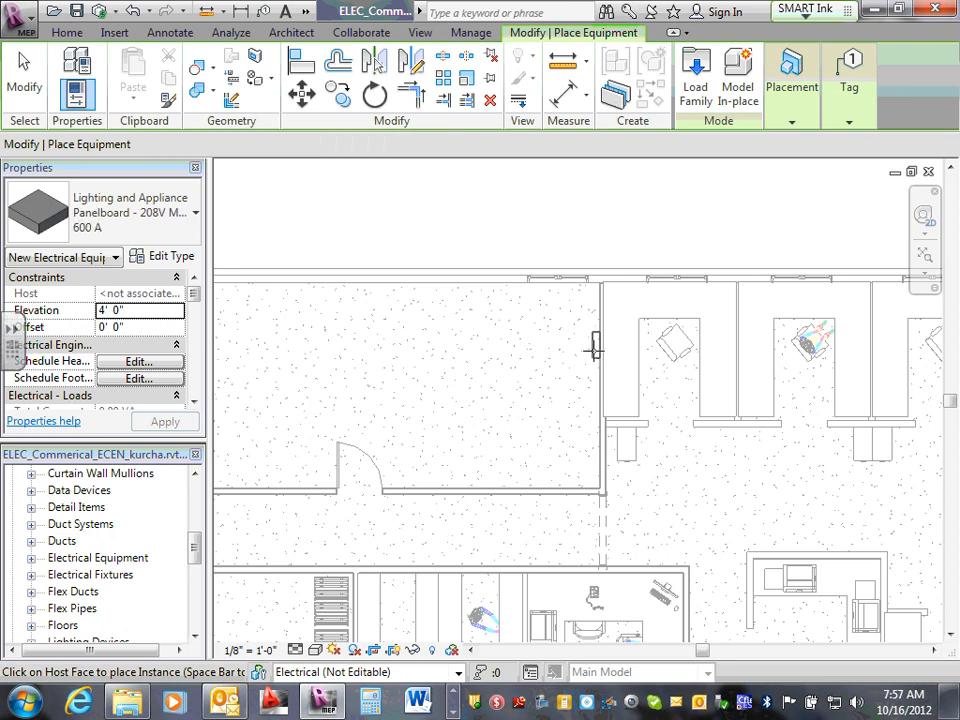
{"action": "left_click", "coordinate": [596, 345]}
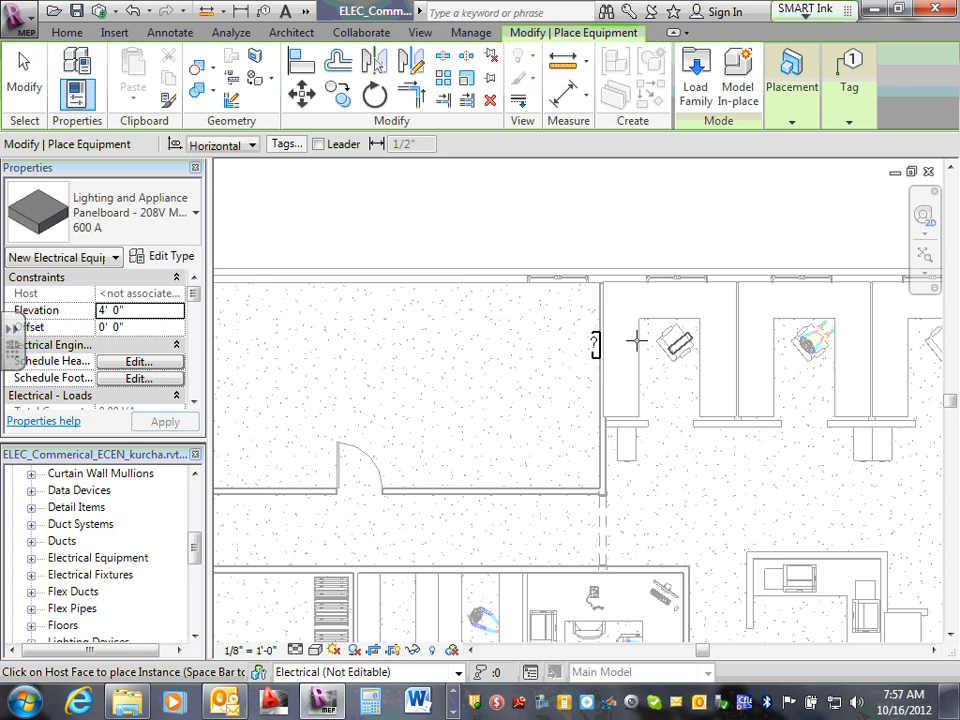
{"action": "key", "text": "Escape"}
{"action": "key", "text": "Escape"}
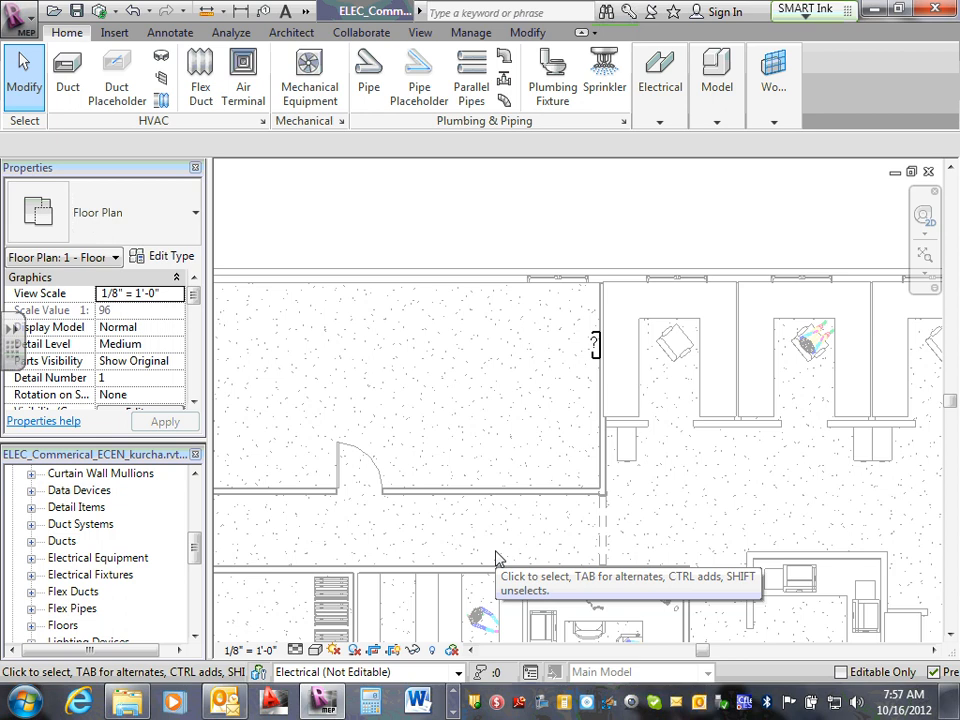
Review the placed panelboard's load, dimension and identity properties, and clear the selection
{"action": "left_click", "coordinate": [595, 352]}
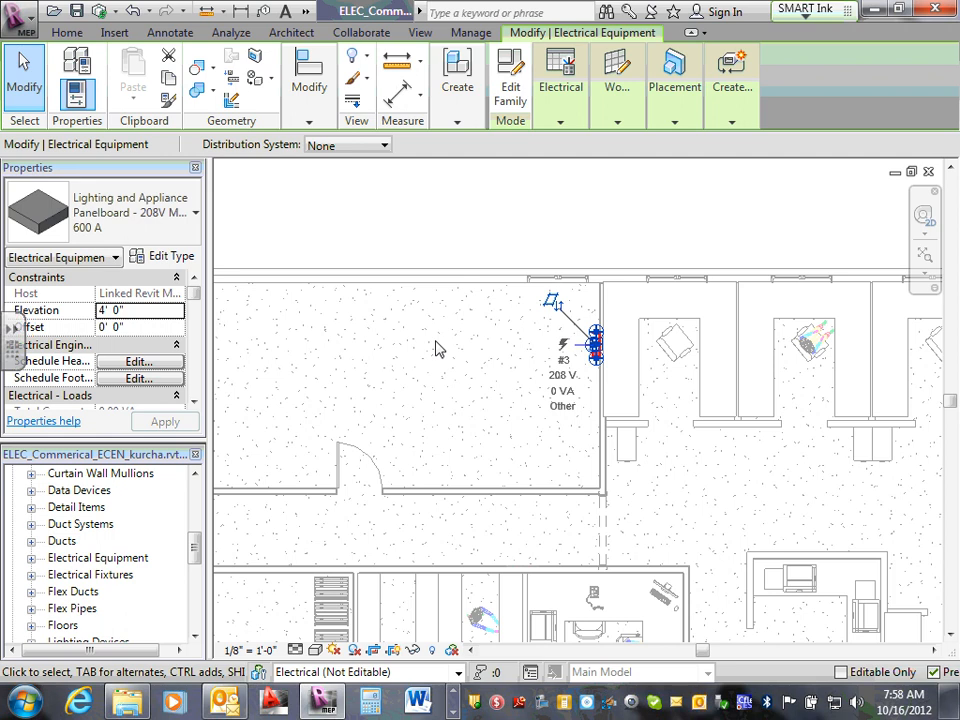
{"action": "left_click", "coordinate": [195, 403]}
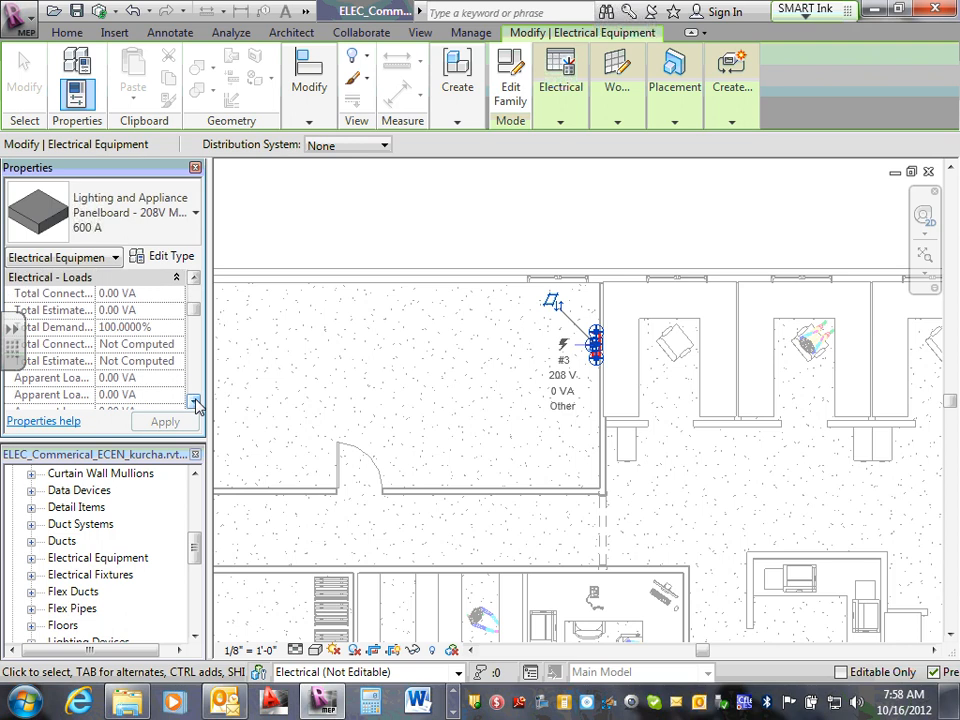
{"action": "left_click", "coordinate": [195, 403]}
{"action": "left_click", "coordinate": [195, 403]}
{"action": "left_click", "coordinate": [195, 403]}
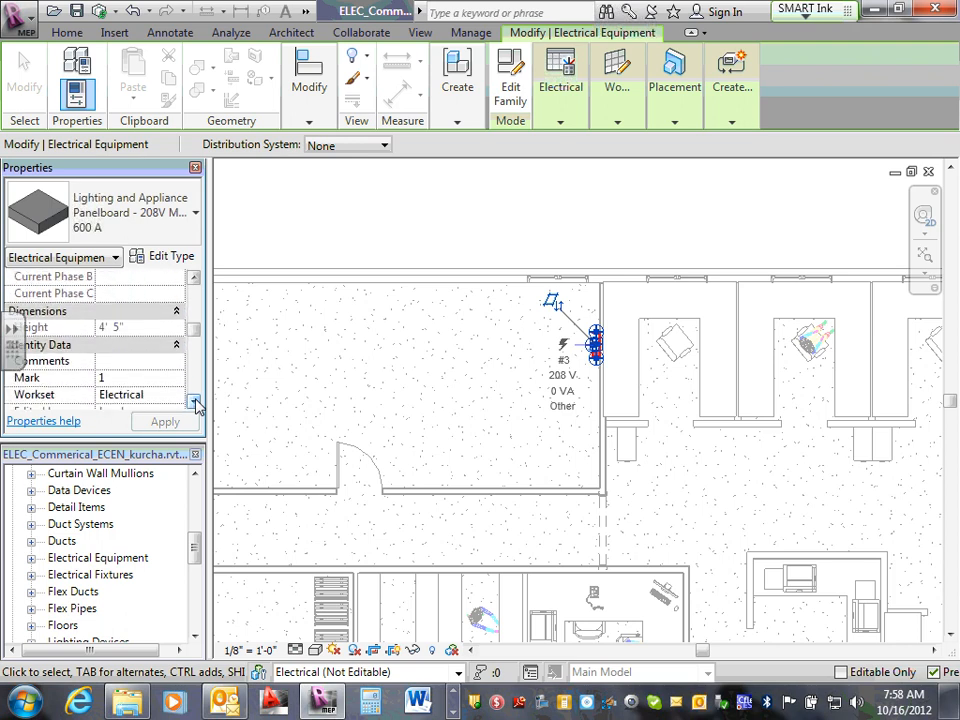
{"action": "left_click", "coordinate": [195, 403]}
{"action": "left_click", "coordinate": [489, 390]}
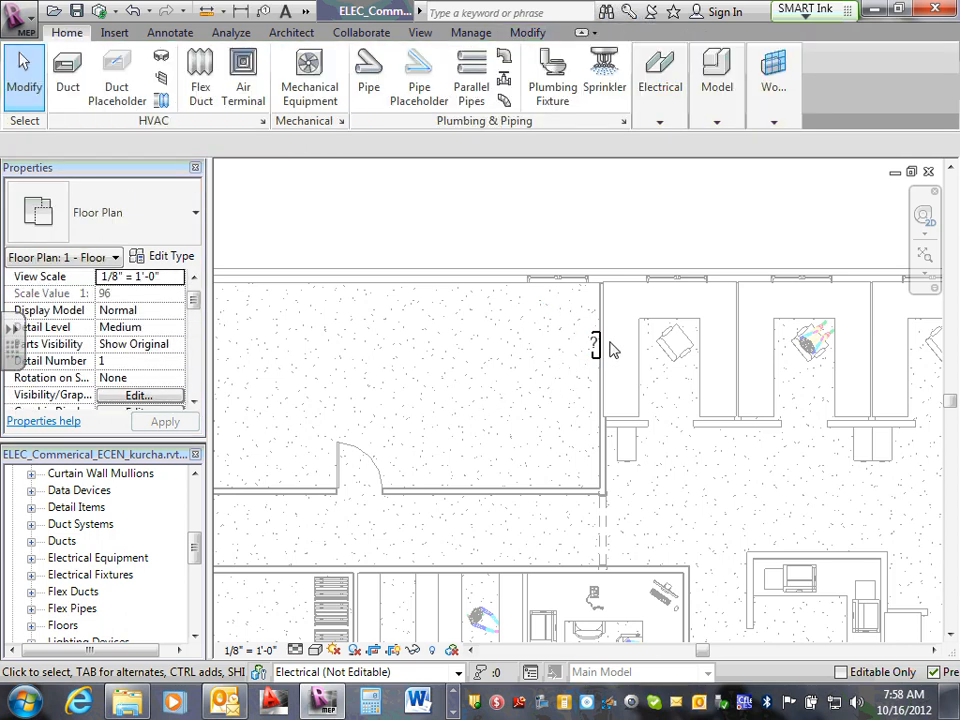
Inspect the placed panelboard and its question-mark tag up close, and leave both deselected
{"action": "scroll", "coordinate": [600, 347], "scroll_direction": "up", "scroll_amount": 5}
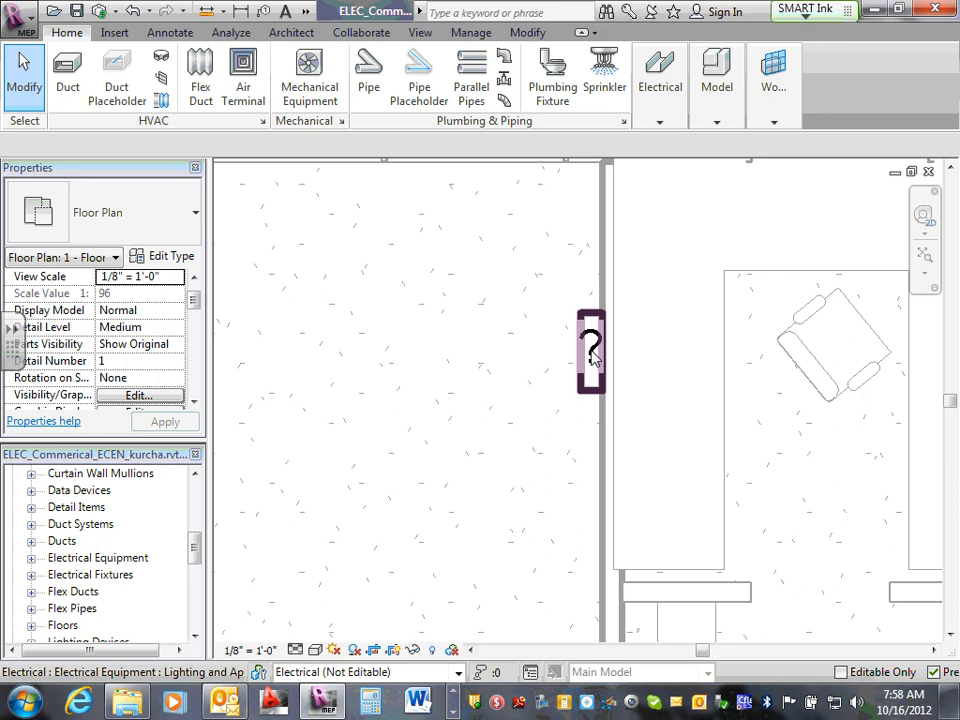
{"action": "scroll", "coordinate": [591, 363], "scroll_direction": "up", "scroll_amount": 3}
{"action": "left_click", "coordinate": [591, 364]}
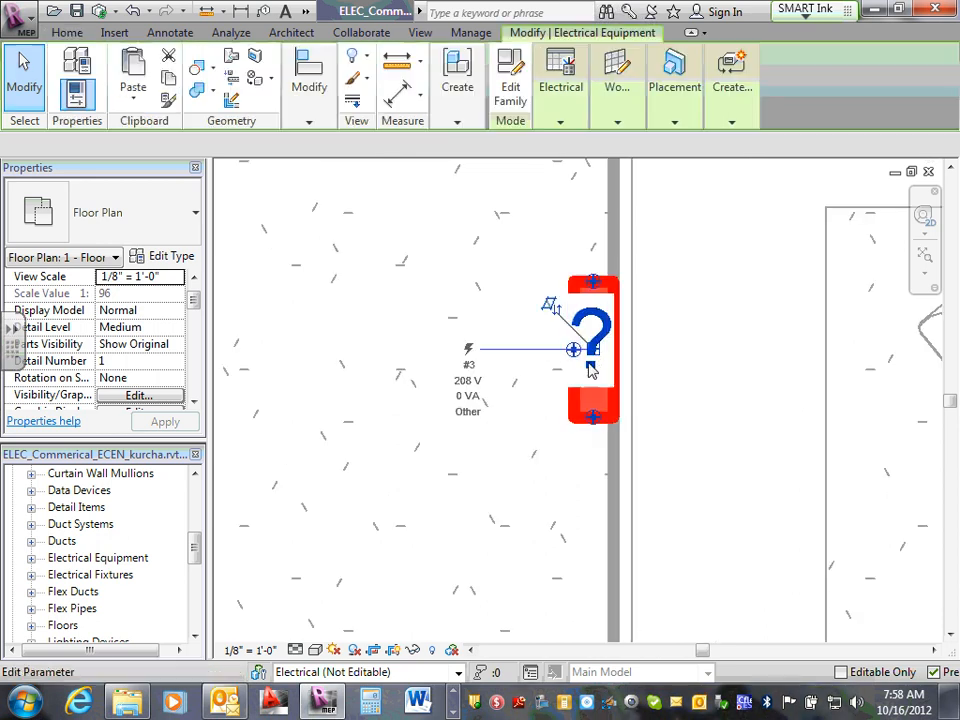
{"action": "key", "text": "Escape"}
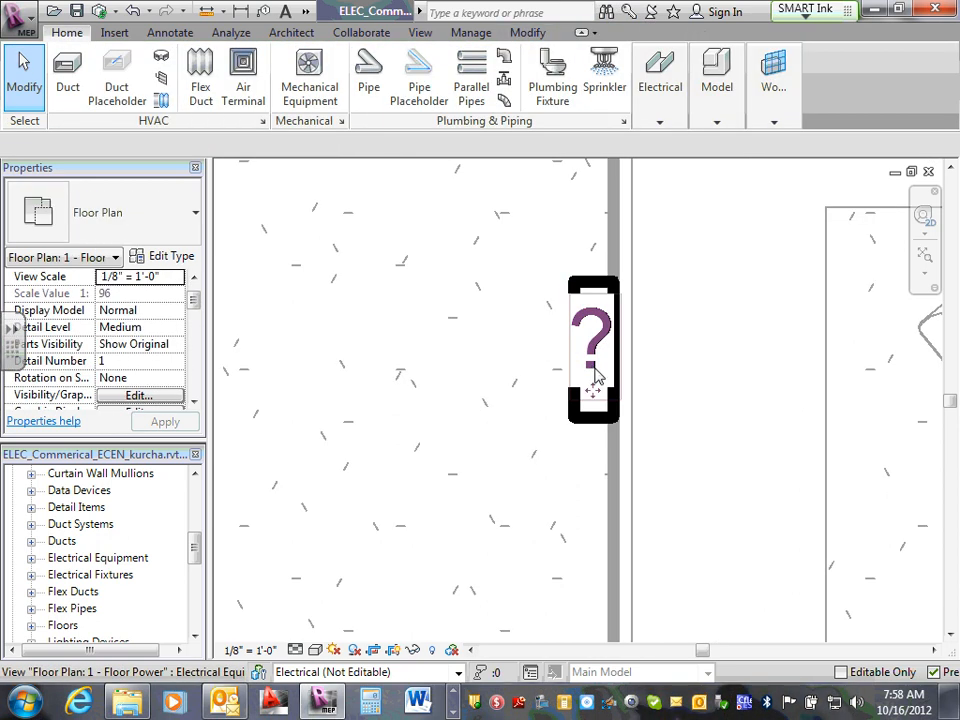
Move the panelboard's question-mark tag off the panelboard into the empty room, and leave the tag deselected
{"action": "left_click", "coordinate": [591, 388]}
{"action": "left_click_drag", "start_coordinate": [591, 388], "coordinate": [536, 380]}
{"action": "key", "text": "Escape"}
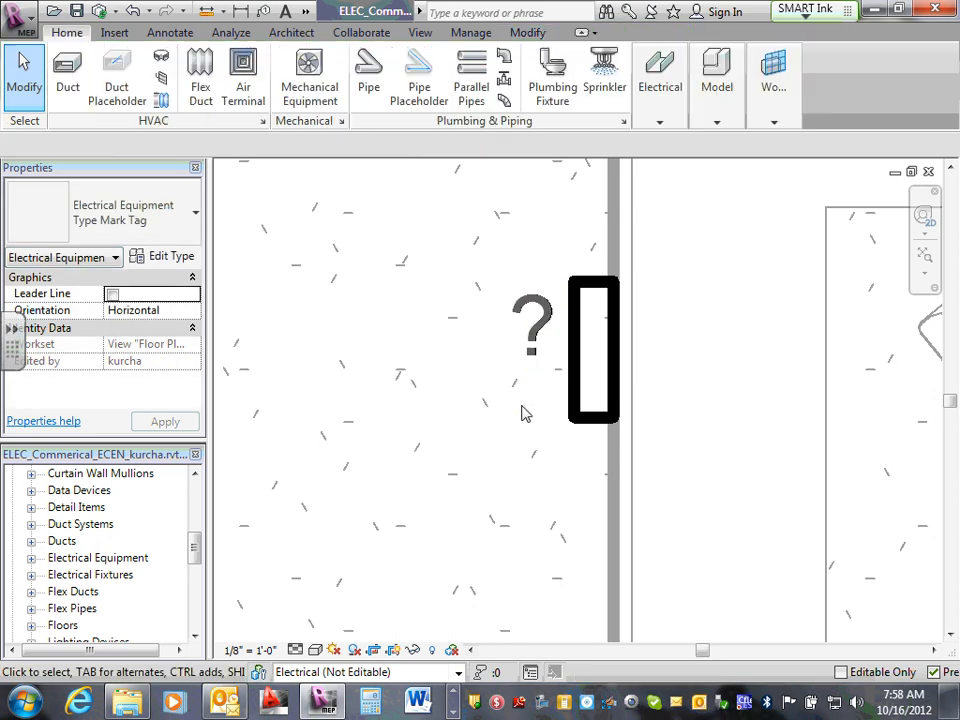
{"action": "scroll", "coordinate": [522, 410], "scroll_direction": "down", "scroll_amount": 2}
{"action": "left_click", "coordinate": [524, 372]}
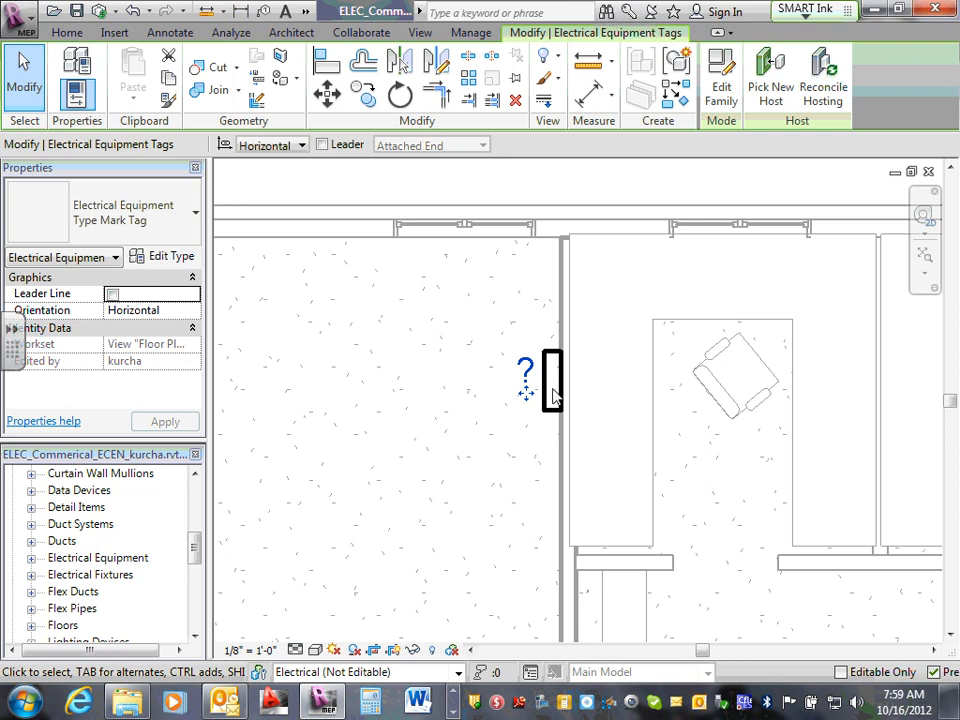
{"action": "left_click", "coordinate": [473, 376]}
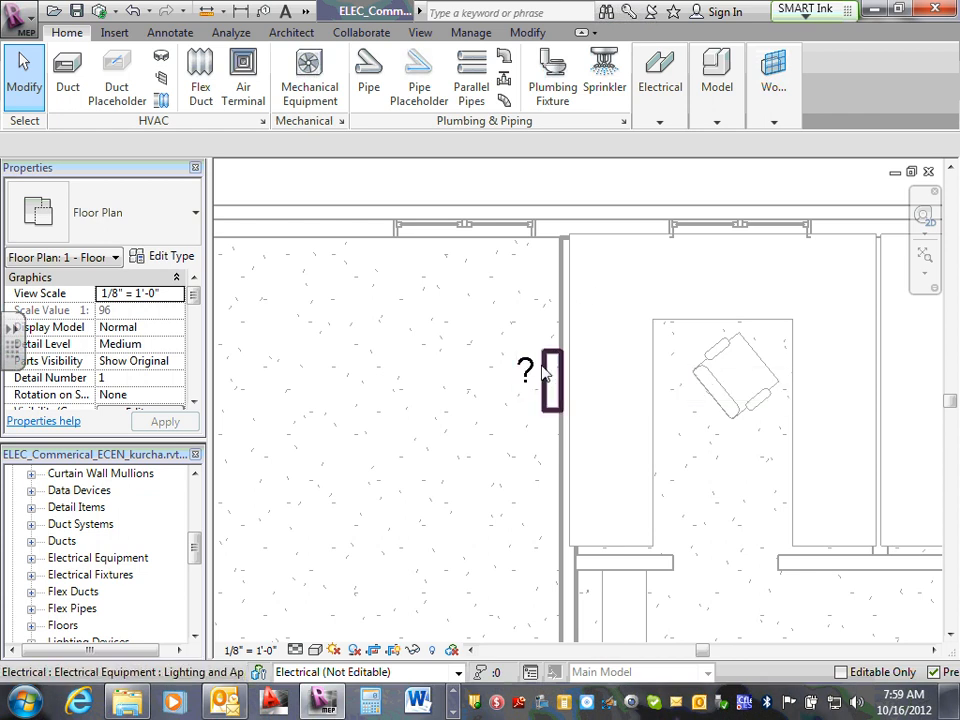
Try to set the Type Mark of the 600 A panelboard type to MP in its type properties
{"action": "left_click", "coordinate": [556, 366]}
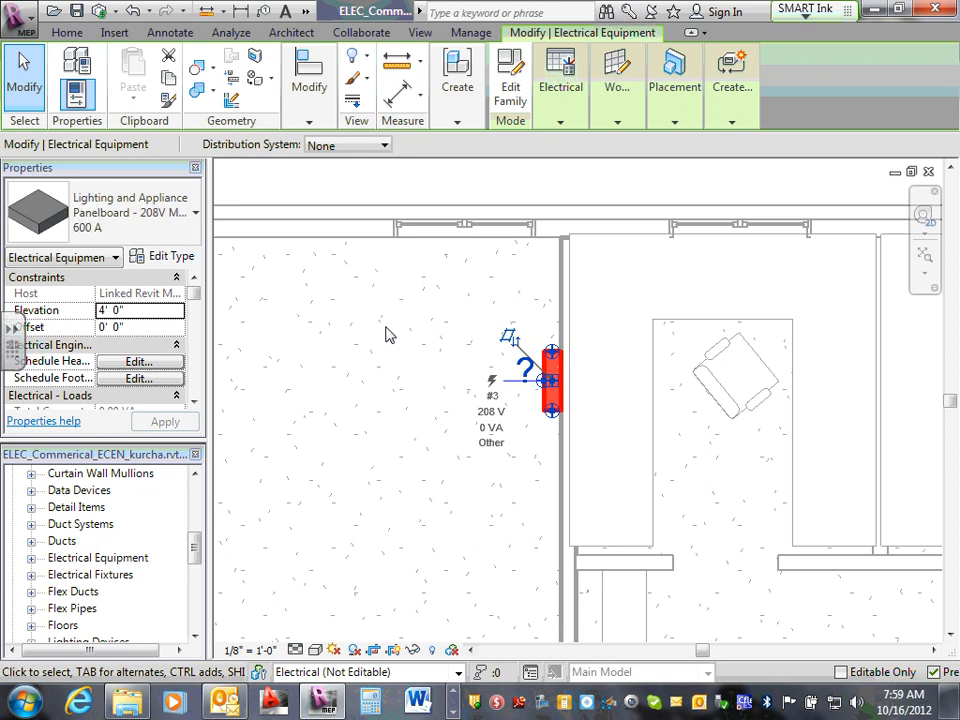
{"action": "left_click", "coordinate": [167, 258]}
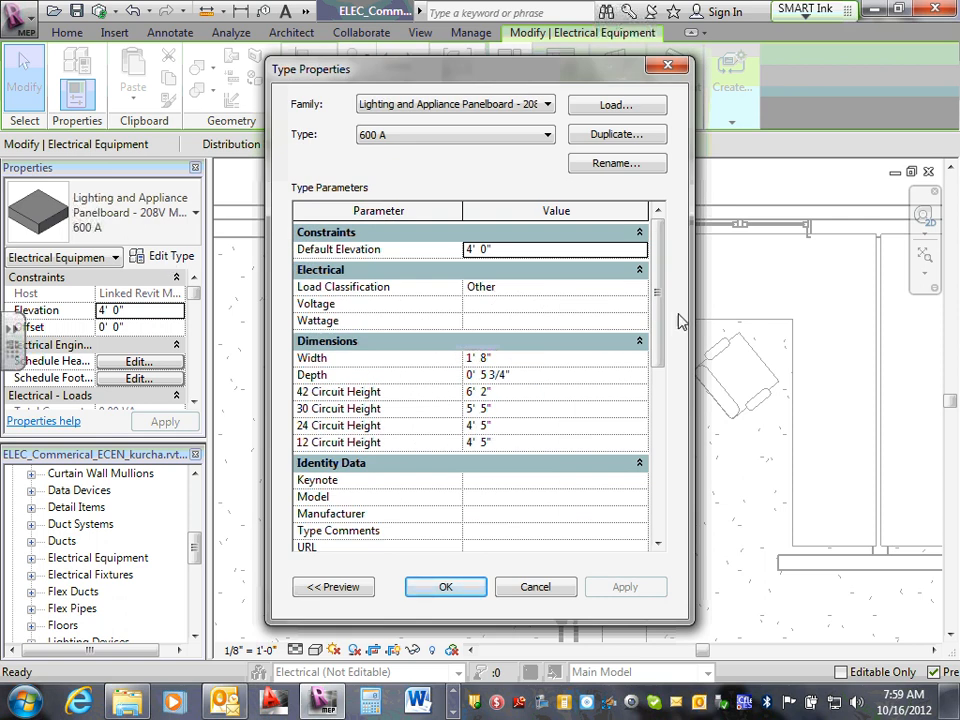
{"action": "left_click_drag", "start_coordinate": [656, 305], "coordinate": [650, 407]}
{"action": "left_click", "coordinate": [481, 437]}
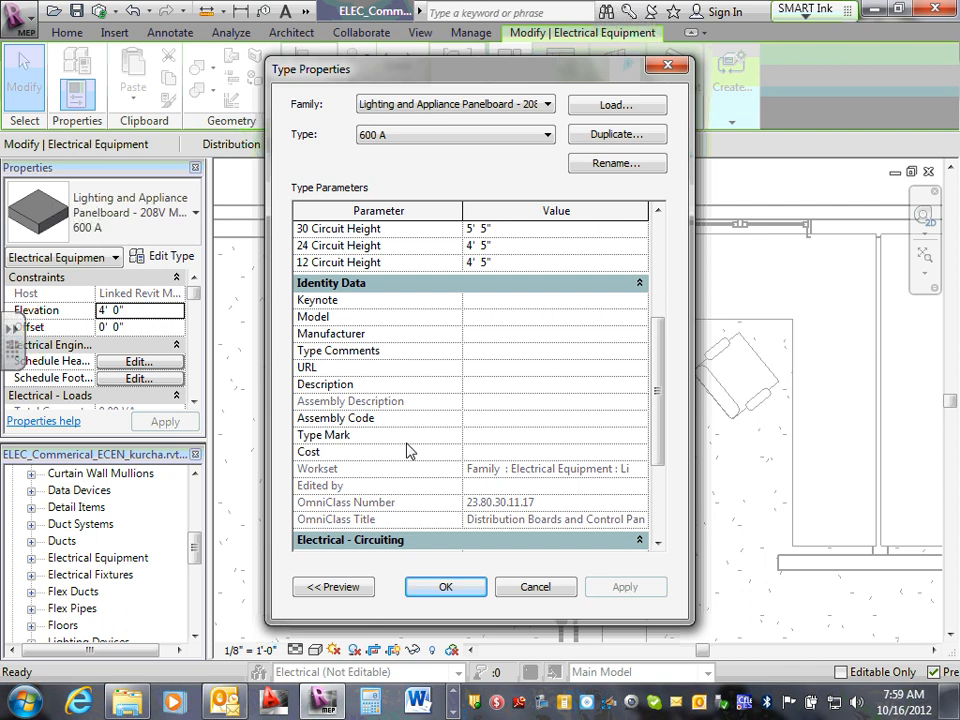
{"action": "type", "text": "MP"}
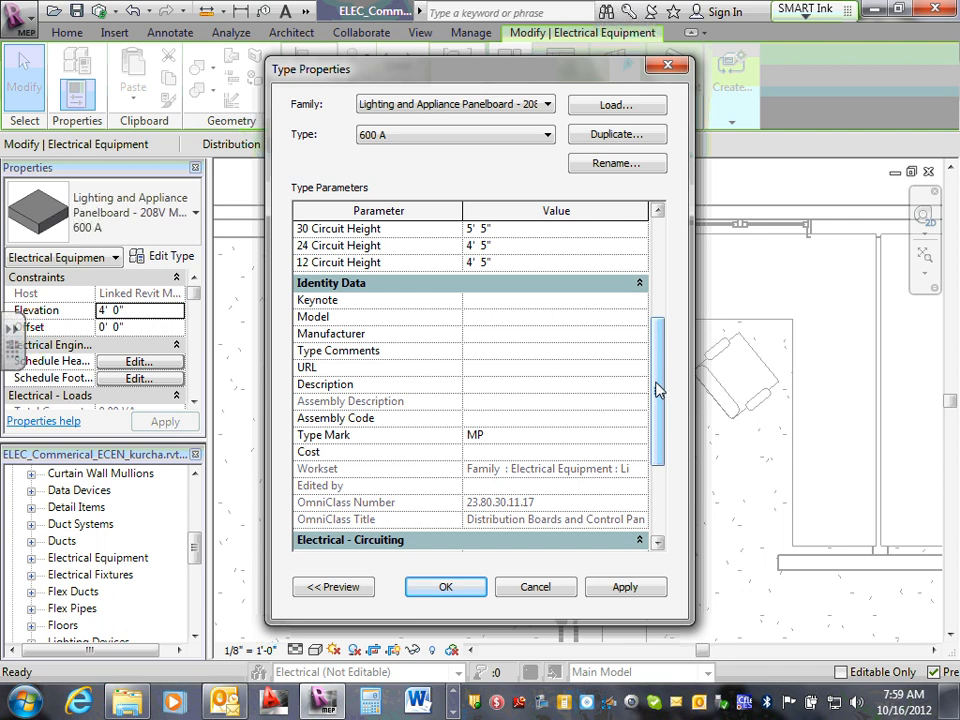
{"action": "left_click_drag", "start_coordinate": [658, 391], "coordinate": [669, 274]}
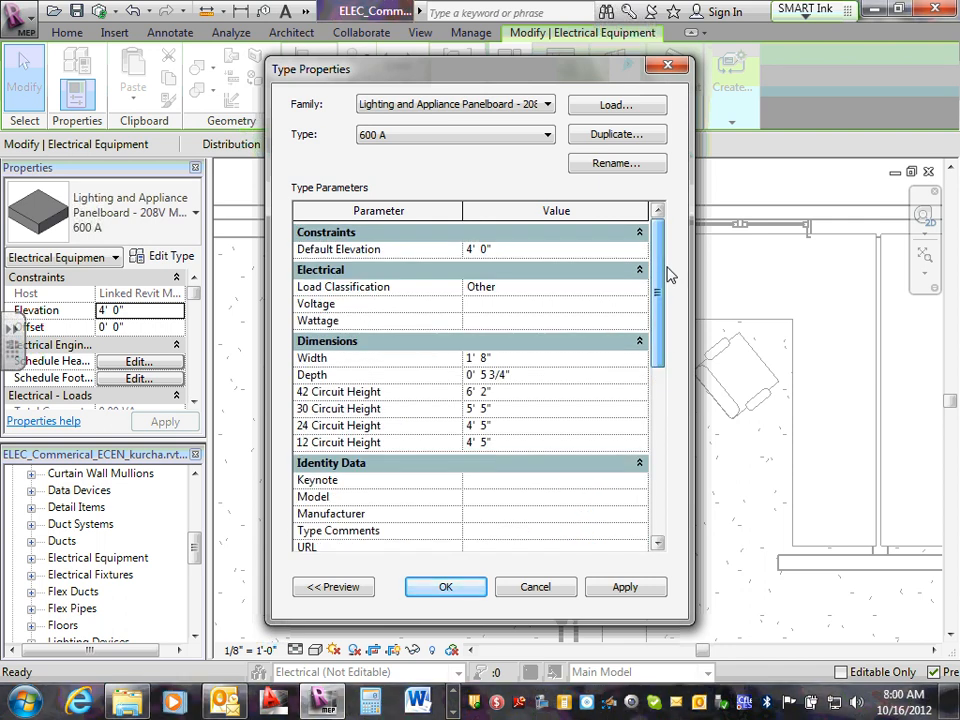
{"action": "left_click", "coordinate": [510, 304]}
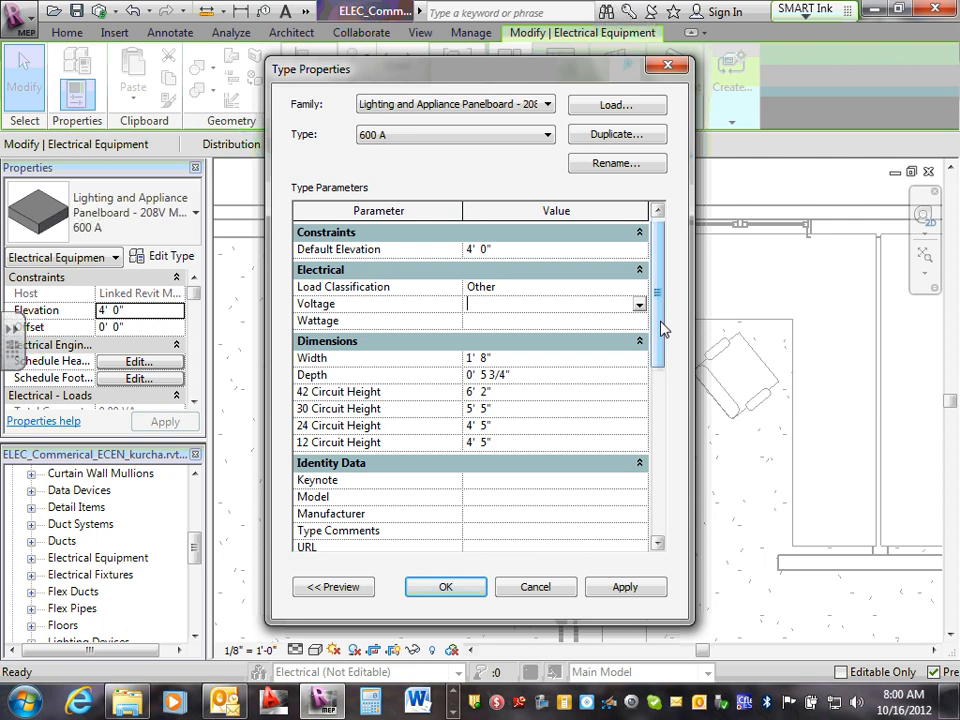
{"action": "left_click_drag", "start_coordinate": [660, 322], "coordinate": [656, 425]}
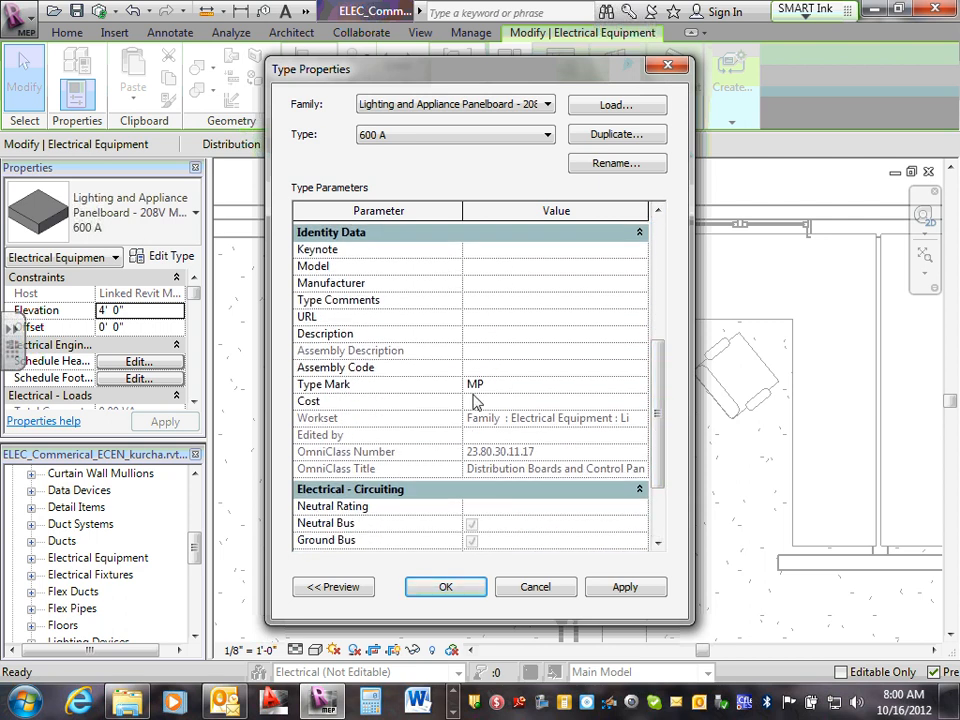
{"action": "left_click", "coordinate": [446, 587]}
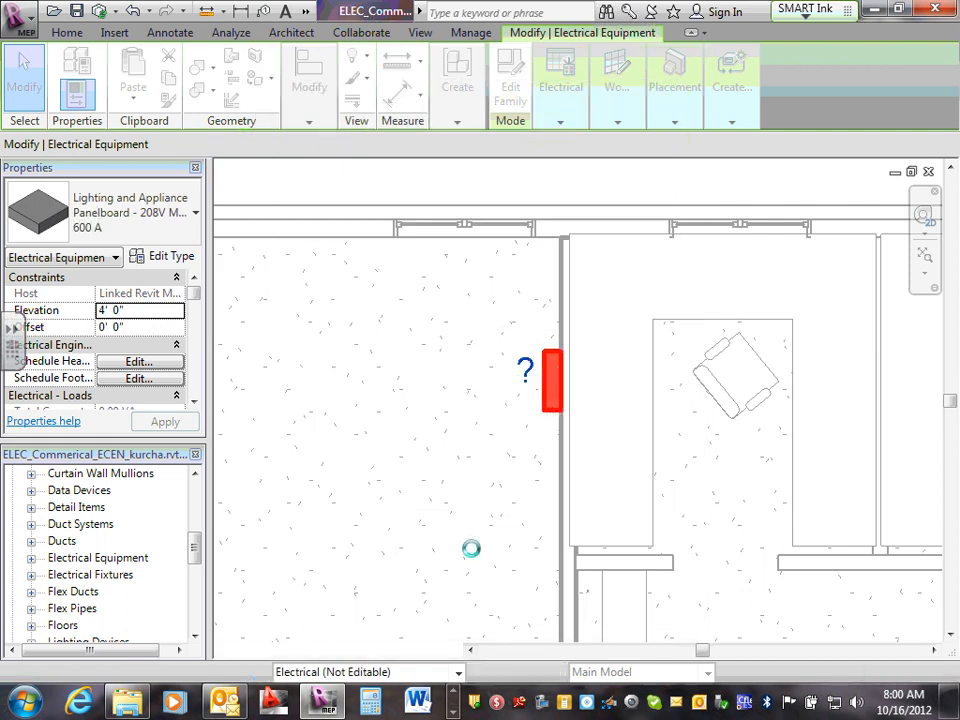
{"action": "left_click", "coordinate": [436, 349]}
{"action": "double_click", "coordinate": [524, 368]}
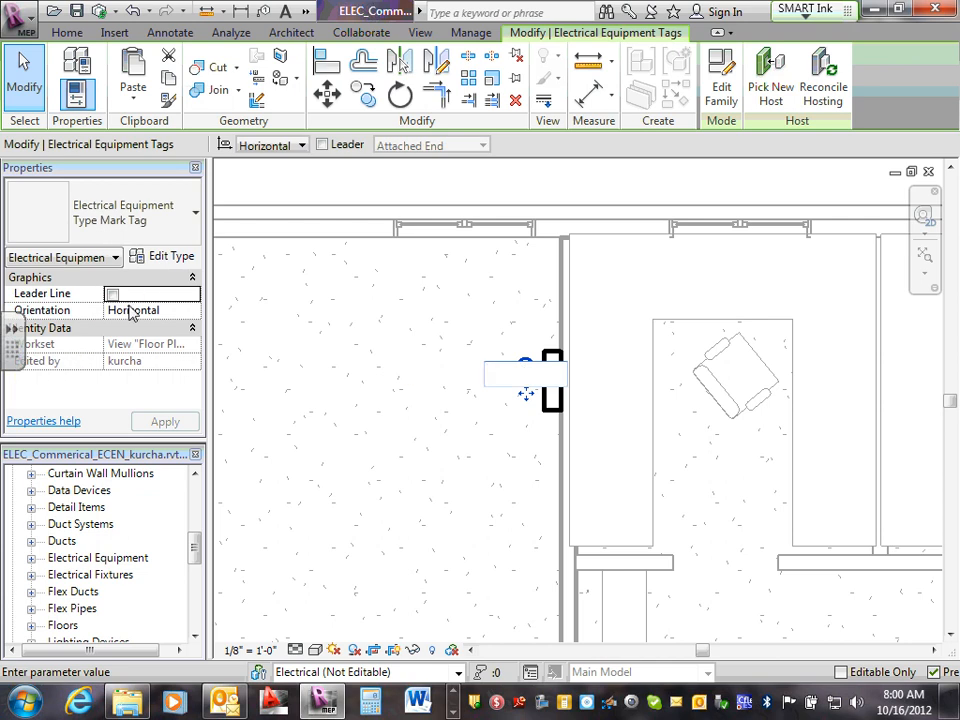
{"action": "key", "text": "Escape"}
{"action": "key", "text": "Escape"}
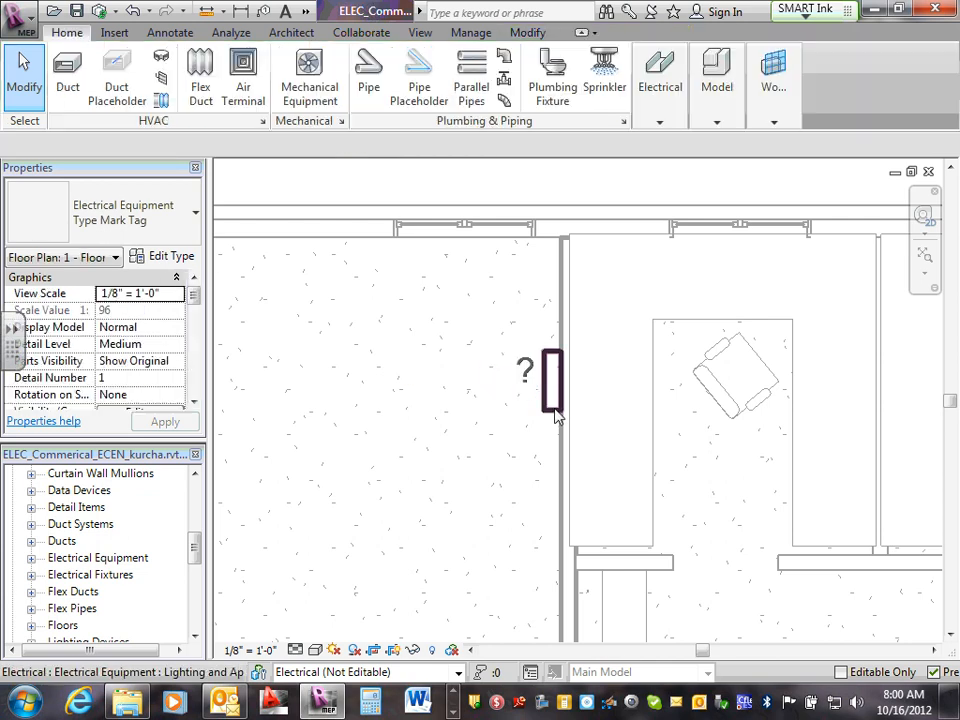
Review the selected panelboard's circuiting, general, phasing and identity properties
{"action": "left_click", "coordinate": [552, 408]}
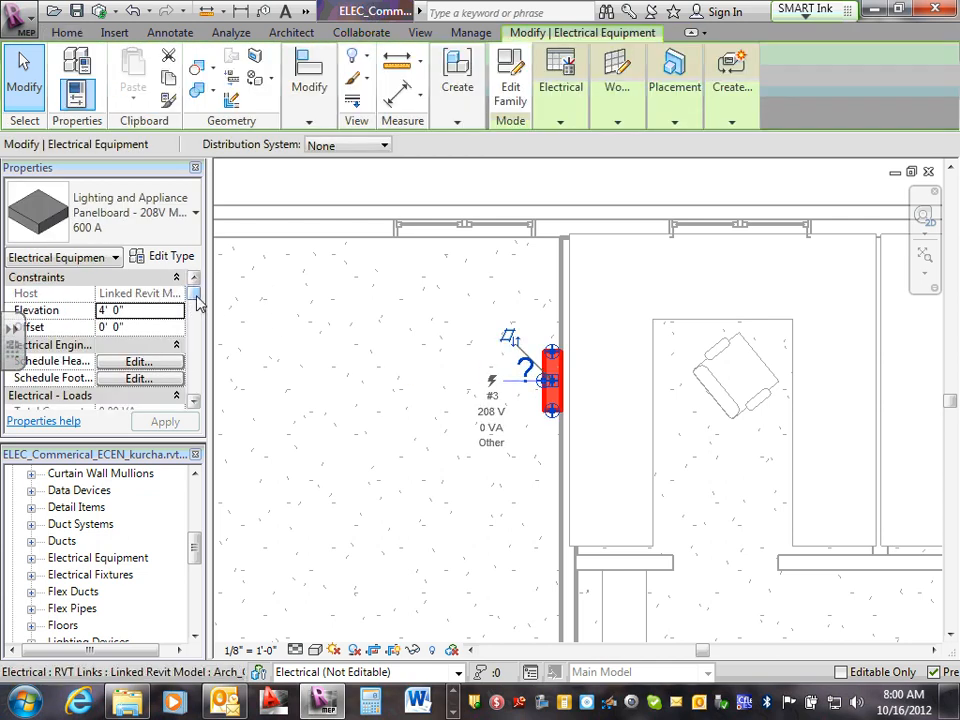
{"action": "left_click_drag", "start_coordinate": [197, 302], "coordinate": [194, 385]}
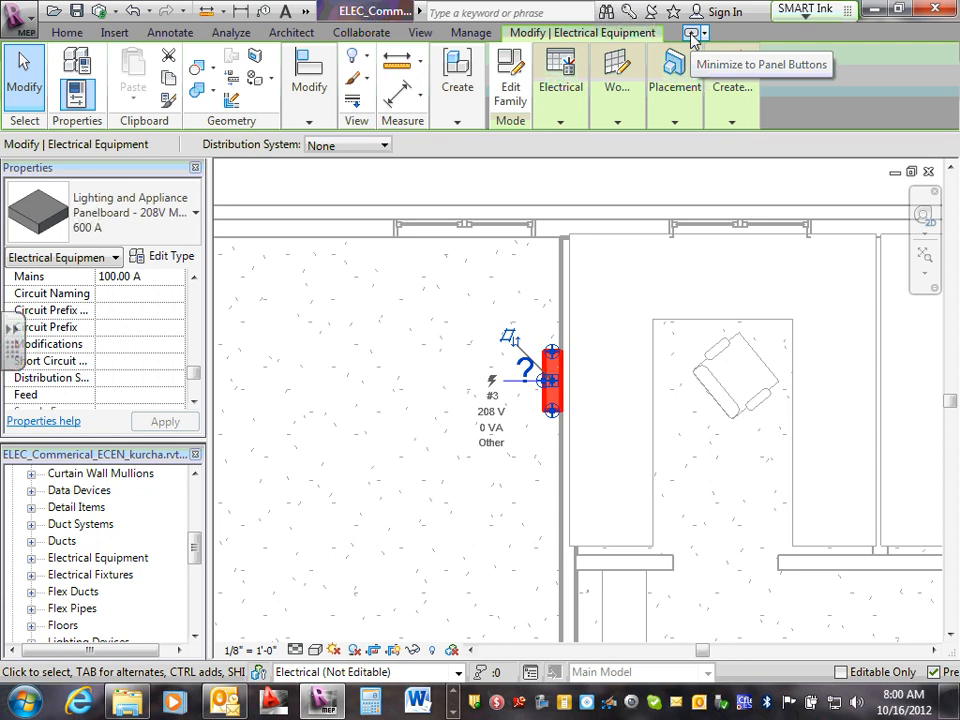
{"action": "mouse_move", "coordinate": [189, 375]}
{"action": "left_mouse_down"}
{"action": "mouse_move", "coordinate": [195, 398]}
{"action": "mouse_move", "coordinate": [201, 358]}
{"action": "left_mouse_up"}
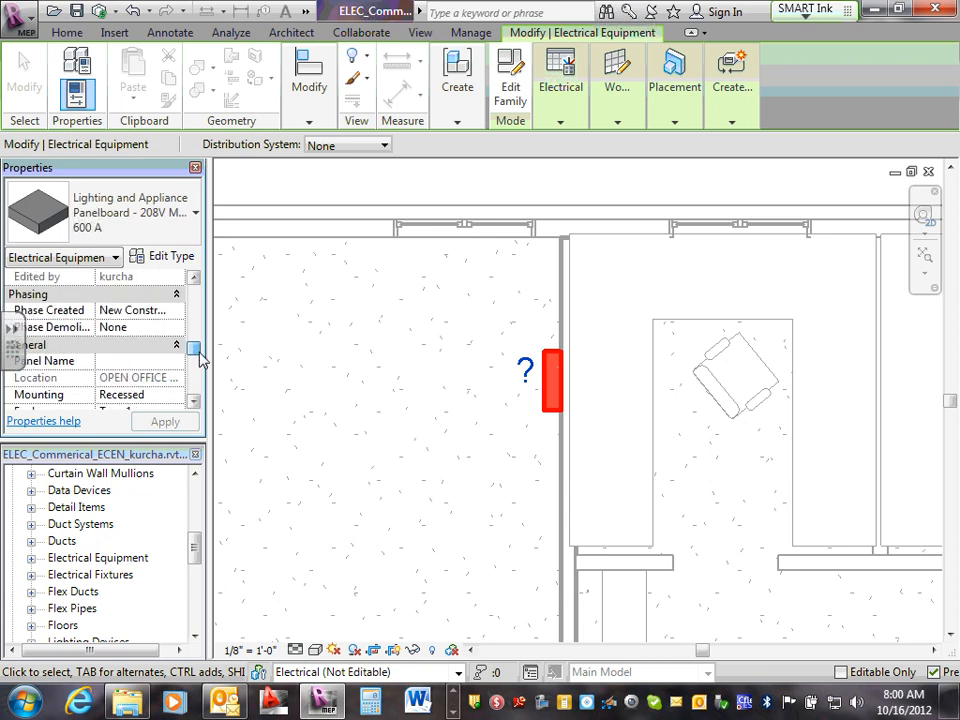
{"action": "left_click_drag", "start_coordinate": [196, 358], "coordinate": [198, 346]}
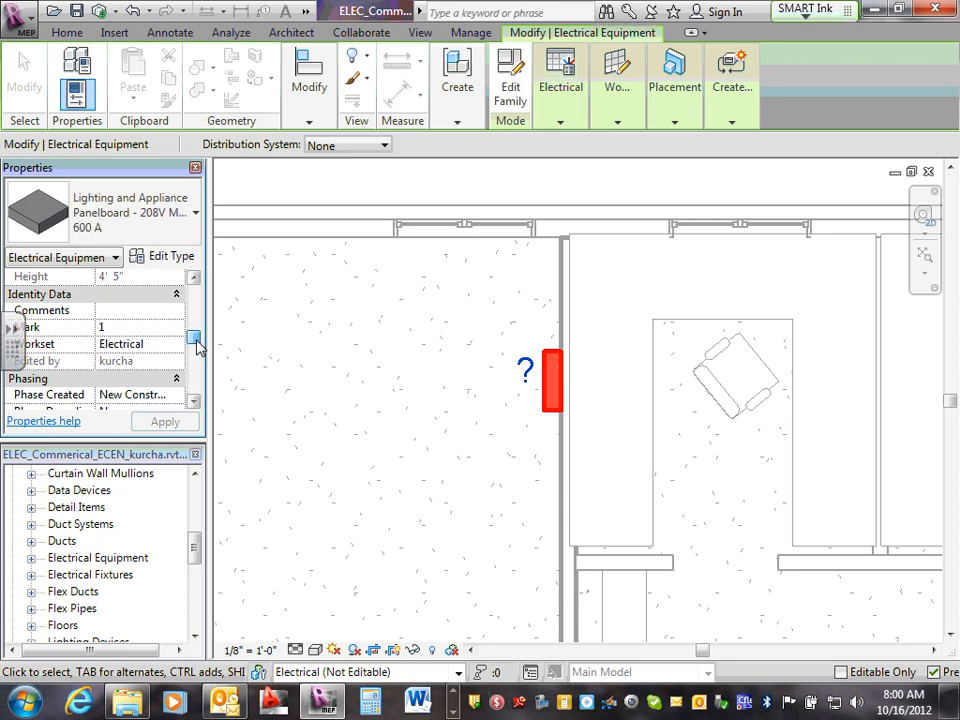
{"action": "left_click", "coordinate": [524, 370]}
{"action": "left_click", "coordinate": [522, 371]}
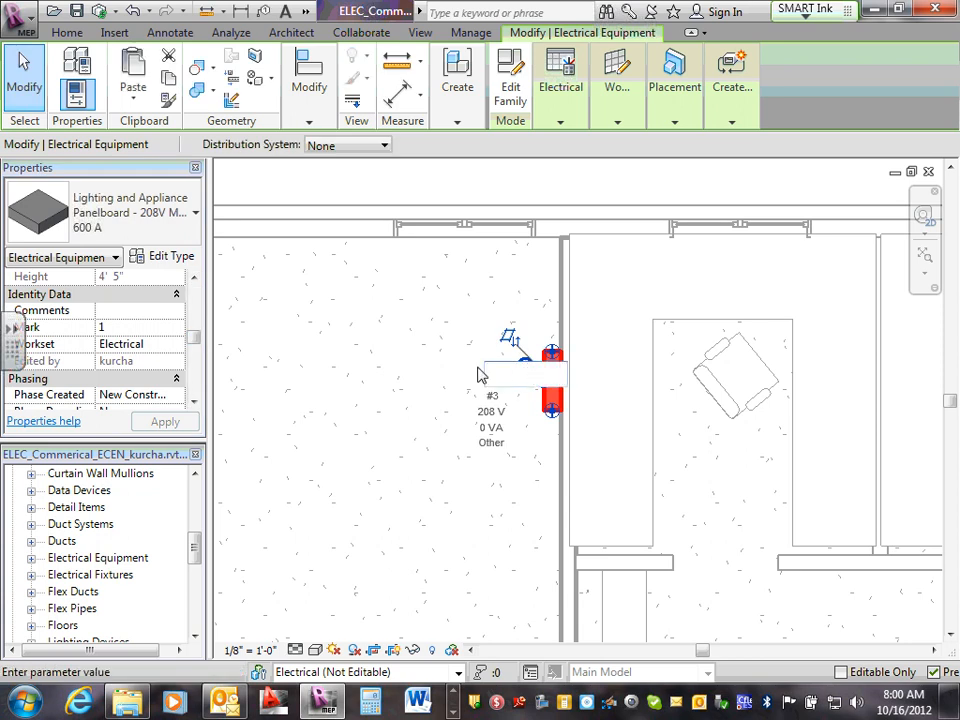
{"action": "key", "text": "Escape"}
{"action": "key", "text": "Escape"}
Set the panelboard tag's value to MP and shift the tag farther into the room, clear of the panelboard
{"action": "left_click", "coordinate": [530, 371]}
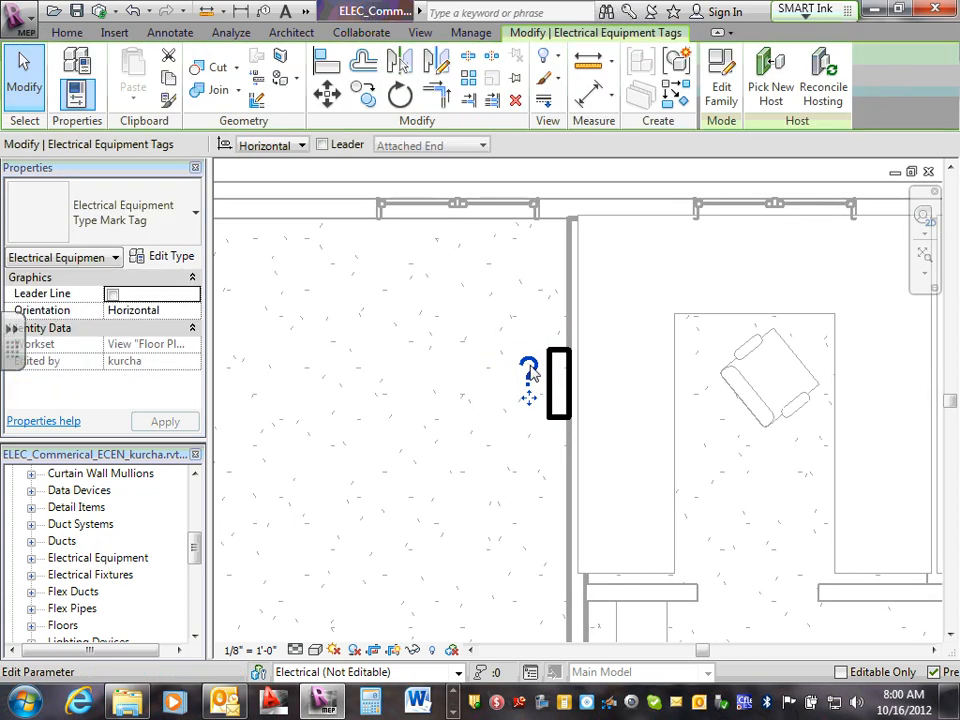
{"action": "left_click", "coordinate": [530, 371]}
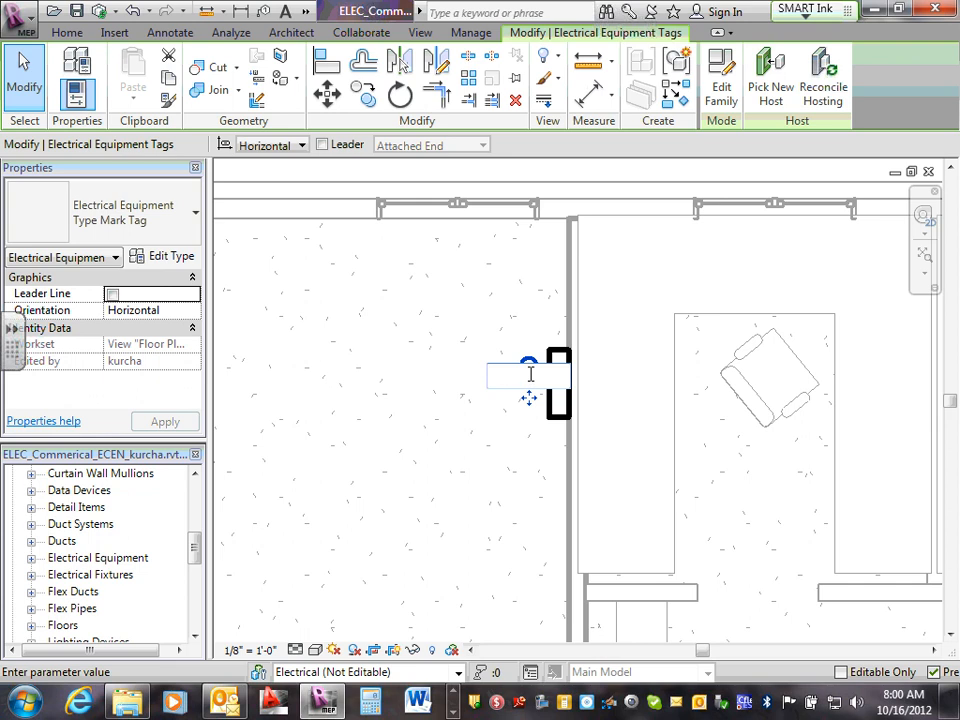
{"action": "type", "text": "MP"}
{"action": "left_click", "coordinate": [484, 294]}
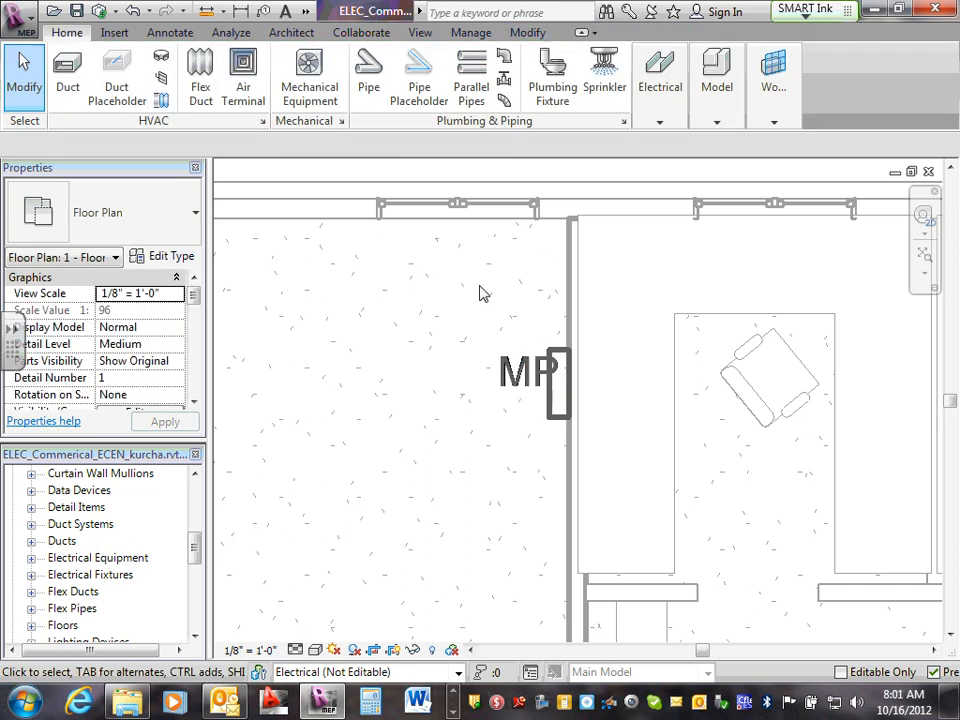
{"action": "left_click_drag", "start_coordinate": [530, 385], "coordinate": [502, 386]}
{"action": "left_click", "coordinate": [501, 303]}
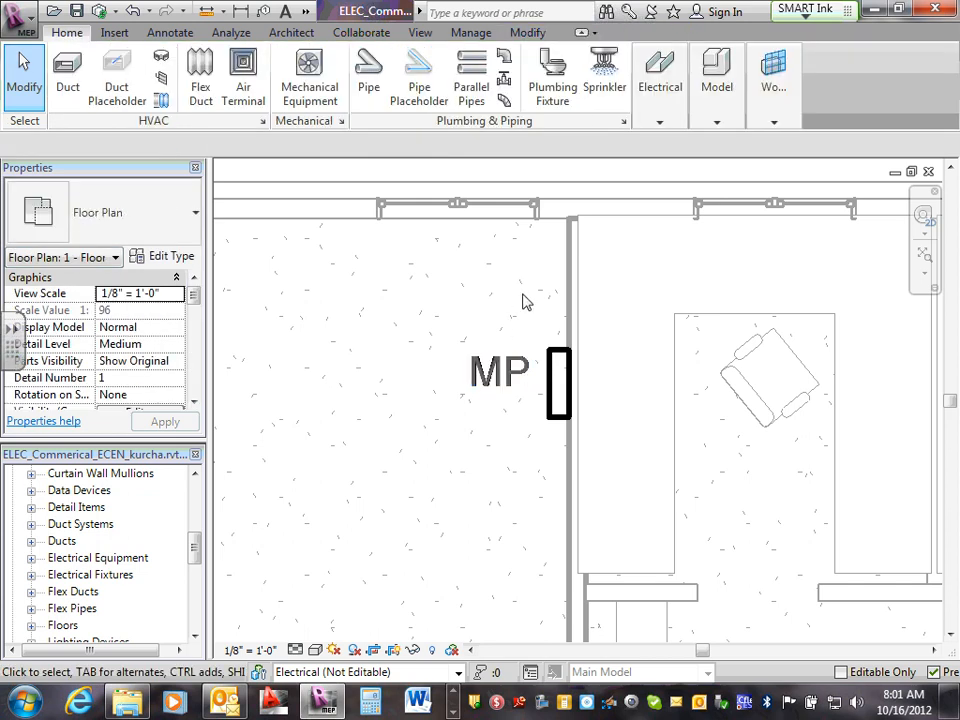
{"action": "scroll", "coordinate": [476, 318], "scroll_direction": "down", "scroll_amount": 2}
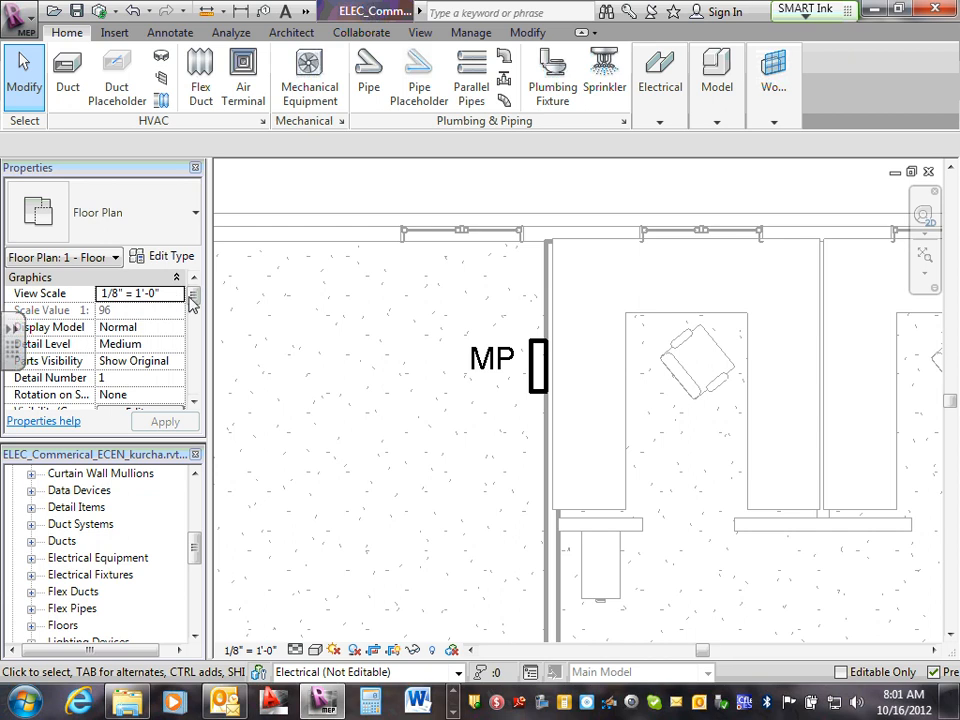
{"action": "mouse_move", "coordinate": [193, 298]}
{"action": "left_mouse_down"}
{"action": "mouse_move", "coordinate": [192, 395]}
{"action": "mouse_move", "coordinate": [189, 274]}
{"action": "left_mouse_up"}
{"action": "left_click", "coordinate": [174, 256]}
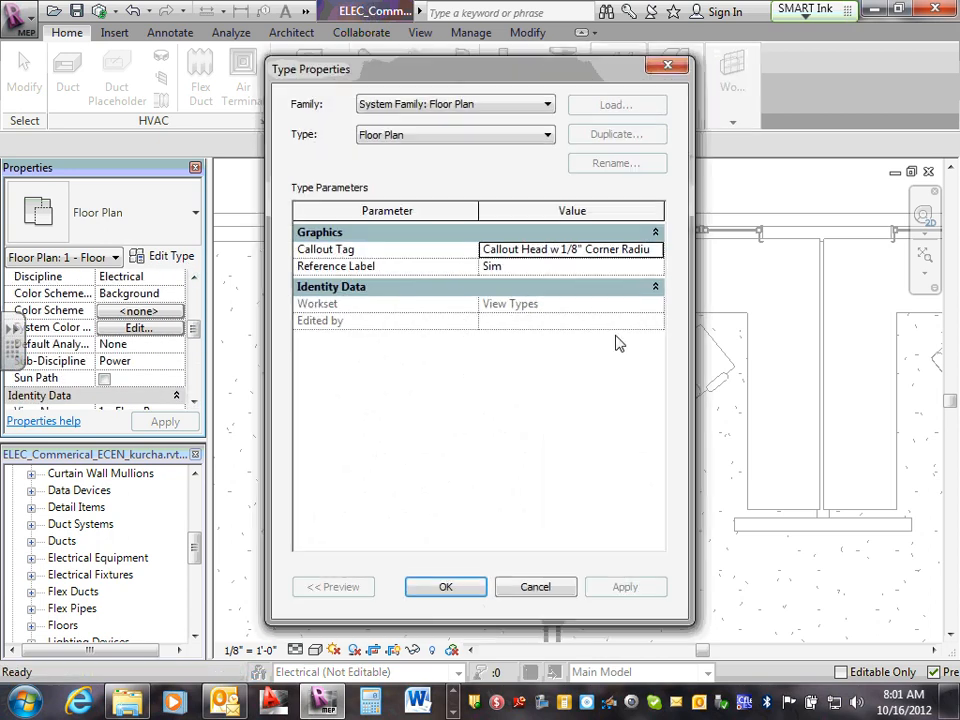
{"action": "left_click", "coordinate": [533, 588]}
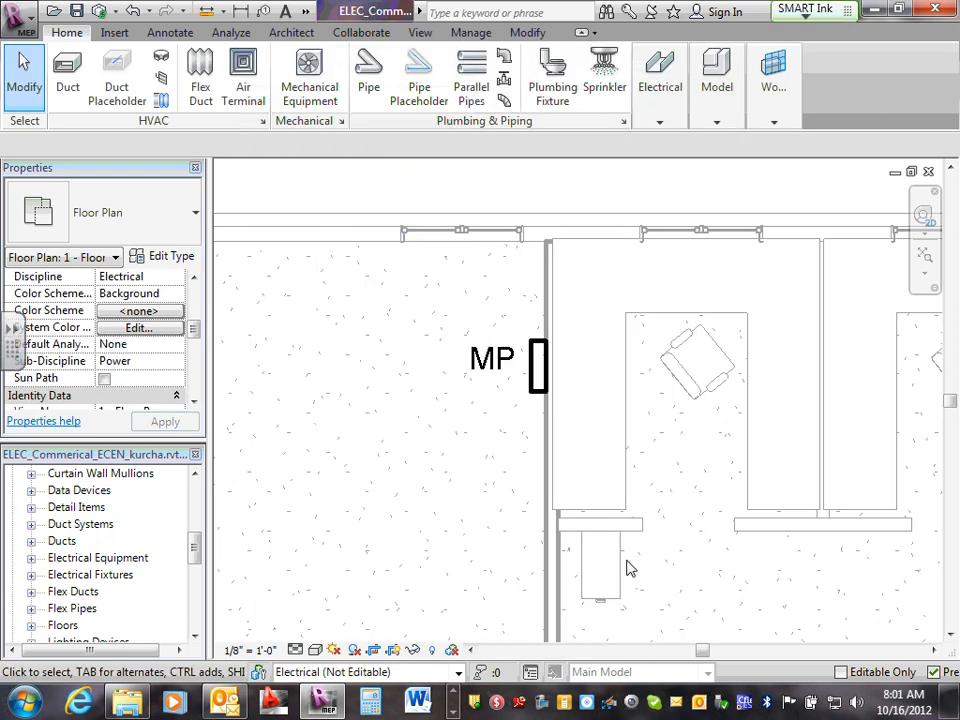
Review the panelboard type's Type Mark and circuiting parameters, close them without changes, and clear the selection
{"action": "left_click", "coordinate": [538, 366]}
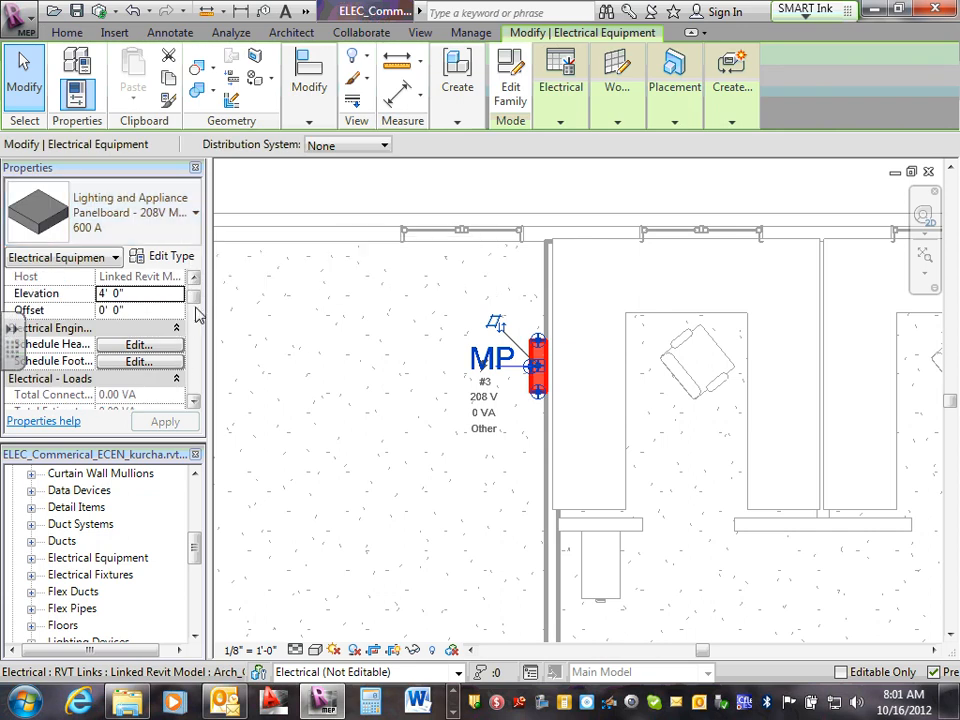
{"action": "left_click", "coordinate": [170, 256]}
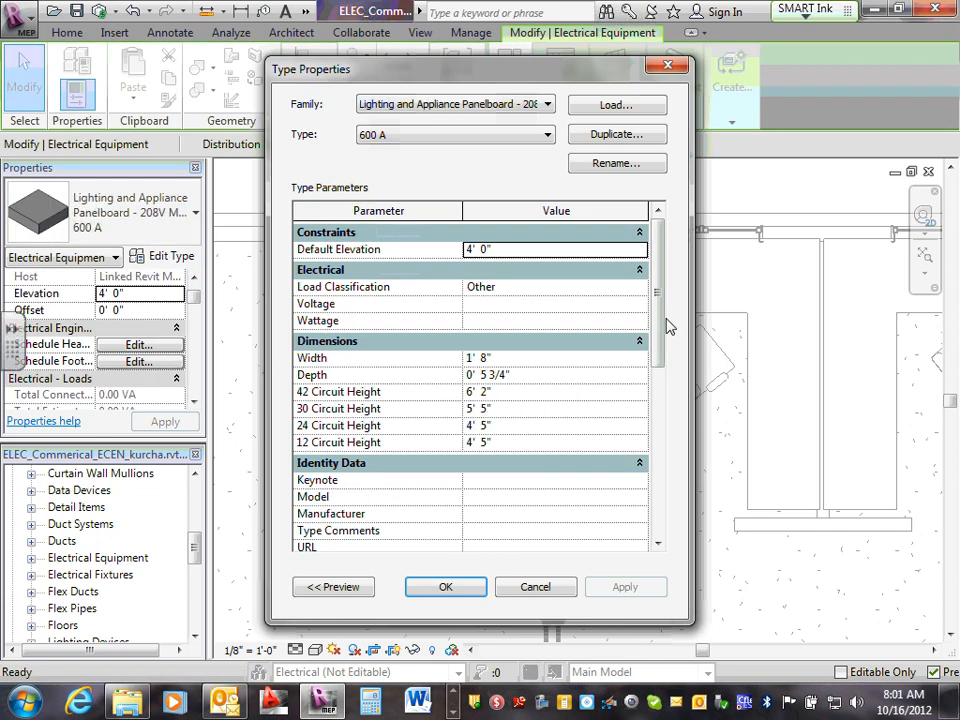
{"action": "left_click_drag", "start_coordinate": [656, 300], "coordinate": [668, 422]}
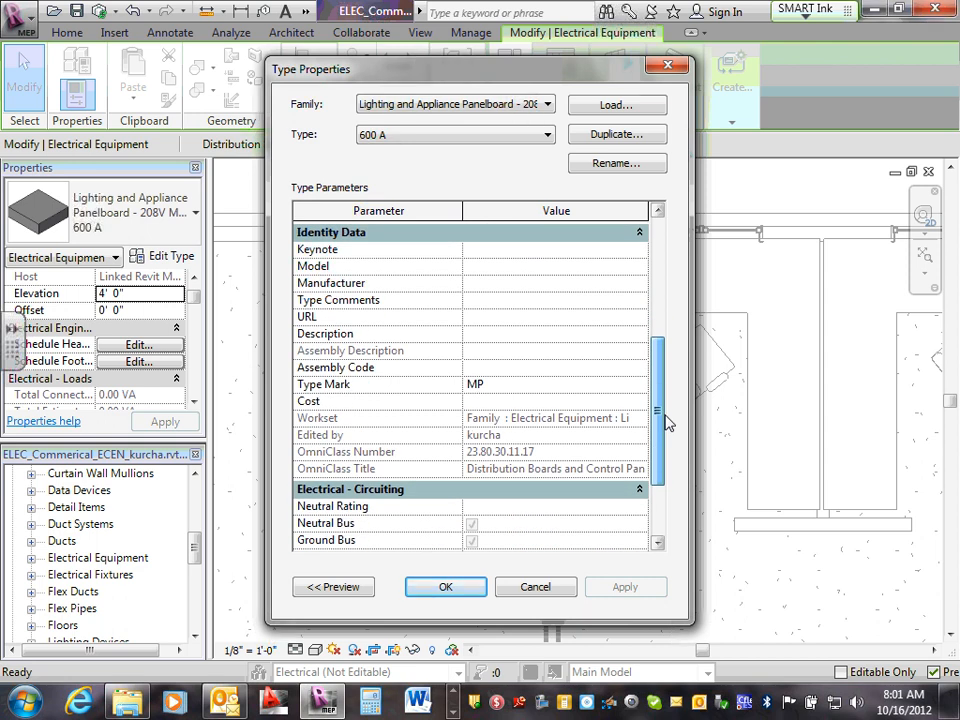
{"action": "left_click_drag", "start_coordinate": [668, 422], "coordinate": [671, 551]}
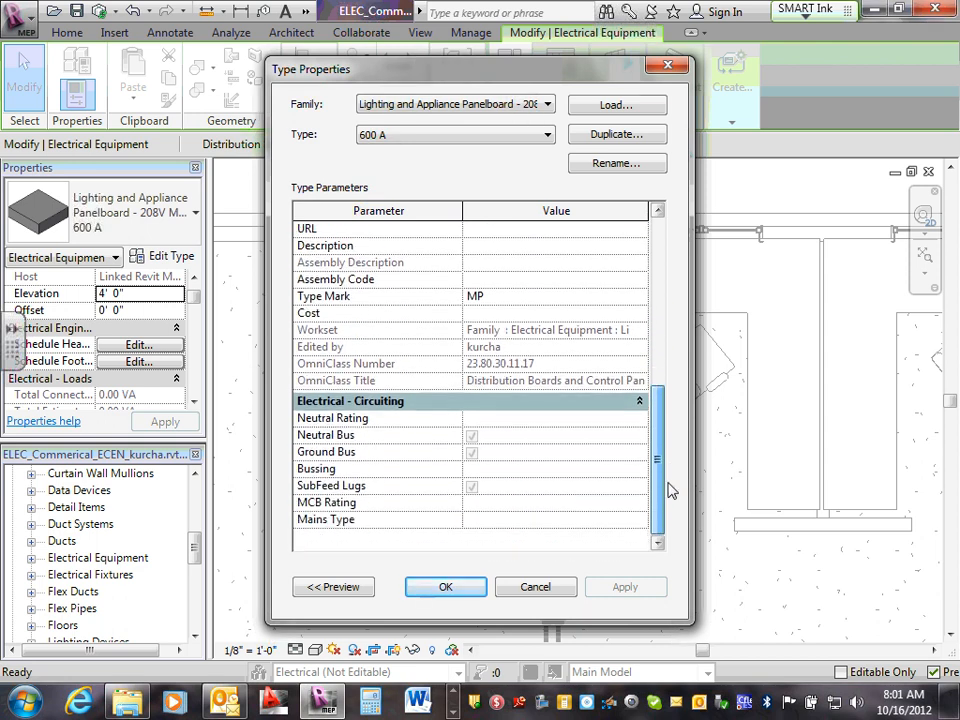
{"action": "left_click", "coordinate": [556, 583]}
{"action": "left_click", "coordinate": [580, 557]}
{"action": "left_click", "coordinate": [443, 433]}
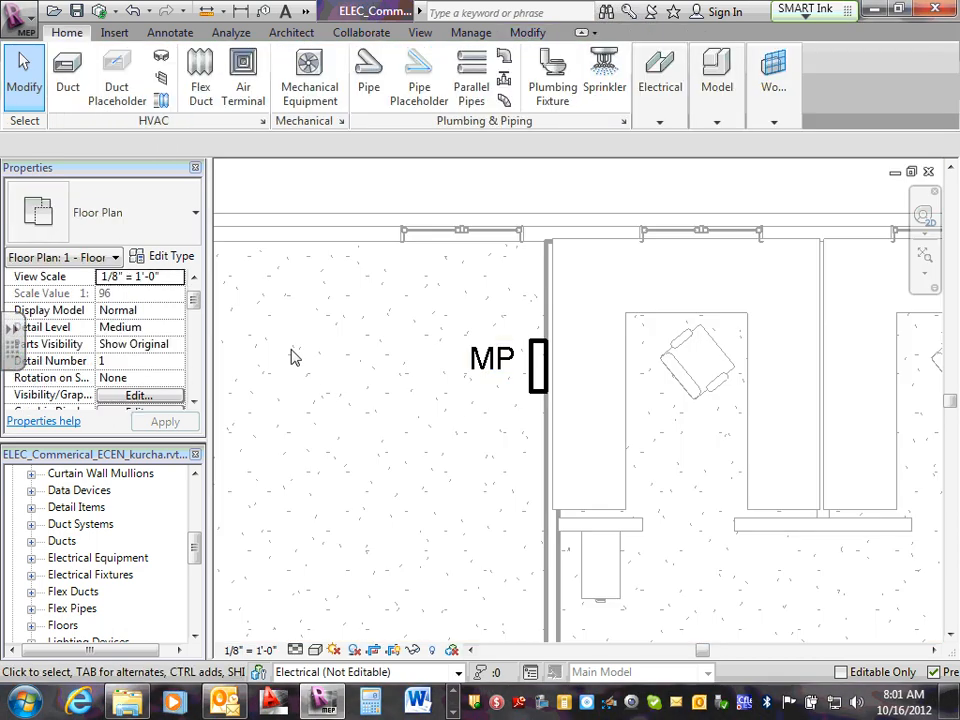
Move the MP tag slightly closer to the panelboard, near its mid-height, and deselect it
{"action": "left_click", "coordinate": [493, 380]}
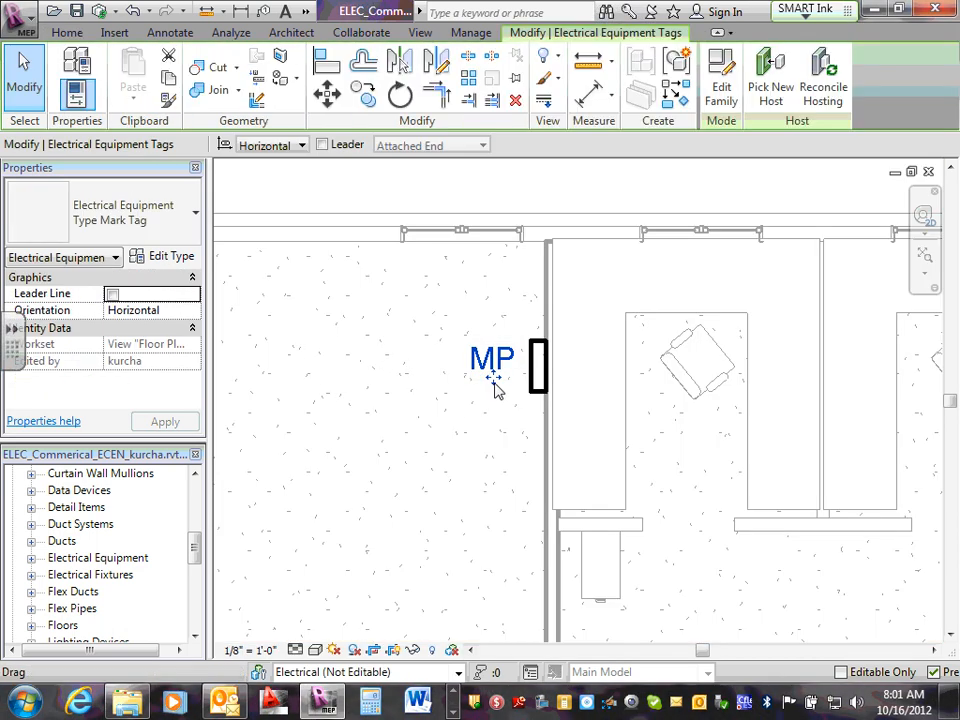
{"action": "left_click_drag", "start_coordinate": [497, 388], "coordinate": [503, 399]}
{"action": "left_click", "coordinate": [397, 430]}
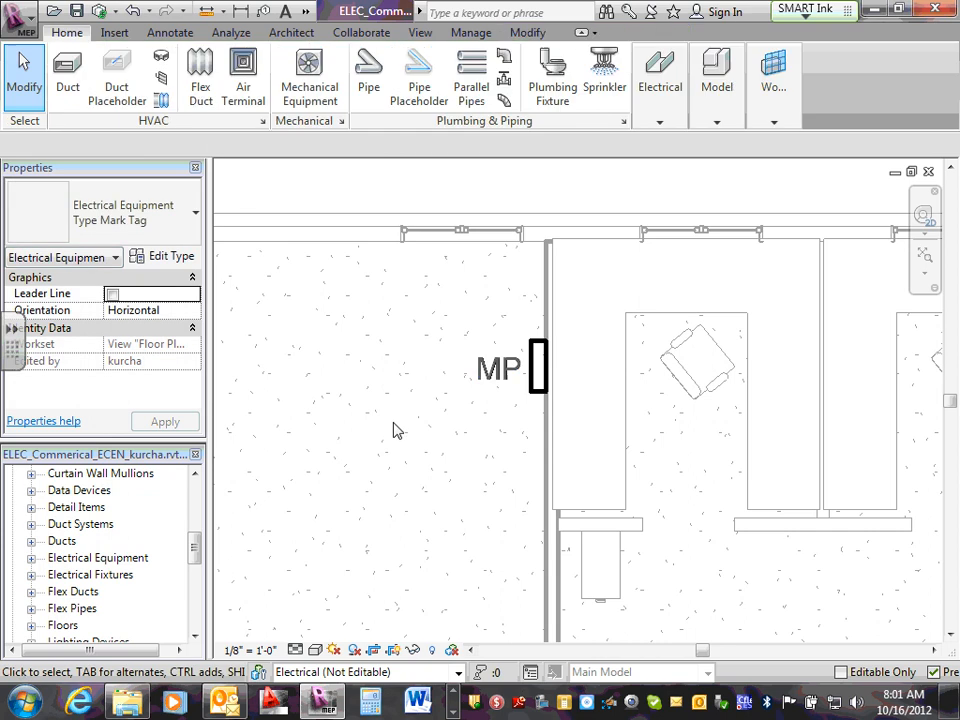
{"action": "scroll", "coordinate": [397, 430], "scroll_direction": "down", "scroll_amount": 1}
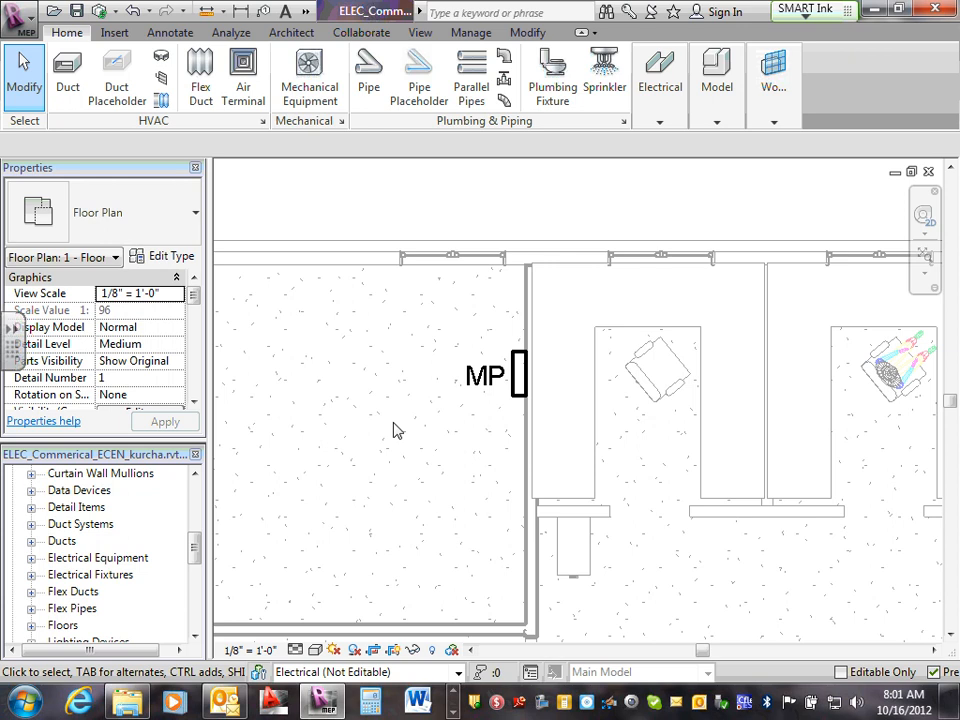
Set the Mains rating of panelboard MP to 500 A and apply the change
{"action": "left_click", "coordinate": [522, 396]}
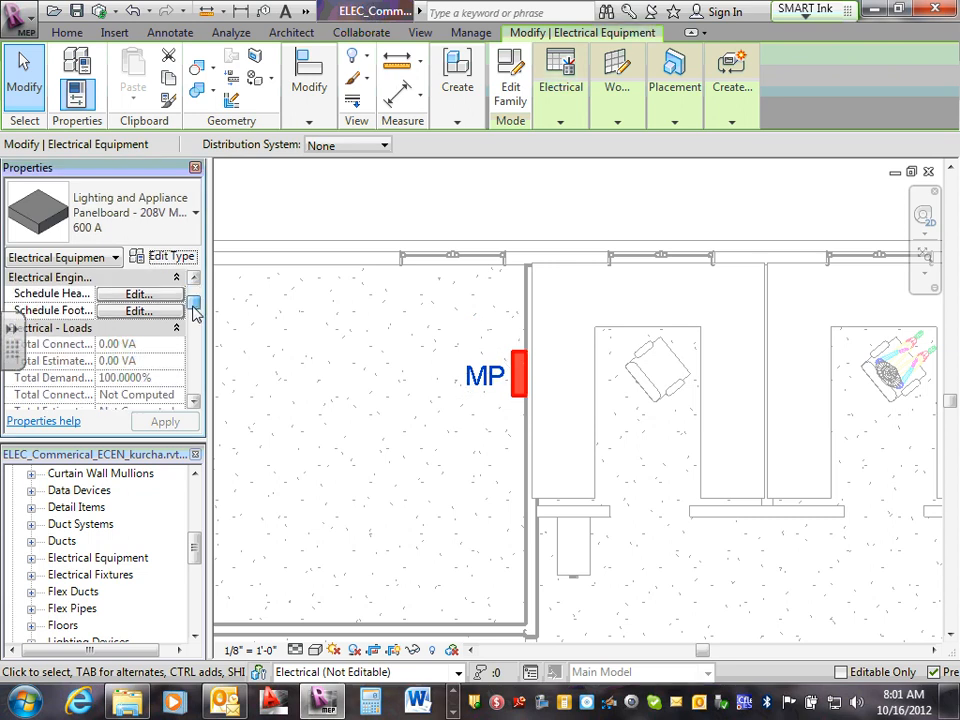
{"action": "left_click_drag", "start_coordinate": [193, 307], "coordinate": [193, 377]}
{"action": "left_click", "coordinate": [122, 330]}
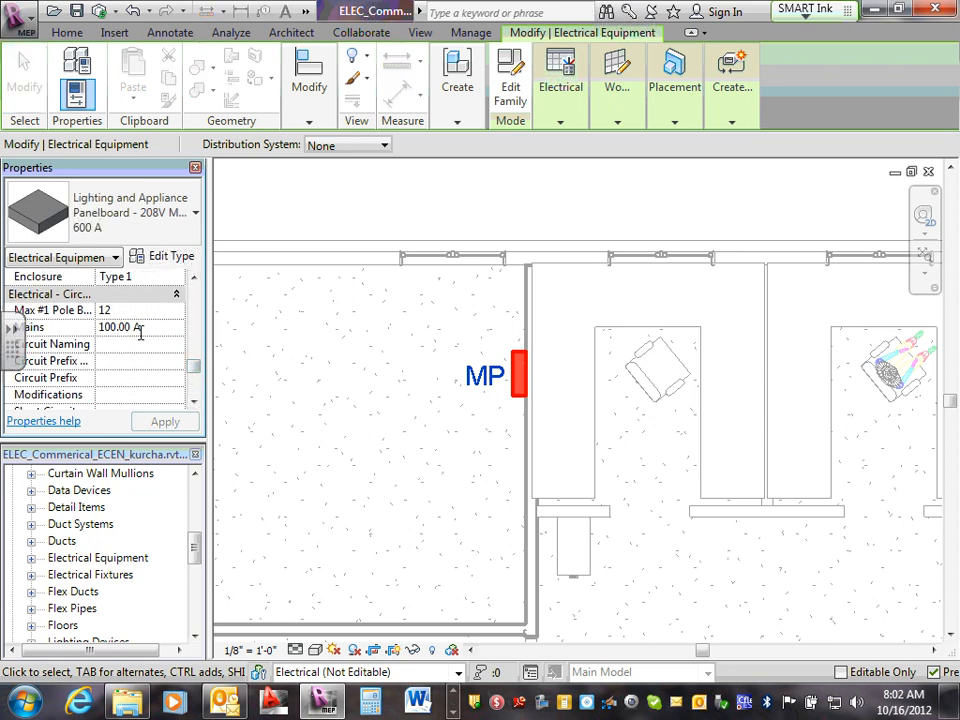
{"action": "left_click_drag", "start_coordinate": [128, 327], "coordinate": [81, 319]}
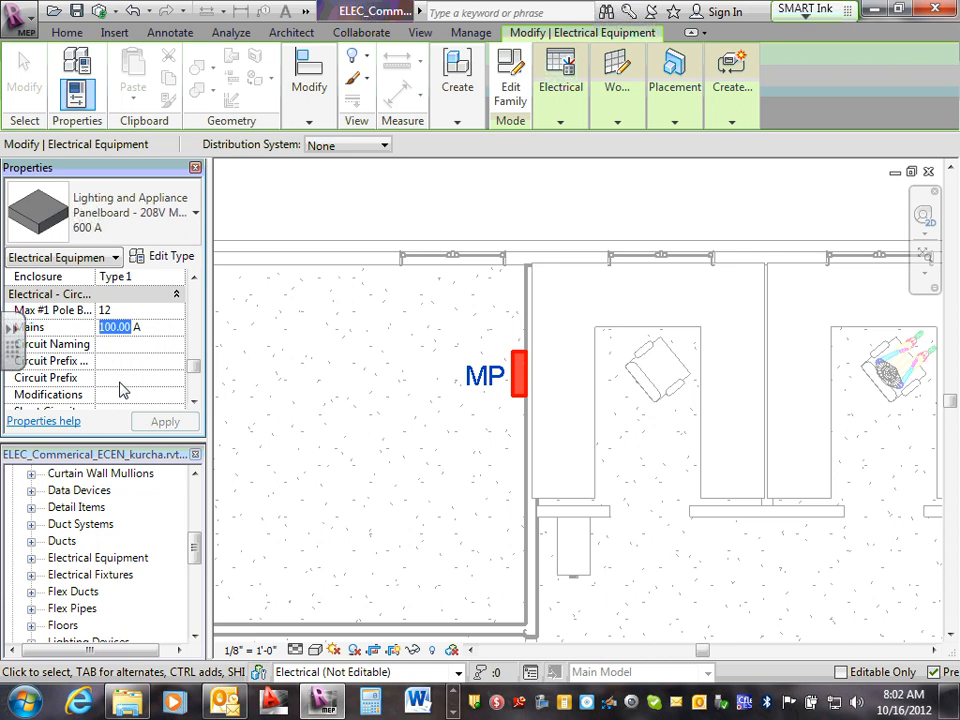
{"action": "type", "text": "500"}
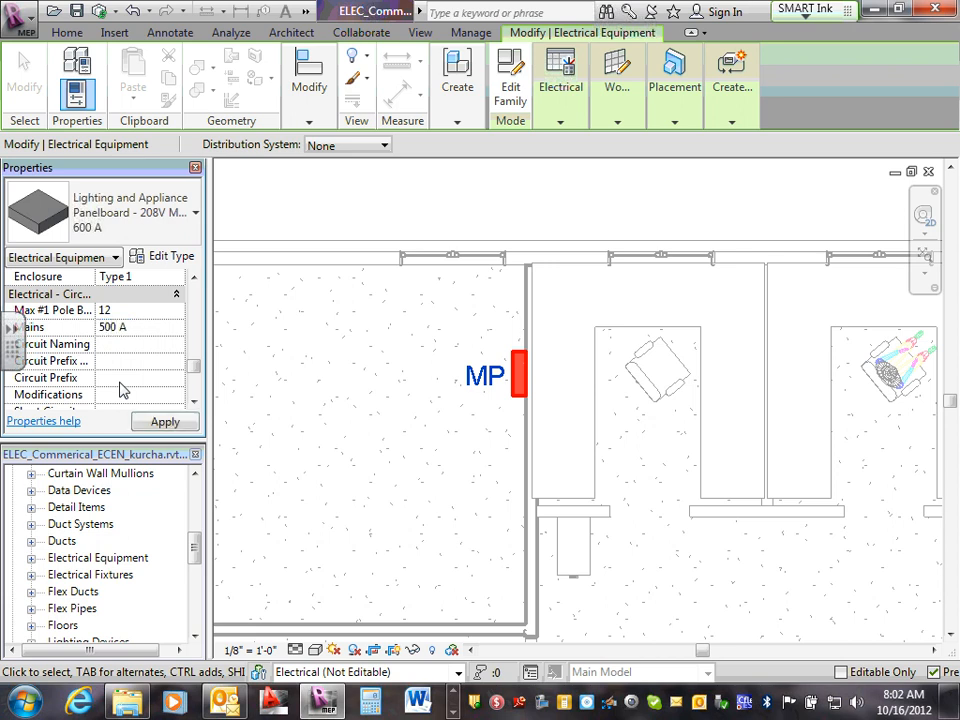
{"action": "left_click", "coordinate": [161, 422]}
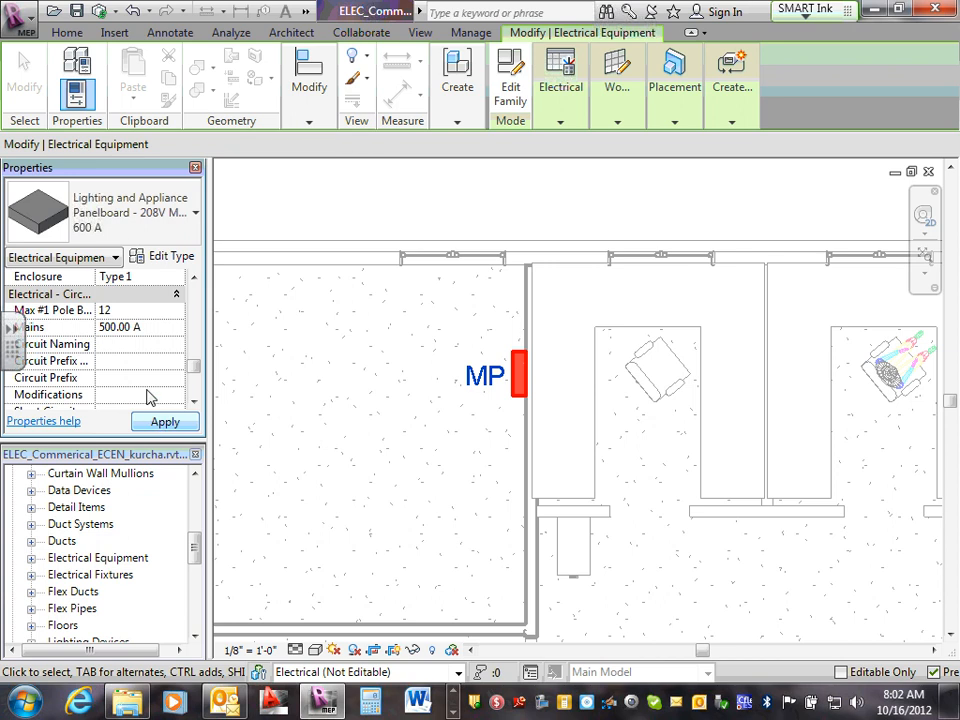
Set panelboard MP's Max #1 Pole Breakers to 42, check the circuiting options without choosing a circuit naming, and clear the selection
{"action": "left_click", "coordinate": [120, 310]}
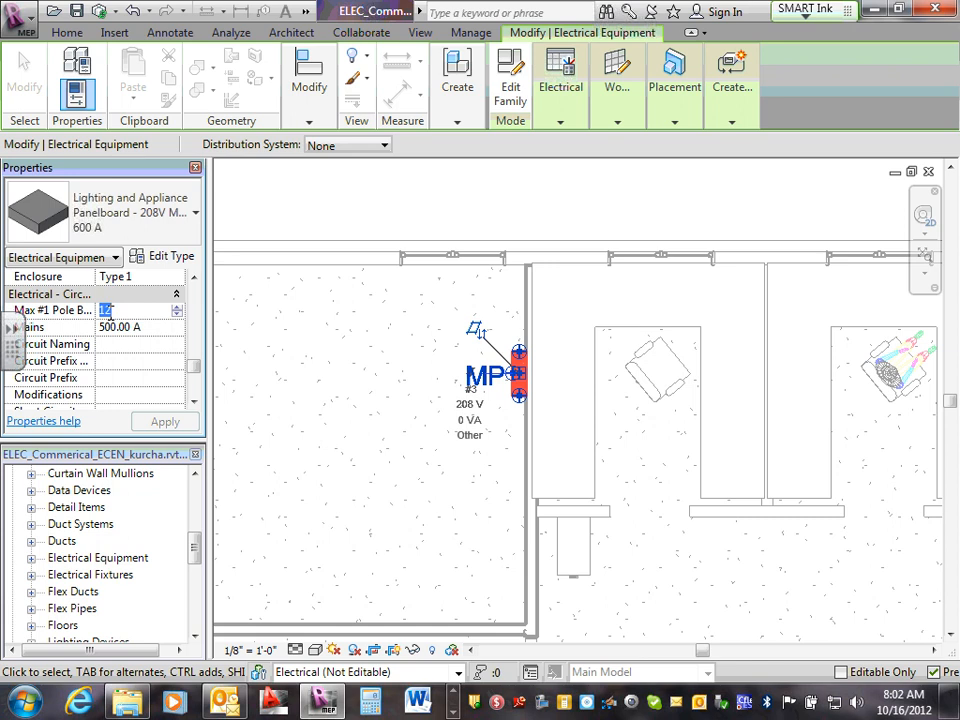
{"action": "type", "text": "42"}
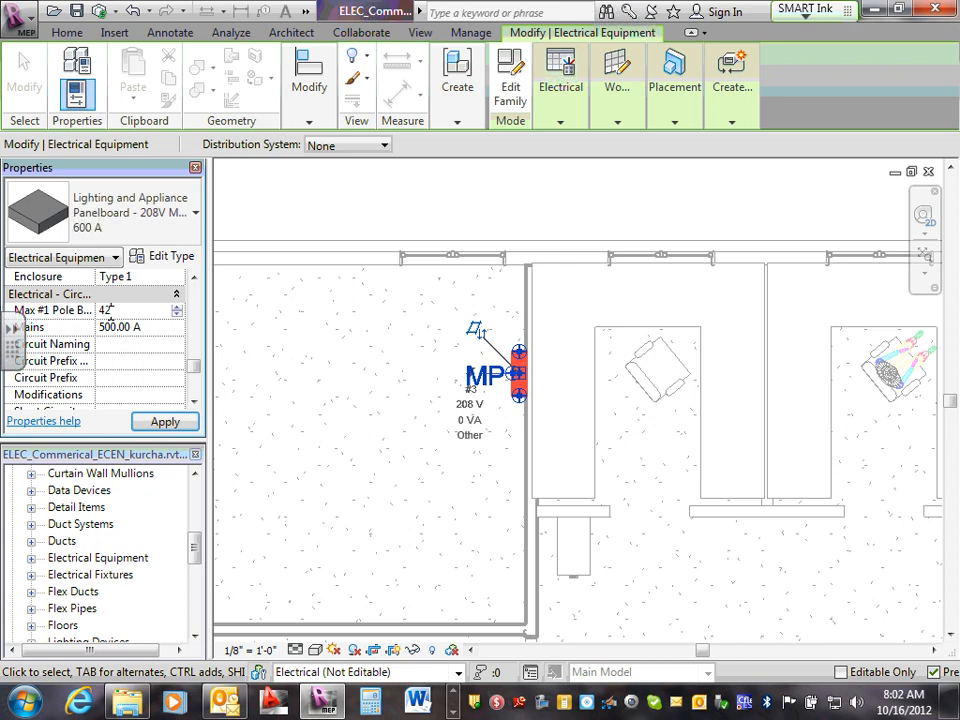
{"action": "left_click", "coordinate": [119, 344]}
{"action": "left_click", "coordinate": [176, 346]}
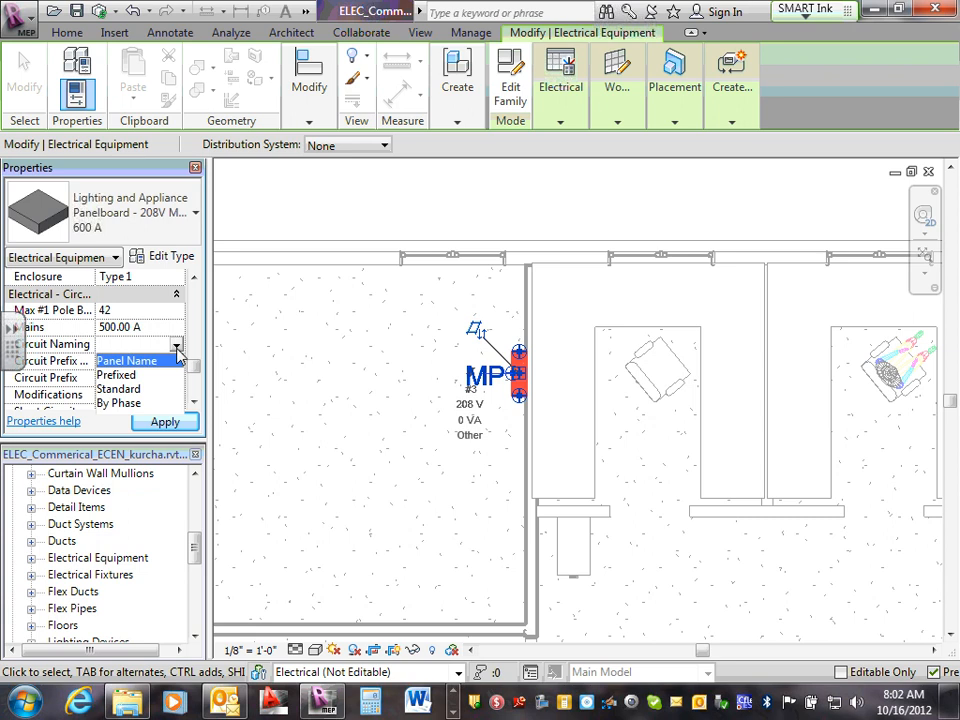
{"action": "left_click", "coordinate": [195, 310]}
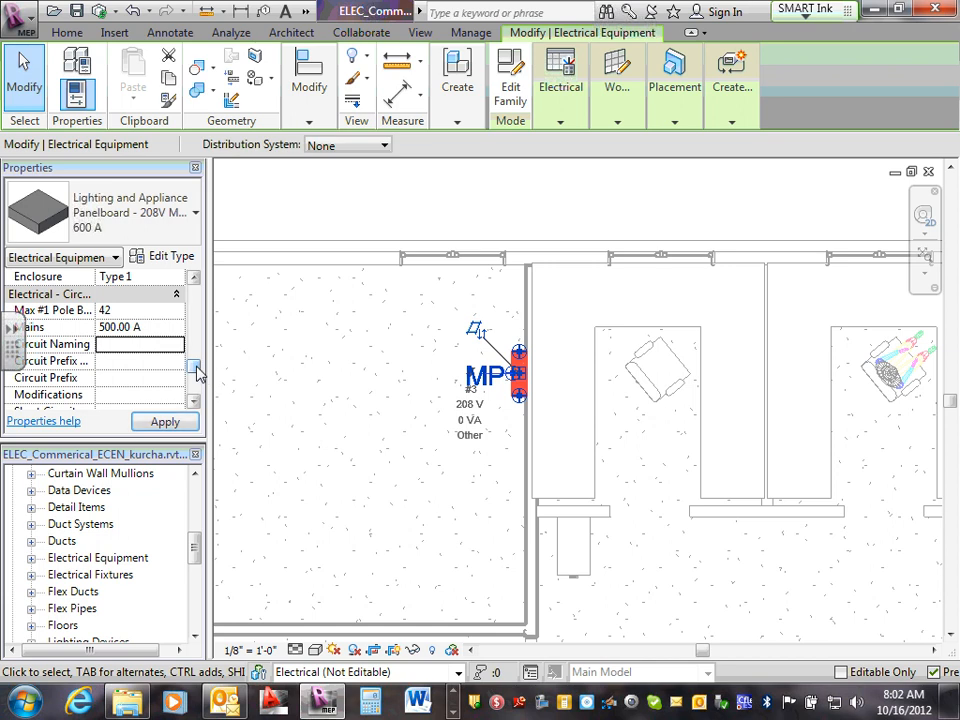
{"action": "left_click_drag", "start_coordinate": [197, 373], "coordinate": [196, 383]}
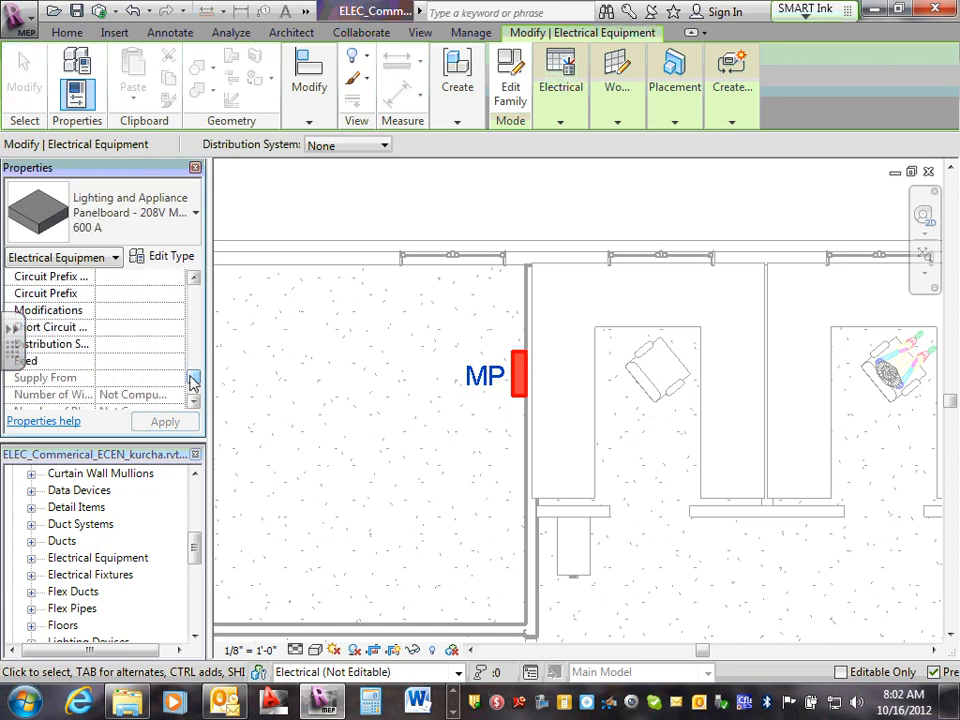
{"action": "left_click_drag", "start_coordinate": [196, 385], "coordinate": [199, 364]}
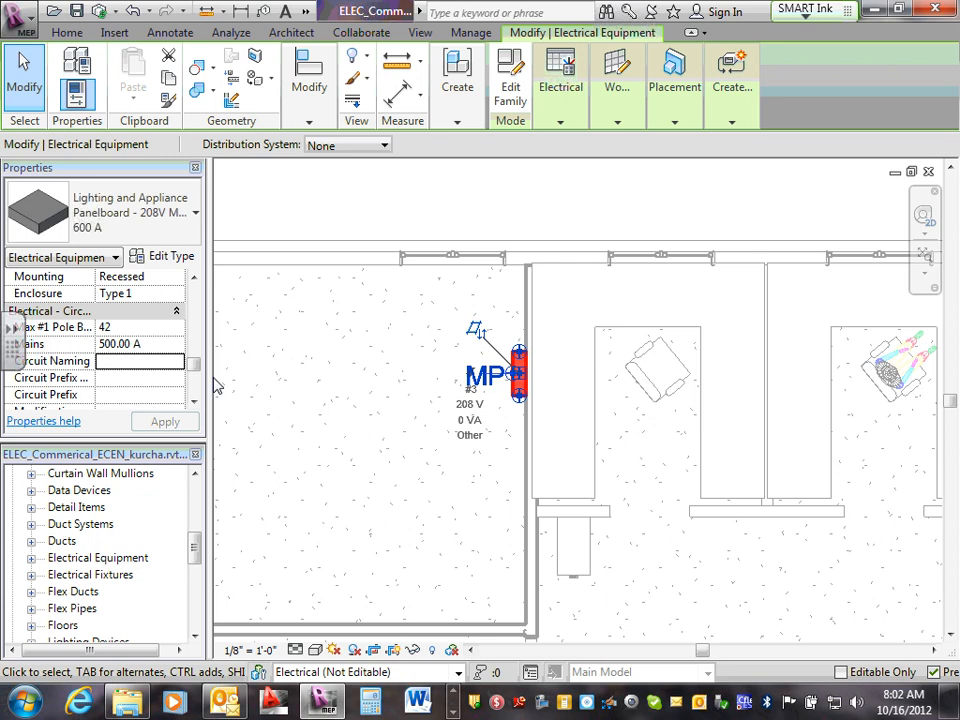
{"action": "left_click", "coordinate": [403, 380]}
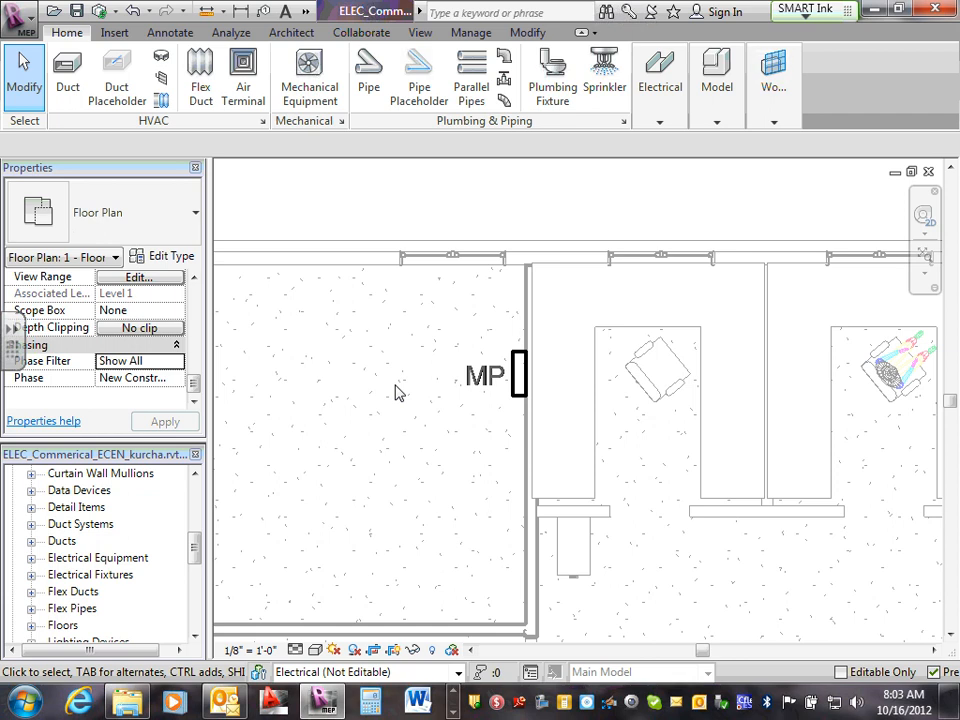
Set panelboard MP's Mounting to Surface, apply the change, and clear the selection
{"action": "left_click", "coordinate": [517, 396]}
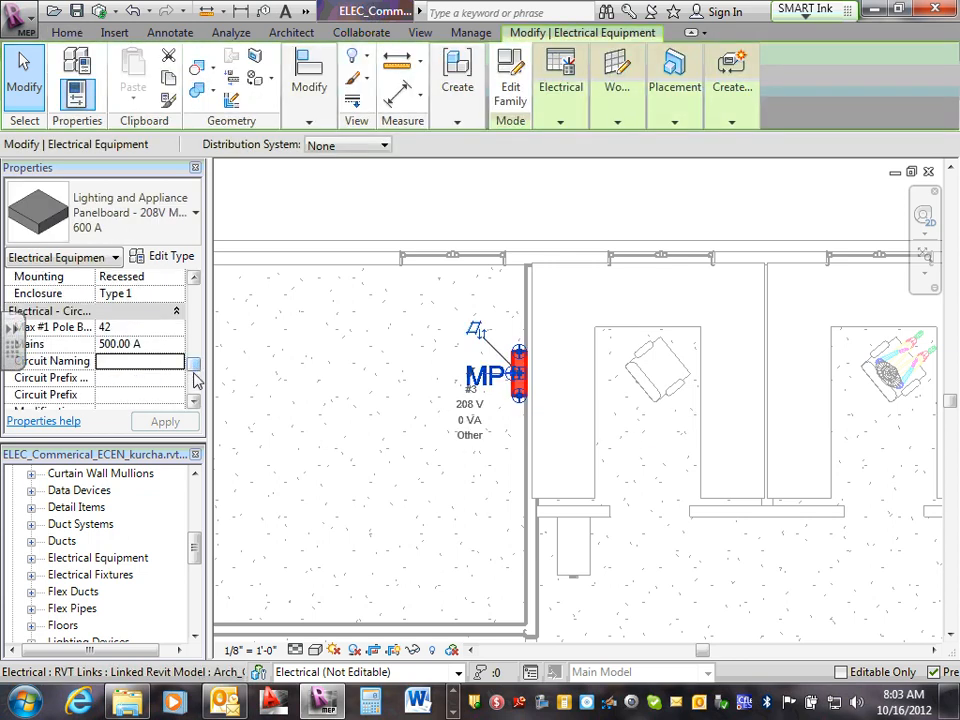
{"action": "left_click", "coordinate": [160, 277]}
{"action": "left_click", "coordinate": [176, 279]}
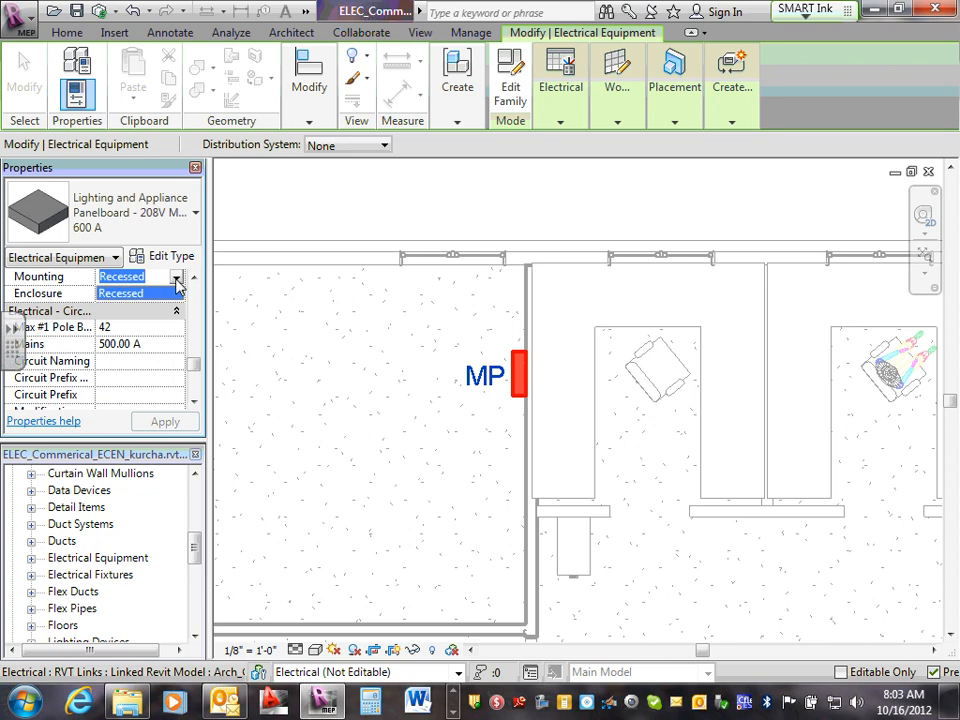
{"action": "left_click", "coordinate": [176, 279]}
{"action": "left_click", "coordinate": [177, 280]}
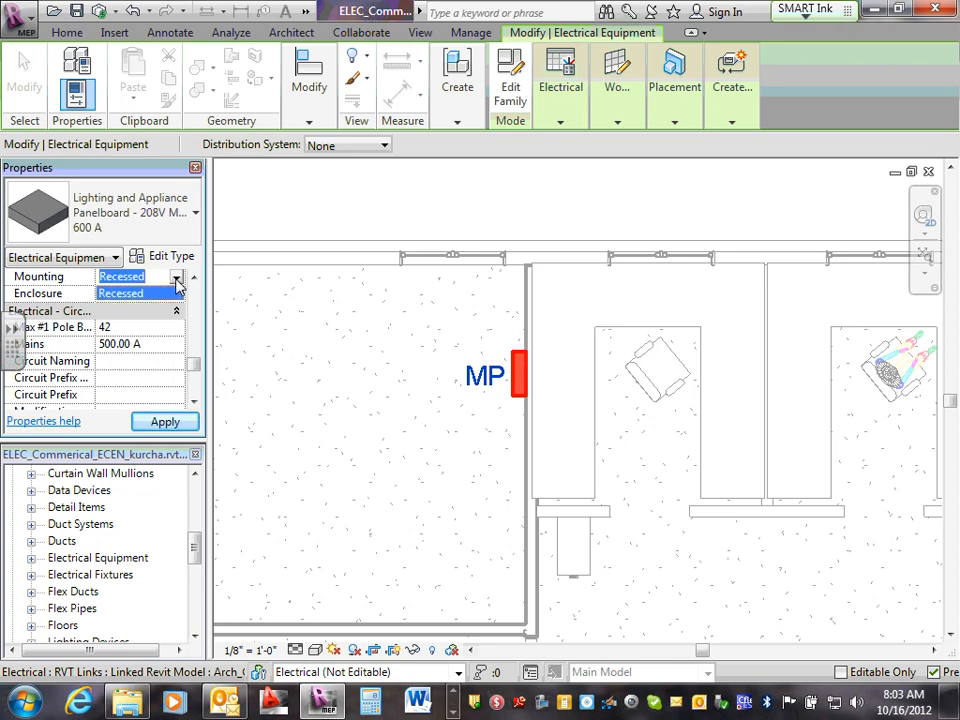
{"action": "left_click", "coordinate": [177, 287]}
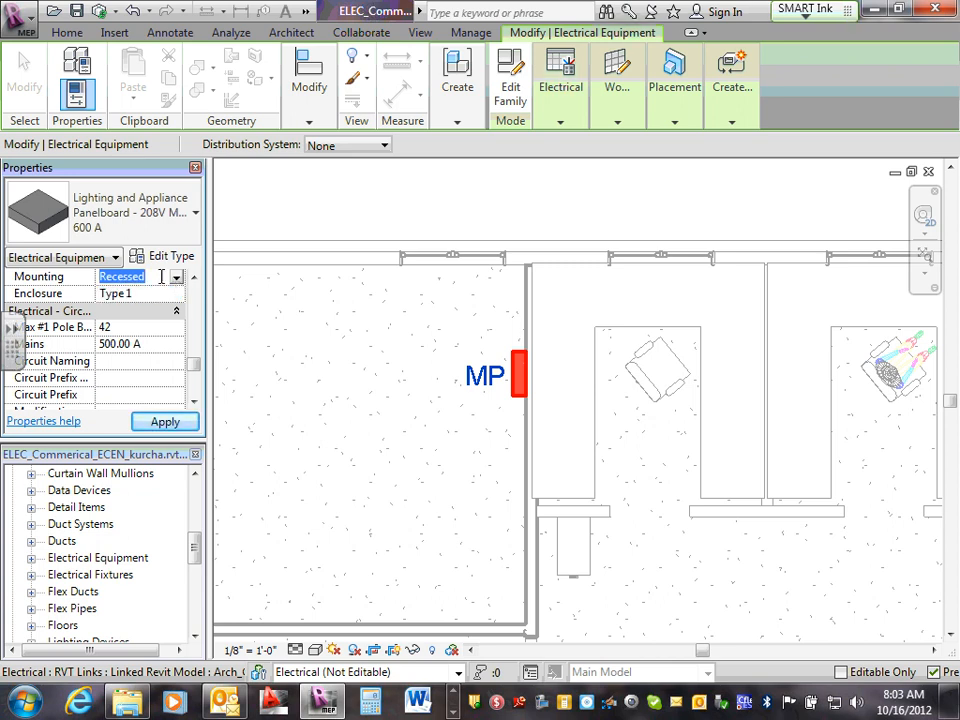
{"action": "left_click", "coordinate": [158, 276]}
{"action": "double_click", "coordinate": [158, 276]}
{"action": "type", "text": "Surfa"}
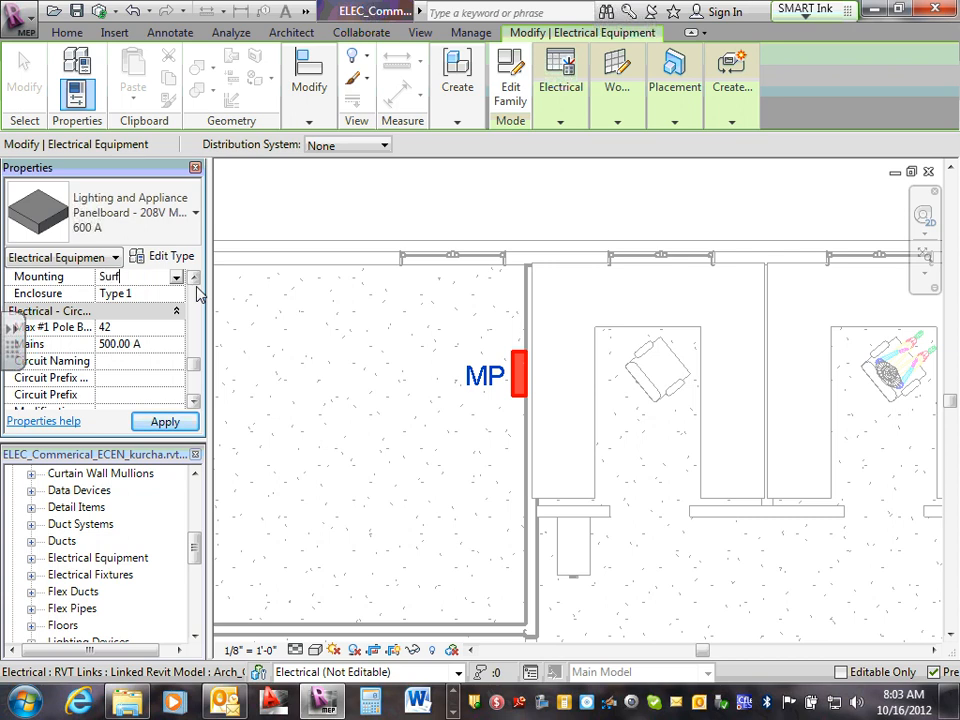
{"action": "key", "text": "BackSpace"}
{"action": "key", "text": "BackSpace"}
{"action": "type", "text": "FACE"}
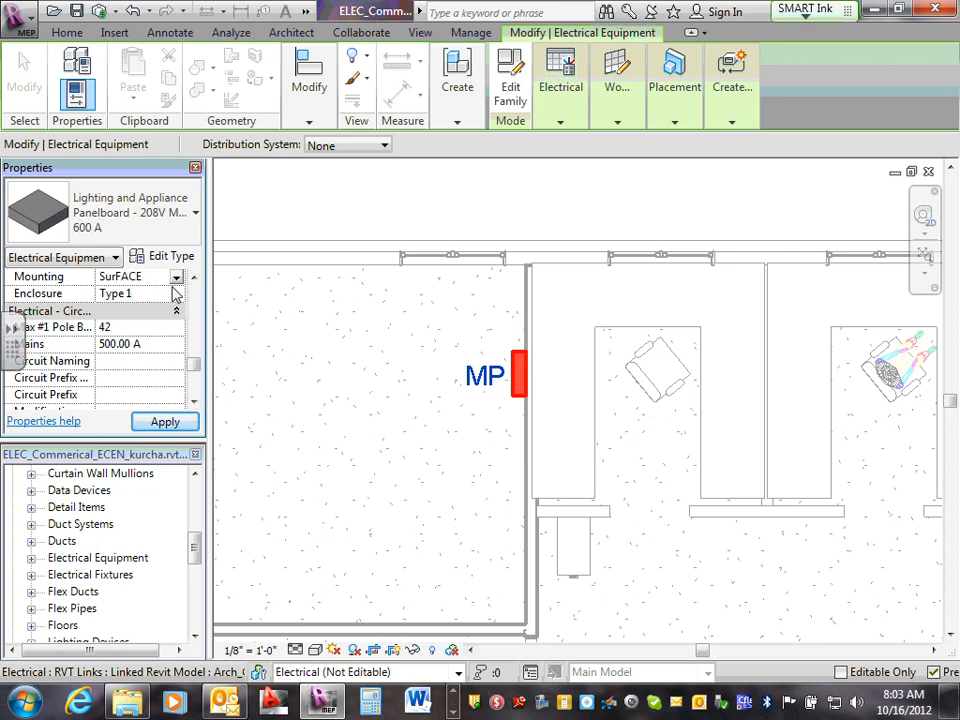
{"action": "key", "text": "BackSpace"}
{"action": "key", "text": "BackSpace"}
{"action": "key", "text": "BackSpace"}
{"action": "key", "text": "BackSpace"}
{"action": "key", "text": "BackSpace"}
{"action": "key", "text": "BackSpace"}
{"action": "key", "text": "BackSpace"}
{"action": "type", "text": "sURFACE"}
{"action": "key", "text": "Return"}
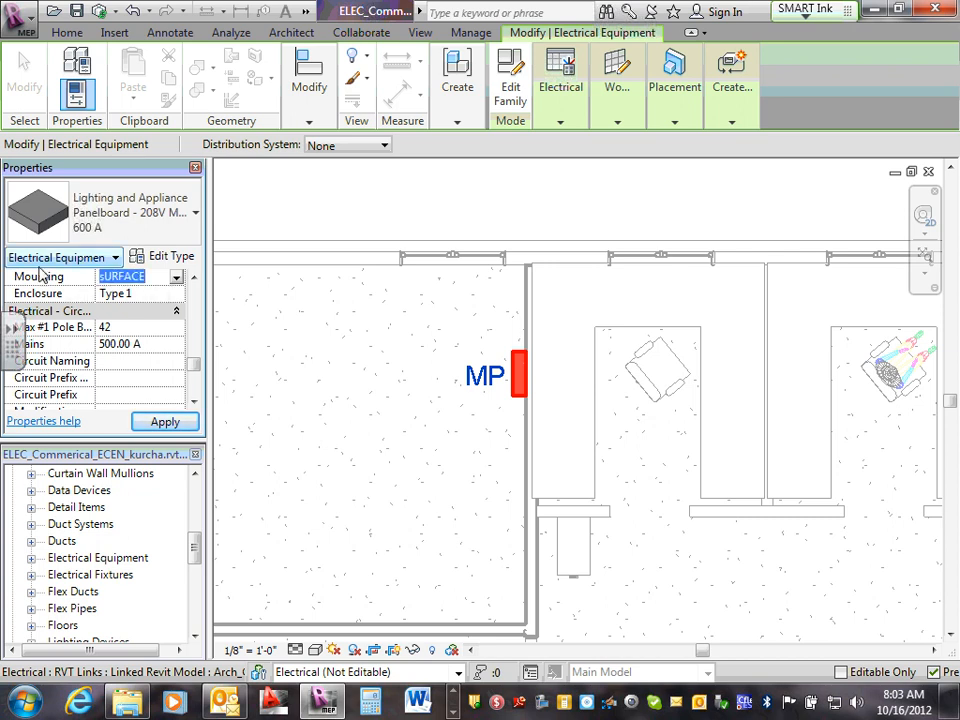
{"action": "key", "text": "BackSpace"}
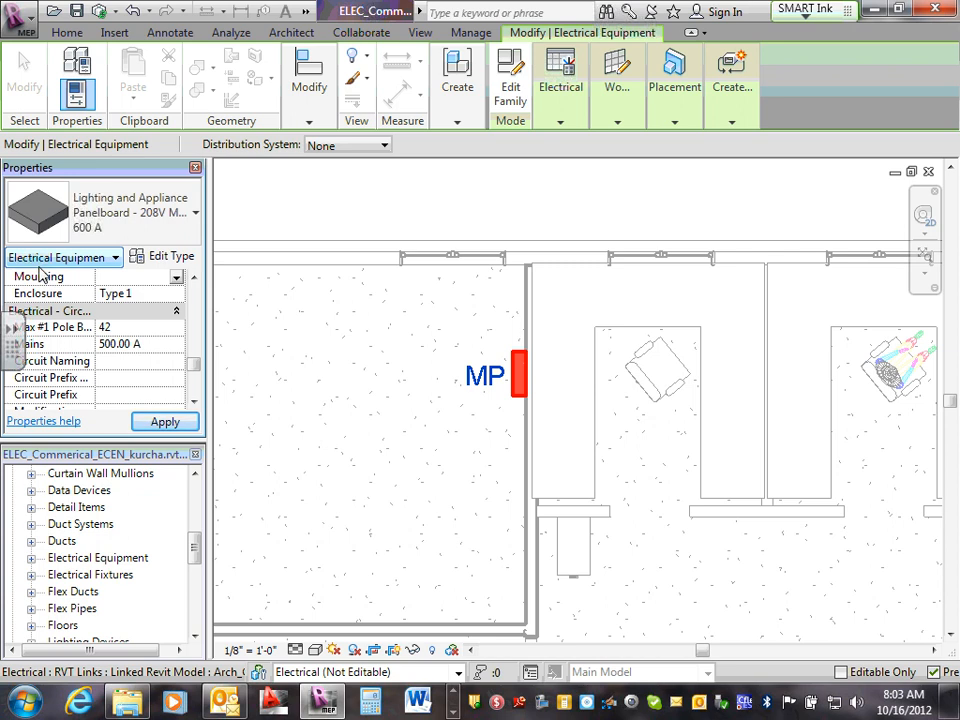
{"action": "type", "text": "Surface"}
{"action": "key", "text": "Tab"}
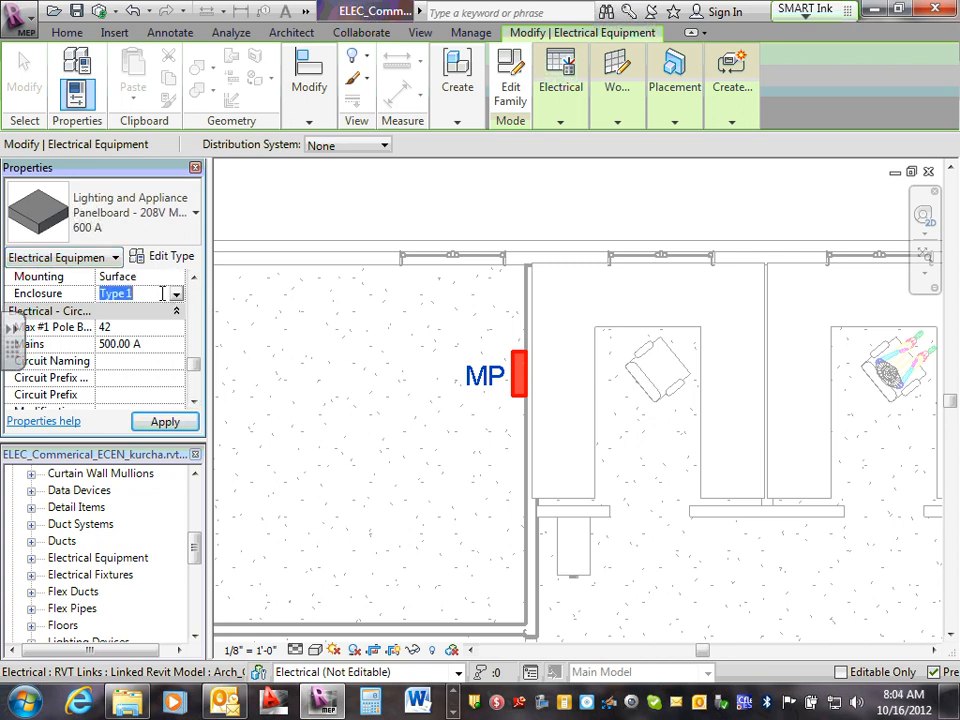
{"action": "left_click", "coordinate": [165, 422]}
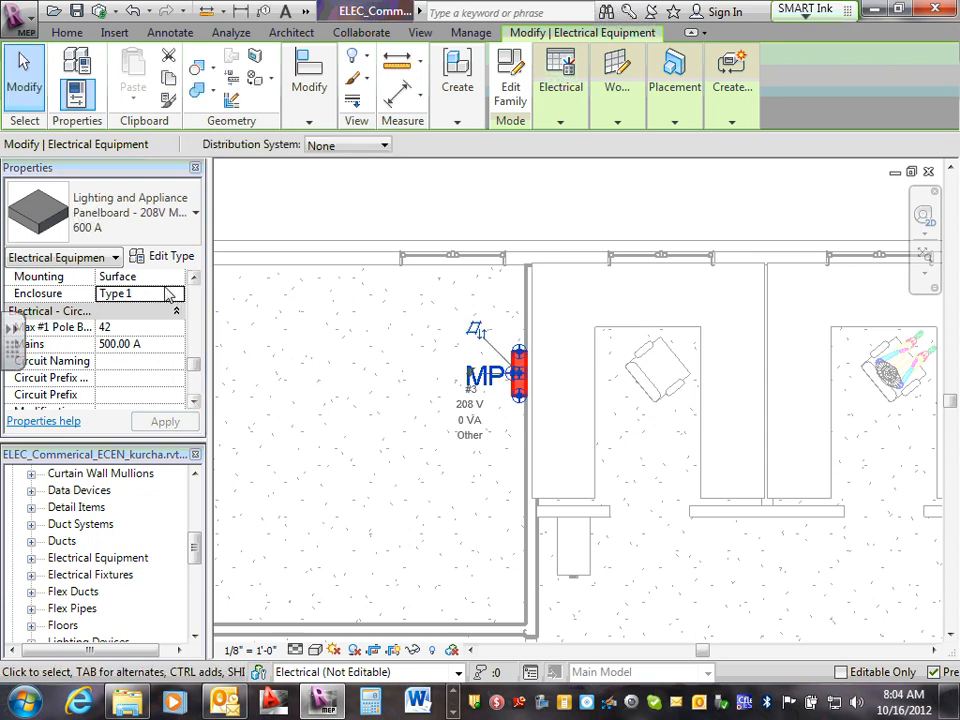
{"action": "left_click", "coordinate": [375, 300]}
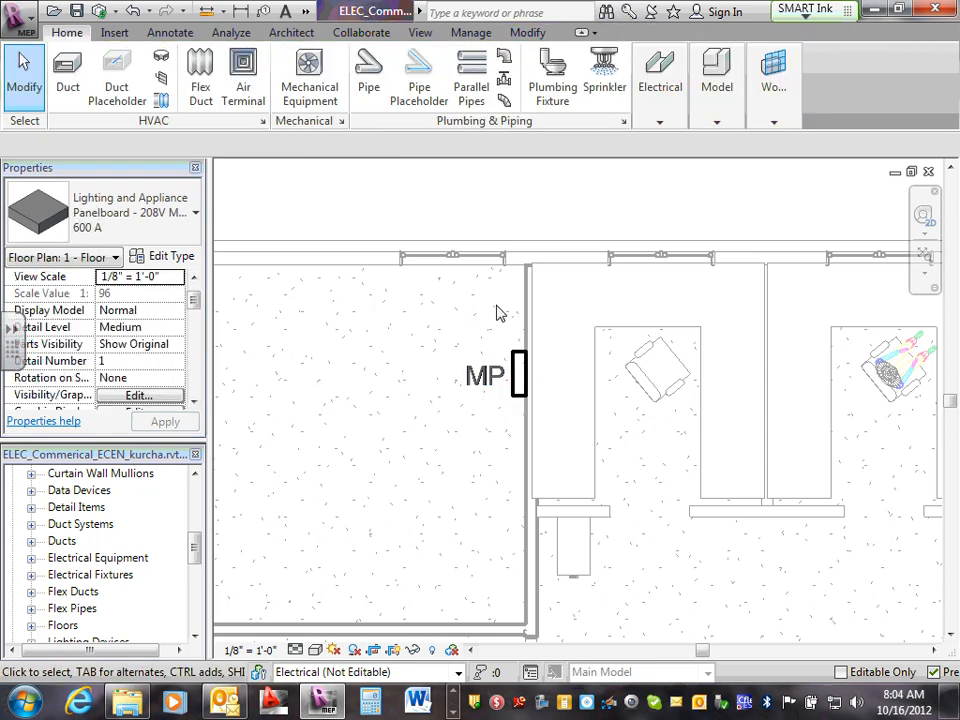
Move panelboard MP out of the wall into the room and deselect it
{"action": "scroll", "coordinate": [533, 360], "scroll_direction": "up", "scroll_amount": 2}
{"action": "scroll", "coordinate": [533, 360], "scroll_direction": "up", "scroll_amount": 2}
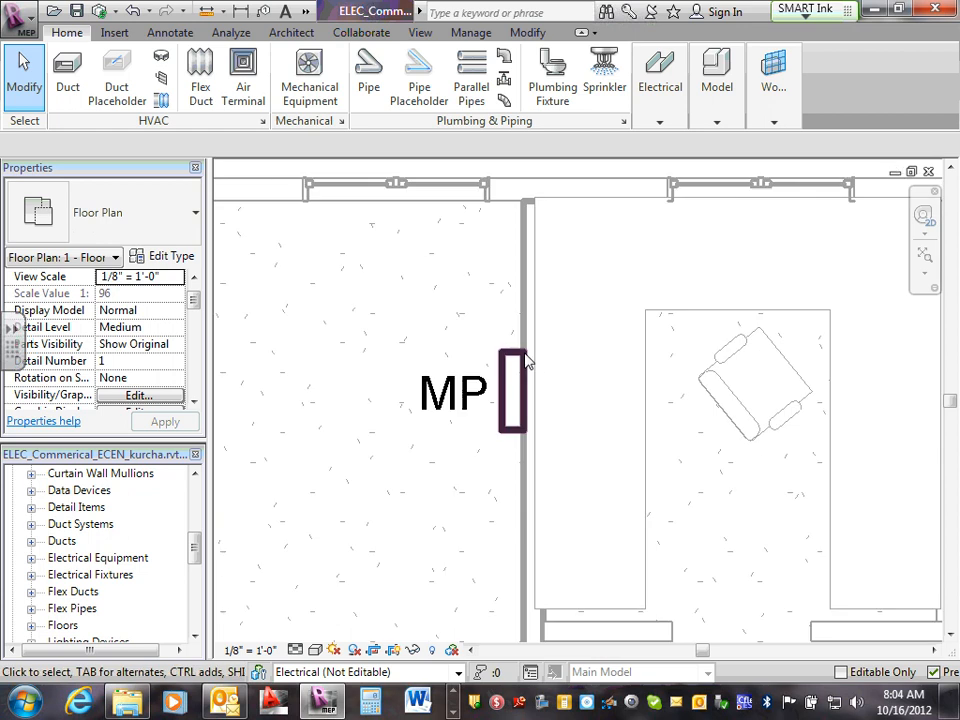
{"action": "scroll", "coordinate": [530, 363], "scroll_direction": "down", "scroll_amount": 3}
{"action": "scroll", "coordinate": [520, 363], "scroll_direction": "up", "scroll_amount": 1}
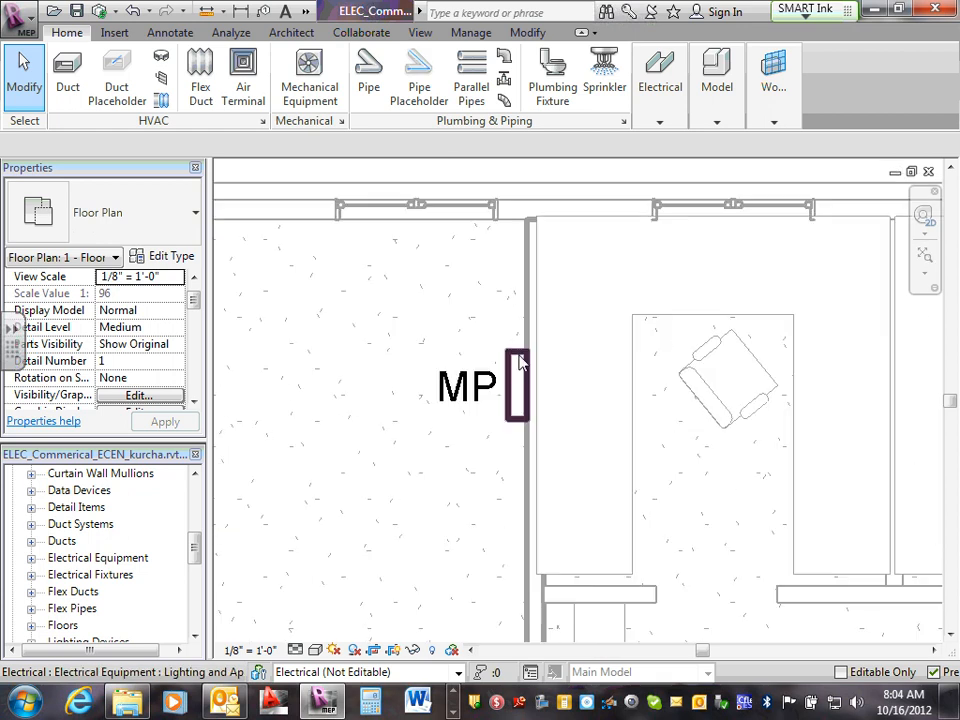
{"action": "scroll", "coordinate": [520, 365], "scroll_direction": "down", "scroll_amount": 4}
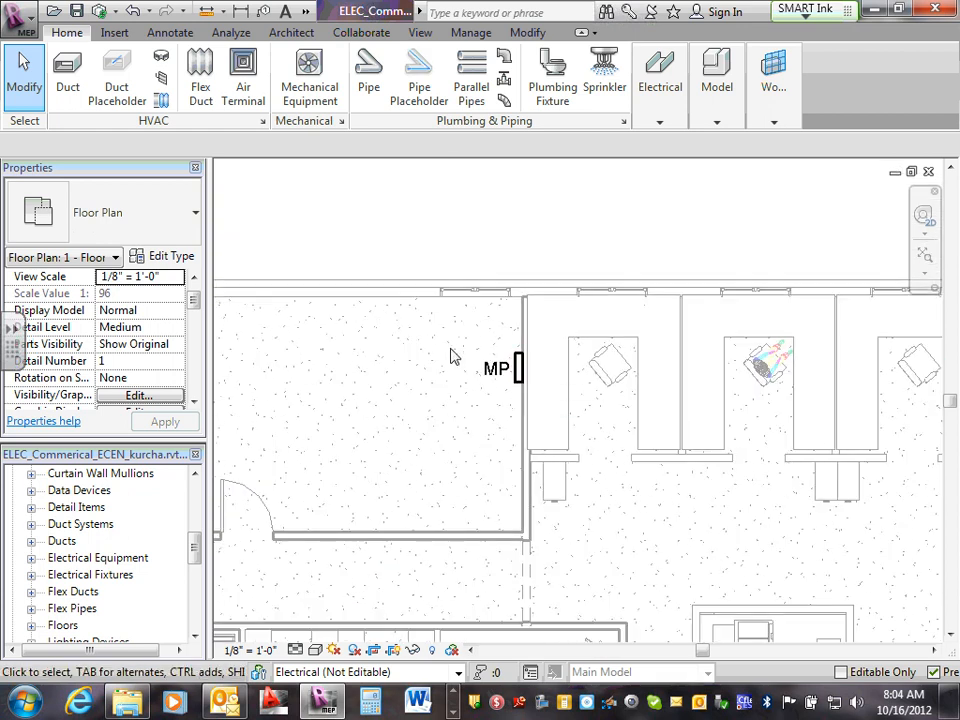
{"action": "scroll", "coordinate": [455, 355], "scroll_direction": "up", "scroll_amount": 2}
{"action": "scroll", "coordinate": [481, 367], "scroll_direction": "up", "scroll_amount": 1}
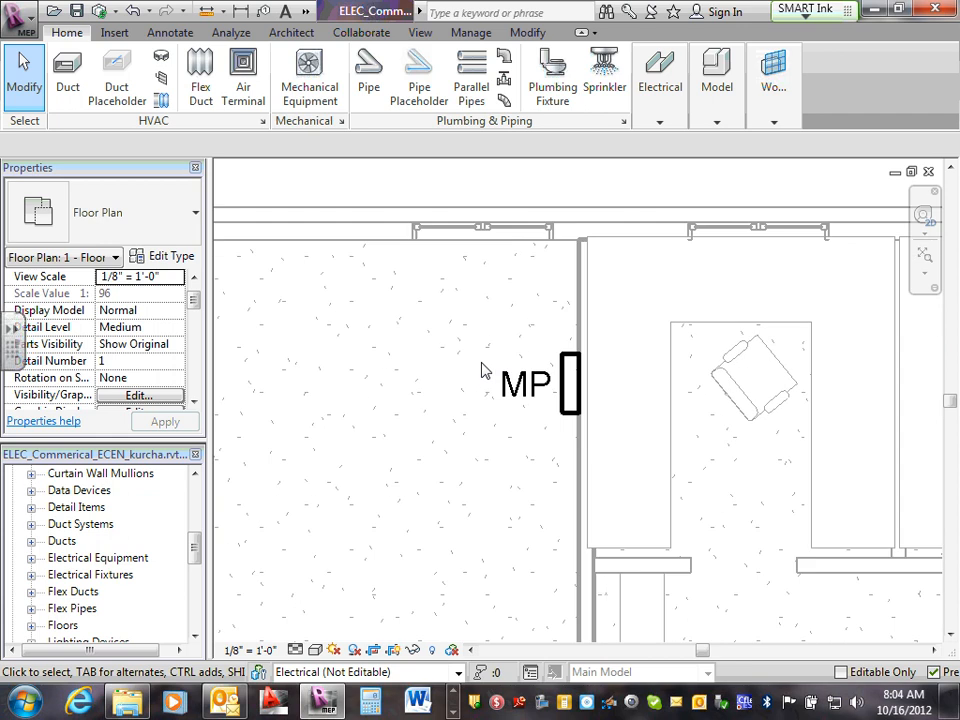
{"action": "scroll", "coordinate": [562, 372], "scroll_direction": "up", "scroll_amount": 2}
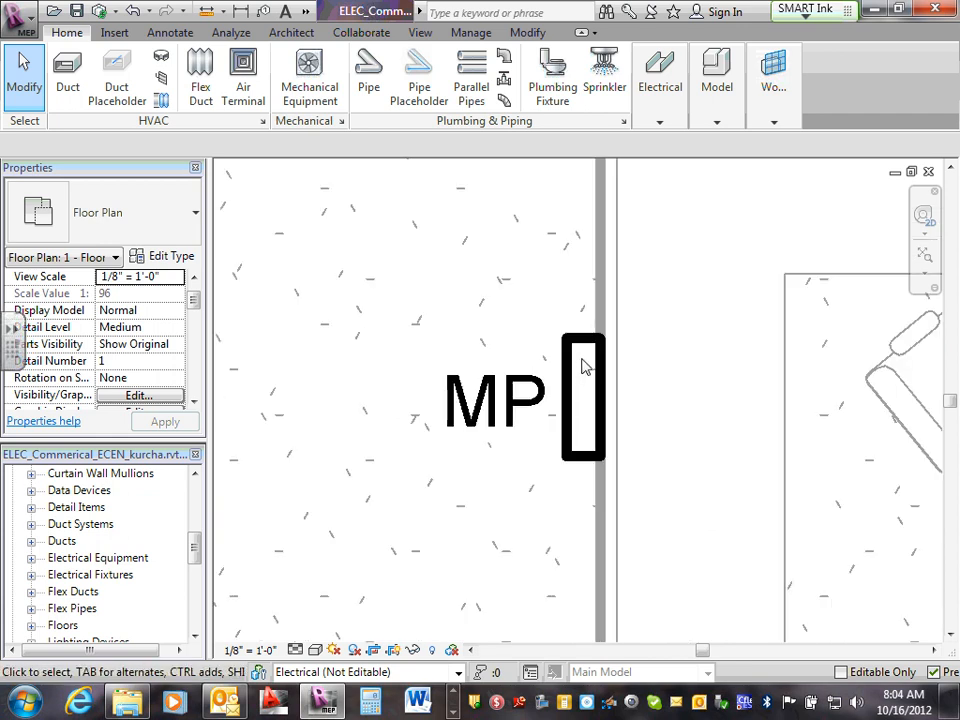
{"action": "scroll", "coordinate": [585, 367], "scroll_direction": "up", "scroll_amount": 1}
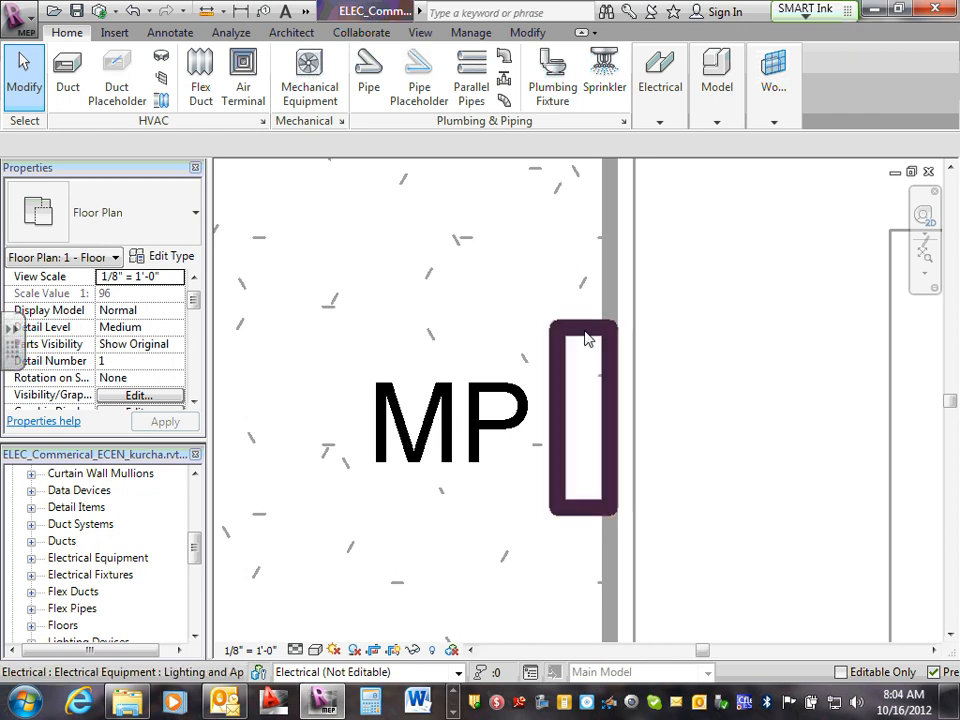
{"action": "left_click", "coordinate": [598, 388]}
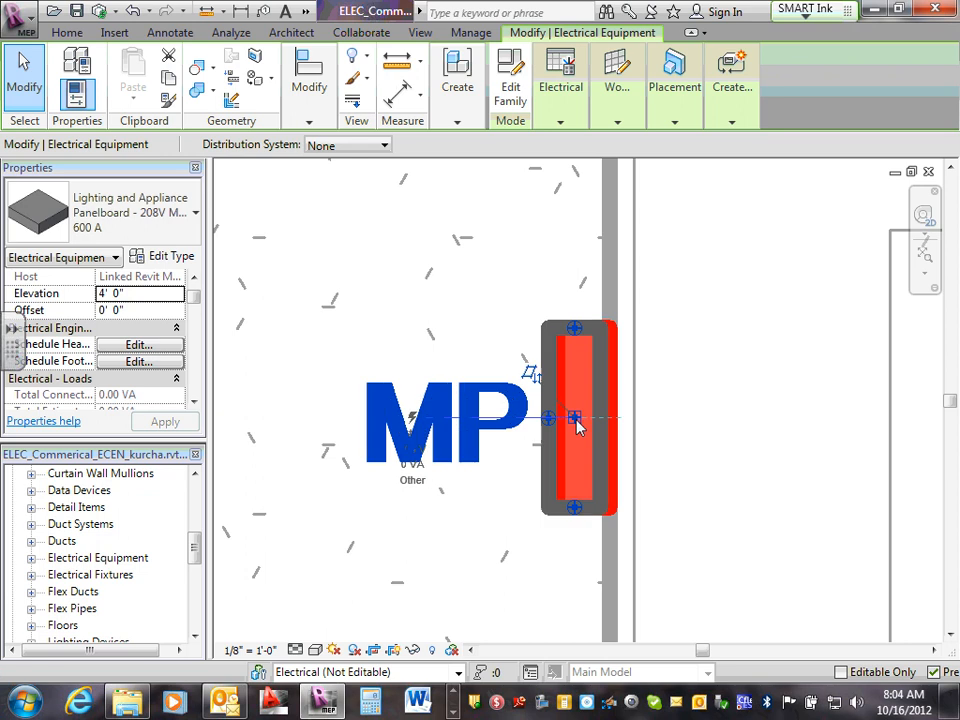
{"action": "left_click", "coordinate": [455, 282]}
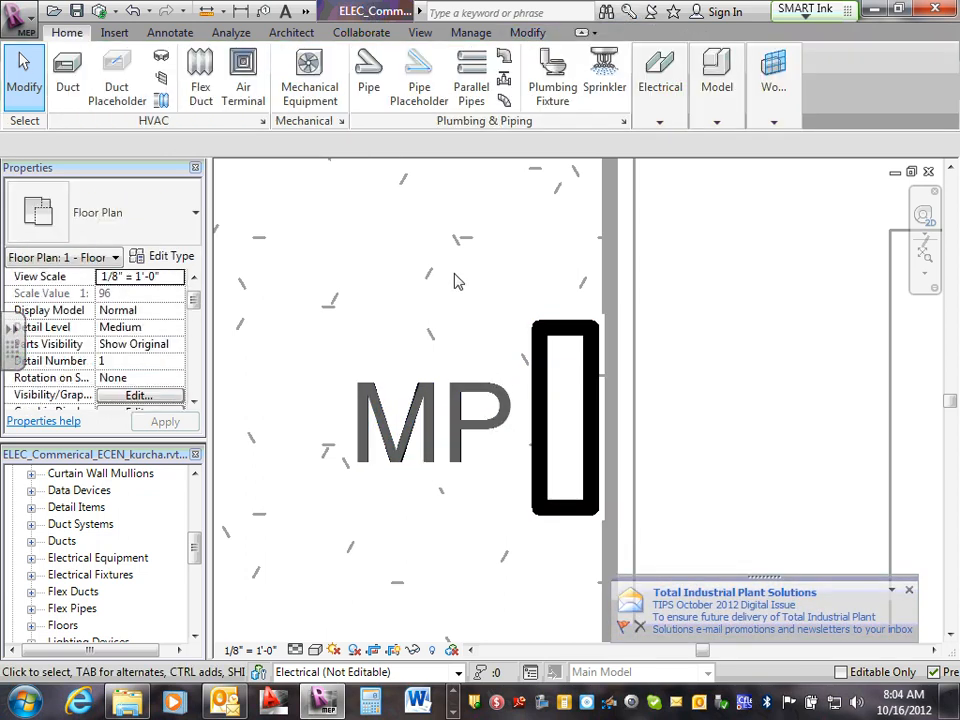
Shift panelboard MP slightly back toward the wall so it sits against the room-side face, and clear the selection
{"action": "left_click", "coordinate": [565, 418]}
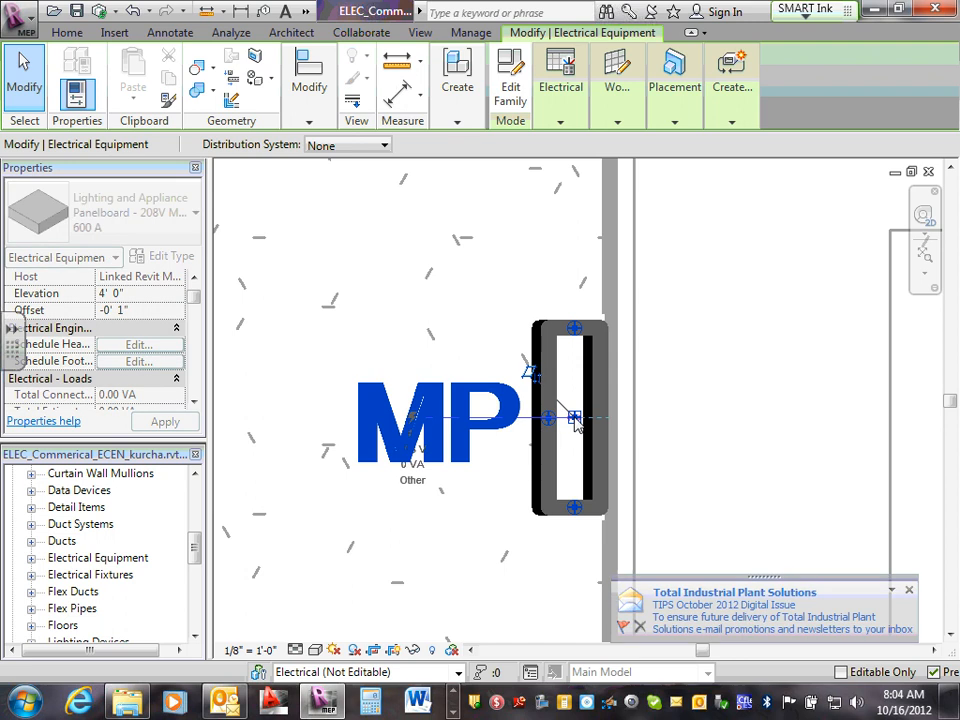
{"action": "left_click", "coordinate": [537, 278]}
{"action": "scroll", "coordinate": [536, 284], "scroll_direction": "down", "scroll_amount": 3}
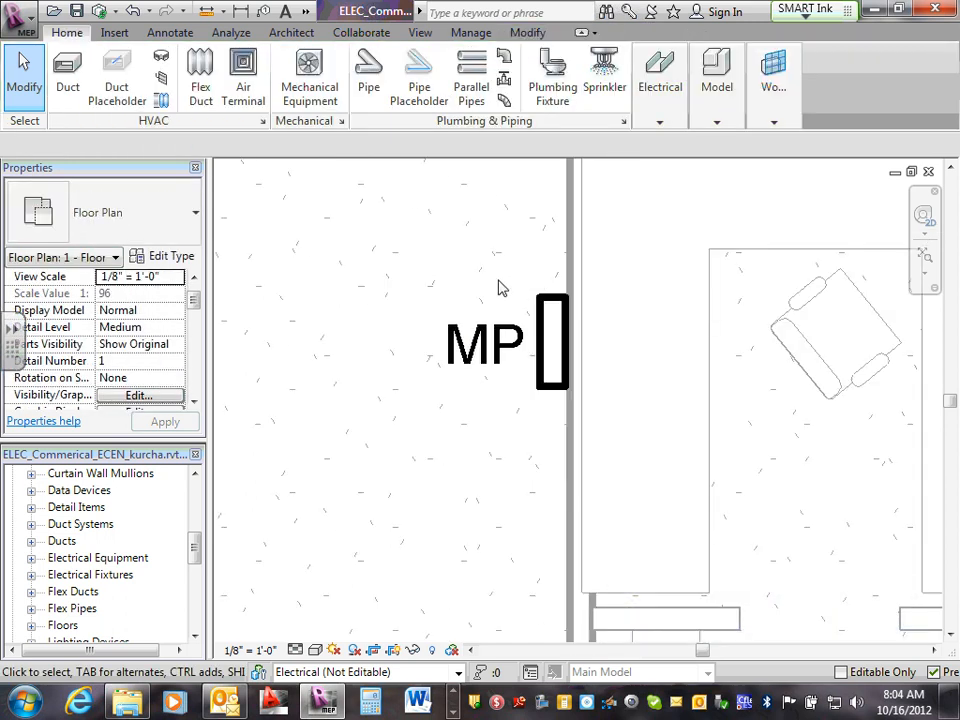
{"action": "scroll", "coordinate": [501, 288], "scroll_direction": "down", "scroll_amount": 2}
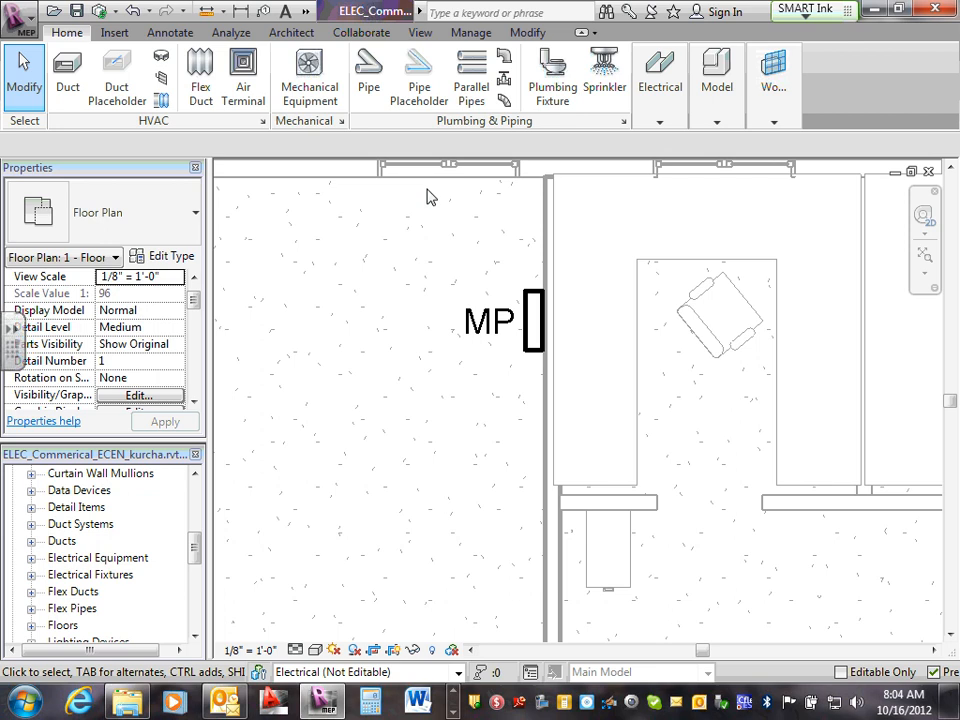
Place a 100 A Lighting and Appliance Panelboard - 208V MLO on the same wall just below panelboard MP, and end placement
{"action": "left_click", "coordinate": [657, 123]}
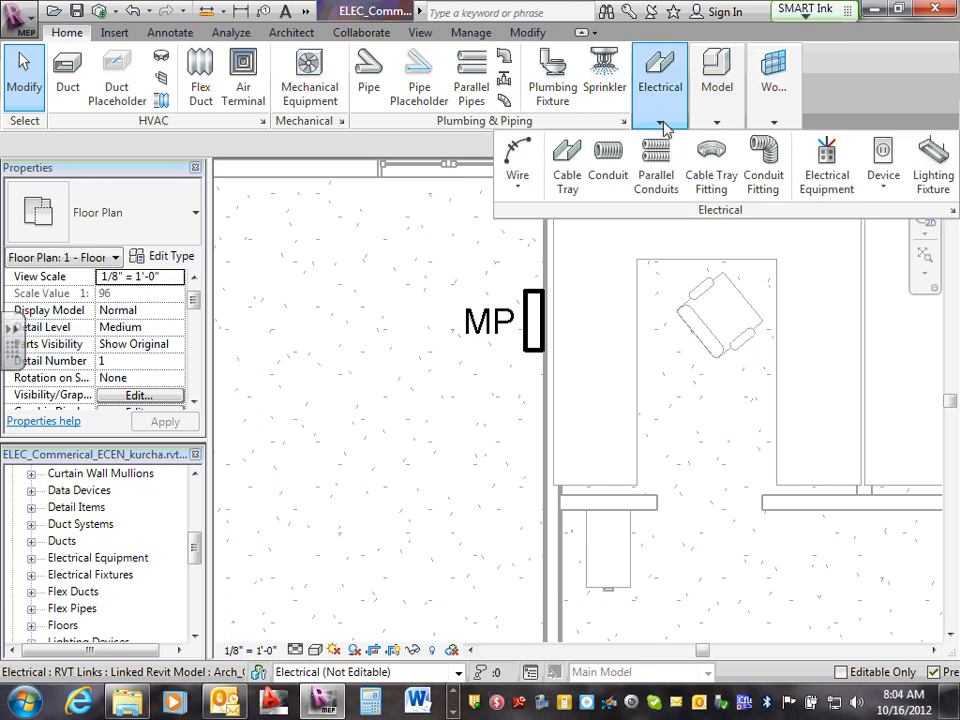
{"action": "left_click", "coordinate": [826, 168]}
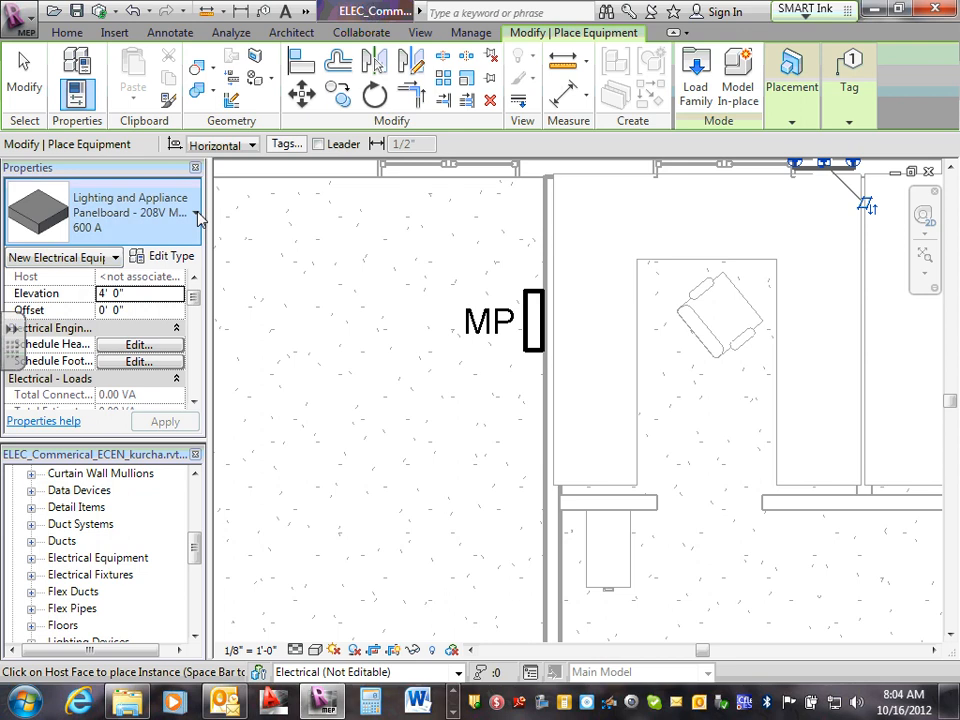
{"action": "left_click", "coordinate": [196, 214]}
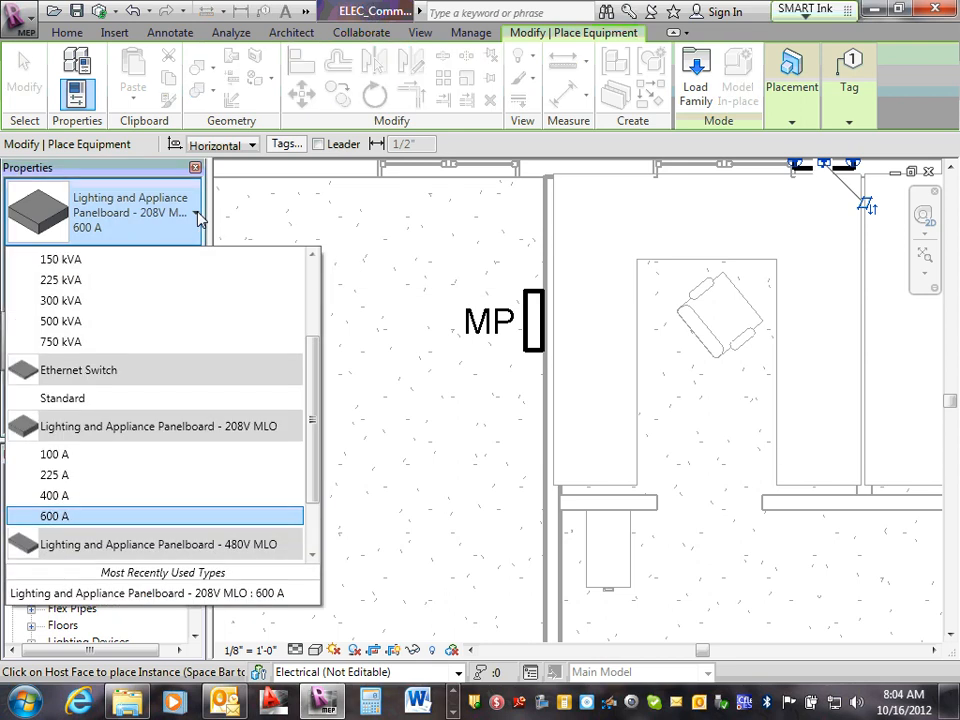
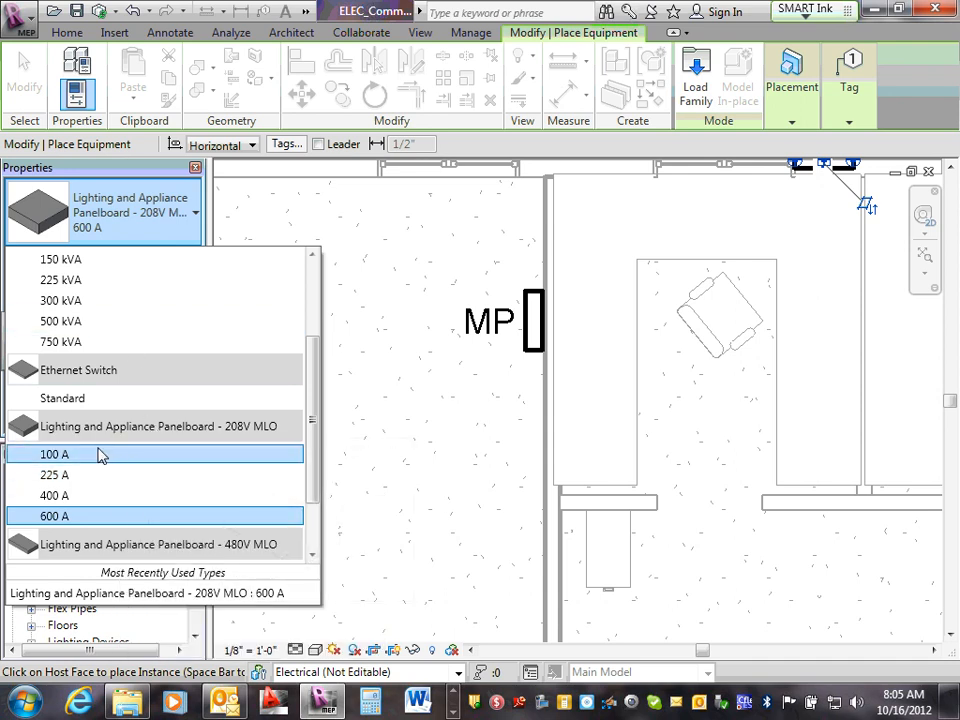
{"action": "left_click", "coordinate": [99, 454]}
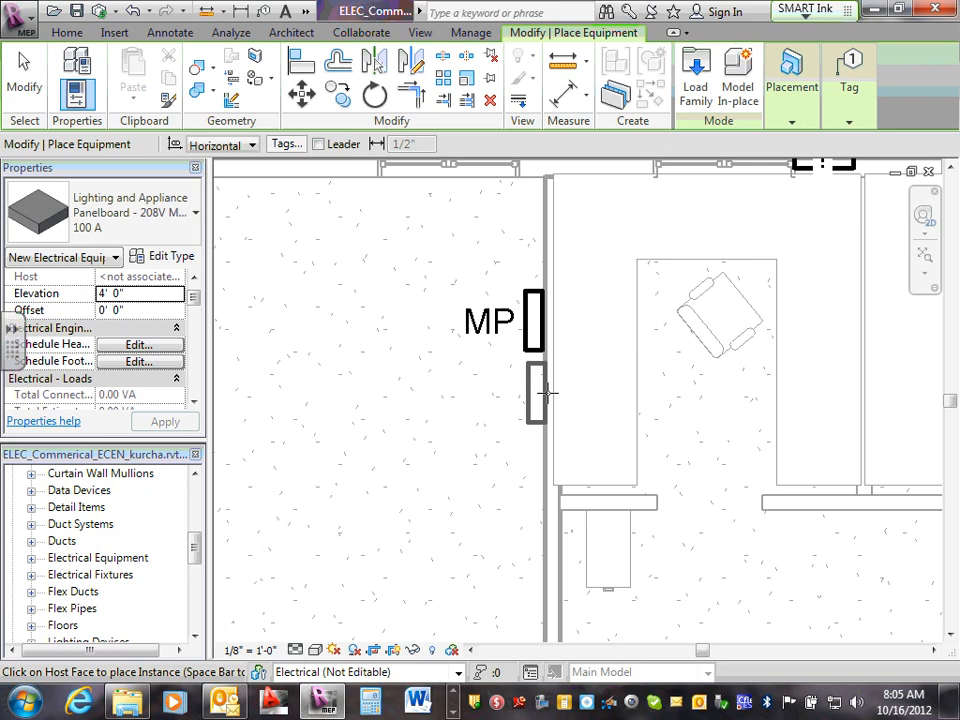
{"action": "left_click", "coordinate": [545, 393]}
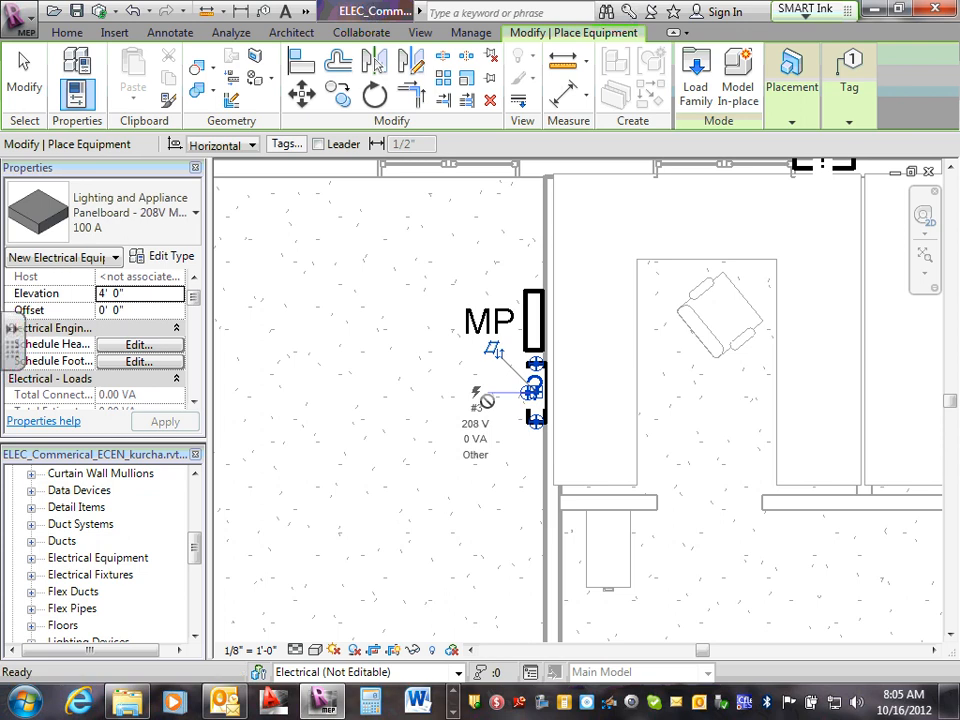
{"action": "key", "text": "Escape"}
{"action": "key", "text": "Escape"}
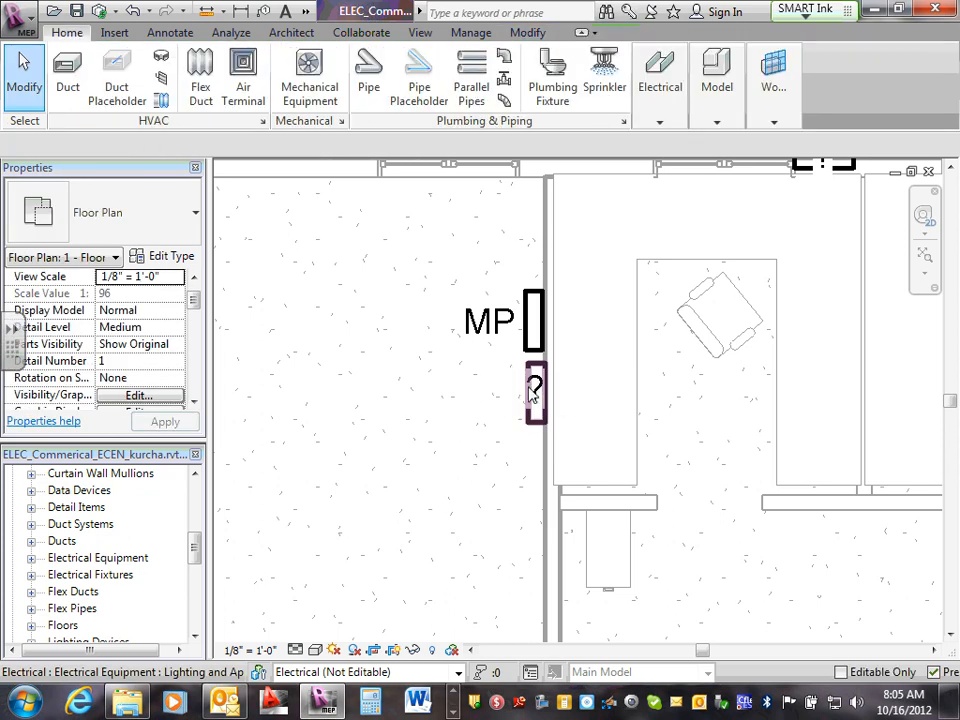
Move the new 100 A panelboard's tag off the symbol into the room, label it RP, and clear the selection
{"action": "left_click", "coordinate": [536, 392]}
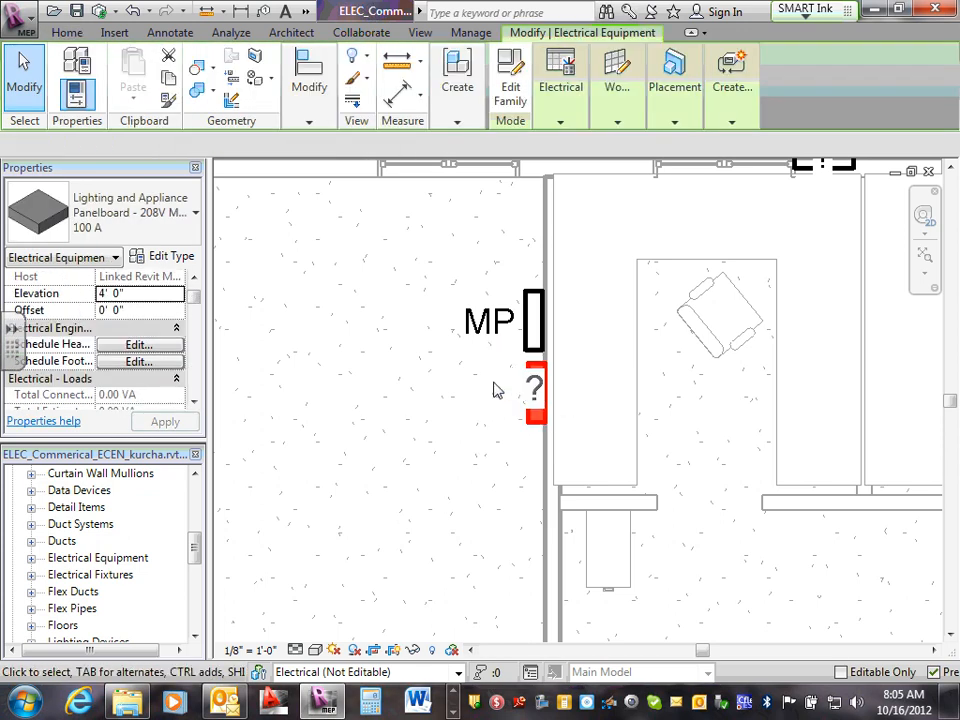
{"action": "left_click", "coordinate": [500, 392]}
{"action": "scroll", "coordinate": [507, 395], "scroll_direction": "up", "scroll_amount": 1}
{"action": "scroll", "coordinate": [507, 395], "scroll_direction": "up", "scroll_amount": 2}
{"action": "left_click", "coordinate": [553, 400]}
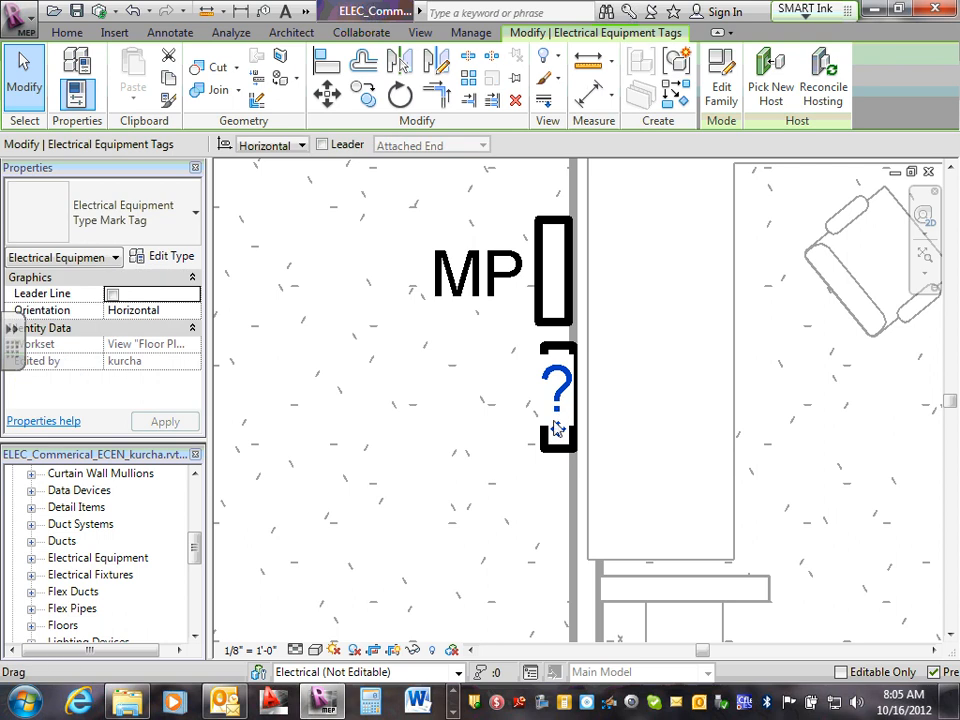
{"action": "left_click_drag", "start_coordinate": [555, 428], "coordinate": [463, 424]}
{"action": "left_click", "coordinate": [468, 390]}
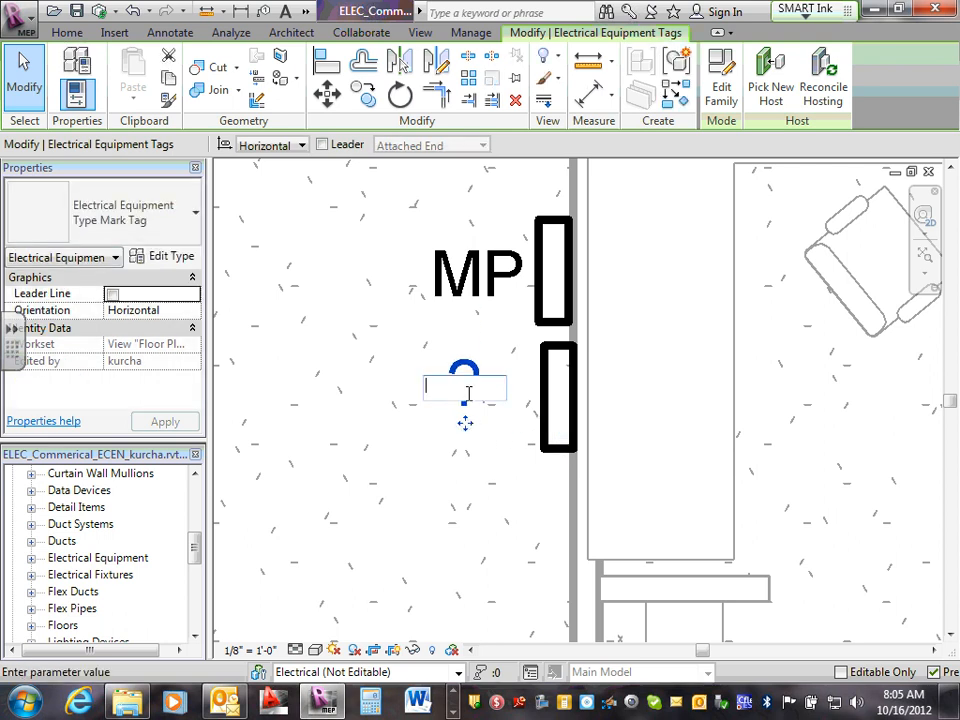
{"action": "type", "text": "RP"}
{"action": "left_click", "coordinate": [431, 527]}
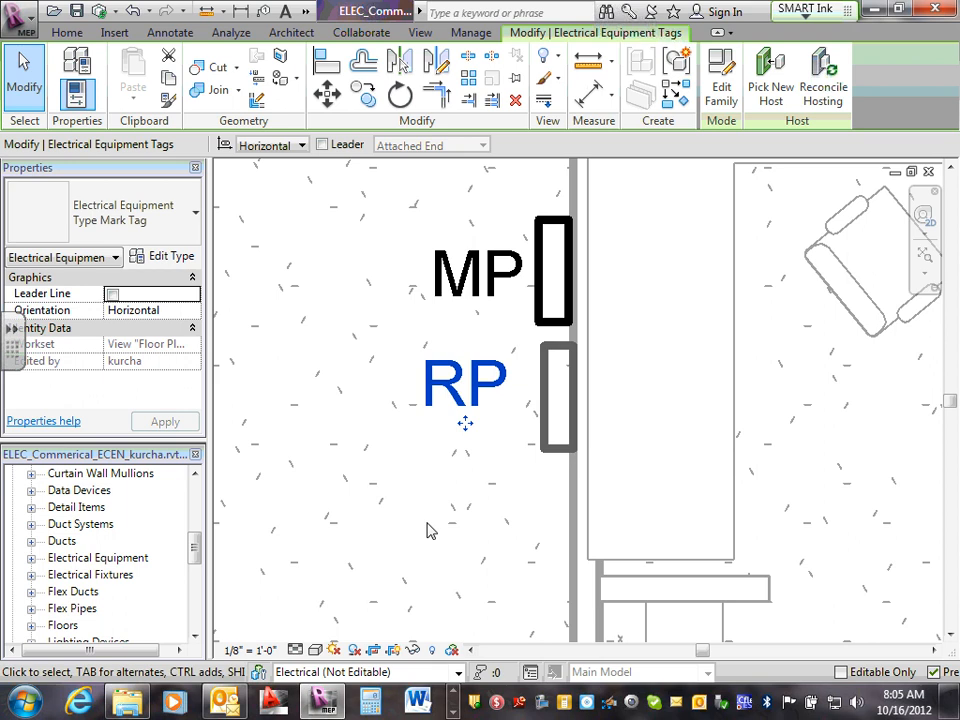
{"action": "left_click", "coordinate": [435, 511]}
Place a 225 A Lighting and Appliance Panelboard - 208V MLO on the wall below panelboard RP, and end placement
{"action": "scroll", "coordinate": [435, 511], "scroll_direction": "down", "scroll_amount": 2}
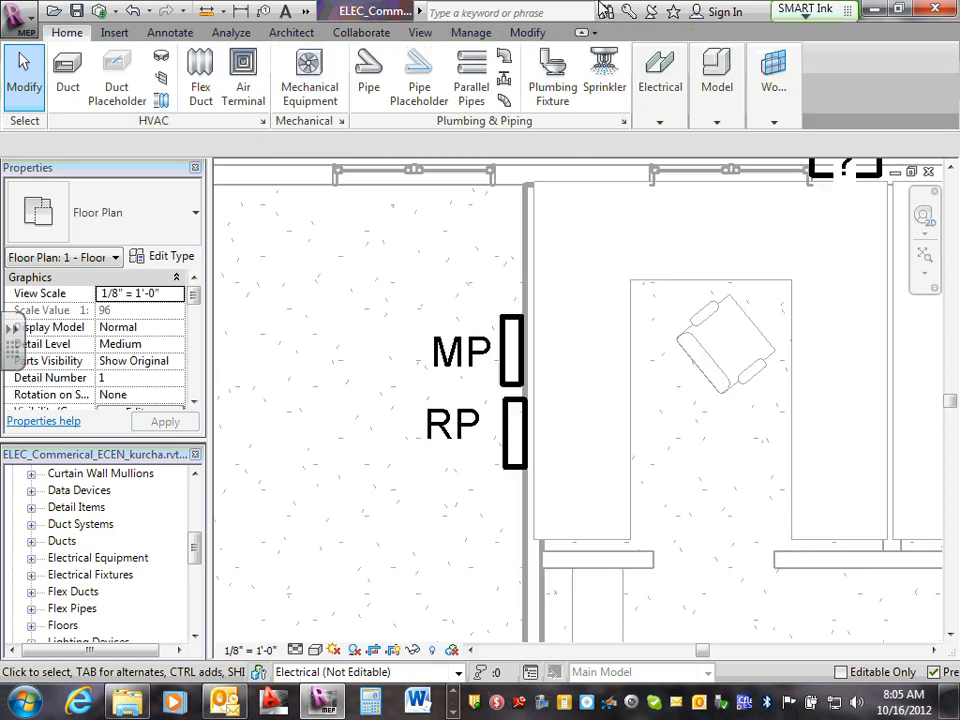
{"action": "mouse_move", "coordinate": [655, 105]}
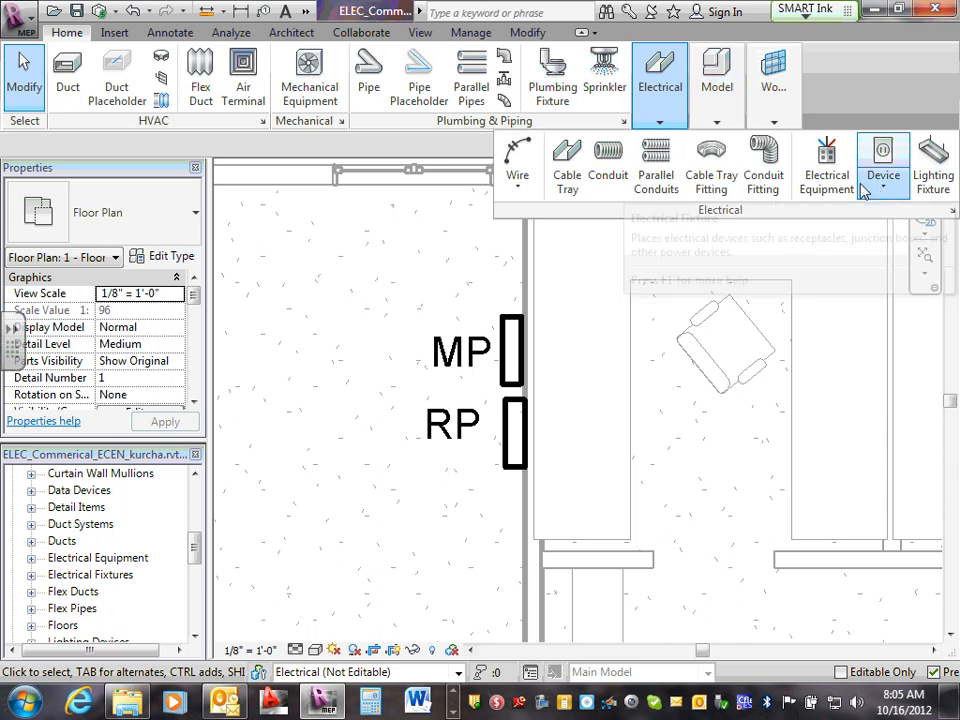
{"action": "left_click", "coordinate": [845, 186]}
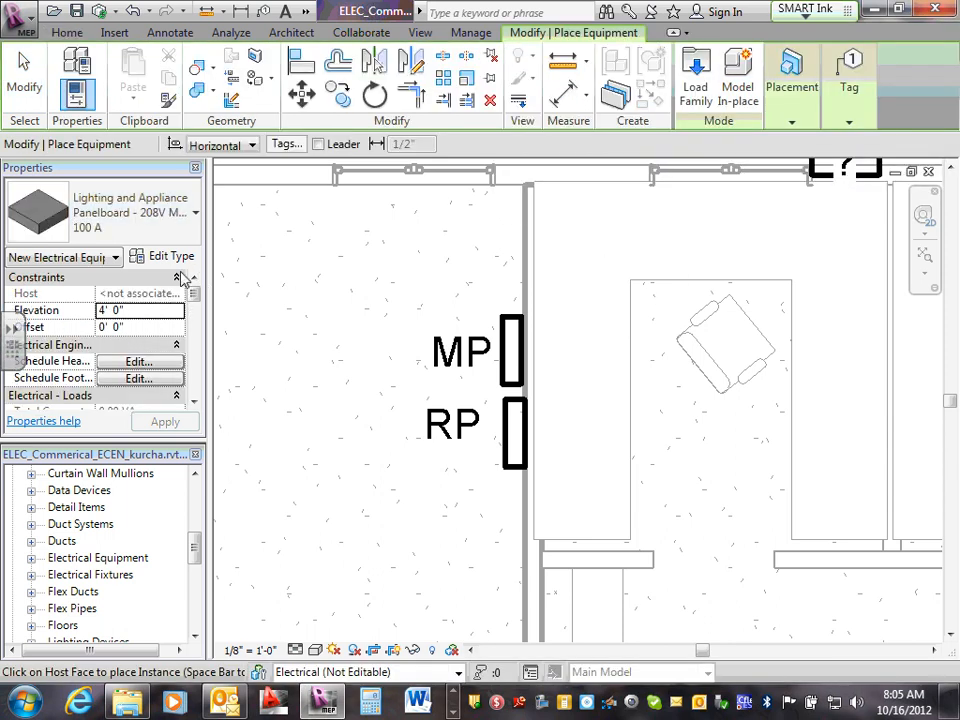
{"action": "left_click", "coordinate": [195, 217]}
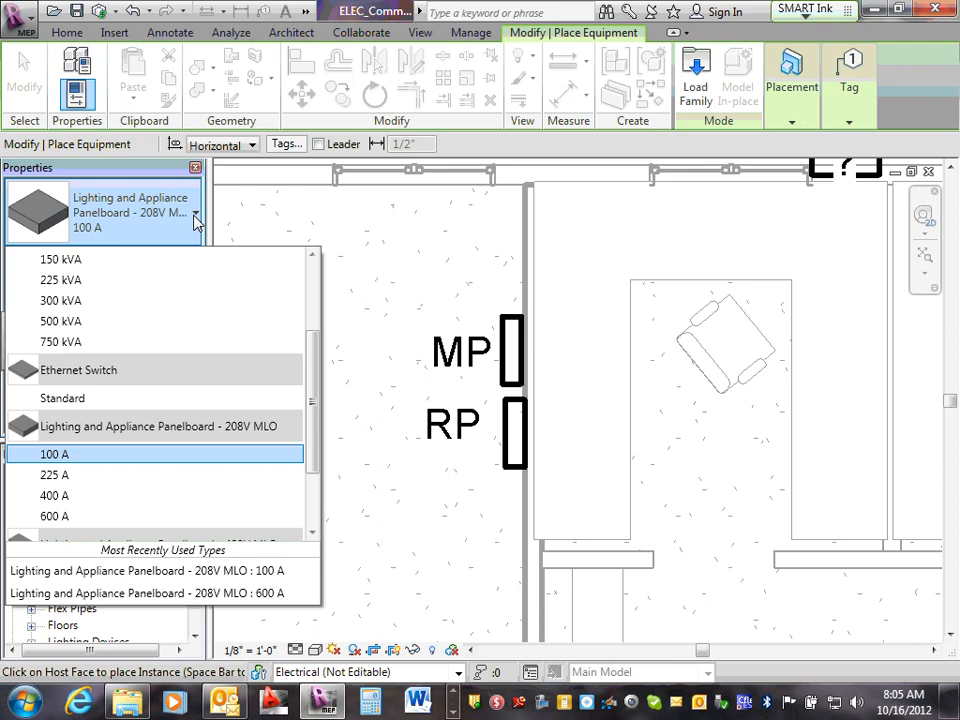
{"action": "left_click", "coordinate": [60, 476]}
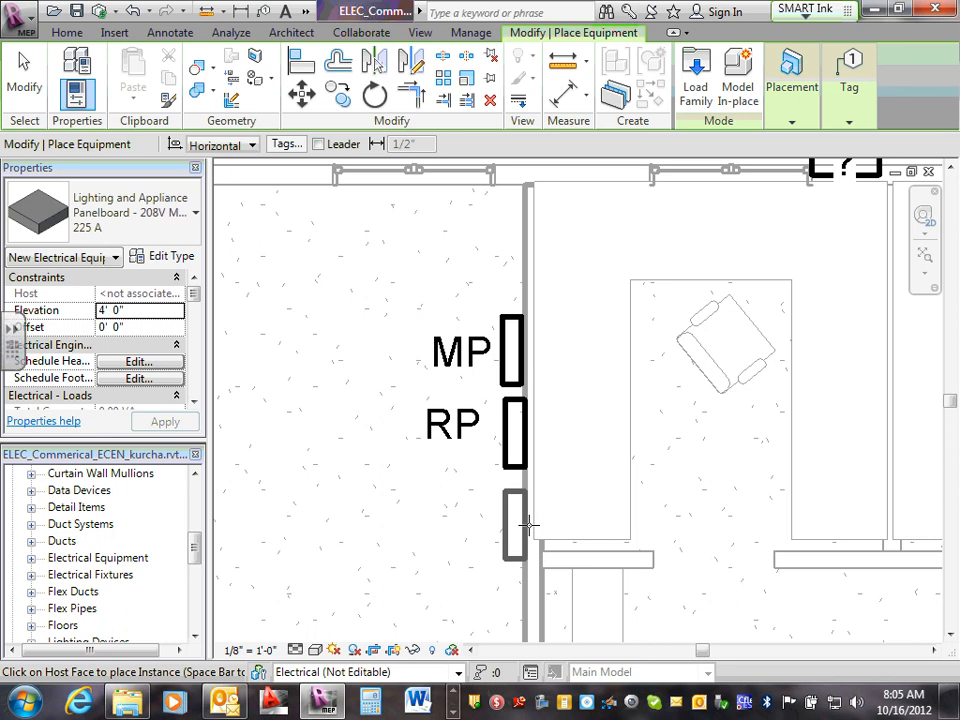
{"action": "left_click", "coordinate": [529, 524]}
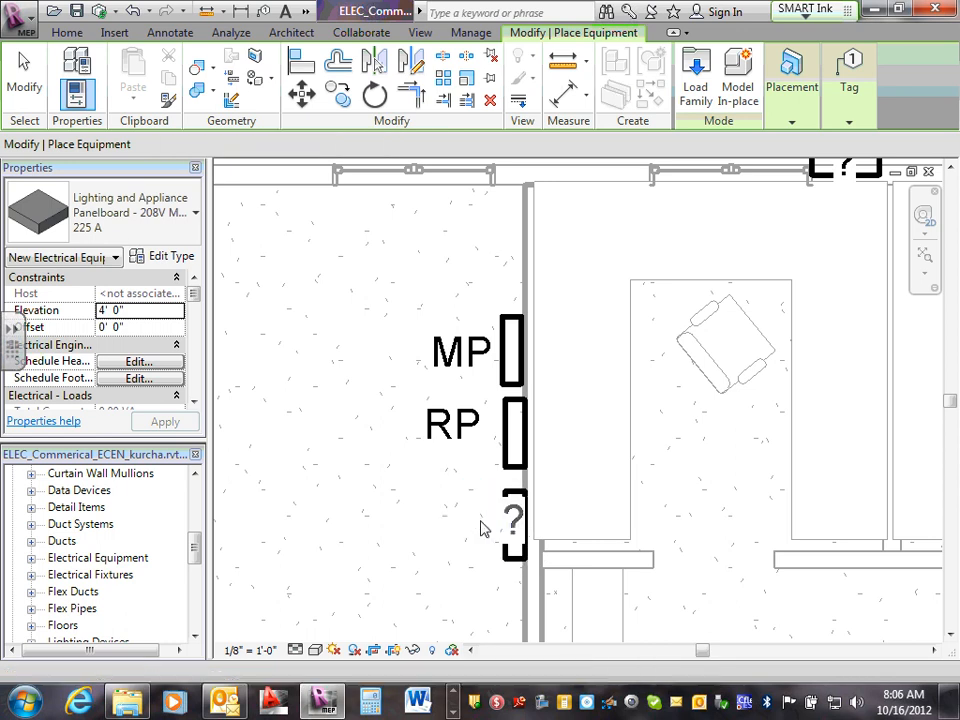
{"action": "key", "text": "Escape"}
Move the new 225 A panelboard's tag off the symbol into the room, label it LP, and clear the selection
{"action": "scroll", "coordinate": [515, 525], "scroll_direction": "up", "scroll_amount": 2}
{"action": "left_click", "coordinate": [528, 532]}
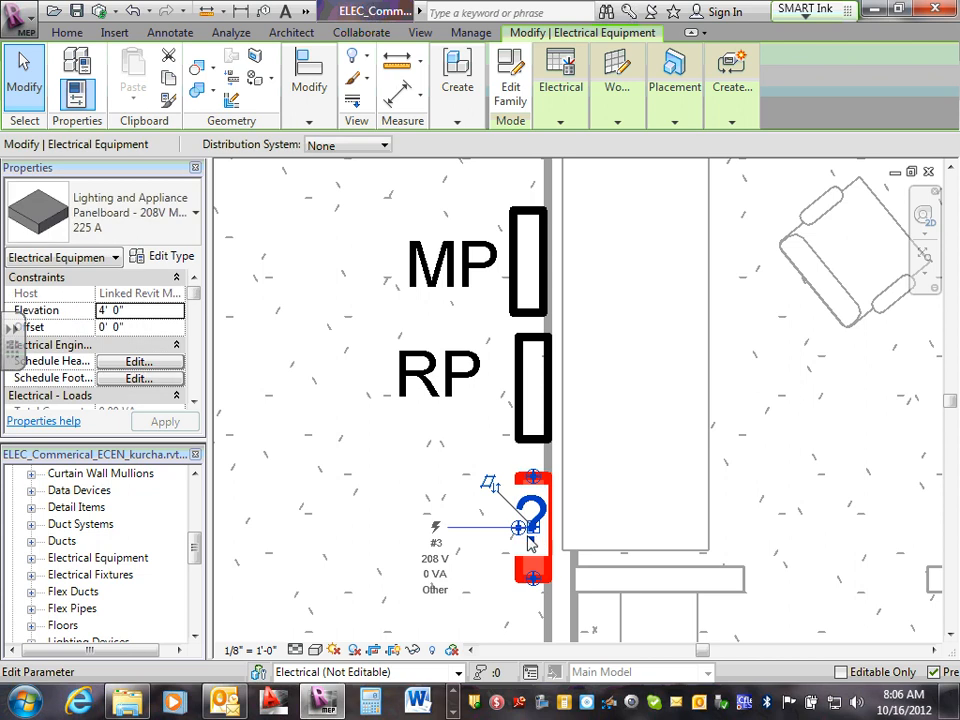
{"action": "key", "text": "Escape"}
{"action": "left_click", "coordinate": [534, 545]}
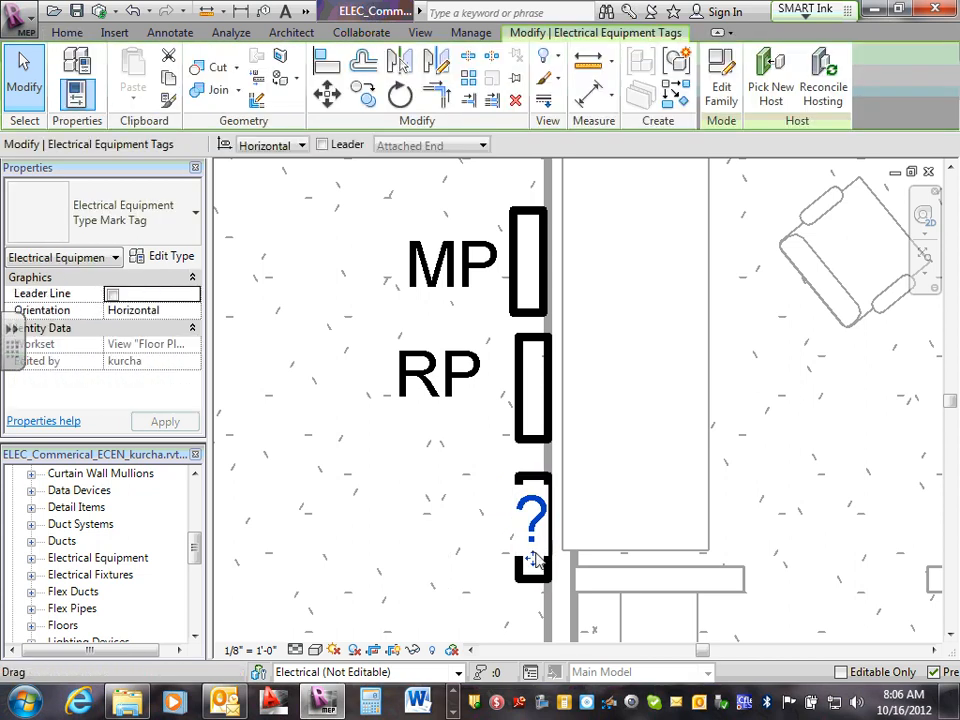
{"action": "left_click_drag", "start_coordinate": [533, 558], "coordinate": [473, 540]}
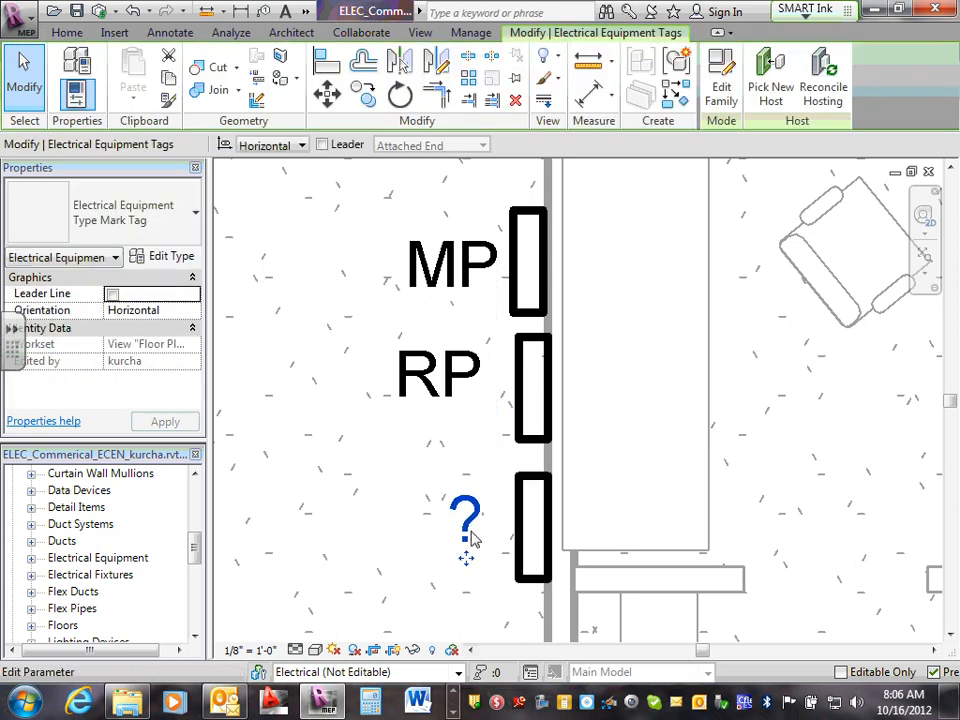
{"action": "left_click", "coordinate": [471, 517]}
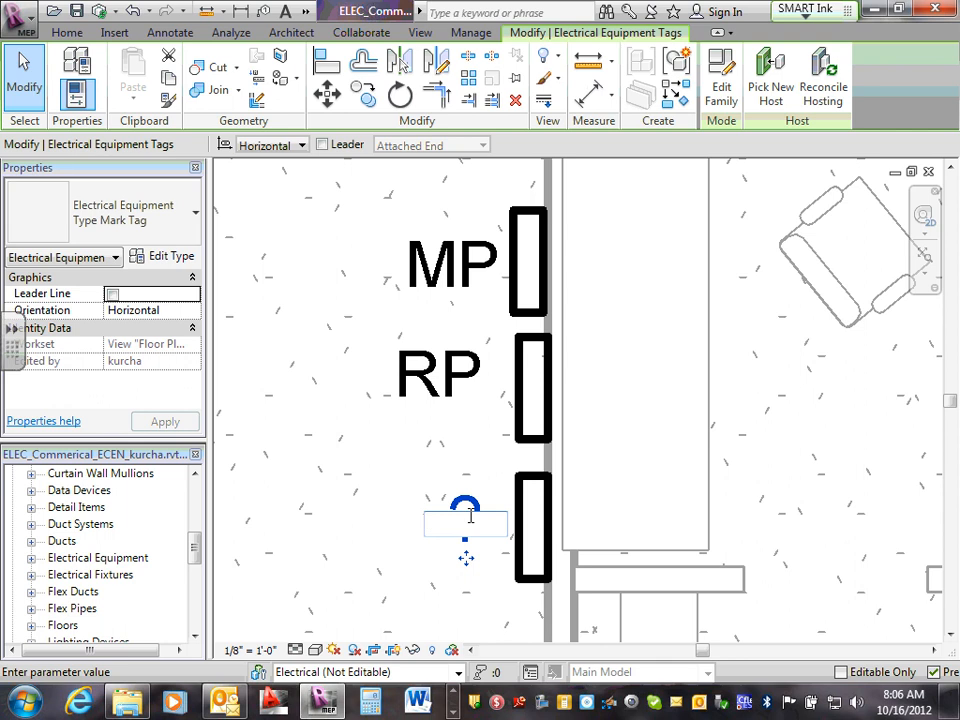
{"action": "type", "text": "LP"}
{"action": "left_click", "coordinate": [414, 446]}
{"action": "left_click", "coordinate": [369, 452]}
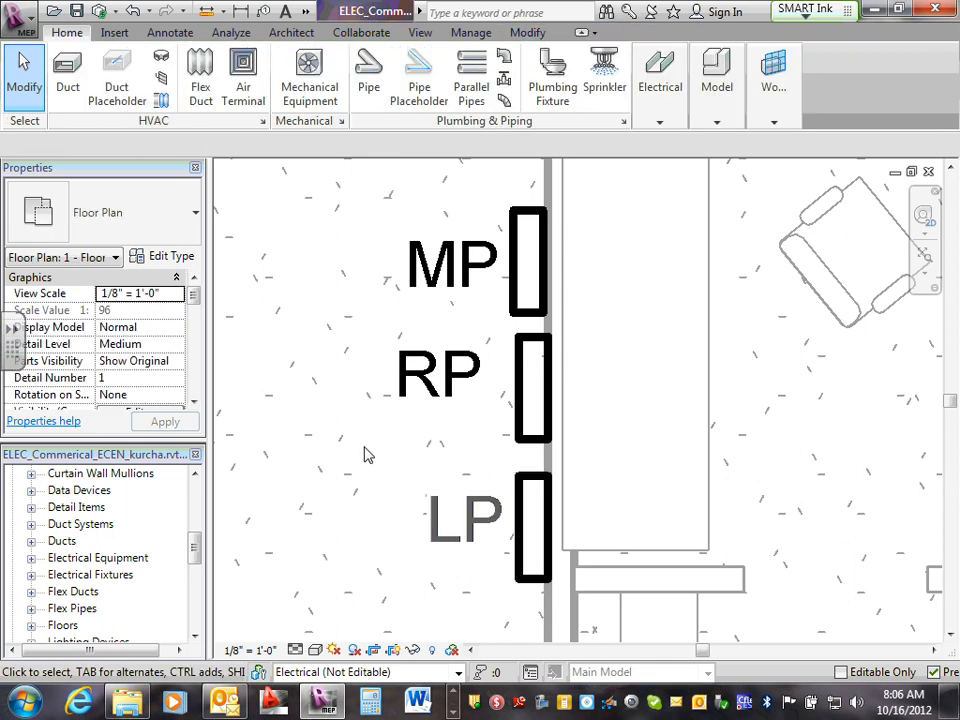
Shift the RP and LP tags so they line up beneath the MP tag, and clear the selection
{"action": "scroll", "coordinate": [407, 420], "scroll_direction": "down", "scroll_amount": 2}
{"action": "left_click", "coordinate": [419, 416]}
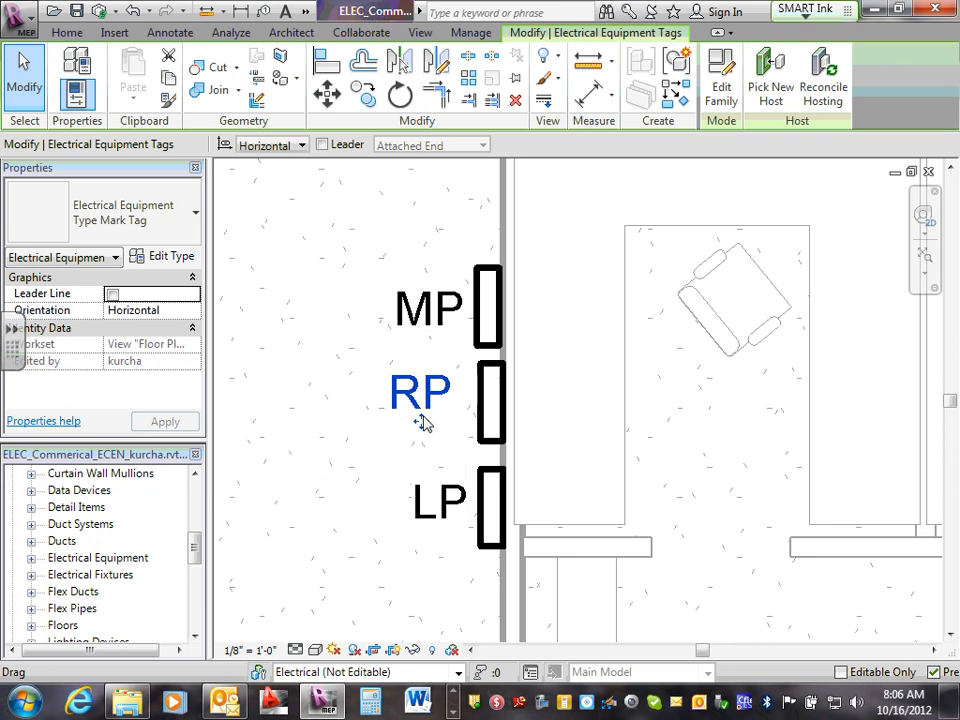
{"action": "left_click_drag", "start_coordinate": [422, 422], "coordinate": [424, 428]}
{"action": "left_click", "coordinate": [349, 418]}
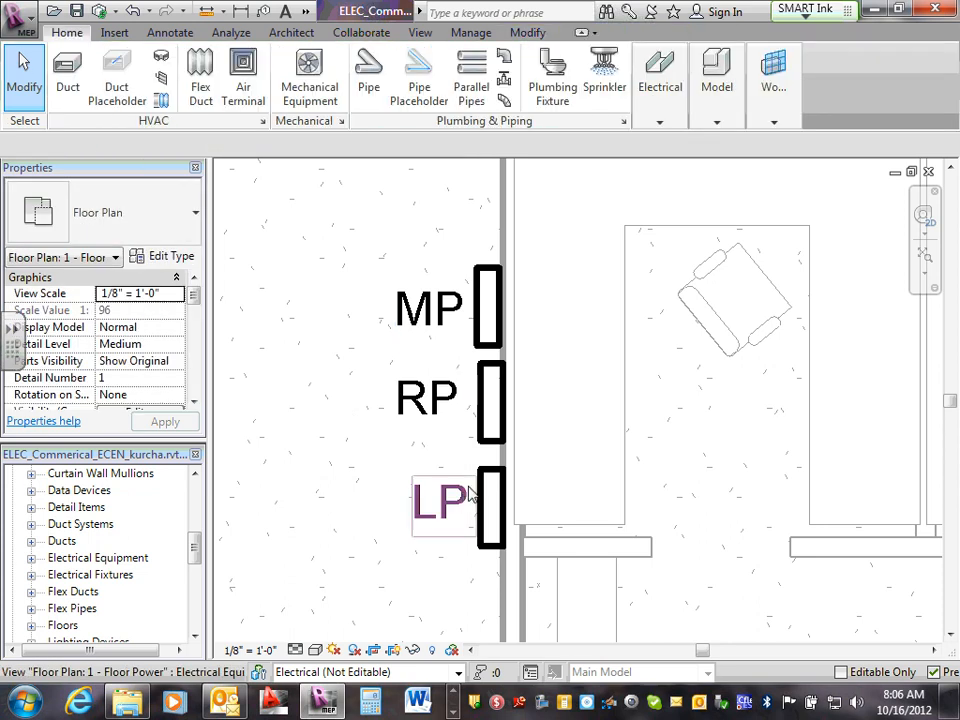
{"action": "left_click", "coordinate": [450, 510]}
{"action": "left_click_drag", "start_coordinate": [439, 533], "coordinate": [423, 530]}
{"action": "left_click", "coordinate": [378, 455]}
Set panelboard RP's Max #1 Pole Breakers to 42
{"action": "scroll", "coordinate": [369, 420], "scroll_direction": "down", "scroll_amount": 2}
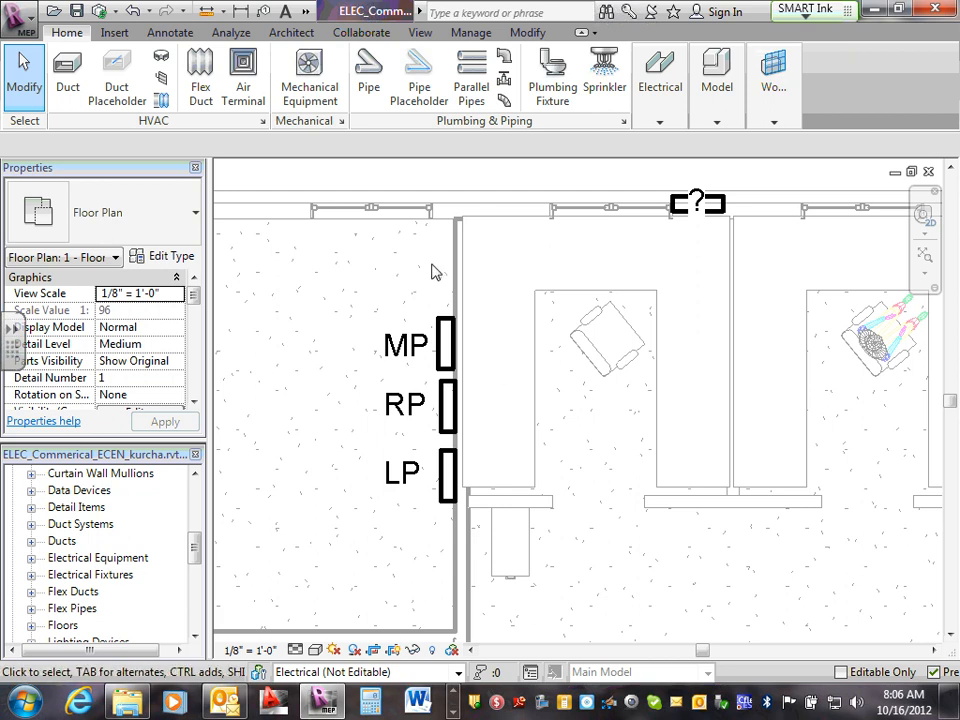
{"action": "left_click", "coordinate": [446, 406]}
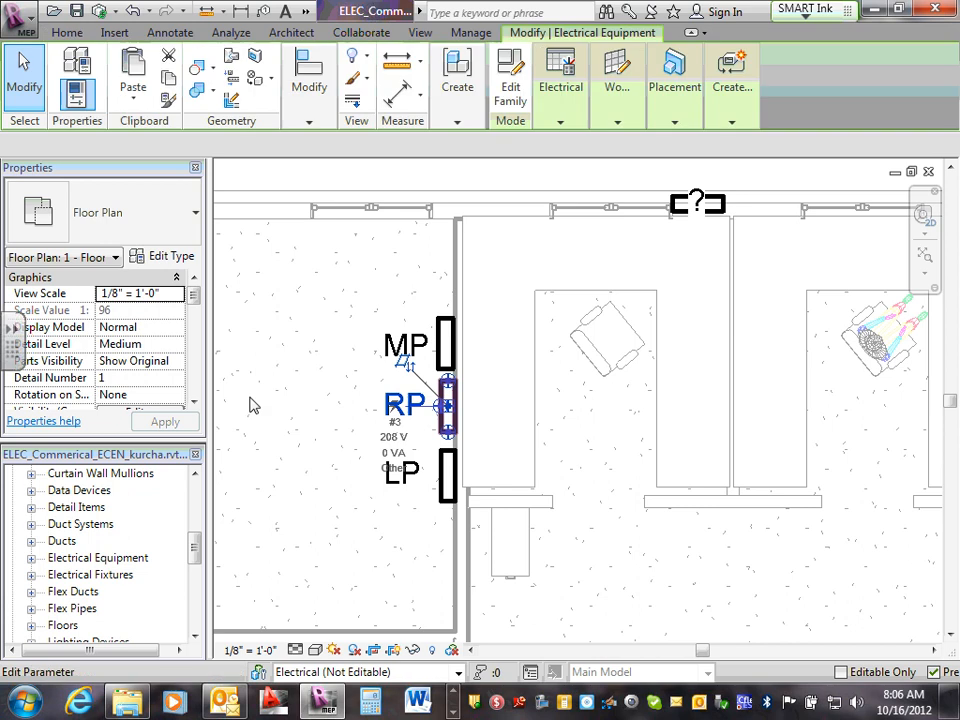
{"action": "left_click_drag", "start_coordinate": [197, 296], "coordinate": [200, 372]}
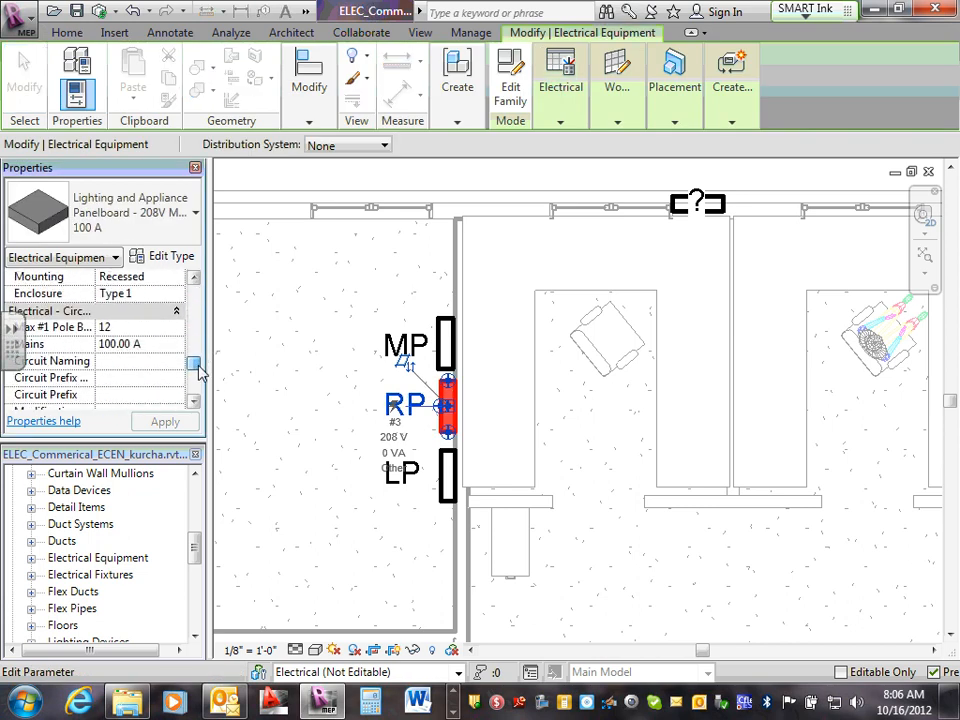
{"action": "left_click", "coordinate": [126, 326]}
{"action": "left_click_drag", "start_coordinate": [126, 326], "coordinate": [96, 326]}
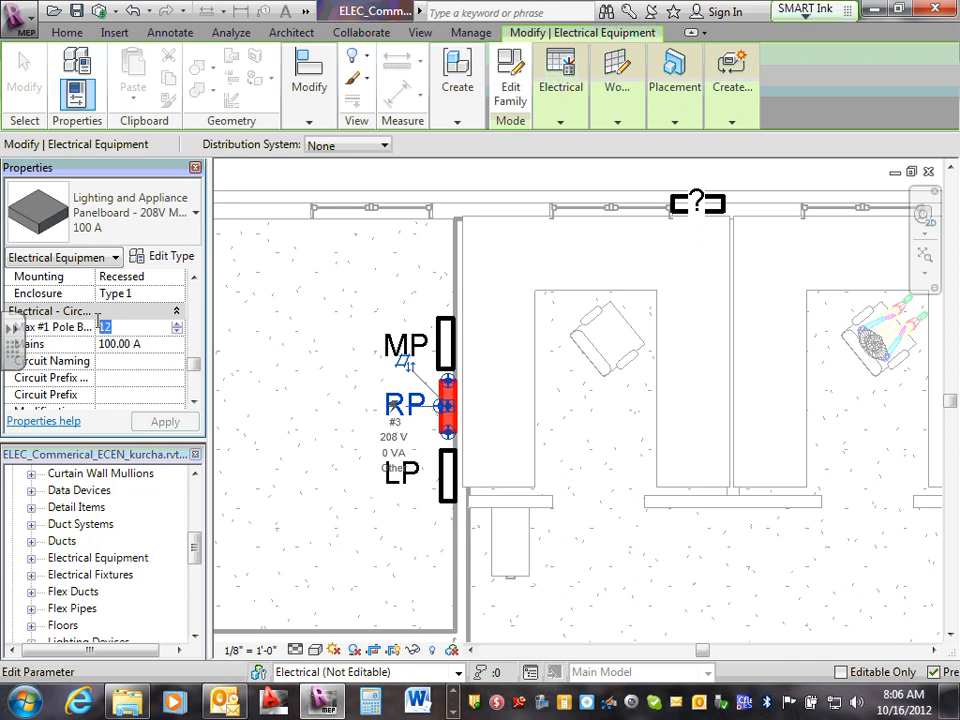
{"action": "type", "text": "42"}
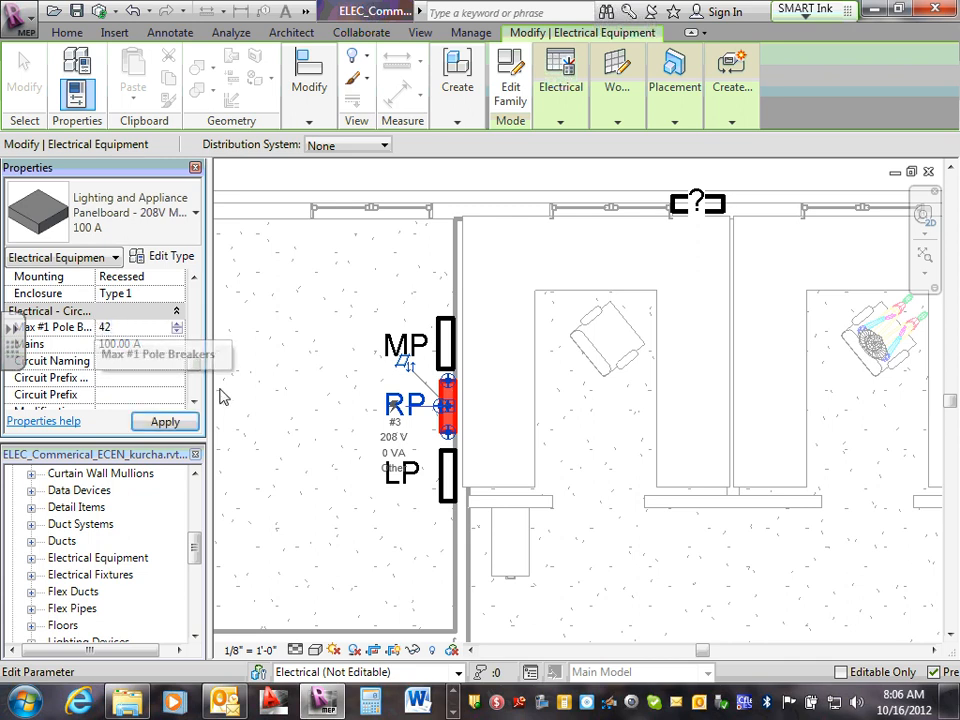
{"action": "left_click", "coordinate": [124, 364]}
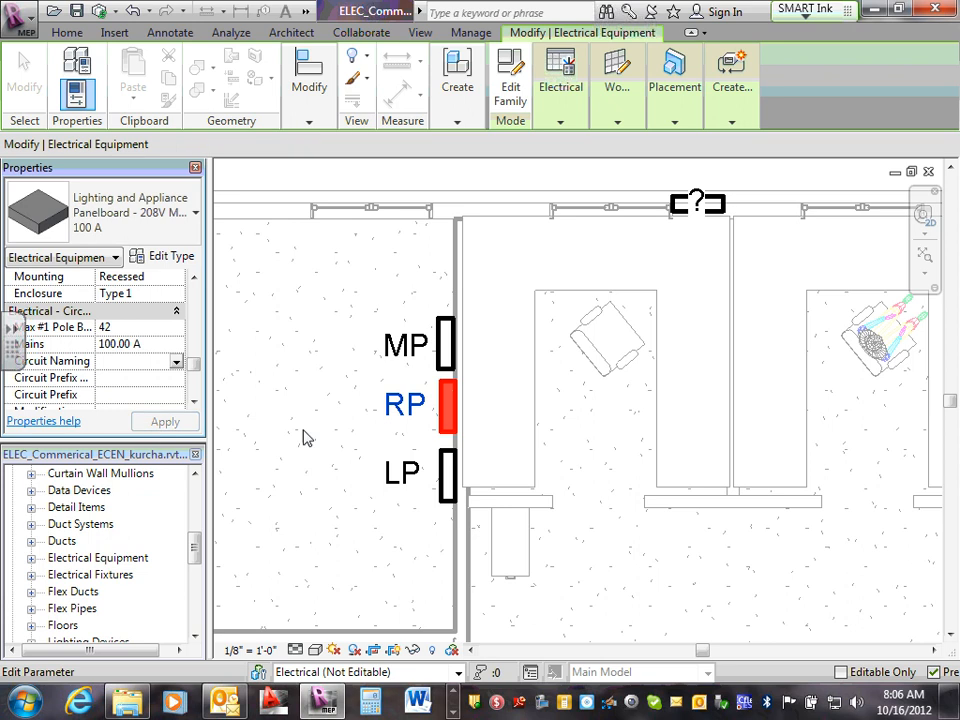
Set panelboard LP's Mains to 225 A and its Max #1 Pole Breakers to 42, and apply the changes
{"action": "left_click", "coordinate": [444, 496]}
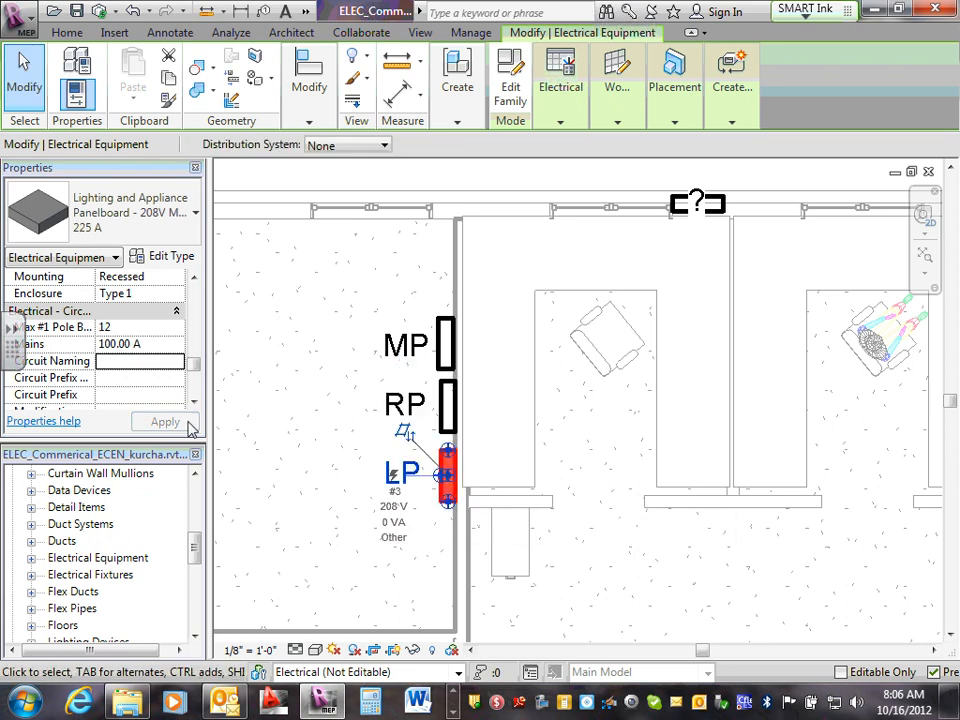
{"action": "left_click", "coordinate": [130, 343]}
{"action": "left_click_drag", "start_coordinate": [134, 342], "coordinate": [92, 345]}
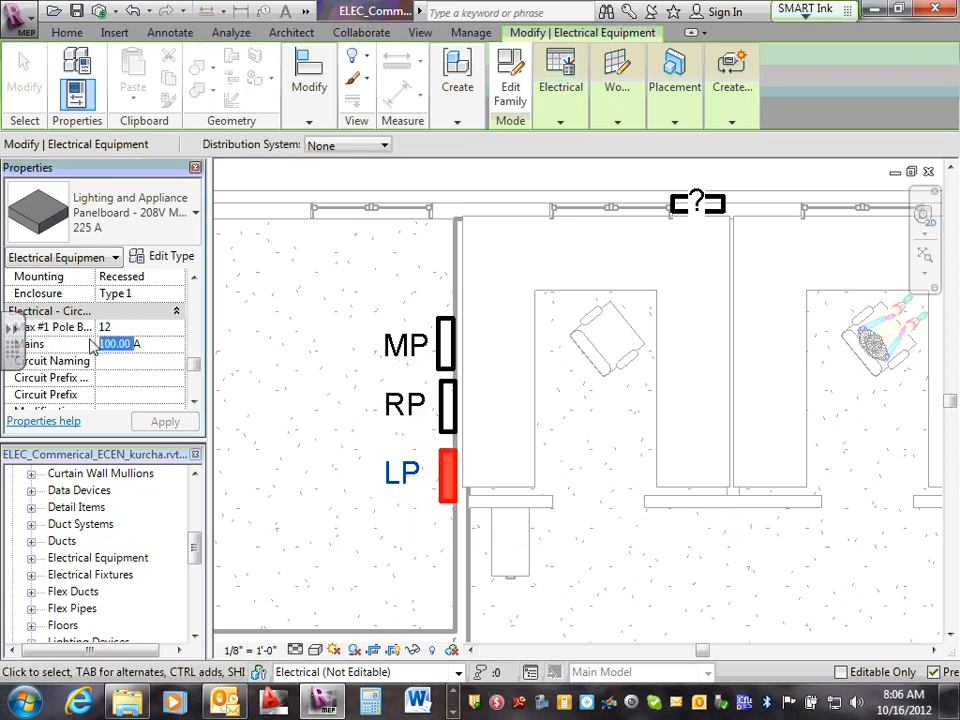
{"action": "type", "text": "225"}
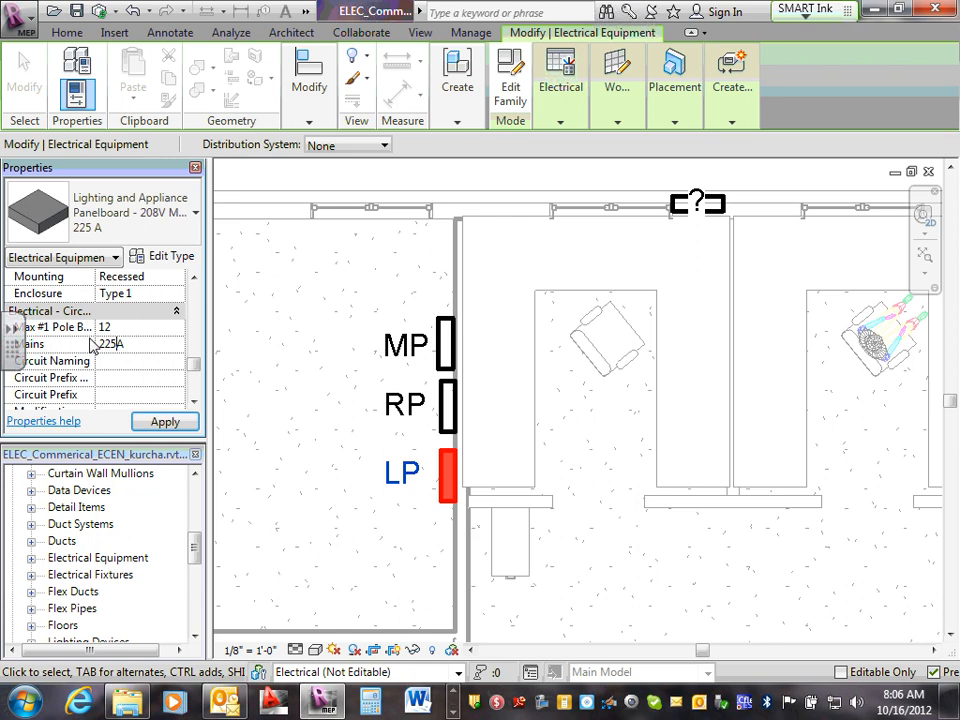
{"action": "double_click", "coordinate": [130, 327]}
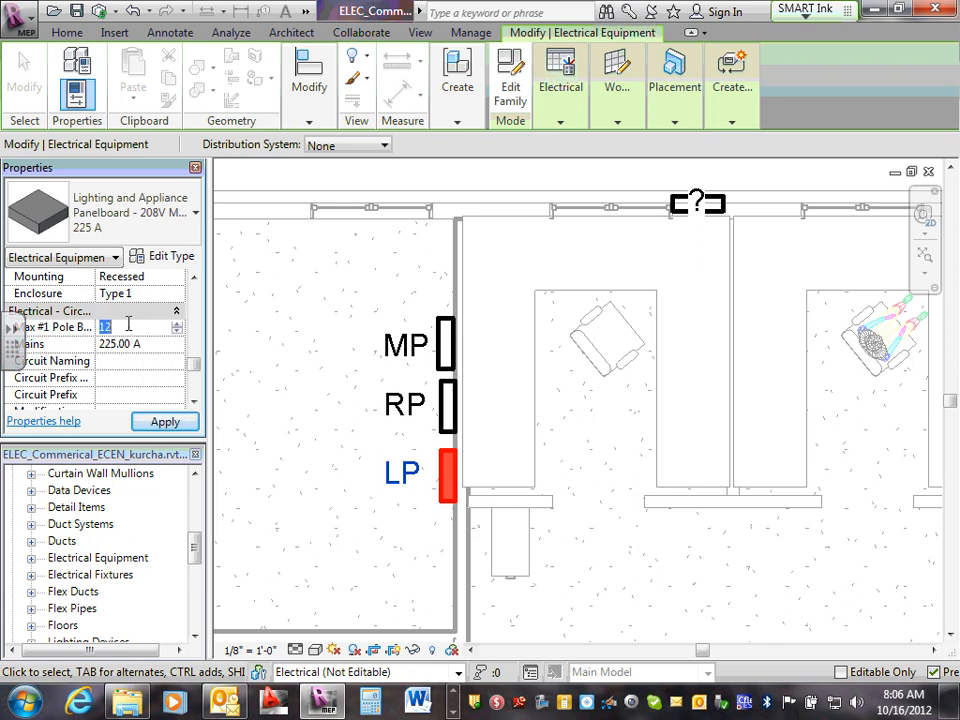
{"action": "type", "text": "42"}
{"action": "left_click", "coordinate": [160, 424]}
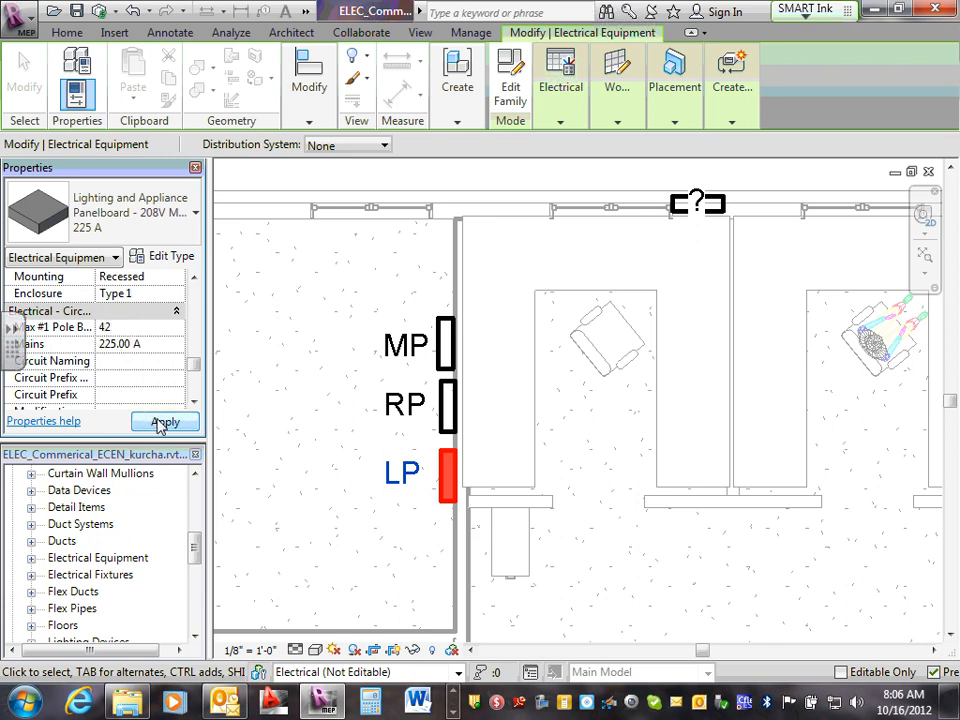
Nudge panelboard MP slightly toward the wall to line up with RP and LP, and clear the selection
{"action": "left_click", "coordinate": [300, 445]}
{"action": "scroll", "coordinate": [422, 364], "scroll_direction": "up", "scroll_amount": 3}
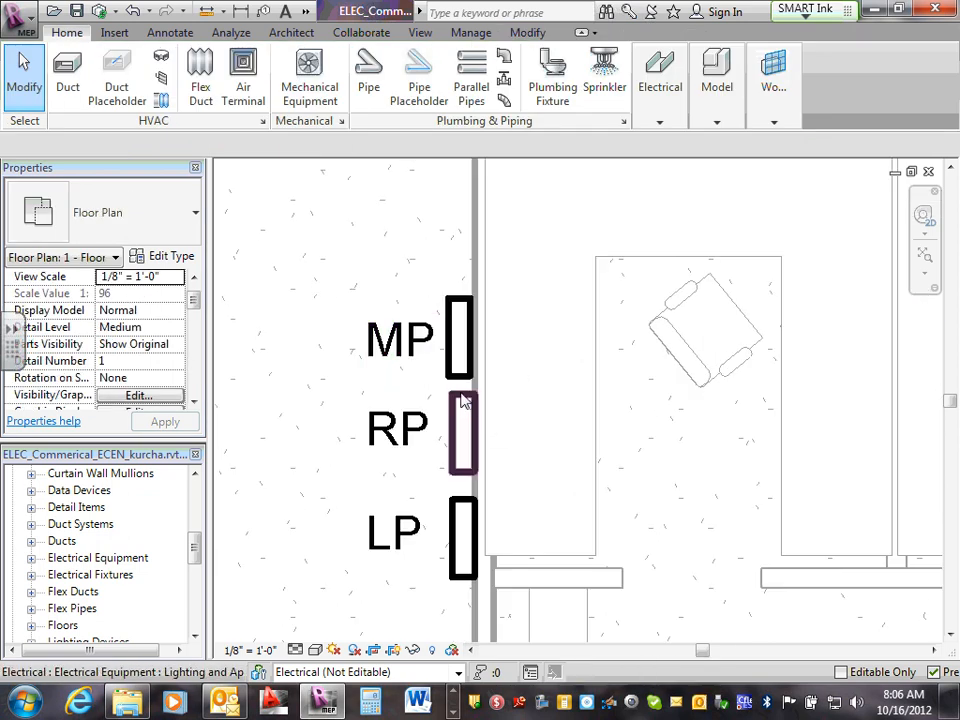
{"action": "left_click", "coordinate": [462, 485]}
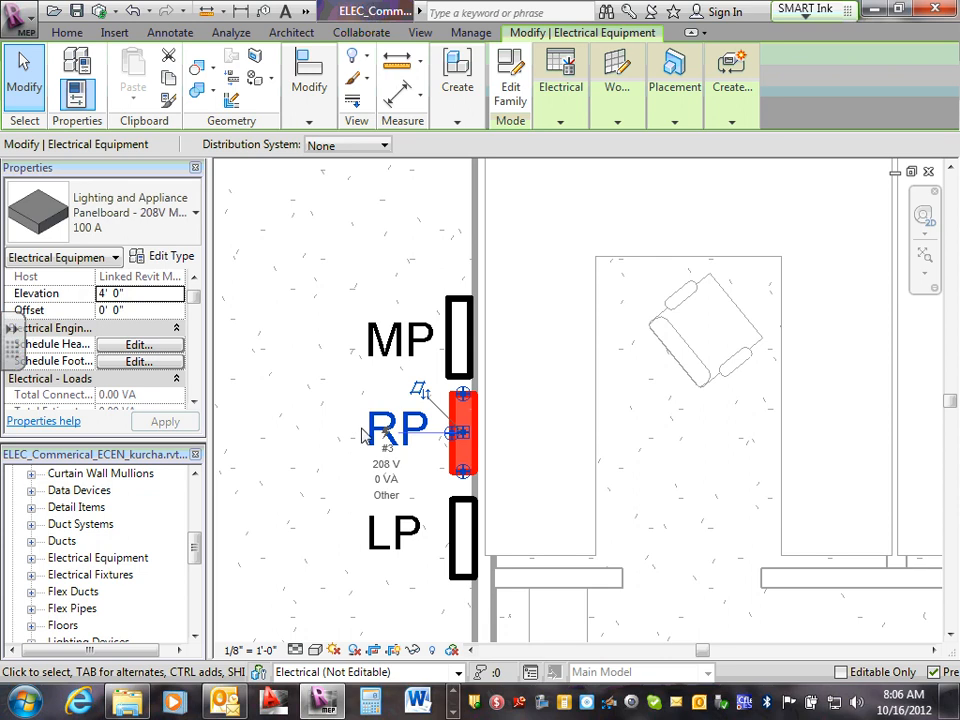
{"action": "left_click", "coordinate": [466, 340]}
{"action": "scroll", "coordinate": [466, 340], "scroll_direction": "up", "scroll_amount": 2}
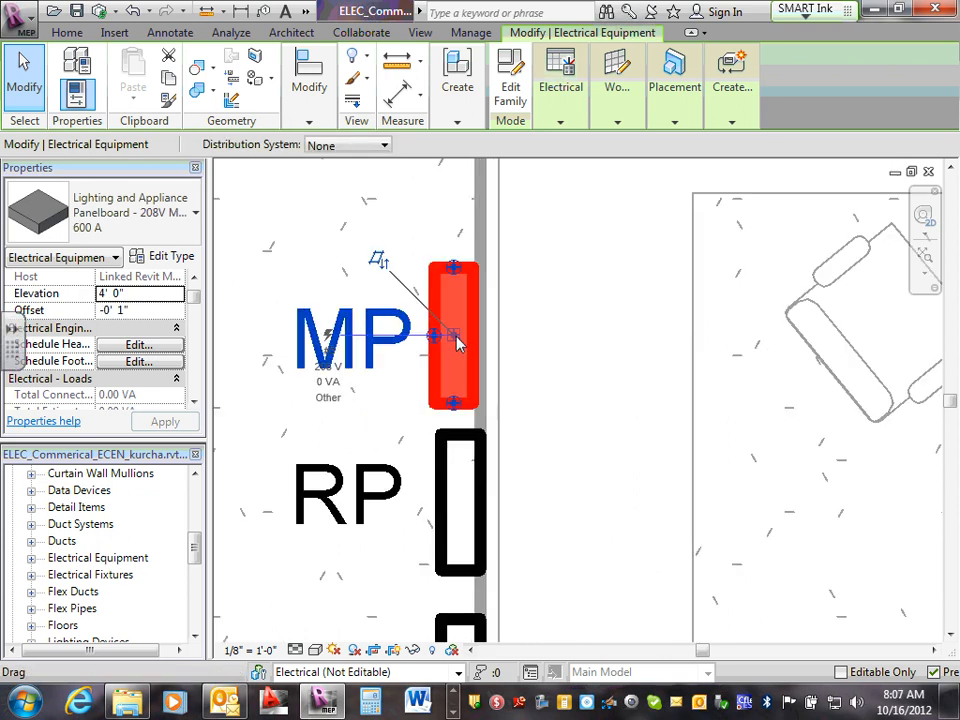
{"action": "left_click_drag", "start_coordinate": [457, 338], "coordinate": [462, 341]}
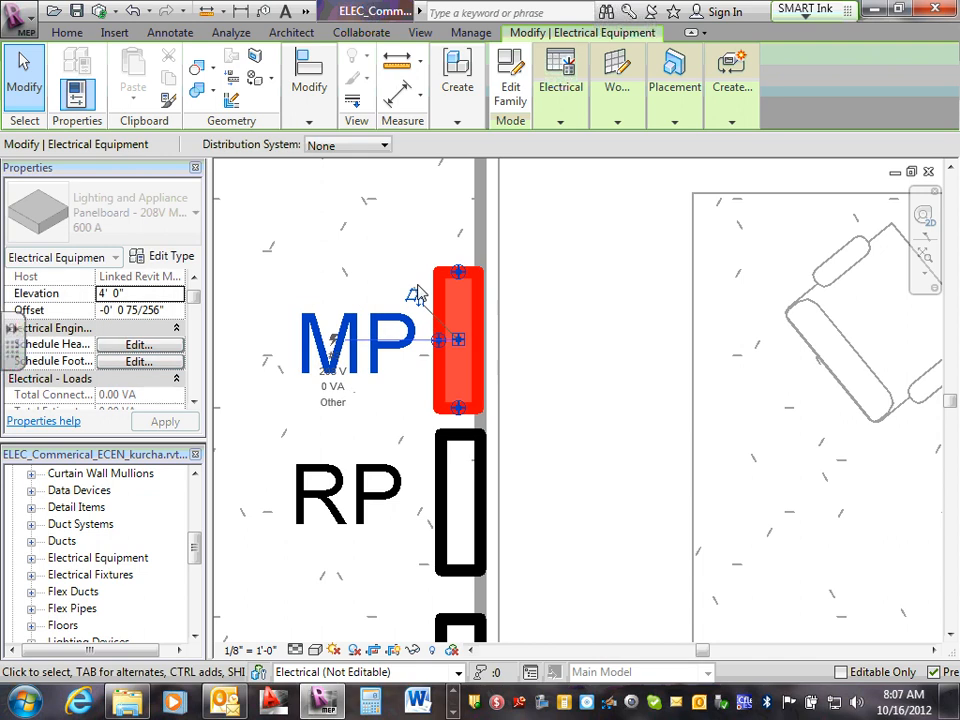
{"action": "left_click", "coordinate": [388, 242]}
{"action": "scroll", "coordinate": [381, 230], "scroll_direction": "down", "scroll_amount": 2}
{"action": "scroll", "coordinate": [371, 225], "scroll_direction": "down", "scroll_amount": 1}
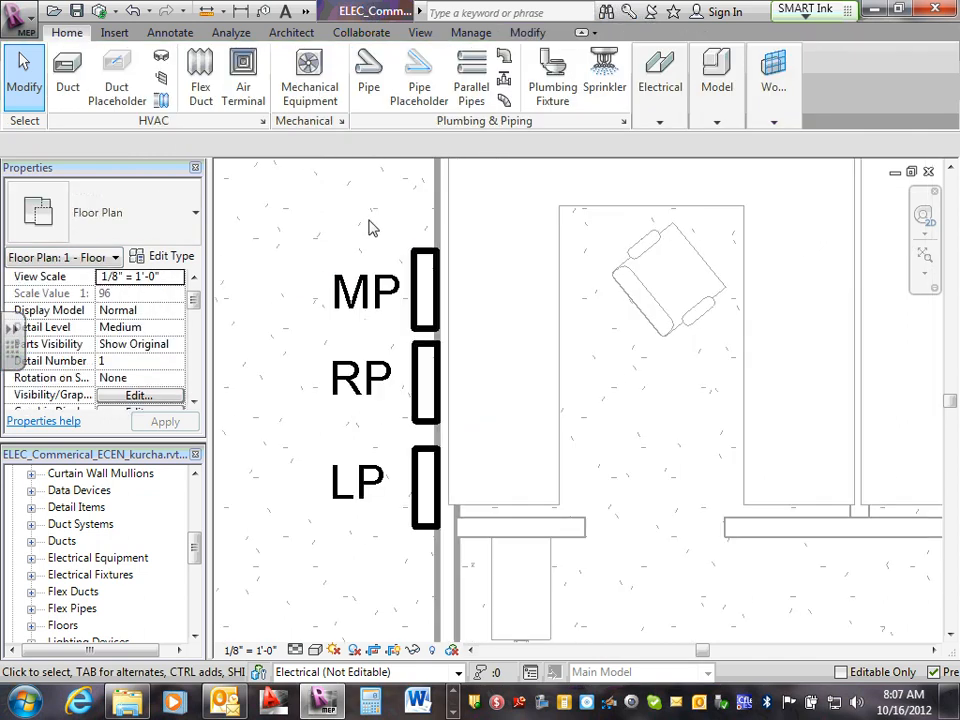
{"action": "middle_click_drag", "start_coordinate": [396, 246], "coordinate": [417, 251]}
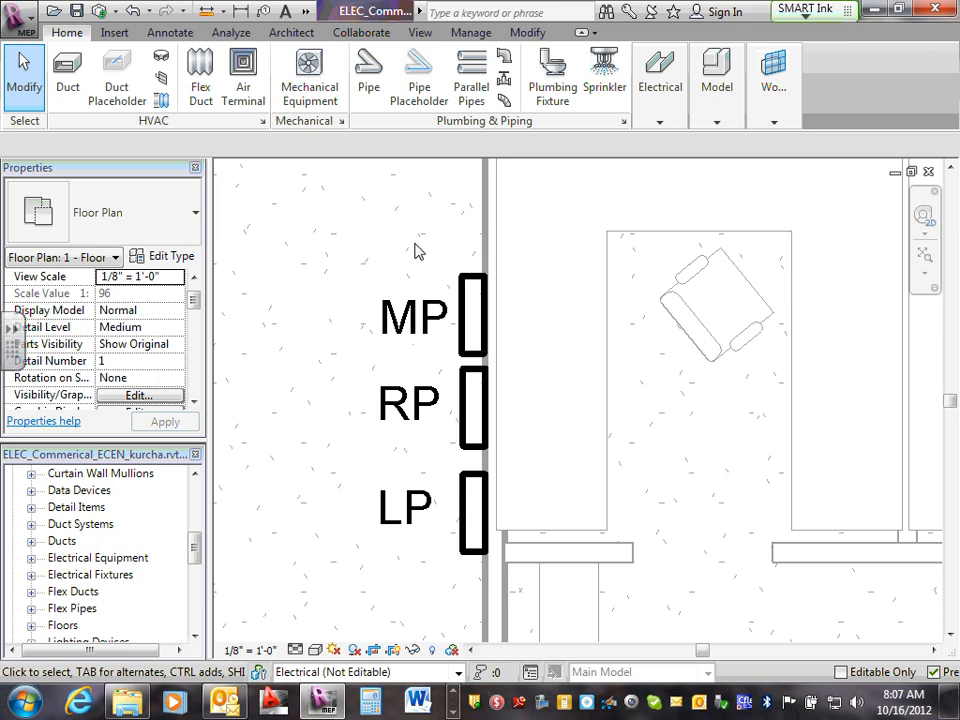
{"action": "left_click", "coordinate": [453, 711]}
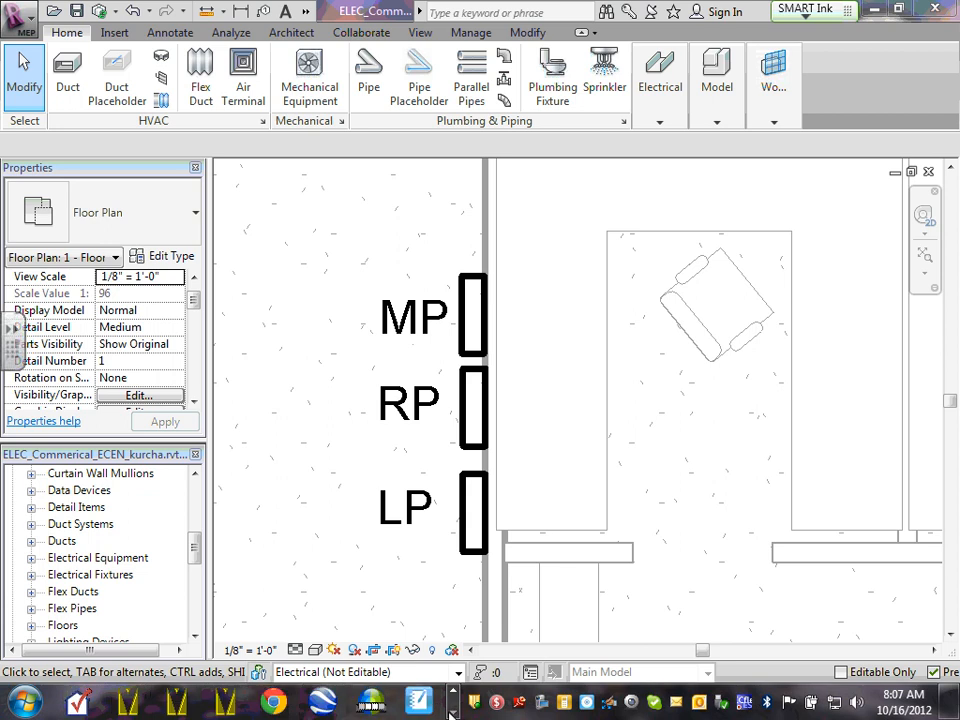
{"action": "left_click", "coordinate": [76, 700]}
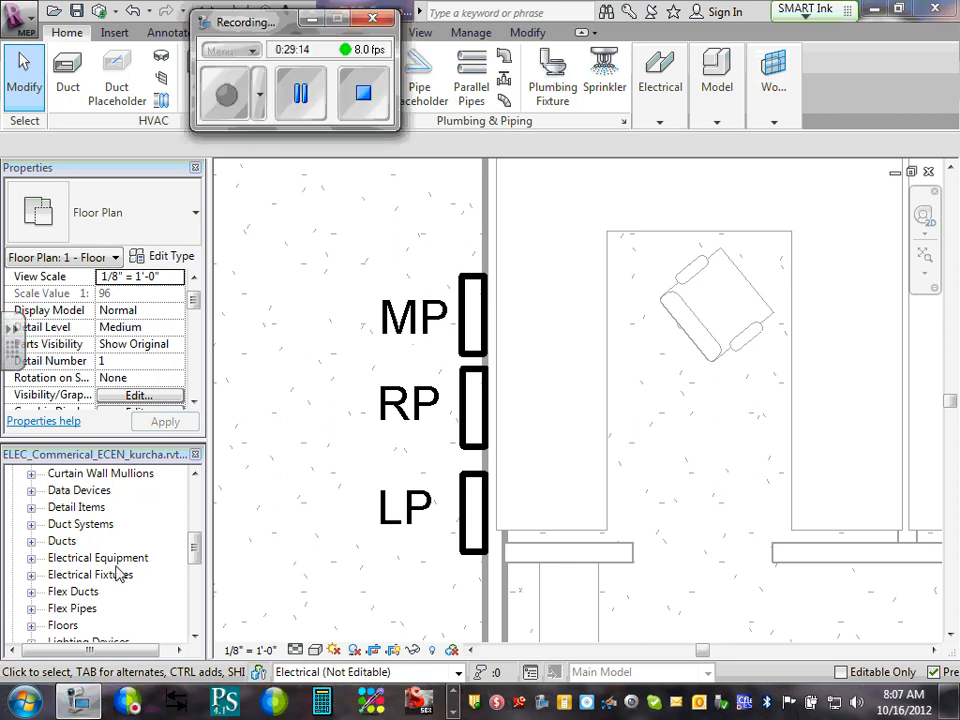
{"action": "left_click", "coordinate": [300, 92]}
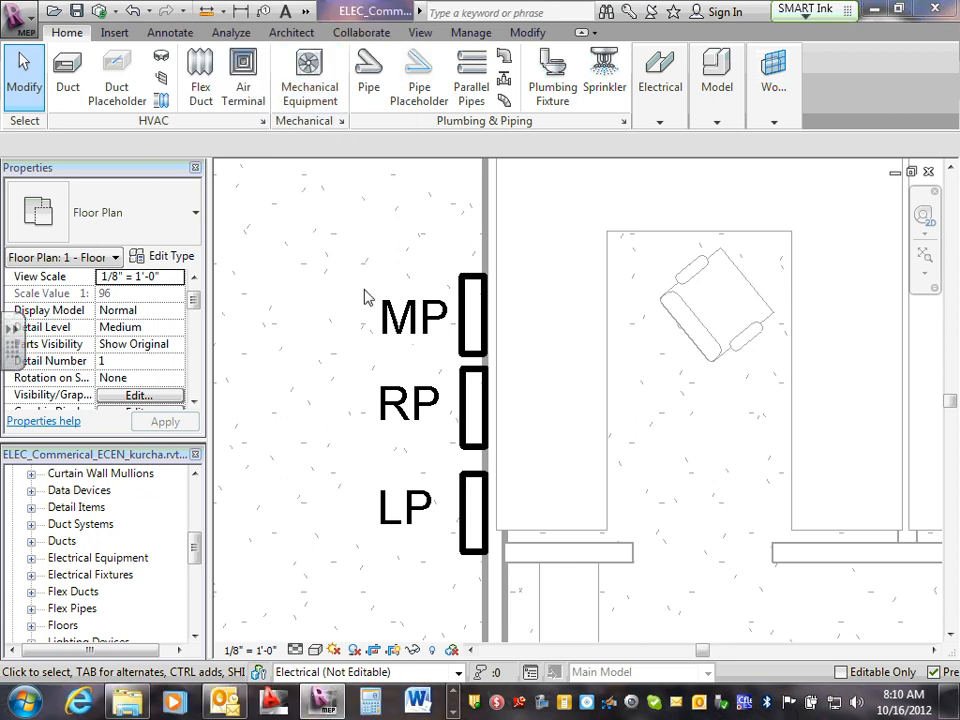
Start placing electrical equipment and examine the loaded transformer, Ethernet switch and panelboard types, leaving the current type selected
{"action": "left_click", "coordinate": [660, 122]}
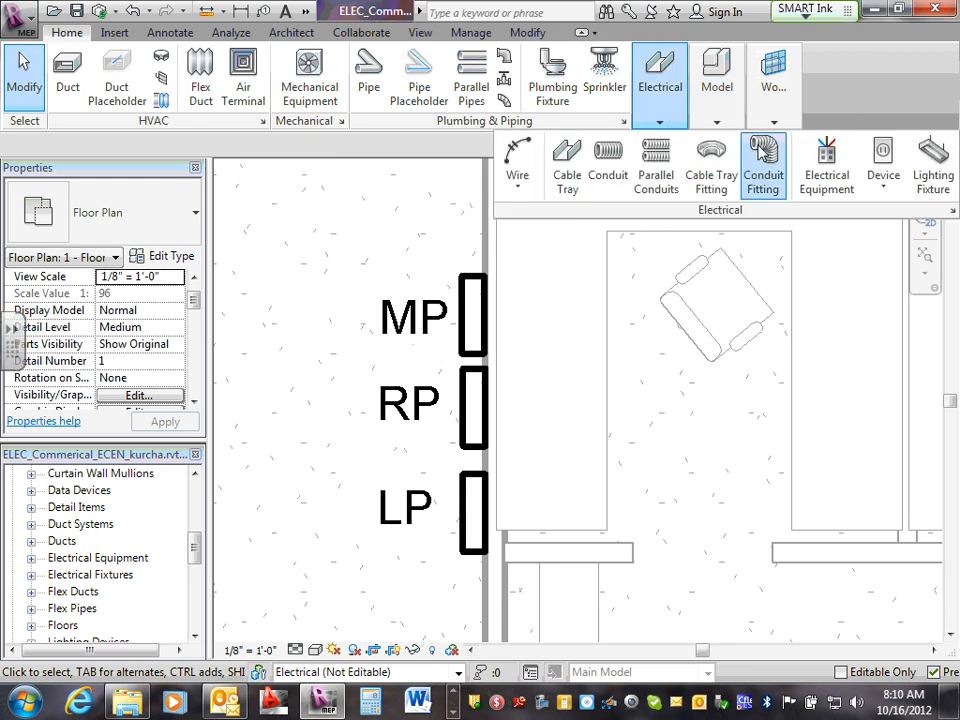
{"action": "left_click", "coordinate": [829, 170]}
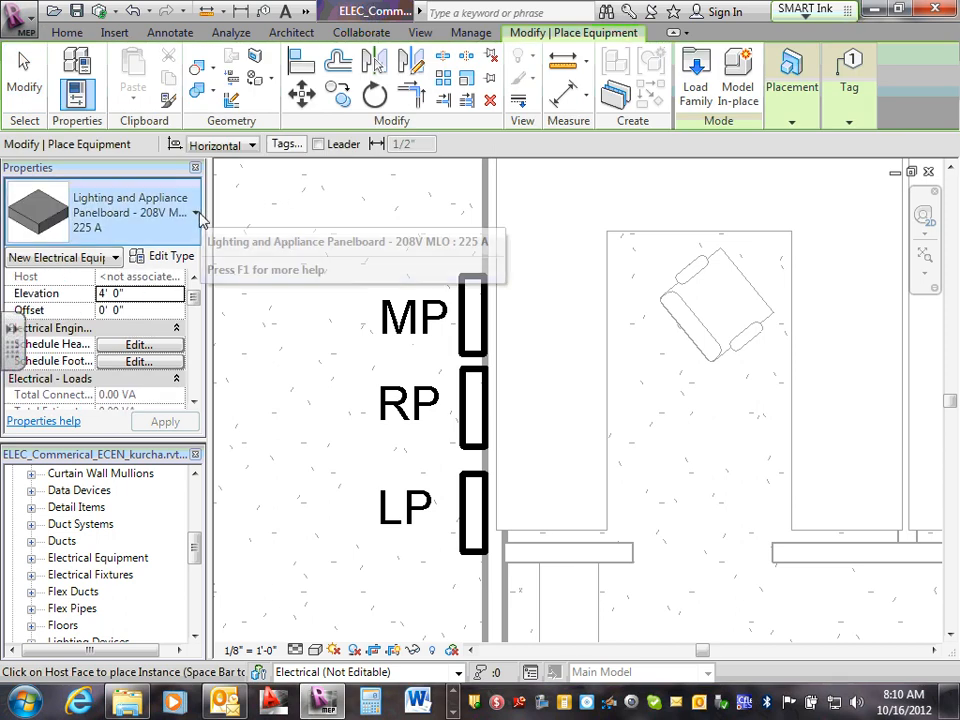
{"action": "left_click", "coordinate": [197, 219]}
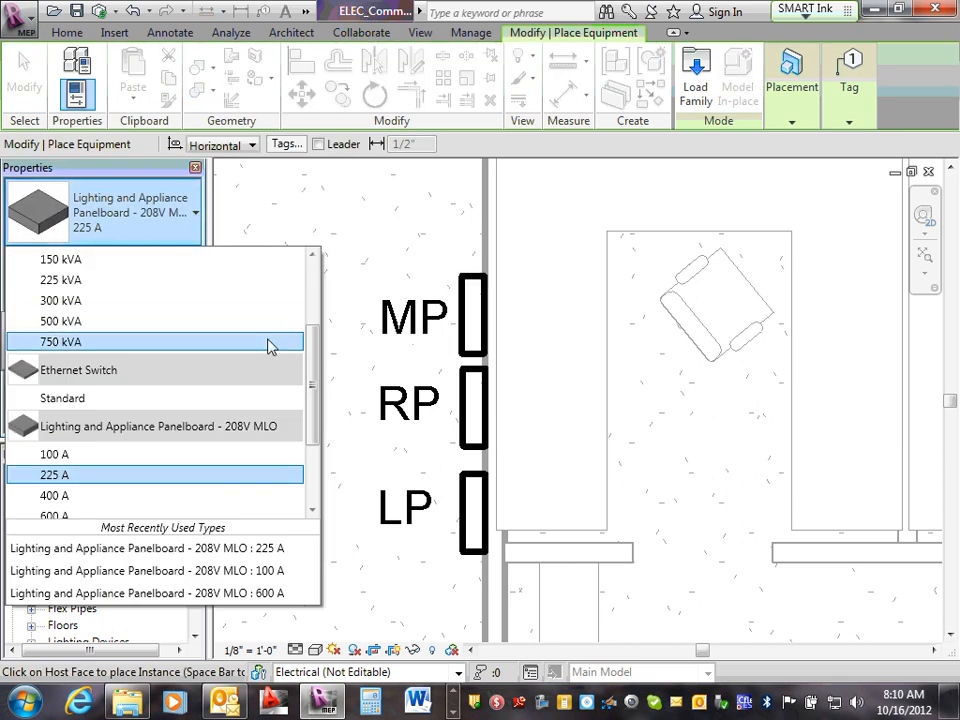
{"action": "left_click_drag", "start_coordinate": [317, 343], "coordinate": [319, 281]}
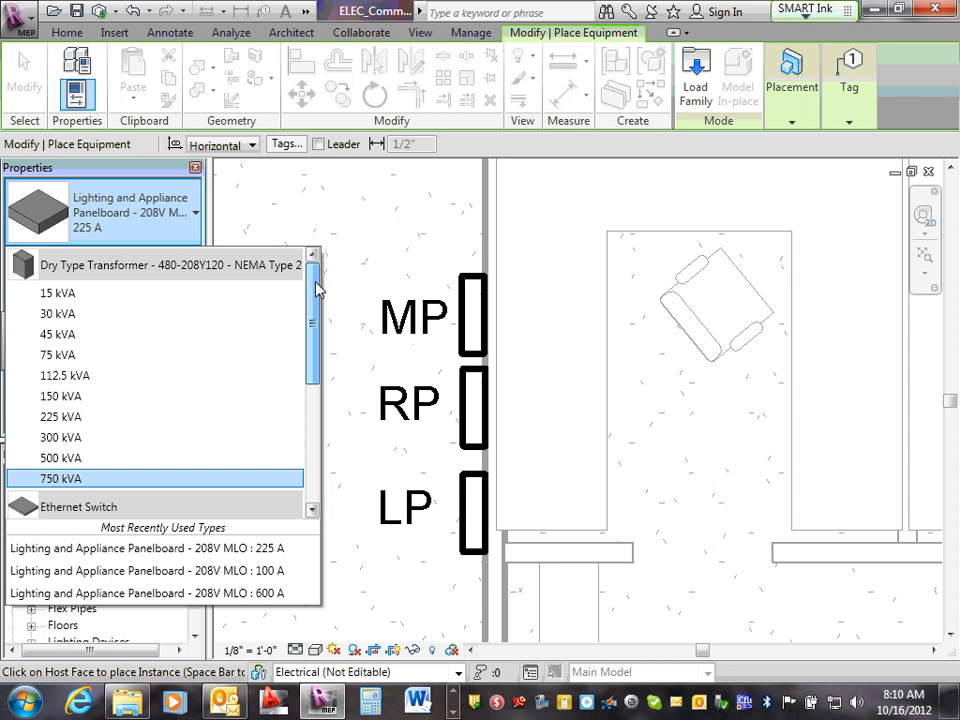
{"action": "left_click_drag", "start_coordinate": [318, 285], "coordinate": [314, 441]}
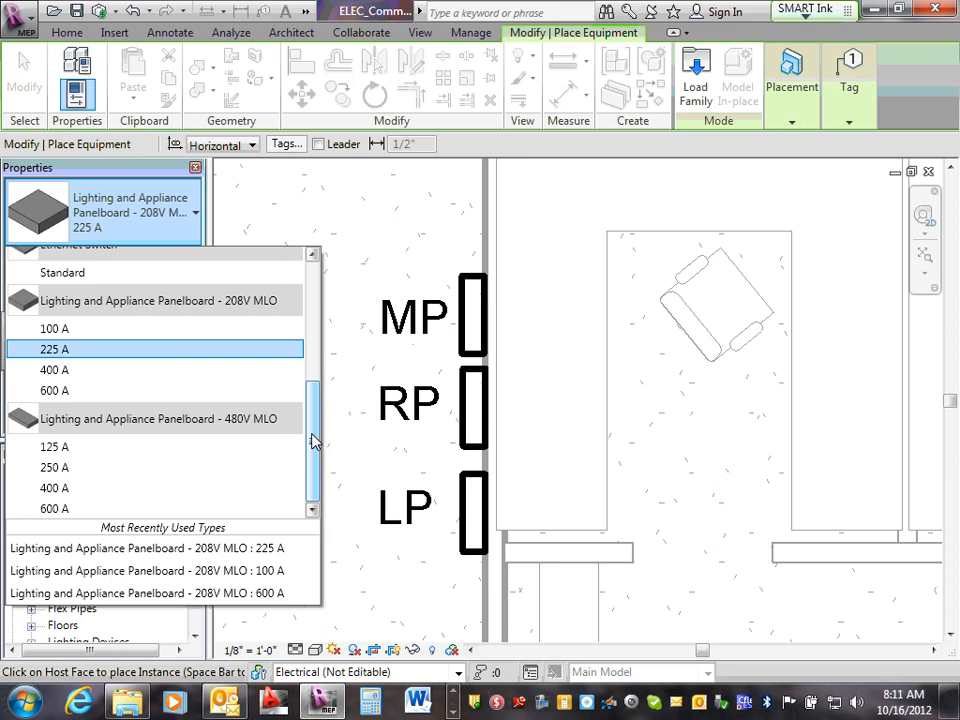
{"action": "key", "text": "Escape"}
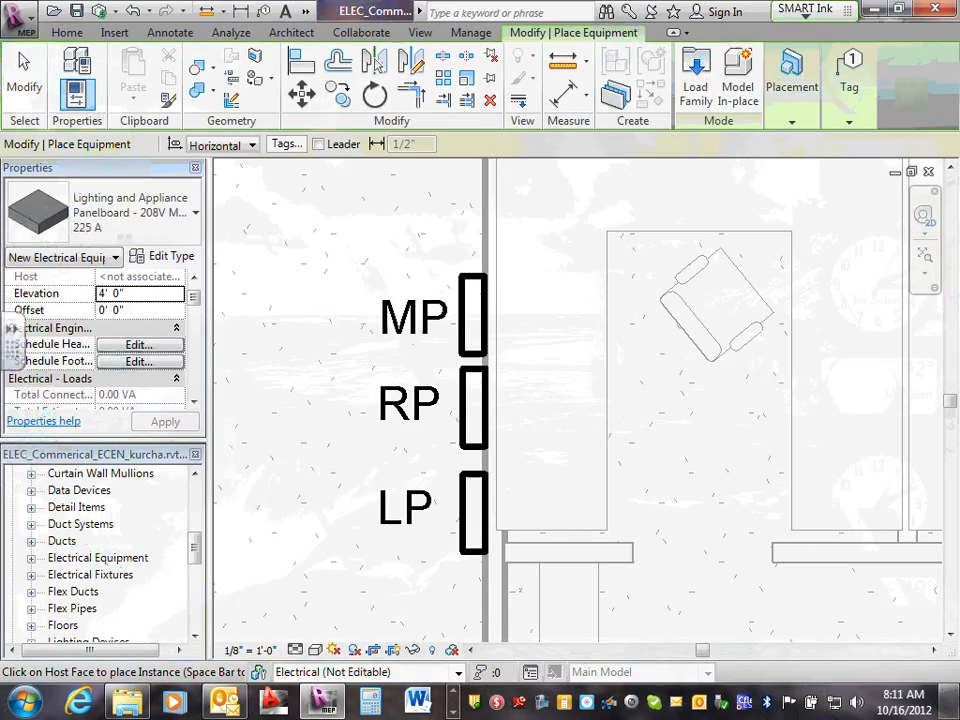
{"action": "left_click", "coordinate": [950, 665]}
{"action": "left_click", "coordinate": [950, 665]}
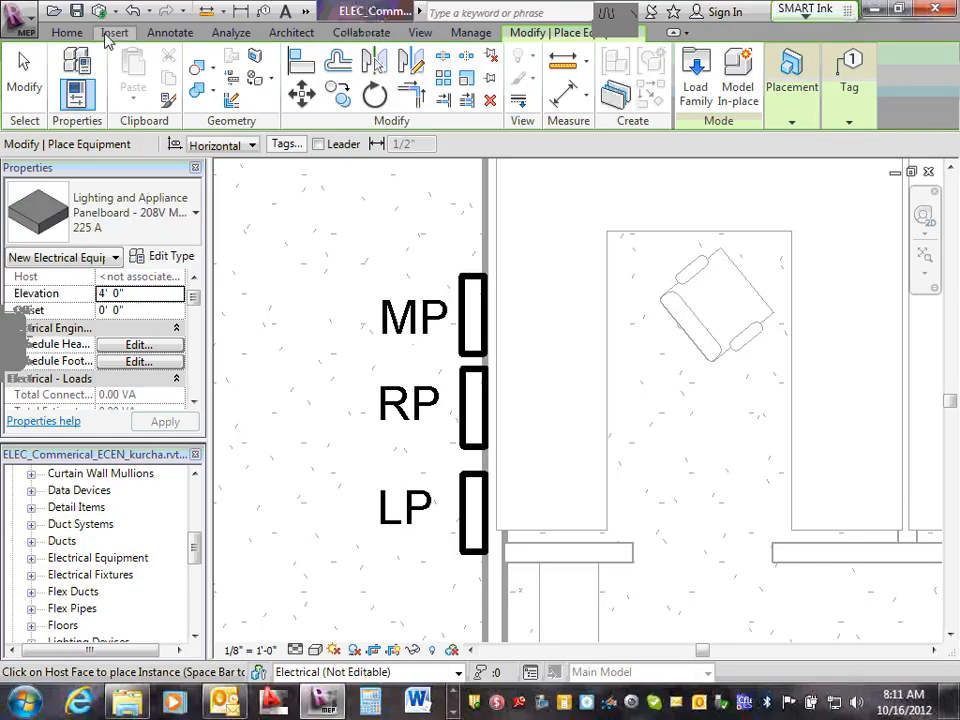
Begin loading a family from the US Imperial library, enlarging and repositioning the file dialog to show all folders
{"action": "left_click", "coordinate": [113, 33]}
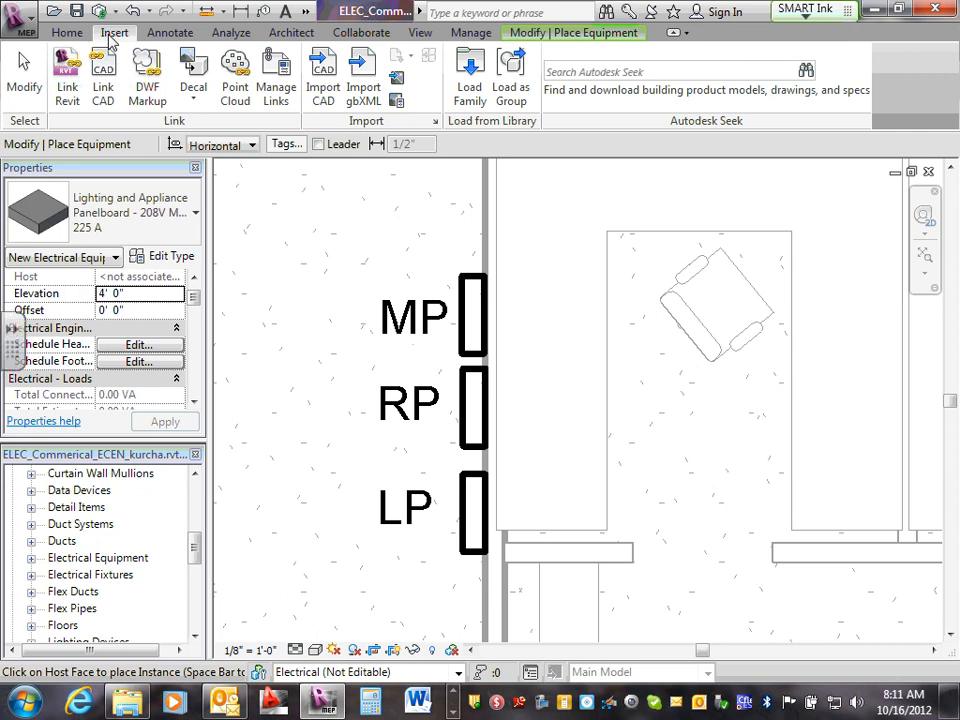
{"action": "left_click", "coordinate": [470, 96]}
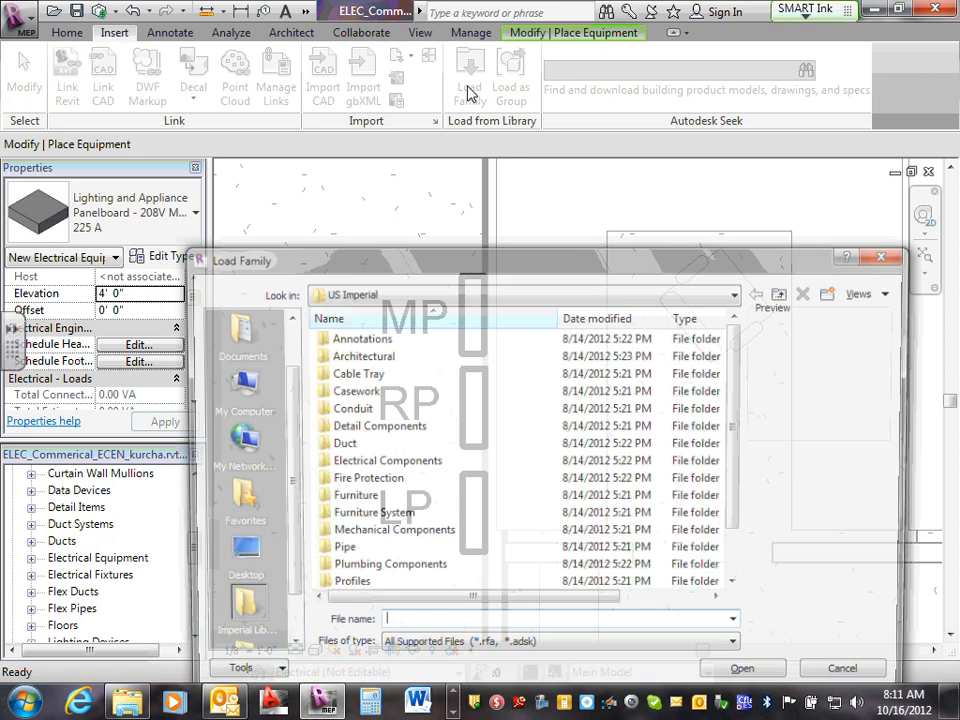
{"action": "left_click_drag", "start_coordinate": [731, 266], "coordinate": [675, 92]}
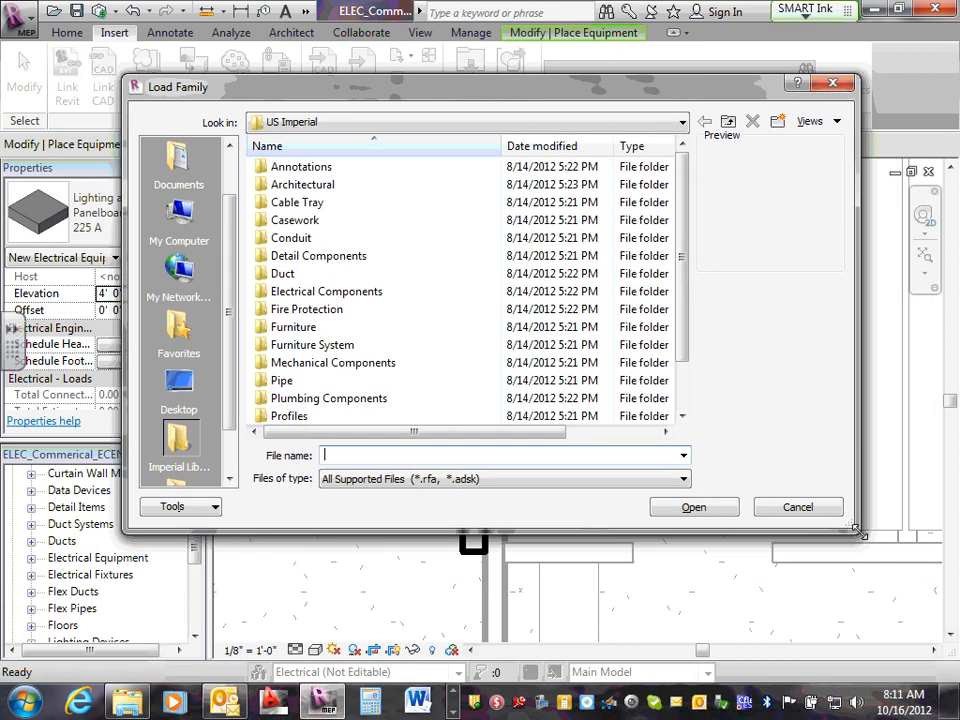
{"action": "left_click_drag", "start_coordinate": [858, 530], "coordinate": [912, 656]}
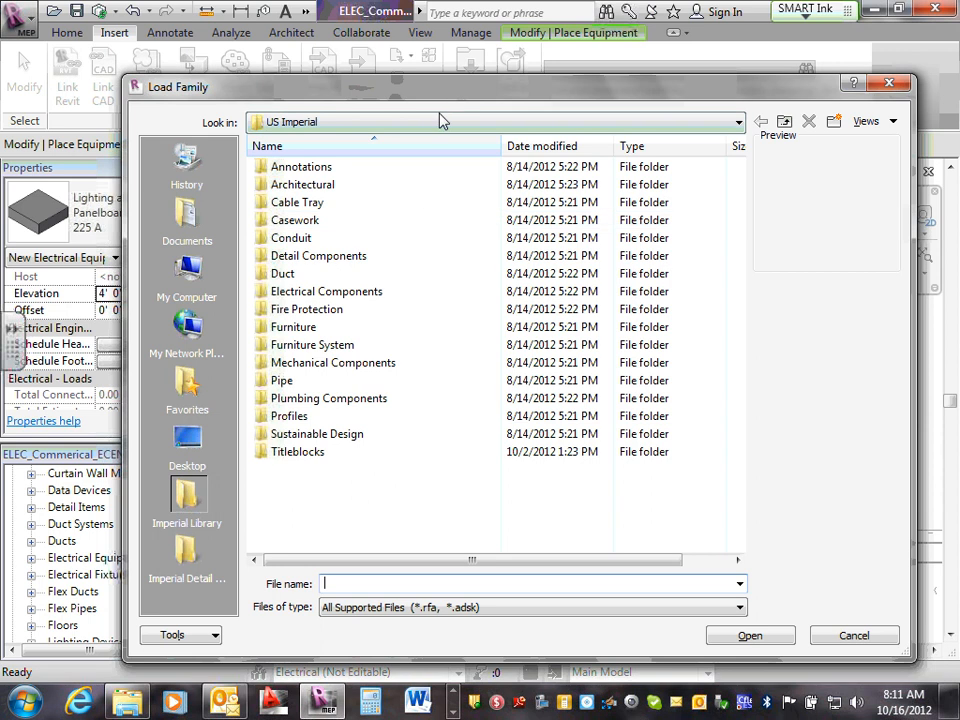
{"action": "left_click_drag", "start_coordinate": [455, 93], "coordinate": [390, 64]}
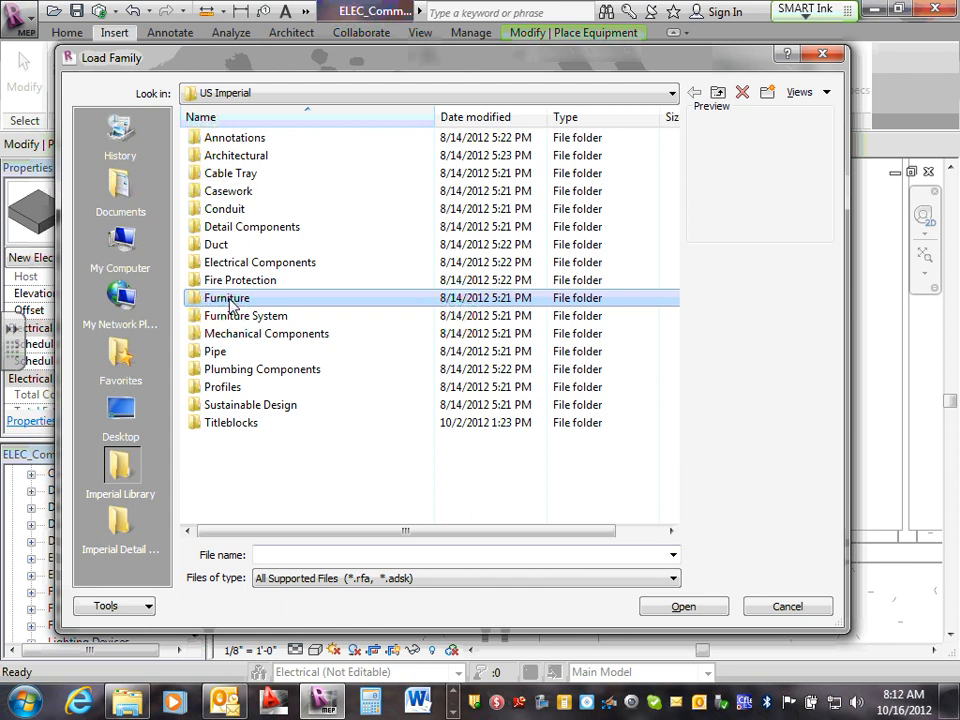
Browse the family library to the Distribution folder under Electrical Components, Electric Power
{"action": "left_click", "coordinate": [287, 265]}
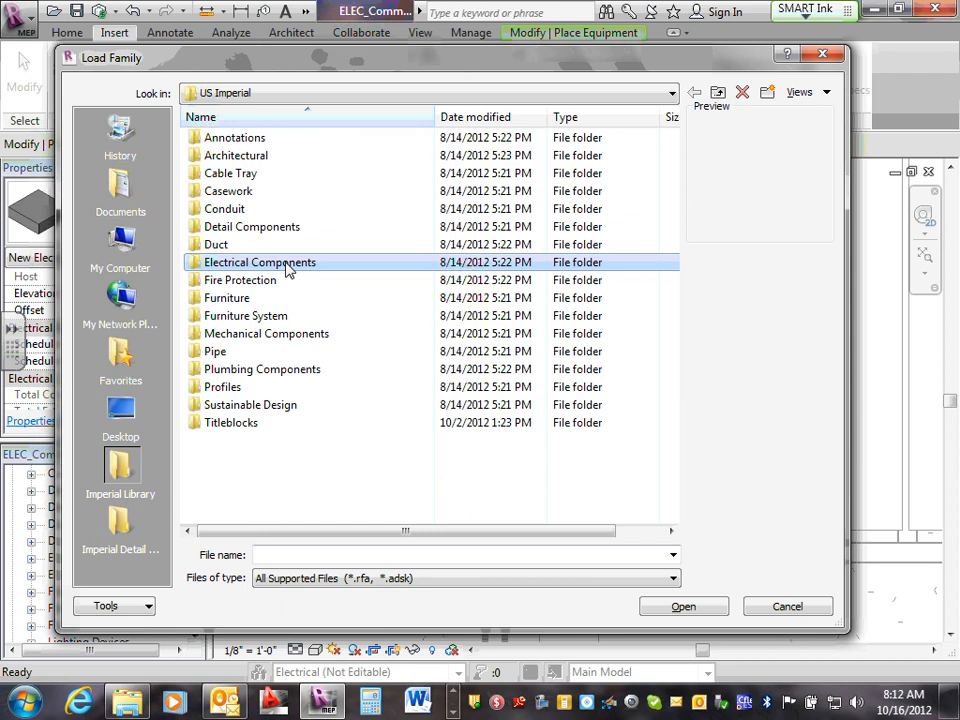
{"action": "left_click", "coordinate": [242, 178]}
{"action": "left_click", "coordinate": [238, 157]}
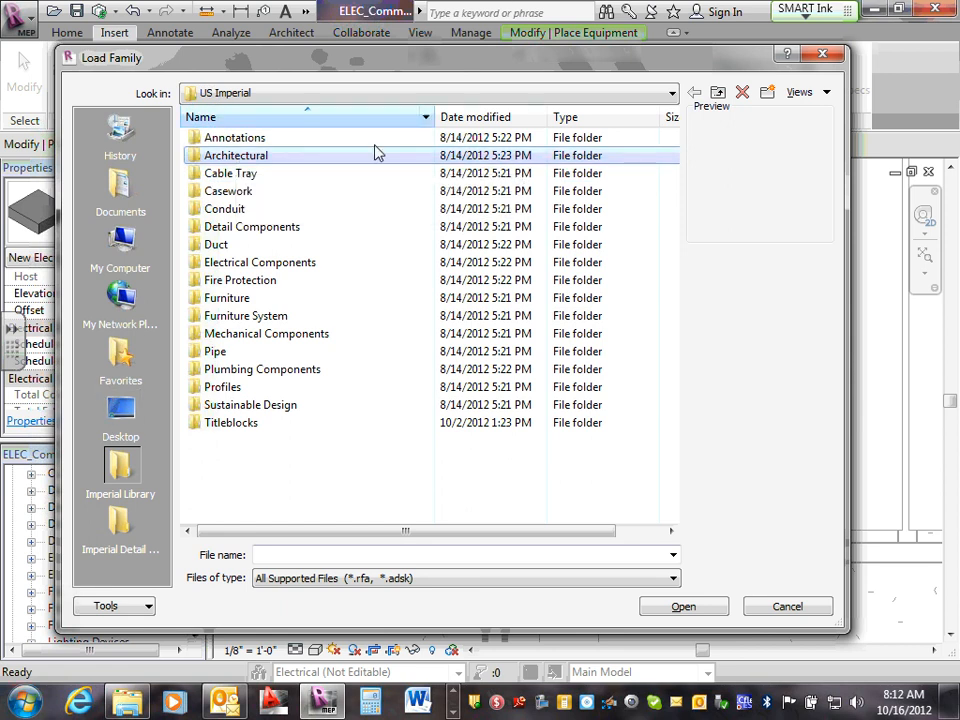
{"action": "left_click", "coordinate": [229, 209]}
{"action": "left_click", "coordinate": [255, 263]}
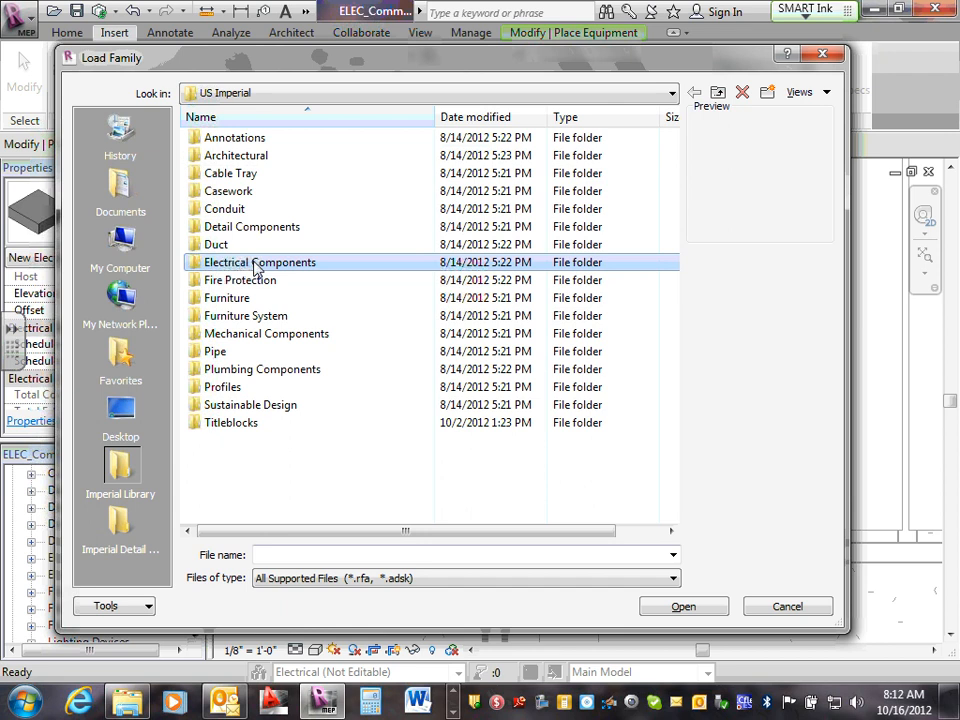
{"action": "double_click", "coordinate": [257, 266]}
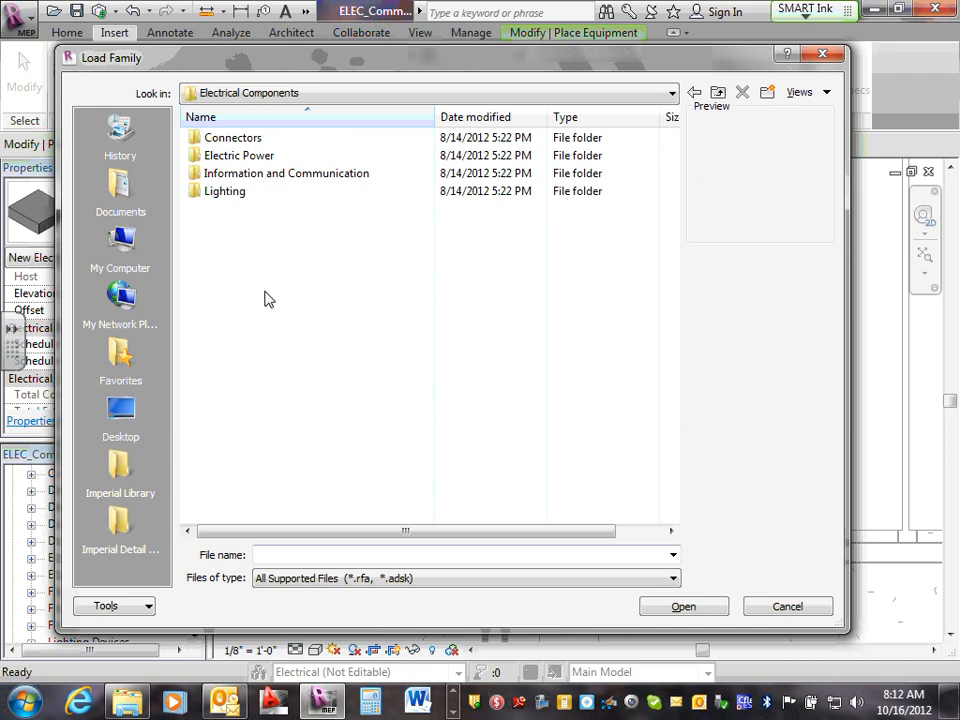
{"action": "double_click", "coordinate": [253, 157]}
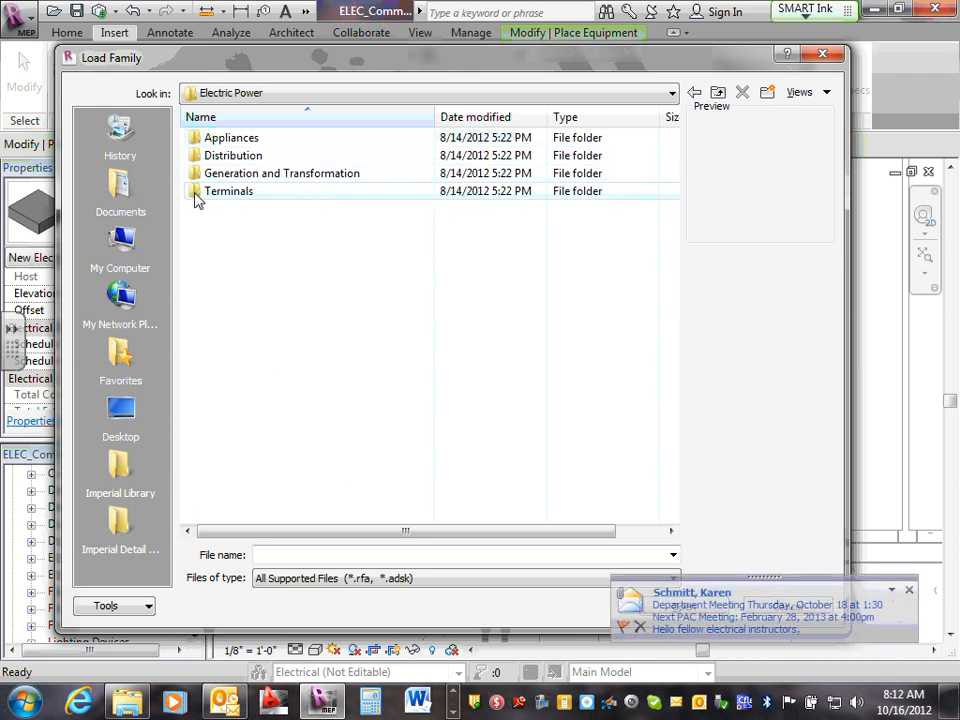
{"action": "double_click", "coordinate": [235, 157]}
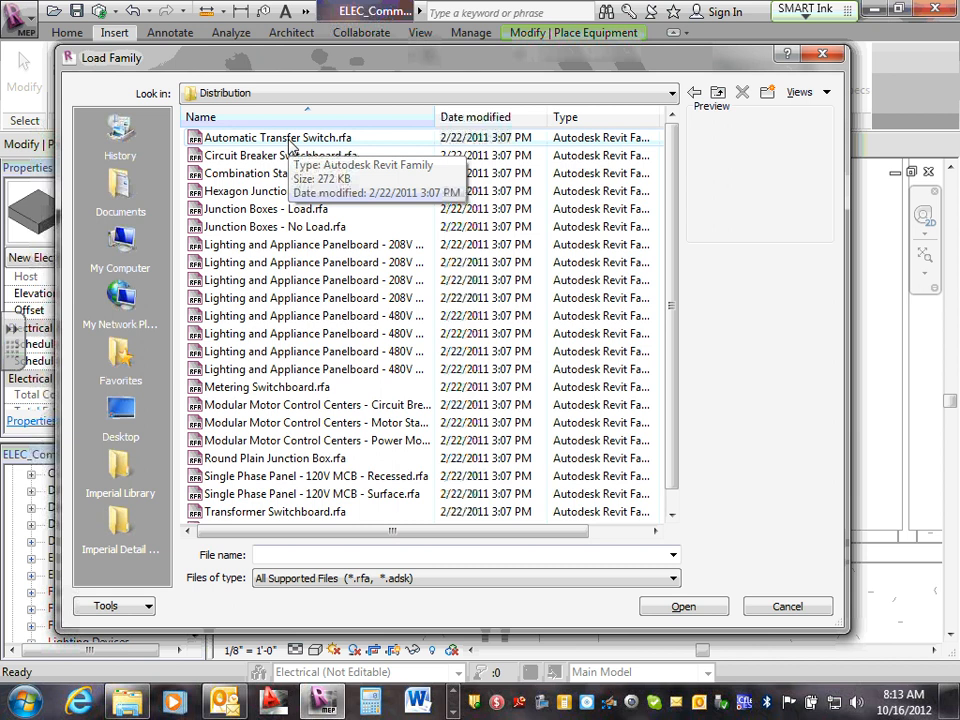
Examine the families in the Generation and Transformation and Terminals folders, and return to the Electric Power folder
{"action": "left_click", "coordinate": [719, 93]}
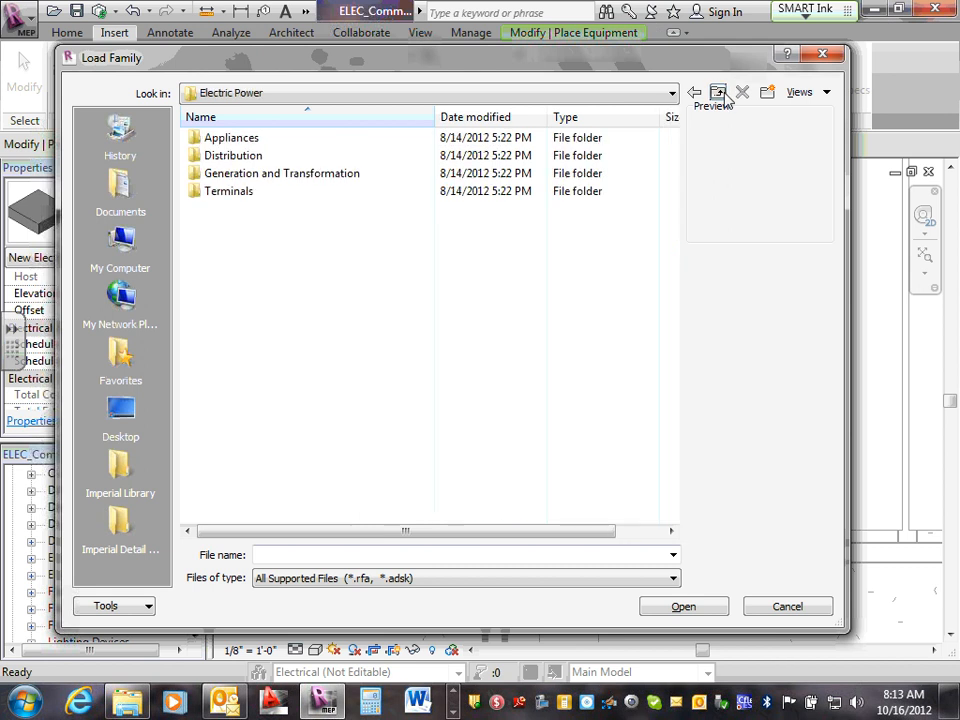
{"action": "double_click", "coordinate": [262, 176]}
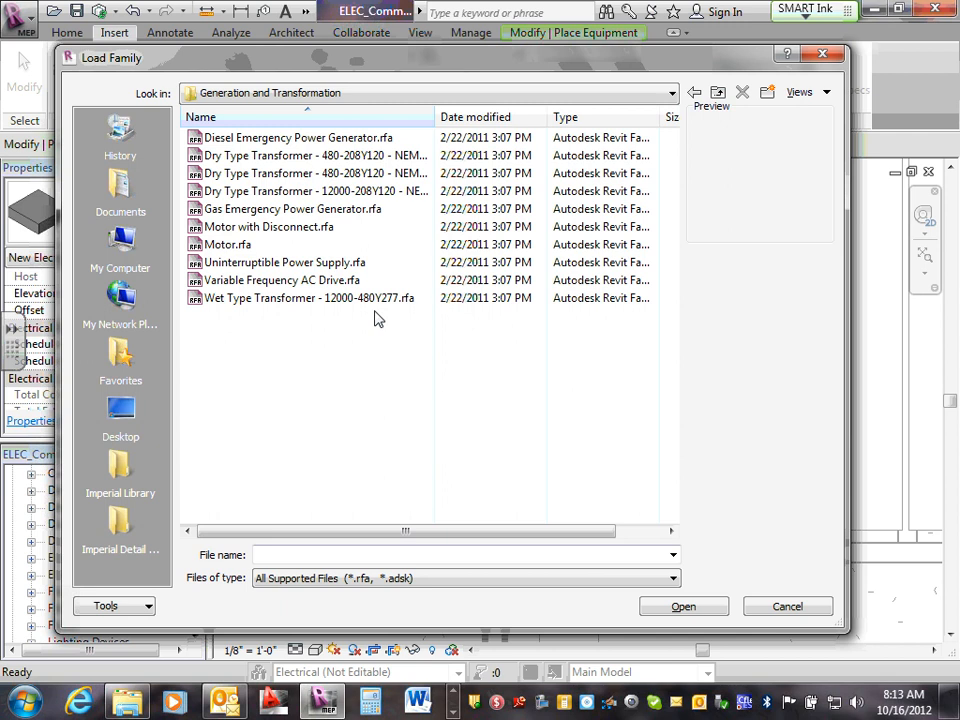
{"action": "left_click", "coordinate": [719, 95]}
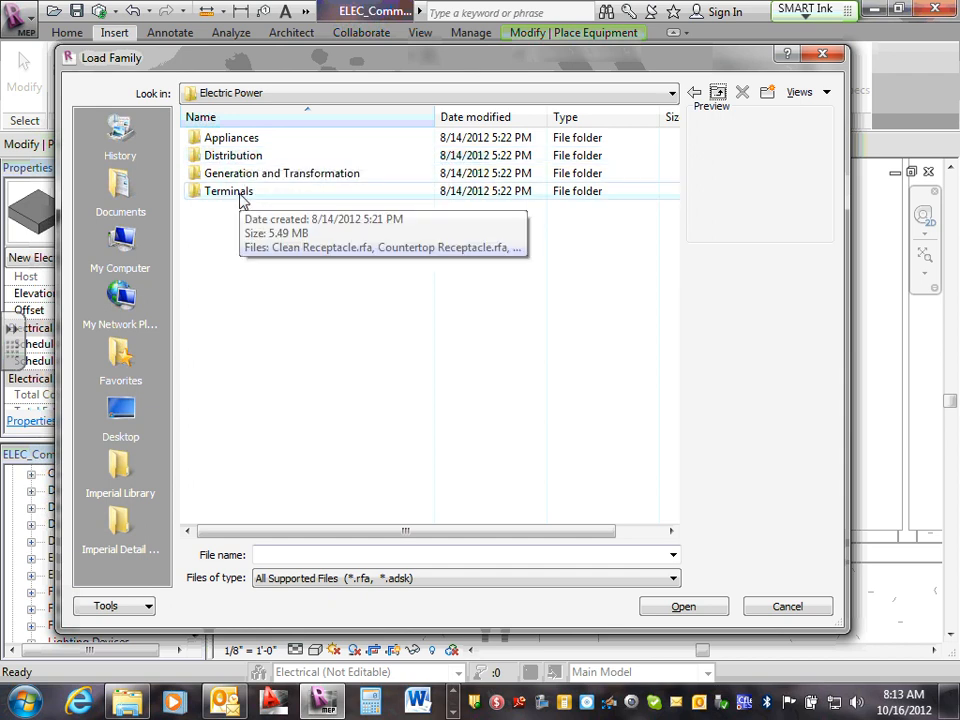
{"action": "double_click", "coordinate": [240, 193]}
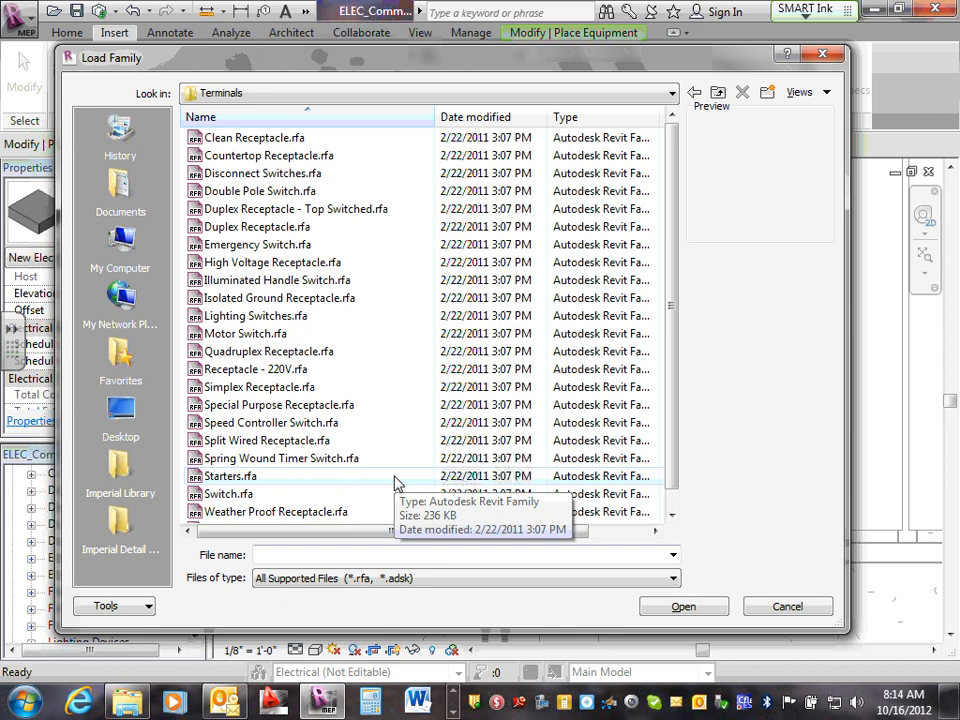
{"action": "left_click", "coordinate": [717, 93]}
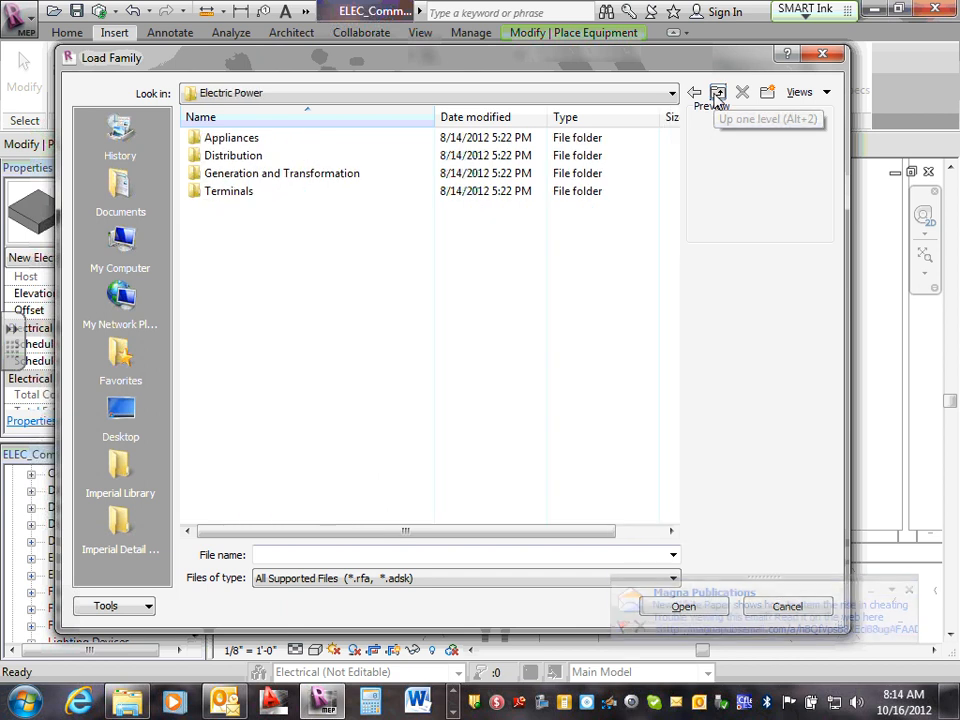
Reopen the Distribution folder, preview Automatic Transfer Switch.rfa and look through the remaining distribution families
{"action": "double_click", "coordinate": [255, 156]}
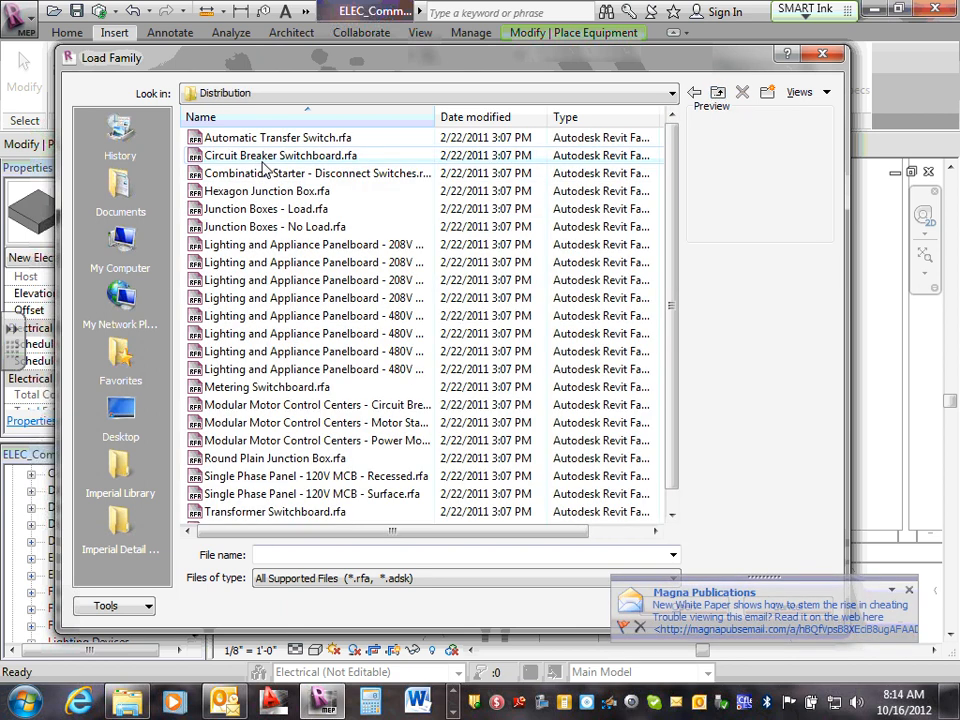
{"action": "left_click", "coordinate": [305, 137]}
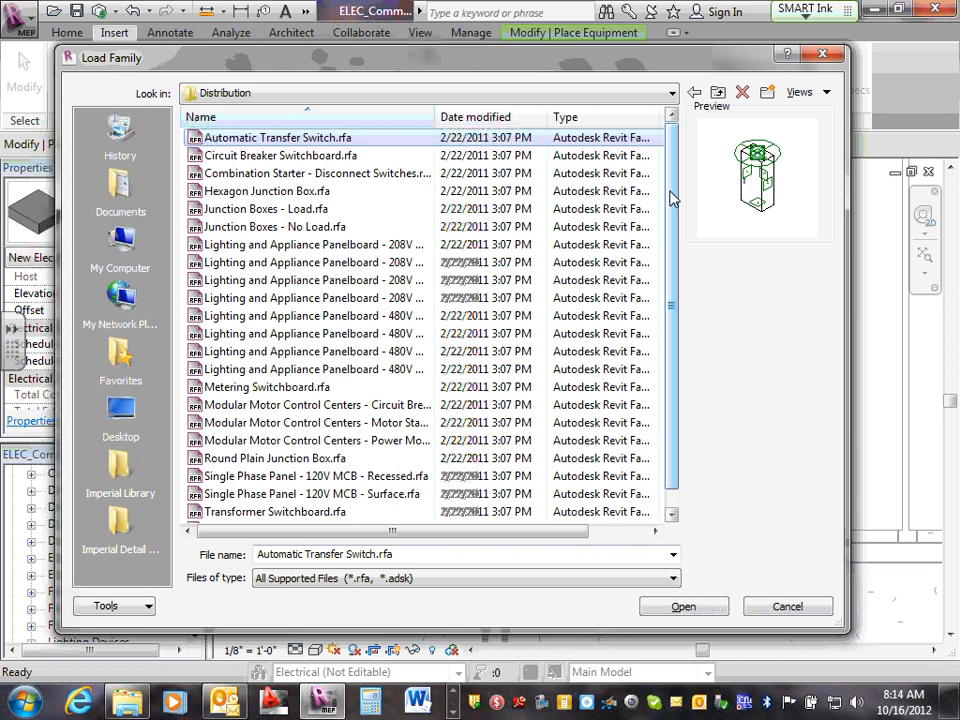
{"action": "left_click_drag", "start_coordinate": [671, 197], "coordinate": [667, 241]}
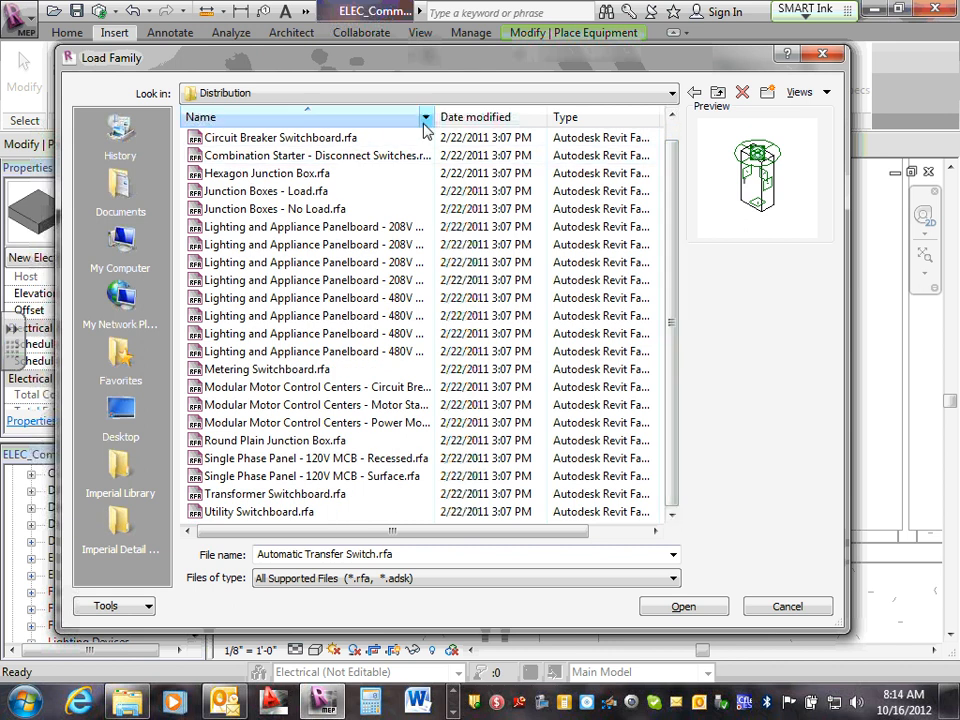
Widen the file list's name column, load the Automatic Transfer Switch.rfa family from the Distribution folder and leave placement mode
{"action": "left_click_drag", "start_coordinate": [437, 117], "coordinate": [546, 124]}
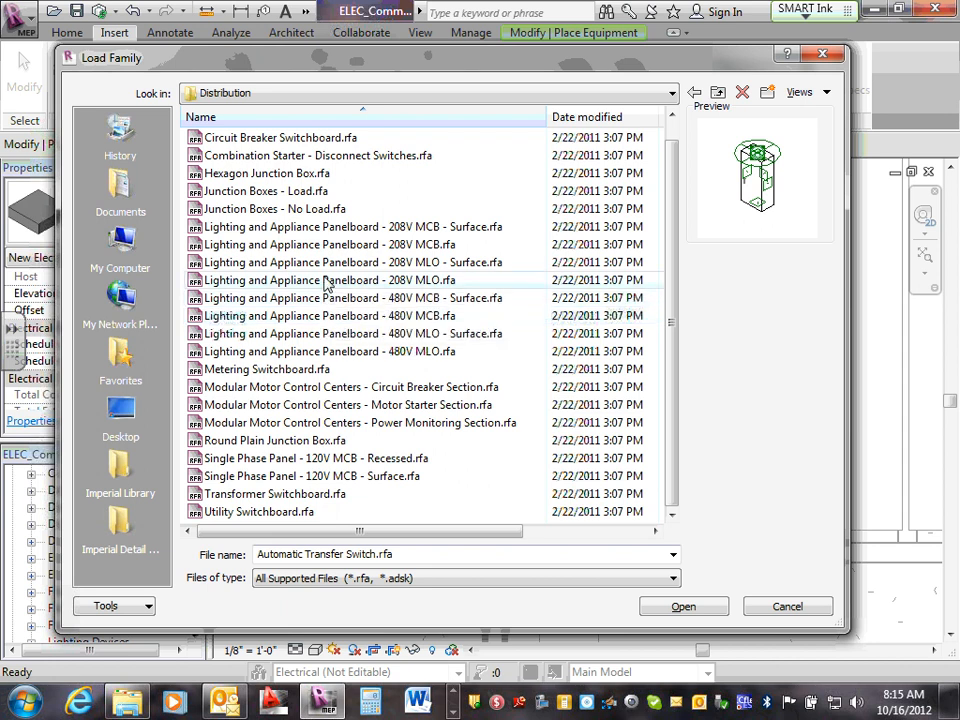
{"action": "scroll", "coordinate": [321, 281], "scroll_direction": "up", "scroll_amount": 1}
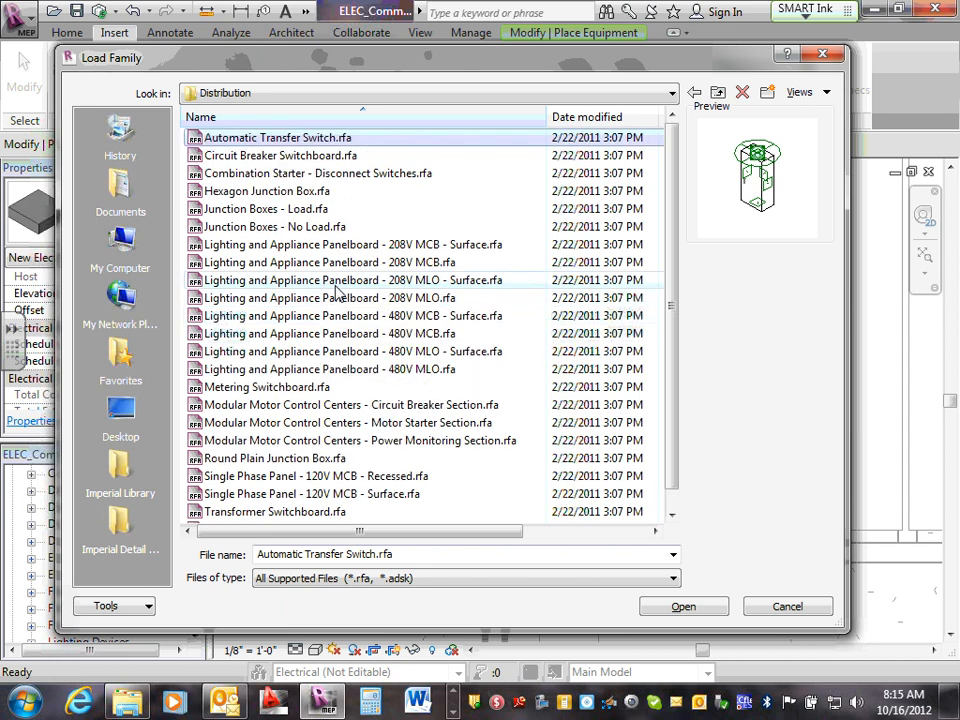
{"action": "double_click", "coordinate": [357, 141]}
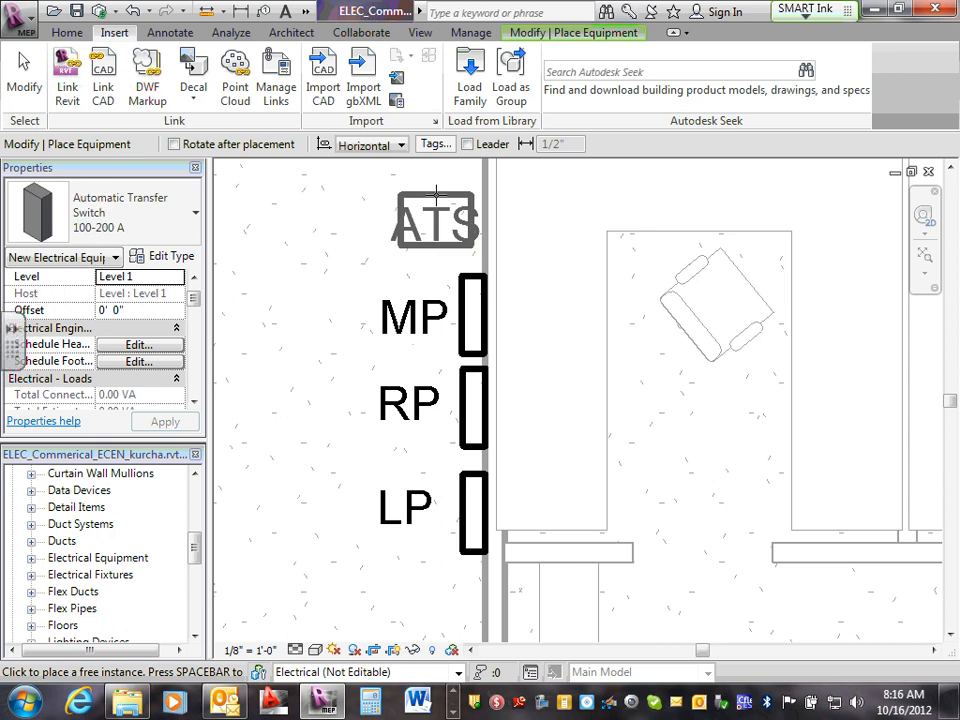
{"action": "key", "text": "Escape"}
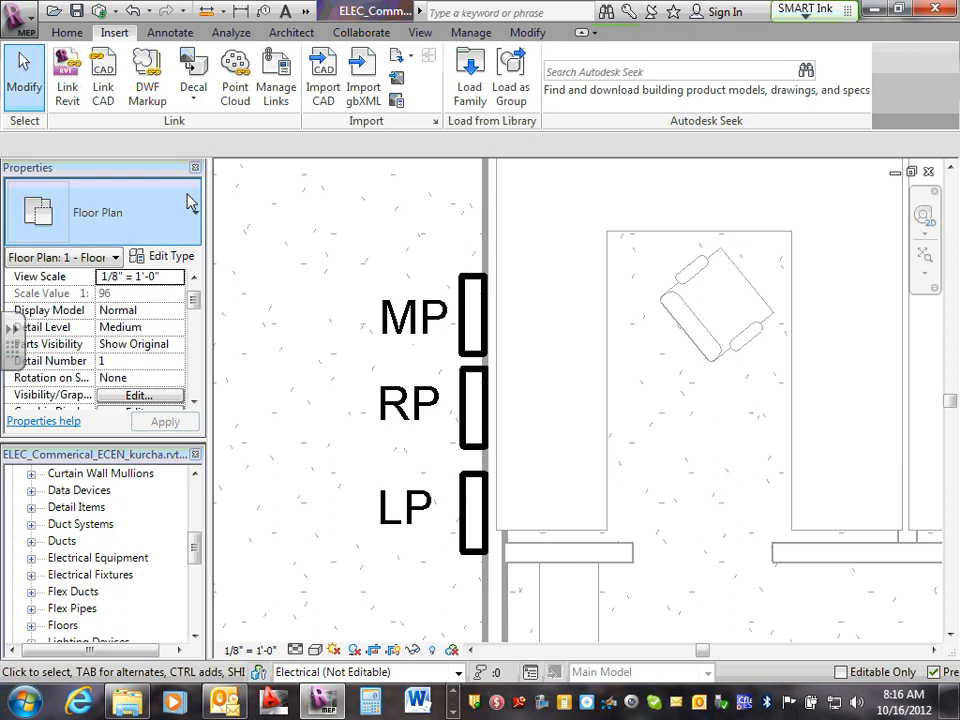
Start placing electrical equipment with the Automatic Transfer Switch type 400-1000 A
{"action": "left_click", "coordinate": [67, 33]}
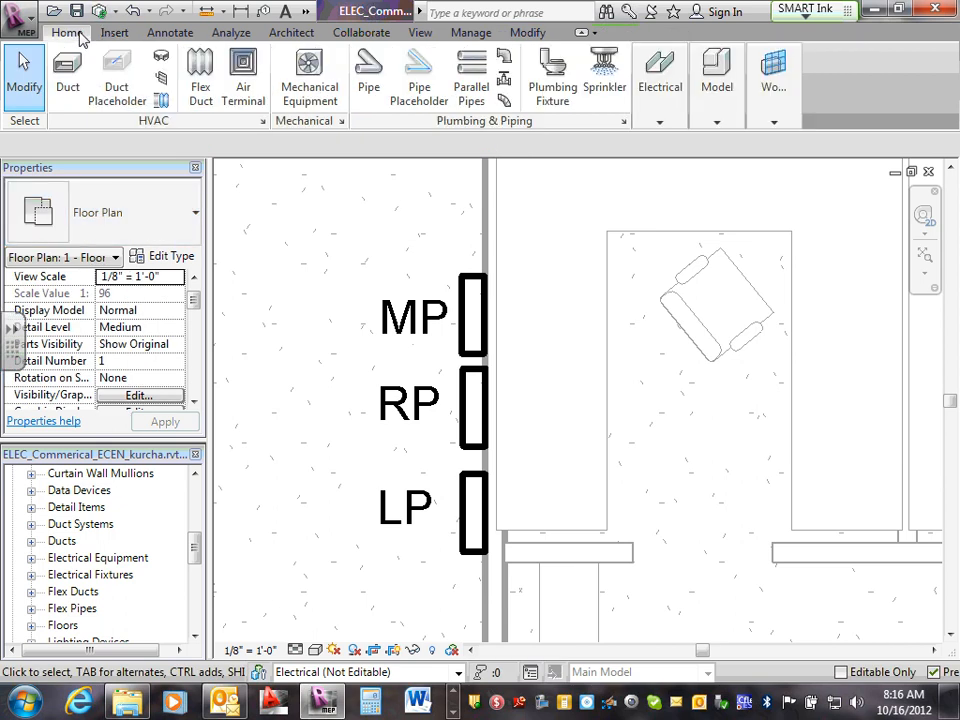
{"action": "left_click", "coordinate": [660, 122]}
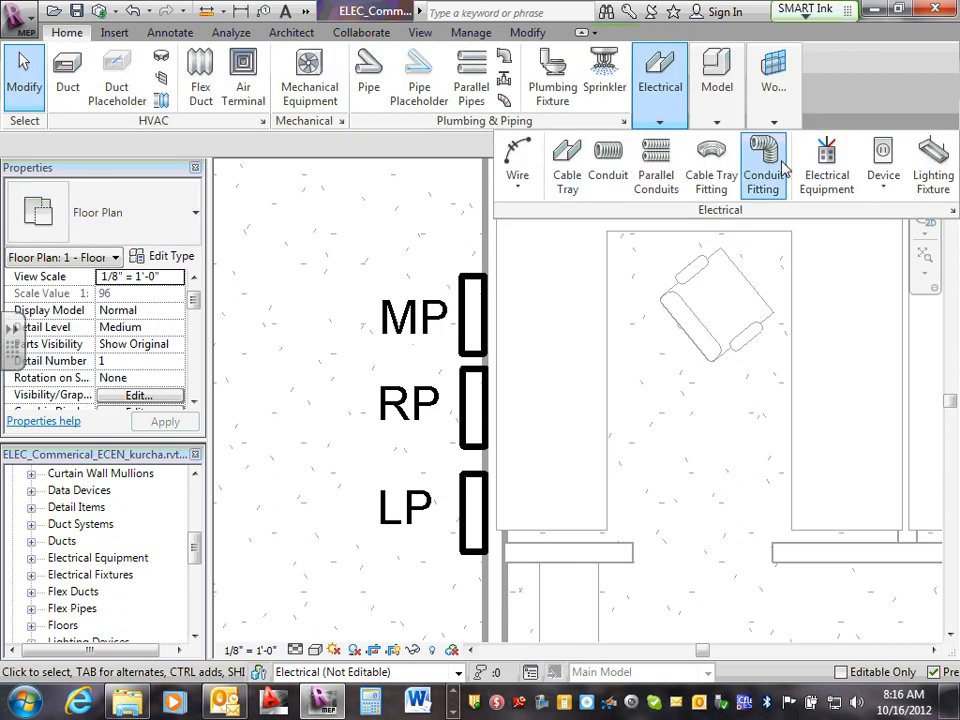
{"action": "left_click", "coordinate": [836, 188]}
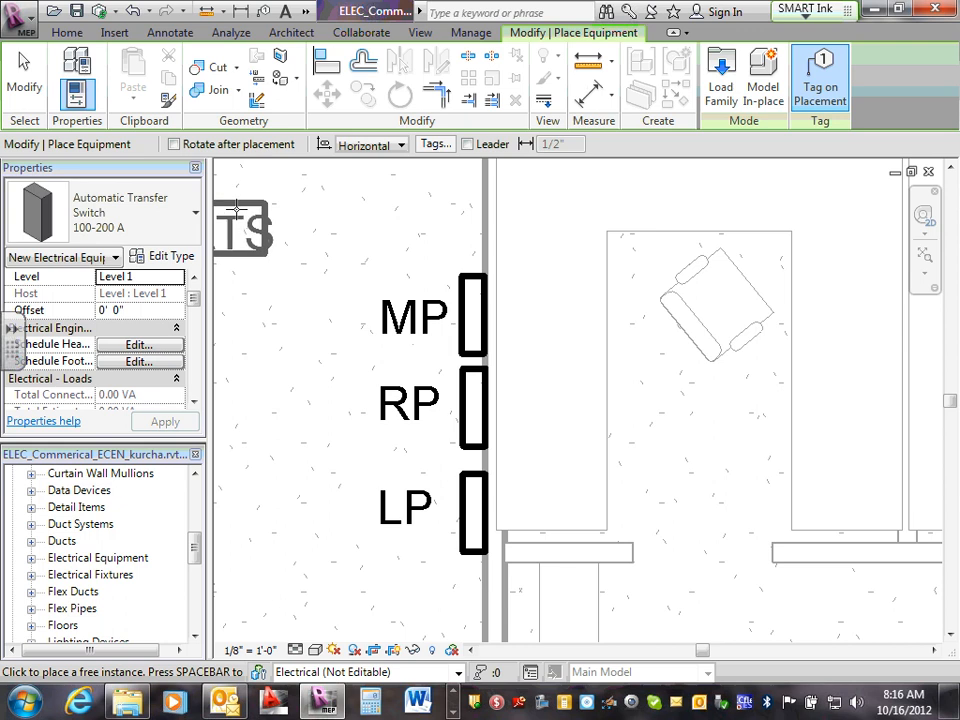
{"action": "left_click", "coordinate": [197, 221]}
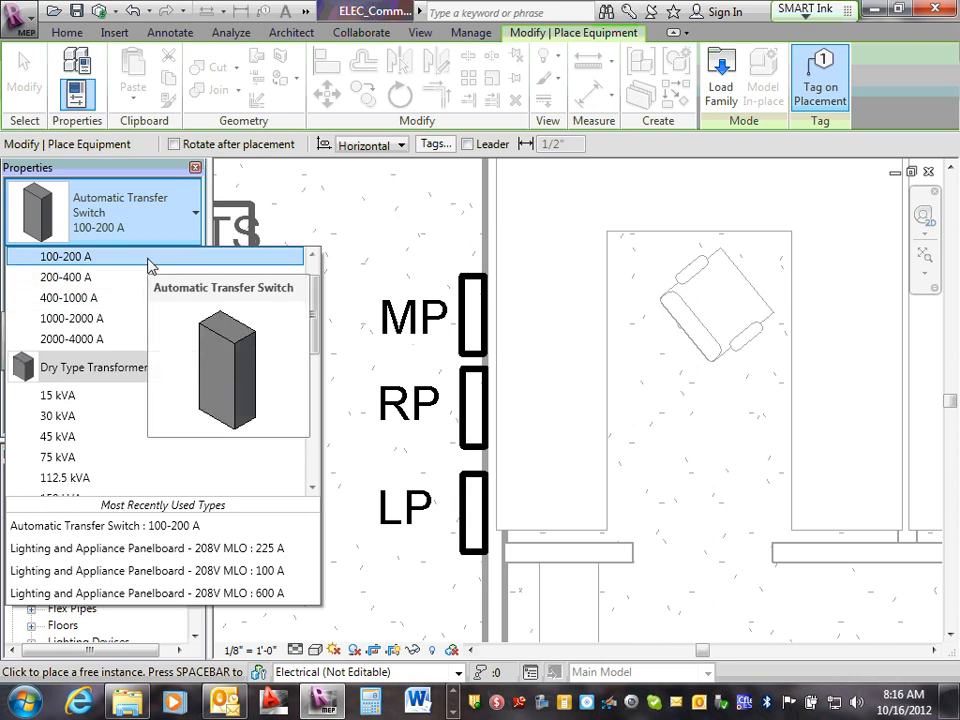
{"action": "left_click", "coordinate": [80, 300]}
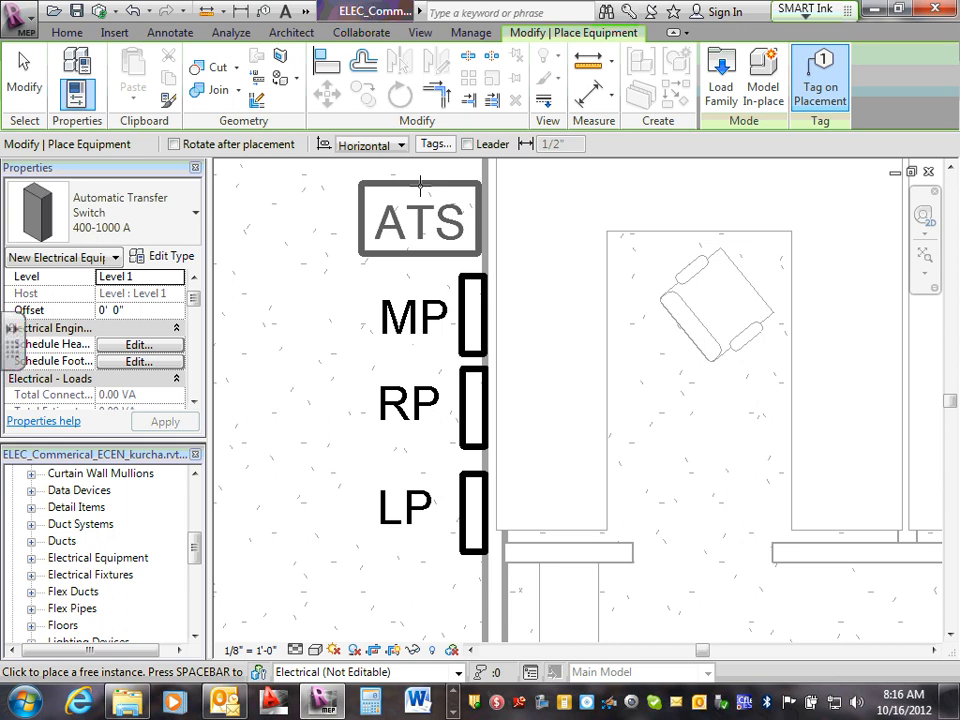
Place the transfer switch, rotated 90 degrees, against the wall above the MP panel and end the placement
{"action": "scroll", "coordinate": [423, 212], "scroll_direction": "up", "scroll_amount": 2}
{"action": "scroll", "coordinate": [423, 212], "scroll_direction": "up", "scroll_amount": 3}
{"action": "scroll", "coordinate": [429, 232], "scroll_direction": "down", "scroll_amount": 2}
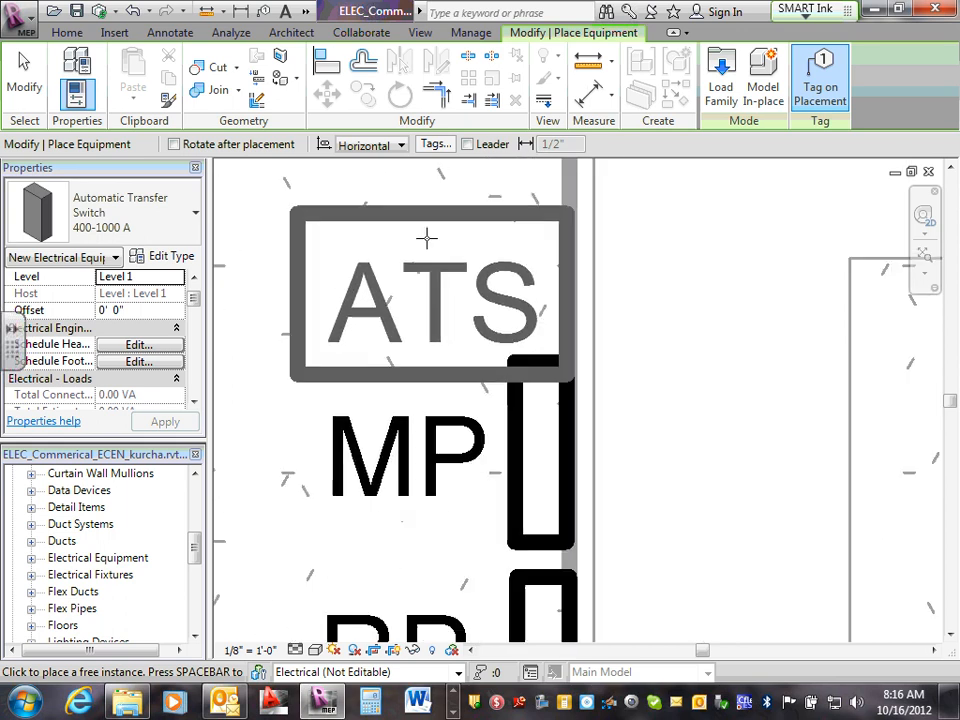
{"action": "middle_click_drag", "start_coordinate": [434, 214], "coordinate": [446, 340]}
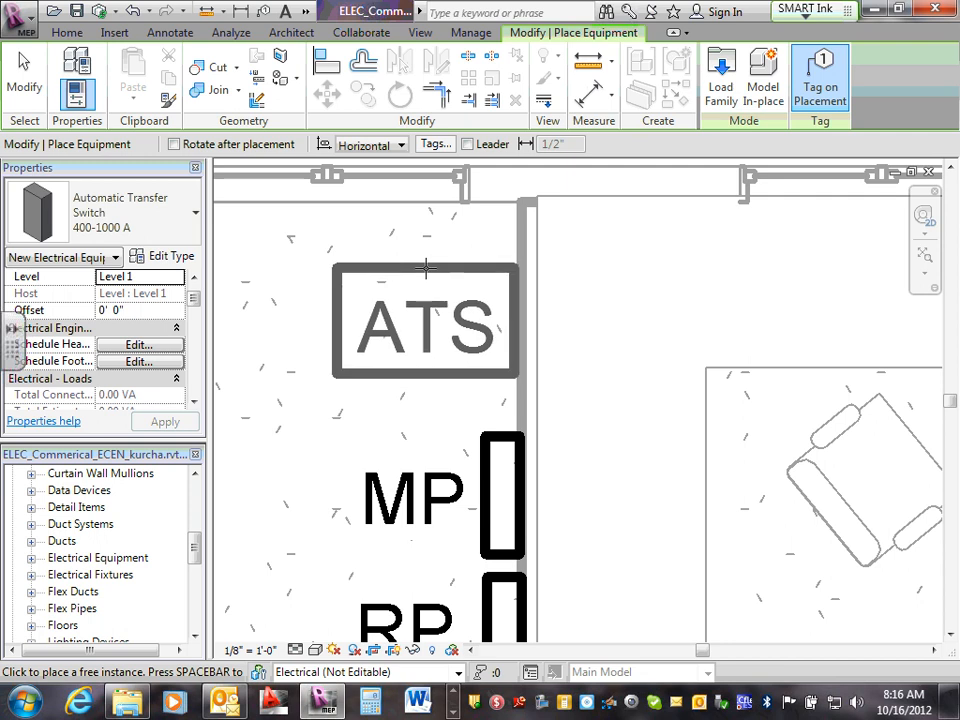
{"action": "key", "text": "space"}
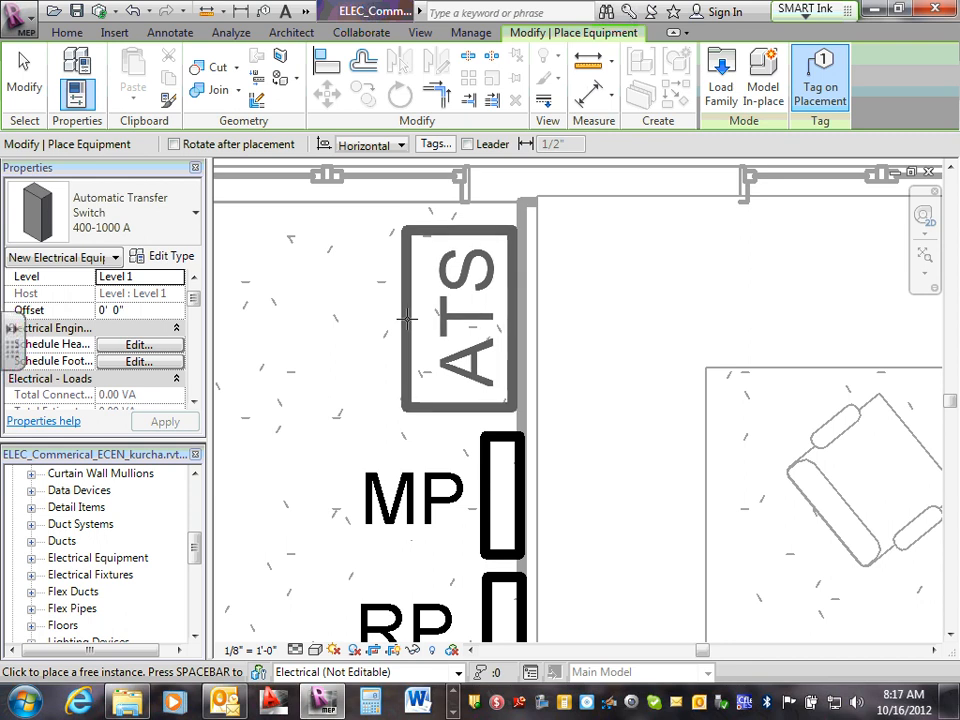
{"action": "left_click", "coordinate": [407, 318]}
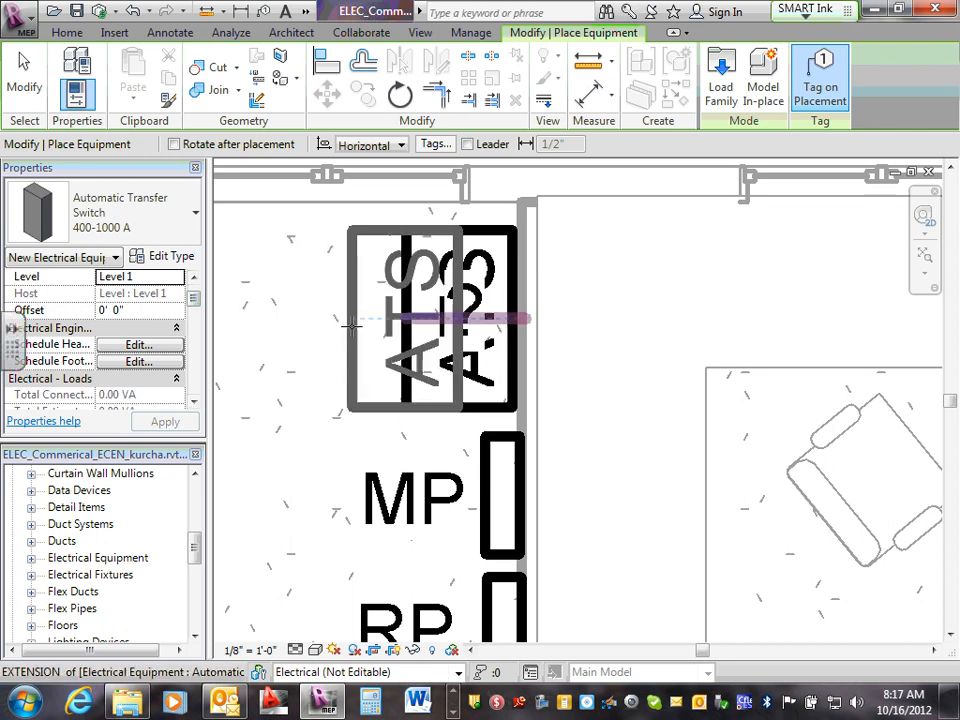
{"action": "key", "text": "space"}
{"action": "key", "text": "Escape"}
{"action": "key", "text": "Escape"}
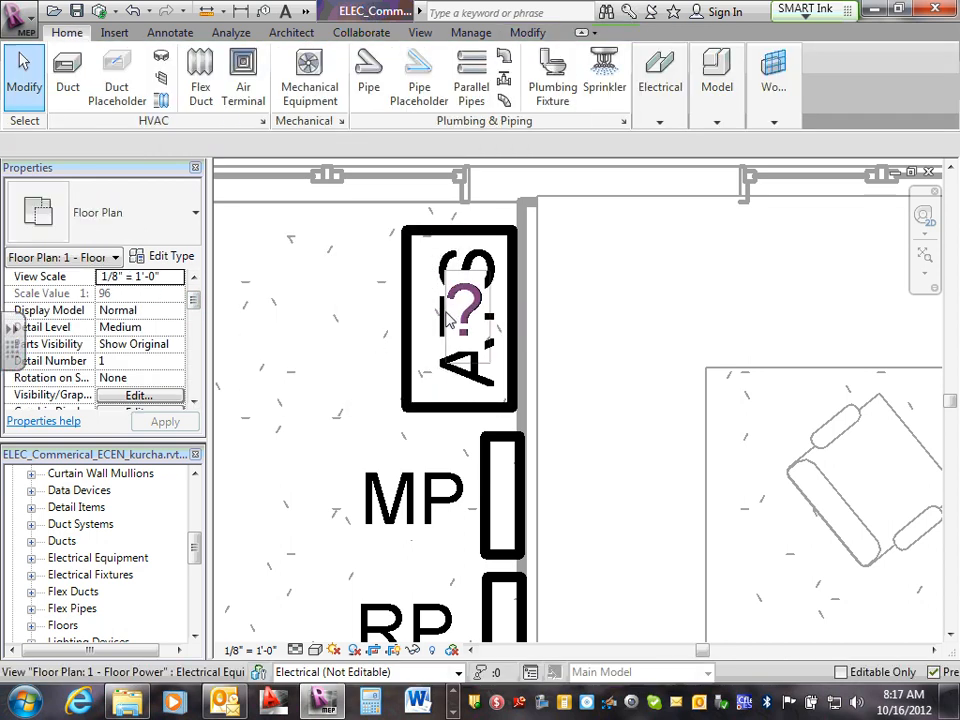
Delete the transfer switch placed above the MP panel
{"action": "left_click", "coordinate": [465, 360]}
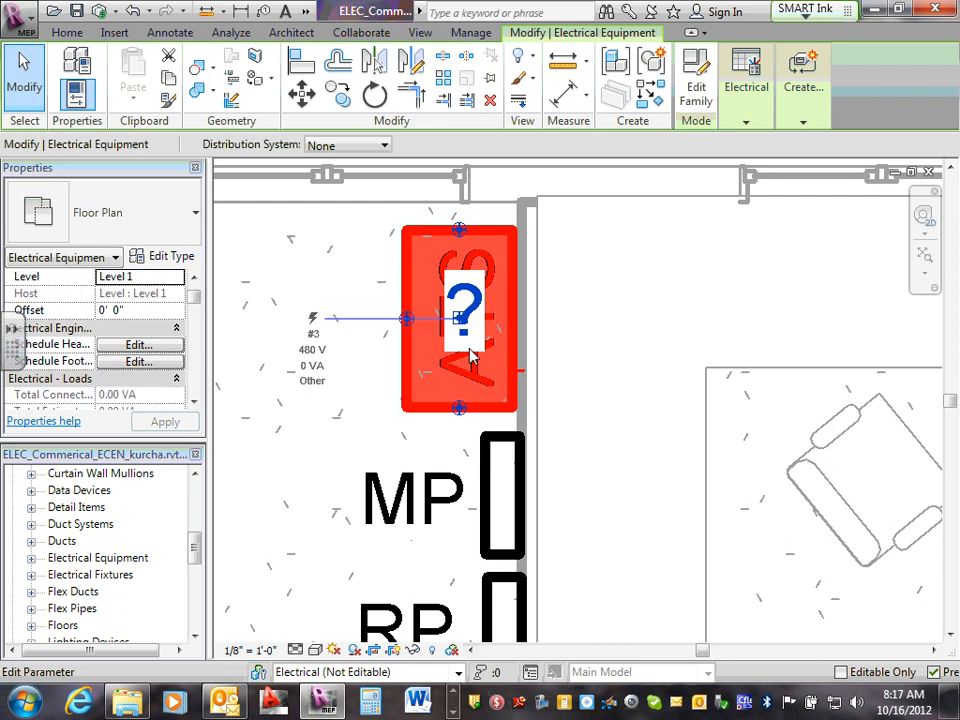
{"action": "key", "text": "Escape"}
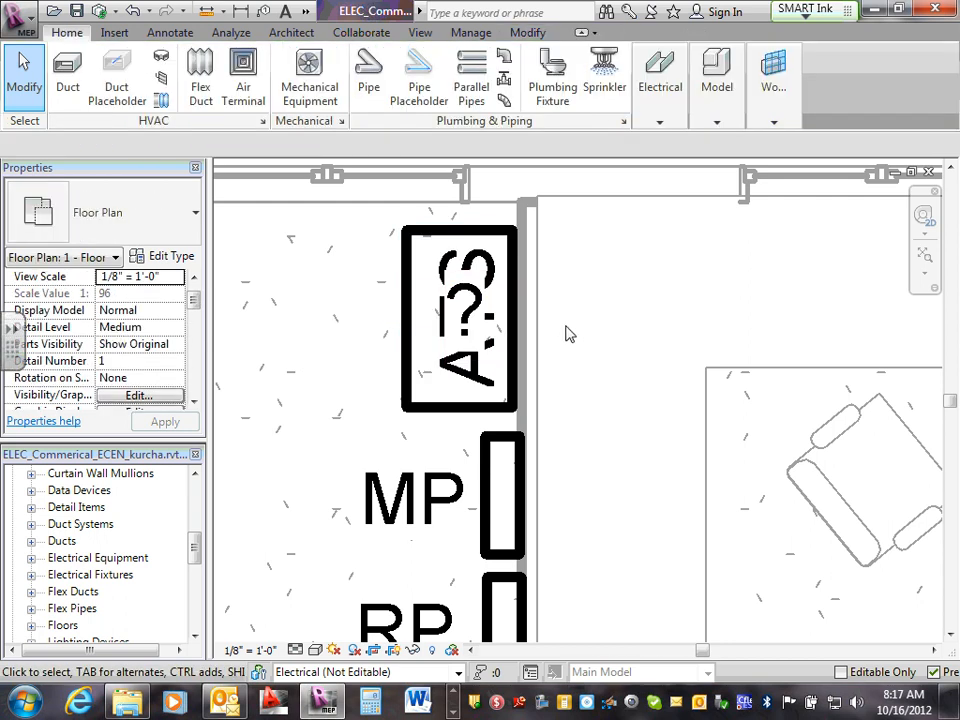
{"action": "left_click", "coordinate": [410, 325]}
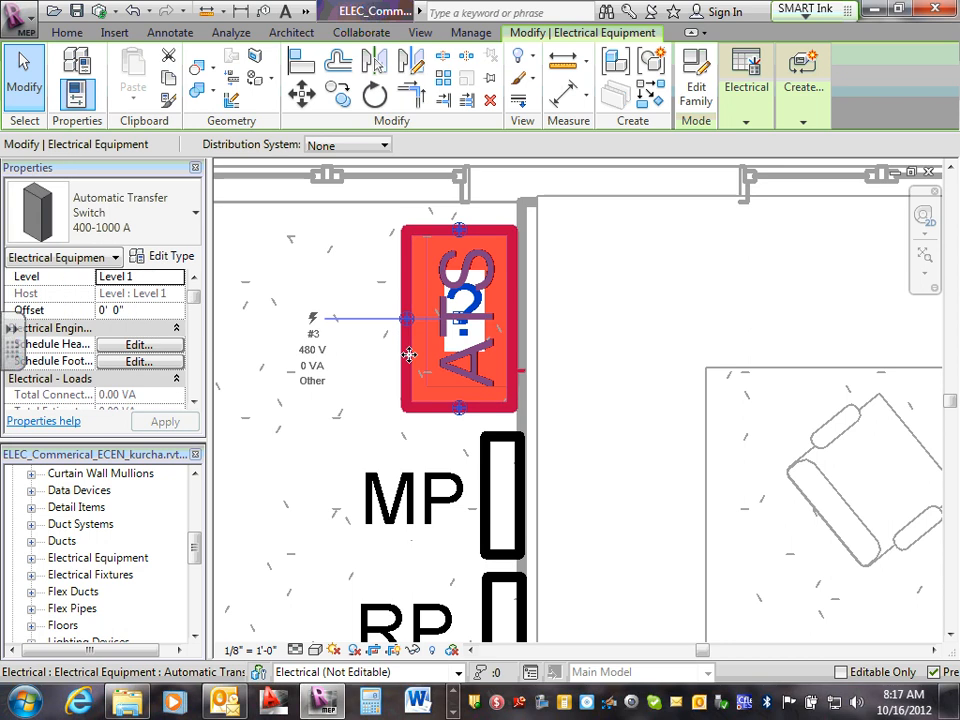
{"action": "key", "text": "Delete"}
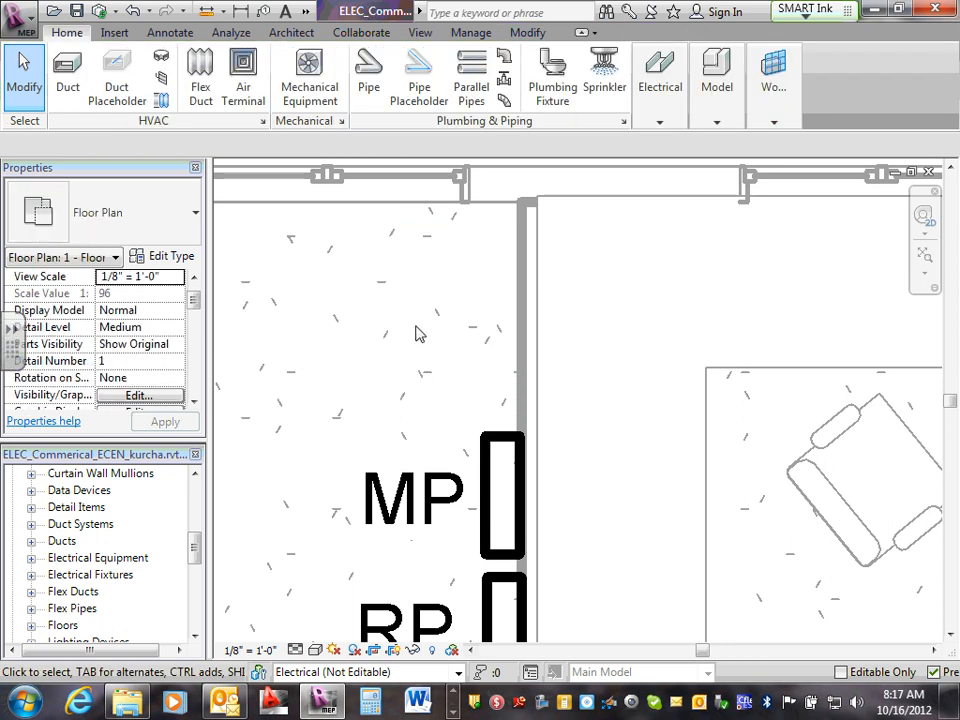
Place a 400-1000 A automatic transfer switch, turned 90 degrees, along the wall just above the MP panel
{"action": "mouse_move", "coordinate": [658, 118]}
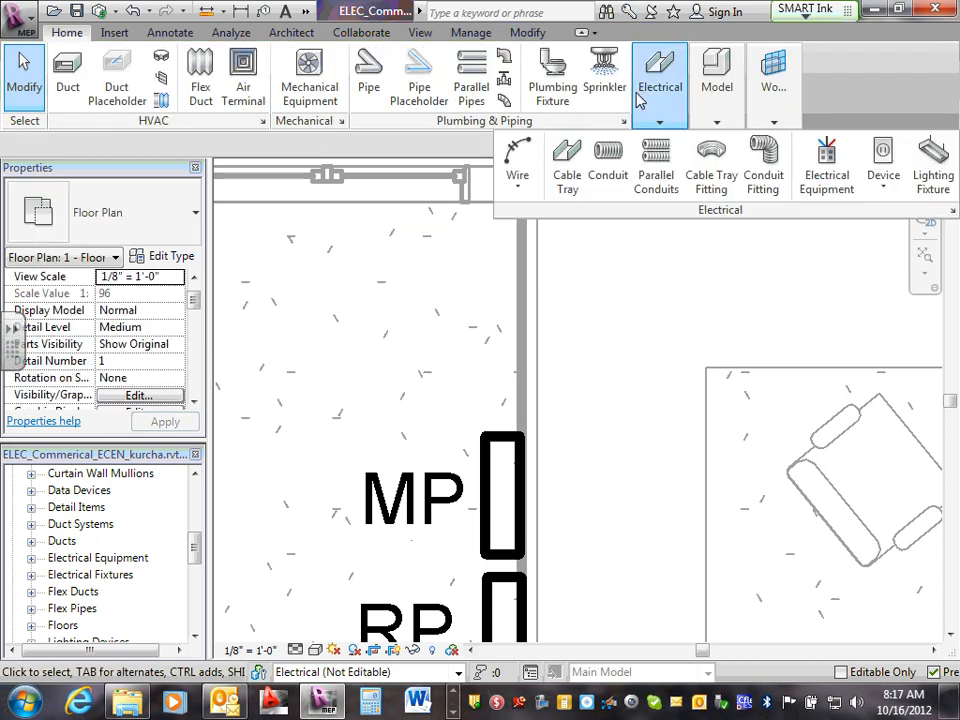
{"action": "left_click", "coordinate": [826, 158]}
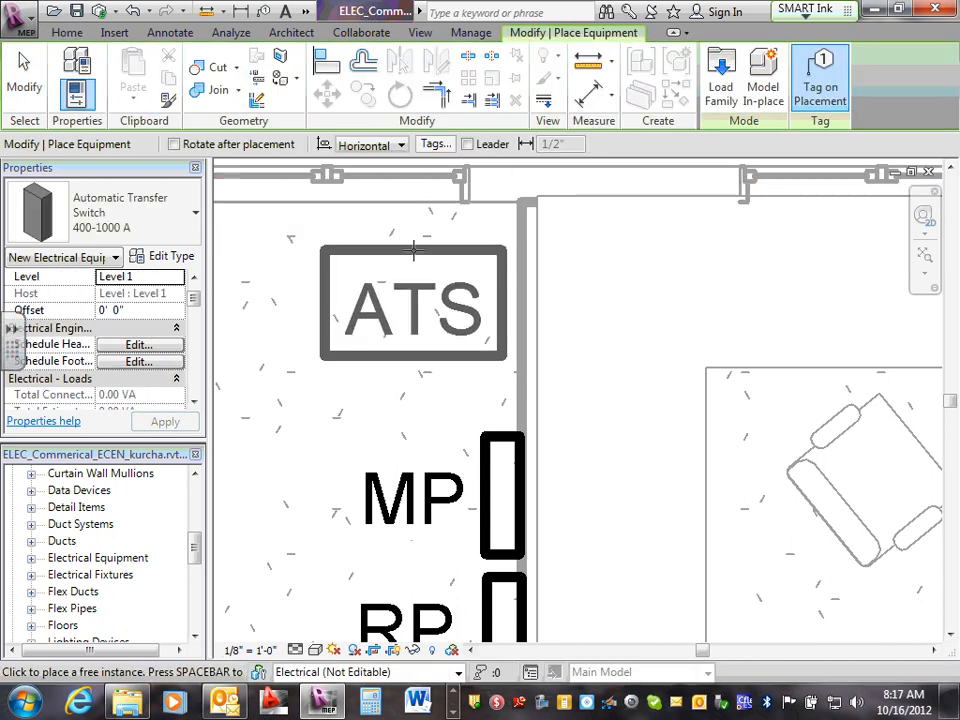
{"action": "key", "text": "space"}
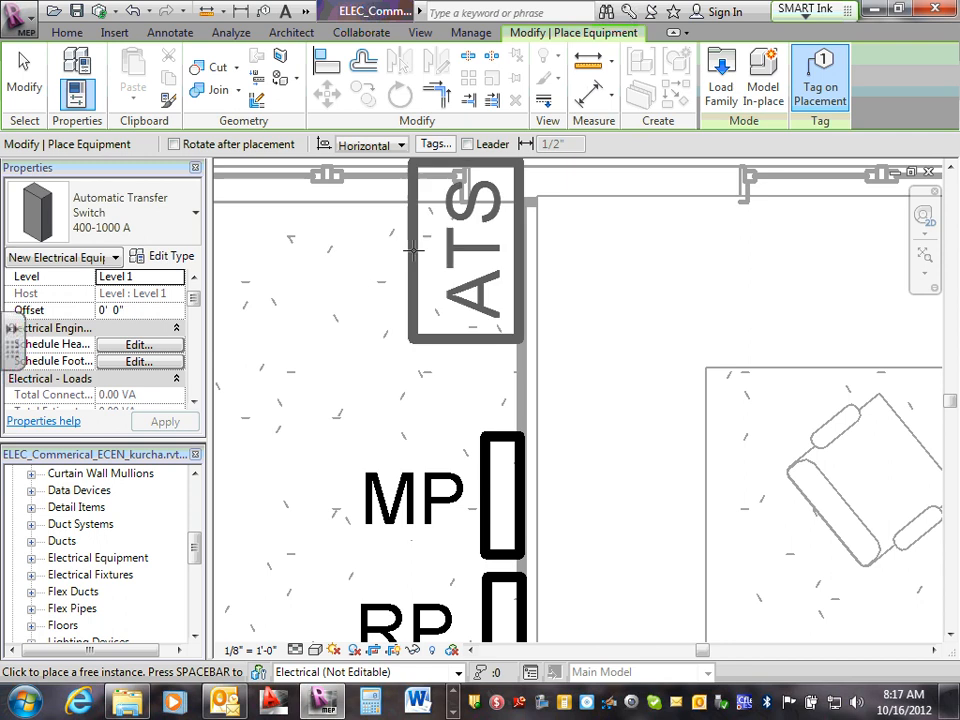
{"action": "left_click", "coordinate": [406, 321]}
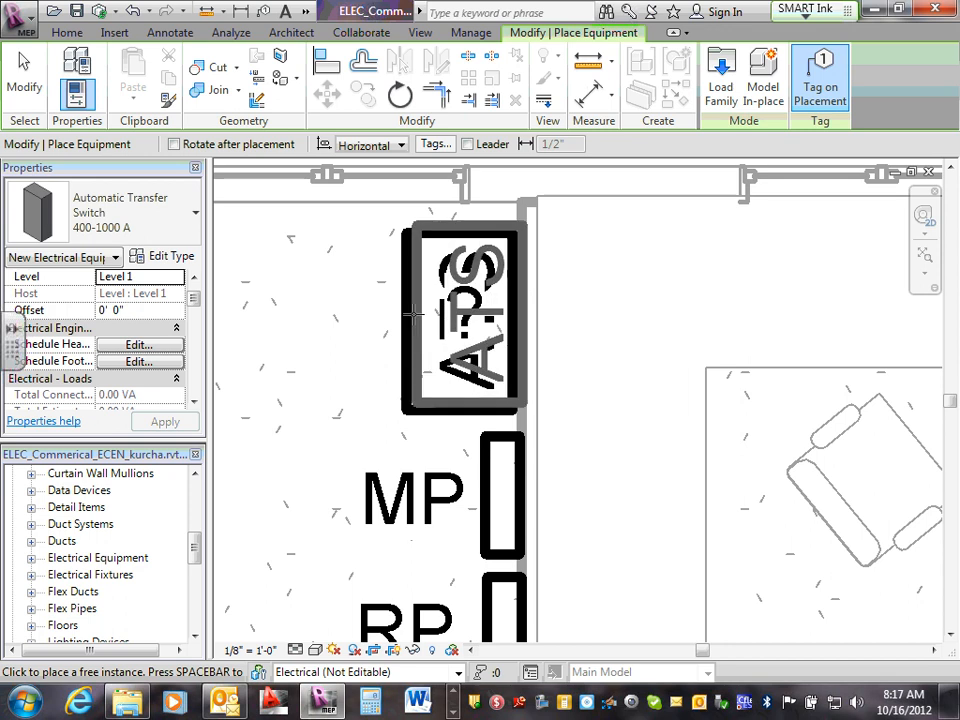
{"action": "key", "text": "Escape"}
{"action": "key", "text": "Escape"}
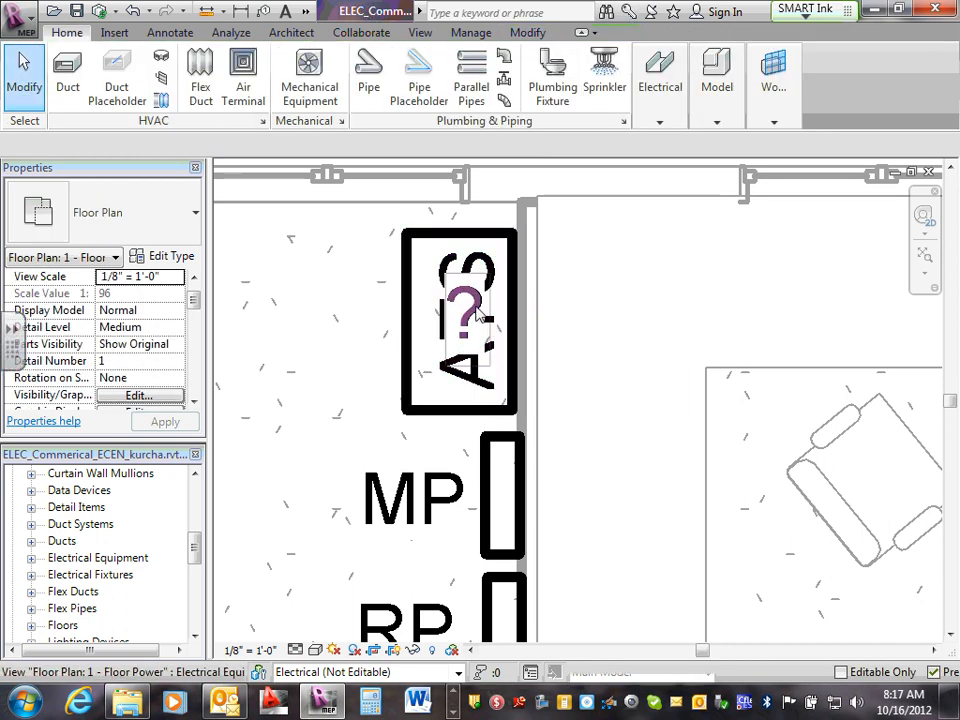
Move the transfer switch's tag outside its symbol on the room side and set the tag's value to ATS
{"action": "left_click", "coordinate": [480, 343]}
{"action": "left_click_drag", "start_coordinate": [480, 343], "coordinate": [355, 353]}
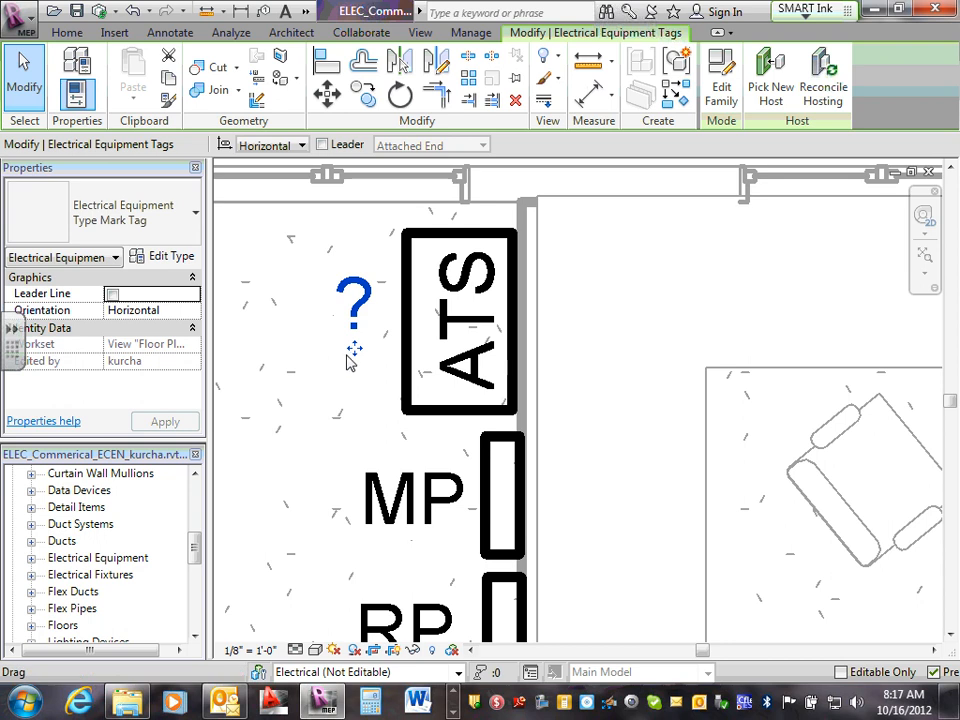
{"action": "left_click", "coordinate": [356, 298]}
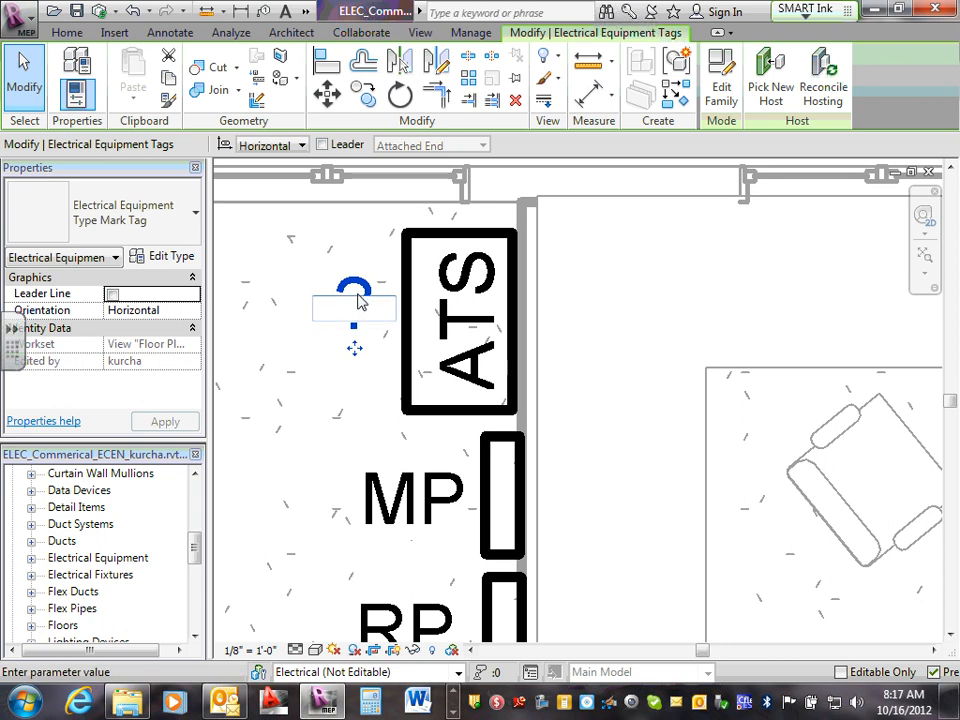
{"action": "type", "text": "ATS"}
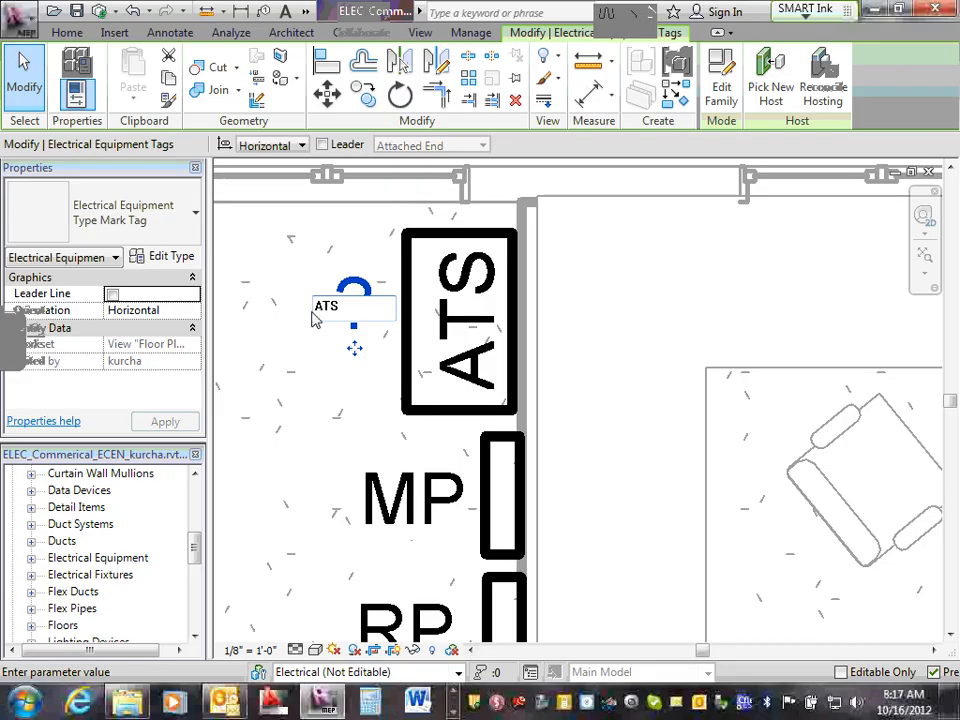
{"action": "key", "text": "Return"}
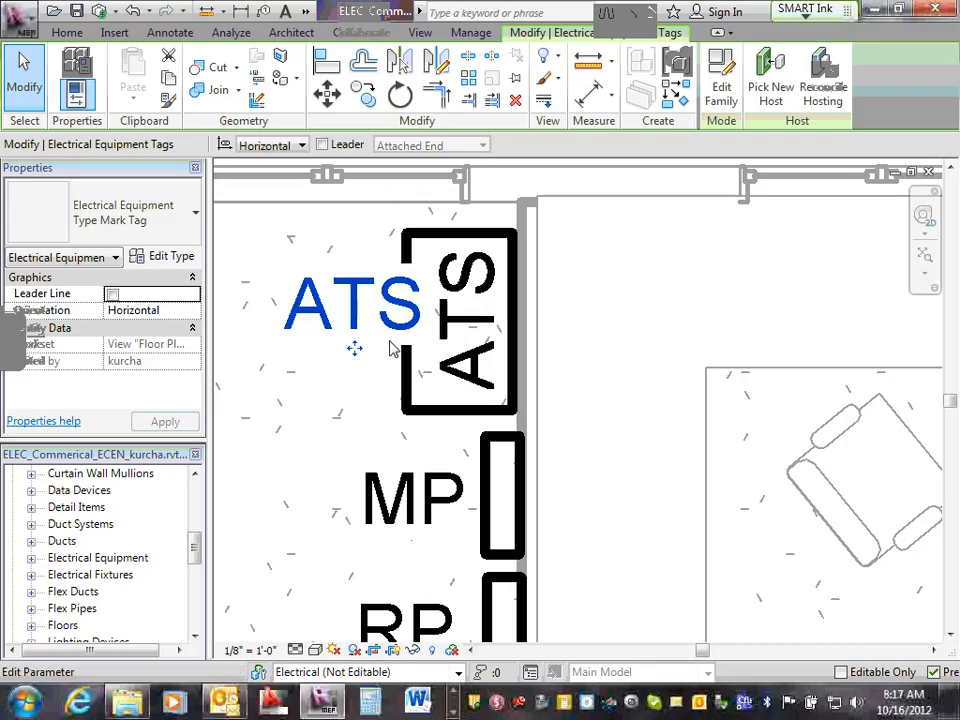
{"action": "left_click_drag", "start_coordinate": [362, 343], "coordinate": [319, 348]}
{"action": "left_click", "coordinate": [647, 379]}
Delete the unneeded 600 A lighting and appliance panelboard with the question-mark tag on the exterior wall
{"action": "scroll", "coordinate": [640, 365], "scroll_direction": "down", "scroll_amount": 3}
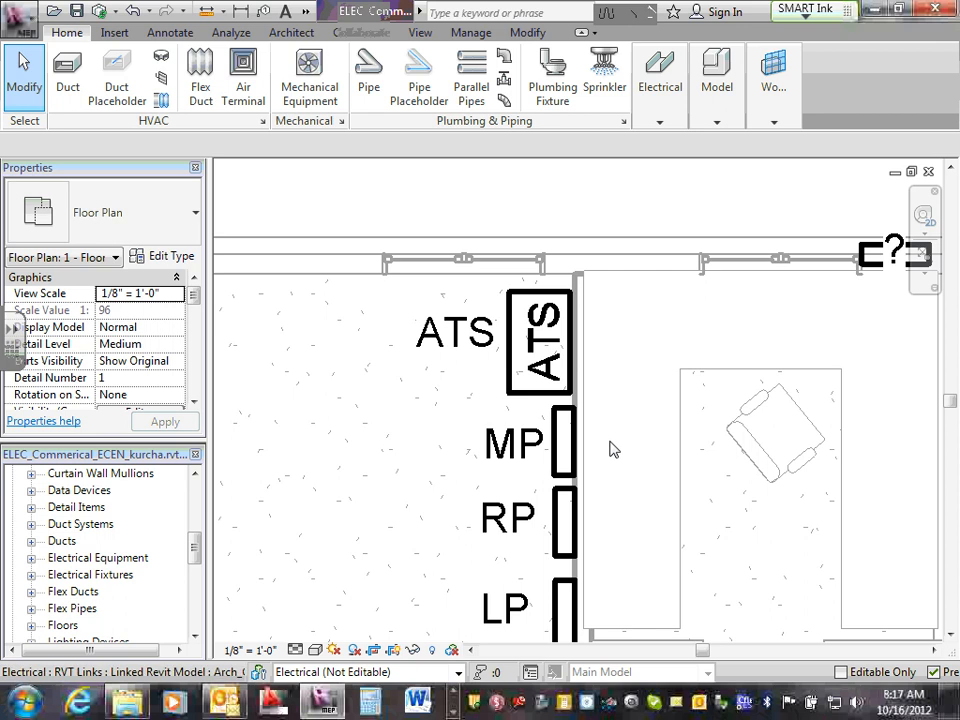
{"action": "middle_click_drag", "start_coordinate": [636, 356], "coordinate": [607, 370]}
{"action": "scroll", "coordinate": [632, 302], "scroll_direction": "down", "scroll_amount": 2}
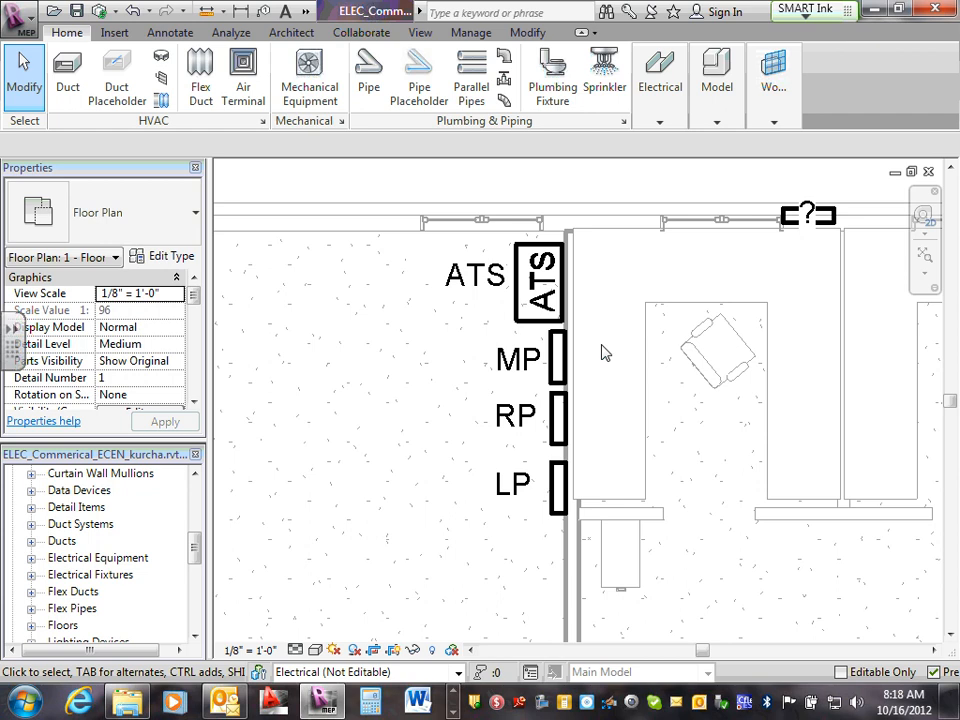
{"action": "left_click", "coordinate": [824, 225]}
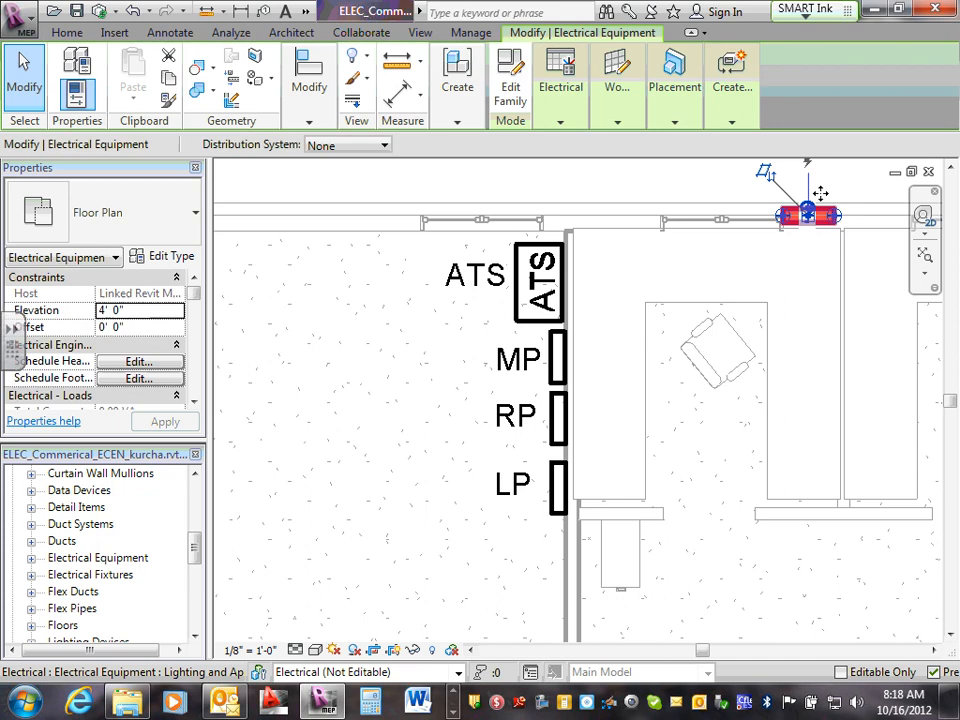
{"action": "scroll", "coordinate": [845, 195], "scroll_direction": "up", "scroll_amount": 3}
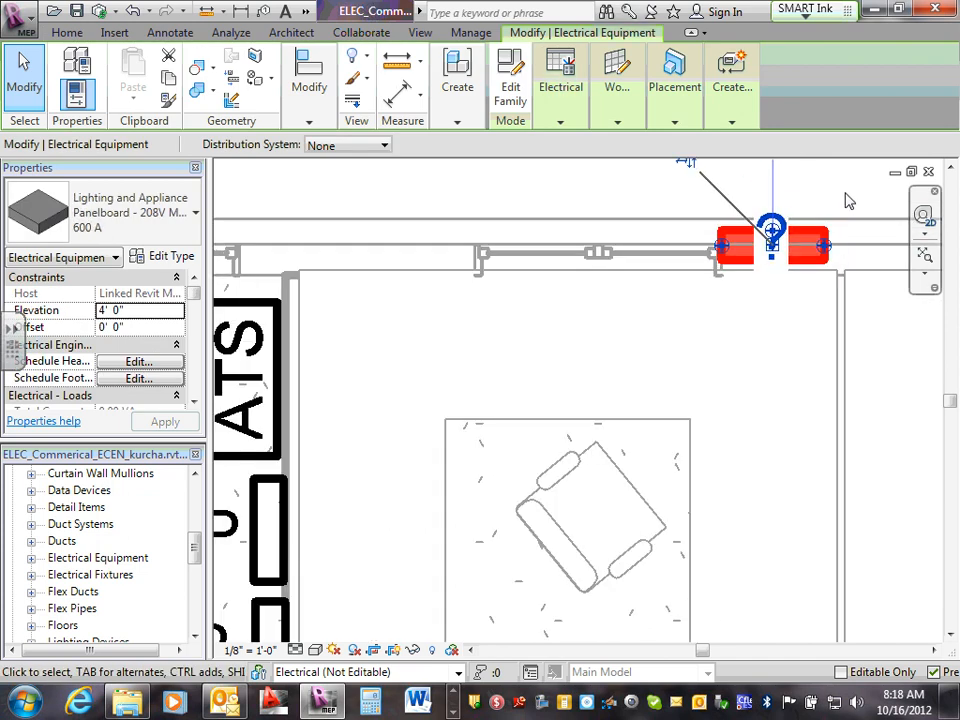
{"action": "left_click", "coordinate": [845, 200]}
{"action": "scroll", "coordinate": [709, 281], "scroll_direction": "down", "scroll_amount": 5}
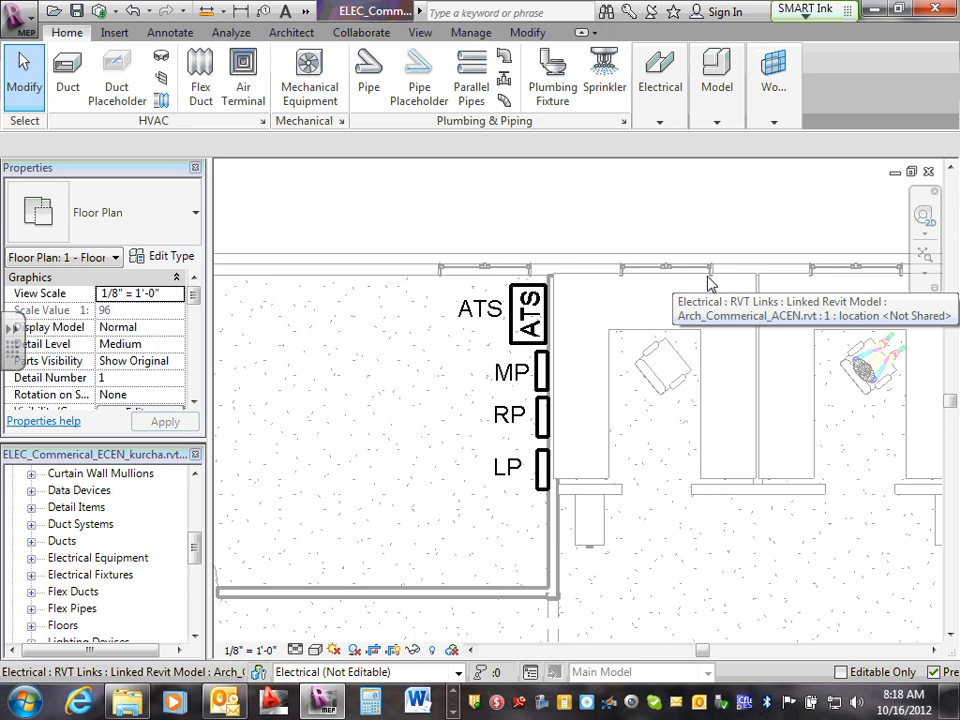
Switch to the Branch Circuit Sizing PDF in Adobe Reader and examine the power riser sketch for the outdoor generator and transformer
{"action": "scroll", "coordinate": [545, 372], "scroll_direction": "down", "scroll_amount": 2}
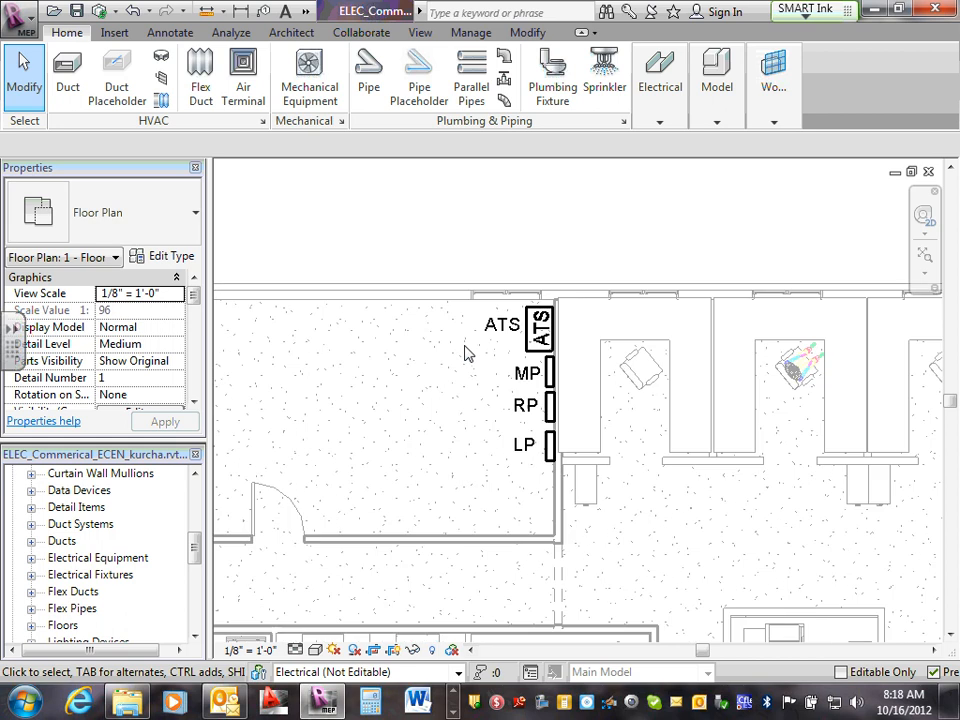
{"action": "scroll", "coordinate": [465, 352], "scroll_direction": "up", "scroll_amount": 1}
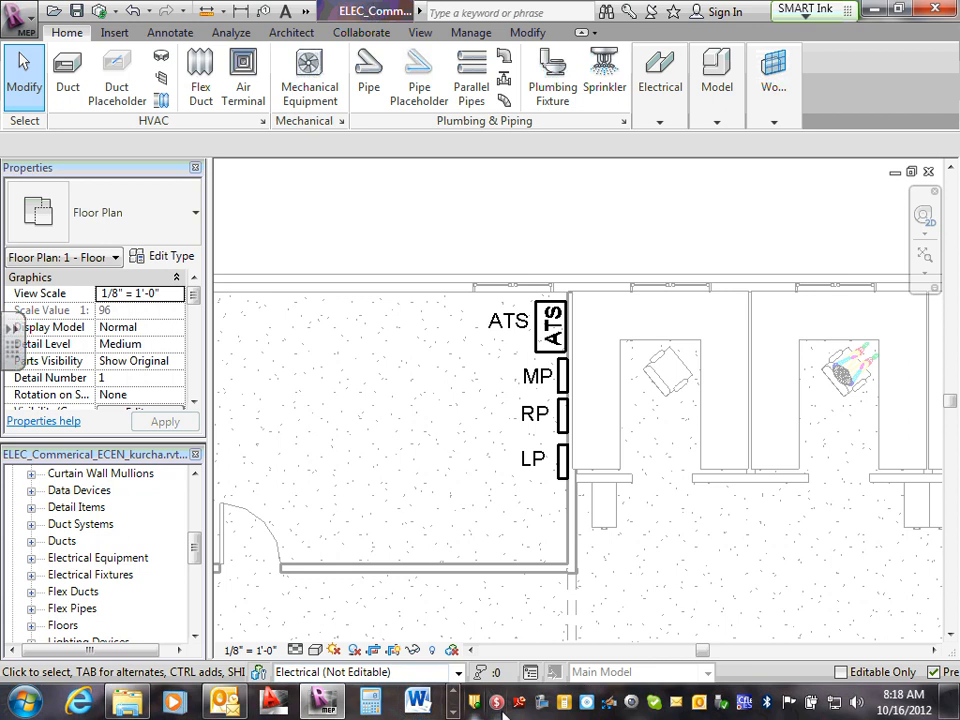
{"action": "left_click", "coordinate": [454, 713]}
{"action": "left_click", "coordinate": [454, 713]}
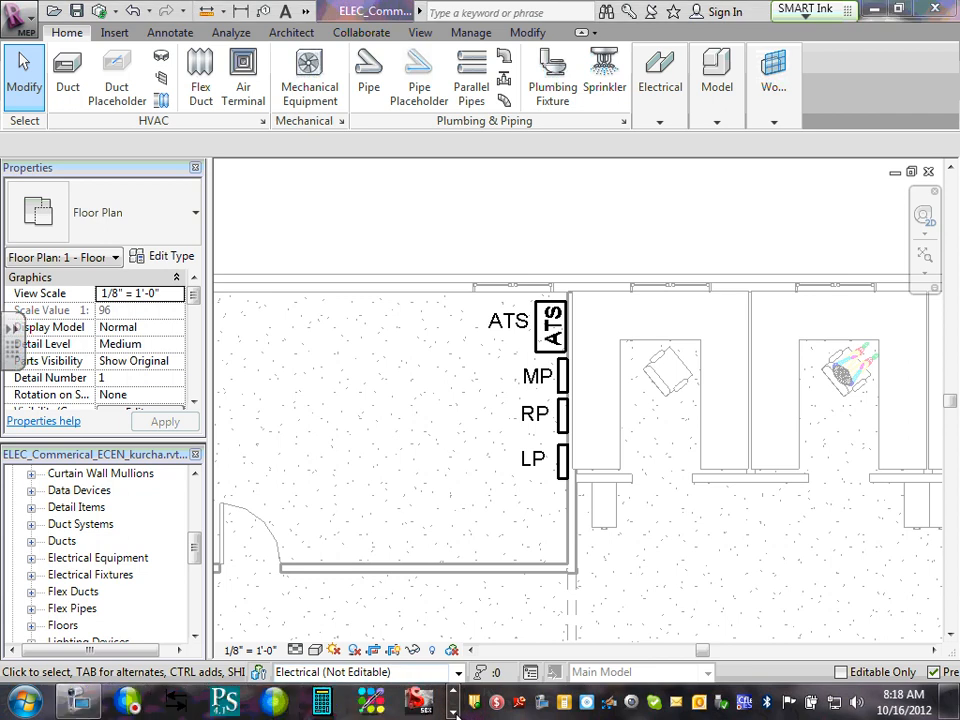
{"action": "left_click", "coordinate": [454, 713]}
{"action": "left_click", "coordinate": [158, 705]}
{"action": "scroll", "coordinate": [328, 579], "scroll_direction": "up", "scroll_amount": 2}
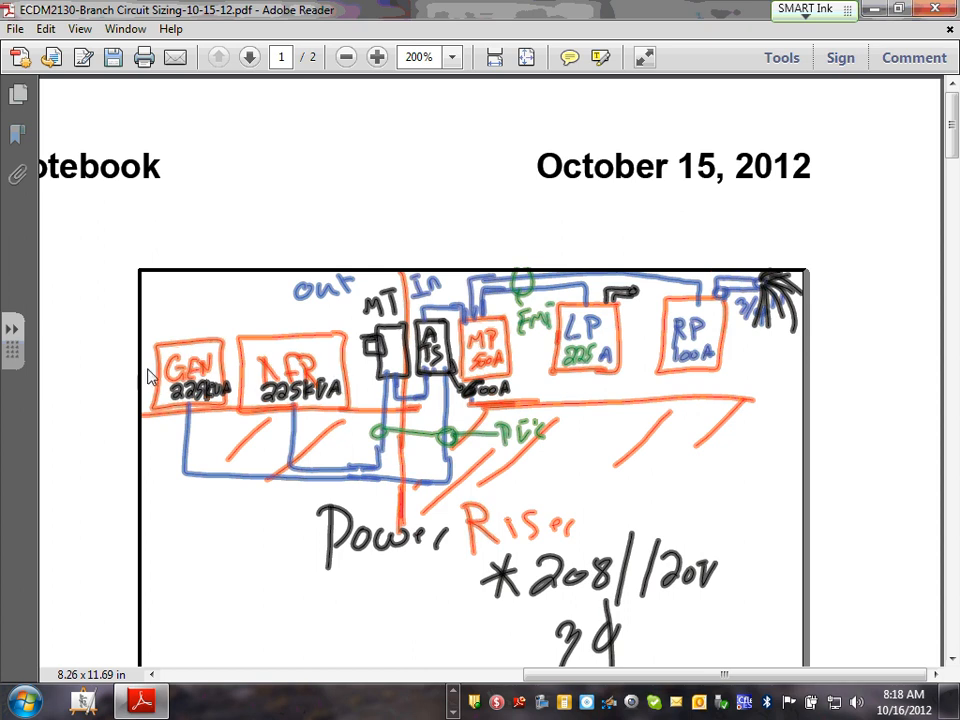
{"action": "scroll", "coordinate": [197, 373], "scroll_direction": "down", "scroll_amount": 2}
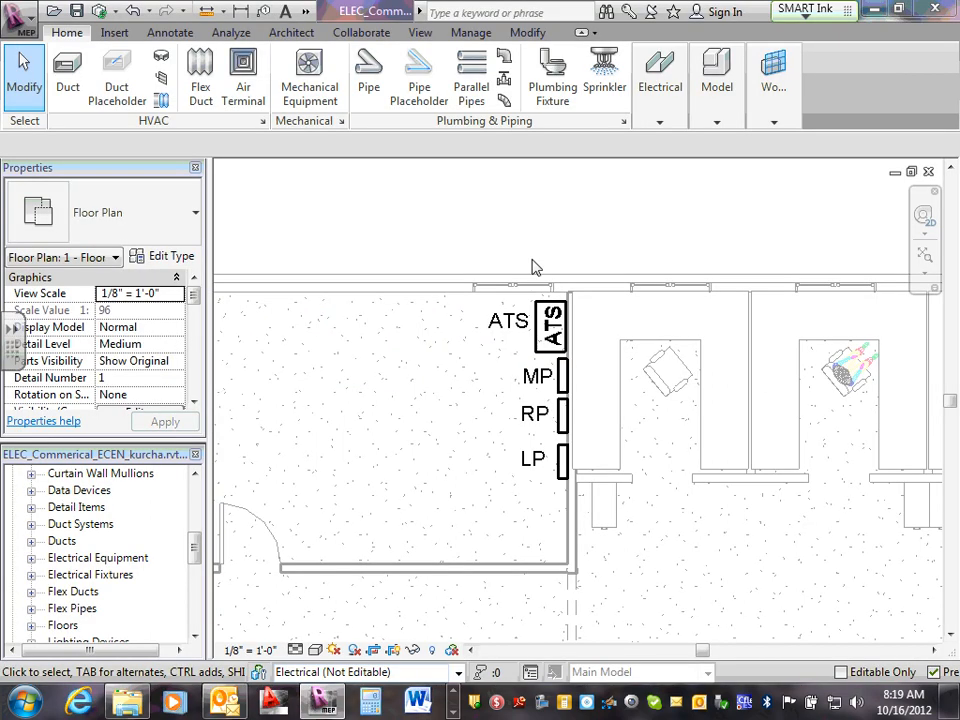
{"action": "left_click", "coordinate": [452, 713]}
{"action": "left_click", "coordinate": [452, 713]}
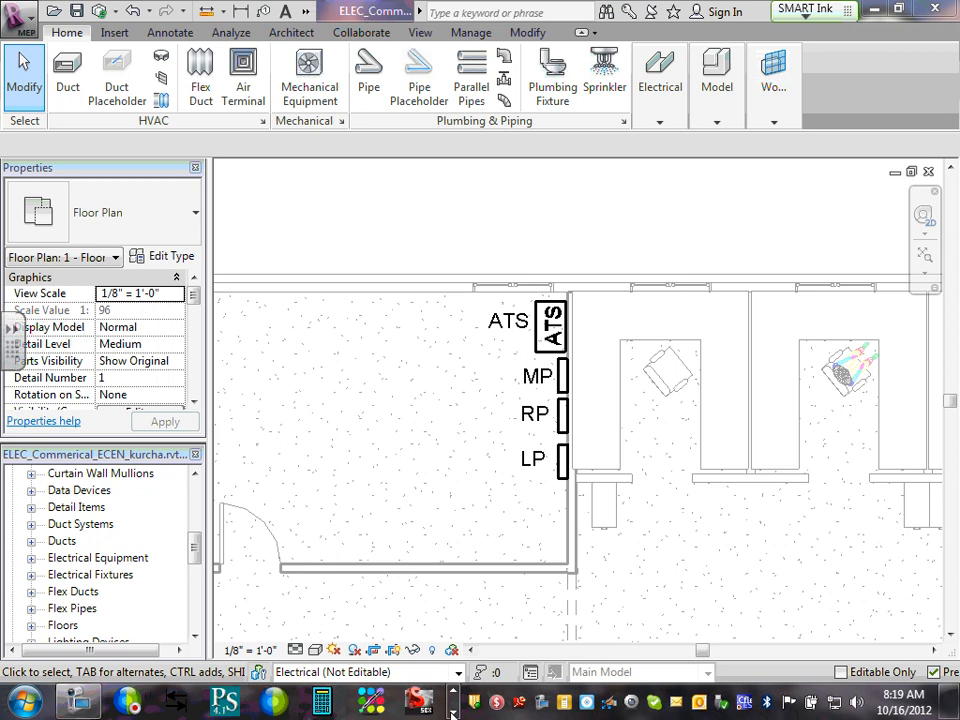
{"action": "left_click", "coordinate": [80, 700]}
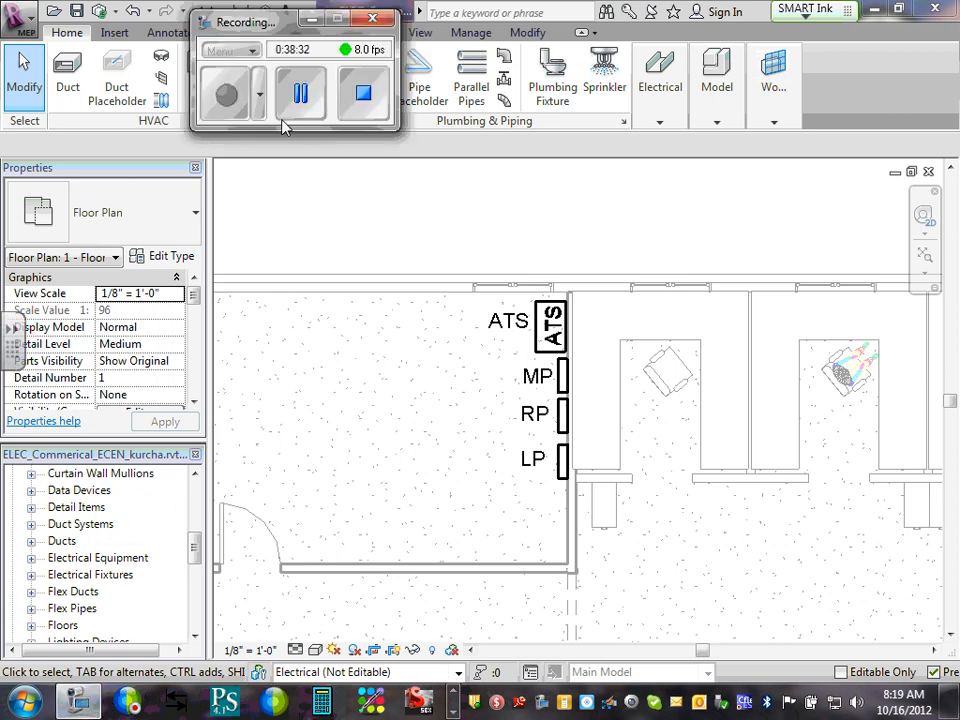
{"action": "left_click", "coordinate": [309, 97]}
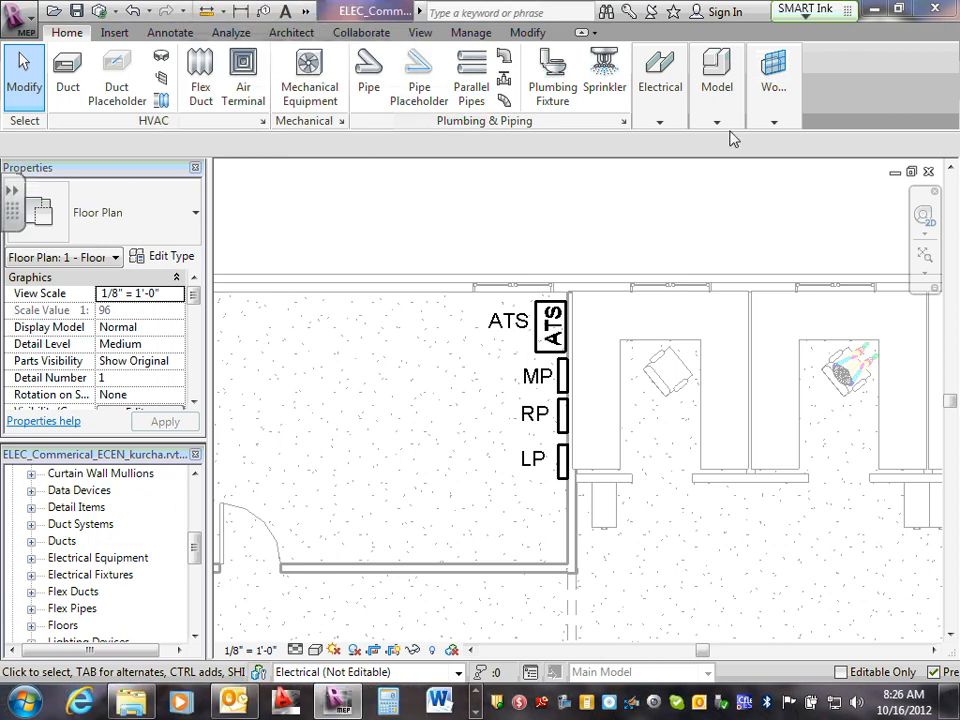
Synchronize the local file with the central model and leave the equipment placement command
{"action": "left_click", "coordinate": [660, 123]}
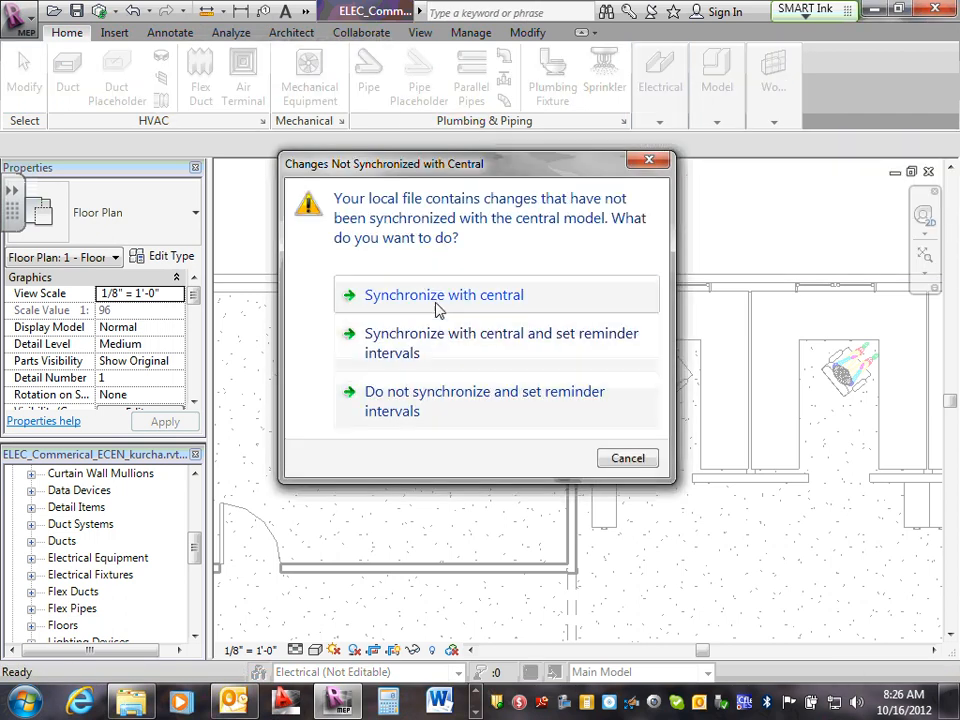
{"action": "left_click", "coordinate": [436, 305]}
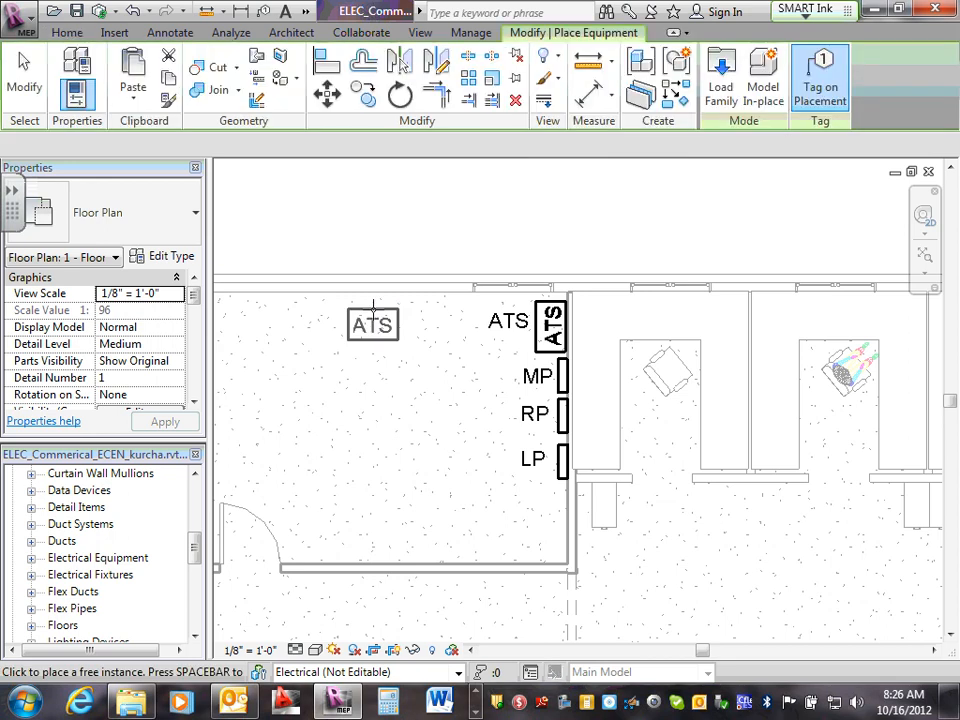
{"action": "key", "text": "Escape"}
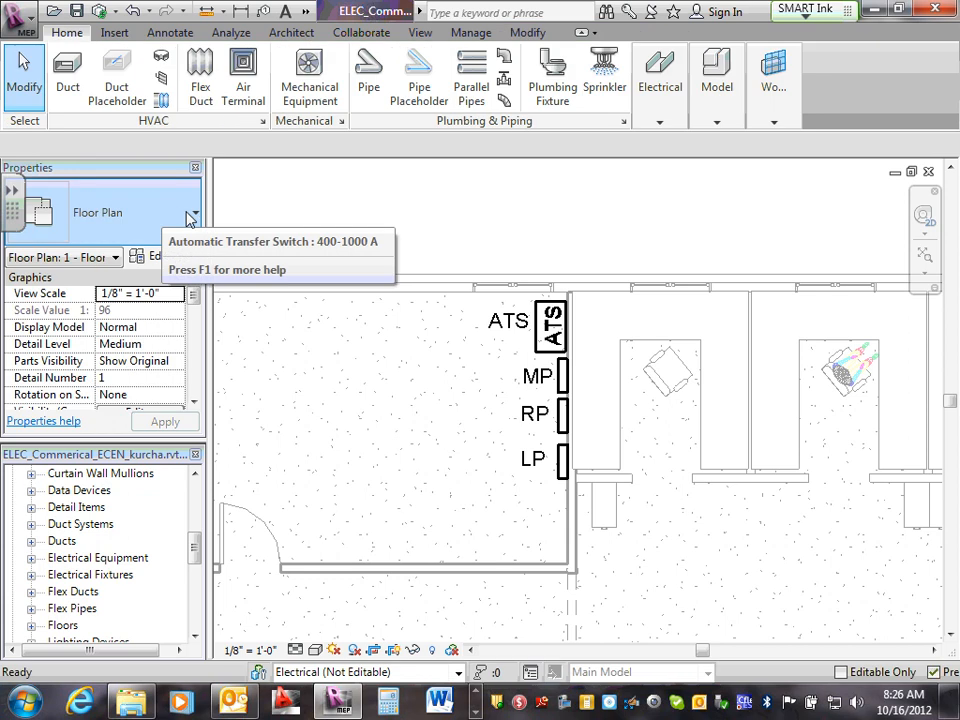
Look through the loaded electrical equipment types for a suitable dry type transformer and its kVA sizes
{"action": "left_click", "coordinate": [659, 121]}
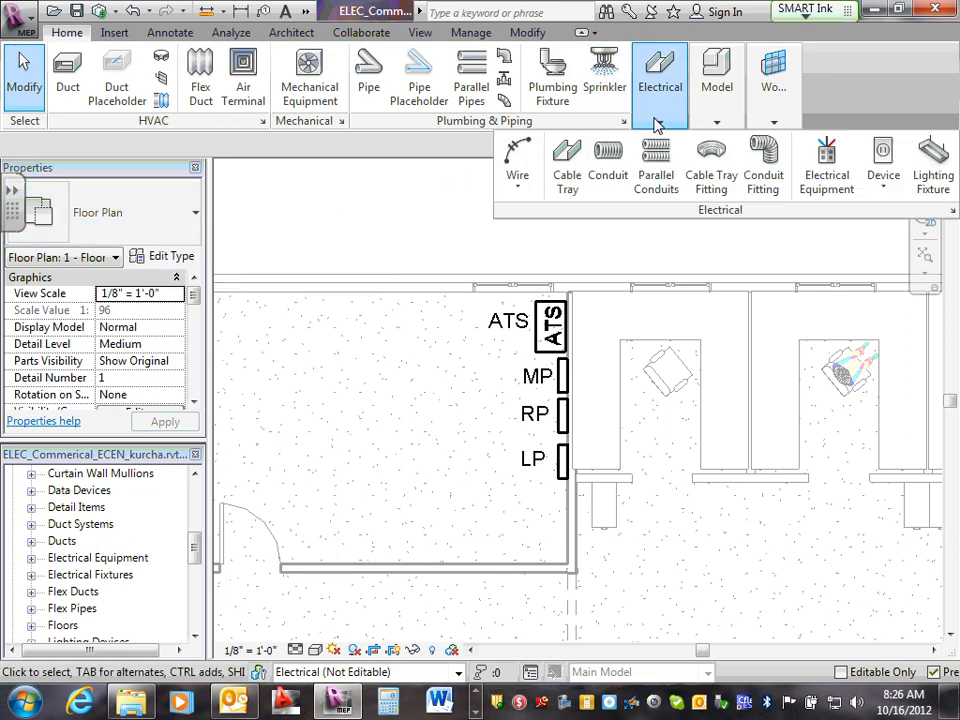
{"action": "left_click", "coordinate": [825, 189]}
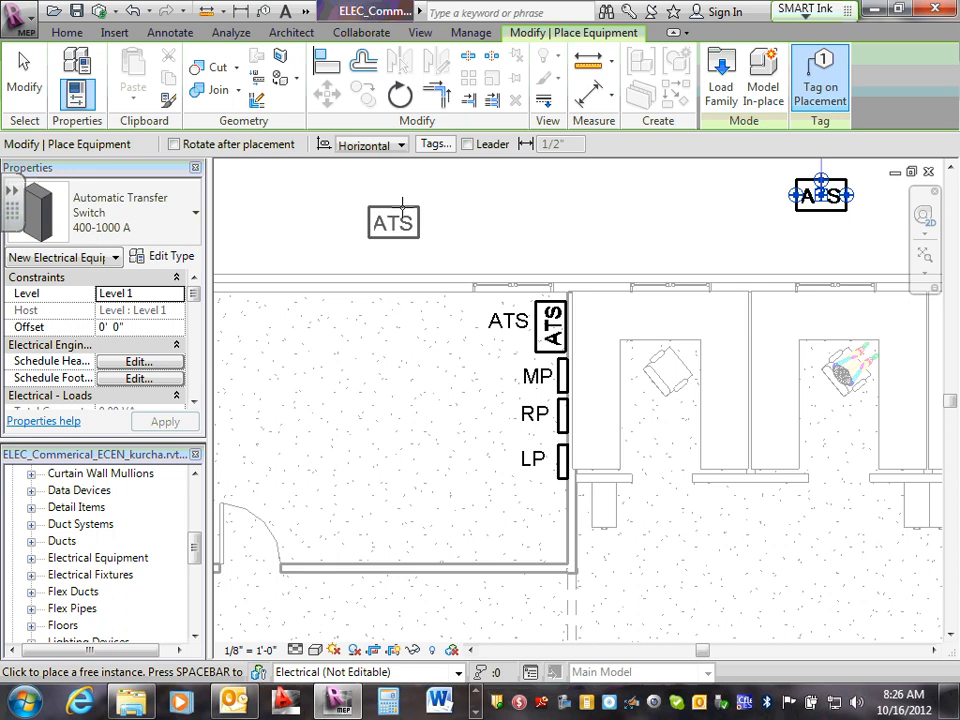
{"action": "left_click", "coordinate": [195, 216]}
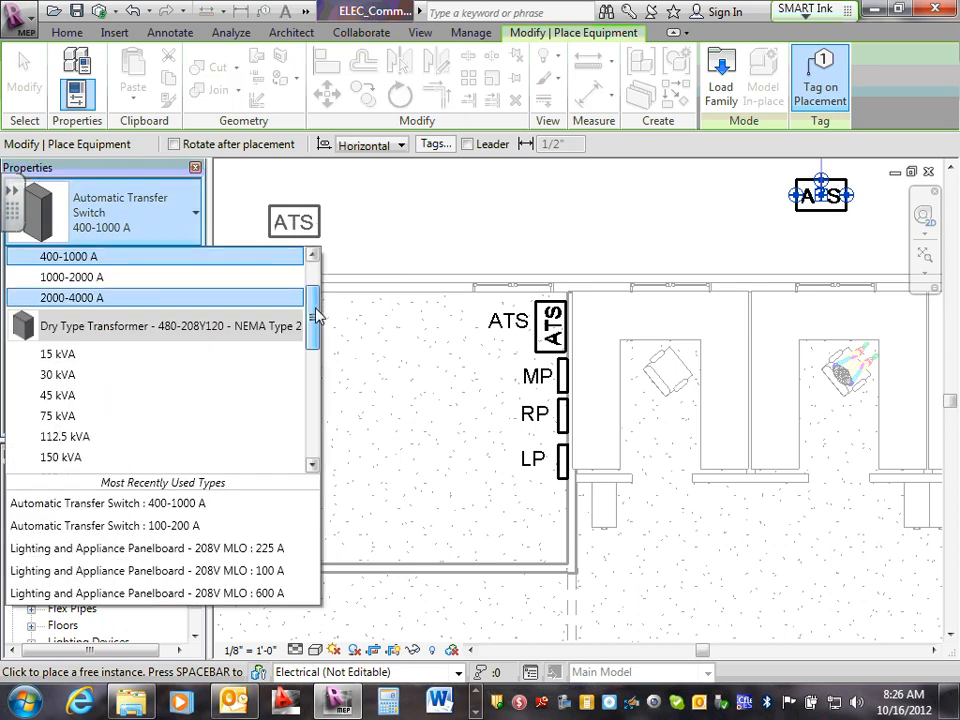
{"action": "scroll", "coordinate": [317, 313], "scroll_direction": "down", "scroll_amount": 1}
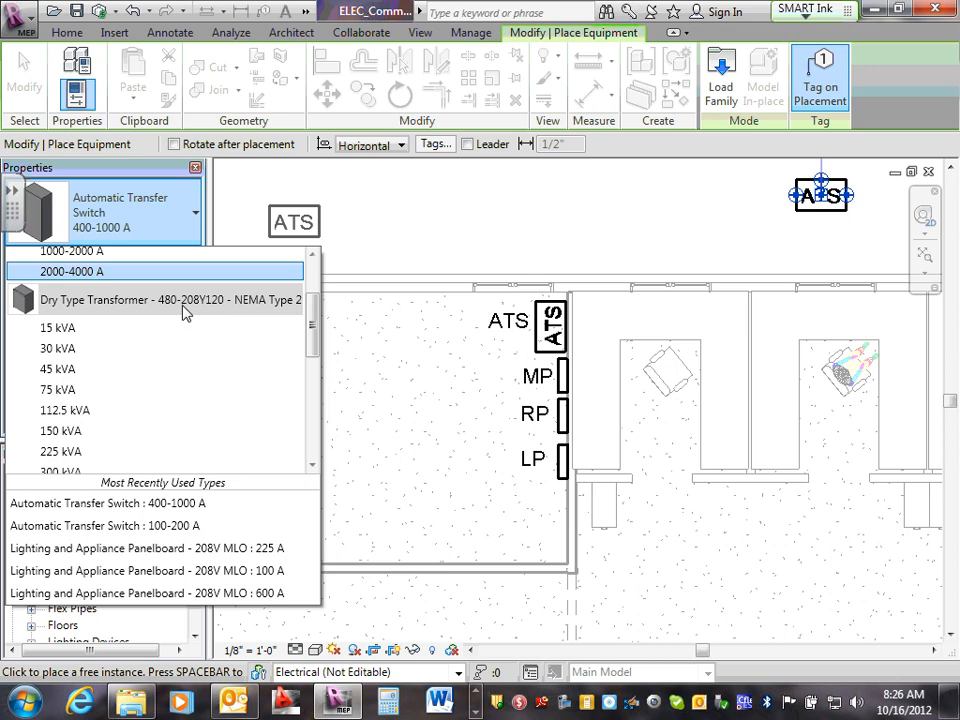
{"action": "mouse_move", "coordinate": [186, 315]}
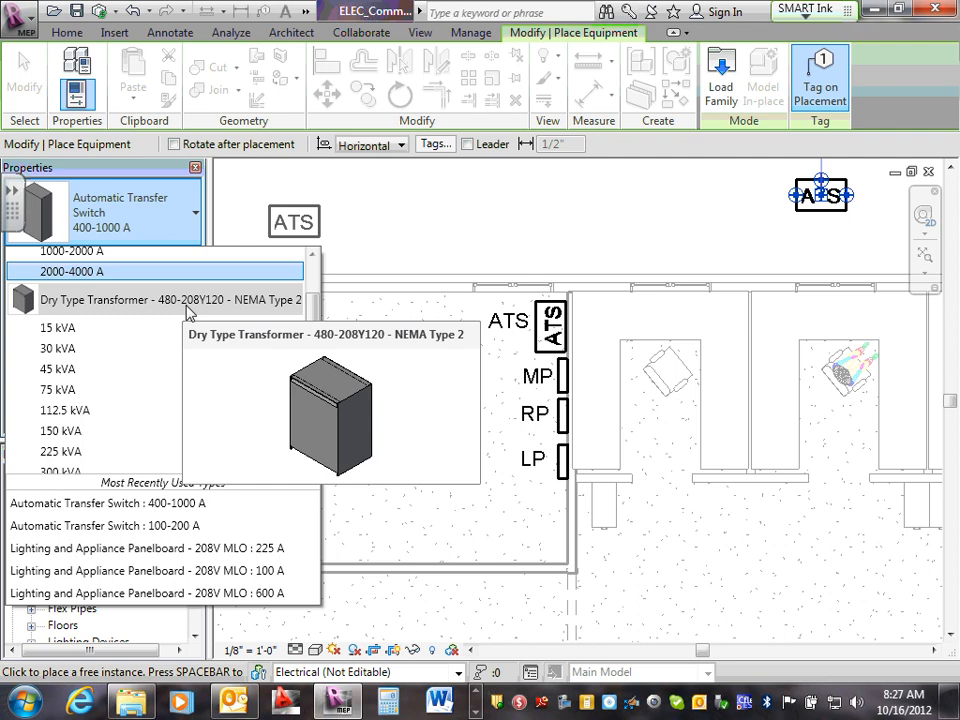
{"action": "scroll", "coordinate": [138, 362], "scroll_direction": "down", "scroll_amount": 2}
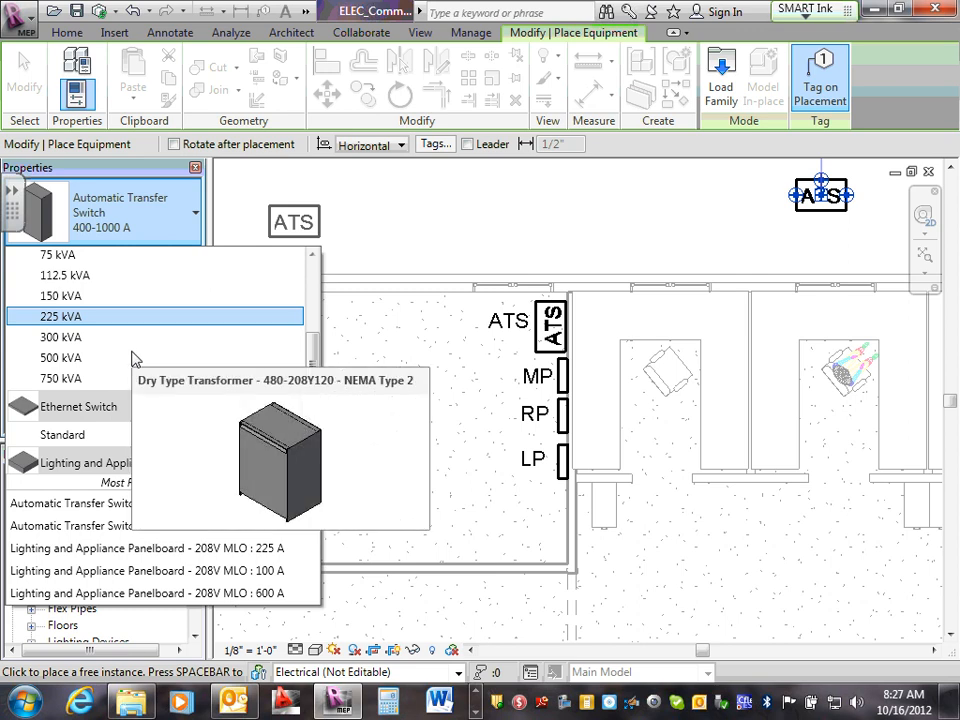
{"action": "key", "text": "Escape"}
{"action": "key", "text": "Escape"}
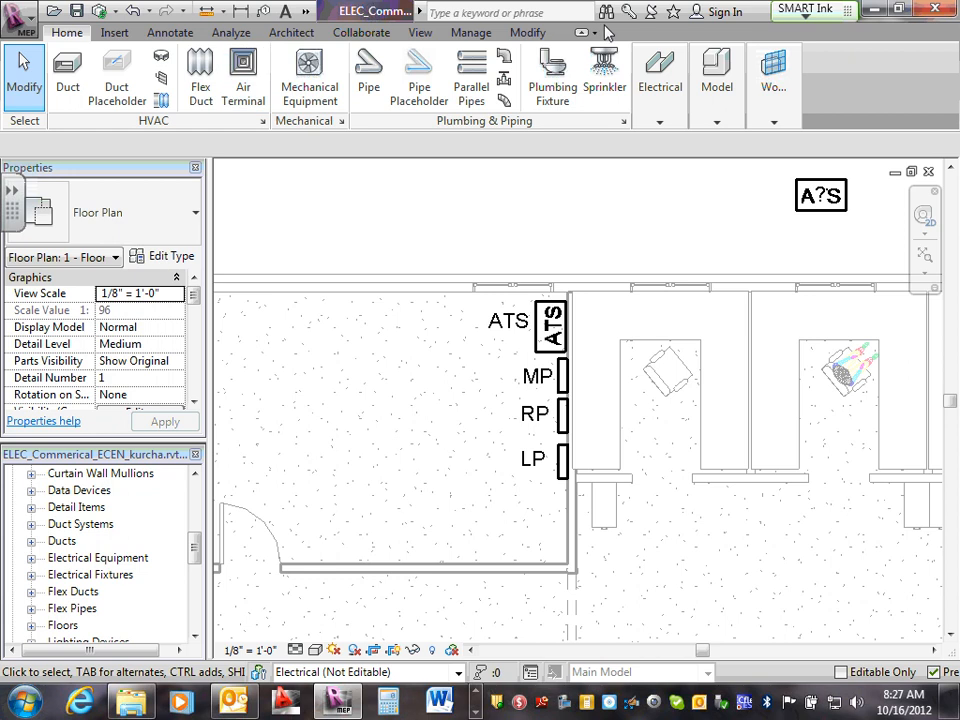
Load the Diesel Emergency Power Generator and Dry Type Transformer - 12000-208Y120 - NEMA Type 1 families from the Generation and Transformation library folder
{"action": "left_click", "coordinate": [116, 33]}
{"action": "left_click", "coordinate": [470, 85]}
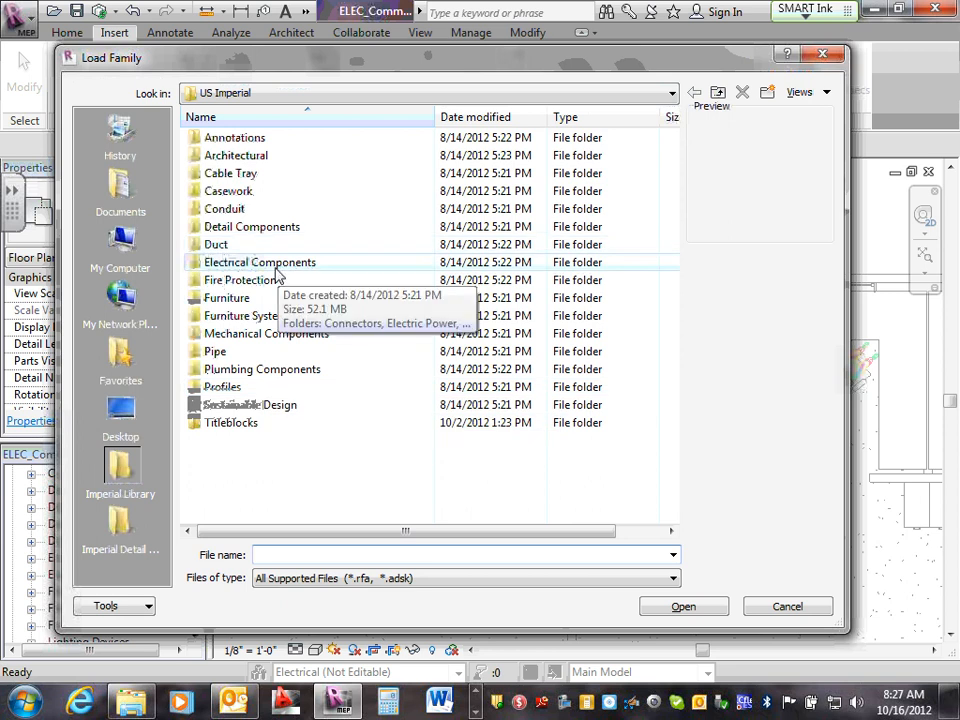
{"action": "left_click", "coordinate": [278, 266]}
{"action": "double_click", "coordinate": [276, 266]}
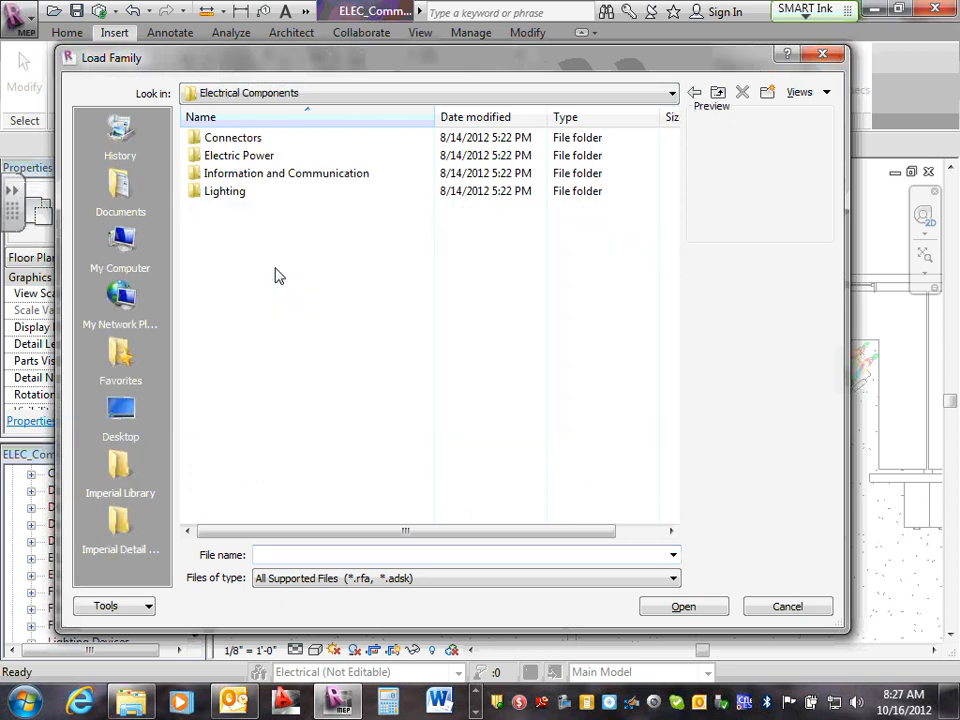
{"action": "double_click", "coordinate": [257, 160]}
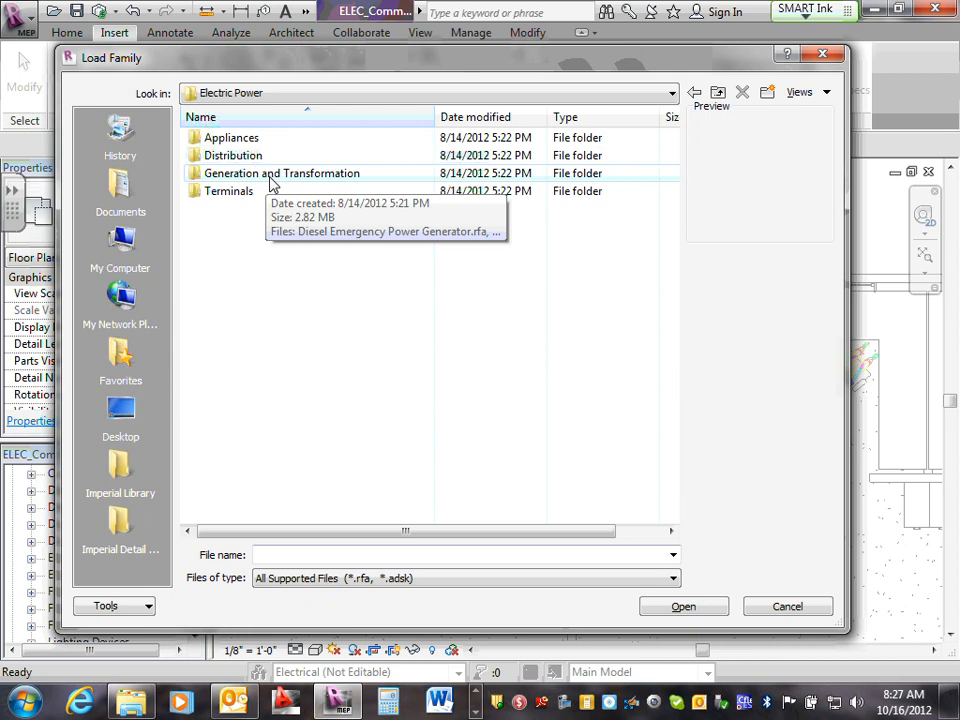
{"action": "double_click", "coordinate": [271, 183]}
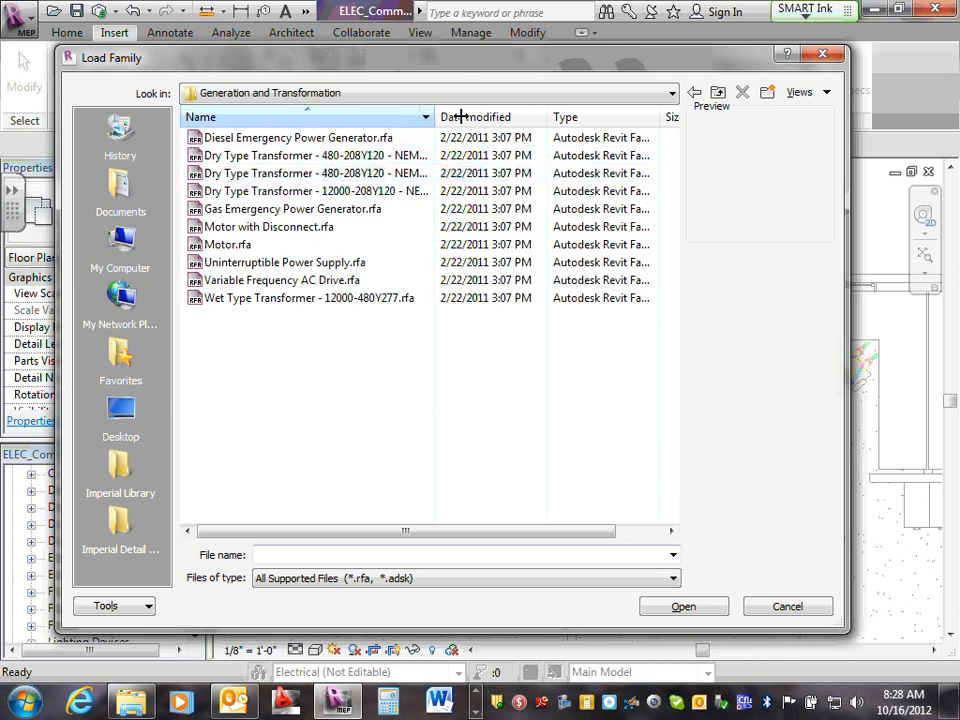
{"action": "left_click_drag", "start_coordinate": [462, 116], "coordinate": [620, 118]}
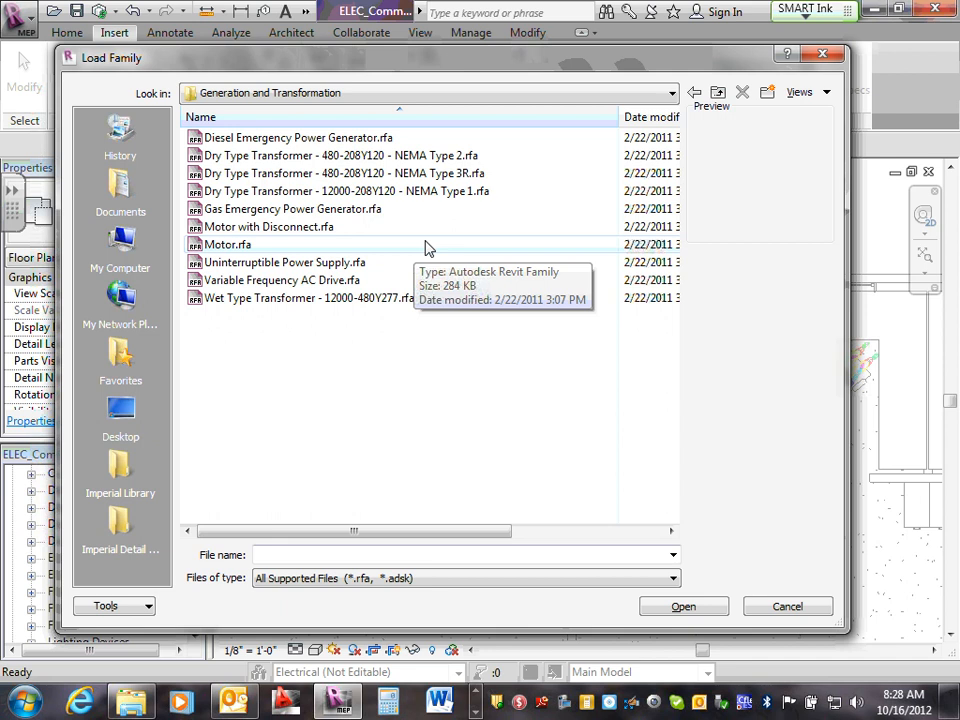
{"action": "left_click", "coordinate": [430, 193]}
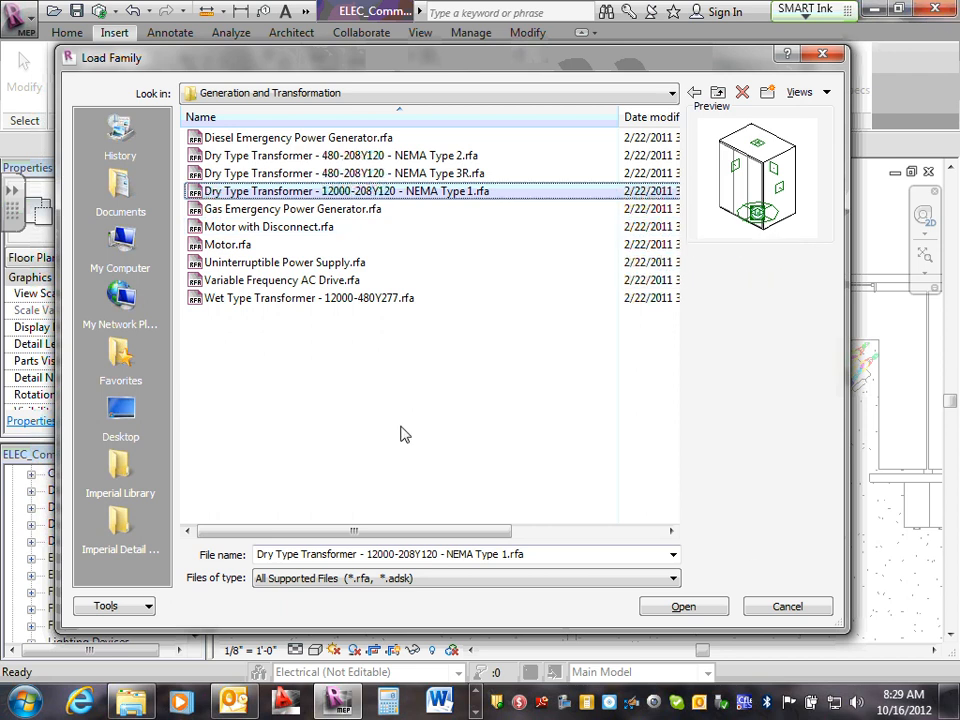
{"action": "left_click", "coordinate": [347, 140], "text": "ctrl"}
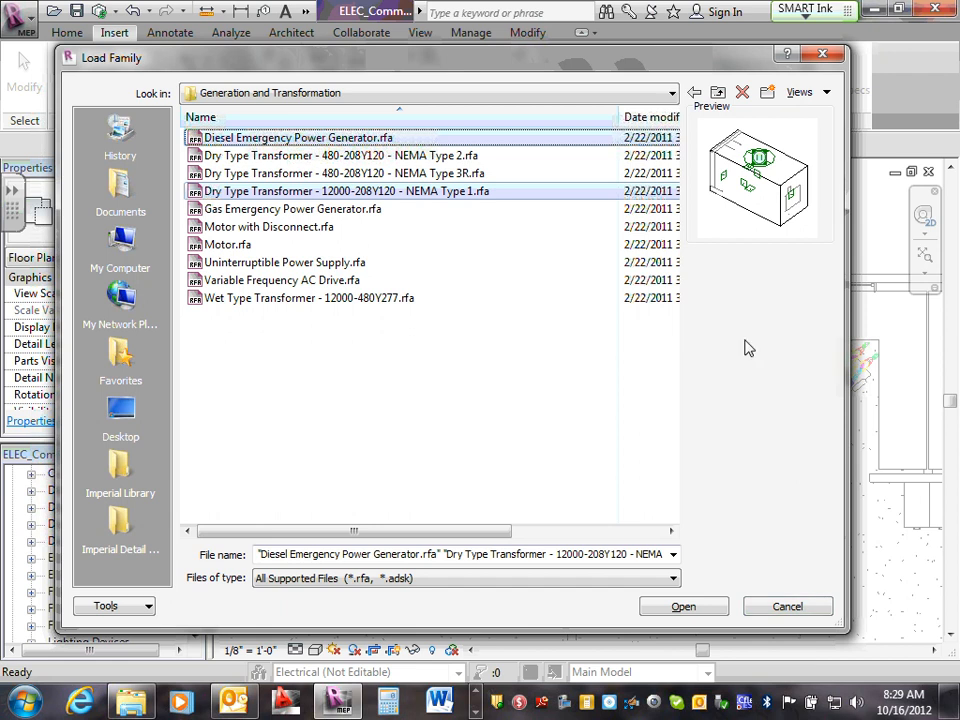
{"action": "left_click", "coordinate": [684, 607]}
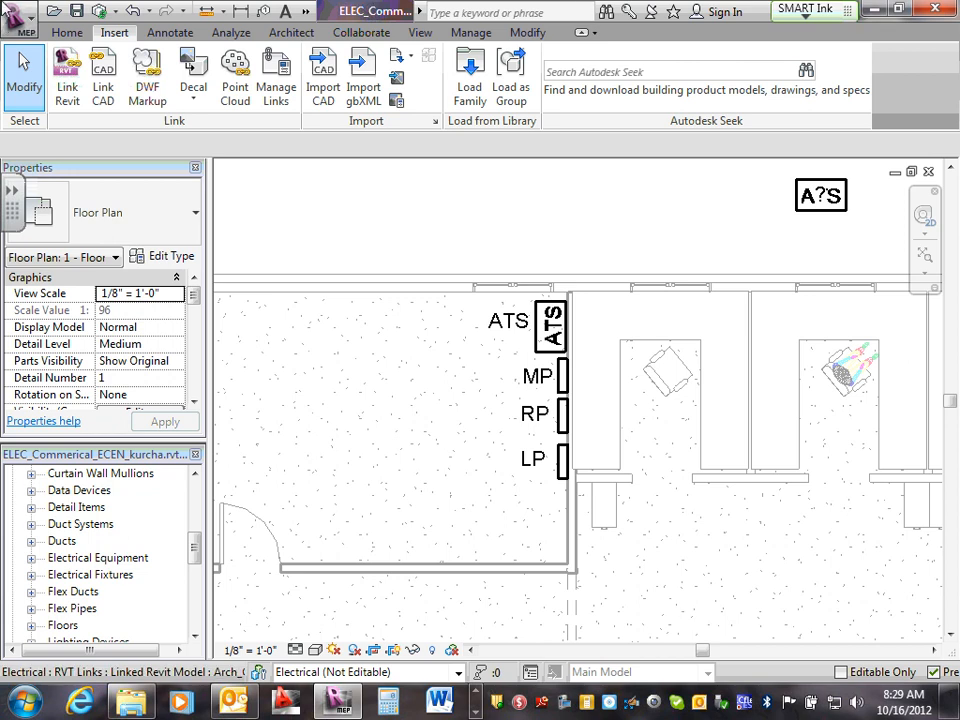
Delete the stray automatic transfer switch with the question-mark tag outside the building
{"action": "scroll", "coordinate": [838, 218], "scroll_direction": "up", "scroll_amount": 2}
{"action": "left_click", "coordinate": [843, 220]}
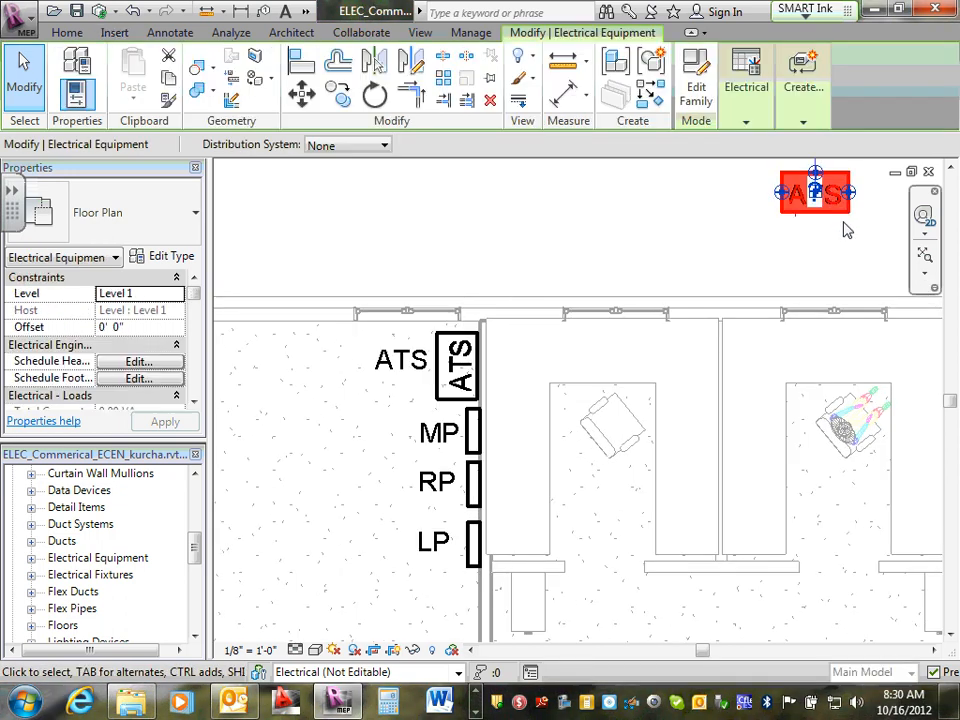
{"action": "key", "text": "Delete"}
Adjust the upper boundary of the floor plan's crop region in the open area above the building
{"action": "scroll", "coordinate": [669, 310], "scroll_direction": "down", "scroll_amount": 6}
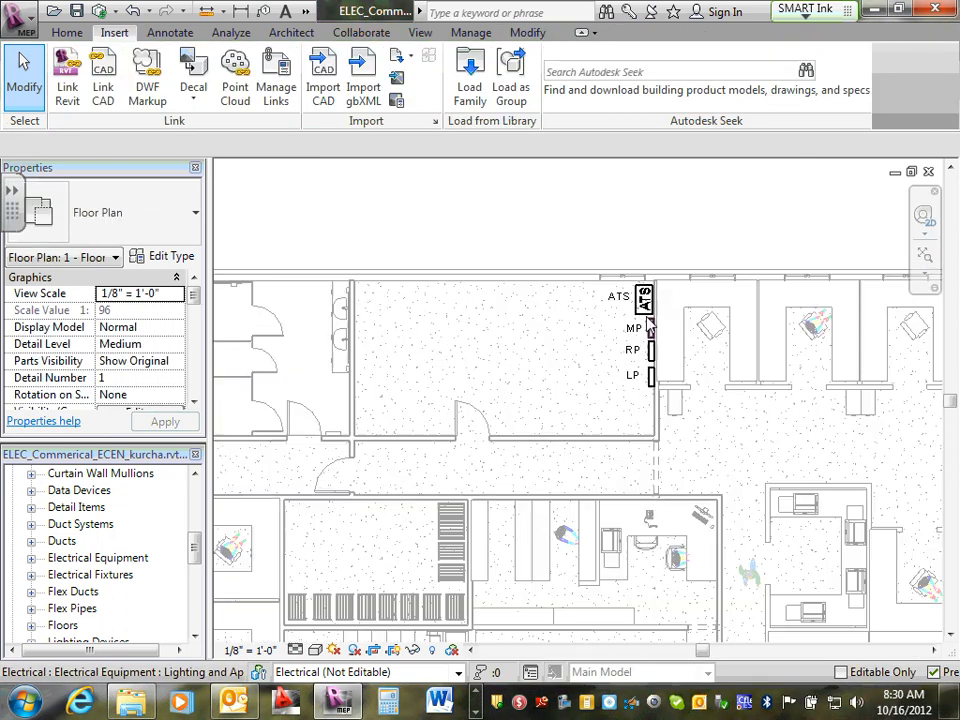
{"action": "middle_click_drag", "start_coordinate": [588, 253], "coordinate": [611, 360]}
{"action": "scroll", "coordinate": [600, 345], "scroll_direction": "up", "scroll_amount": 1}
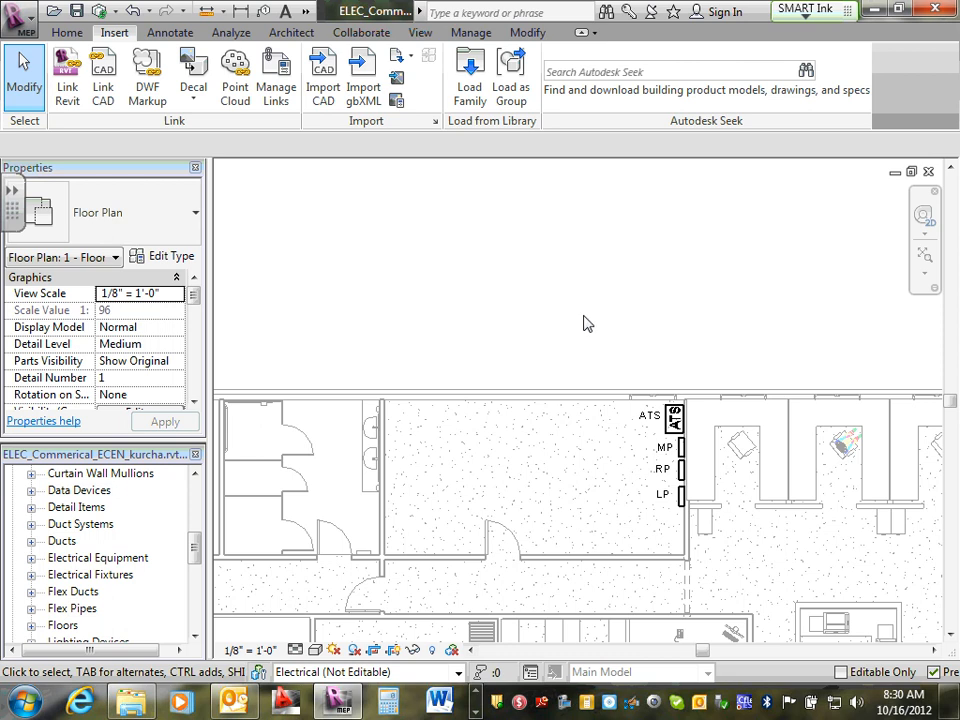
{"action": "scroll", "coordinate": [589, 318], "scroll_direction": "down", "scroll_amount": 5}
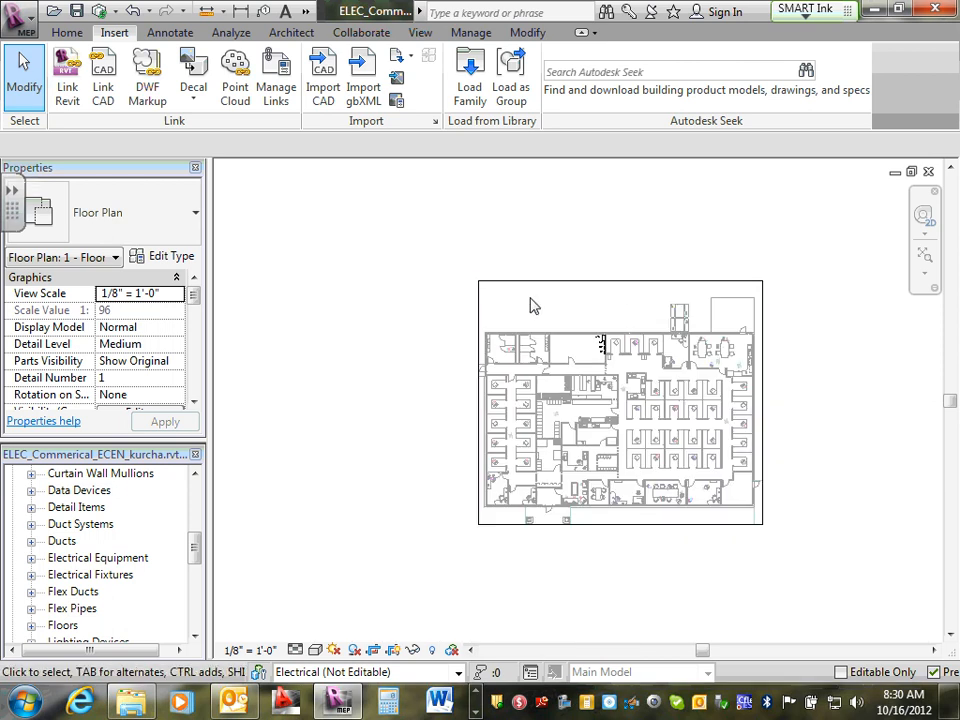
{"action": "scroll", "coordinate": [562, 322], "scroll_direction": "up", "scroll_amount": 1}
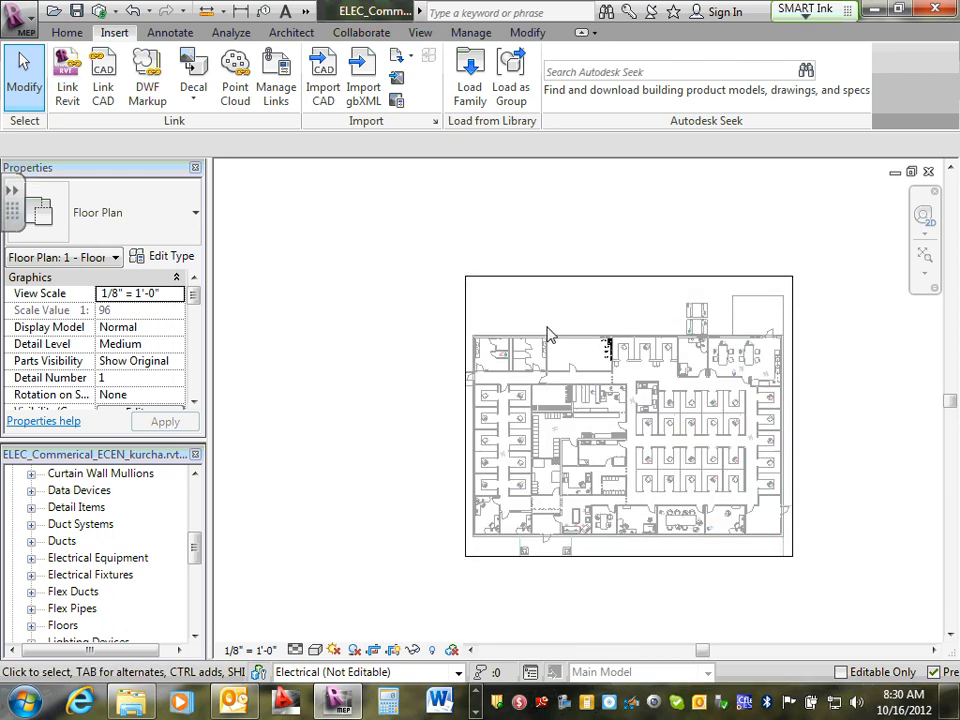
{"action": "left_click", "coordinate": [620, 281]}
{"action": "left_click_drag", "start_coordinate": [609, 372], "coordinate": [630, 278]}
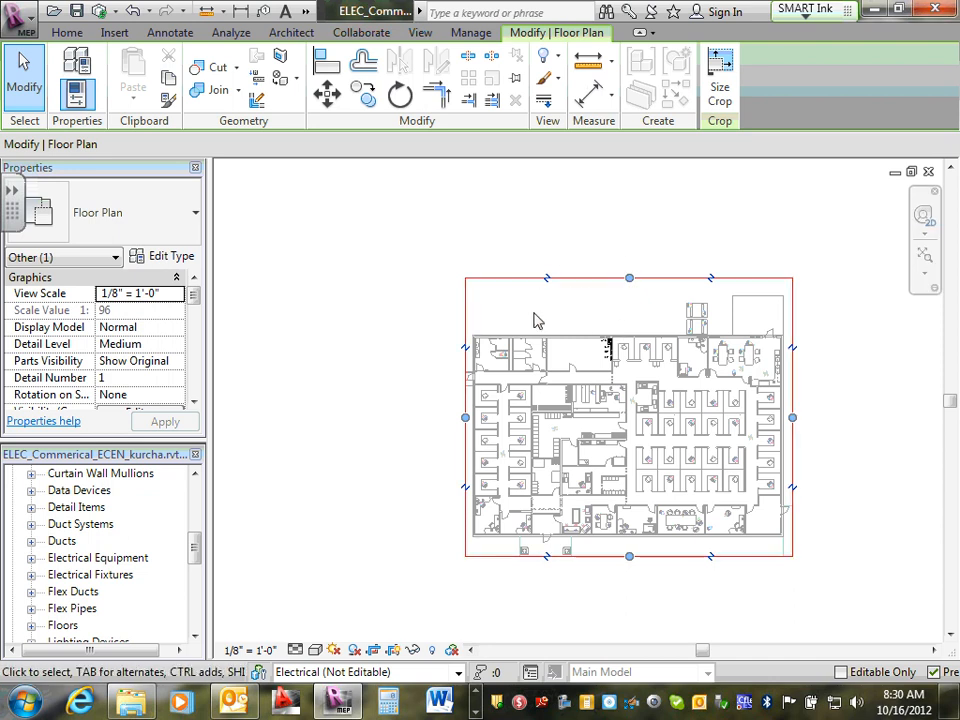
Start placing electrical equipment and look through the kVA sizes of the Dry Type Transformer - 12000-208Y120 - NEMA Type 1 family
{"action": "scroll", "coordinate": [534, 315], "scroll_direction": "up", "scroll_amount": 1}
{"action": "scroll", "coordinate": [600, 320], "scroll_direction": "up", "scroll_amount": 1}
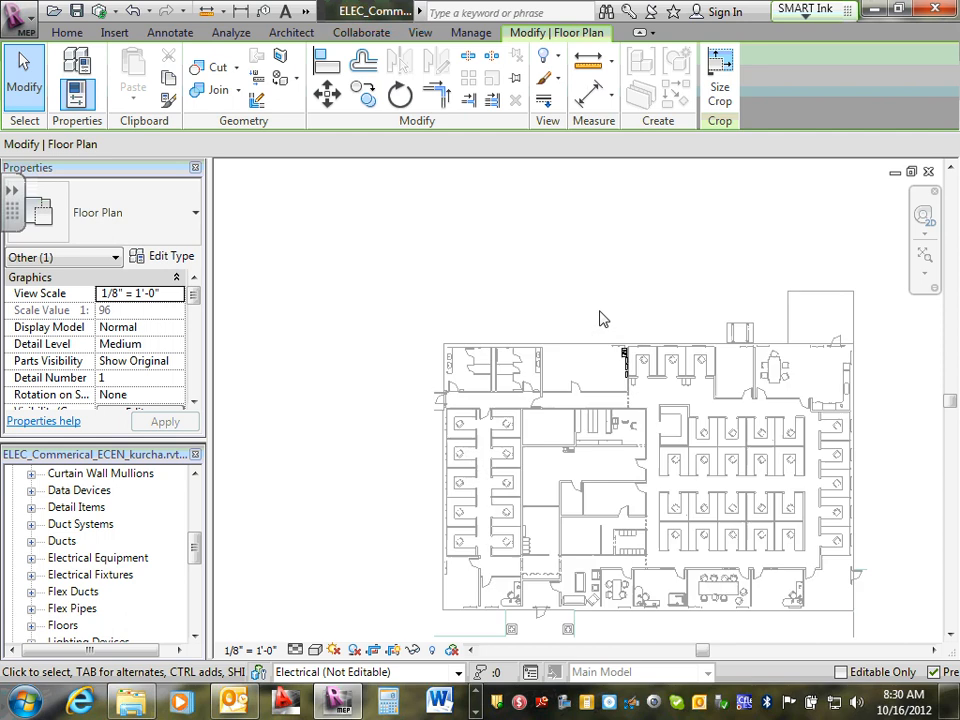
{"action": "scroll", "coordinate": [600, 319], "scroll_direction": "up", "scroll_amount": 1}
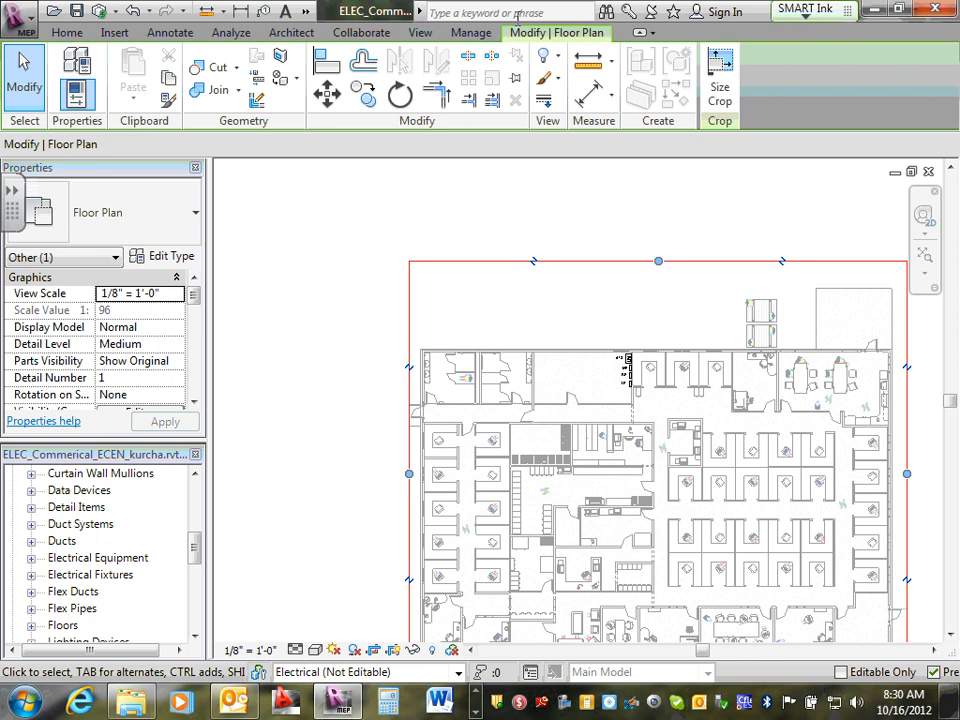
{"action": "left_click", "coordinate": [72, 36]}
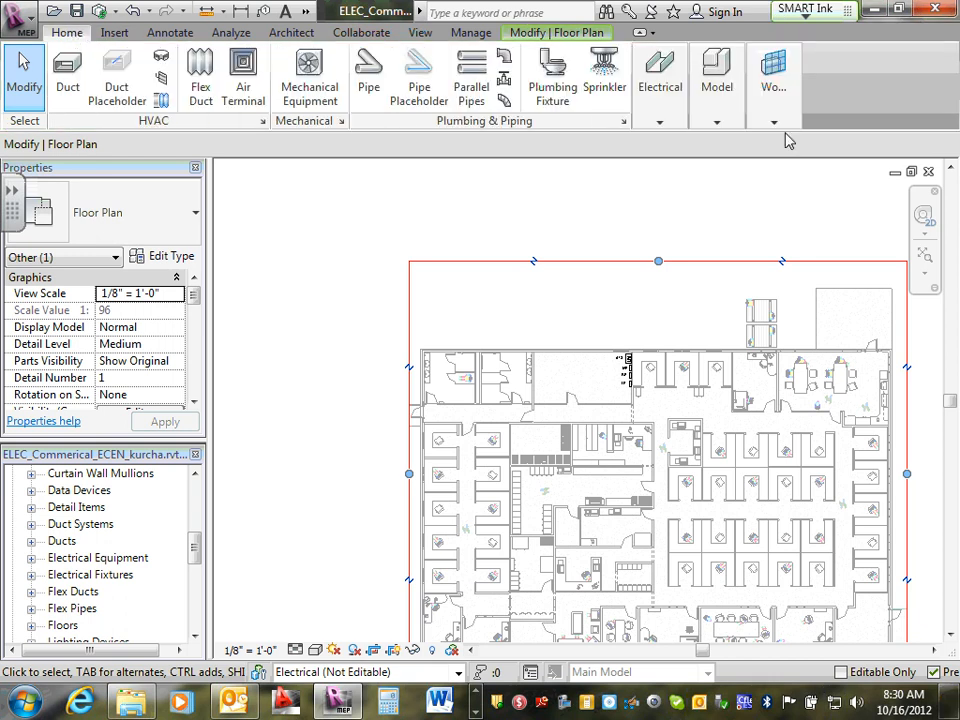
{"action": "left_click", "coordinate": [665, 120]}
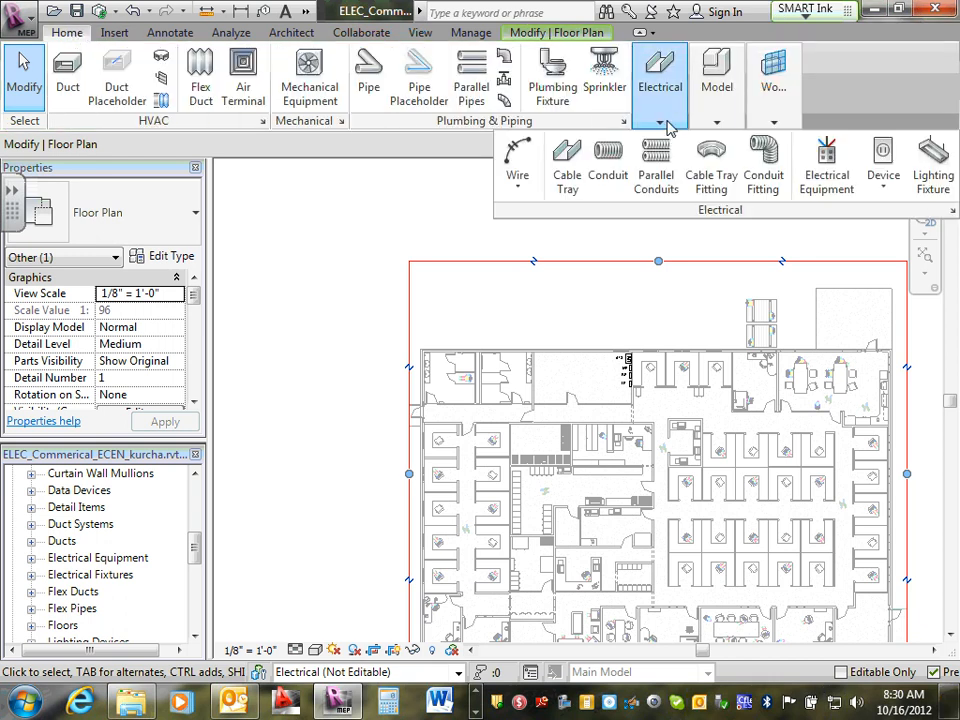
{"action": "left_click", "coordinate": [829, 184]}
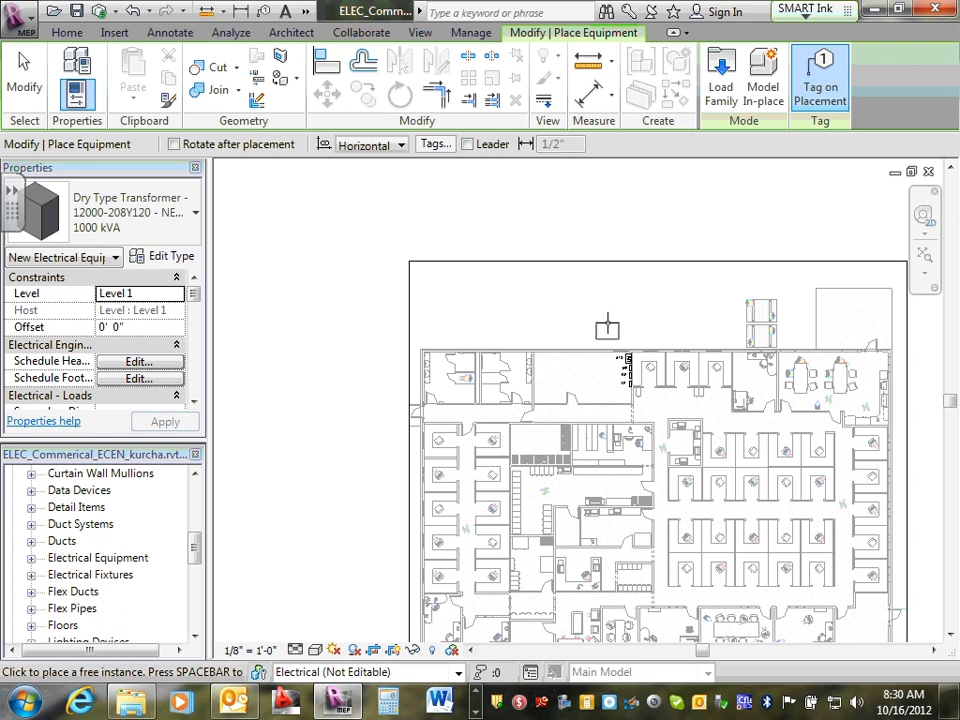
{"action": "left_click", "coordinate": [196, 216]}
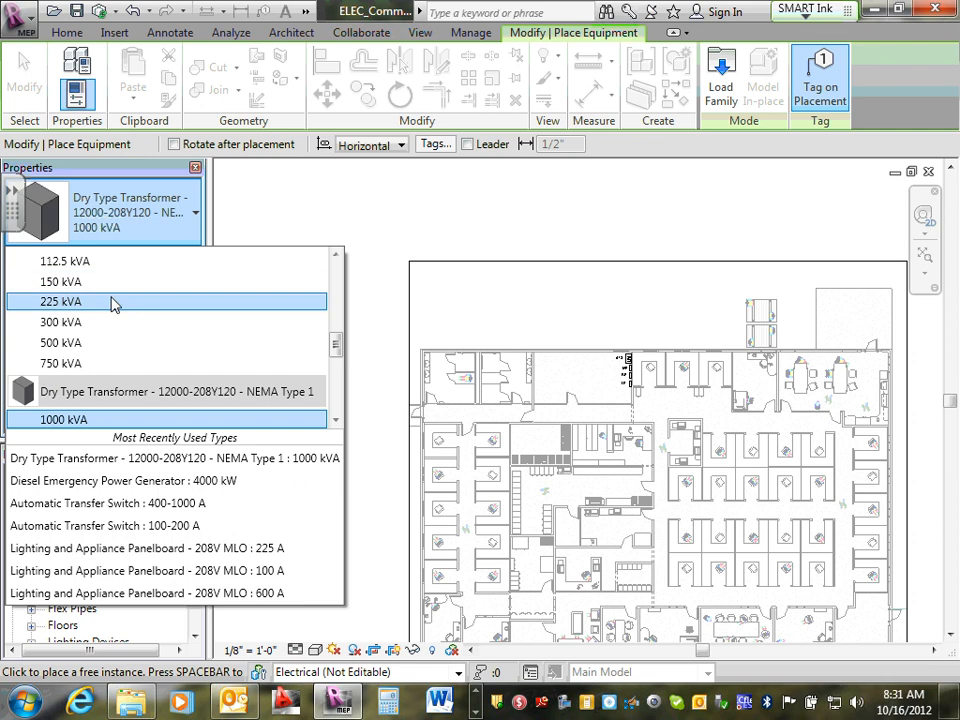
{"action": "mouse_move", "coordinate": [111, 305]}
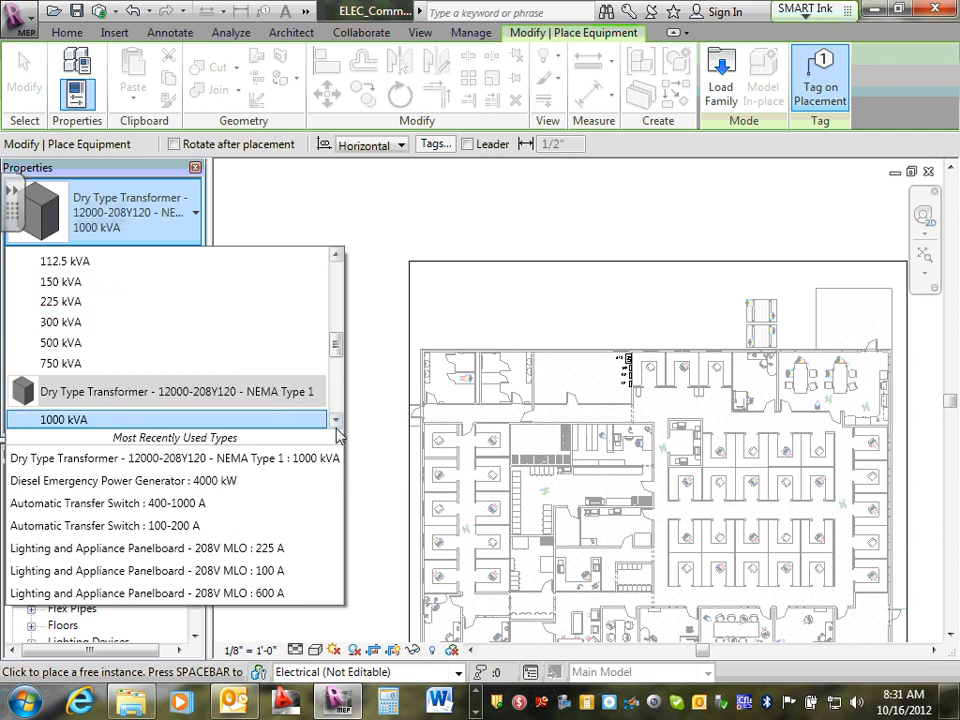
{"action": "left_click", "coordinate": [336, 420]}
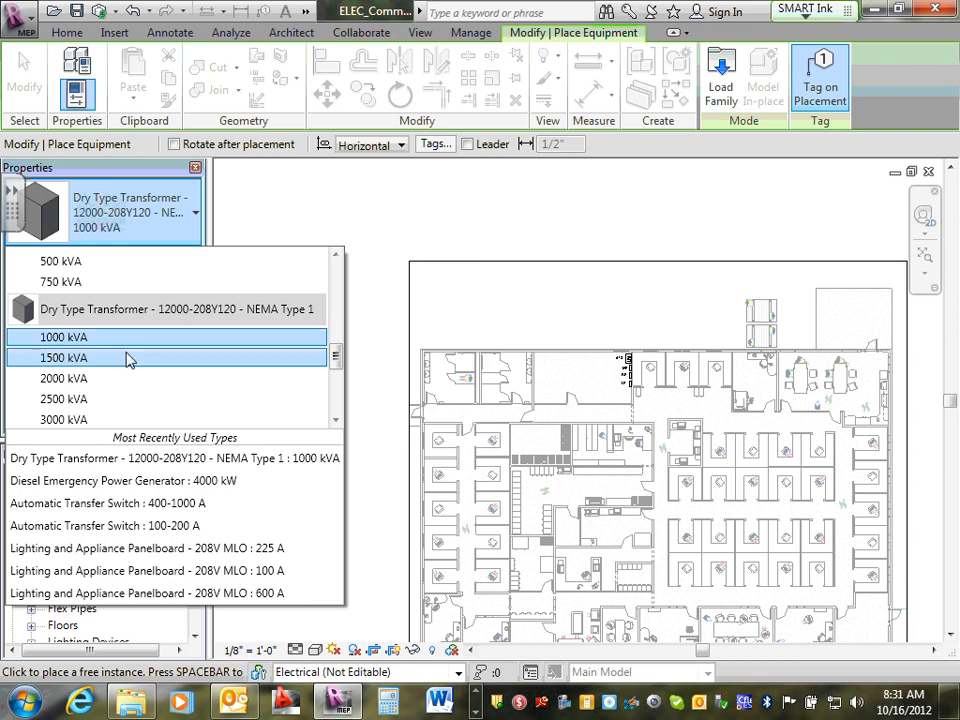
{"action": "left_click", "coordinate": [336, 420]}
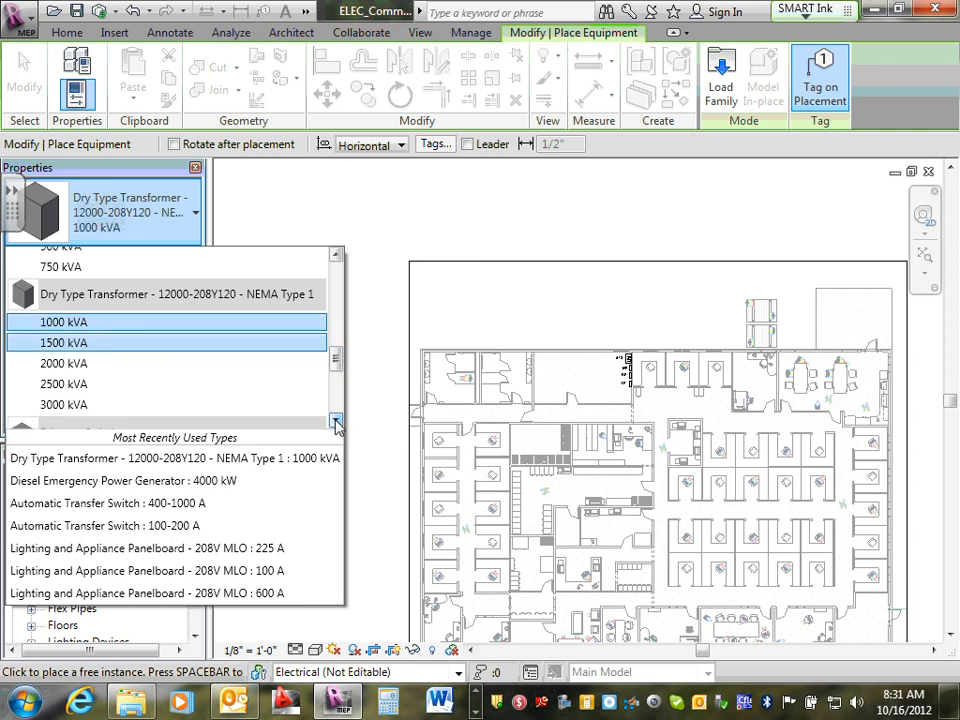
{"action": "left_click", "coordinate": [336, 421]}
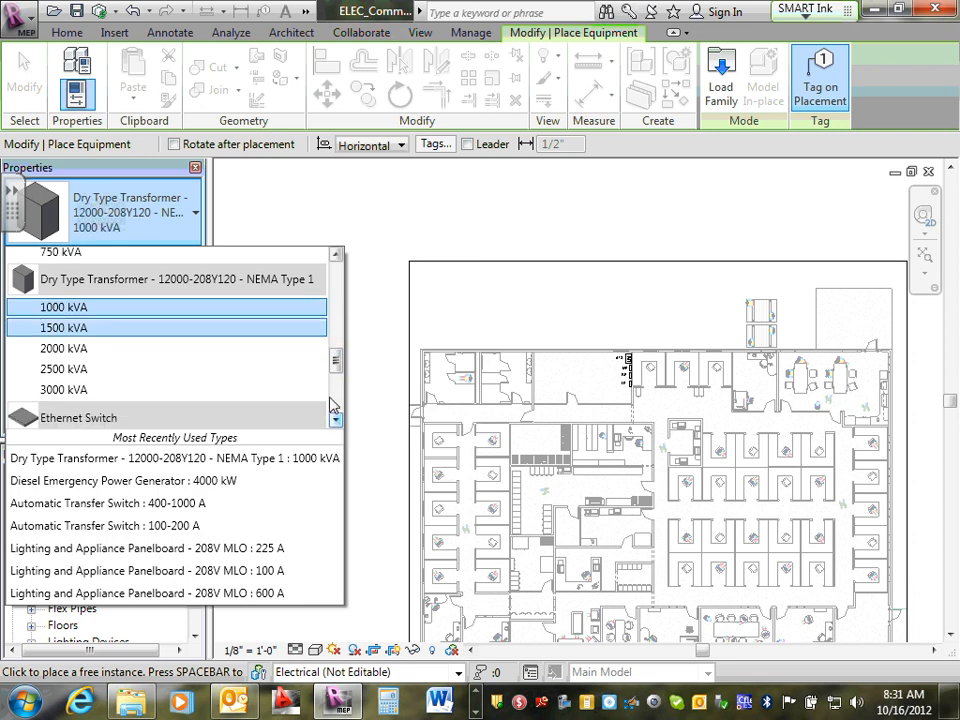
{"action": "left_click", "coordinate": [336, 255]}
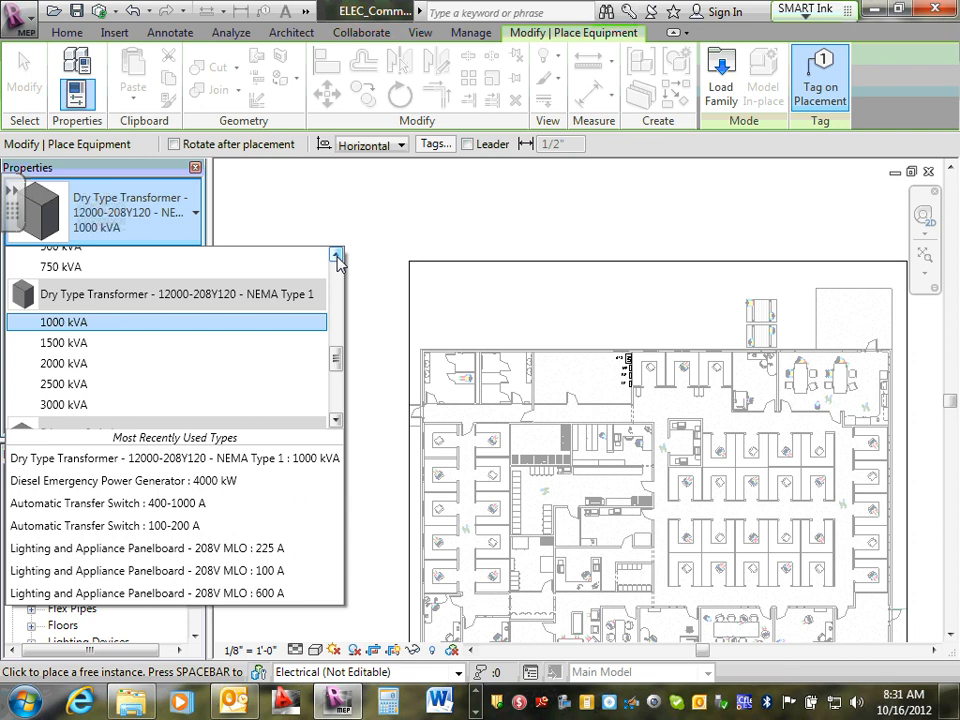
{"action": "left_click", "coordinate": [337, 257]}
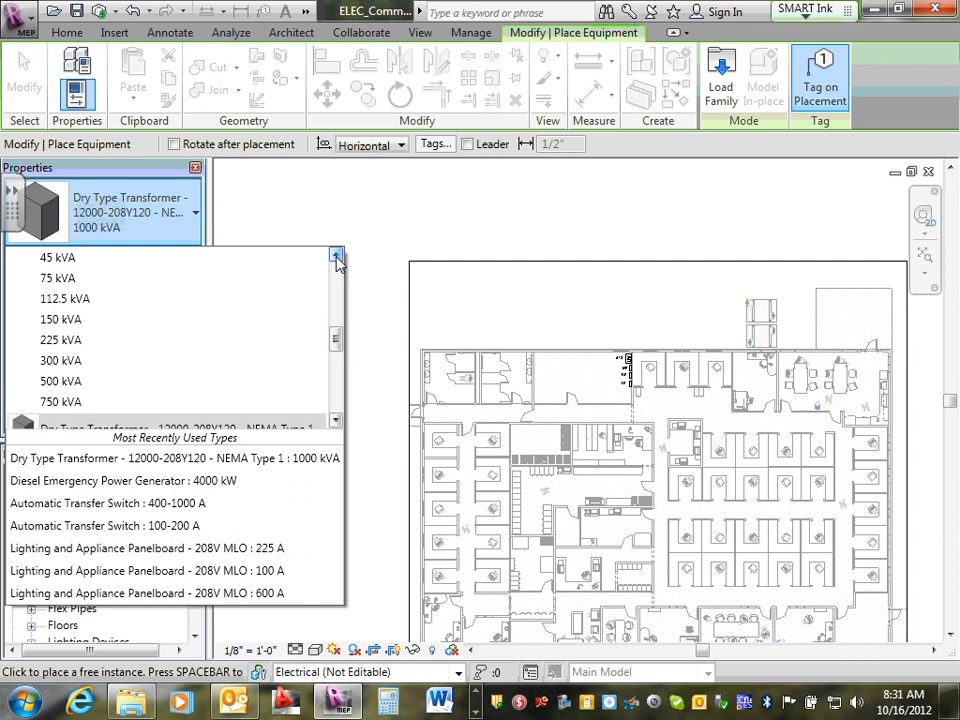
{"action": "left_click", "coordinate": [337, 421]}
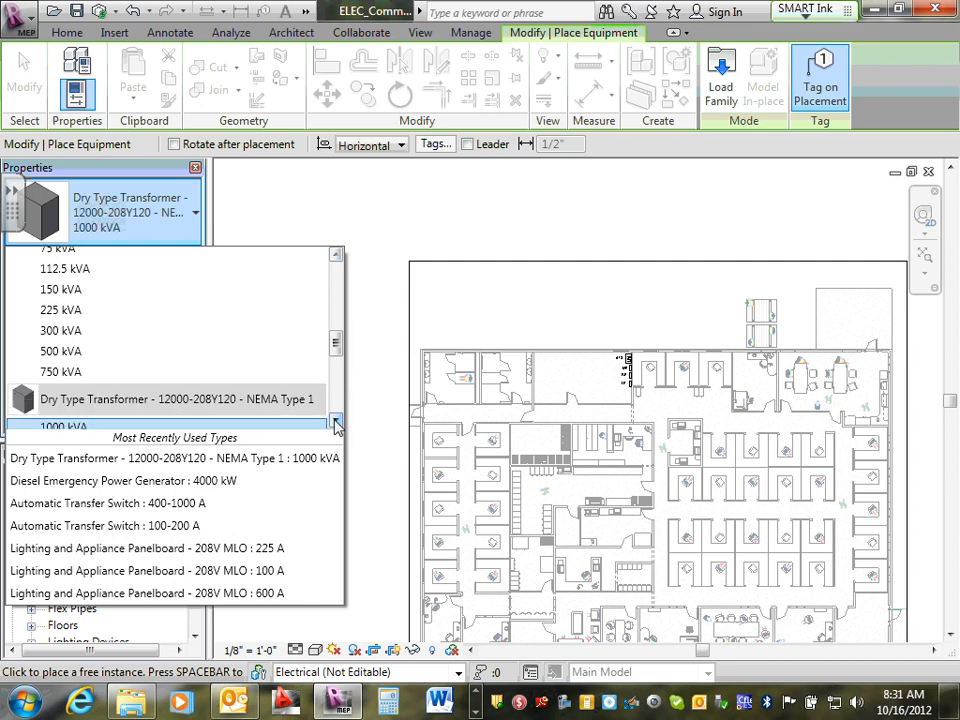
{"action": "left_click", "coordinate": [337, 421]}
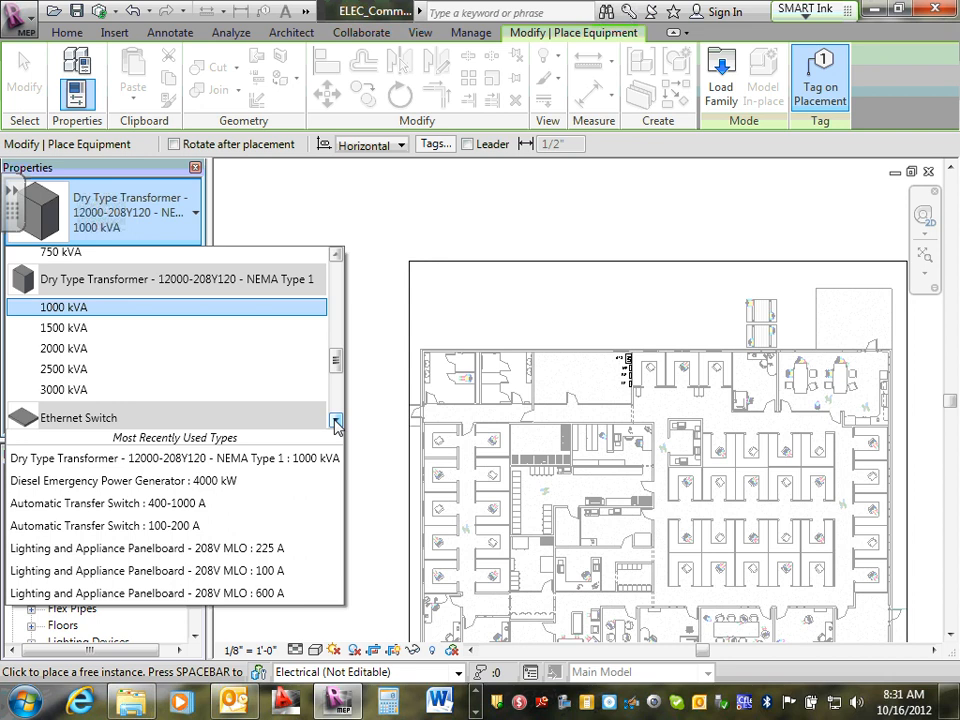
Examine the kVA sizes offered in the Dry Type Transformer - 480-208Y120 - NEMA Type 2 family
{"action": "left_click", "coordinate": [337, 256]}
{"action": "left_click", "coordinate": [337, 258]}
{"action": "left_click", "coordinate": [337, 258]}
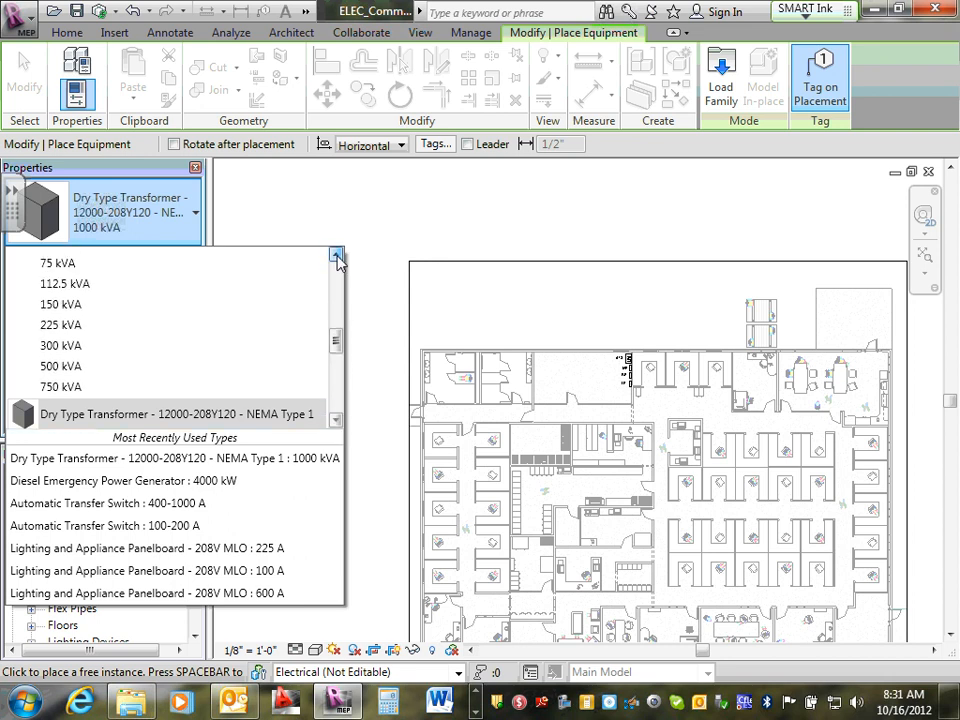
{"action": "left_click", "coordinate": [337, 258]}
{"action": "left_click", "coordinate": [337, 258]}
{"action": "left_click", "coordinate": [337, 258]}
{"action": "left_click", "coordinate": [337, 258]}
{"action": "left_click", "coordinate": [337, 258]}
{"action": "left_click", "coordinate": [337, 258]}
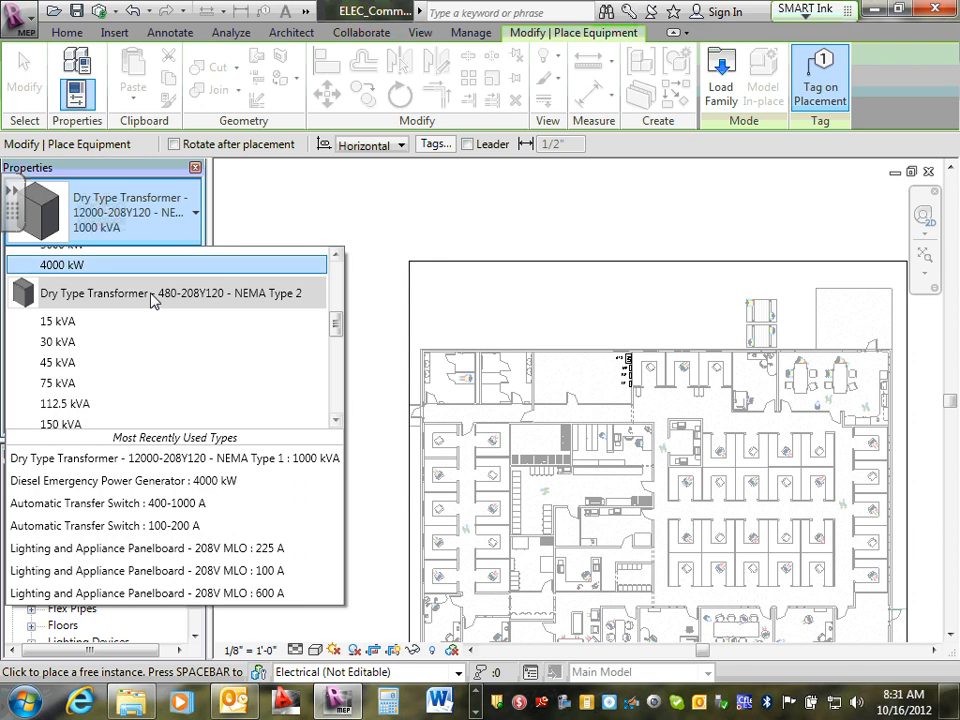
{"action": "mouse_move", "coordinate": [171, 298]}
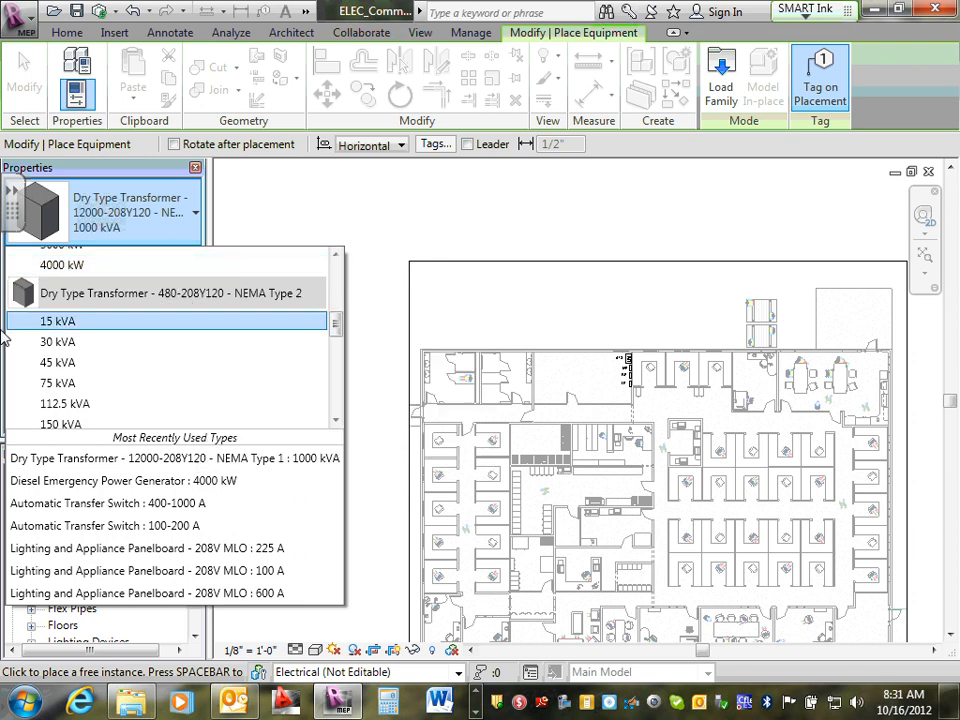
{"action": "left_click", "coordinate": [337, 420]}
{"action": "mouse_move", "coordinate": [122, 401]}
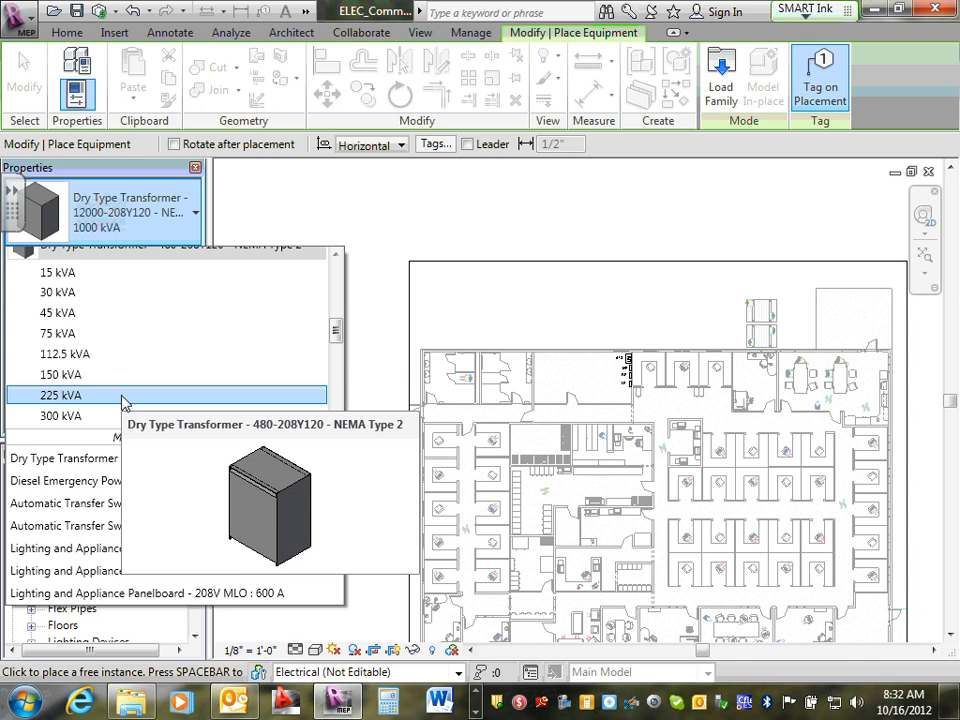
Place a 225 kVA Dry Type Transformer - 480-208Y120 - NEMA Type 2 in the open area above the building, outside the restrooms
{"action": "left_click", "coordinate": [336, 257]}
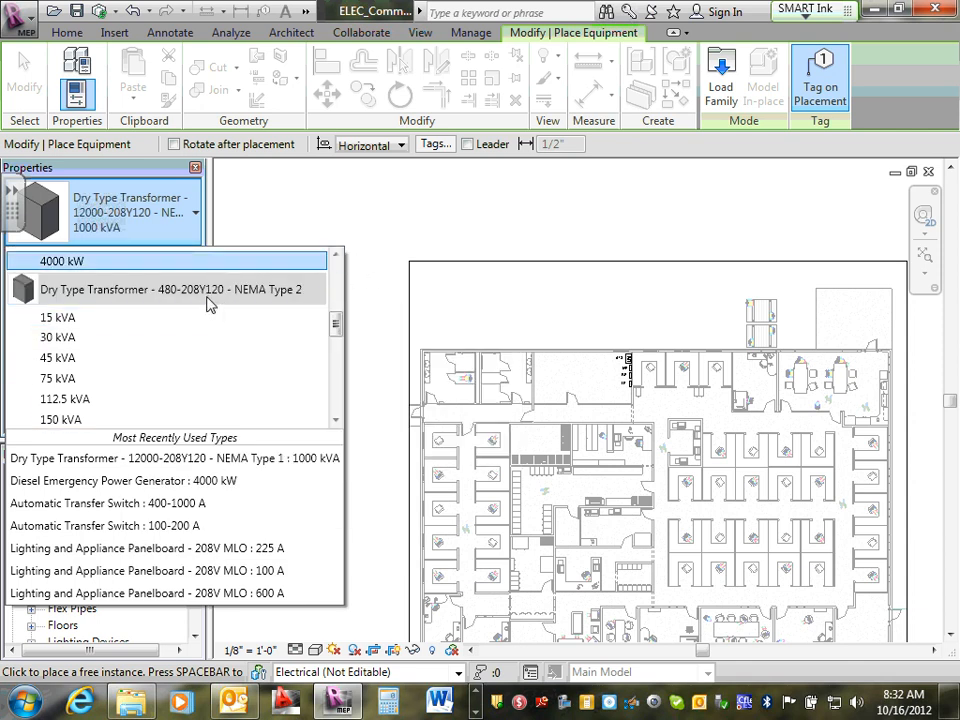
{"action": "left_click", "coordinate": [336, 423]}
{"action": "left_click", "coordinate": [336, 423]}
{"action": "left_click", "coordinate": [62, 397]}
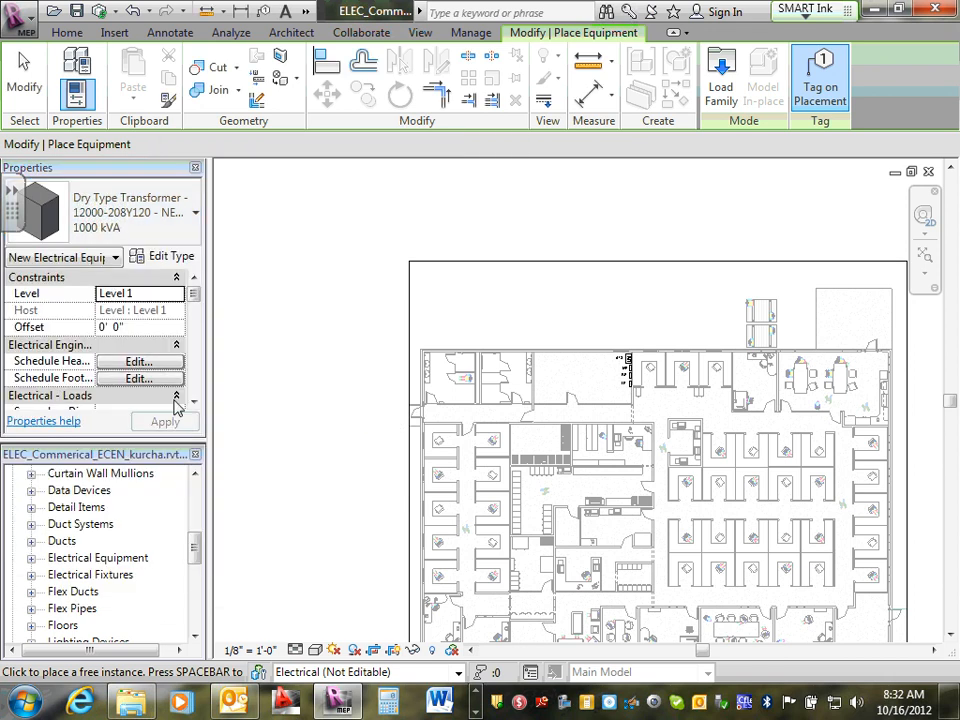
{"action": "scroll", "coordinate": [525, 328], "scroll_direction": "up", "scroll_amount": 3}
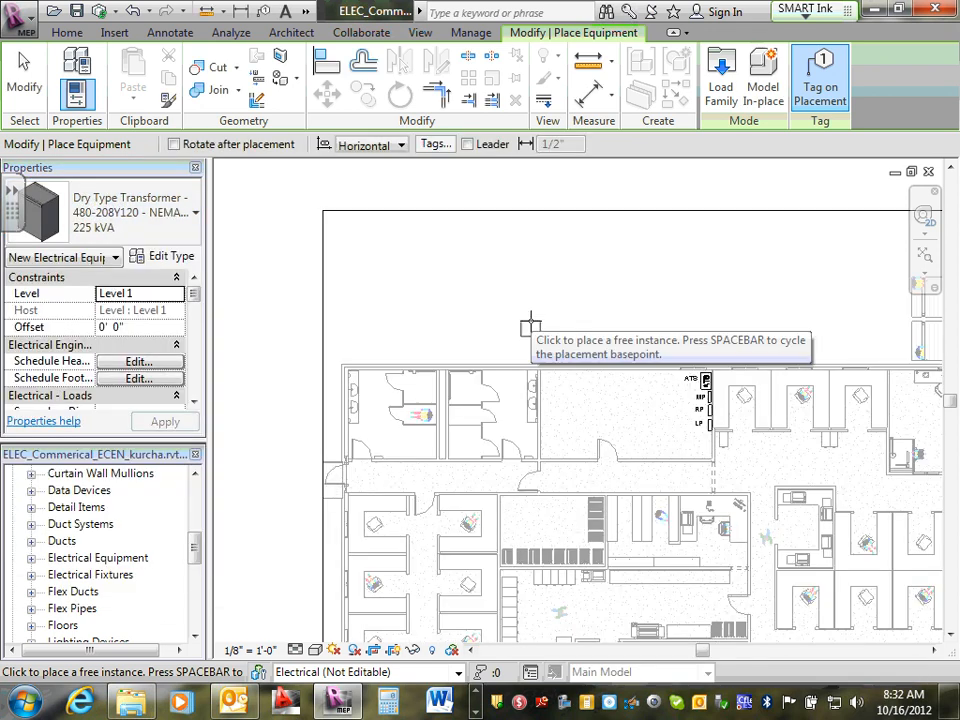
{"action": "scroll", "coordinate": [533, 310], "scroll_direction": "up", "scroll_amount": 2}
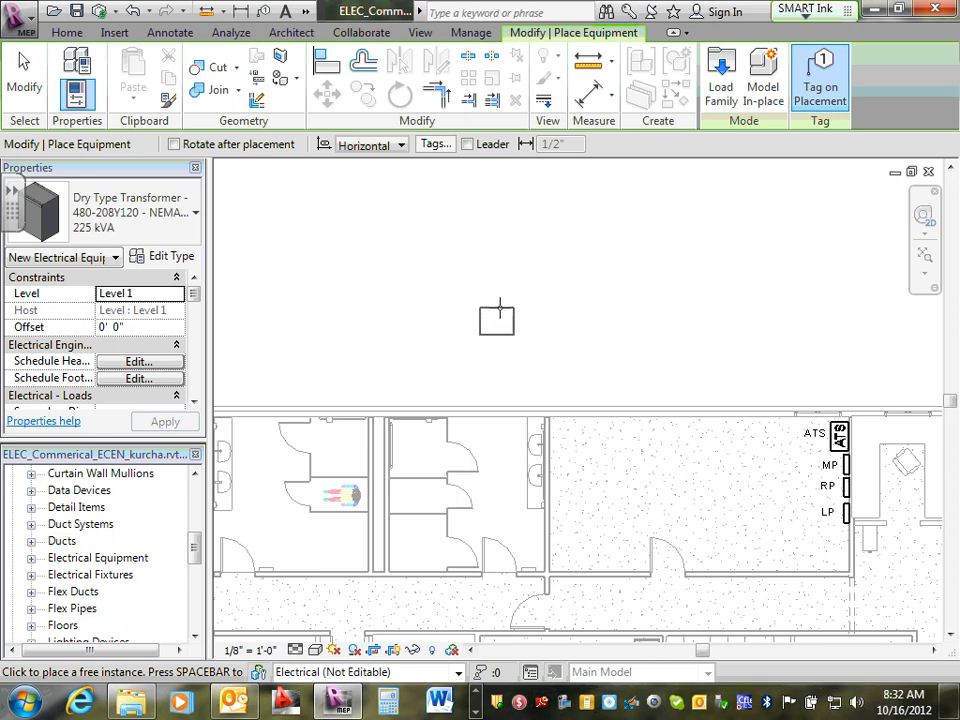
{"action": "left_click", "coordinate": [500, 310]}
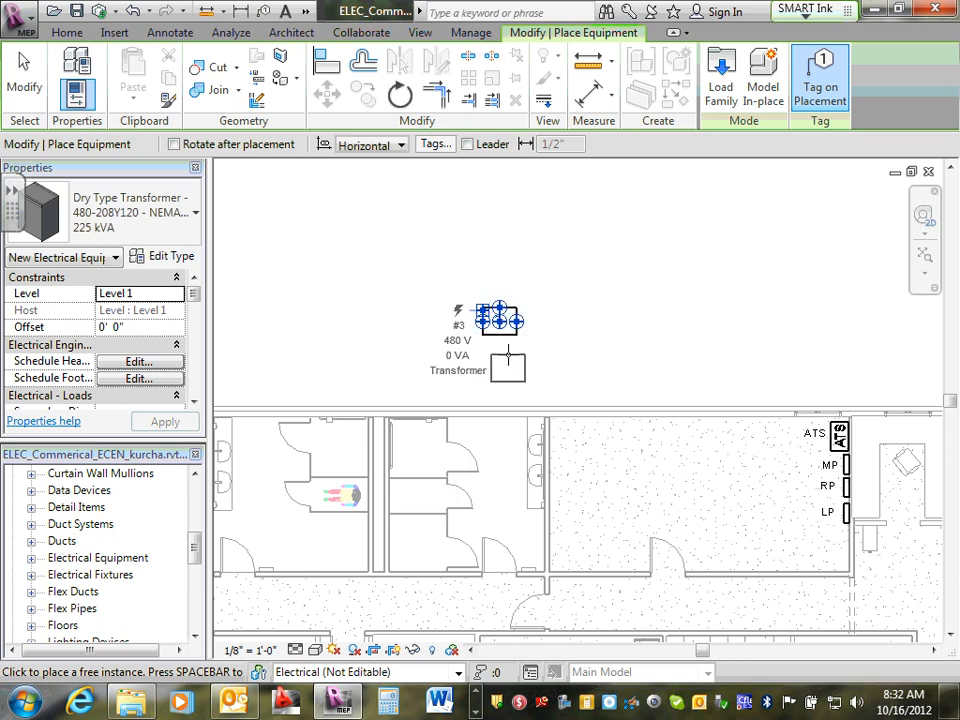
{"action": "key", "text": "Escape"}
{"action": "key", "text": "Escape"}
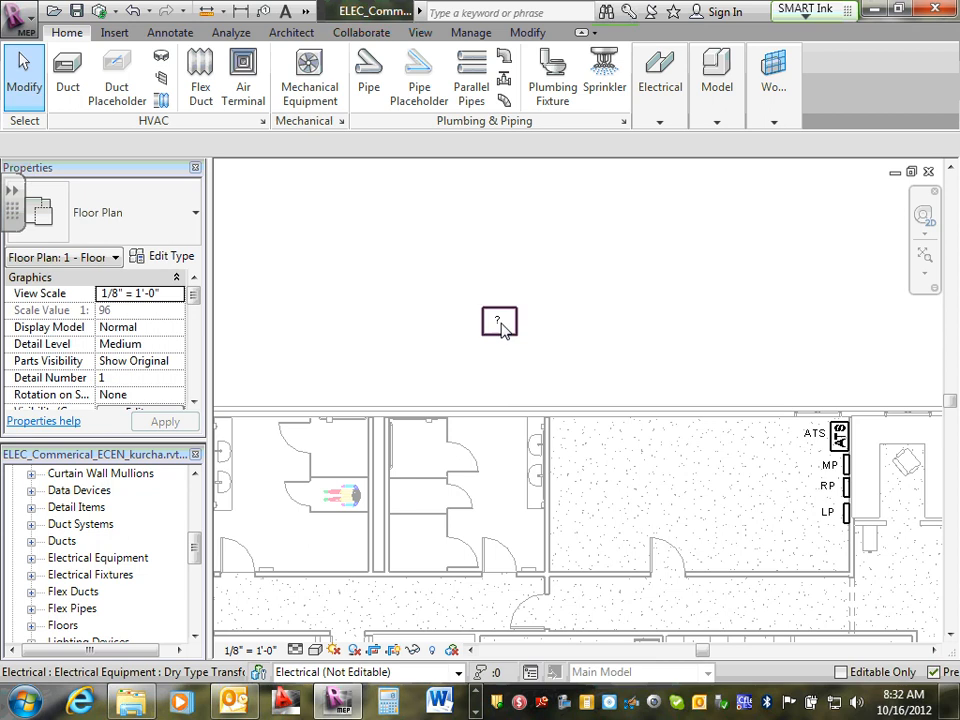
Change the question-mark type mark tag on the new outdoor transformer to XFR
{"action": "scroll", "coordinate": [500, 326], "scroll_direction": "up", "scroll_amount": 1}
{"action": "scroll", "coordinate": [500, 326], "scroll_direction": "up", "scroll_amount": 1}
{"action": "left_click", "coordinate": [501, 326]}
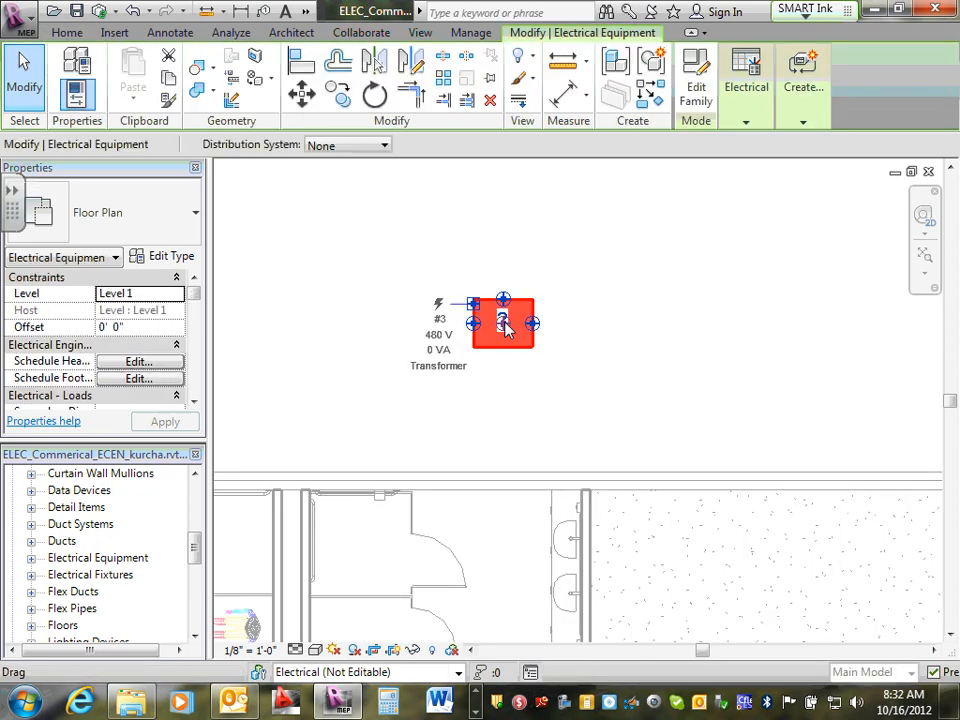
{"action": "key", "text": "Escape"}
{"action": "scroll", "coordinate": [510, 335], "scroll_direction": "up", "scroll_amount": 1}
{"action": "left_click", "coordinate": [505, 332]}
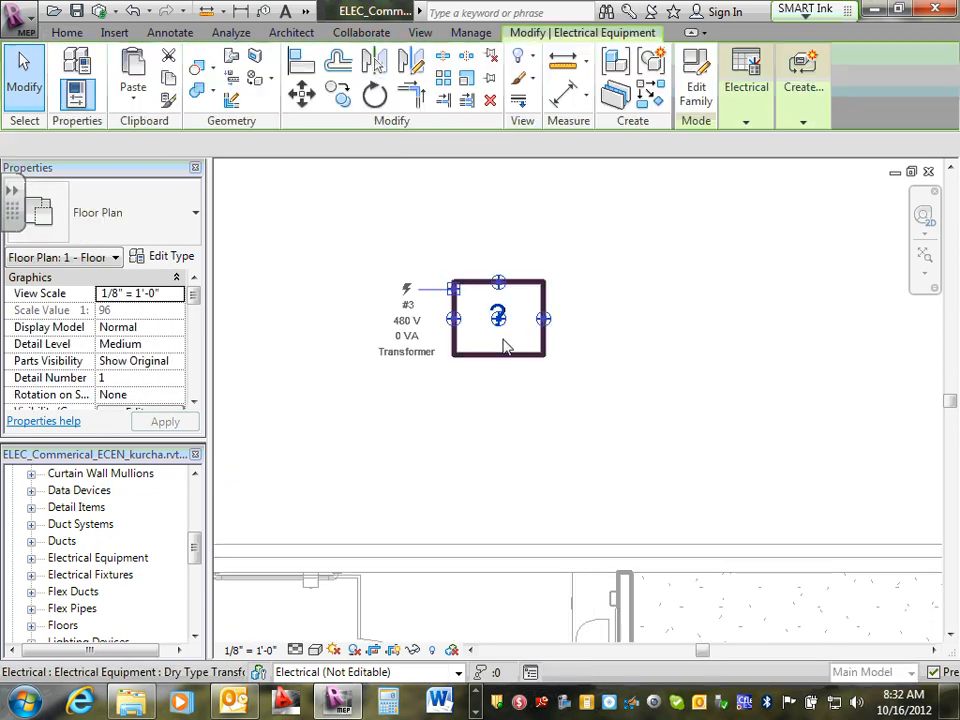
{"action": "key", "text": "Escape"}
{"action": "scroll", "coordinate": [507, 330], "scroll_direction": "up", "scroll_amount": 2}
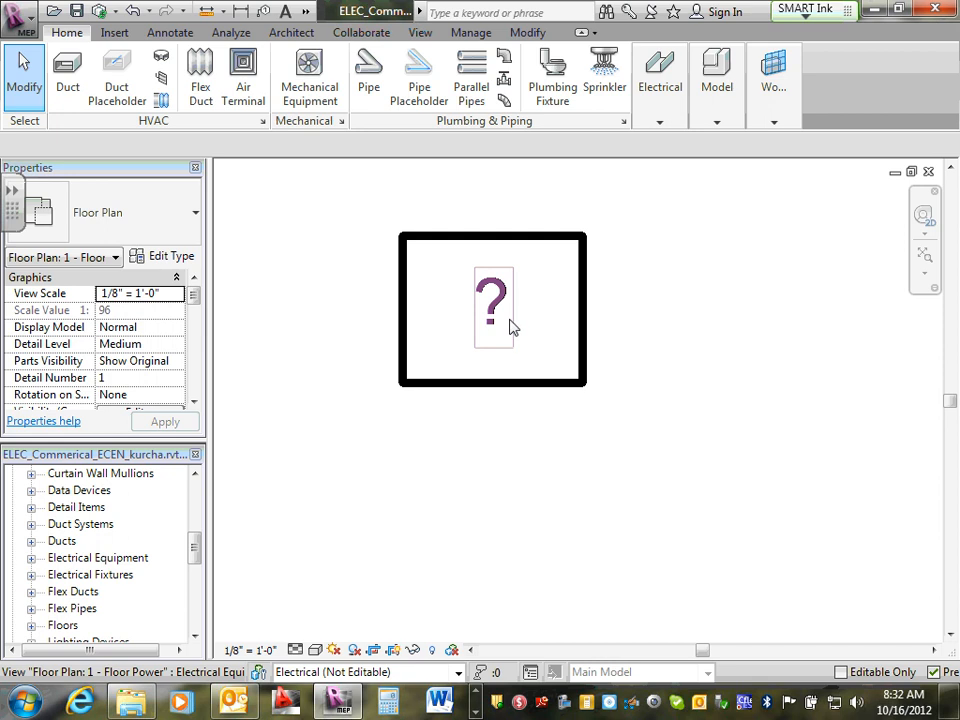
{"action": "left_click", "coordinate": [501, 345]}
{"action": "mouse_move", "coordinate": [493, 347]}
{"action": "left_mouse_down"}
{"action": "mouse_move", "coordinate": [506, 360]}
{"action": "mouse_move", "coordinate": [495, 342]}
{"action": "left_mouse_up"}
{"action": "left_click", "coordinate": [497, 306]}
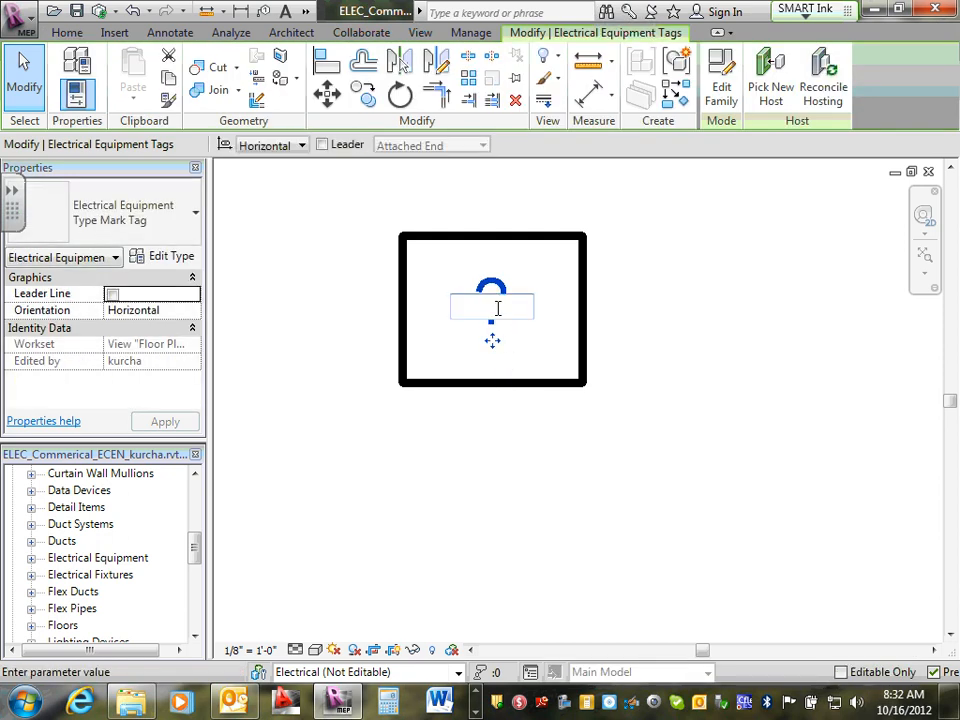
{"action": "type", "text": "XFR"}
{"action": "key", "text": "Return"}
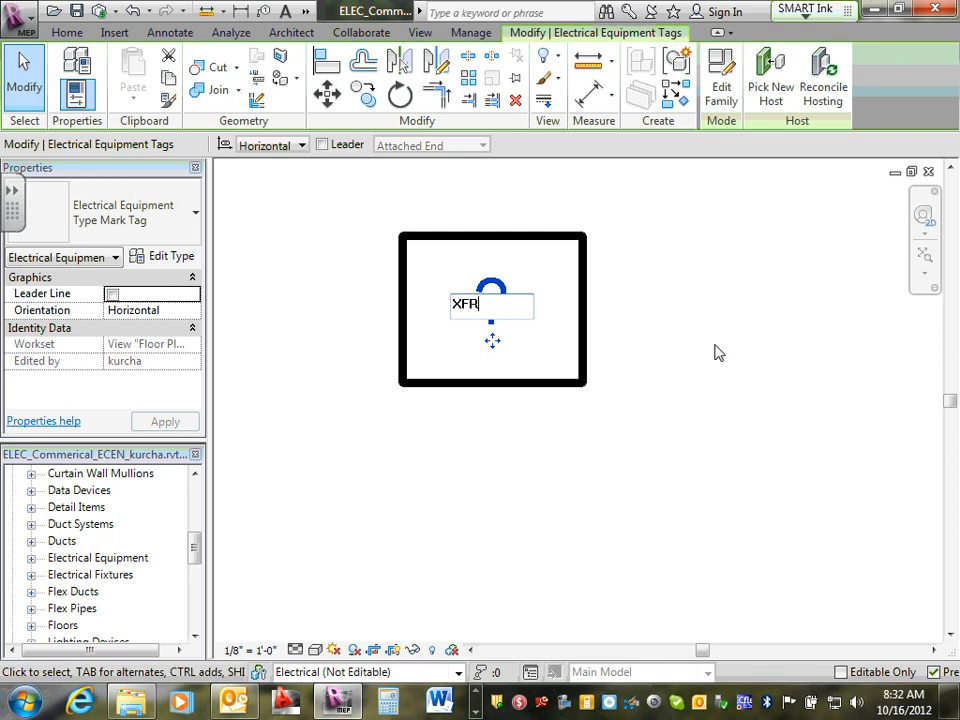
{"action": "left_click", "coordinate": [645, 435]}
Move the XFR transformer closer to the building's upper exterior wall
{"action": "scroll", "coordinate": [636, 436], "scroll_direction": "down", "scroll_amount": 3}
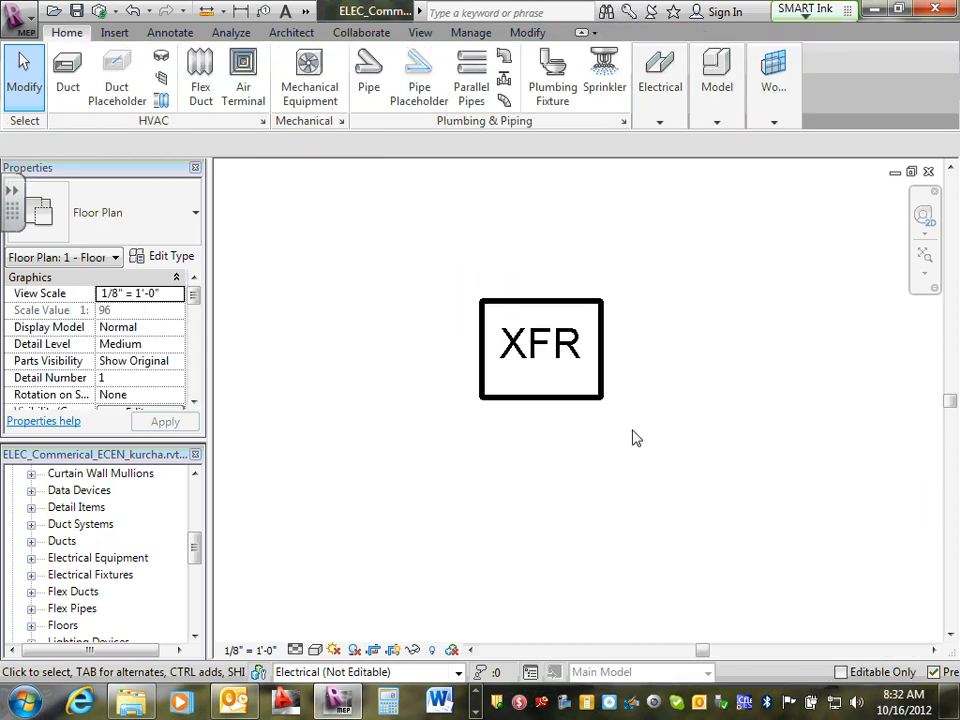
{"action": "scroll", "coordinate": [685, 445], "scroll_direction": "down", "scroll_amount": 4}
{"action": "middle_click_drag", "start_coordinate": [632, 440], "coordinate": [410, 392]}
{"action": "left_click", "coordinate": [396, 388]}
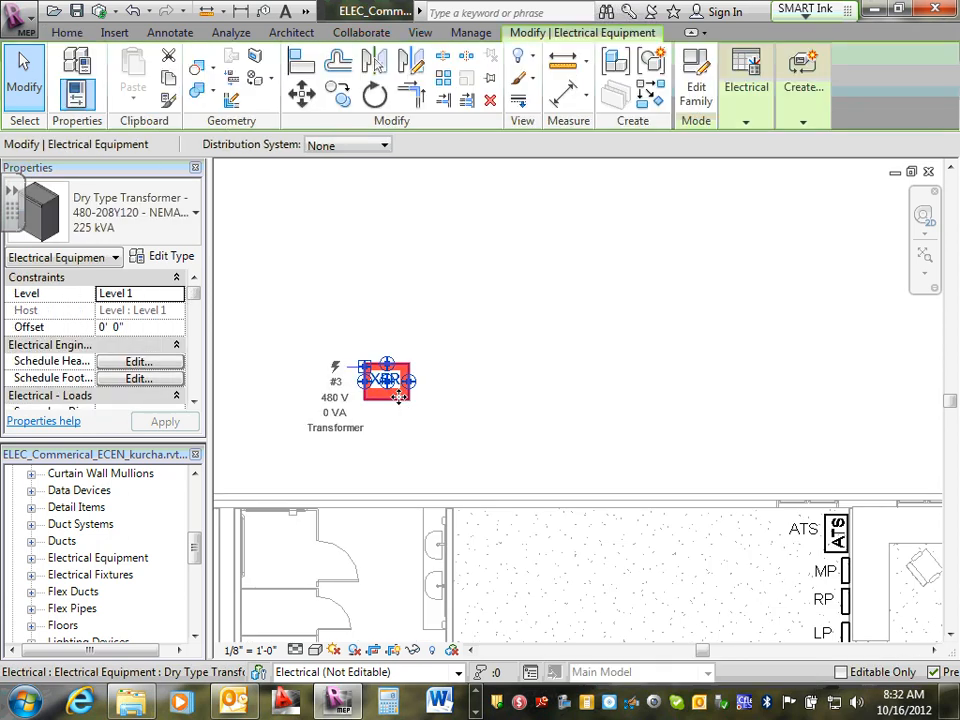
{"action": "left_click_drag", "start_coordinate": [396, 390], "coordinate": [394, 456]}
{"action": "left_click", "coordinate": [529, 433]}
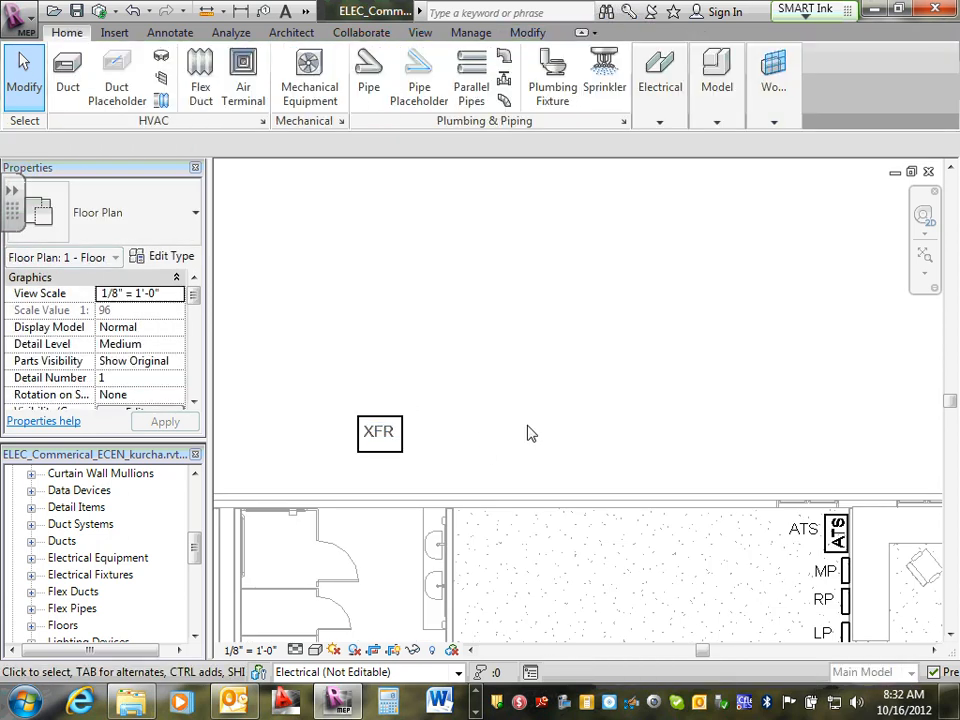
Shift the XFR transformer along the exterior wall toward the electrical room that holds the ATS and panels
{"action": "scroll", "coordinate": [529, 433], "scroll_direction": "down", "scroll_amount": 2}
{"action": "left_click", "coordinate": [430, 432]}
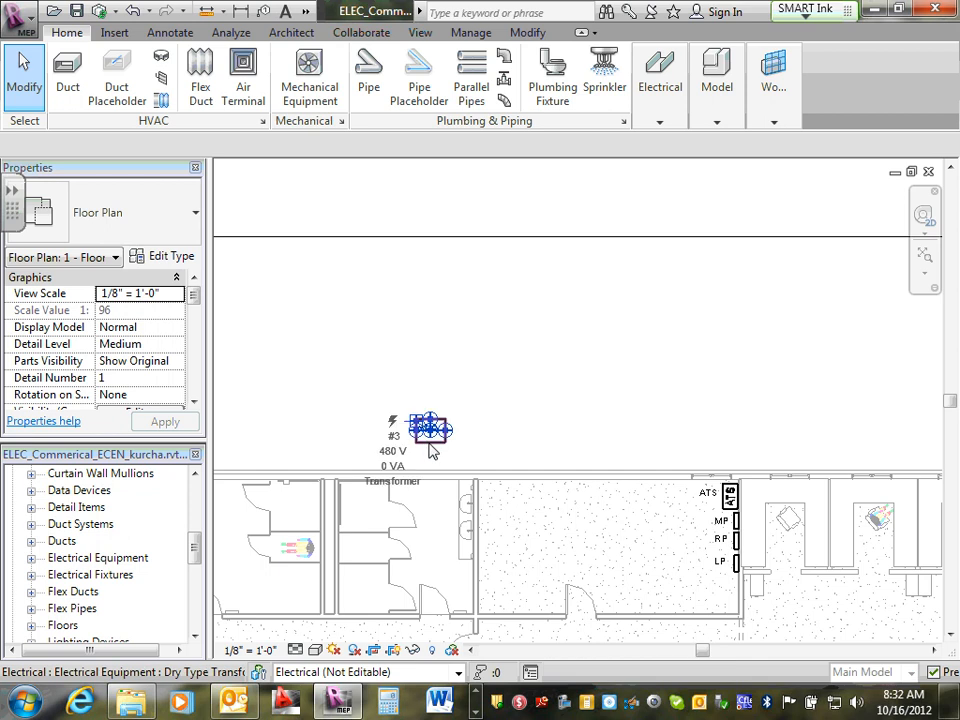
{"action": "left_click", "coordinate": [437, 440]}
{"action": "key", "text": "Return"}
{"action": "scroll", "coordinate": [437, 440], "scroll_direction": "up", "scroll_amount": 4}
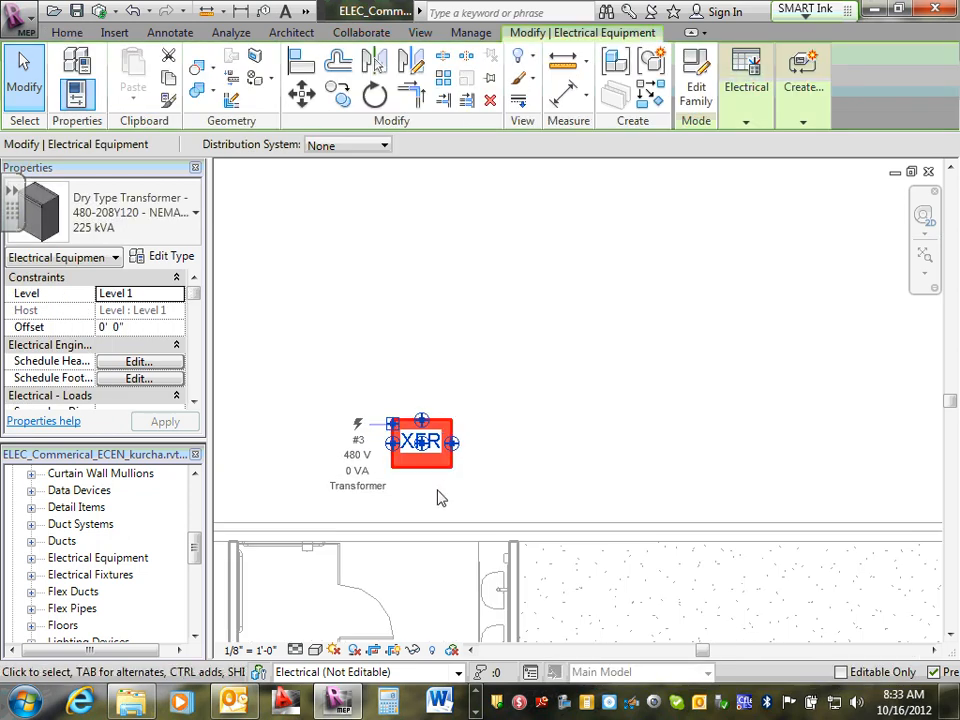
{"action": "left_click", "coordinate": [537, 329]}
{"action": "left_click_drag", "start_coordinate": [441, 369], "coordinate": [471, 371]}
{"action": "left_click", "coordinate": [568, 379]}
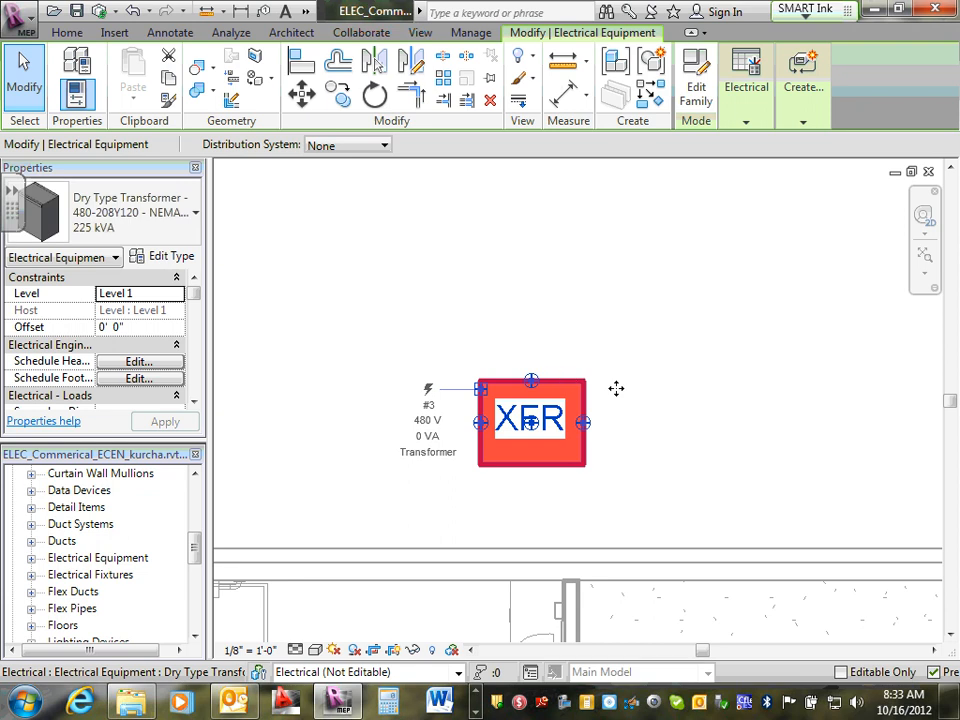
Move the XFR transformer farther along the building's exterior wall, past the restrooms and closer to the ATS and panels
{"action": "left_click_drag", "start_coordinate": [571, 374], "coordinate": [778, 388]}
{"action": "left_click", "coordinate": [778, 388]}
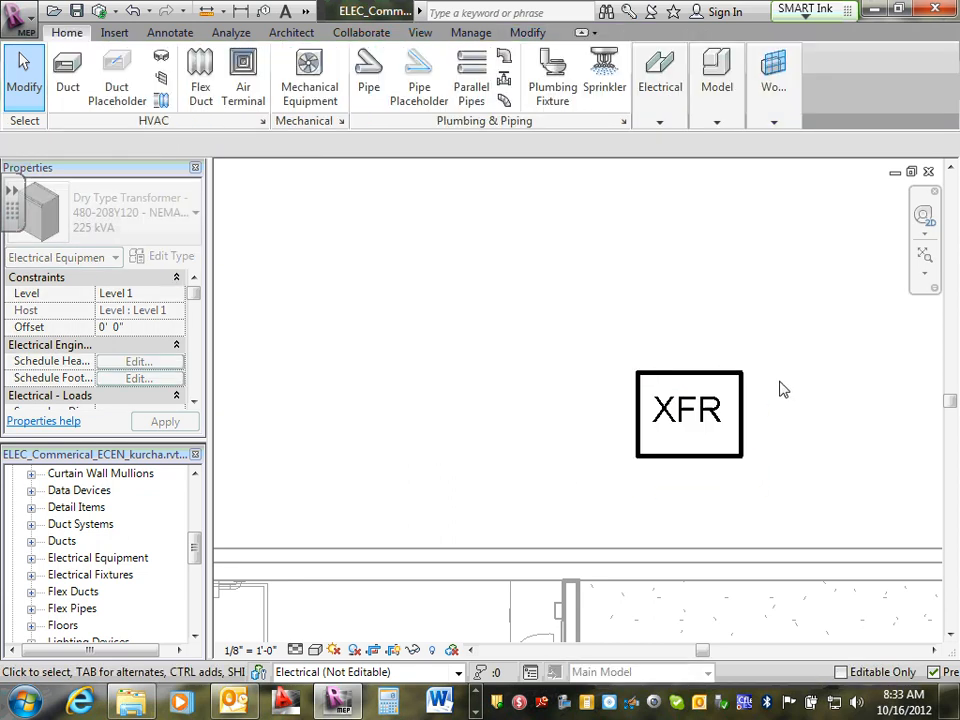
{"action": "scroll", "coordinate": [783, 410], "scroll_direction": "down", "scroll_amount": 2}
{"action": "middle_click_drag", "start_coordinate": [834, 409], "coordinate": [499, 381]}
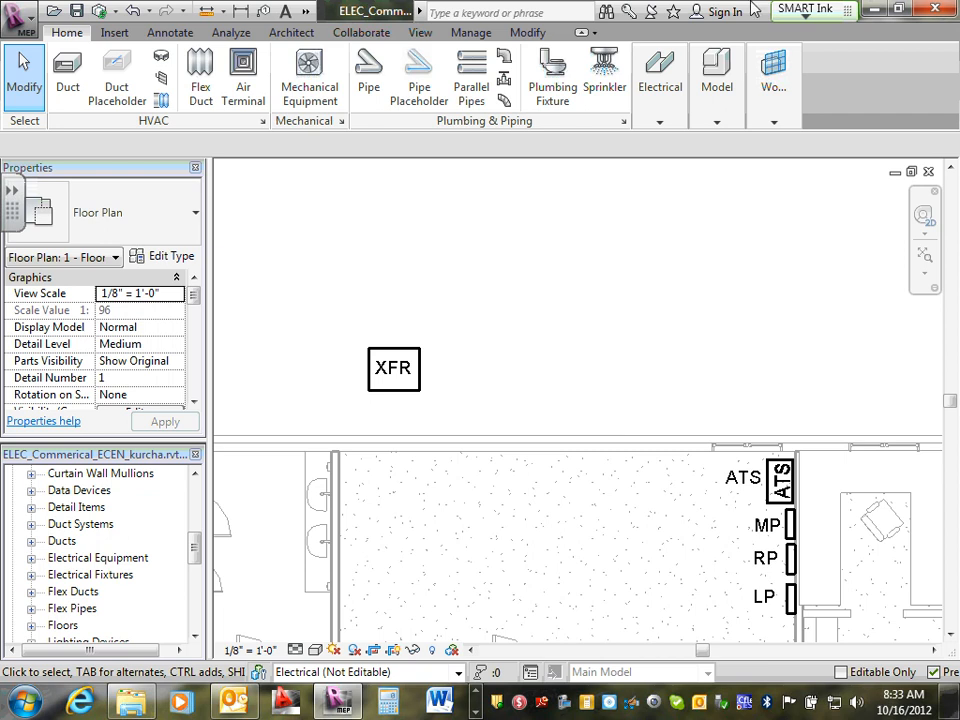
Place a 300 kW Diesel Emergency Power Generator outside the electrical room, between the XFR transformer and the ATS end of the wall
{"action": "left_click", "coordinate": [660, 122]}
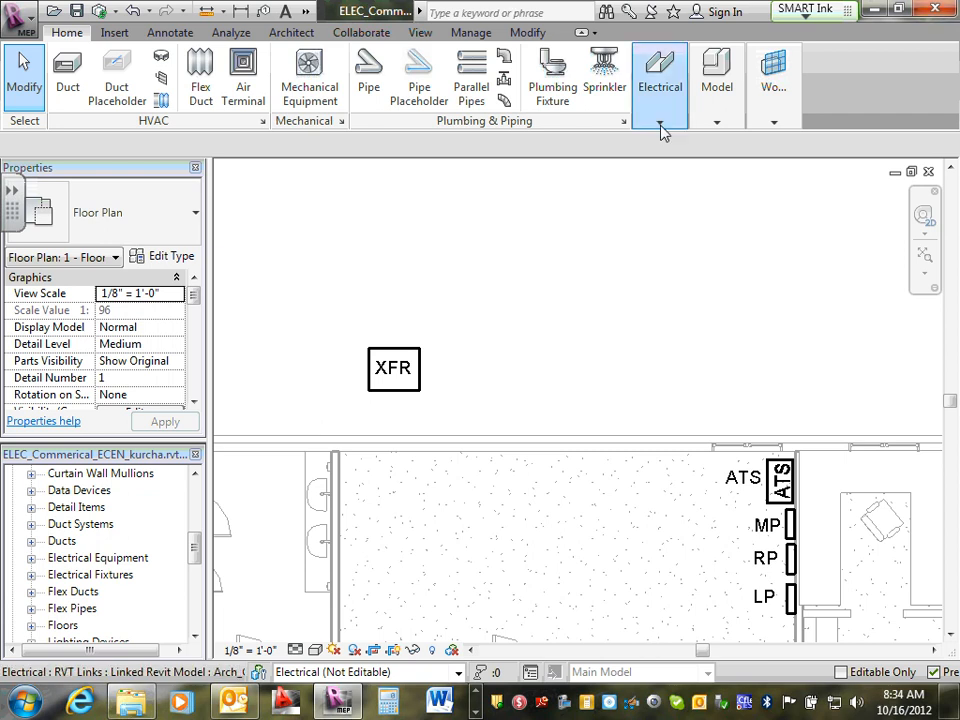
{"action": "mouse_move", "coordinate": [662, 131]}
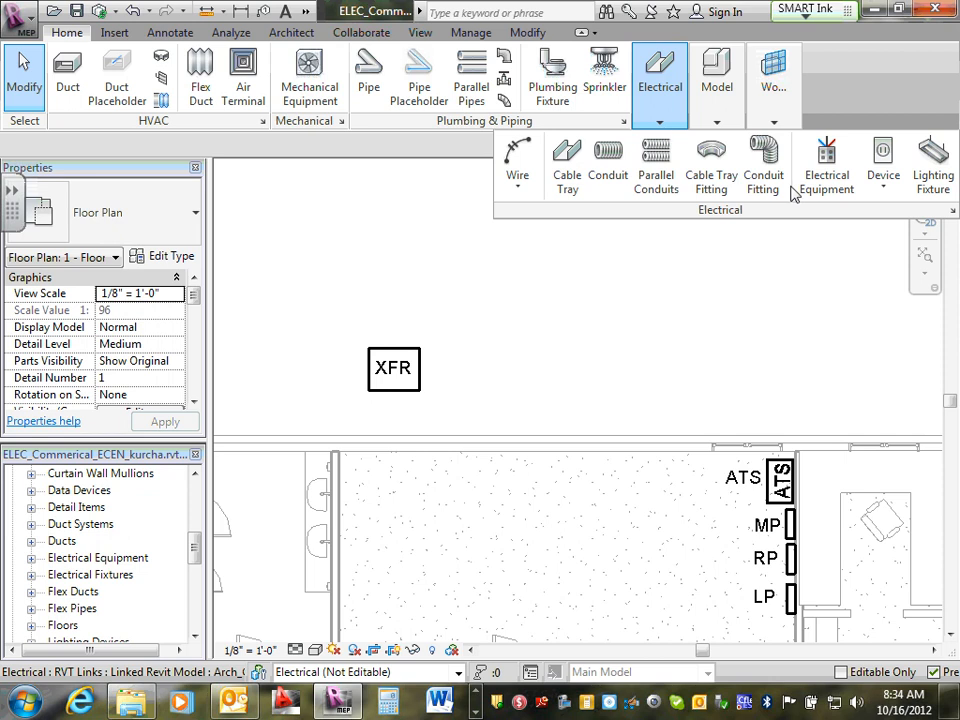
{"action": "left_click", "coordinate": [820, 185]}
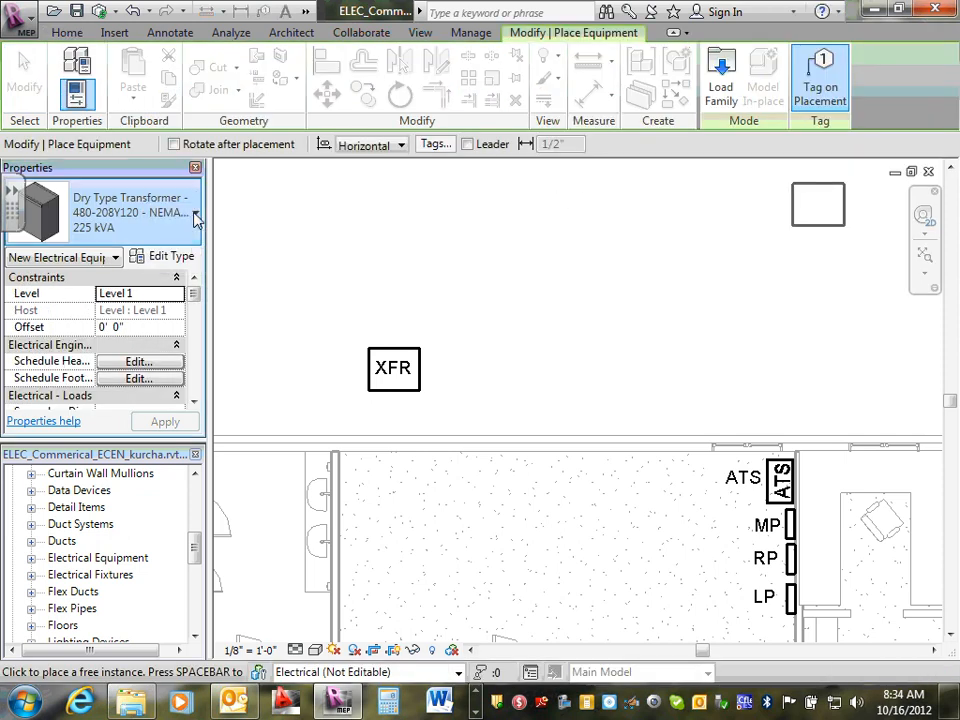
{"action": "left_click", "coordinate": [196, 213]}
{"action": "left_click_drag", "start_coordinate": [336, 326], "coordinate": [356, 297]}
{"action": "mouse_move", "coordinate": [161, 298]}
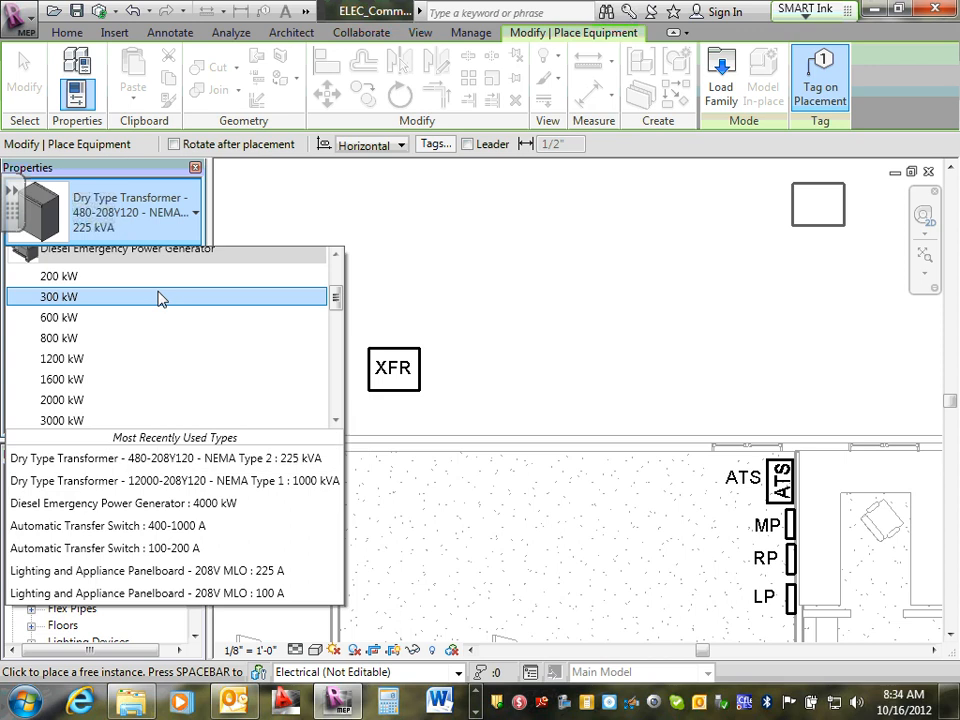
{"action": "left_click", "coordinate": [160, 297]}
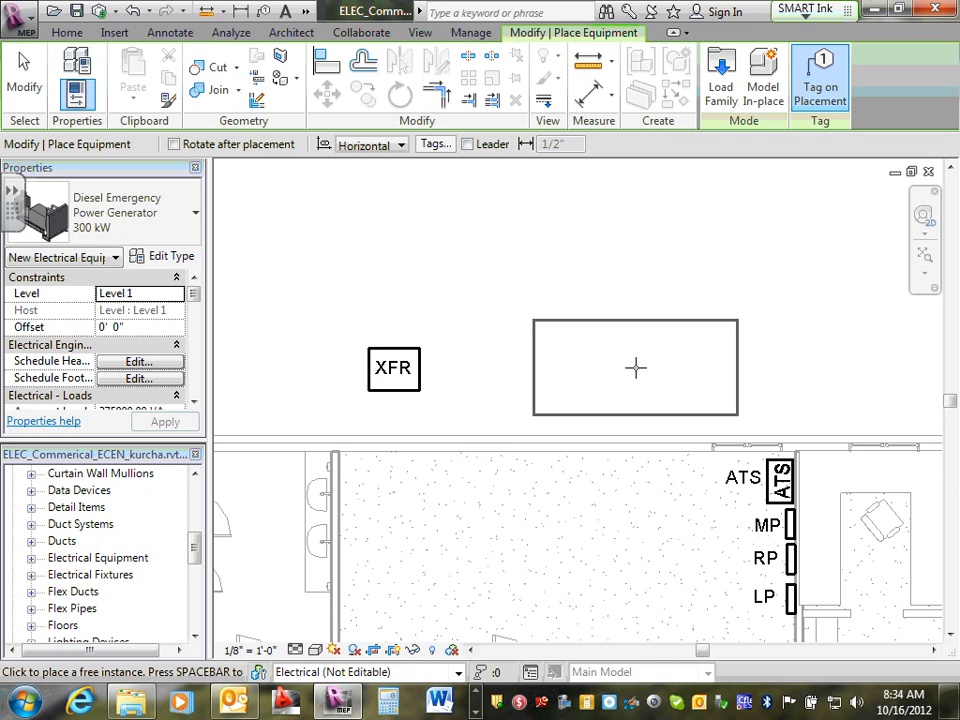
{"action": "left_click_drag", "start_coordinate": [636, 368], "coordinate": [581, 367]}
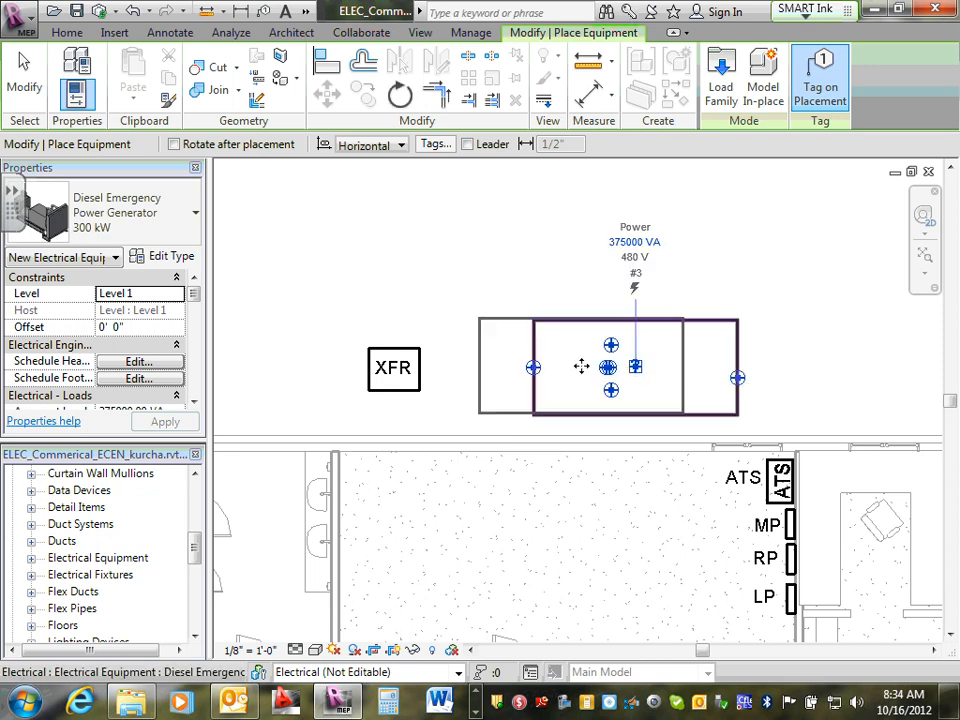
{"action": "key", "text": "Escape"}
{"action": "key", "text": "Escape"}
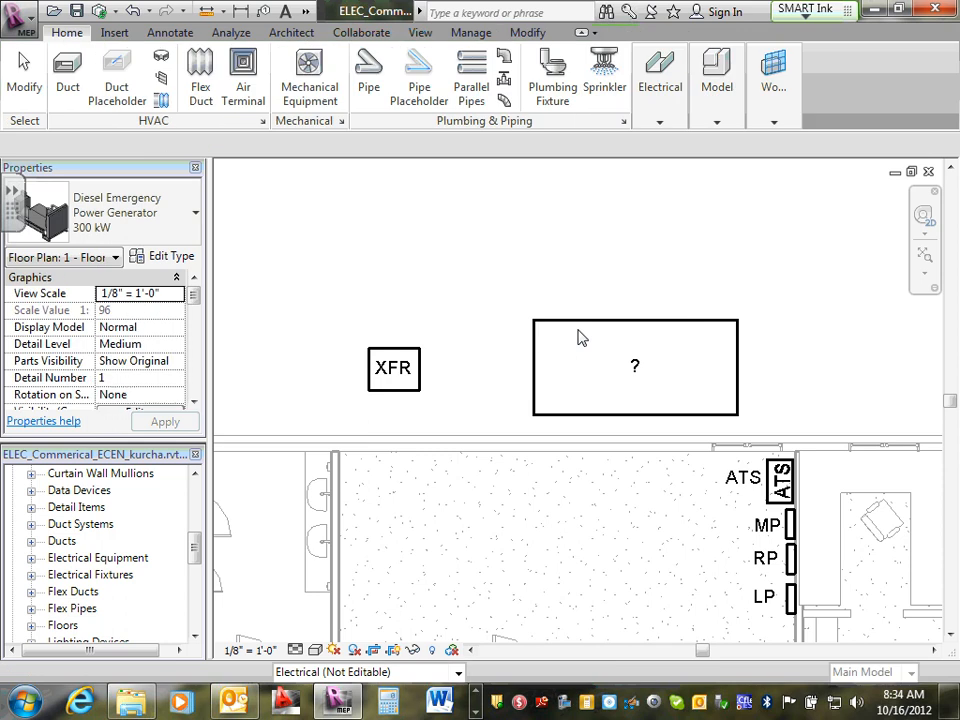
{"action": "left_click_drag", "start_coordinate": [636, 369], "coordinate": [640, 370]}
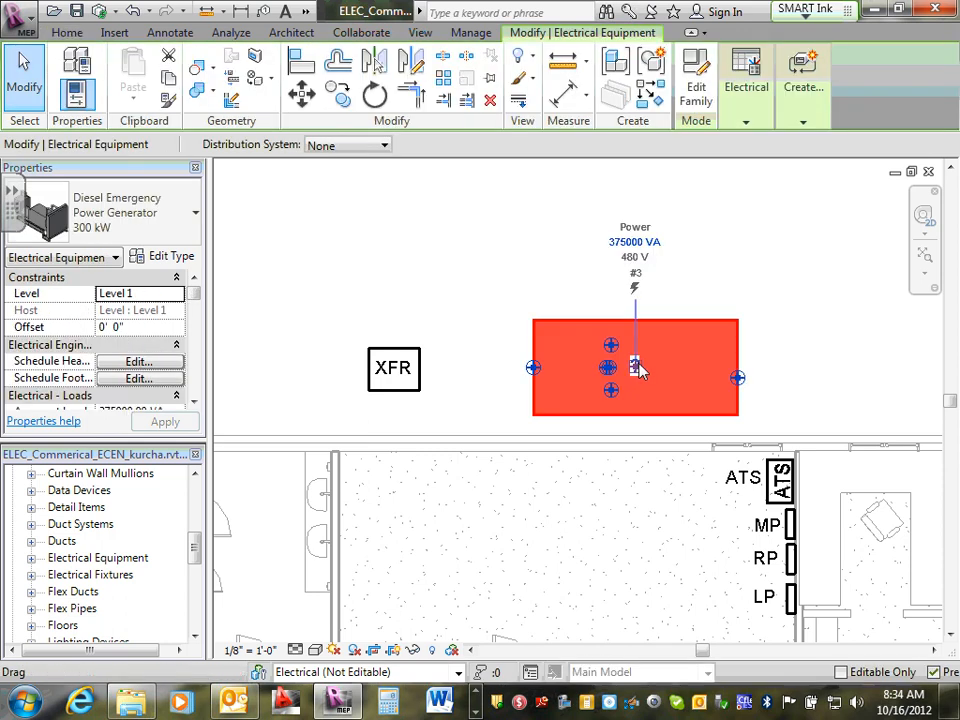
{"action": "left_click", "coordinate": [767, 375]}
{"action": "scroll", "coordinate": [617, 364], "scroll_direction": "up", "scroll_amount": 3}
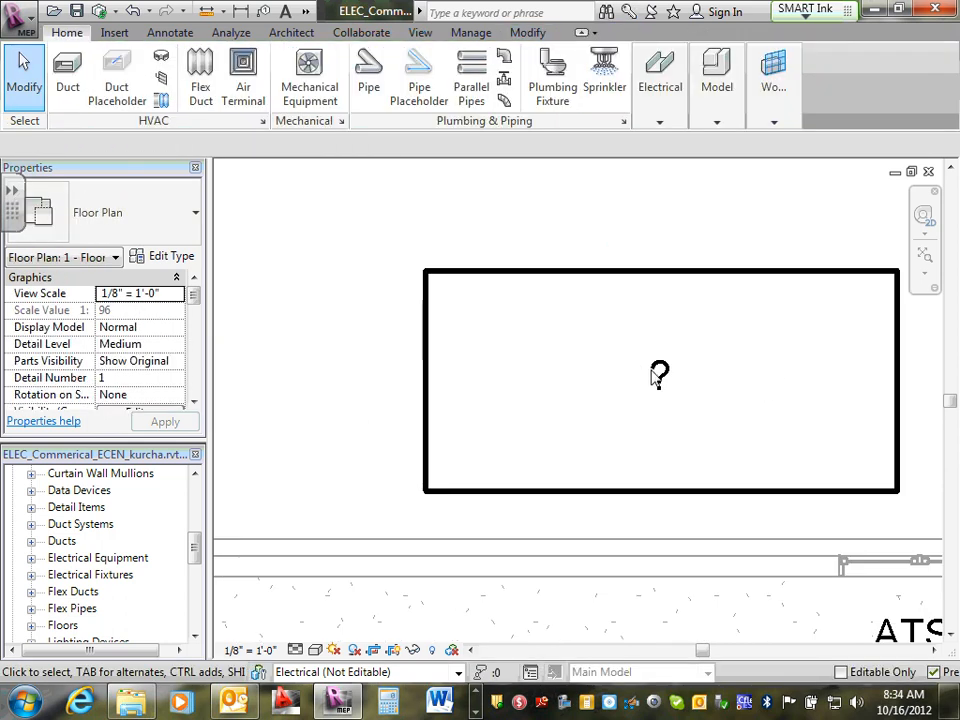
{"action": "left_click", "coordinate": [658, 375]}
{"action": "scroll", "coordinate": [662, 380], "scroll_direction": "up", "scroll_amount": 2}
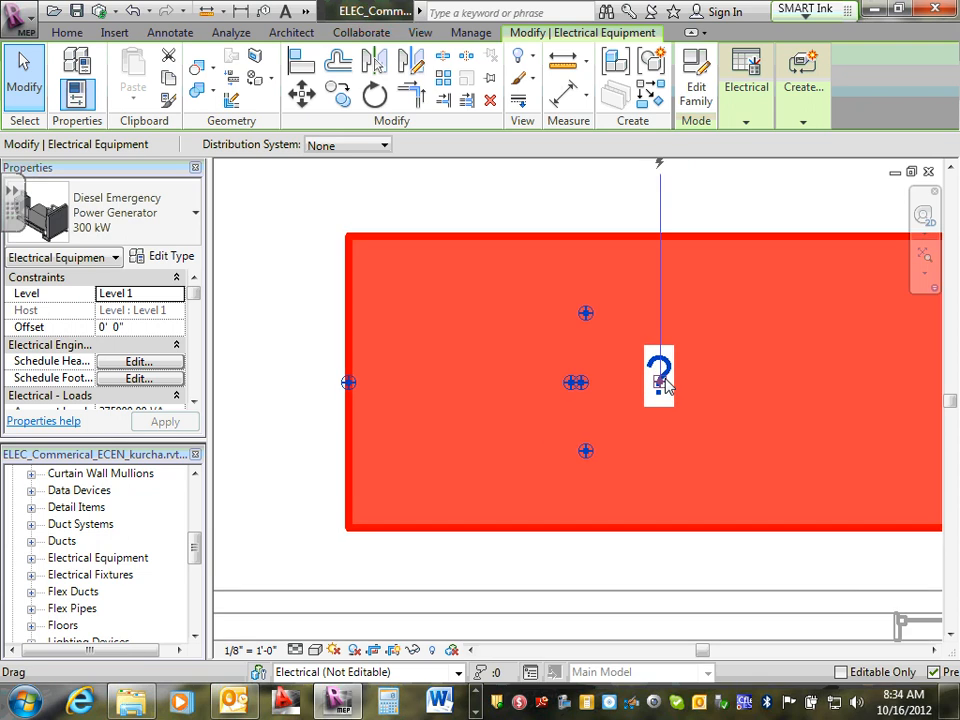
{"action": "key", "text": "Escape"}
{"action": "left_click", "coordinate": [666, 377]}
{"action": "key", "text": "Escape"}
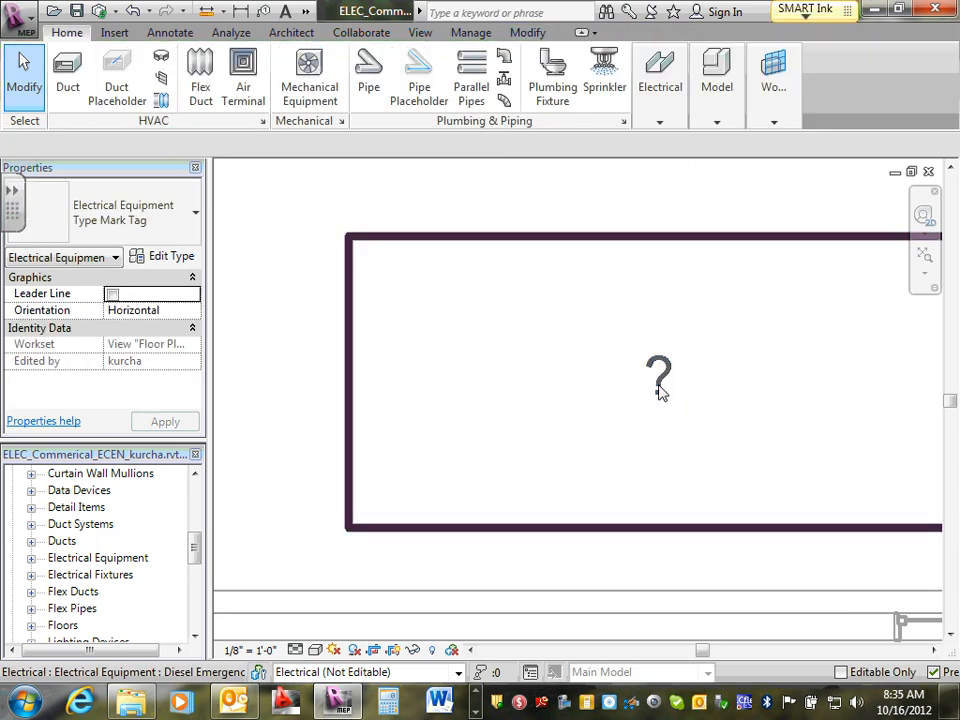
{"action": "scroll", "coordinate": [660, 392], "scroll_direction": "up", "scroll_amount": 2}
{"action": "left_click", "coordinate": [665, 380]}
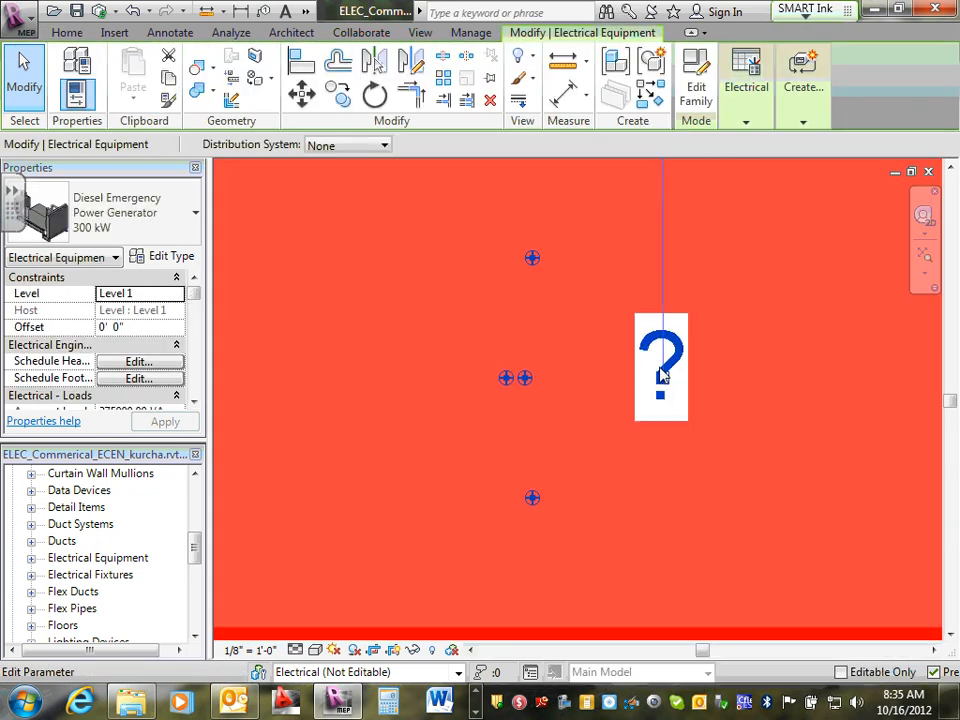
{"action": "scroll", "coordinate": [660, 375], "scroll_direction": "down", "scroll_amount": 3}
{"action": "key", "text": "Escape"}
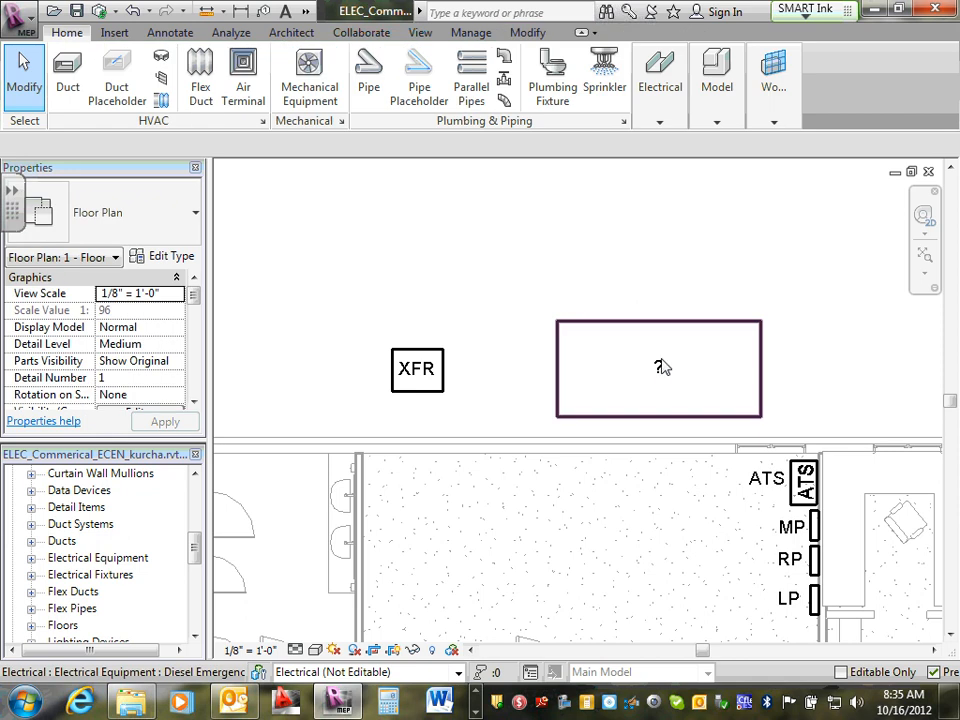
{"action": "left_click", "coordinate": [659, 372]}
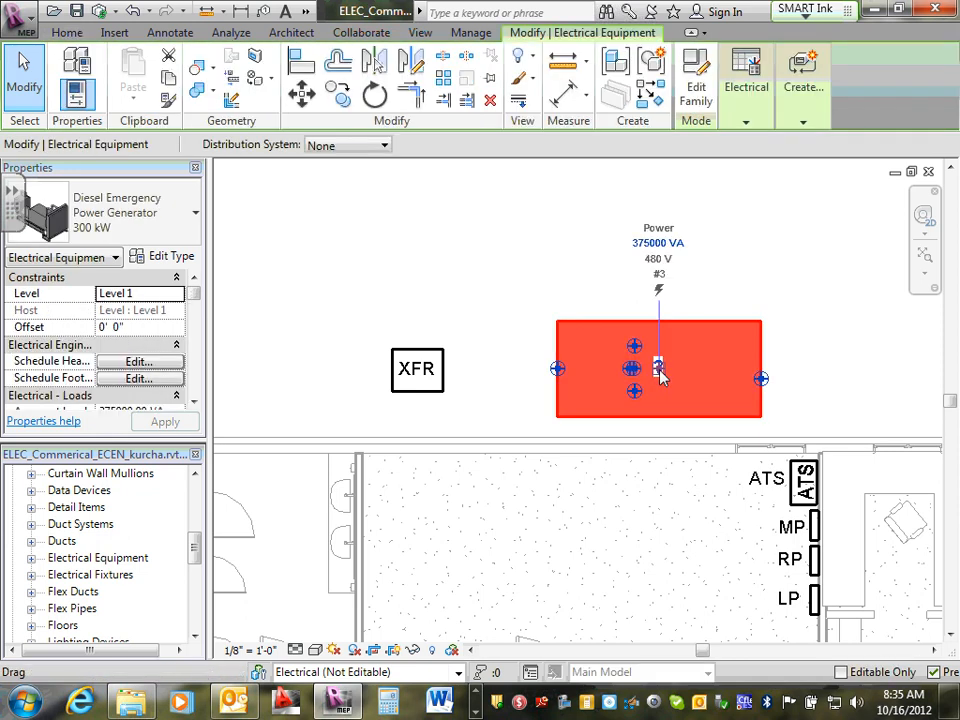
{"action": "key", "text": "Escape"}
{"action": "scroll", "coordinate": [660, 372], "scroll_direction": "up", "scroll_amount": 2}
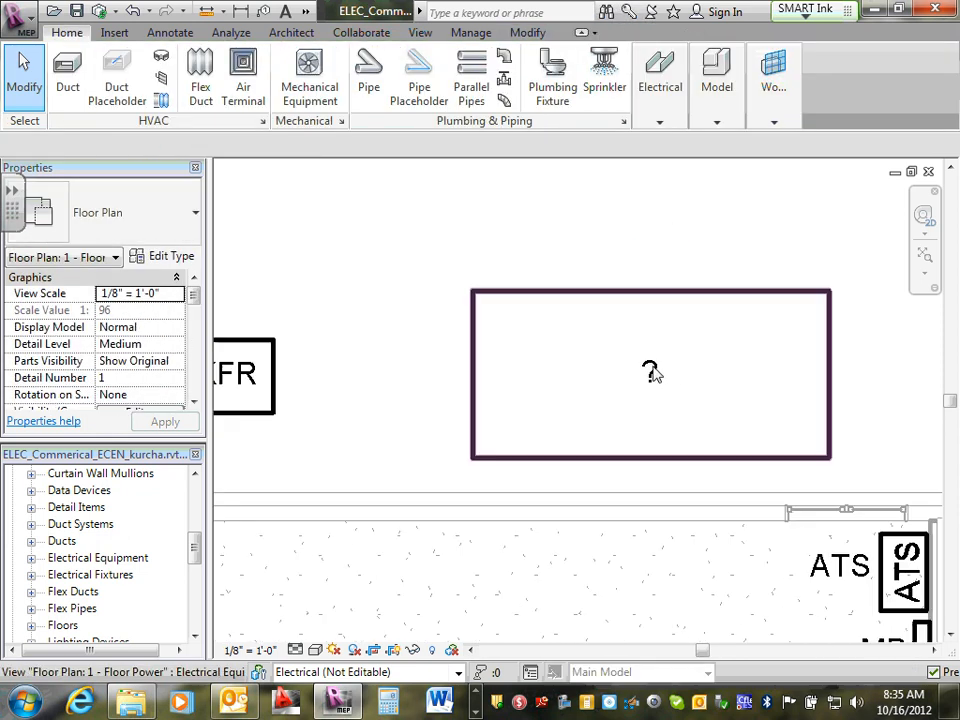
{"action": "left_click", "coordinate": [652, 373]}
{"action": "key", "text": "Escape"}
Pull the question-mark type mark tag out of the generator outline and change its value to GEN
{"action": "scroll", "coordinate": [654, 385], "scroll_direction": "up", "scroll_amount": 3}
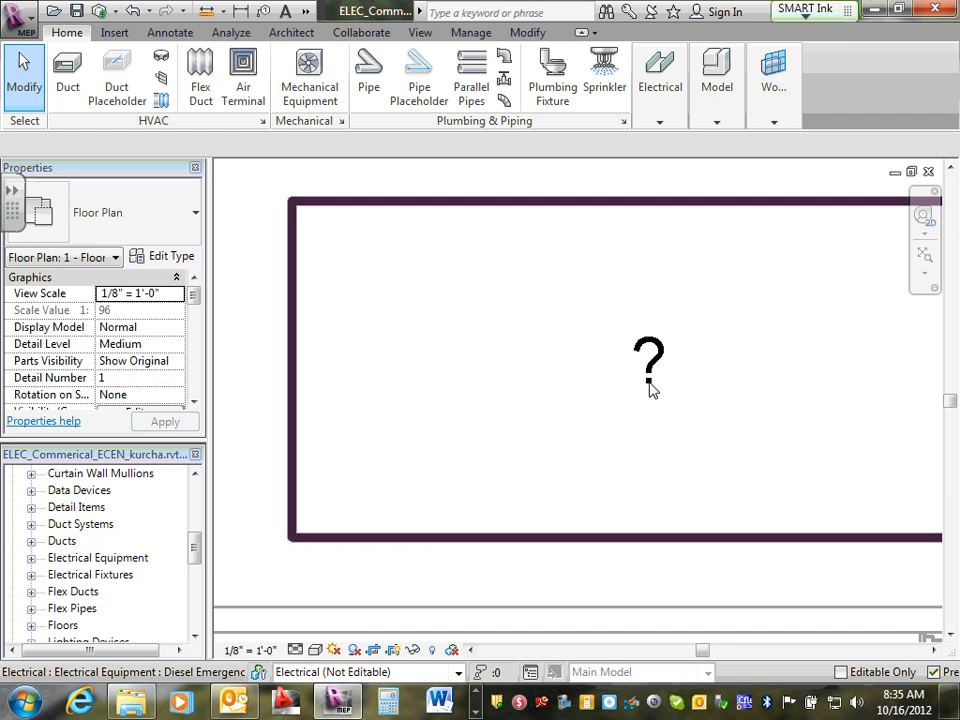
{"action": "left_click", "coordinate": [661, 368]}
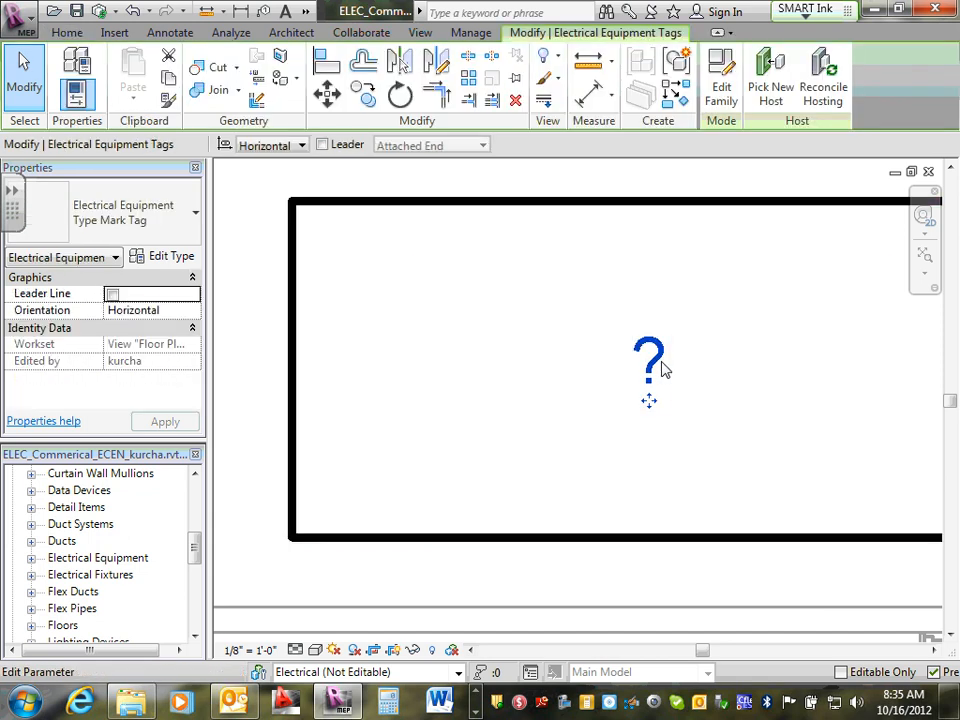
{"action": "left_click_drag", "start_coordinate": [649, 398], "coordinate": [242, 306]}
{"action": "left_click", "coordinate": [243, 263]}
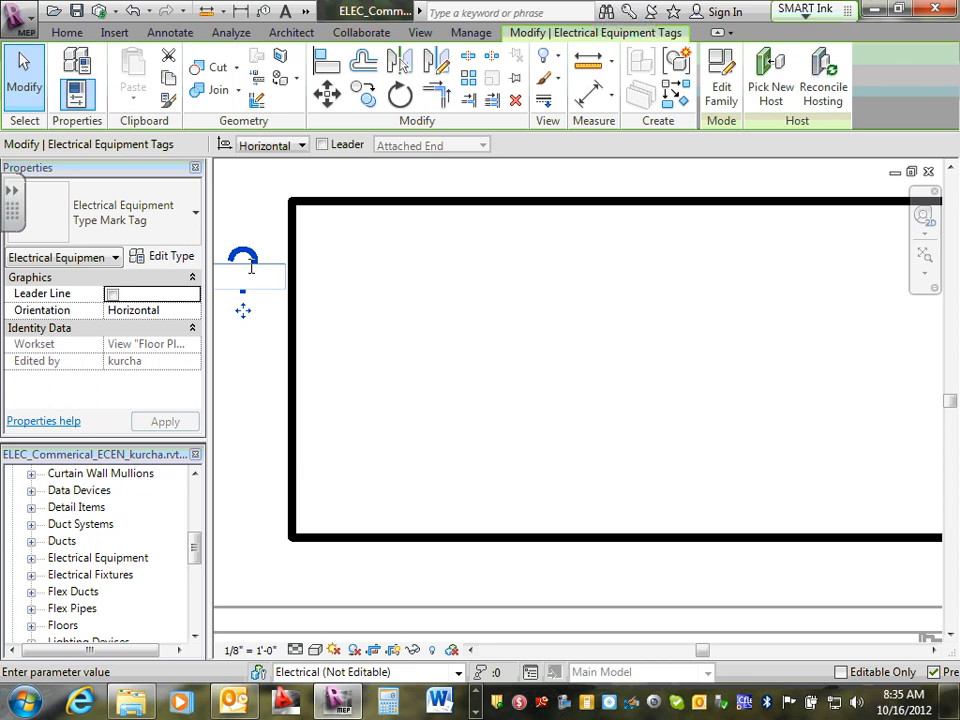
{"action": "type", "text": "EN"}
{"action": "left_click", "coordinate": [264, 368]}
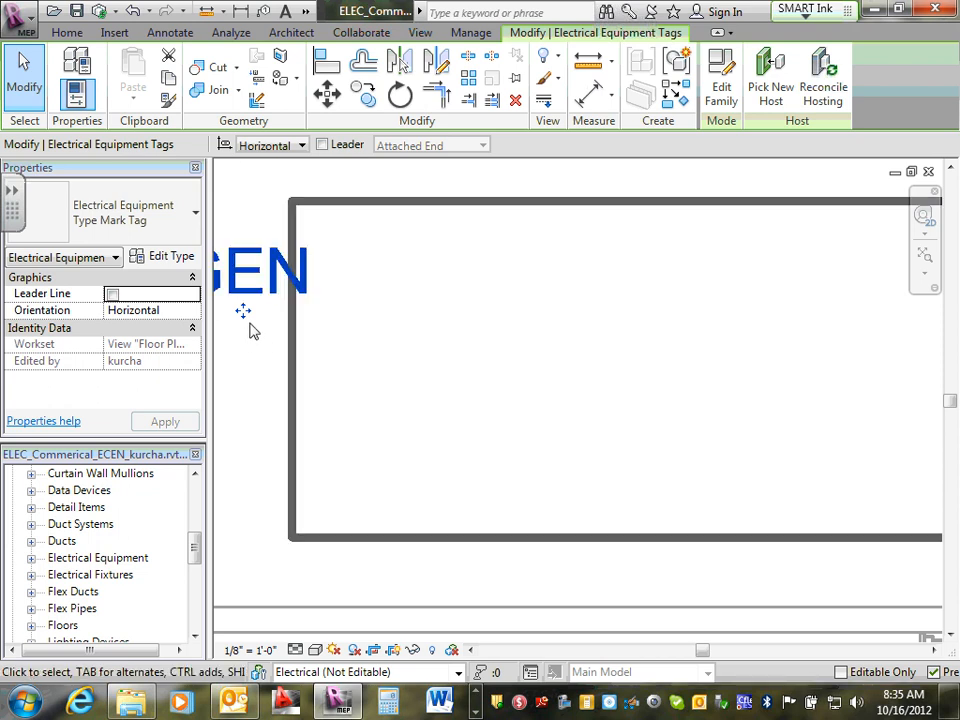
Move the GEN tag back inside the generator outline, near its middle
{"action": "left_click_drag", "start_coordinate": [241, 313], "coordinate": [681, 381]}
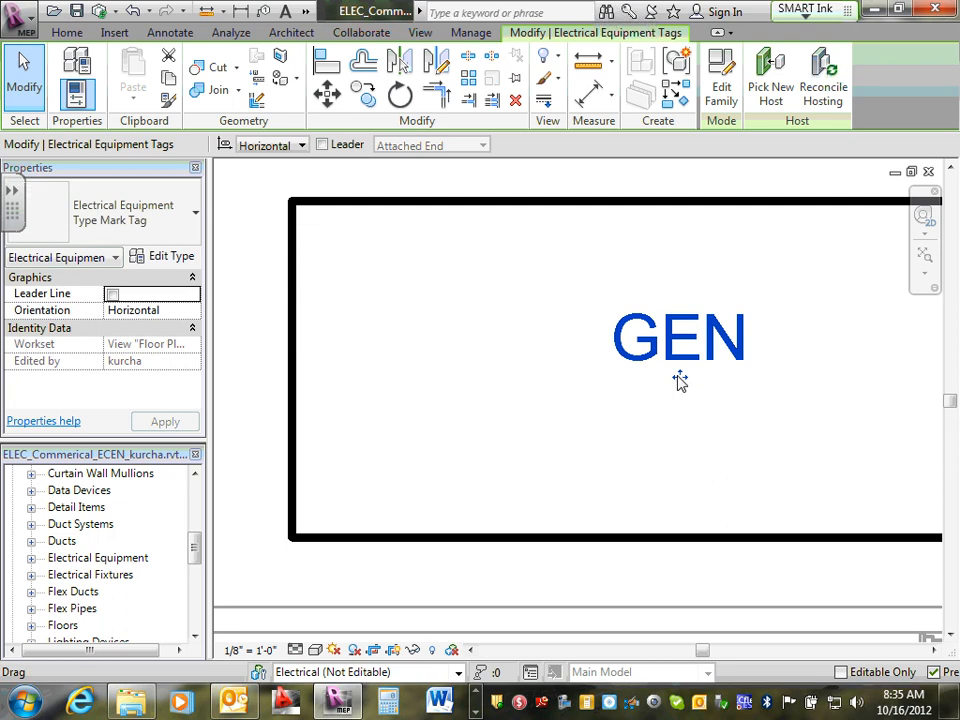
{"action": "scroll", "coordinate": [633, 372], "scroll_direction": "down", "scroll_amount": 3}
{"action": "scroll", "coordinate": [633, 372], "scroll_direction": "down", "scroll_amount": 2}
{"action": "left_click", "coordinate": [827, 358]}
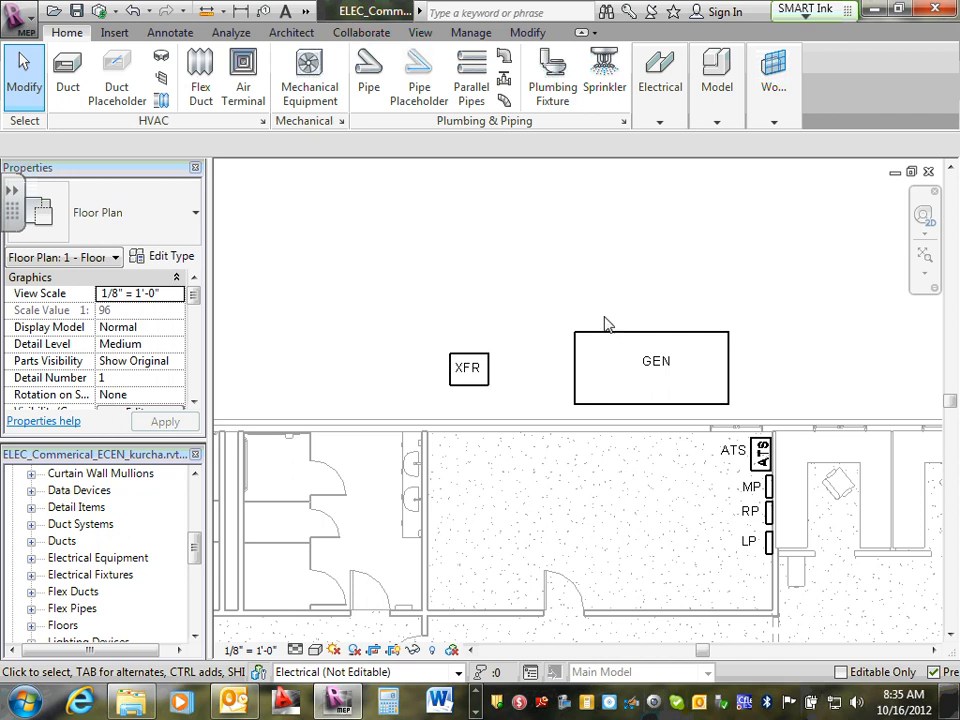
Shift the XFR transformer and the GEN generator along the exterior wall toward the restrooms, leaving open space outside the ATS
{"action": "left_click", "coordinate": [476, 369]}
{"action": "left_click_drag", "start_coordinate": [486, 354], "coordinate": [605, 327]}
{"action": "left_click", "coordinate": [665, 336]}
{"action": "left_click", "coordinate": [736, 331]}
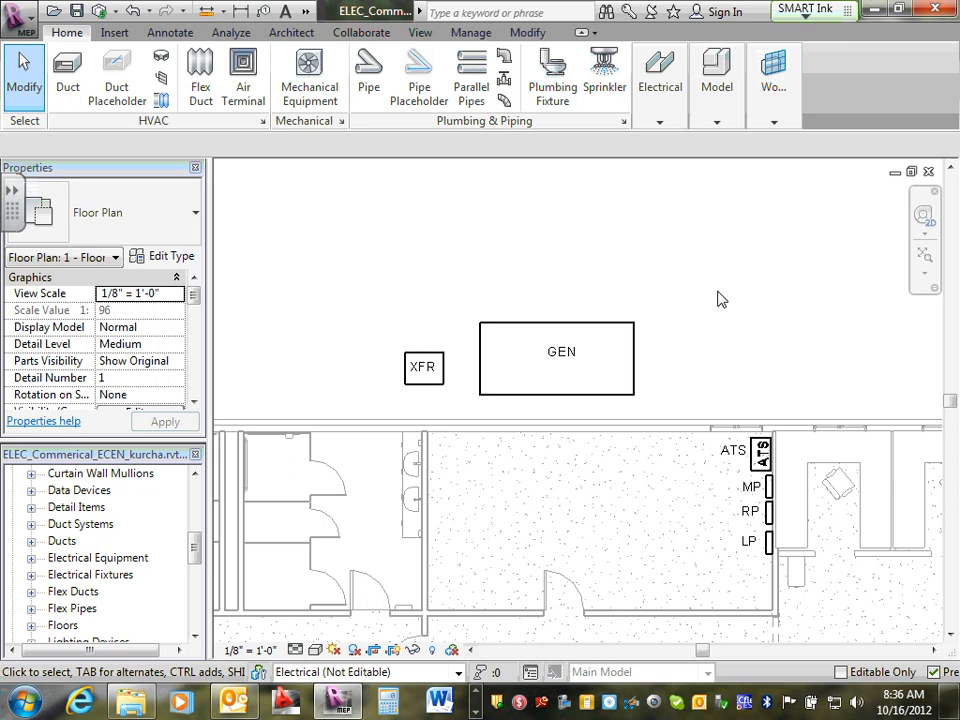
Load the Metering Switchboard.rfa family from the Distribution folder of the Electric Power components in the US Imperial library
{"action": "left_click", "coordinate": [714, 120]}
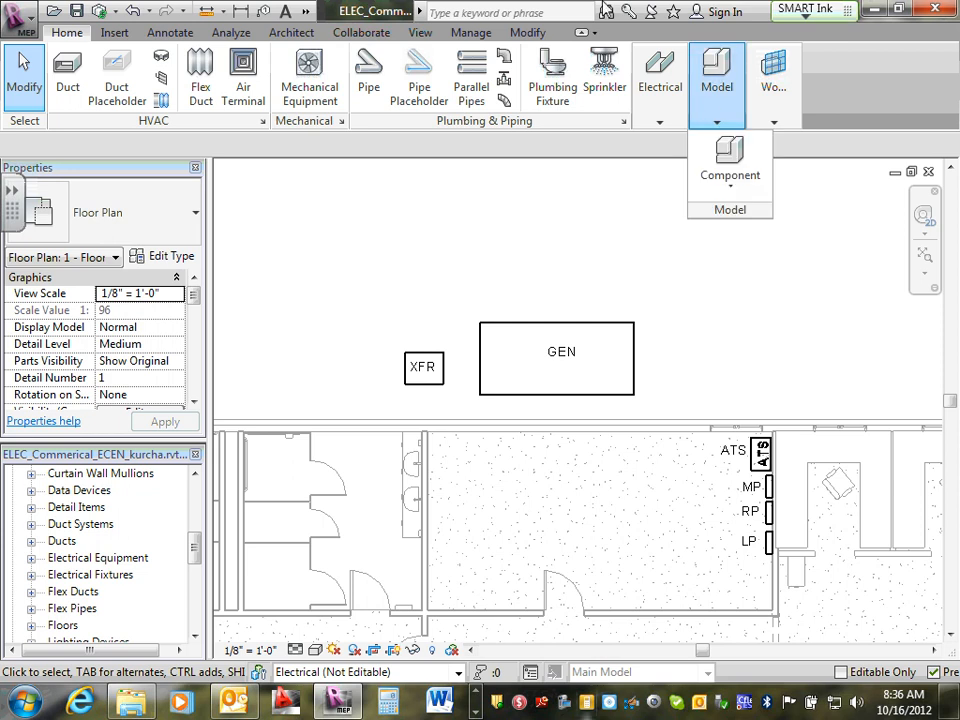
{"action": "left_click", "coordinate": [660, 122]}
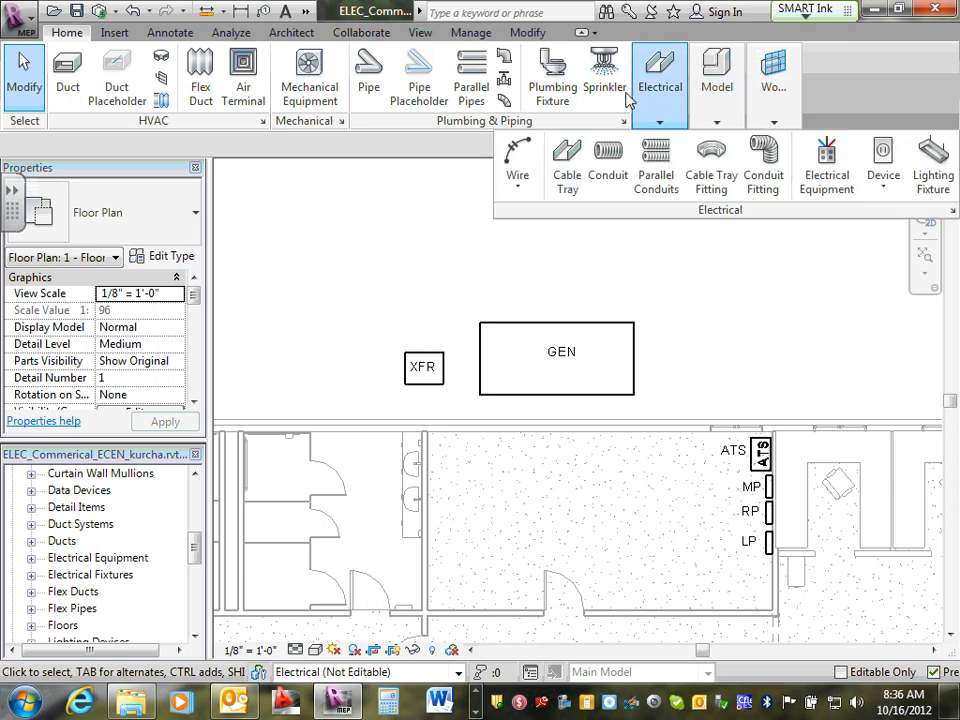
{"action": "left_click", "coordinate": [97, 34]}
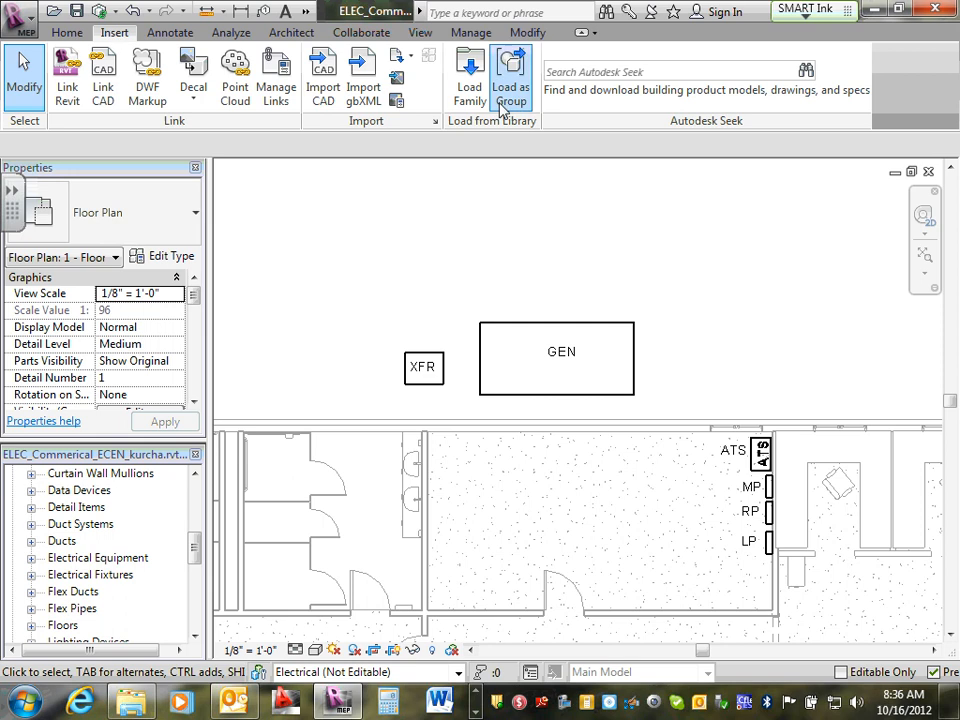
{"action": "left_click", "coordinate": [478, 90]}
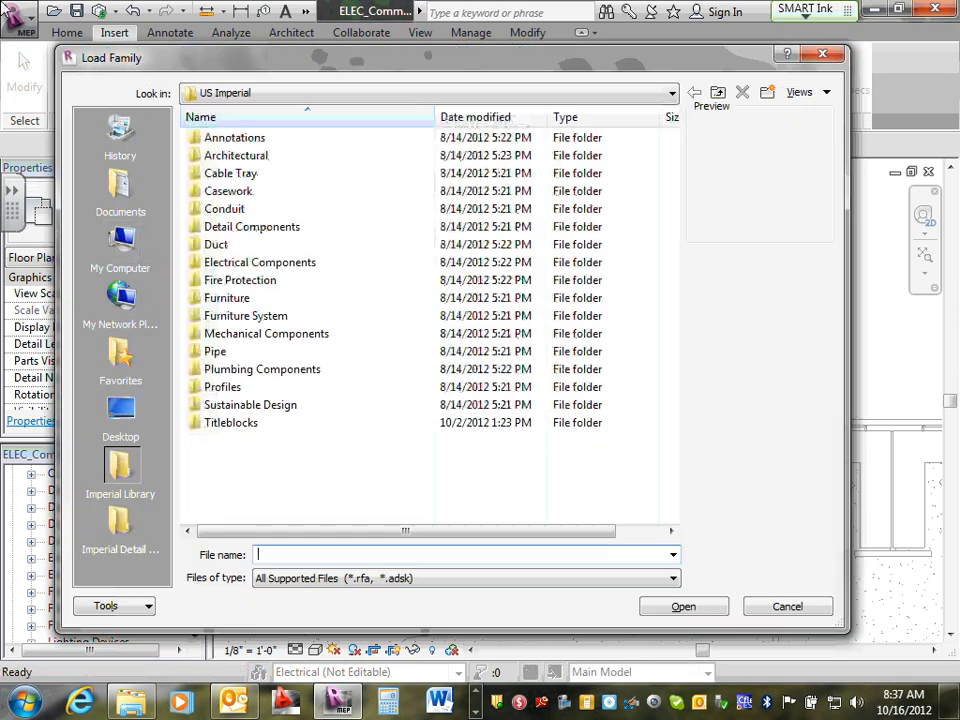
{"action": "left_click", "coordinate": [257, 264]}
{"action": "double_click", "coordinate": [254, 264]}
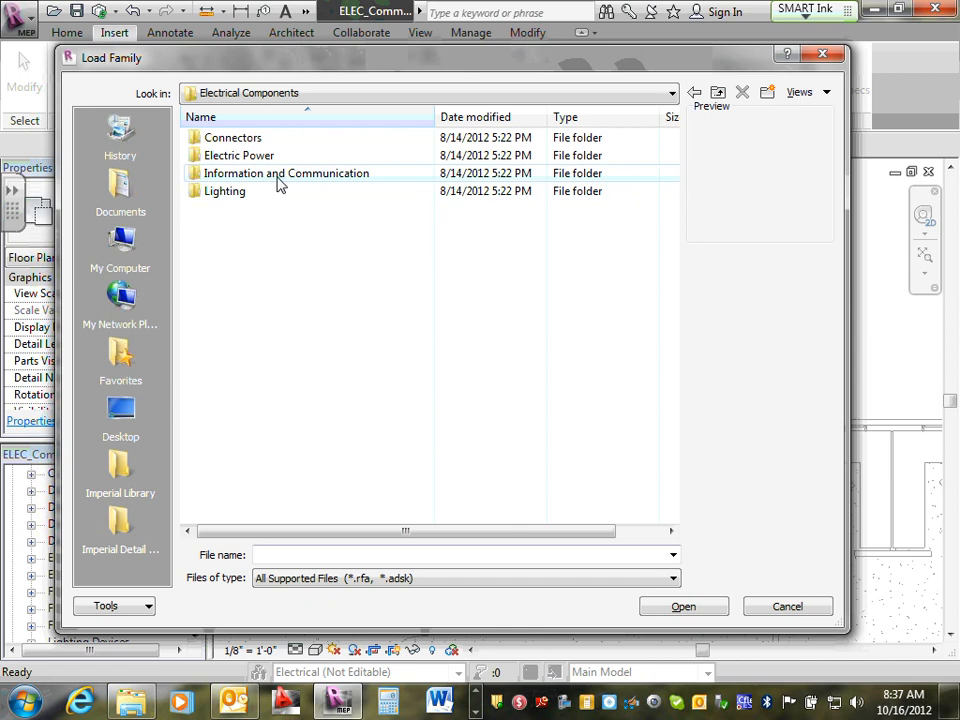
{"action": "double_click", "coordinate": [257, 156]}
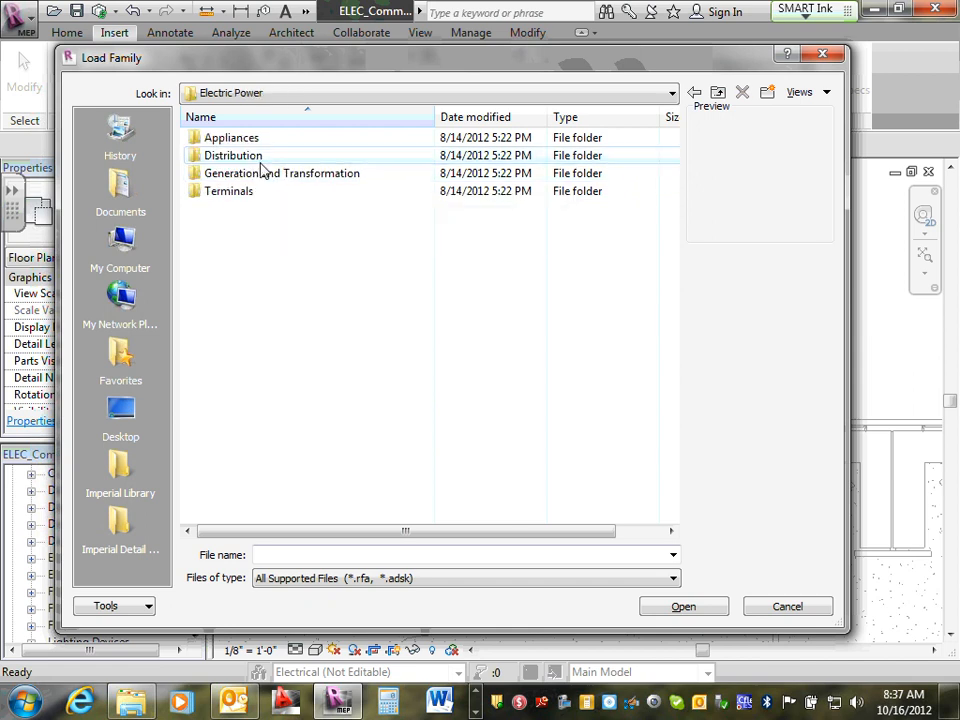
{"action": "double_click", "coordinate": [249, 161]}
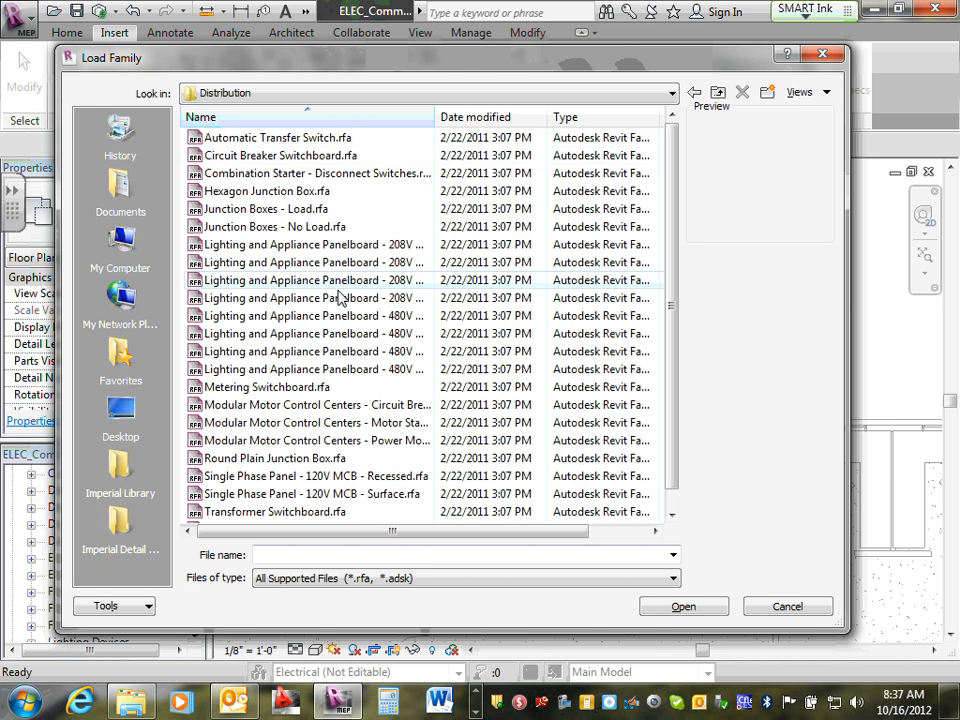
{"action": "left_click", "coordinate": [300, 390]}
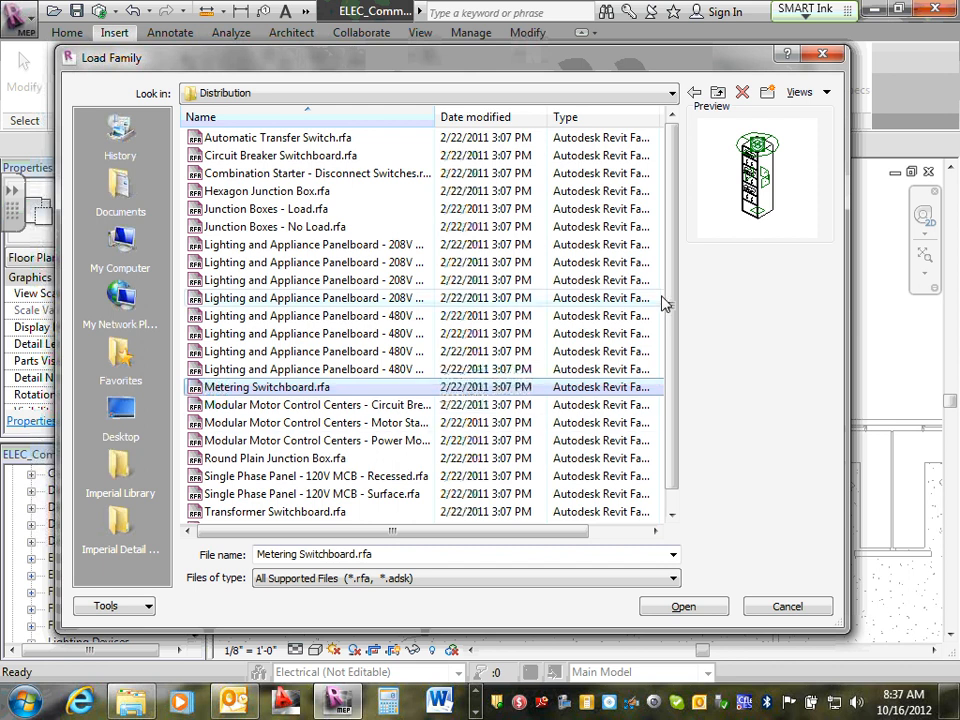
{"action": "left_click_drag", "start_coordinate": [672, 285], "coordinate": [671, 364]}
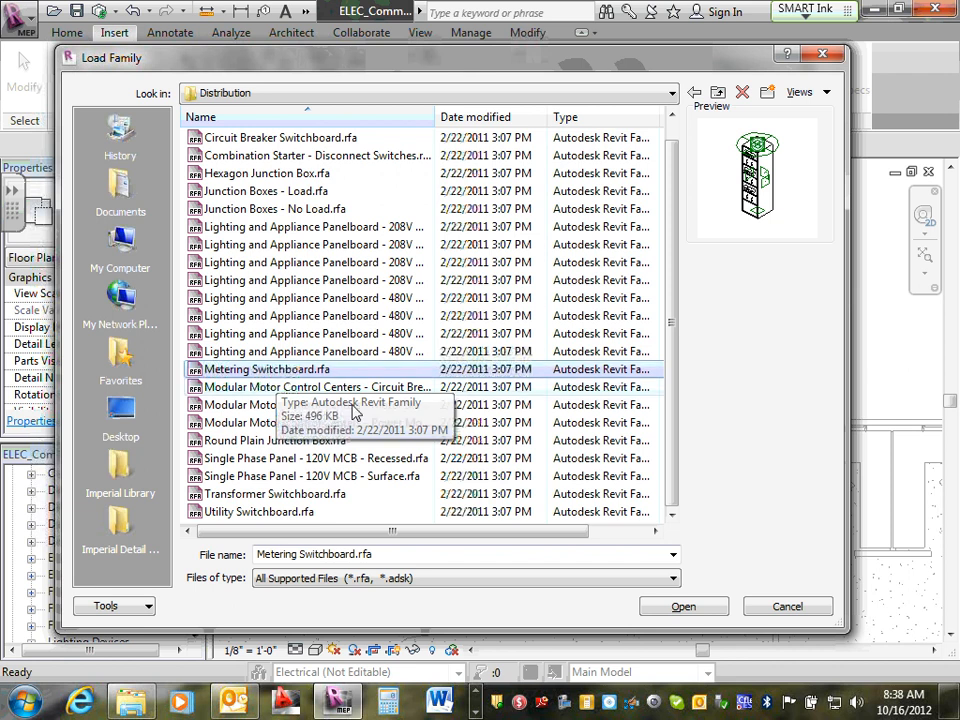
{"action": "left_click", "coordinate": [680, 608]}
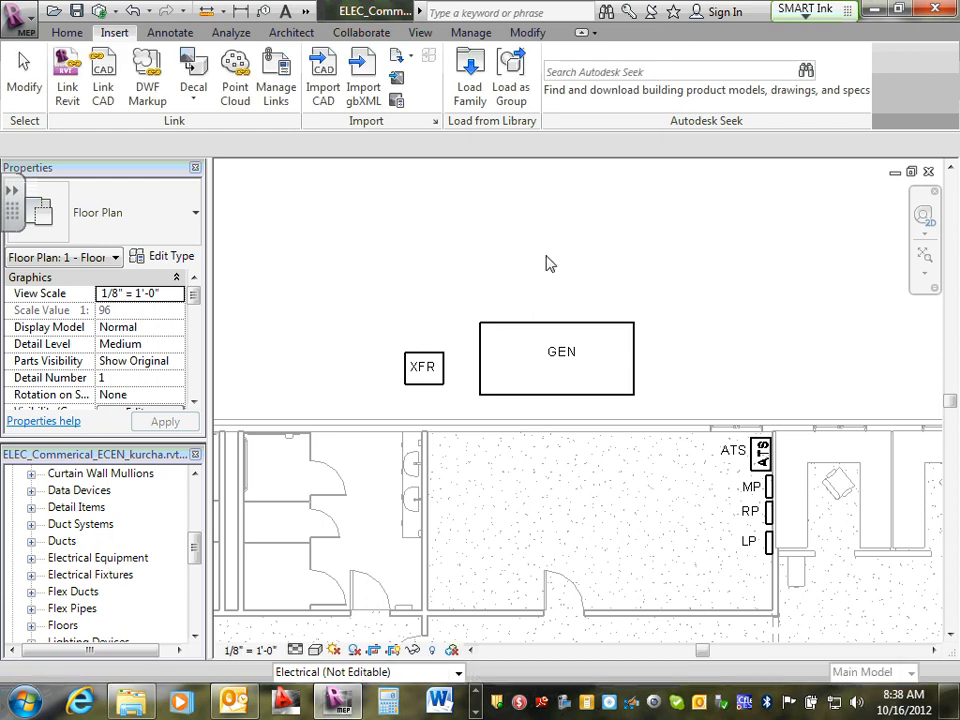
{"action": "left_click", "coordinate": [68, 33]}
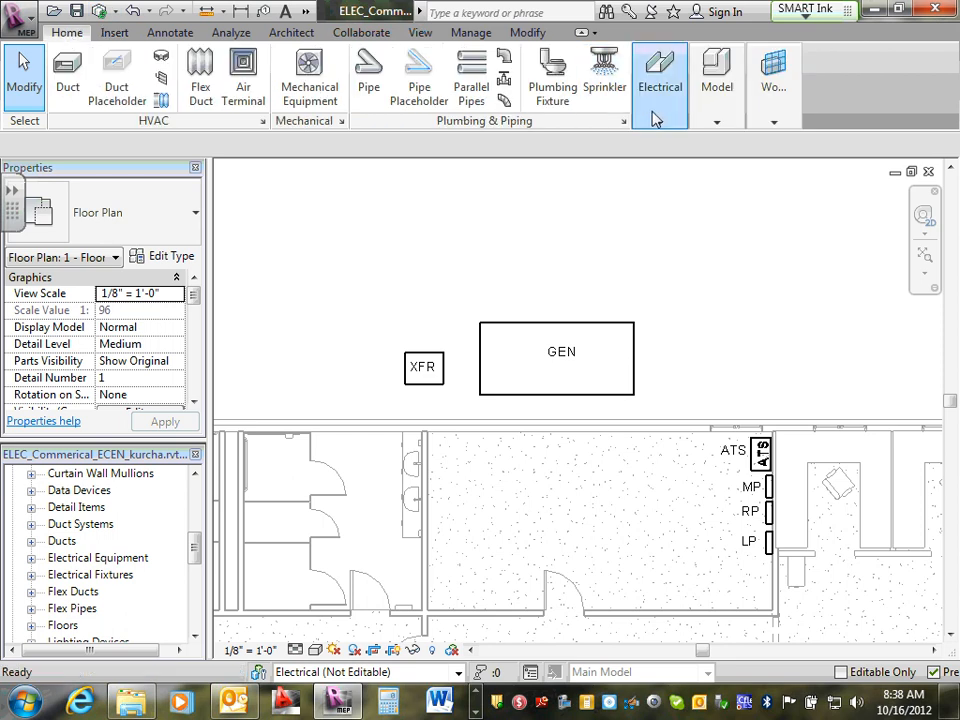
Start placing electrical equipment and browse the Metering Switchboard sizes, choosing the 24"x26.25" type
{"action": "mouse_move", "coordinate": [657, 118]}
{"action": "left_click", "coordinate": [827, 165]}
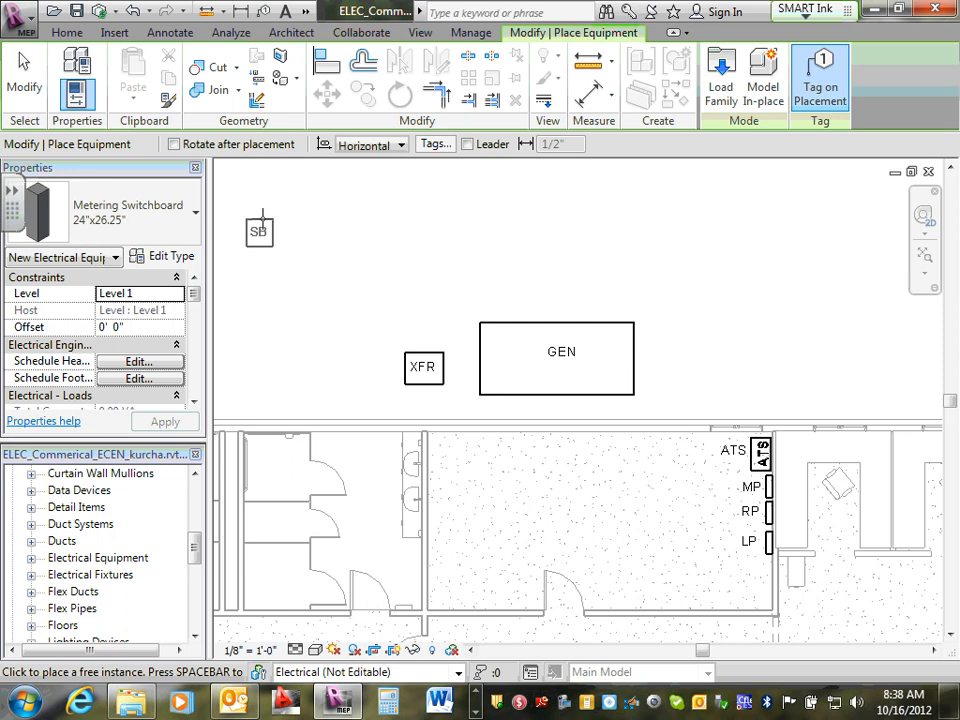
{"action": "left_click", "coordinate": [198, 218]}
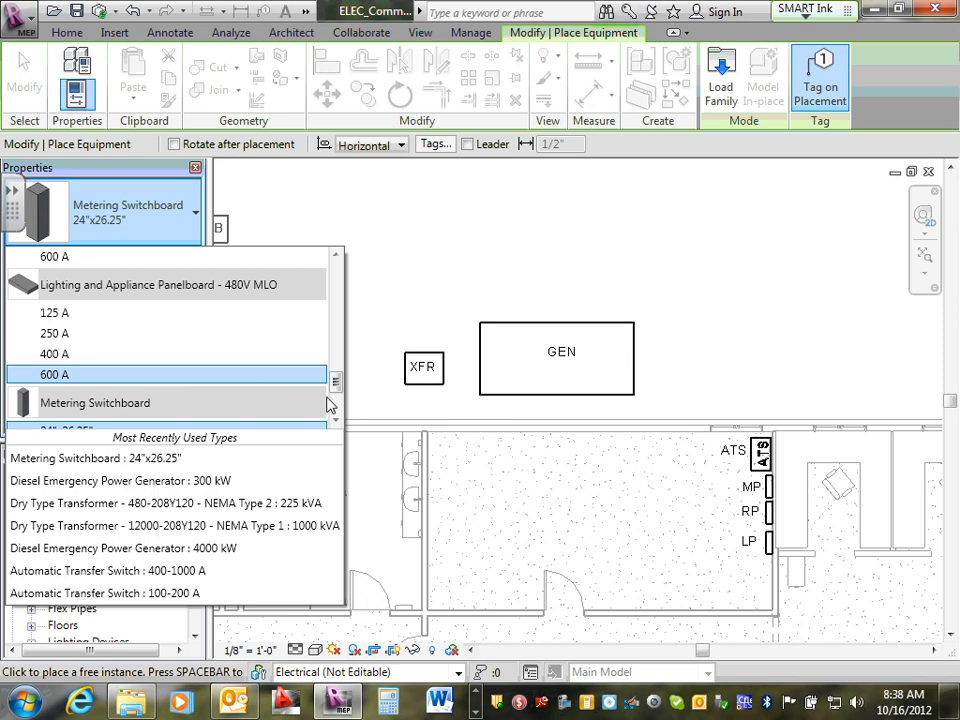
{"action": "left_click", "coordinate": [337, 421]}
{"action": "left_click", "coordinate": [337, 420]}
{"action": "left_click", "coordinate": [337, 420]}
{"action": "left_click", "coordinate": [337, 420]}
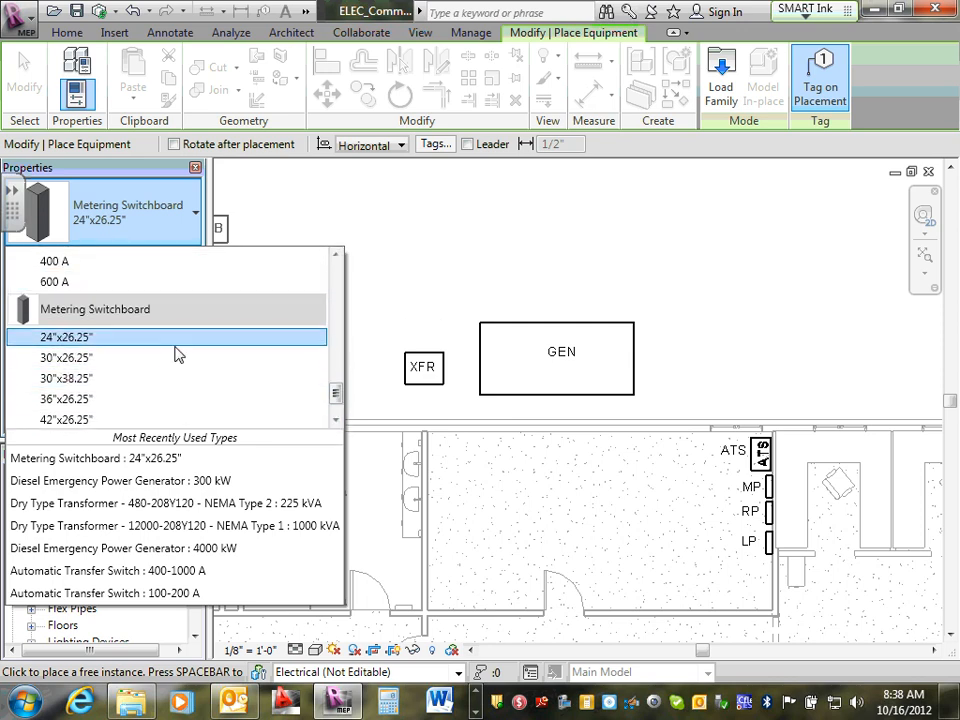
{"action": "left_click", "coordinate": [337, 421]}
{"action": "left_click", "coordinate": [337, 421]}
{"action": "left_click", "coordinate": [337, 421]}
{"action": "left_click", "coordinate": [337, 421]}
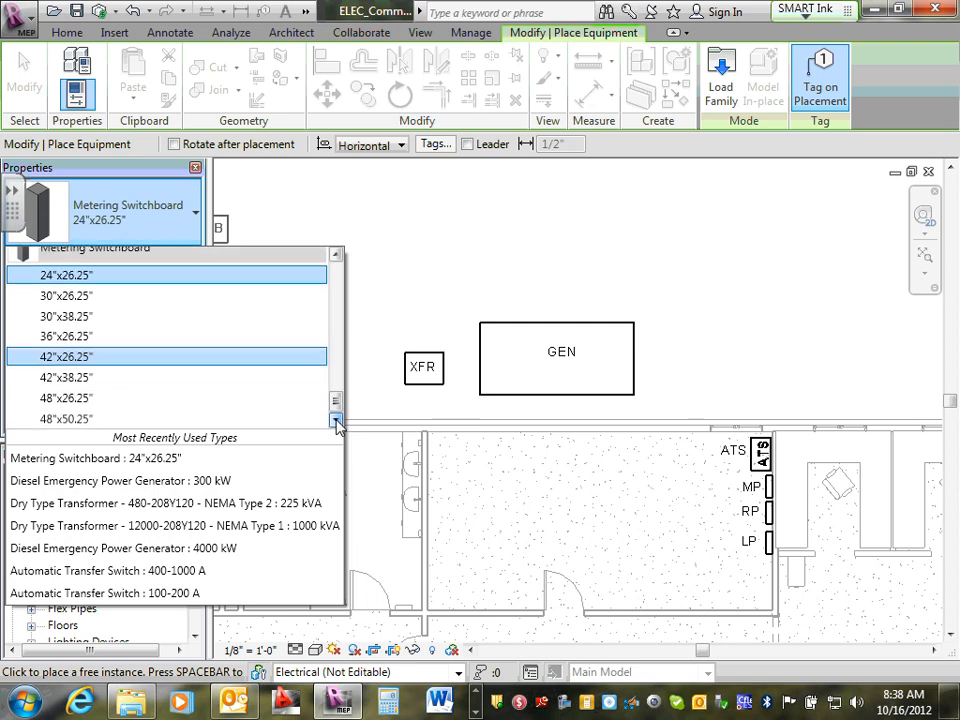
{"action": "left_click", "coordinate": [337, 254]}
{"action": "left_click", "coordinate": [337, 254]}
{"action": "left_click", "coordinate": [337, 255]}
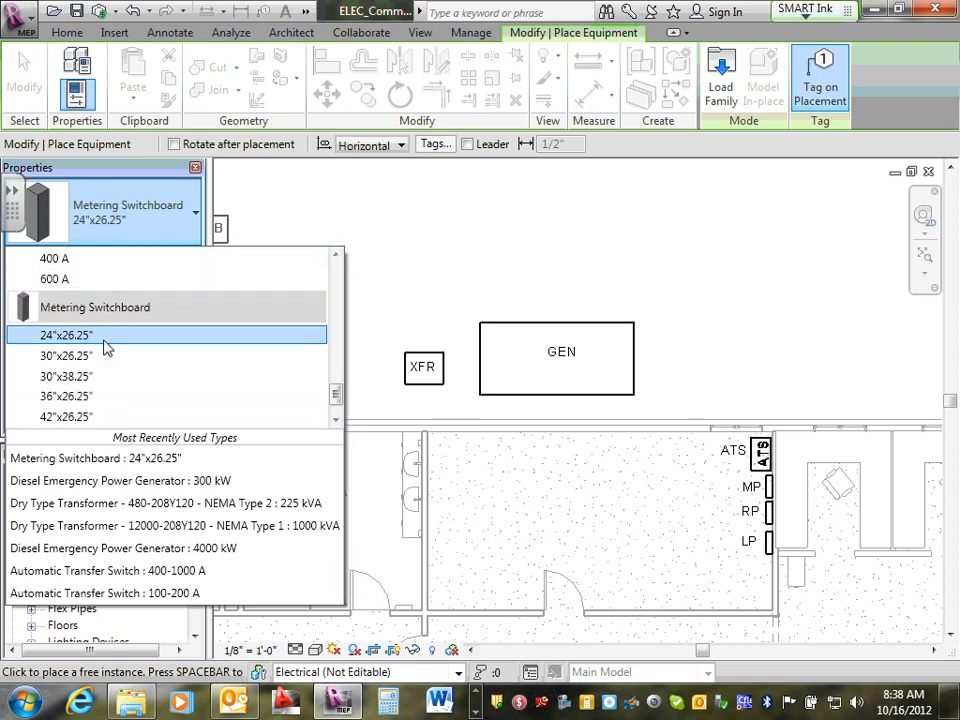
{"action": "mouse_move", "coordinate": [107, 347]}
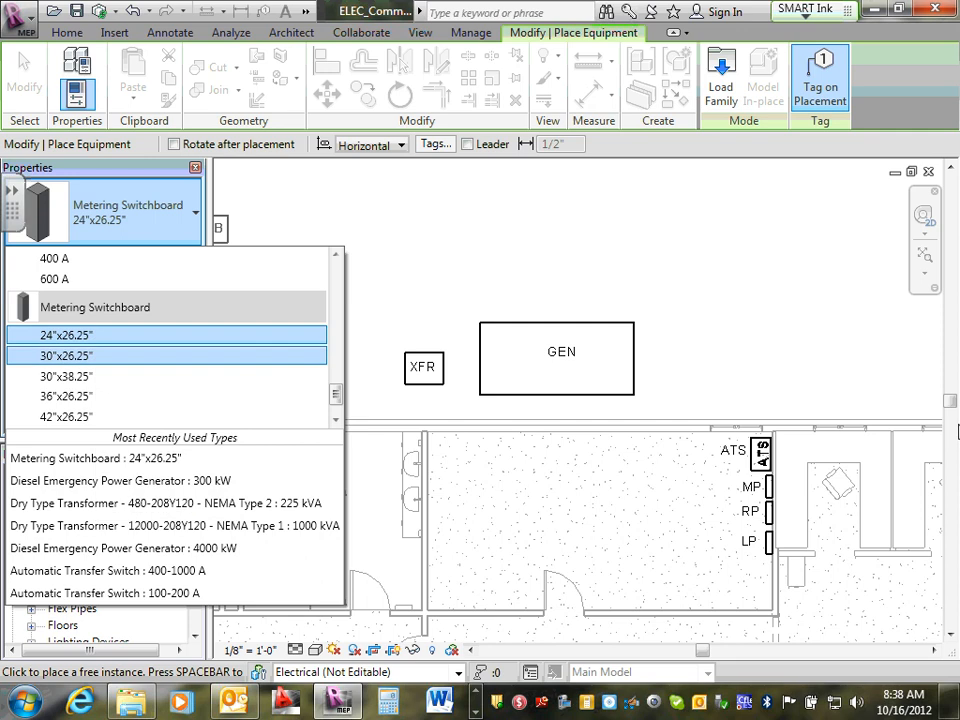
{"action": "left_click", "coordinate": [133, 336]}
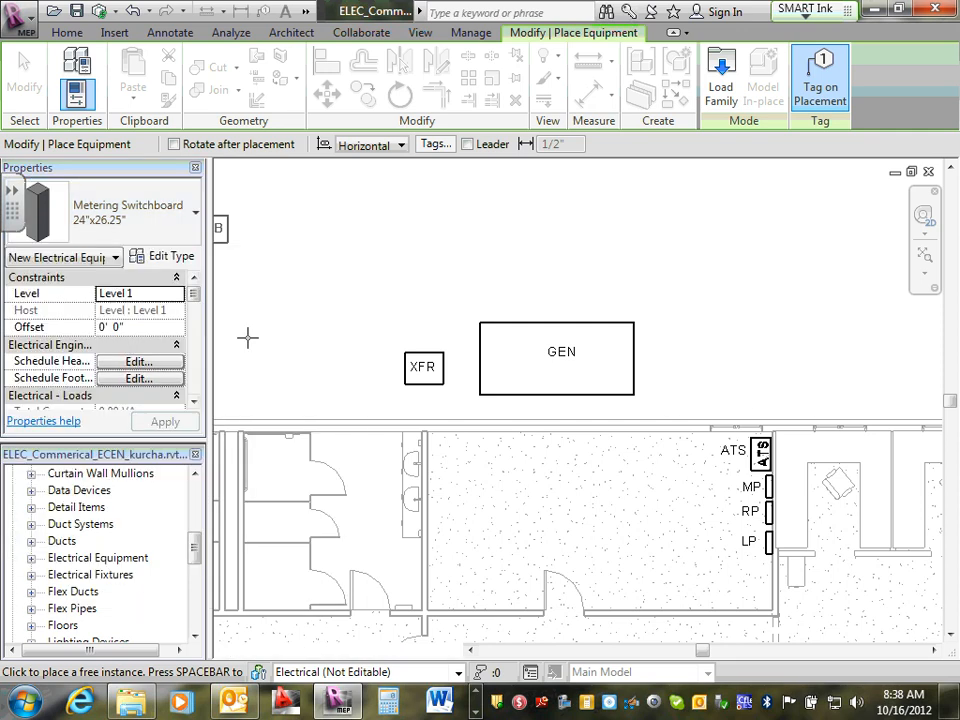
Place the metering switchboard outdoors against the exterior wall, between the generator and the ATS, and end the placement
{"action": "scroll", "coordinate": [687, 397], "scroll_direction": "up", "scroll_amount": 3}
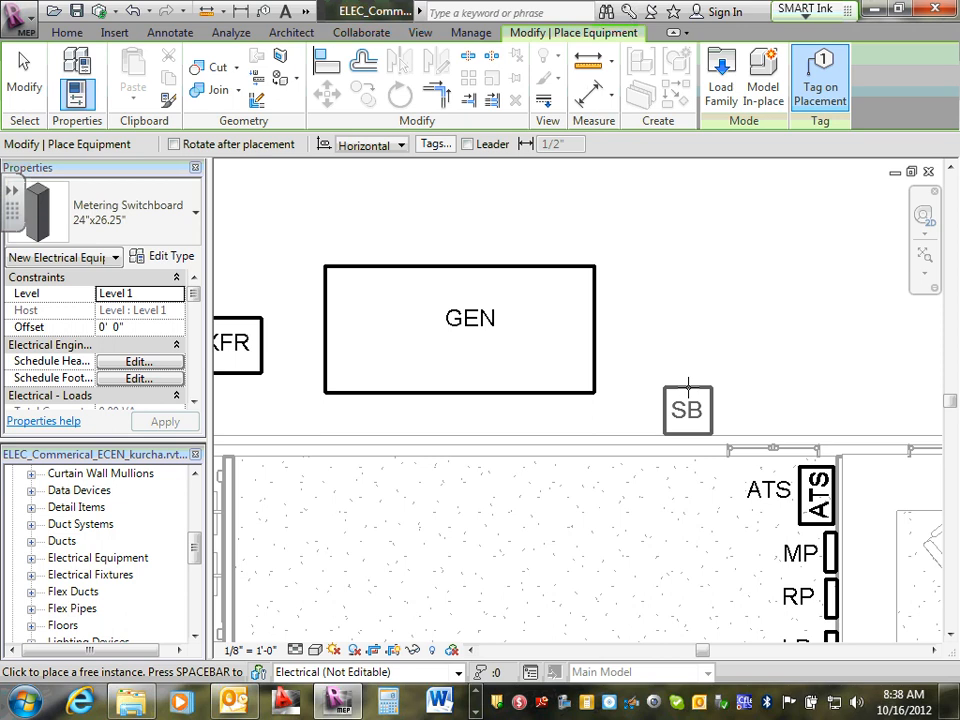
{"action": "left_click", "coordinate": [687, 386]}
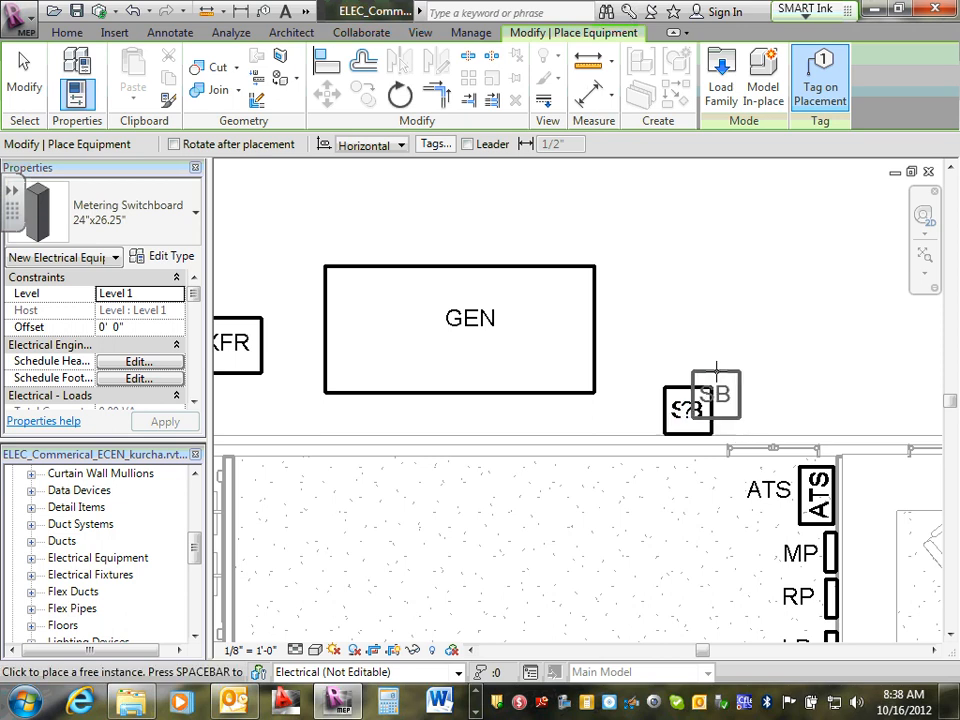
{"action": "key", "text": "Escape"}
{"action": "key", "text": "Escape"}
Move the question-mark type mark tag out of the SB switchboard outline to the open space just above it
{"action": "left_click", "coordinate": [690, 408]}
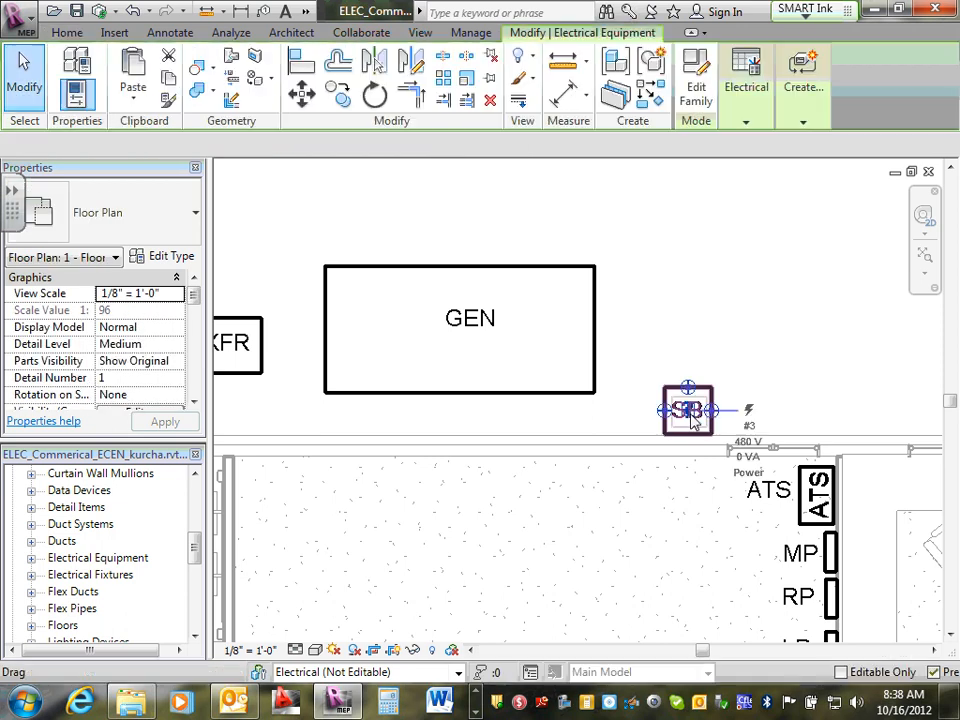
{"action": "left_click", "coordinate": [738, 370]}
{"action": "scroll", "coordinate": [742, 367], "scroll_direction": "up", "scroll_amount": 2}
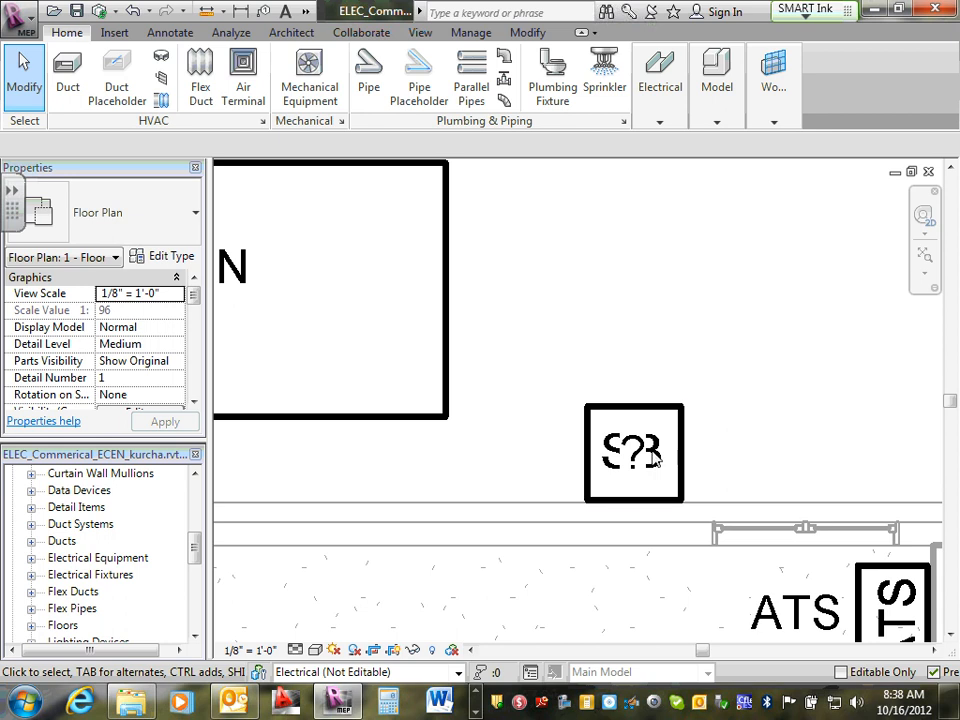
{"action": "left_click_drag", "start_coordinate": [645, 467], "coordinate": [643, 369]}
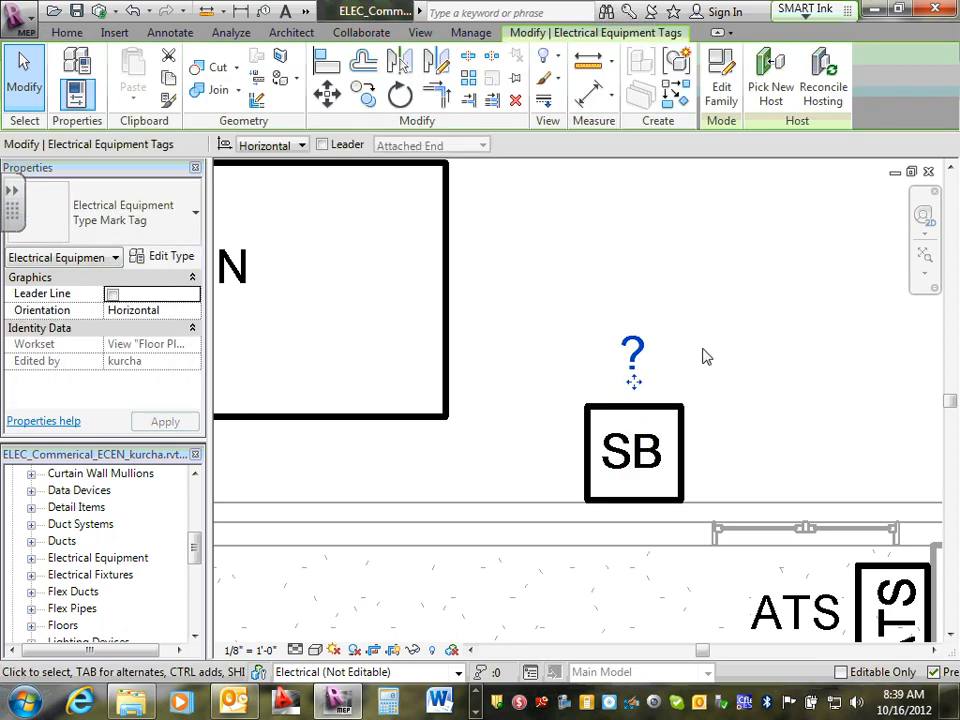
Set the equipment tag above the SB box to MT, replacing the question mark
{"action": "scroll", "coordinate": [695, 358], "scroll_direction": "down", "scroll_amount": 3}
{"action": "scroll", "coordinate": [700, 357], "scroll_direction": "down", "scroll_amount": 1}
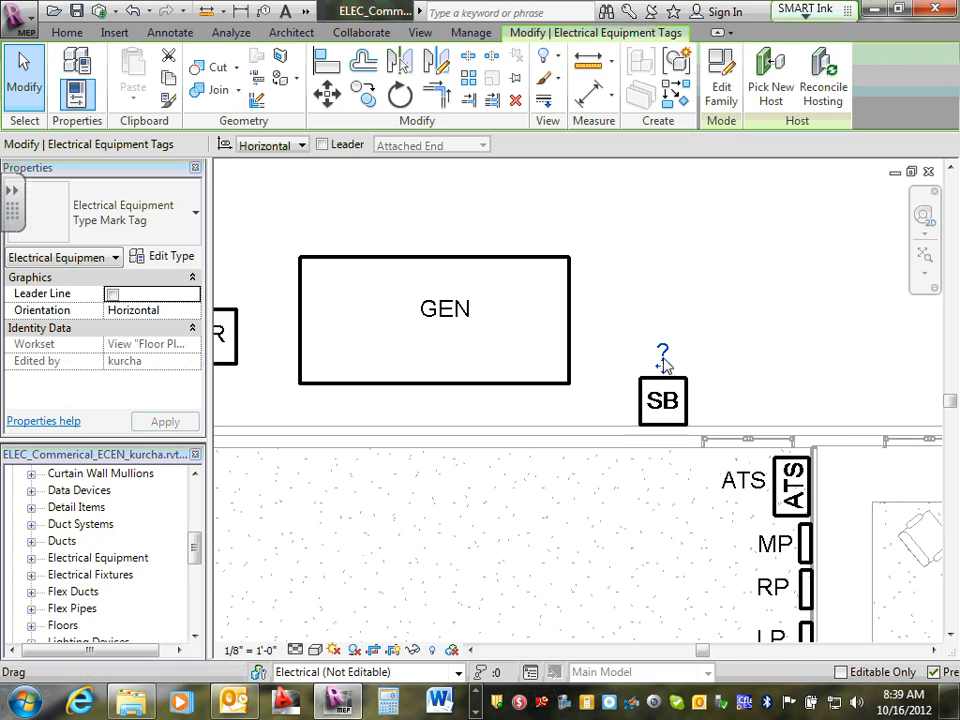
{"action": "left_click", "coordinate": [776, 360]}
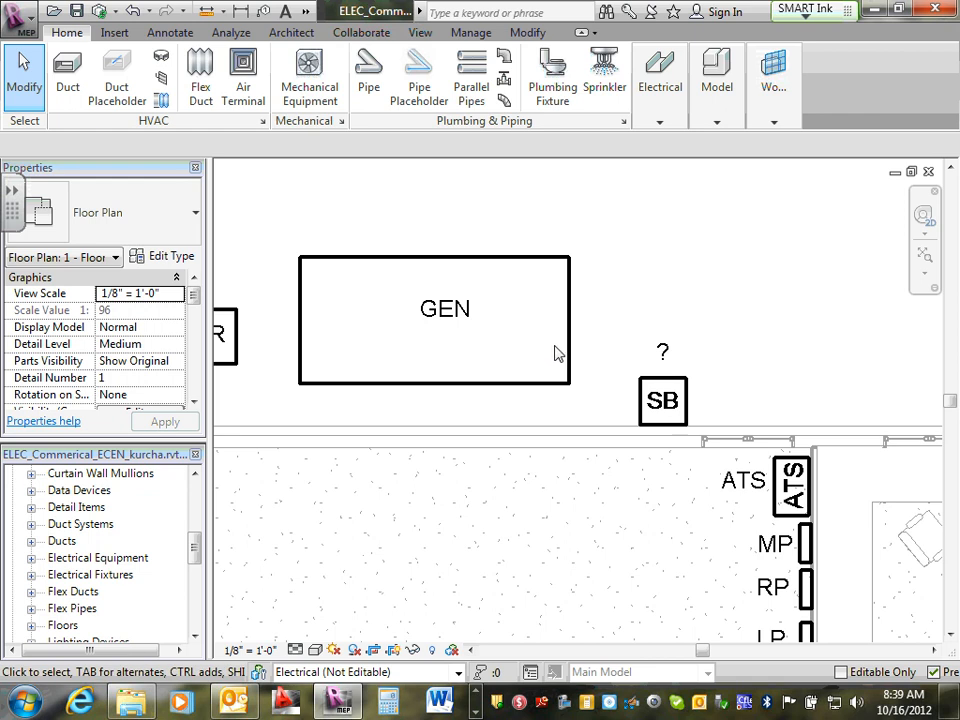
{"action": "left_click", "coordinate": [663, 352]}
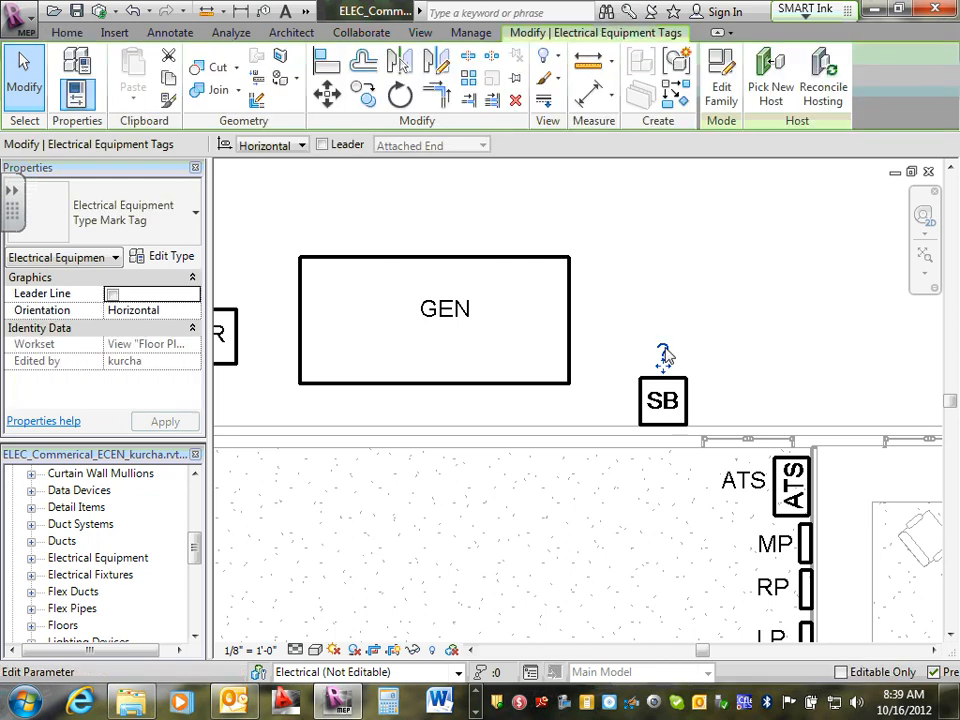
{"action": "left_click", "coordinate": [665, 350]}
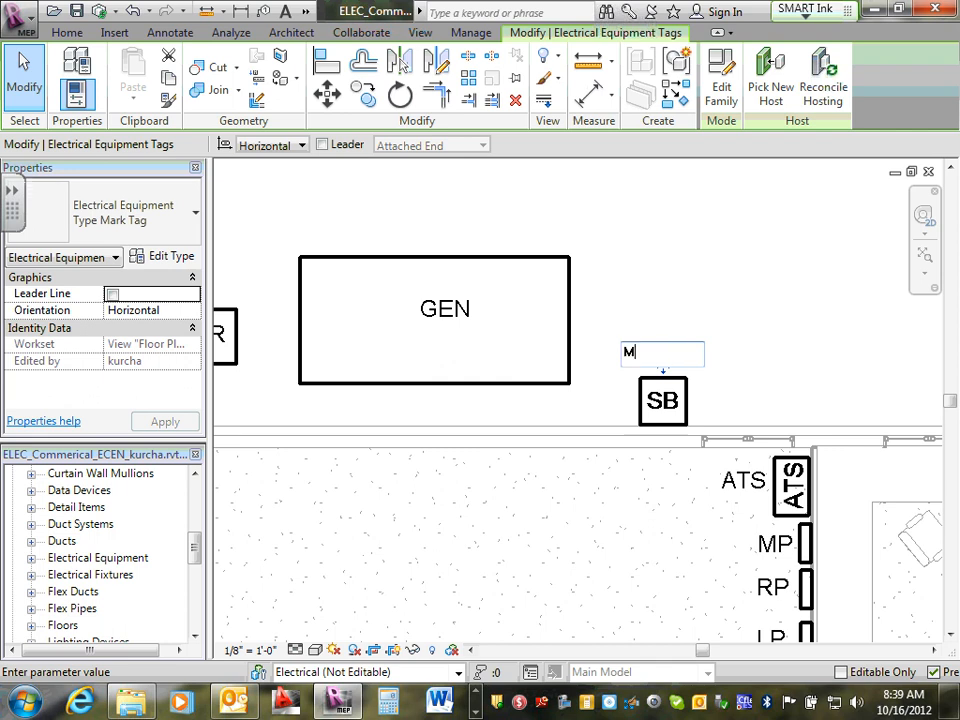
{"action": "left_click", "coordinate": [648, 285]}
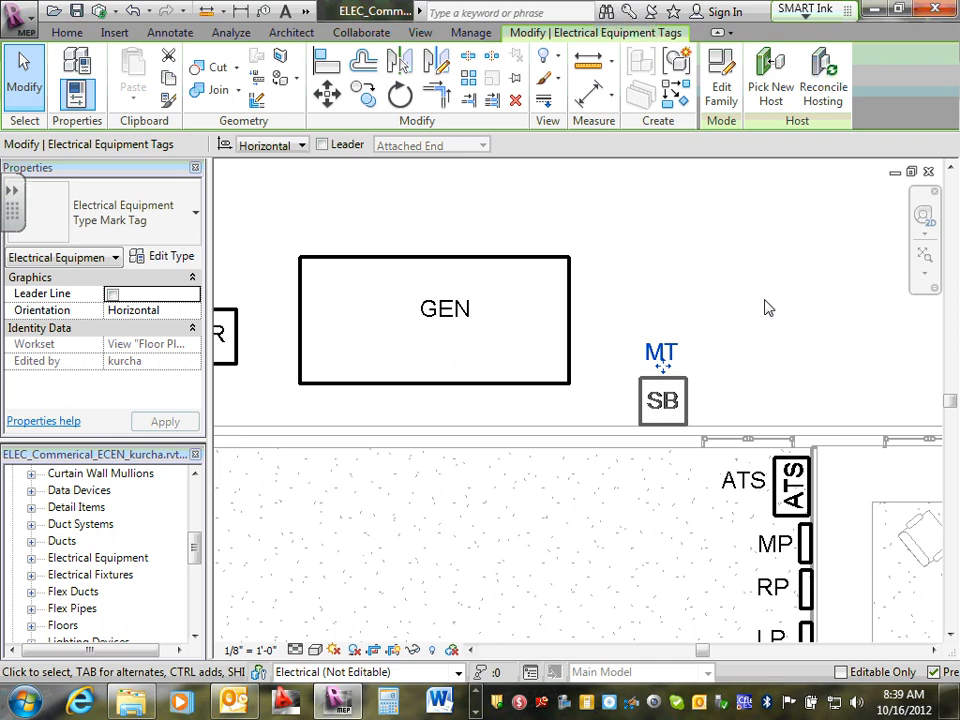
{"action": "left_click", "coordinate": [772, 318]}
Examine the SB metering switchboard's connectors and the tag above it on the floor plan
{"action": "left_click", "coordinate": [664, 400]}
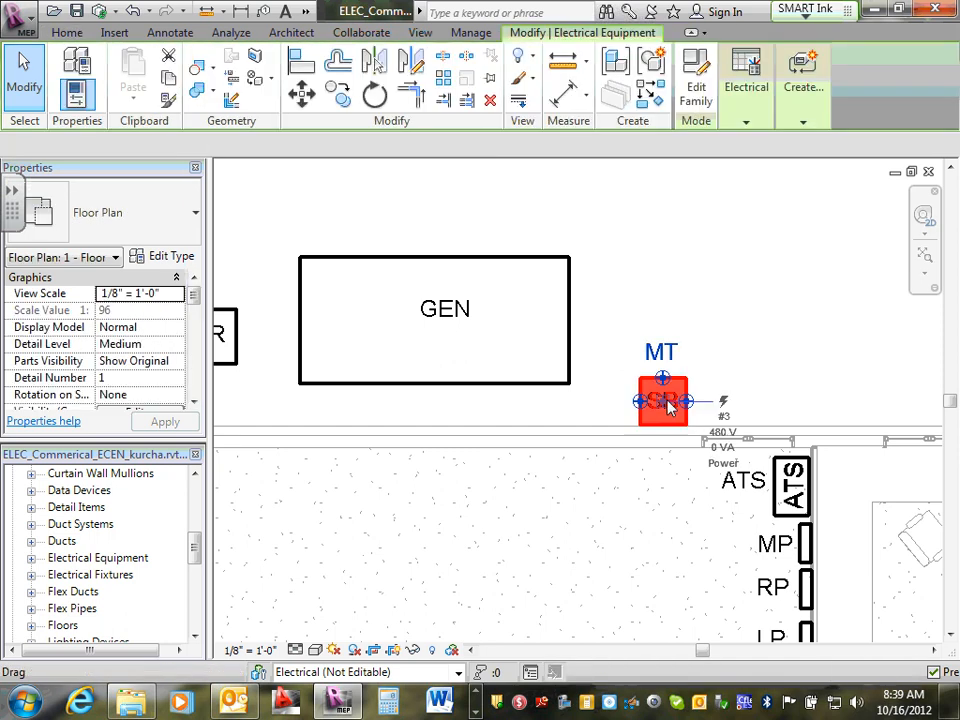
{"action": "key", "text": "Escape"}
{"action": "scroll", "coordinate": [686, 400], "scroll_direction": "up", "scroll_amount": 4}
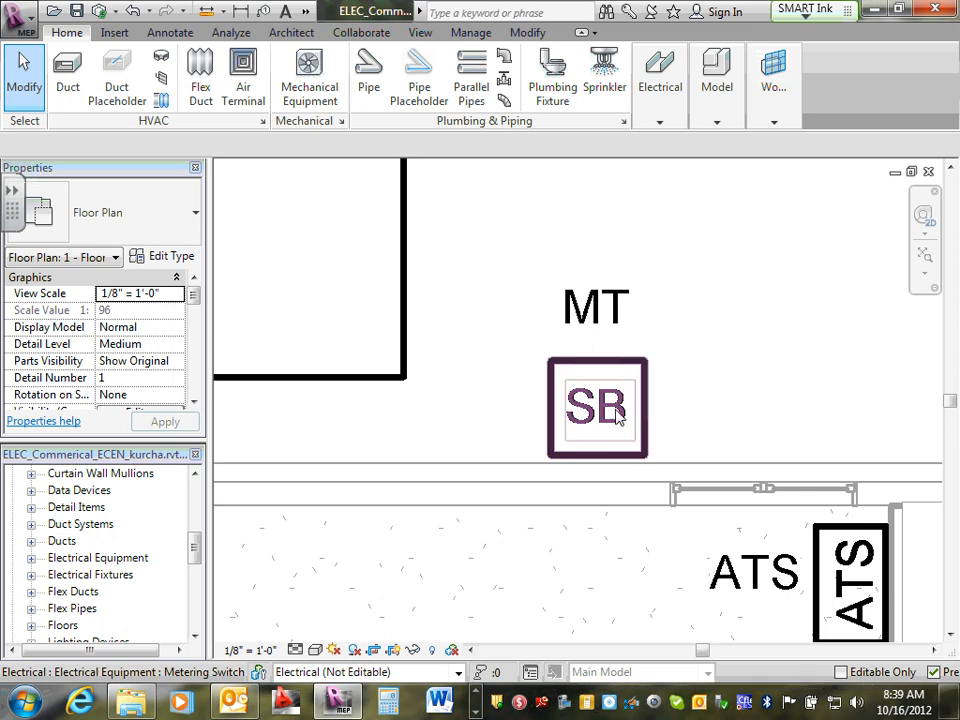
{"action": "left_click", "coordinate": [607, 408]}
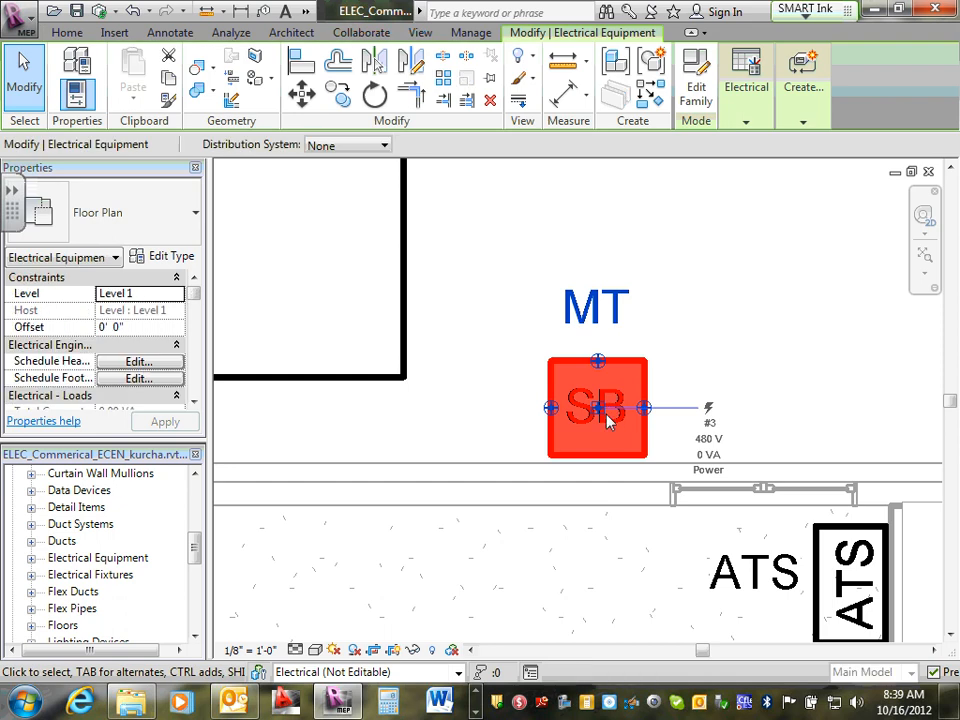
{"action": "left_click", "coordinate": [691, 378]}
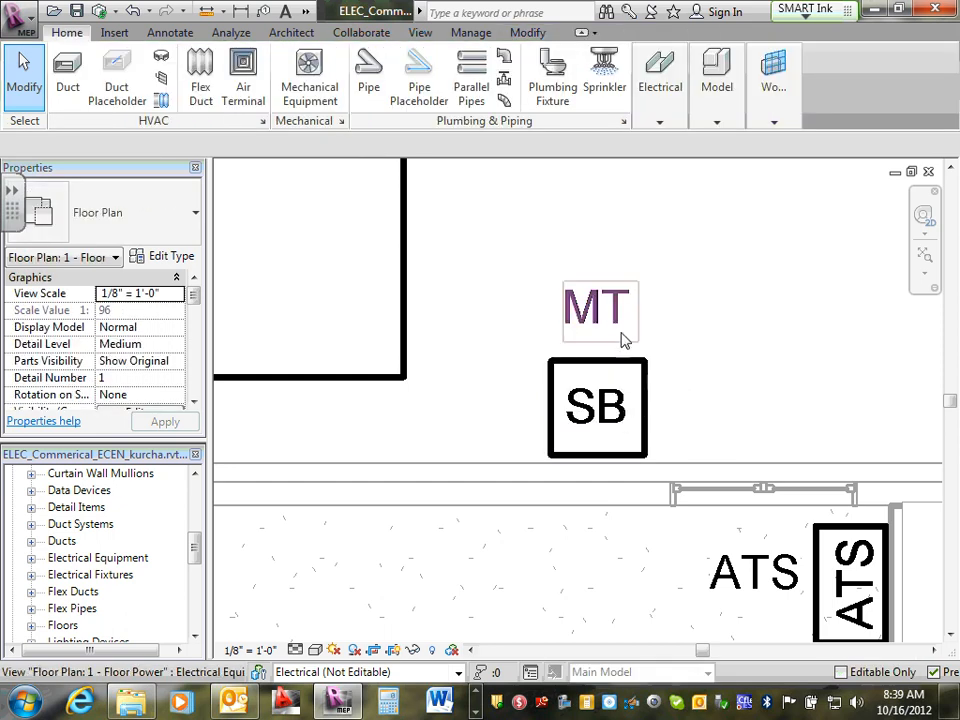
{"action": "scroll", "coordinate": [615, 312], "scroll_direction": "down", "scroll_amount": 2}
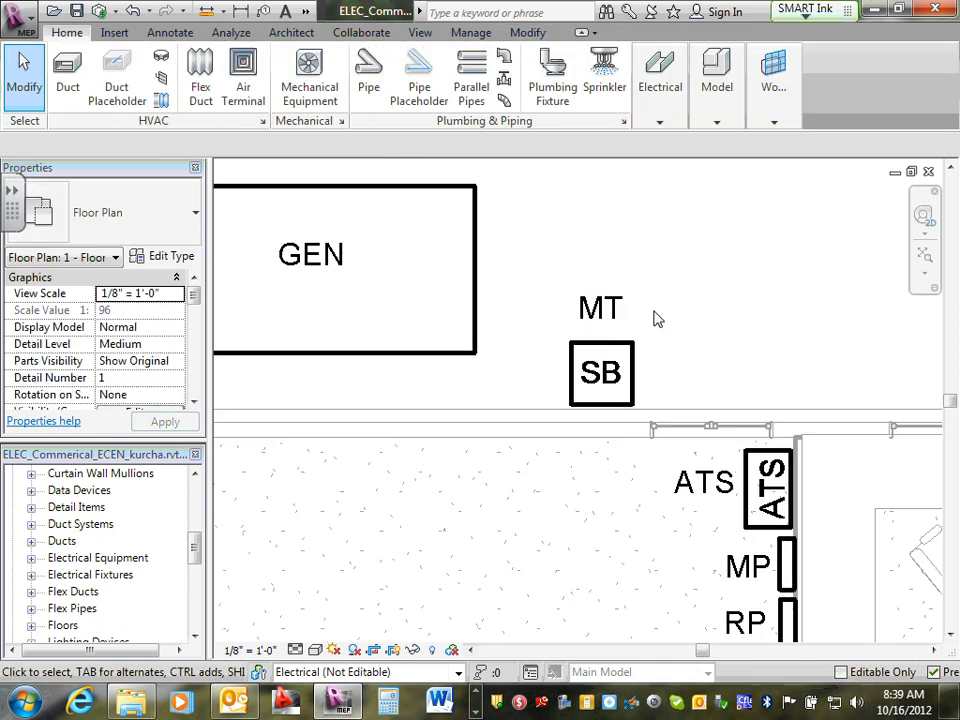
{"action": "scroll", "coordinate": [657, 318], "scroll_direction": "down", "scroll_amount": 1}
{"action": "left_click", "coordinate": [613, 306]}
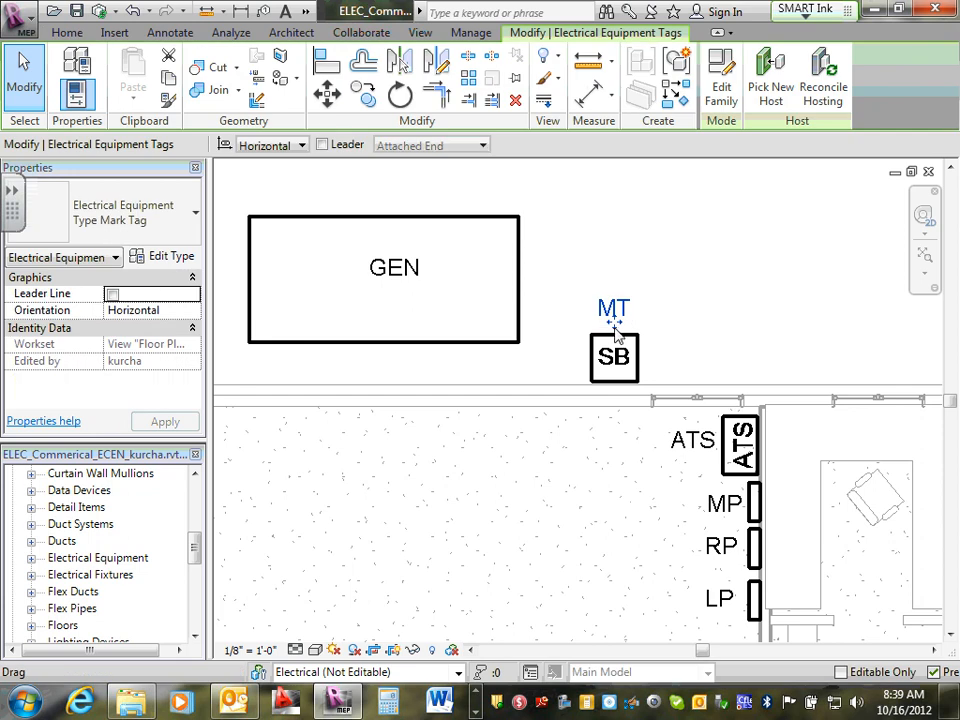
{"action": "left_click", "coordinate": [716, 313]}
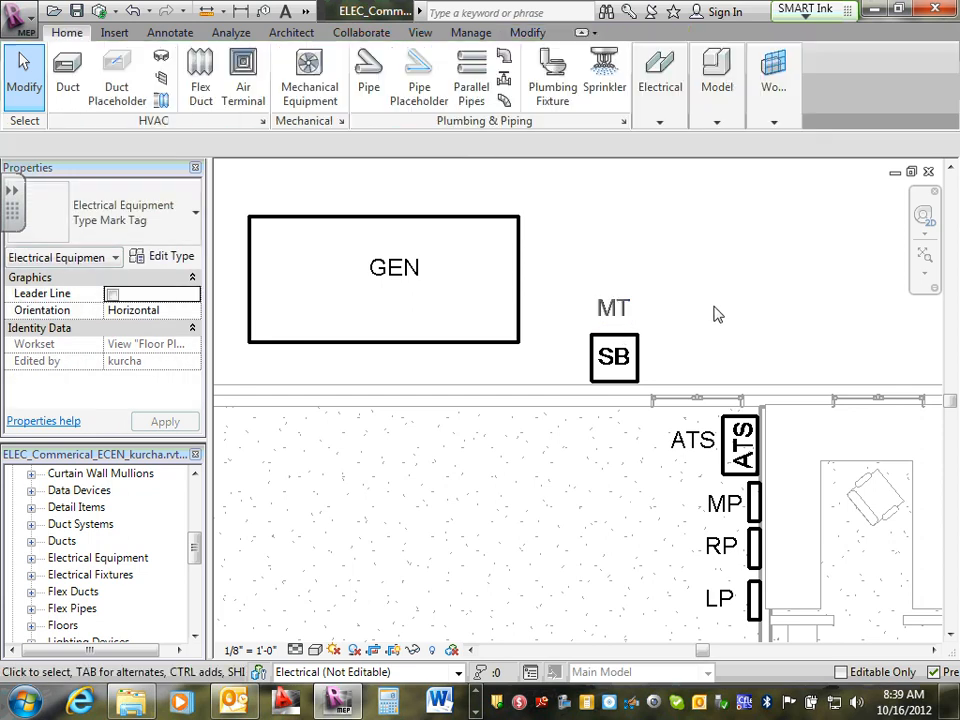
Set the apparent load of the GEN diesel emergency generator to 225000 VA and apply it
{"action": "scroll", "coordinate": [716, 315], "scroll_direction": "down", "scroll_amount": 2}
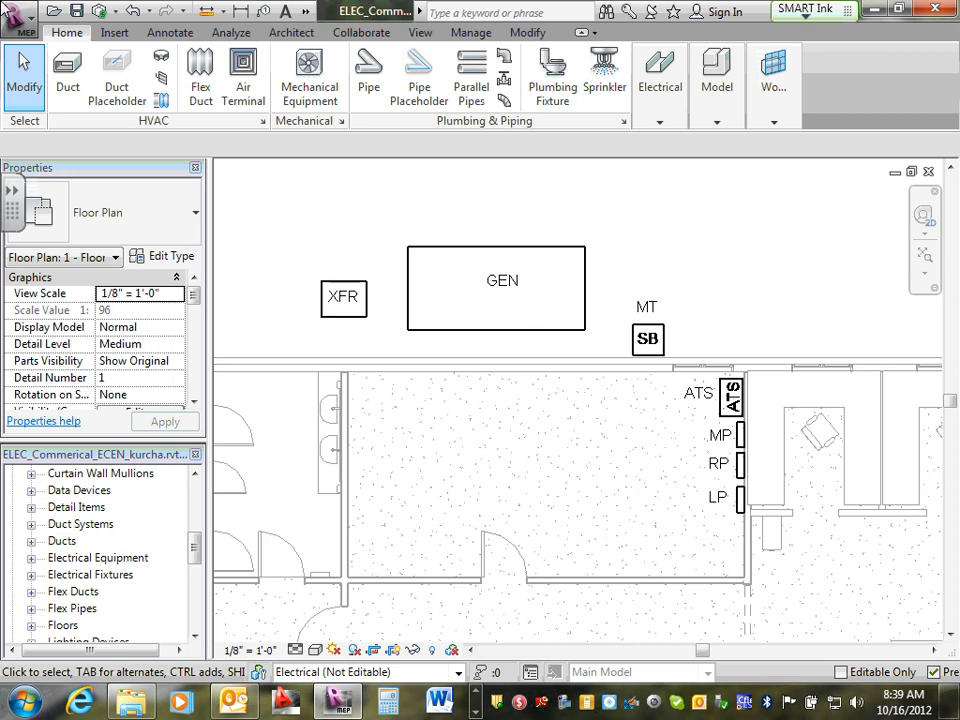
{"action": "left_click", "coordinate": [530, 334]}
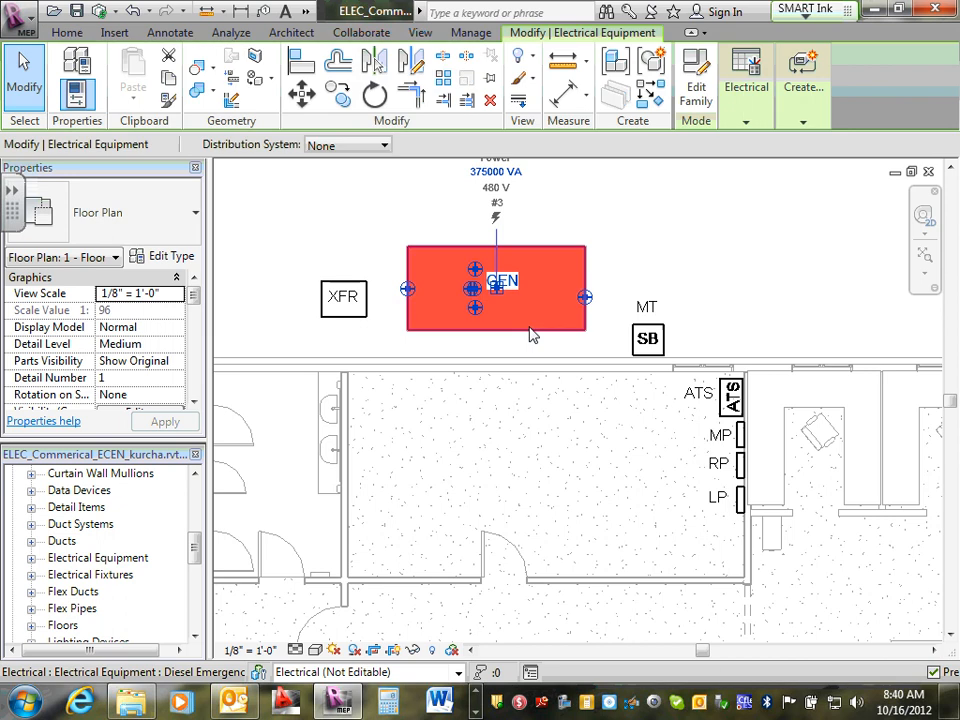
{"action": "left_click", "coordinate": [195, 401]}
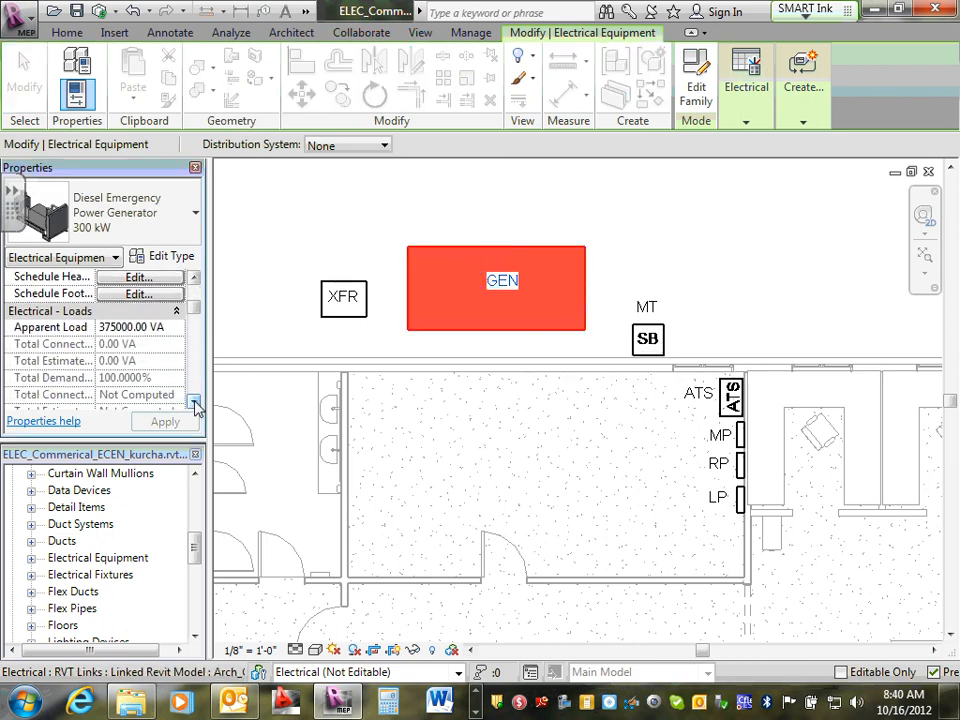
{"action": "left_click", "coordinate": [150, 328]}
{"action": "left_click_drag", "start_coordinate": [151, 326], "coordinate": [92, 316]}
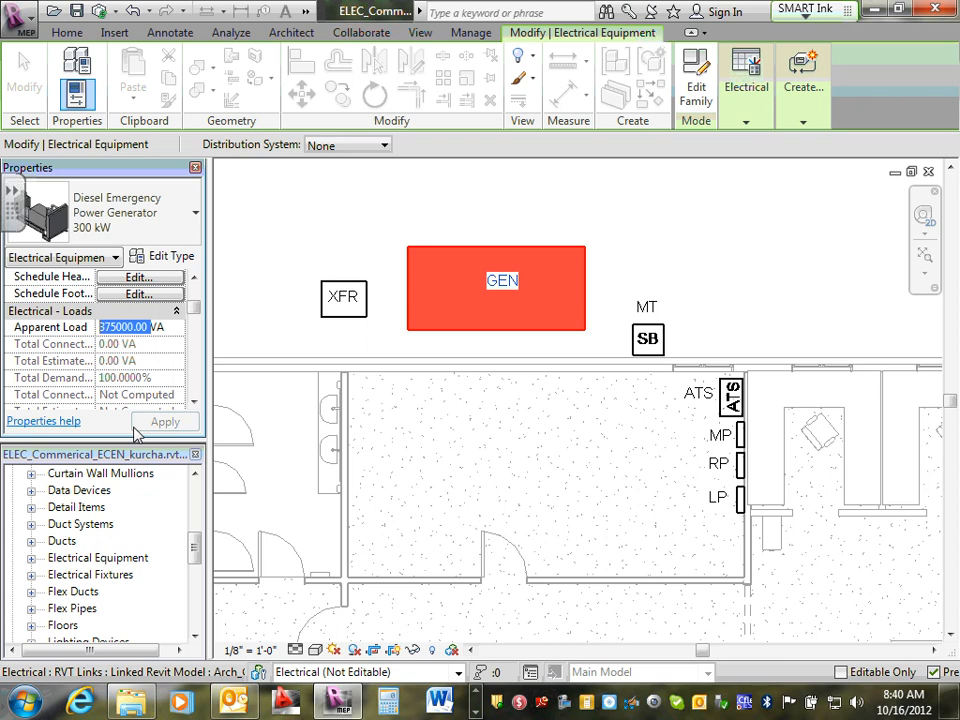
{"action": "type", "text": "22"}
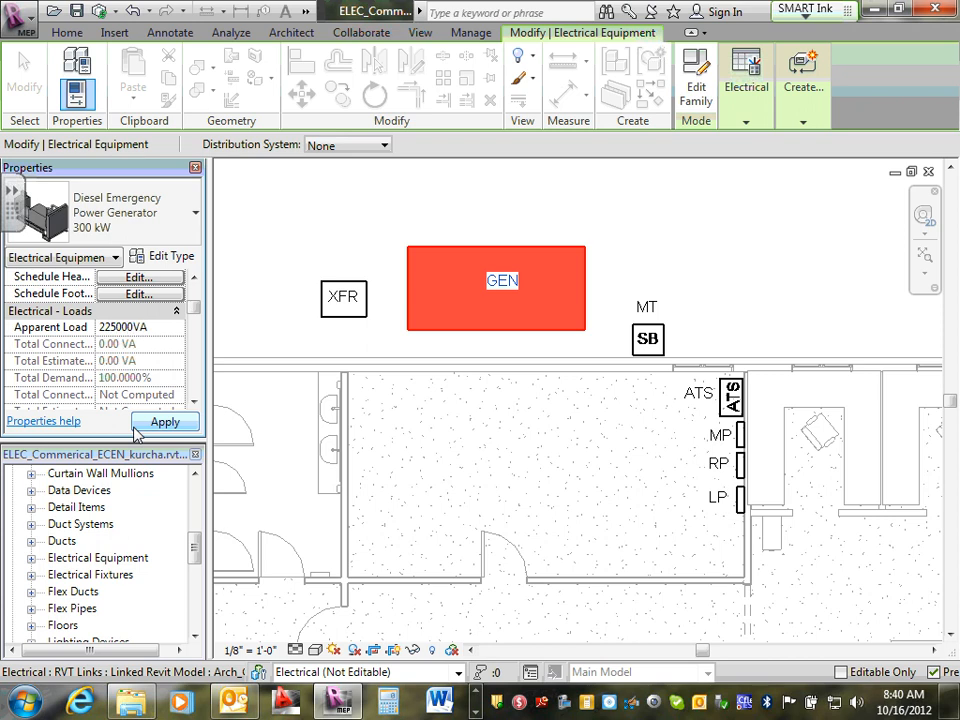
{"action": "left_click", "coordinate": [130, 424]}
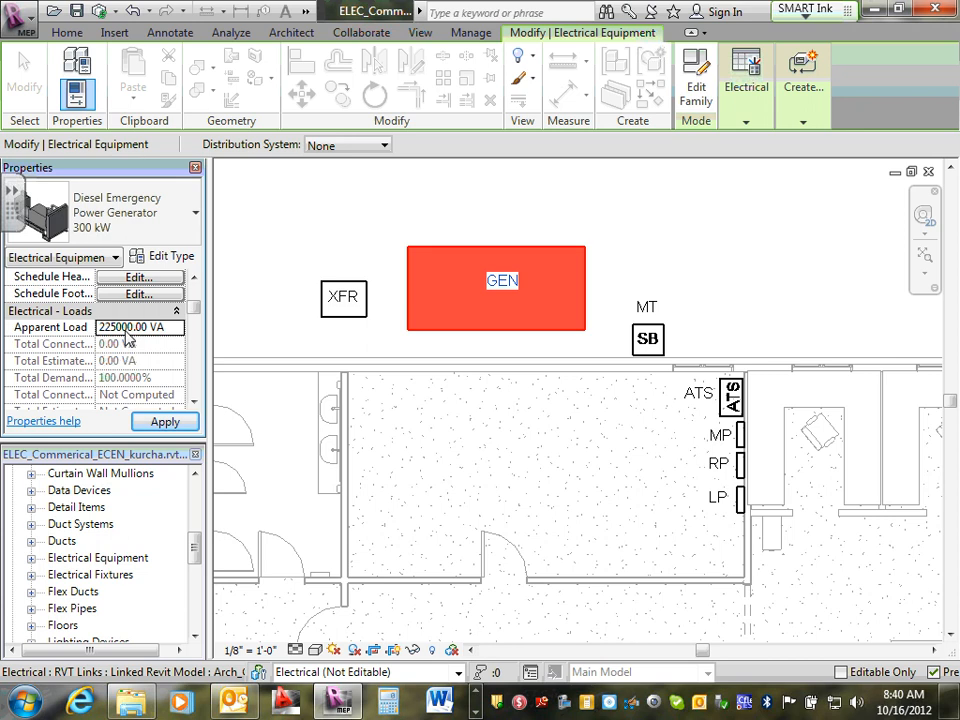
{"action": "left_click", "coordinate": [188, 420]}
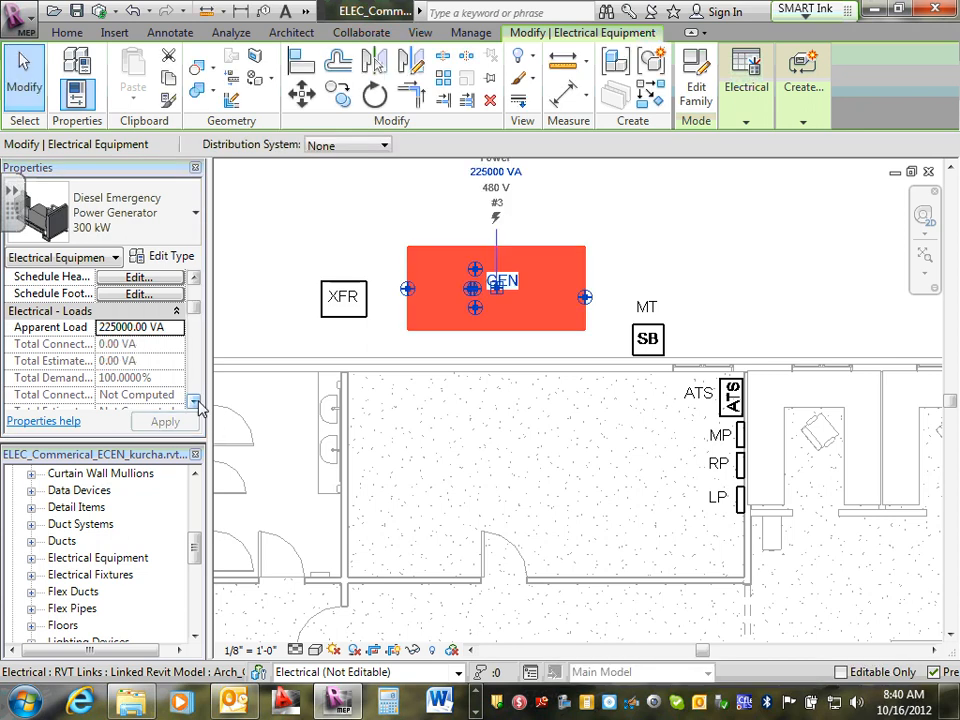
Review the generator's remaining instance properties, from electrical loads through identity data, phasing and panel name
{"action": "left_click", "coordinate": [194, 402]}
{"action": "left_click", "coordinate": [194, 402]}
{"action": "left_click", "coordinate": [194, 402]}
{"action": "left_click", "coordinate": [194, 402]}
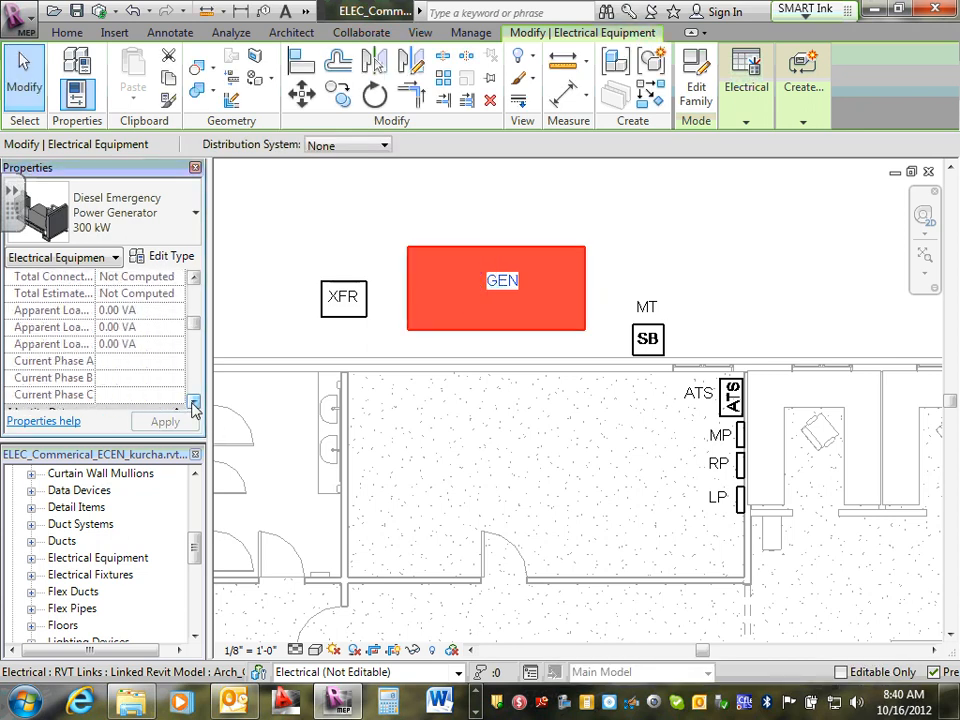
{"action": "left_click", "coordinate": [194, 402]}
{"action": "left_click", "coordinate": [194, 402]}
{"action": "left_click", "coordinate": [194, 402]}
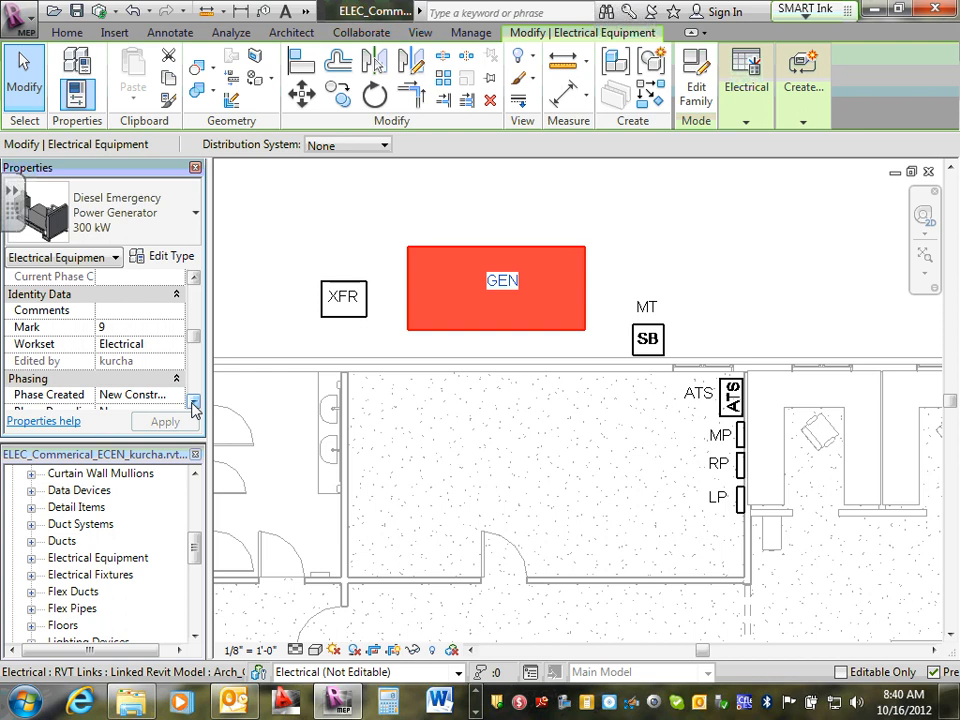
{"action": "left_click", "coordinate": [194, 402]}
{"action": "left_click", "coordinate": [194, 402]}
{"action": "left_click", "coordinate": [194, 402]}
{"action": "left_click", "coordinate": [194, 402]}
{"action": "left_click", "coordinate": [194, 402]}
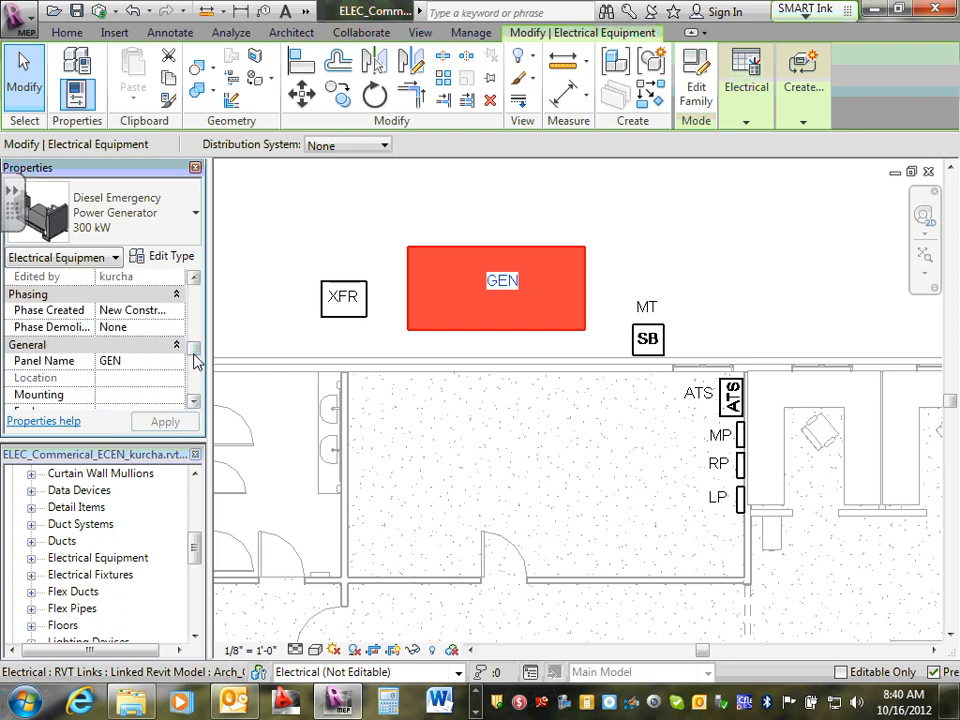
{"action": "mouse_move", "coordinate": [195, 362]}
{"action": "left_mouse_down"}
{"action": "mouse_move", "coordinate": [194, 390]}
{"action": "mouse_move", "coordinate": [195, 359]}
{"action": "left_mouse_up"}
{"action": "left_click", "coordinate": [686, 252]}
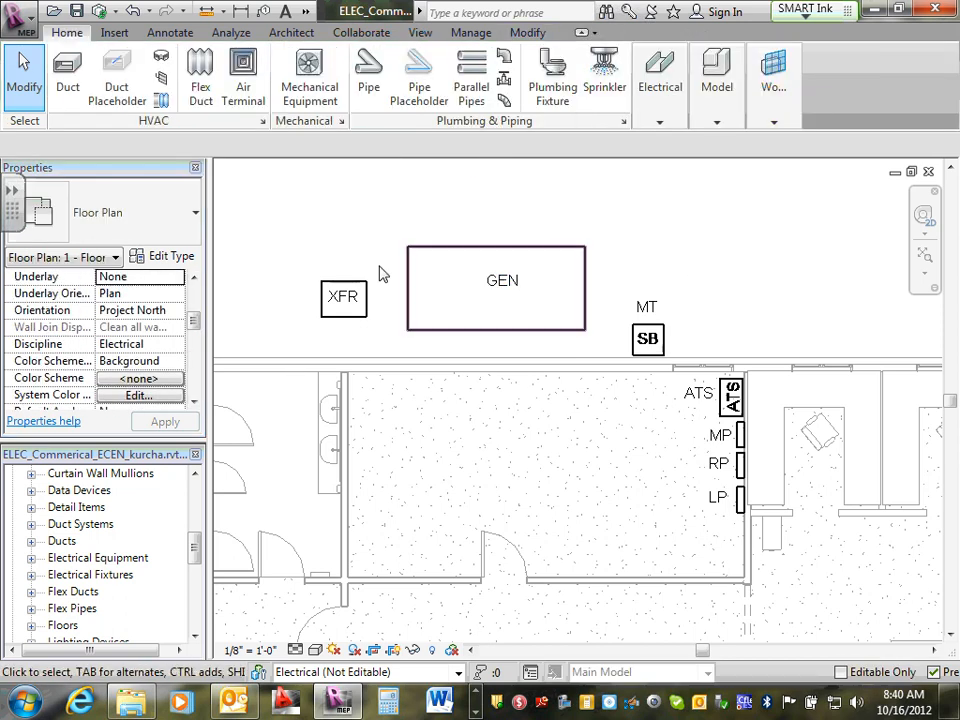
Set the secondary distribution system of the XFR dry type transformer to 120/208 Wye
{"action": "left_click", "coordinate": [352, 320]}
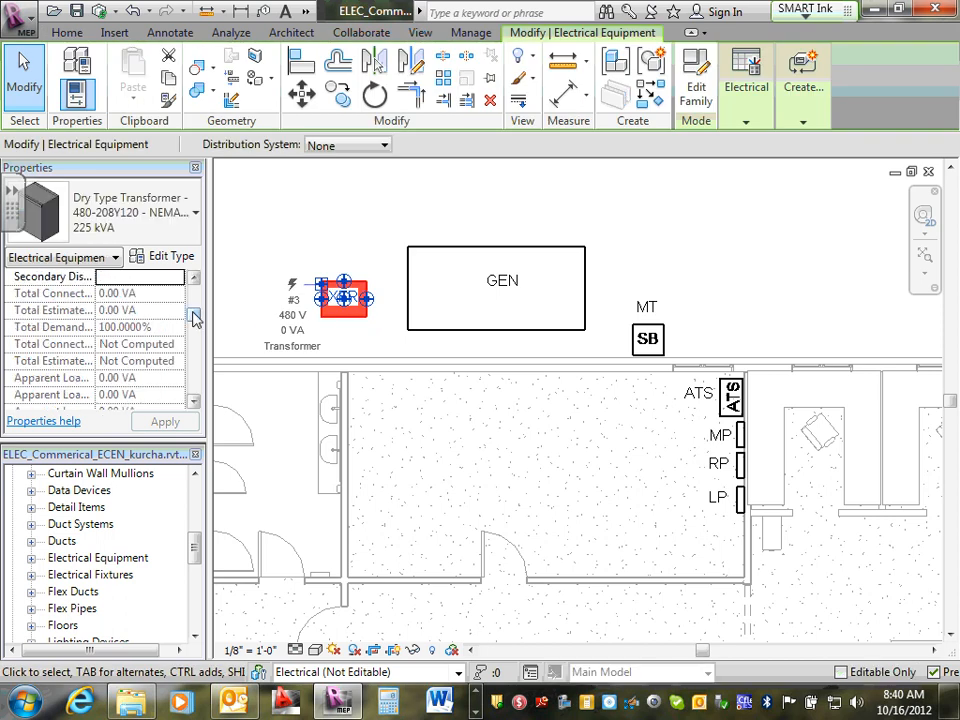
{"action": "left_click", "coordinate": [194, 279]}
{"action": "left_click", "coordinate": [194, 279]}
{"action": "left_click", "coordinate": [194, 279]}
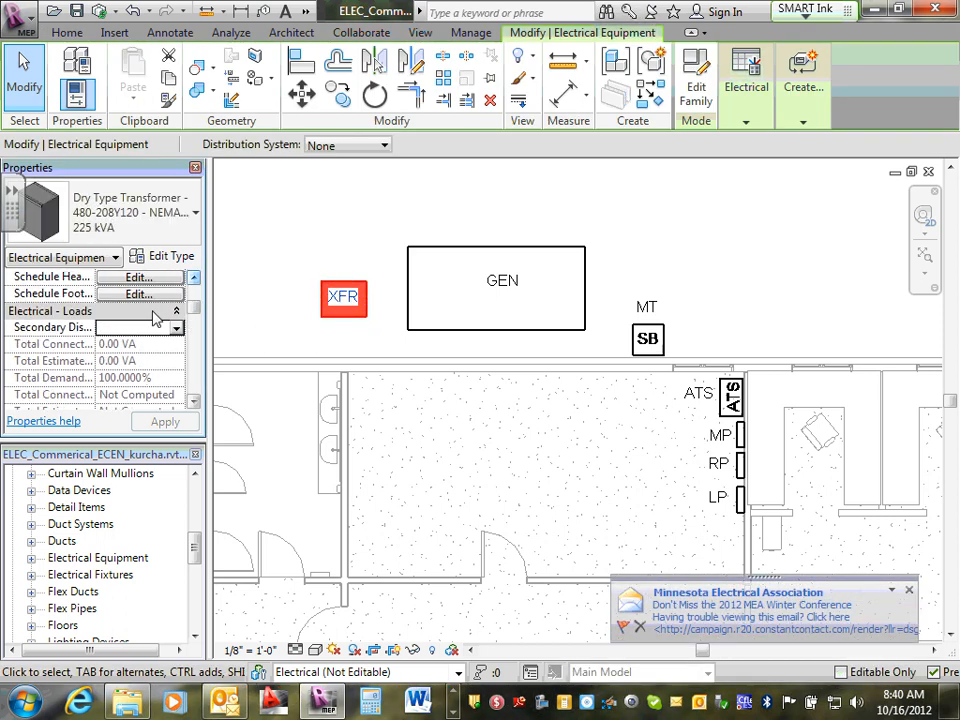
{"action": "left_click", "coordinate": [176, 330]}
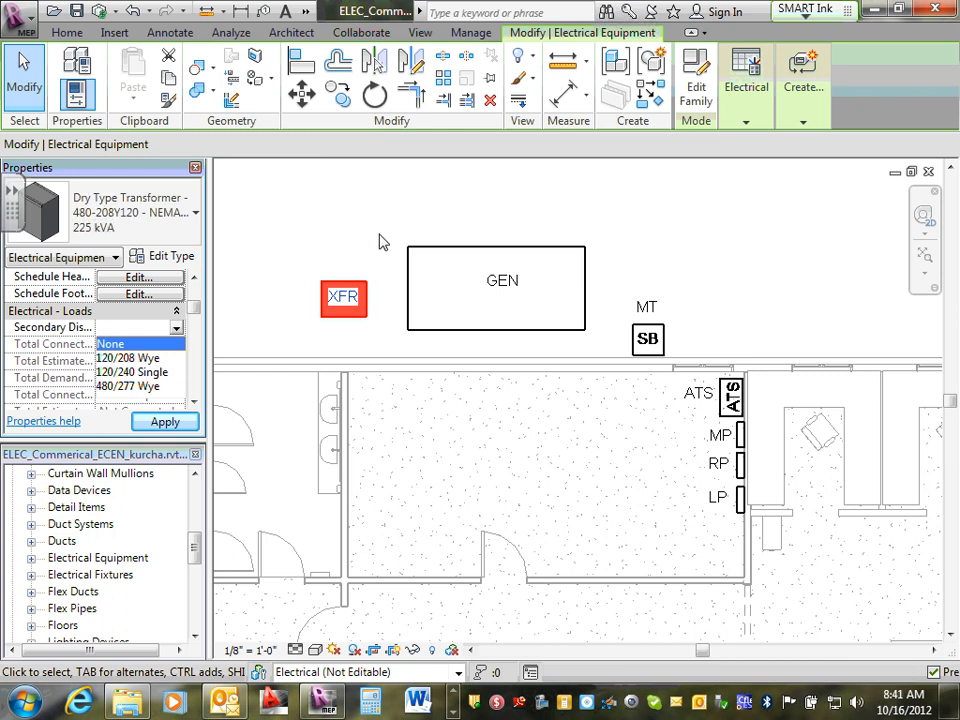
{"action": "left_click", "coordinate": [144, 331]}
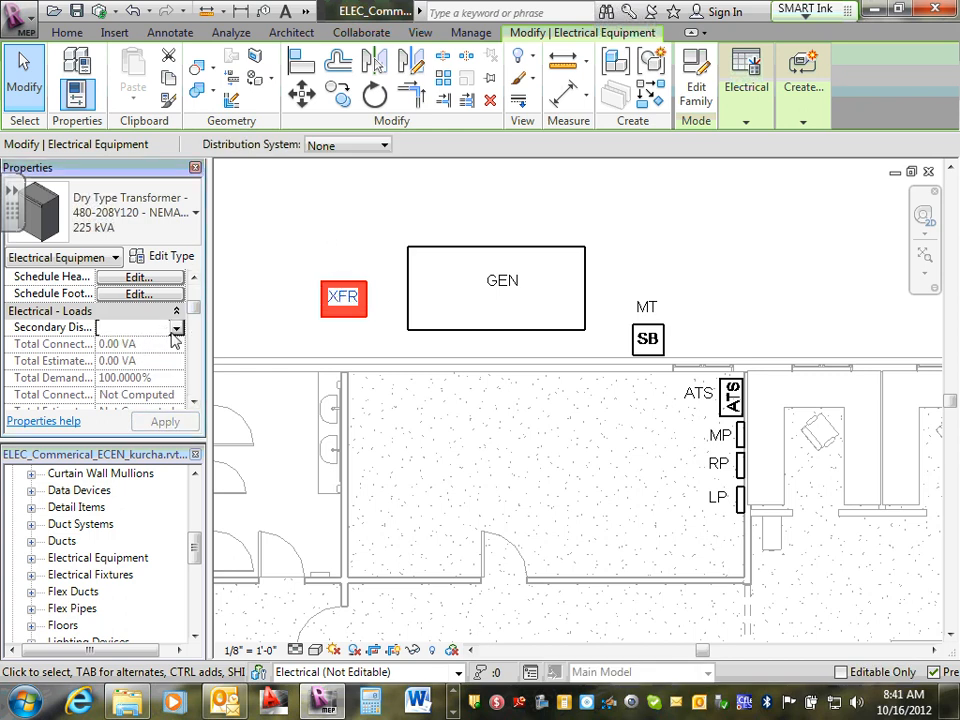
{"action": "left_click", "coordinate": [176, 330]}
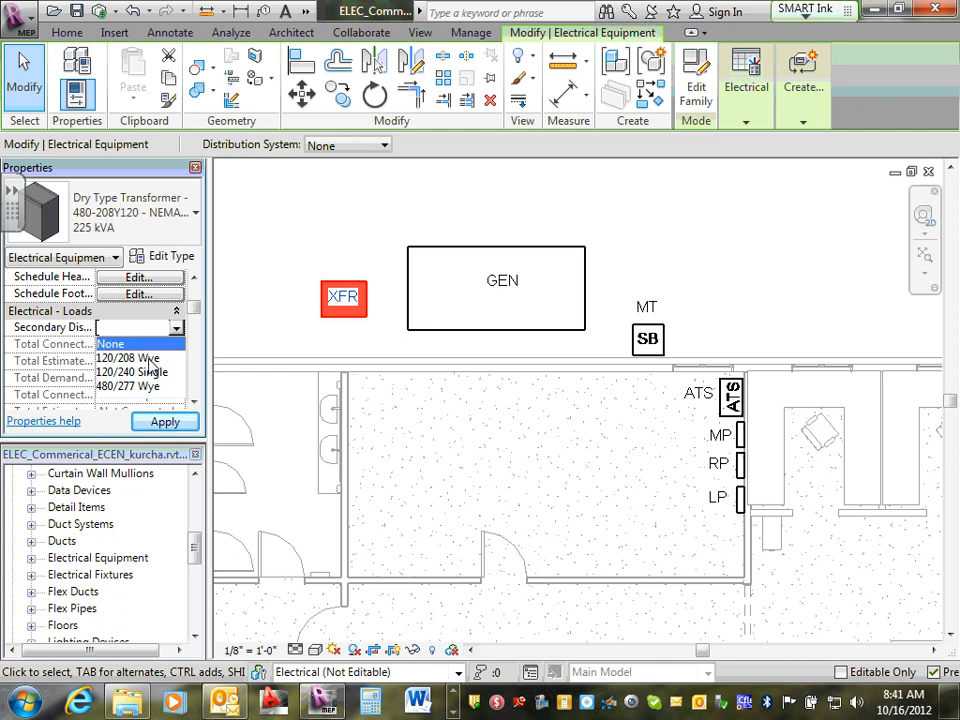
{"action": "left_click", "coordinate": [148, 359]}
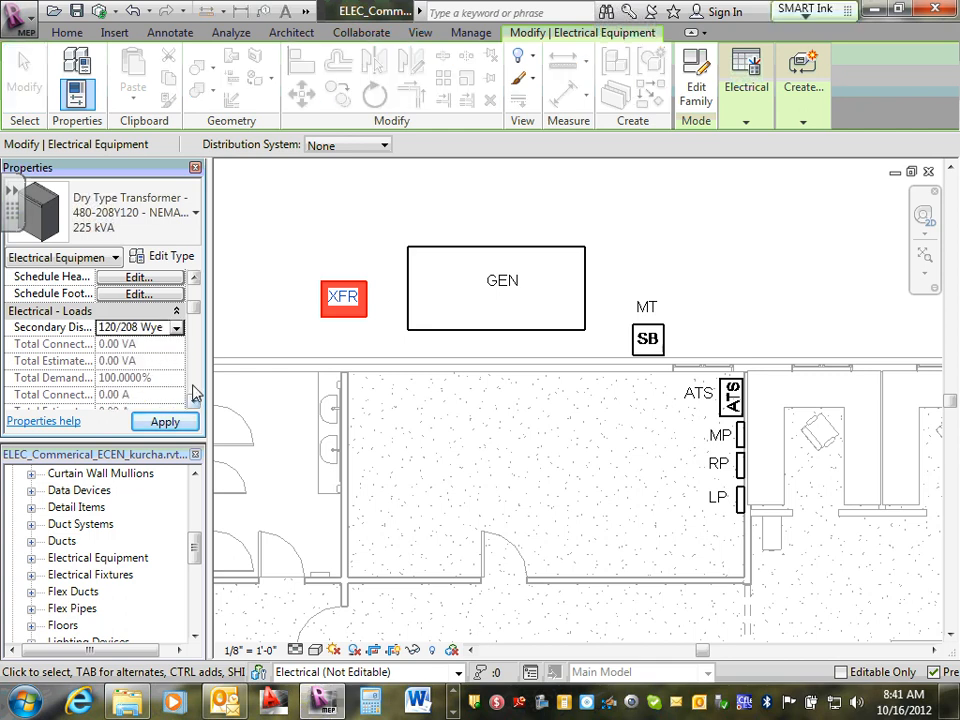
Review the transformer's remaining instance properties, including its panel name, circuit settings and the available enclosure types
{"action": "left_click", "coordinate": [193, 404]}
{"action": "left_click", "coordinate": [193, 404]}
{"action": "left_click", "coordinate": [193, 404]}
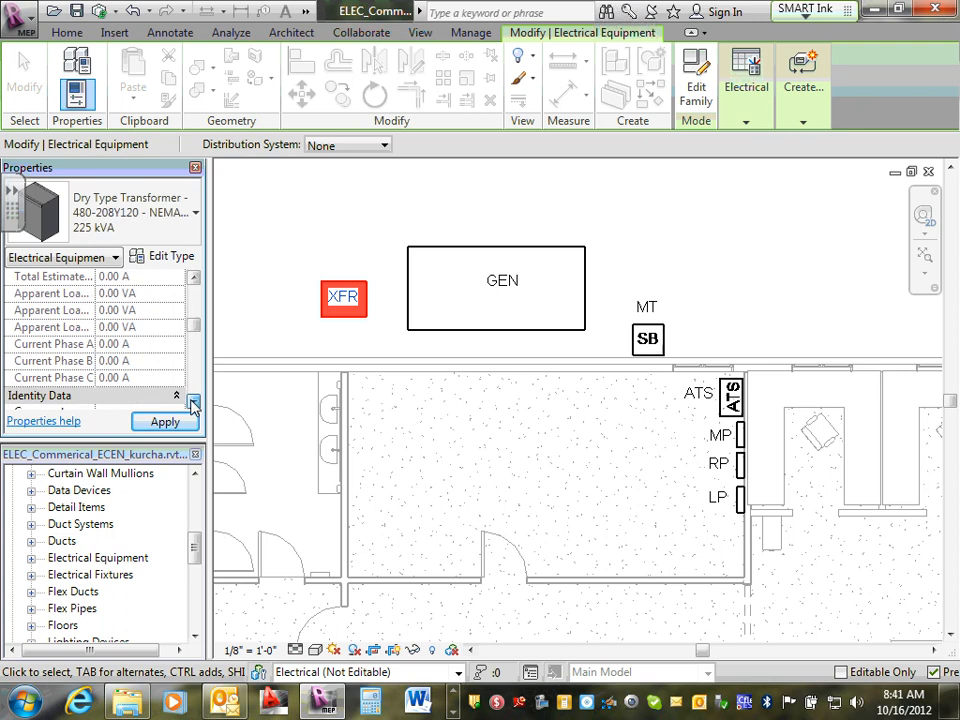
{"action": "left_click", "coordinate": [193, 404]}
{"action": "left_click", "coordinate": [193, 404]}
{"action": "left_click", "coordinate": [193, 404]}
{"action": "left_click", "coordinate": [193, 404]}
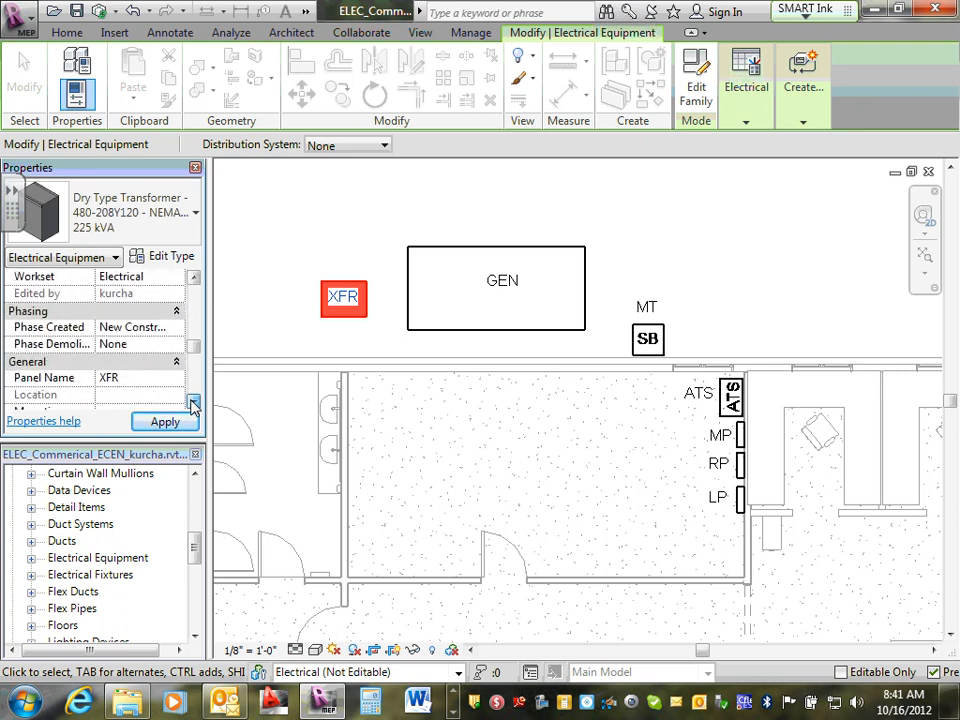
{"action": "left_click", "coordinate": [193, 404]}
{"action": "left_click", "coordinate": [193, 404]}
{"action": "left_click", "coordinate": [193, 404]}
{"action": "left_click", "coordinate": [193, 404]}
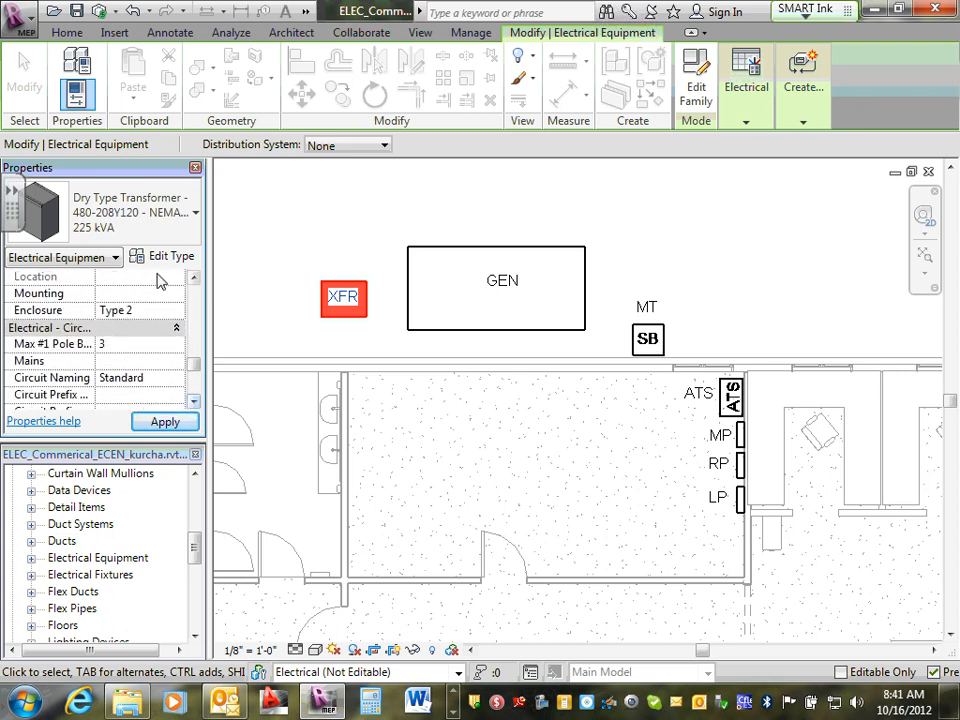
{"action": "left_click", "coordinate": [155, 316]}
{"action": "left_click", "coordinate": [176, 313]}
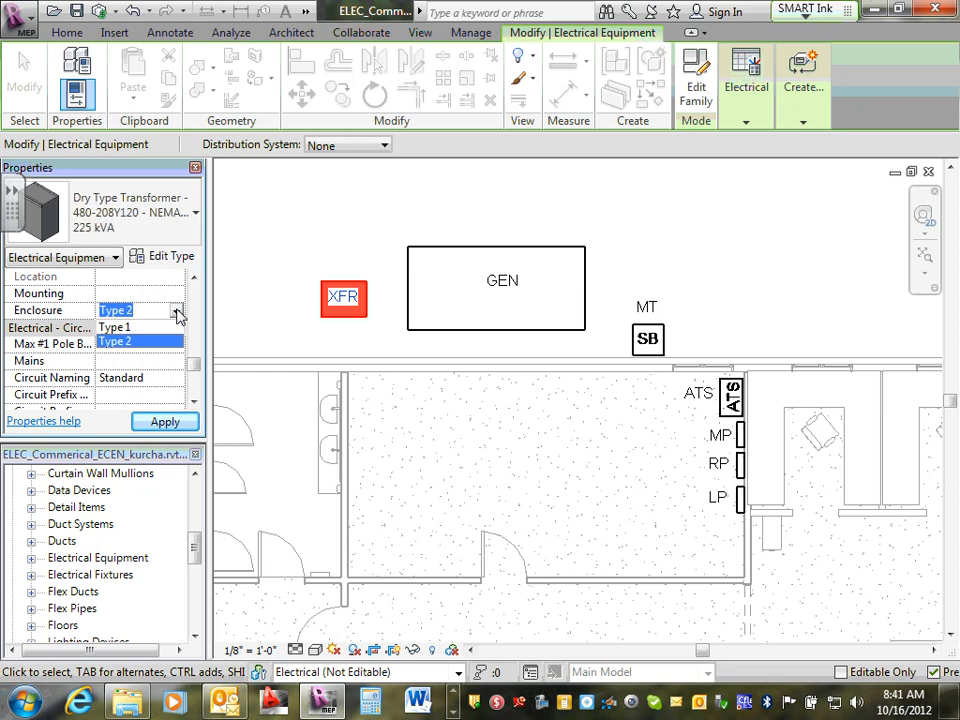
{"action": "left_click", "coordinate": [180, 302]}
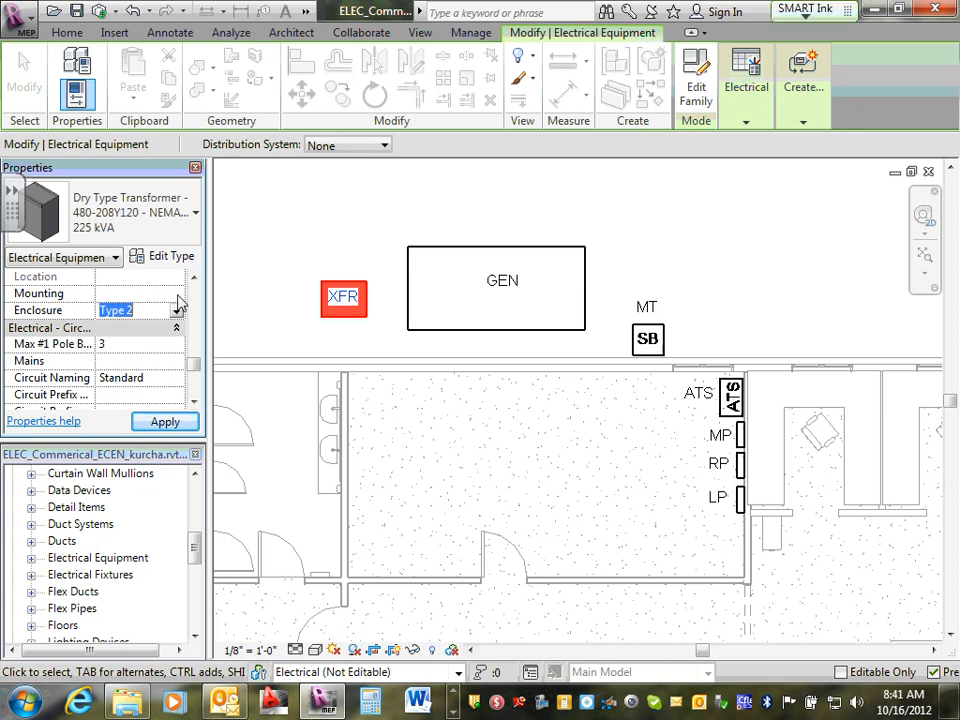
{"action": "left_click", "coordinate": [193, 329]}
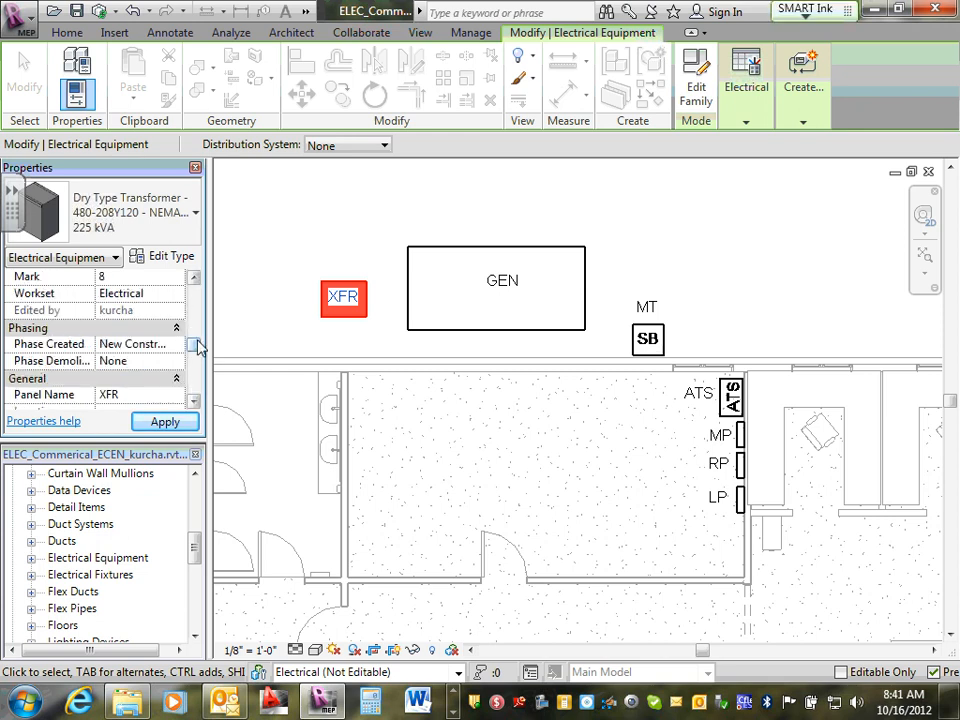
Check the transformer's distribution system, feed and electrical data properties, and clear the selection
{"action": "left_click_drag", "start_coordinate": [196, 342], "coordinate": [193, 386]}
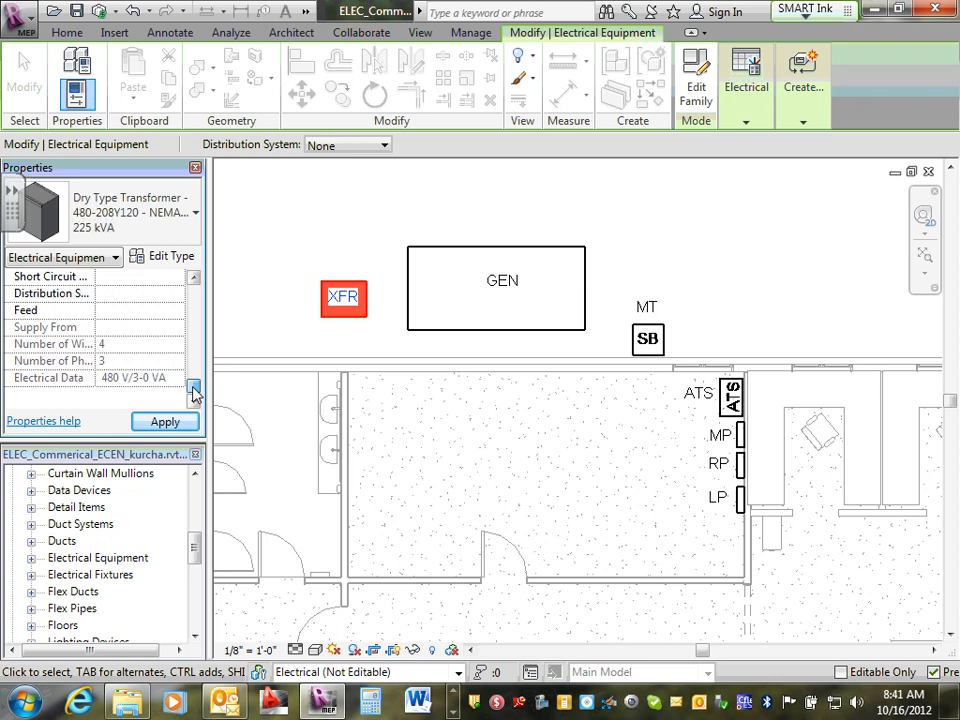
{"action": "key", "text": "Escape"}
{"action": "key", "text": "Escape"}
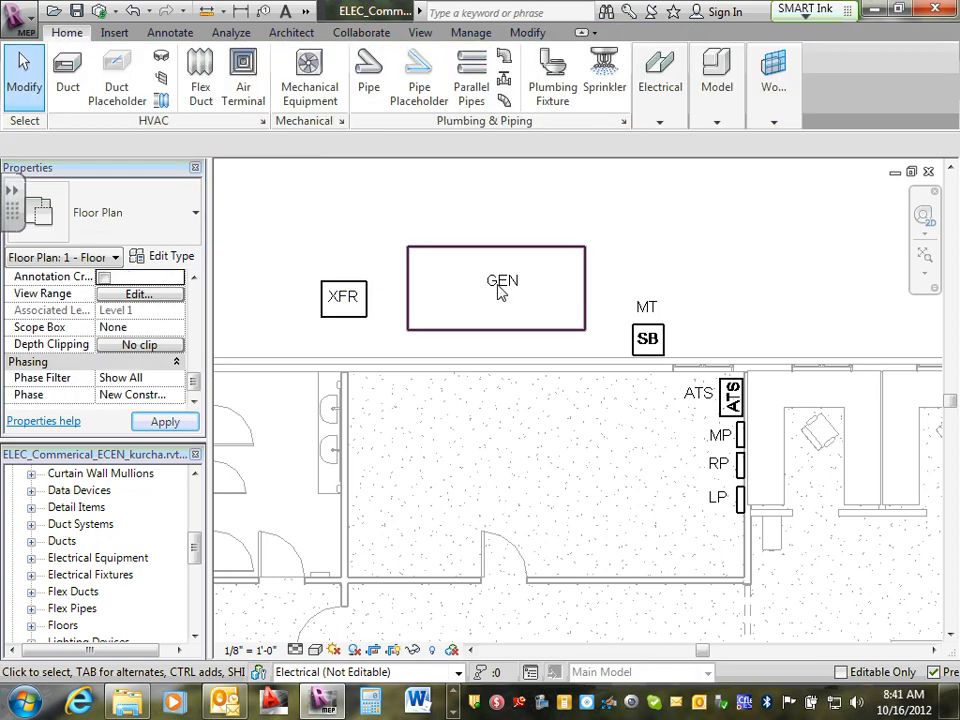
Set the mains rating of the MT metering switchboard to 500 A
{"action": "left_click", "coordinate": [651, 336]}
{"action": "left_click_drag", "start_coordinate": [196, 306], "coordinate": [205, 377]}
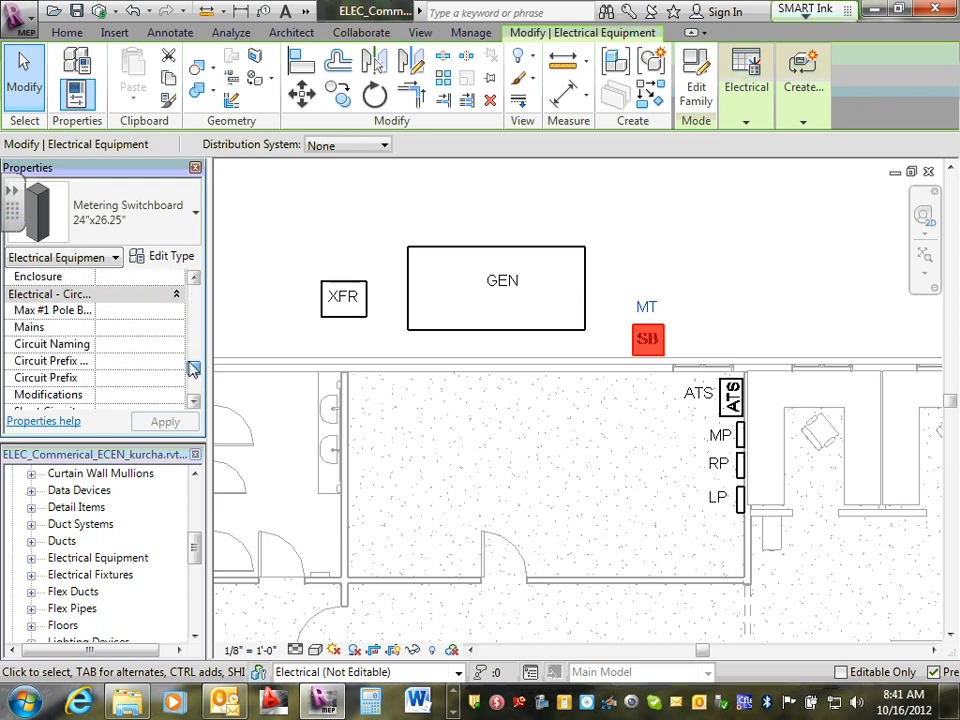
{"action": "left_click", "coordinate": [131, 330]}
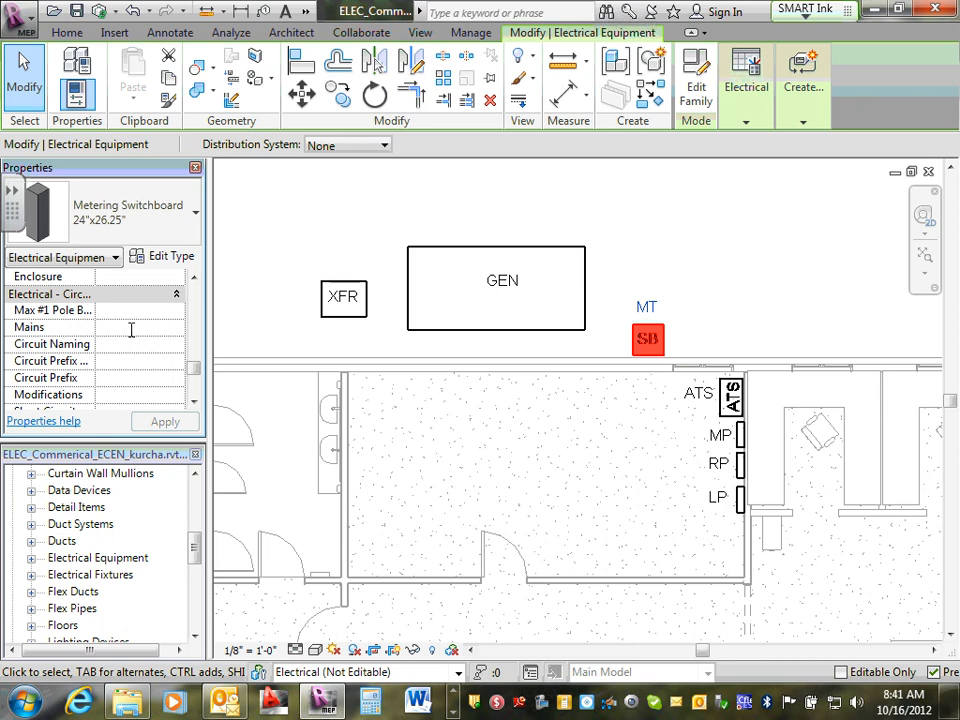
{"action": "type", "text": "500"}
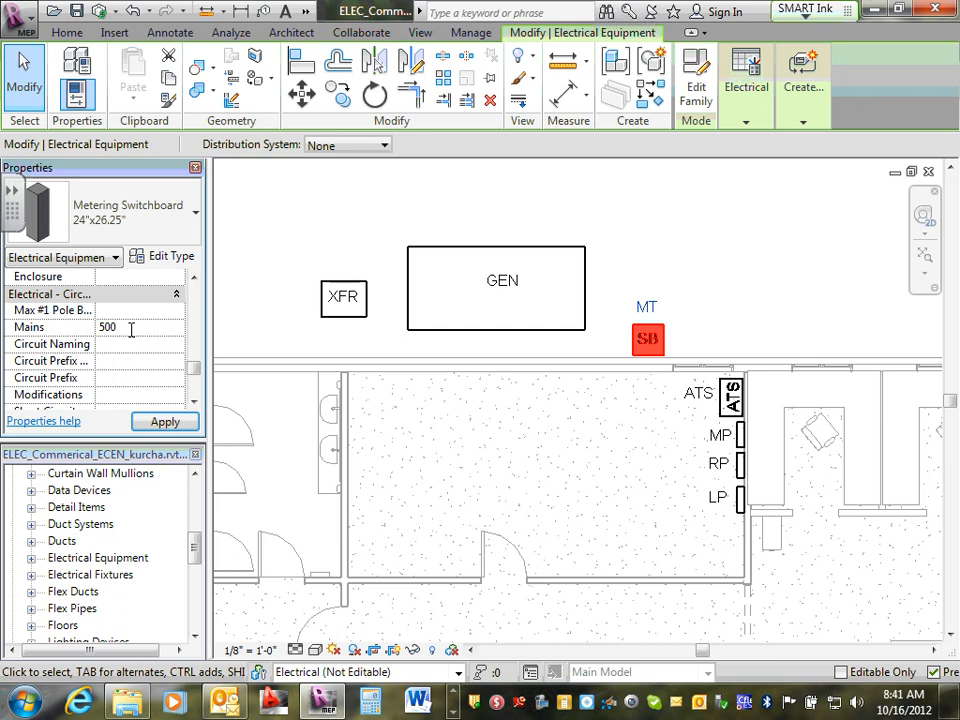
{"action": "type", "text": "A"}
{"action": "key", "text": "Tab"}
Review the MT switchboard's circuit naming options, pole breaker, mounting and electrical data properties, and clear the selection
{"action": "left_click", "coordinate": [176, 345]}
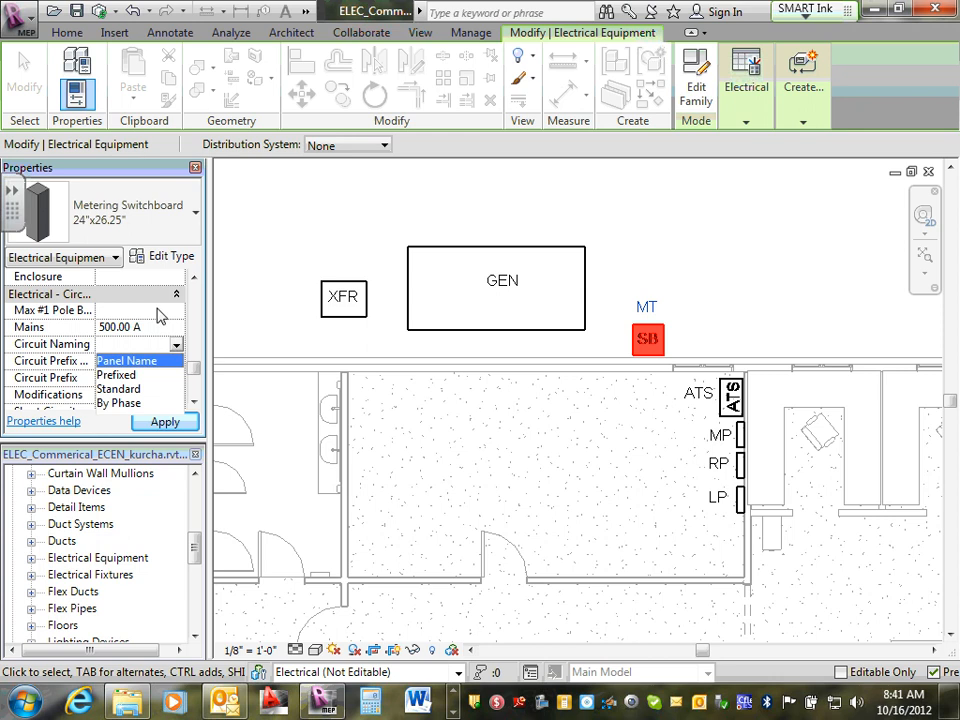
{"action": "left_click", "coordinate": [157, 313]}
{"action": "left_click", "coordinate": [163, 310]}
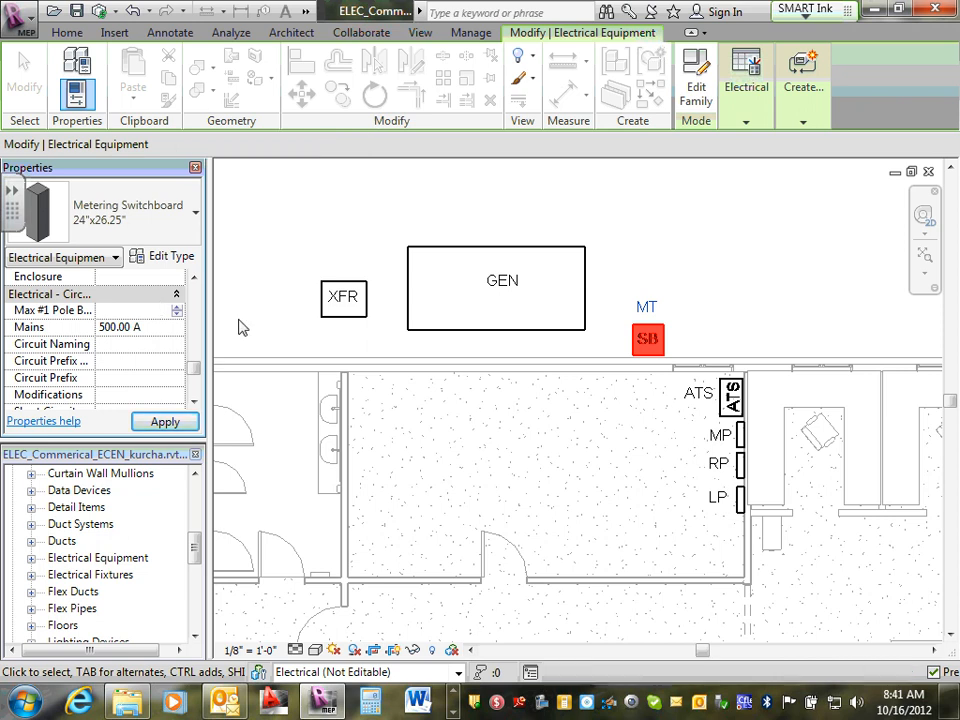
{"action": "left_click", "coordinate": [192, 325]}
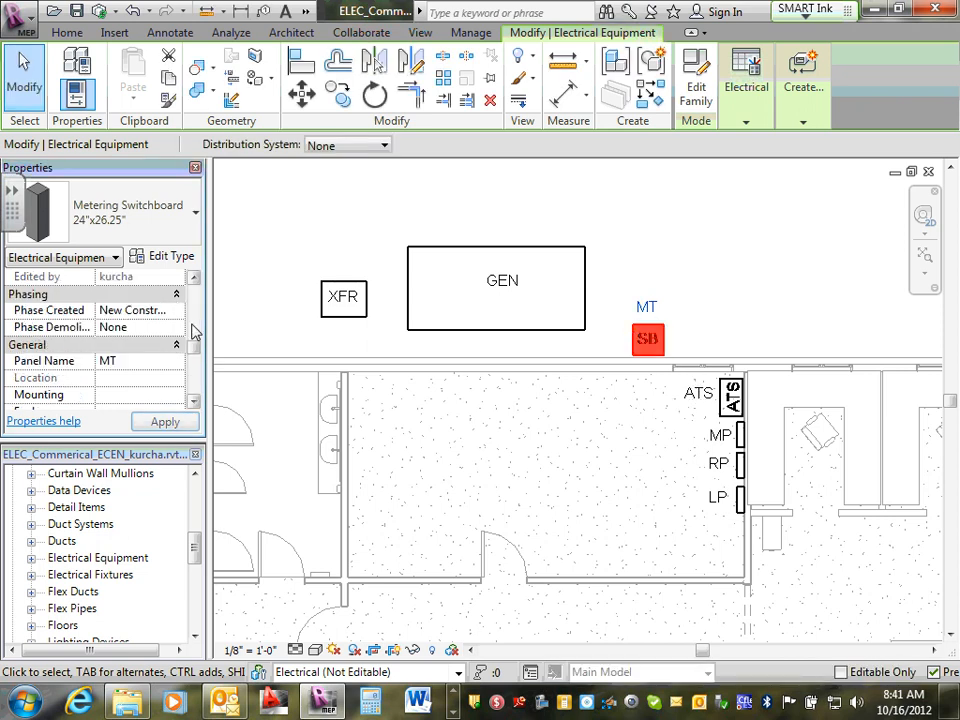
{"action": "left_click", "coordinate": [194, 401]}
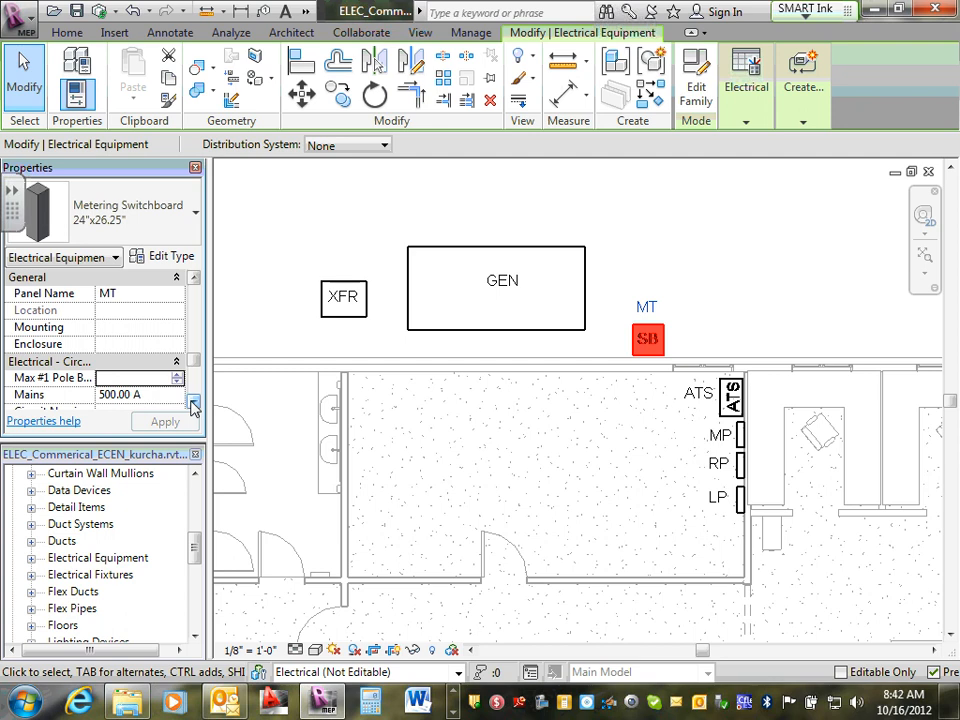
{"action": "left_click", "coordinate": [167, 325]}
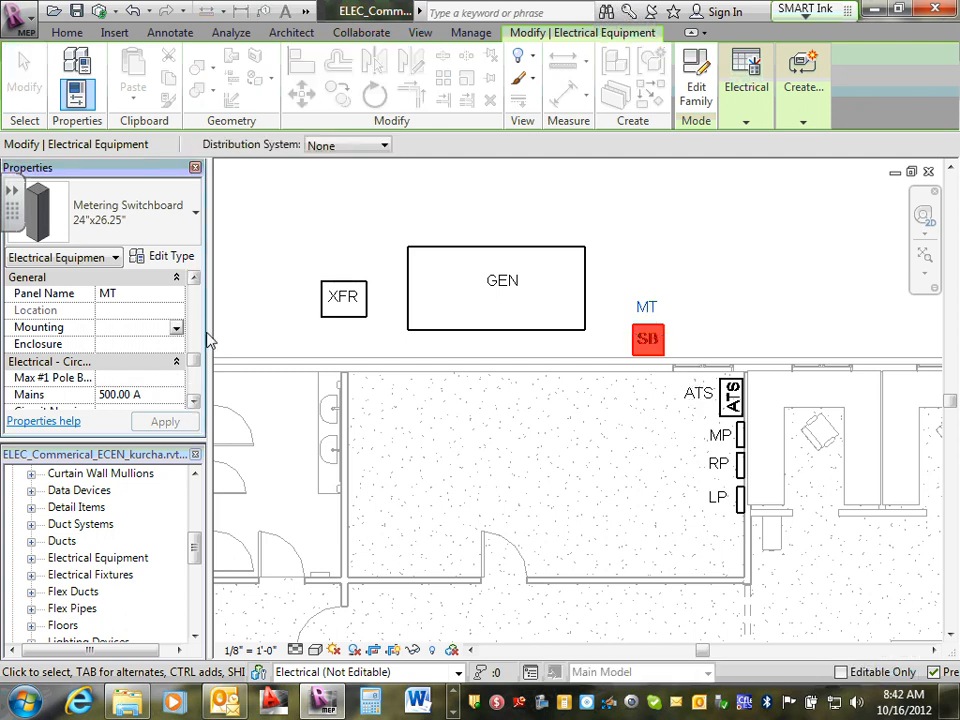
{"action": "scroll", "coordinate": [193, 378], "scroll_direction": "down", "scroll_amount": 5}
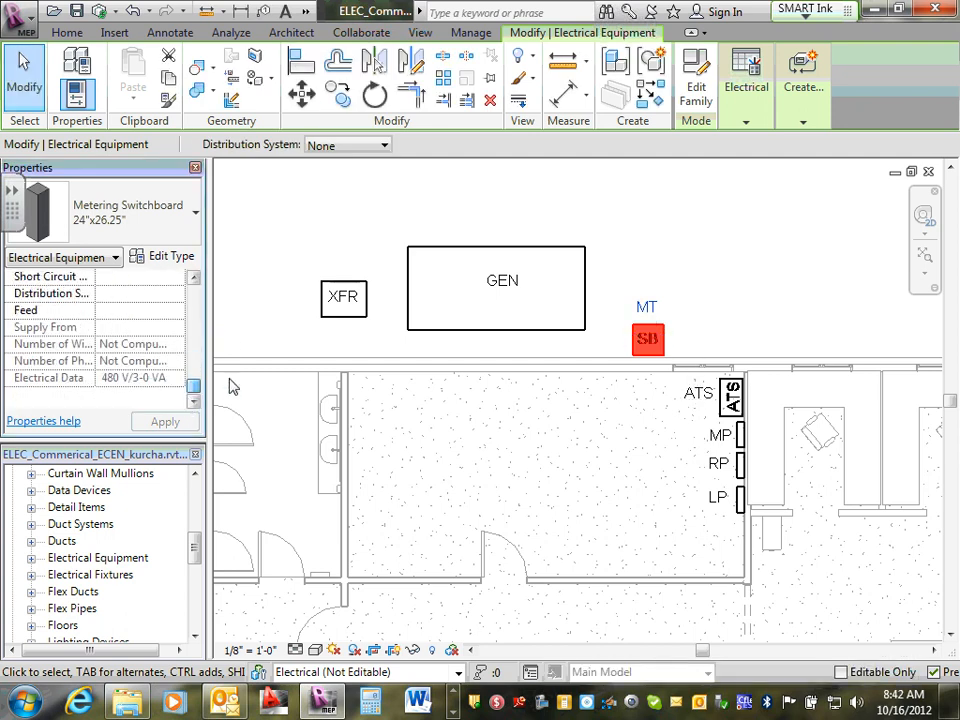
{"action": "left_click", "coordinate": [261, 328]}
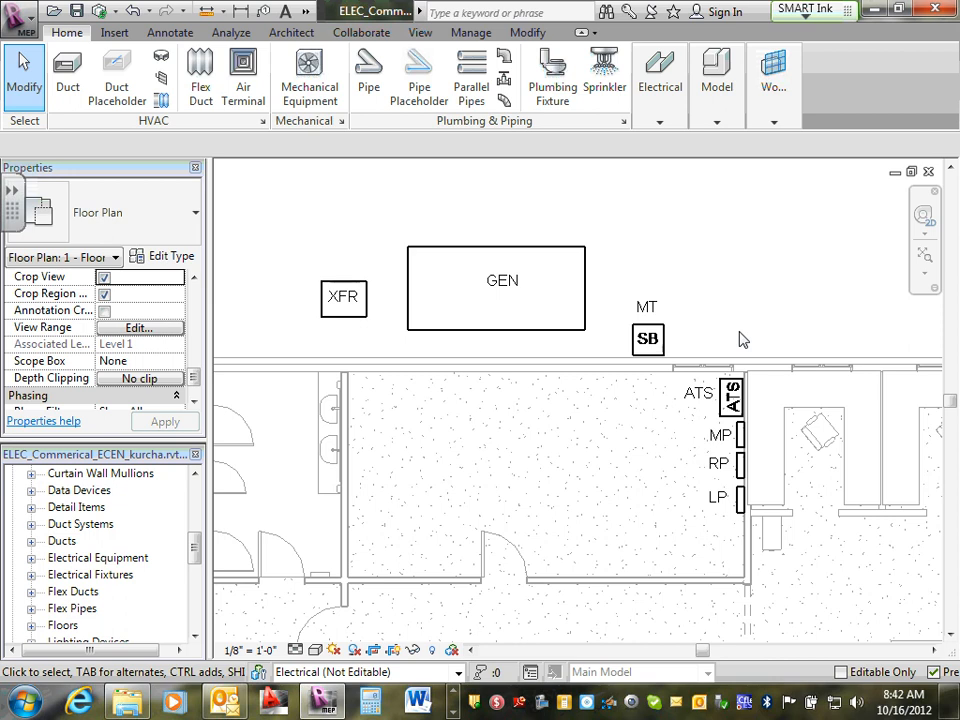
Draw a building section line in the electrical room from the exterior wall down past the LP panel, facing the panels
{"action": "left_click", "coordinate": [421, 33]}
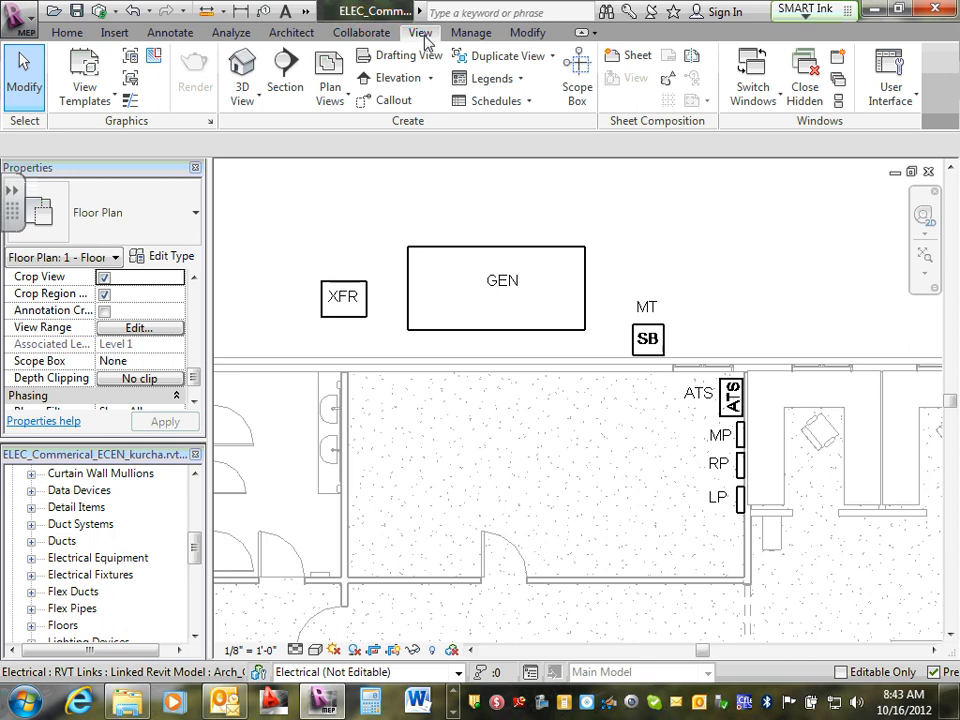
{"action": "left_click", "coordinate": [287, 82]}
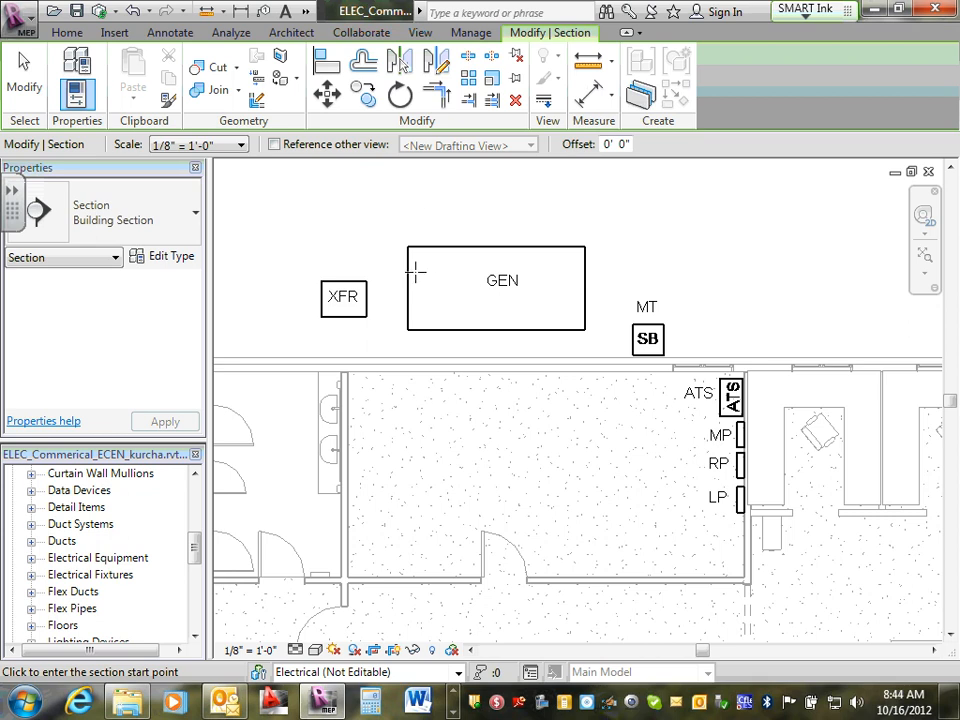
{"action": "left_click", "coordinate": [654, 373]}
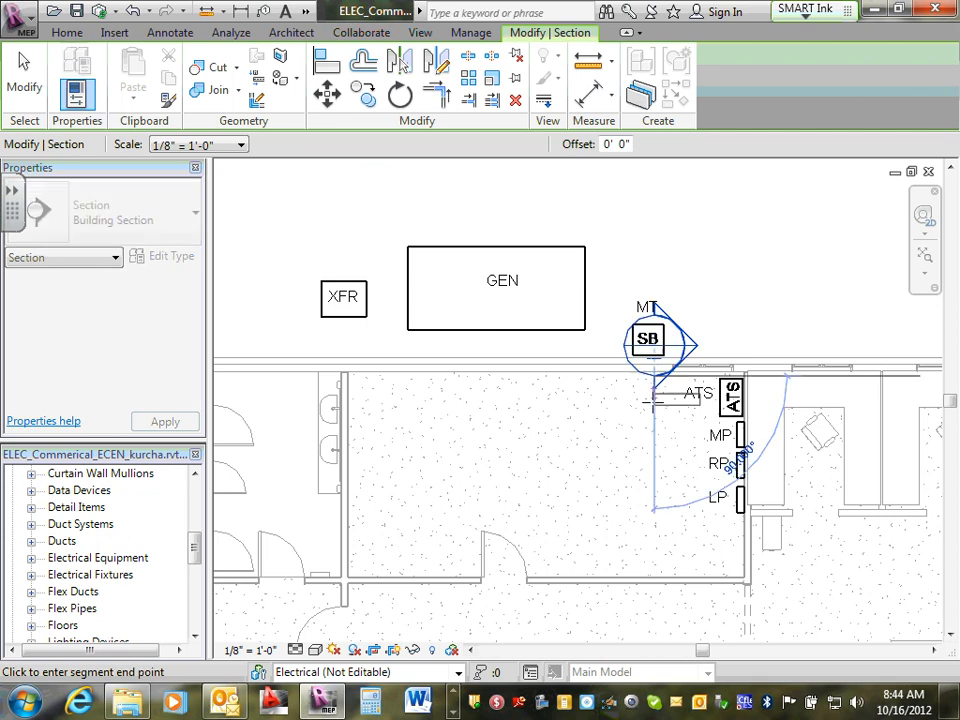
{"action": "left_click", "coordinate": [662, 529]}
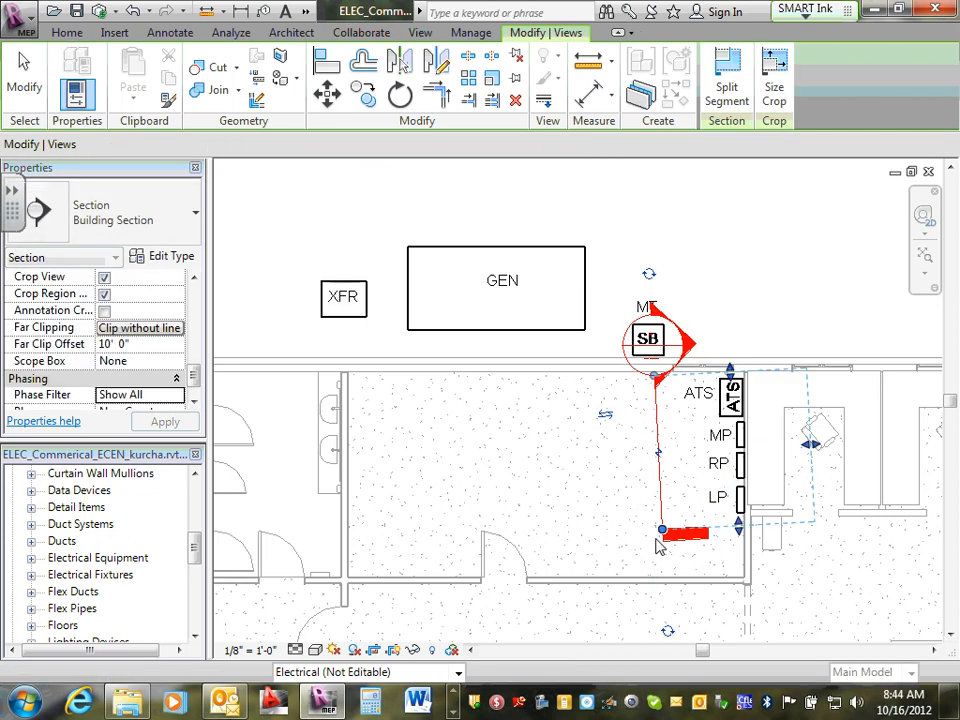
{"action": "left_click", "coordinate": [392, 294]}
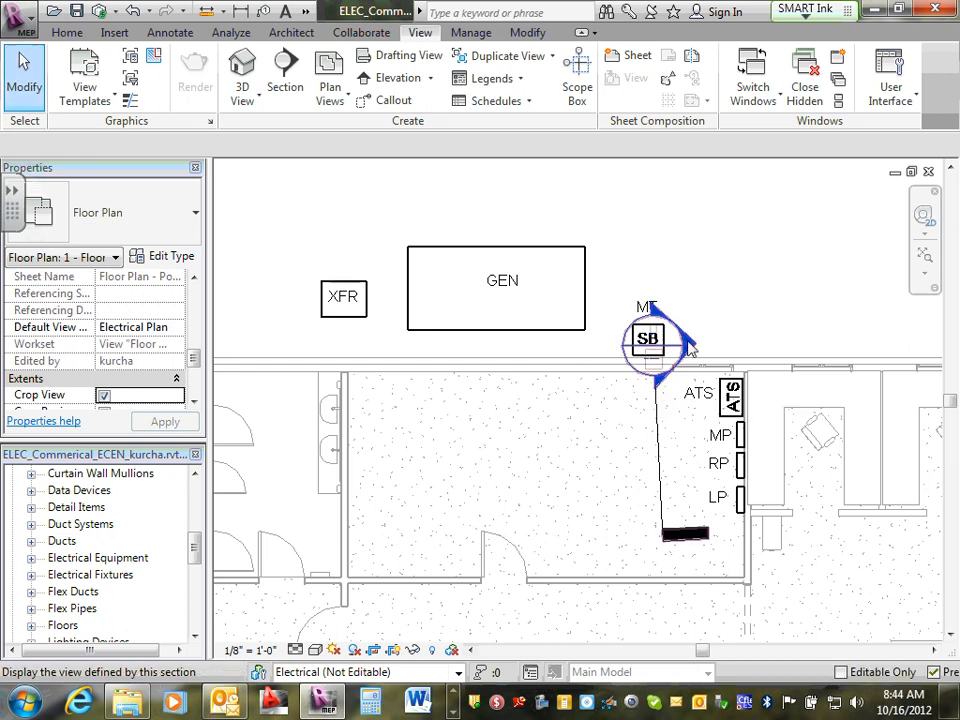
Delete the slanted section line in front of the panels along with its section view
{"action": "left_click", "coordinate": [690, 538]}
{"action": "key", "text": "Delete"}
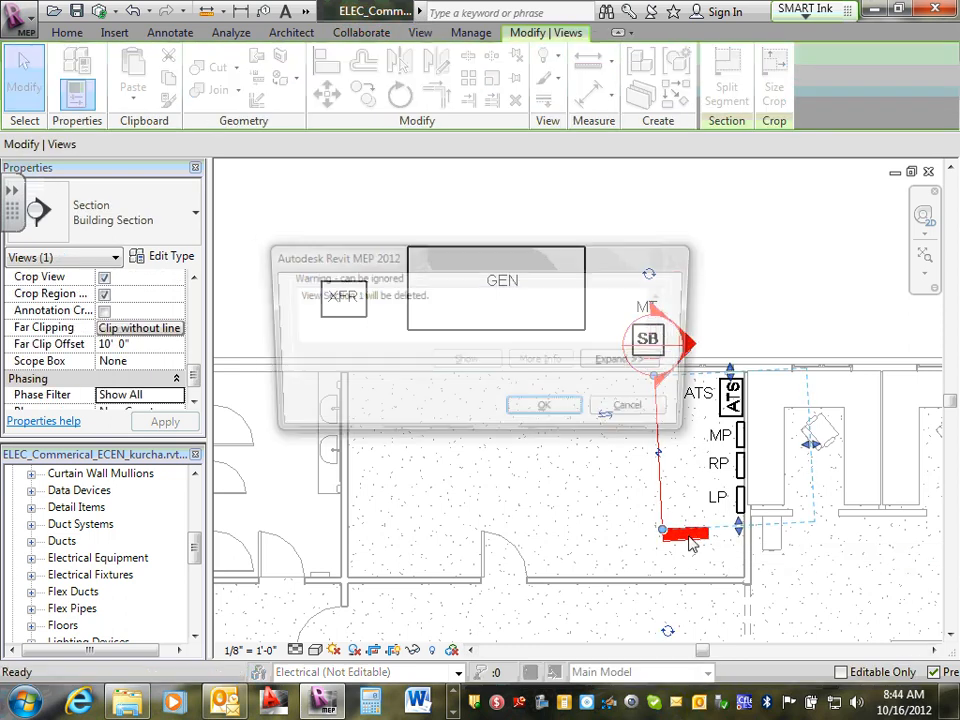
{"action": "left_click", "coordinate": [553, 417]}
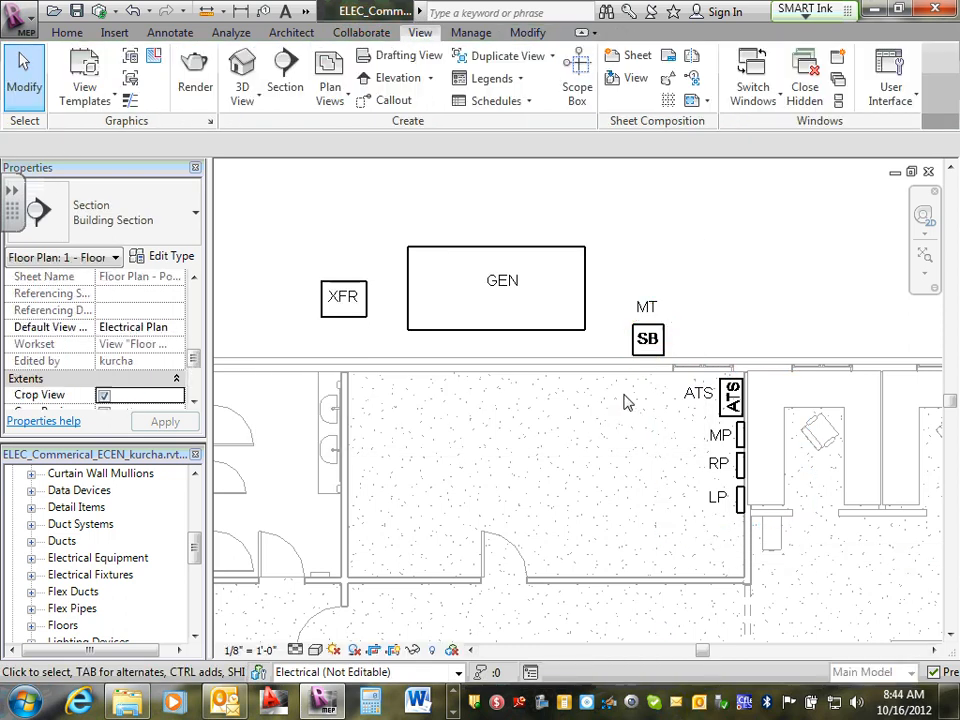
Draw a vertical building section line from the exterior wall to below LP, facing the ATS, MP, RP and LP panels
{"action": "left_click", "coordinate": [286, 66]}
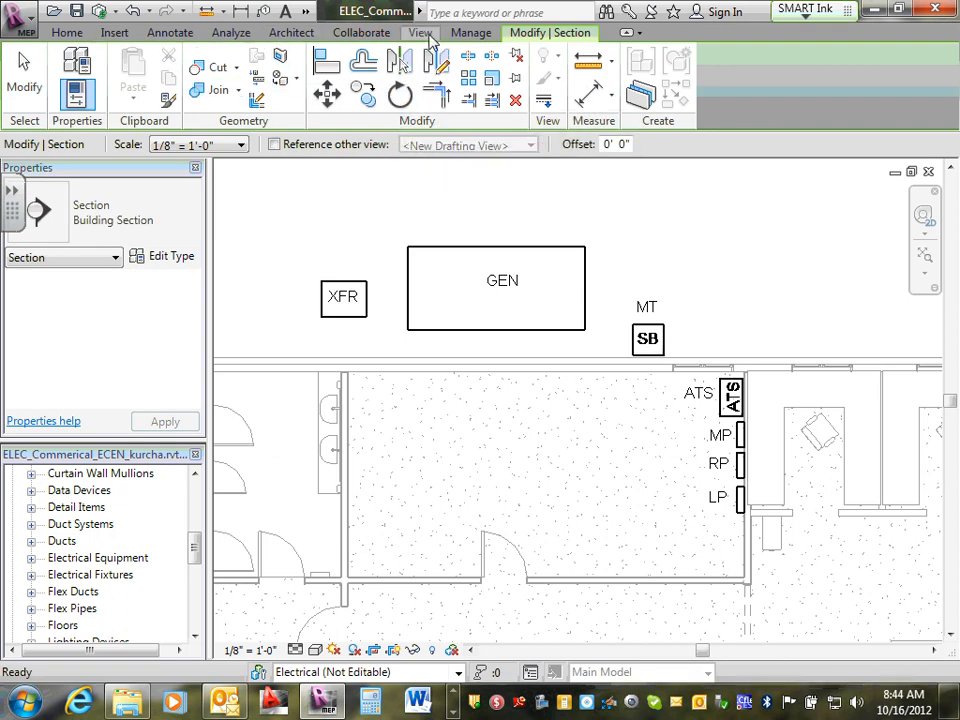
{"action": "left_click", "coordinate": [420, 32]}
{"action": "left_click", "coordinate": [290, 82]}
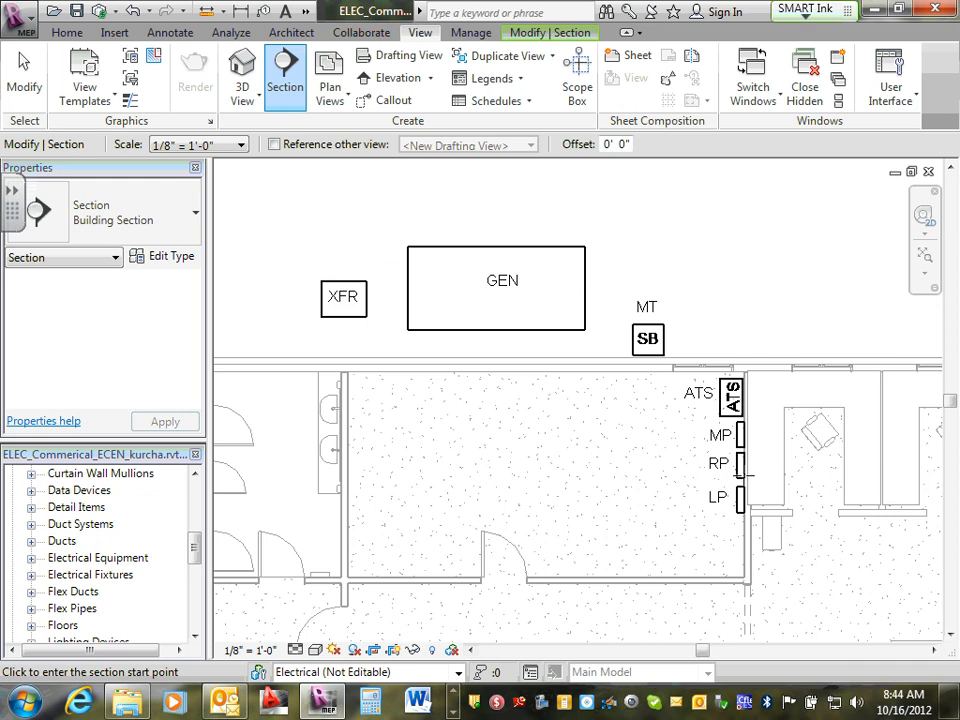
{"action": "left_click", "coordinate": [666, 377]}
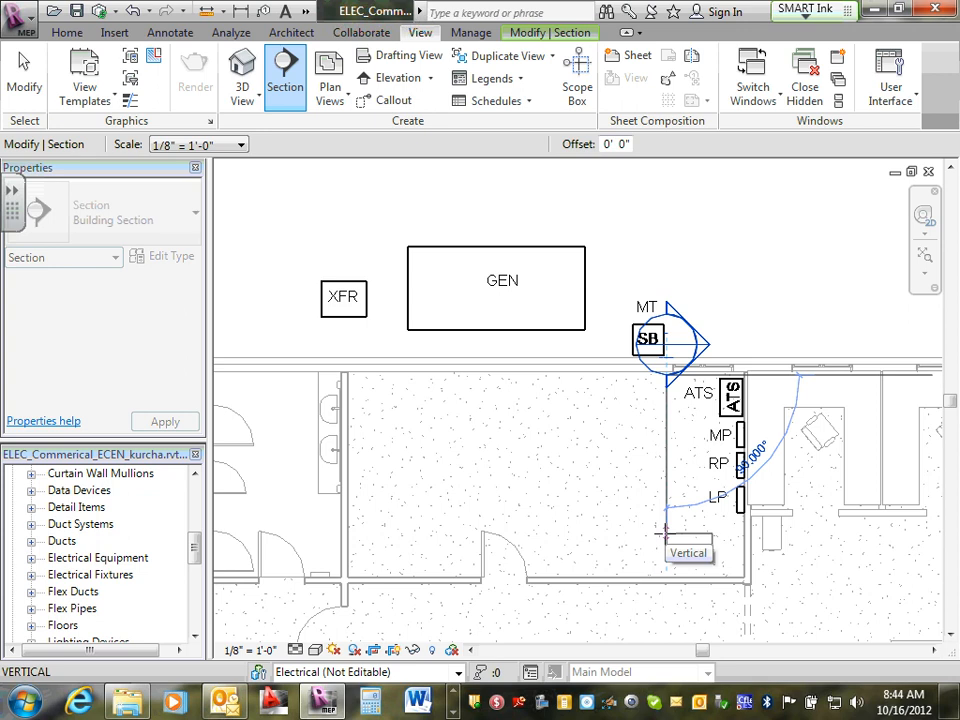
{"action": "left_click", "coordinate": [666, 533]}
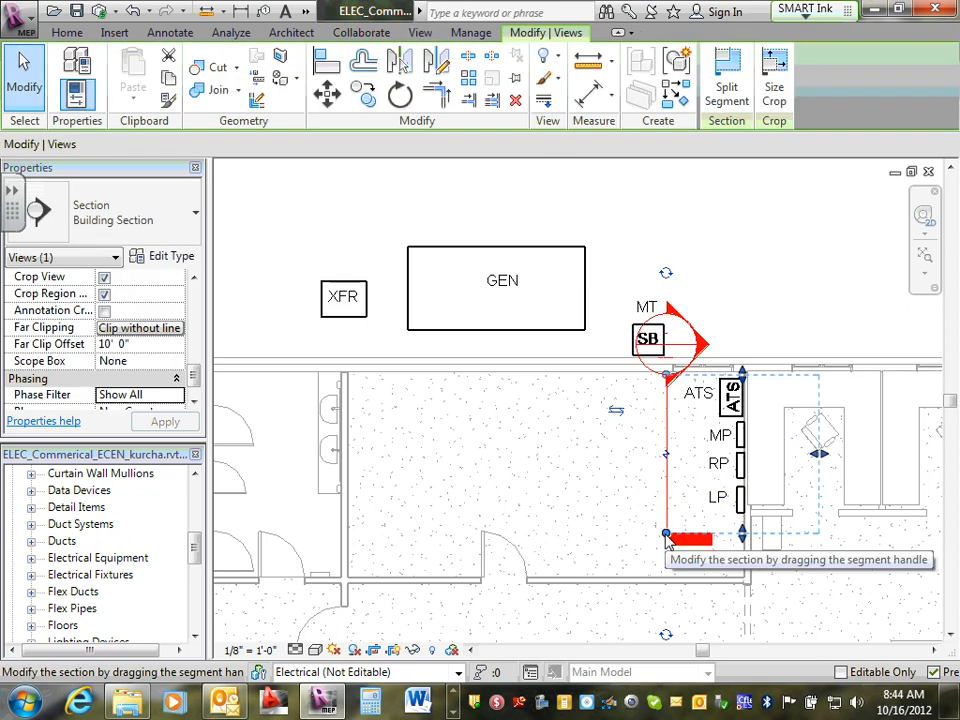
{"action": "key", "text": "Escape"}
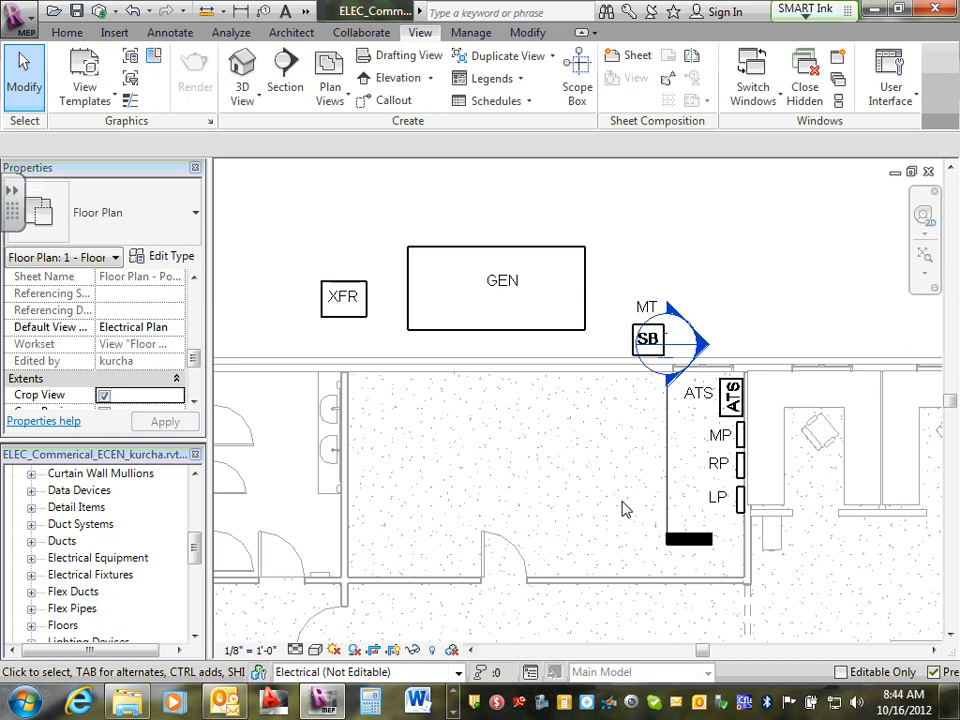
Reduce the section's far clip offset to about 9' and adjust its side extents to just enclose the ATS through LP equipment
{"action": "left_click", "coordinate": [695, 540]}
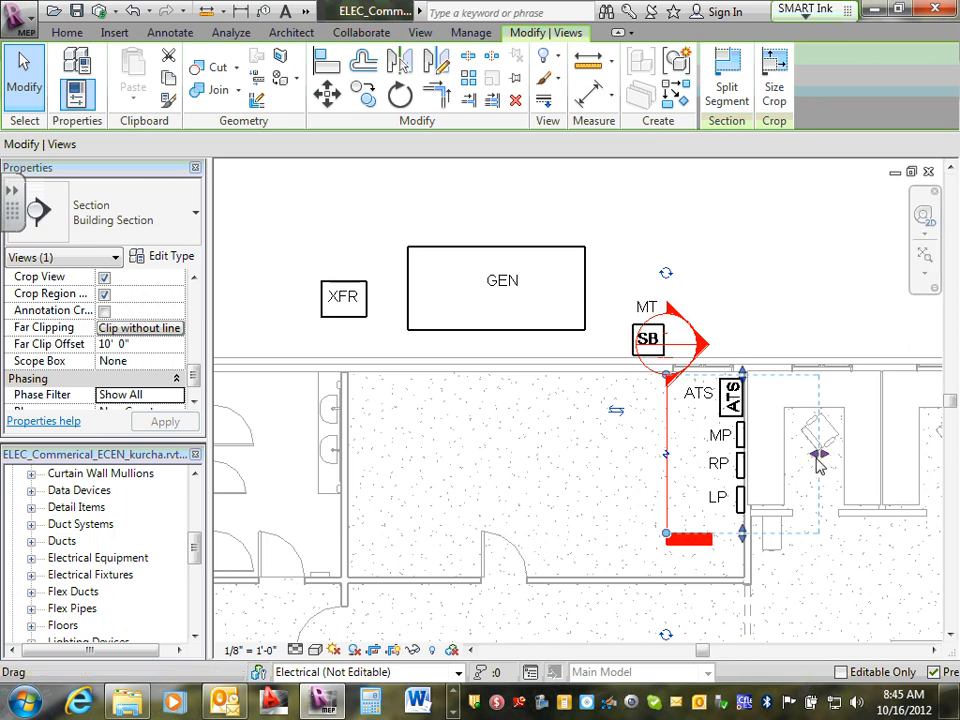
{"action": "left_click_drag", "start_coordinate": [818, 462], "coordinate": [801, 443]}
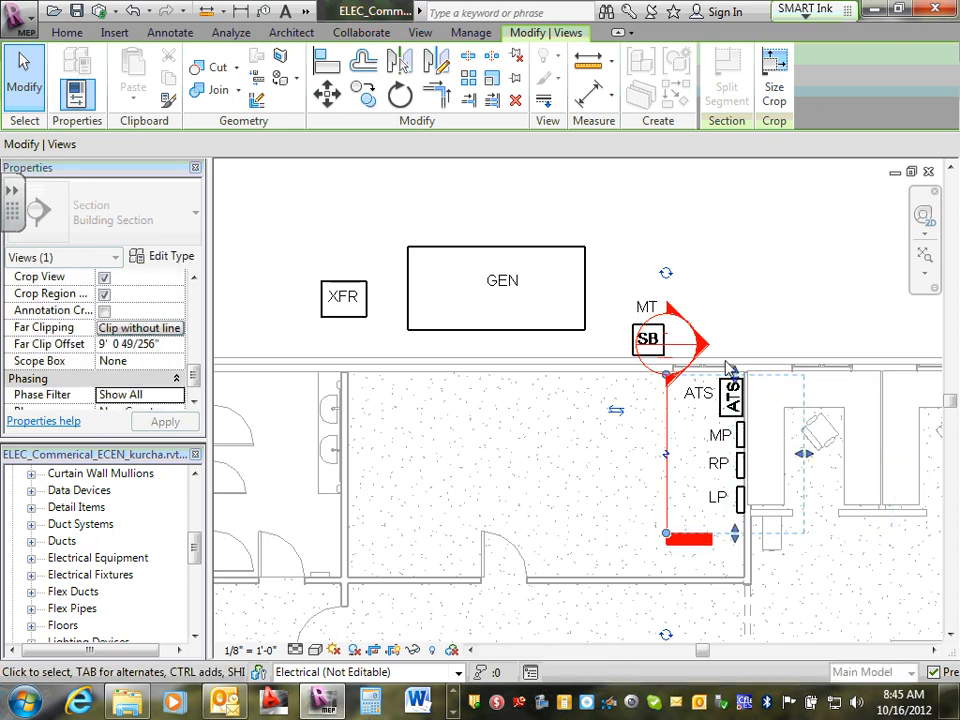
{"action": "mouse_move", "coordinate": [730, 368]}
{"action": "left_mouse_down"}
{"action": "mouse_move", "coordinate": [762, 245]}
{"action": "mouse_move", "coordinate": [740, 369]}
{"action": "left_mouse_up"}
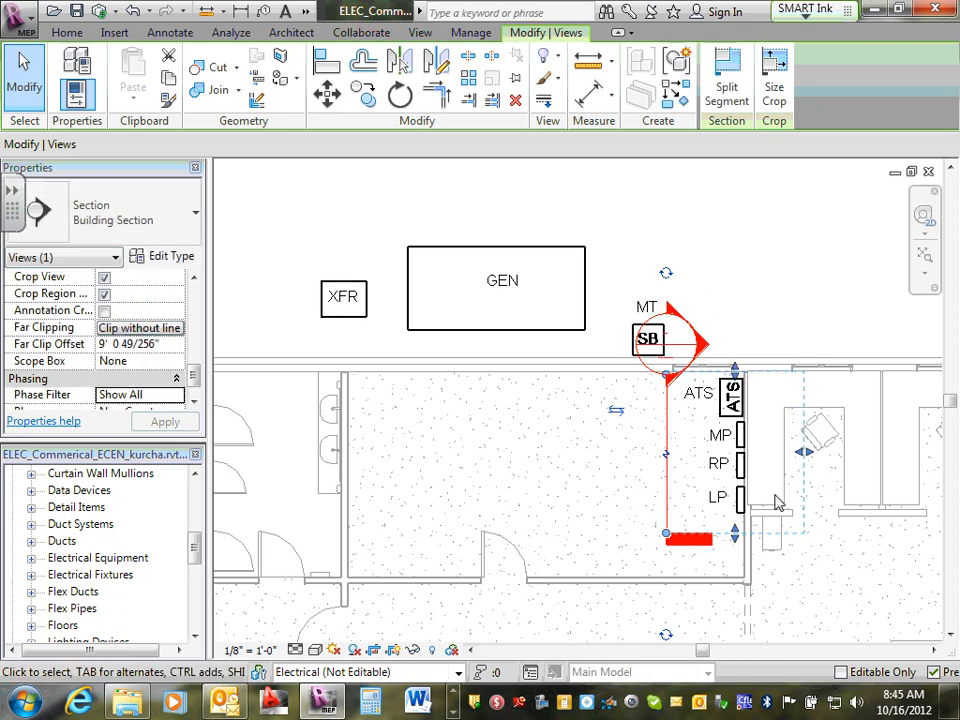
{"action": "left_click_drag", "start_coordinate": [737, 534], "coordinate": [735, 520]}
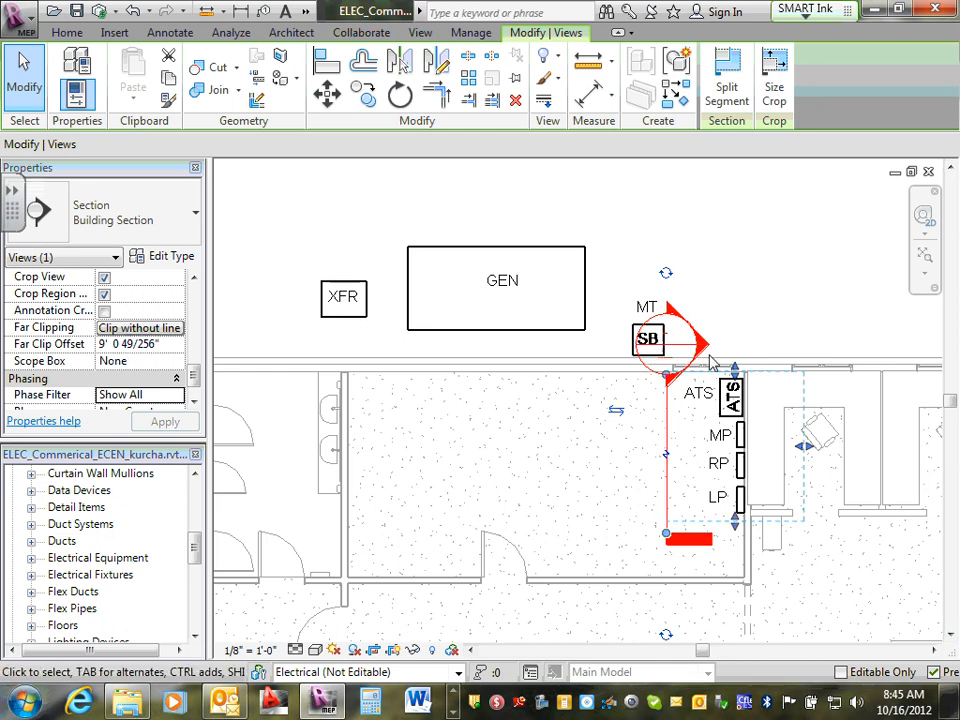
Try flipping the section's viewing direction away from the panels, and return it to face them
{"action": "left_click", "coordinate": [615, 413]}
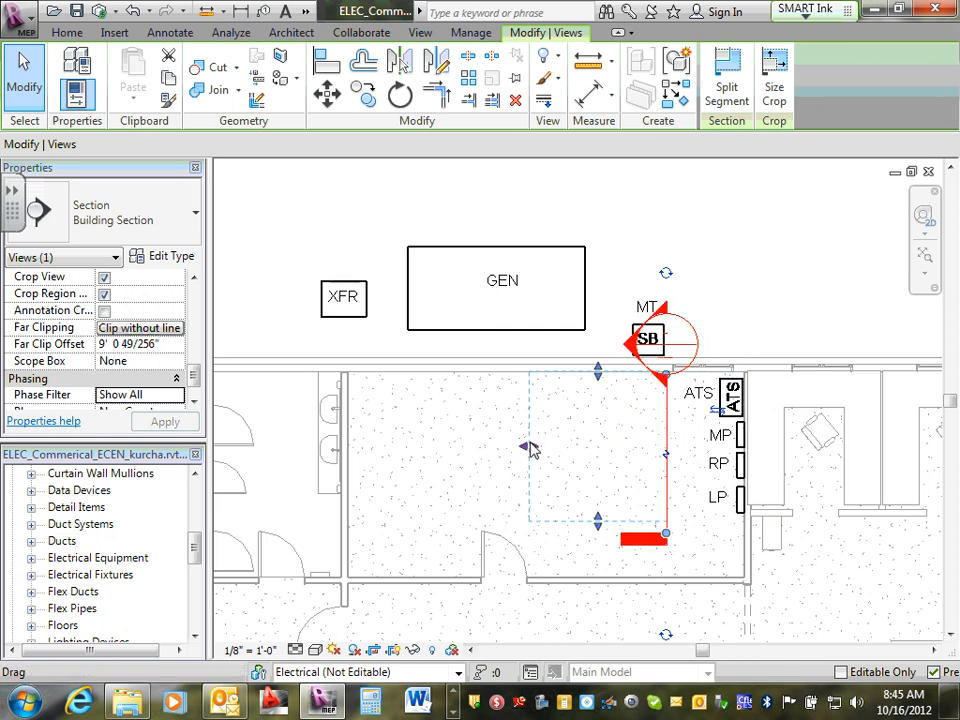
{"action": "left_click", "coordinate": [718, 411]}
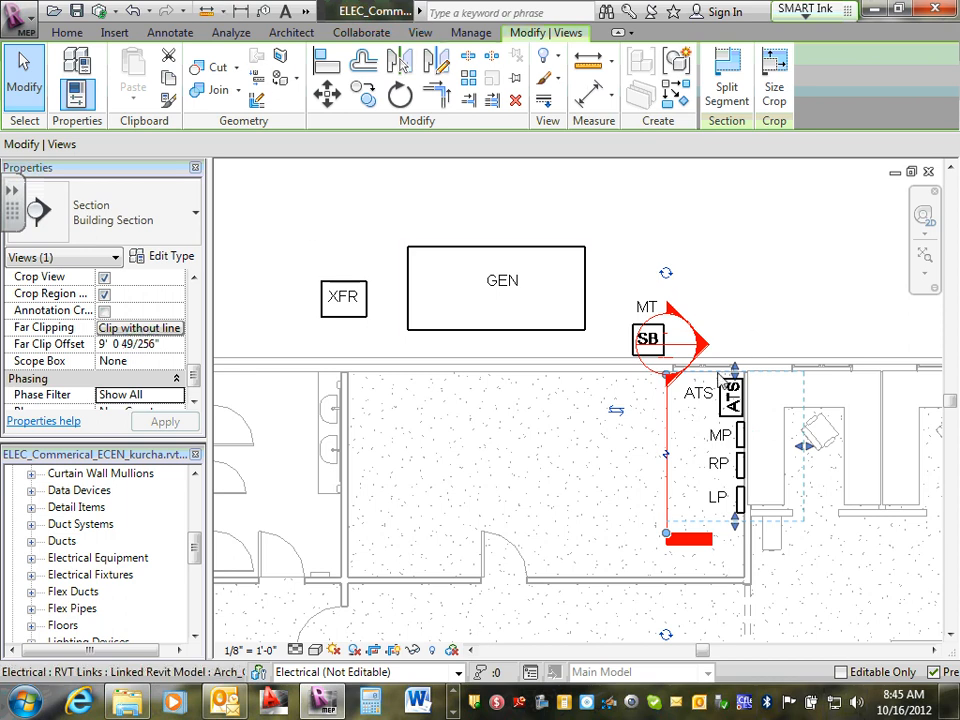
{"action": "left_click", "coordinate": [617, 411]}
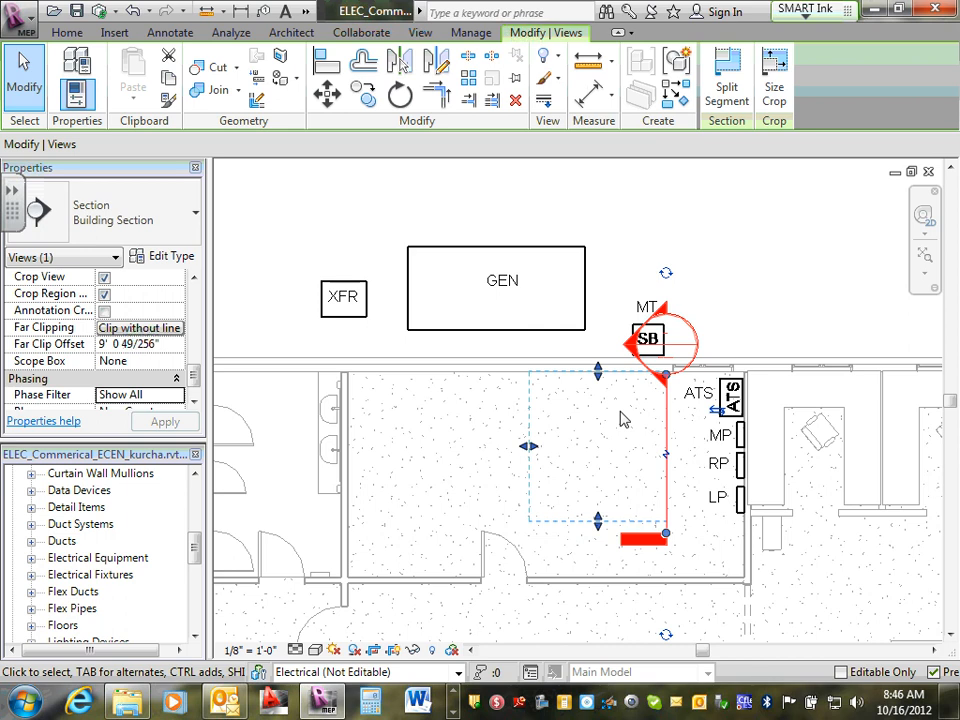
{"action": "left_click", "coordinate": [718, 410]}
Shorten the section's far clip offset to about 6' so its depth ends just behind the panel wall
{"action": "left_click_drag", "start_coordinate": [797, 440], "coordinate": [756, 449]}
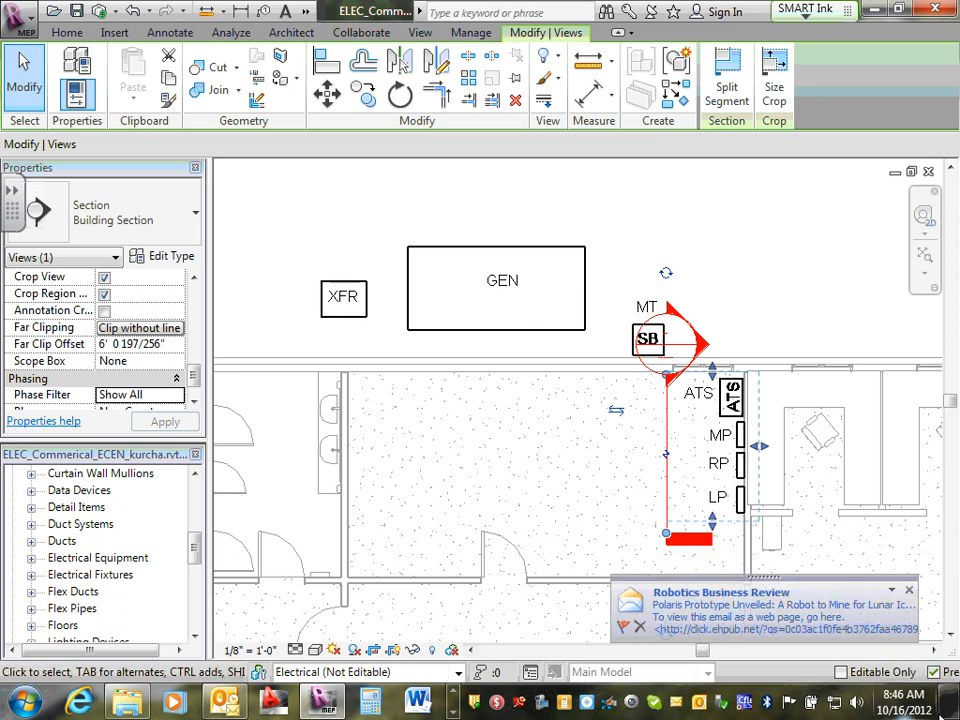
{"action": "left_click", "coordinate": [722, 296]}
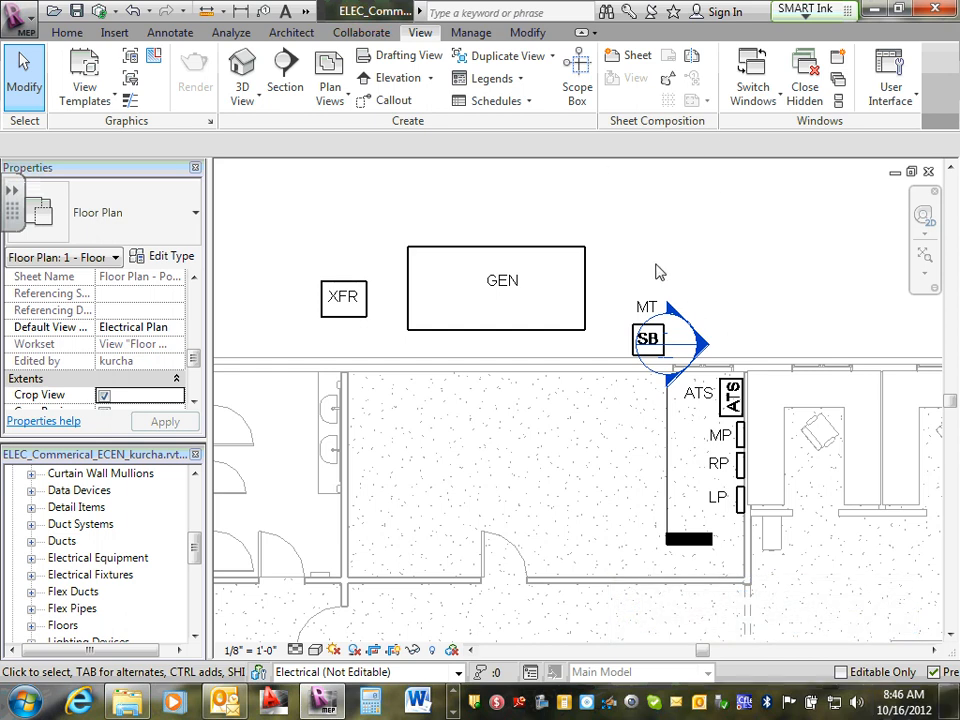
Draw a horizontal building section line outside the building, above XFR and GEN, extending past SB
{"action": "left_click", "coordinate": [285, 80]}
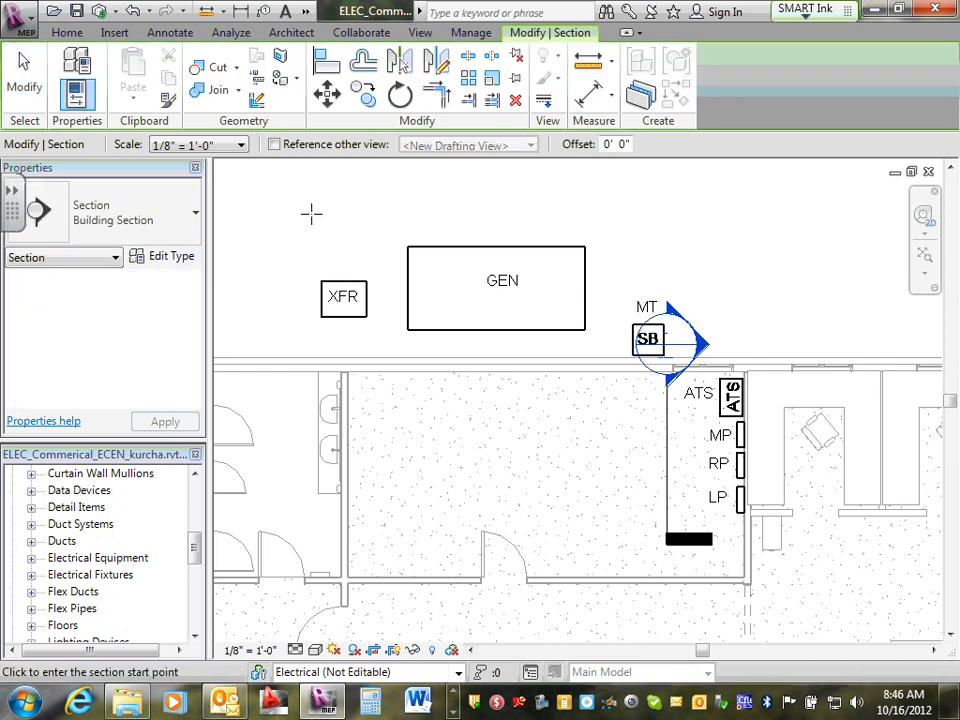
{"action": "left_click", "coordinate": [305, 209]}
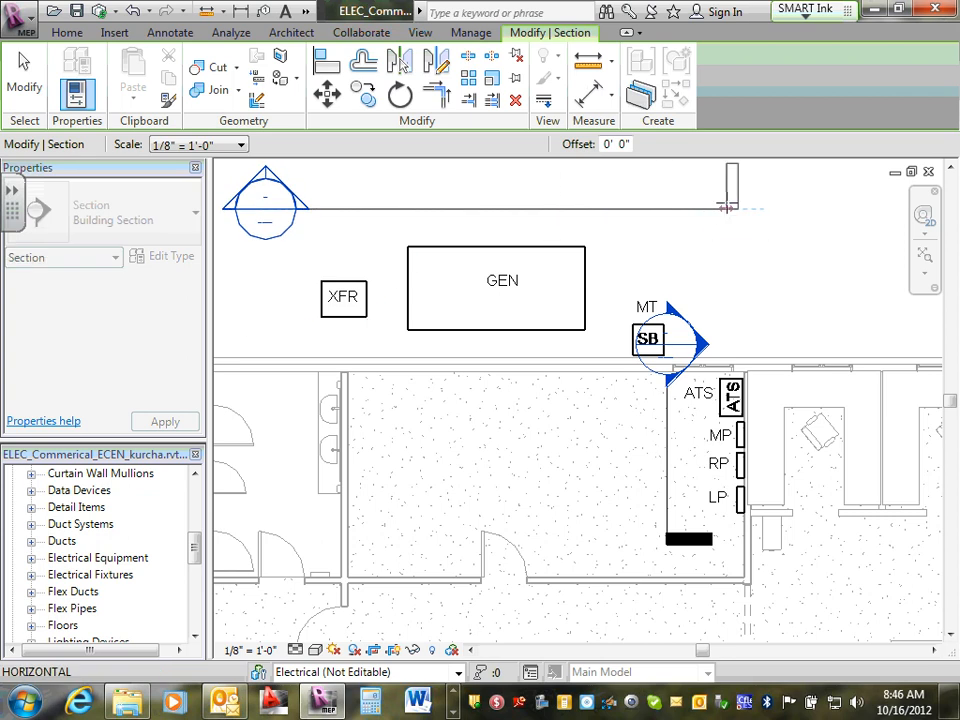
{"action": "left_click", "coordinate": [729, 208]}
{"action": "key", "text": "Escape"}
Flip the new section's viewing direction so it faces the XFR, GEN and SB equipment
{"action": "scroll", "coordinate": [668, 296], "scroll_direction": "down", "scroll_amount": 1}
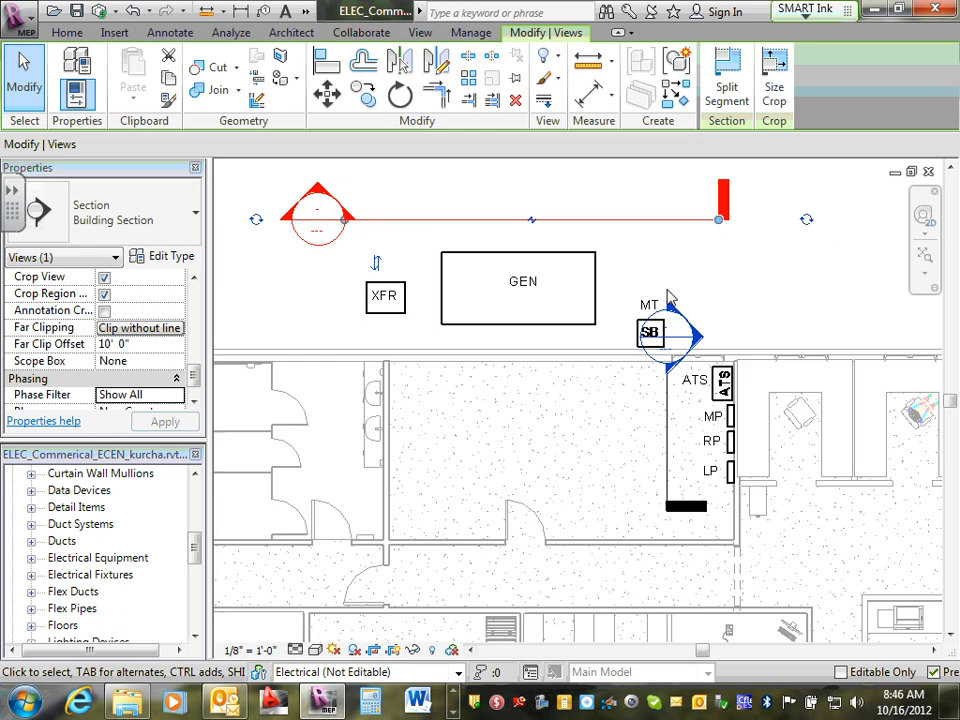
{"action": "scroll", "coordinate": [666, 292], "scroll_direction": "down", "scroll_amount": 3}
{"action": "scroll", "coordinate": [662, 282], "scroll_direction": "up", "scroll_amount": 1}
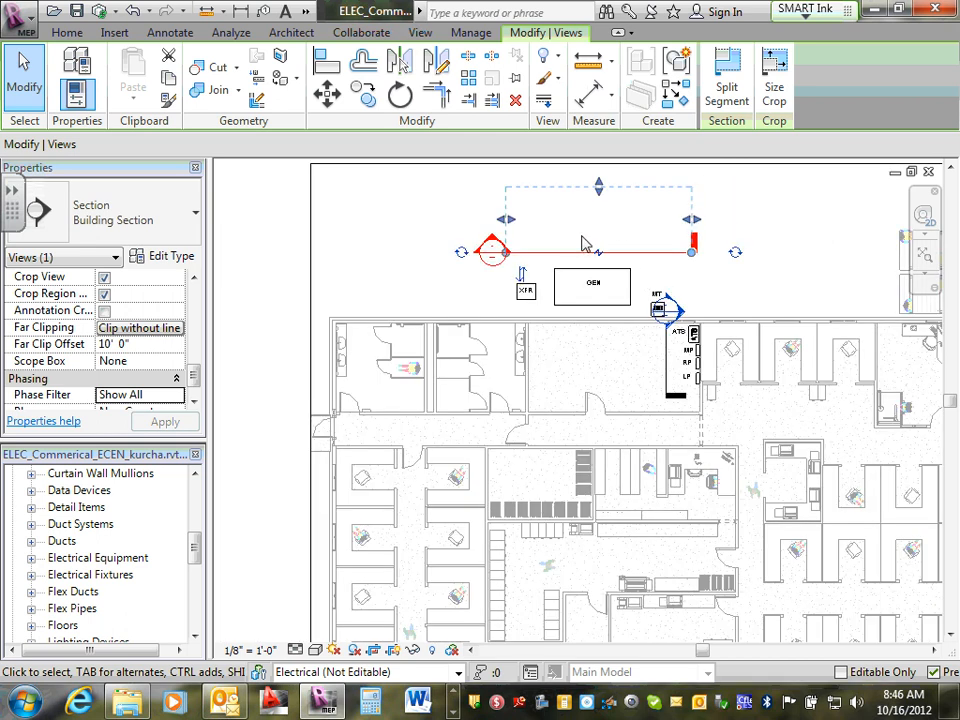
{"action": "left_click", "coordinate": [521, 276]}
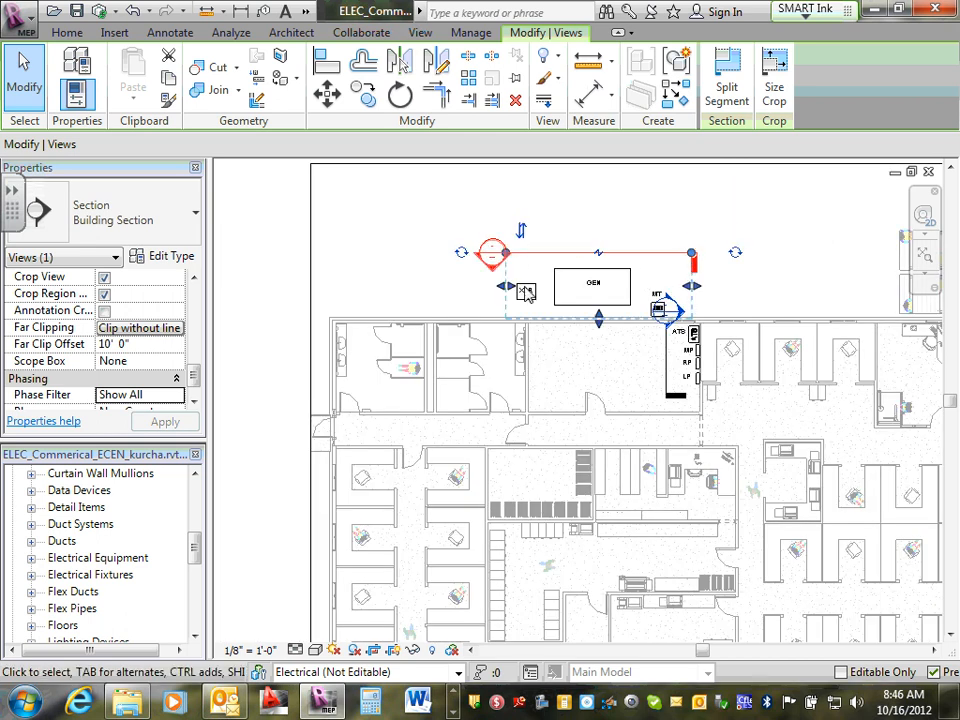
{"action": "scroll", "coordinate": [604, 354], "scroll_direction": "up", "scroll_amount": 3}
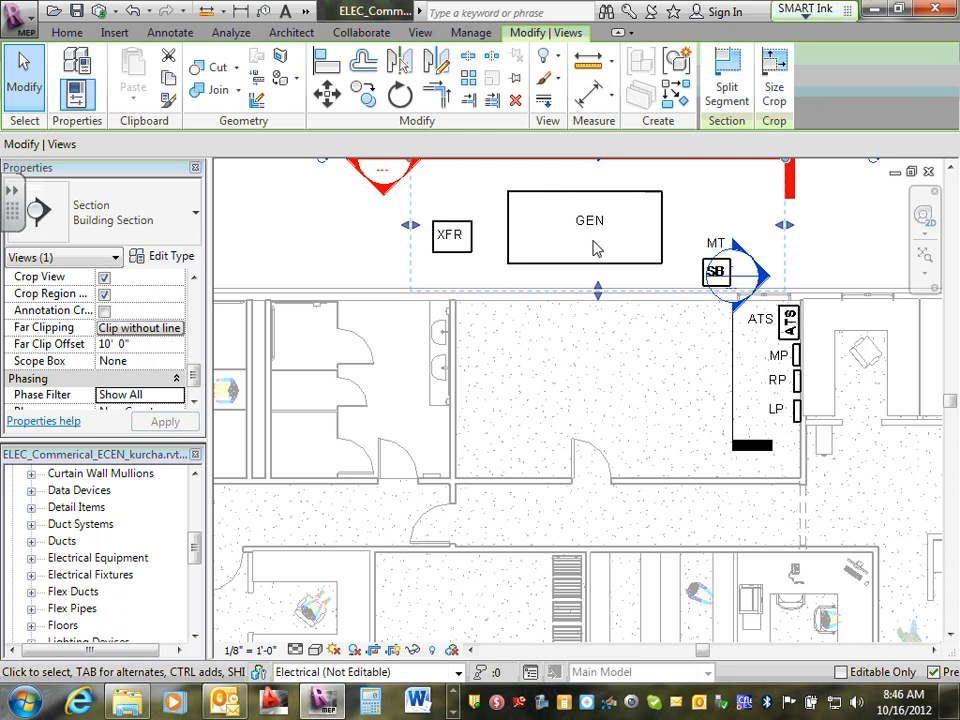
{"action": "middle_click_drag", "start_coordinate": [618, 334], "coordinate": [613, 402]}
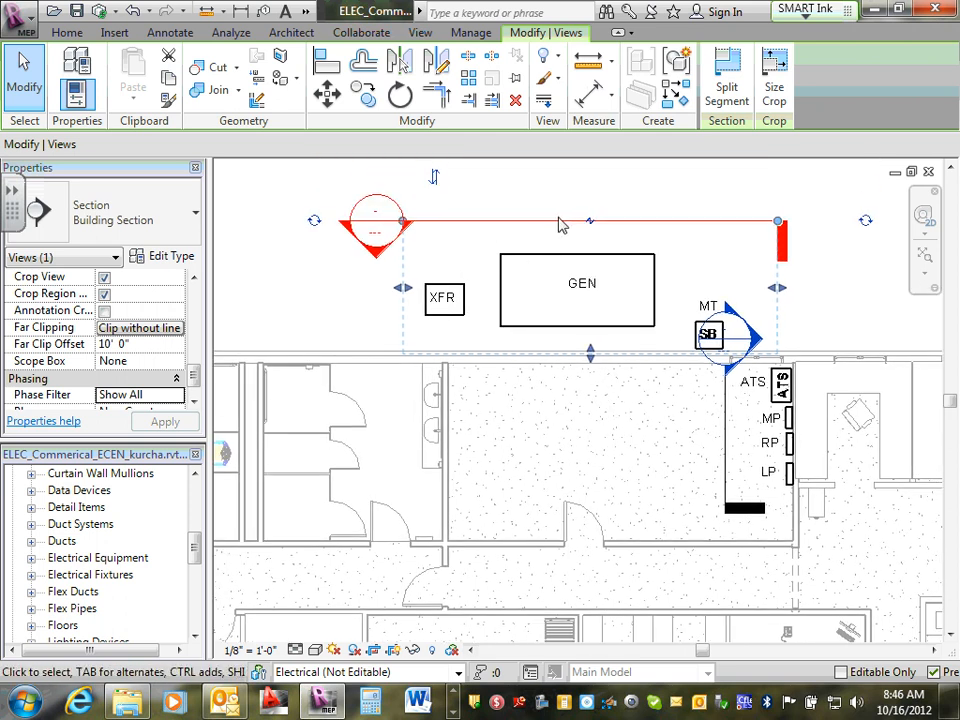
Move the section line closer to the generator and shorten its far clip offset to about 8' 9", ending at the exterior wall
{"action": "left_click_drag", "start_coordinate": [557, 219], "coordinate": [557, 237]}
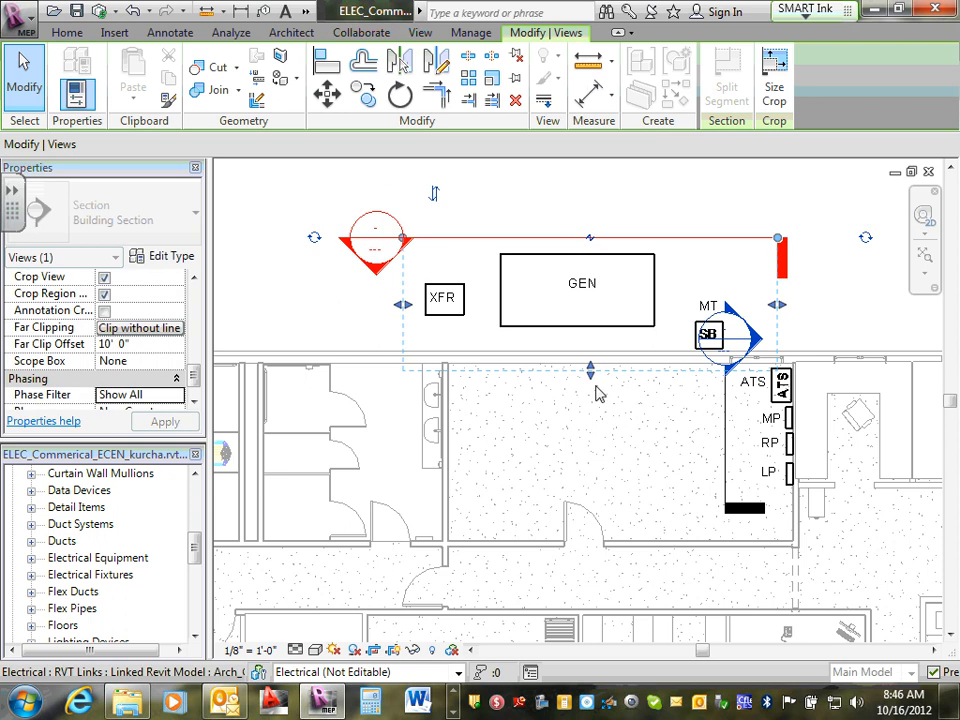
{"action": "left_click_drag", "start_coordinate": [591, 369], "coordinate": [591, 352]}
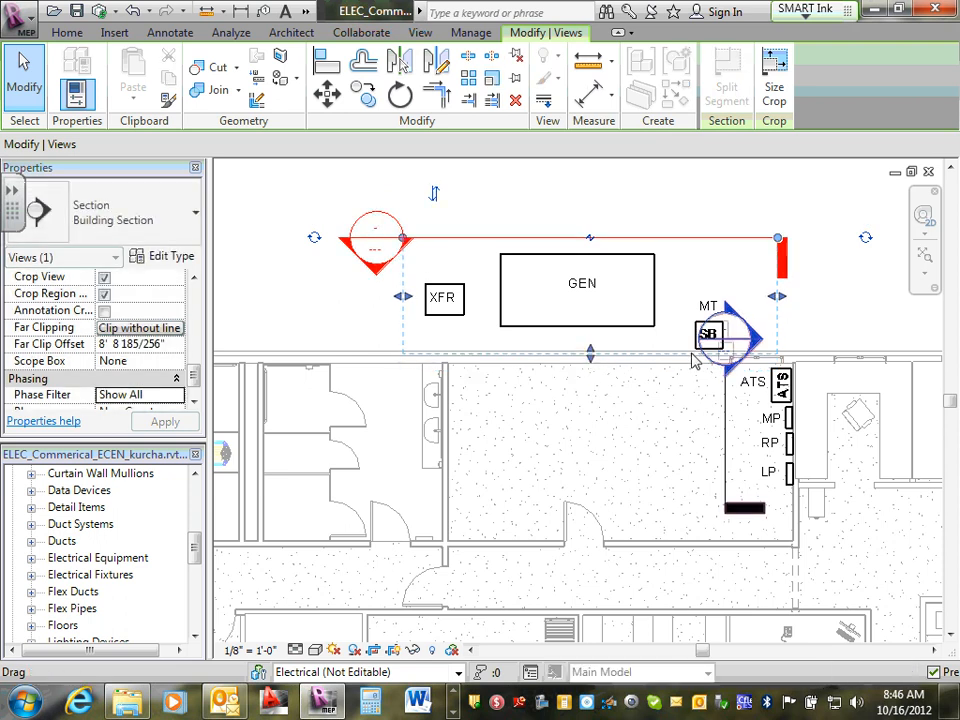
{"action": "left_click", "coordinate": [808, 307]}
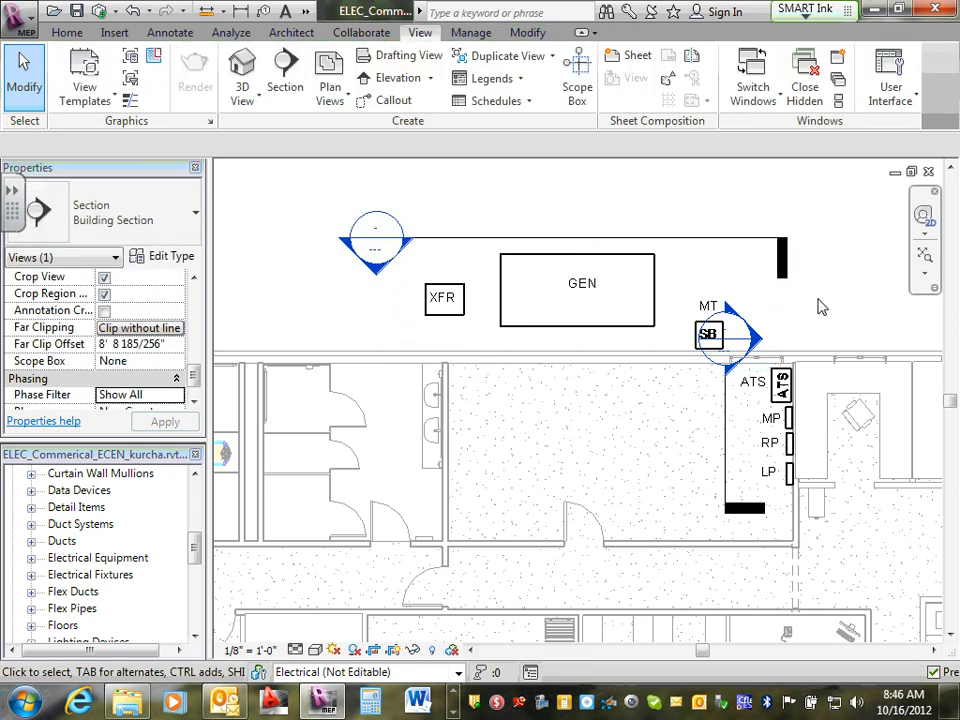
{"action": "left_click", "coordinate": [648, 241]}
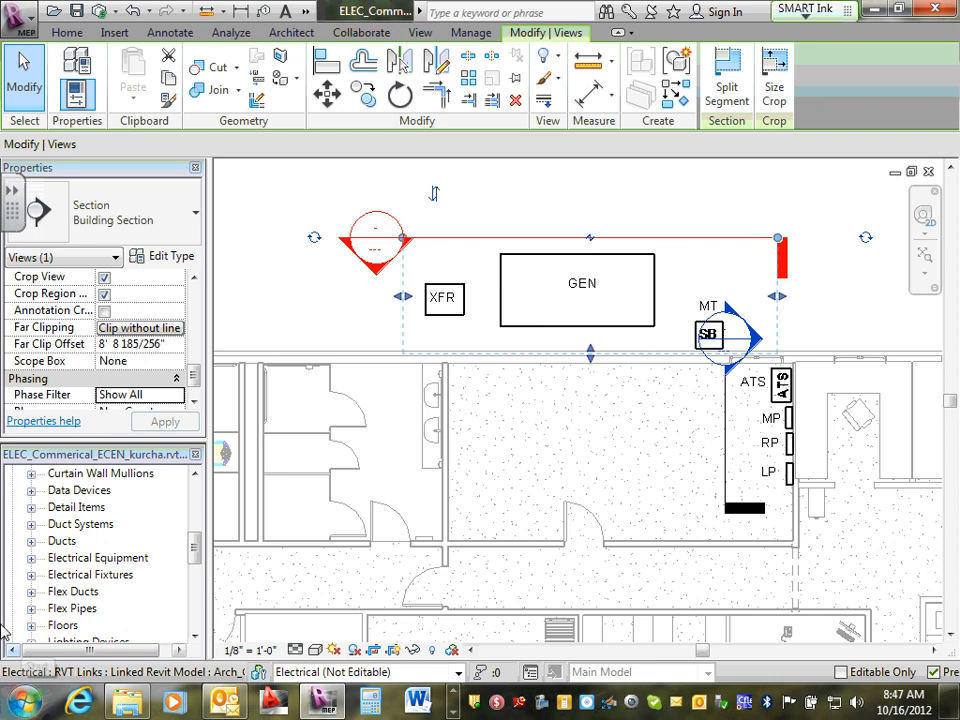
{"action": "left_click", "coordinate": [557, 467]}
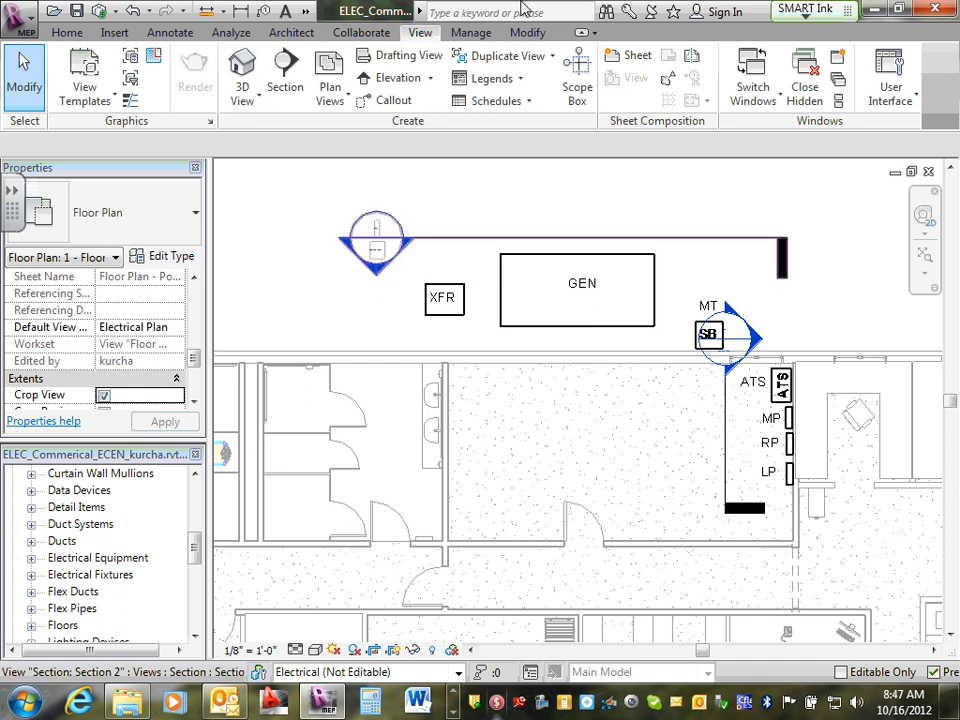
{"action": "left_click", "coordinate": [467, 240]}
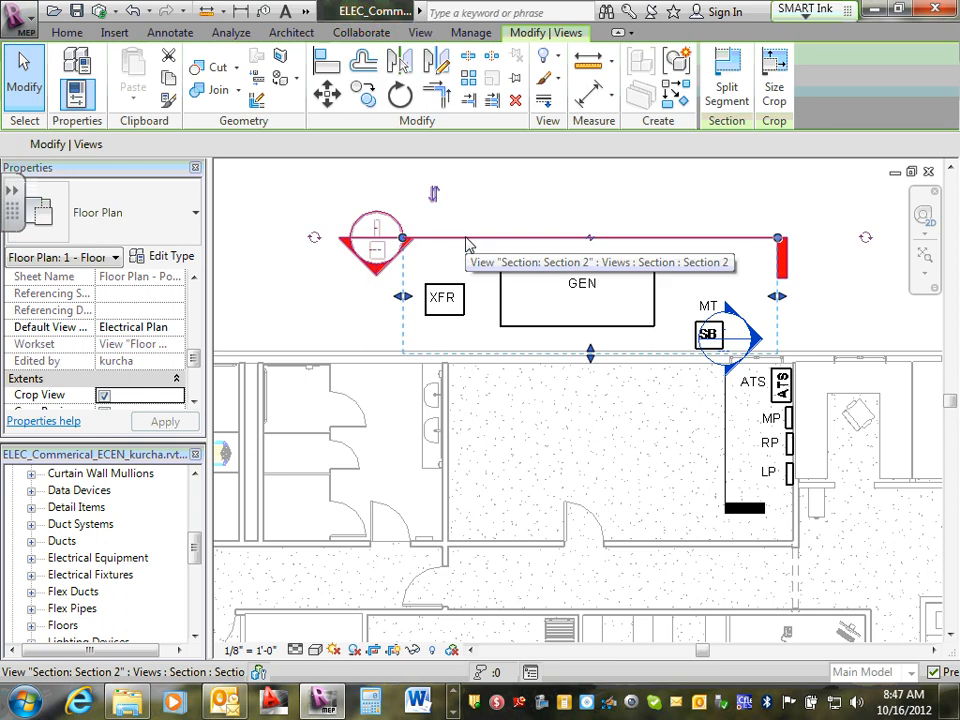
{"action": "key", "text": "Escape"}
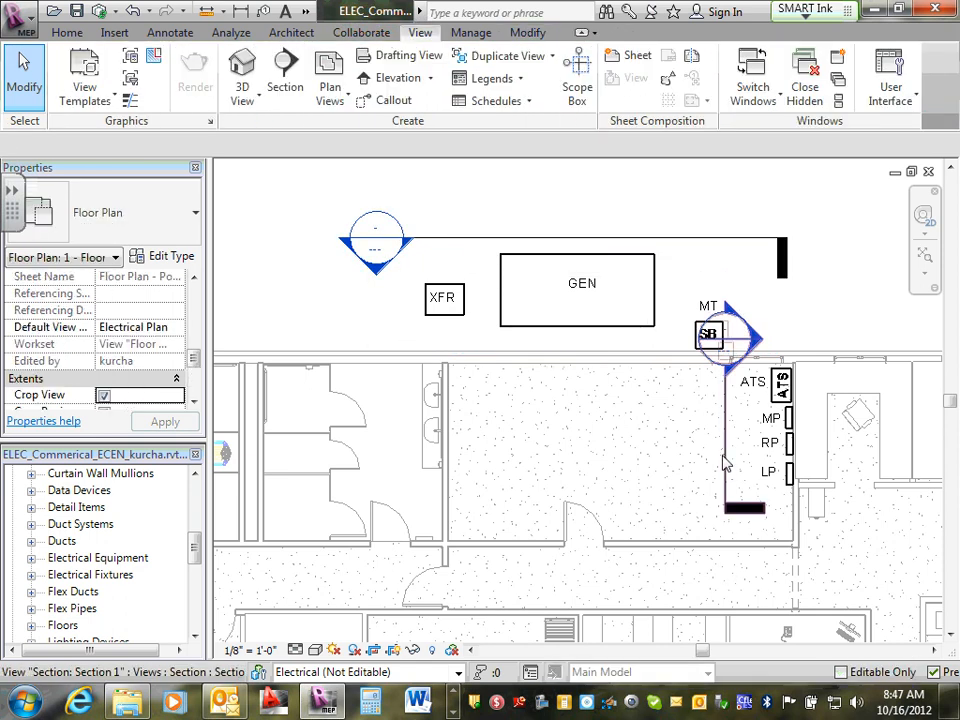
{"action": "left_click", "coordinate": [727, 461]}
{"action": "key", "text": "Escape"}
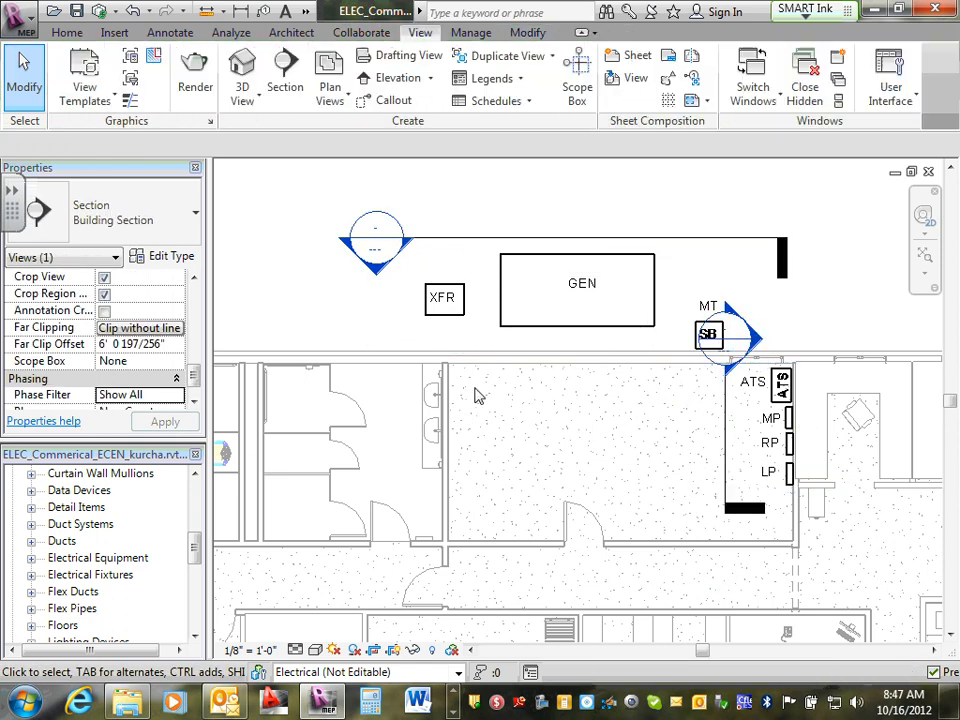
Collapse the Families branch, expand the Electrical building sections and open the Section 1 view
{"action": "left_click_drag", "start_coordinate": [195, 553], "coordinate": [195, 495]}
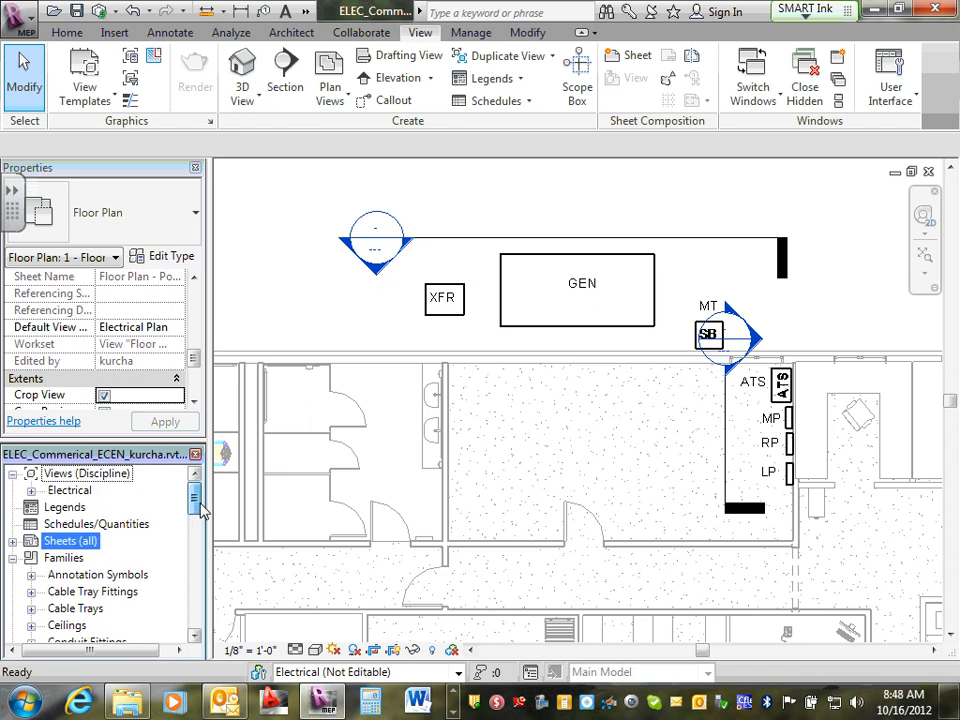
{"action": "left_click", "coordinate": [60, 541]}
{"action": "left_click", "coordinate": [12, 558]}
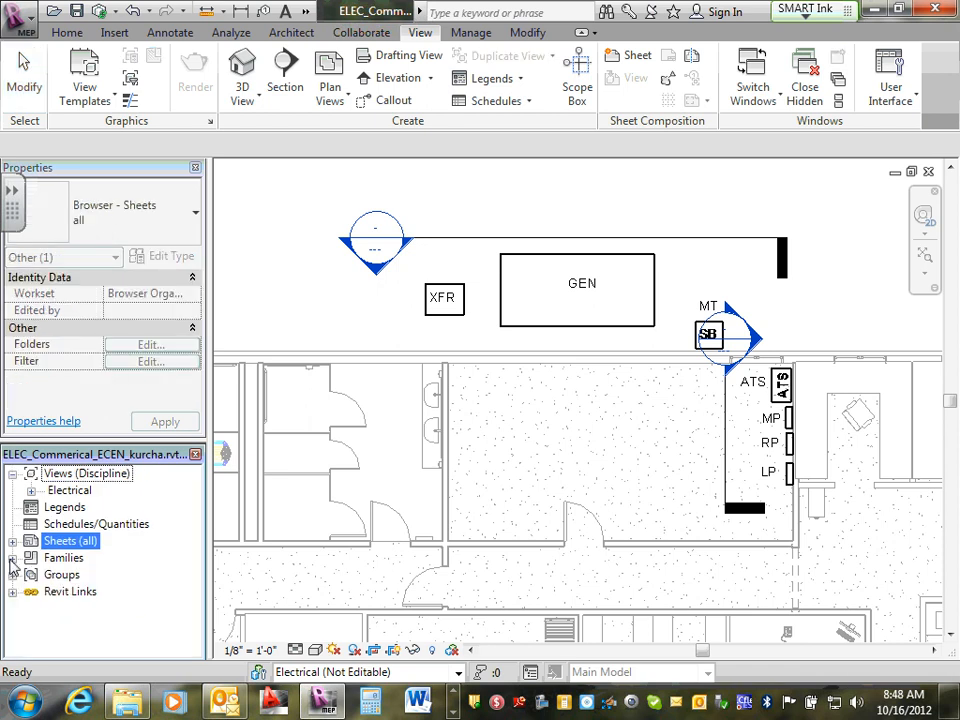
{"action": "left_click", "coordinate": [32, 490]}
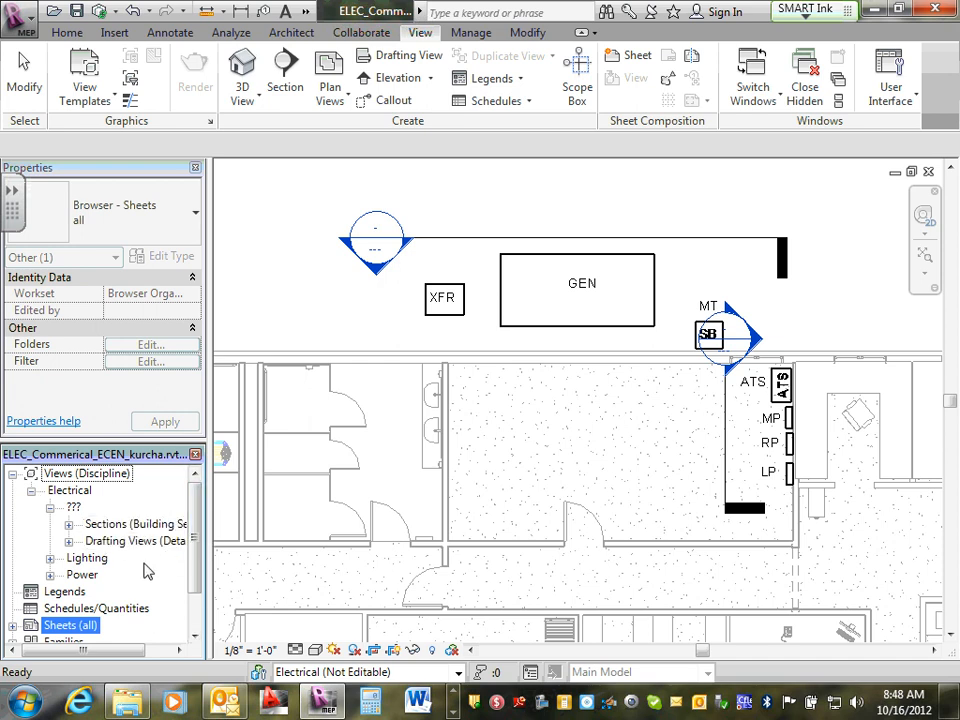
{"action": "left_click", "coordinate": [68, 525]}
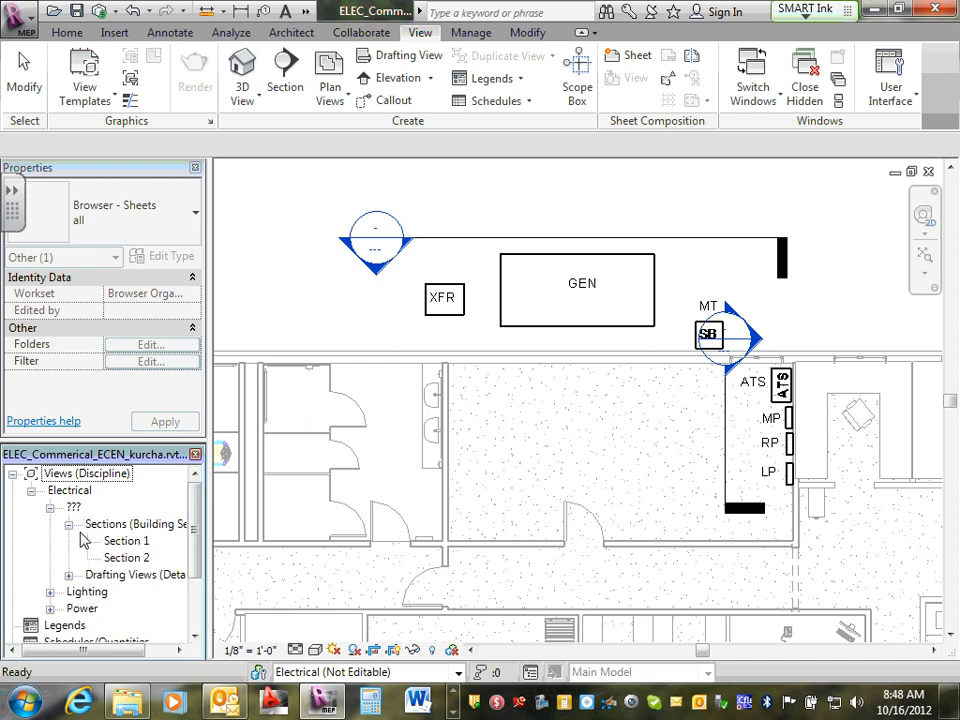
{"action": "double_click", "coordinate": [134, 542]}
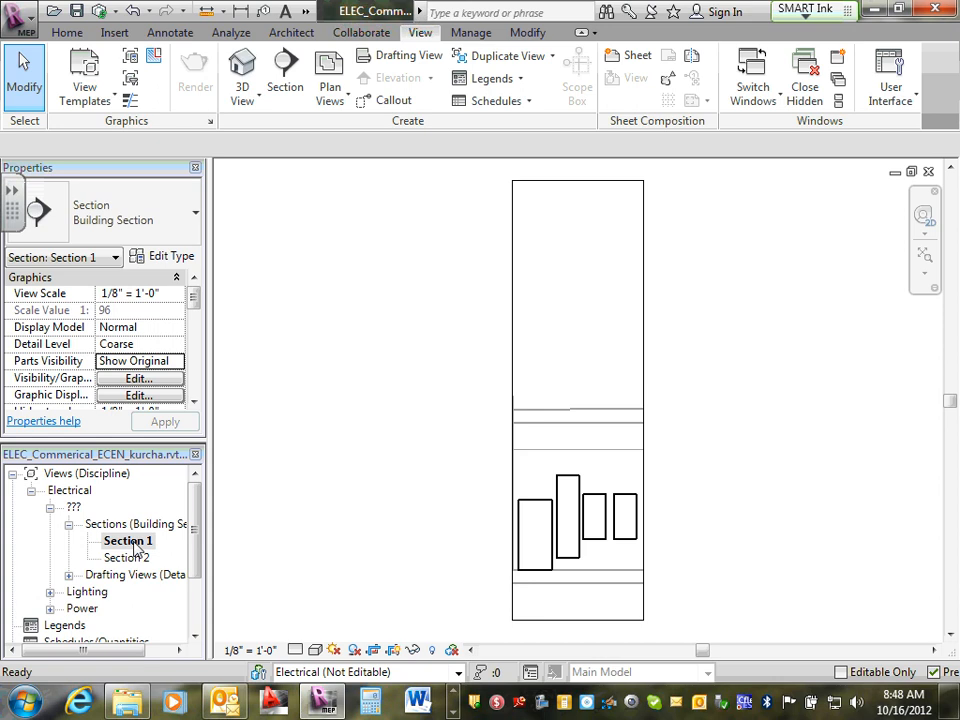
Rename the Section 1 view as Panels-Indoor
{"action": "right_click", "coordinate": [138, 548]}
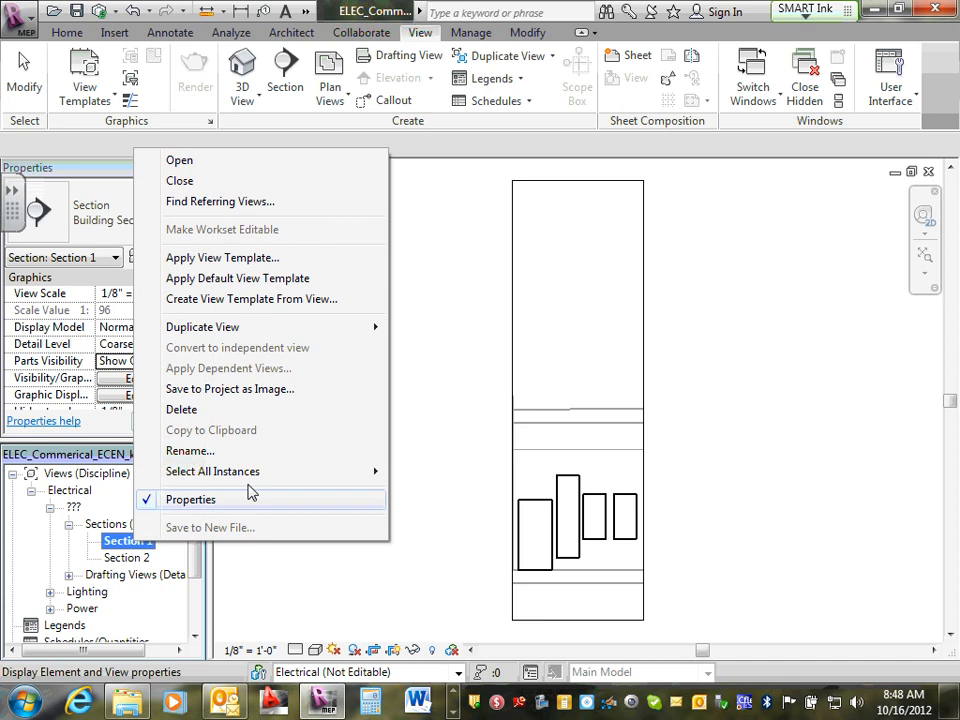
{"action": "left_click", "coordinate": [220, 450]}
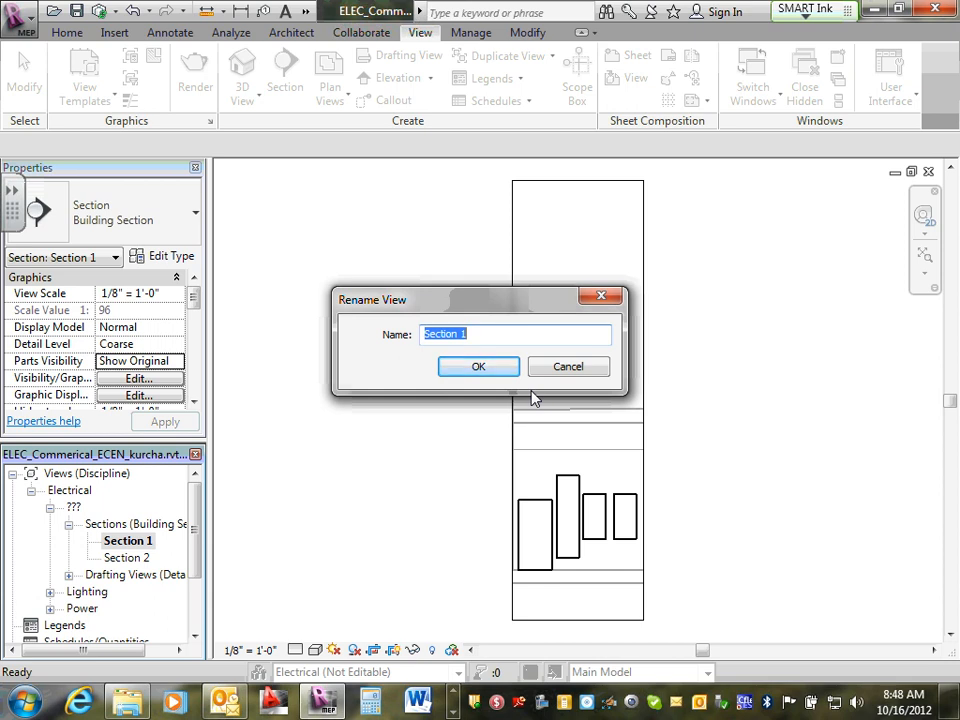
{"action": "type", "text": "Panels-Indoor"}
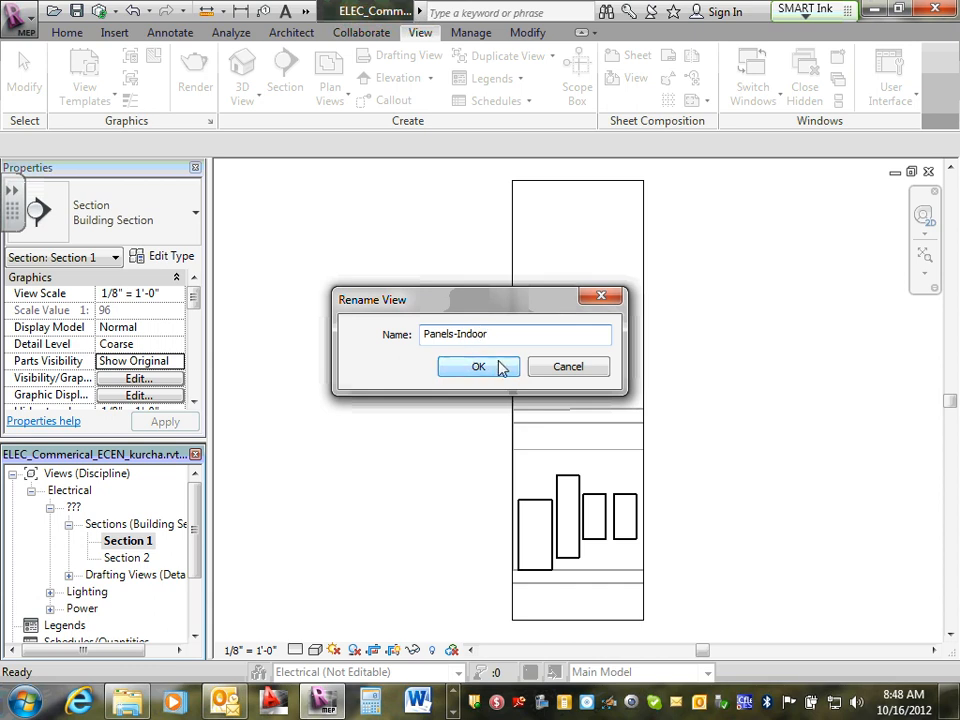
{"action": "left_click", "coordinate": [491, 369]}
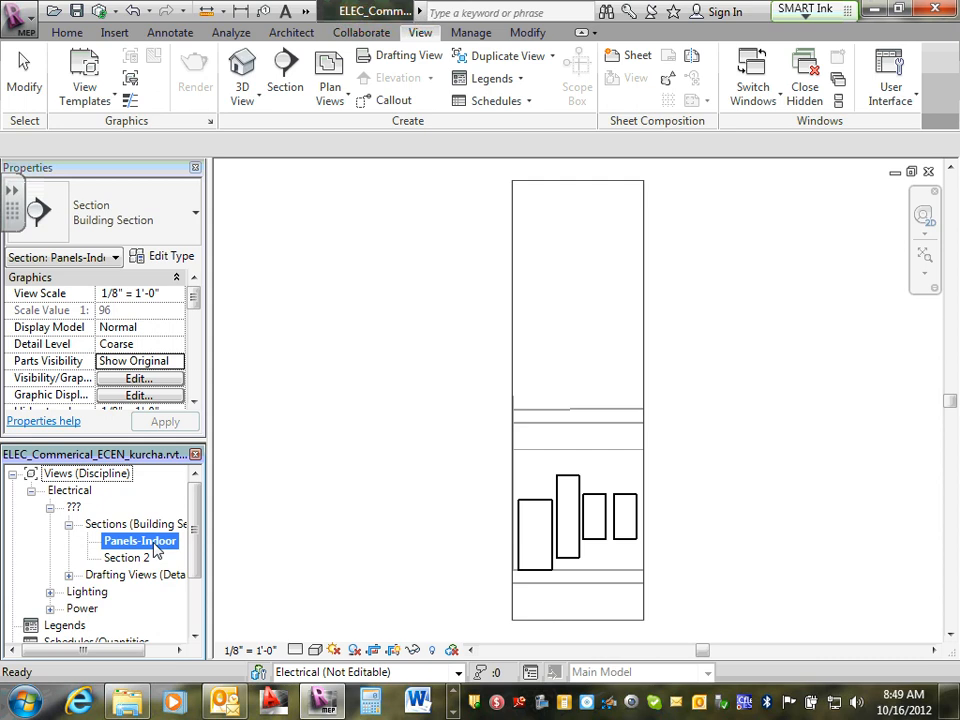
Prefix the Panels-Indoor view's name so it reads Power Riser-Panels-Indoor, and copy the full name for reuse
{"action": "right_click", "coordinate": [155, 549]}
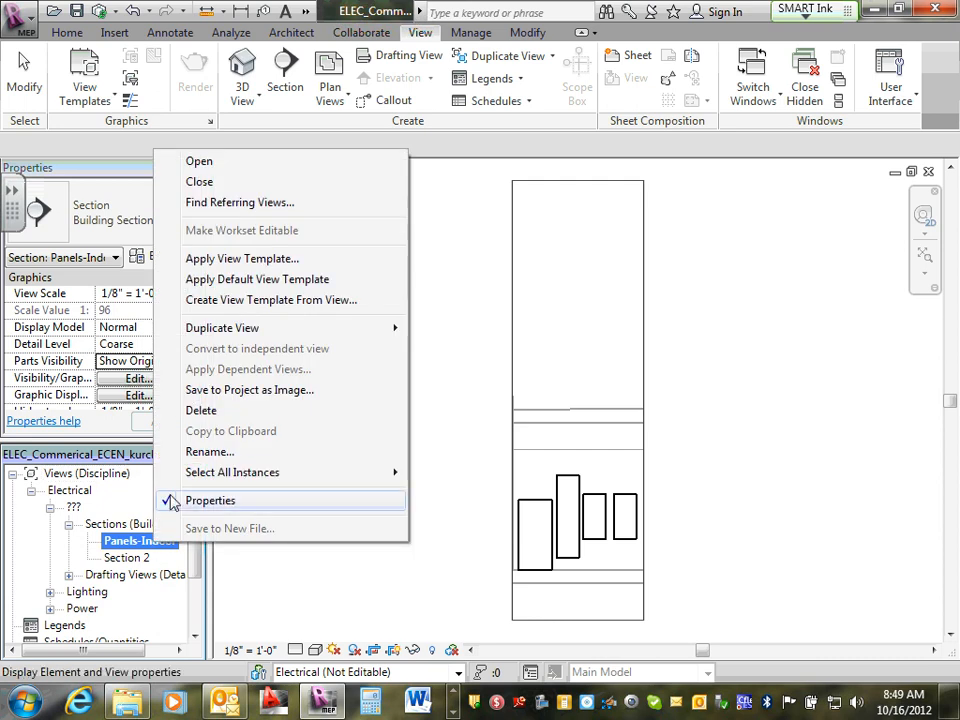
{"action": "left_click", "coordinate": [210, 452]}
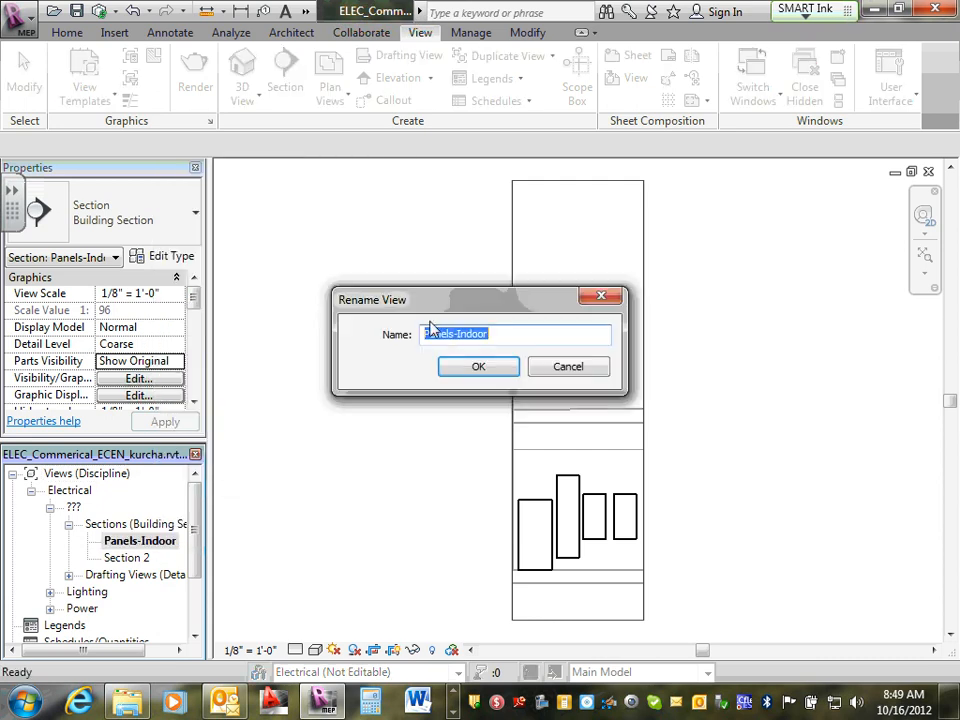
{"action": "key", "text": "Home"}
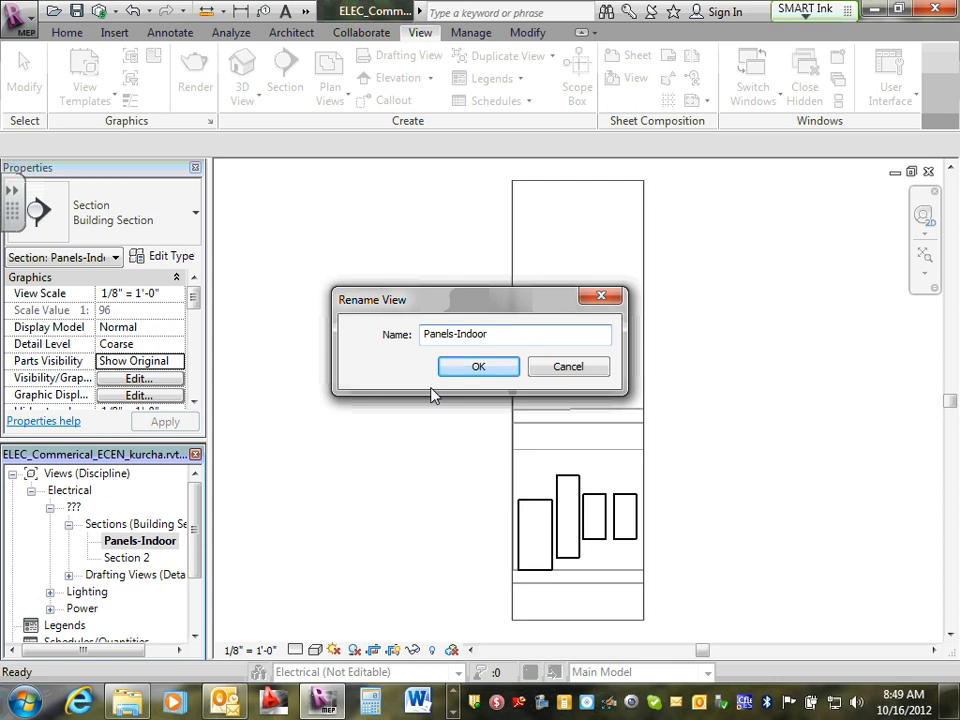
{"action": "type", "text": "Riser"}
{"action": "key", "text": "BackSpace"}
{"action": "key", "text": "BackSpace"}
{"action": "key", "text": "BackSpace"}
{"action": "key", "text": "BackSpace"}
{"action": "key", "text": "BackSpace"}
{"action": "type", "text": "Power Riser-"}
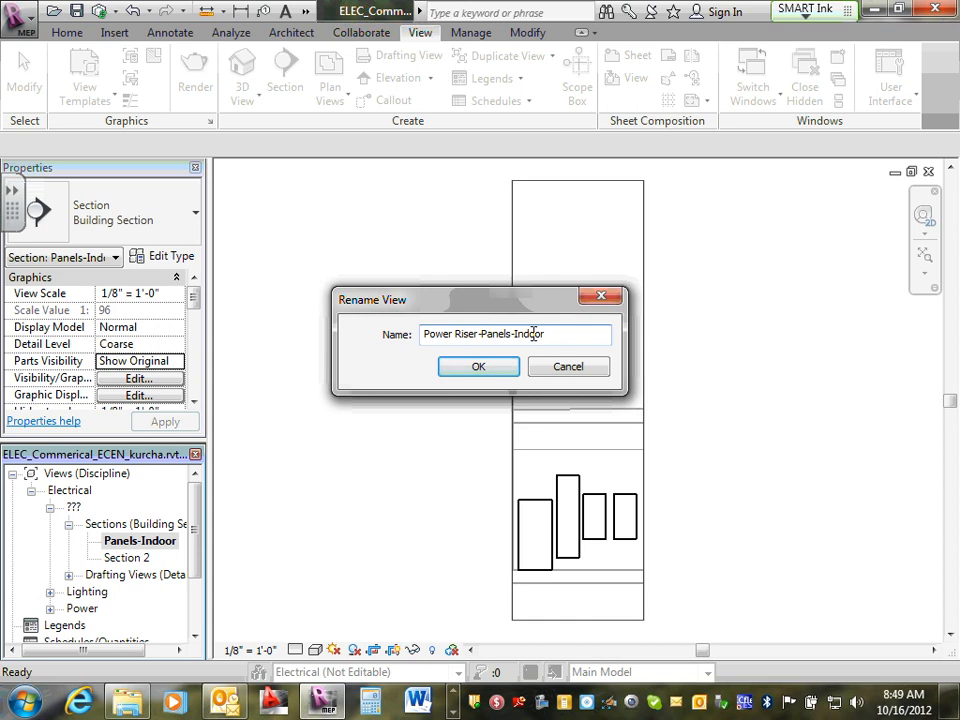
{"action": "left_click_drag", "start_coordinate": [566, 335], "coordinate": [401, 328]}
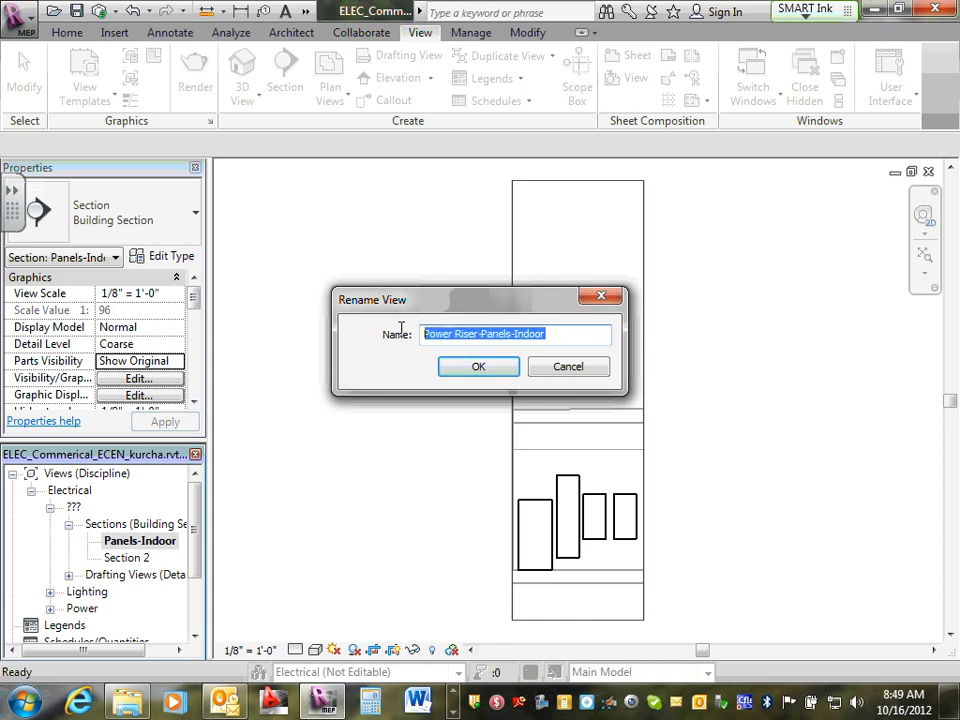
{"action": "right_click", "coordinate": [464, 334]}
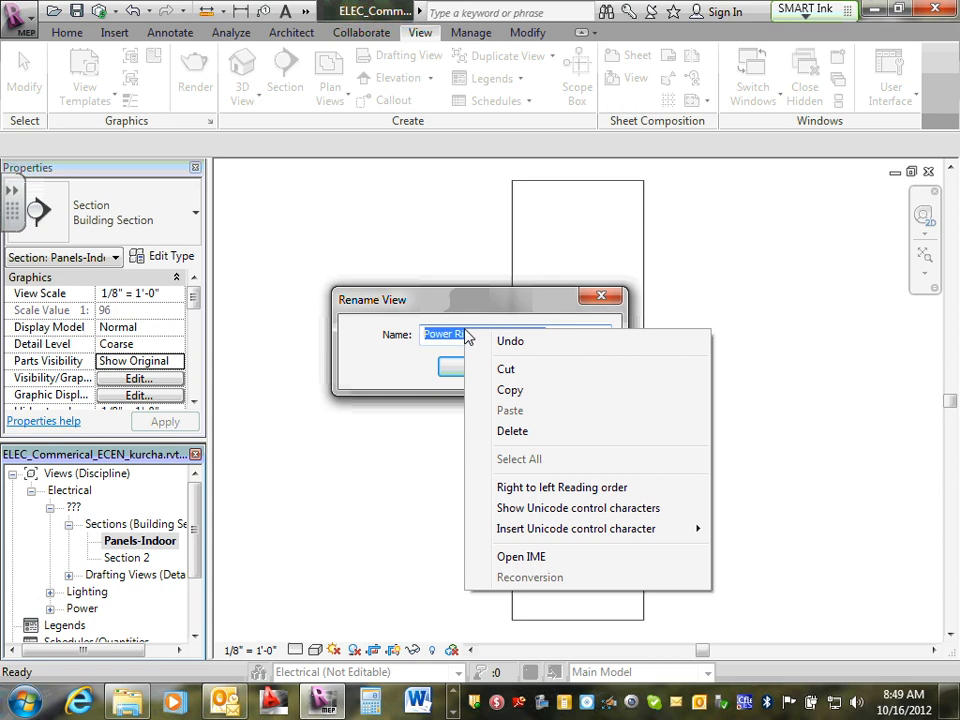
{"action": "left_click", "coordinate": [512, 391]}
{"action": "left_click", "coordinate": [484, 368]}
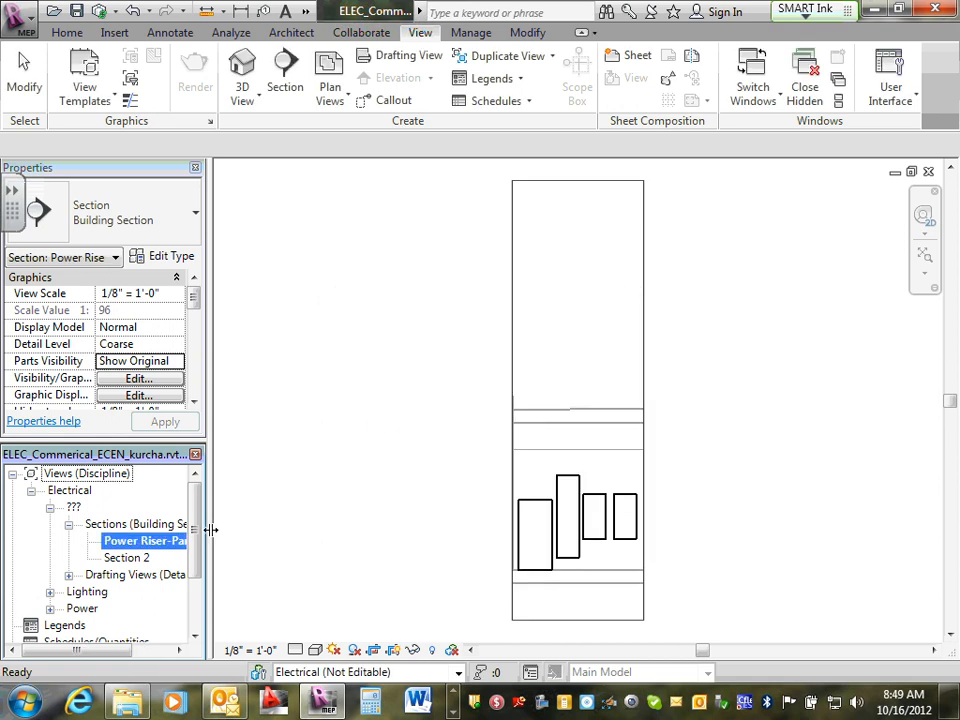
Open the Section 2 view and paste the copied Power Riser-Panels-Indoor as its new name
{"action": "left_click_drag", "start_coordinate": [210, 516], "coordinate": [281, 508]}
{"action": "double_click", "coordinate": [127, 558]}
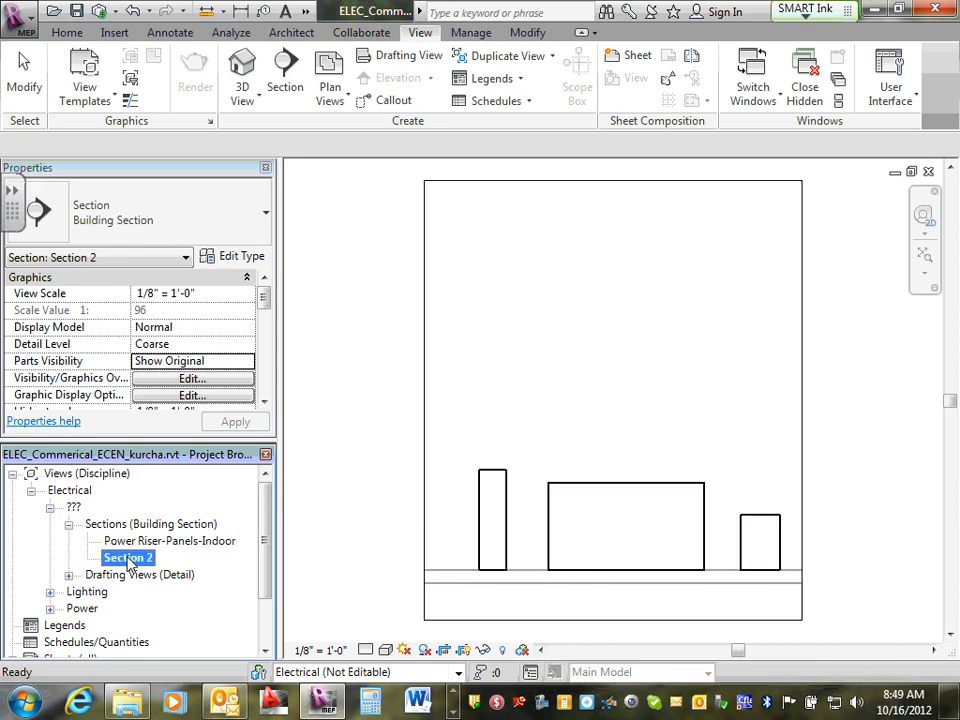
{"action": "right_click", "coordinate": [127, 558]}
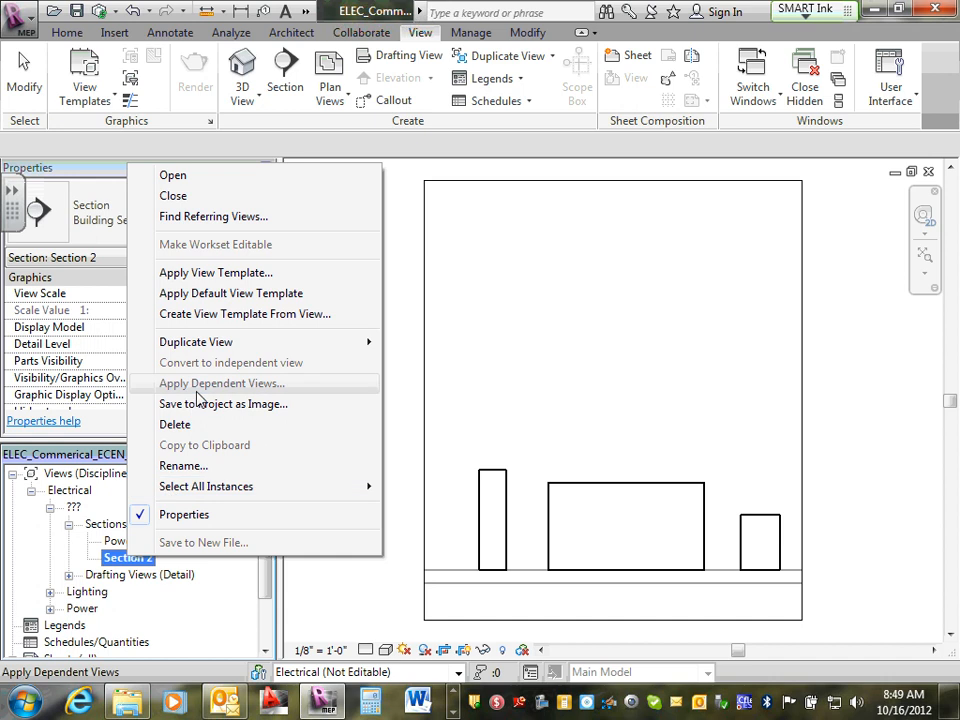
{"action": "left_click", "coordinate": [183, 466]}
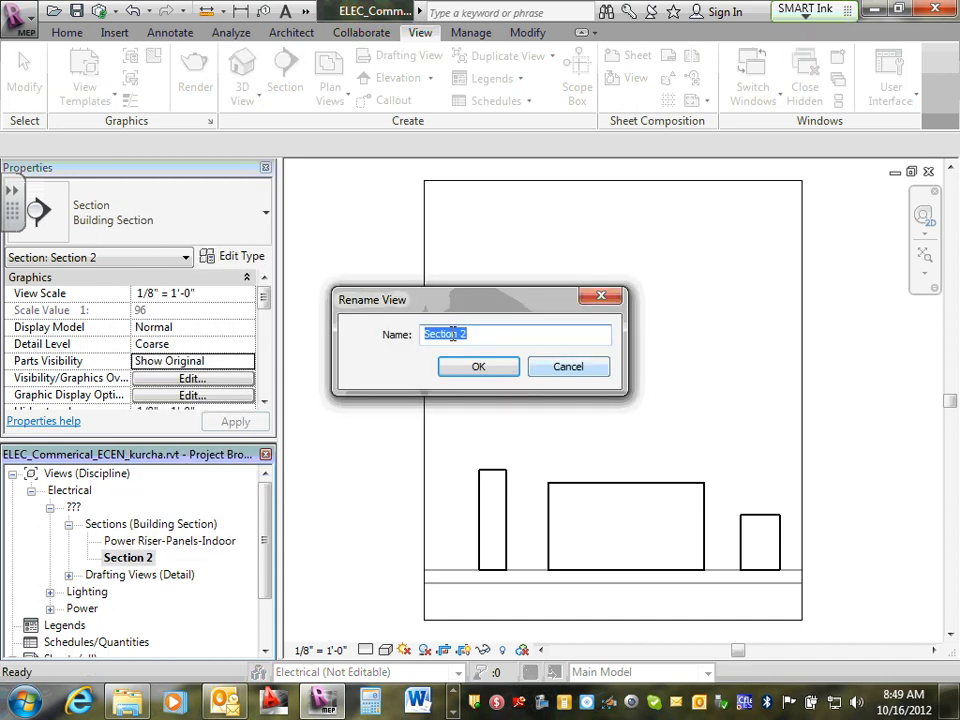
{"action": "right_click", "coordinate": [453, 340]}
{"action": "left_click", "coordinate": [497, 415]}
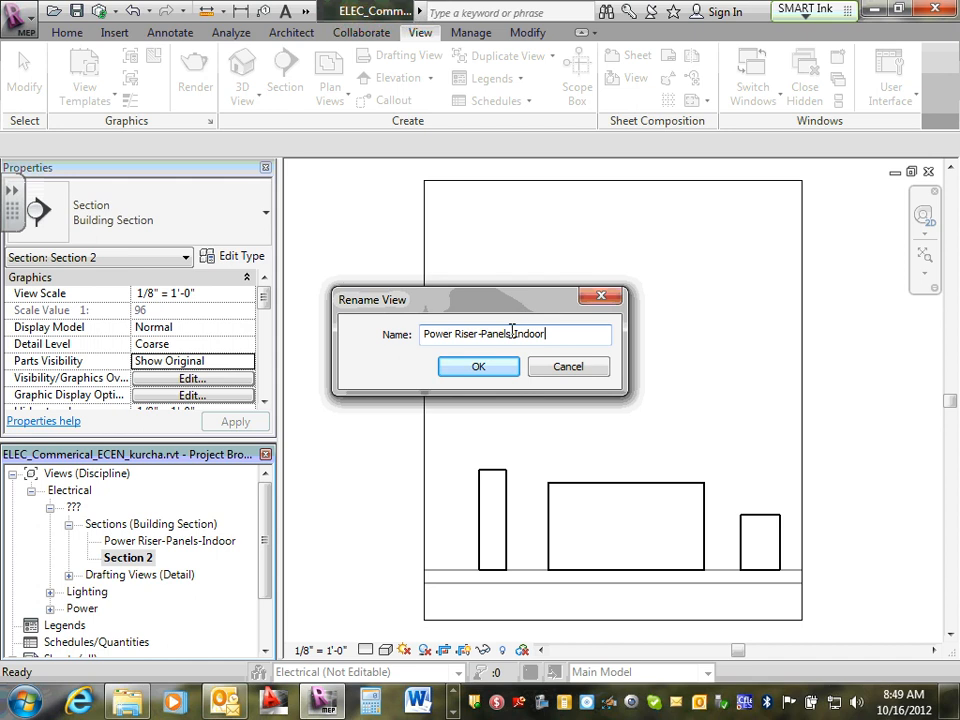
Replace Panels with XFR,Gen&MT in the view's new name
{"action": "left_click_drag", "start_coordinate": [513, 333], "coordinate": [482, 333]}
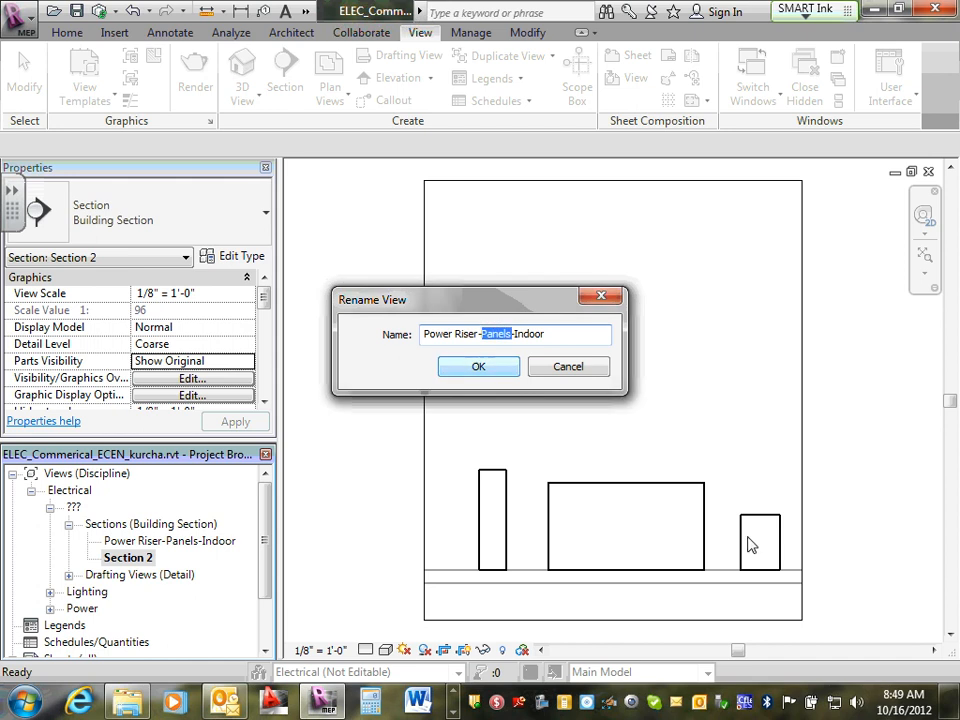
{"action": "type", "text": "XR"}
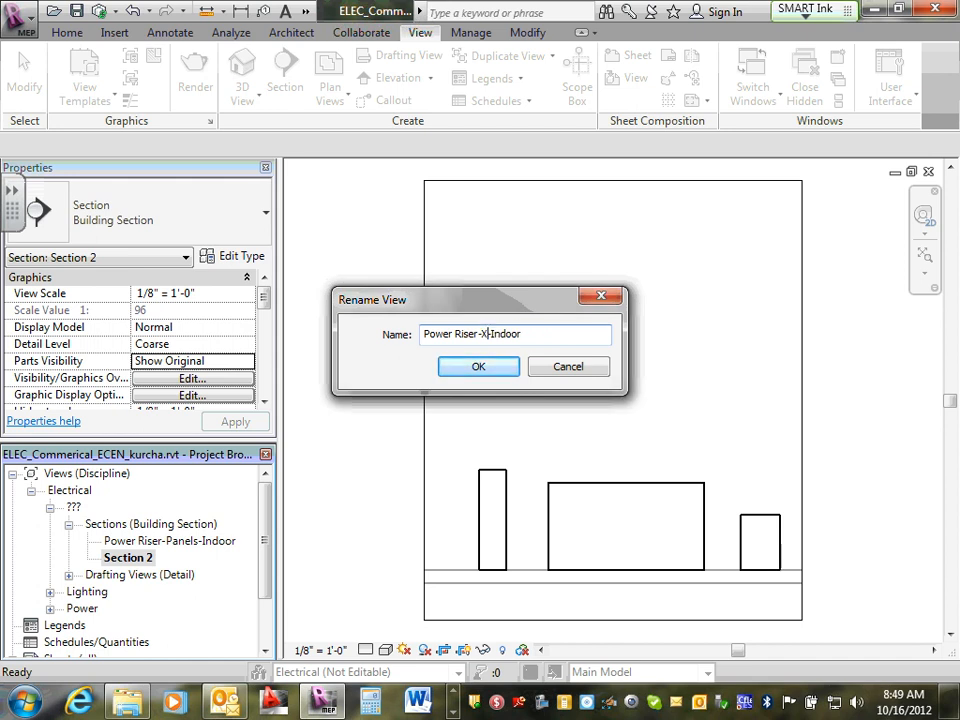
{"action": "key", "text": "Delete"}
{"action": "key", "text": "BackSpace"}
{"action": "key", "text": "BackSpace"}
{"action": "type", "text": "XFR,Gen&MT-"}
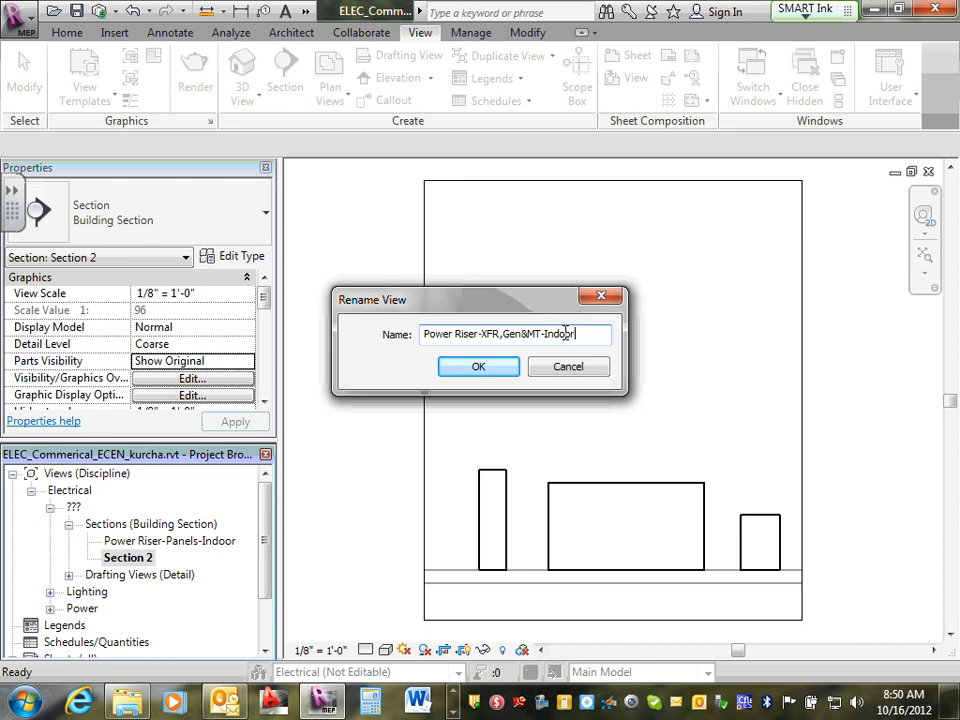
Change Indoor to Outdoor in the new name and accept Power Riser-XFR,Gen&MT-Outdoor for the view
{"action": "left_click_drag", "start_coordinate": [555, 333], "coordinate": [544, 333]}
{"action": "type", "text": "out"}
{"action": "double_click", "coordinate": [553, 334]}
{"action": "left_click", "coordinate": [553, 334]}
{"action": "key", "text": "BackSpace"}
{"action": "type", "text": "Out"}
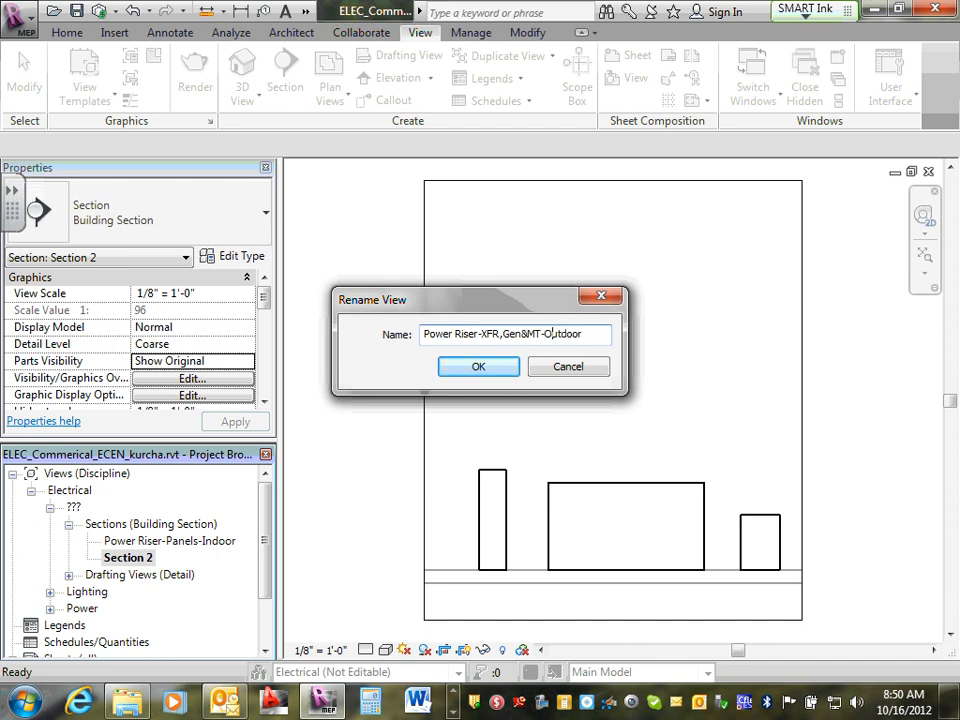
{"action": "left_click", "coordinate": [479, 367]}
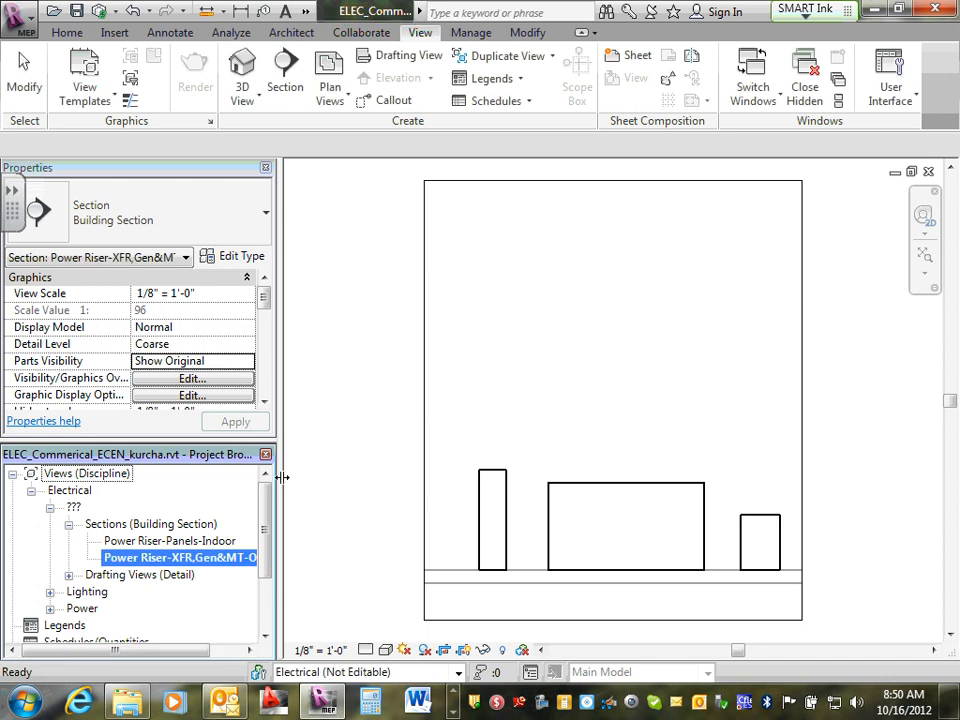
Show the full section names in the Project Browser and compare both Power Riser views, ending on Power Riser-Panels-Indoor
{"action": "left_click_drag", "start_coordinate": [285, 538], "coordinate": [447, 538]}
{"action": "double_click", "coordinate": [133, 542]}
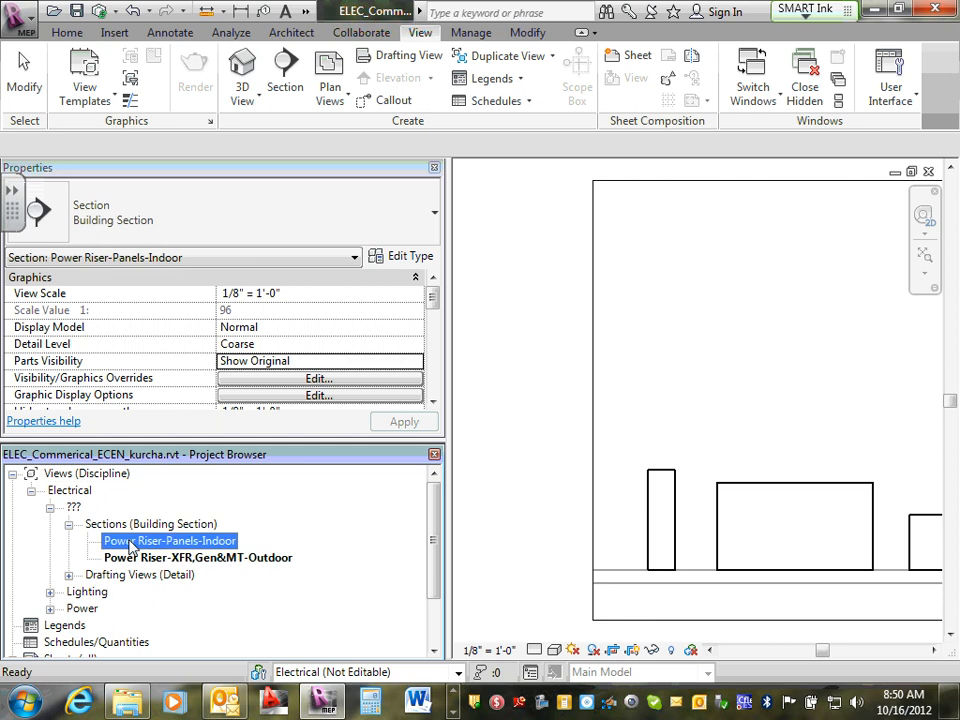
{"action": "double_click", "coordinate": [137, 560]}
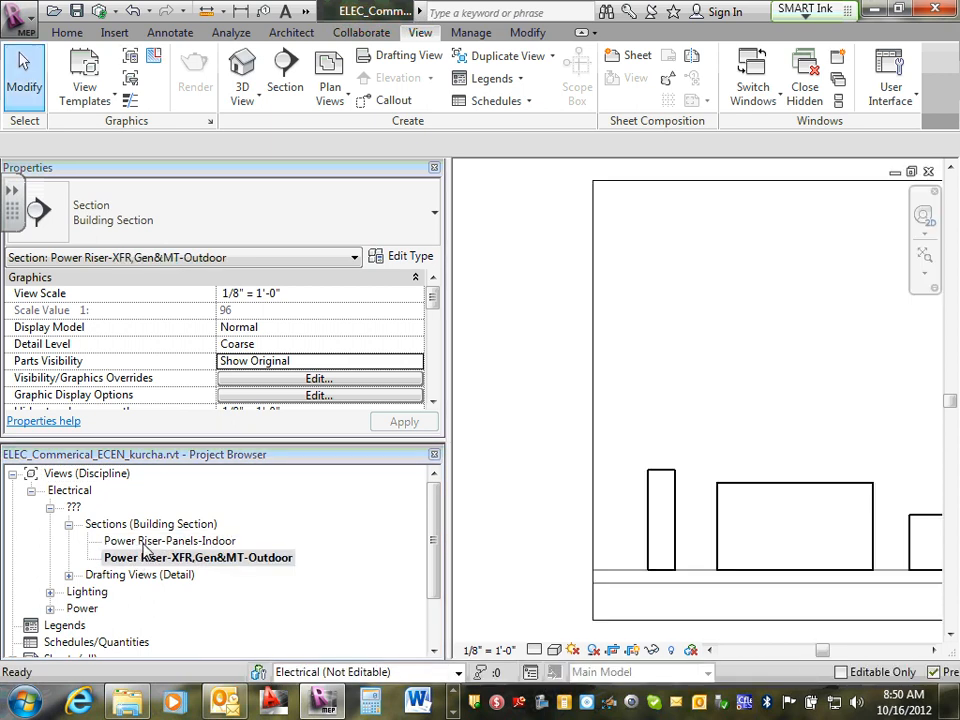
{"action": "double_click", "coordinate": [128, 541]}
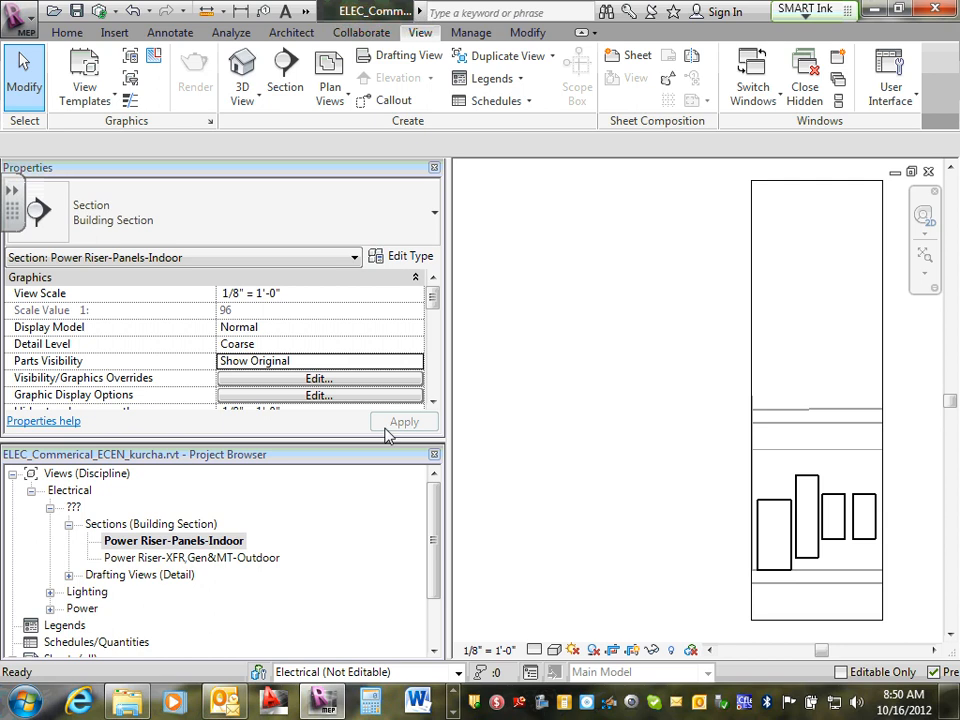
{"action": "left_click_drag", "start_coordinate": [446, 345], "coordinate": [241, 358]}
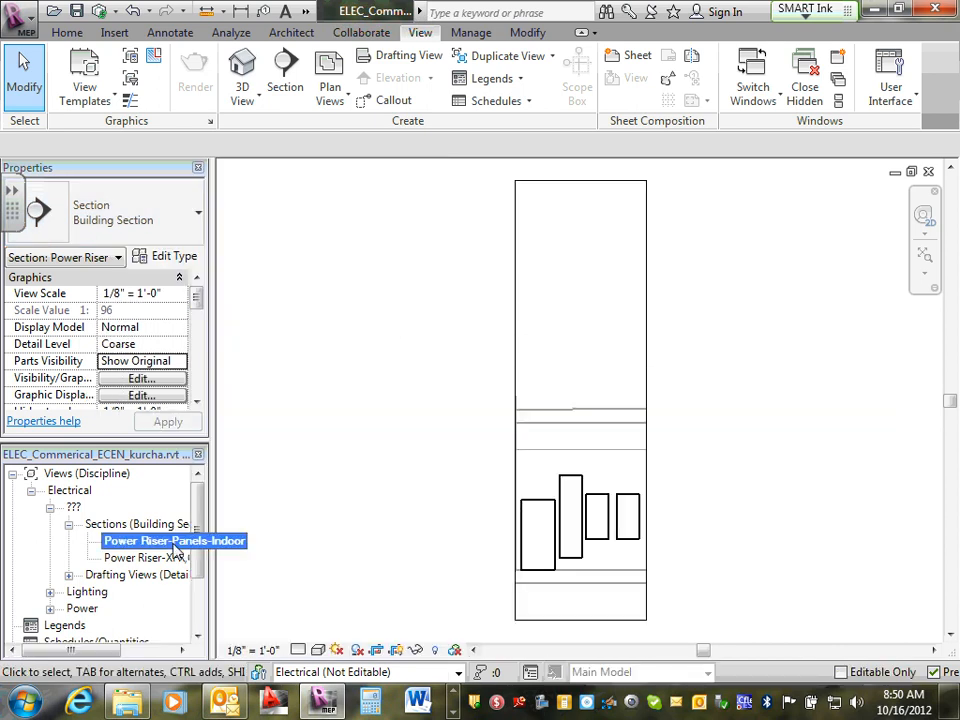
Collapse the Electrical views, expand the sheet list and open sheet E3 - Power Riser
{"action": "left_click", "coordinate": [32, 491]}
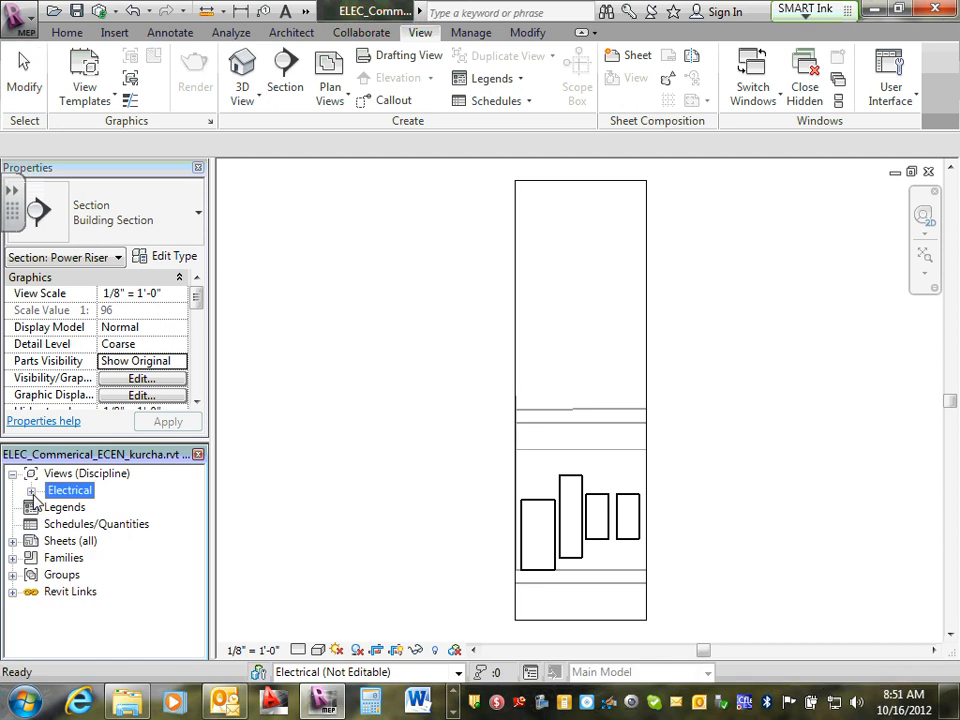
{"action": "left_click", "coordinate": [12, 543]}
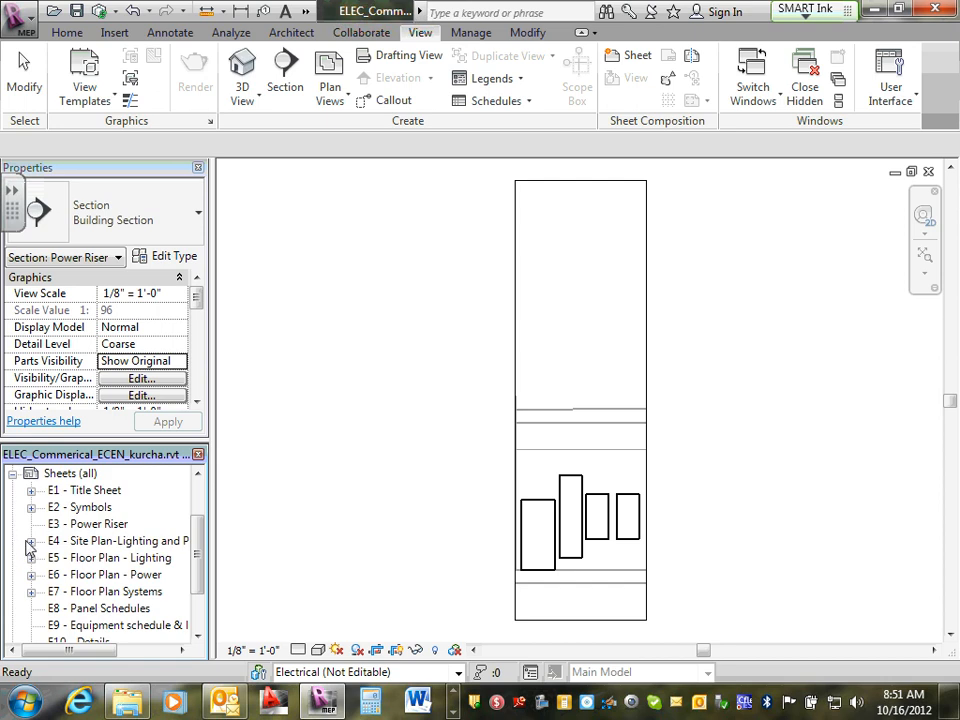
{"action": "double_click", "coordinate": [96, 525]}
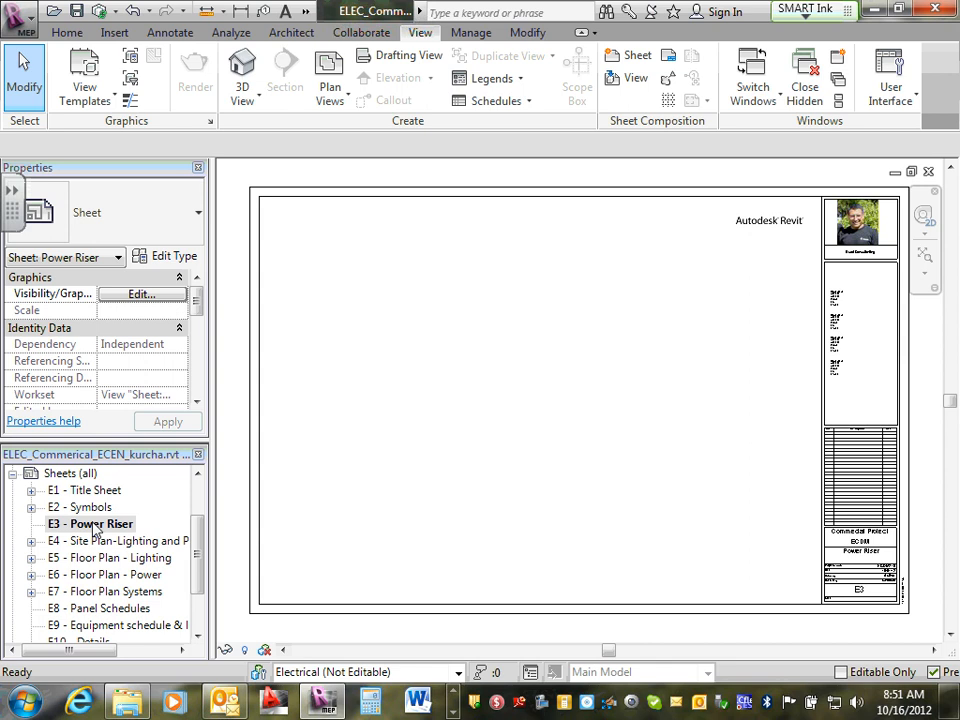
Add the section view Power Riser-XFR,Gen&MT-Outdoor to sheet E3 and place it in the sheet's upper left area
{"action": "right_click", "coordinate": [96, 525]}
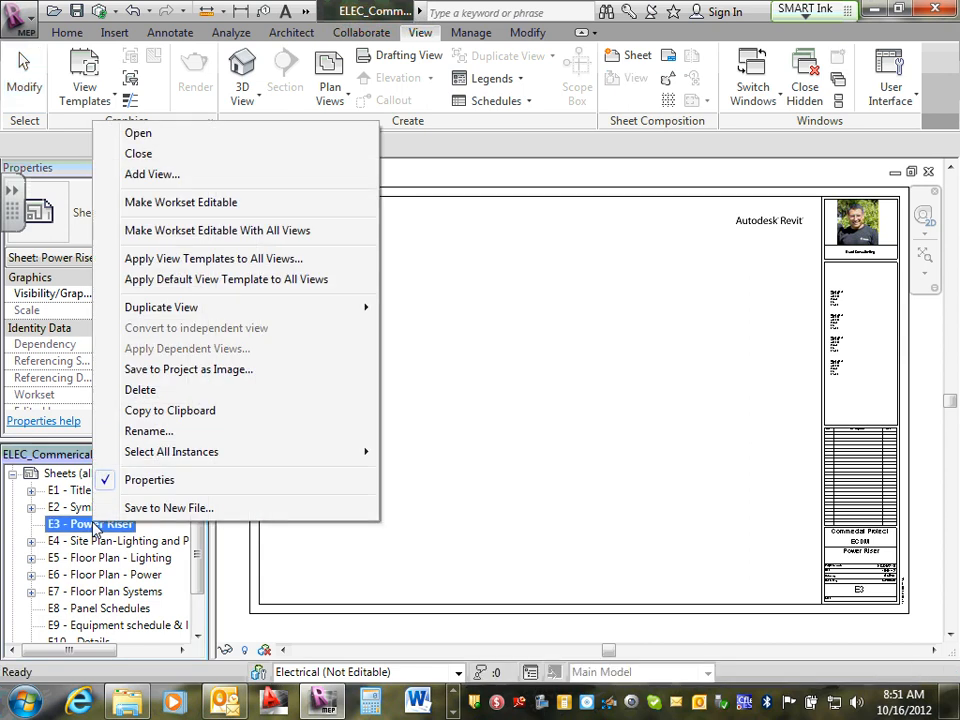
{"action": "left_click", "coordinate": [188, 176]}
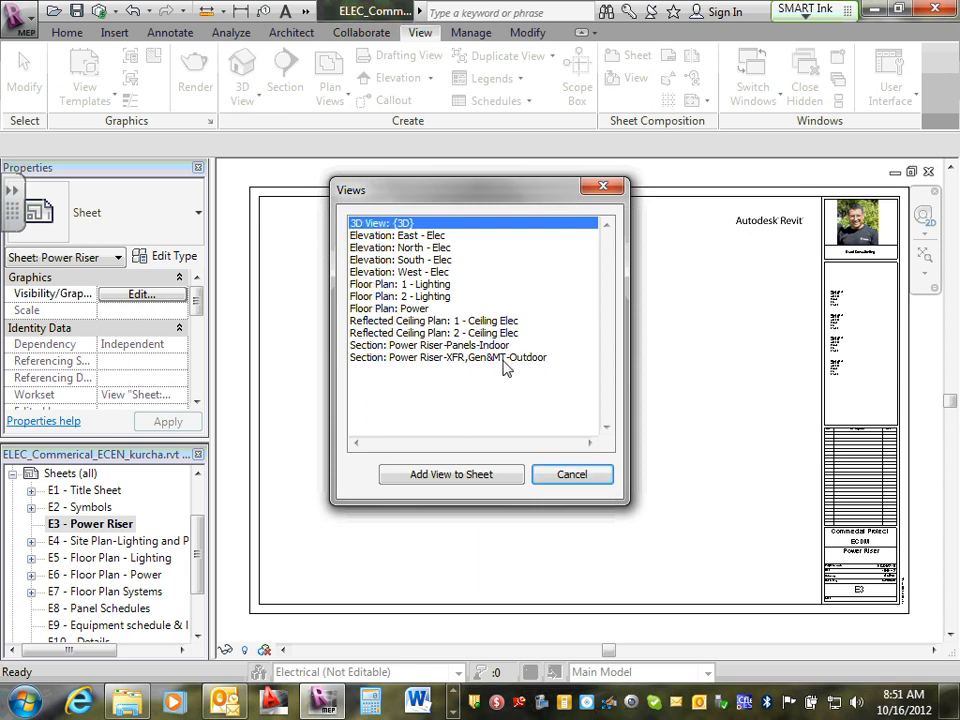
{"action": "left_click", "coordinate": [470, 345]}
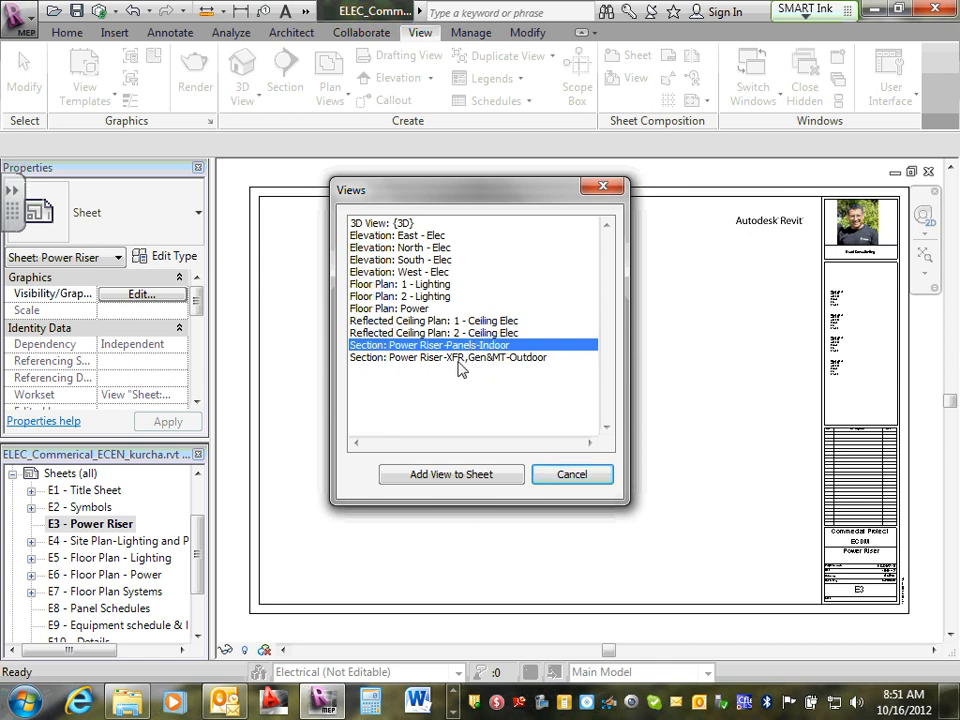
{"action": "left_click", "coordinate": [461, 358]}
{"action": "left_click", "coordinate": [467, 346]}
{"action": "left_click", "coordinate": [467, 358]}
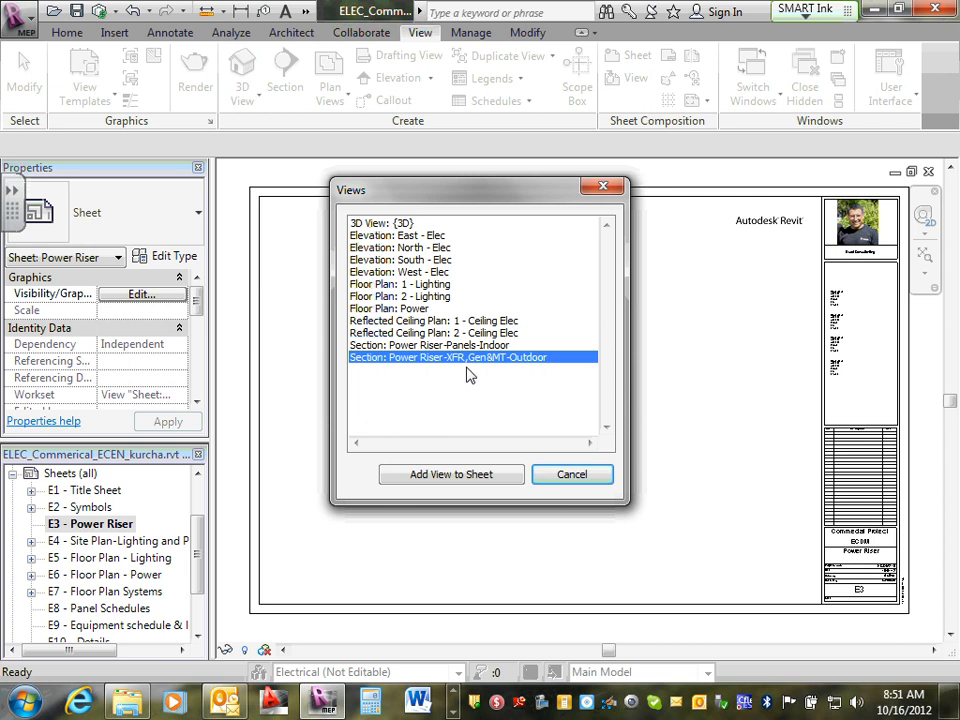
{"action": "left_click", "coordinate": [452, 475]}
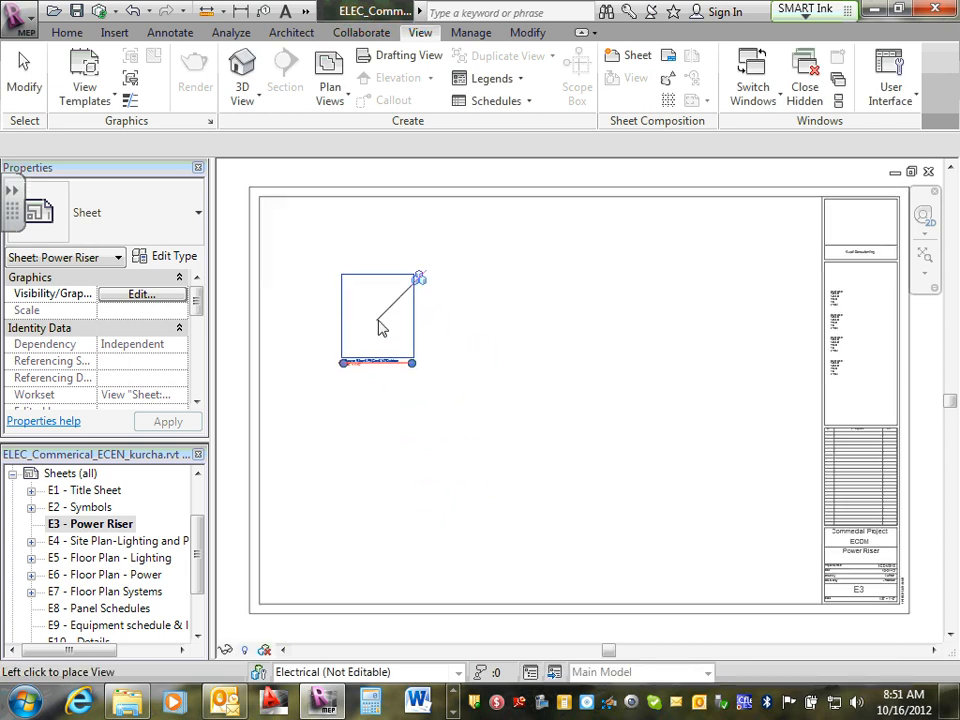
{"action": "left_click", "coordinate": [381, 330]}
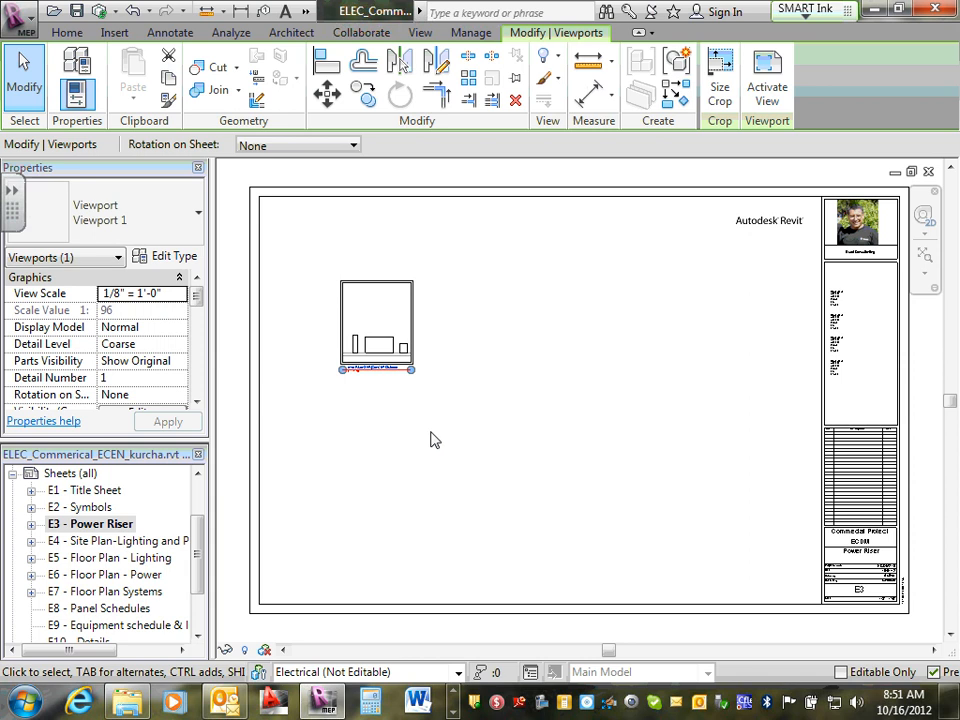
Add the section view Power Riser-Panels-Indoor to sheet E3, placing it to the right of the outdoor riser view and level with it
{"action": "right_click", "coordinate": [100, 524]}
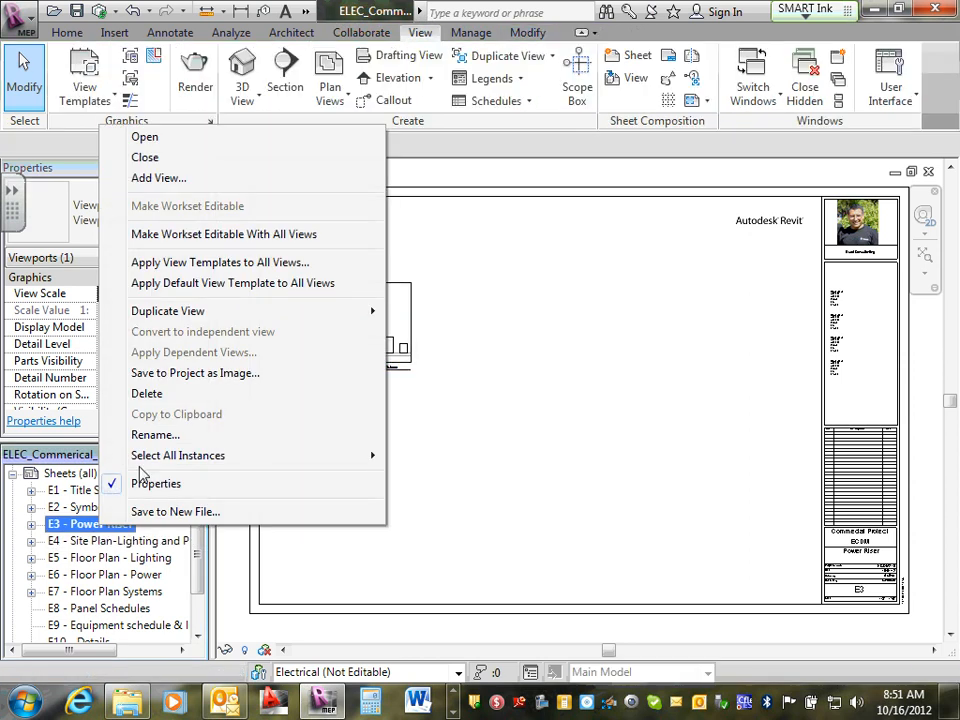
{"action": "left_click", "coordinate": [228, 181]}
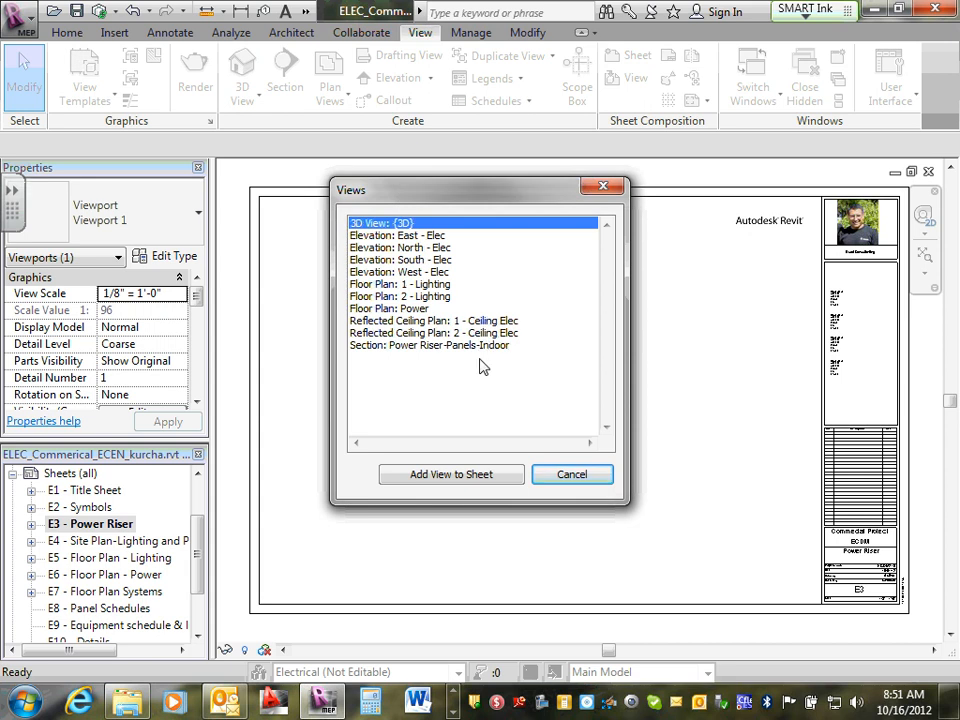
{"action": "left_click", "coordinate": [478, 346]}
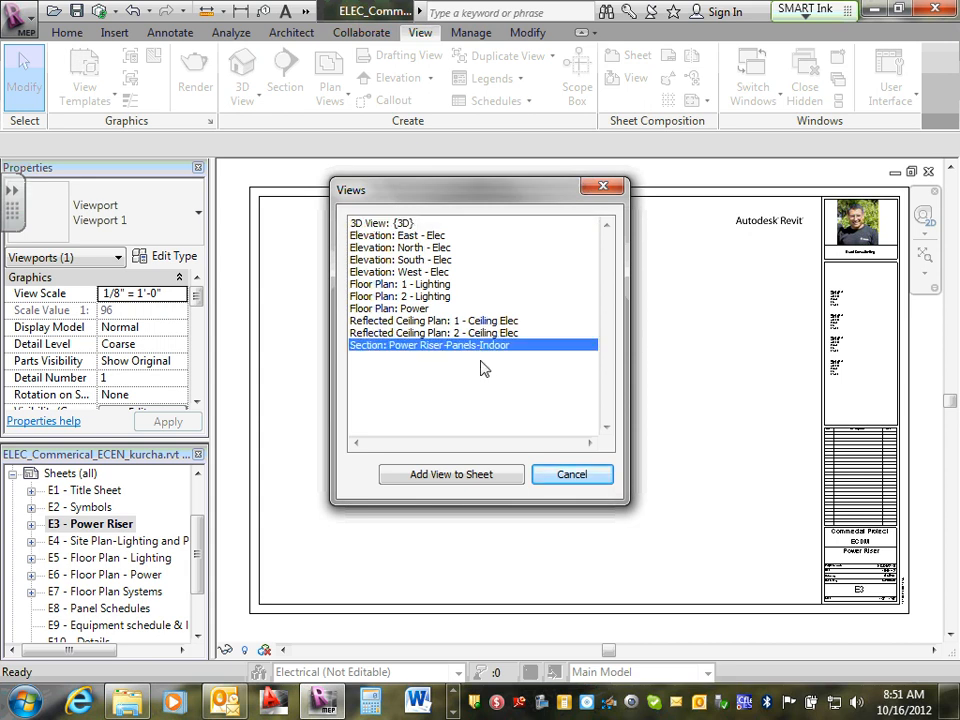
{"action": "left_click", "coordinate": [460, 476]}
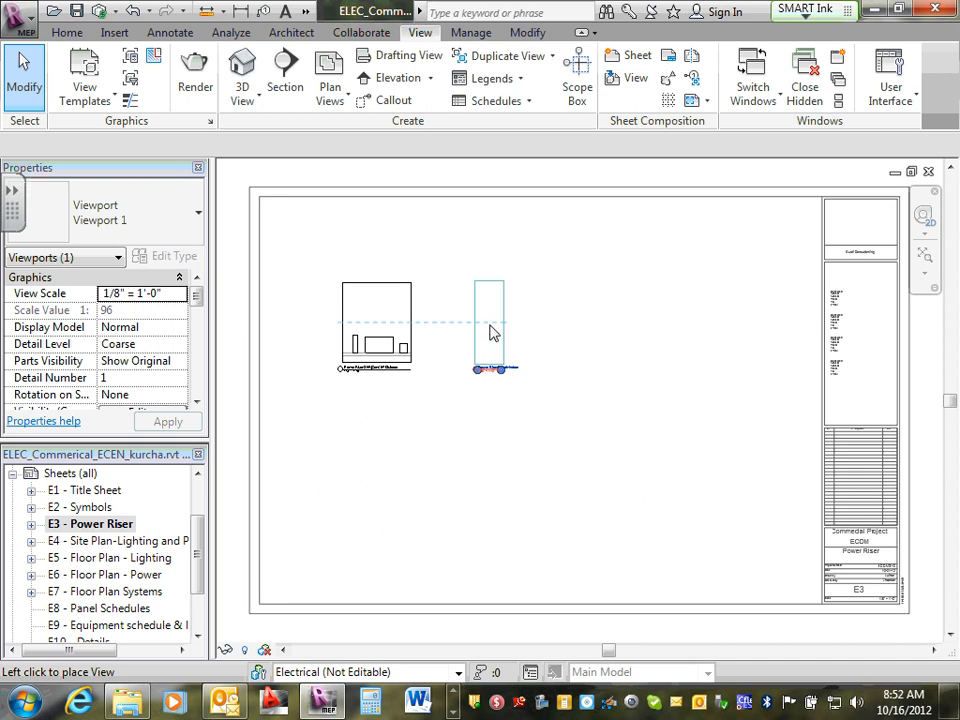
{"action": "left_click", "coordinate": [484, 333]}
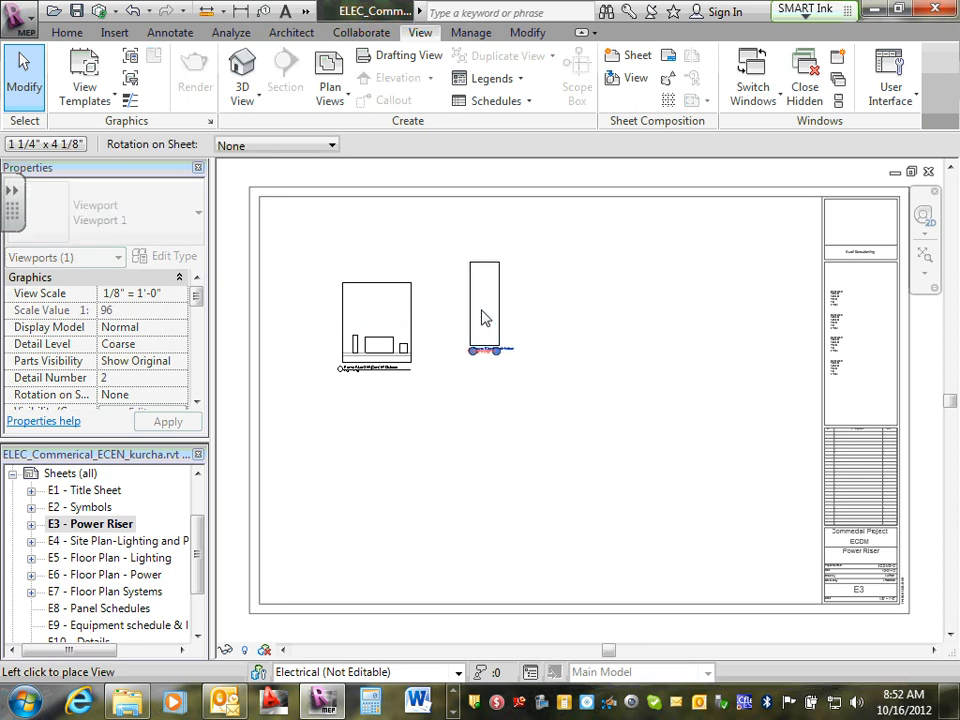
{"action": "left_click", "coordinate": [484, 333]}
Examine both riser viewports on sheet E3, including their titles, scales and size relative to the sheet
{"action": "scroll", "coordinate": [371, 378], "scroll_direction": "up", "scroll_amount": 3}
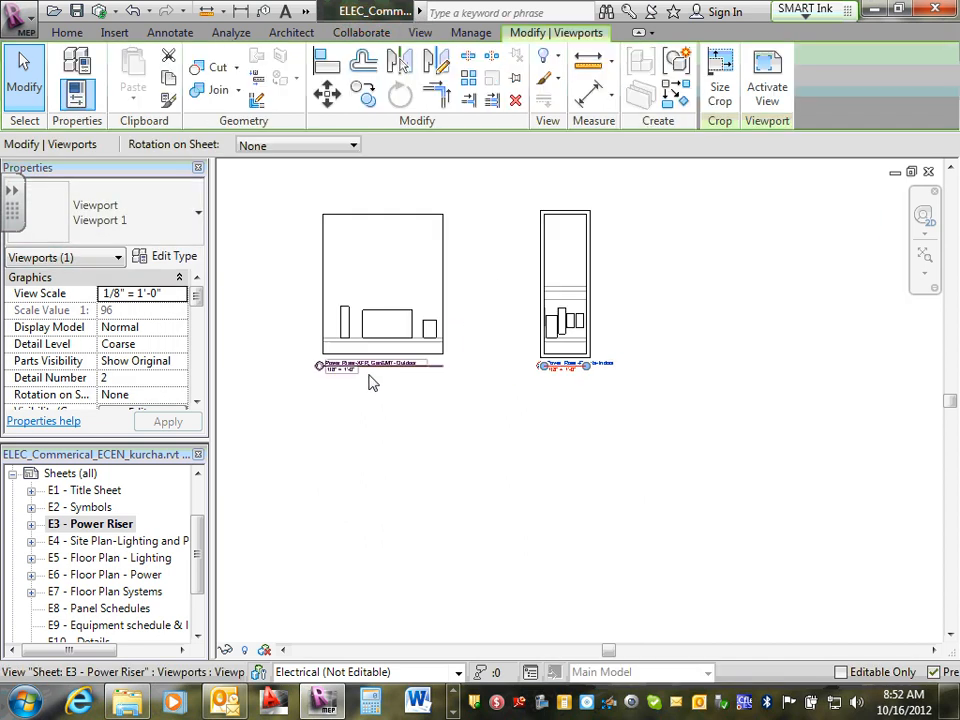
{"action": "middle_click_drag", "start_coordinate": [432, 436], "coordinate": [435, 544]}
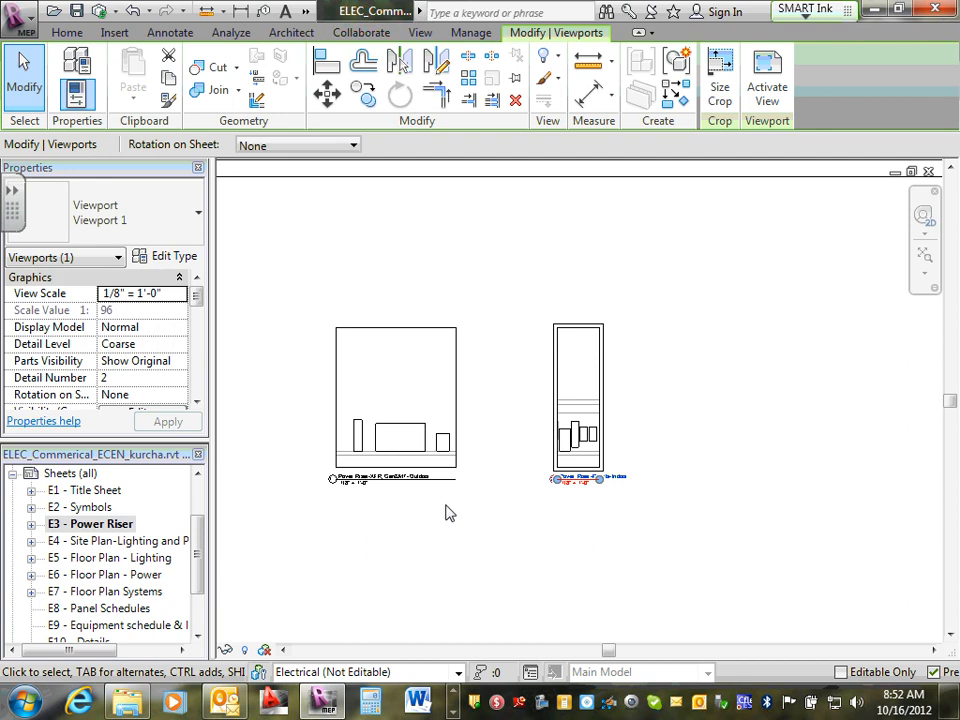
{"action": "scroll", "coordinate": [466, 499], "scroll_direction": "up", "scroll_amount": 3}
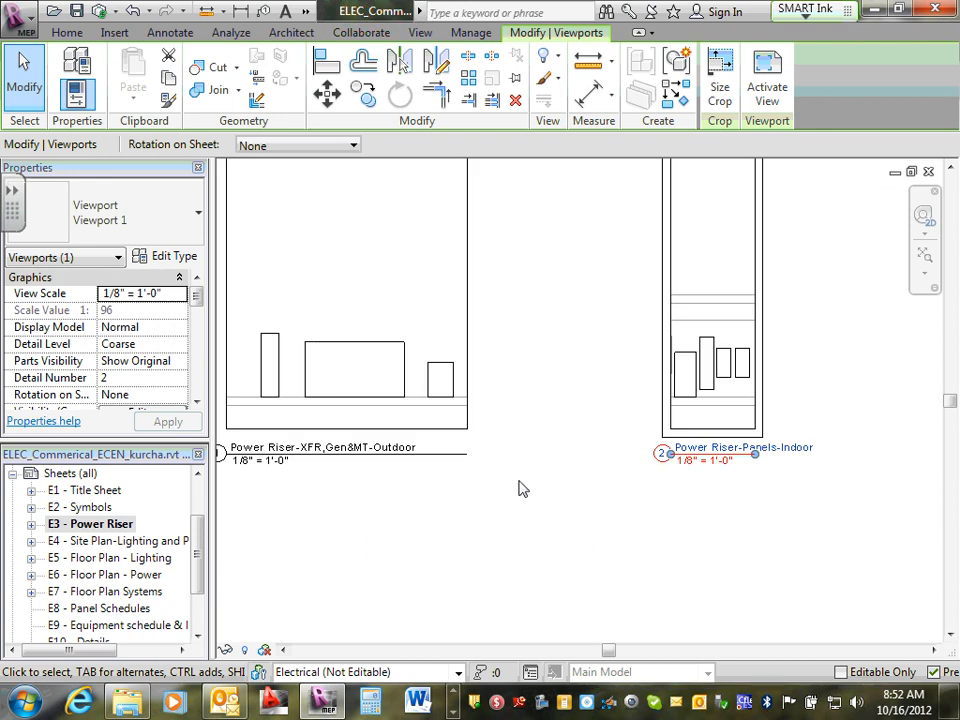
{"action": "scroll", "coordinate": [478, 463], "scroll_direction": "down", "scroll_amount": 4}
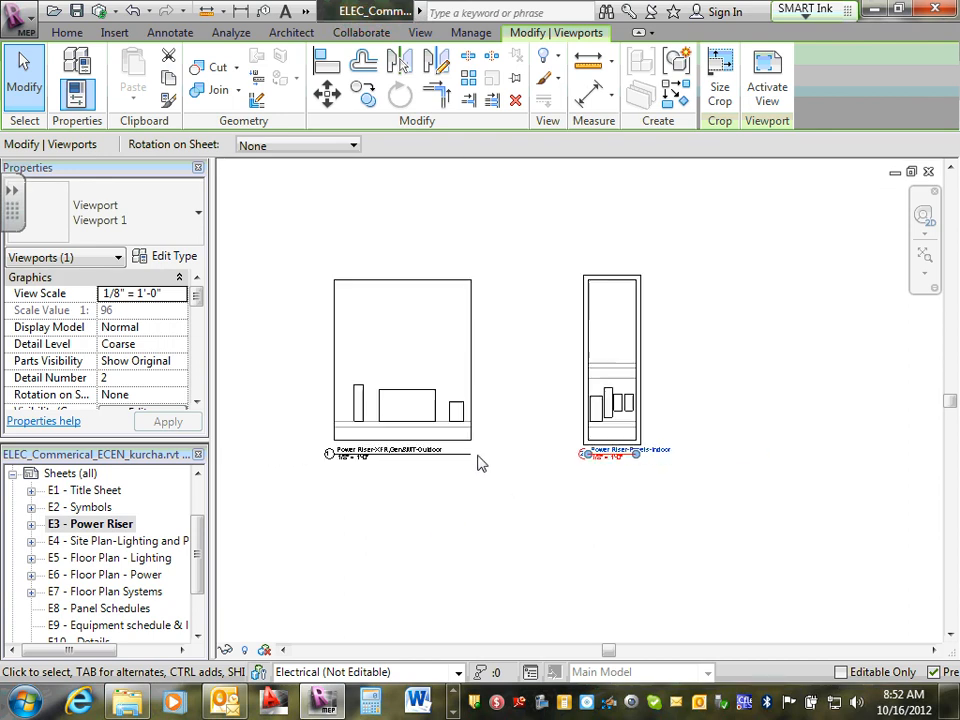
{"action": "scroll", "coordinate": [478, 499], "scroll_direction": "down", "scroll_amount": 3}
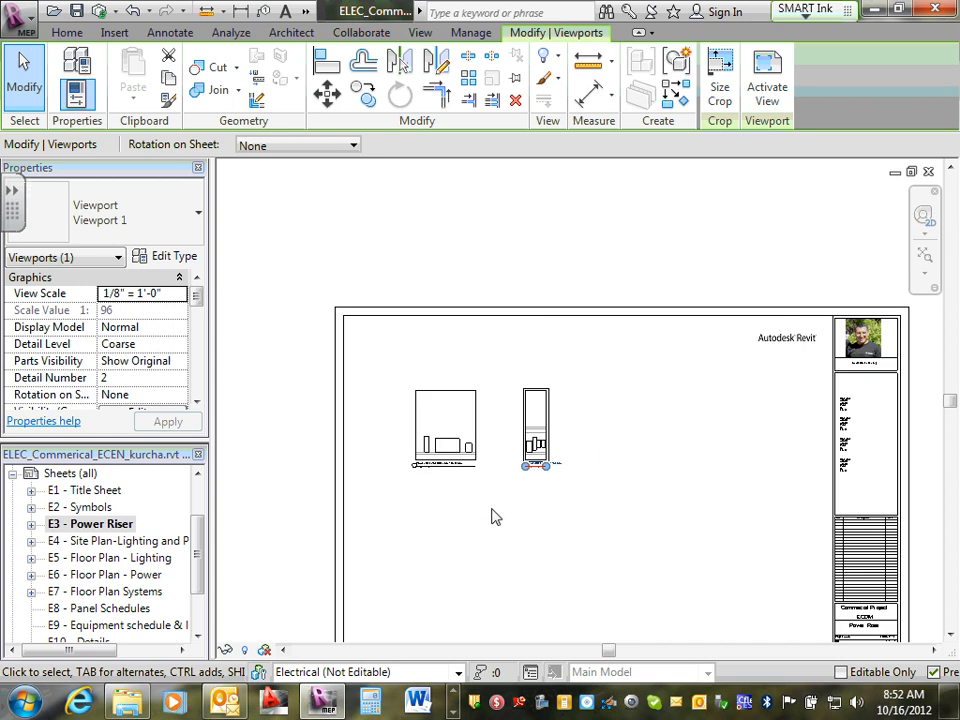
{"action": "middle_click_drag", "start_coordinate": [493, 514], "coordinate": [458, 428]}
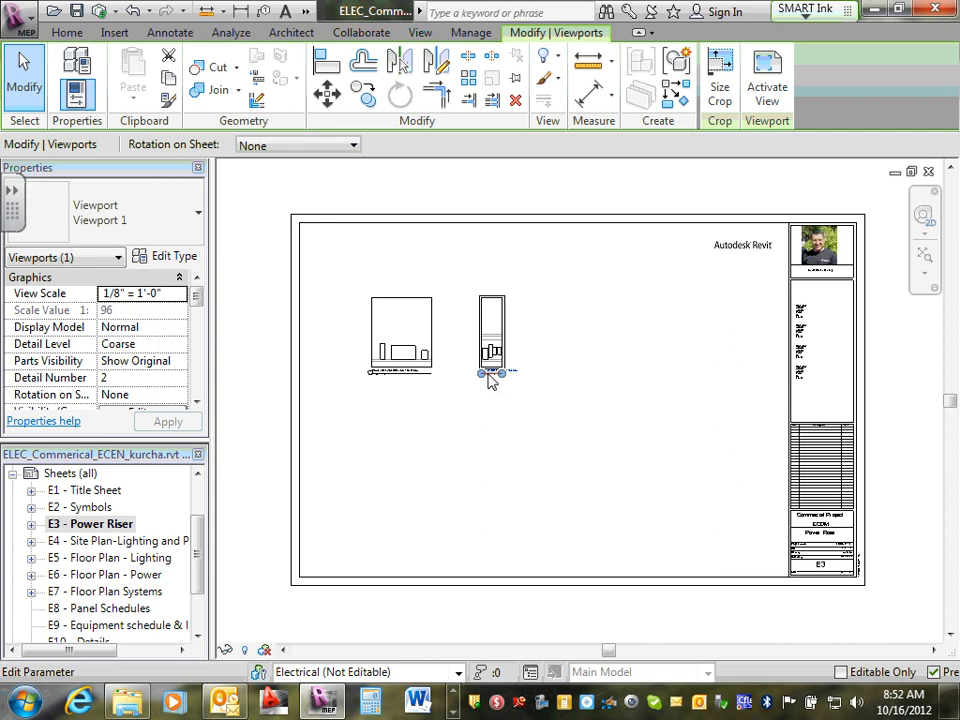
{"action": "scroll", "coordinate": [408, 356], "scroll_direction": "up", "scroll_amount": 5}
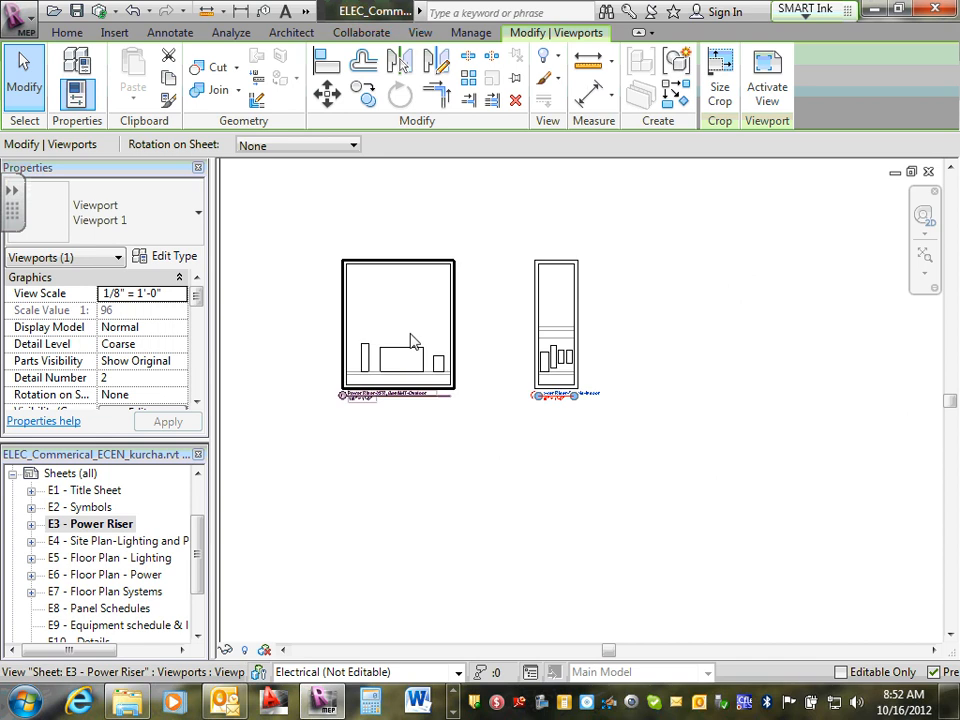
{"action": "scroll", "coordinate": [417, 347], "scroll_direction": "down", "scroll_amount": 5}
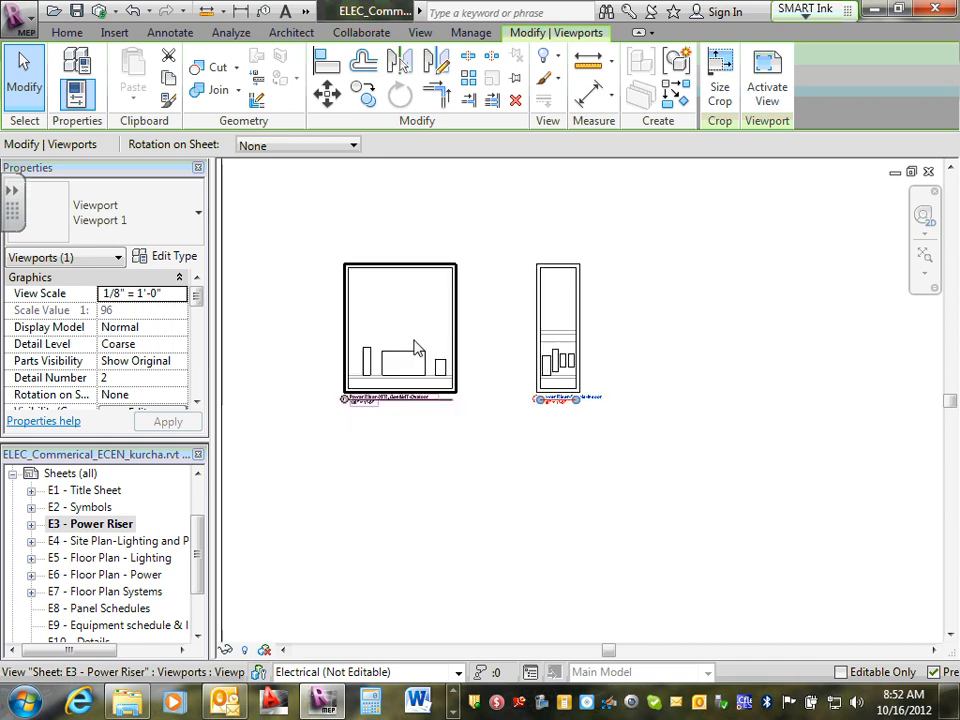
Set the Power Riser-Panels-Indoor section's scale to 1" = 10'-0" and return to sheet E3 - Power Riser
{"action": "left_click", "coordinate": [30, 526]}
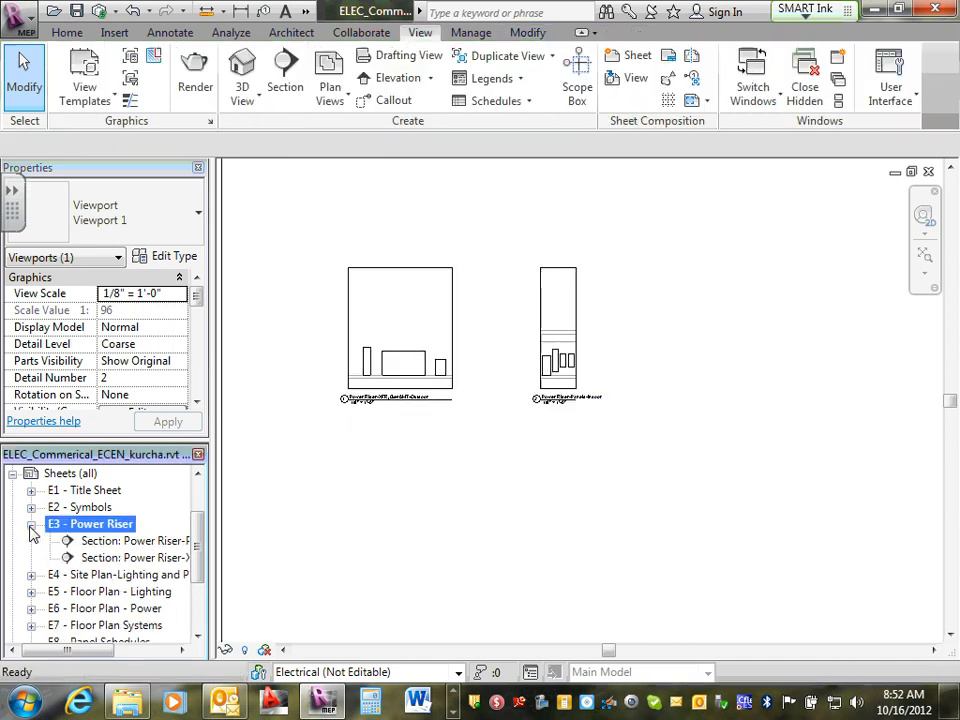
{"action": "double_click", "coordinate": [141, 543]}
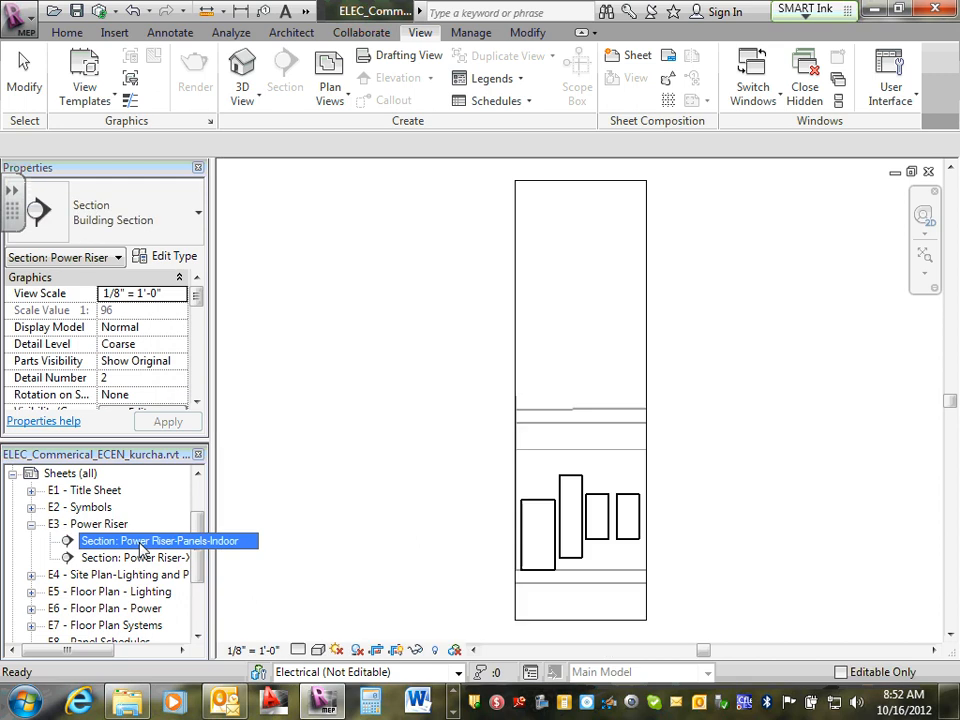
{"action": "left_click", "coordinate": [254, 656]}
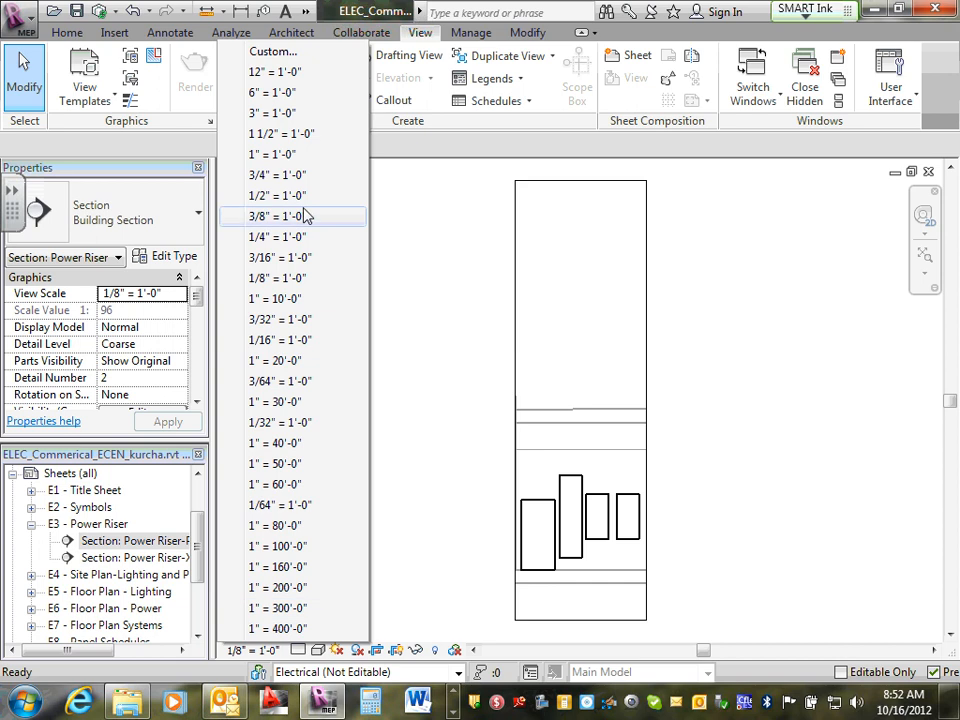
{"action": "left_click", "coordinate": [292, 299]}
{"action": "left_click", "coordinate": [112, 525]}
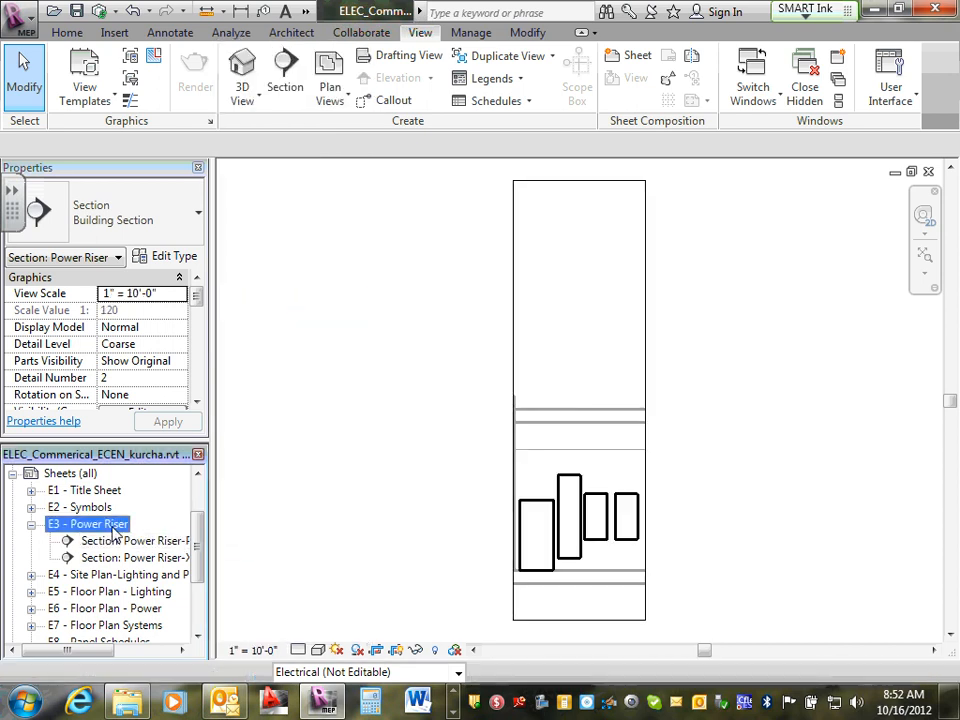
{"action": "double_click", "coordinate": [112, 528]}
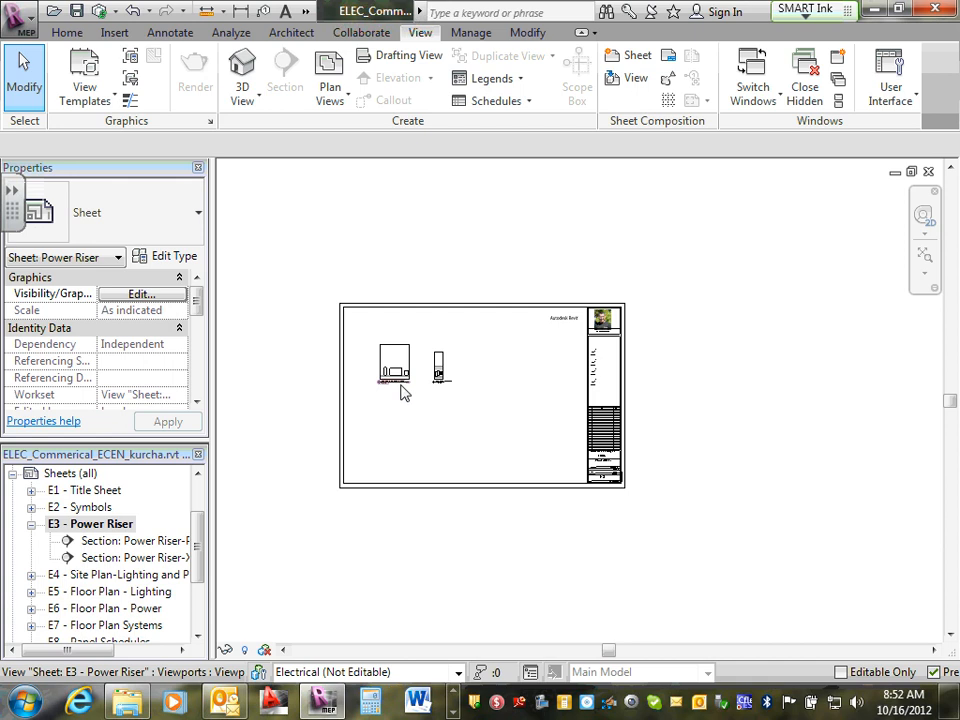
Set the Power Riser-Panels-Indoor section's scale to 1/4" = 1'-0" and reopen sheet E3 - Power Riser
{"action": "double_click", "coordinate": [117, 543]}
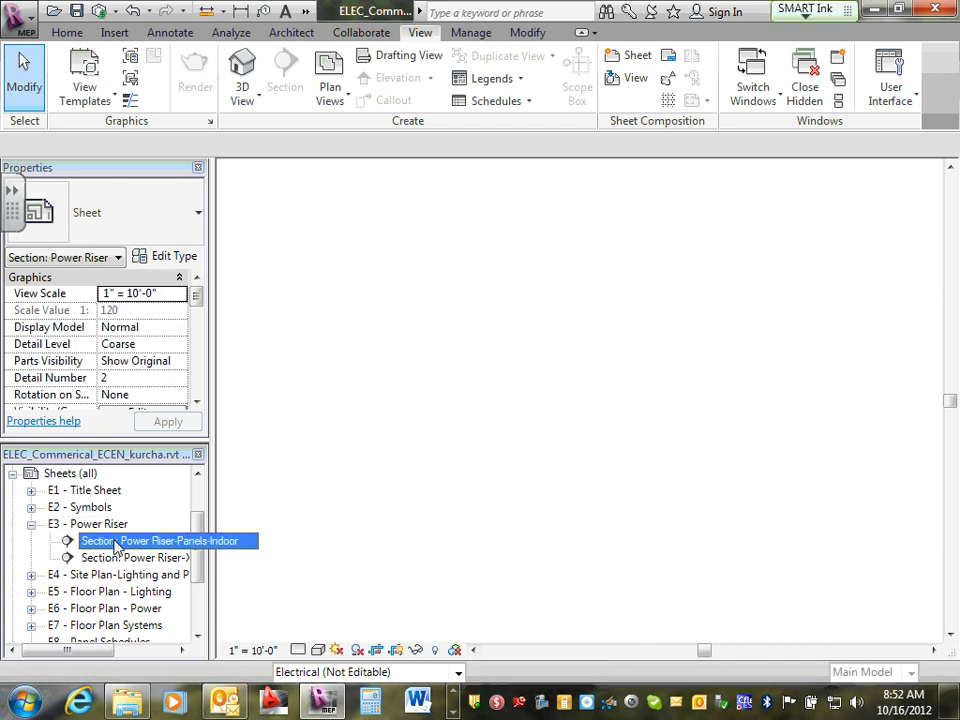
{"action": "left_click", "coordinate": [252, 650]}
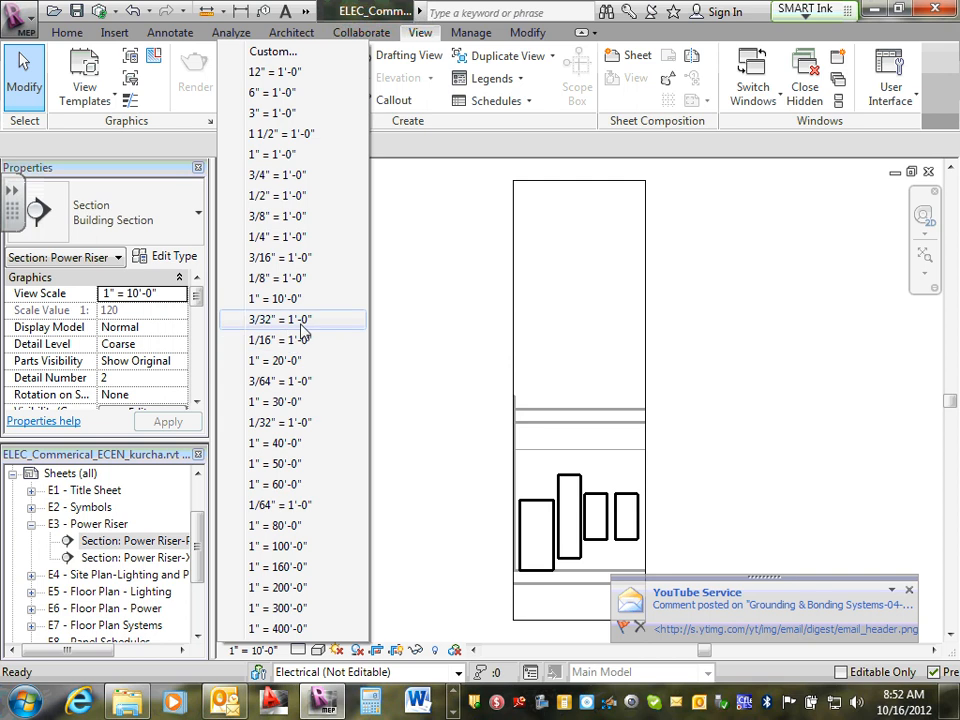
{"action": "left_click", "coordinate": [290, 237]}
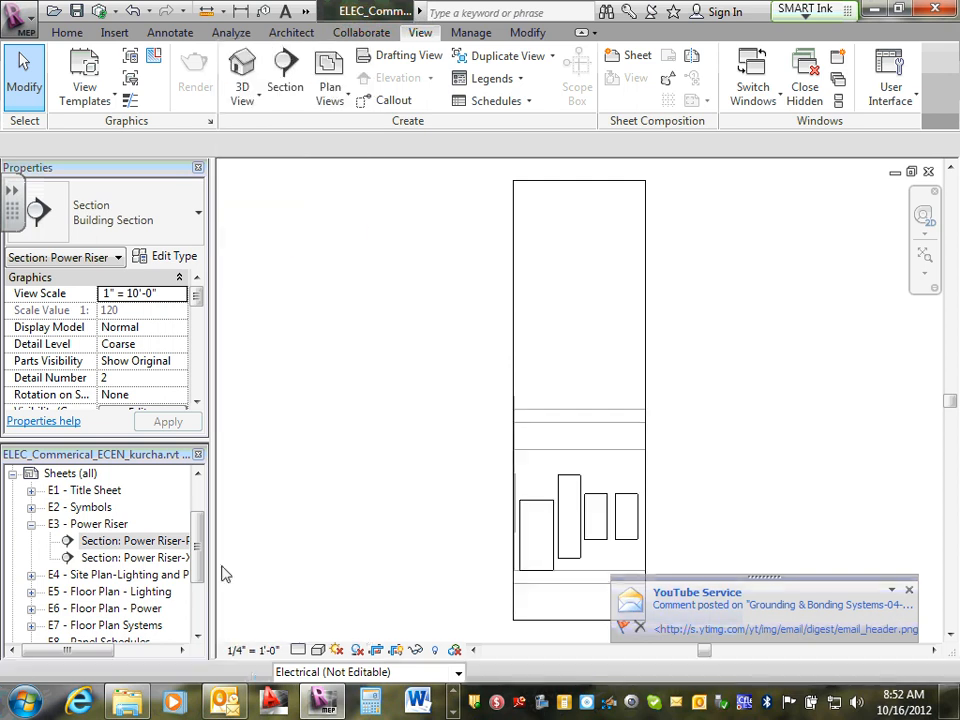
{"action": "left_click", "coordinate": [104, 525]}
{"action": "double_click", "coordinate": [104, 525]}
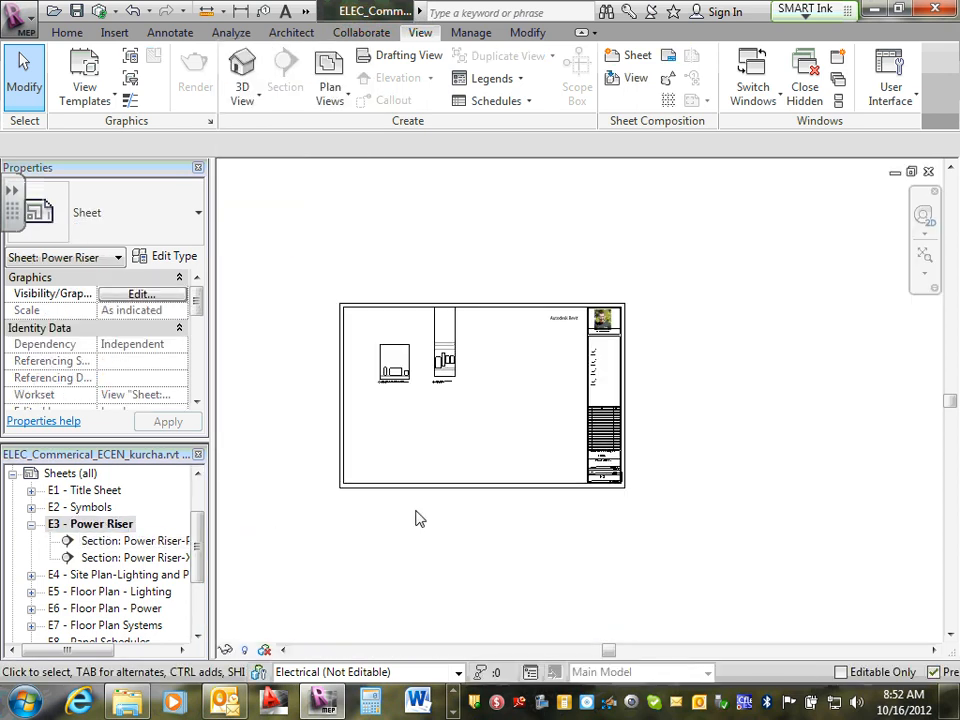
Move the indoor panels riser viewport down and to the right on sheet E3, clear of the upper border
{"action": "scroll", "coordinate": [407, 343], "scroll_direction": "up", "scroll_amount": 3}
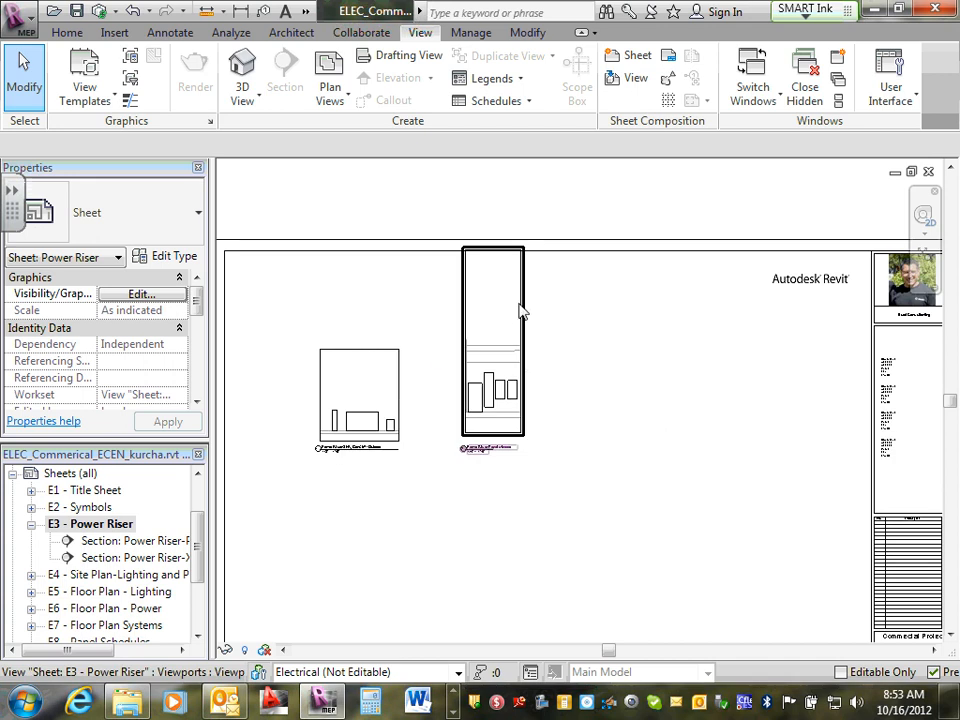
{"action": "left_click", "coordinate": [523, 313]}
{"action": "left_click_drag", "start_coordinate": [525, 317], "coordinate": [582, 372]}
{"action": "left_click", "coordinate": [615, 381]}
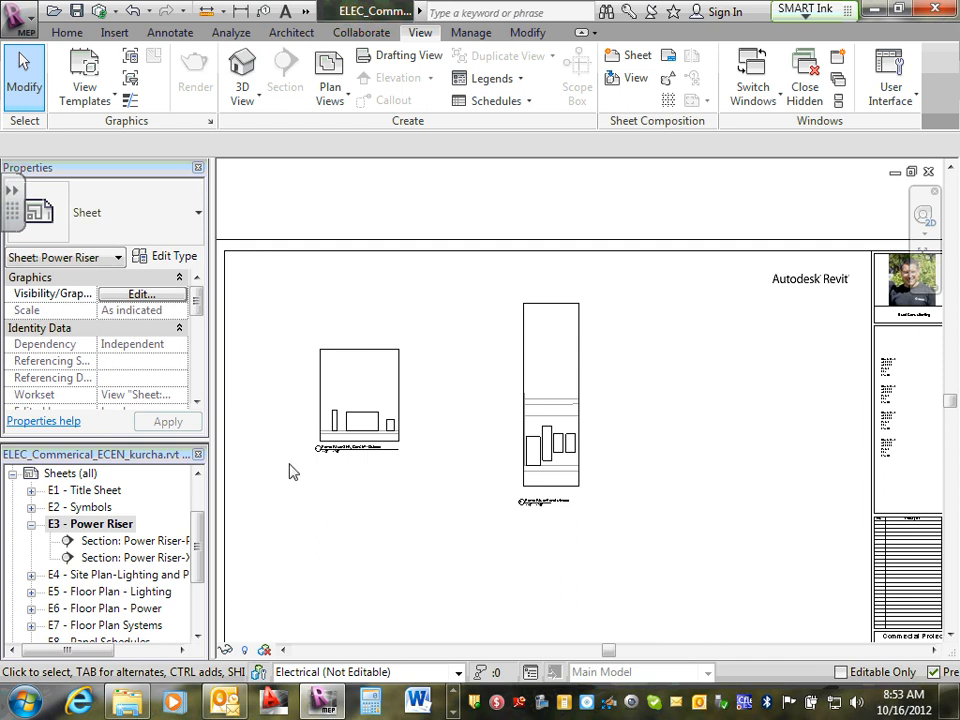
Set the Power Riser-Panels-Indoor section's scale to 1" = 1'-0" and go back to sheet E3
{"action": "double_click", "coordinate": [125, 543]}
{"action": "left_click", "coordinate": [250, 652]}
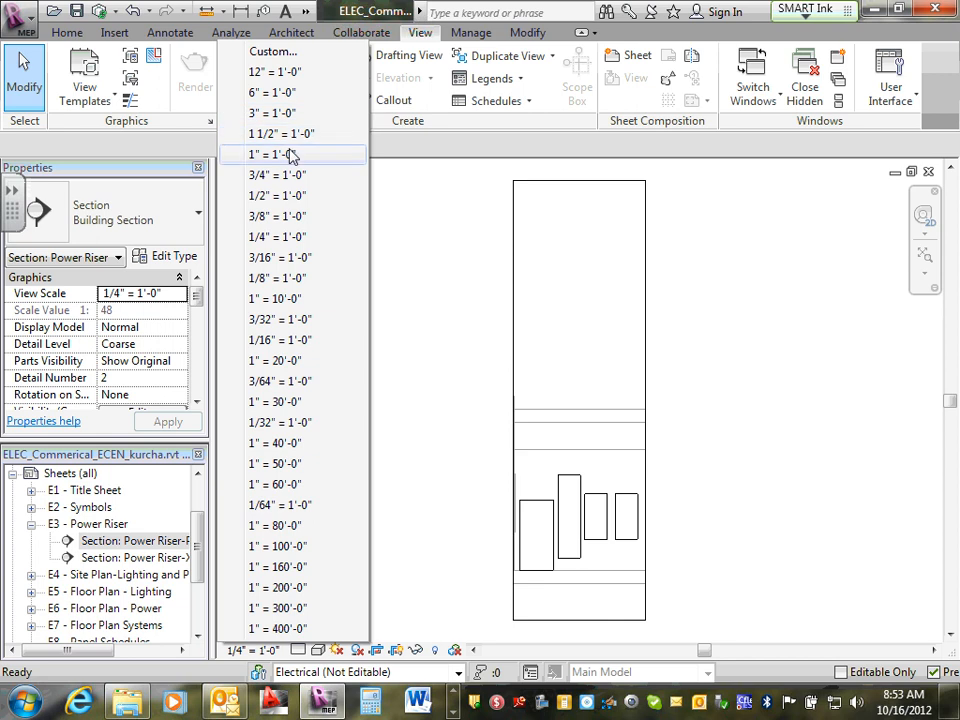
{"action": "left_click", "coordinate": [279, 160]}
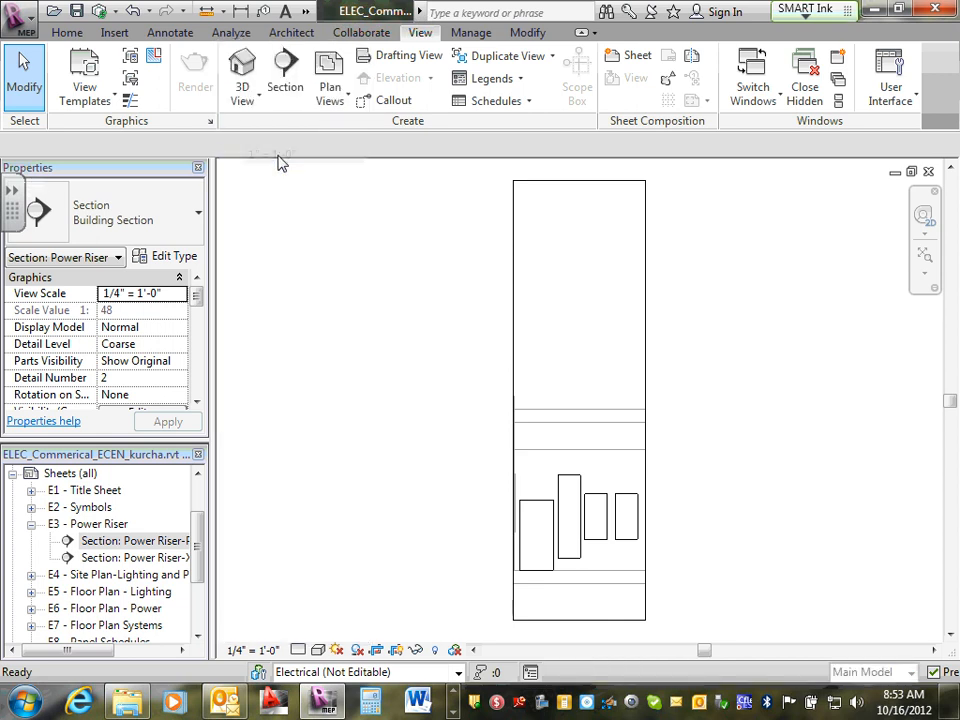
{"action": "double_click", "coordinate": [108, 524]}
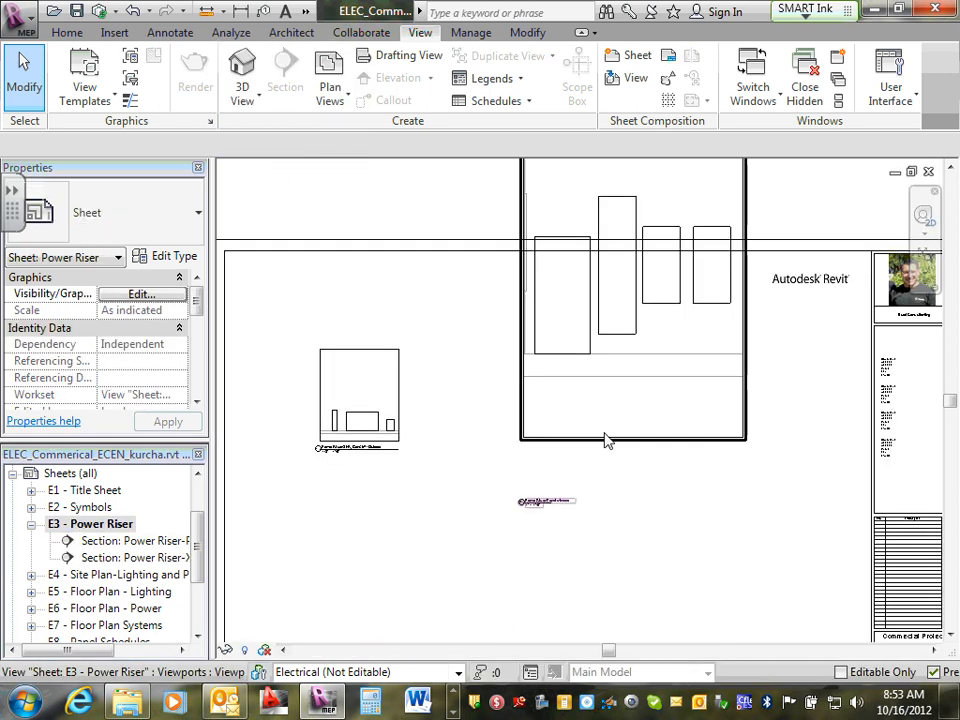
Reposition the enlarged indoor panels viewport lower on sheet E3 so its panels and title lie within the border
{"action": "left_click_drag", "start_coordinate": [618, 451], "coordinate": [618, 584]}
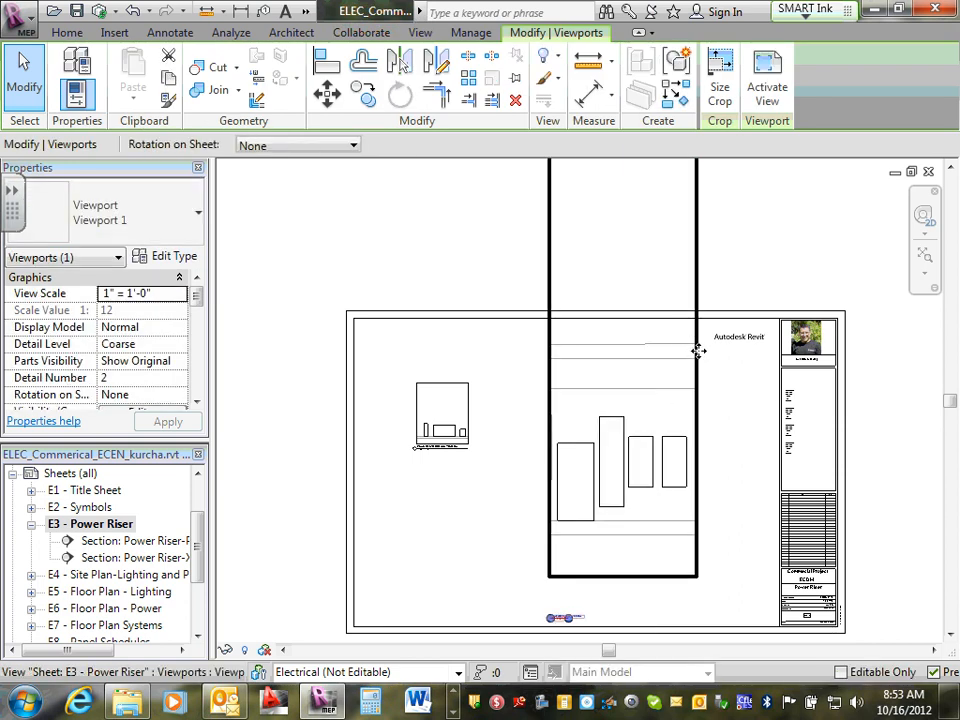
{"action": "left_click_drag", "start_coordinate": [700, 338], "coordinate": [705, 304]}
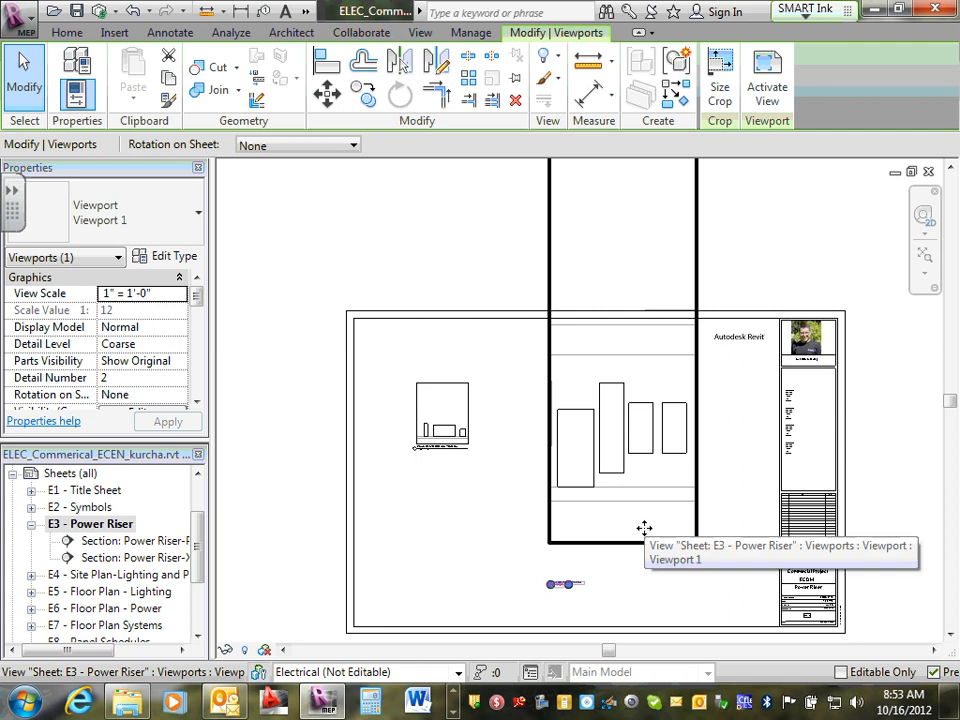
{"action": "left_click_drag", "start_coordinate": [643, 528], "coordinate": [648, 486]}
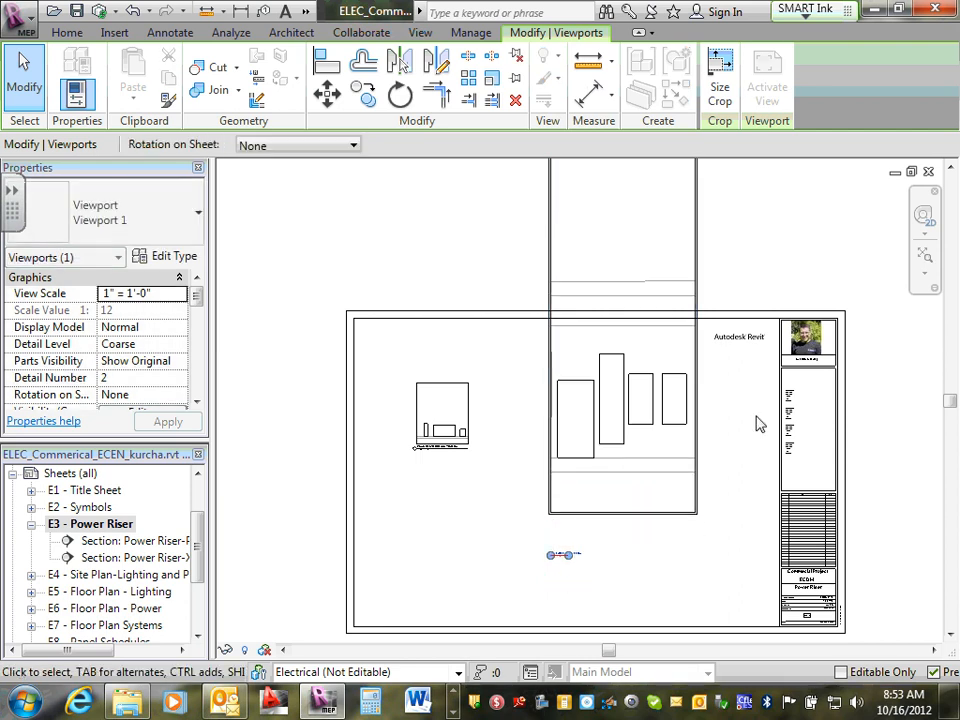
{"action": "left_click", "coordinate": [451, 579]}
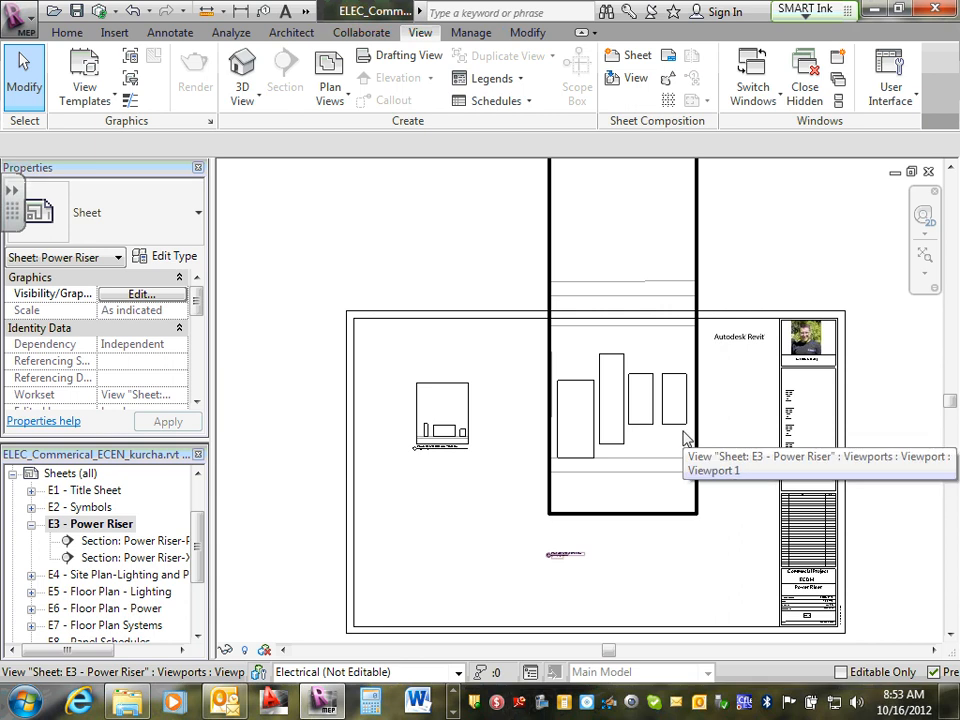
Set the Power Riser-XFR,Gen&MT-Outdoor section's scale to 3/4" = 1'-0" and return to sheet E3
{"action": "left_click", "coordinate": [127, 560]}
{"action": "double_click", "coordinate": [127, 560]}
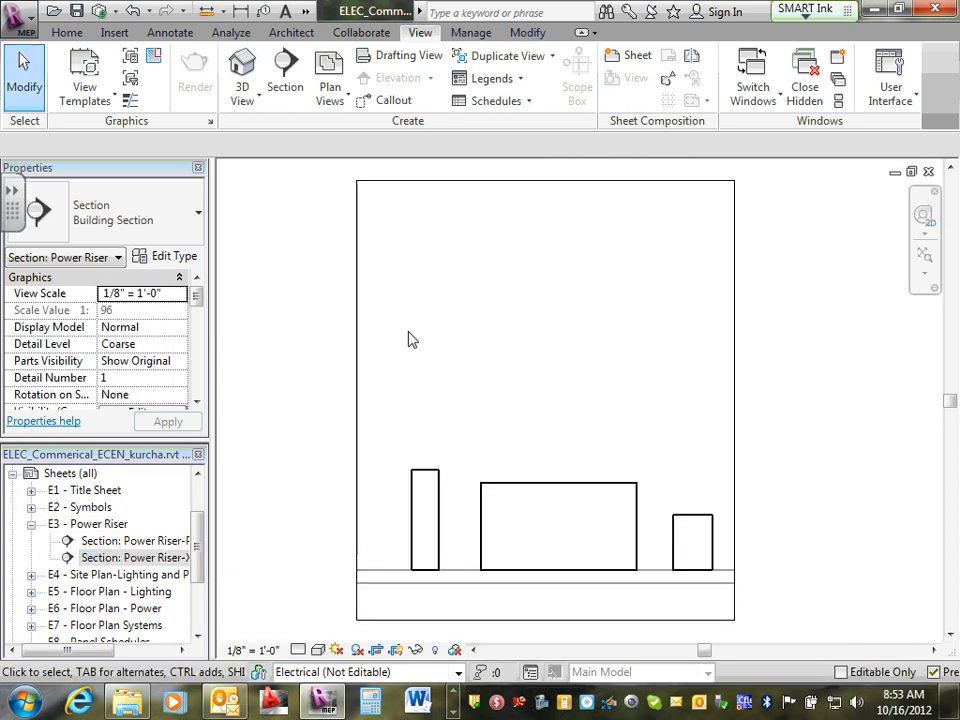
{"action": "left_click", "coordinate": [257, 647]}
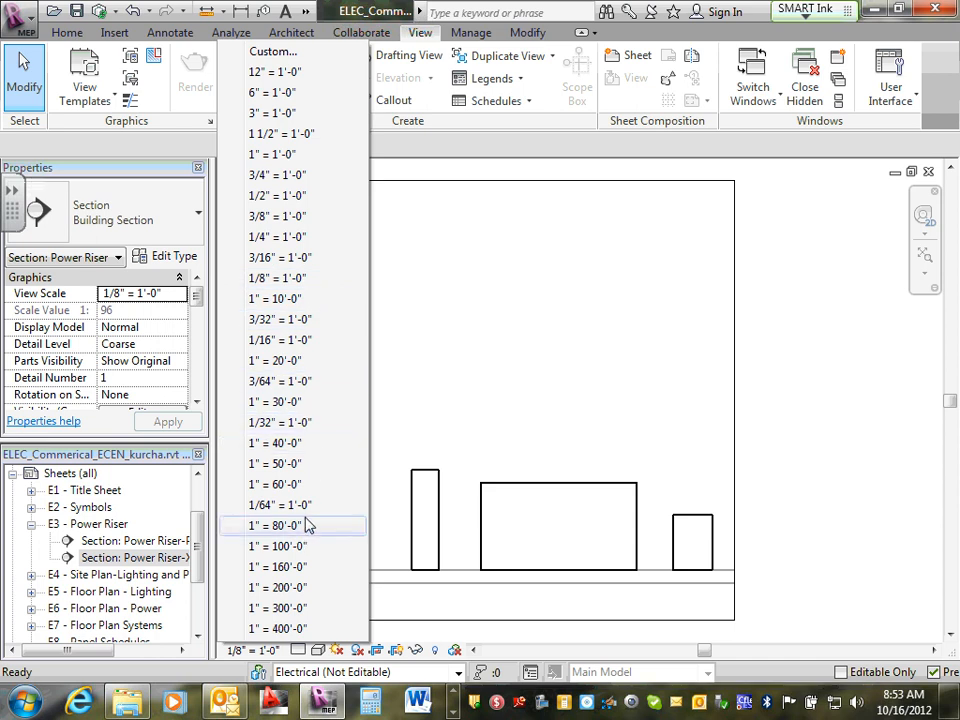
{"action": "left_click", "coordinate": [290, 177]}
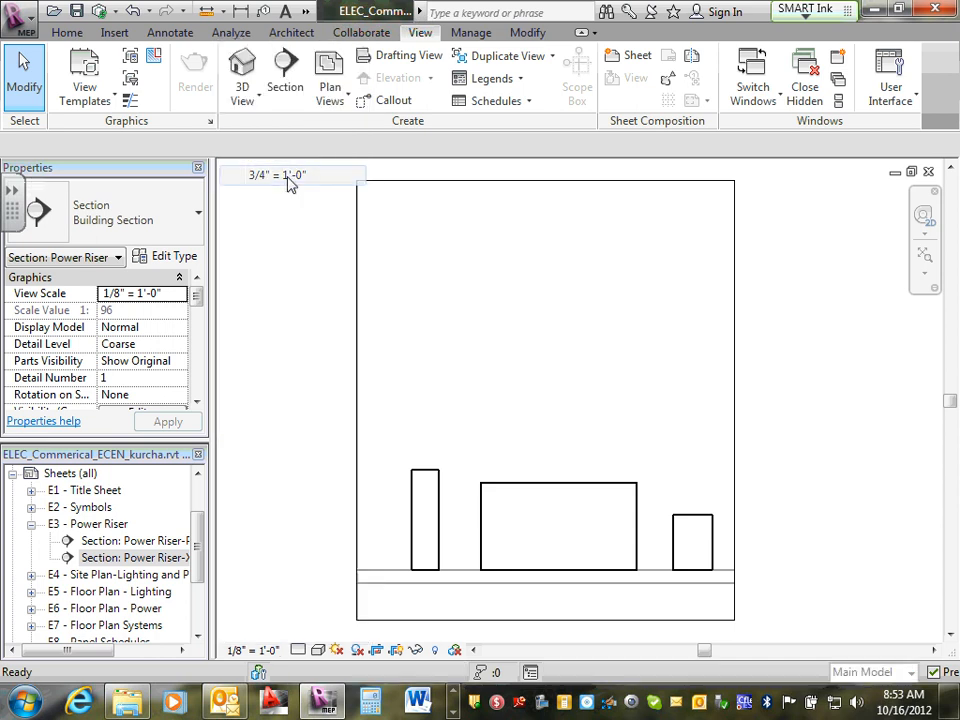
{"action": "left_click", "coordinate": [110, 527]}
{"action": "double_click", "coordinate": [112, 531]}
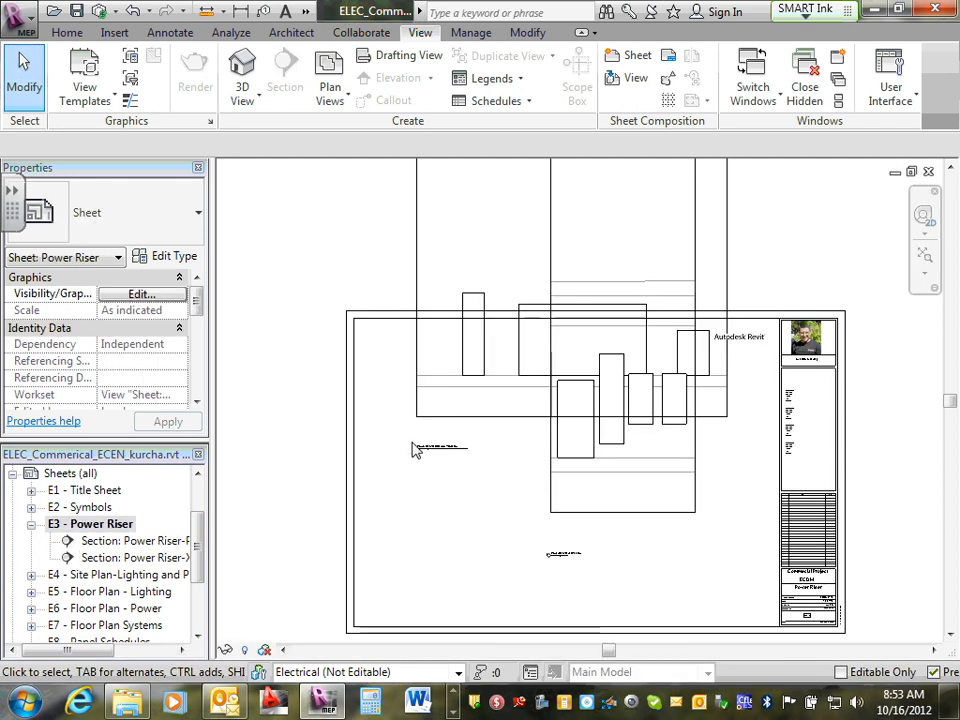
Move the outdoor riser viewport down and left on sheet E3, placing its equipment inside the border near the left edge
{"action": "scroll", "coordinate": [503, 432], "scroll_direction": "up", "scroll_amount": 3}
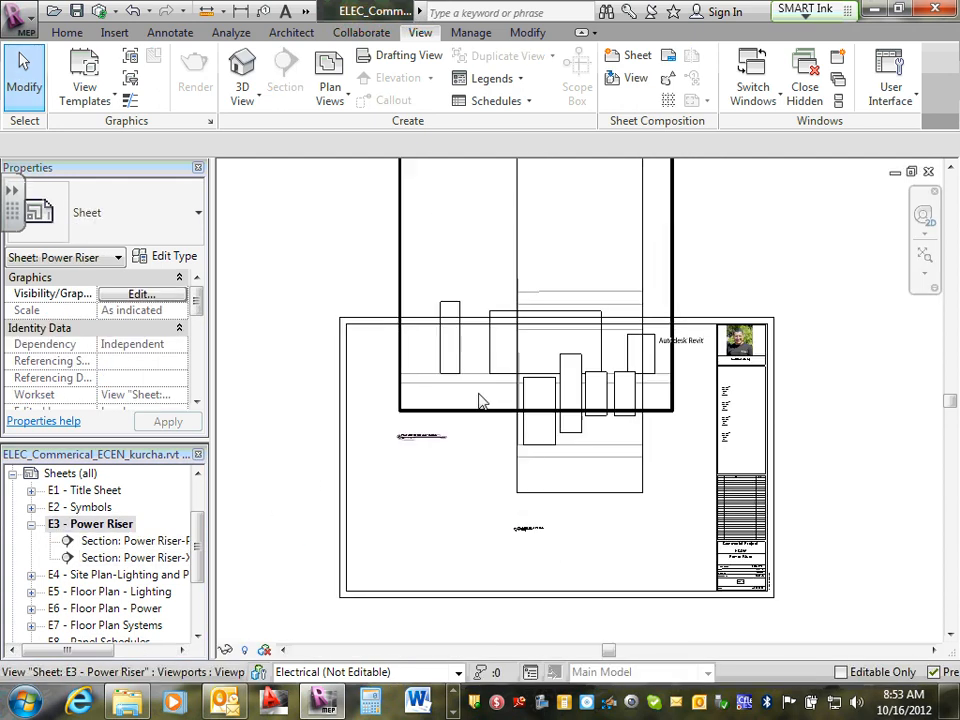
{"action": "left_click", "coordinate": [464, 411]}
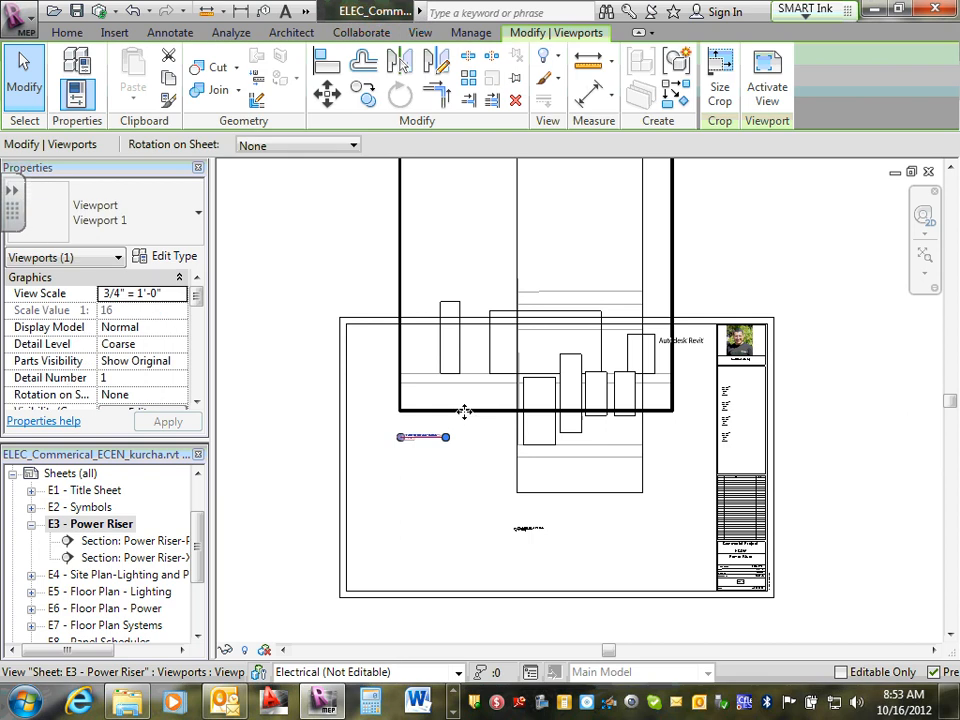
{"action": "left_click_drag", "start_coordinate": [465, 410], "coordinate": [407, 516]}
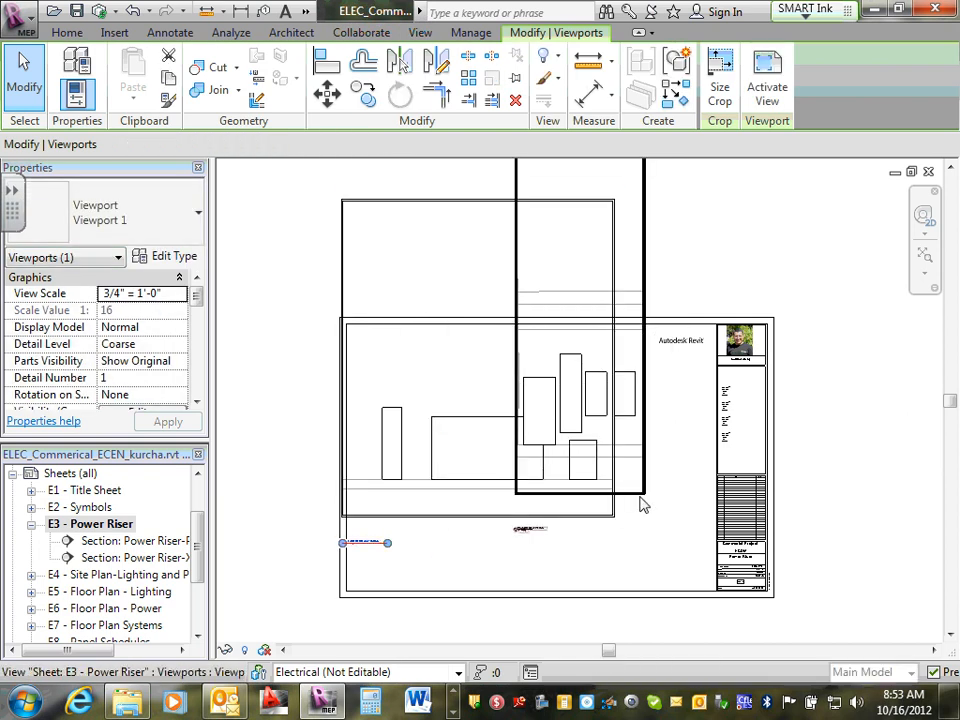
Move the indoor panels viewport toward the title block, with its lower edge level with the outdoor riser viewport's
{"action": "left_click", "coordinate": [643, 493]}
{"action": "left_click_drag", "start_coordinate": [643, 493], "coordinate": [668, 524]}
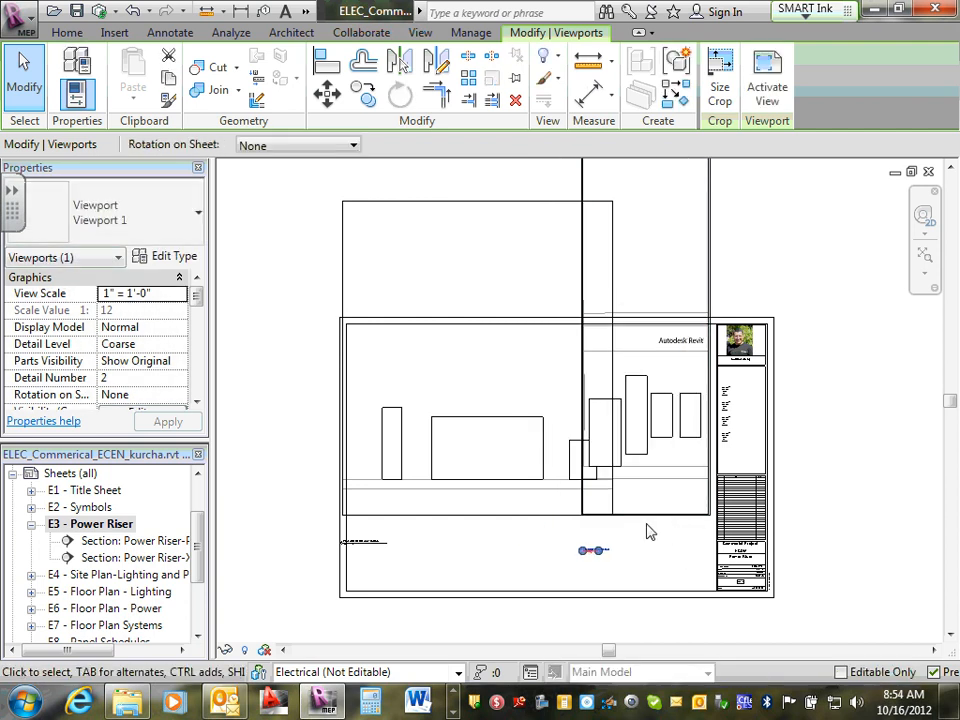
{"action": "left_click", "coordinate": [437, 524]}
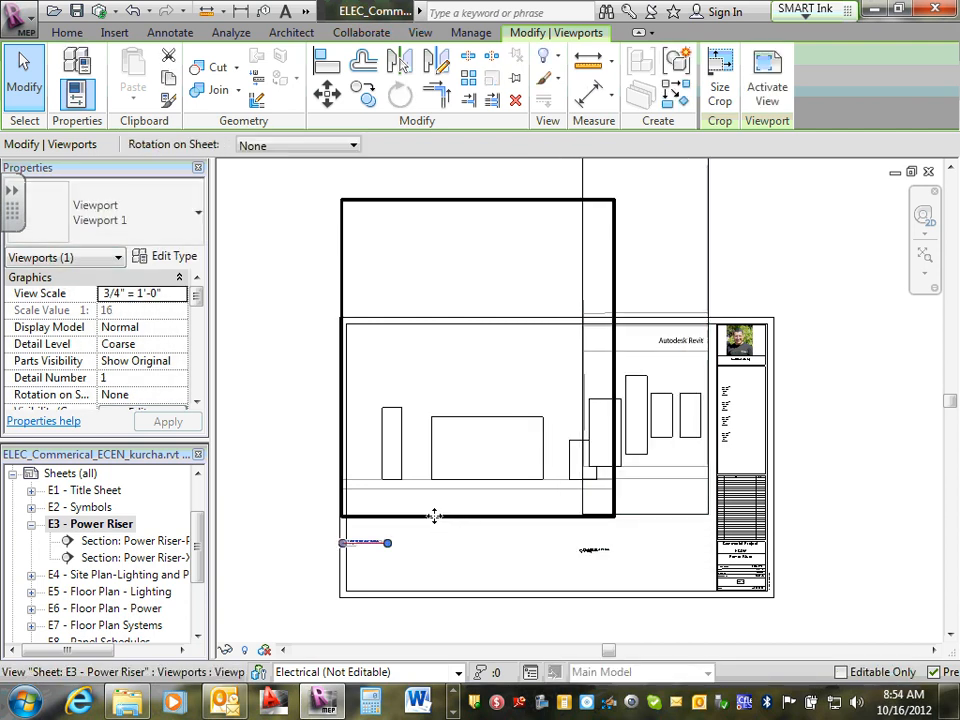
Set the Power Riser-Panels-Indoor section's scale to 1/2" = 1'-0" and reopen sheet E3
{"action": "double_click", "coordinate": [130, 541]}
{"action": "left_click", "coordinate": [250, 651]}
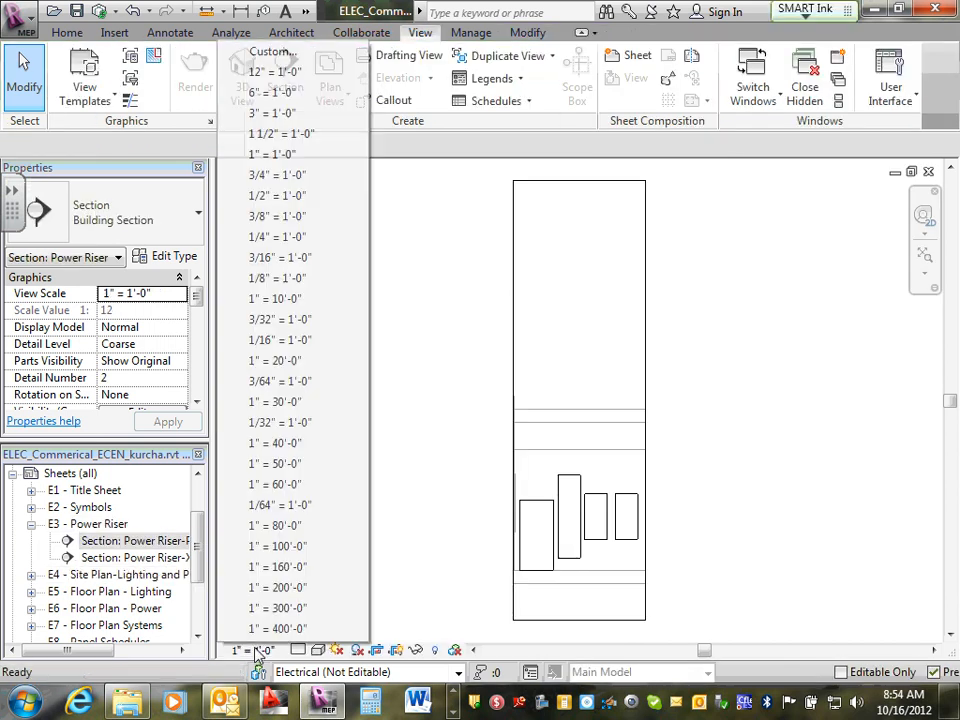
{"action": "left_click", "coordinate": [284, 195]}
{"action": "double_click", "coordinate": [100, 523]}
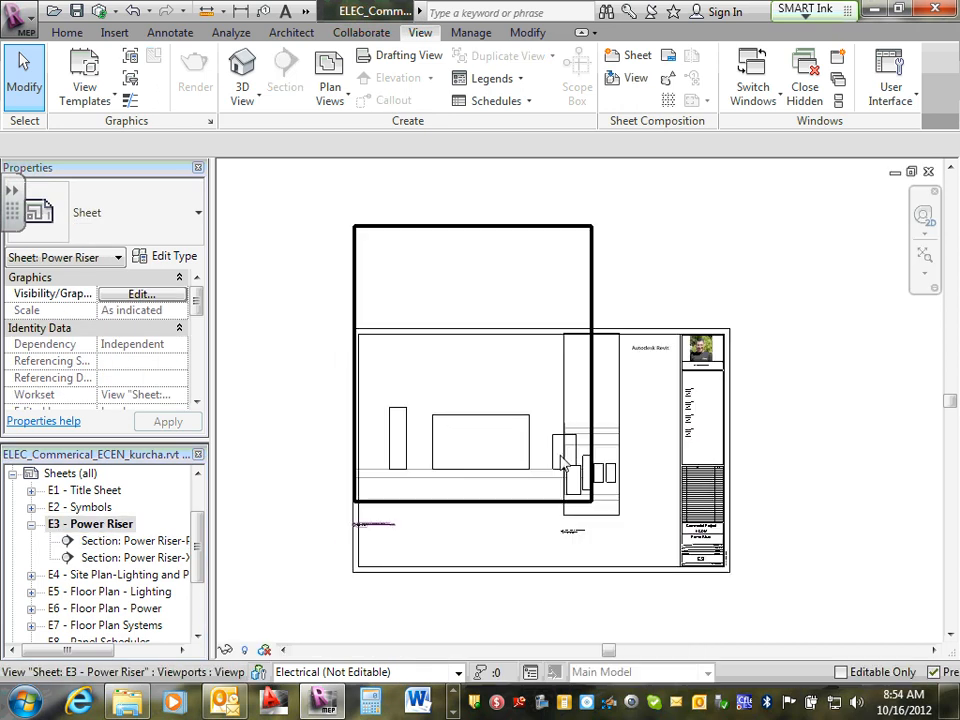
Move the indoor panels viewport between the outdoor riser viewport and the title block, aligning the lower edges of both viewports
{"action": "scroll", "coordinate": [612, 517], "scroll_direction": "up", "scroll_amount": 2}
{"action": "left_click_drag", "start_coordinate": [622, 527], "coordinate": [681, 507]}
{"action": "left_click", "coordinate": [534, 562]}
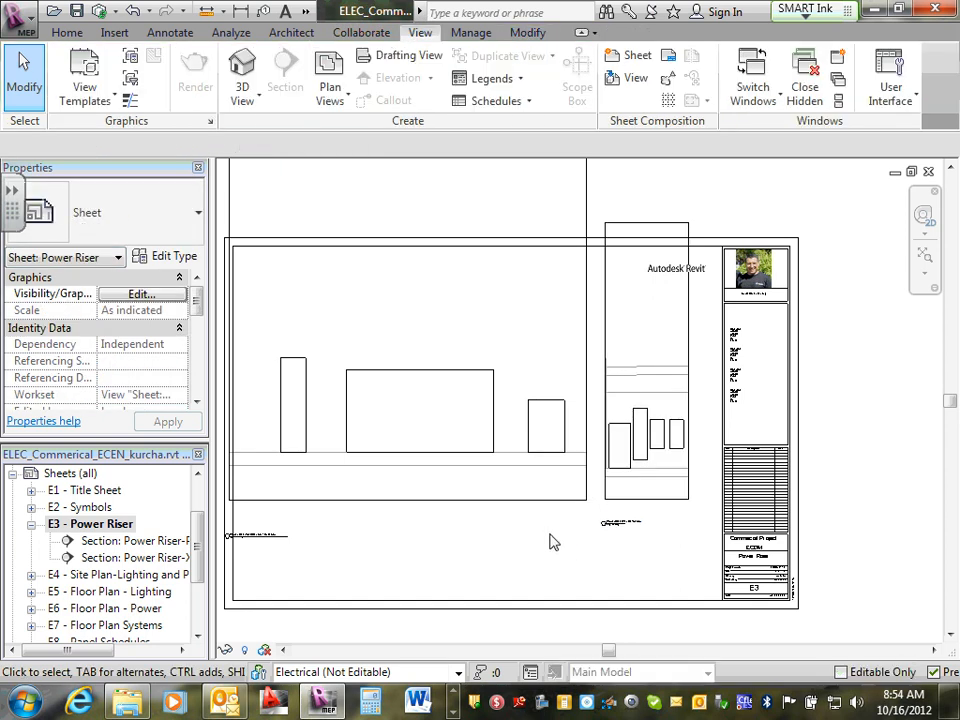
{"action": "left_click", "coordinate": [663, 506]}
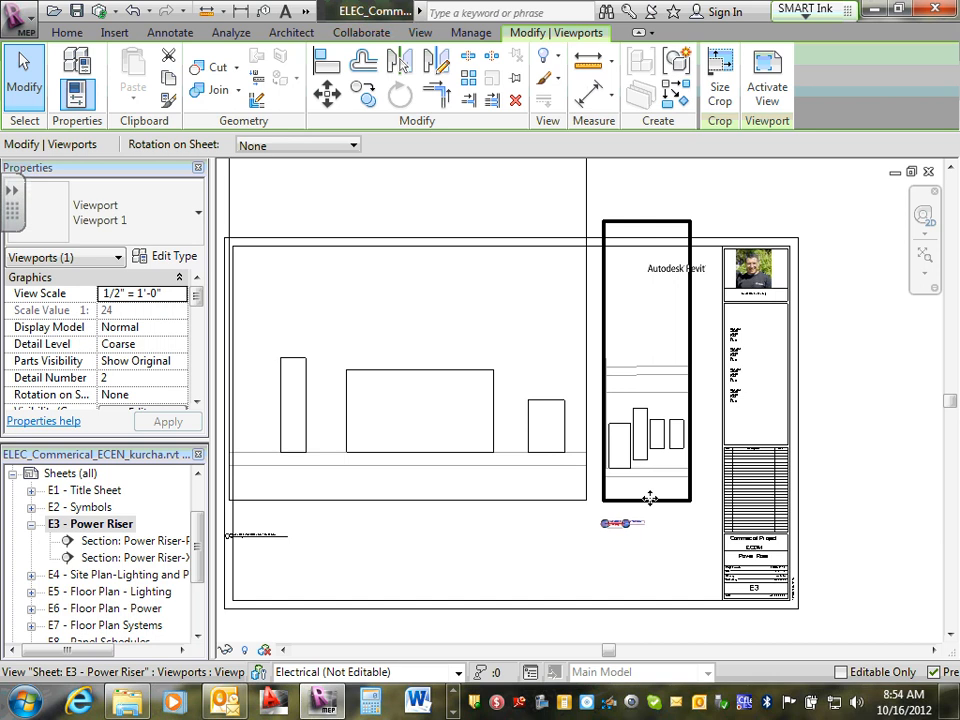
Set the outdoor Power Riser section's scale to 1/2" = 1'-0" and reopen sheet E3
{"action": "double_click", "coordinate": [121, 558]}
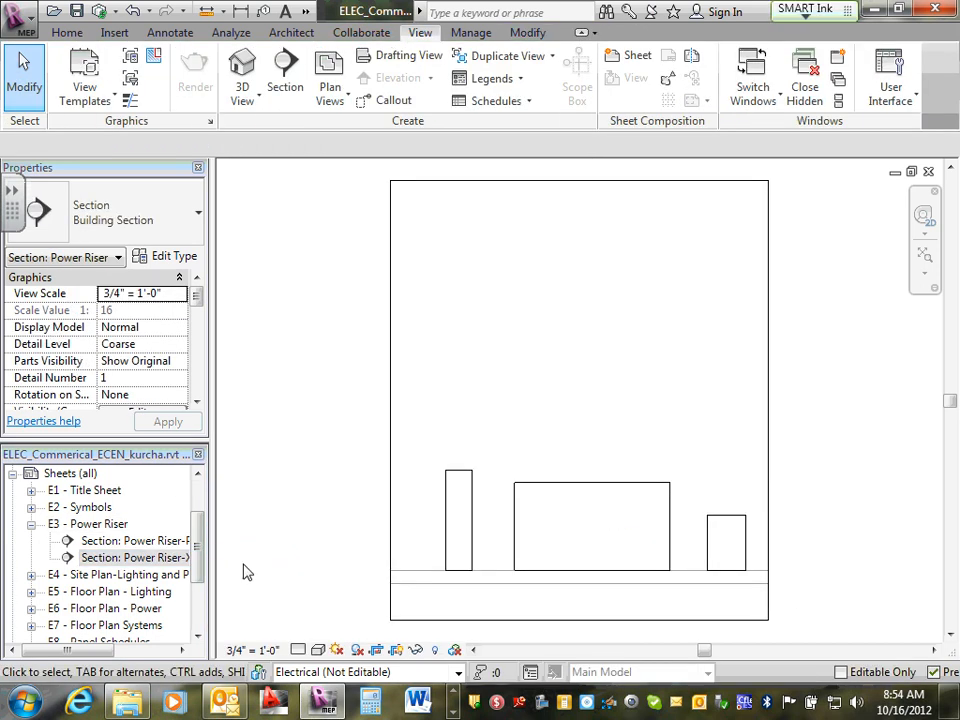
{"action": "left_click", "coordinate": [250, 649]}
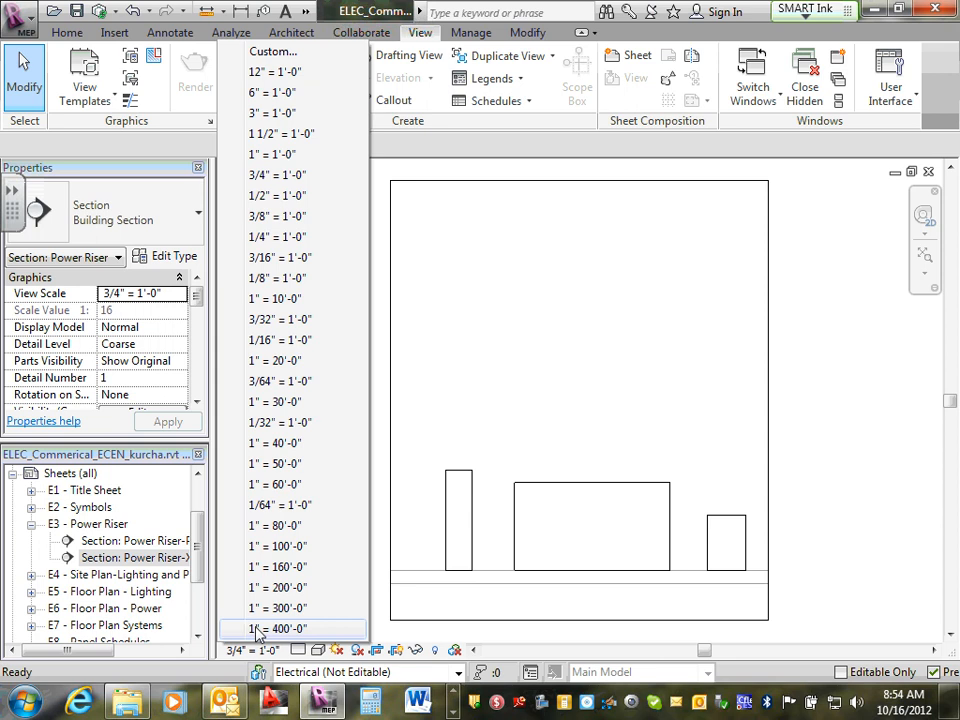
{"action": "double_click", "coordinate": [121, 541]}
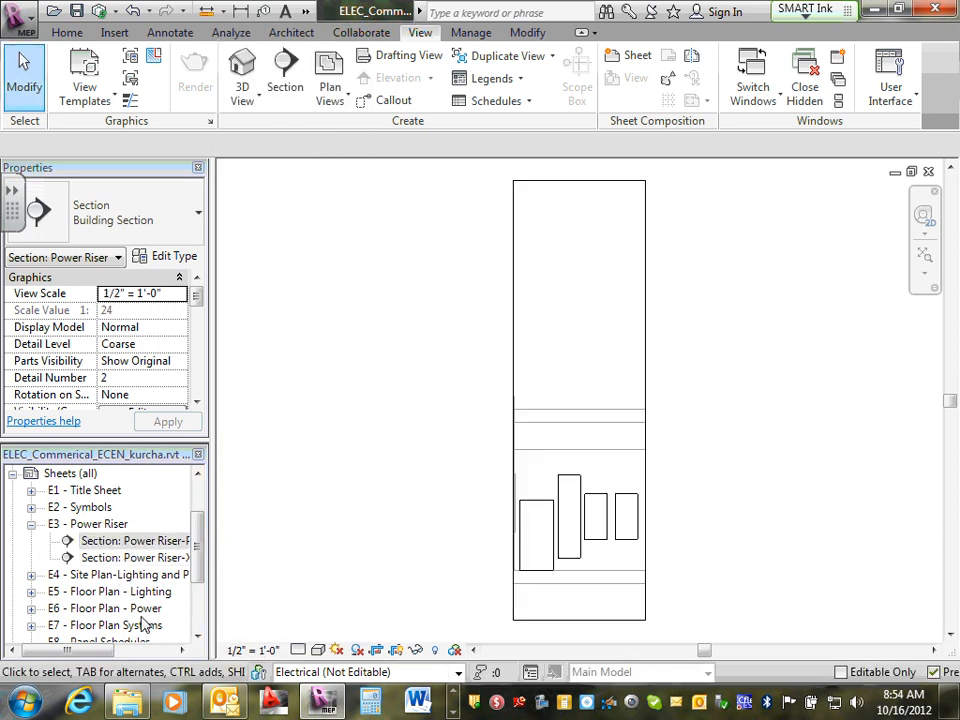
{"action": "double_click", "coordinate": [132, 557]}
{"action": "left_click", "coordinate": [253, 649]}
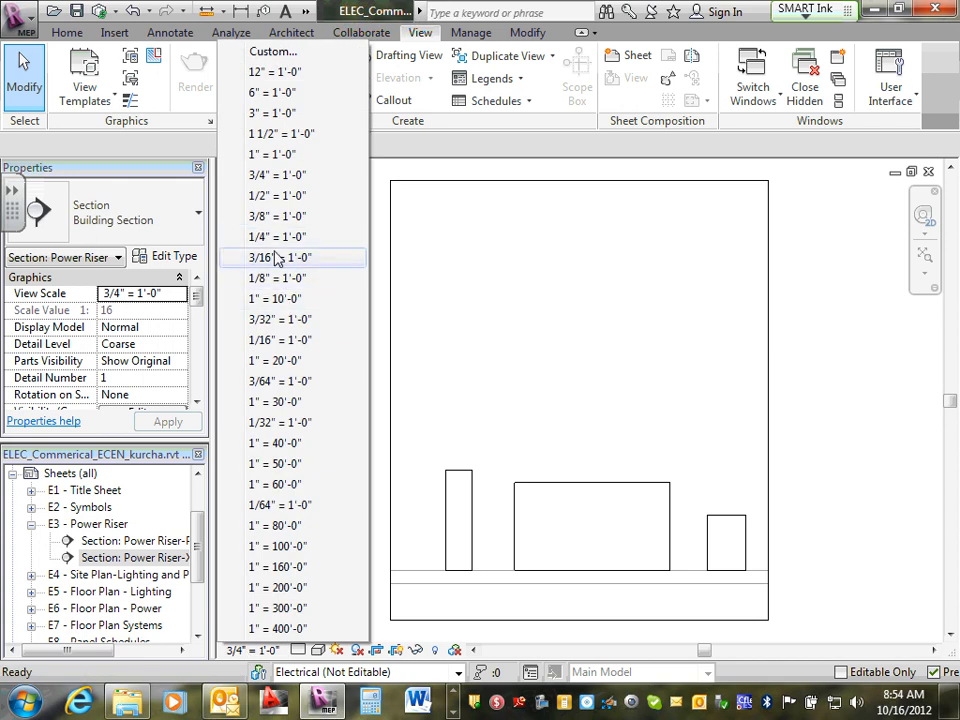
{"action": "left_click", "coordinate": [283, 196]}
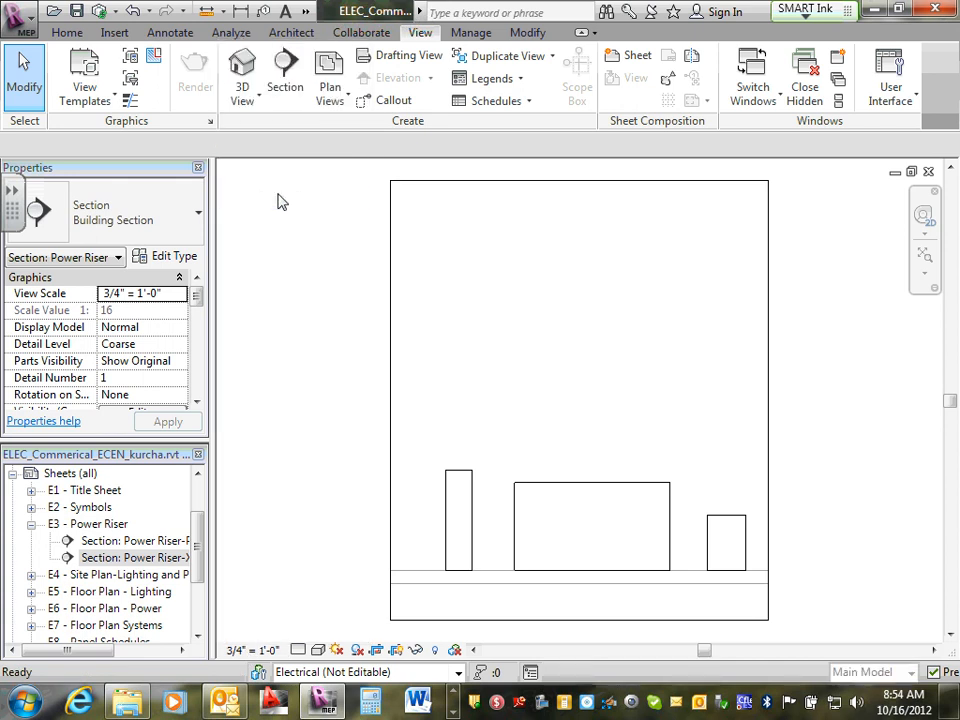
{"action": "double_click", "coordinate": [96, 524]}
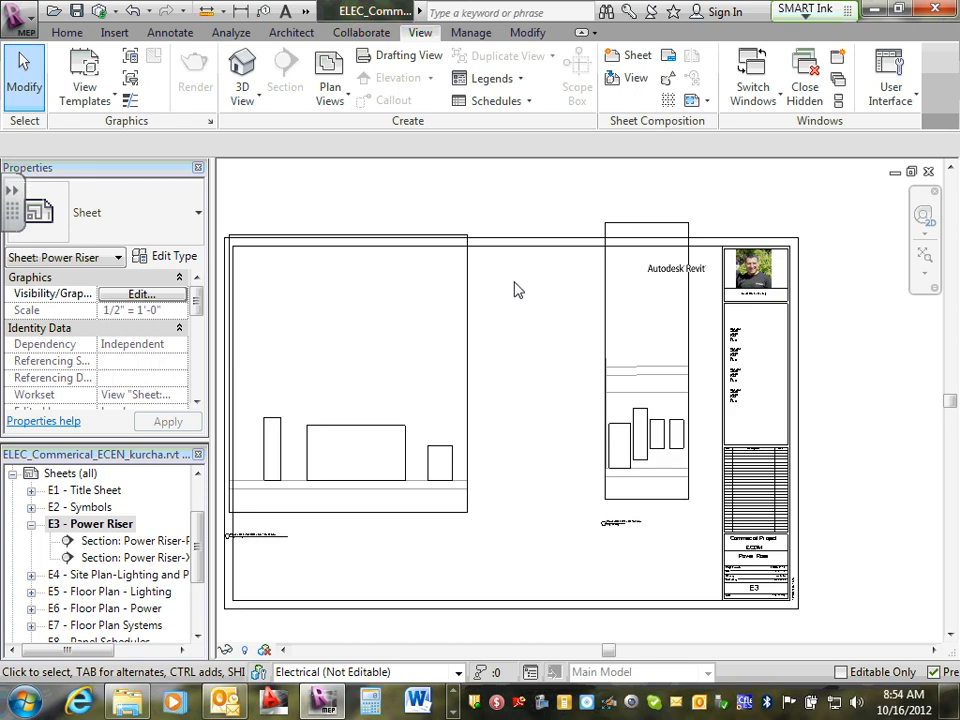
Move the indoor panels viewport closer to the outdoor riser viewport and slightly higher on sheet E3
{"action": "left_click", "coordinate": [540, 416]}
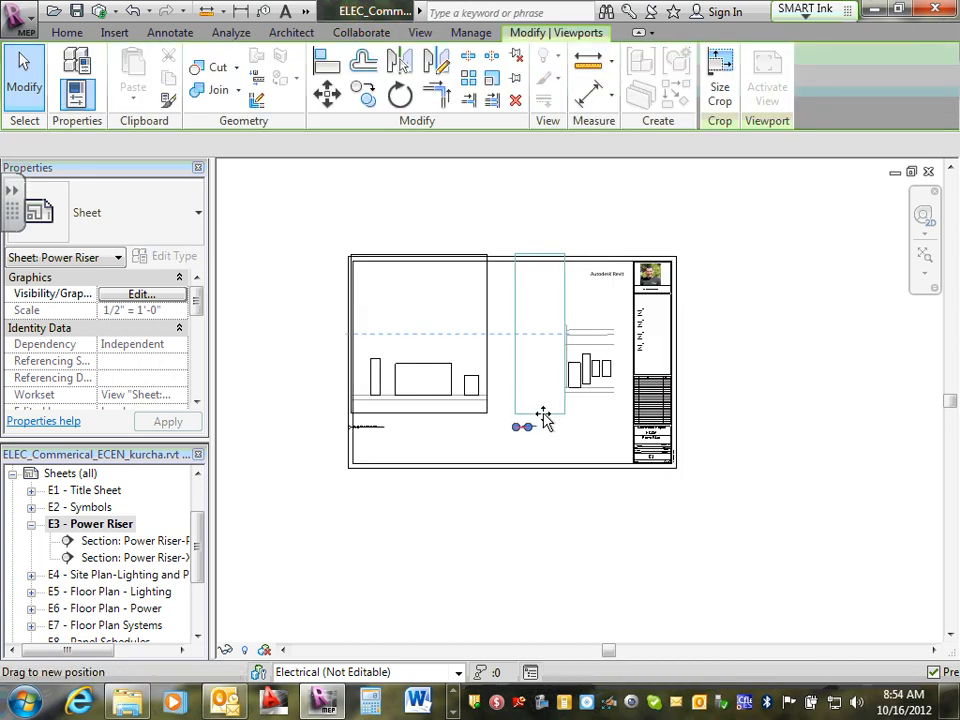
{"action": "key", "text": "Escape"}
{"action": "scroll", "coordinate": [420, 437], "scroll_direction": "up", "scroll_amount": 3}
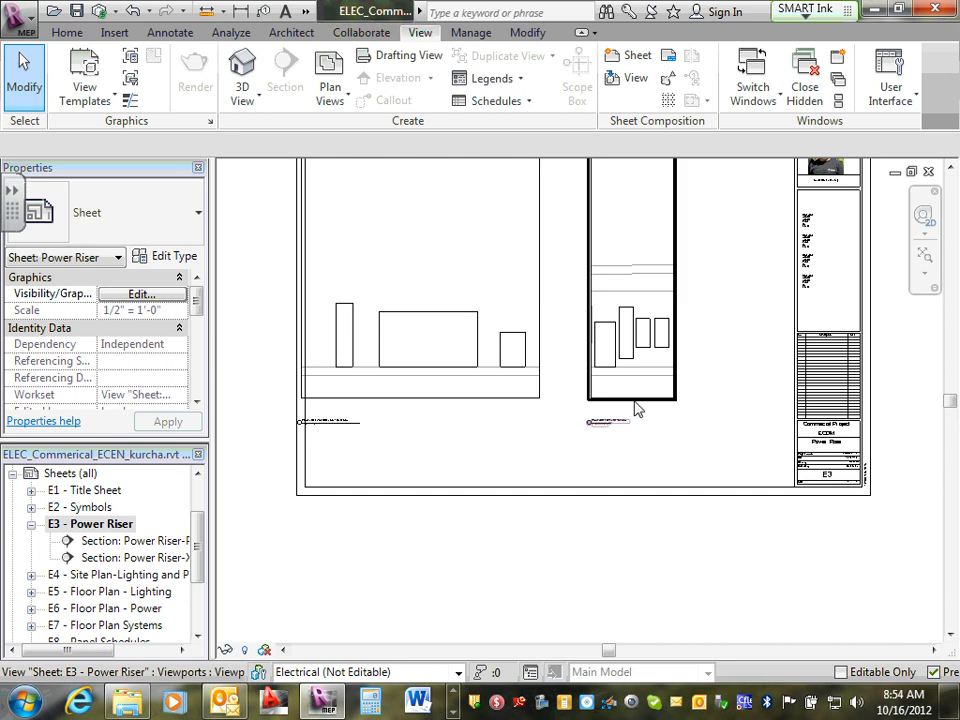
{"action": "left_click_drag", "start_coordinate": [636, 405], "coordinate": [677, 364]}
Move the outdoor riser viewport up and to the right, clear of the sheet's left border
{"action": "left_click", "coordinate": [493, 399]}
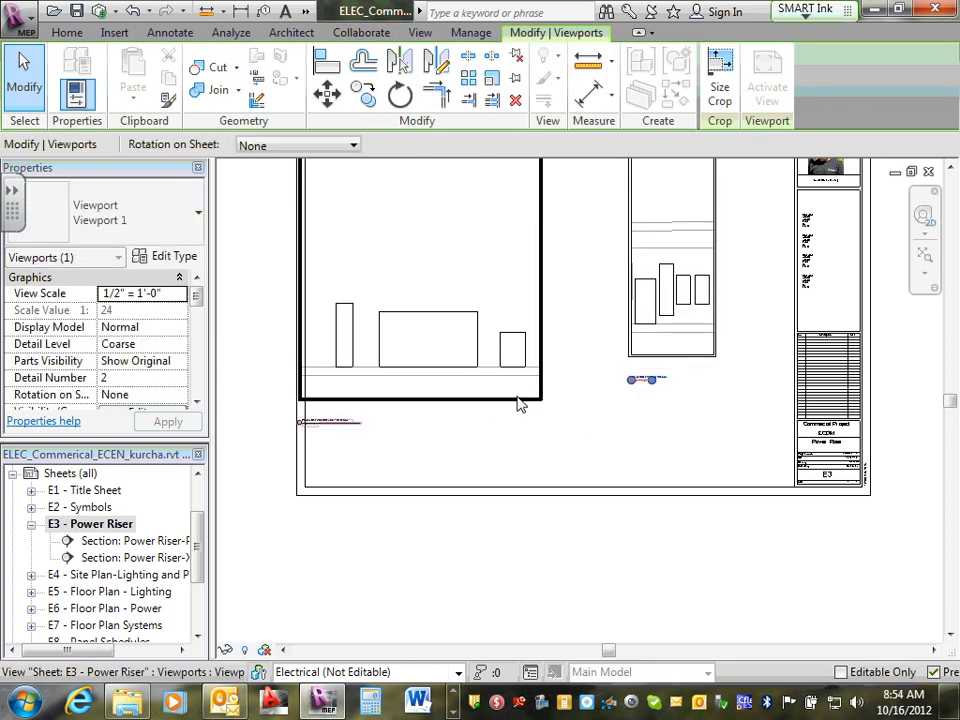
{"action": "left_click_drag", "start_coordinate": [494, 400], "coordinate": [543, 343]}
{"action": "scroll", "coordinate": [576, 416], "scroll_direction": "up", "scroll_amount": 1}
{"action": "middle_click_drag", "start_coordinate": [578, 416], "coordinate": [568, 552]}
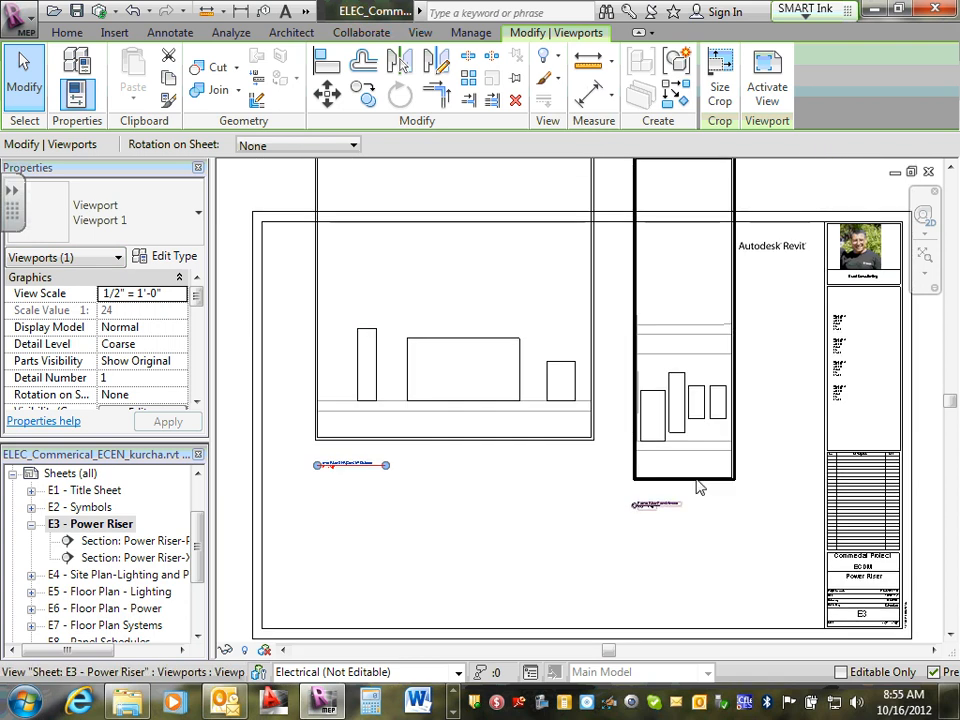
Raise both viewports into the upper half of sheet E3, aligning their lower edges
{"action": "left_click_drag", "start_coordinate": [696, 476], "coordinate": [692, 399]}
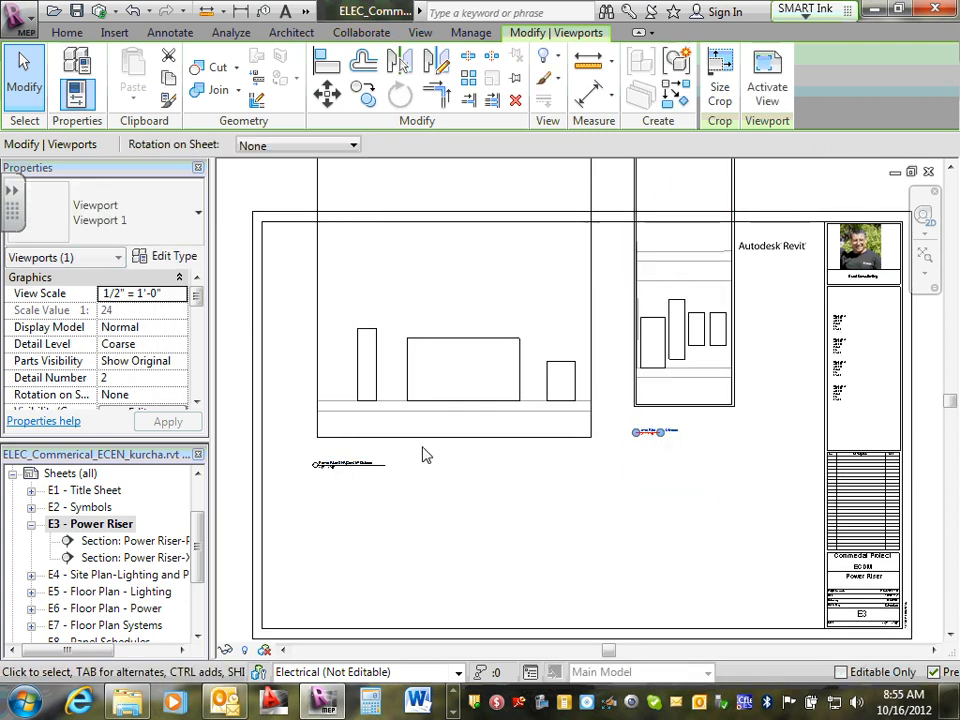
{"action": "left_click_drag", "start_coordinate": [433, 446], "coordinate": [435, 405]}
{"action": "left_click", "coordinate": [477, 506]}
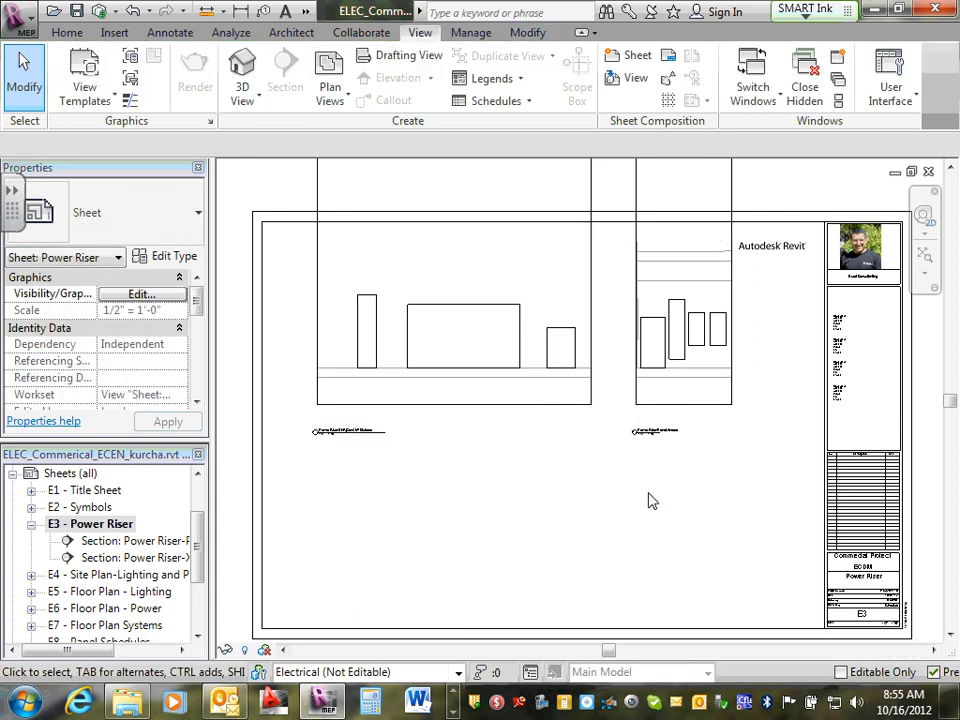
Check the Power Riser-Panels-Indoor and Power Riser-XFR,Gen&MT-Outdoor section views, returning to sheet E3
{"action": "scroll", "coordinate": [655, 465], "scroll_direction": "down", "scroll_amount": 2}
{"action": "scroll", "coordinate": [640, 430], "scroll_direction": "up", "scroll_amount": 4}
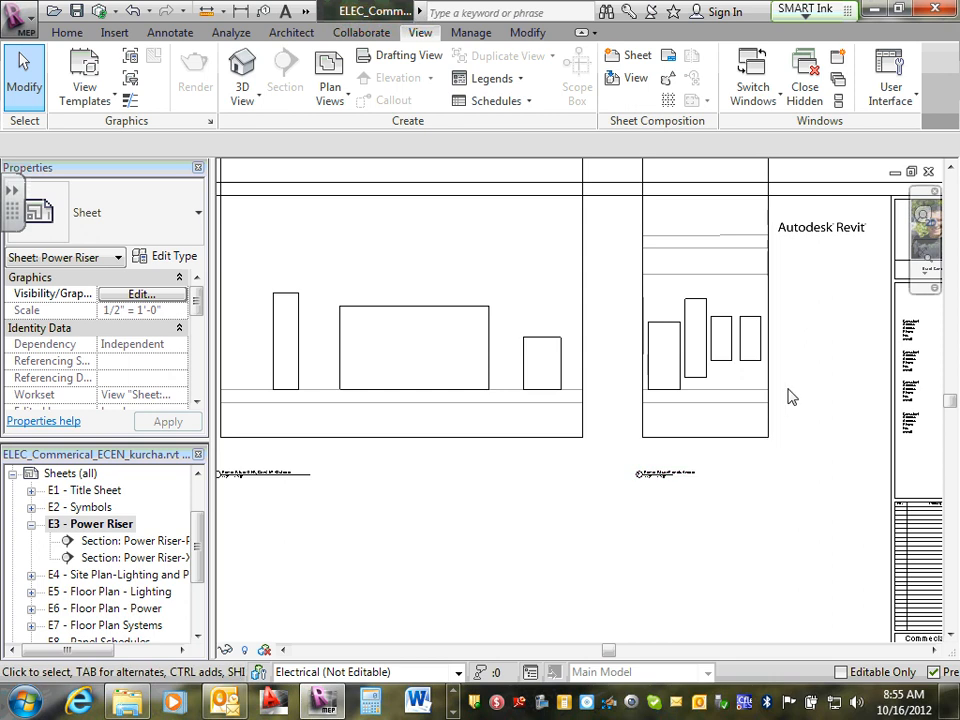
{"action": "middle_click_drag", "start_coordinate": [807, 408], "coordinate": [820, 460]}
{"action": "scroll", "coordinate": [645, 394], "scroll_direction": "down", "scroll_amount": 3}
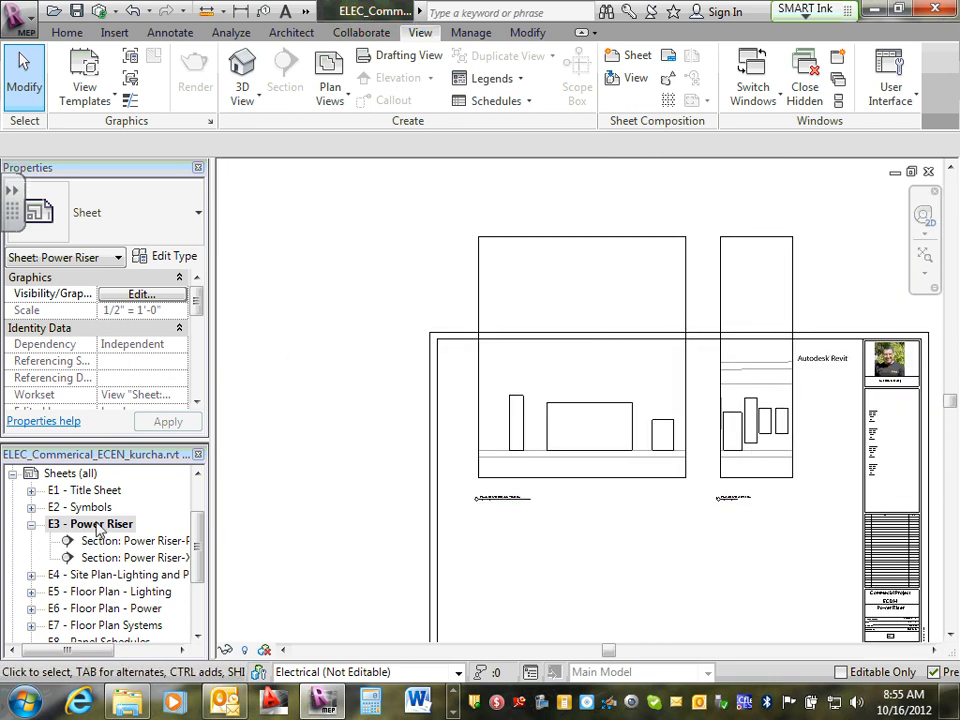
{"action": "double_click", "coordinate": [123, 541]}
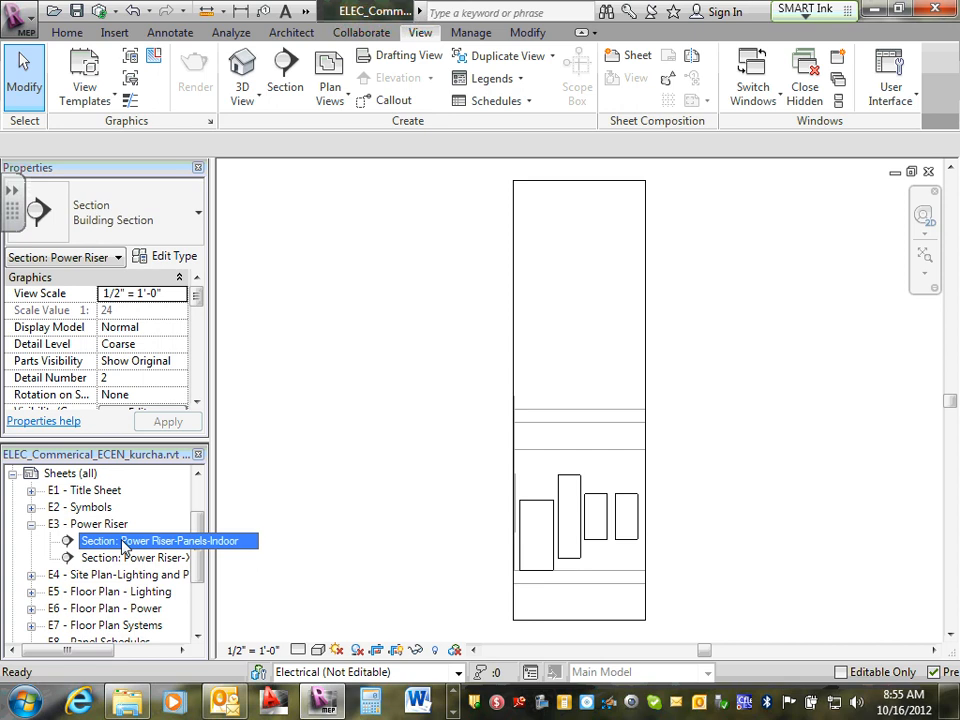
{"action": "double_click", "coordinate": [123, 560]}
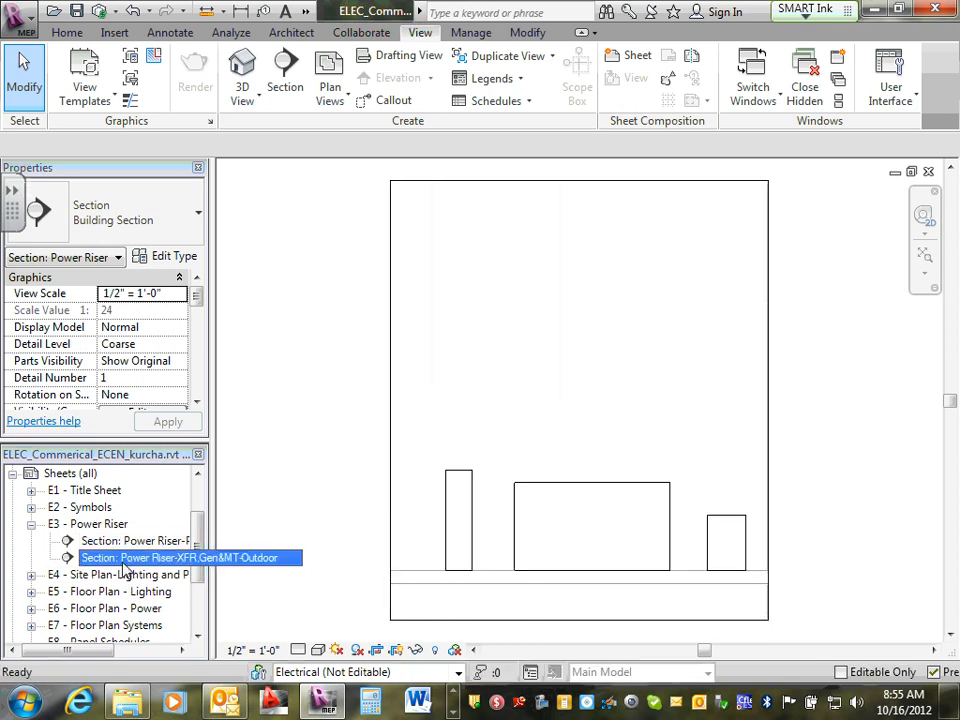
{"action": "double_click", "coordinate": [105, 524]}
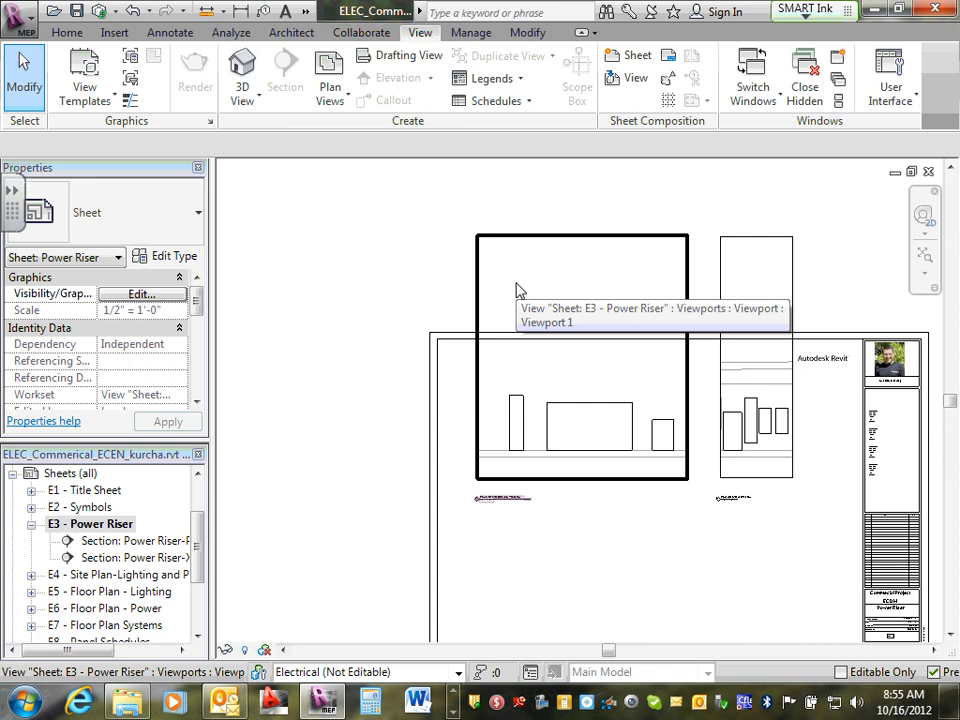
Examine the layout of the two riser viewports and their view titles on sheet E3
{"action": "scroll", "coordinate": [635, 490], "scroll_direction": "down", "scroll_amount": 2}
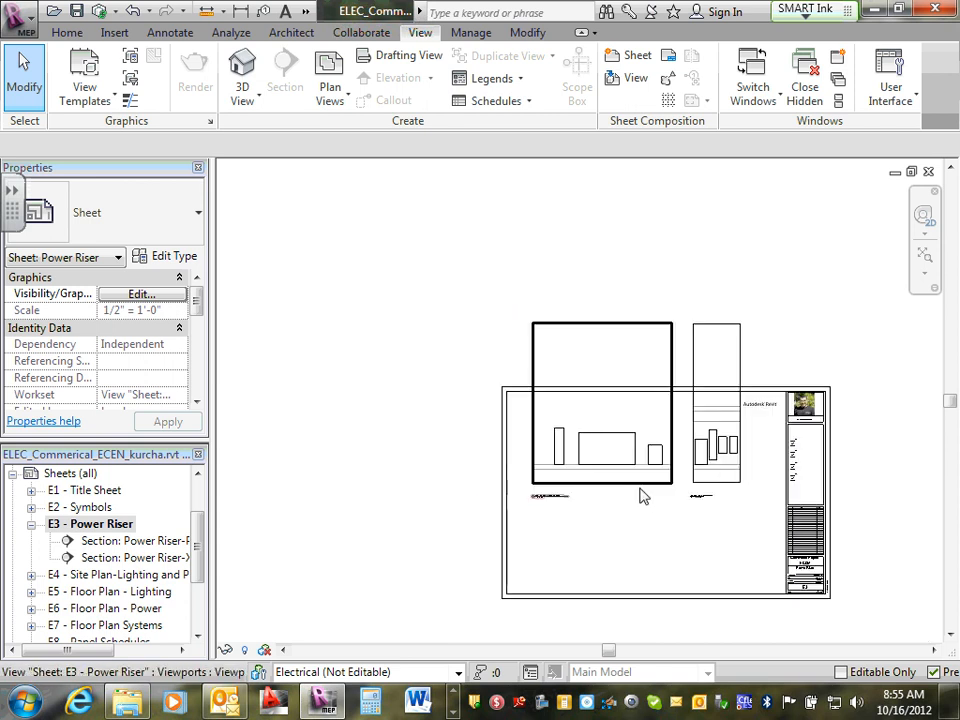
{"action": "scroll", "coordinate": [651, 516], "scroll_direction": "up", "scroll_amount": 2}
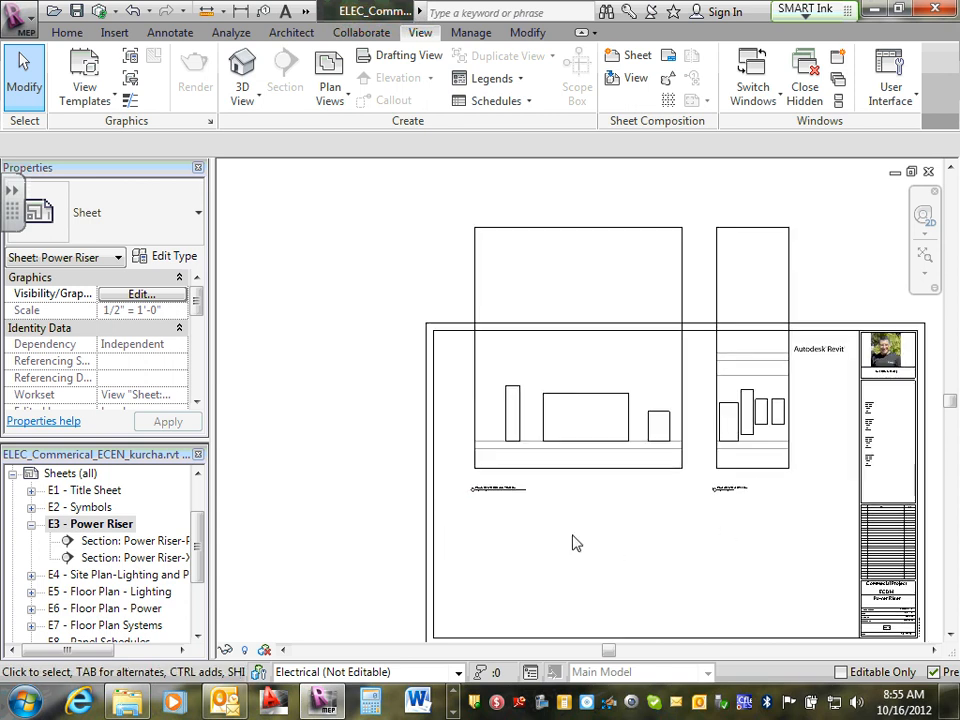
{"action": "scroll", "coordinate": [632, 531], "scroll_direction": "down", "scroll_amount": 1}
{"action": "scroll", "coordinate": [634, 537], "scroll_direction": "up", "scroll_amount": 1}
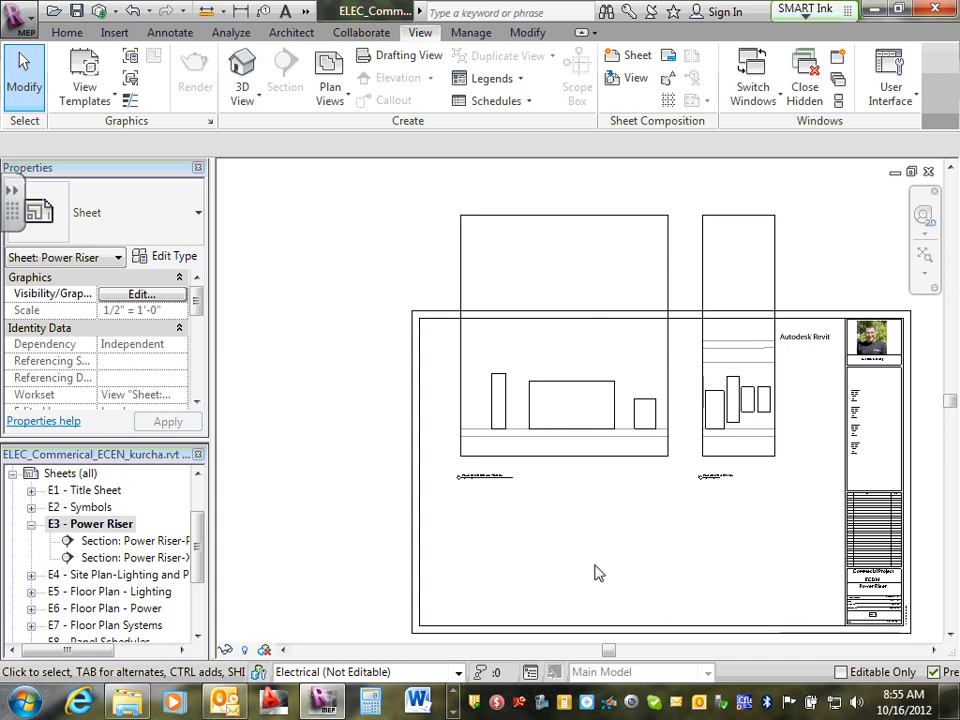
{"action": "scroll", "coordinate": [585, 439], "scroll_direction": "up", "scroll_amount": 2}
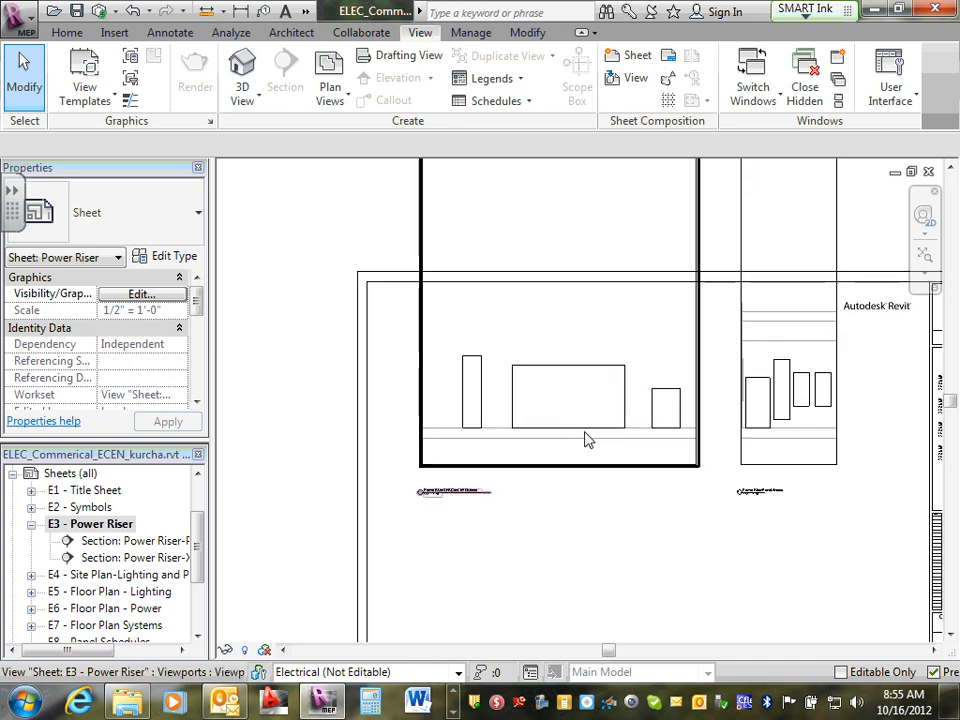
{"action": "scroll", "coordinate": [538, 388], "scroll_direction": "up", "scroll_amount": 1}
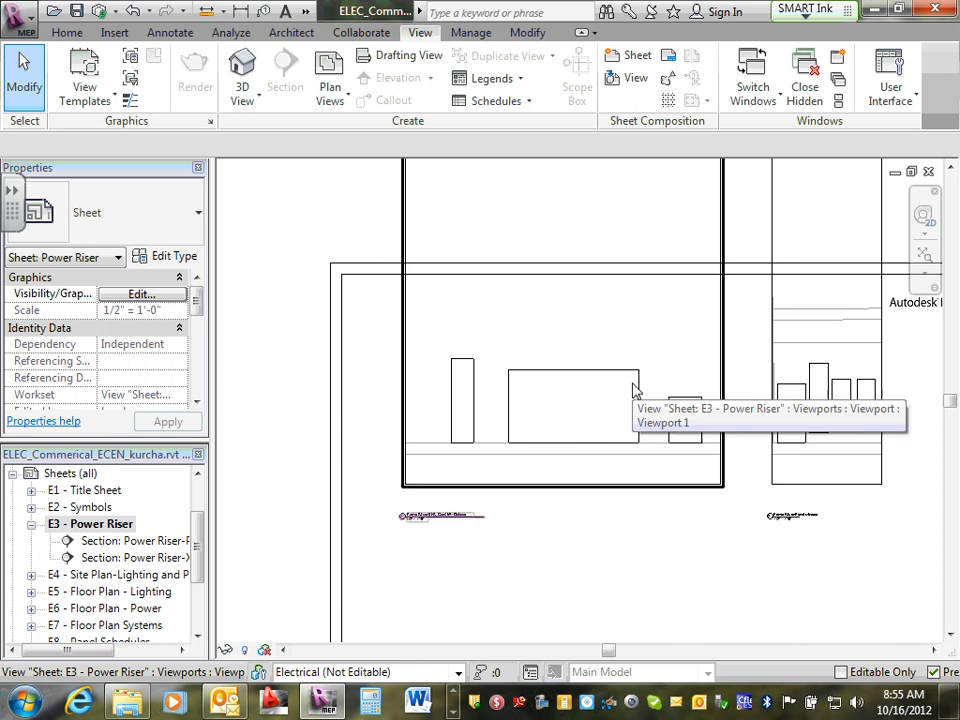
{"action": "scroll", "coordinate": [650, 400], "scroll_direction": "down", "scroll_amount": 1}
{"action": "scroll", "coordinate": [657, 398], "scroll_direction": "down", "scroll_amount": 1}
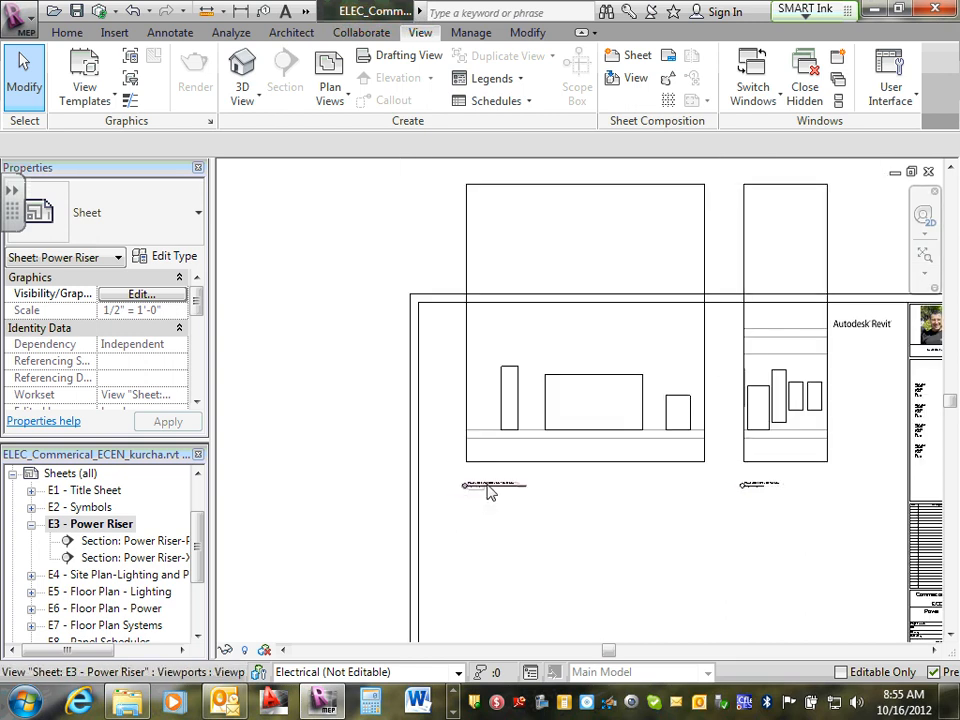
Move both viewports' view titles outside the sheet's left border, placing the indoor panels title below the outdoor riser title
{"action": "scroll", "coordinate": [489, 490], "scroll_direction": "down", "scroll_amount": 2}
{"action": "scroll", "coordinate": [608, 521], "scroll_direction": "up", "scroll_amount": 2}
{"action": "left_click", "coordinate": [430, 470]}
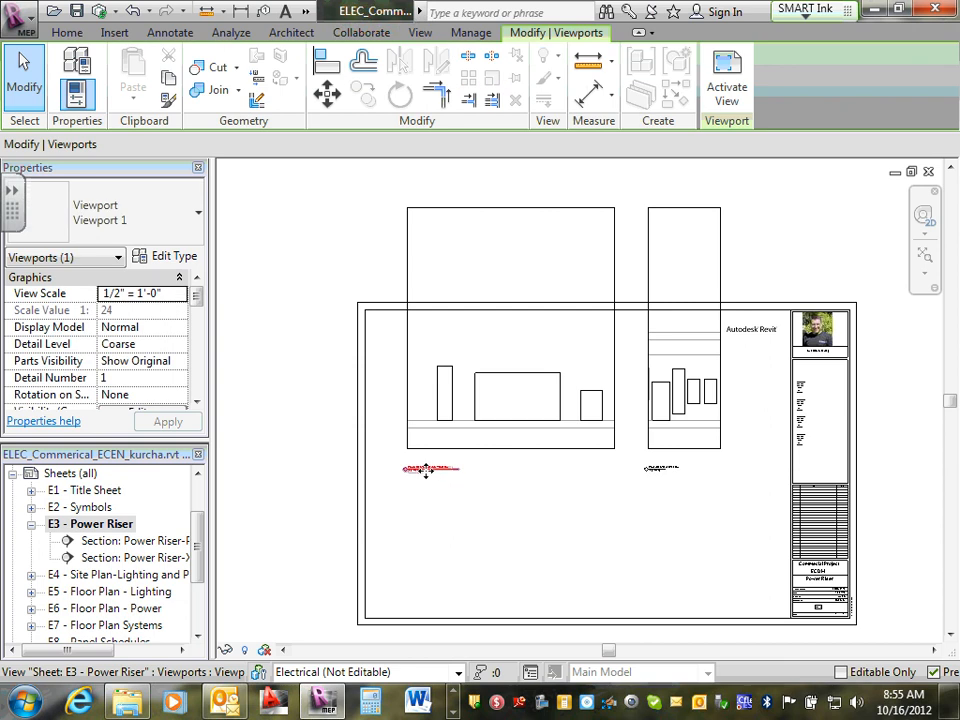
{"action": "left_click_drag", "start_coordinate": [428, 470], "coordinate": [254, 438]}
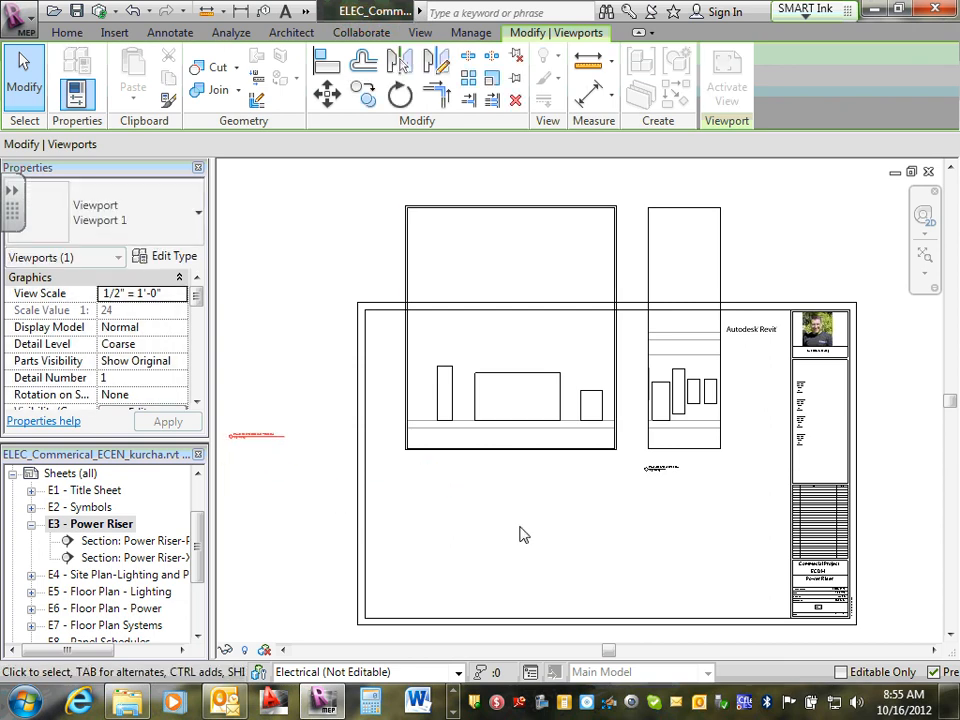
{"action": "left_click", "coordinate": [662, 469]}
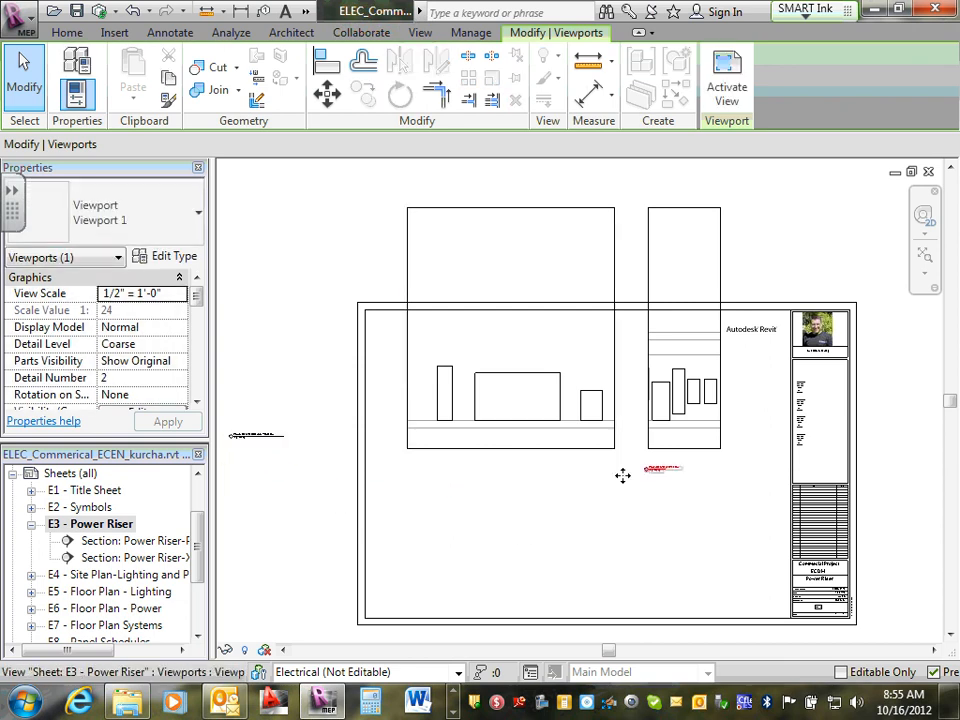
{"action": "left_click_drag", "start_coordinate": [622, 476], "coordinate": [249, 471]}
{"action": "left_click", "coordinate": [529, 534]}
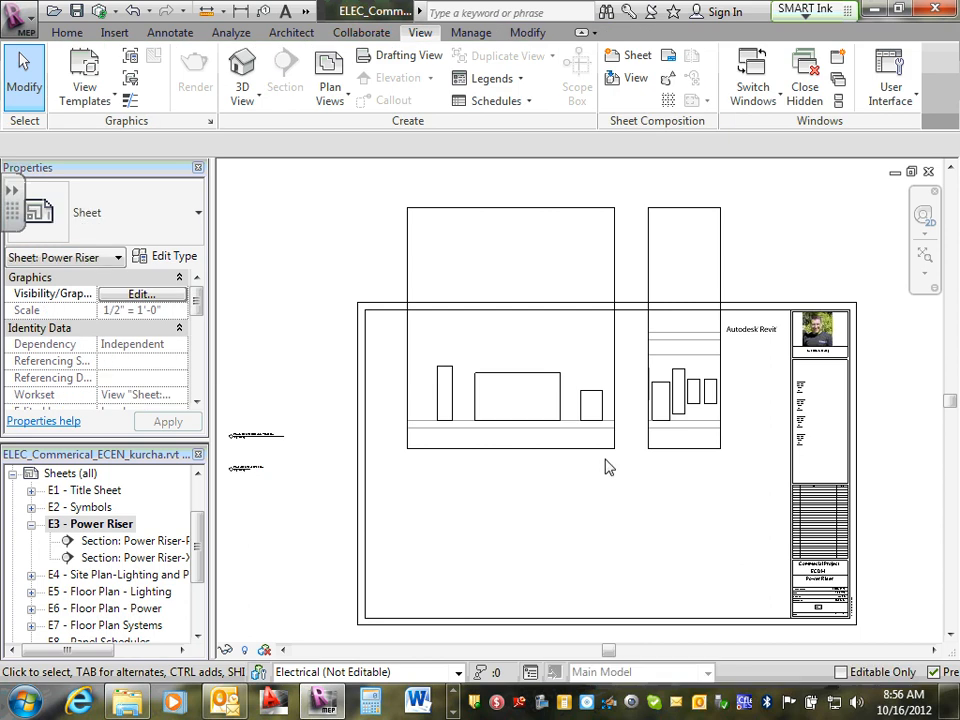
Inspect the title block and the Autodesk Revit text beside the indoor panels viewport
{"action": "left_click", "coordinate": [758, 347]}
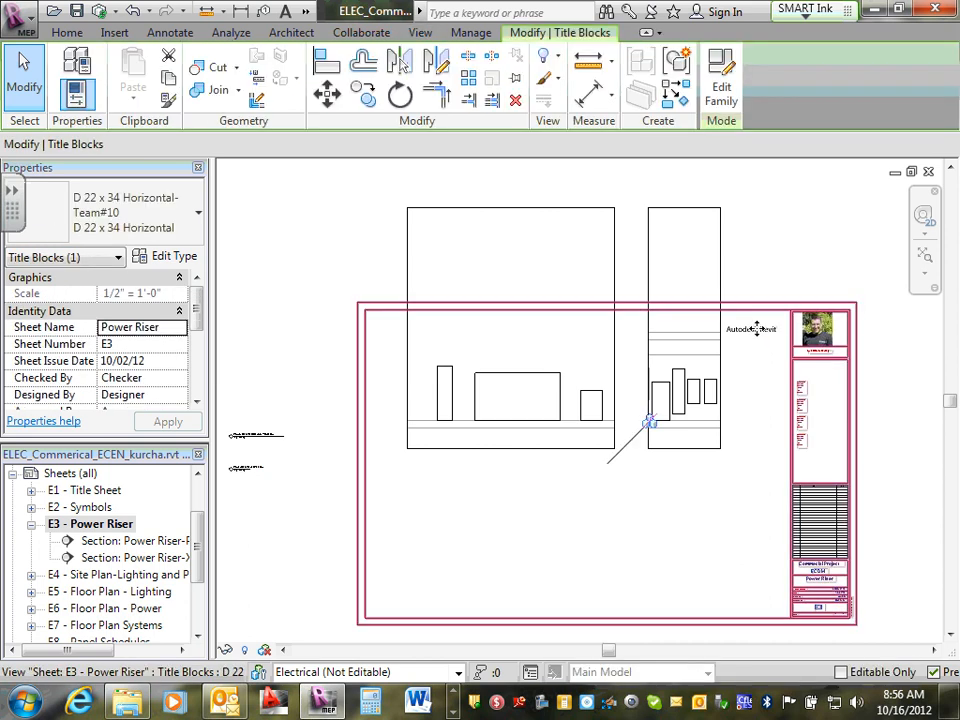
{"action": "left_click", "coordinate": [666, 559]}
{"action": "scroll", "coordinate": [754, 345], "scroll_direction": "up", "scroll_amount": 5}
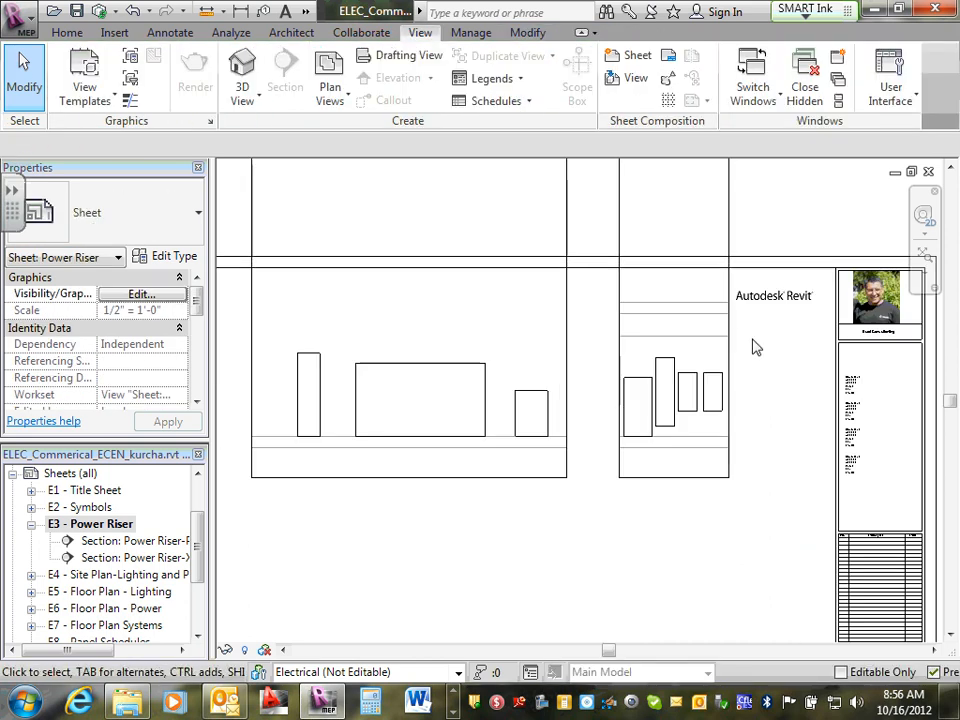
{"action": "scroll", "coordinate": [810, 260], "scroll_direction": "down", "scroll_amount": 5}
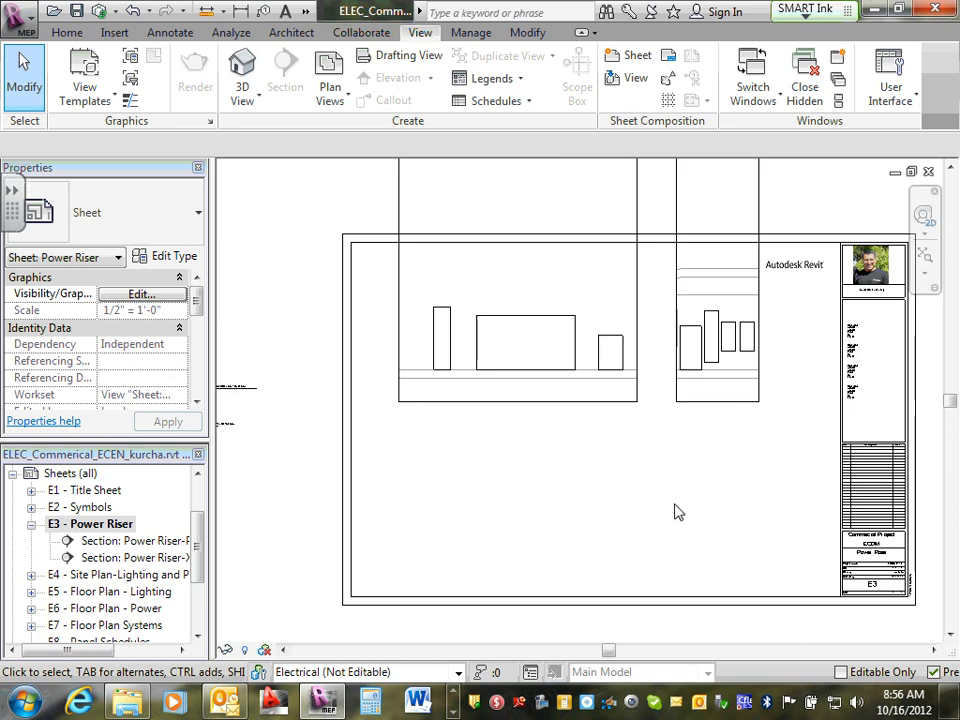
{"action": "middle_click_drag", "start_coordinate": [608, 500], "coordinate": [603, 553]}
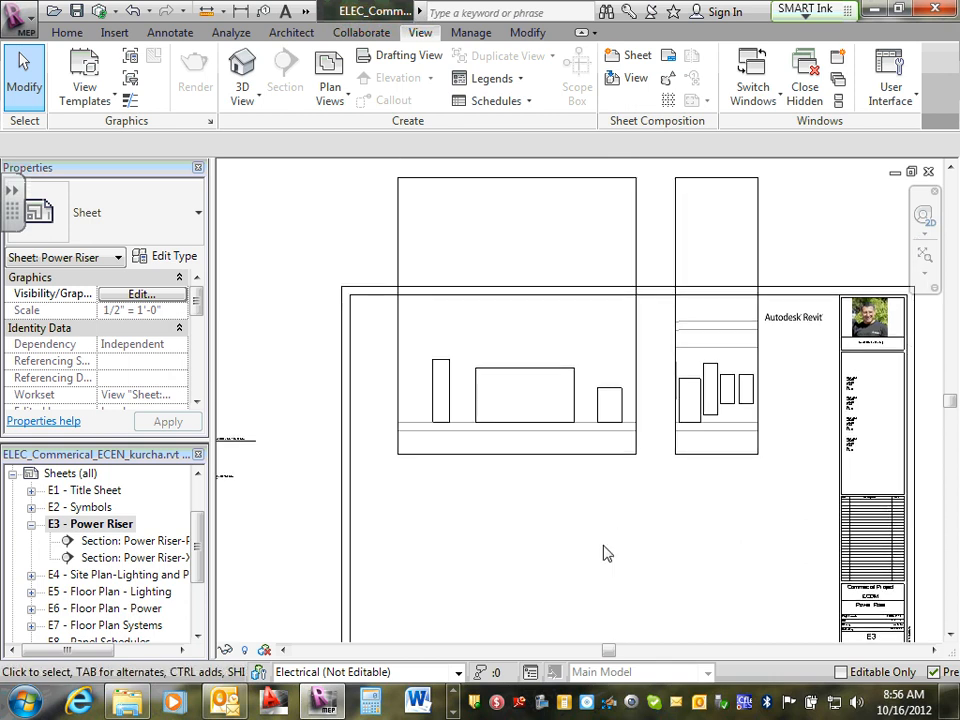
Open the Power Riser-Panels-Indoor section and check which object the horizontal floor and ceiling lines around the panels belong to
{"action": "double_click", "coordinate": [143, 551]}
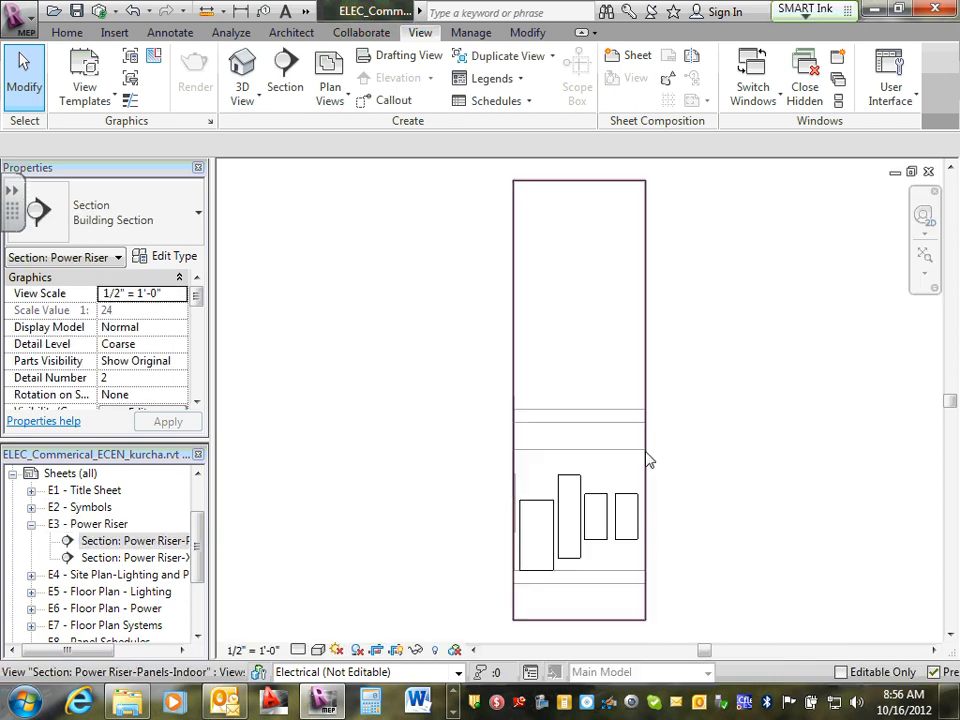
{"action": "scroll", "coordinate": [622, 448], "scroll_direction": "up", "scroll_amount": 3}
{"action": "scroll", "coordinate": [585, 405], "scroll_direction": "down", "scroll_amount": 2}
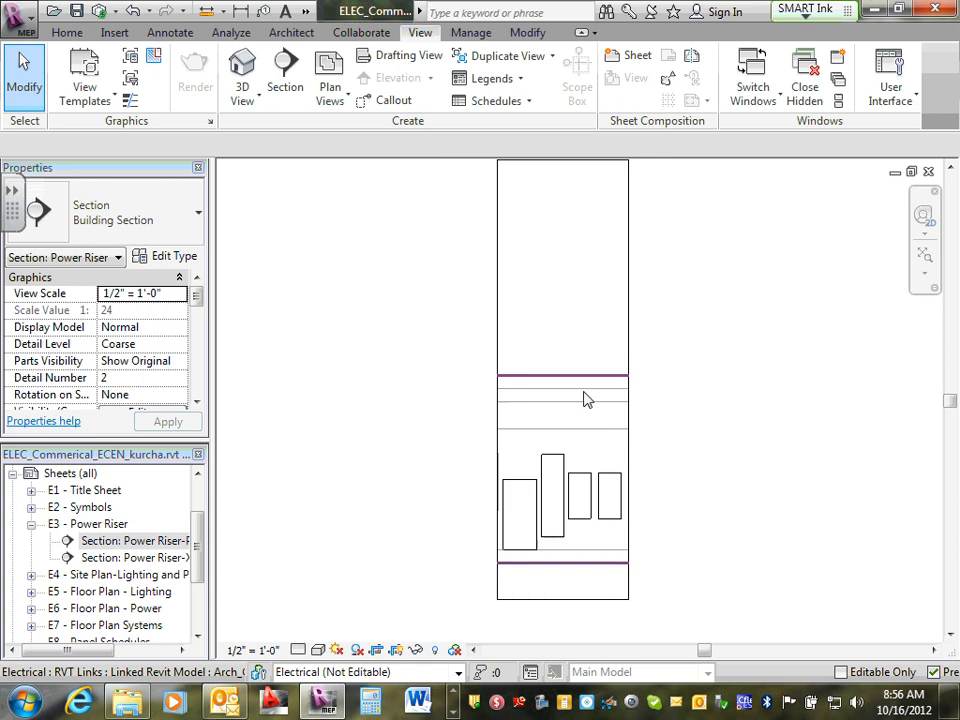
{"action": "scroll", "coordinate": [572, 540], "scroll_direction": "up", "scroll_amount": 2}
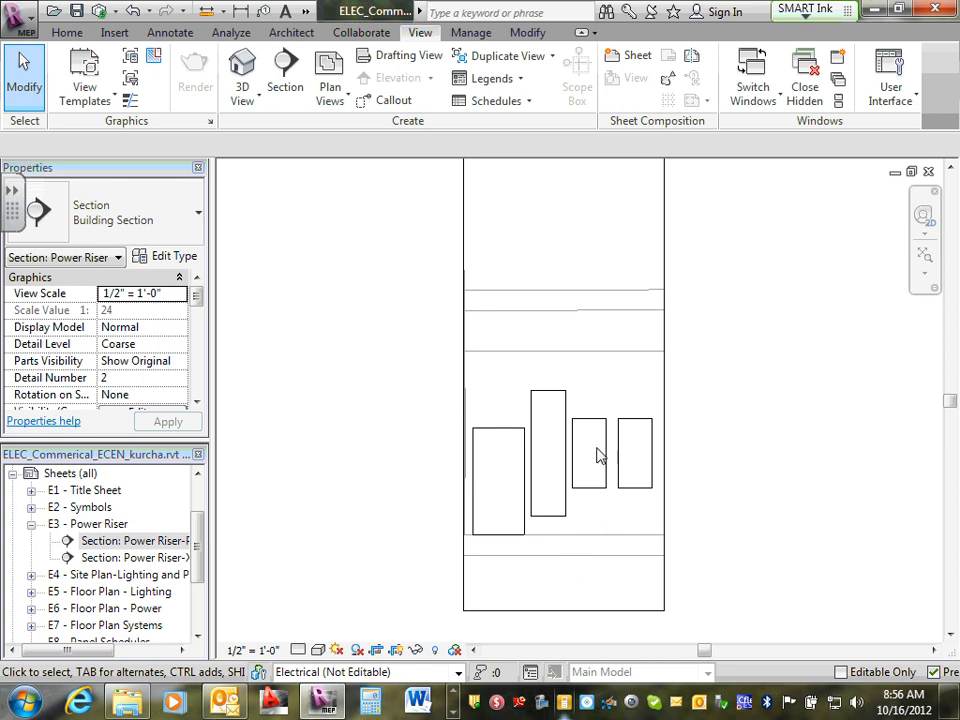
{"action": "left_click", "coordinate": [594, 357]}
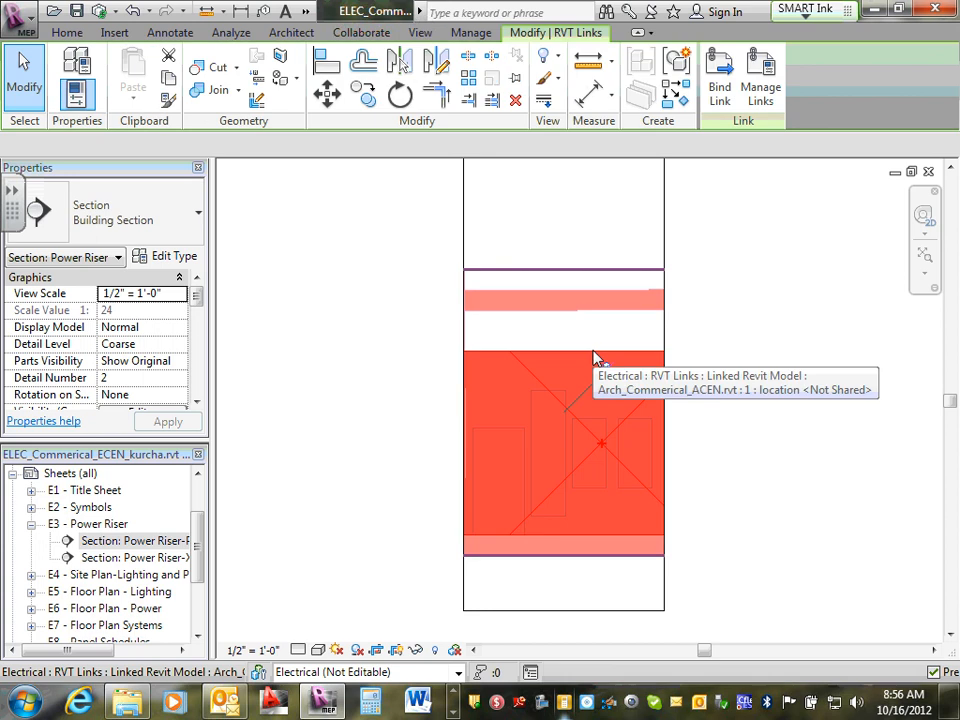
{"action": "left_click", "coordinate": [775, 369]}
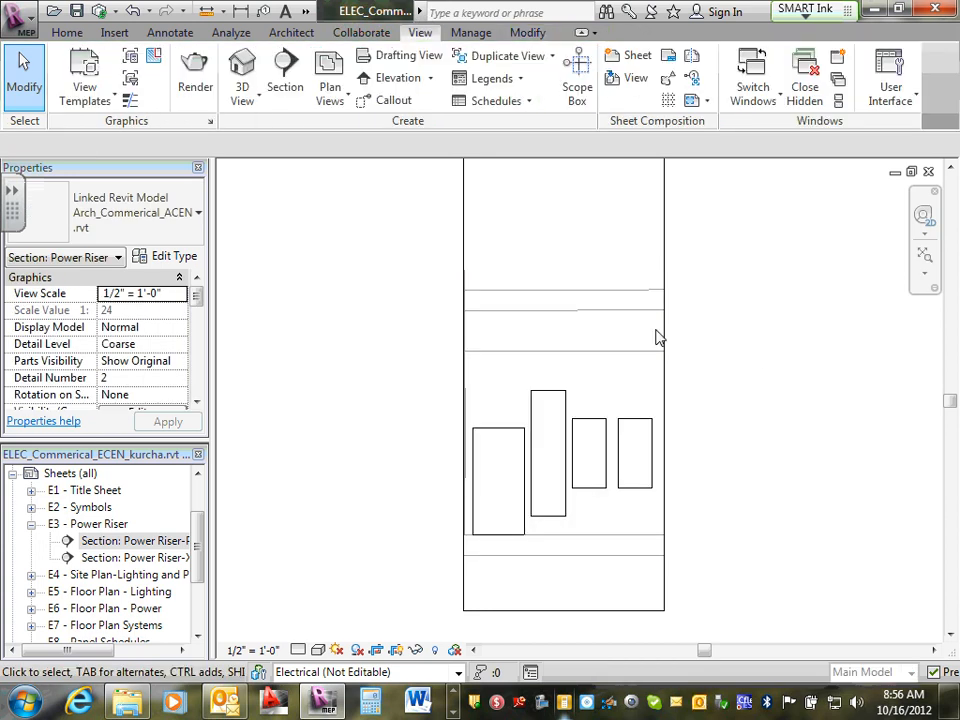
{"action": "scroll", "coordinate": [656, 330], "scroll_direction": "up", "scroll_amount": 3}
{"action": "left_click", "coordinate": [631, 297]}
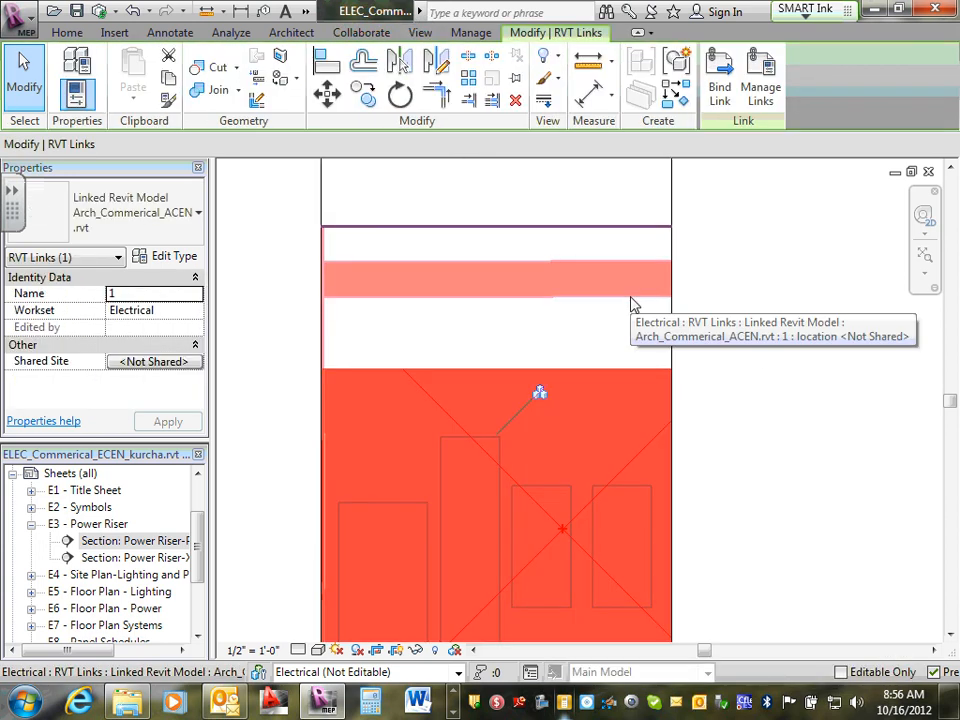
Hide the linked Arch_Commerical_ACEN.rvt model element in the Power Riser-Panels-Indoor section view
{"action": "scroll", "coordinate": [631, 300], "scroll_direction": "down", "scroll_amount": 2}
{"action": "scroll", "coordinate": [630, 297], "scroll_direction": "down", "scroll_amount": 2}
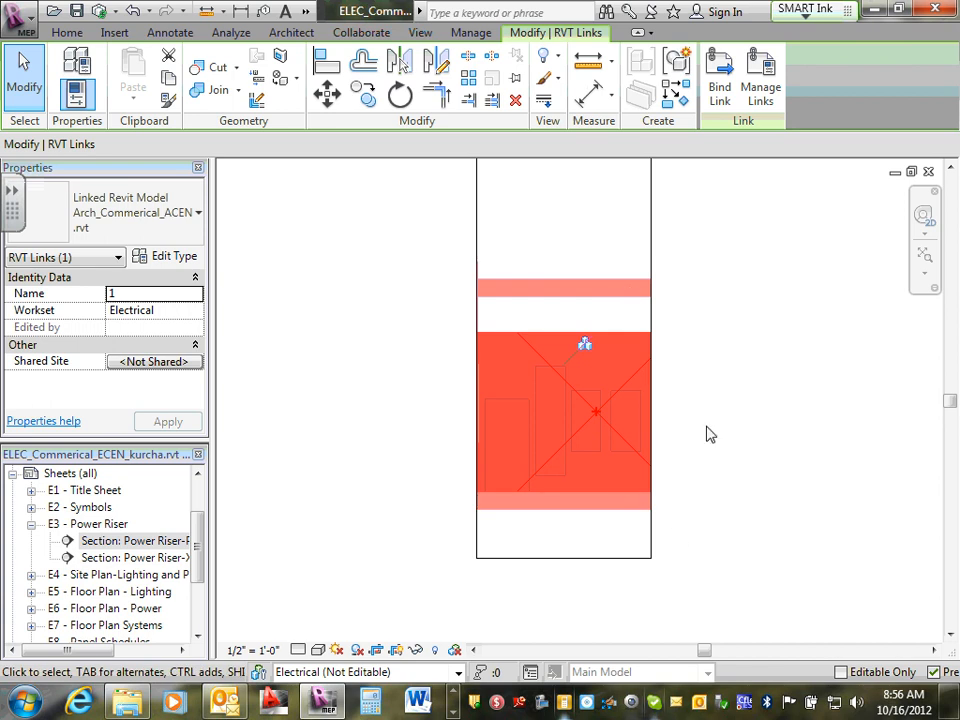
{"action": "left_click", "coordinate": [639, 531]}
{"action": "left_click", "coordinate": [637, 518]}
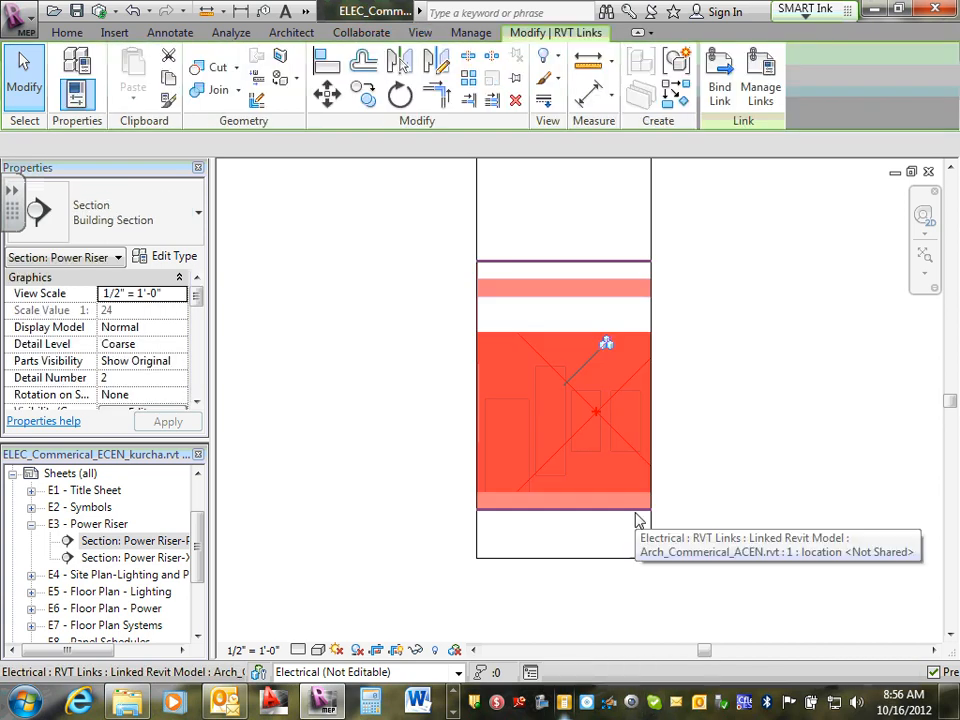
{"action": "right_click", "coordinate": [636, 511]}
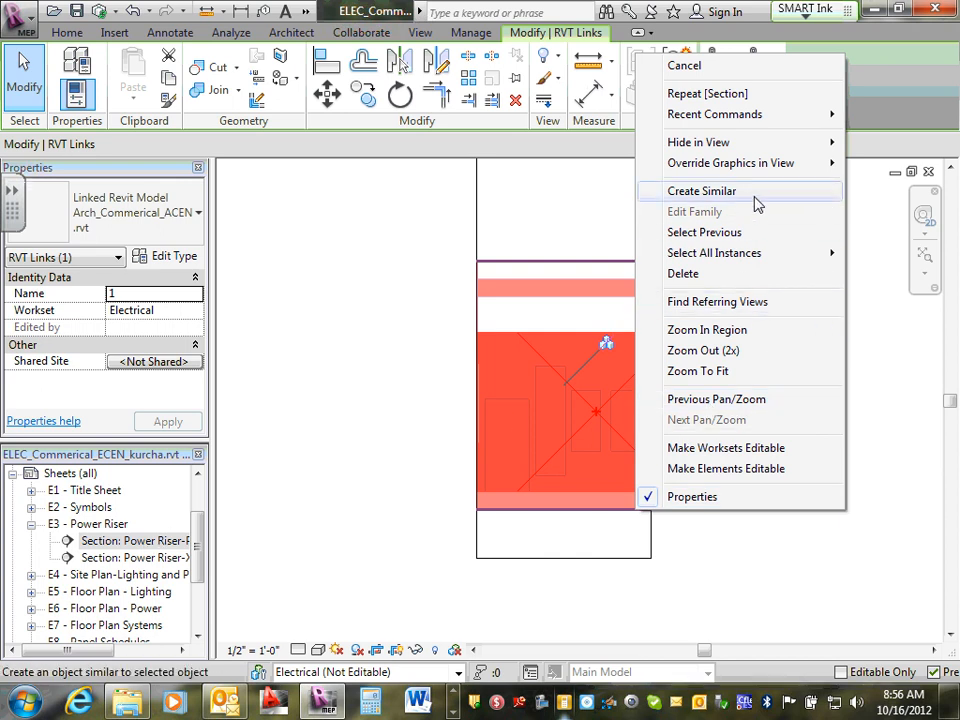
{"action": "mouse_move", "coordinate": [774, 146]}
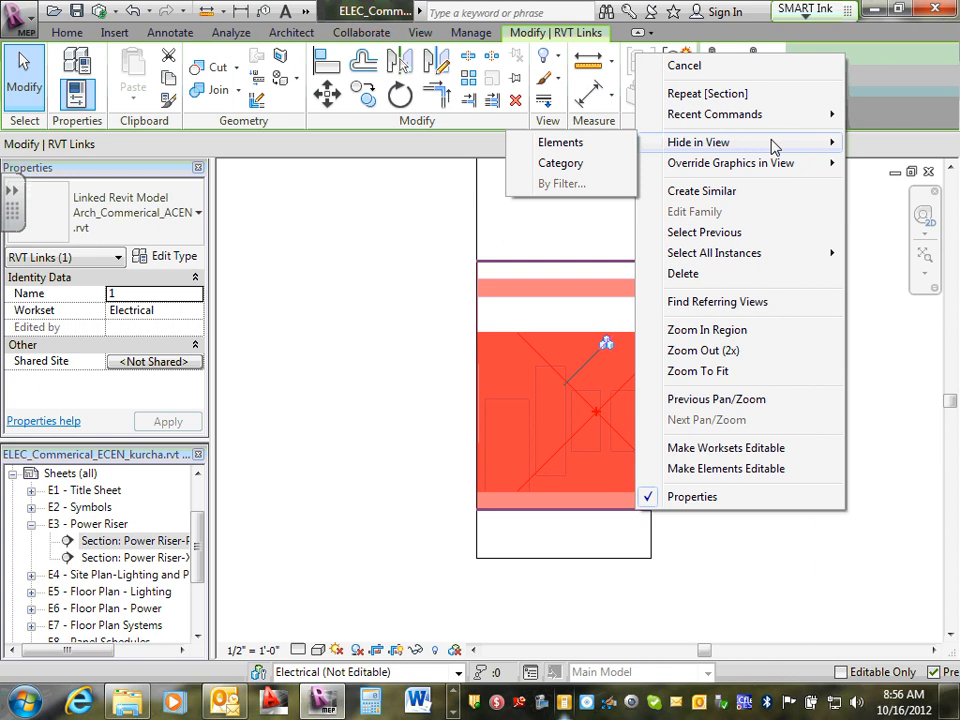
{"action": "left_click", "coordinate": [588, 146]}
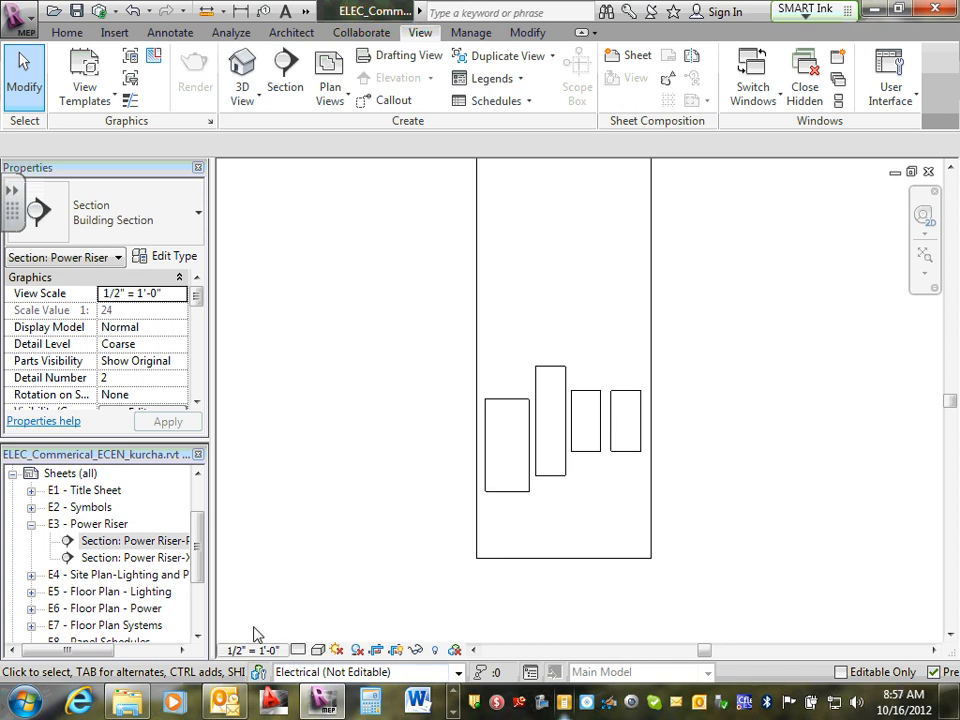
Open the Power Riser-XFR,Gen&MT-Outdoor section and hide the linked Arch_Commerical_ACEN.rvt model element in that view
{"action": "double_click", "coordinate": [137, 568]}
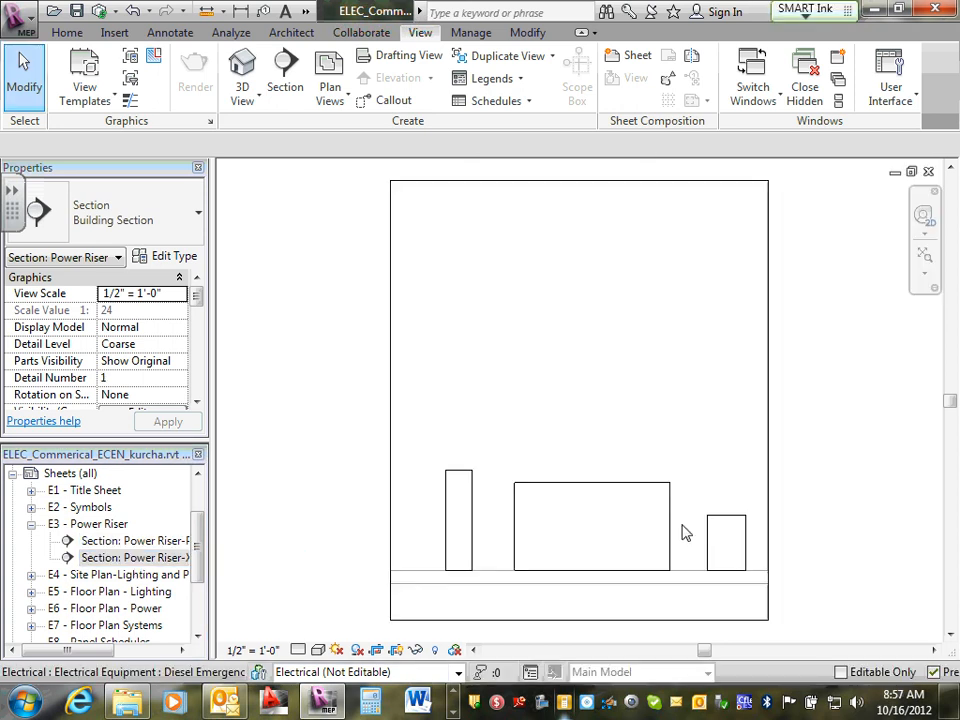
{"action": "scroll", "coordinate": [658, 480], "scroll_direction": "down", "scroll_amount": 2}
{"action": "scroll", "coordinate": [679, 569], "scroll_direction": "up", "scroll_amount": 2}
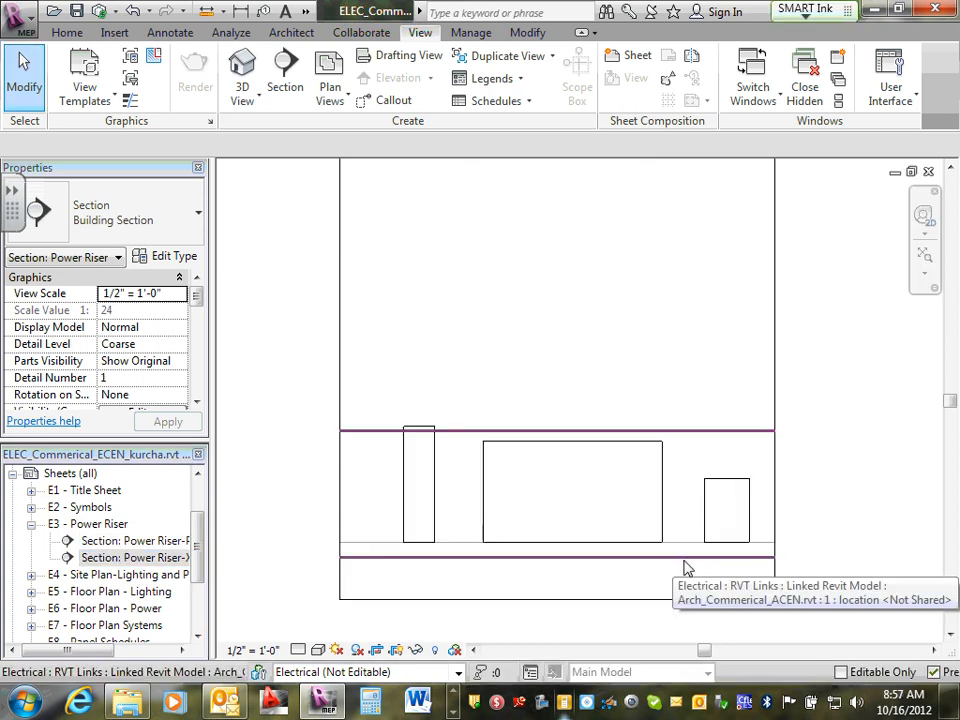
{"action": "left_click", "coordinate": [686, 568]}
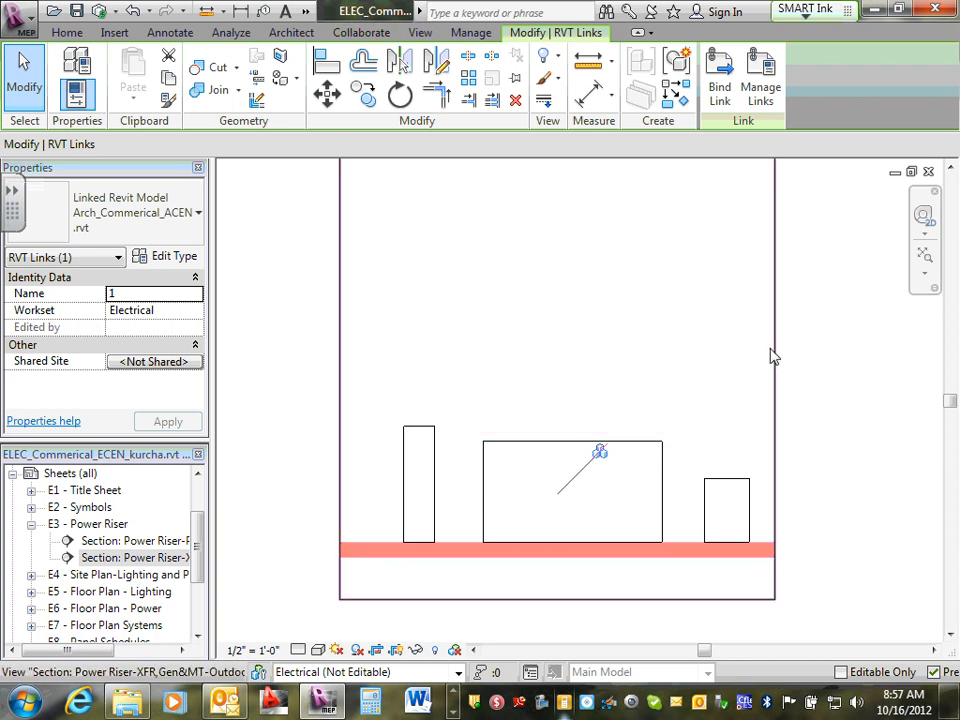
{"action": "left_click", "coordinate": [669, 578]}
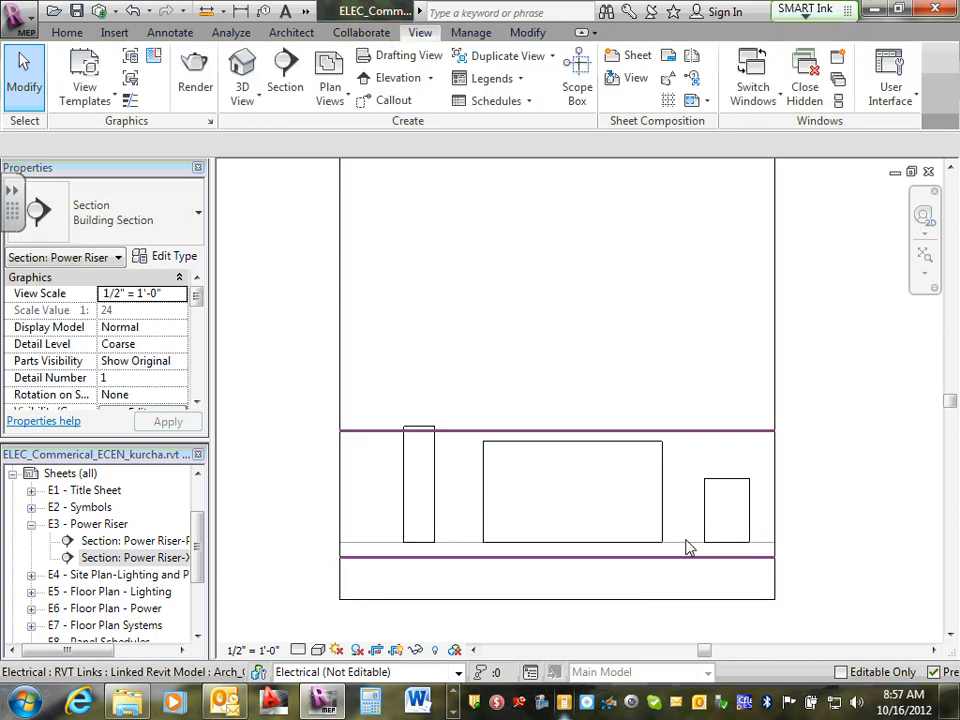
{"action": "left_click", "coordinate": [684, 546]}
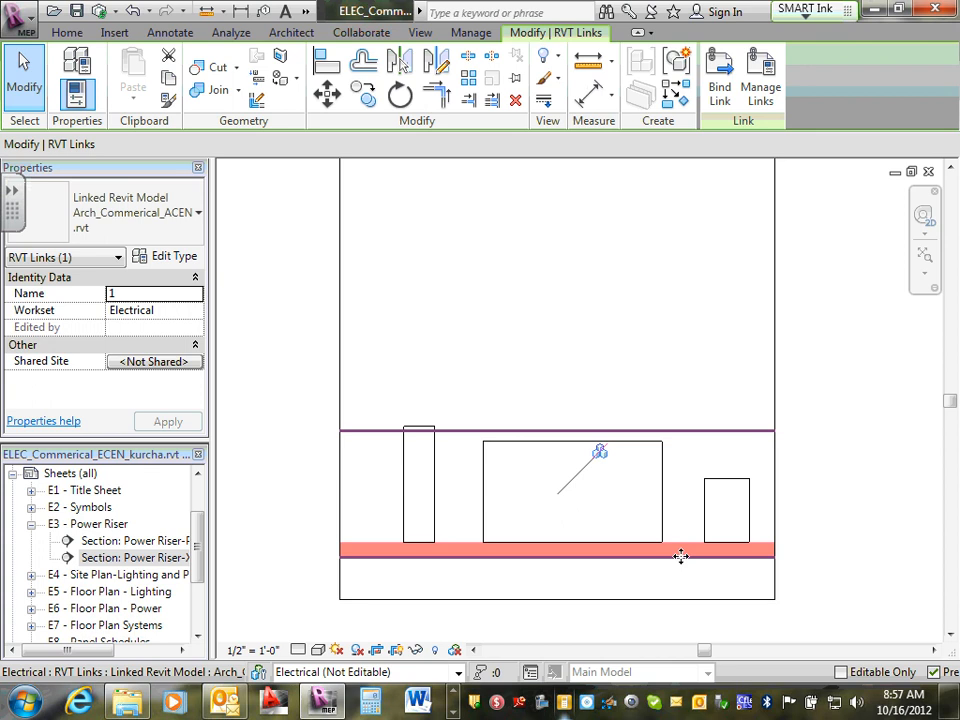
{"action": "right_click", "coordinate": [681, 556]}
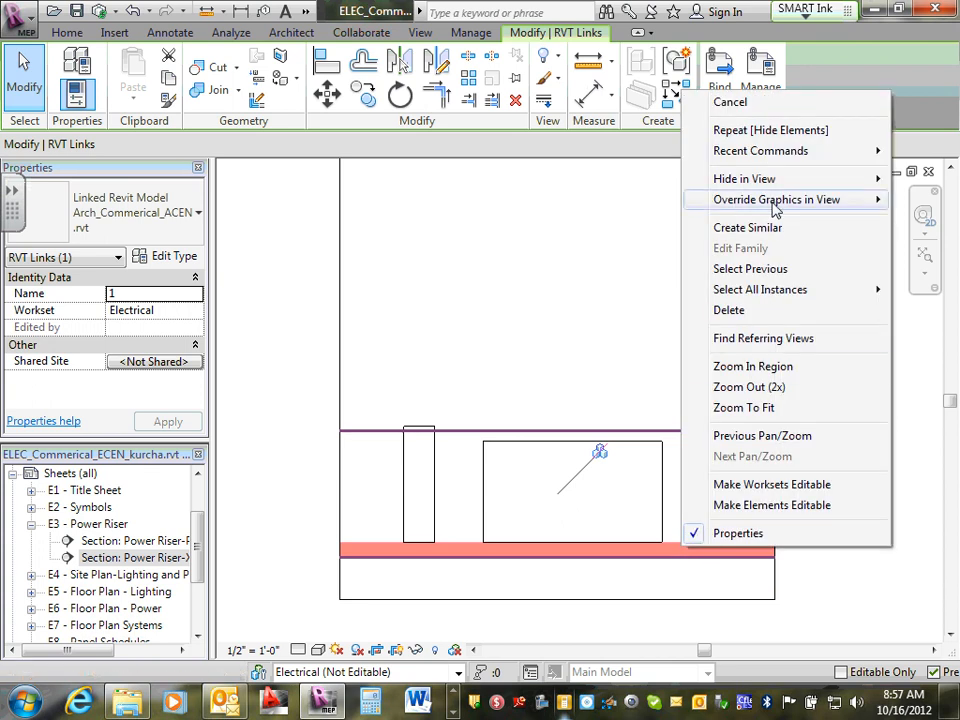
{"action": "mouse_move", "coordinate": [735, 180]}
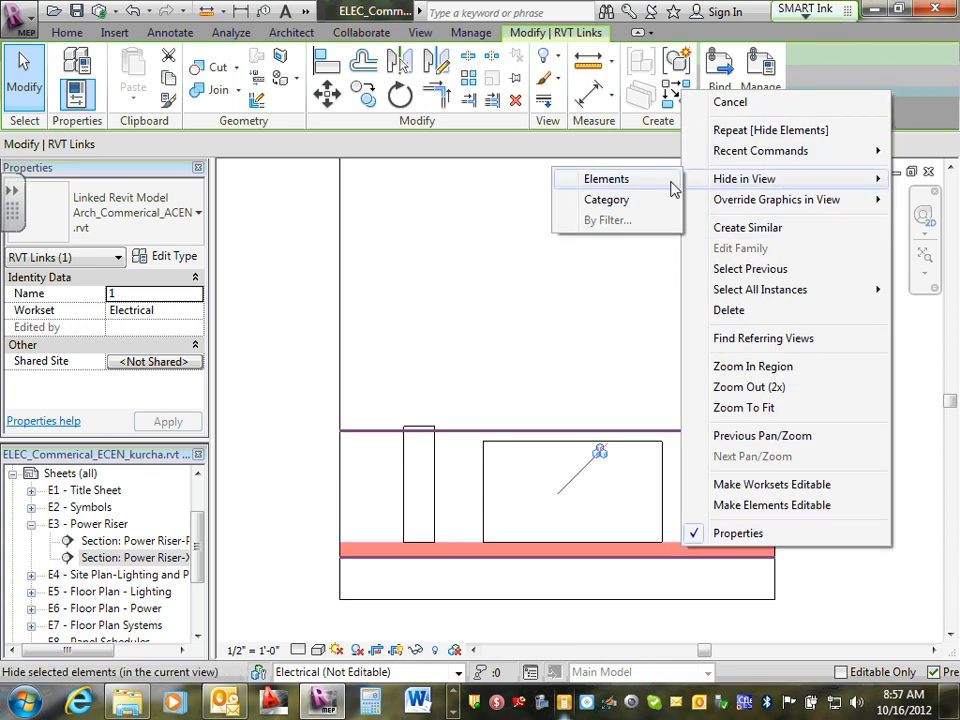
{"action": "left_click", "coordinate": [606, 180]}
{"action": "scroll", "coordinate": [838, 420], "scroll_direction": "down", "scroll_amount": 2}
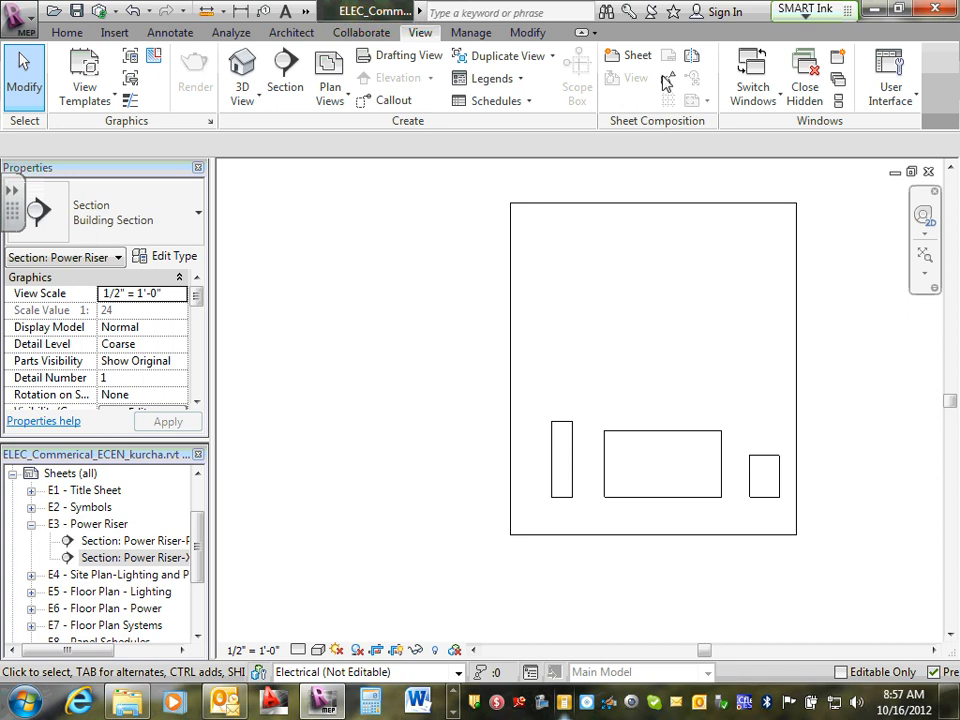
Lower the upper edge of the outdoor section's crop boundary to just above the equipment, about half the previous view height
{"action": "left_click", "coordinate": [674, 206]}
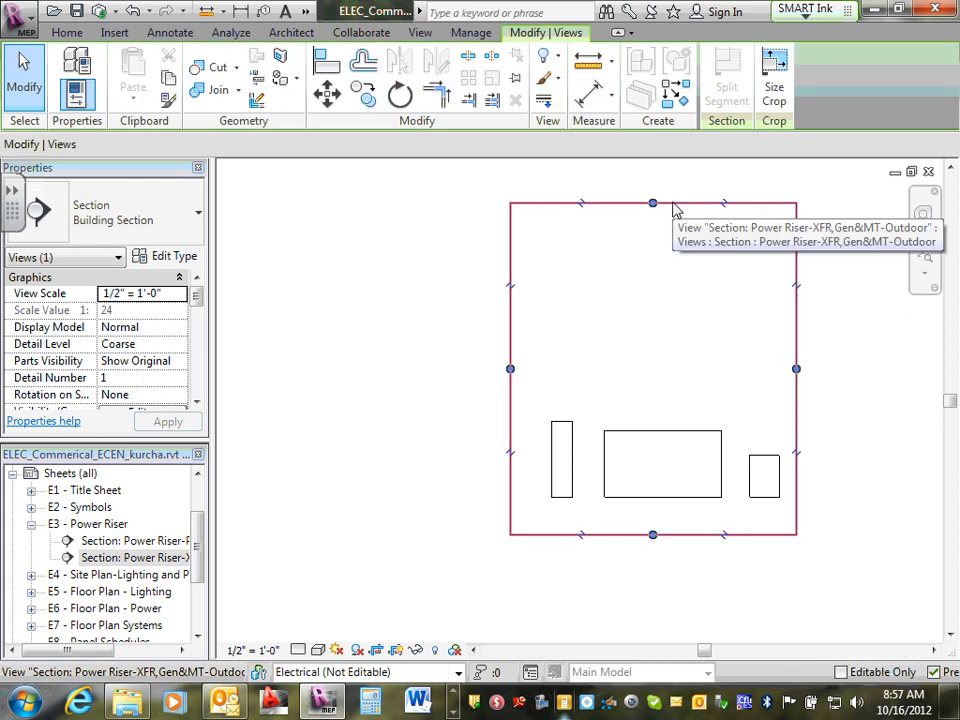
{"action": "left_click_drag", "start_coordinate": [653, 204], "coordinate": [652, 369]}
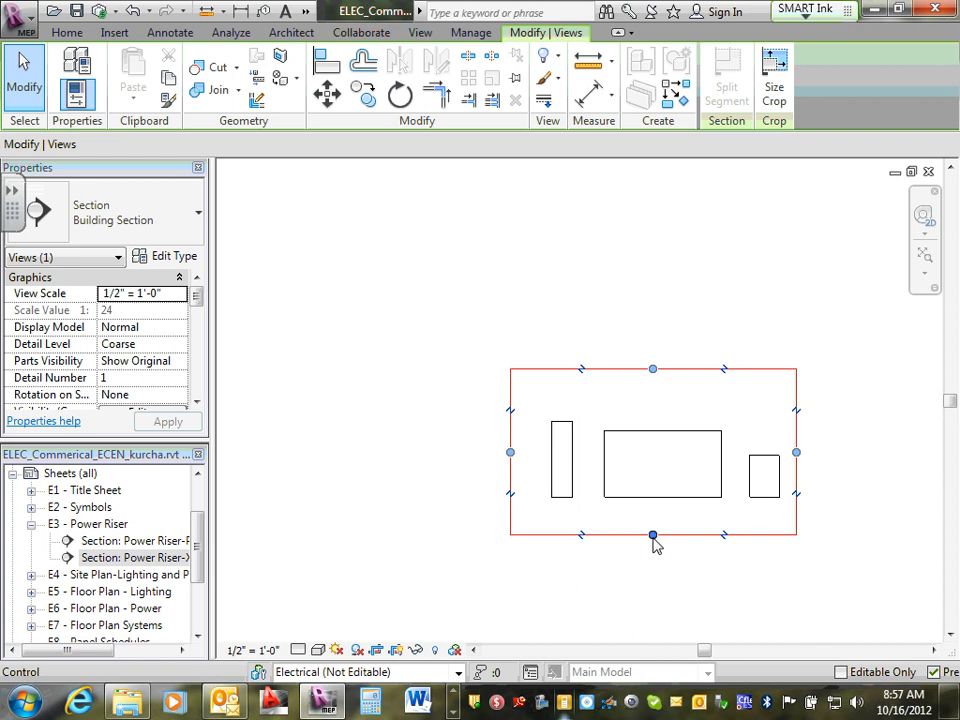
{"action": "left_click", "coordinate": [585, 581]}
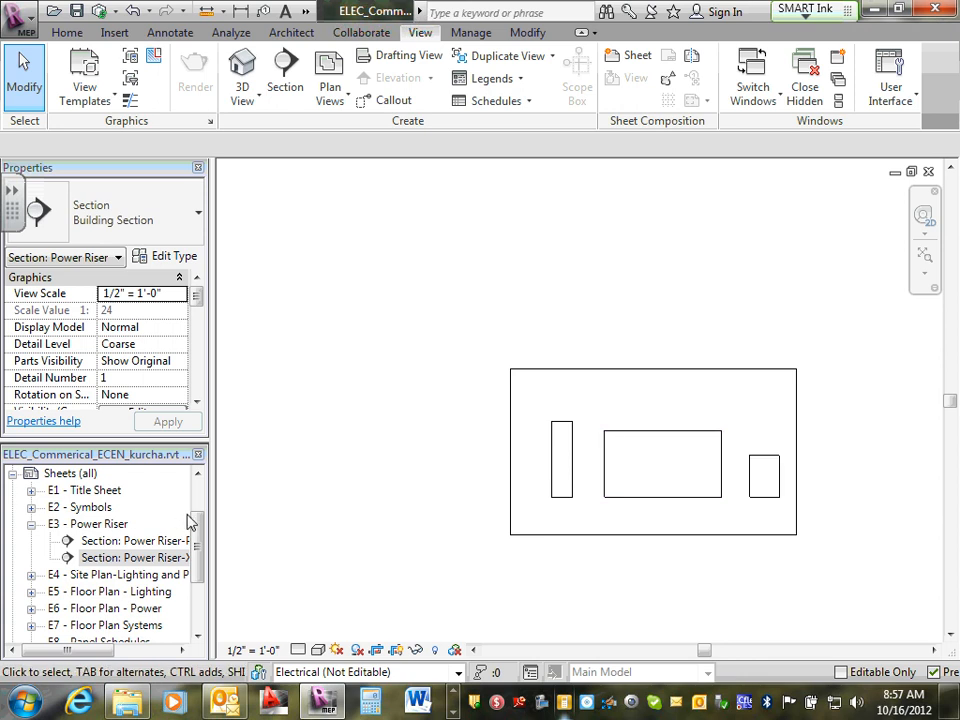
{"action": "left_click", "coordinate": [639, 369]}
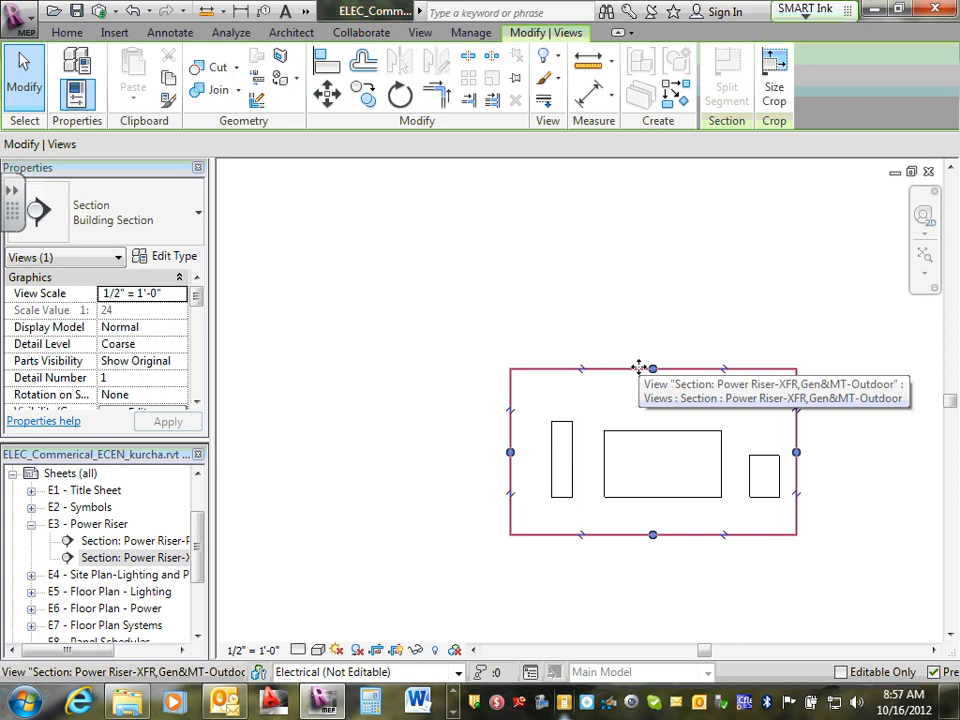
{"action": "left_click", "coordinate": [414, 366]}
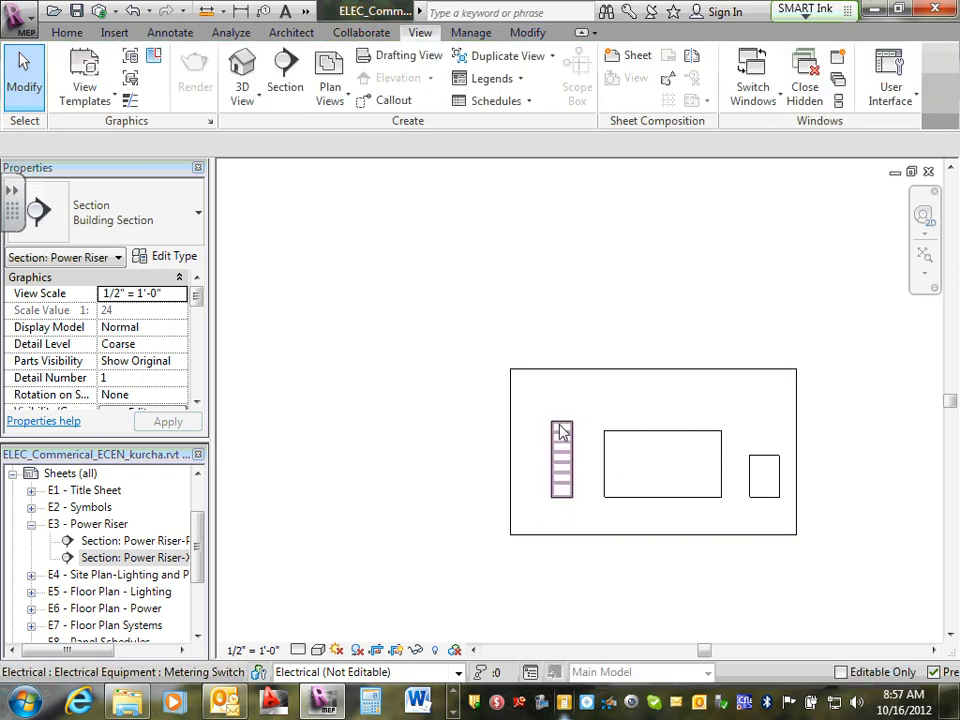
Review the indoor and outdoor riser sections and compare how their viewports fit on sheet E3 - Power Riser
{"action": "double_click", "coordinate": [117, 541]}
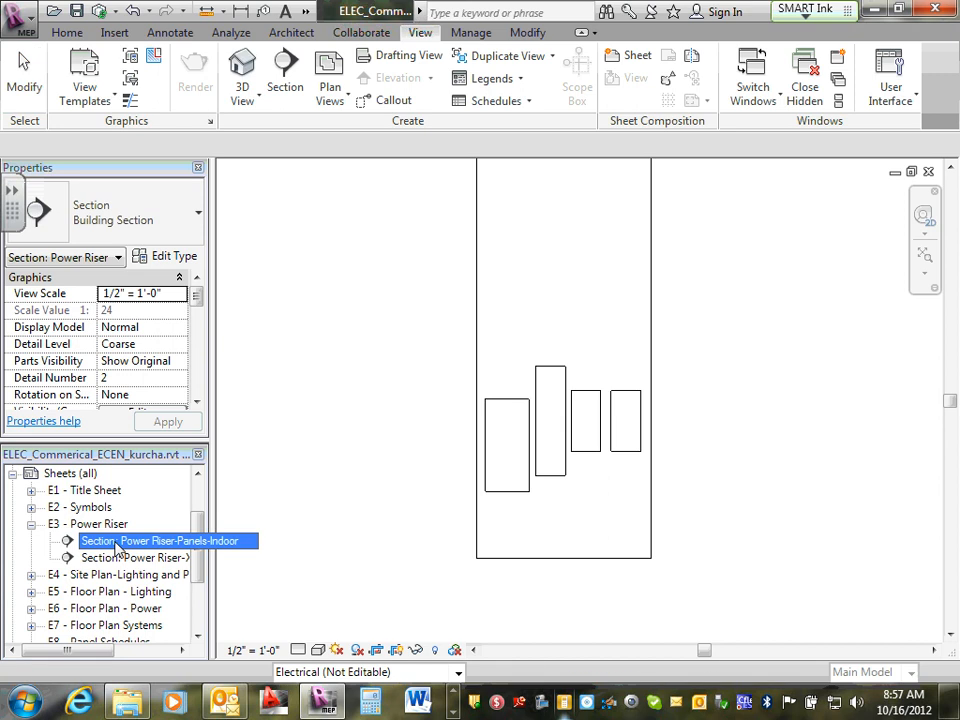
{"action": "double_click", "coordinate": [116, 558]}
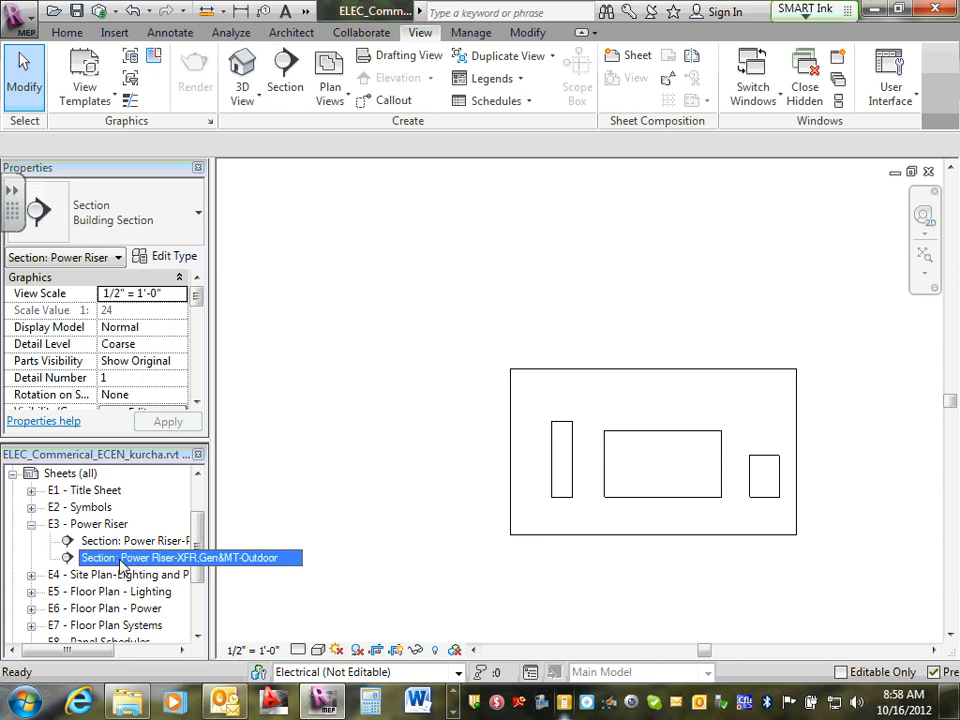
{"action": "double_click", "coordinate": [84, 526]}
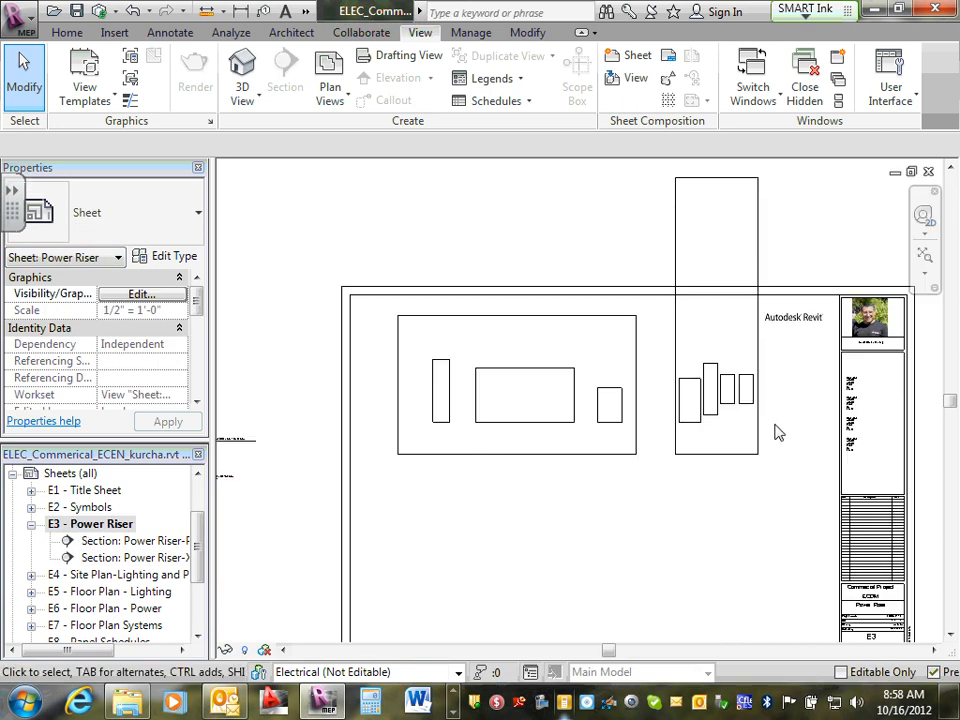
{"action": "left_click", "coordinate": [755, 455]}
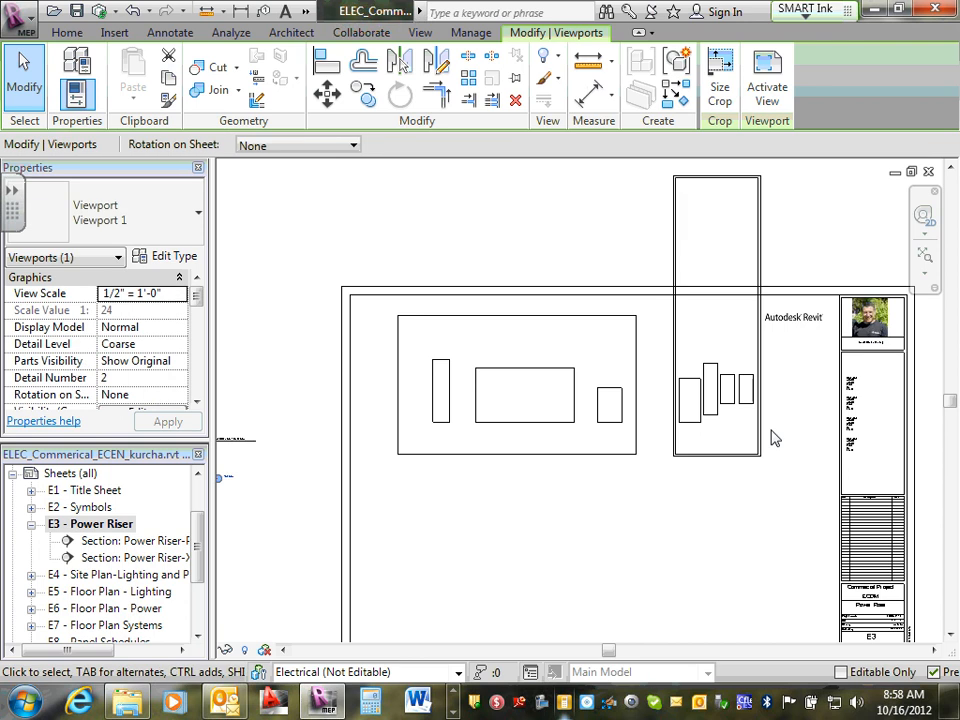
{"action": "left_click", "coordinate": [489, 521]}
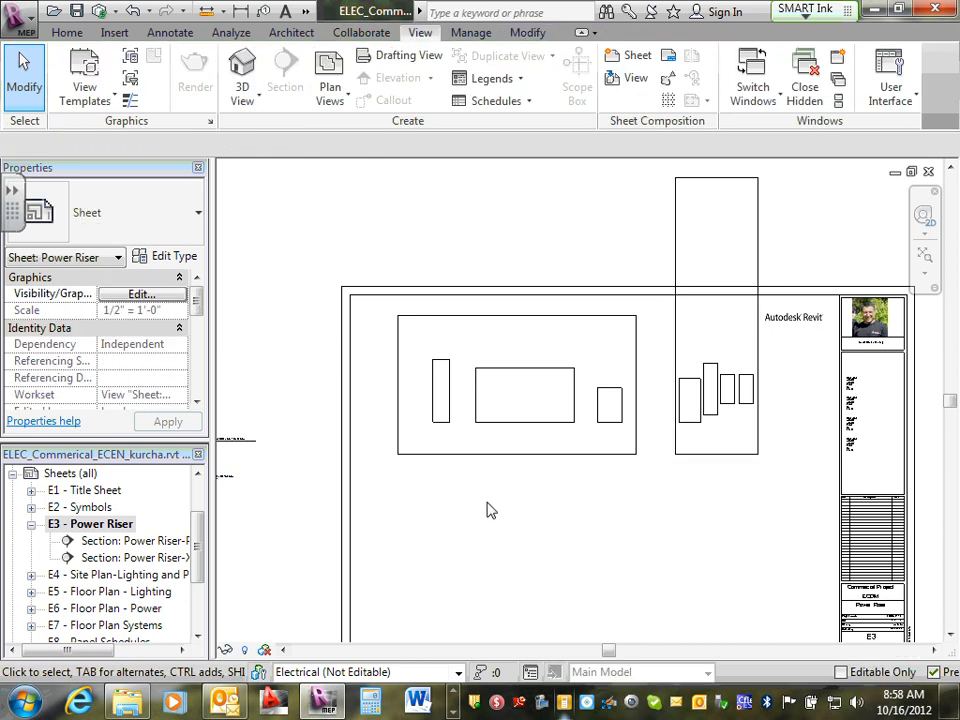
{"action": "scroll", "coordinate": [505, 509], "scroll_direction": "down", "scroll_amount": 1}
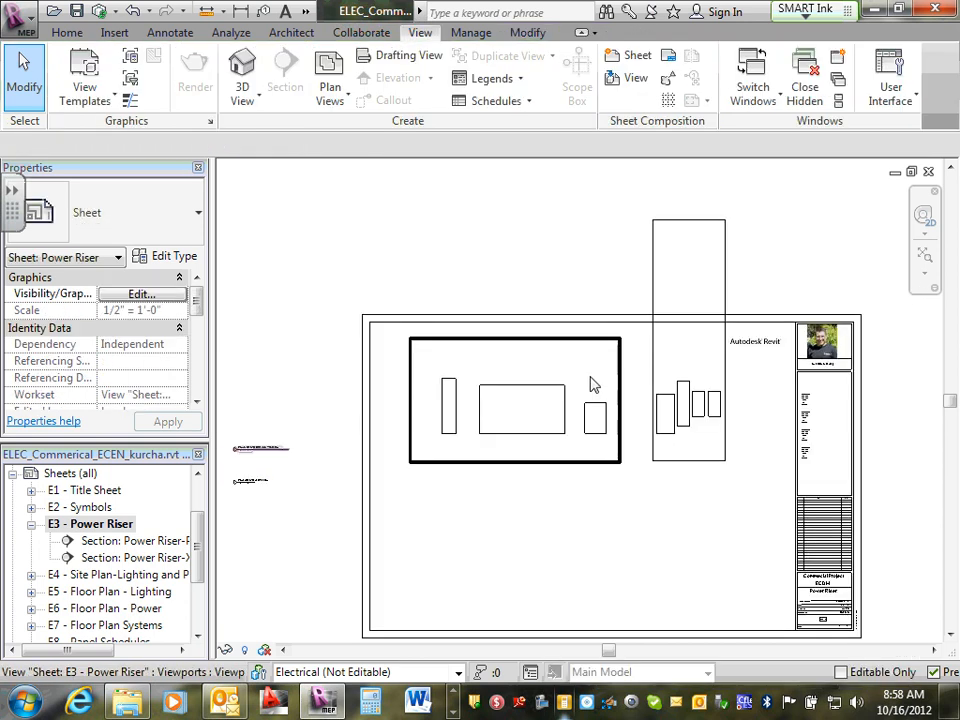
{"action": "scroll", "coordinate": [597, 400], "scroll_direction": "up", "scroll_amount": 3}
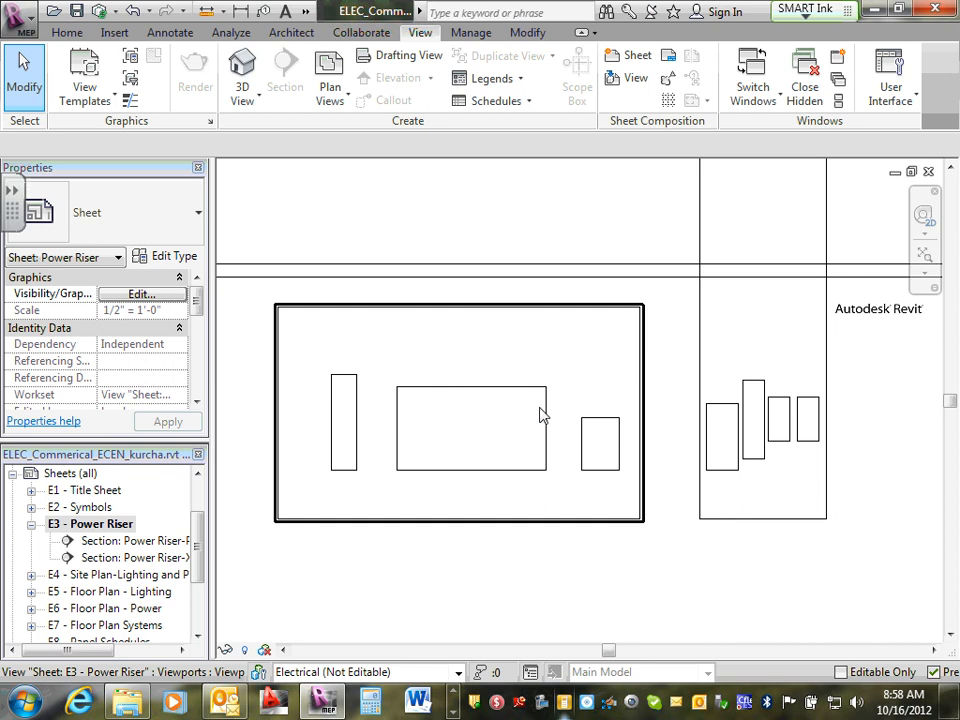
{"action": "scroll", "coordinate": [540, 415], "scroll_direction": "down", "scroll_amount": 1}
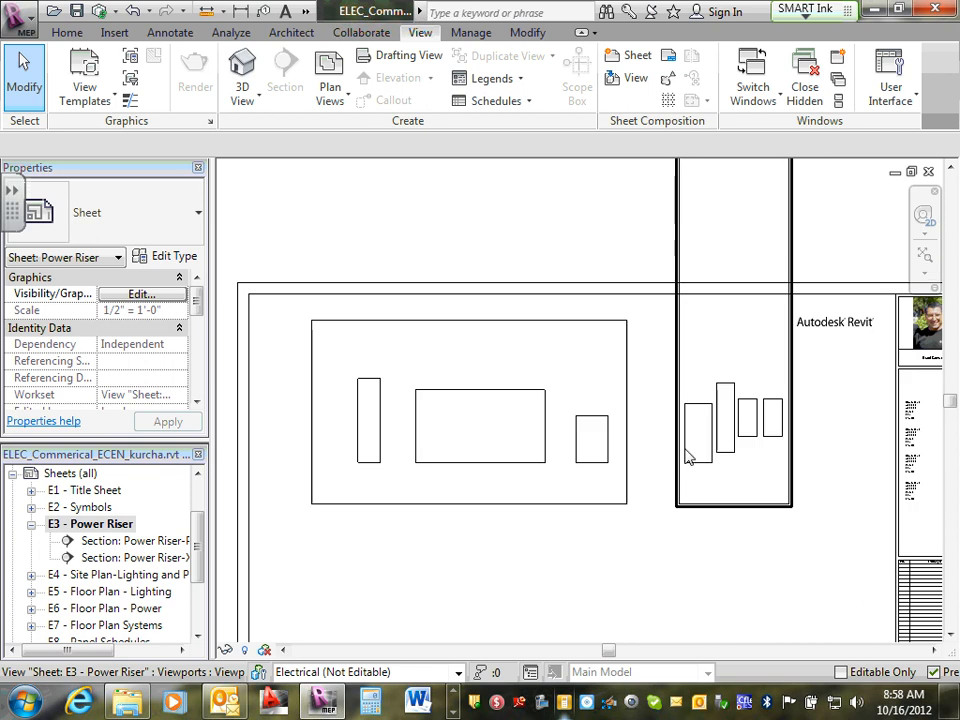
Open the Power Riser-Panels-Indoor section and hide its crop boundary element in that view
{"action": "left_click", "coordinate": [710, 510]}
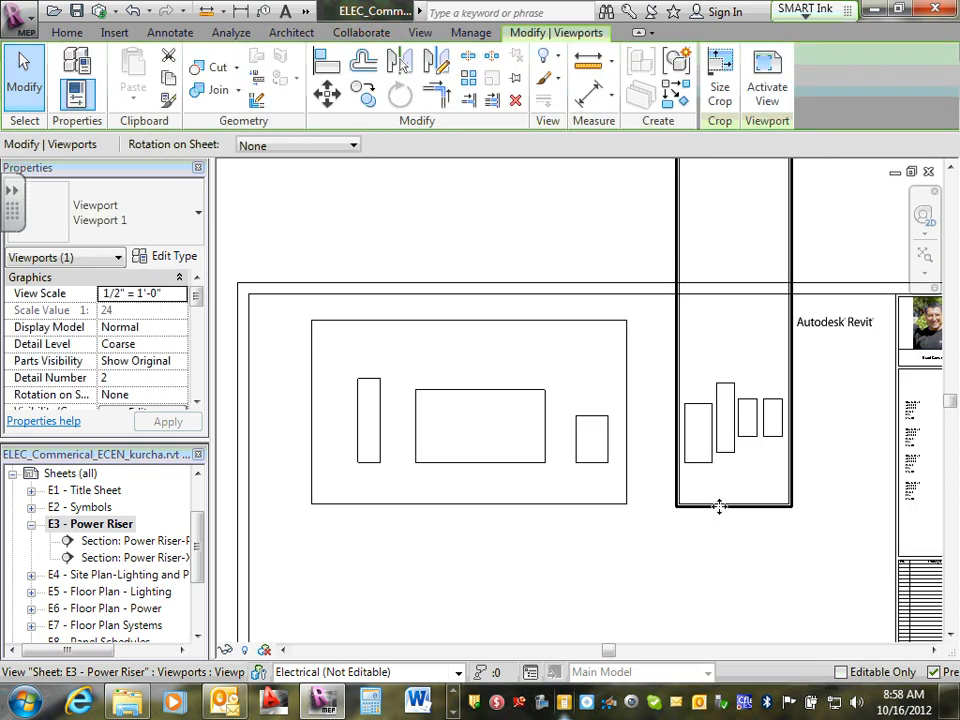
{"action": "double_click", "coordinate": [110, 541]}
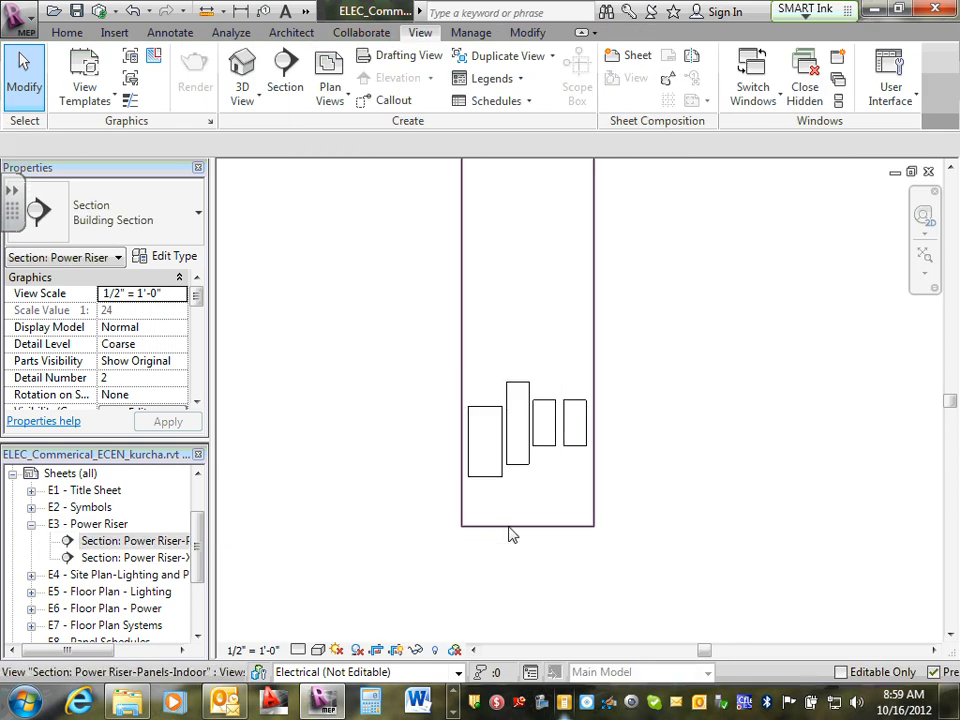
{"action": "left_click", "coordinate": [509, 528]}
{"action": "right_click", "coordinate": [510, 530]}
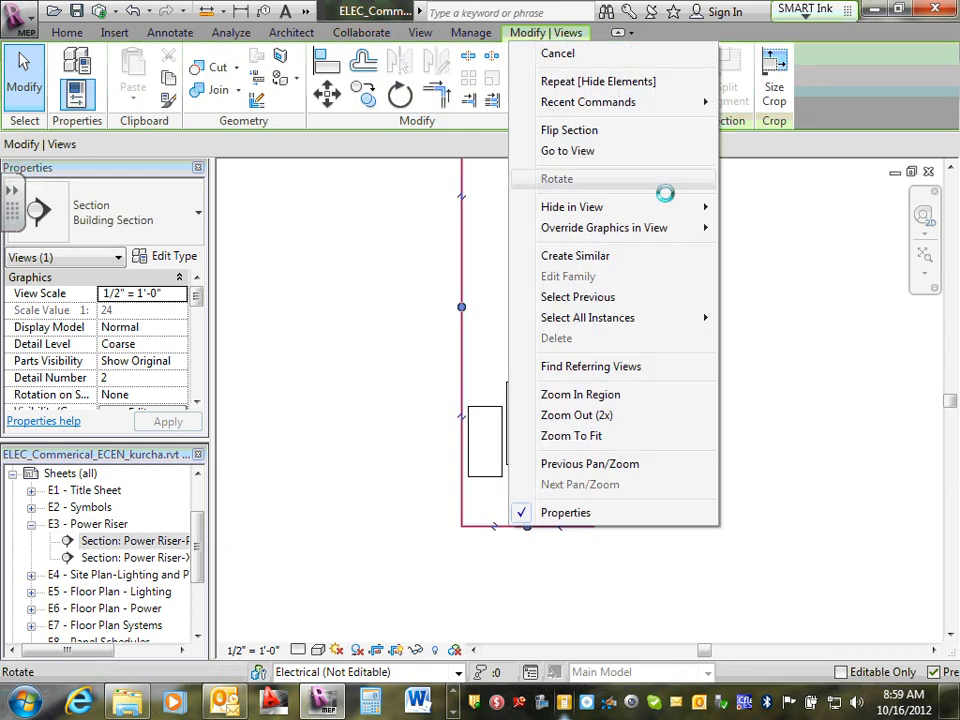
{"action": "mouse_move", "coordinate": [664, 205]}
{"action": "left_click", "coordinate": [806, 208]}
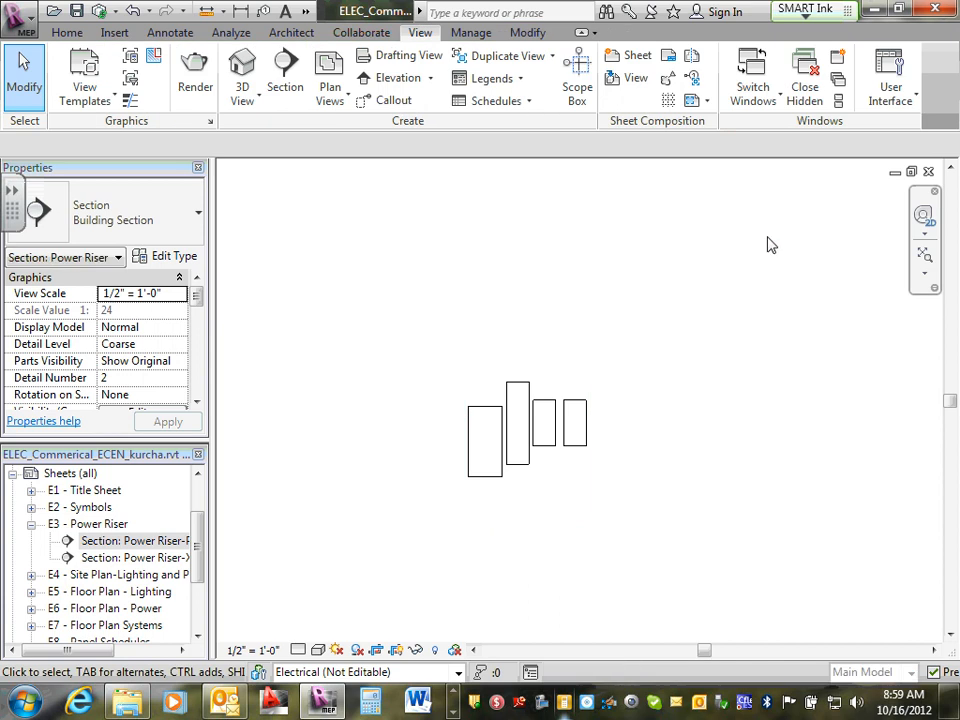
Open the Power Riser-XFR,Gen&MT-Outdoor section and hide its crop boundary element in that view
{"action": "double_click", "coordinate": [118, 558]}
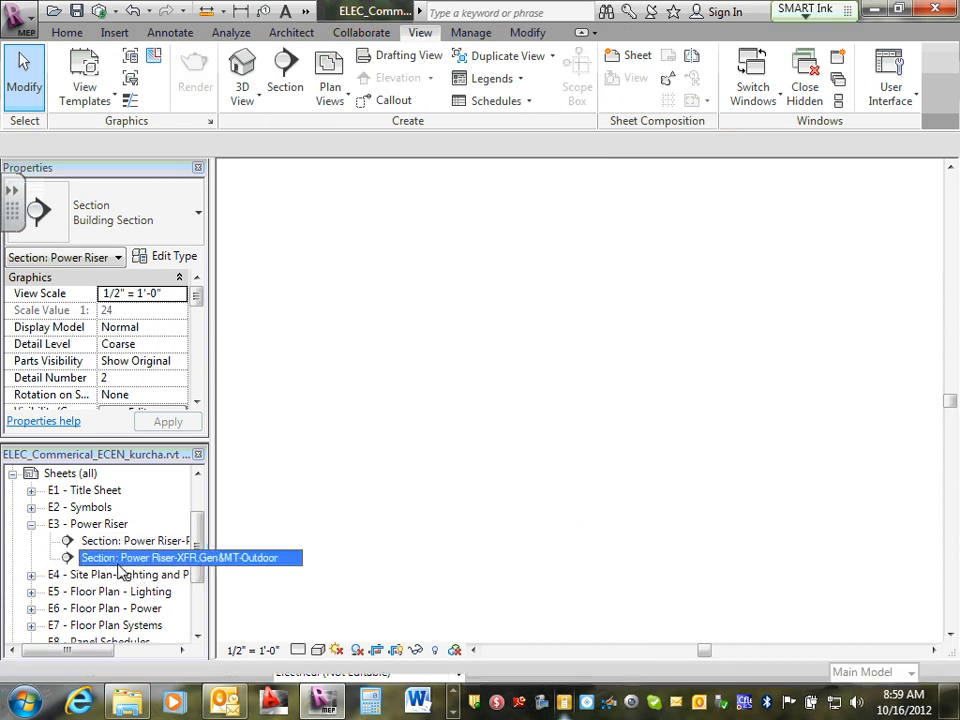
{"action": "left_click", "coordinate": [607, 535]}
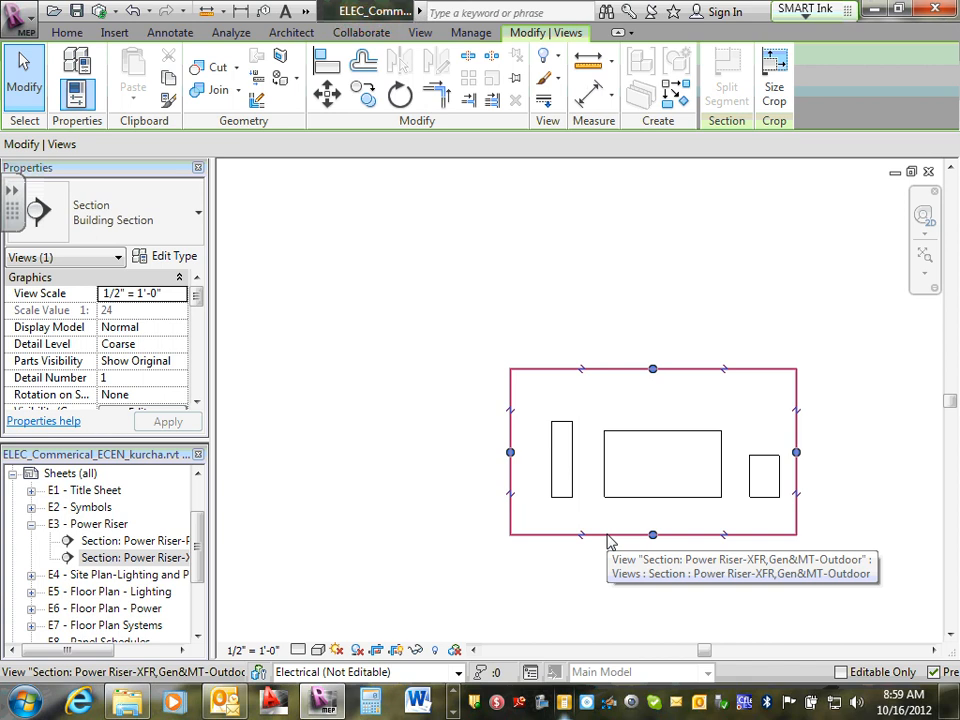
{"action": "right_click", "coordinate": [608, 537]}
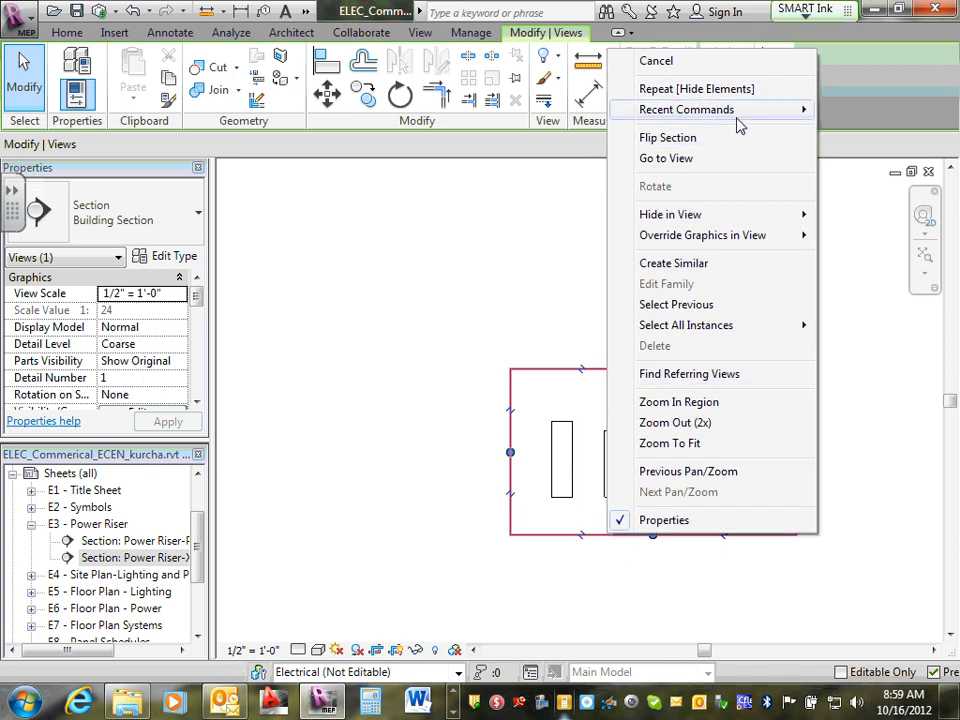
{"action": "mouse_move", "coordinate": [722, 218]}
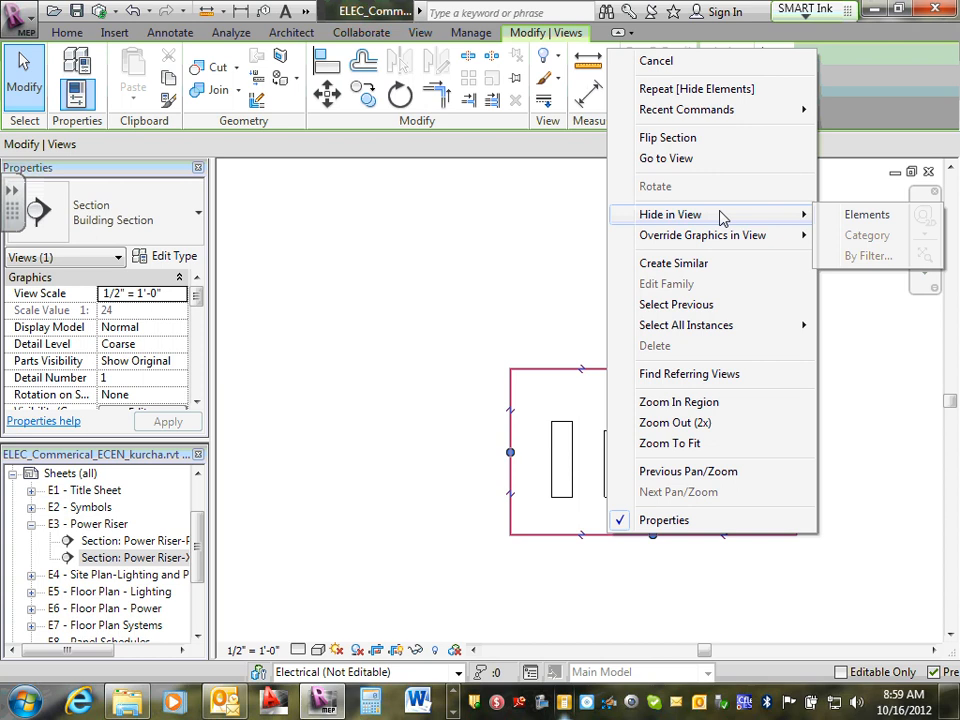
{"action": "left_click", "coordinate": [838, 215]}
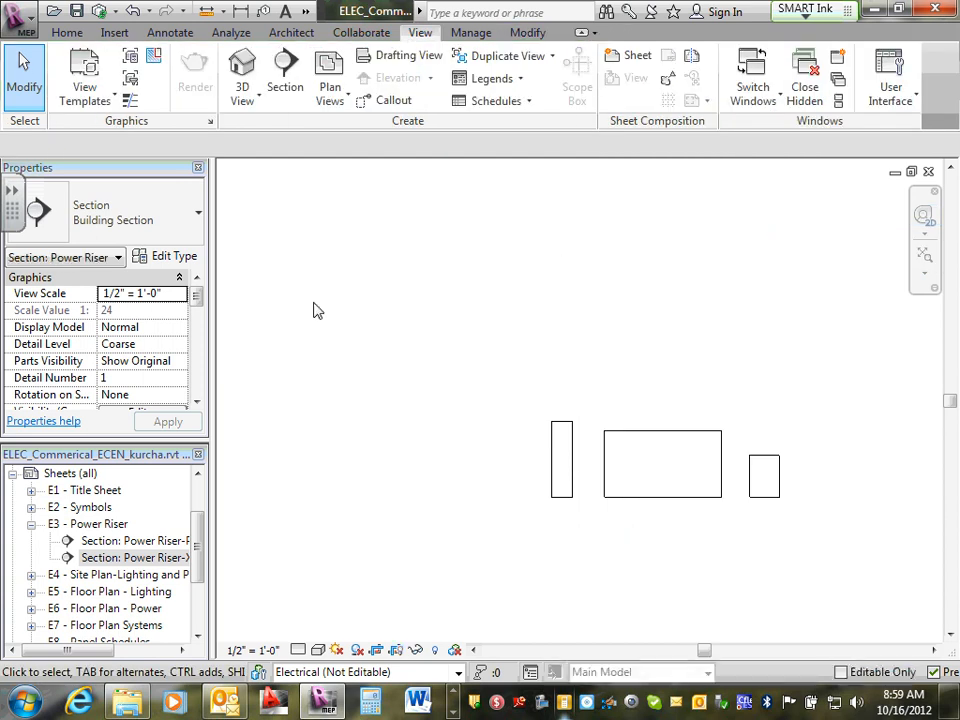
Return to sheet E3 - Power Riser and check both riser sections without their borders
{"action": "double_click", "coordinate": [108, 524]}
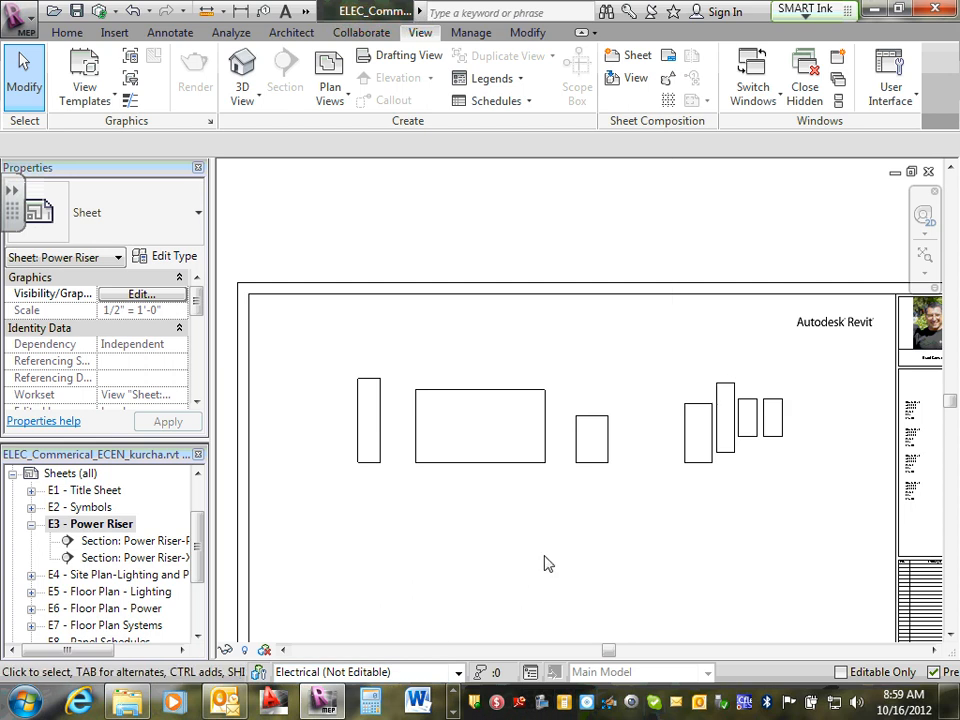
{"action": "scroll", "coordinate": [546, 562], "scroll_direction": "down", "scroll_amount": 1}
{"action": "middle_click_drag", "start_coordinate": [546, 557], "coordinate": [561, 527]}
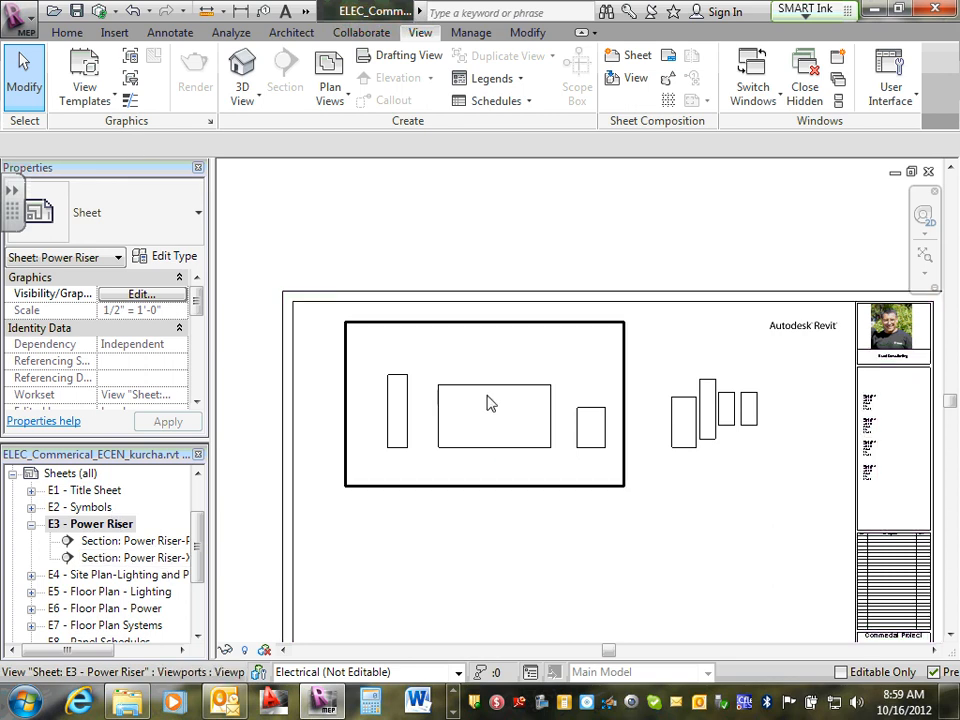
{"action": "middle_click_drag", "start_coordinate": [641, 531], "coordinate": [638, 462]}
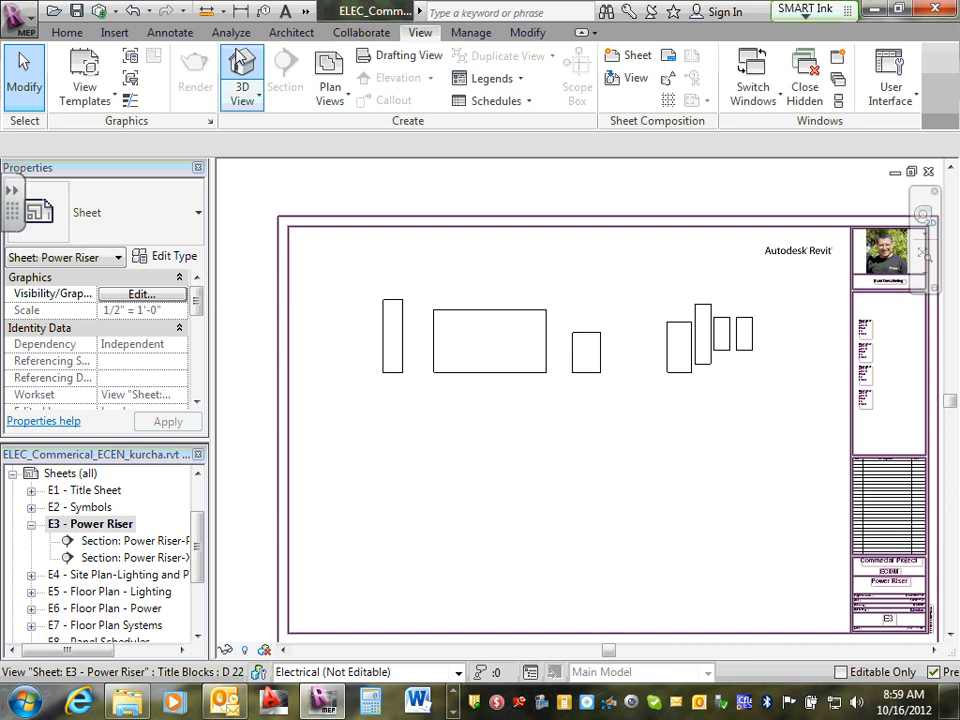
Save the project and synchronize the local file with the central model
{"action": "left_click", "coordinate": [172, 36]}
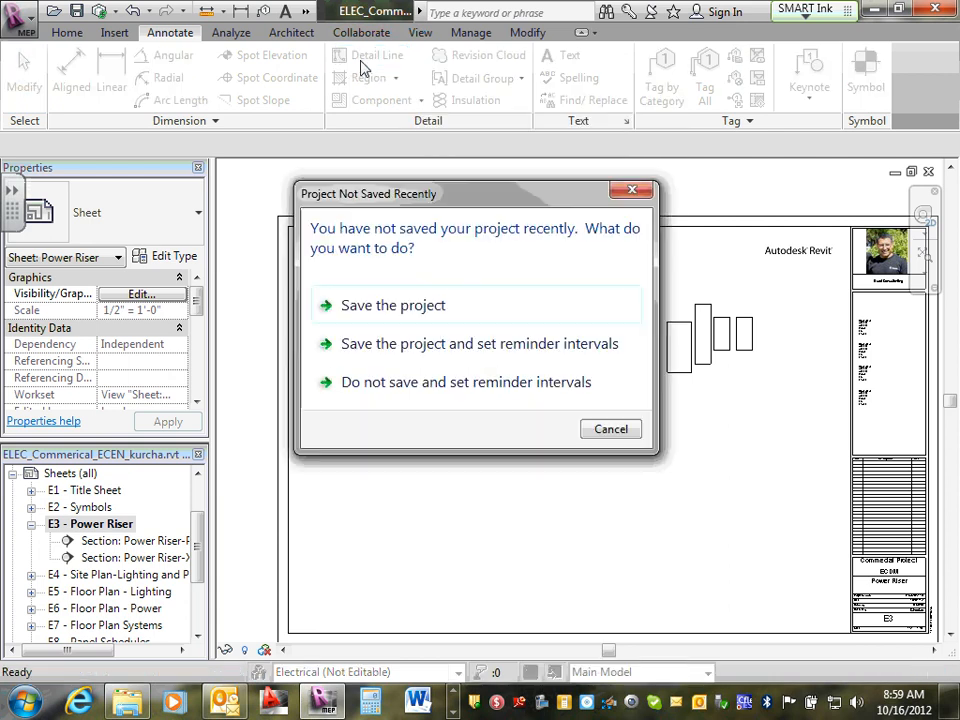
{"action": "left_click", "coordinate": [410, 306]}
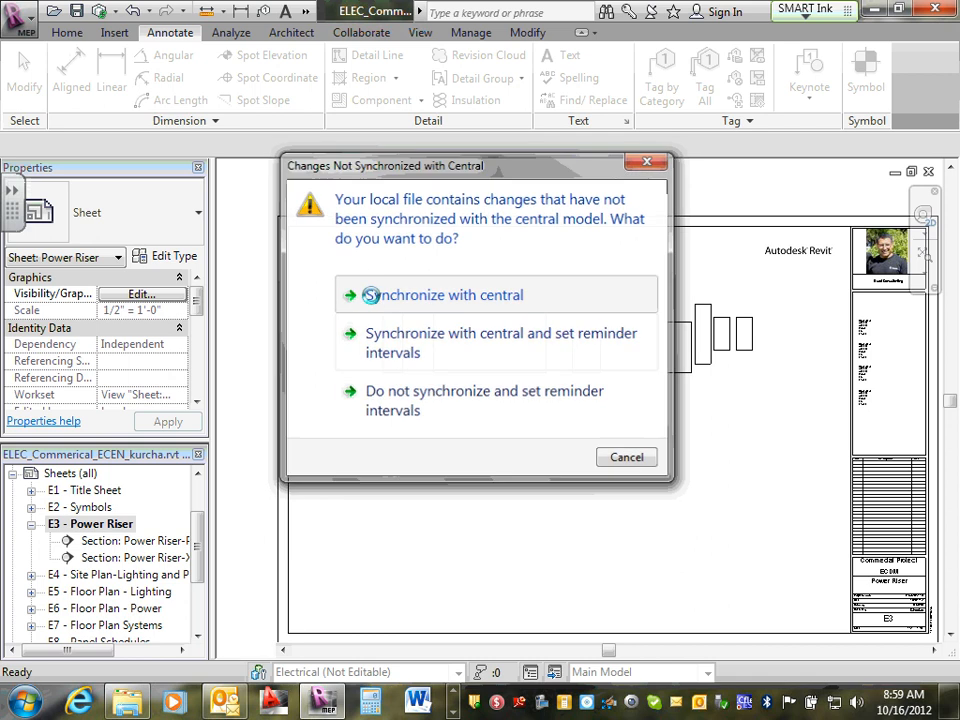
{"action": "left_click", "coordinate": [369, 294]}
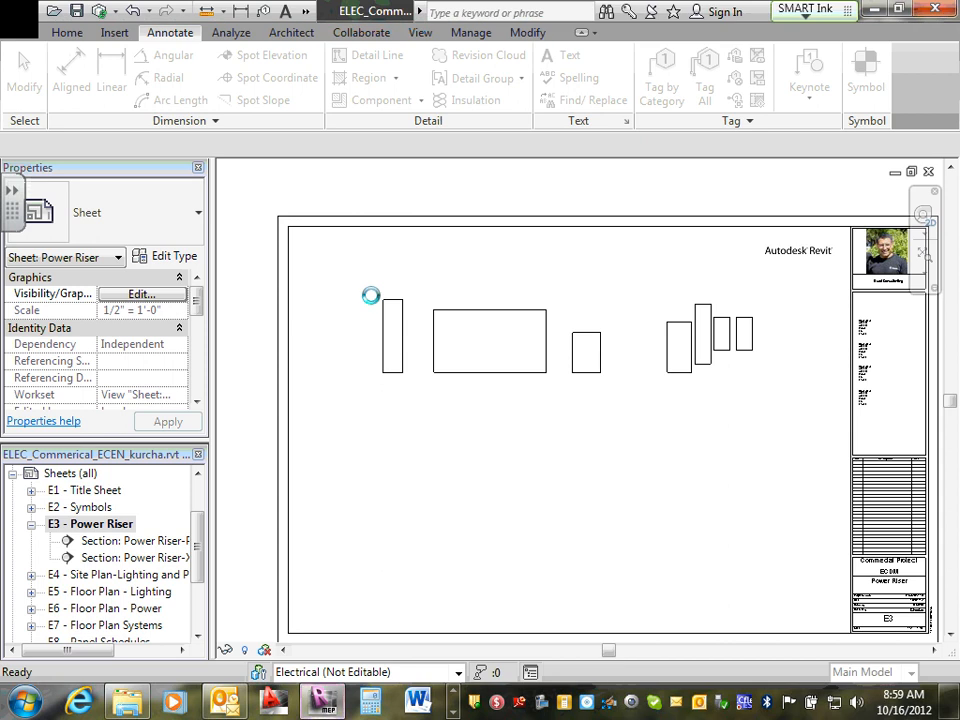
Draw a vertical Thin Lines detail line on the sheet between the outdoor equipment and the indoor panels, extending above and below both groups
{"action": "key", "text": "d"}
{"action": "key", "text": "l"}
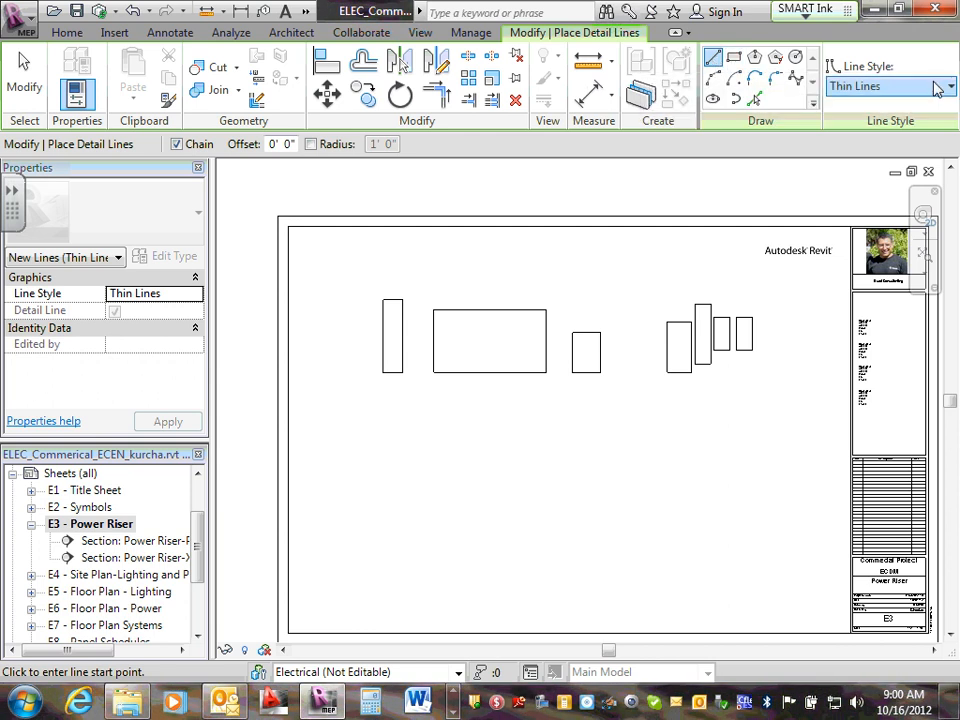
{"action": "left_click", "coordinate": [952, 88]}
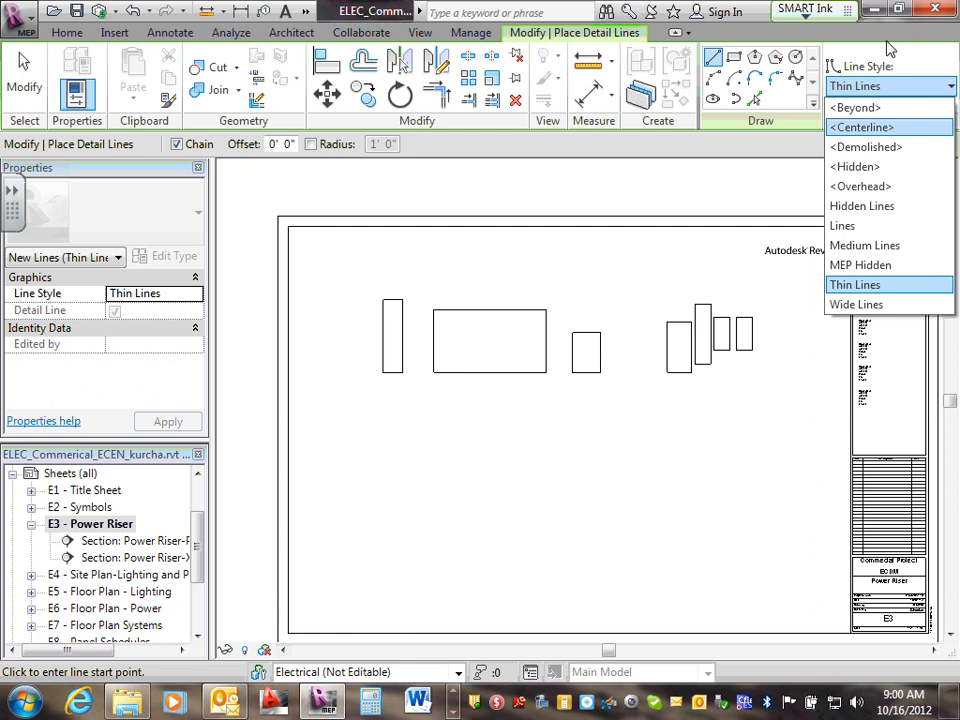
{"action": "left_click", "coordinate": [851, 48]}
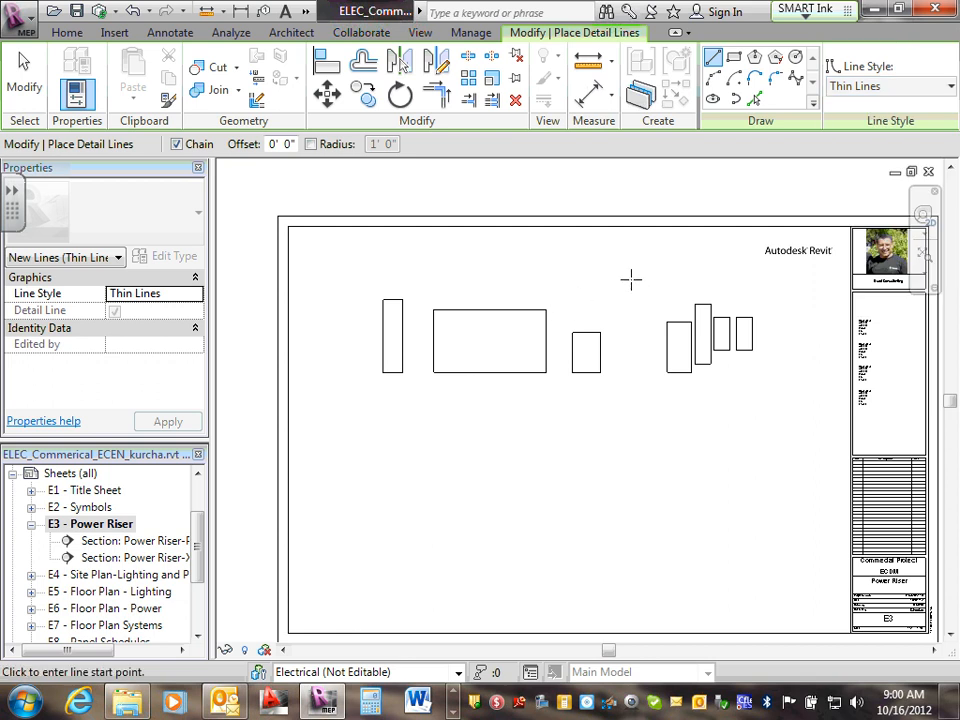
{"action": "left_click", "coordinate": [624, 248]}
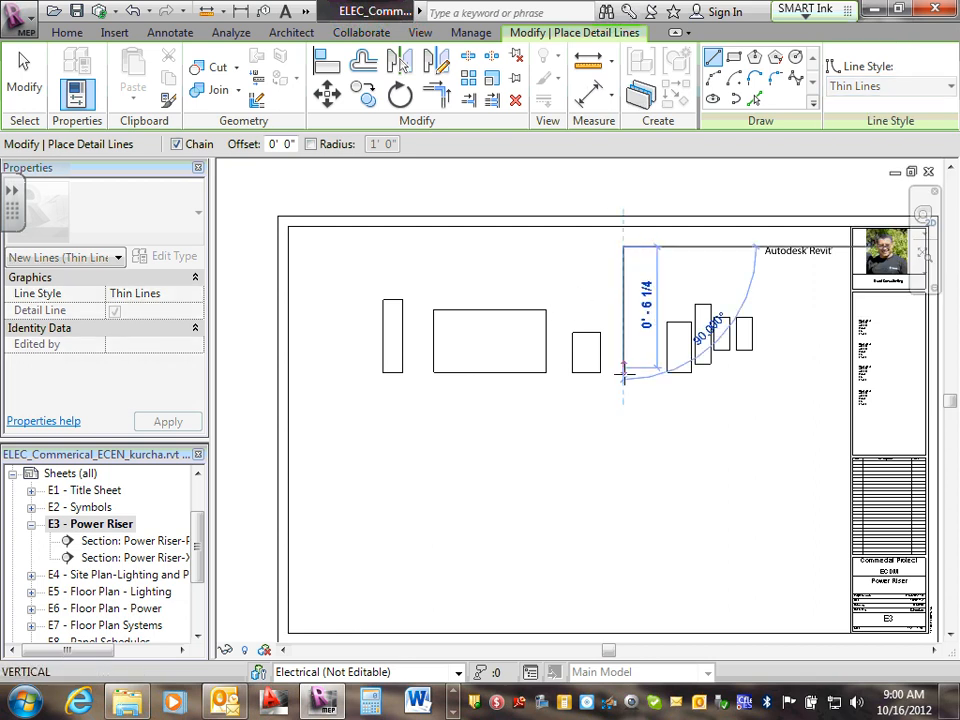
{"action": "left_click", "coordinate": [623, 420]}
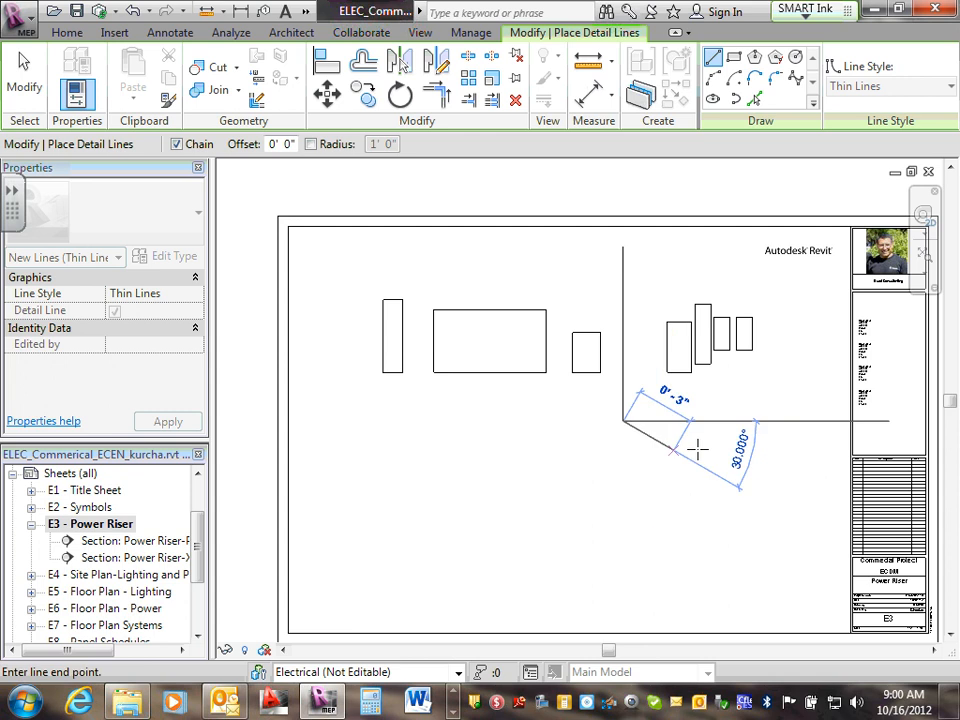
{"action": "key", "text": "Escape"}
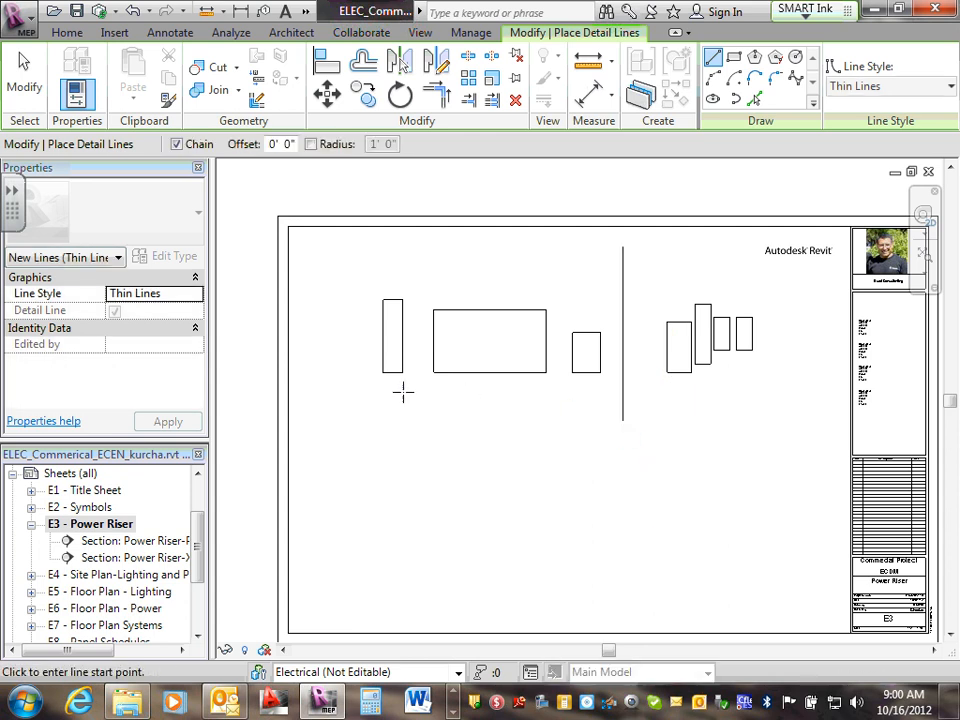
Draw a horizontal detail line about 1' 10 3/4" long from the outermost outdoor unit's base corner to beyond the indoor panels
{"action": "scroll", "coordinate": [436, 381], "scroll_direction": "up", "scroll_amount": 2}
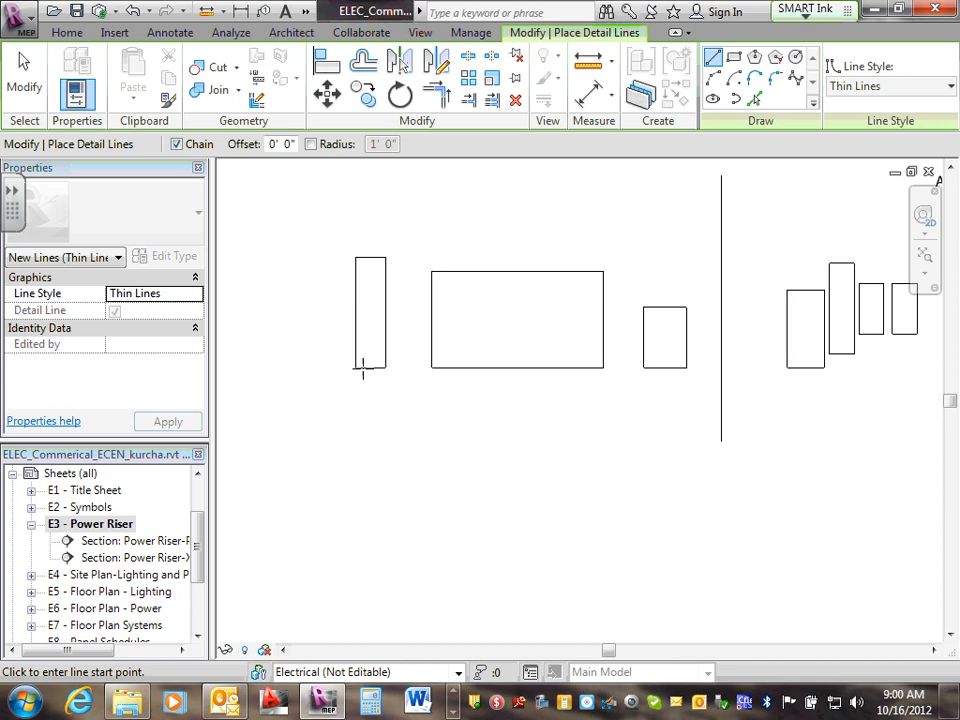
{"action": "scroll", "coordinate": [390, 379], "scroll_direction": "down", "scroll_amount": 2}
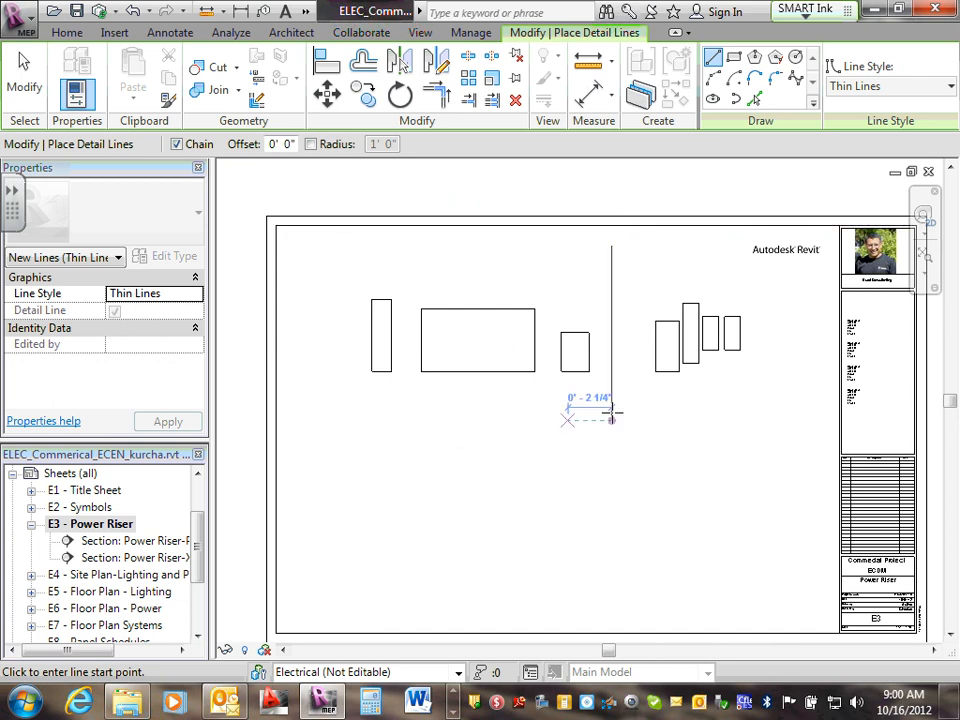
{"action": "scroll", "coordinate": [645, 394], "scroll_direction": "up", "scroll_amount": 2}
{"action": "scroll", "coordinate": [294, 379], "scroll_direction": "down", "scroll_amount": 2}
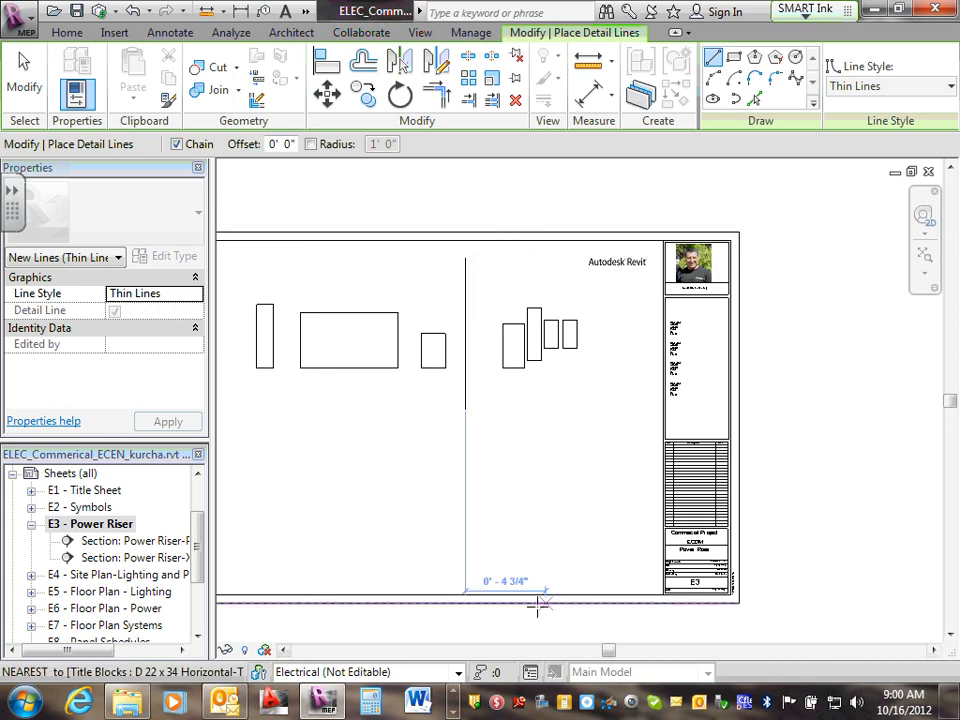
{"action": "middle_click_drag", "start_coordinate": [442, 415], "coordinate": [603, 447]}
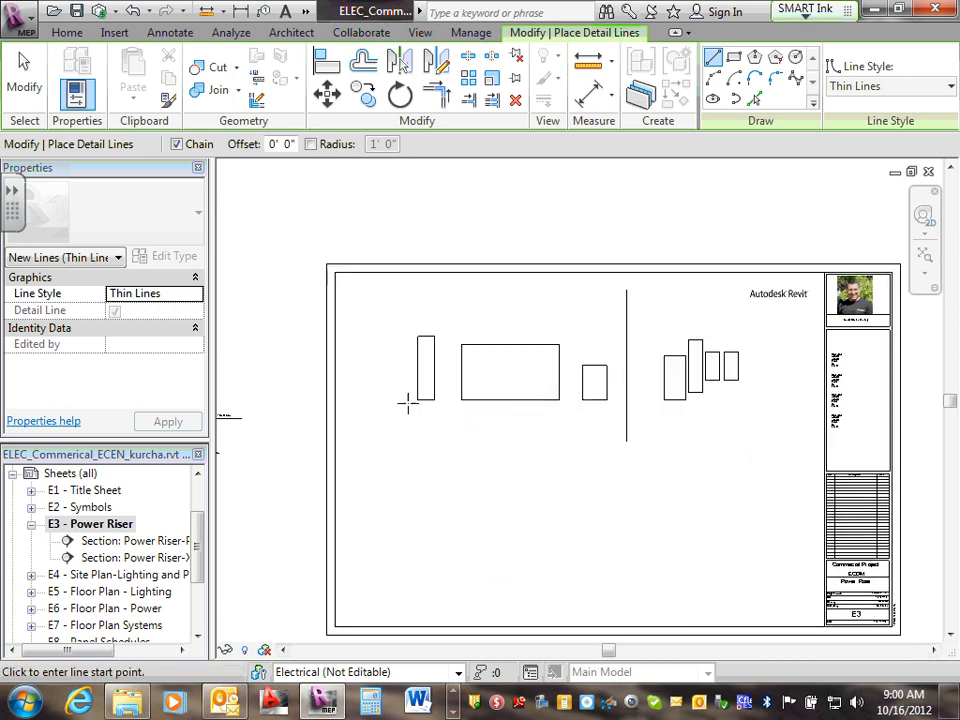
{"action": "scroll", "coordinate": [405, 402], "scroll_direction": "up", "scroll_amount": 2}
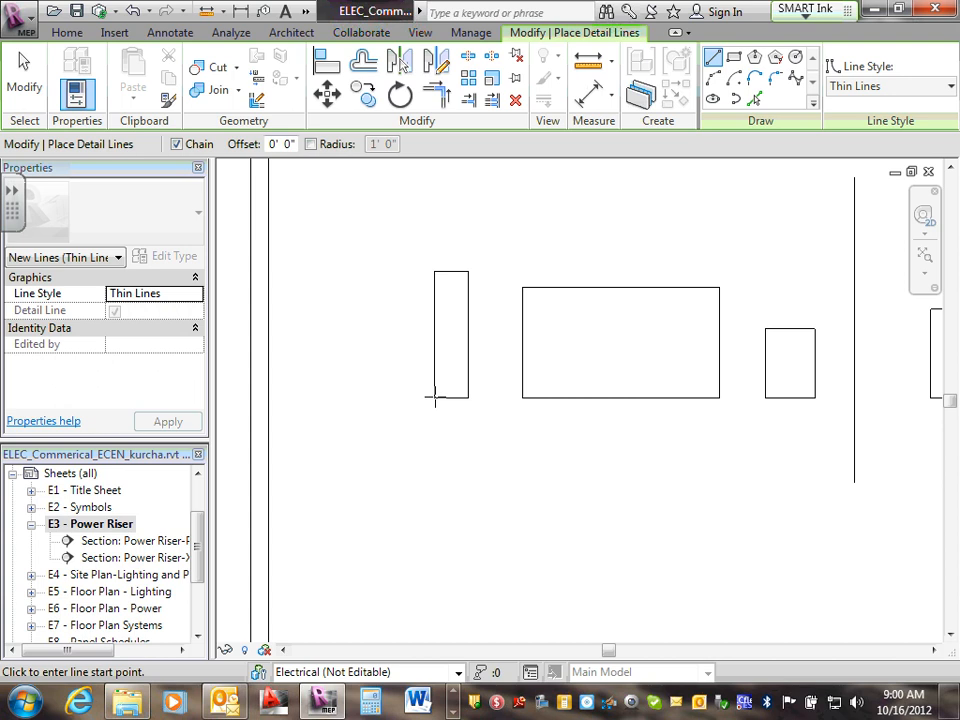
{"action": "left_click", "coordinate": [435, 398]}
{"action": "scroll", "coordinate": [744, 444], "scroll_direction": "up", "scroll_amount": 1}
{"action": "middle_click_drag", "start_coordinate": [744, 444], "coordinate": [255, 459]}
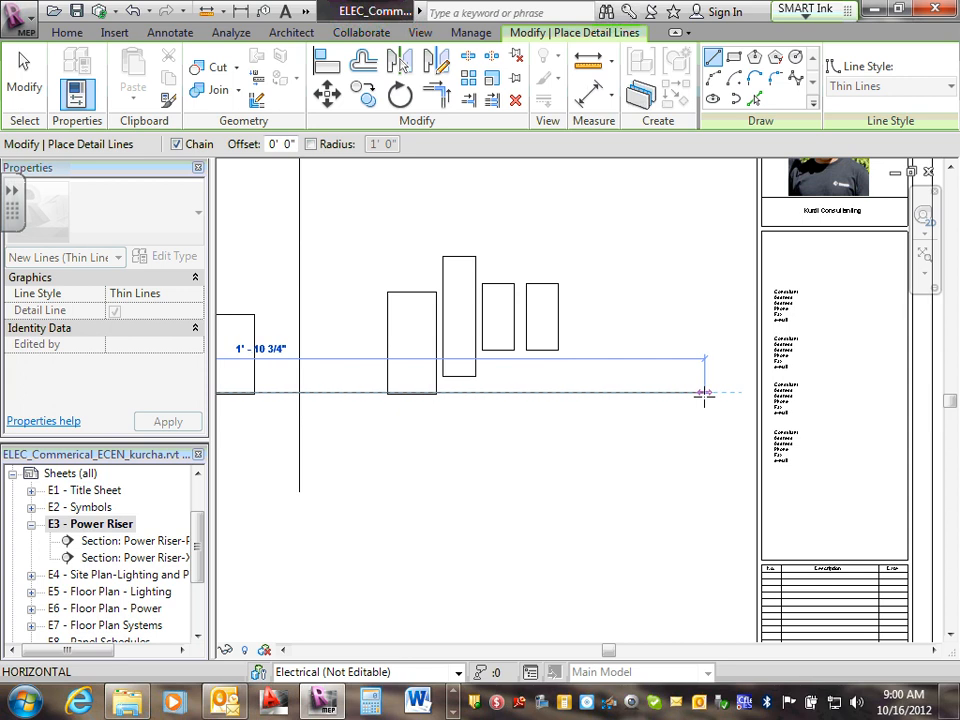
{"action": "left_click", "coordinate": [704, 393]}
{"action": "key", "text": "Escape"}
{"action": "scroll", "coordinate": [527, 418], "scroll_direction": "up", "scroll_amount": 2}
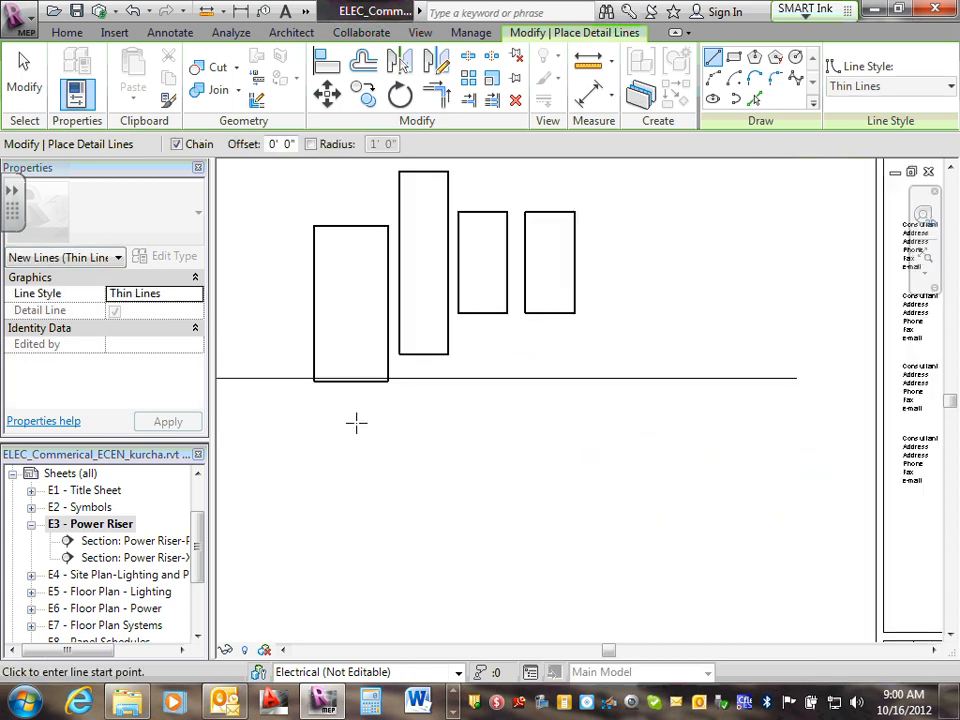
{"action": "scroll", "coordinate": [370, 423], "scroll_direction": "down", "scroll_amount": 1}
{"action": "key", "text": "Escape"}
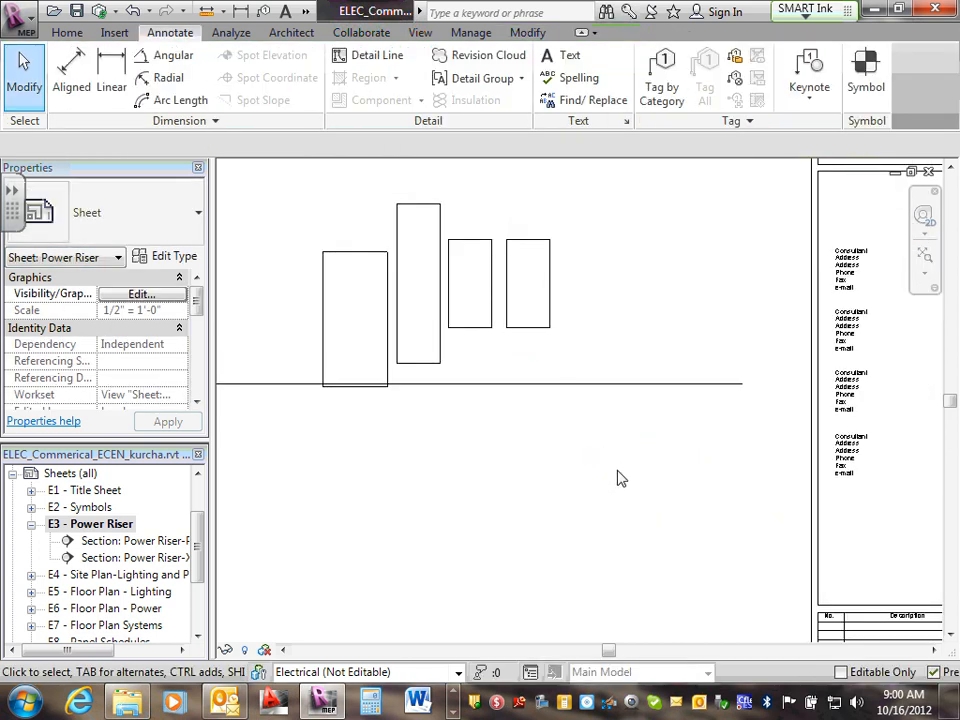
Move the horizontal detail line down slightly so it aligns with the bases of the equipment outlines
{"action": "scroll", "coordinate": [456, 471], "scroll_direction": "down", "scroll_amount": 2}
{"action": "middle_click_drag", "start_coordinate": [336, 504], "coordinate": [617, 545]}
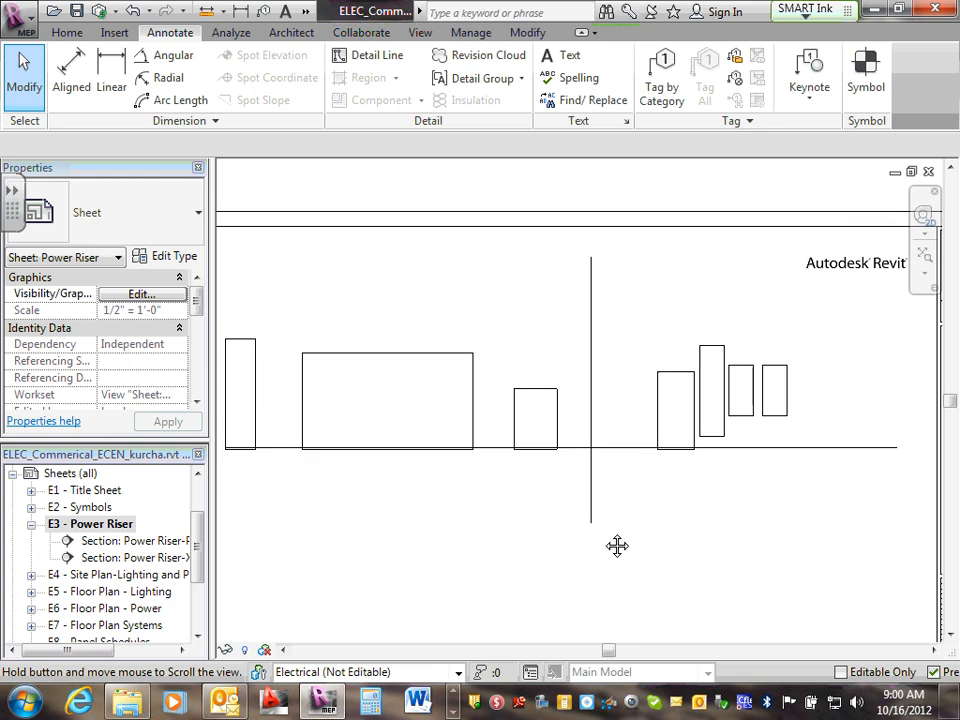
{"action": "scroll", "coordinate": [621, 510], "scroll_direction": "up", "scroll_amount": 3}
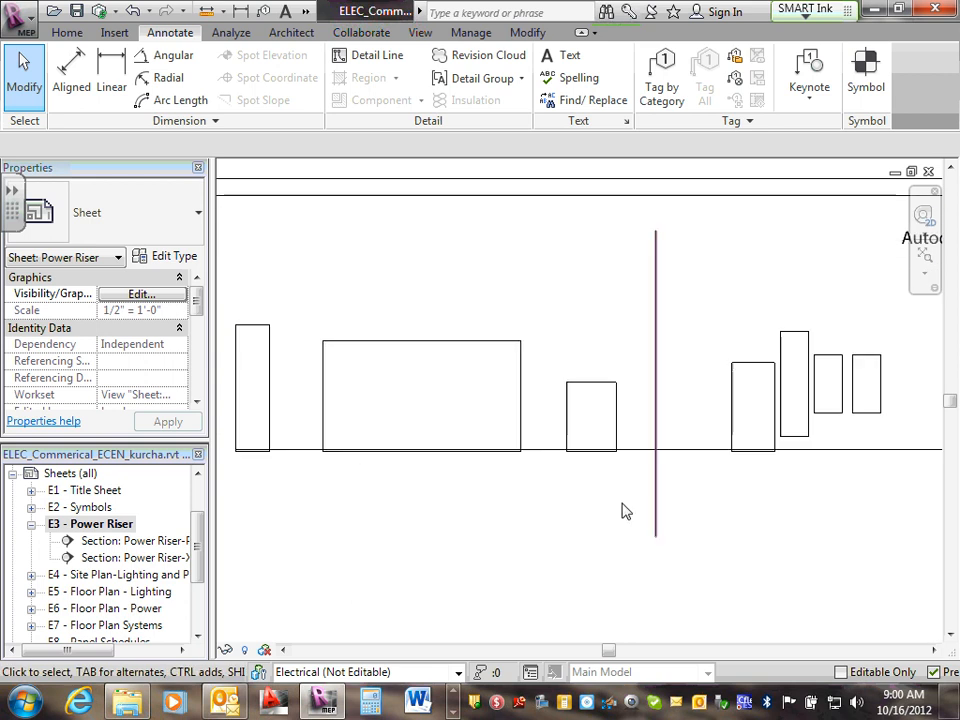
{"action": "left_click", "coordinate": [745, 461]}
{"action": "scroll", "coordinate": [733, 459], "scroll_direction": "up", "scroll_amount": 2}
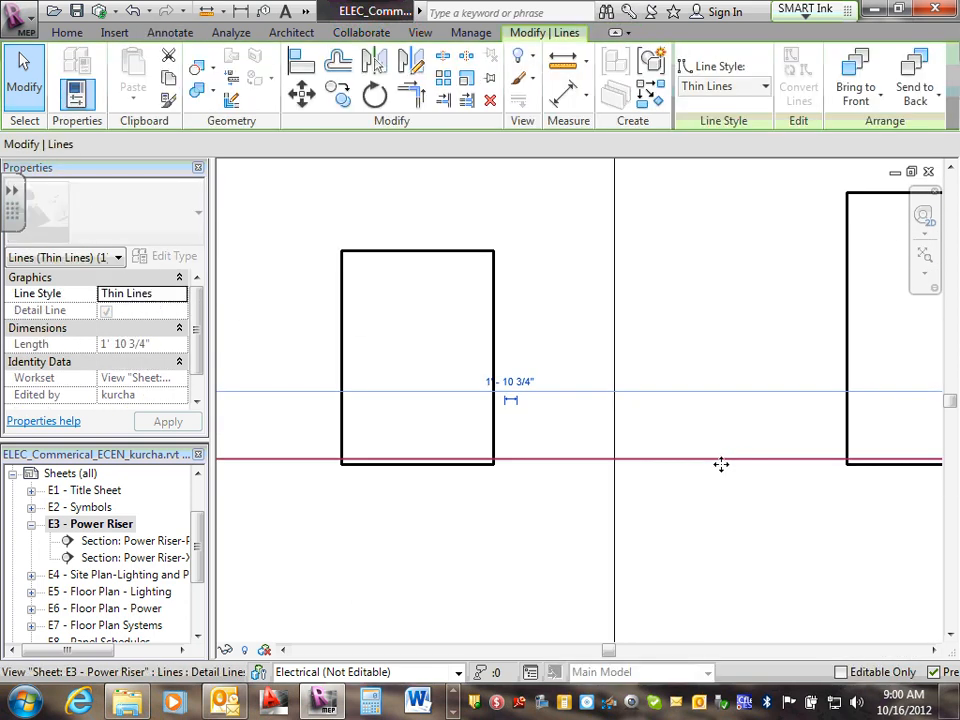
{"action": "left_click_drag", "start_coordinate": [723, 471], "coordinate": [739, 516]}
{"action": "left_click", "coordinate": [729, 508]}
{"action": "scroll", "coordinate": [724, 497], "scroll_direction": "down", "scroll_amount": 3}
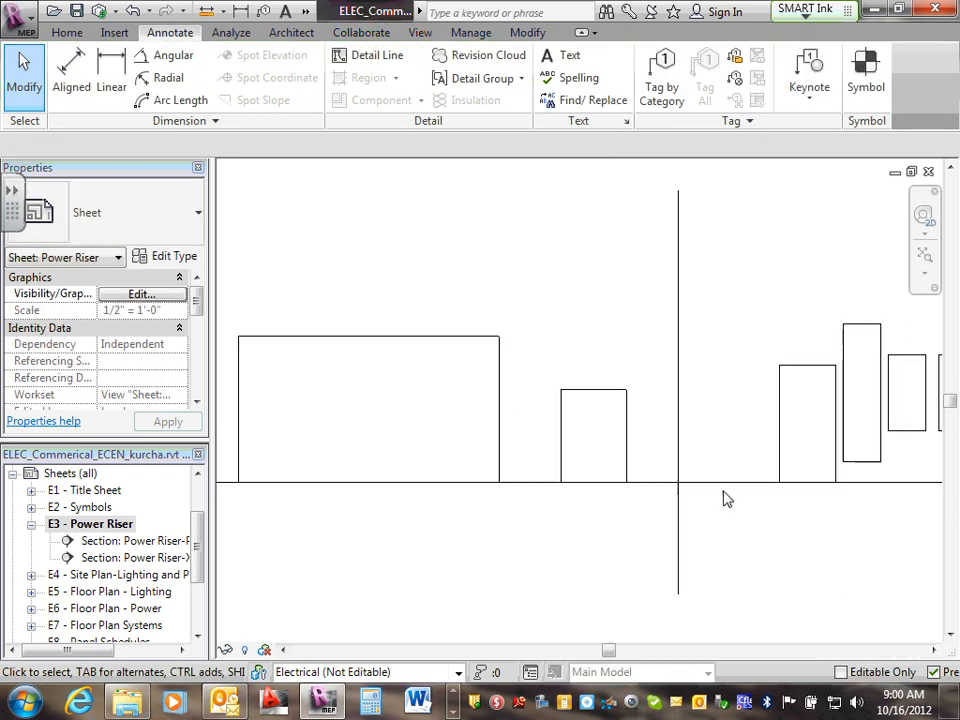
{"action": "scroll", "coordinate": [611, 568], "scroll_direction": "down", "scroll_amount": 2}
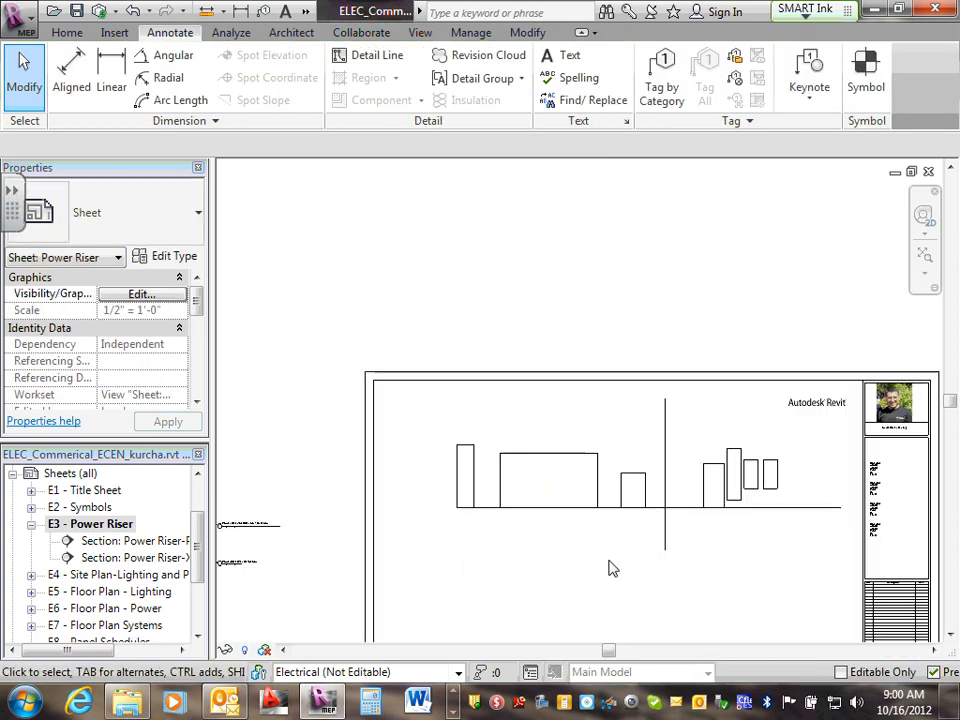
{"action": "scroll", "coordinate": [700, 395], "scroll_direction": "up", "scroll_amount": 2}
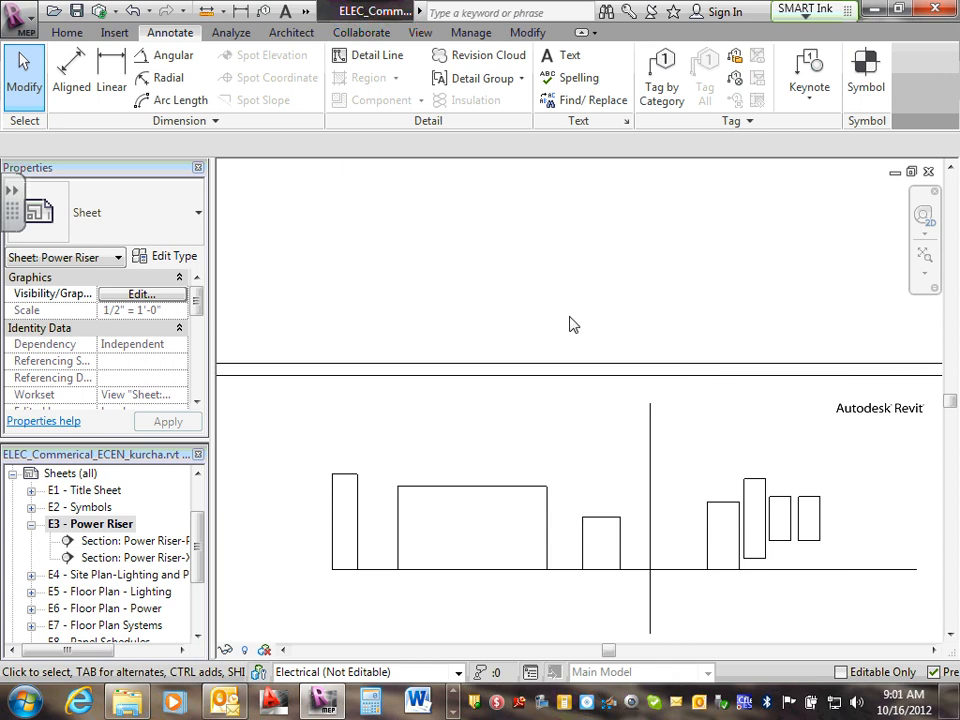
Shorten the vertical detail line so its lower end meets the horizontal ground line
{"action": "scroll", "coordinate": [620, 345], "scroll_direction": "down", "scroll_amount": 2}
{"action": "left_click", "coordinate": [623, 521]}
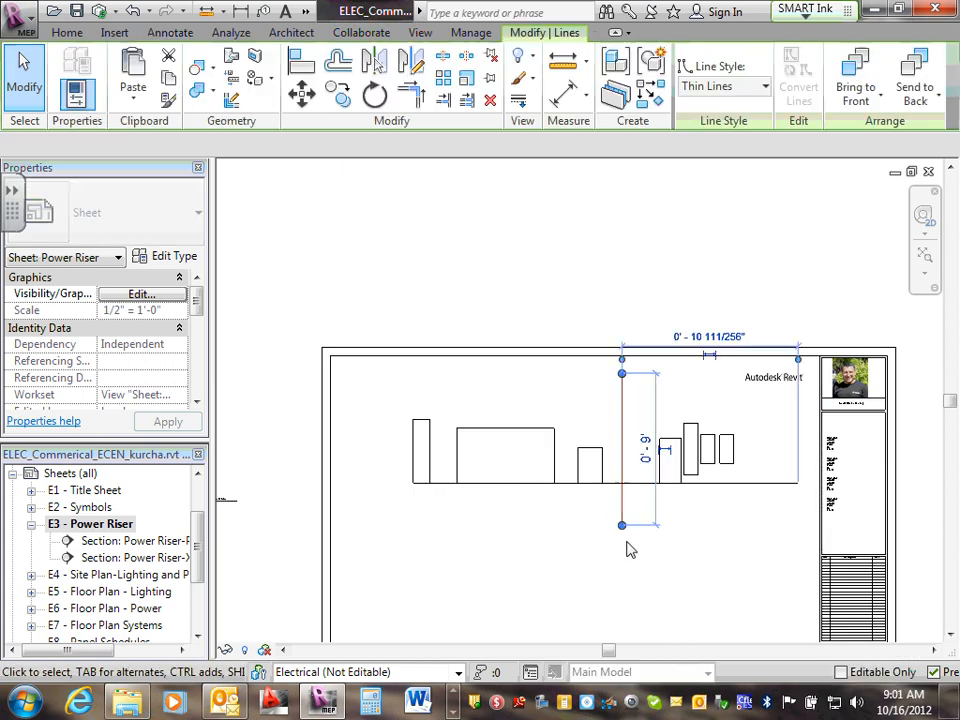
{"action": "scroll", "coordinate": [627, 545], "scroll_direction": "up", "scroll_amount": 2}
{"action": "left_click_drag", "start_coordinate": [624, 517], "coordinate": [624, 434]}
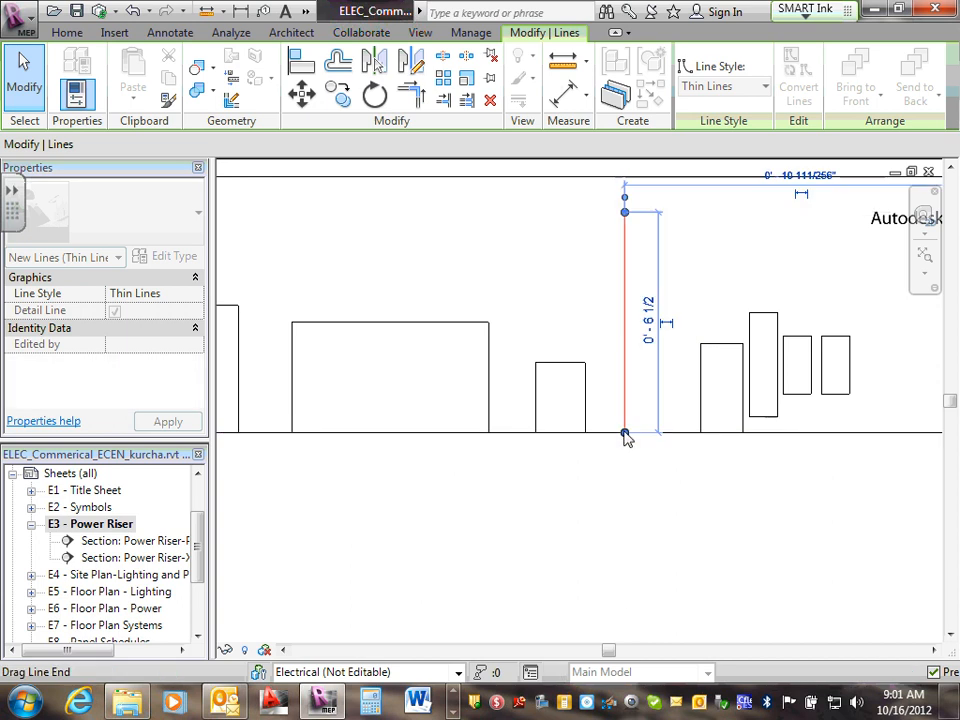
{"action": "double_click", "coordinate": [620, 505]}
{"action": "scroll", "coordinate": [621, 503], "scroll_direction": "down", "scroll_amount": 2}
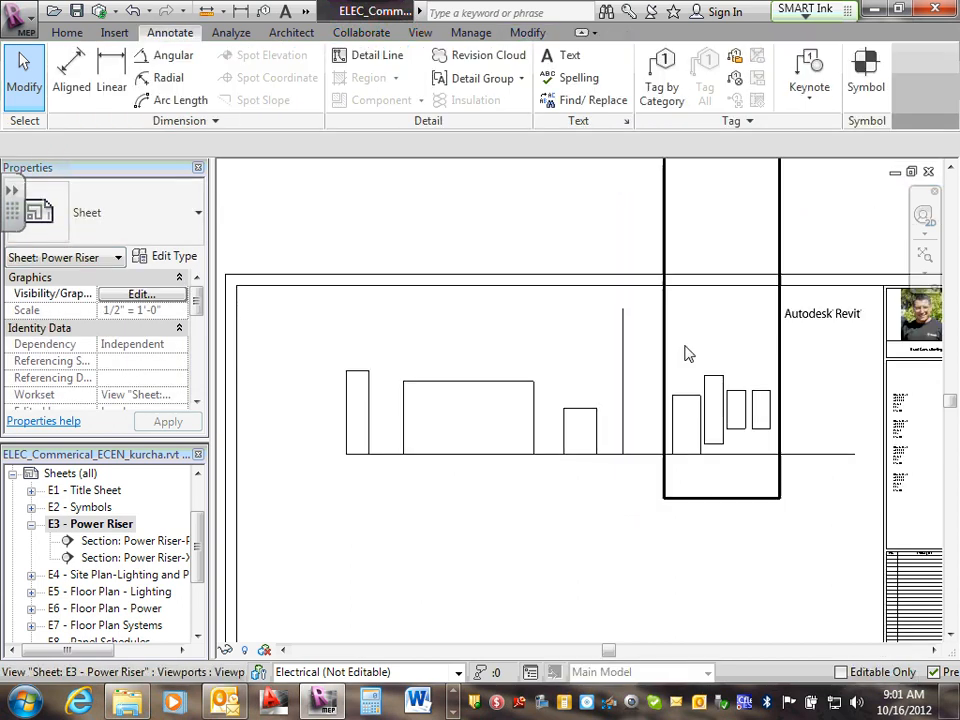
Extend the vertical detail line's upper end toward the sheet border, making the line about 7" long
{"action": "scroll", "coordinate": [623, 315], "scroll_direction": "up", "scroll_amount": 2}
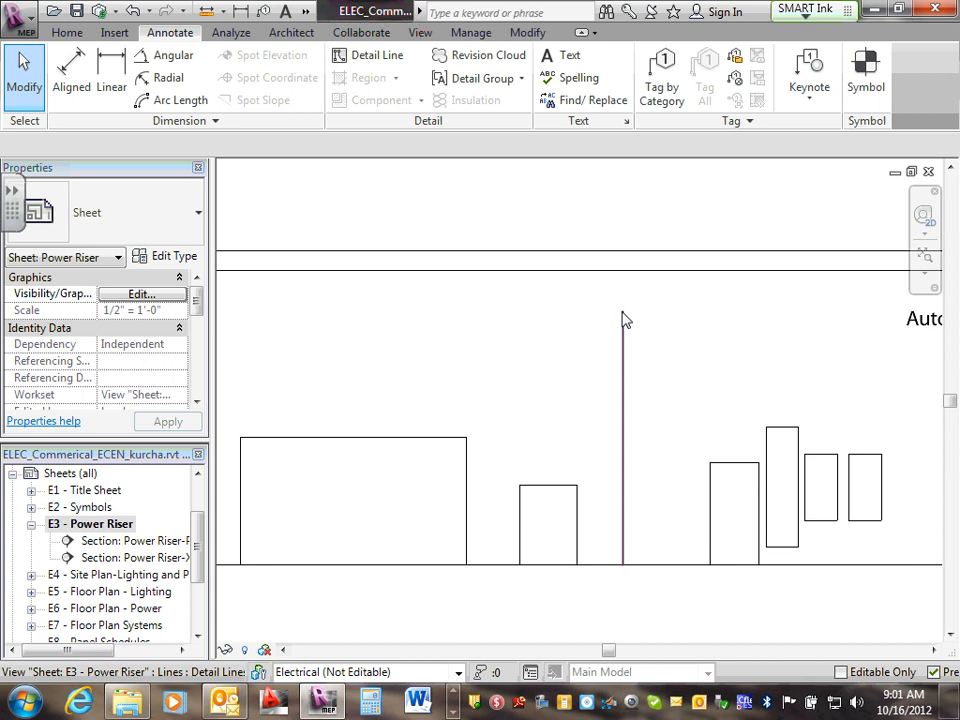
{"action": "scroll", "coordinate": [623, 318], "scroll_direction": "up", "scroll_amount": 2}
{"action": "left_click", "coordinate": [625, 315]}
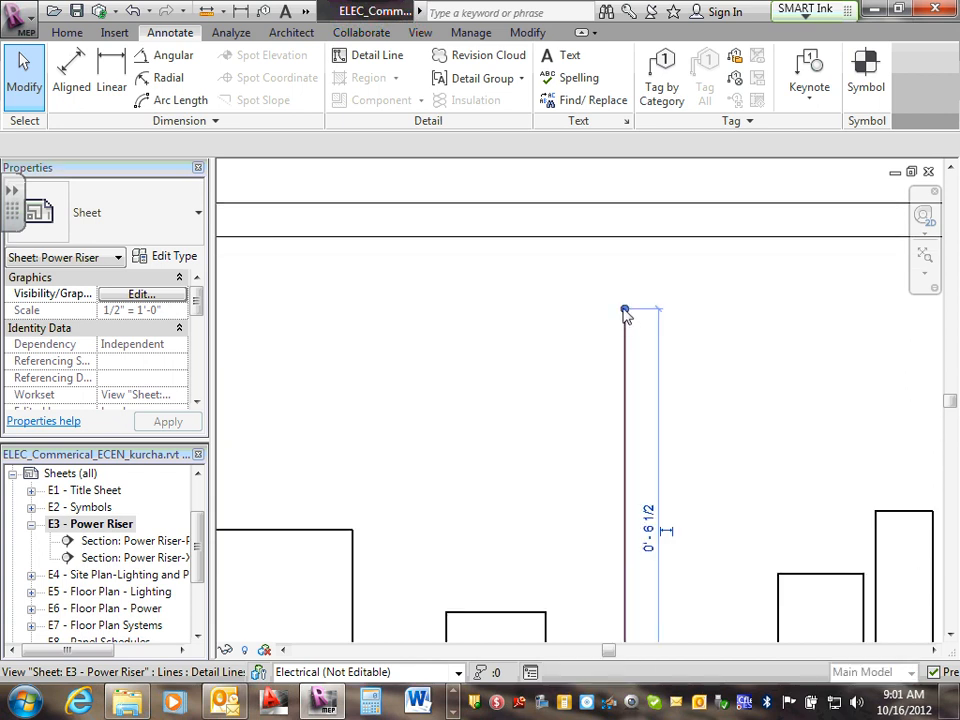
{"action": "left_click_drag", "start_coordinate": [625, 313], "coordinate": [624, 274]}
{"action": "key", "text": "Escape"}
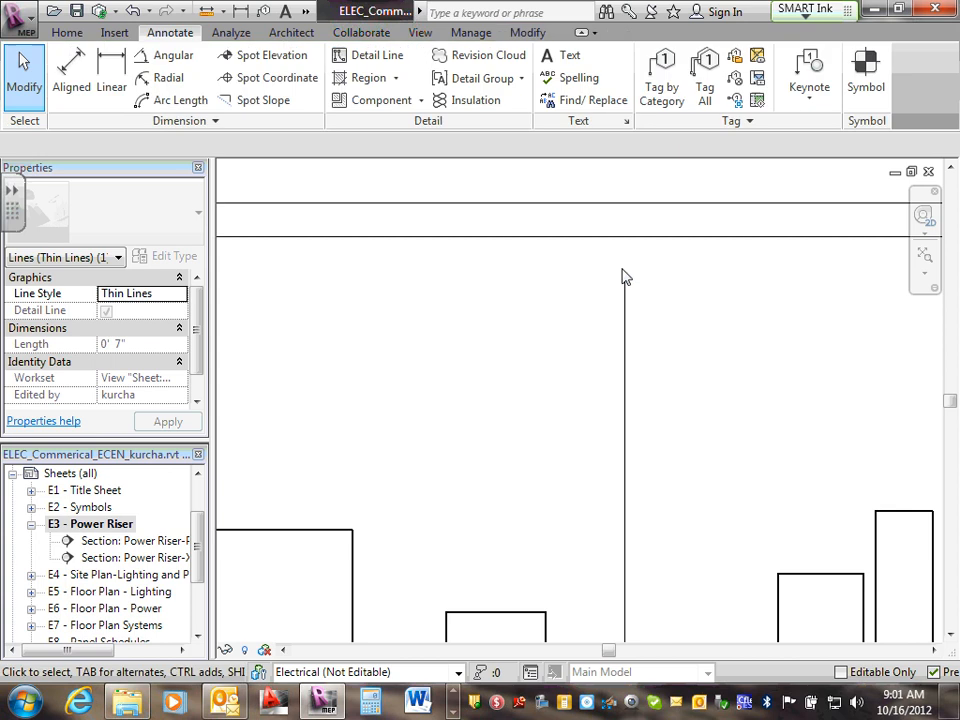
{"action": "scroll", "coordinate": [623, 274], "scroll_direction": "down", "scroll_amount": 2}
{"action": "scroll", "coordinate": [613, 290], "scroll_direction": "down", "scroll_amount": 1}
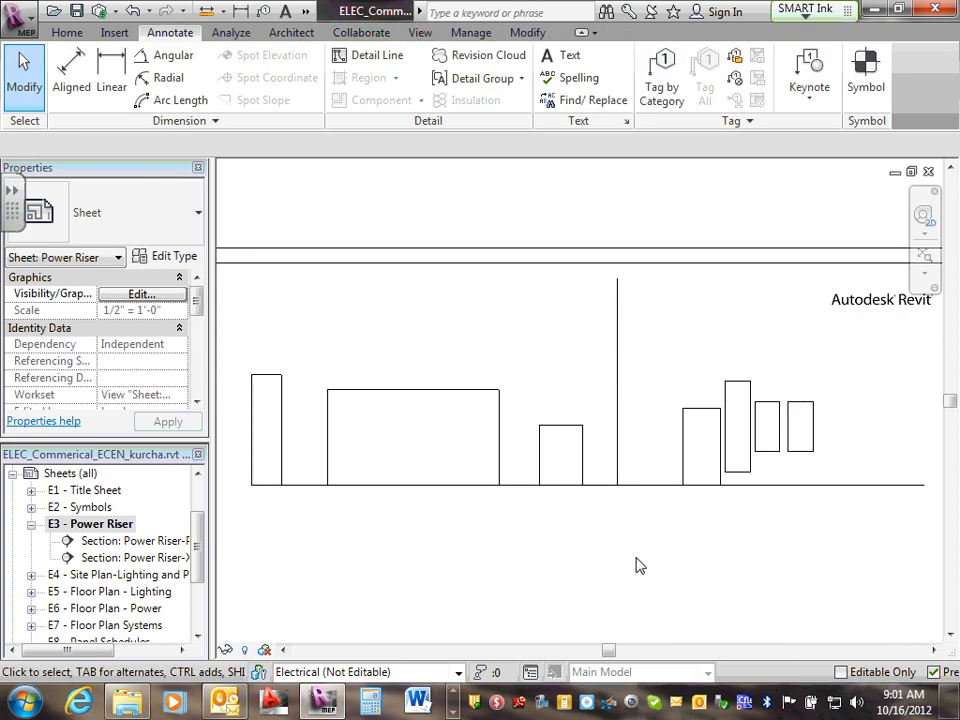
Extend the horizontal ground line's outdoor end past the outermost unit, making the line about 2' 0 9/64" long
{"action": "scroll", "coordinate": [280, 510], "scroll_direction": "up", "scroll_amount": 1}
{"action": "middle_click_drag", "start_coordinate": [274, 519], "coordinate": [520, 556]}
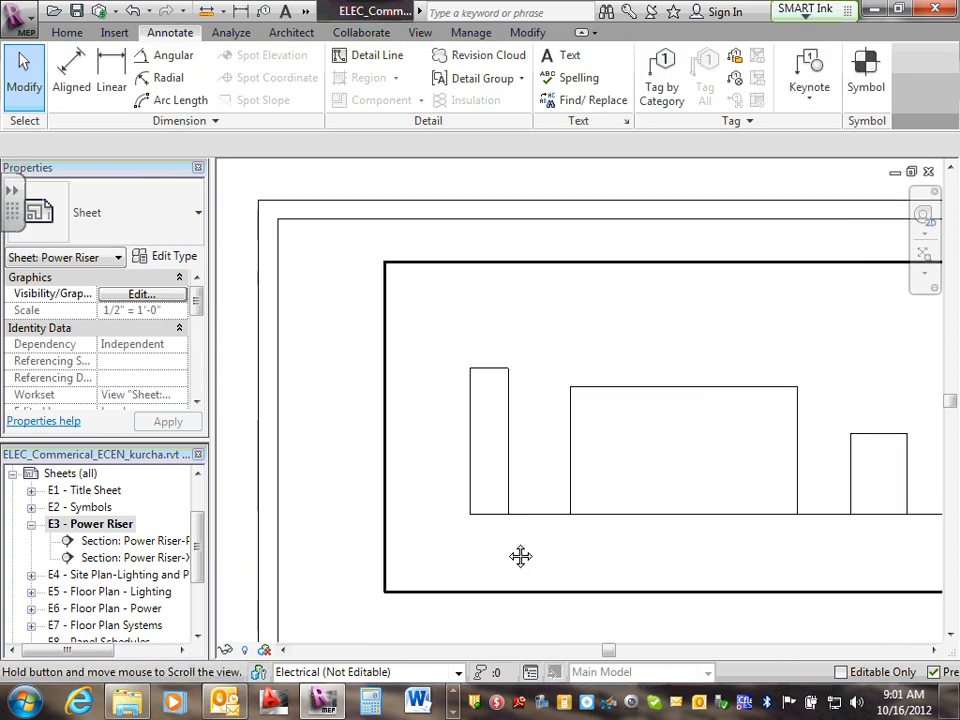
{"action": "scroll", "coordinate": [441, 519], "scroll_direction": "up", "scroll_amount": 3}
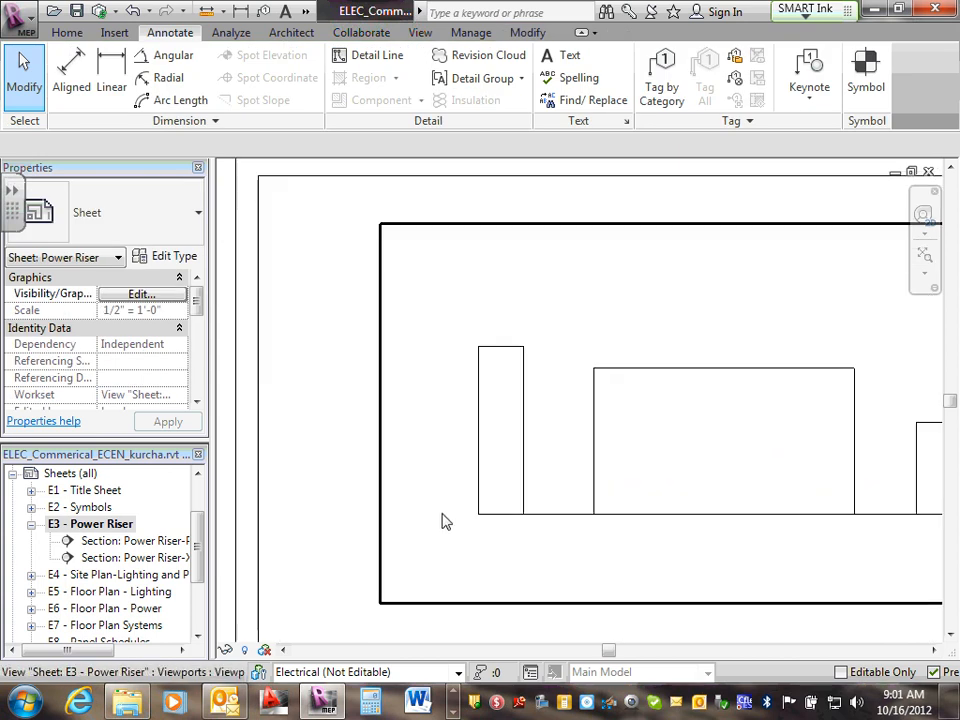
{"action": "left_click", "coordinate": [638, 521]}
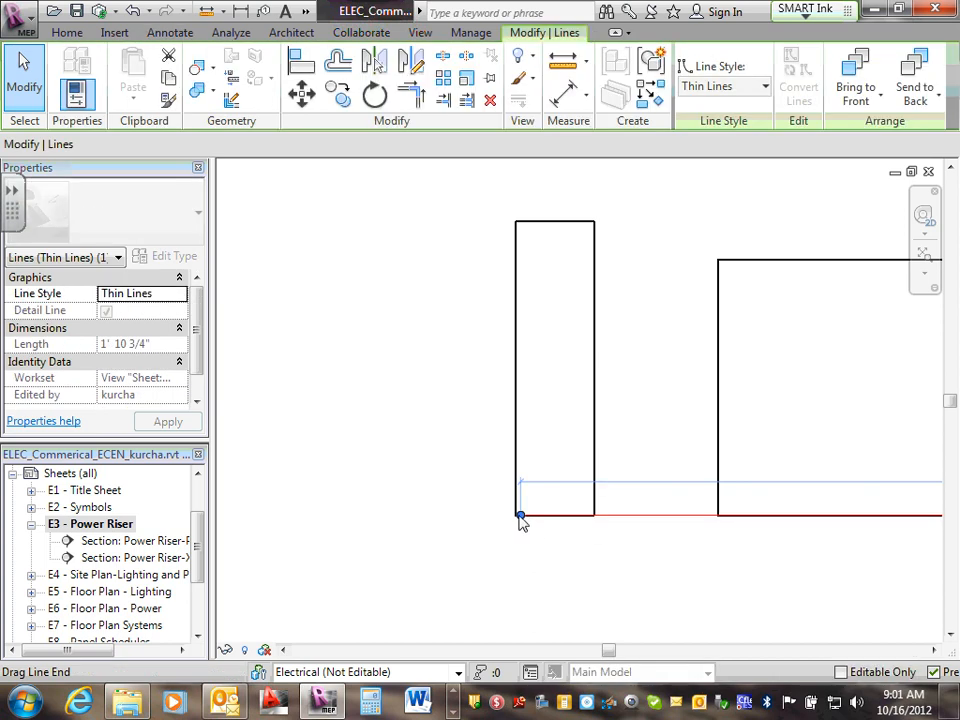
{"action": "left_click_drag", "start_coordinate": [520, 518], "coordinate": [408, 510]}
{"action": "scroll", "coordinate": [454, 508], "scroll_direction": "down", "scroll_amount": 4}
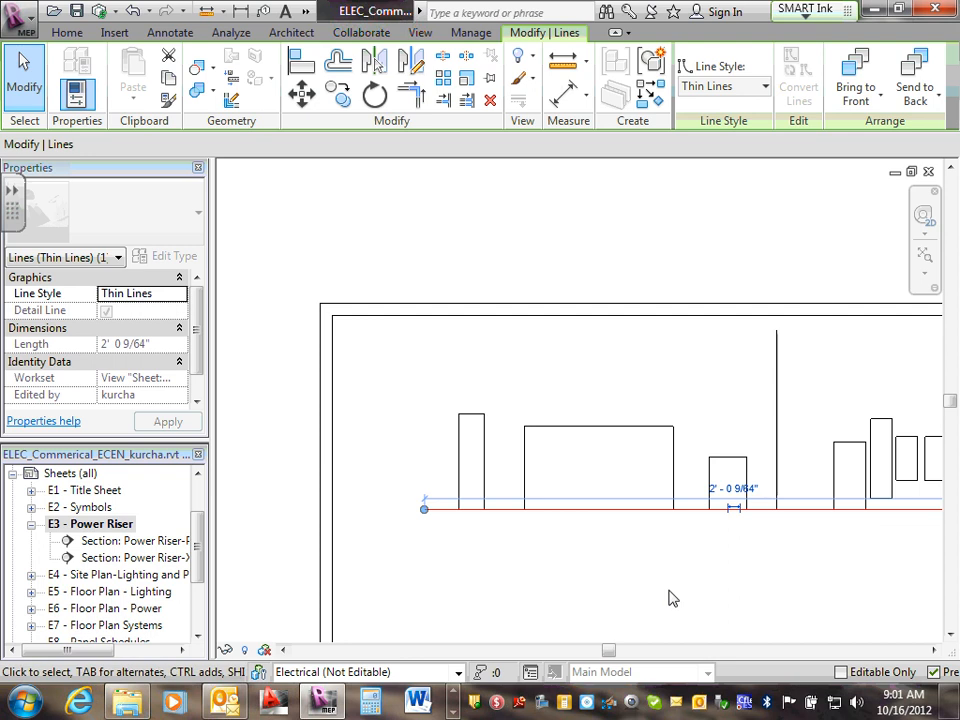
Shorten the ground line's indoor end so it stops just beyond the last indoor panel
{"action": "middle_click_drag", "start_coordinate": [672, 598], "coordinate": [429, 572]}
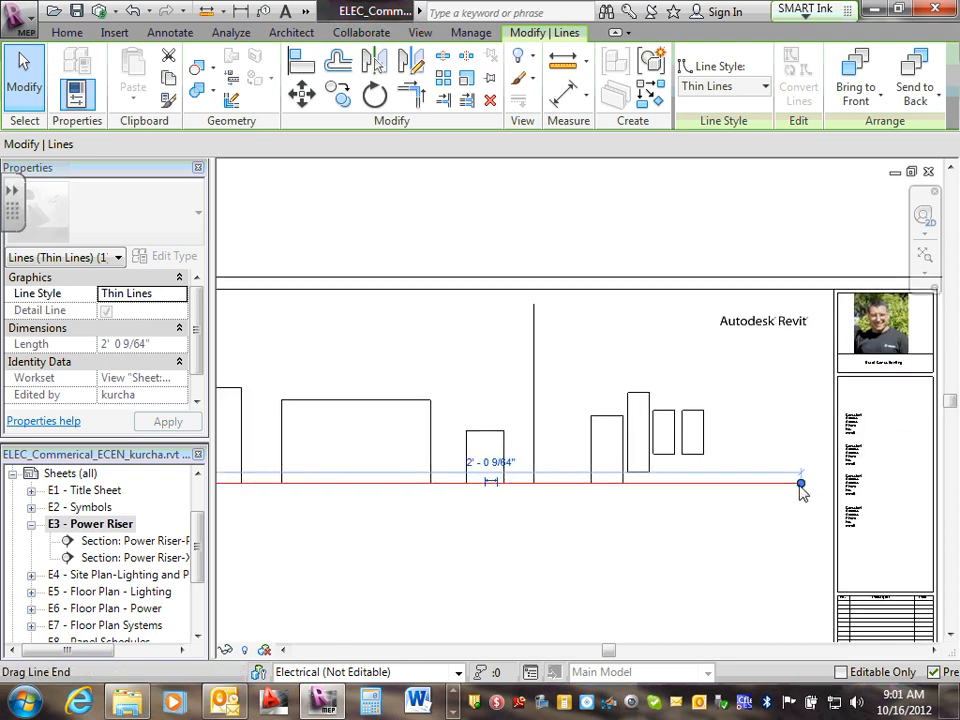
{"action": "left_click_drag", "start_coordinate": [800, 484], "coordinate": [740, 487]}
{"action": "left_click", "coordinate": [720, 570]}
{"action": "scroll", "coordinate": [720, 570], "scroll_direction": "down", "scroll_amount": 2}
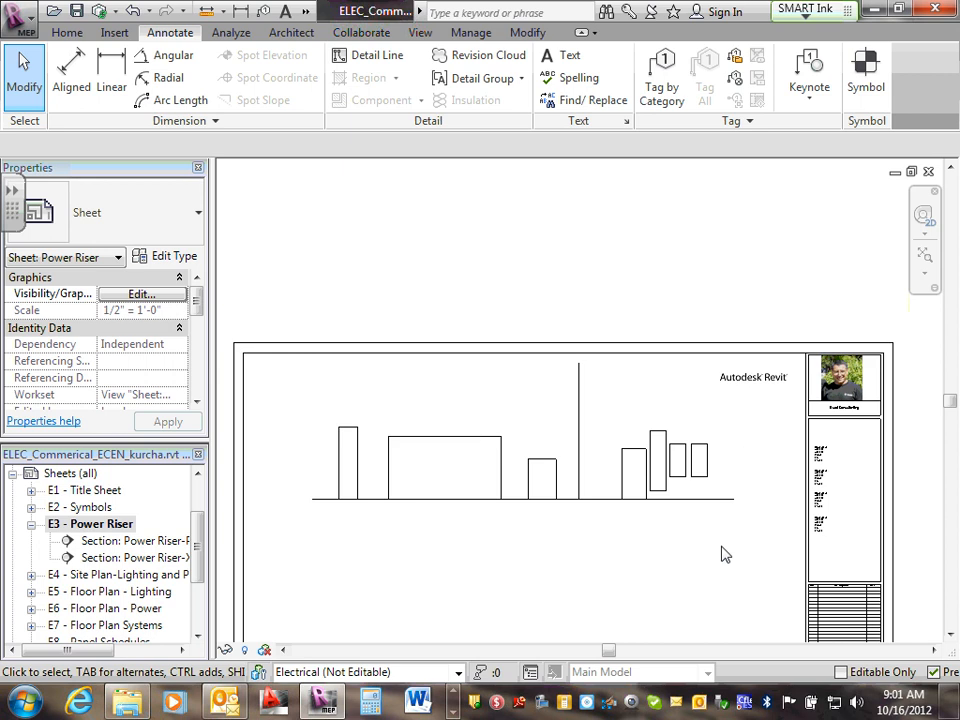
{"action": "scroll", "coordinate": [727, 550], "scroll_direction": "up", "scroll_amount": 1}
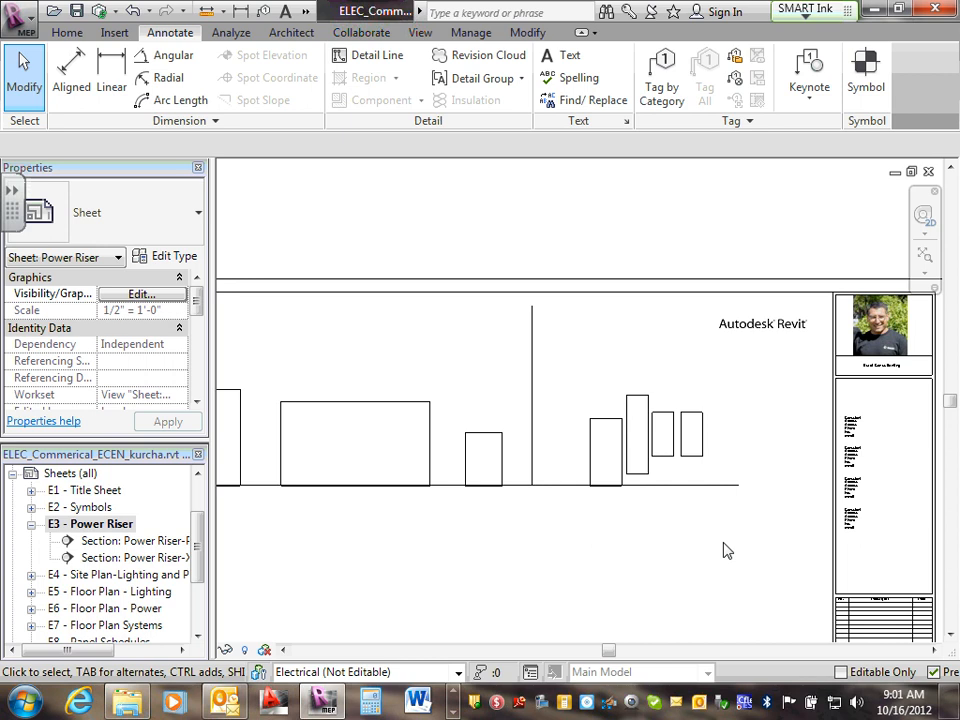
{"action": "scroll", "coordinate": [576, 488], "scroll_direction": "down", "scroll_amount": 1}
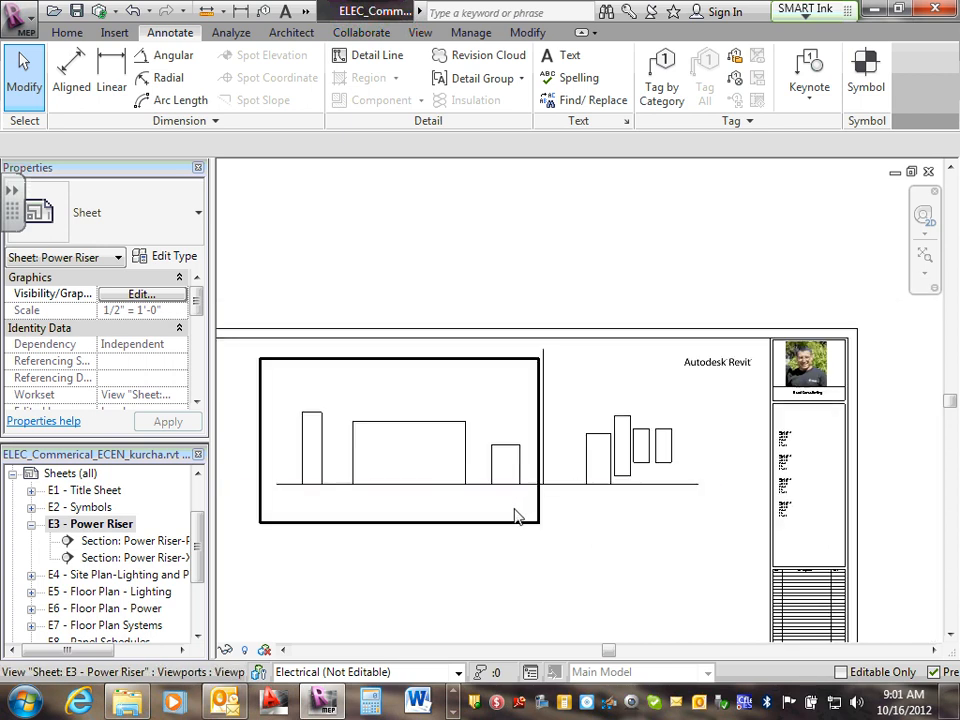
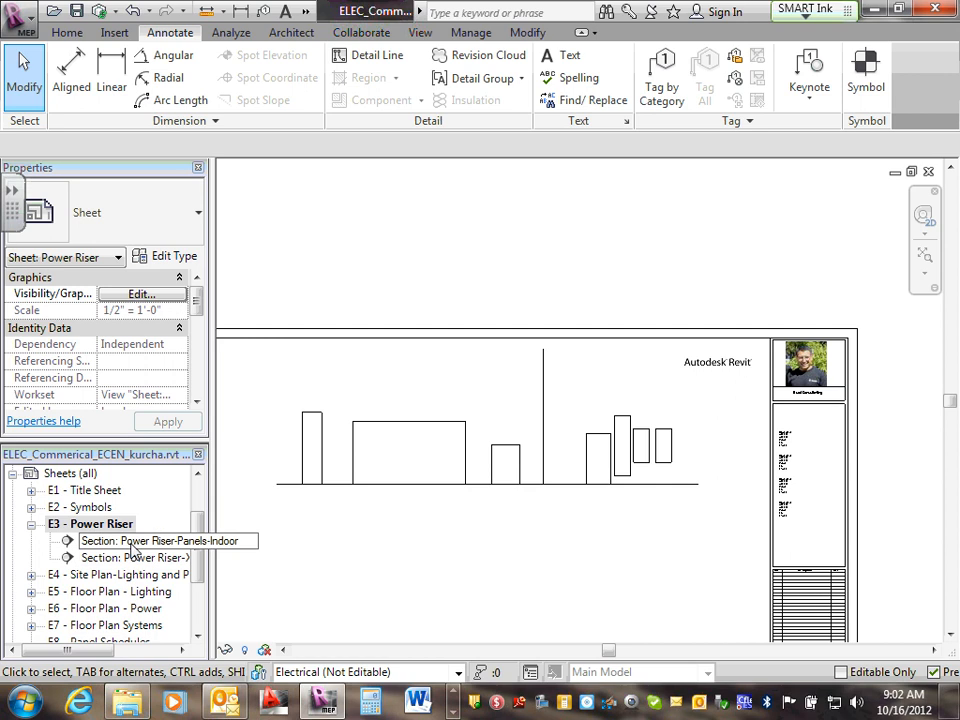
Open the Power Riser-Panels-Indoor section view placed on sheet E3
{"action": "double_click", "coordinate": [130, 543]}
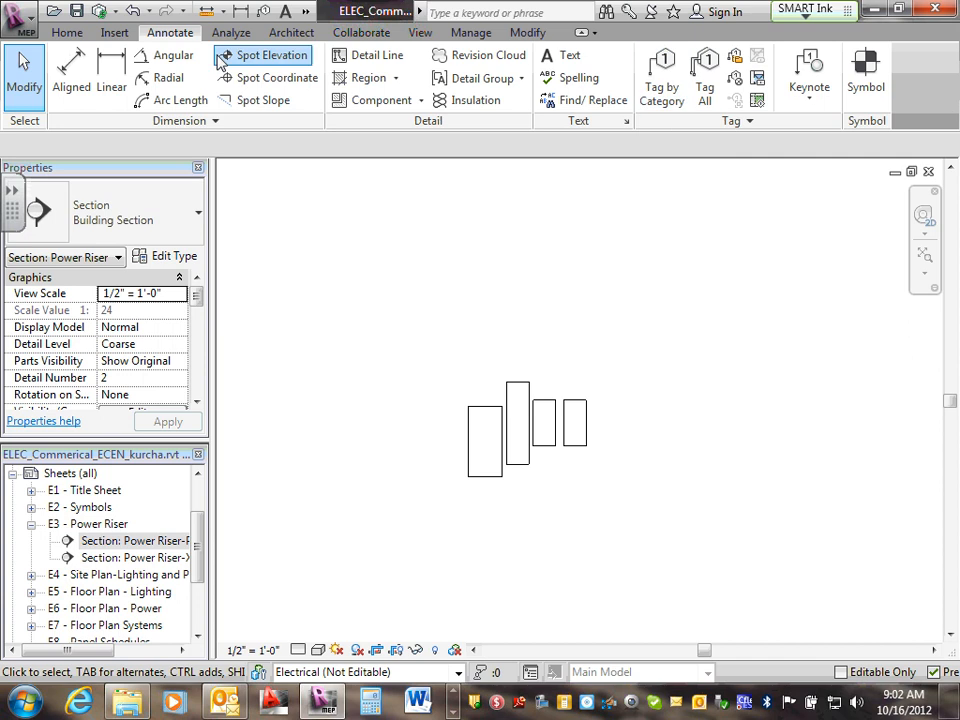
{"action": "left_click", "coordinate": [666, 86]}
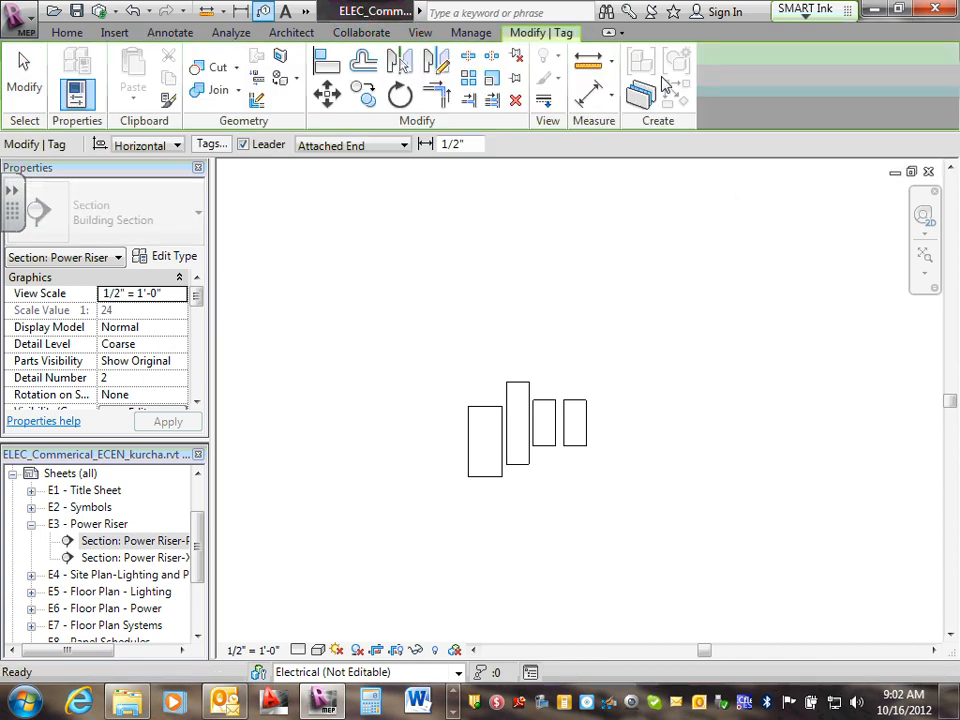
{"action": "scroll", "coordinate": [515, 386], "scroll_direction": "up", "scroll_amount": 5}
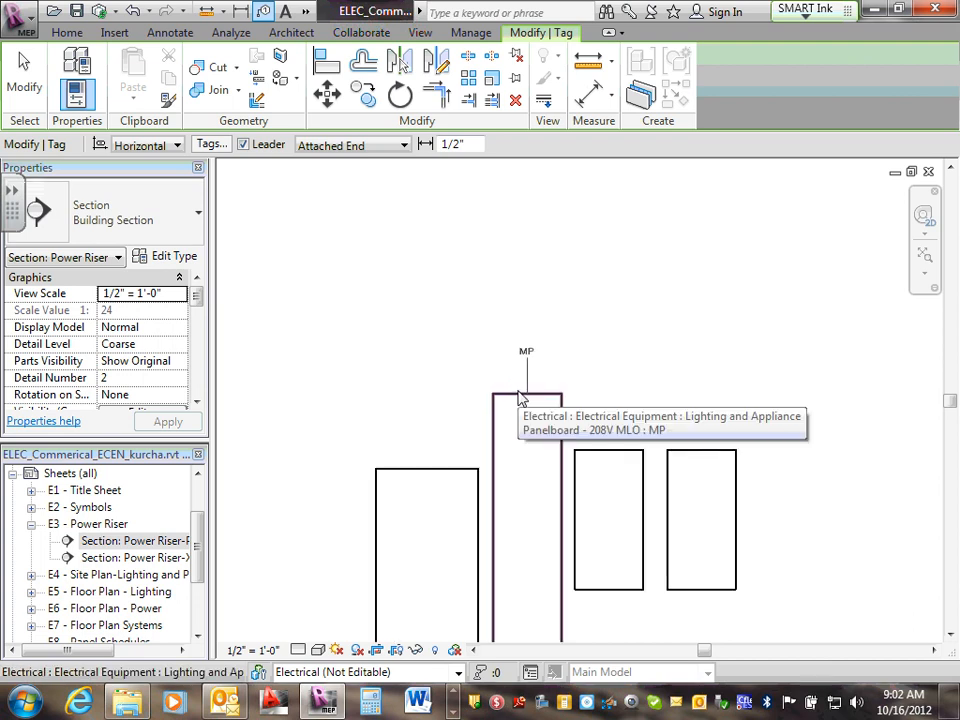
{"action": "key", "text": "Escape"}
{"action": "scroll", "coordinate": [525, 385], "scroll_direction": "down", "scroll_amount": 3}
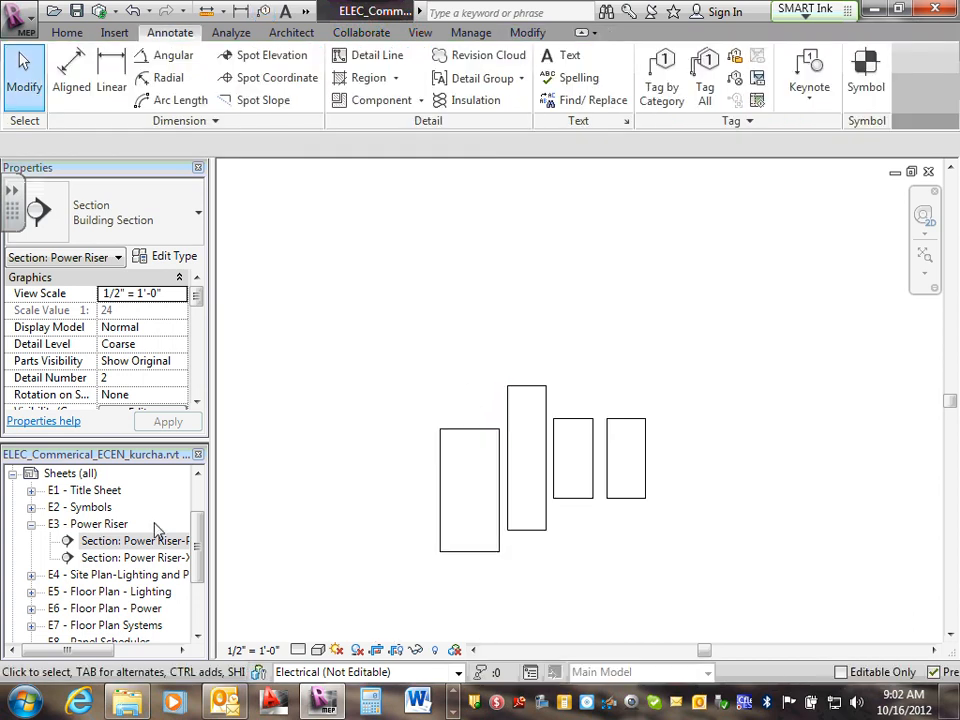
Tag the four indoor units by category as ATS, MP, RP and LP, with horizontal tags and 1/2" attached-end leaders above their outlines
{"action": "left_click", "coordinate": [655, 88]}
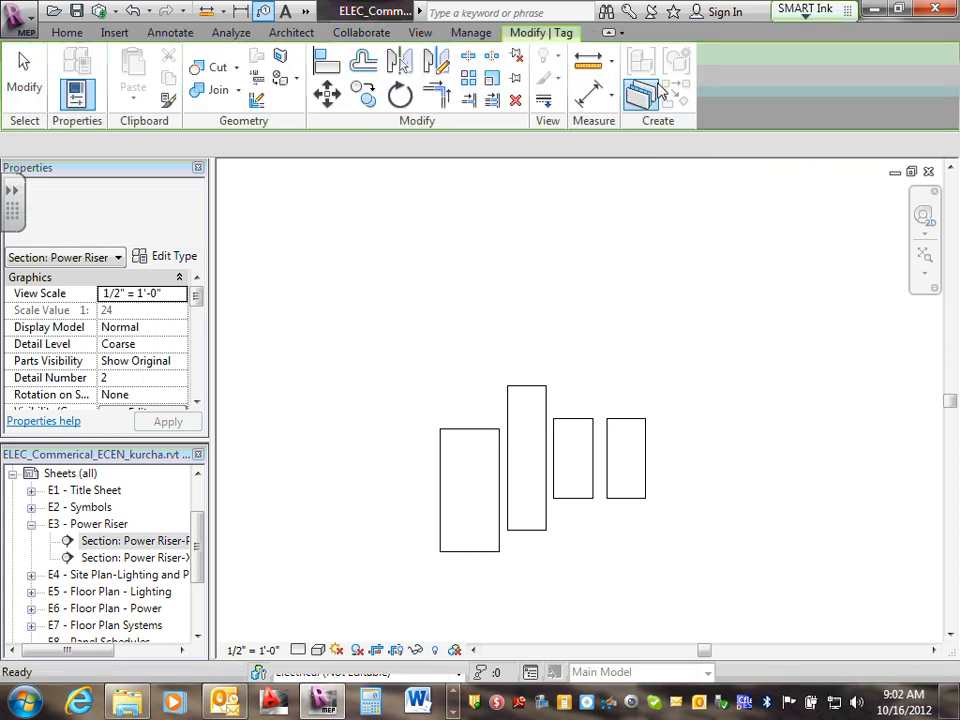
{"action": "scroll", "coordinate": [464, 428], "scroll_direction": "up", "scroll_amount": 1}
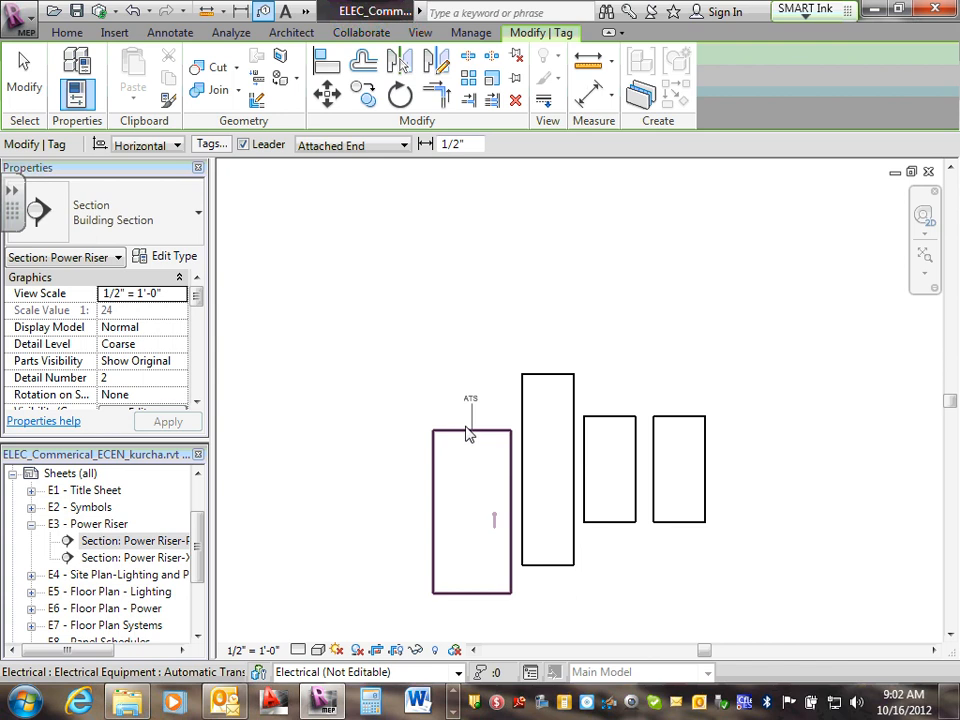
{"action": "scroll", "coordinate": [466, 432], "scroll_direction": "up", "scroll_amount": 1}
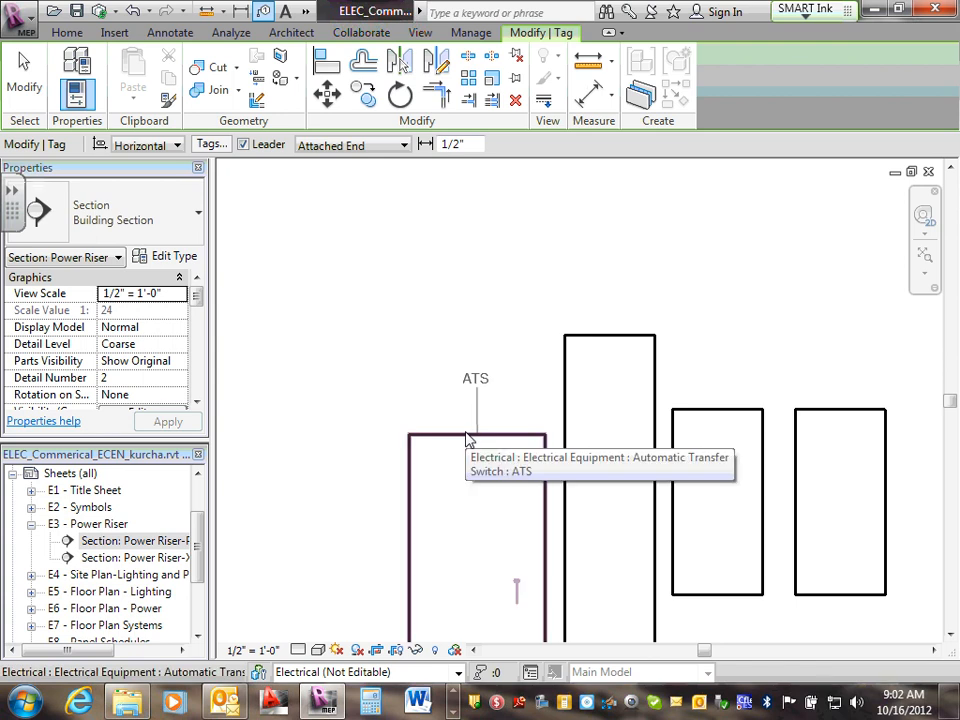
{"action": "left_click", "coordinate": [467, 437]}
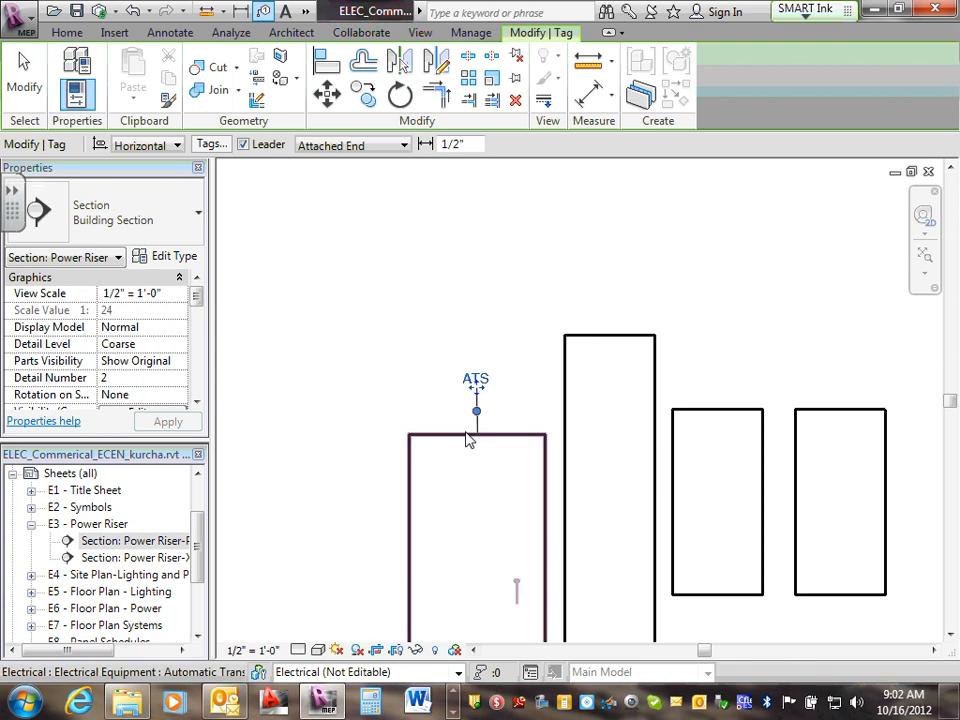
{"action": "left_click", "coordinate": [621, 339]}
{"action": "left_click", "coordinate": [720, 420]}
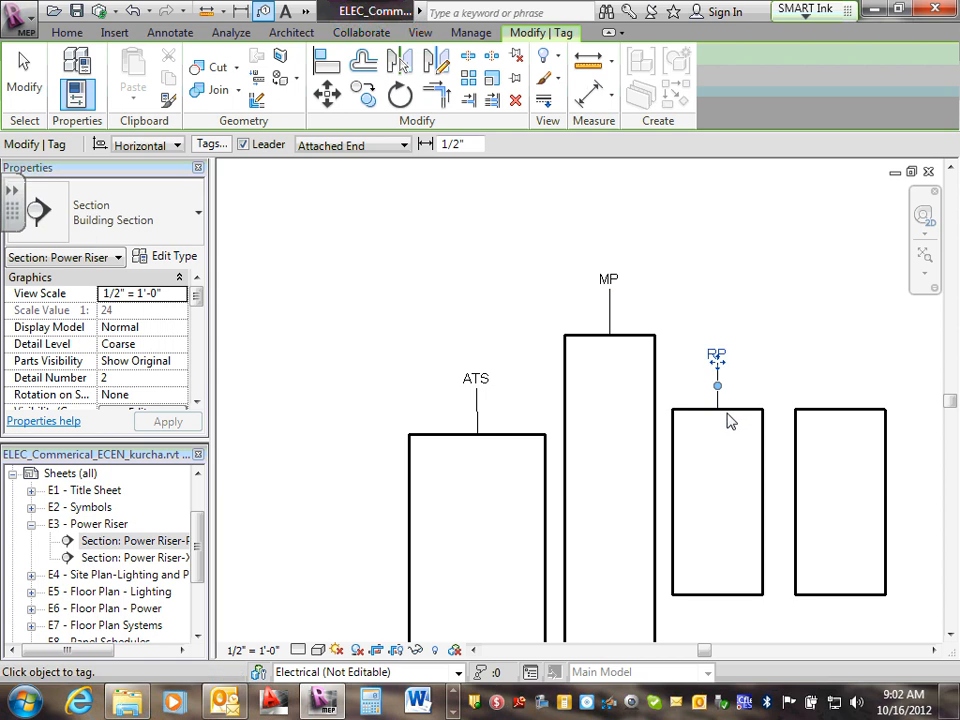
{"action": "left_click", "coordinate": [855, 419]}
{"action": "scroll", "coordinate": [686, 450], "scroll_direction": "down", "scroll_amount": 3}
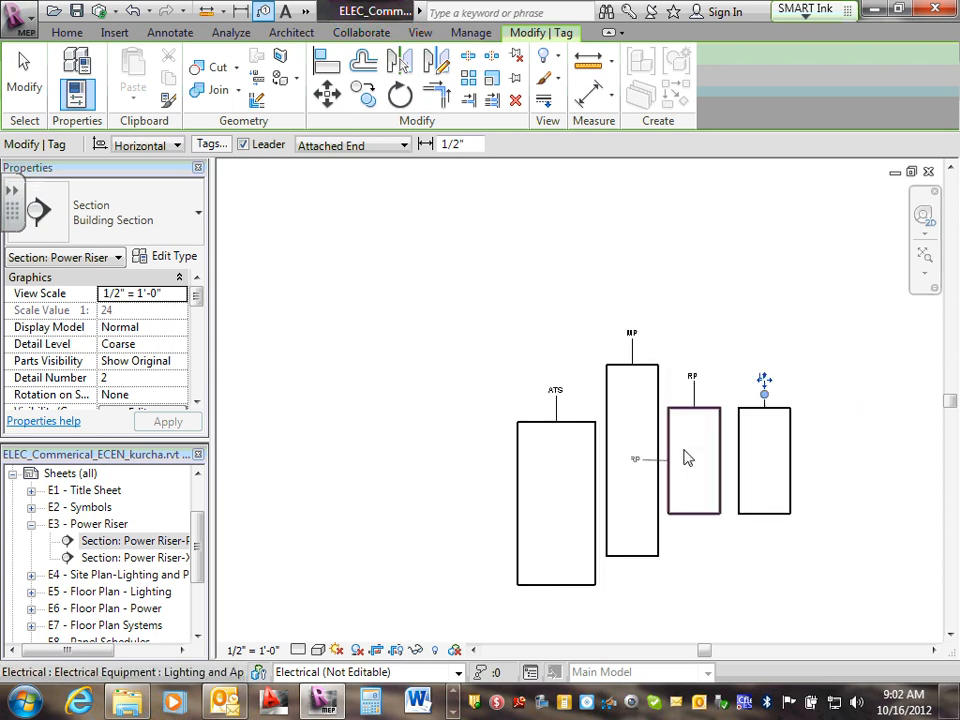
{"action": "key", "text": "Escape"}
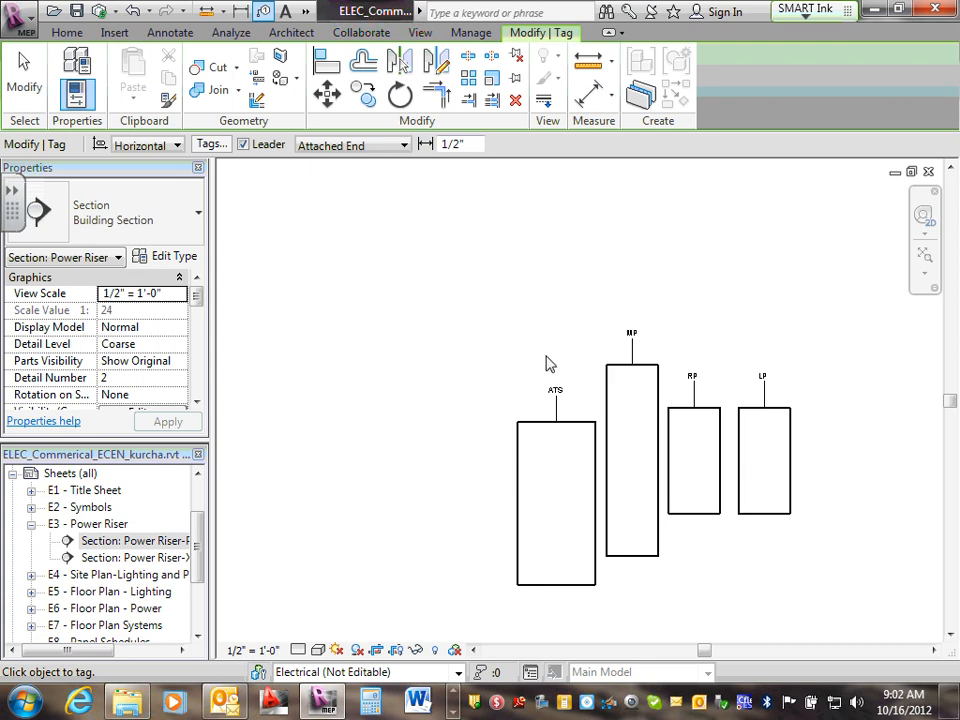
{"action": "scroll", "coordinate": [541, 366], "scroll_direction": "up", "scroll_amount": 2}
{"action": "key", "text": "Escape"}
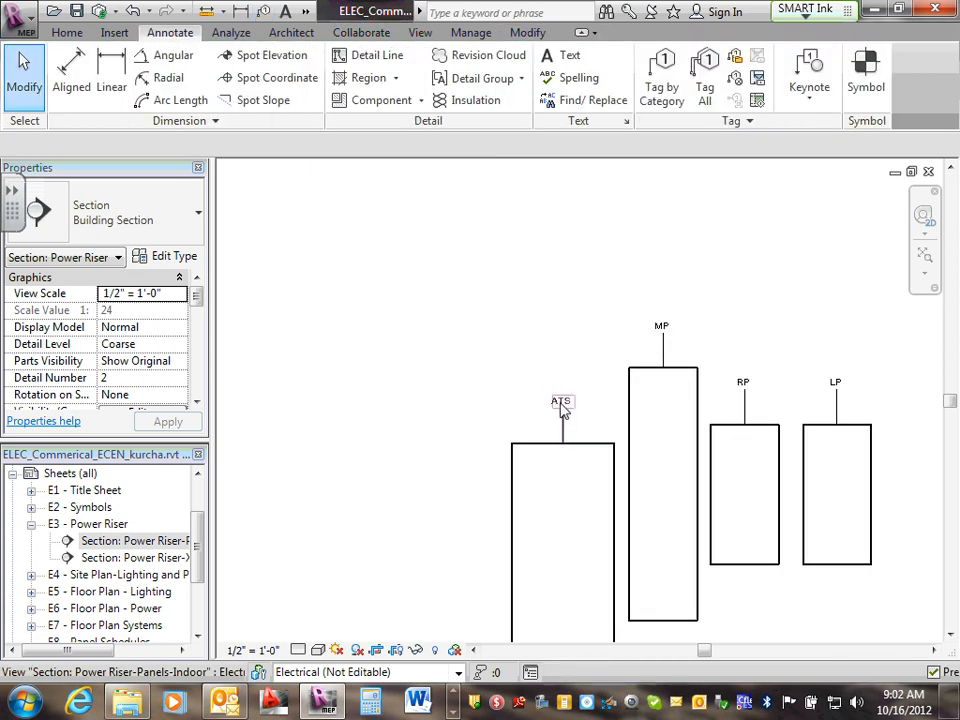
Turn off the ATS tag's leader and move the tag down inside the upper part of its equipment outline
{"action": "left_click", "coordinate": [562, 408]}
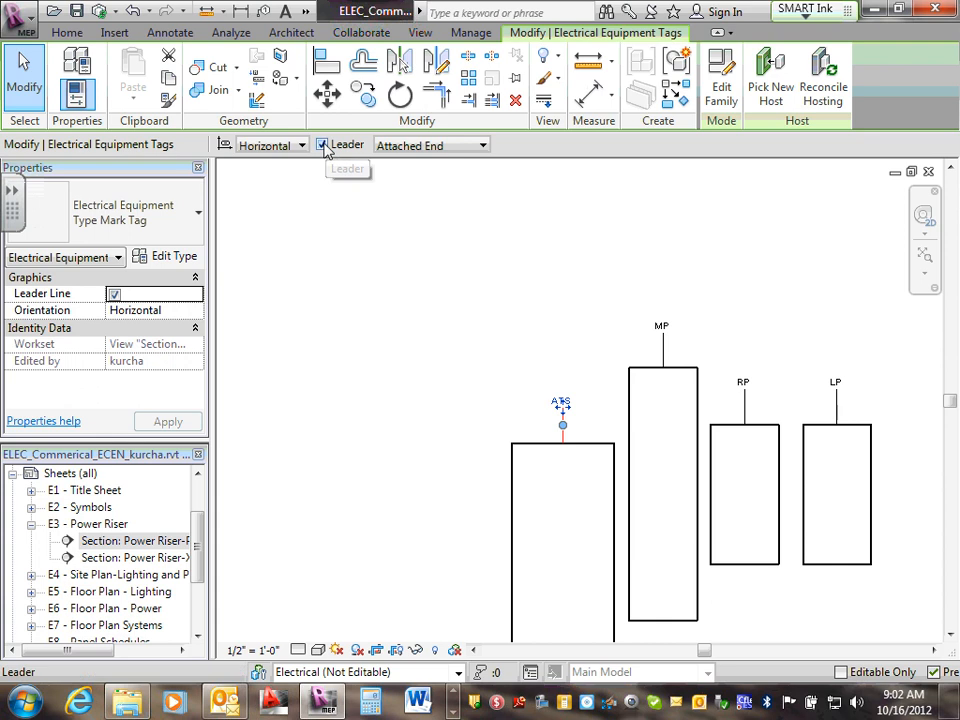
{"action": "left_click", "coordinate": [321, 145]}
{"action": "key", "text": "Escape"}
{"action": "left_click", "coordinate": [561, 406]}
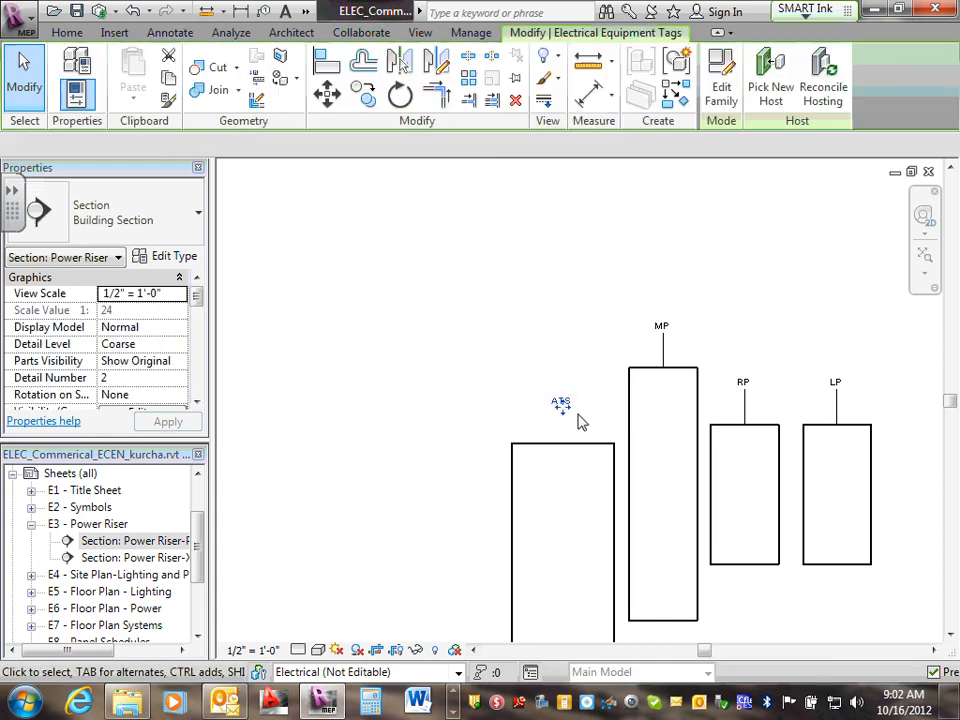
{"action": "left_click_drag", "start_coordinate": [563, 414], "coordinate": [564, 482]}
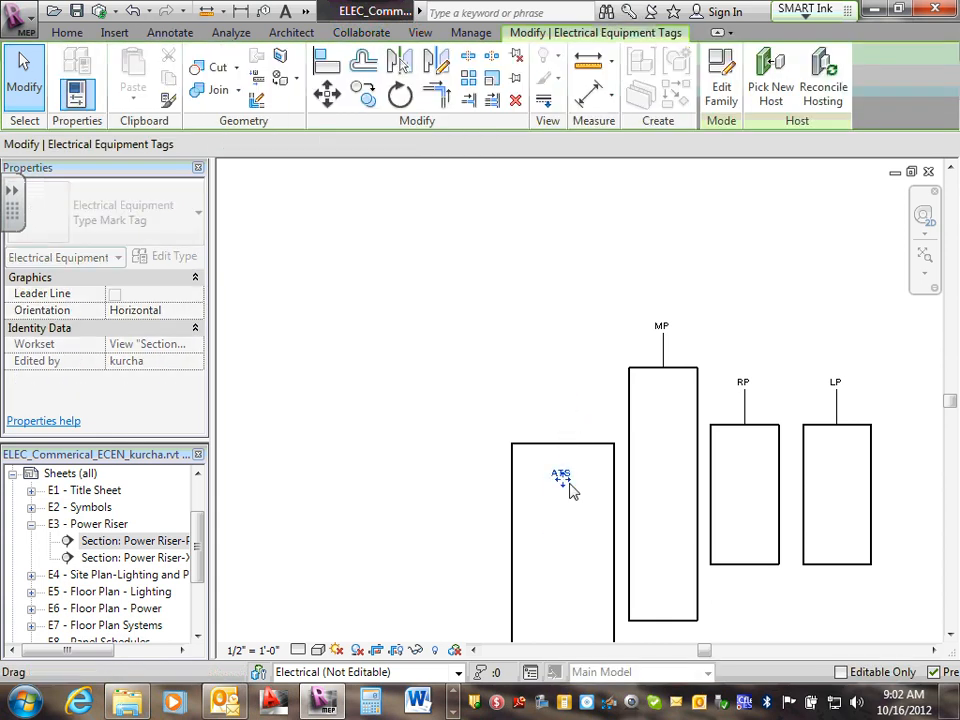
Turn off the leaders of the MP and RP tags and move each tag inside the upper part of its panel outline
{"action": "left_click", "coordinate": [664, 340]}
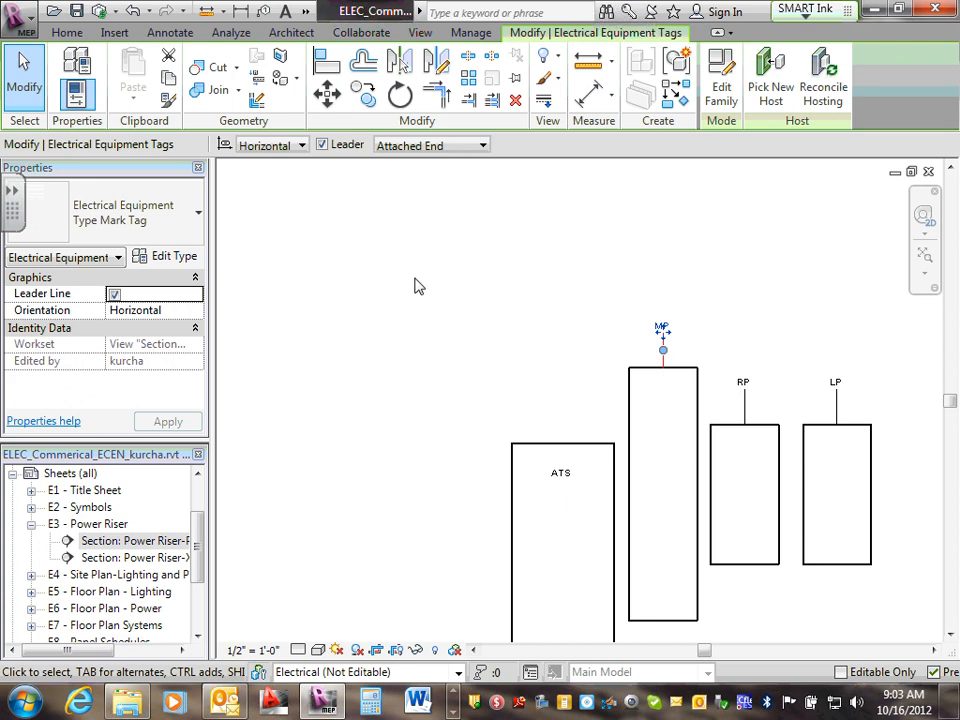
{"action": "left_click", "coordinate": [322, 145]}
{"action": "left_click_drag", "start_coordinate": [662, 332], "coordinate": [662, 396]}
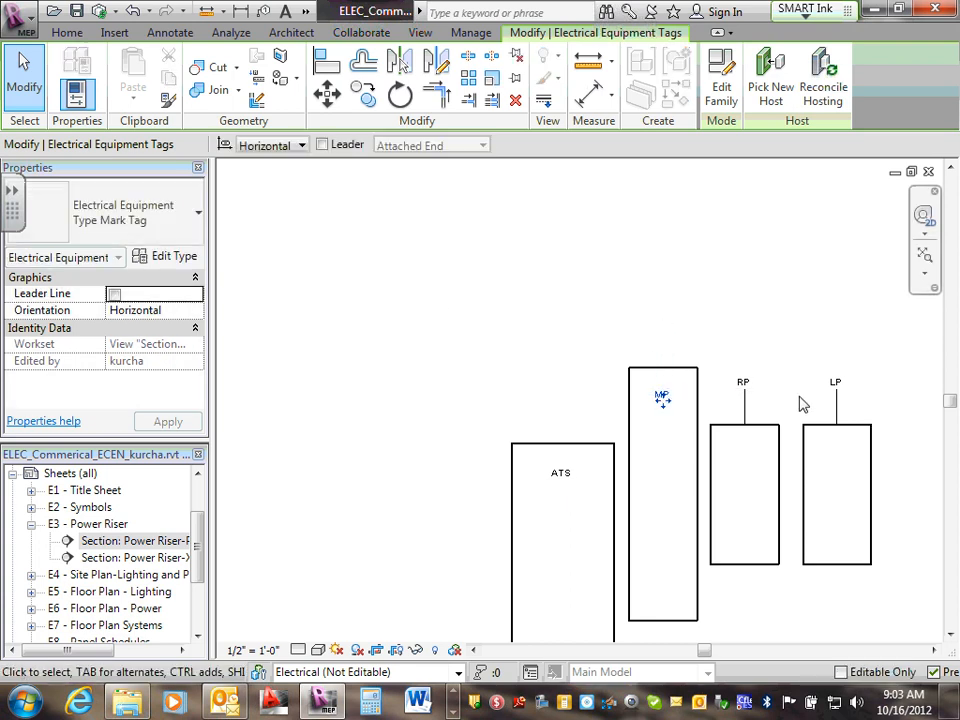
{"action": "left_click", "coordinate": [742, 388]}
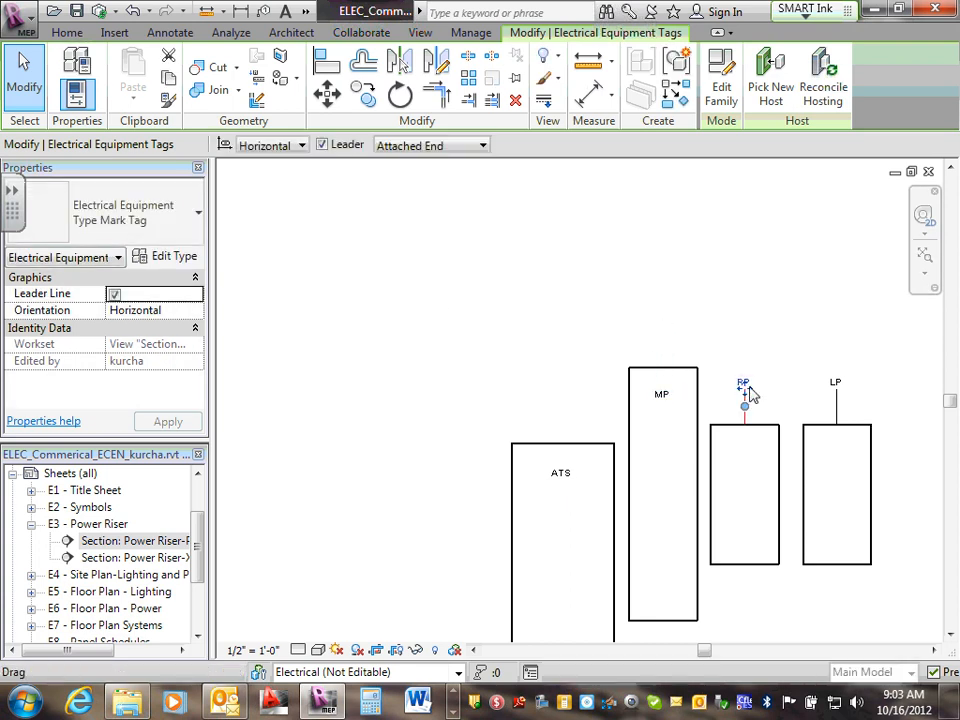
{"action": "left_click", "coordinate": [322, 145]}
{"action": "left_click_drag", "start_coordinate": [748, 393], "coordinate": [743, 450]}
Turn off the LP tag's leader and move the tag inside the upper part of its panel outline, level with RP
{"action": "left_click", "coordinate": [837, 386]}
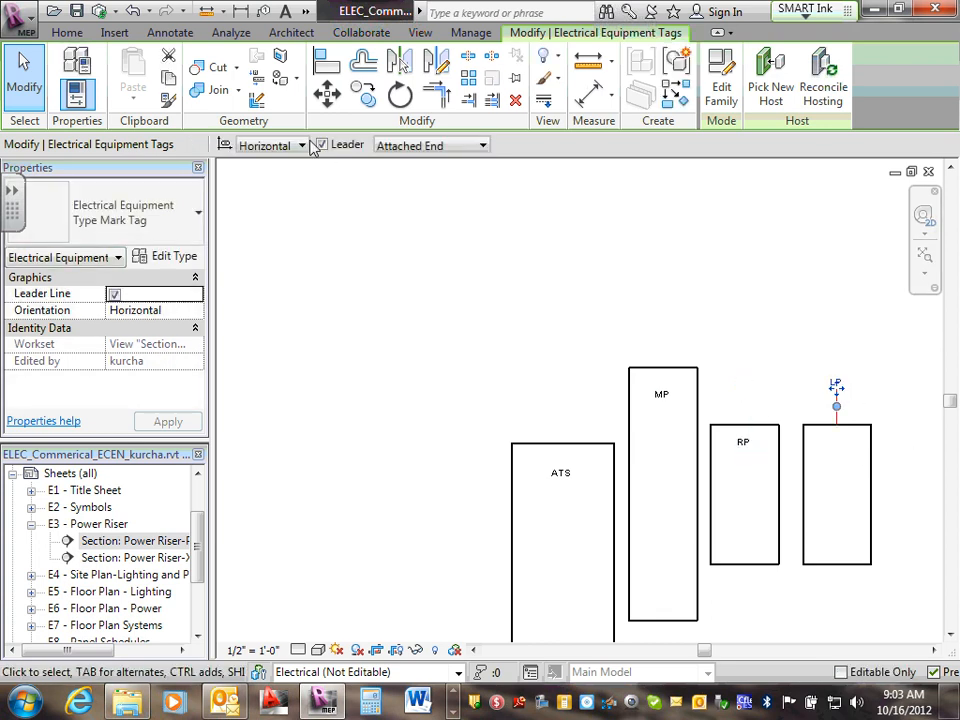
{"action": "left_click", "coordinate": [322, 145]}
{"action": "mouse_move", "coordinate": [838, 388]}
{"action": "left_mouse_down"}
{"action": "mouse_move", "coordinate": [836, 447]}
{"action": "mouse_move", "coordinate": [836, 435]}
{"action": "left_mouse_up"}
{"action": "left_click", "coordinate": [821, 343]}
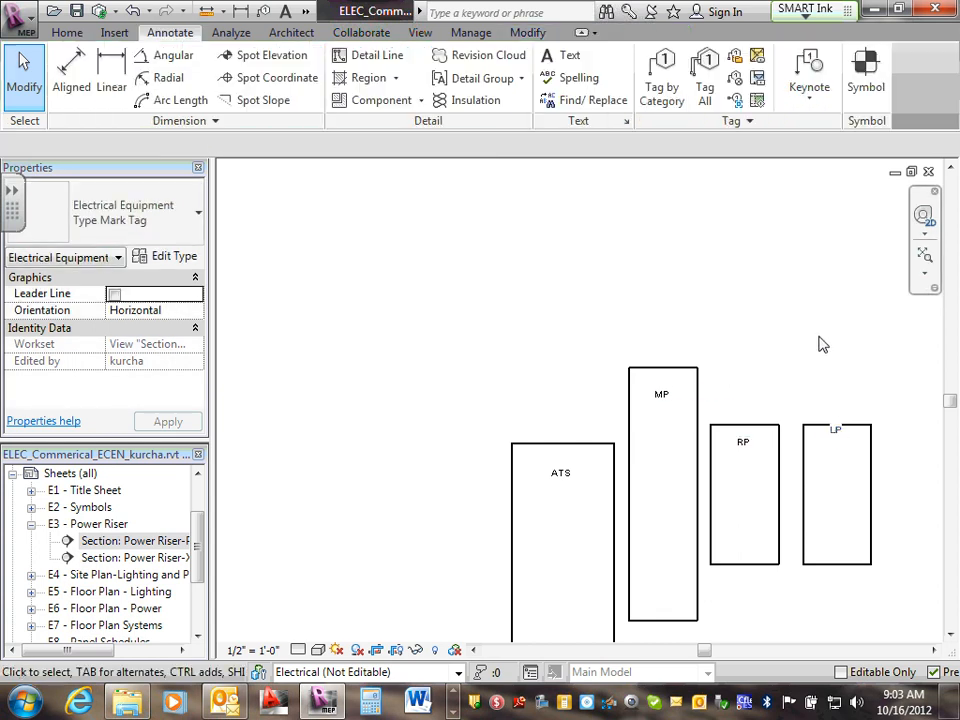
{"action": "scroll", "coordinate": [840, 456], "scroll_direction": "up", "scroll_amount": 1}
{"action": "scroll", "coordinate": [840, 450], "scroll_direction": "up", "scroll_amount": 1}
{"action": "left_click", "coordinate": [838, 424]}
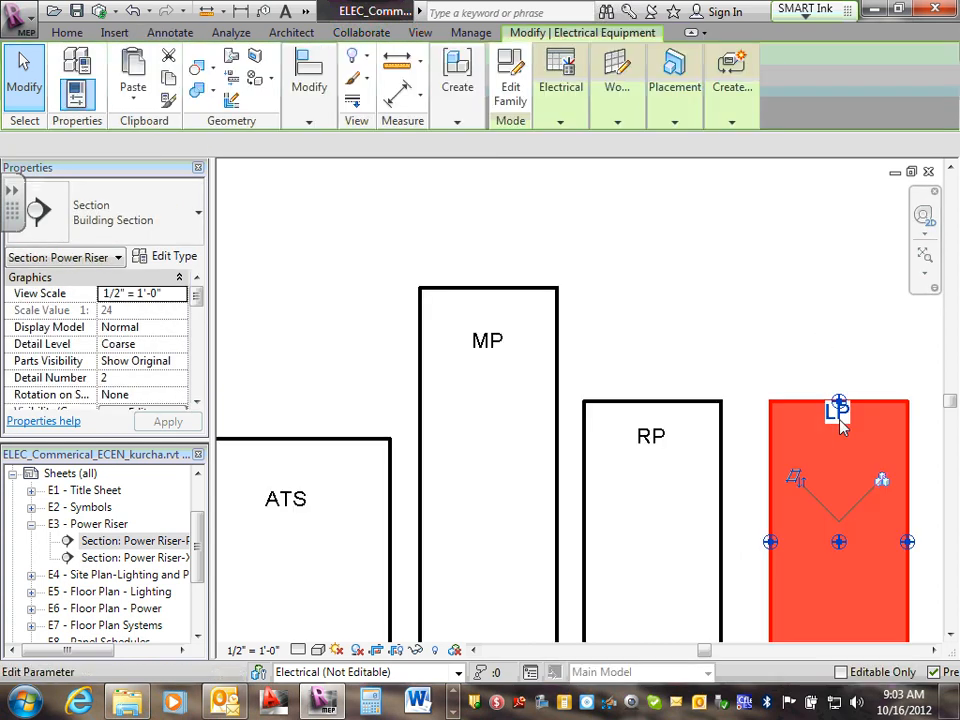
{"action": "left_click", "coordinate": [839, 362]}
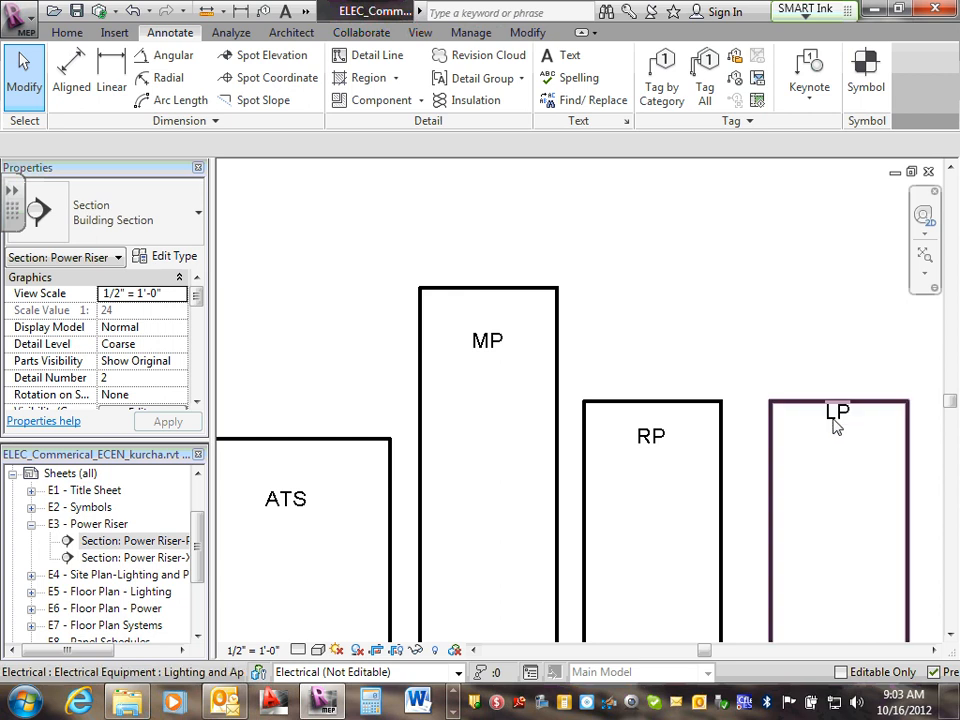
{"action": "left_click_drag", "start_coordinate": [838, 439], "coordinate": [840, 447]}
{"action": "left_click", "coordinate": [793, 304]}
{"action": "scroll", "coordinate": [771, 306], "scroll_direction": "down", "scroll_amount": 2}
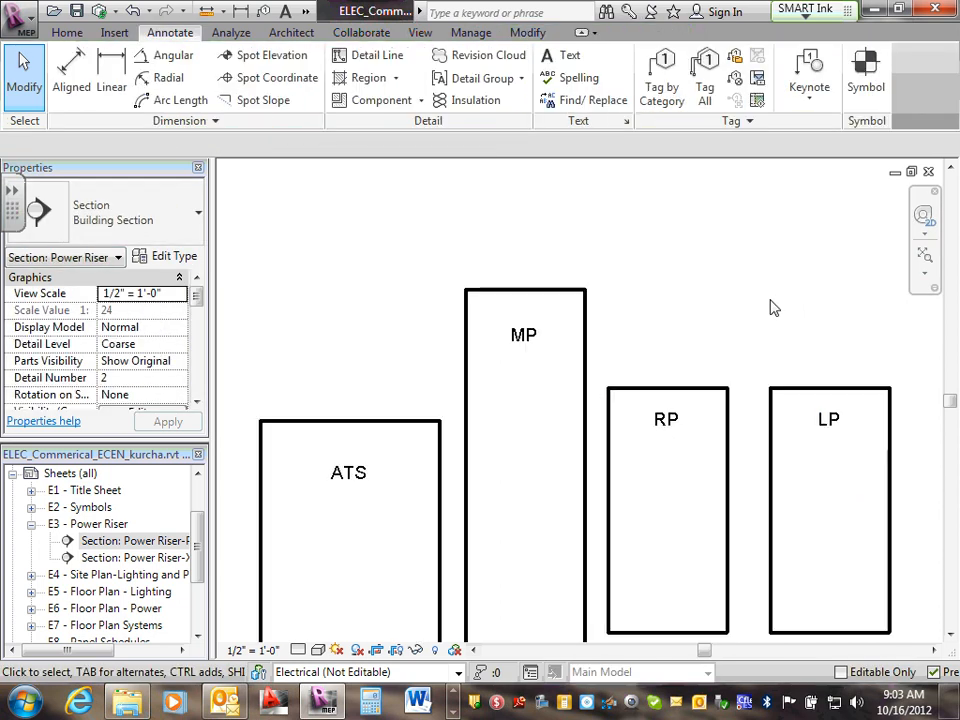
{"action": "left_click", "coordinate": [580, 332]}
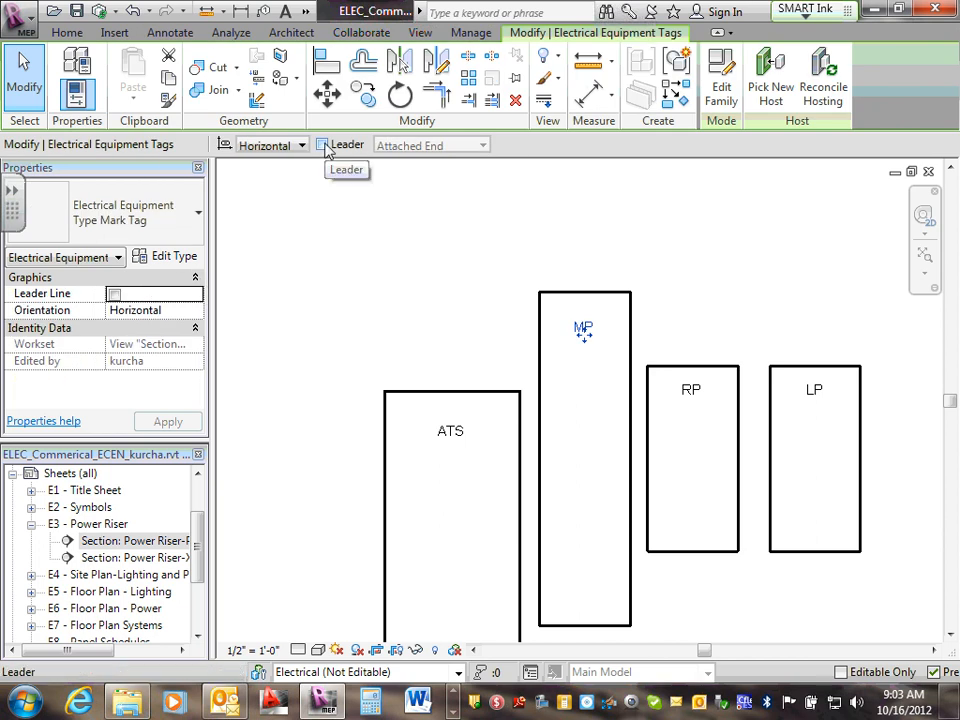
{"action": "left_click", "coordinate": [362, 303]}
{"action": "scroll", "coordinate": [364, 302], "scroll_direction": "down", "scroll_amount": 2}
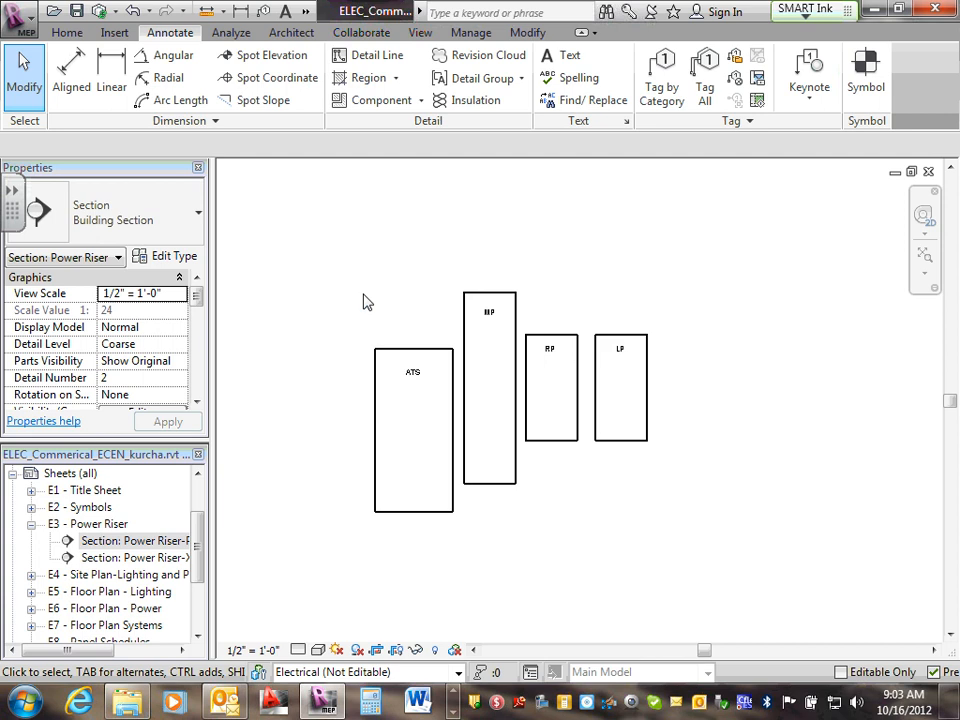
{"action": "middle_click_drag", "start_coordinate": [288, 302], "coordinate": [362, 307]}
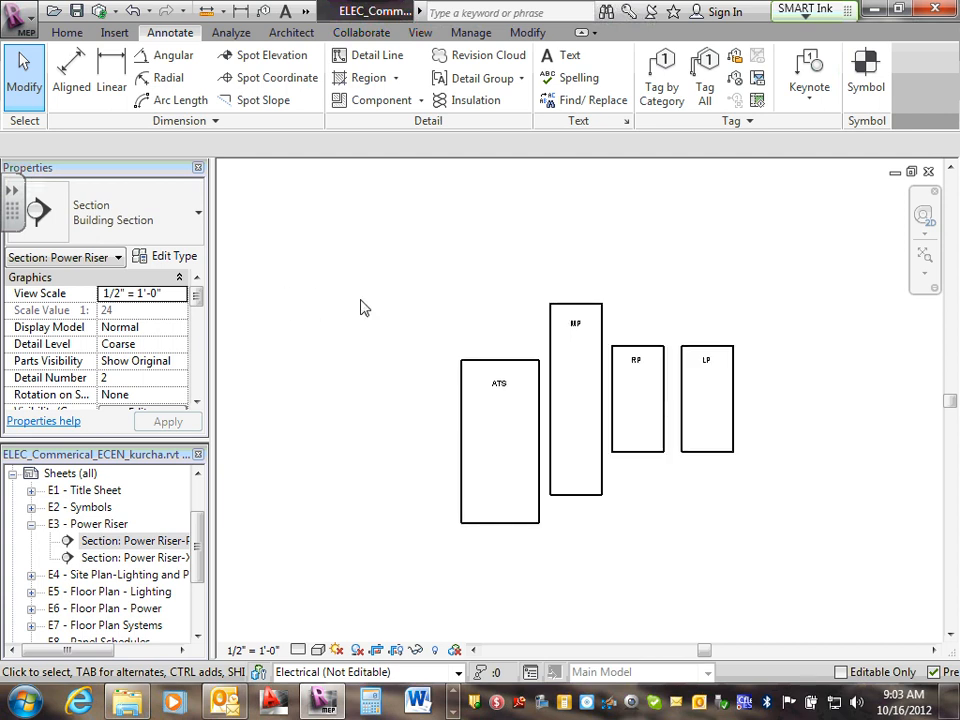
Open the Power Riser-XFR,Gen&MT-Outdoor section view and start Tag by Category with horizontal orientation and the leader turned off
{"action": "double_click", "coordinate": [130, 558]}
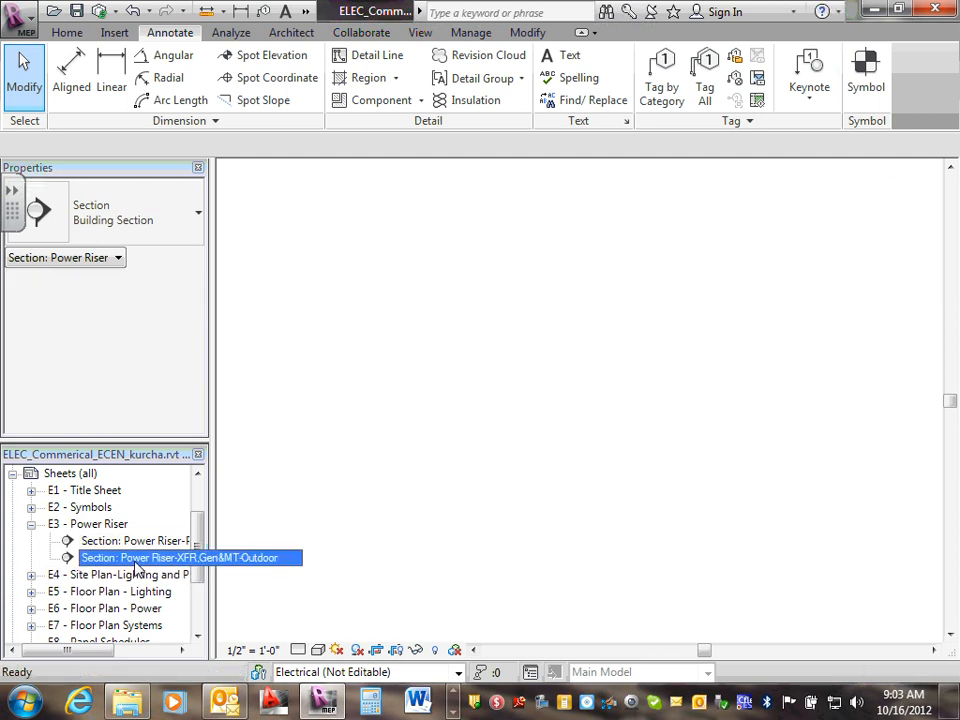
{"action": "left_click", "coordinate": [664, 85]}
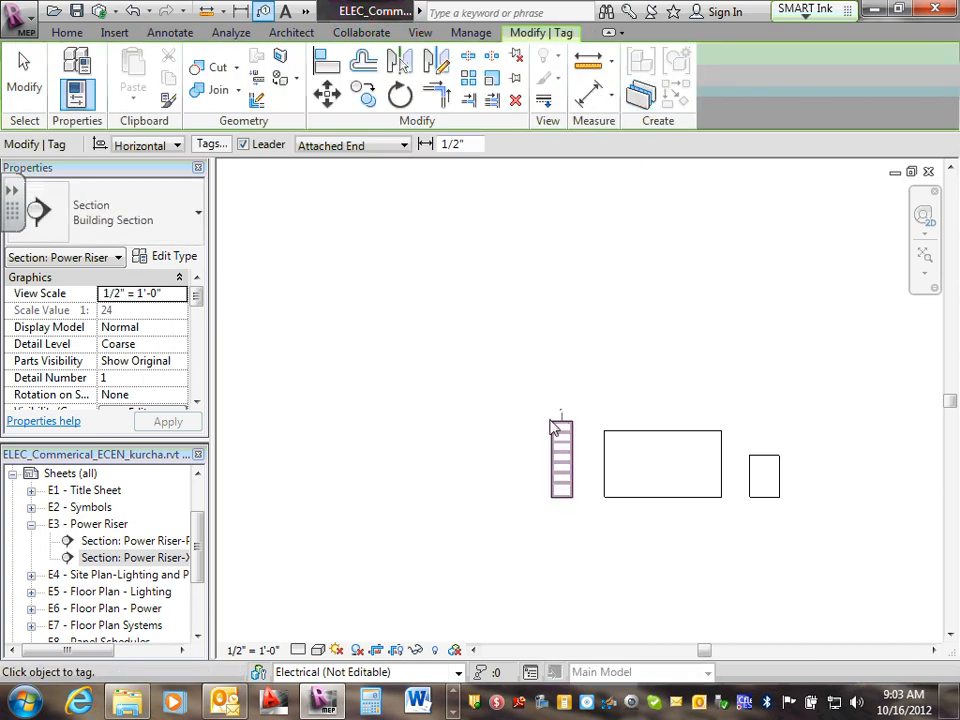
{"action": "scroll", "coordinate": [553, 422], "scroll_direction": "up", "scroll_amount": 5}
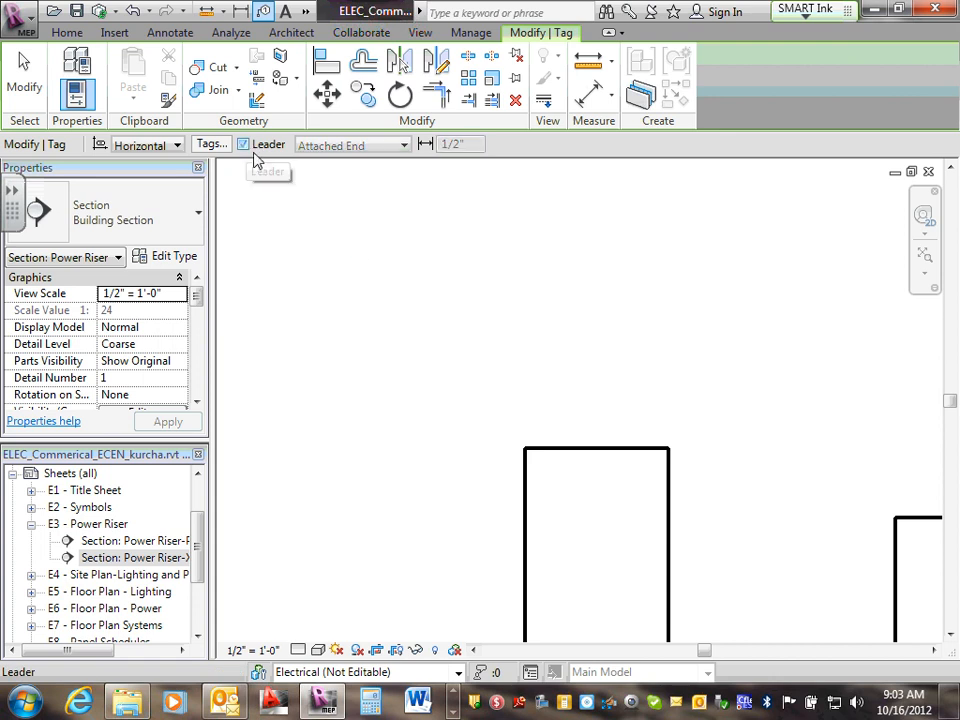
{"action": "left_click", "coordinate": [243, 145]}
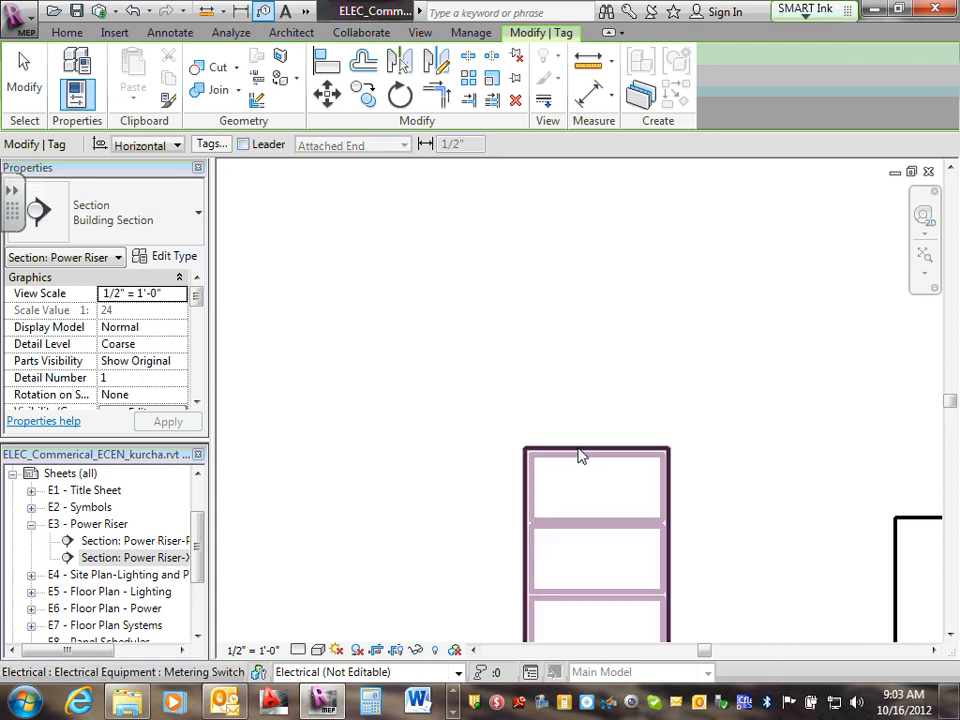
Tag the transformer, generator and metering switch outlines as XFR, GEN and MT with leaderless tags inside each outline
{"action": "scroll", "coordinate": [572, 388], "scroll_direction": "down", "scroll_amount": 2}
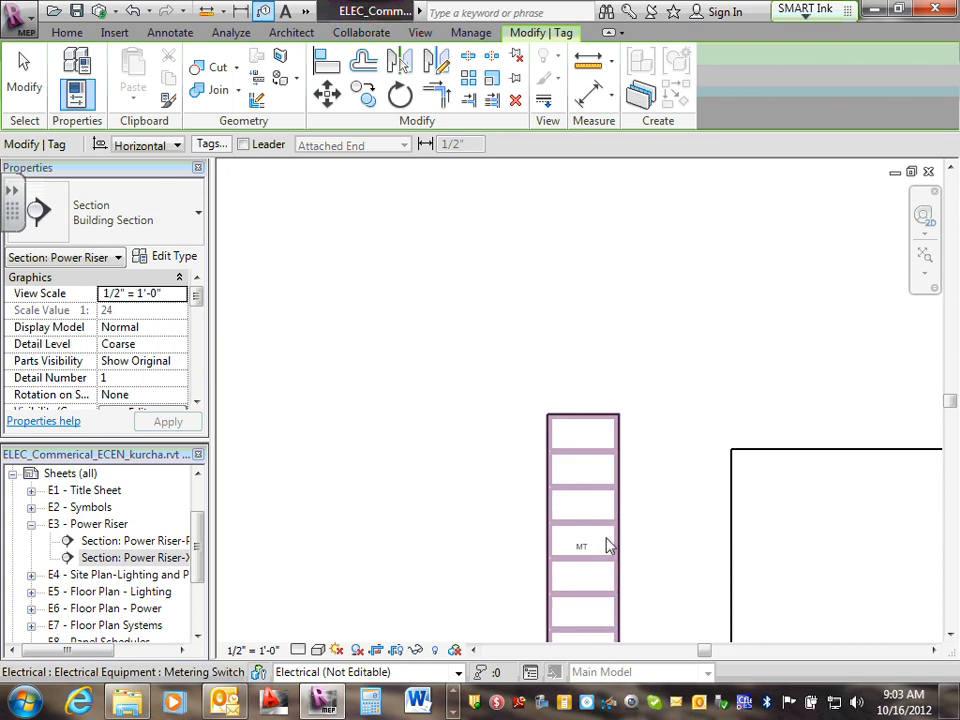
{"action": "scroll", "coordinate": [757, 446], "scroll_direction": "down", "scroll_amount": 2}
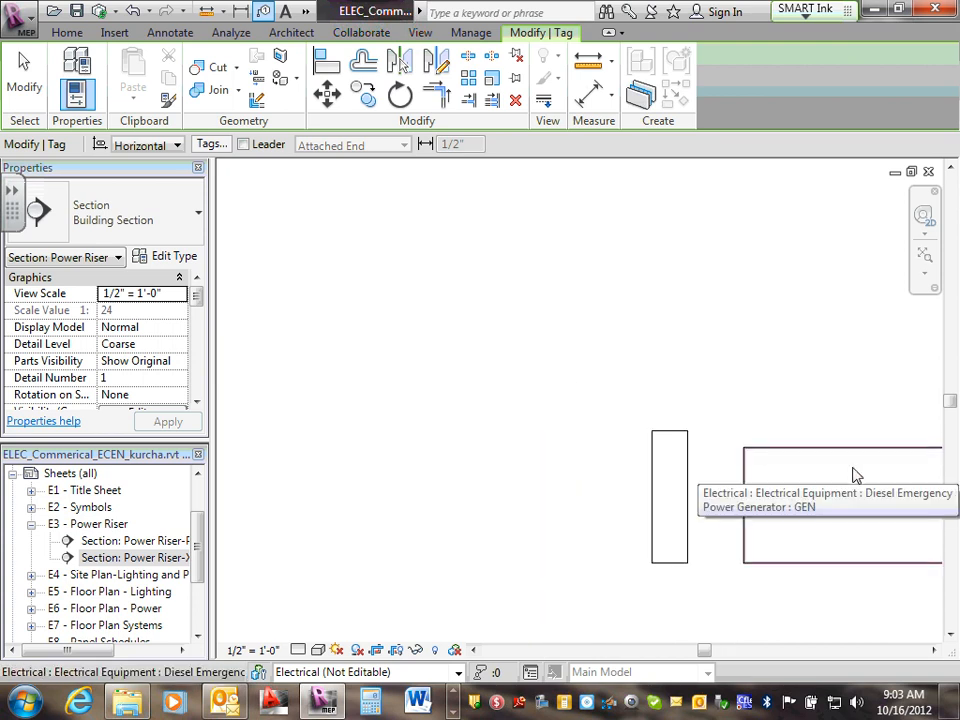
{"action": "middle_click_drag", "start_coordinate": [853, 476], "coordinate": [450, 461]}
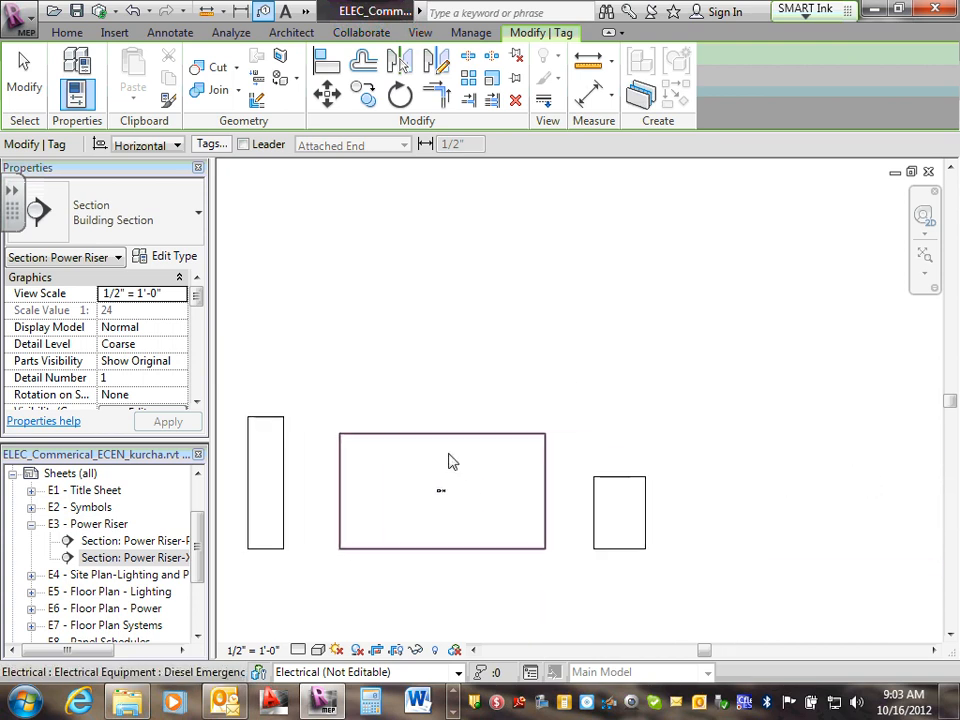
{"action": "left_click", "coordinate": [623, 484]}
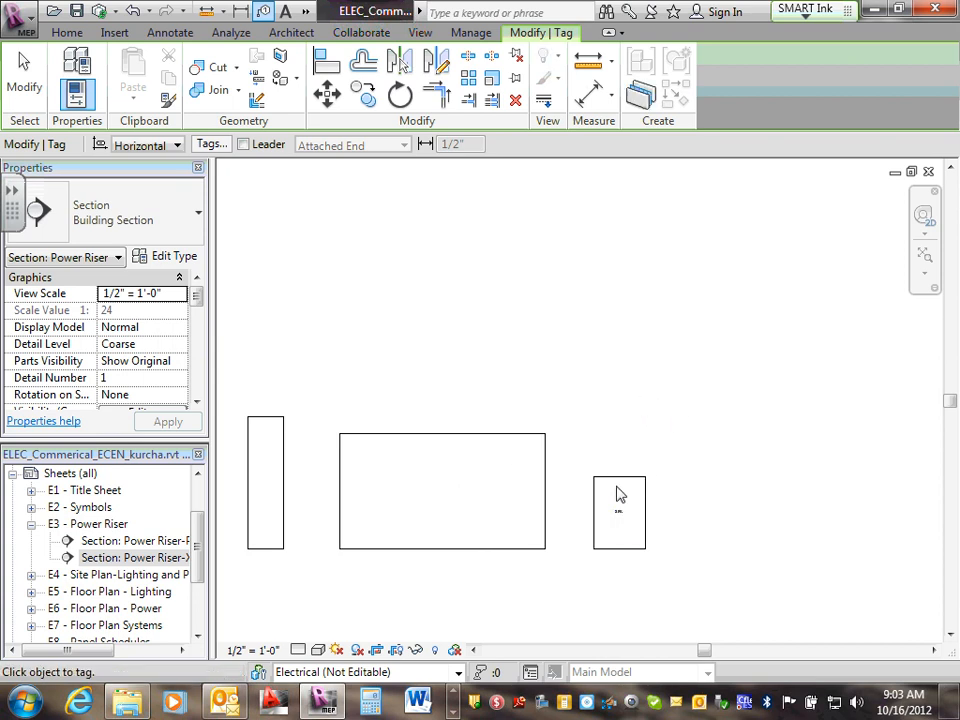
{"action": "scroll", "coordinate": [617, 497], "scroll_direction": "up", "scroll_amount": 2}
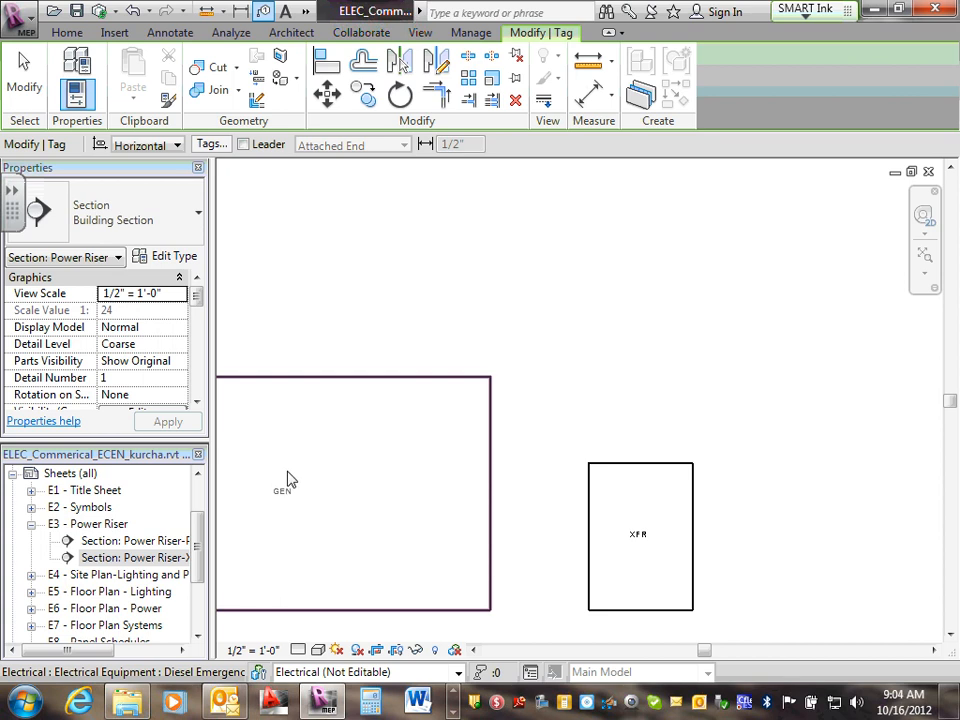
{"action": "scroll", "coordinate": [422, 259], "scroll_direction": "down", "scroll_amount": 1}
{"action": "left_click", "coordinate": [372, 369]}
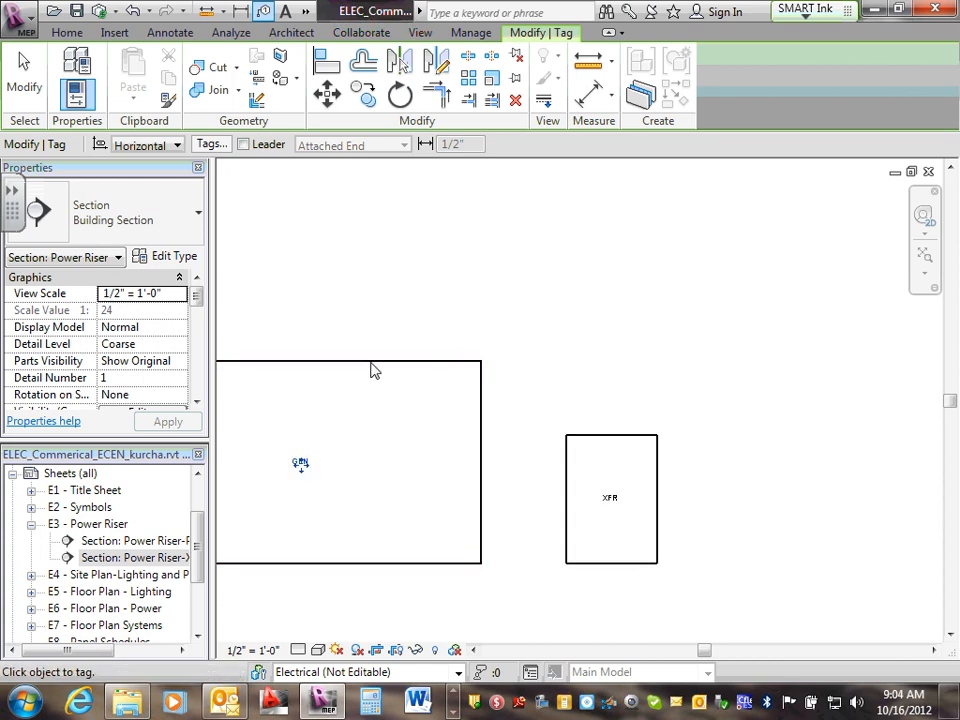
{"action": "scroll", "coordinate": [375, 317], "scroll_direction": "down", "scroll_amount": 2}
{"action": "middle_click_drag", "start_coordinate": [339, 309], "coordinate": [765, 396]}
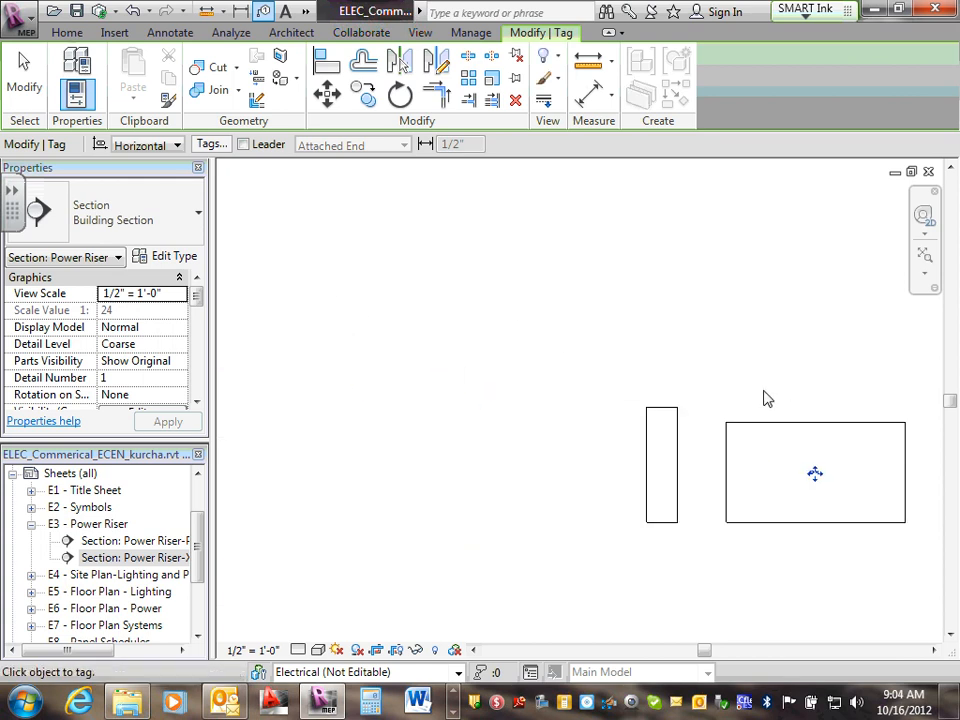
{"action": "left_click", "coordinate": [667, 415]}
{"action": "scroll", "coordinate": [600, 378], "scroll_direction": "up", "scroll_amount": 2}
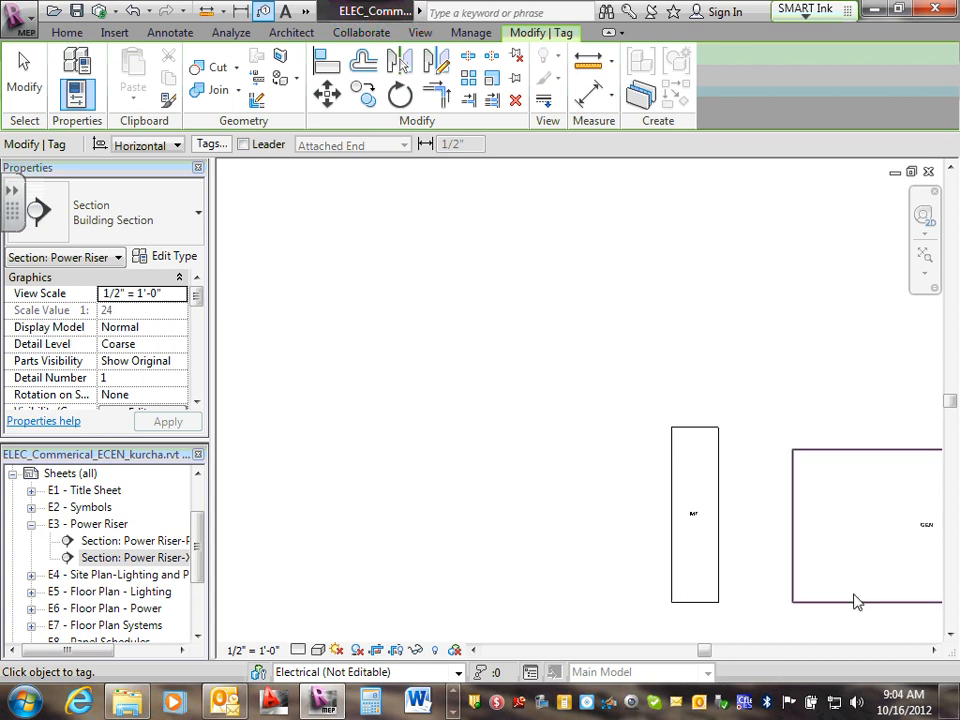
{"action": "middle_click_drag", "start_coordinate": [857, 601], "coordinate": [616, 494]}
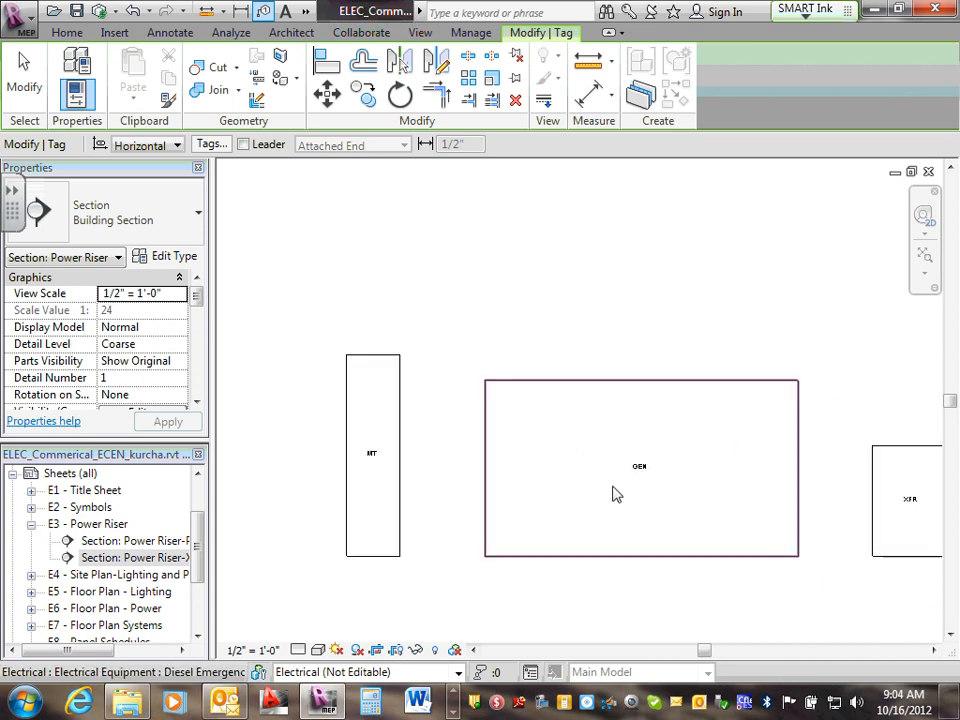
{"action": "scroll", "coordinate": [616, 494], "scroll_direction": "down", "scroll_amount": 1}
{"action": "scroll", "coordinate": [852, 530], "scroll_direction": "up", "scroll_amount": 1}
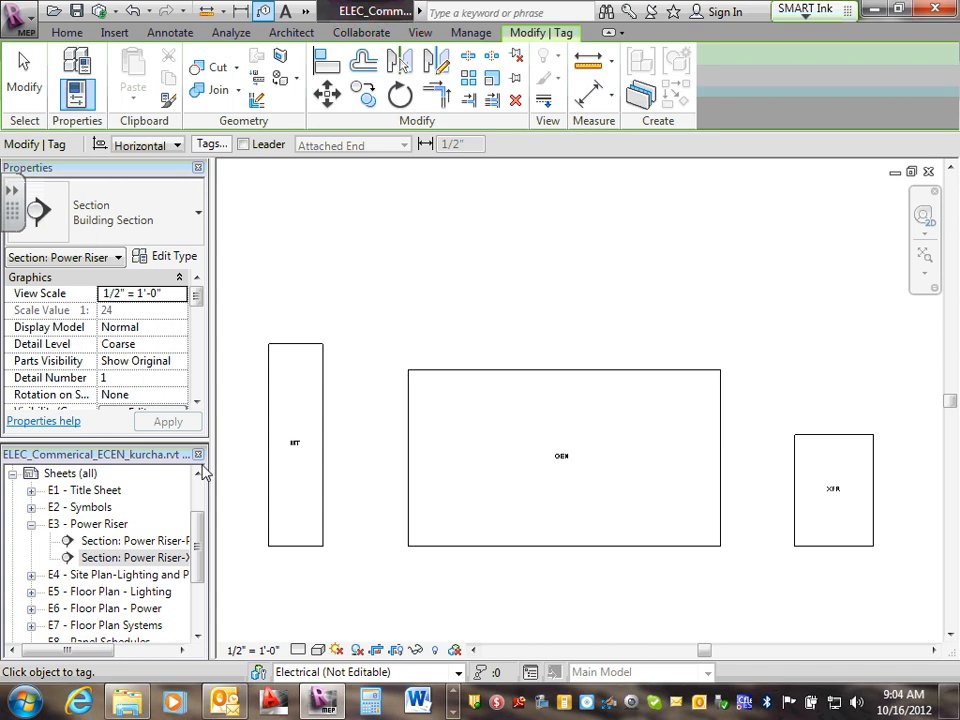
Toggle the ATS tag's leader on and off in the Power Riser-Panels-Indoor section view, ending with the leader off
{"action": "double_click", "coordinate": [110, 524]}
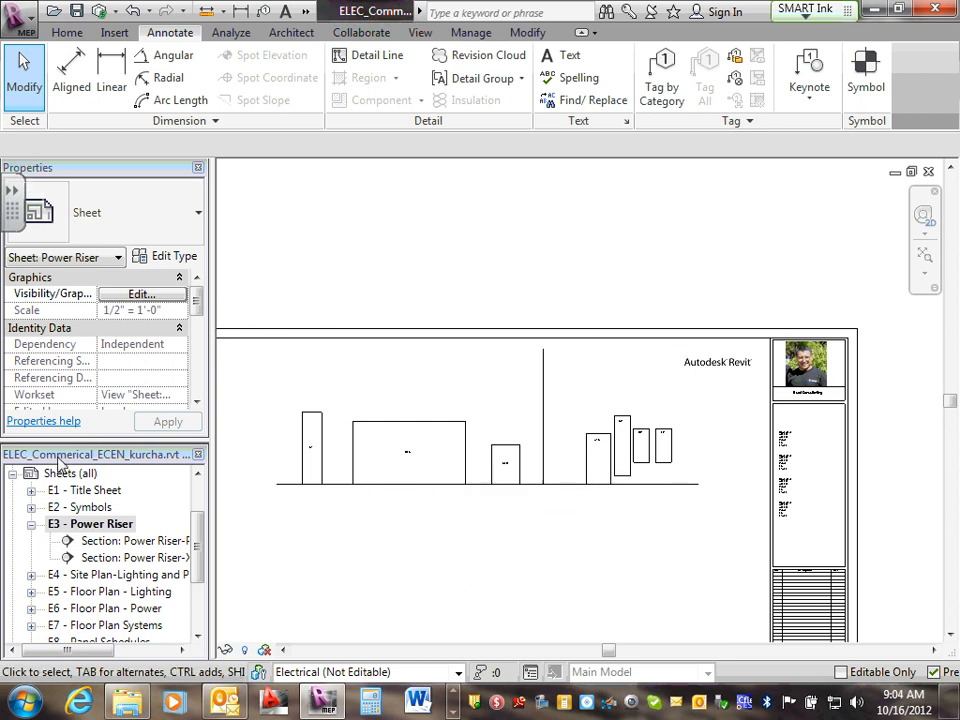
{"action": "double_click", "coordinate": [100, 541]}
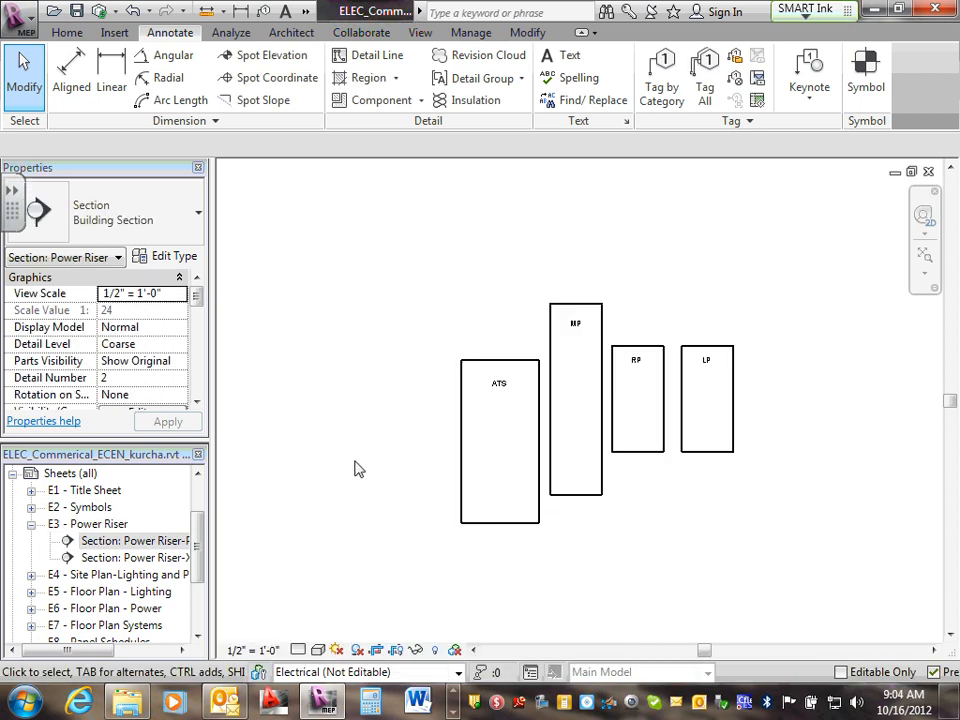
{"action": "scroll", "coordinate": [485, 402], "scroll_direction": "up", "scroll_amount": 2}
{"action": "left_click", "coordinate": [503, 382]}
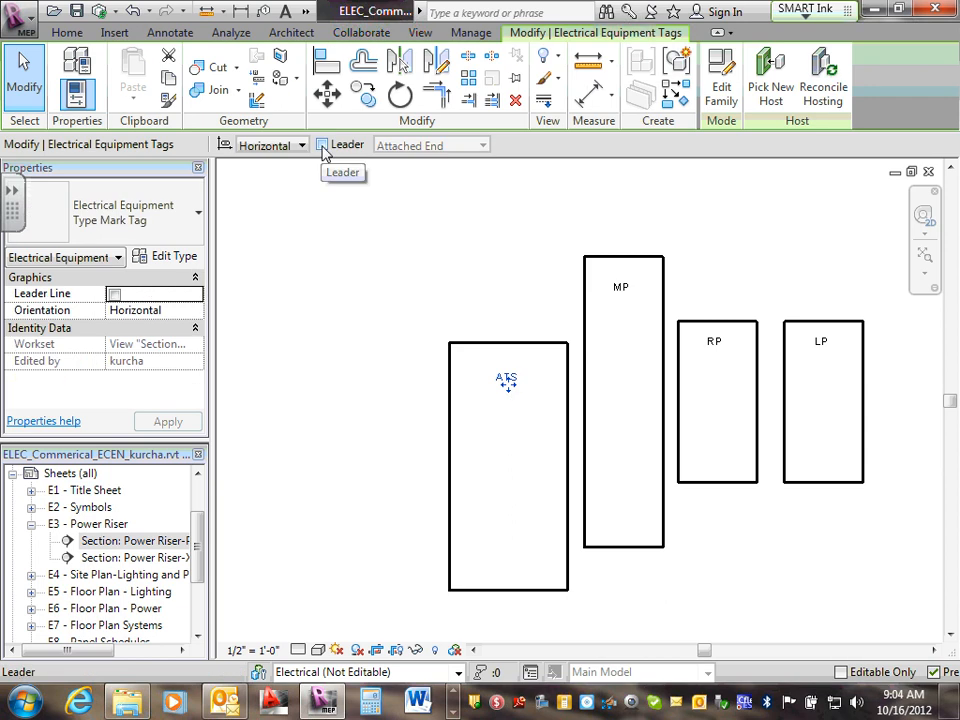
{"action": "left_click", "coordinate": [322, 146]}
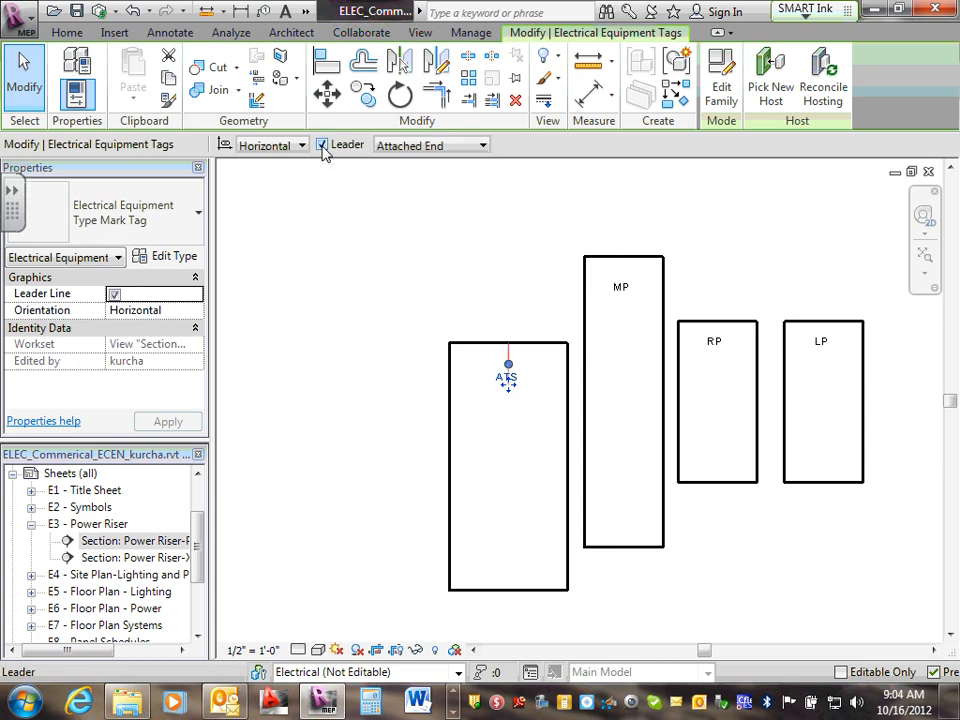
{"action": "left_click", "coordinate": [322, 146]}
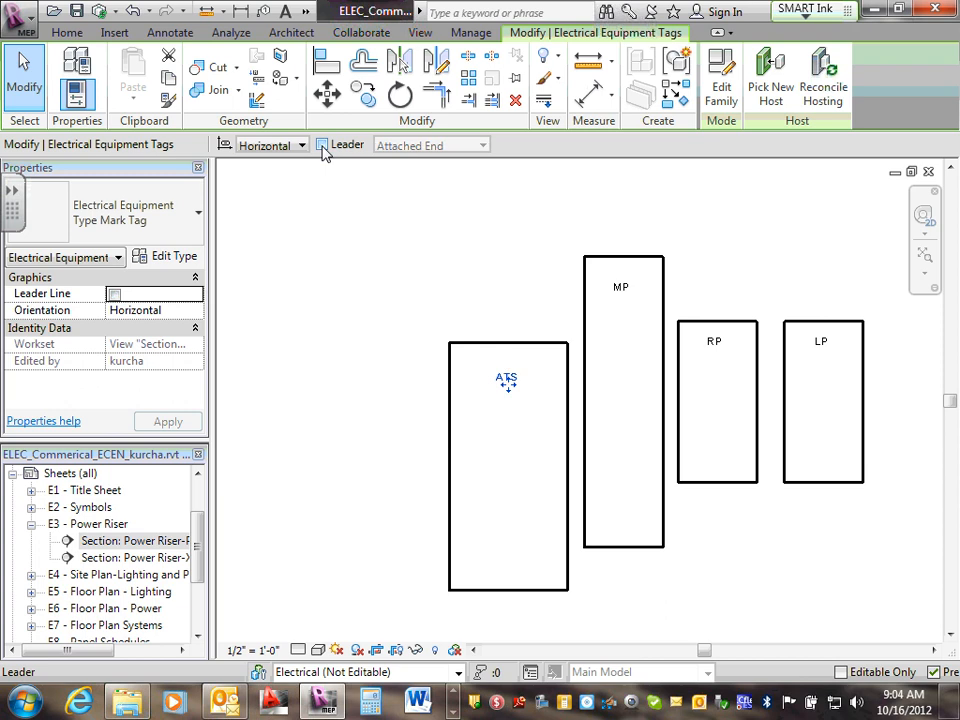
{"action": "left_click", "coordinate": [322, 146]}
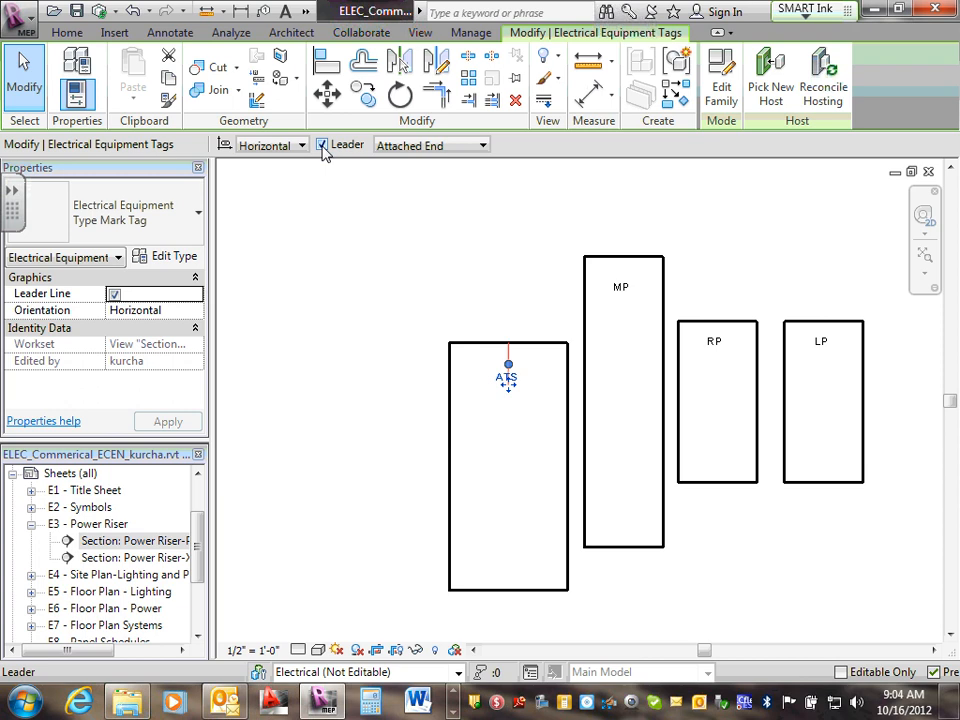
{"action": "left_click", "coordinate": [322, 146]}
{"action": "left_click", "coordinate": [322, 146]}
{"action": "left_click", "coordinate": [322, 146]}
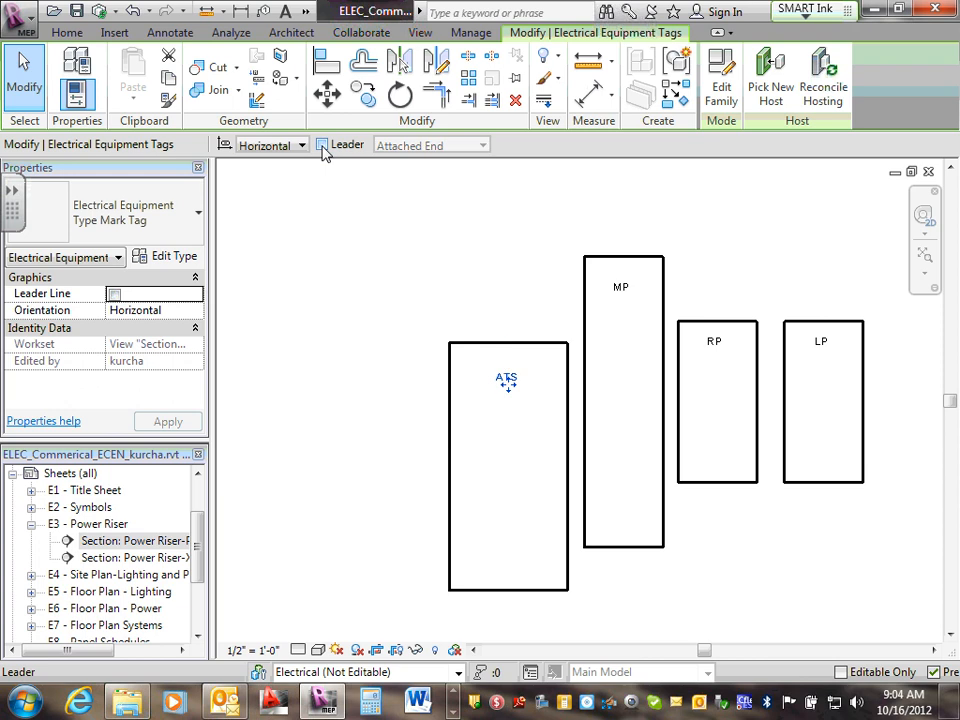
{"action": "left_click", "coordinate": [322, 146]}
{"action": "left_click", "coordinate": [322, 146]}
{"action": "left_click", "coordinate": [375, 275]}
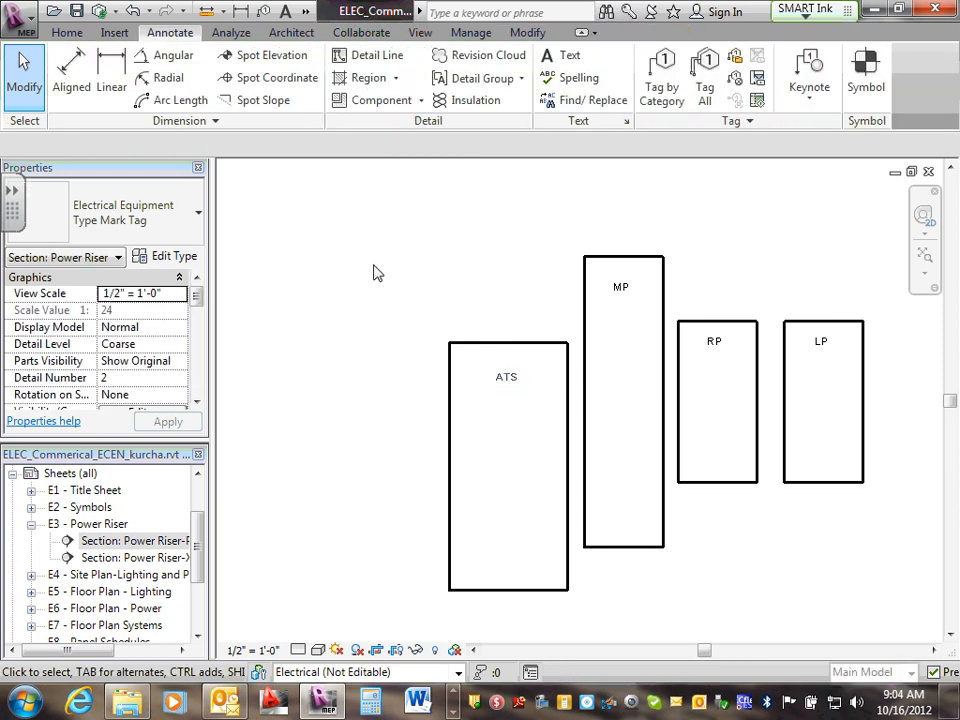
Open sheet E3 - Power Riser and examine the equipment tags shown in its indoor panel viewport
{"action": "double_click", "coordinate": [93, 524]}
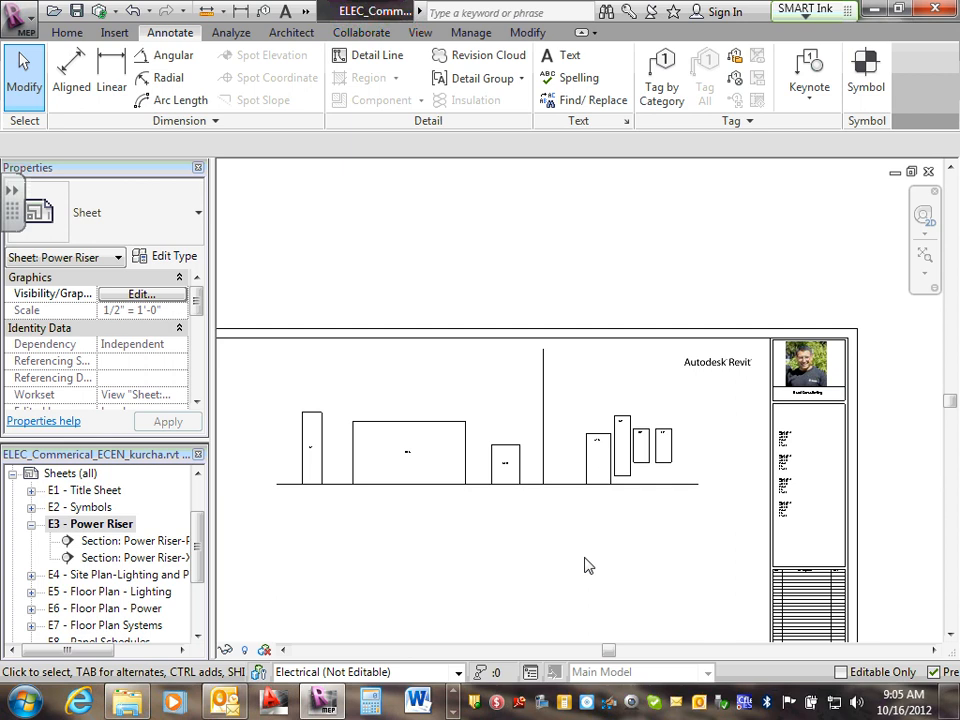
{"action": "scroll", "coordinate": [542, 429], "scroll_direction": "up", "scroll_amount": 2}
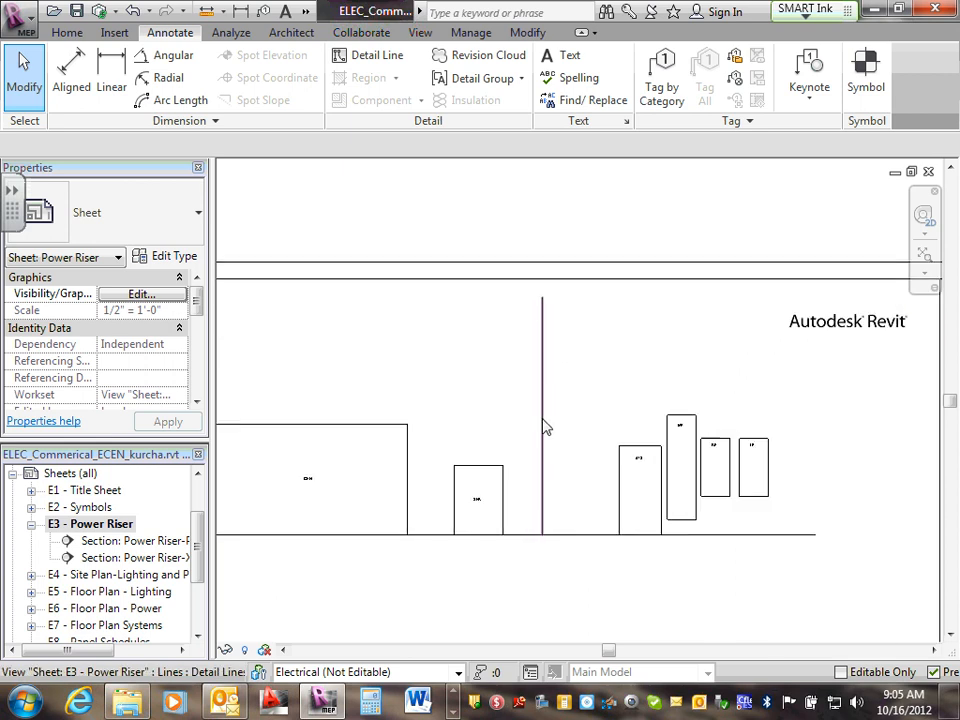
{"action": "scroll", "coordinate": [546, 440], "scroll_direction": "down", "scroll_amount": 2}
{"action": "middle_click_drag", "start_coordinate": [585, 551], "coordinate": [603, 591]}
{"action": "scroll", "coordinate": [510, 560], "scroll_direction": "up", "scroll_amount": 1}
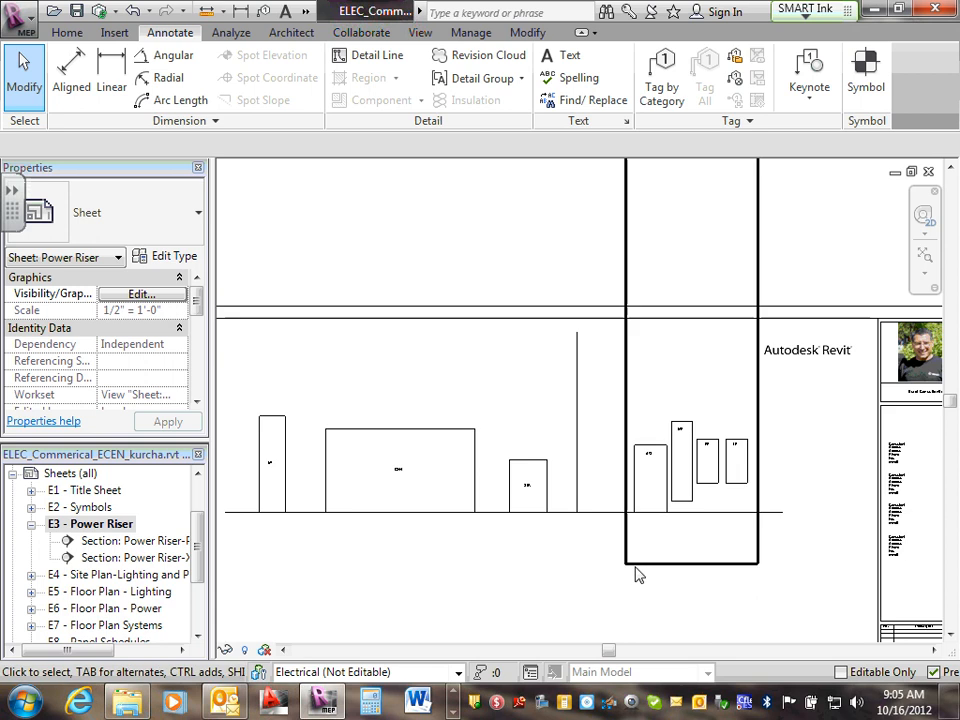
{"action": "scroll", "coordinate": [512, 510], "scroll_direction": "down", "scroll_amount": 2}
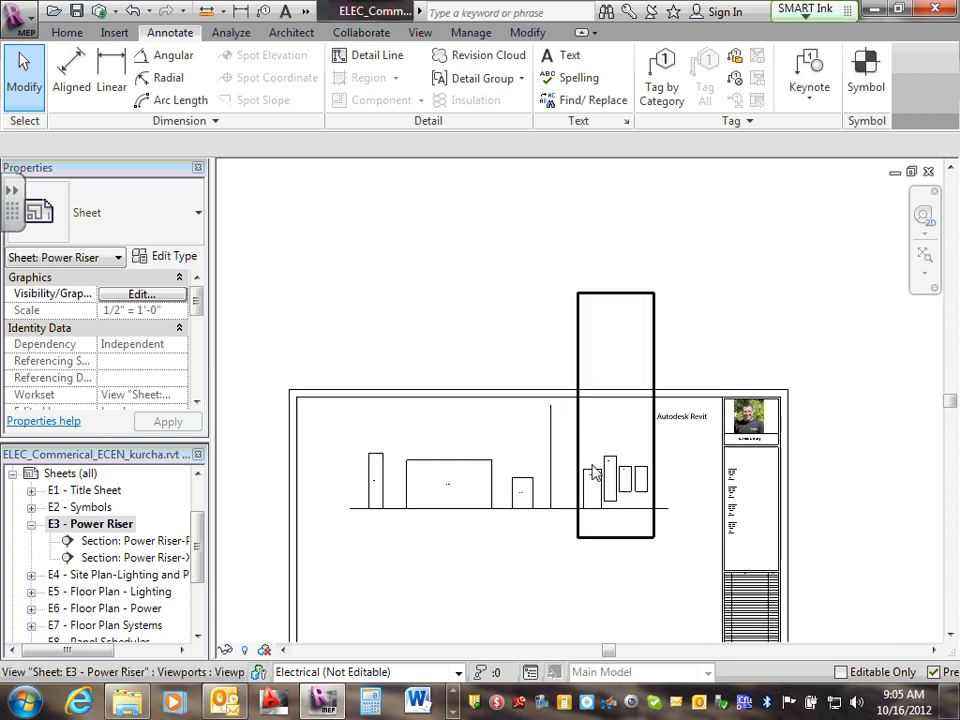
{"action": "scroll", "coordinate": [592, 467], "scroll_direction": "up", "scroll_amount": 6}
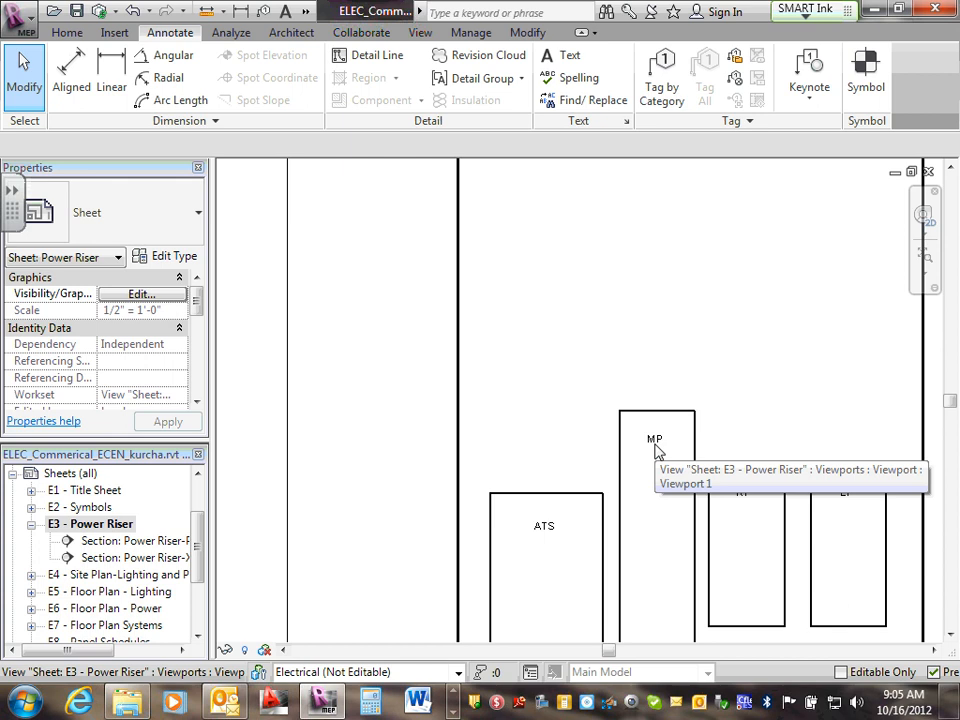
Add 1/4" Arial text notes reading "Inside" and "Outside" on the indoor and outdoor sides of the vertical dividing line
{"action": "scroll", "coordinate": [656, 450], "scroll_direction": "down", "scroll_amount": 4}
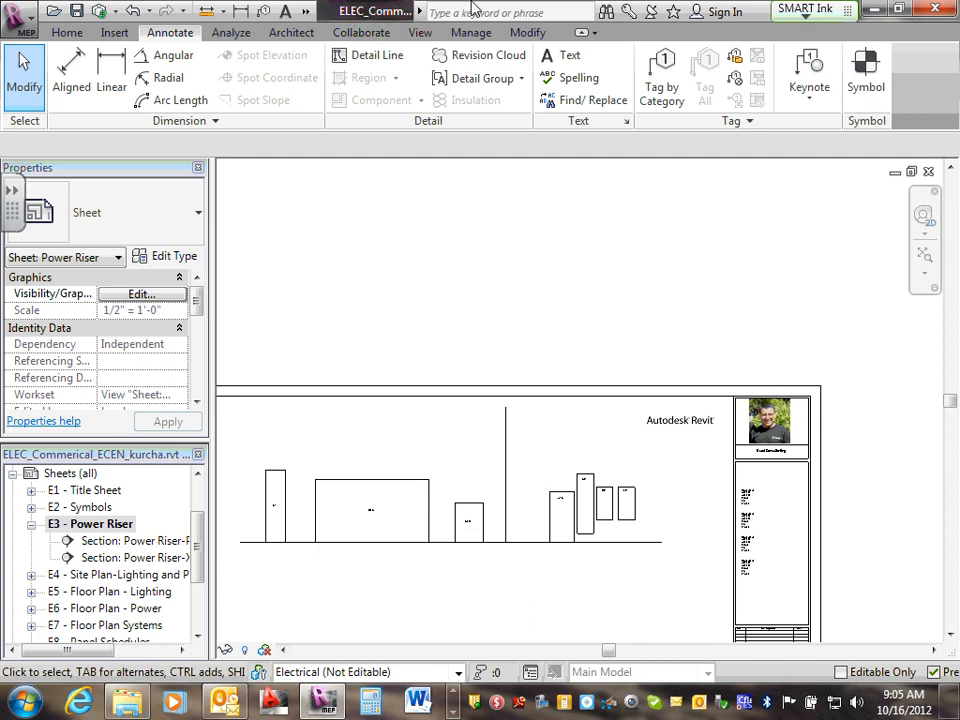
{"action": "left_click", "coordinate": [563, 62]}
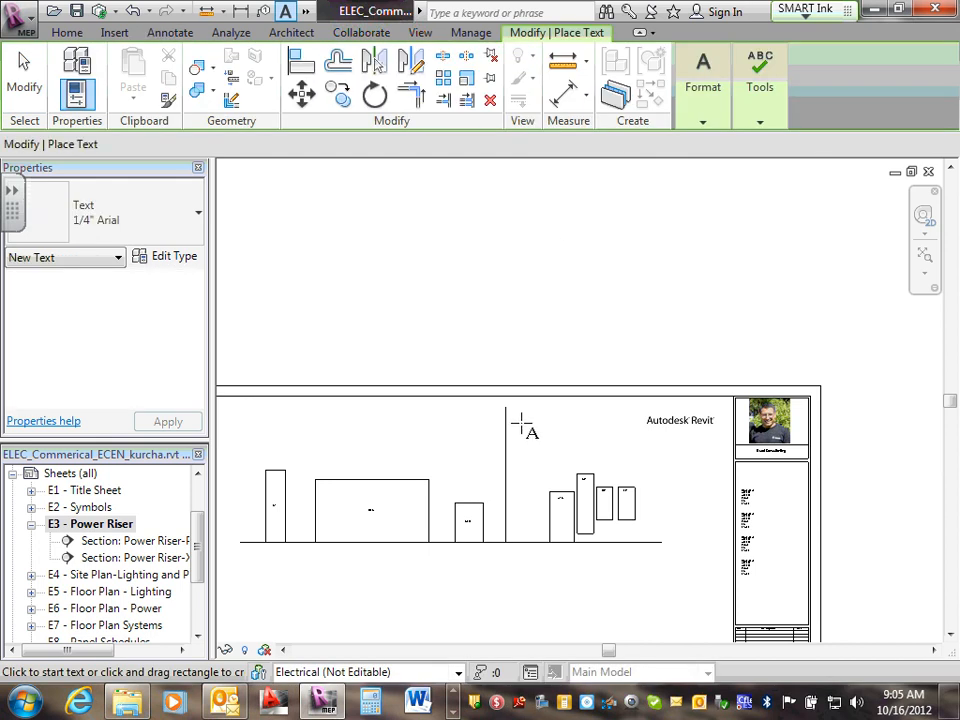
{"action": "left_click", "coordinate": [520, 425]}
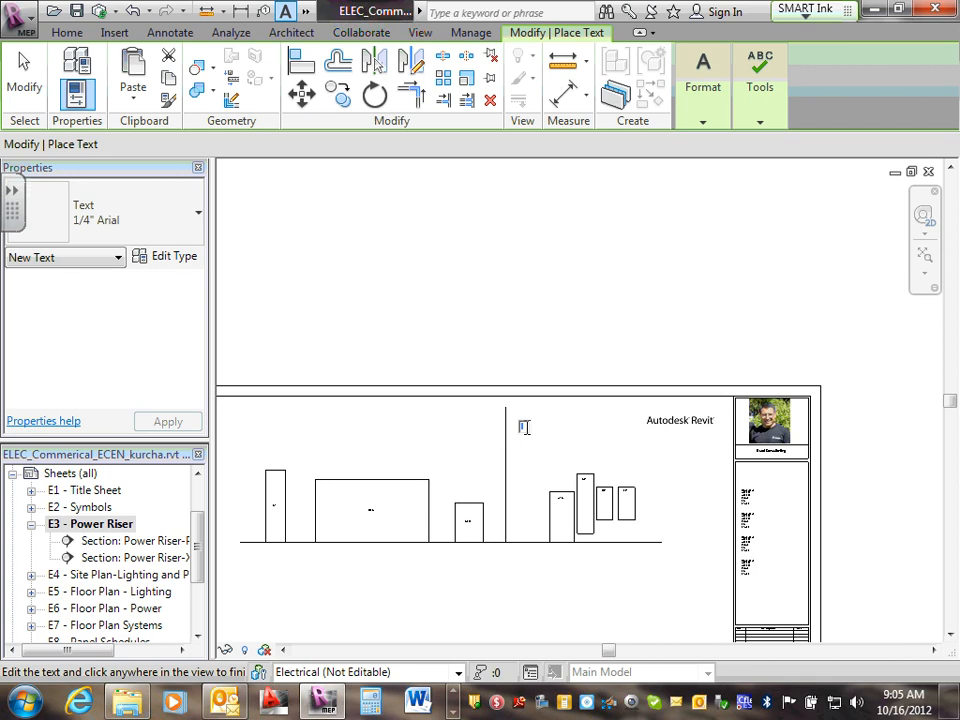
{"action": "type", "text": "Inside"}
{"action": "left_click", "coordinate": [505, 440]}
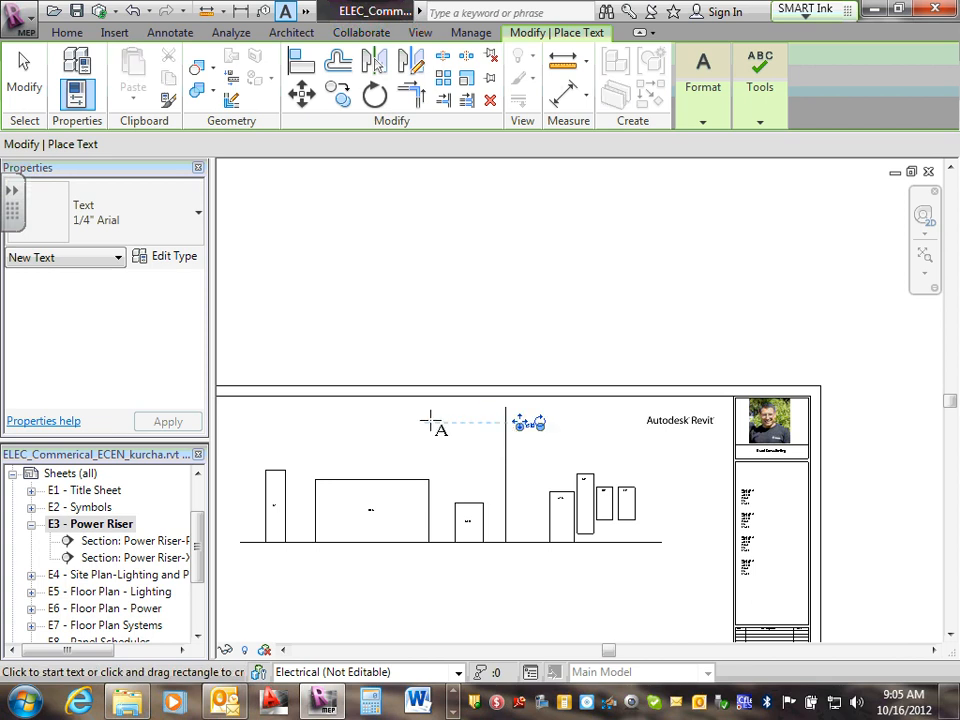
{"action": "left_click", "coordinate": [463, 420]}
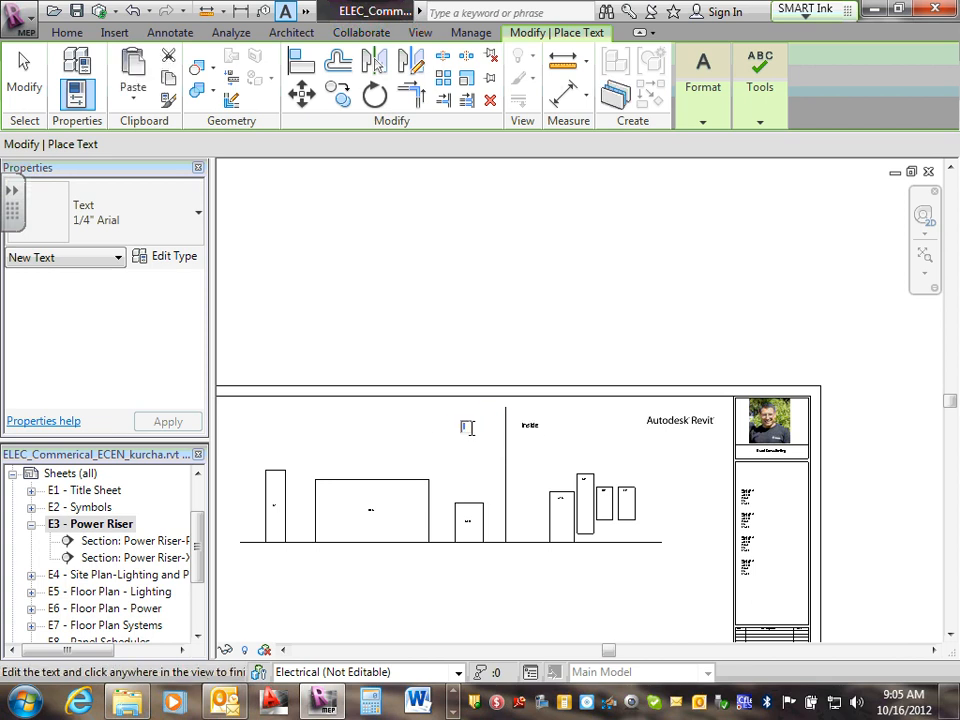
{"action": "type", "text": "Outside"}
{"action": "left_click", "coordinate": [469, 439]}
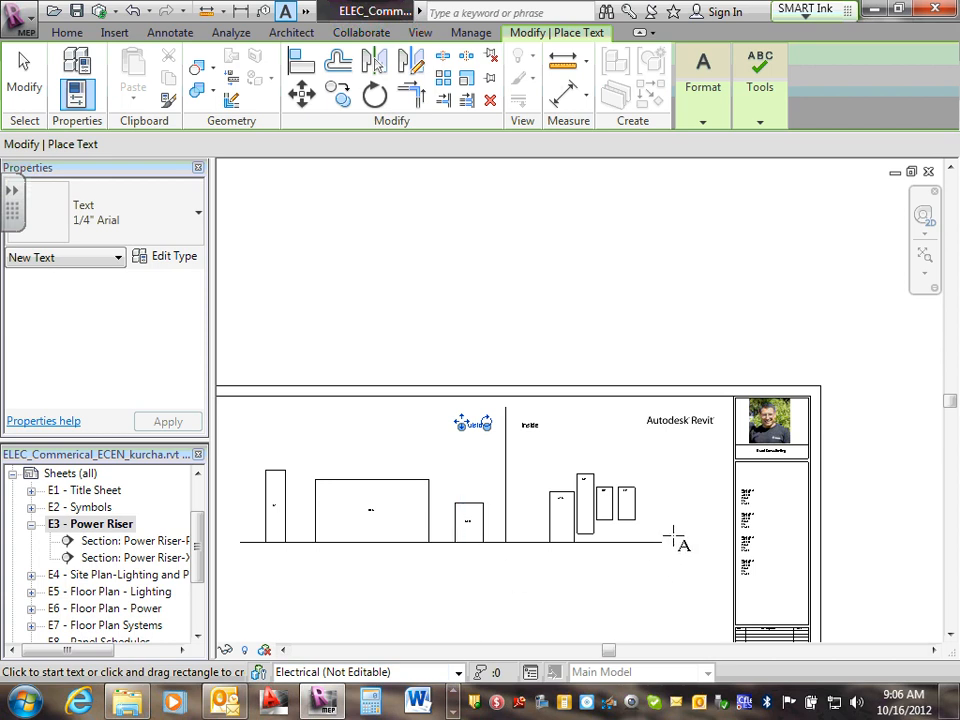
Add text notes at the indoor end of the grade line, reading "above Gade" over the line and "Below Grade" under it
{"action": "scroll", "coordinate": [664, 527], "scroll_direction": "up", "scroll_amount": 2}
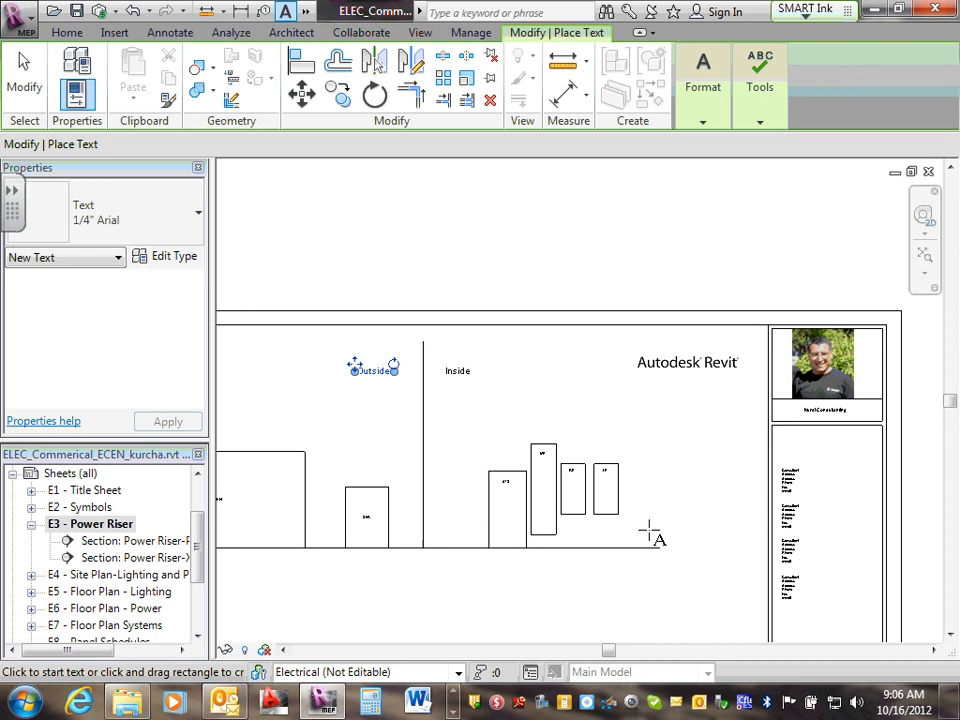
{"action": "left_click", "coordinate": [651, 536]}
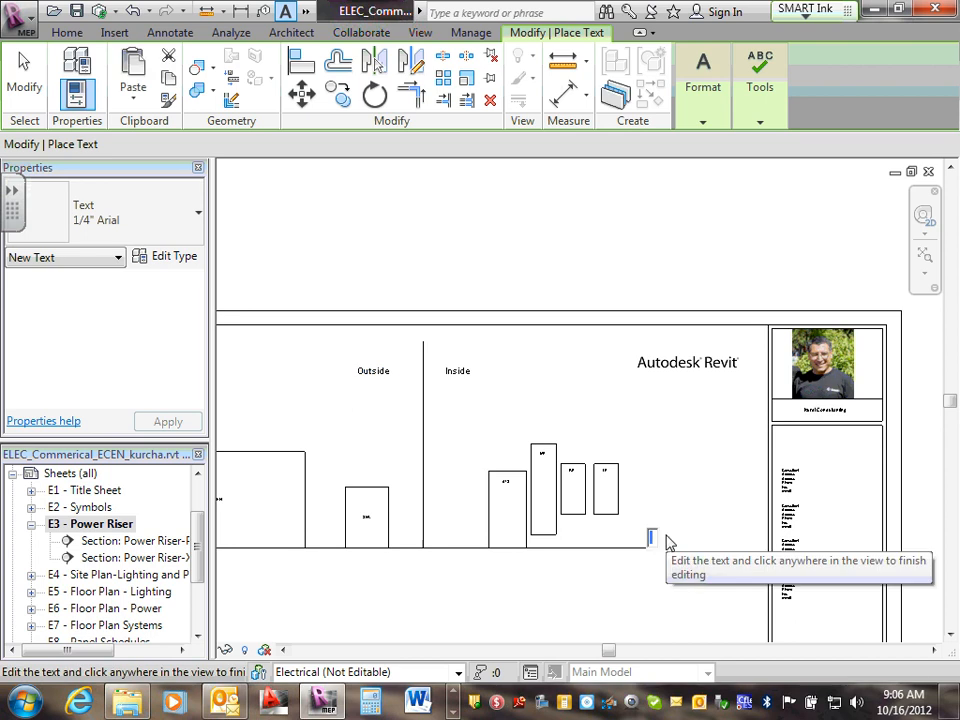
{"action": "type", "text": "U"}
{"action": "key", "text": "BackSpace"}
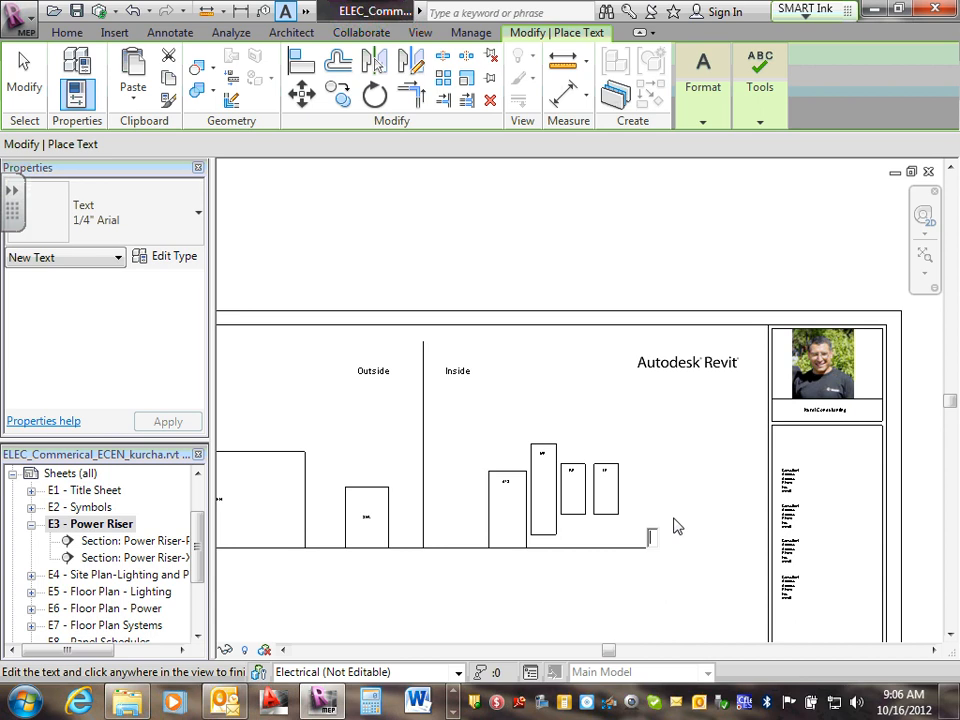
{"action": "type", "text": "above Gade"}
{"action": "left_click", "coordinate": [668, 574]}
{"action": "left_click", "coordinate": [651, 570]}
{"action": "type", "text": "Below Grade"}
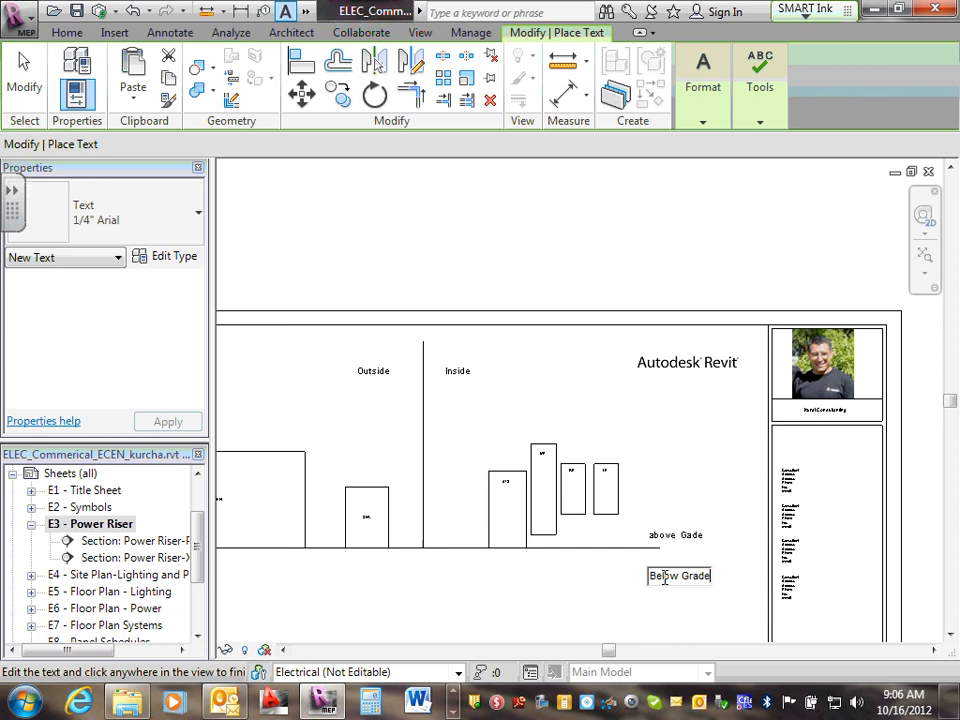
{"action": "left_click", "coordinate": [680, 552]}
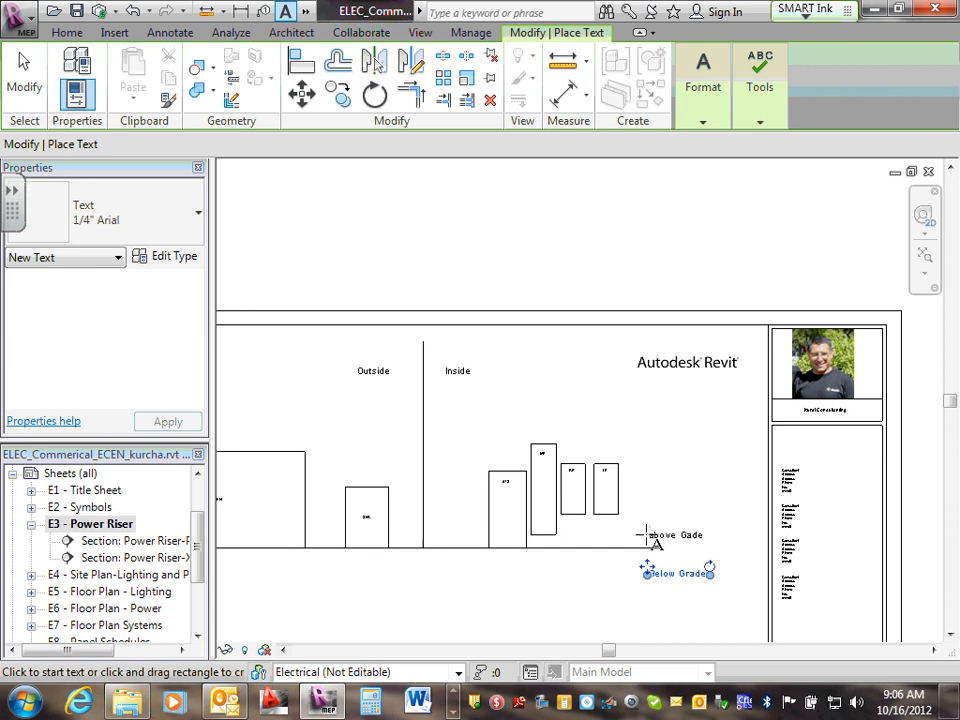
{"action": "key", "text": "Escape"}
{"action": "key", "text": "Escape"}
Capitalize the first letter of the note above the grade line so it reads "Above Gade"
{"action": "scroll", "coordinate": [650, 548], "scroll_direction": "up", "scroll_amount": 4}
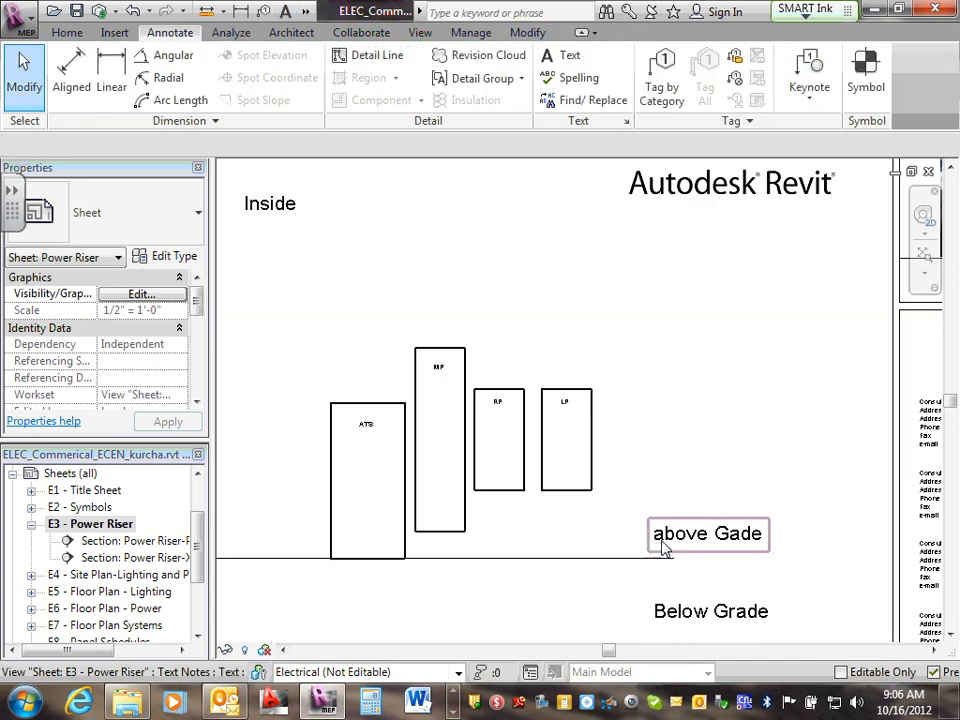
{"action": "double_click", "coordinate": [662, 548]}
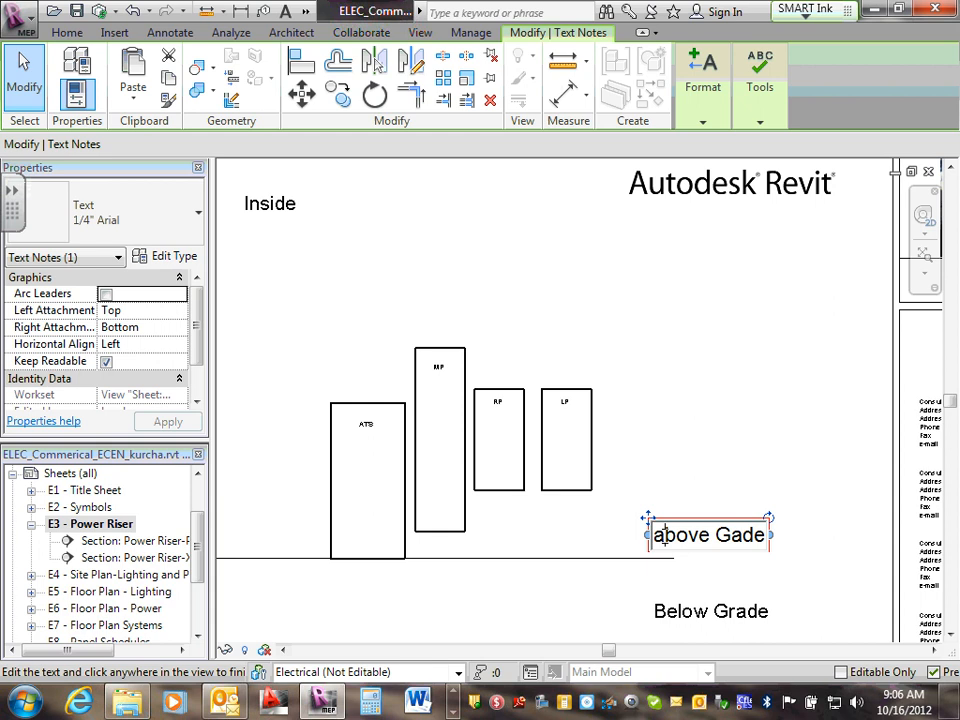
{"action": "key", "text": "Delete"}
{"action": "type", "text": "A"}
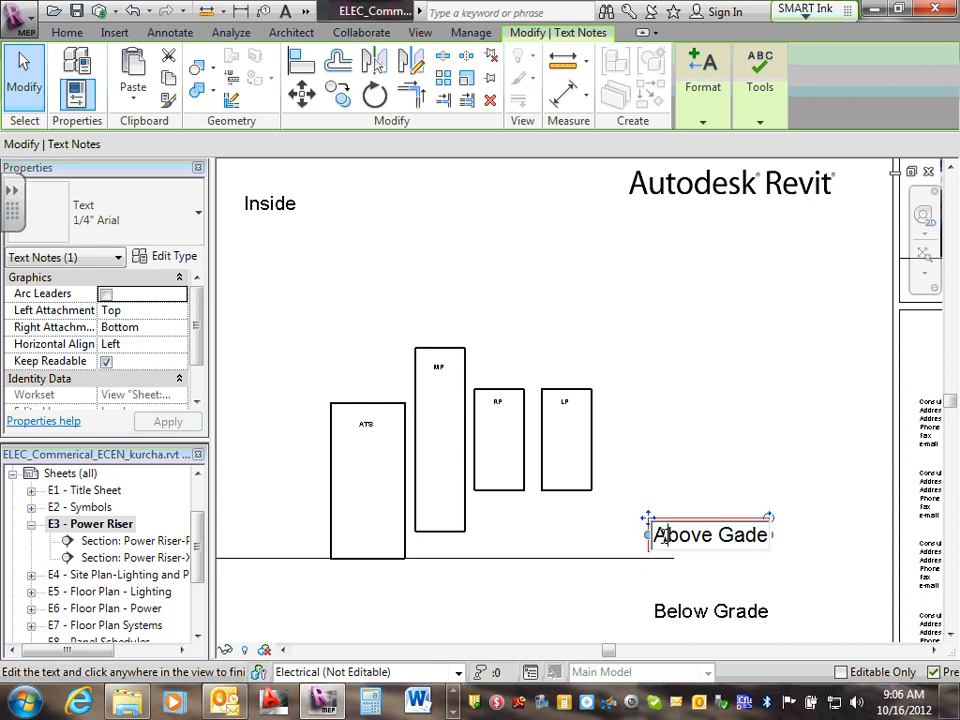
{"action": "left_click", "coordinate": [602, 611]}
{"action": "scroll", "coordinate": [575, 571], "scroll_direction": "down", "scroll_amount": 3}
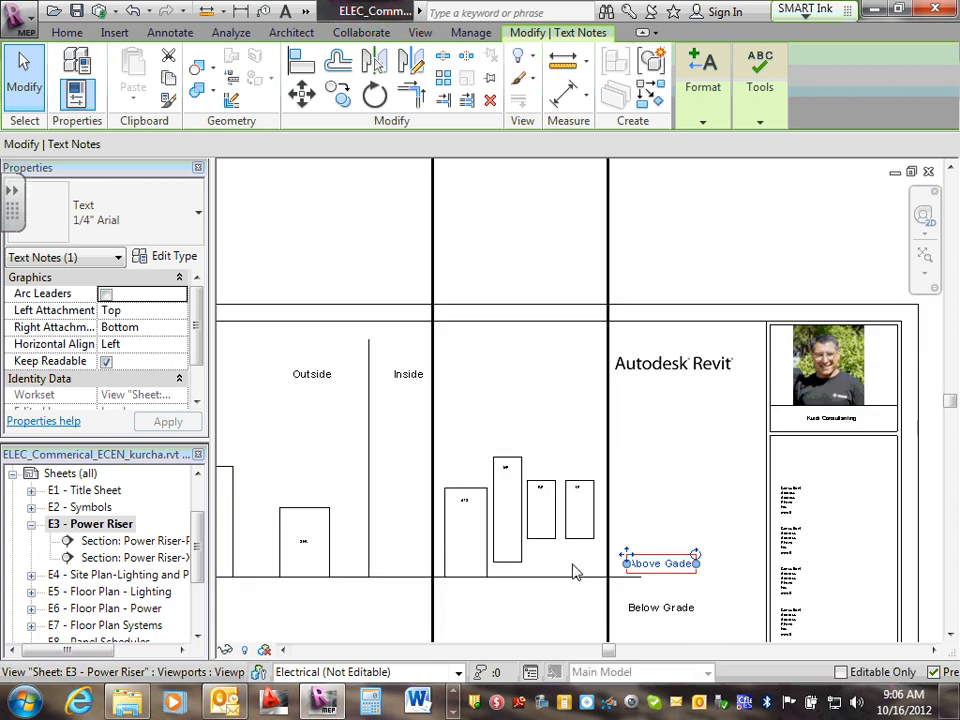
{"action": "key", "text": "Escape"}
{"action": "scroll", "coordinate": [382, 393], "scroll_direction": "down", "scroll_amount": 1}
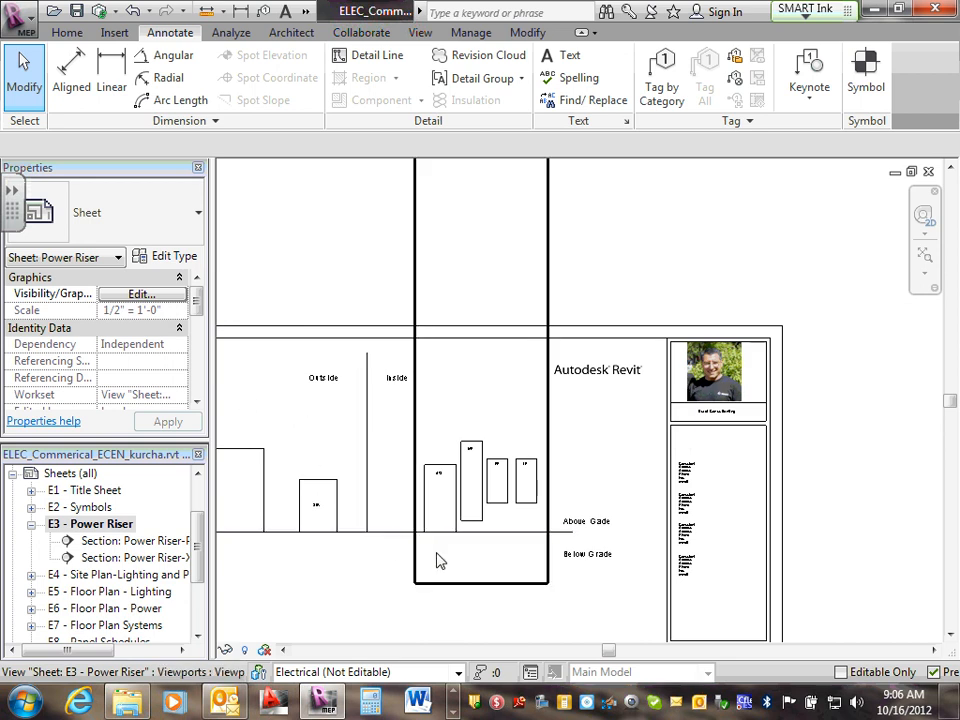
Examine the Outside/Inside and grade labels around the equipment outlines on the power riser sheet
{"action": "middle_click_drag", "start_coordinate": [437, 560], "coordinate": [570, 549]}
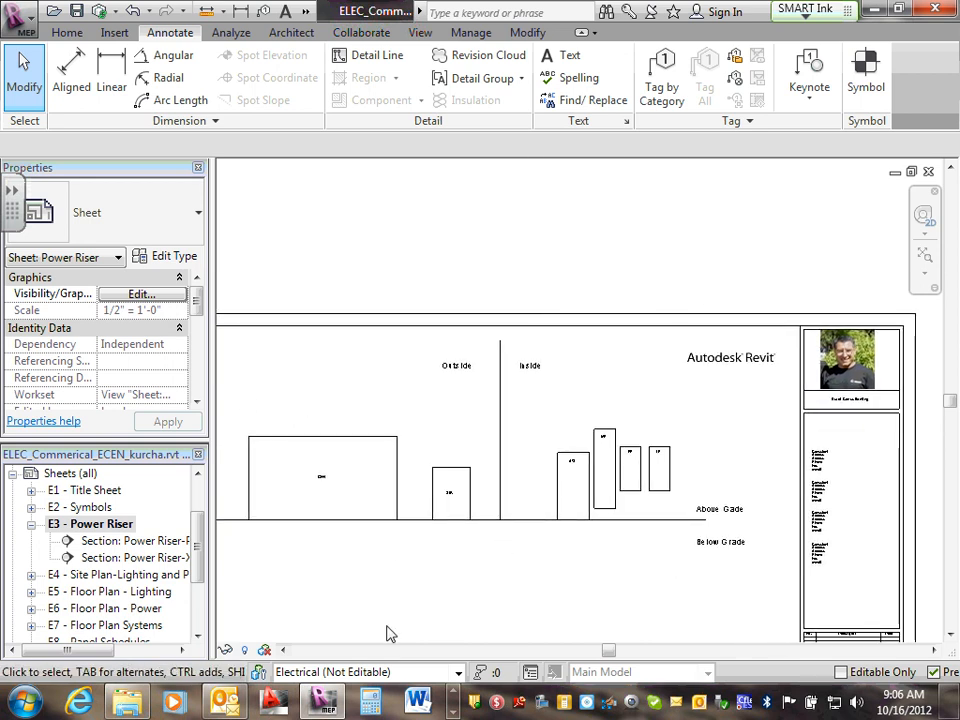
{"action": "scroll", "coordinate": [462, 380], "scroll_direction": "up", "scroll_amount": 3}
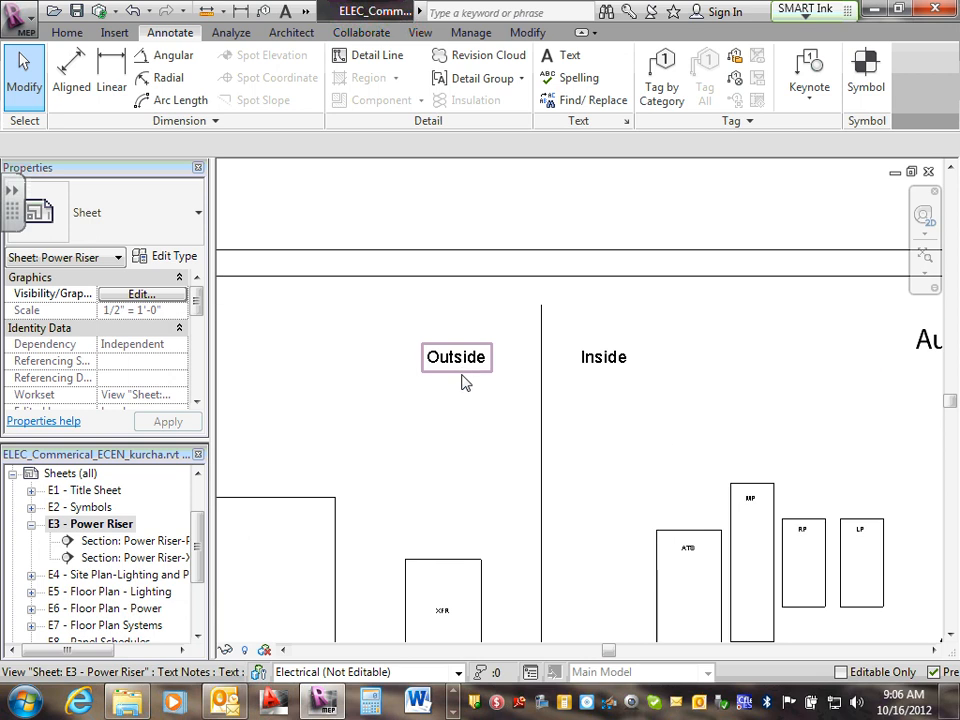
{"action": "scroll", "coordinate": [612, 370], "scroll_direction": "down", "scroll_amount": 3}
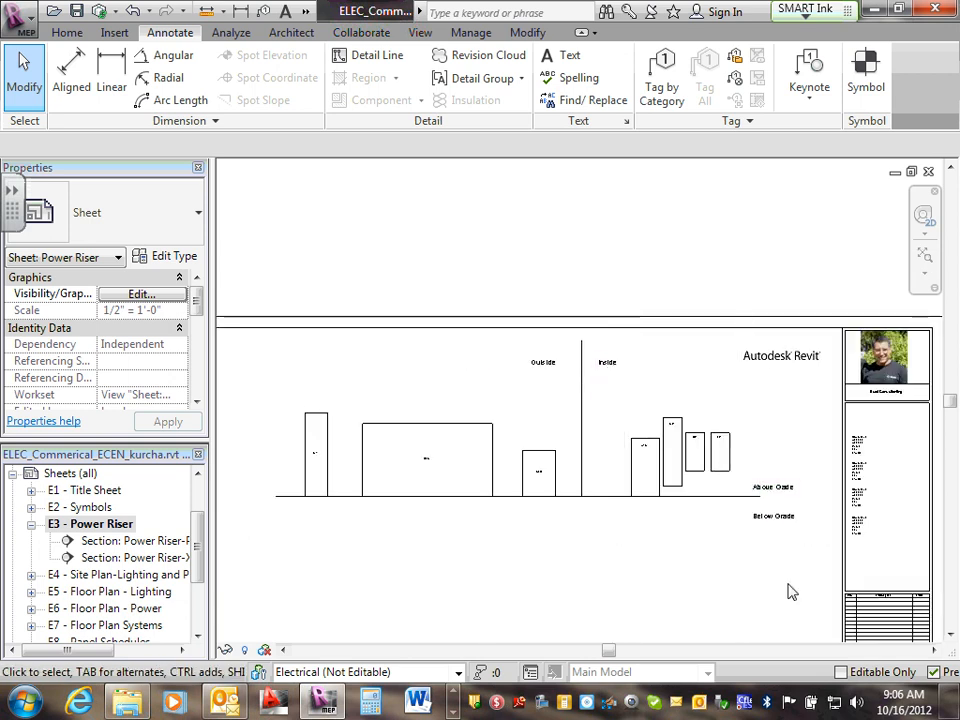
{"action": "scroll", "coordinate": [768, 530], "scroll_direction": "up", "scroll_amount": 3}
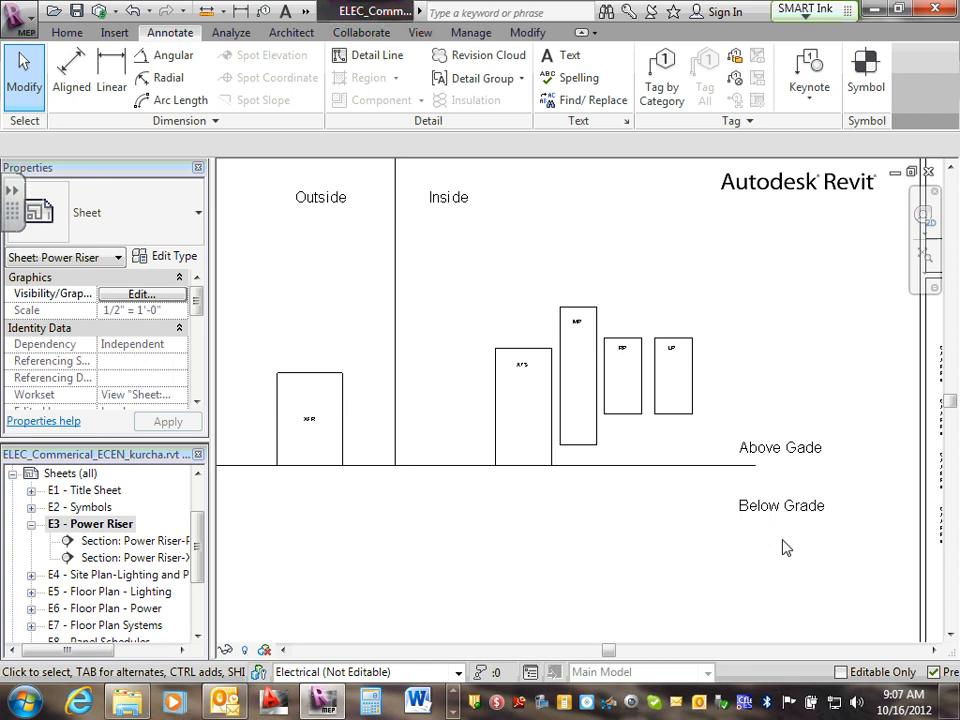
{"action": "scroll", "coordinate": [291, 527], "scroll_direction": "down", "scroll_amount": 6}
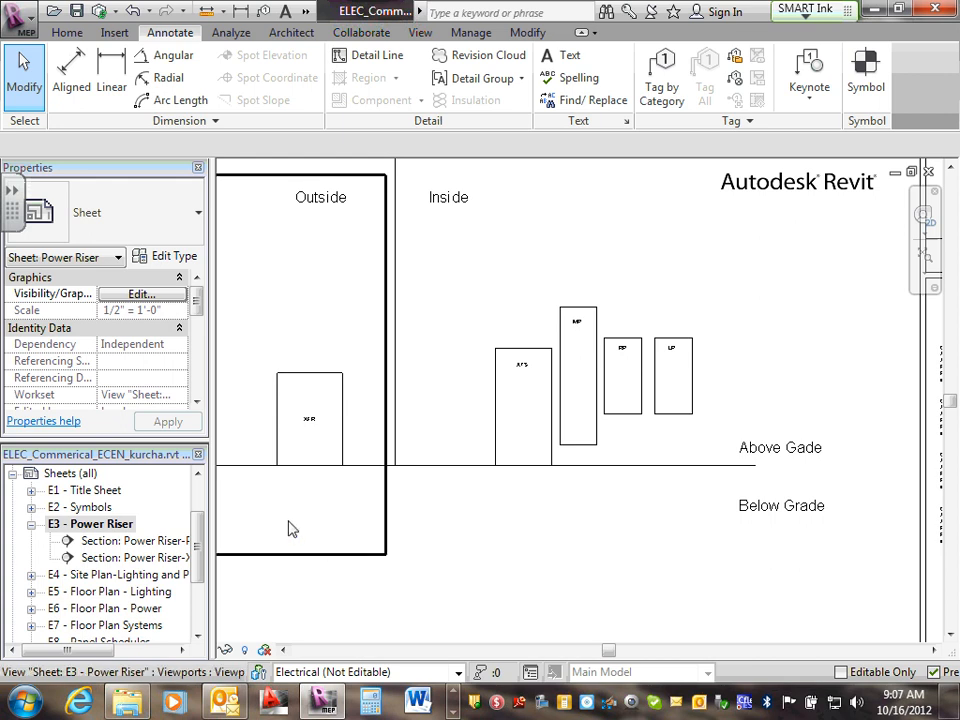
{"action": "middle_click_drag", "start_coordinate": [277, 579], "coordinate": [533, 507]}
{"action": "scroll", "coordinate": [596, 484], "scroll_direction": "up", "scroll_amount": 3}
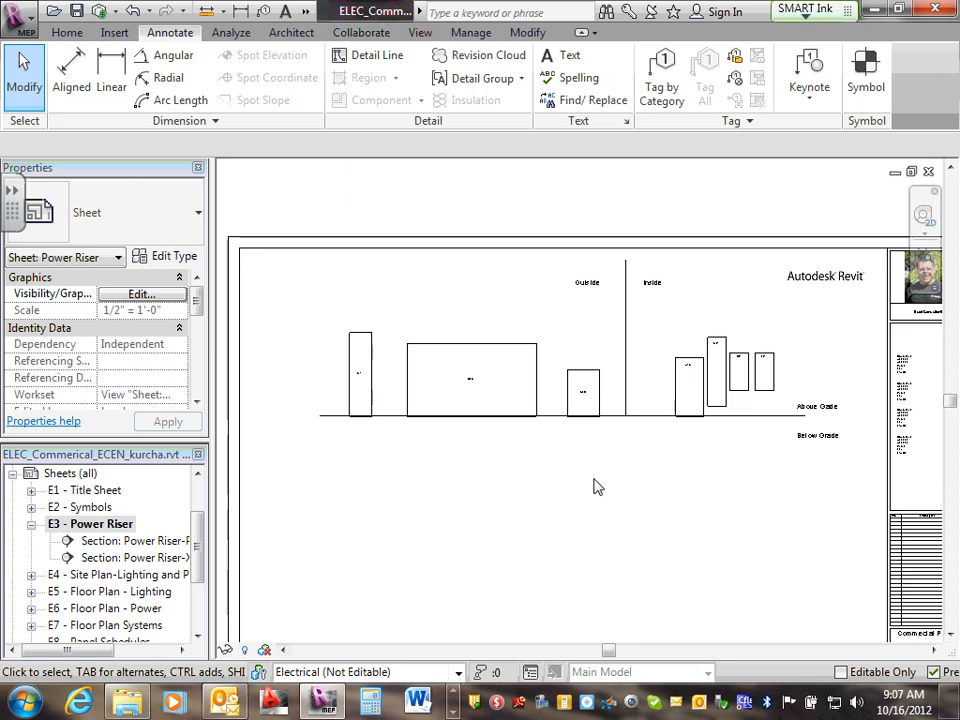
{"action": "scroll", "coordinate": [564, 467], "scroll_direction": "up", "scroll_amount": 1}
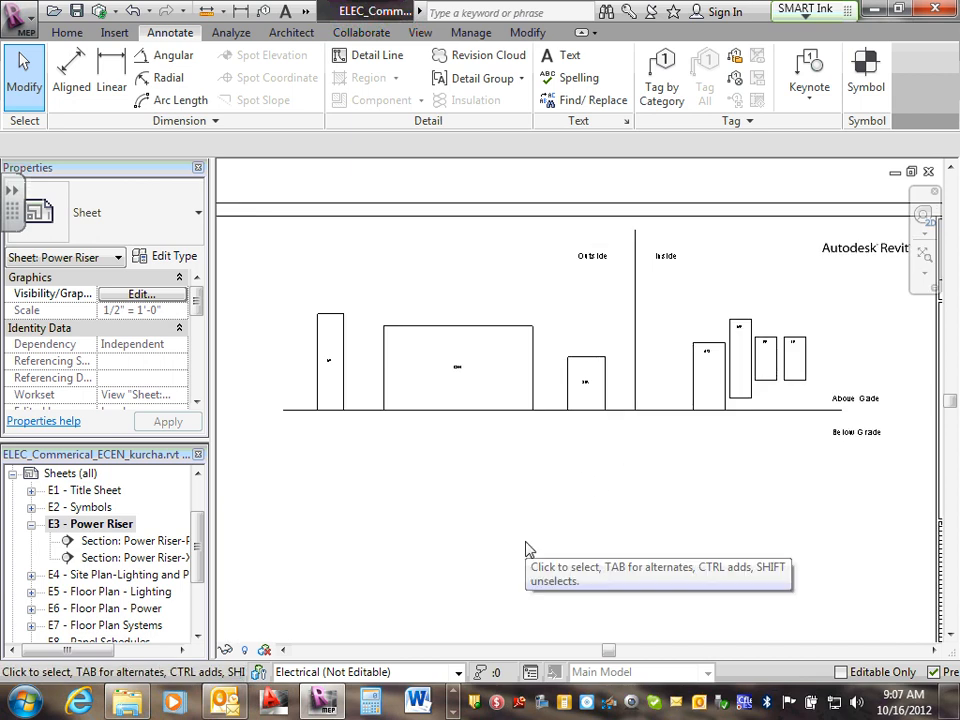
Switch to Adobe Reader and examine the hand-drawn power riser sketch in ECDM2130-Branch Circuit Sizing-10-15-12.pdf
{"action": "left_click", "coordinate": [452, 712]}
{"action": "left_click", "coordinate": [452, 712]}
{"action": "left_click", "coordinate": [452, 712]}
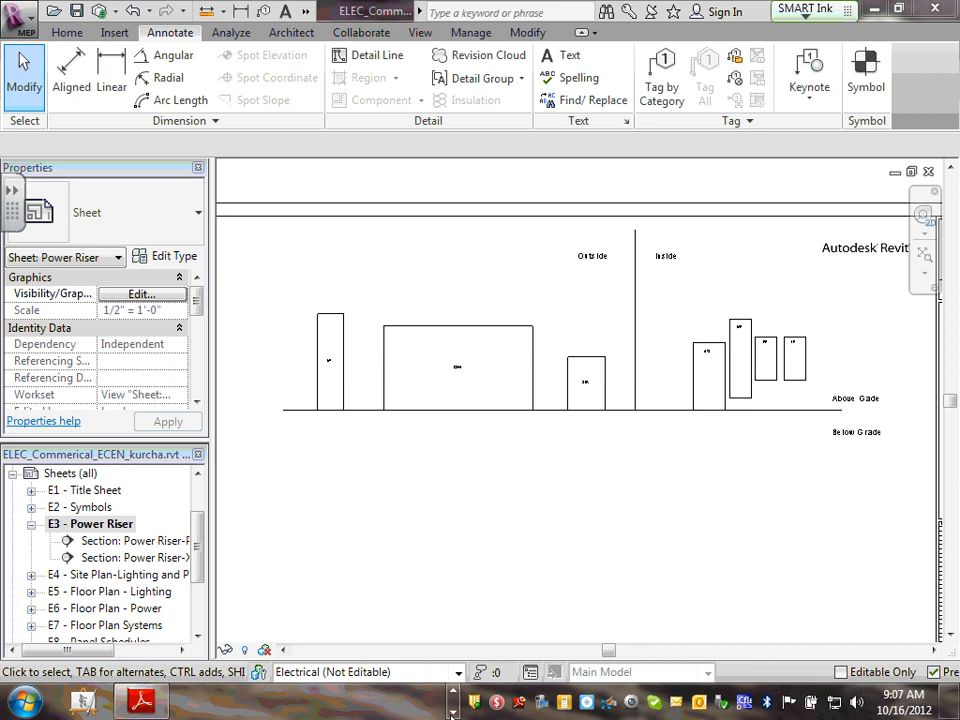
{"action": "left_click", "coordinate": [141, 700]}
{"action": "scroll", "coordinate": [300, 320], "scroll_direction": "up", "scroll_amount": 2}
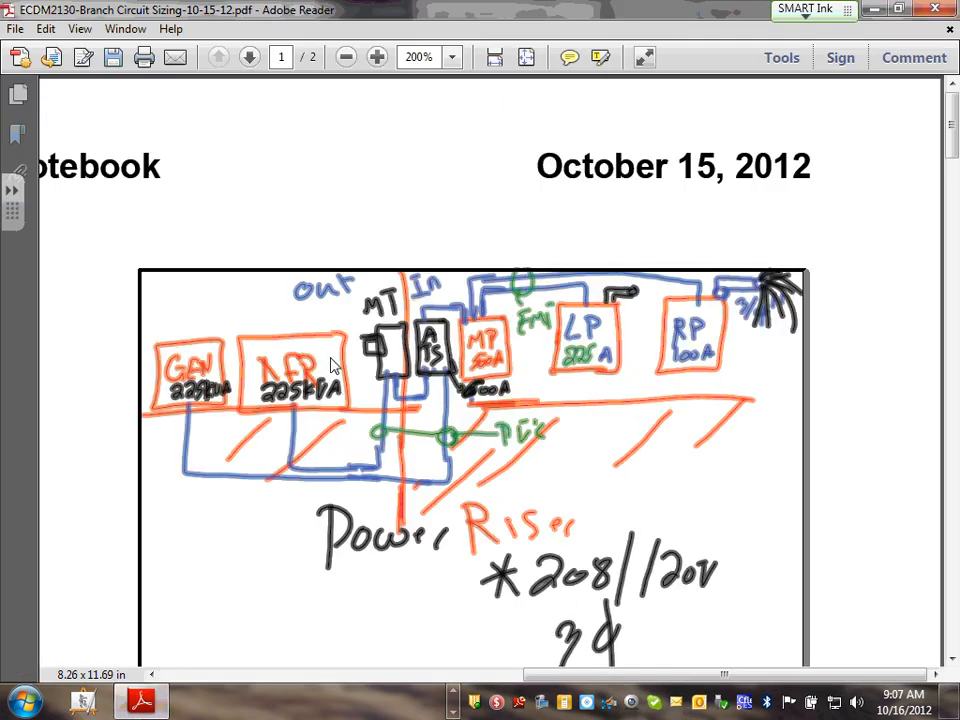
{"action": "scroll", "coordinate": [272, 244], "scroll_direction": "down", "scroll_amount": 3}
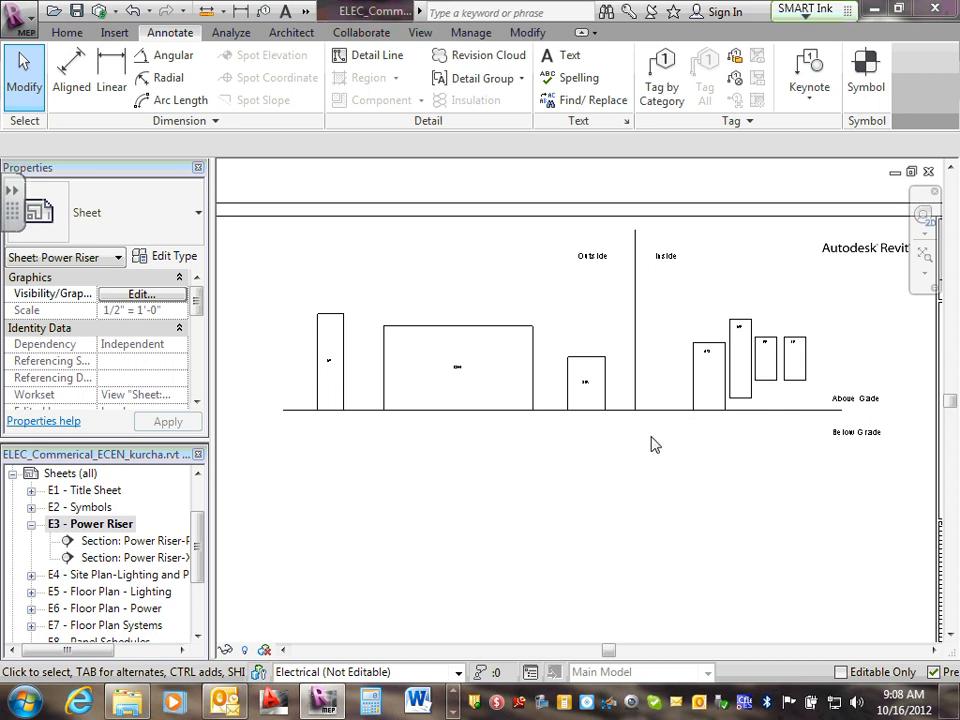
Return to sheet E3 in Revit and examine the order and spacing of the MT, GEN, XFR and indoor panel outlines
{"action": "scroll", "coordinate": [648, 485], "scroll_direction": "down", "scroll_amount": 3}
{"action": "scroll", "coordinate": [654, 482], "scroll_direction": "up", "scroll_amount": 4}
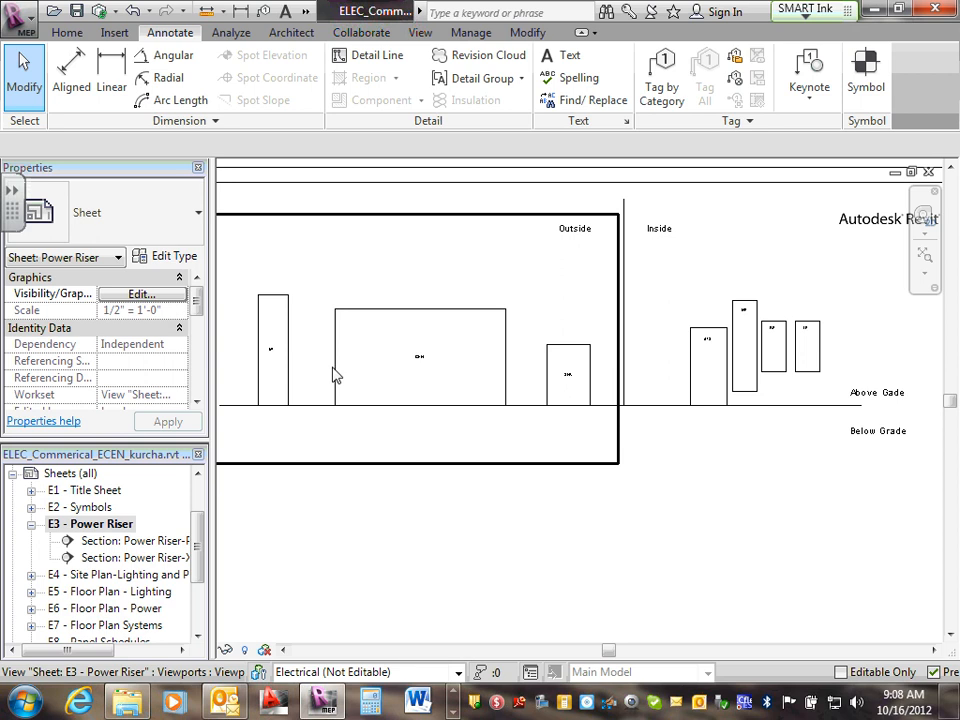
{"action": "scroll", "coordinate": [516, 533], "scroll_direction": "down", "scroll_amount": 2}
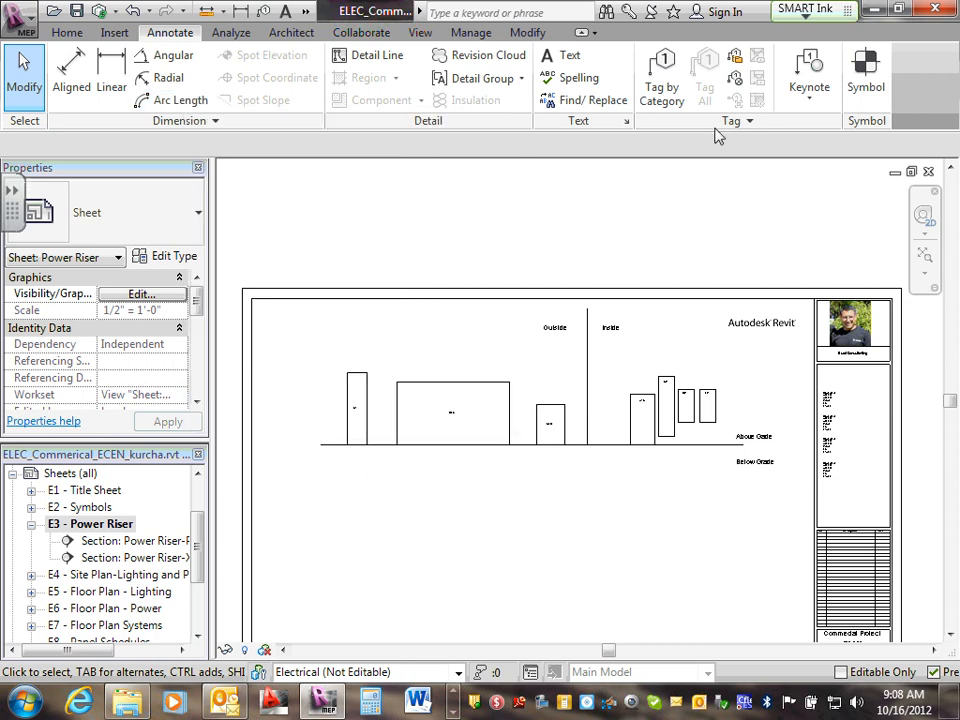
{"action": "scroll", "coordinate": [598, 525], "scroll_direction": "up", "scroll_amount": 2}
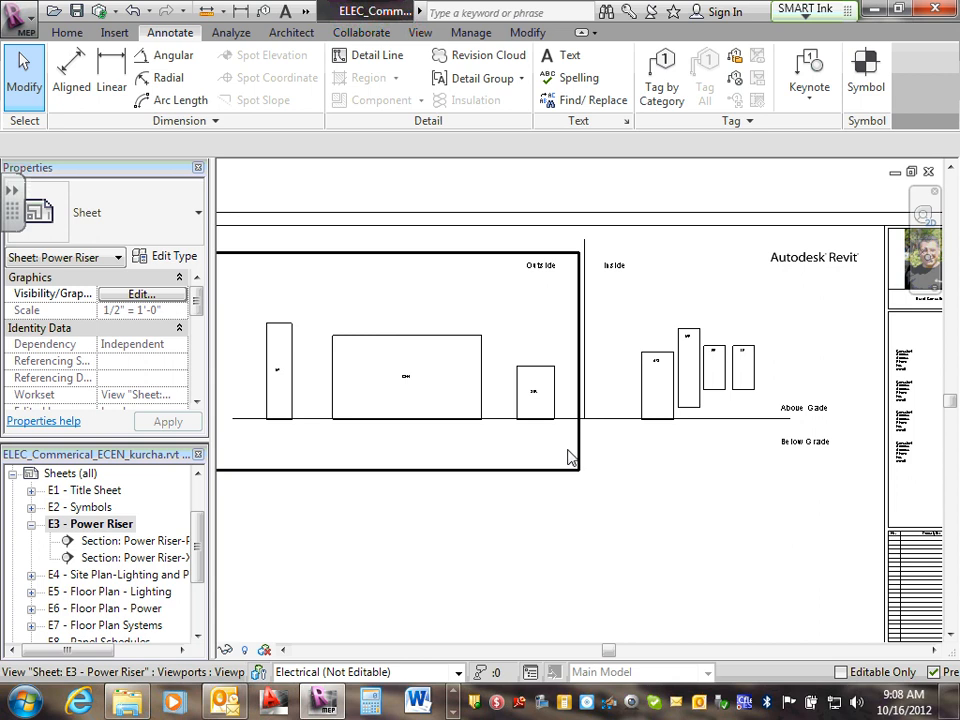
{"action": "scroll", "coordinate": [542, 405], "scroll_direction": "up", "scroll_amount": 3}
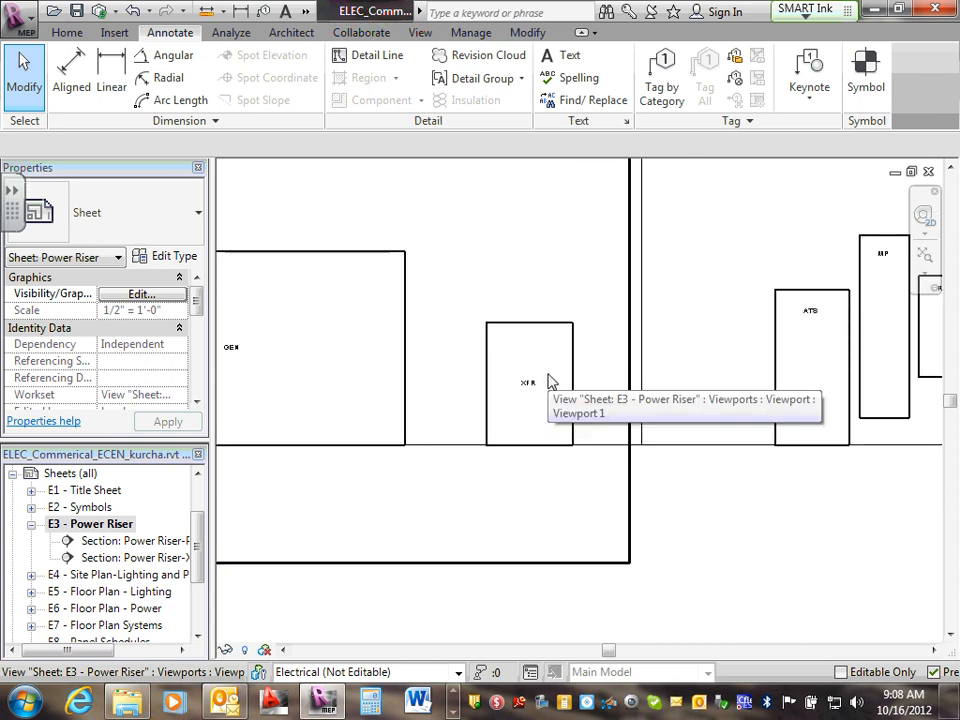
{"action": "scroll", "coordinate": [548, 381], "scroll_direction": "down", "scroll_amount": 2}
{"action": "scroll", "coordinate": [284, 366], "scroll_direction": "down", "scroll_amount": 3}
{"action": "scroll", "coordinate": [262, 360], "scroll_direction": "up", "scroll_amount": 5}
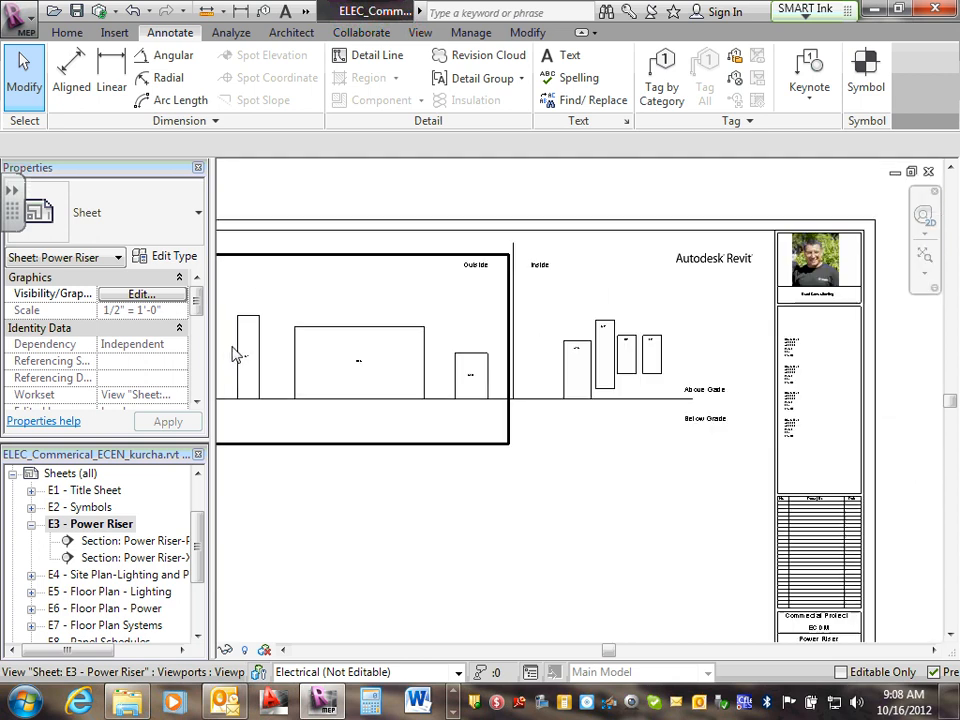
{"action": "scroll", "coordinate": [264, 364], "scroll_direction": "down", "scroll_amount": 2}
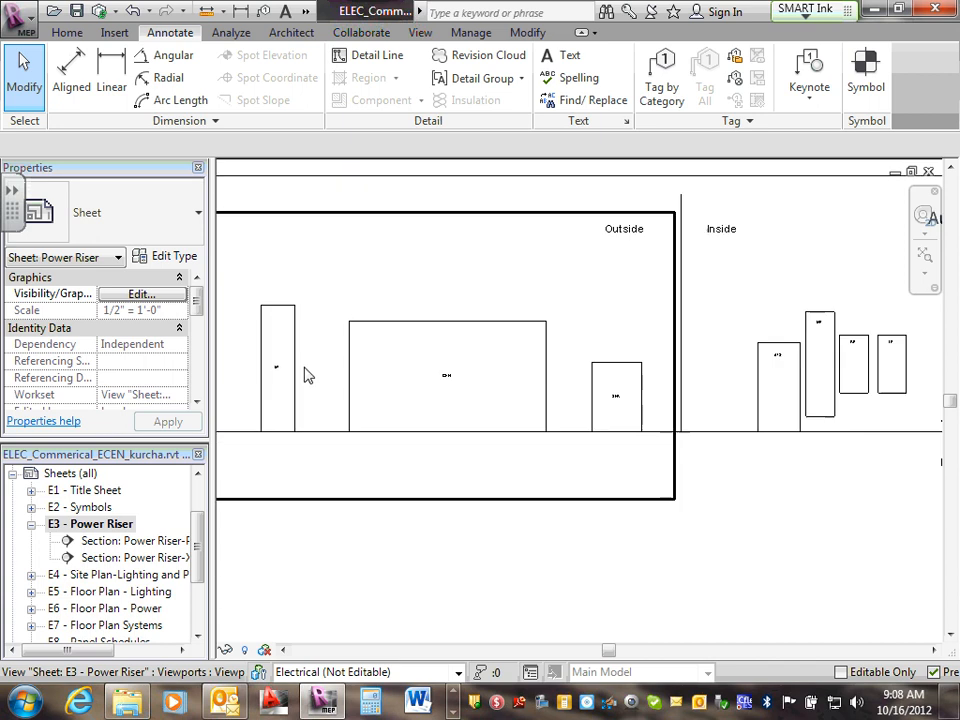
{"action": "scroll", "coordinate": [386, 381], "scroll_direction": "down", "scroll_amount": 3}
{"action": "scroll", "coordinate": [398, 386], "scroll_direction": "up", "scroll_amount": 1}
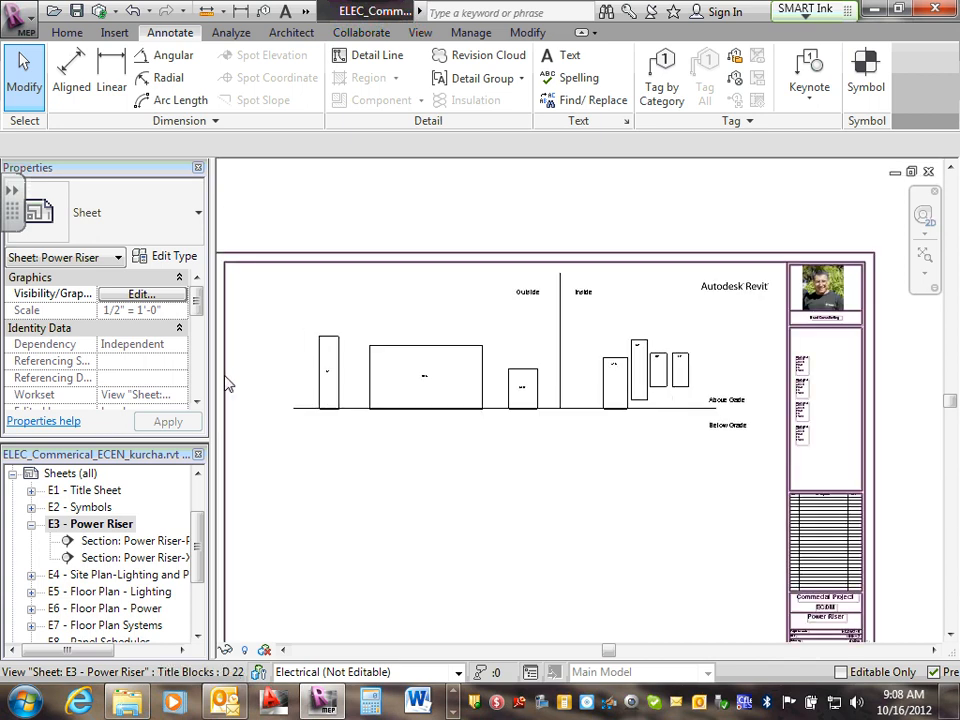
{"action": "scroll", "coordinate": [285, 375], "scroll_direction": "up", "scroll_amount": 1}
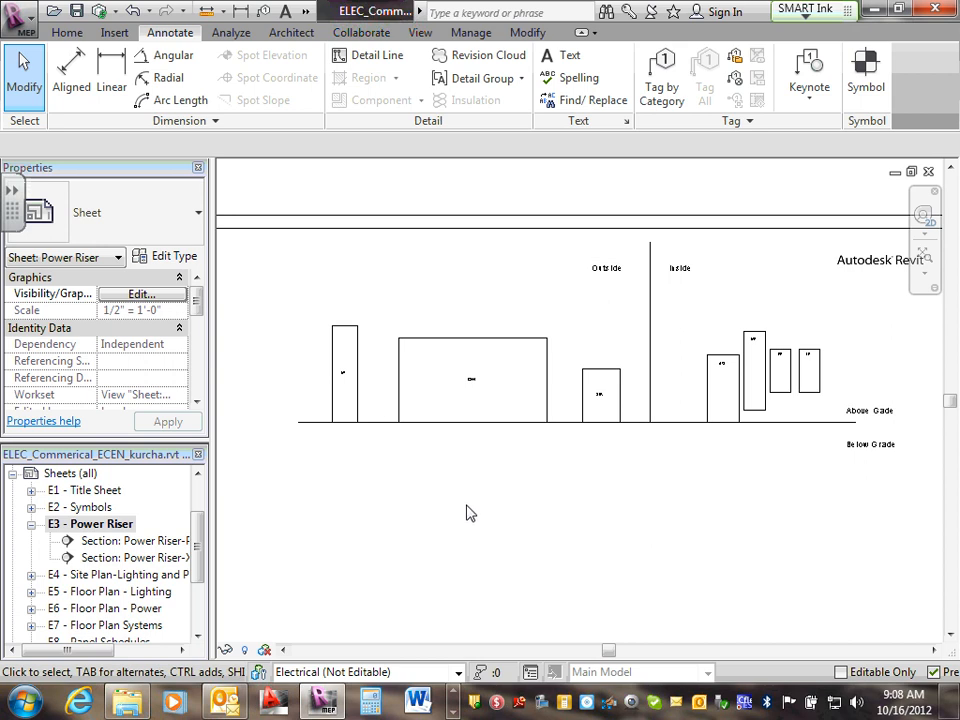
{"action": "scroll", "coordinate": [365, 400], "scroll_direction": "up", "scroll_amount": 2}
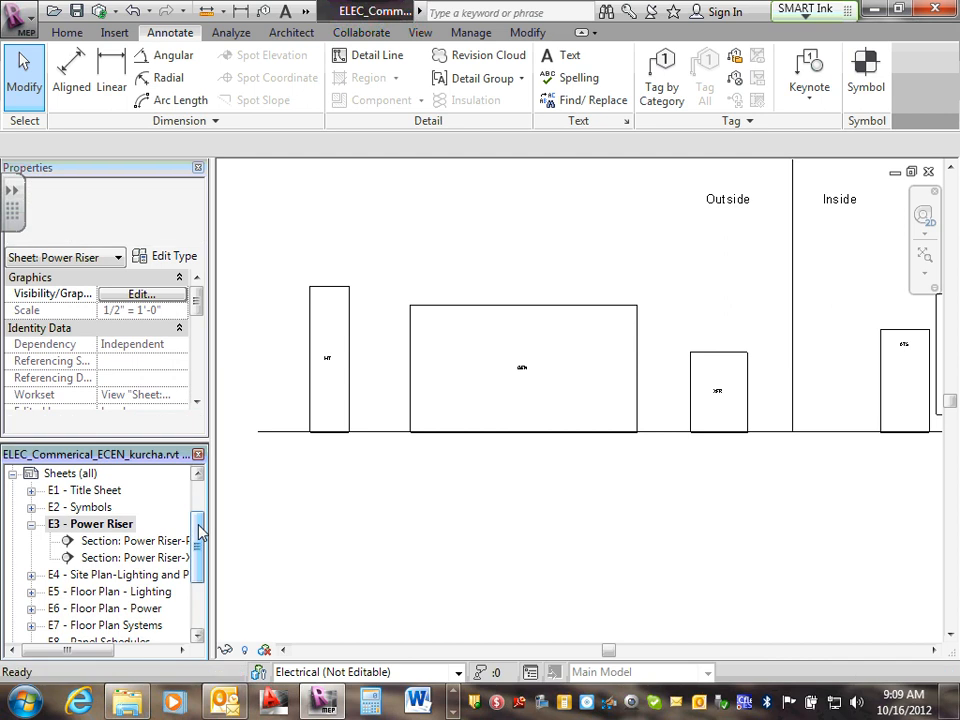
Open the 1 - Floor Power floor plan view
{"action": "left_click_drag", "start_coordinate": [199, 536], "coordinate": [201, 500]}
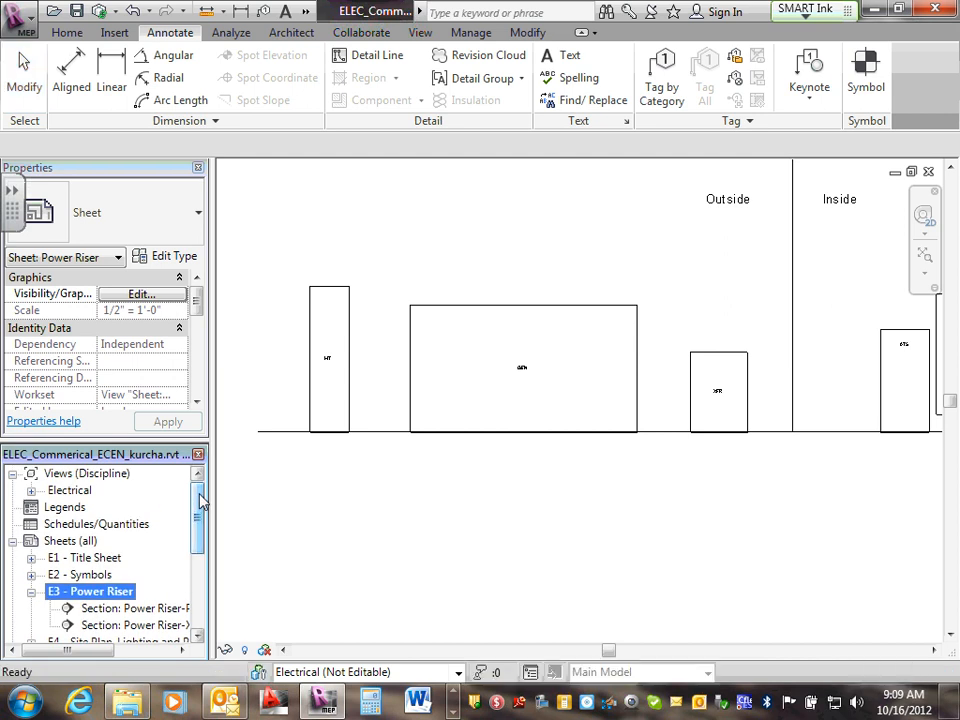
{"action": "left_click", "coordinate": [31, 491]}
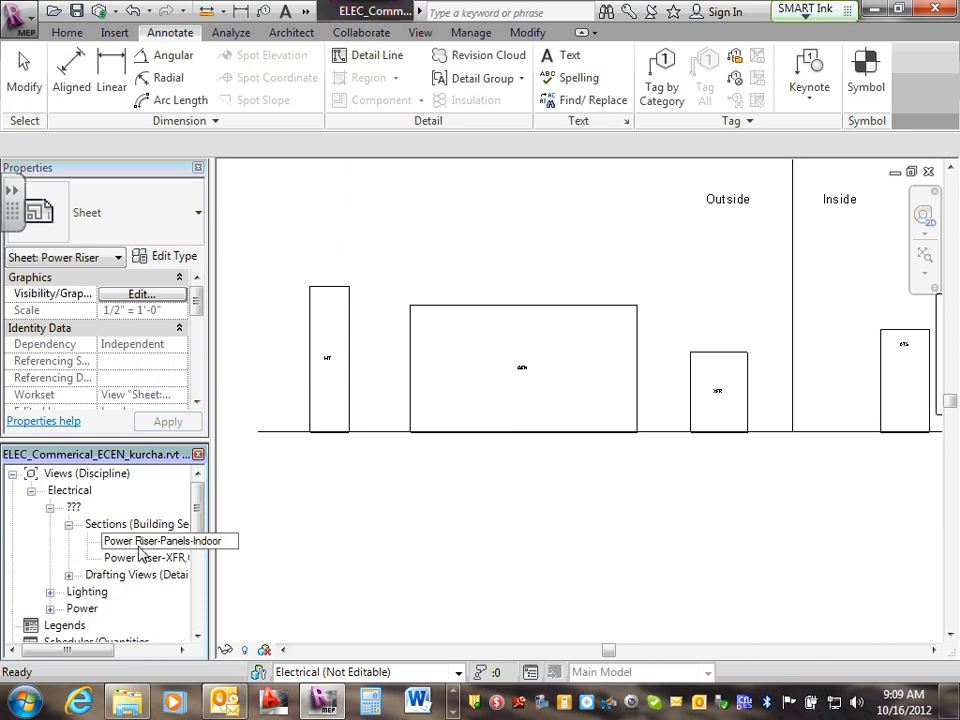
{"action": "left_click_drag", "start_coordinate": [197, 519], "coordinate": [197, 541]}
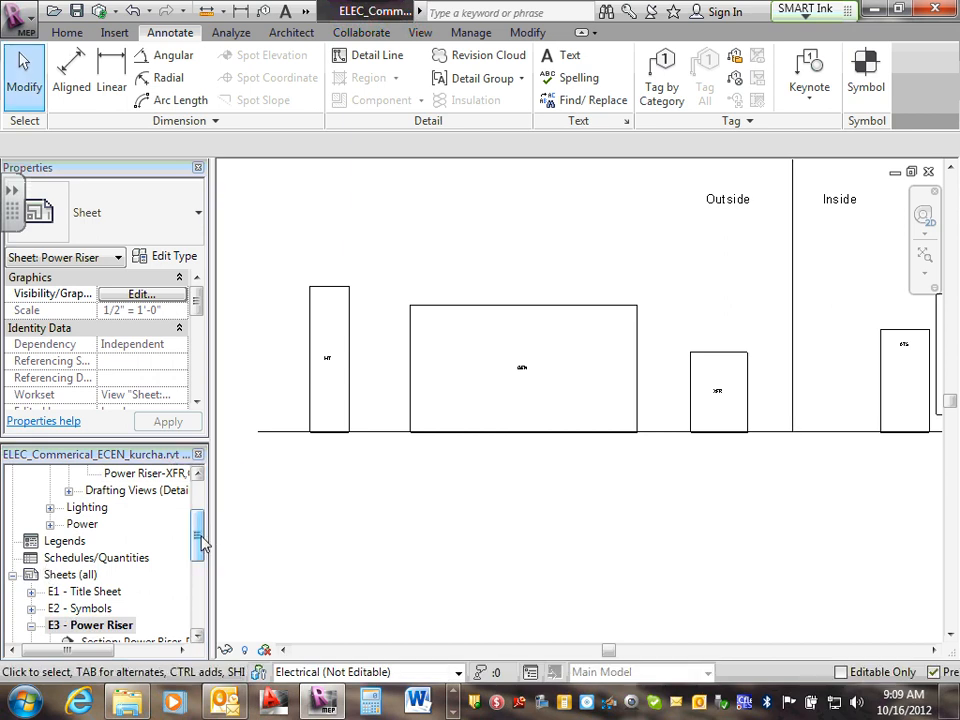
{"action": "left_click_drag", "start_coordinate": [199, 540], "coordinate": [197, 557]}
{"action": "scroll", "coordinate": [200, 555], "scroll_direction": "up", "scroll_amount": 2}
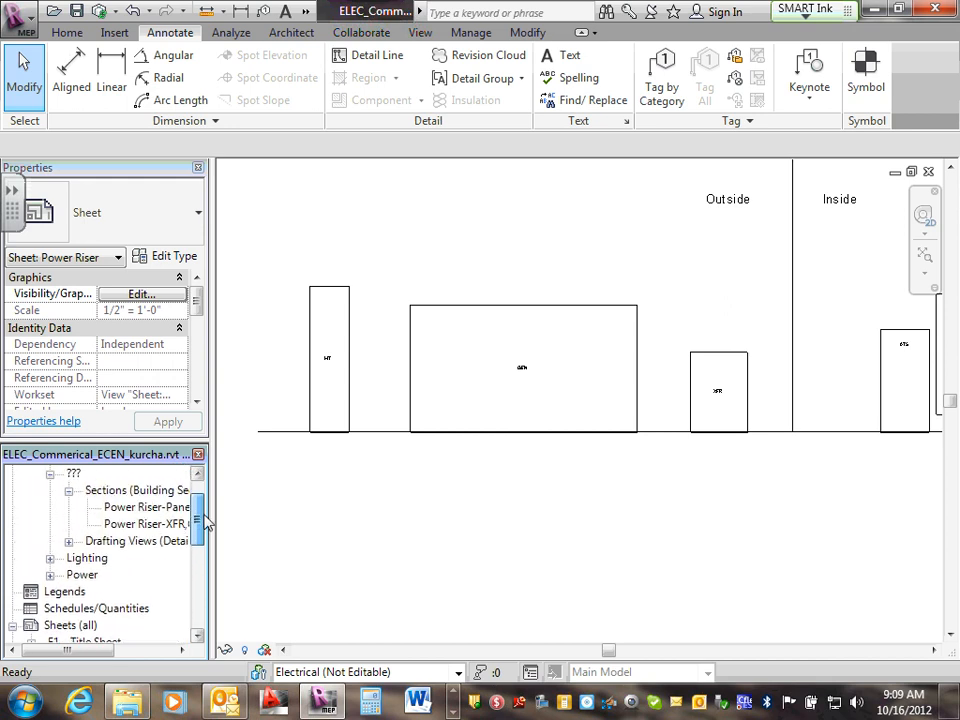
{"action": "left_click", "coordinate": [50, 575]}
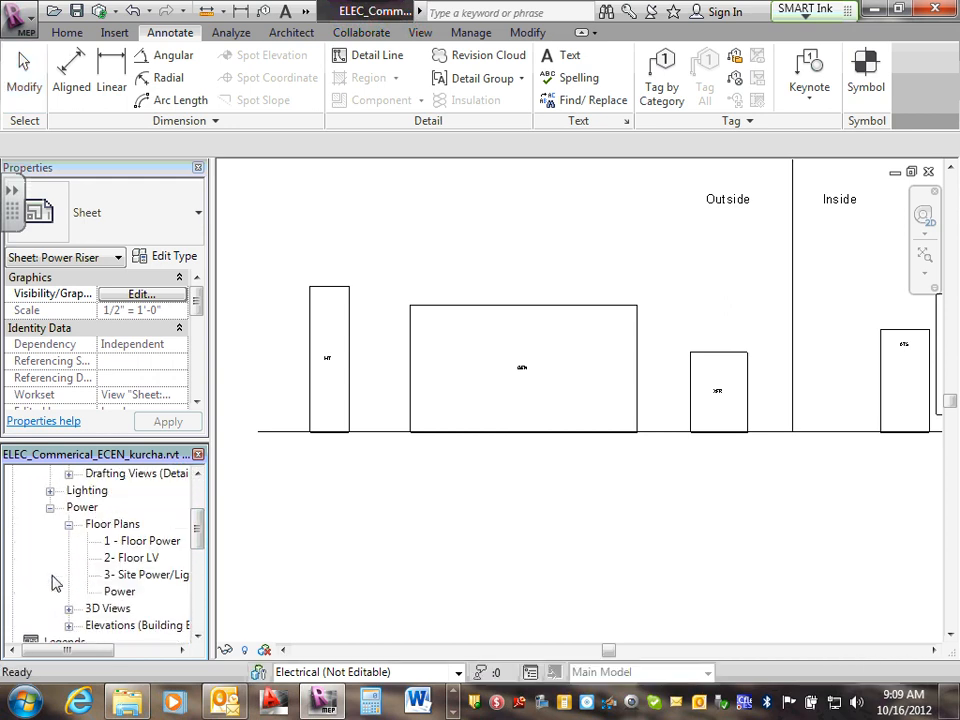
{"action": "double_click", "coordinate": [140, 541]}
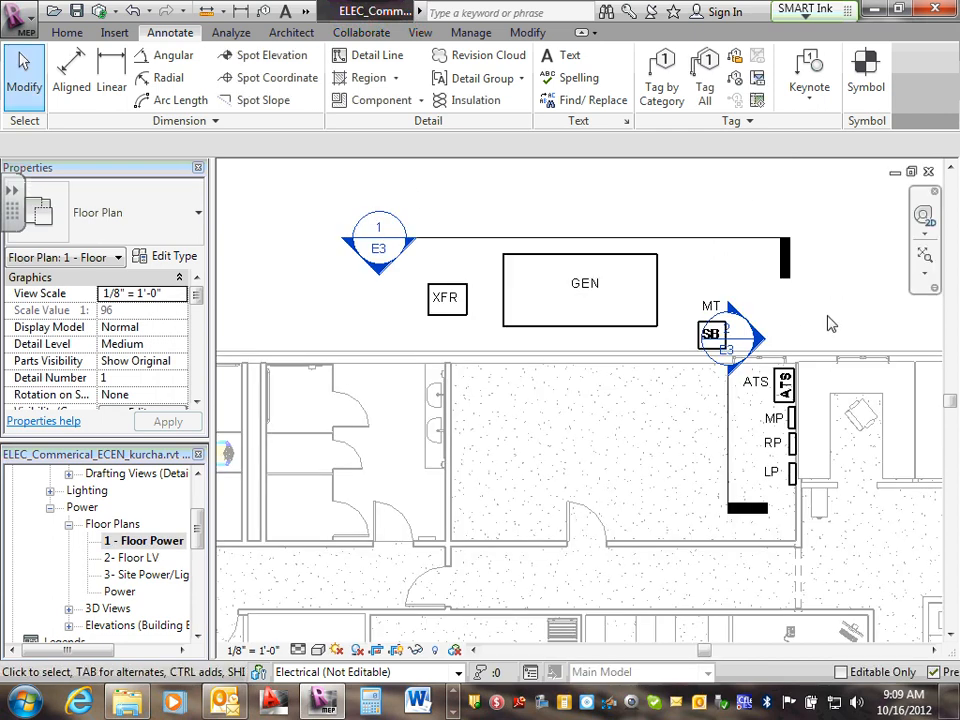
Move the MT metering switchboard along the outside wall to the left of XFR, on the side away from GEN
{"action": "scroll", "coordinate": [829, 324], "scroll_direction": "up", "scroll_amount": 1}
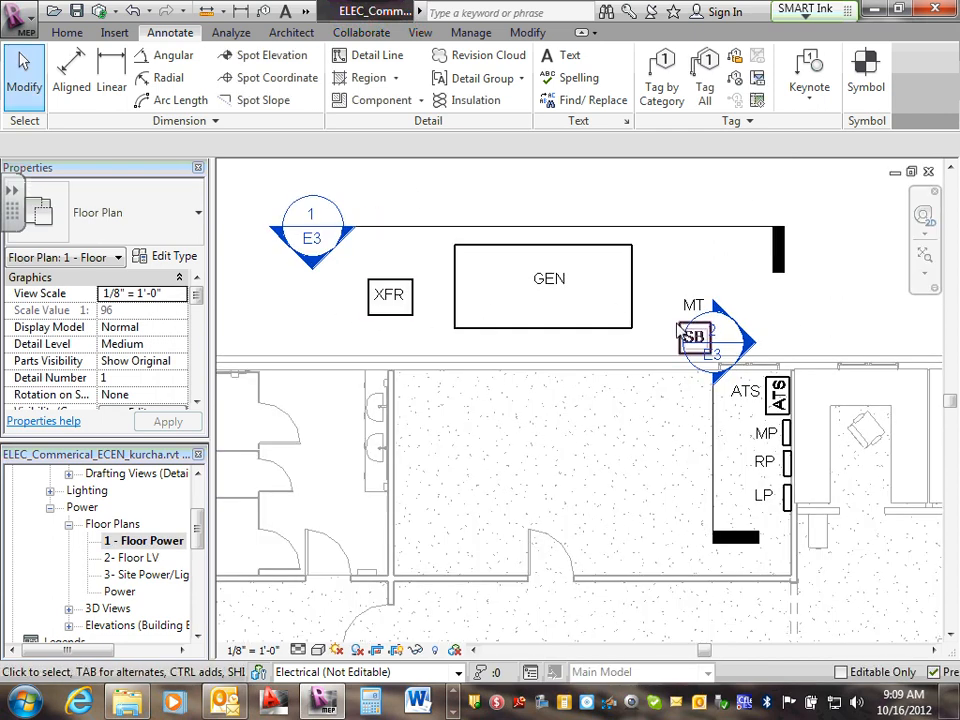
{"action": "left_click", "coordinate": [695, 337]}
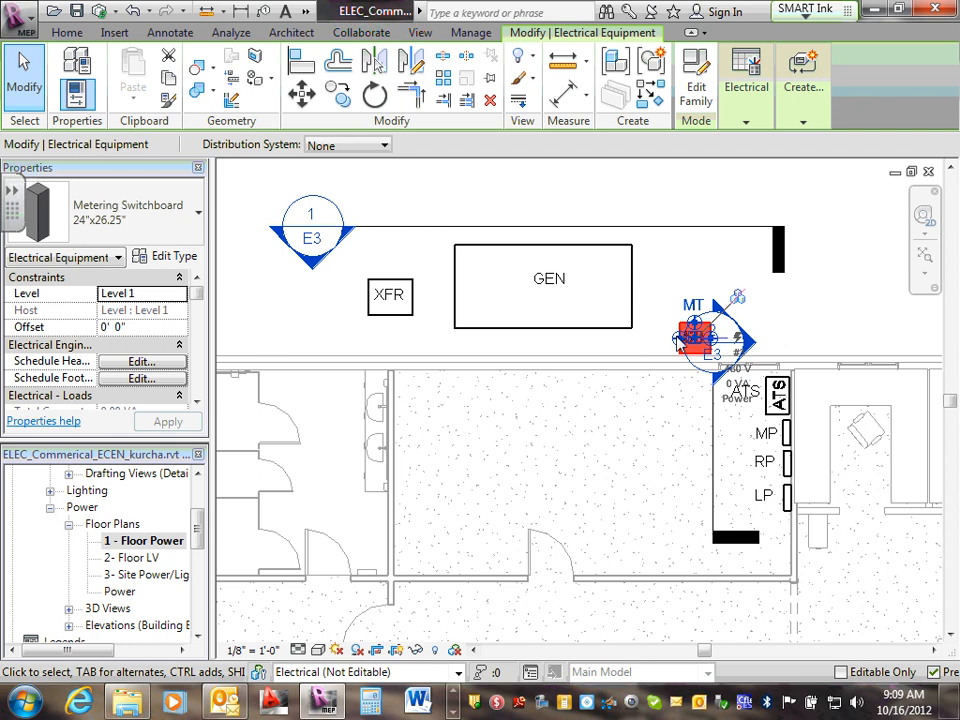
{"action": "left_click_drag", "start_coordinate": [677, 323], "coordinate": [299, 324]}
{"action": "left_click", "coordinate": [801, 316]}
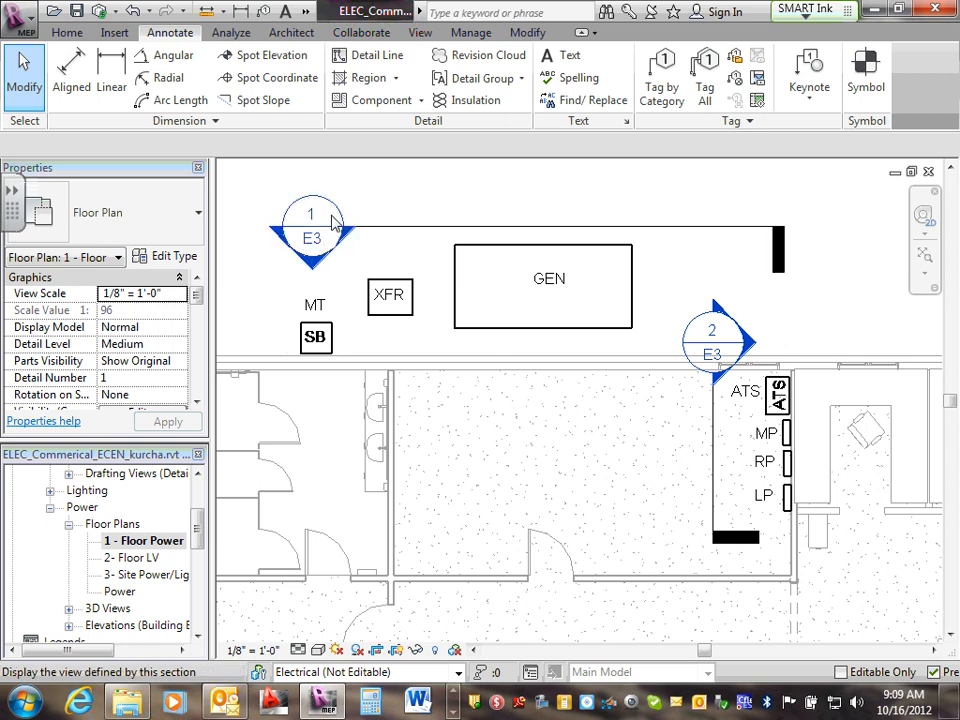
Extend the left extent of section 1 on the floor plan past the MT switchboard so the section includes it
{"action": "left_click", "coordinate": [779, 270]}
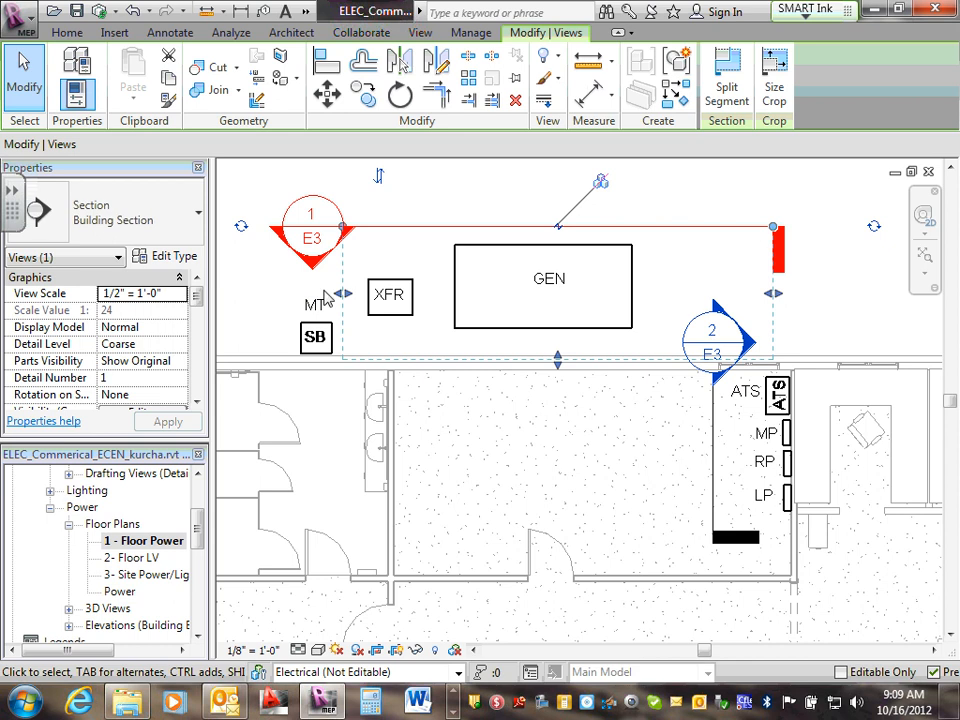
{"action": "left_click_drag", "start_coordinate": [336, 296], "coordinate": [272, 300]}
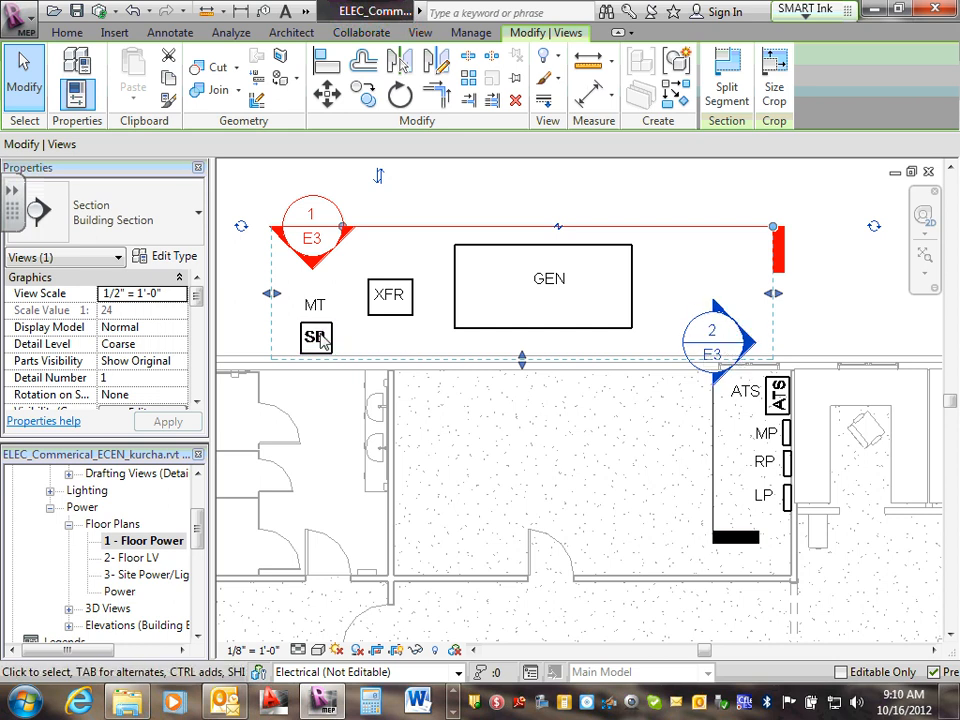
{"action": "left_click", "coordinate": [423, 173]}
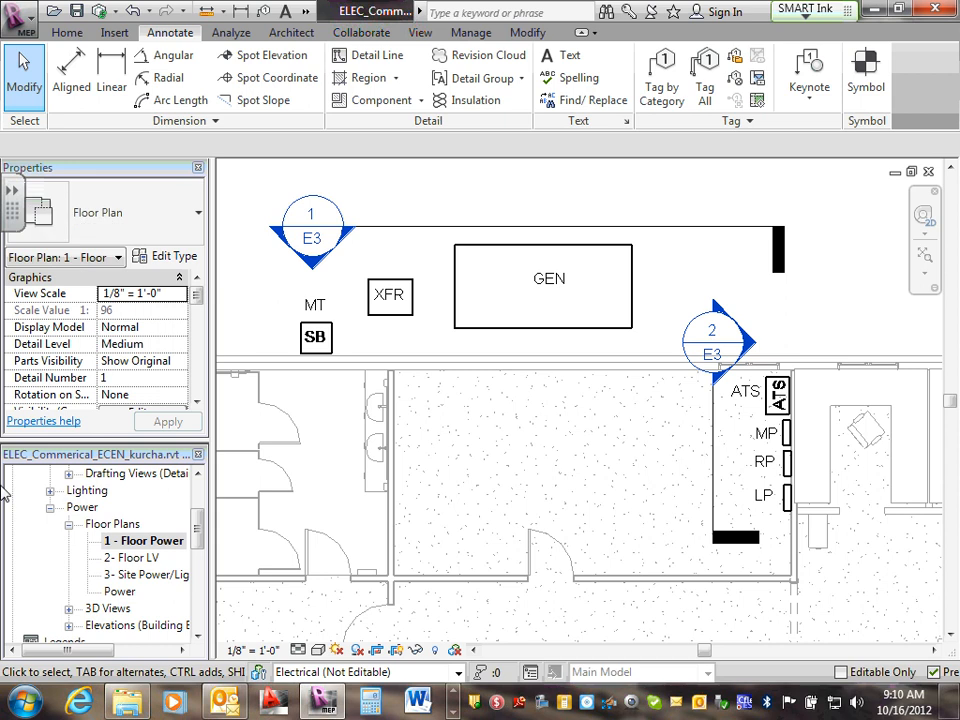
Return to sheet E3 - Power Riser and examine the MT outline's position relative to XFR, ATS and the Outside/Inside dividing line
{"action": "left_click_drag", "start_coordinate": [197, 530], "coordinate": [205, 590]}
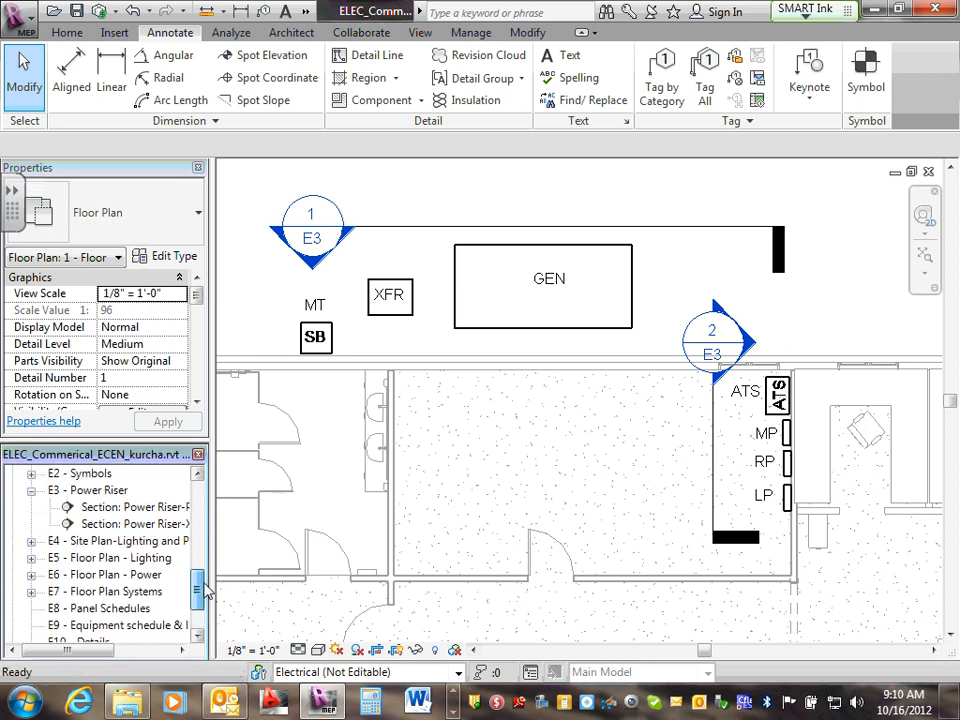
{"action": "double_click", "coordinate": [96, 490]}
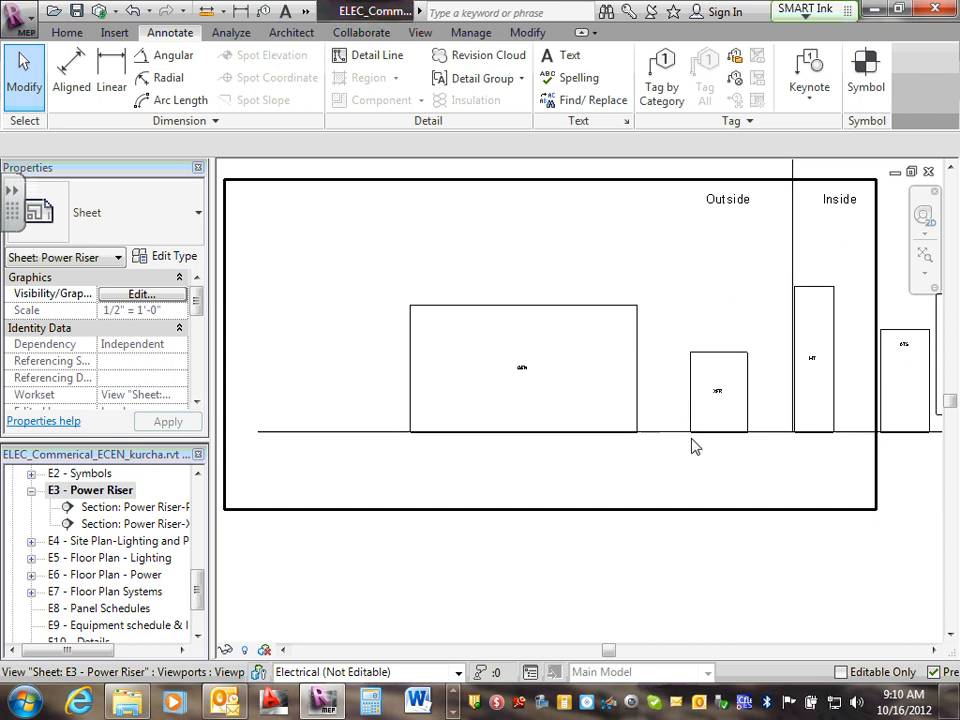
{"action": "scroll", "coordinate": [800, 424], "scroll_direction": "down", "scroll_amount": 2}
{"action": "scroll", "coordinate": [800, 424], "scroll_direction": "down", "scroll_amount": 5}
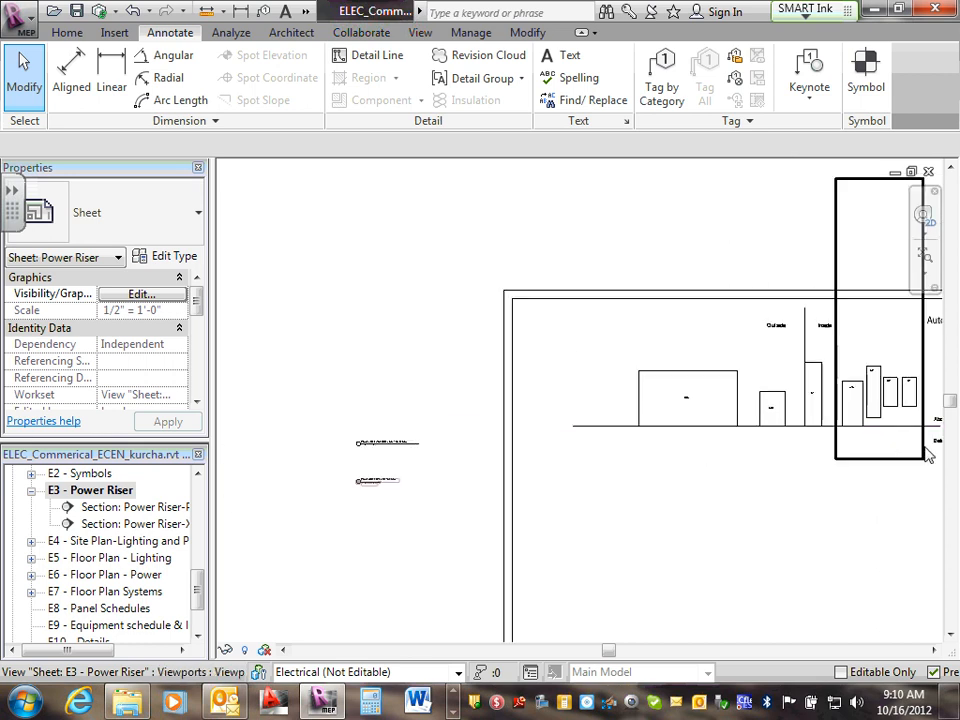
{"action": "scroll", "coordinate": [849, 469], "scroll_direction": "up", "scroll_amount": 4}
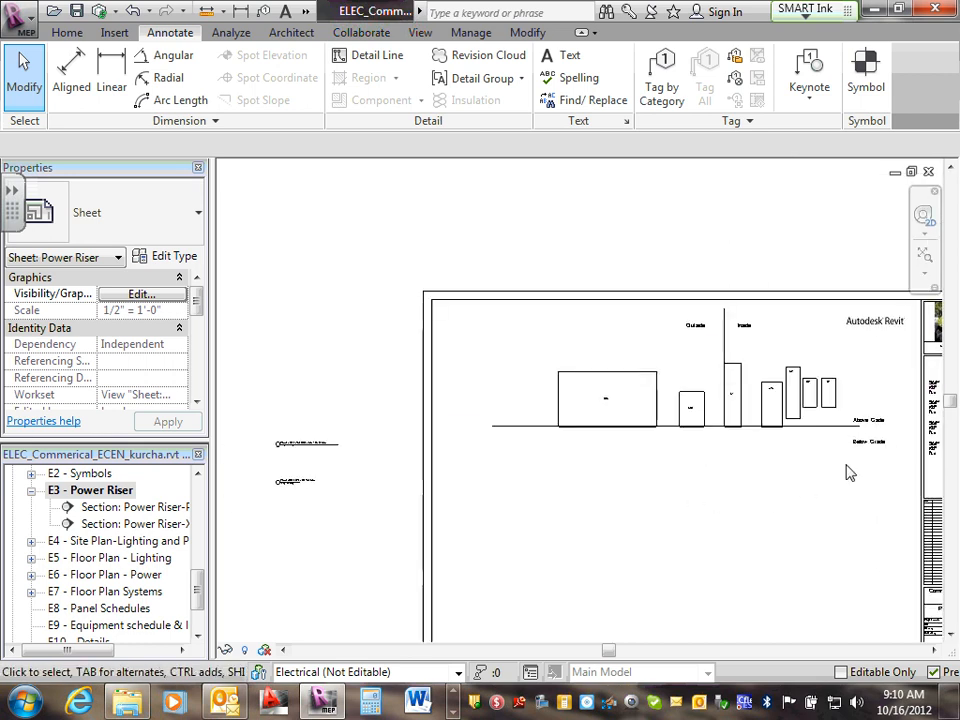
{"action": "scroll", "coordinate": [686, 372], "scroll_direction": "up", "scroll_amount": 5}
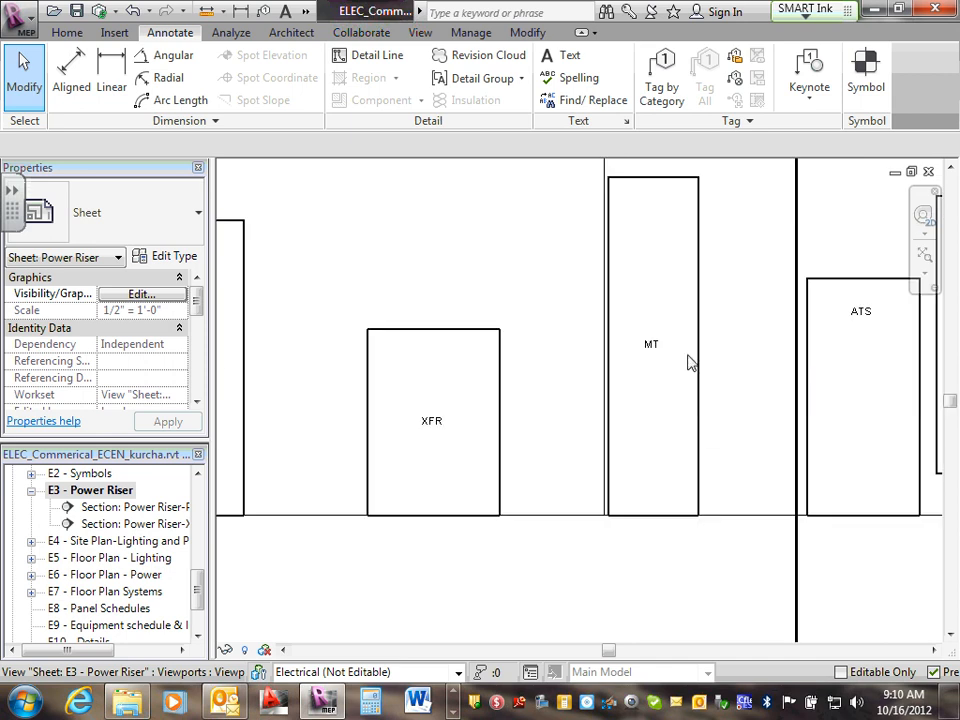
{"action": "scroll", "coordinate": [688, 362], "scroll_direction": "down", "scroll_amount": 4}
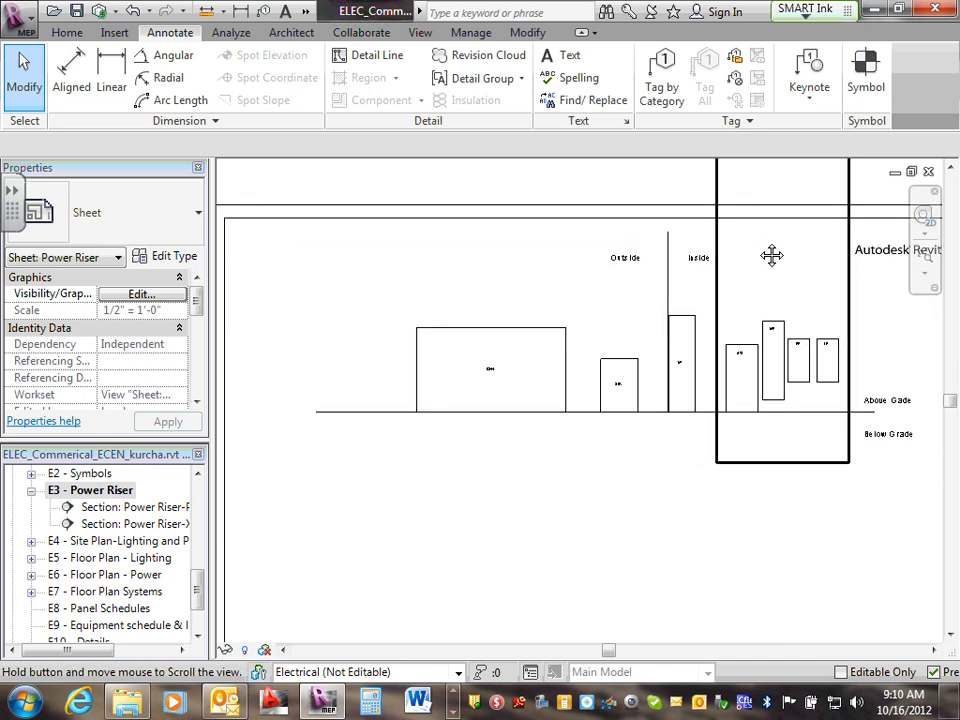
Move the vertical Outside/Inside dividing line to the right so it stands between the MT and ATS outlines
{"action": "middle_click_drag", "start_coordinate": [769, 253], "coordinate": [746, 304]}
{"action": "scroll", "coordinate": [641, 298], "scroll_direction": "up", "scroll_amount": 1}
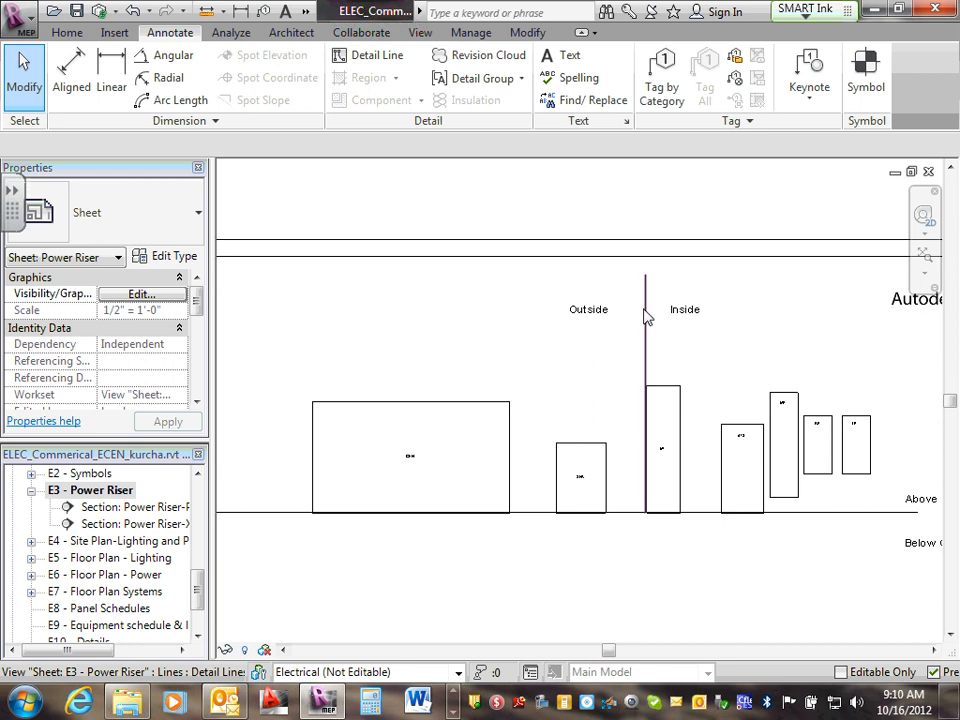
{"action": "left_click", "coordinate": [646, 325]}
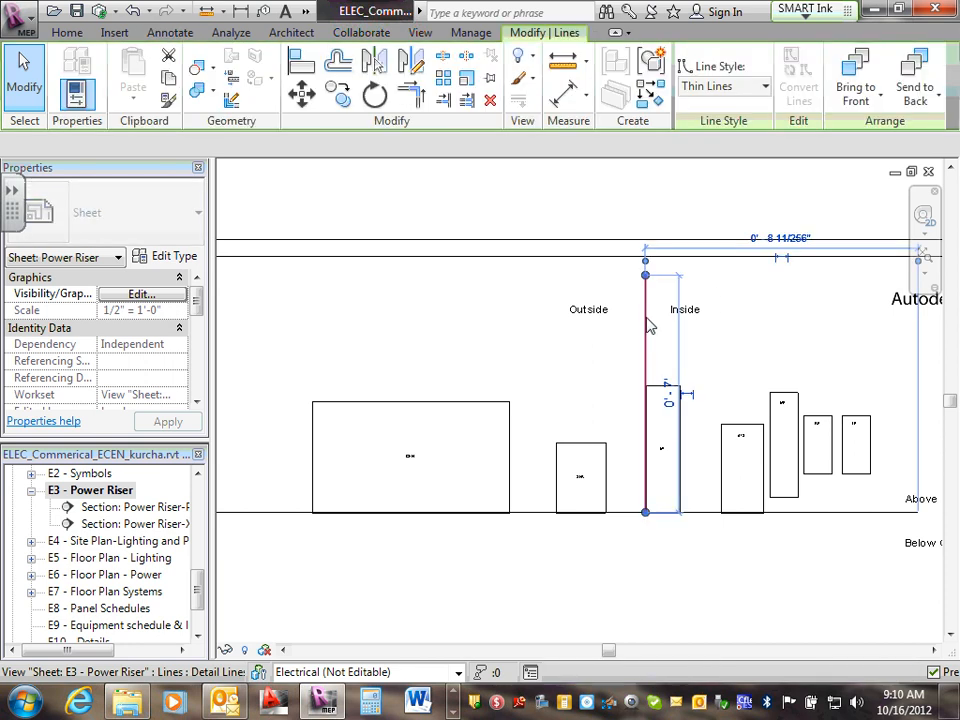
{"action": "left_click_drag", "start_coordinate": [646, 325], "coordinate": [693, 333]}
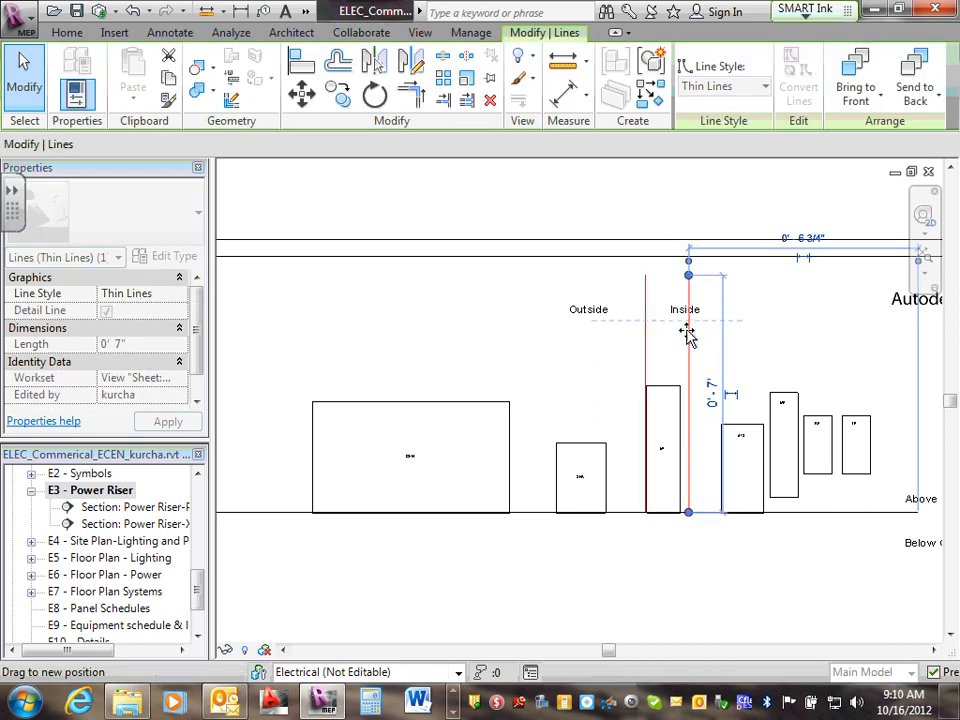
{"action": "left_click", "coordinate": [840, 585]}
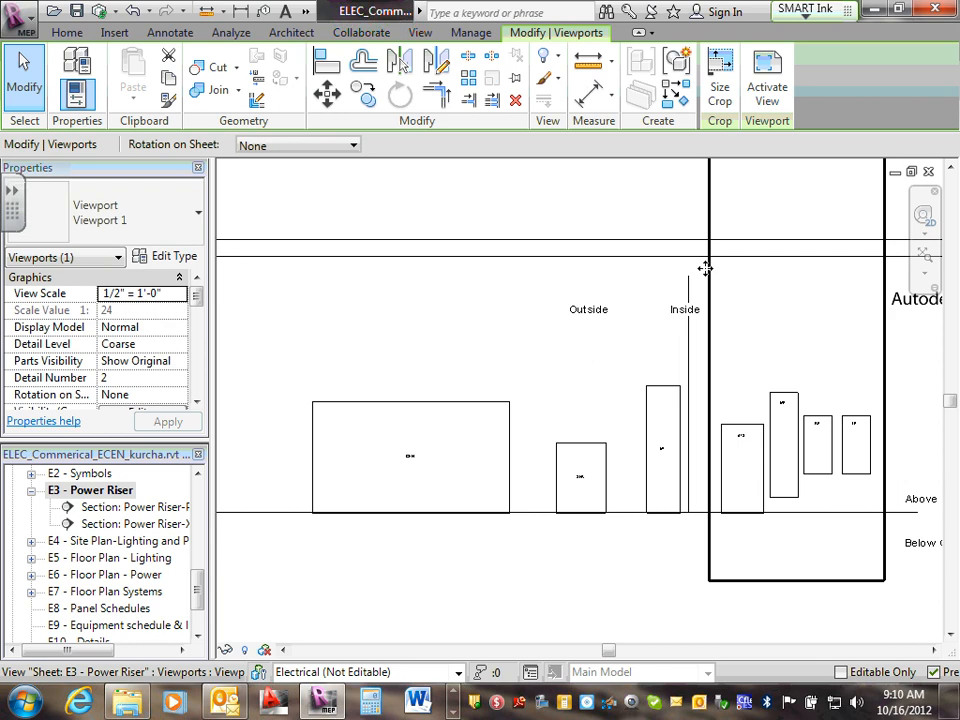
Move the vertical line dividing outside from inside so it aligns with the MT box's inside-facing edge
{"action": "scroll", "coordinate": [690, 330], "scroll_direction": "up", "scroll_amount": 2}
{"action": "scroll", "coordinate": [675, 443], "scroll_direction": "up", "scroll_amount": 2}
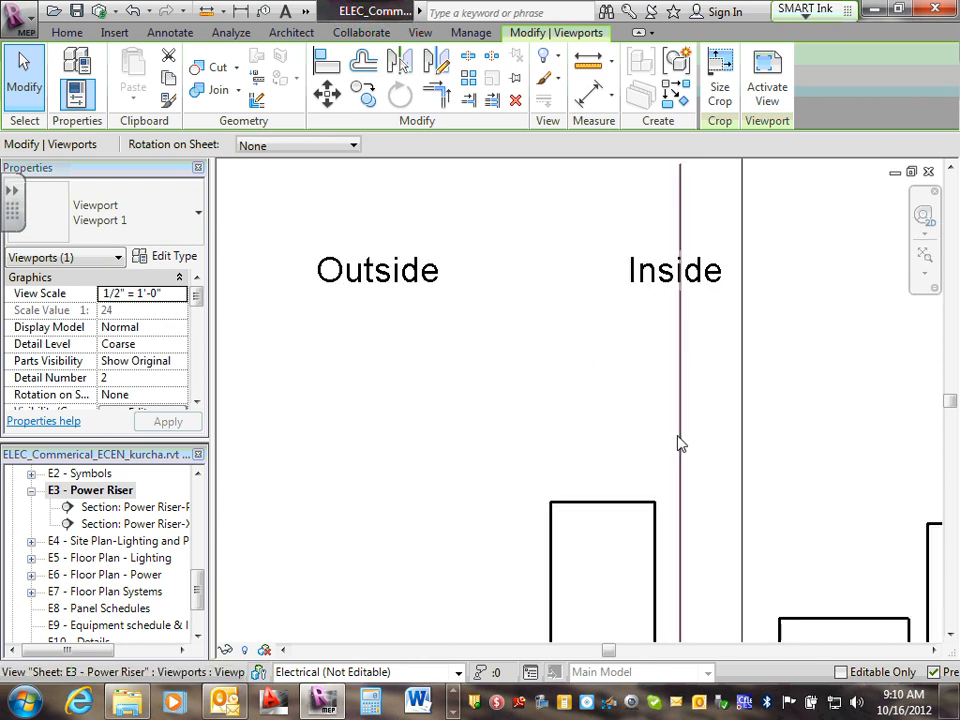
{"action": "left_click_drag", "start_coordinate": [679, 443], "coordinate": [655, 443]}
{"action": "left_click", "coordinate": [701, 315]}
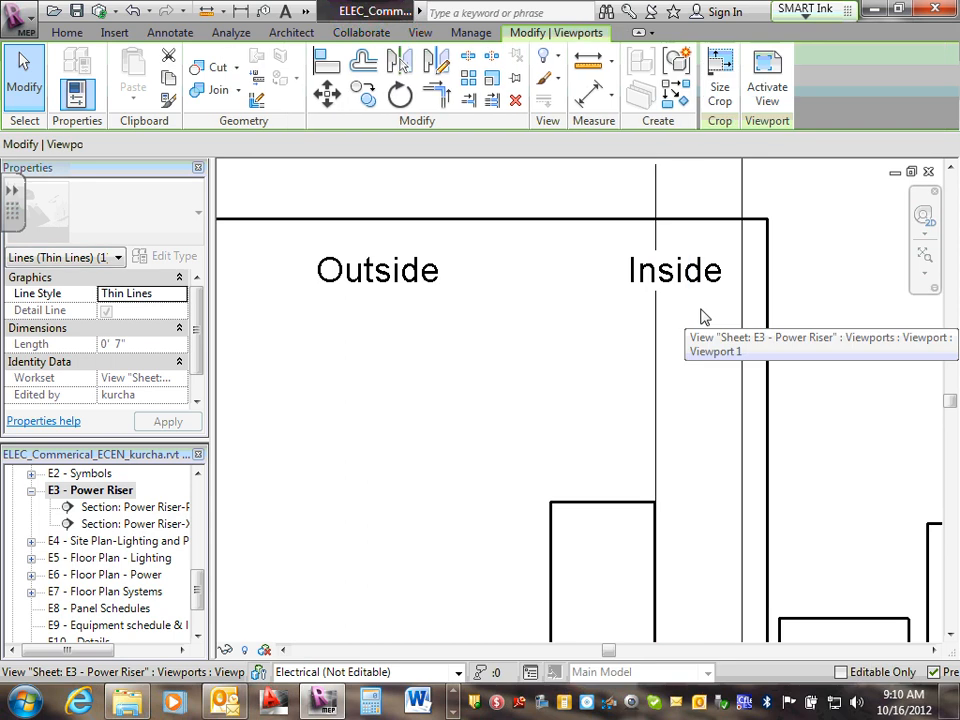
Move the "Inside" text note clear of the dividing line, onto its indoor side
{"action": "left_click", "coordinate": [688, 279]}
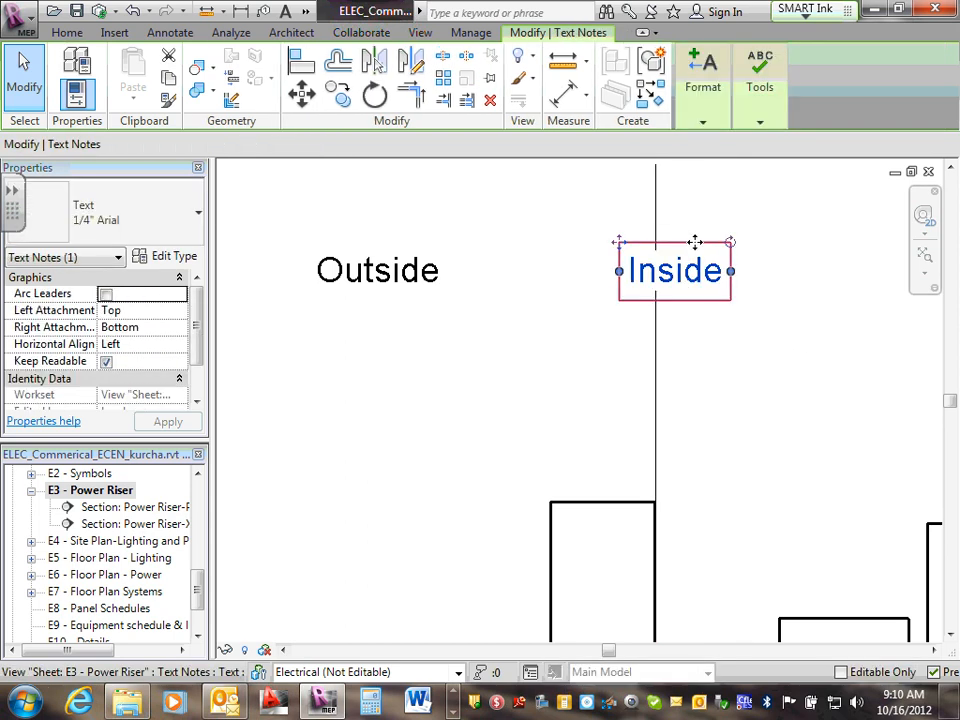
{"action": "left_click_drag", "start_coordinate": [694, 242], "coordinate": [760, 250]}
{"action": "left_click", "coordinate": [765, 424]}
{"action": "scroll", "coordinate": [739, 418], "scroll_direction": "down", "scroll_amount": 4}
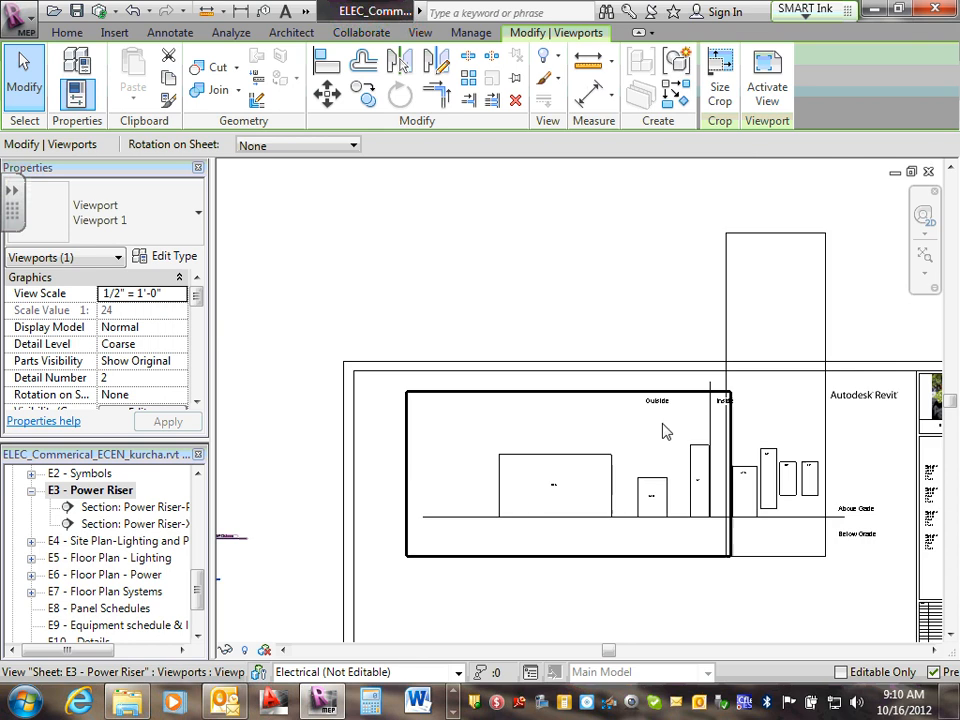
{"action": "left_click", "coordinate": [757, 609]}
Inspect the XFR and MT boxes on the riser sheet and open the 1 - Floor Power plan
{"action": "scroll", "coordinate": [688, 612], "scroll_direction": "up", "scroll_amount": 2}
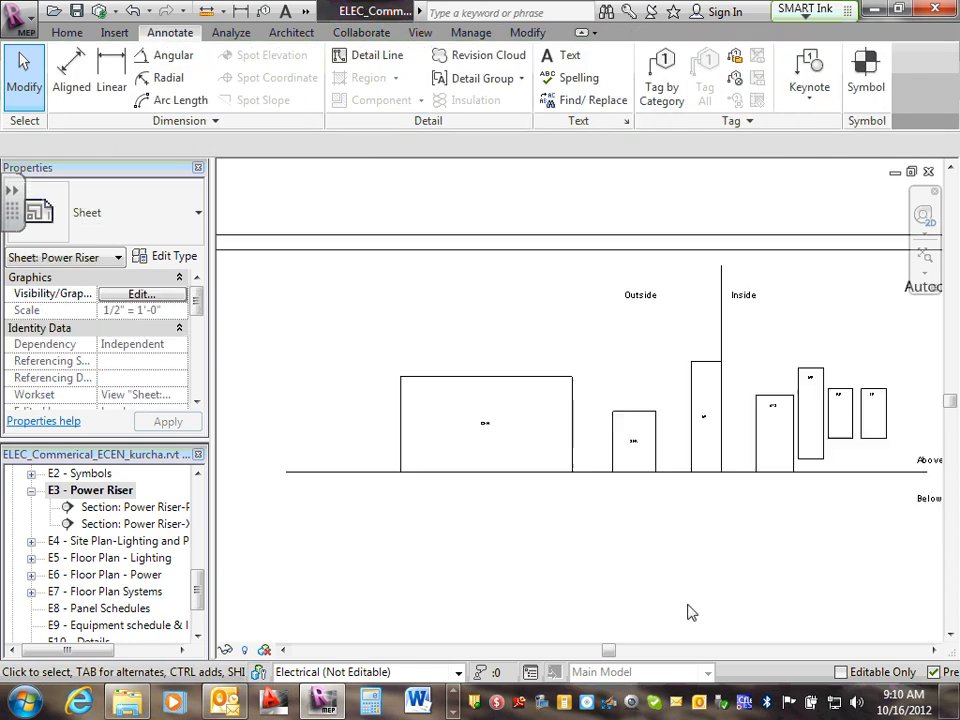
{"action": "scroll", "coordinate": [690, 559], "scroll_direction": "up", "scroll_amount": 2}
{"action": "scroll", "coordinate": [750, 204], "scroll_direction": "up", "scroll_amount": 2}
{"action": "scroll", "coordinate": [735, 306], "scroll_direction": "up", "scroll_amount": 3}
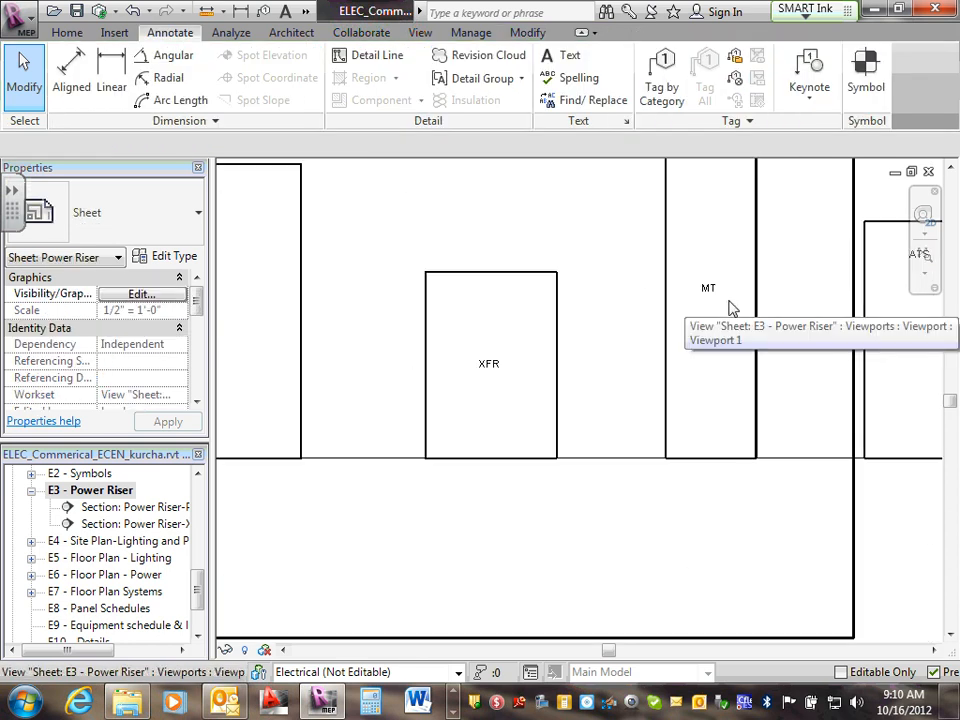
{"action": "scroll", "coordinate": [520, 358], "scroll_direction": "down", "scroll_amount": 1}
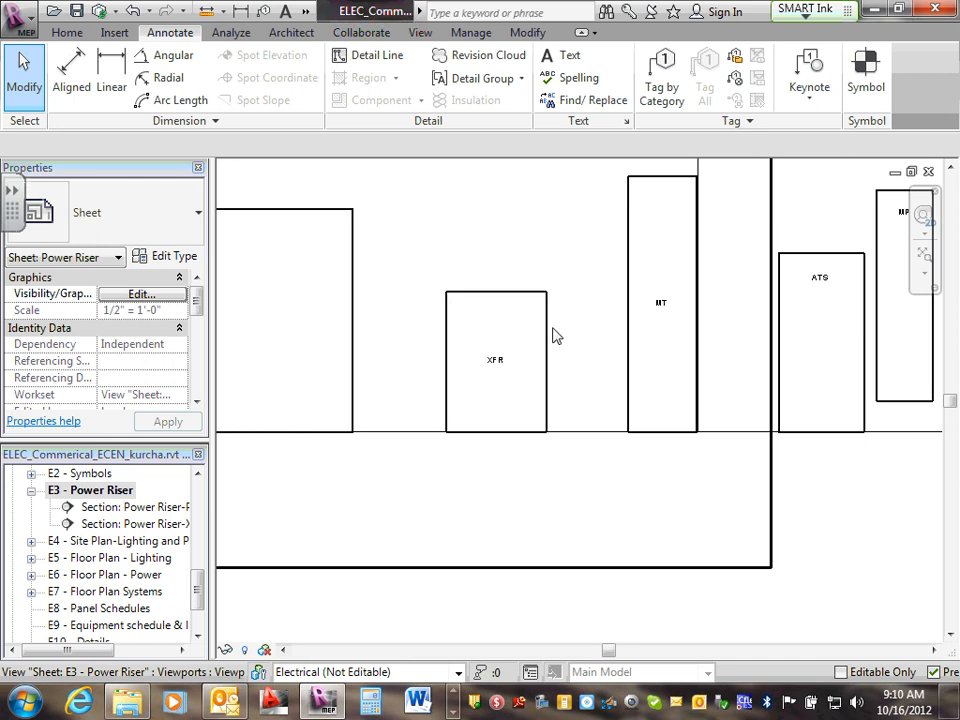
{"action": "scroll", "coordinate": [555, 334], "scroll_direction": "down", "scroll_amount": 1}
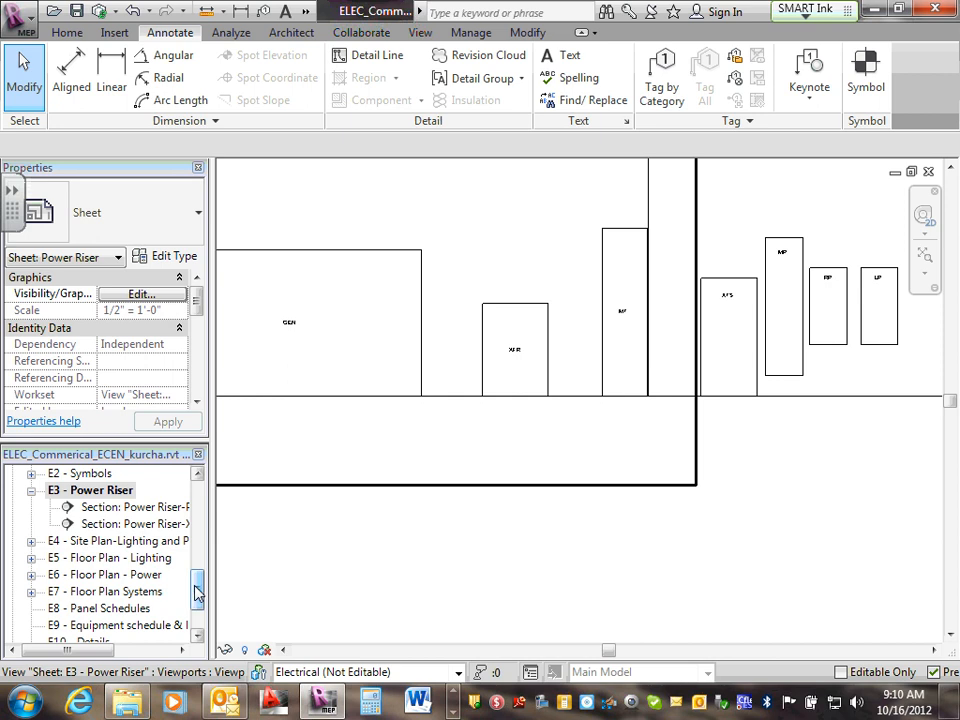
{"action": "left_click_drag", "start_coordinate": [197, 598], "coordinate": [200, 528]}
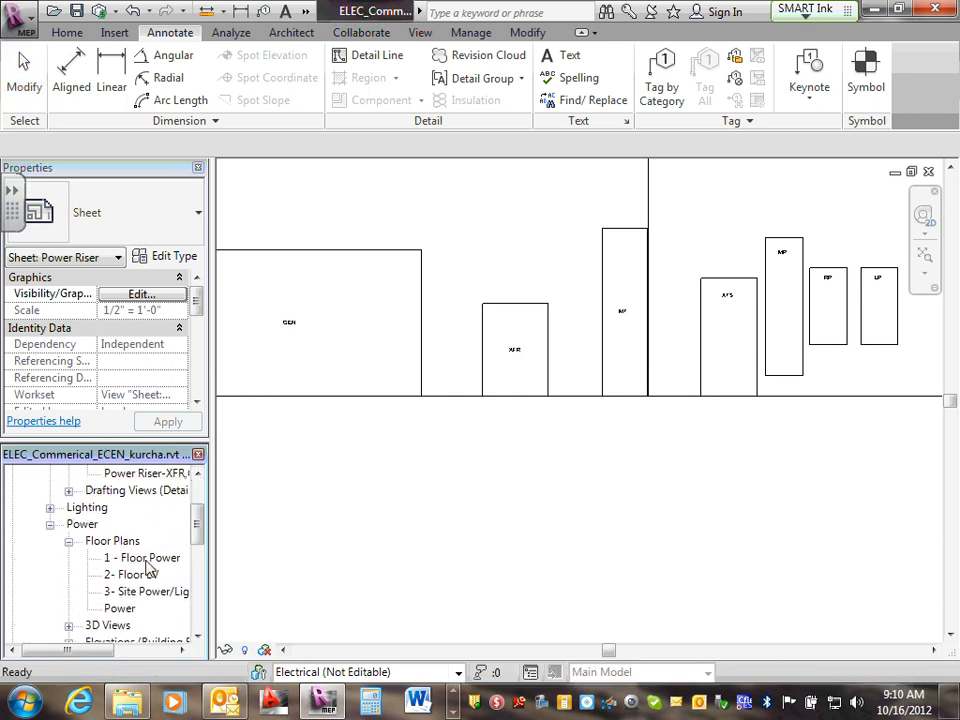
{"action": "double_click", "coordinate": [140, 558]}
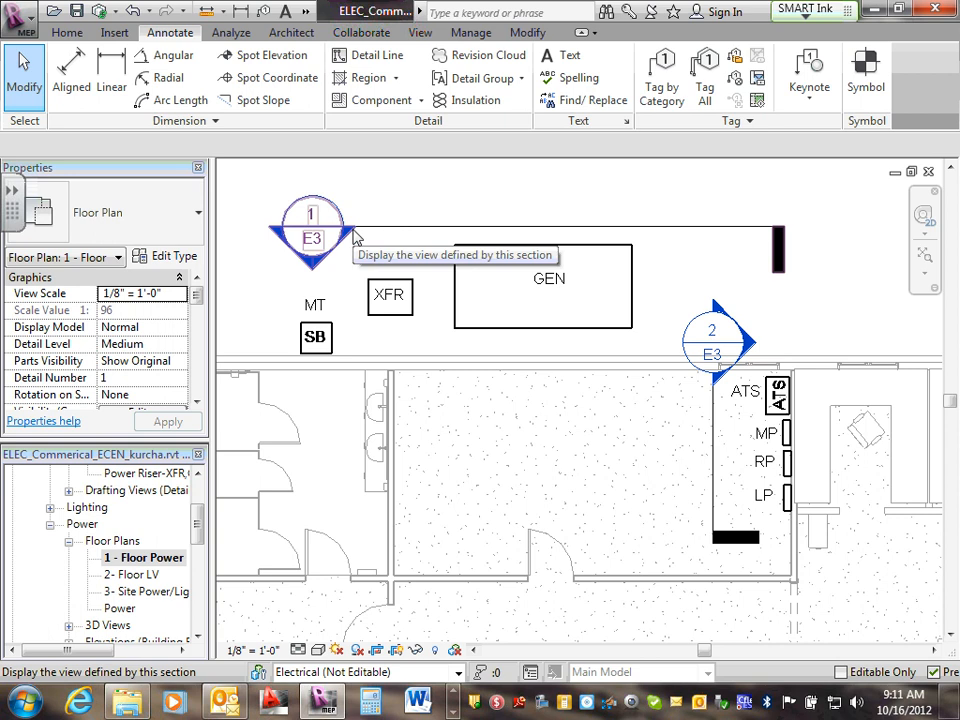
Nudge section 1's crop extent at the MT end slightly inward, and break and rejoin its section line
{"action": "left_click", "coordinate": [776, 268]}
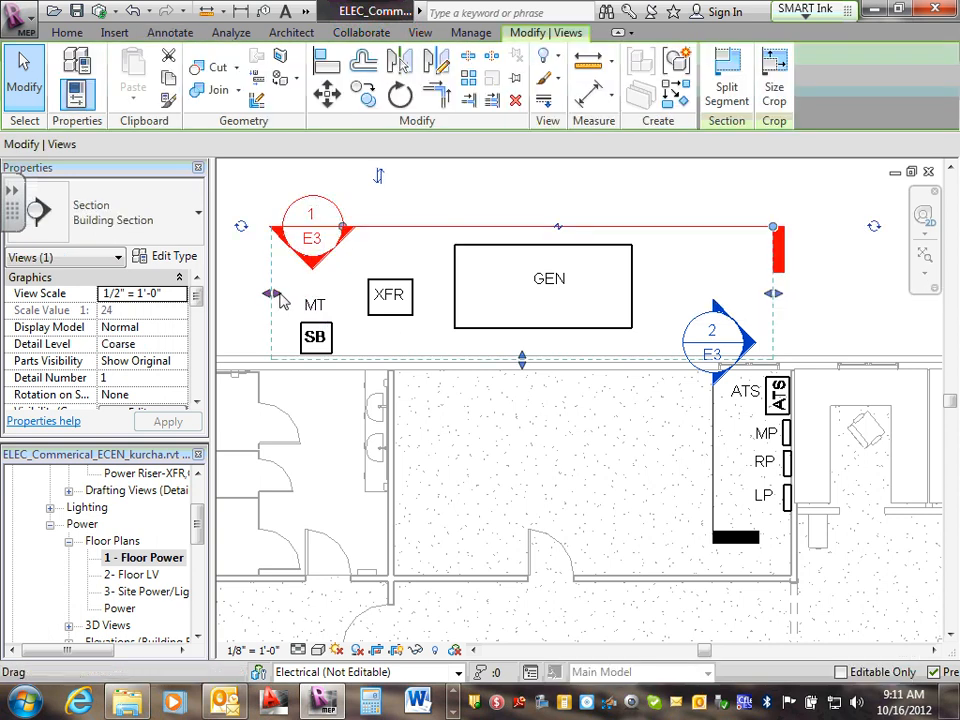
{"action": "mouse_move", "coordinate": [275, 297]}
{"action": "left_mouse_down"}
{"action": "mouse_move", "coordinate": [426, 315]}
{"action": "mouse_move", "coordinate": [272, 306]}
{"action": "mouse_move", "coordinate": [431, 321]}
{"action": "mouse_move", "coordinate": [272, 306]}
{"action": "mouse_move", "coordinate": [307, 303]}
{"action": "mouse_move", "coordinate": [281, 306]}
{"action": "left_mouse_up"}
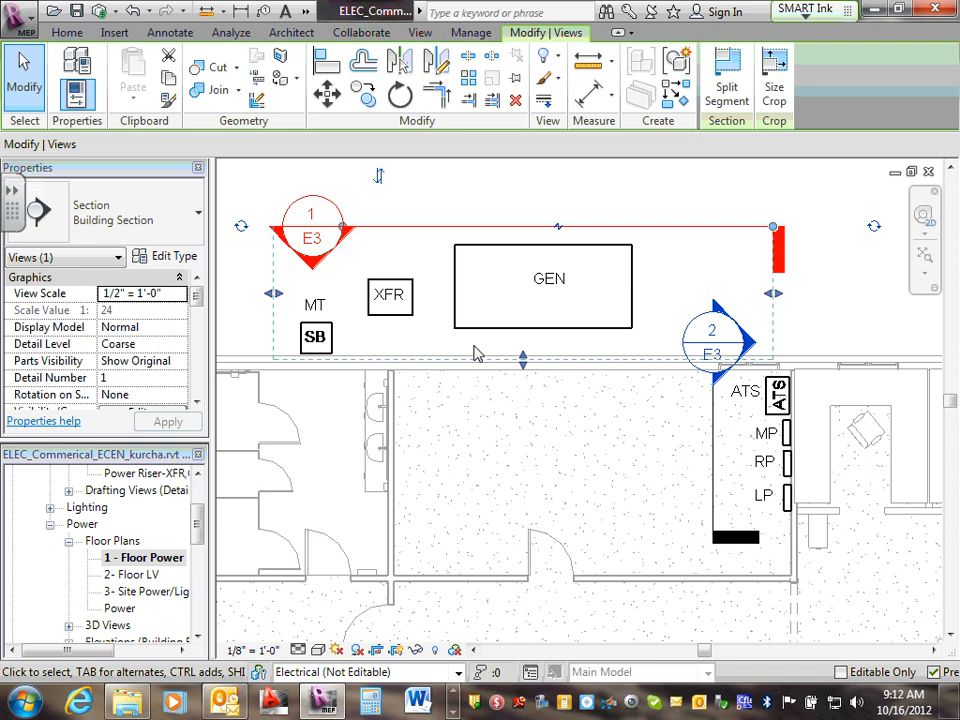
{"action": "left_click", "coordinate": [559, 232]}
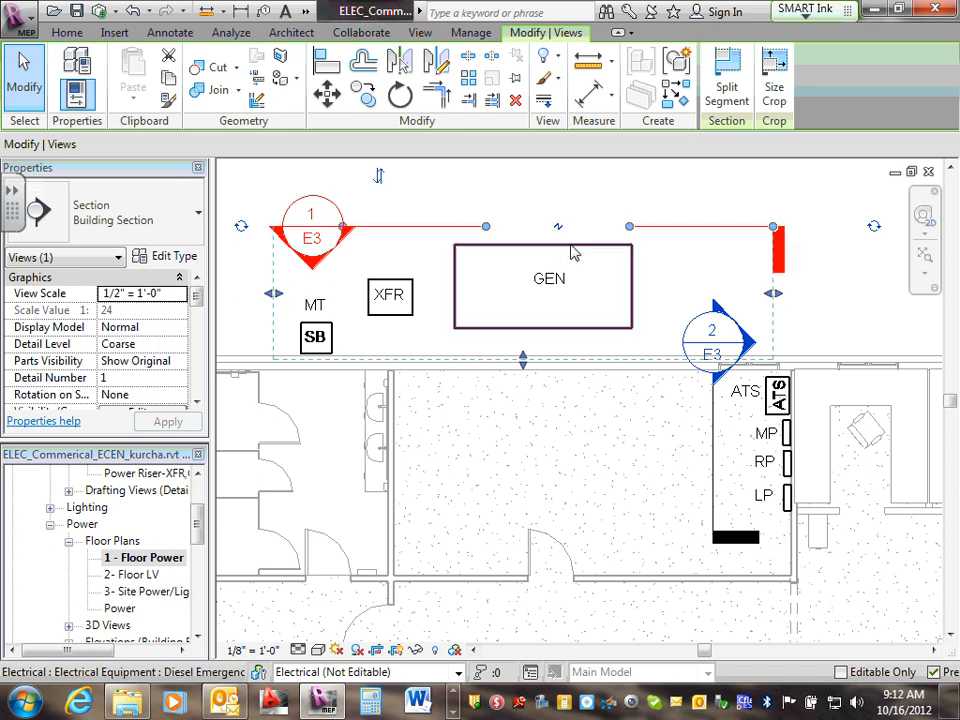
{"action": "left_click", "coordinate": [560, 230]}
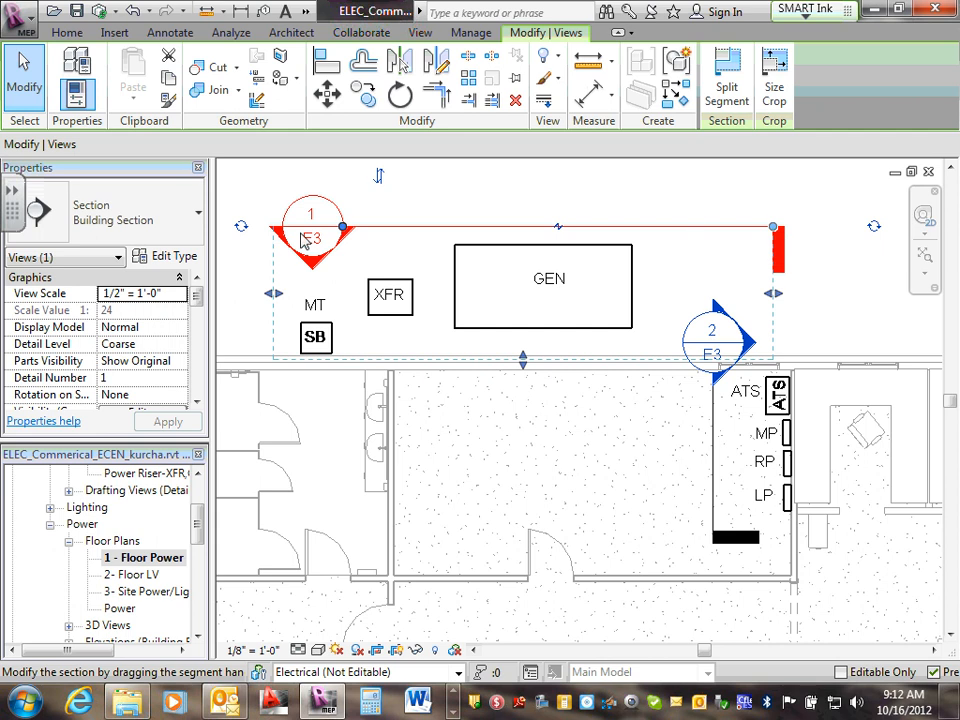
Swap section 1's head and tail so the 1/E3 marker sits at the end away from MT
{"action": "left_click", "coordinate": [245, 228]}
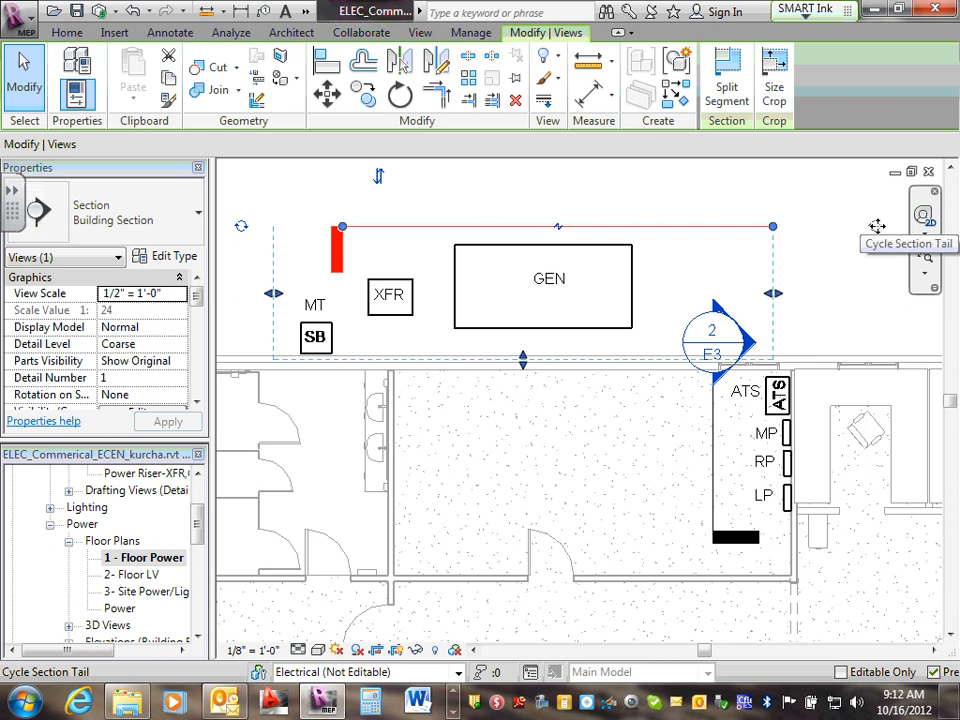
{"action": "left_click", "coordinate": [876, 226]}
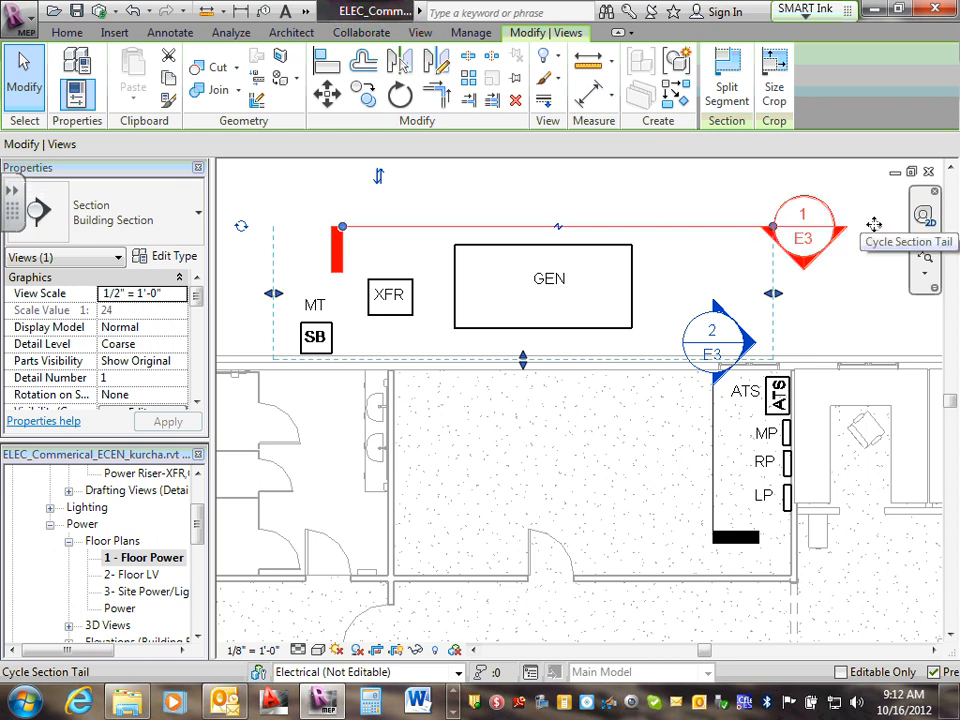
{"action": "key", "text": "Escape"}
Move the MT metering switchboard along the exterior wall, past the generator, to section 2's marker
{"action": "left_click", "coordinate": [328, 335]}
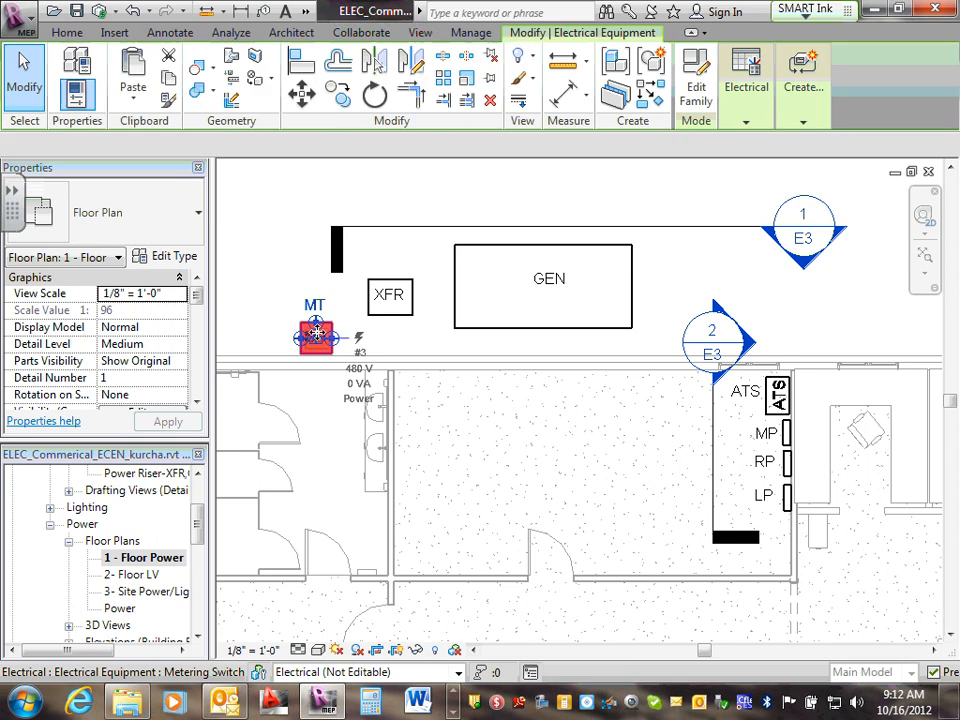
{"action": "mouse_move", "coordinate": [330, 327]}
{"action": "left_mouse_down"}
{"action": "mouse_move", "coordinate": [636, 347]}
{"action": "mouse_move", "coordinate": [705, 330]}
{"action": "mouse_move", "coordinate": [723, 338]}
{"action": "left_mouse_up"}
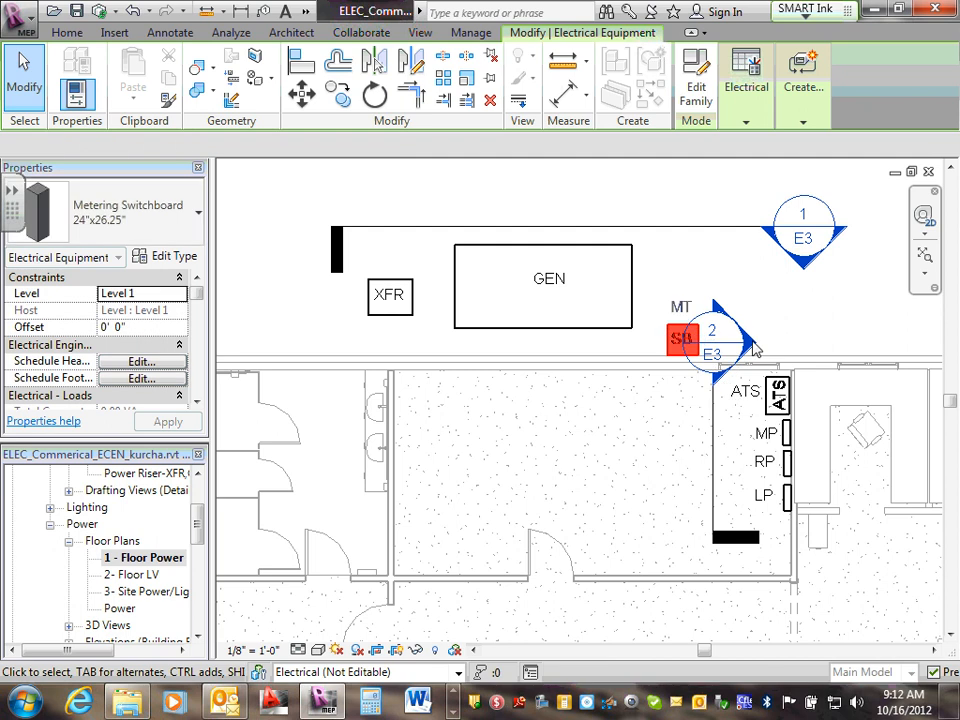
{"action": "key", "text": "Escape"}
{"action": "scroll", "coordinate": [748, 320], "scroll_direction": "up", "scroll_amount": 2}
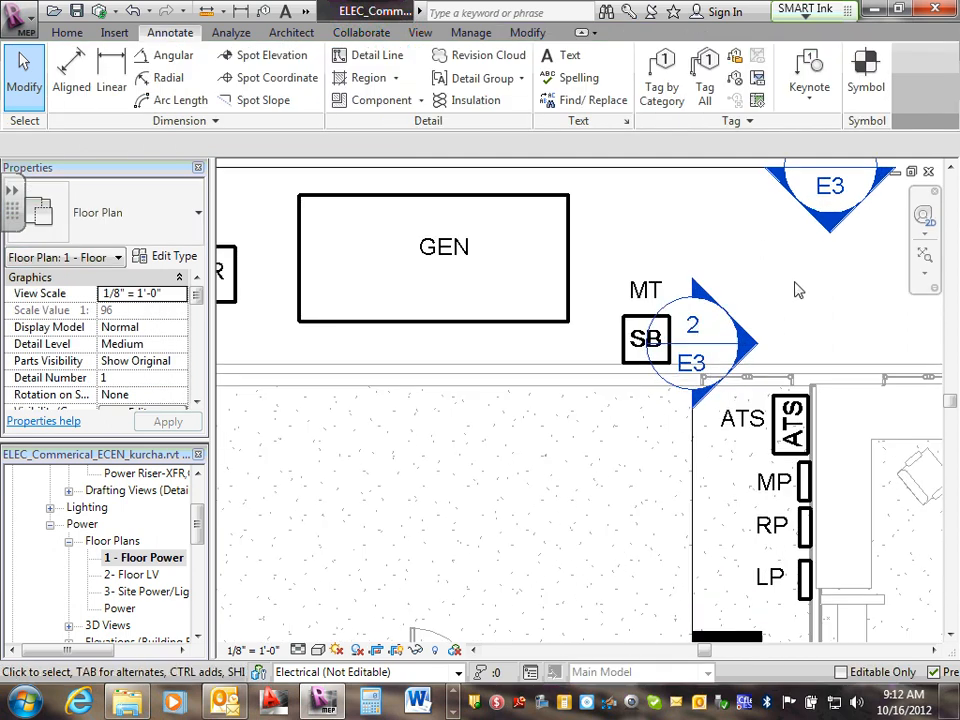
{"action": "scroll", "coordinate": [795, 285], "scroll_direction": "down", "scroll_amount": 2}
{"action": "scroll", "coordinate": [520, 280], "scroll_direction": "down", "scroll_amount": 2}
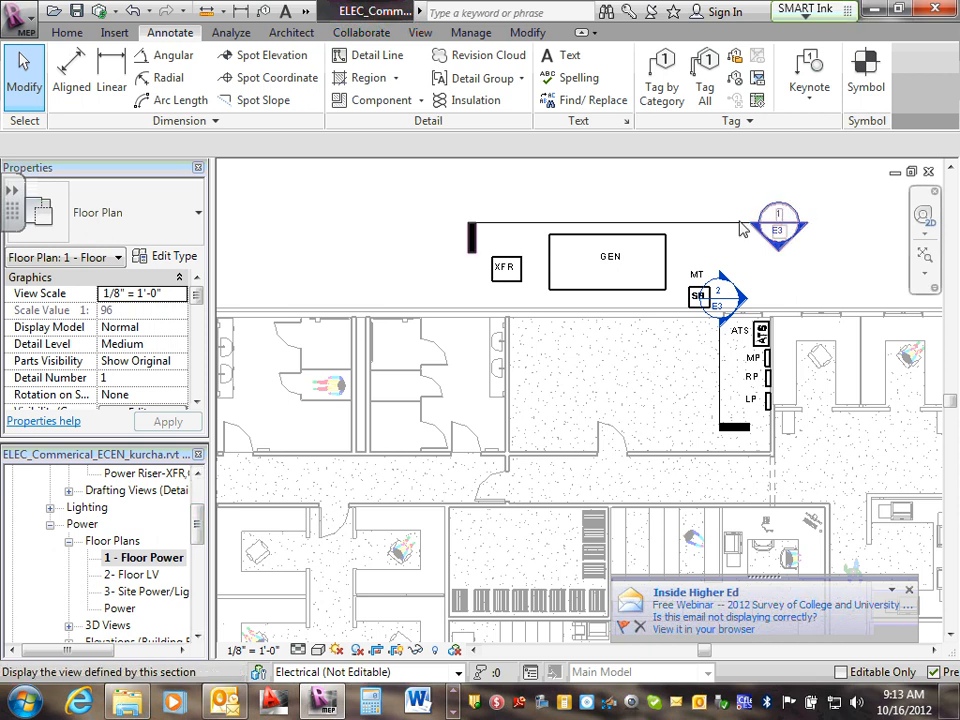
Open the E3 - Power Riser sheet and check where the moved MT switchboard appears in the riser
{"action": "left_click_drag", "start_coordinate": [203, 516], "coordinate": [197, 580]}
{"action": "double_click", "coordinate": [88, 557]}
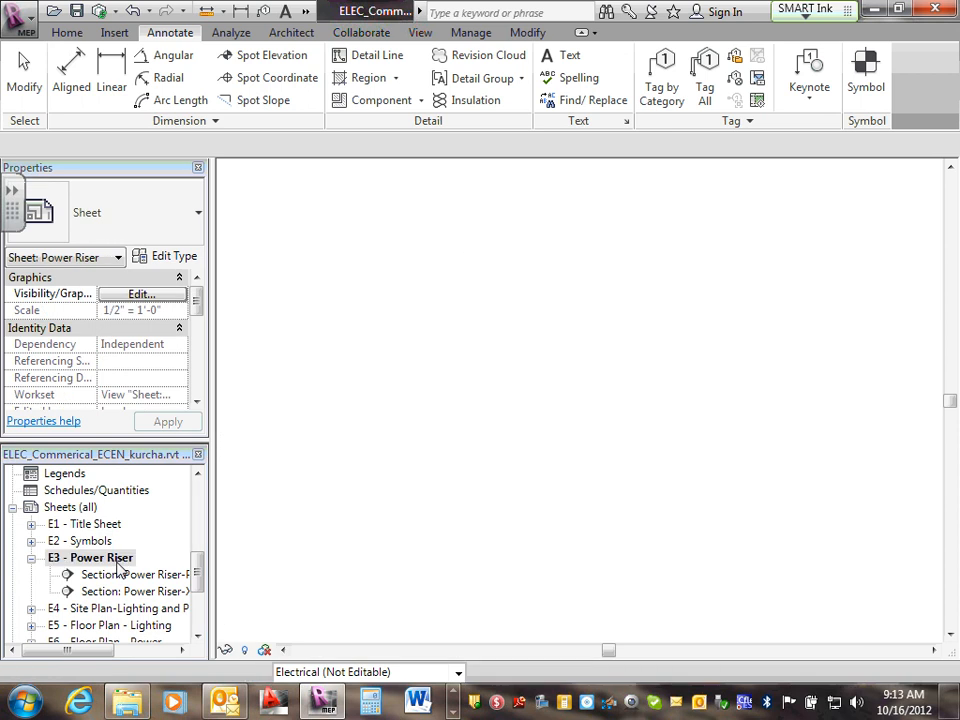
{"action": "scroll", "coordinate": [603, 420], "scroll_direction": "down", "scroll_amount": 2}
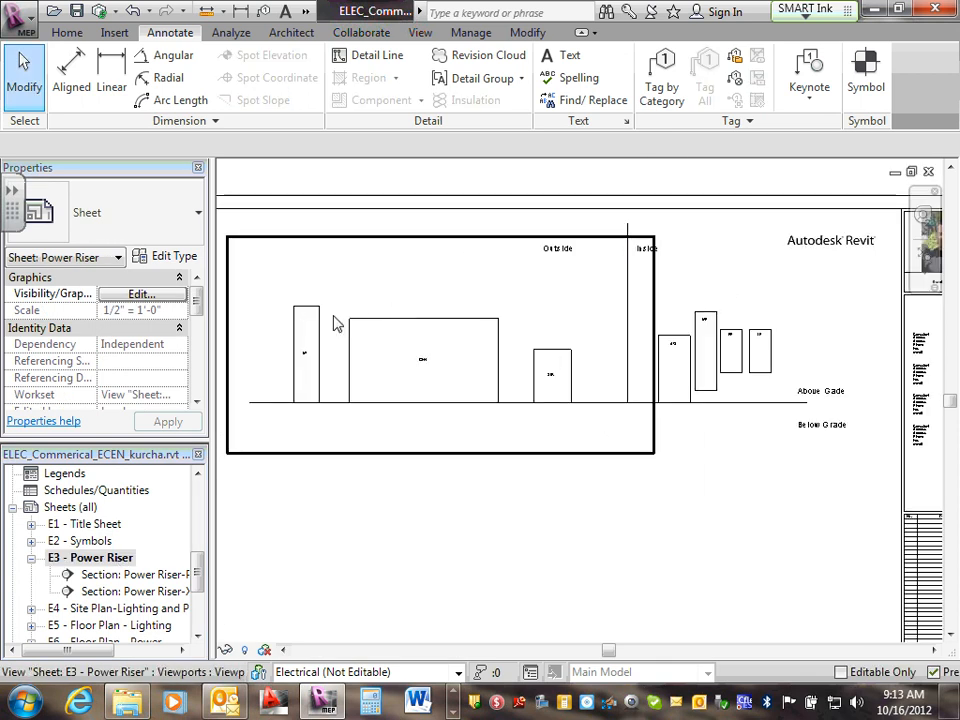
{"action": "scroll", "coordinate": [307, 315], "scroll_direction": "up", "scroll_amount": 2}
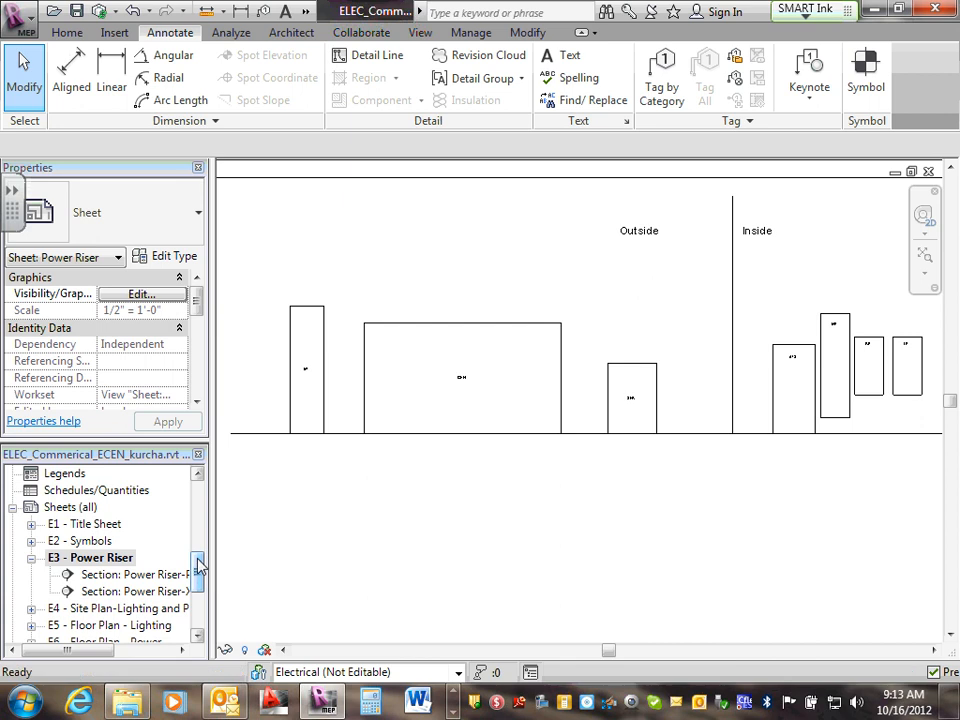
Return to the 1 - Floor Power plan and undo the switchboard move and section 1's head and tail changes
{"action": "left_click_drag", "start_coordinate": [199, 561], "coordinate": [199, 510]}
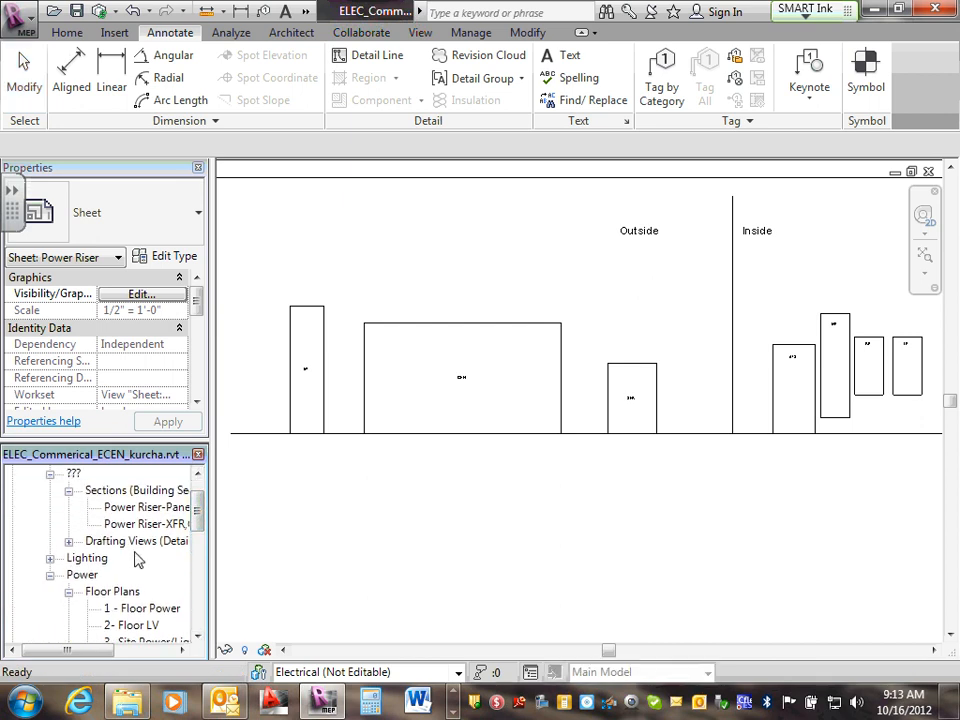
{"action": "double_click", "coordinate": [148, 612]}
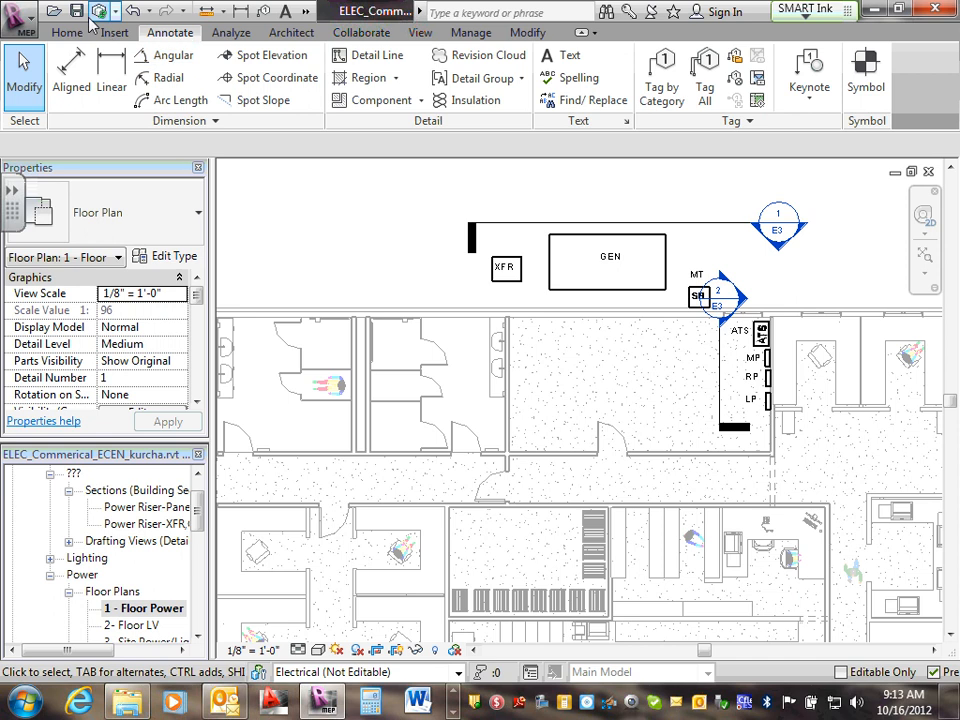
{"action": "left_click", "coordinate": [133, 12]}
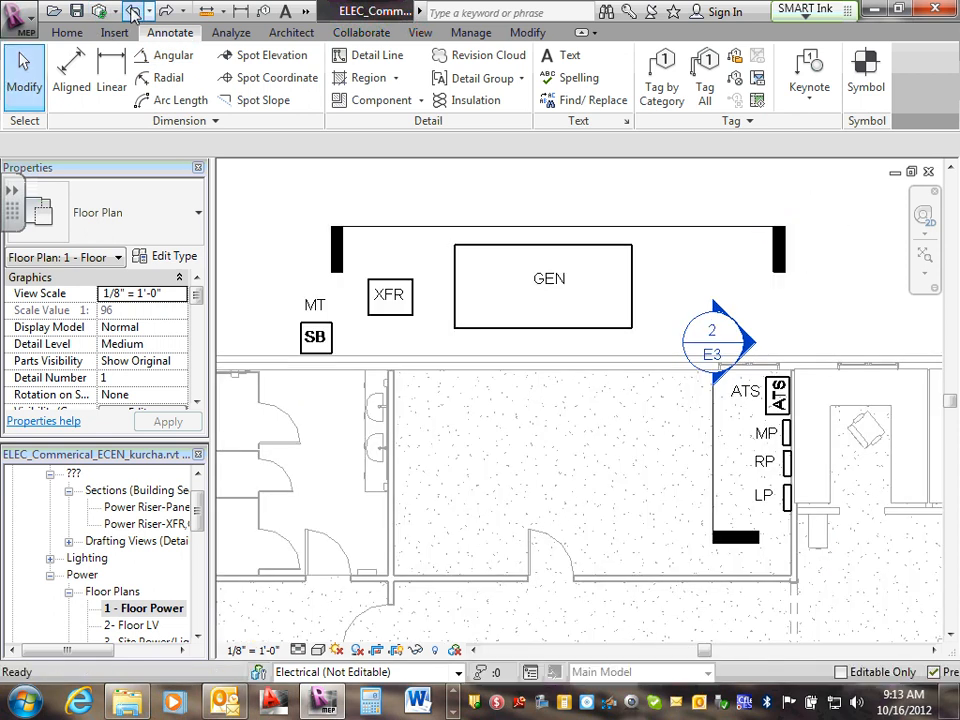
{"action": "left_click", "coordinate": [133, 12]}
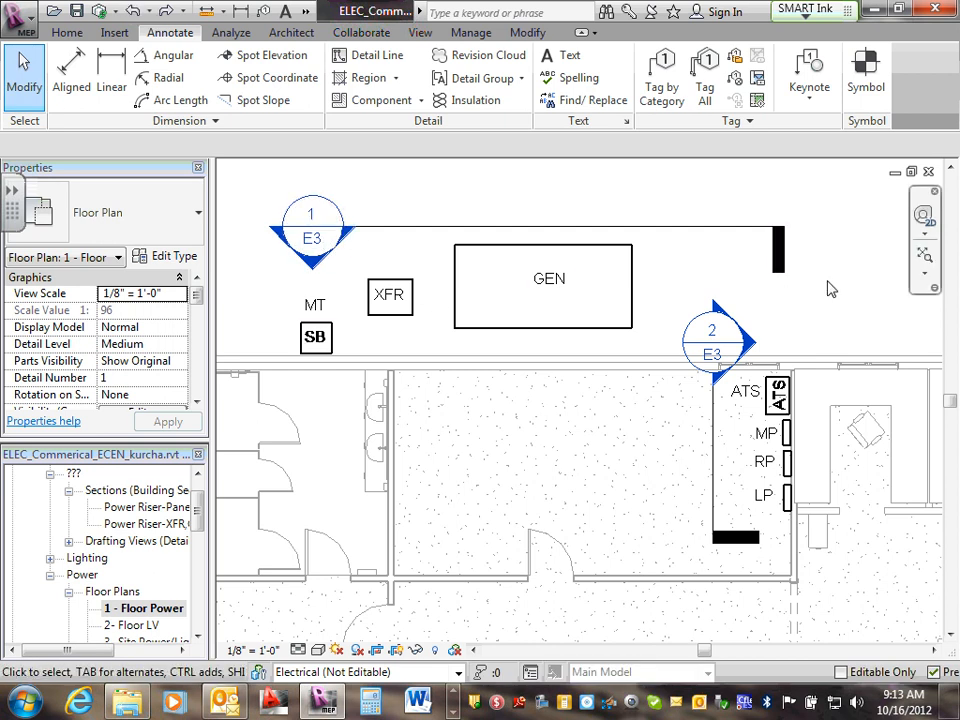
Select section 1 to review its extents and reopen the E3 - Power Riser sheet
{"action": "left_click", "coordinate": [781, 272]}
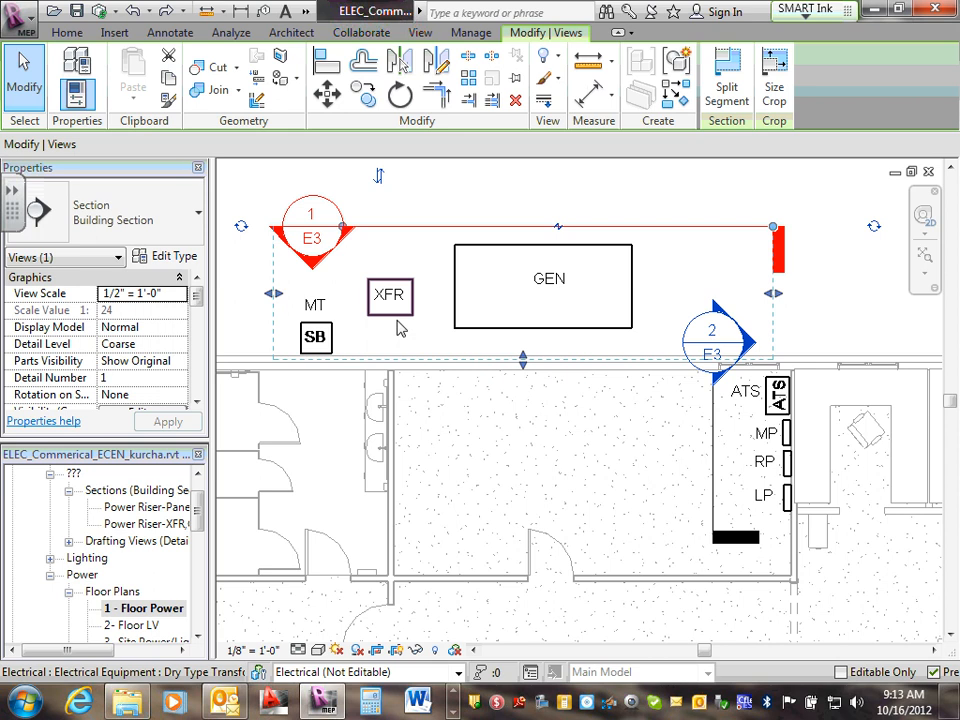
{"action": "left_click_drag", "start_coordinate": [195, 511], "coordinate": [197, 574]}
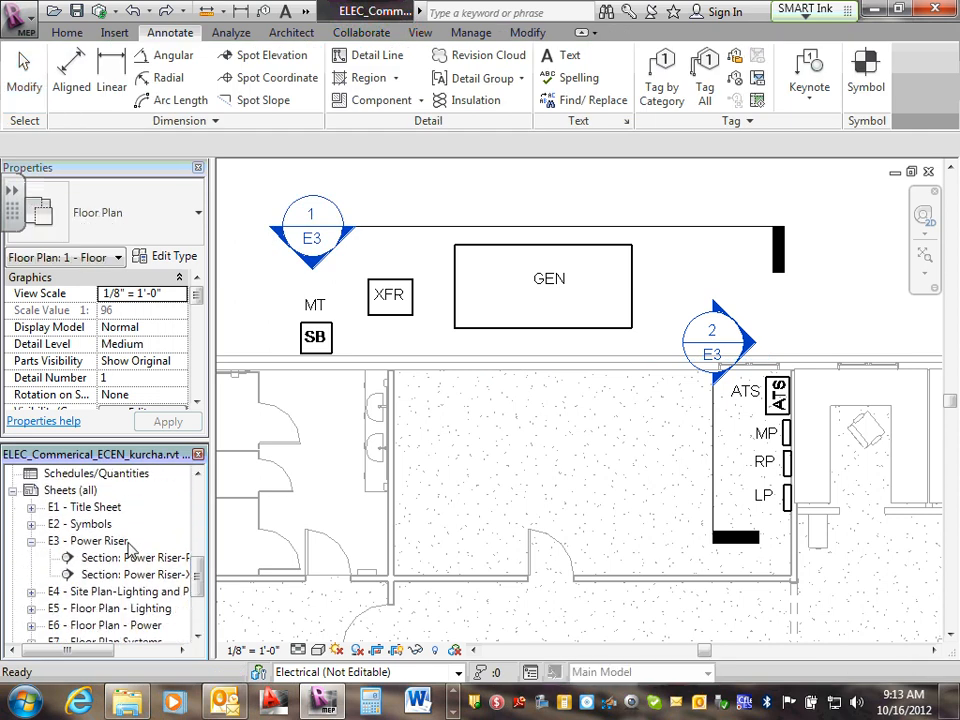
{"action": "double_click", "coordinate": [121, 541]}
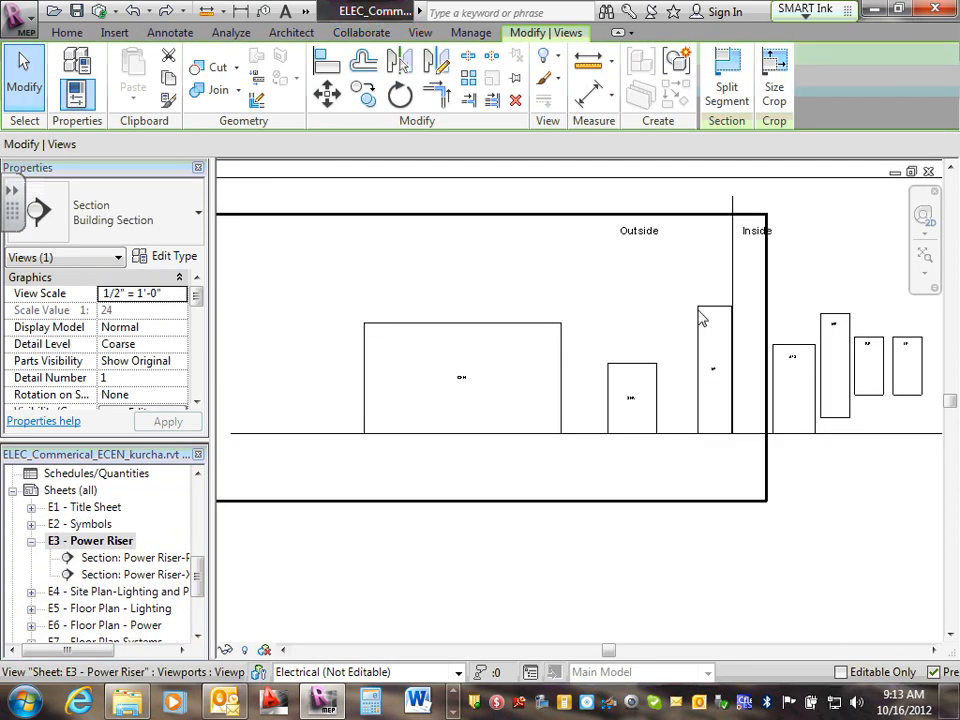
Examine the riser layout on the sheet, including the equipment boxes, the Outside/Inside divider and the grade line
{"action": "scroll", "coordinate": [740, 308], "scroll_direction": "down", "scroll_amount": 2}
{"action": "scroll", "coordinate": [741, 268], "scroll_direction": "up", "scroll_amount": 5}
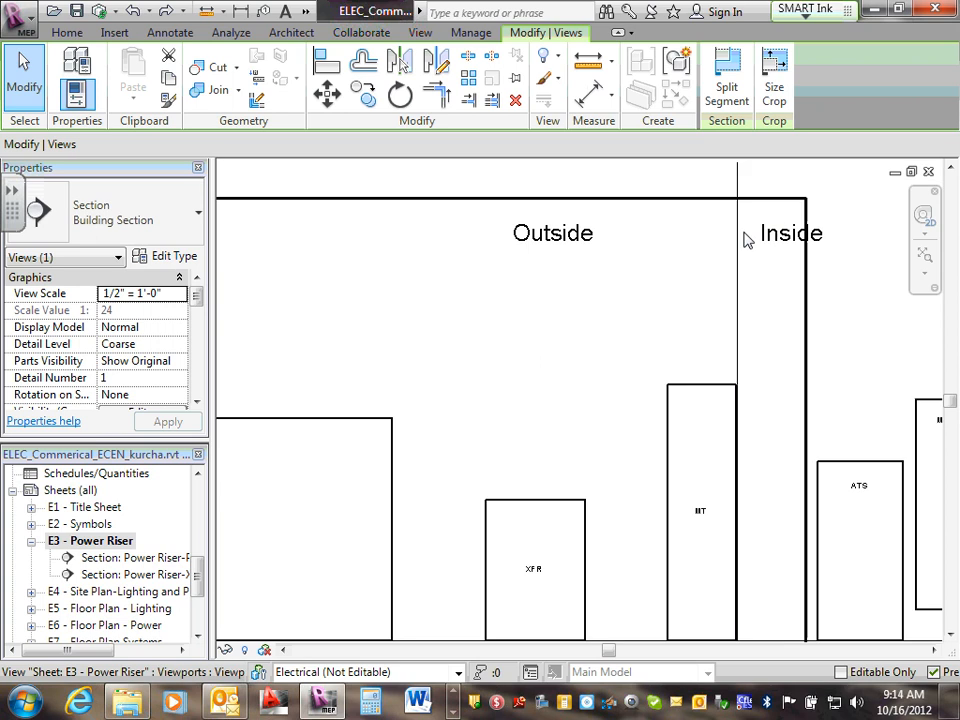
{"action": "scroll", "coordinate": [712, 535], "scroll_direction": "up", "scroll_amount": 2}
{"action": "scroll", "coordinate": [705, 532], "scroll_direction": "down", "scroll_amount": 4}
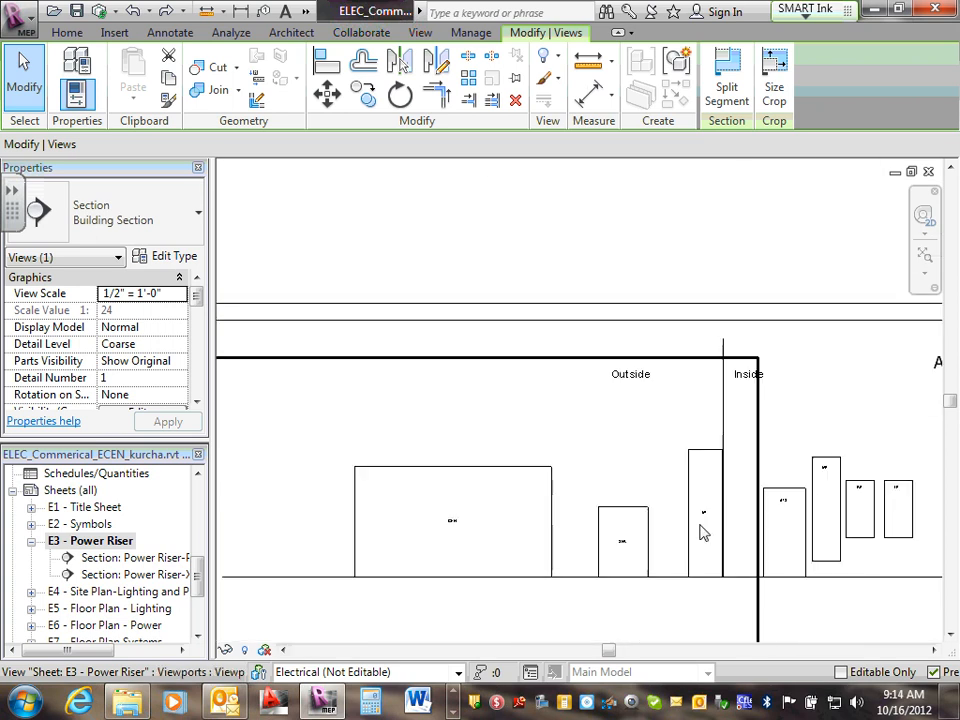
{"action": "scroll", "coordinate": [706, 560], "scroll_direction": "down", "scroll_amount": 2}
{"action": "scroll", "coordinate": [840, 612], "scroll_direction": "down", "scroll_amount": 1}
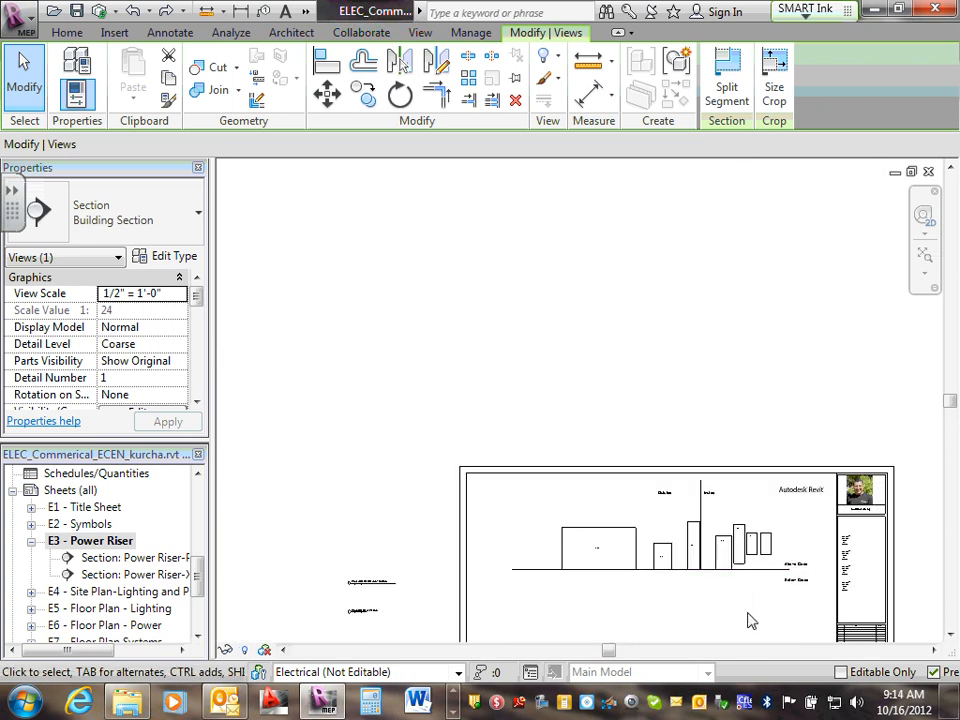
{"action": "middle_click_drag", "start_coordinate": [752, 621], "coordinate": [714, 422]}
{"action": "scroll", "coordinate": [640, 415], "scroll_direction": "up", "scroll_amount": 3}
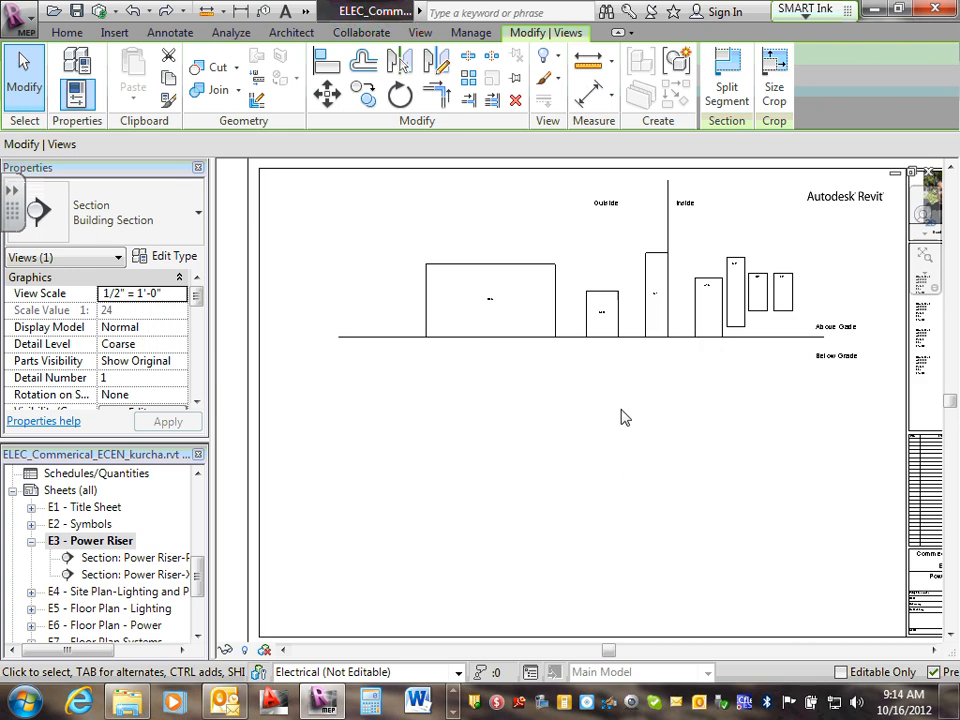
{"action": "scroll", "coordinate": [621, 417], "scroll_direction": "up", "scroll_amount": 1}
{"action": "middle_click_drag", "start_coordinate": [621, 417], "coordinate": [643, 497]}
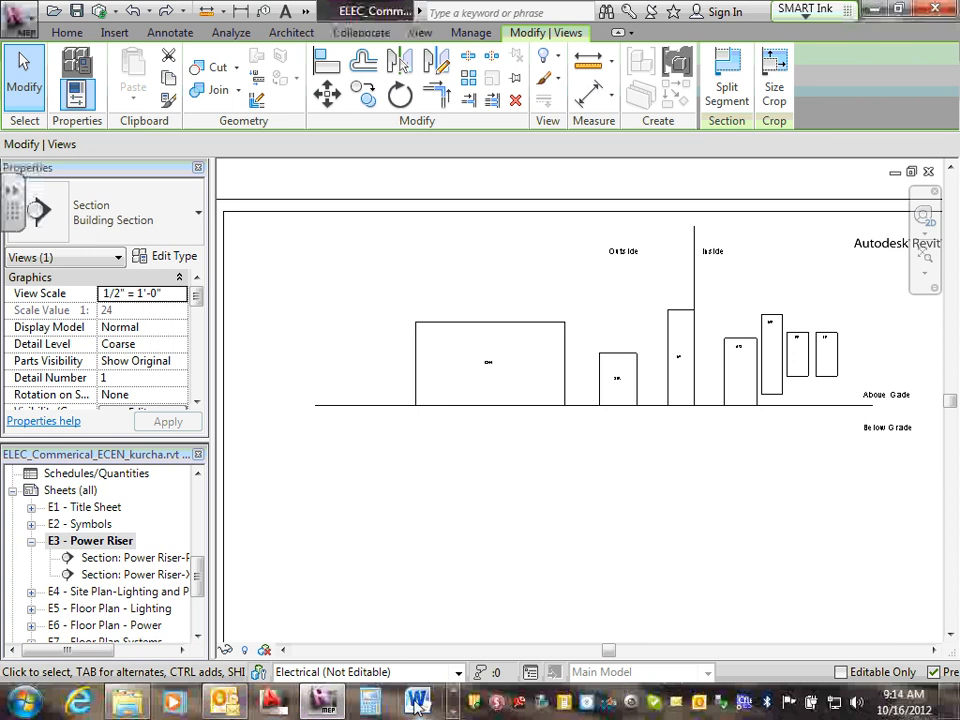
{"action": "left_click", "coordinate": [452, 712]}
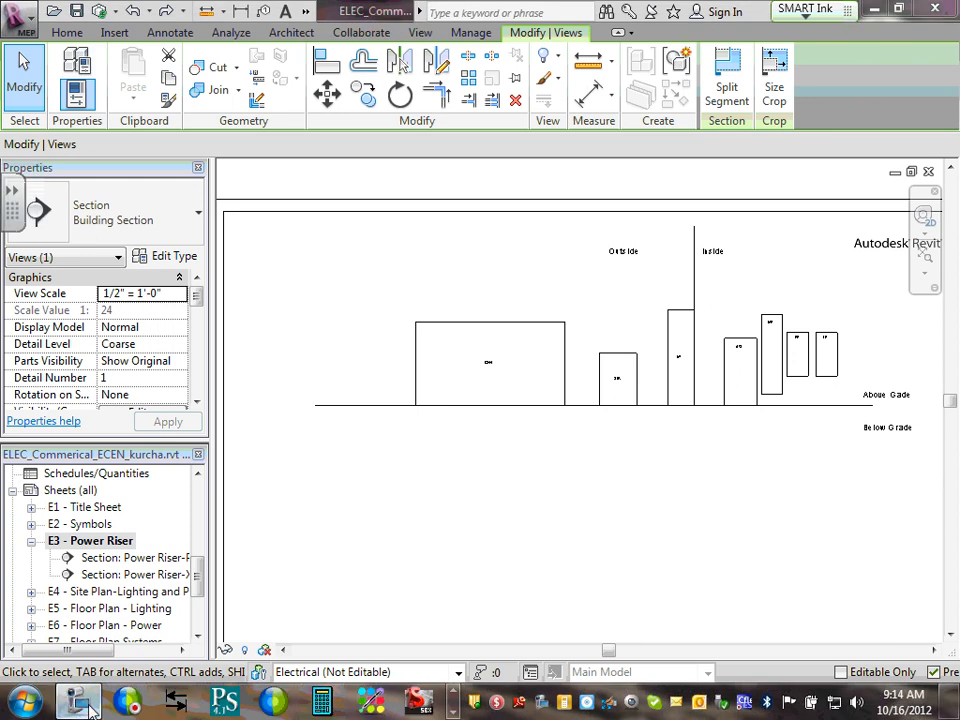
{"action": "left_click", "coordinate": [62, 700]}
{"action": "left_click", "coordinate": [228, 96]}
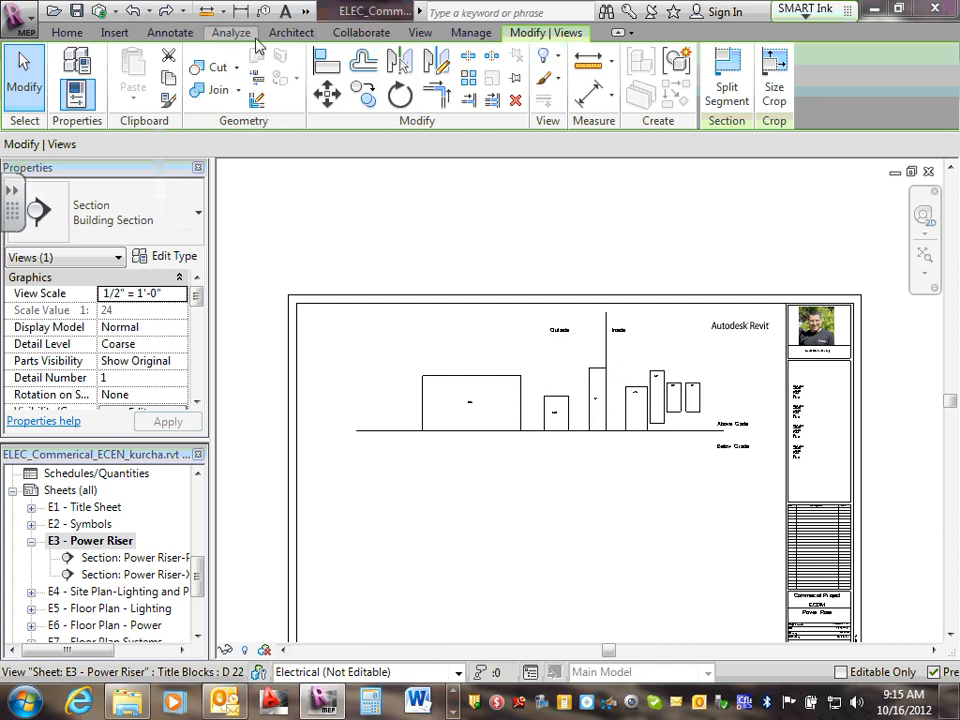
Draw a detail line in the Hidden Lines style from the grade line under GEN straight down about 1 1/4"
{"action": "left_click", "coordinate": [152, 32]}
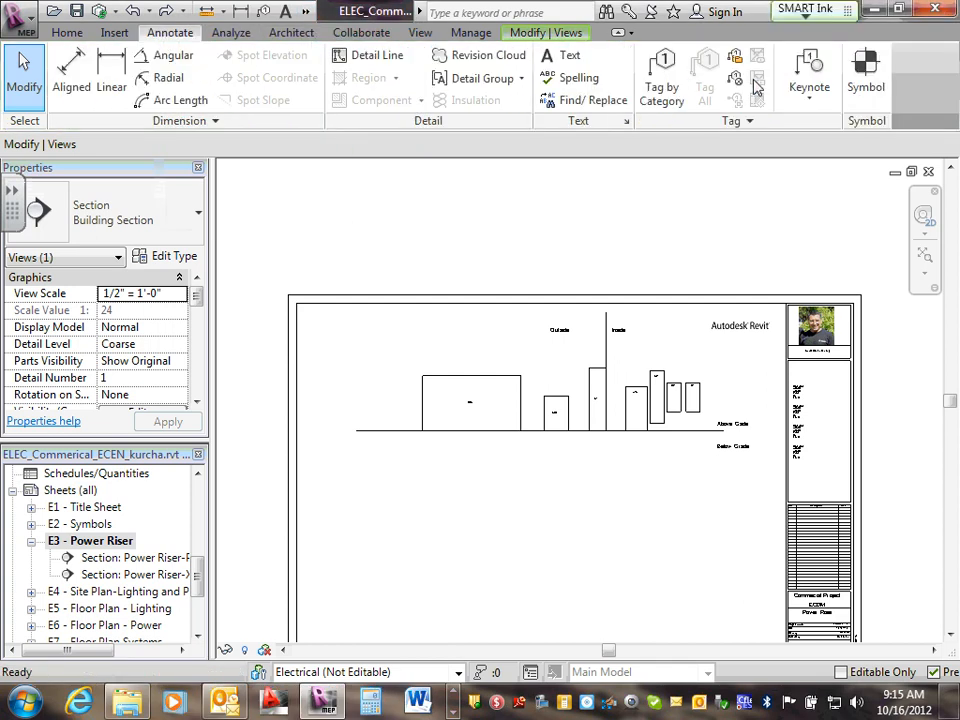
{"action": "left_click", "coordinate": [372, 56]}
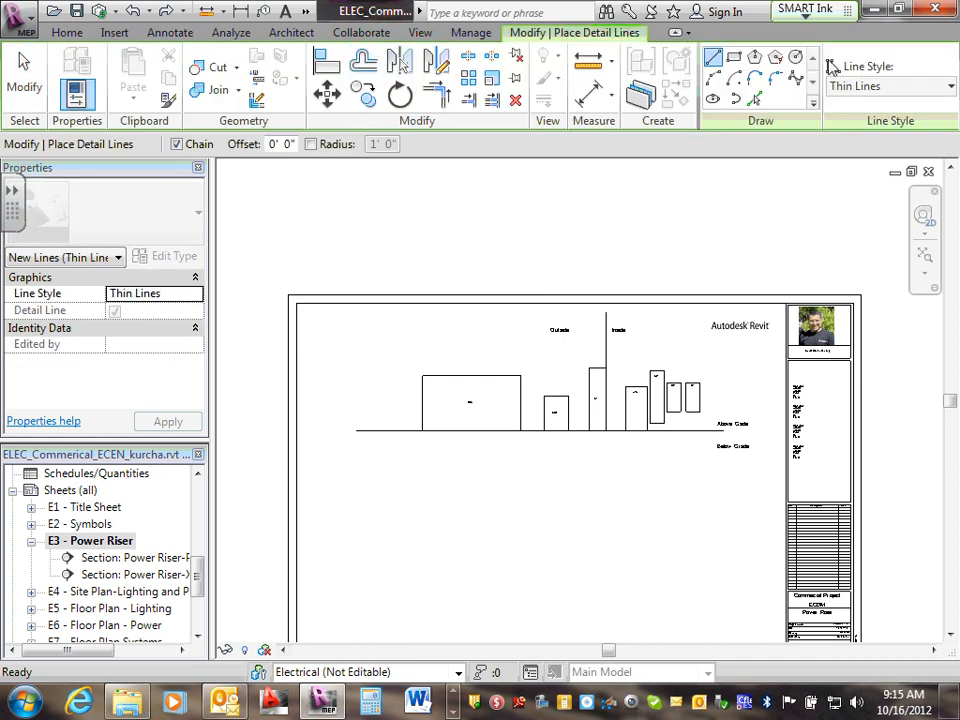
{"action": "left_click", "coordinate": [951, 88]}
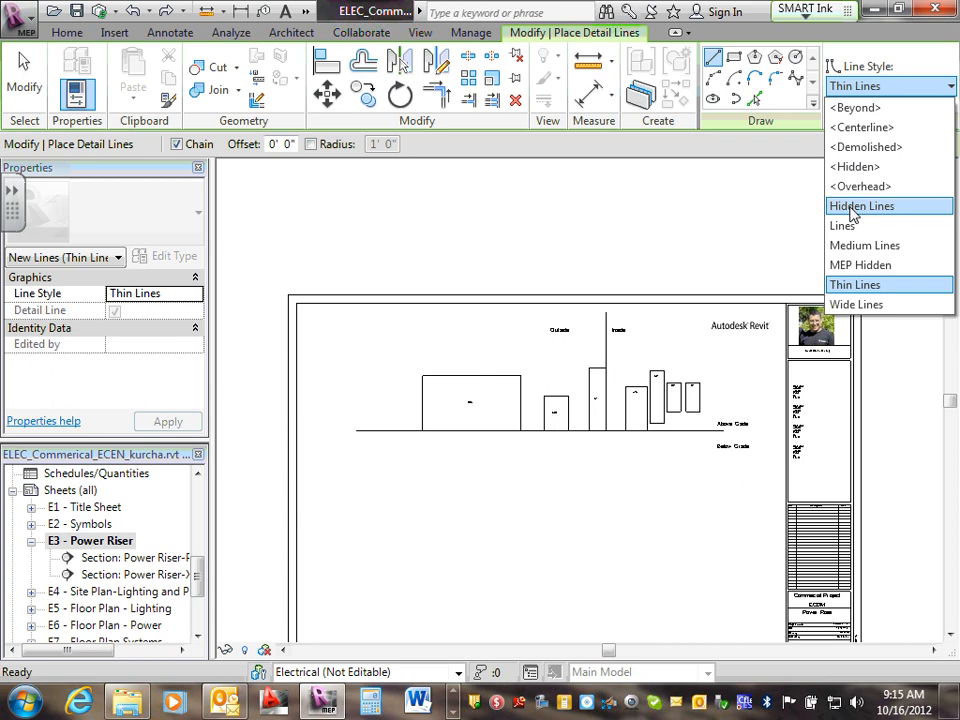
{"action": "left_click", "coordinate": [851, 207]}
{"action": "scroll", "coordinate": [460, 438], "scroll_direction": "up", "scroll_amount": 4}
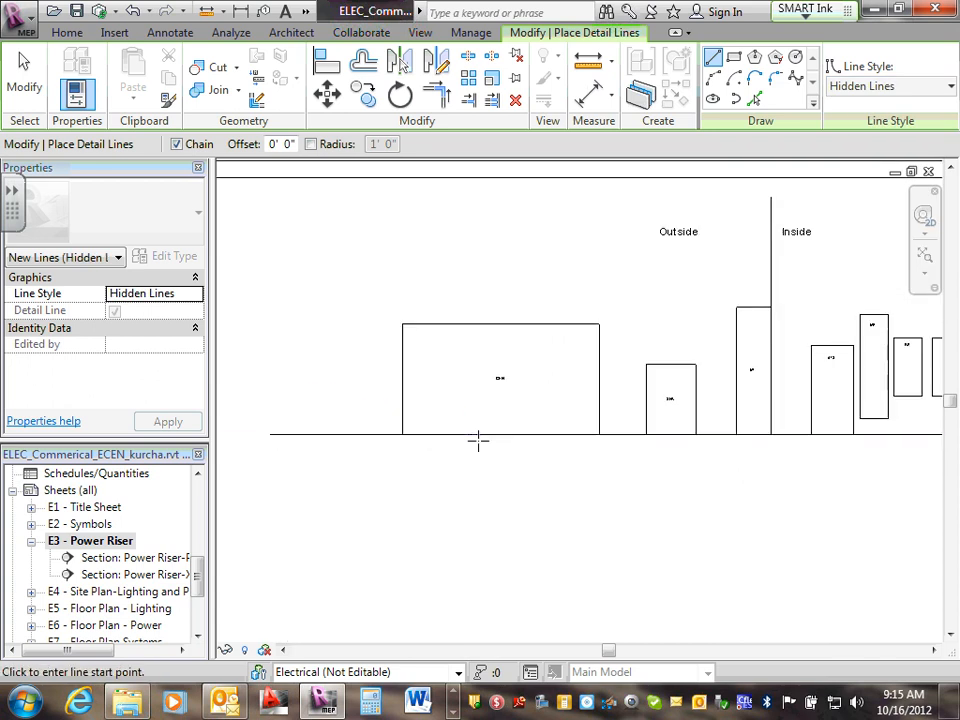
{"action": "scroll", "coordinate": [478, 440], "scroll_direction": "up", "scroll_amount": 2}
{"action": "left_click", "coordinate": [502, 432]}
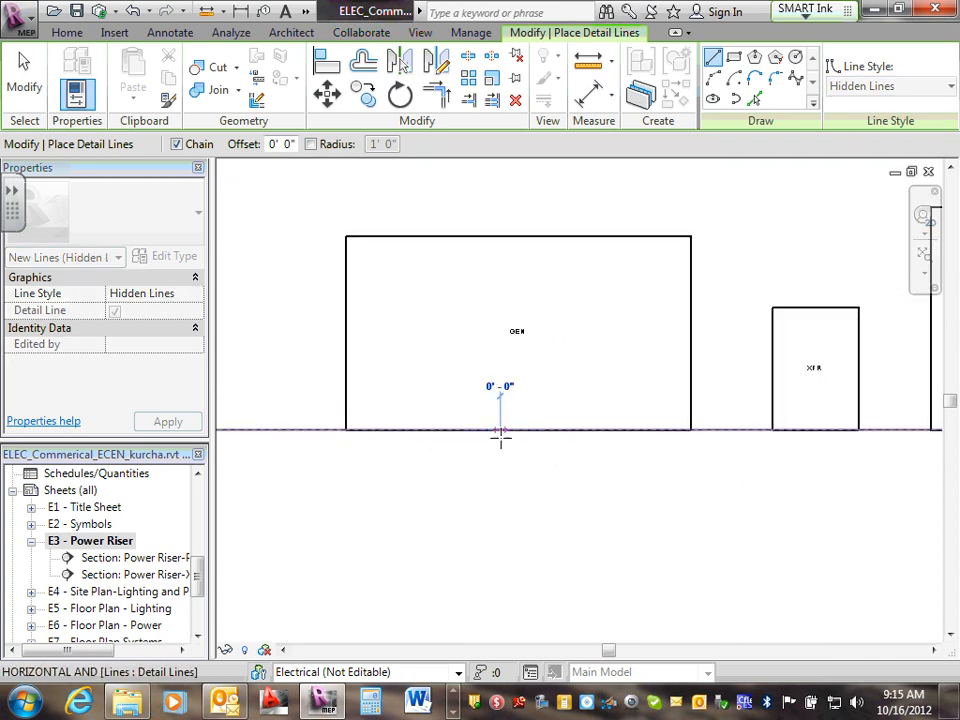
{"action": "scroll", "coordinate": [495, 489], "scroll_direction": "down", "scroll_amount": 2}
{"action": "scroll", "coordinate": [492, 490], "scroll_direction": "down", "scroll_amount": 1}
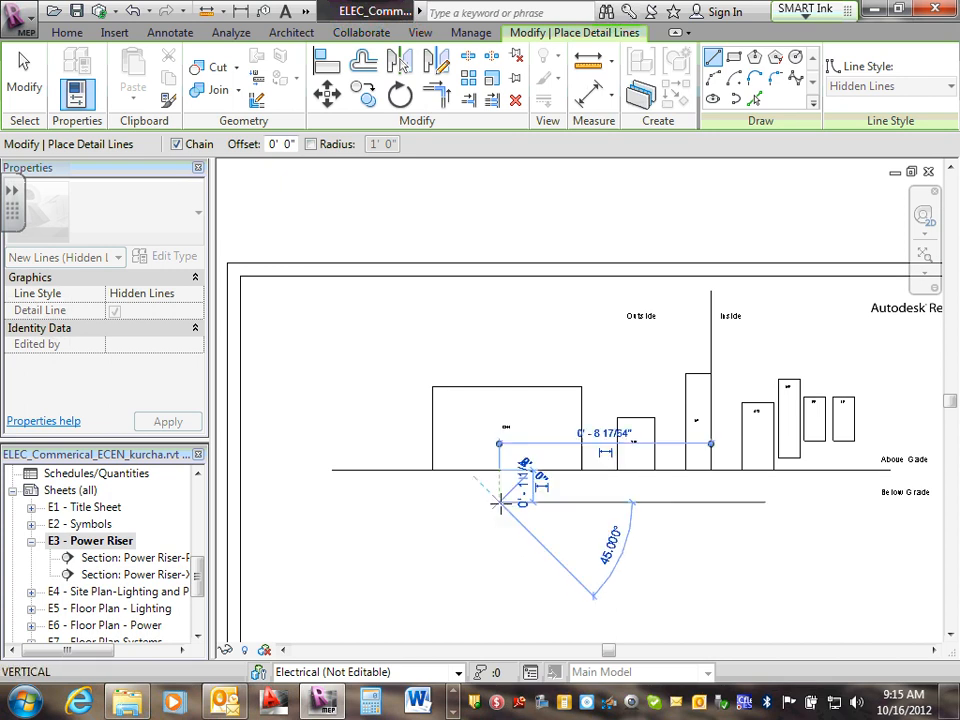
{"action": "left_click", "coordinate": [500, 500]}
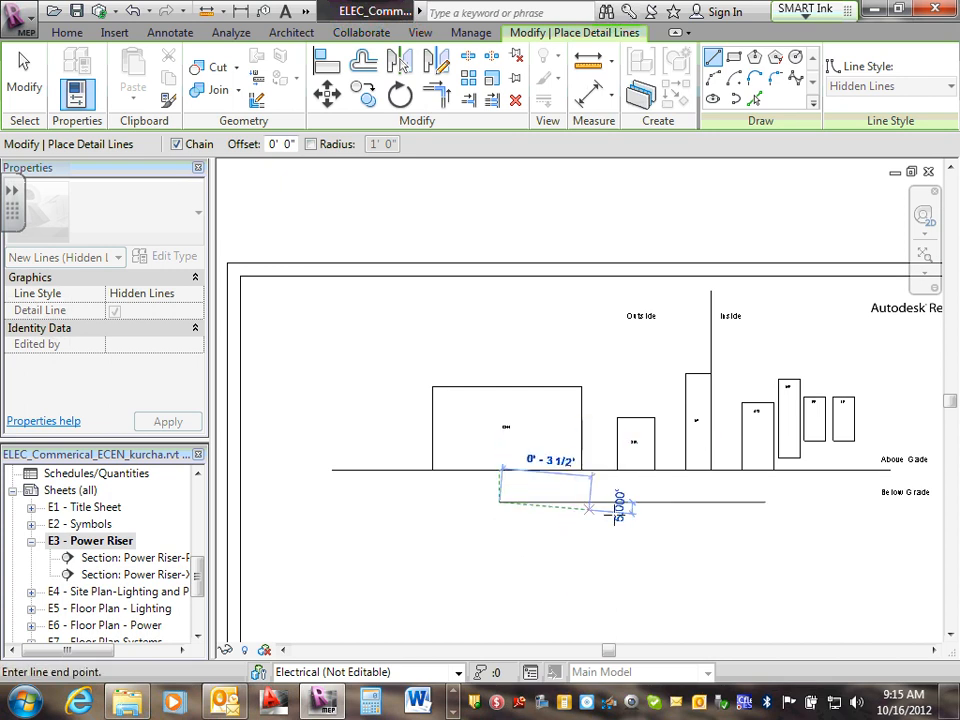
Continue the hidden line horizontally about 10 1/4" to below ATS, bring it up to the grade line and end the run
{"action": "scroll", "coordinate": [750, 501], "scroll_direction": "up", "scroll_amount": 2}
{"action": "left_click", "coordinate": [768, 502]}
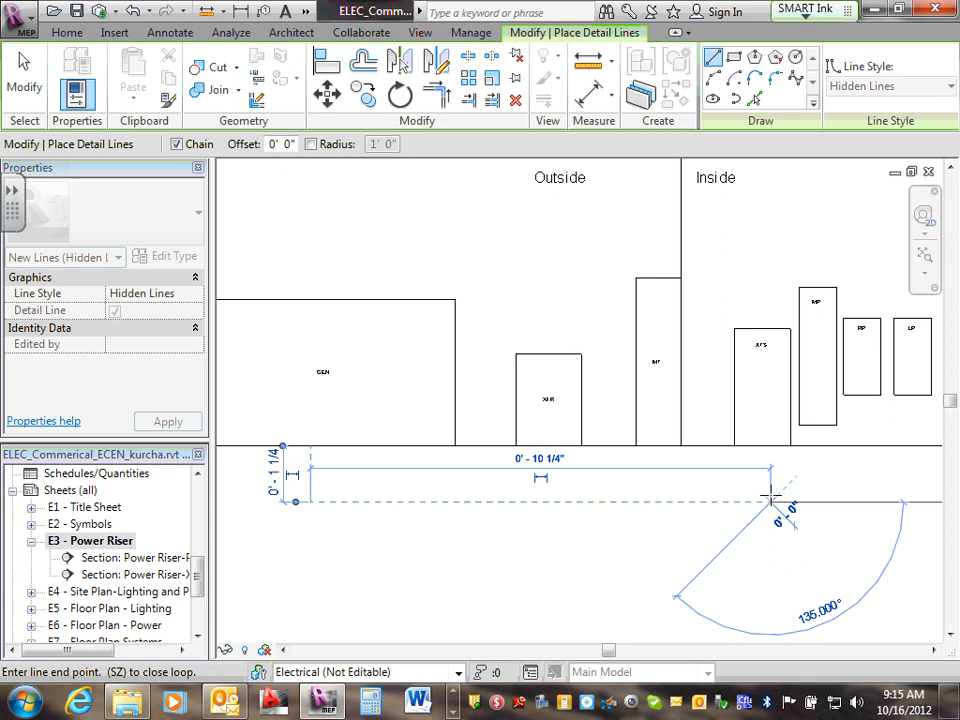
{"action": "scroll", "coordinate": [768, 462], "scroll_direction": "up", "scroll_amount": 3}
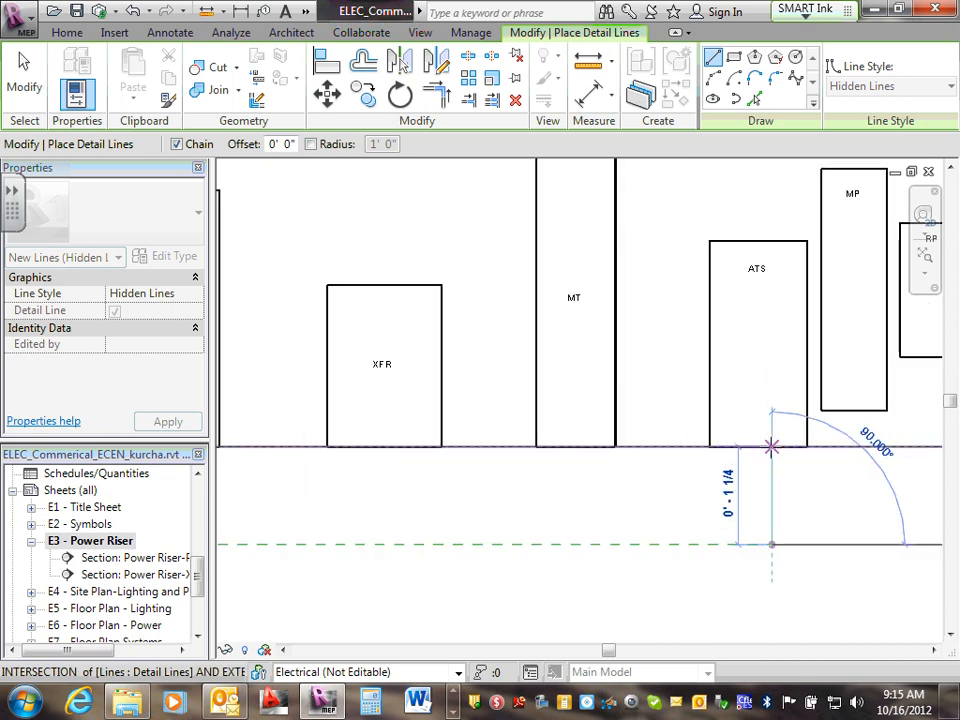
{"action": "left_click", "coordinate": [771, 447]}
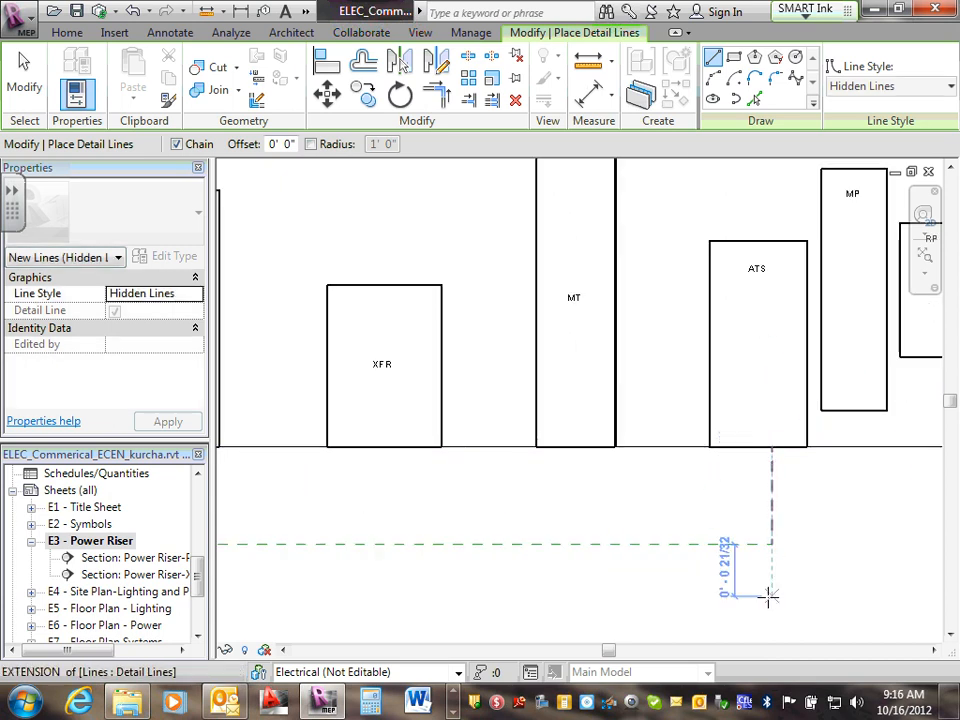
{"action": "key", "text": "Escape"}
Draw a hidden detail line run from under XFR about 1" down, across to below MT and back up to the grade line
{"action": "scroll", "coordinate": [441, 487], "scroll_direction": "down", "scroll_amount": 2}
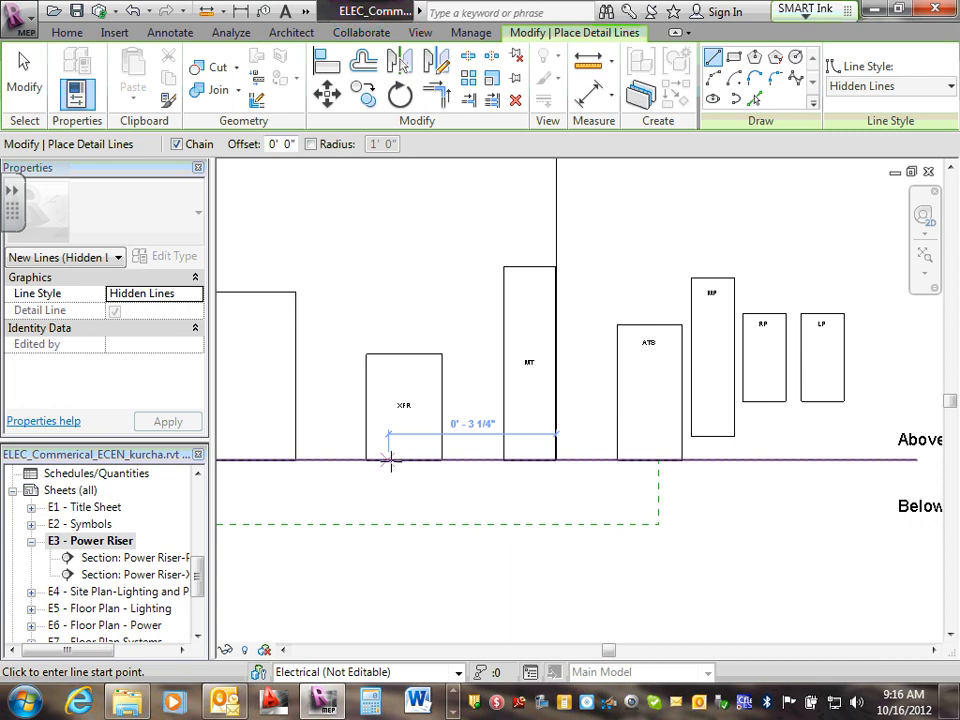
{"action": "left_click", "coordinate": [400, 460]}
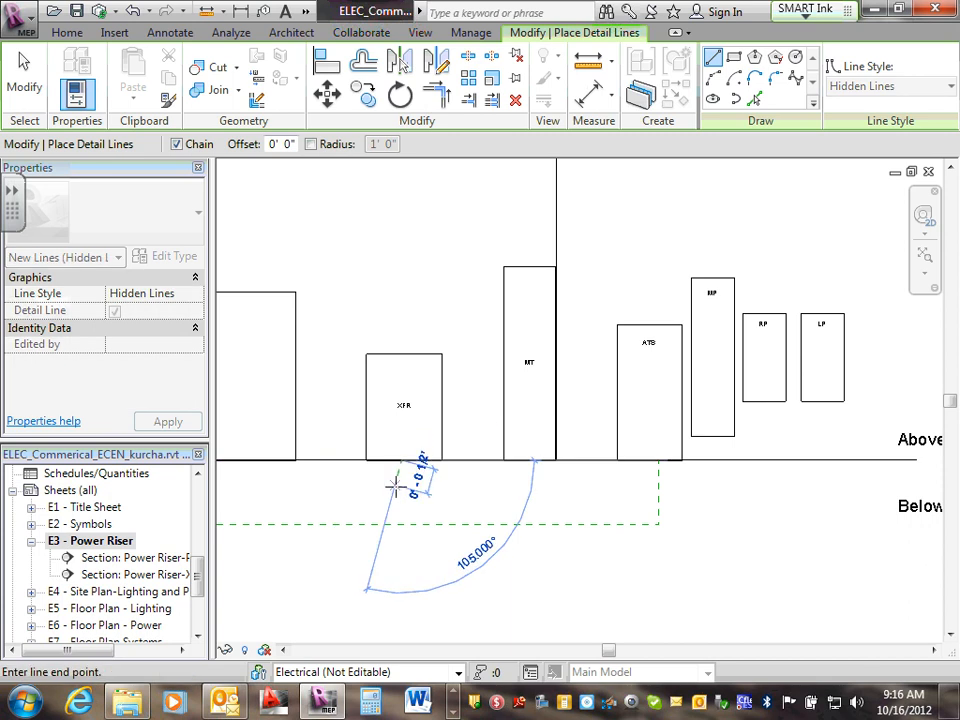
{"action": "left_click", "coordinate": [399, 511]}
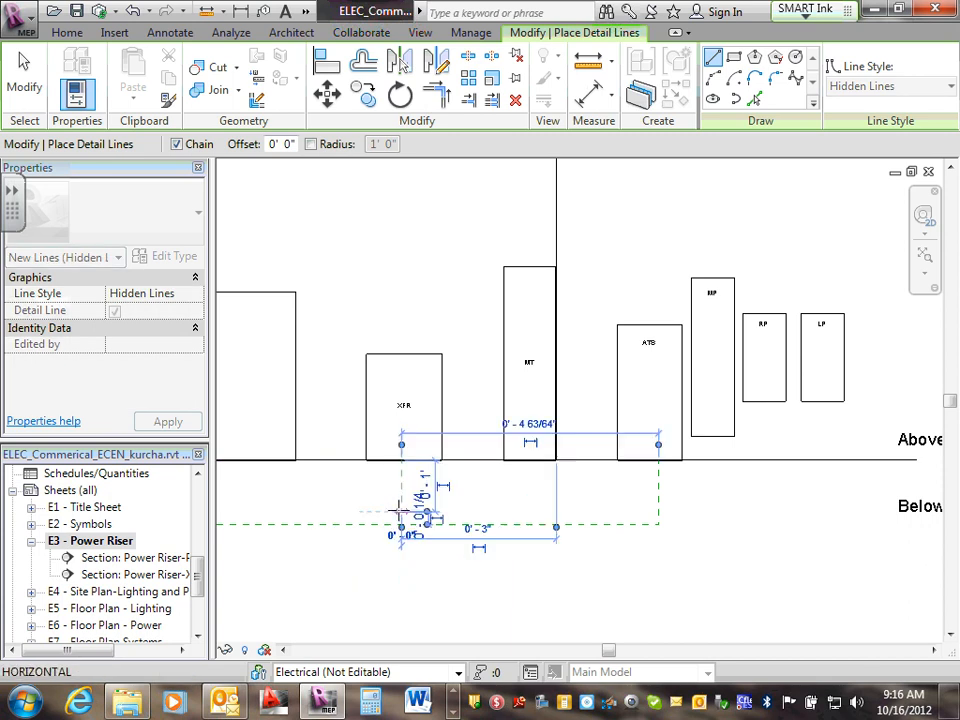
{"action": "left_click", "coordinate": [525, 512]}
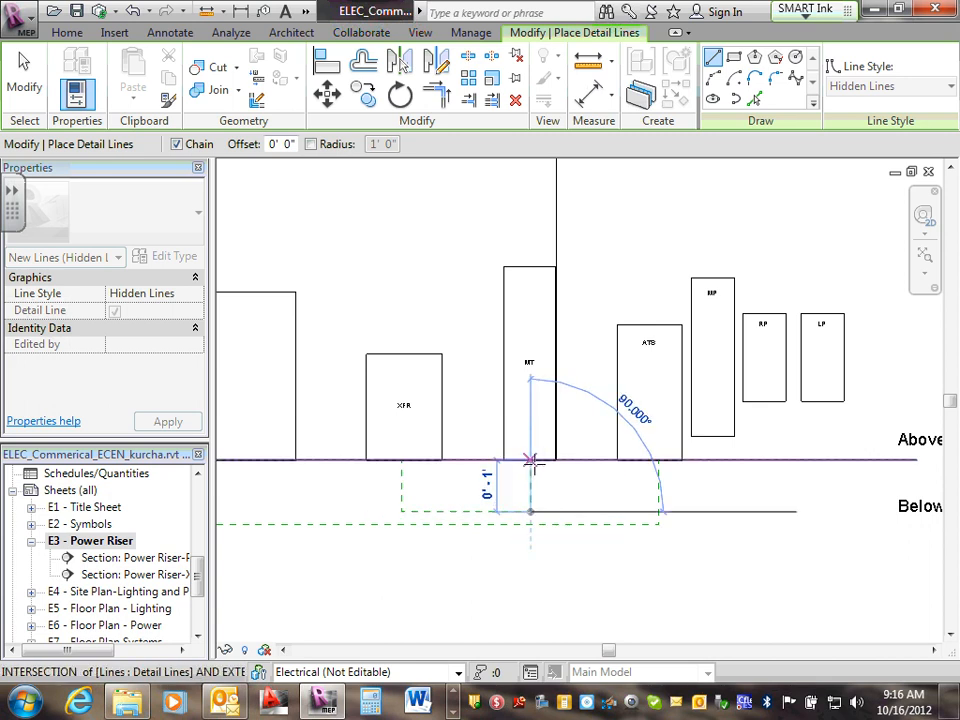
{"action": "left_click", "coordinate": [530, 460]}
{"action": "key", "text": "Escape"}
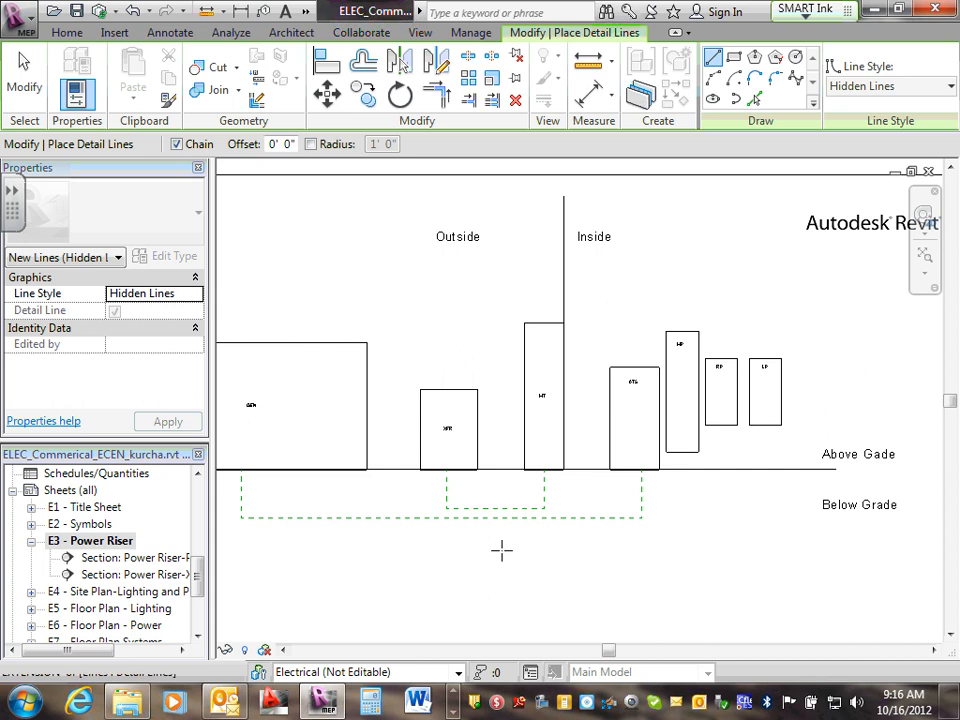
{"action": "scroll", "coordinate": [503, 523], "scroll_direction": "down", "scroll_amount": 2}
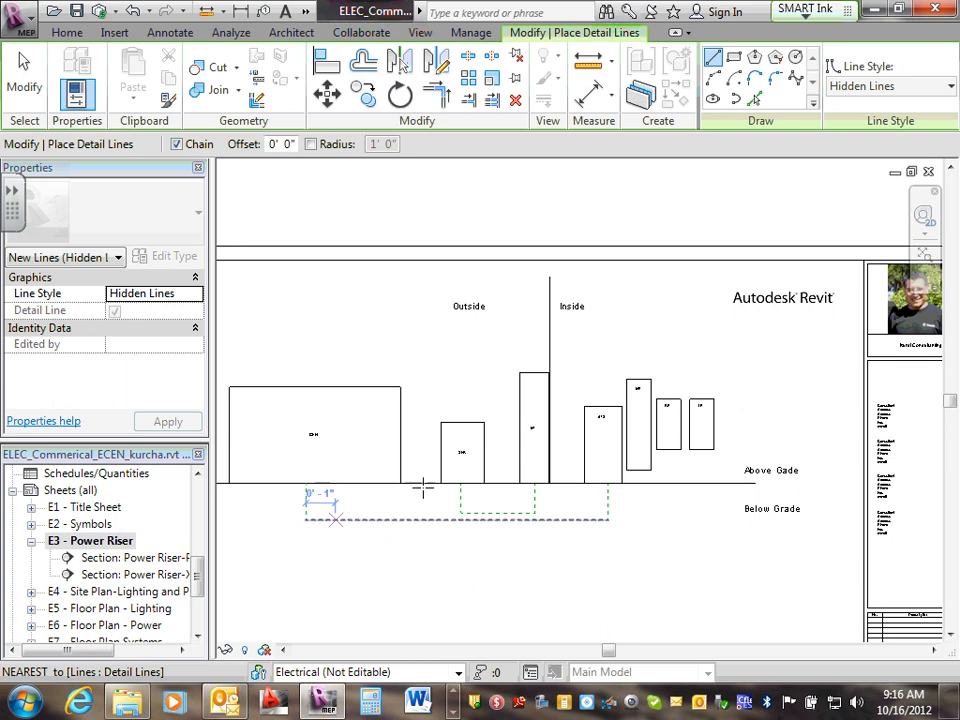
Try to draw a second vertical drop below MT in the Hidden Lines style, beside the existing one
{"action": "left_click", "coordinate": [947, 87]}
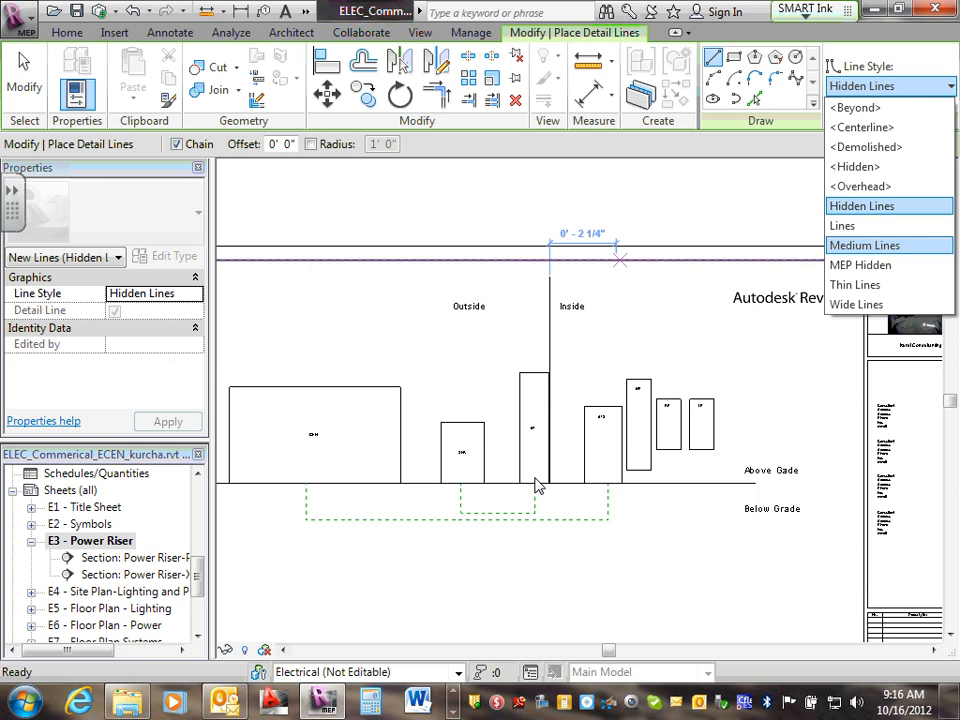
{"action": "left_click", "coordinate": [857, 206]}
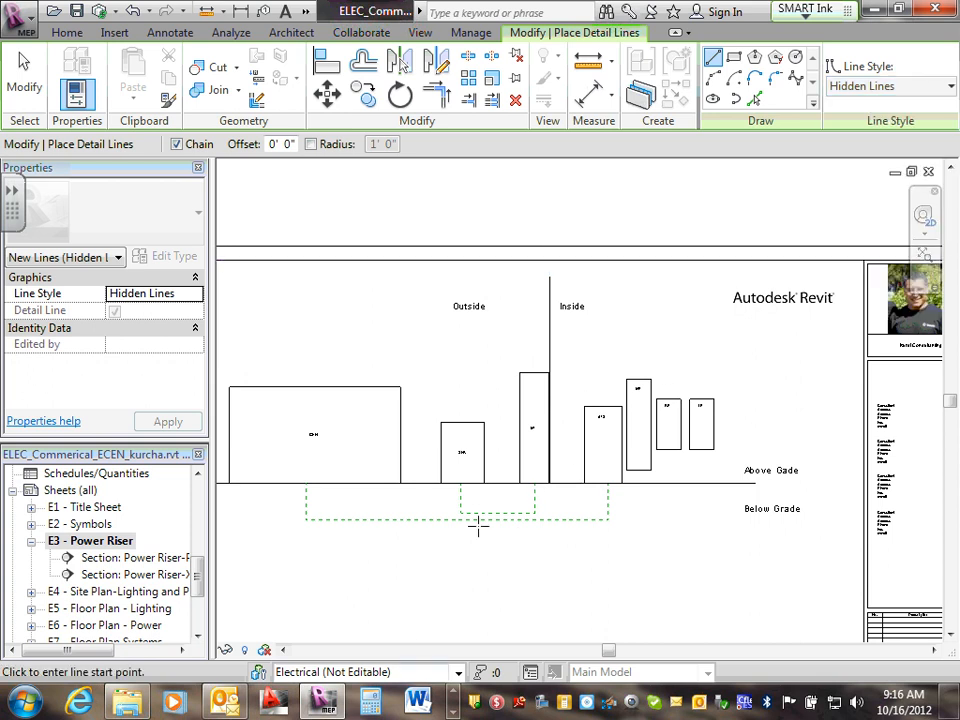
{"action": "scroll", "coordinate": [540, 470], "scroll_direction": "up", "scroll_amount": 4}
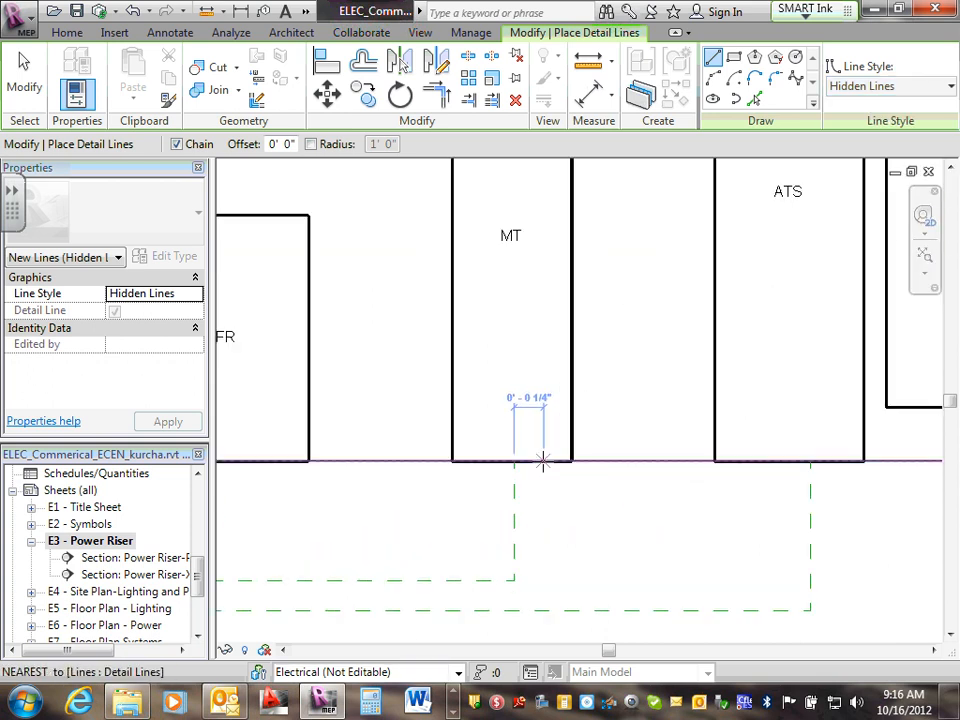
{"action": "left_click", "coordinate": [543, 458]}
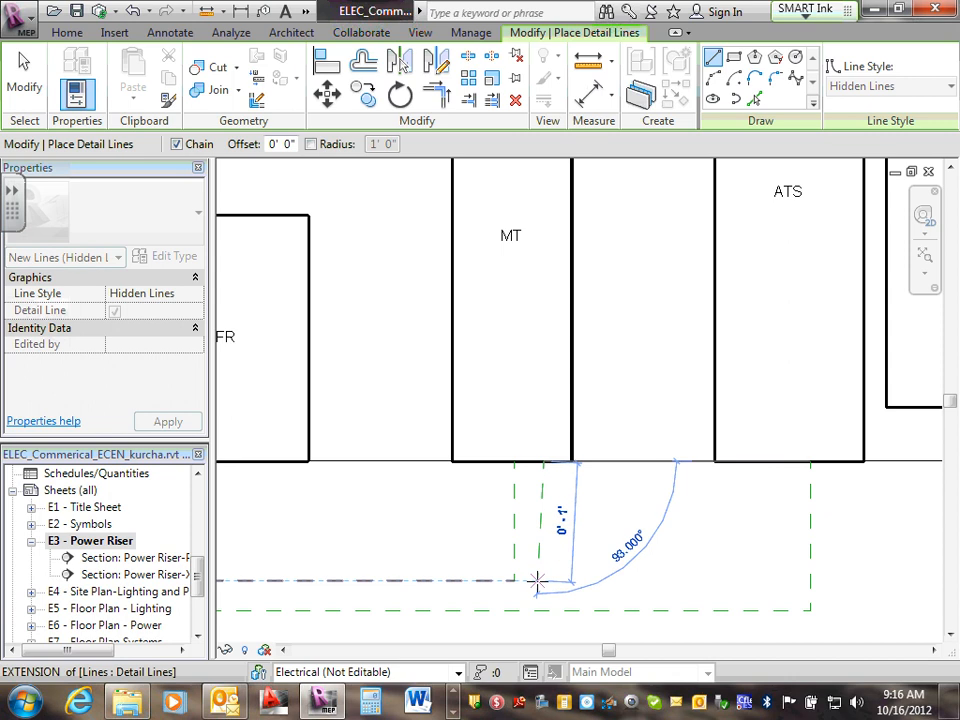
{"action": "left_click", "coordinate": [537, 580]}
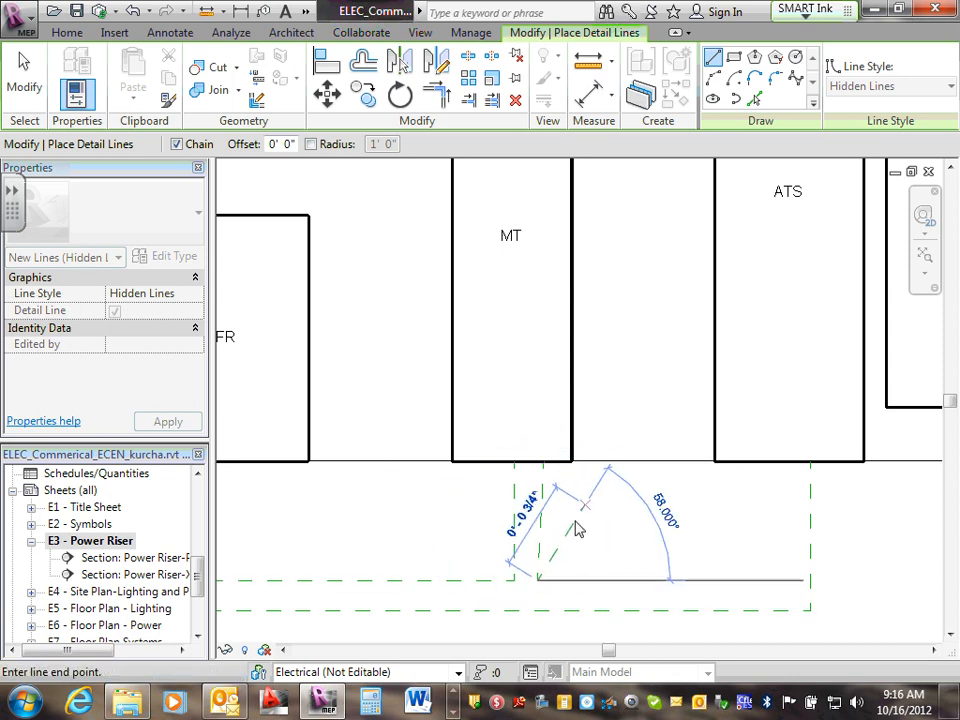
{"action": "key", "text": "Escape"}
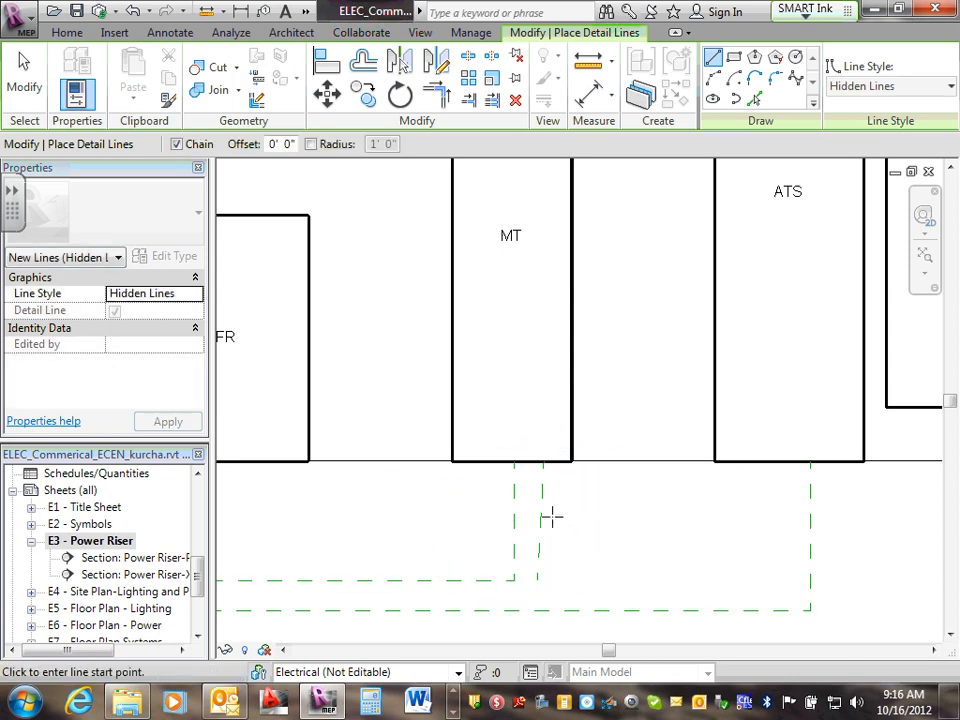
{"action": "left_click", "coordinate": [538, 462]}
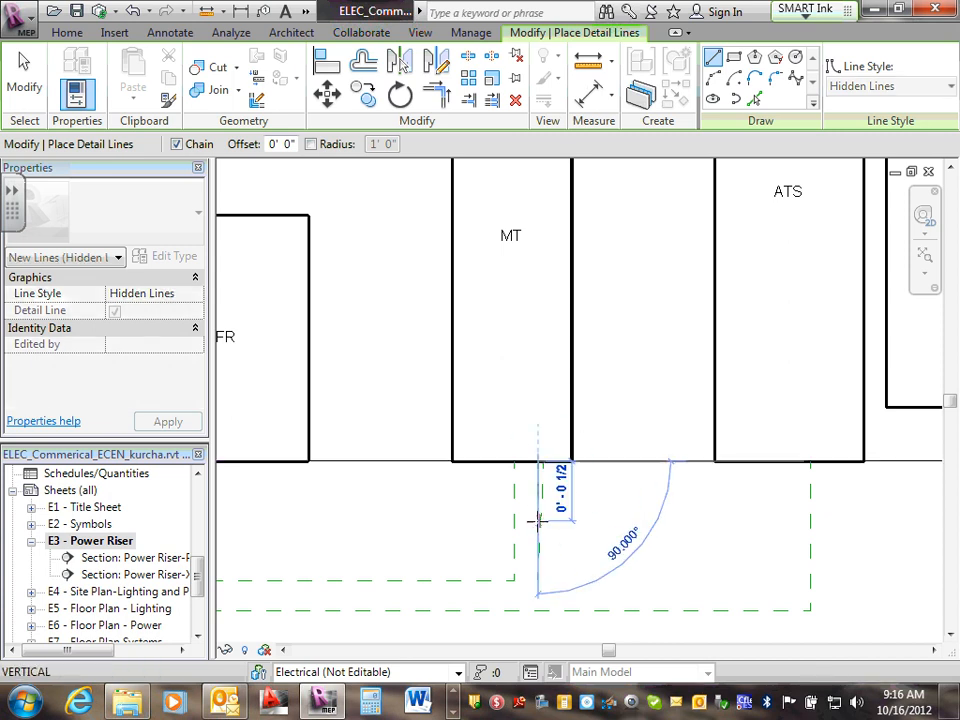
{"action": "left_click", "coordinate": [538, 572]}
{"action": "key", "text": "Escape"}
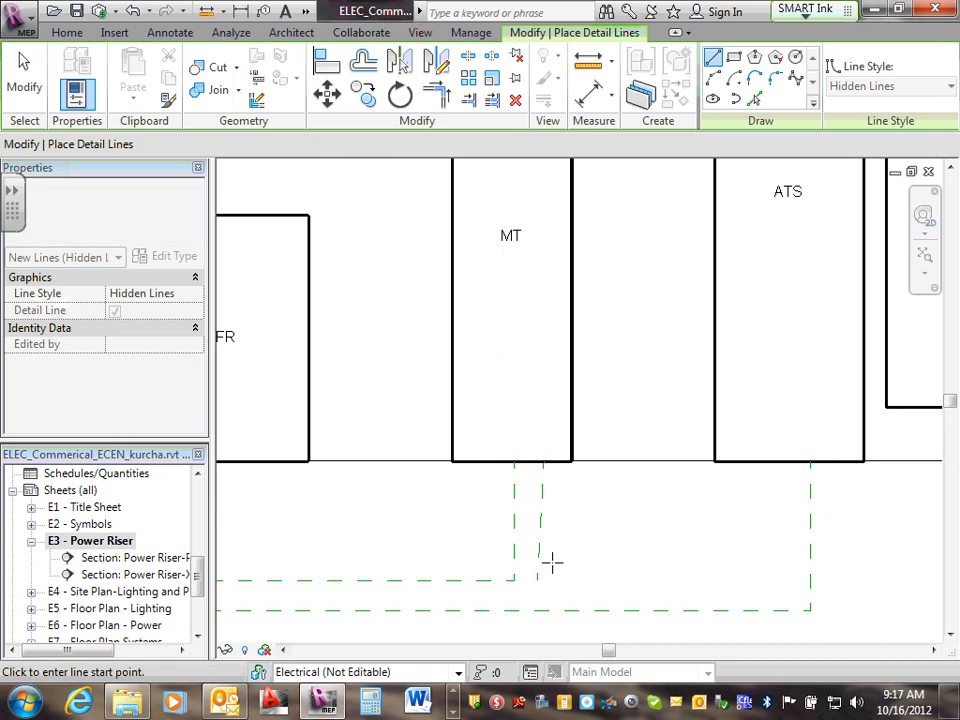
Exit the Detail Line tool and delete the slanted hidden line below MT
{"action": "key", "text": "Escape"}
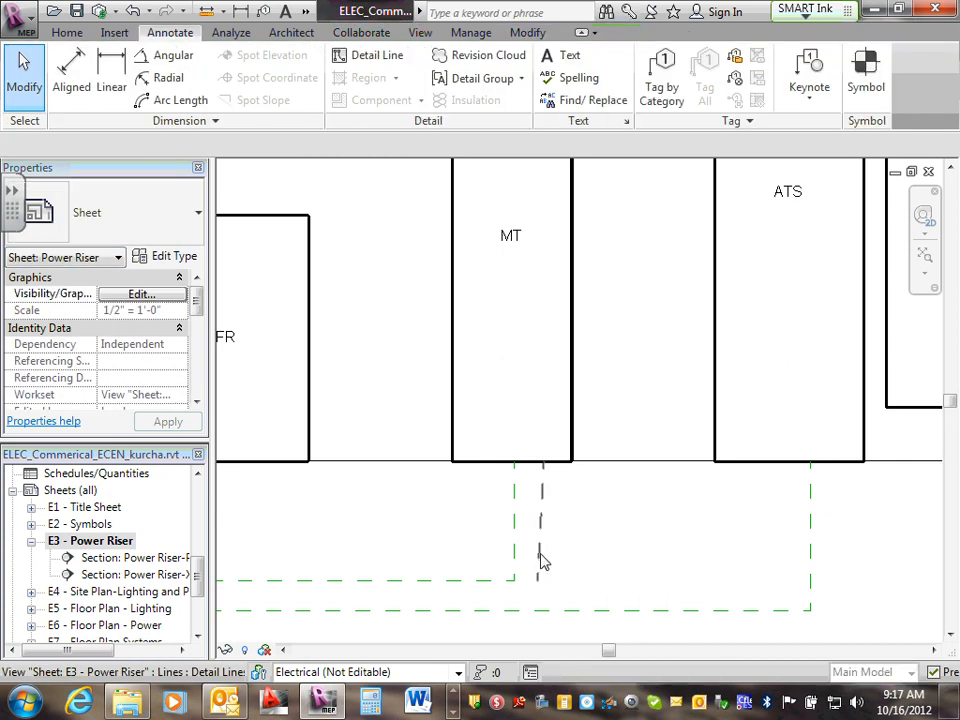
{"action": "left_click", "coordinate": [540, 561]}
{"action": "key", "text": "Delete"}
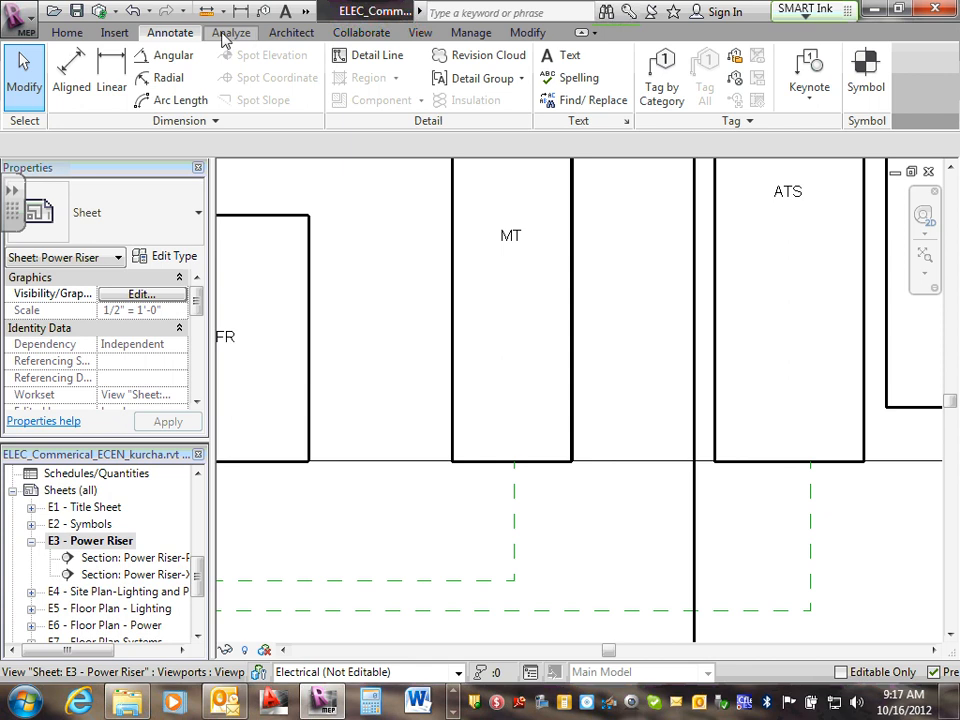
Draw a hidden detail line run from MT, 1/4" beside its existing drop, down about 1", across about 1 7/8" and up to ATS
{"action": "left_click", "coordinate": [362, 56]}
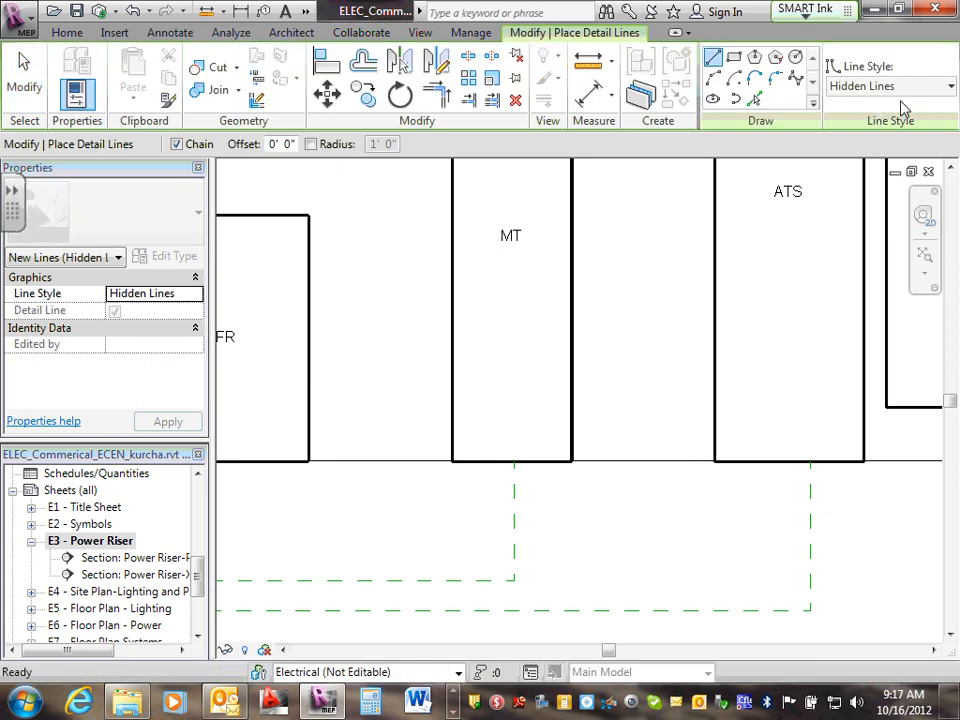
{"action": "left_click", "coordinate": [544, 462]}
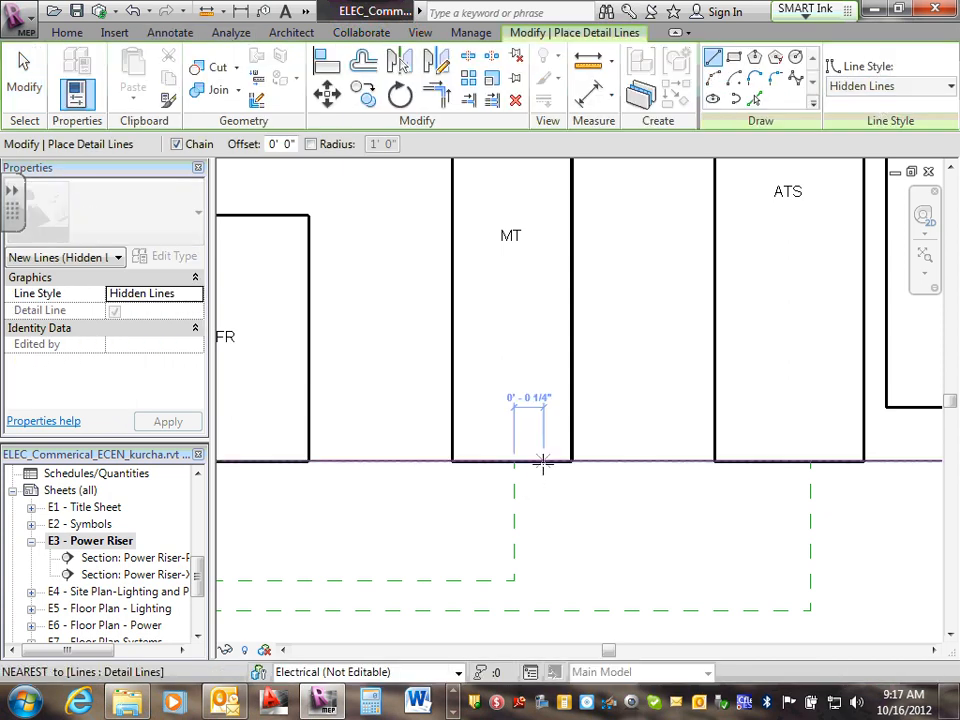
{"action": "left_click", "coordinate": [544, 579]}
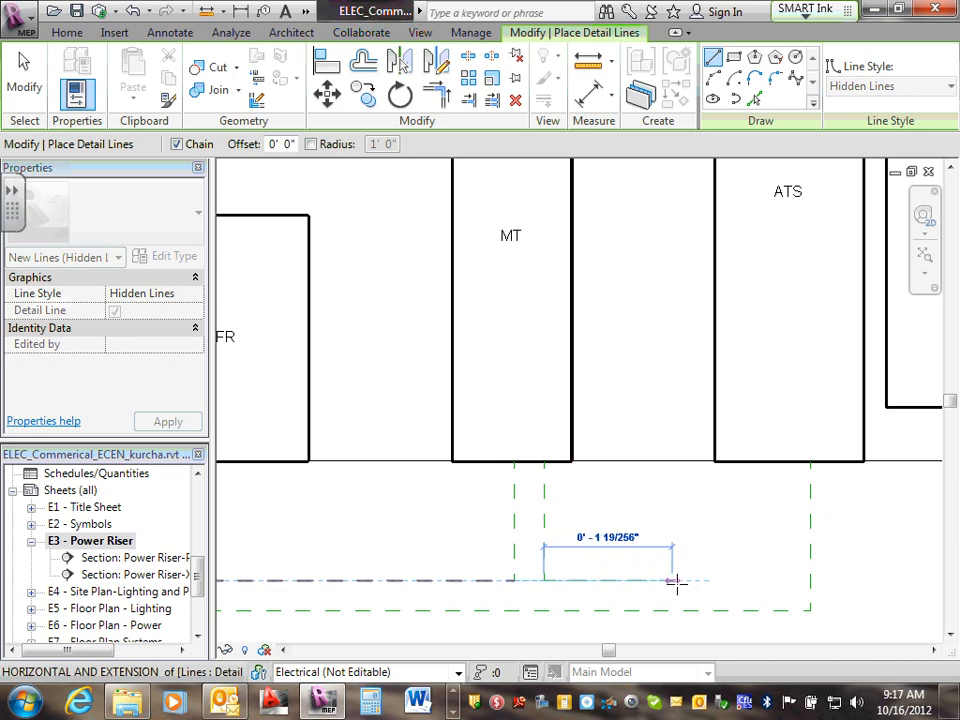
{"action": "left_click", "coordinate": [771, 579]}
{"action": "left_click", "coordinate": [772, 460]}
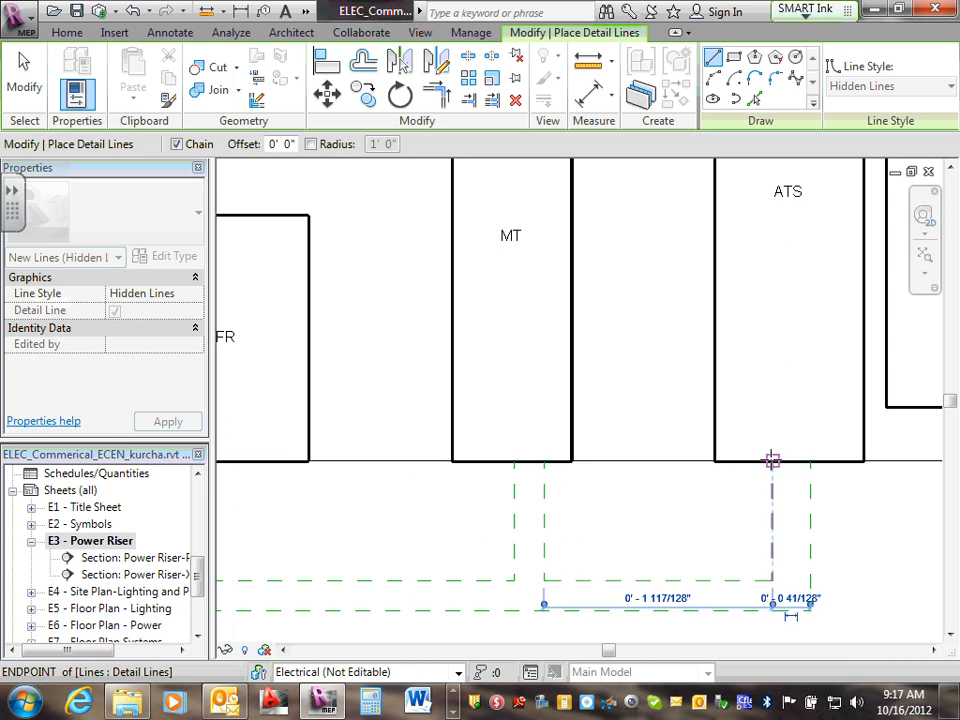
{"action": "key", "text": "Escape"}
{"action": "scroll", "coordinate": [628, 454], "scroll_direction": "down", "scroll_amount": 1}
{"action": "scroll", "coordinate": [628, 447], "scroll_direction": "down", "scroll_amount": 3}
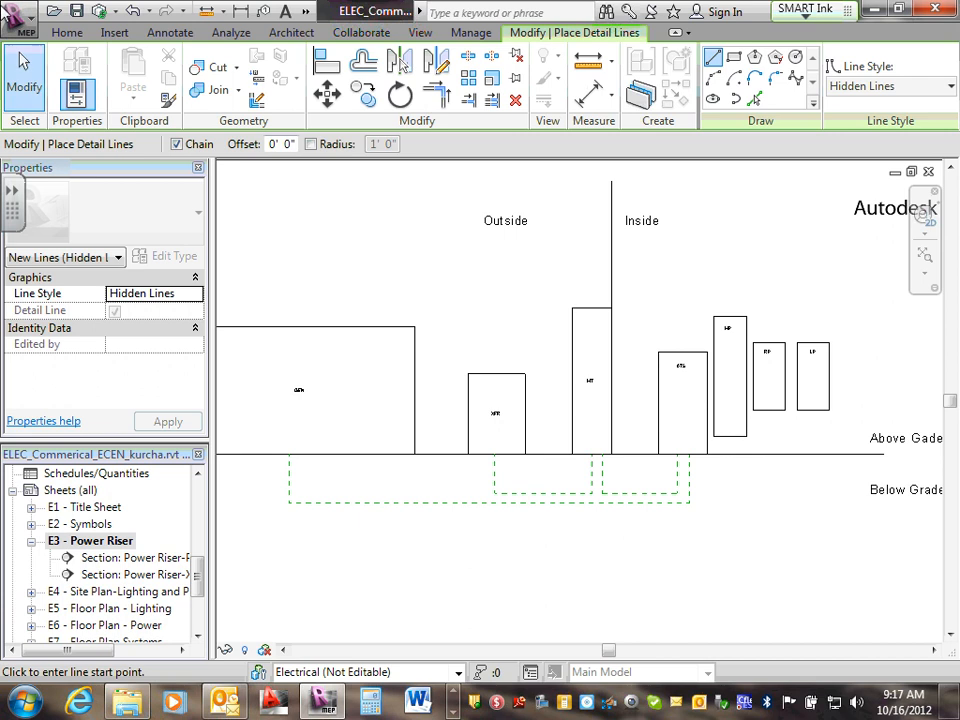
{"action": "scroll", "coordinate": [800, 280], "scroll_direction": "down", "scroll_amount": 1}
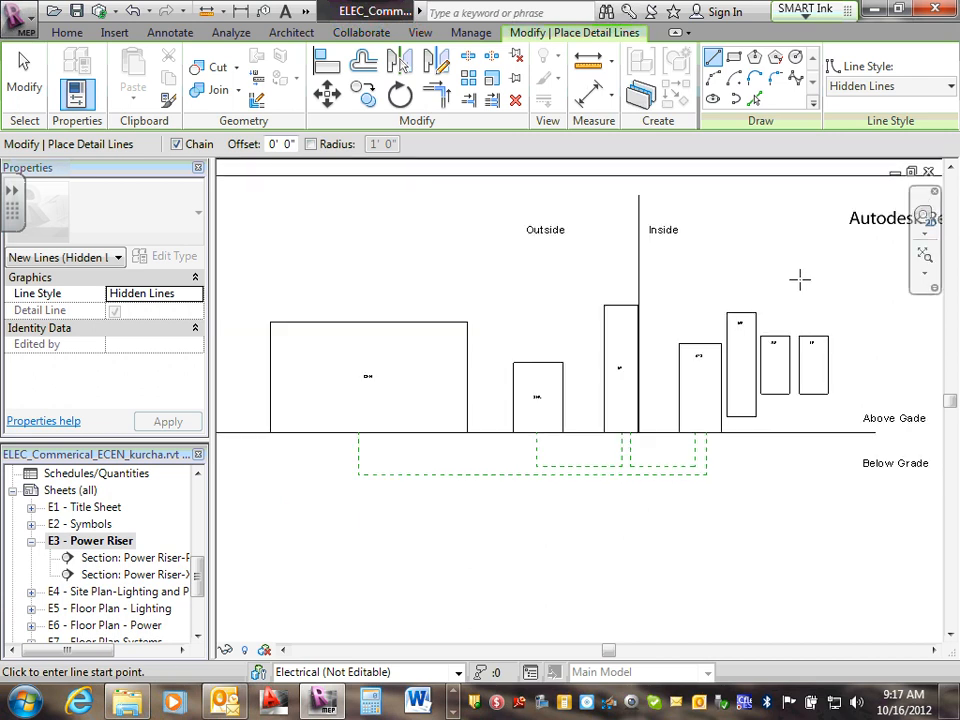
{"action": "key", "text": "Escape"}
{"action": "scroll", "coordinate": [860, 540], "scroll_direction": "down", "scroll_amount": 1}
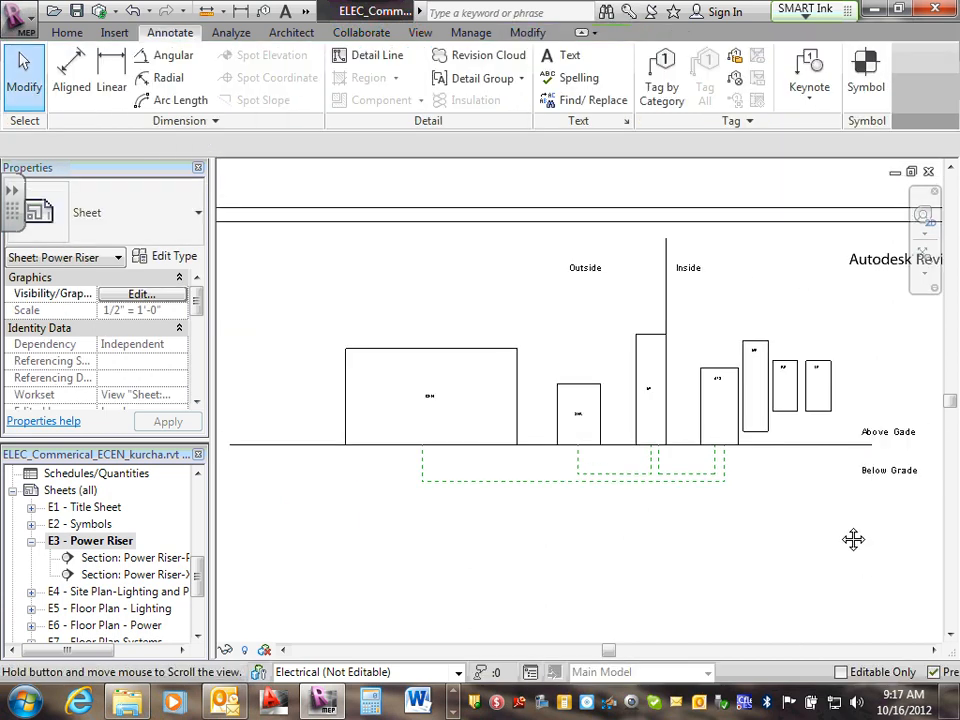
Draw a detail line run in the Lines style from ATS about 1 1/2" up, about 1 1/4" across and down to the top of MP
{"action": "middle_click_drag", "start_coordinate": [853, 540], "coordinate": [741, 561]}
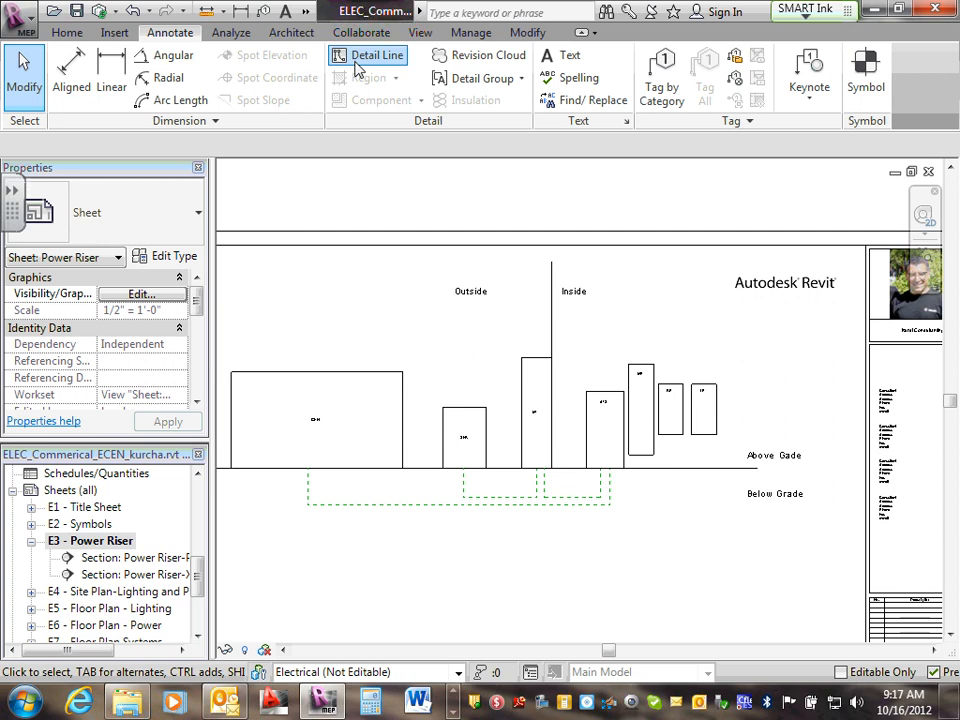
{"action": "left_click", "coordinate": [272, 55]}
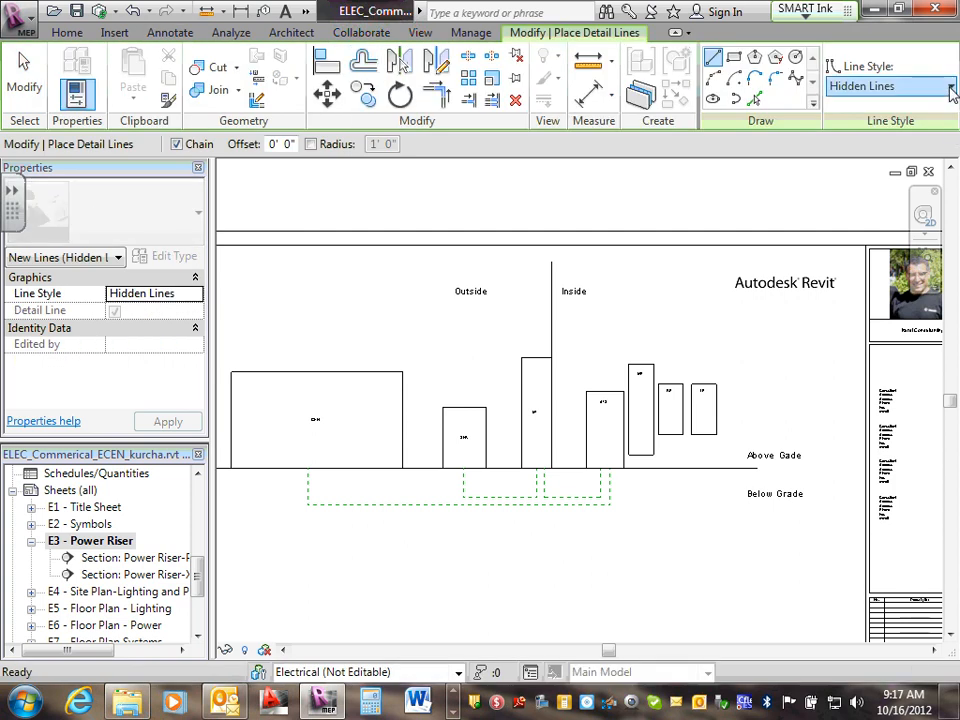
{"action": "left_click", "coordinate": [950, 88]}
{"action": "left_click", "coordinate": [849, 225]}
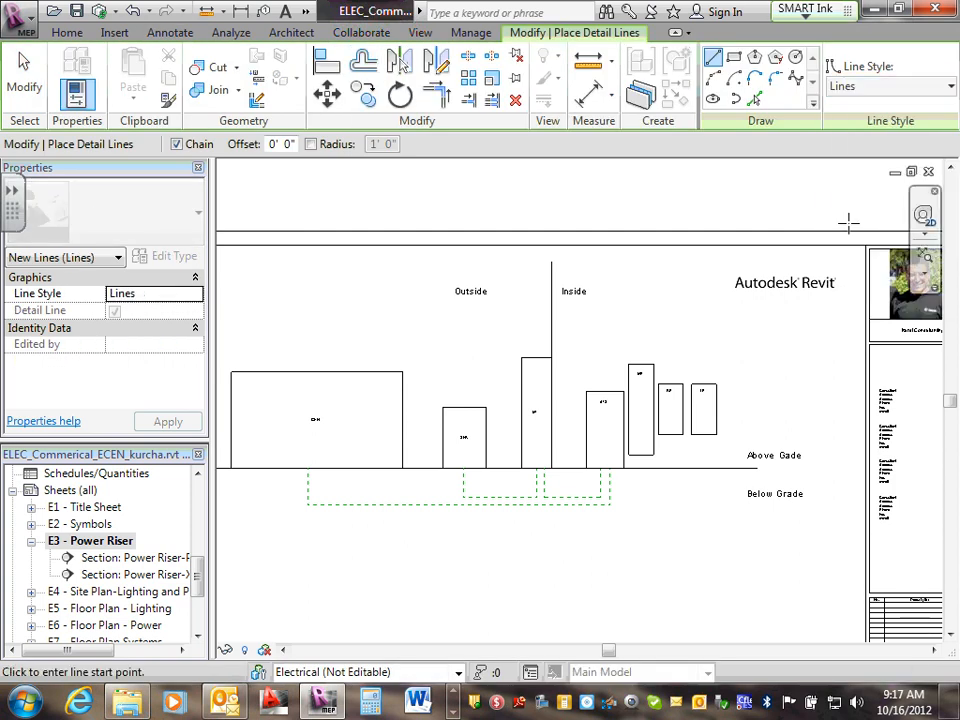
{"action": "scroll", "coordinate": [600, 362], "scroll_direction": "up", "scroll_amount": 5}
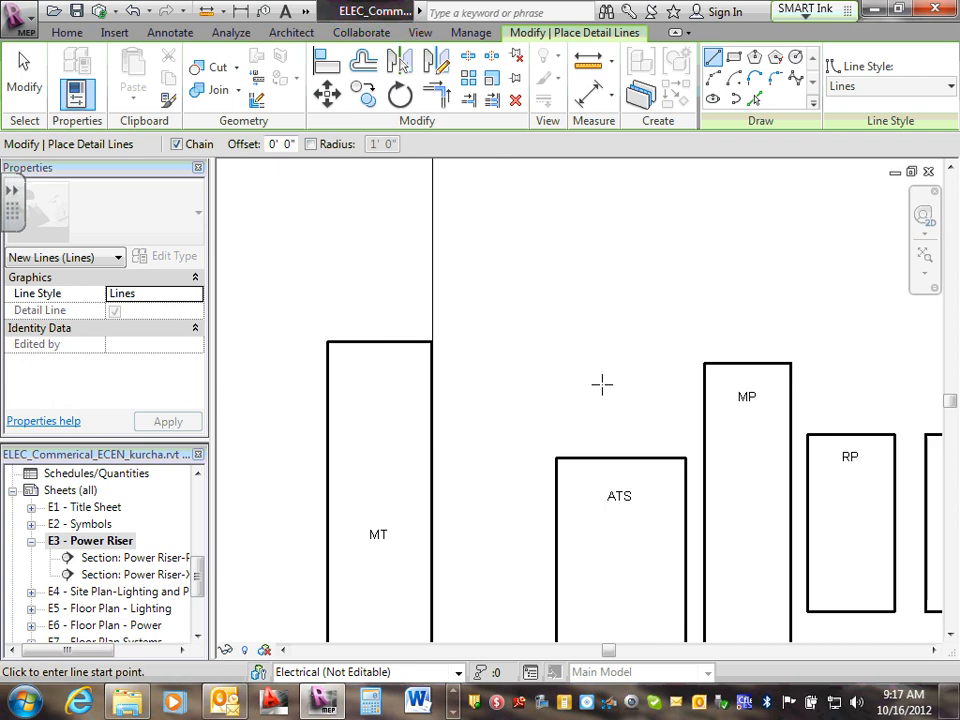
{"action": "scroll", "coordinate": [620, 296], "scroll_direction": "down", "scroll_amount": 2}
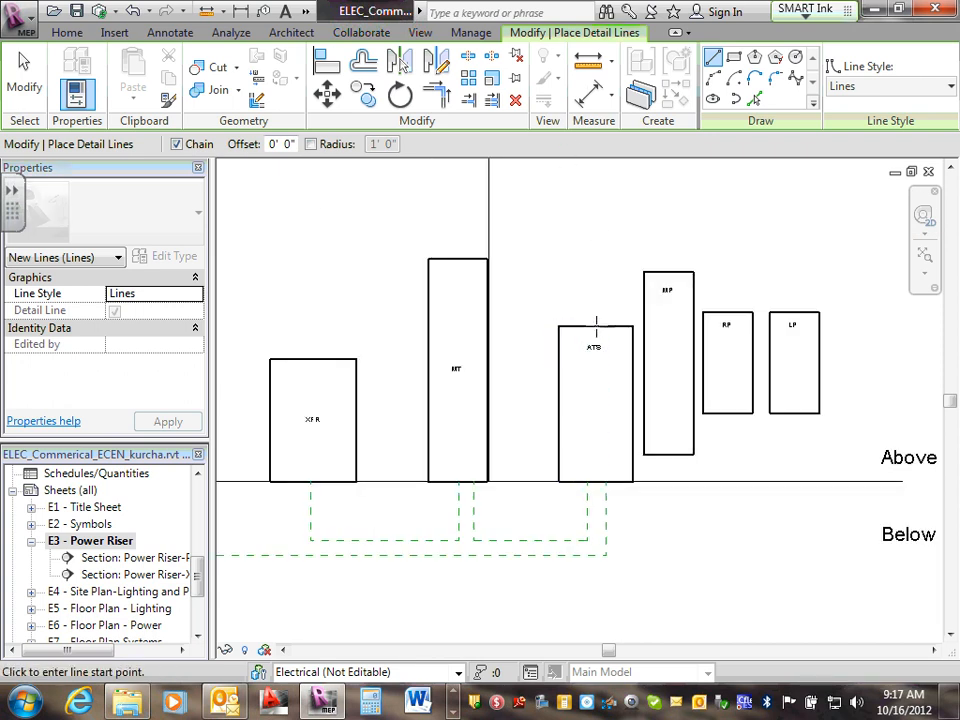
{"action": "scroll", "coordinate": [596, 325], "scroll_direction": "up", "scroll_amount": 3}
{"action": "left_click", "coordinate": [596, 325]}
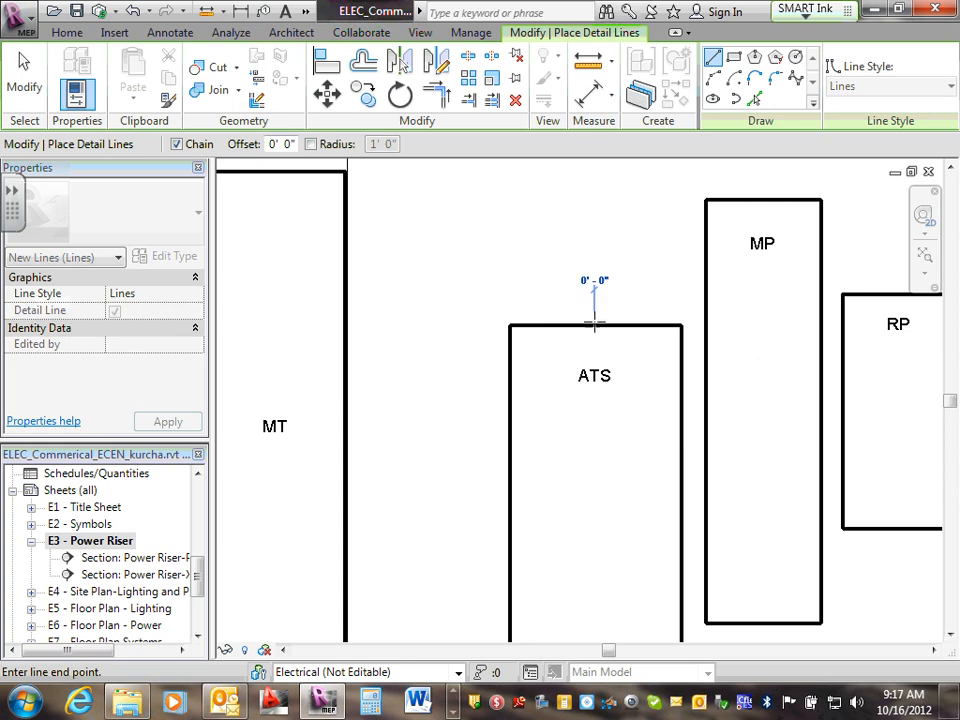
{"action": "scroll", "coordinate": [593, 203], "scroll_direction": "down", "scroll_amount": 1}
{"action": "scroll", "coordinate": [593, 203], "scroll_direction": "down", "scroll_amount": 2}
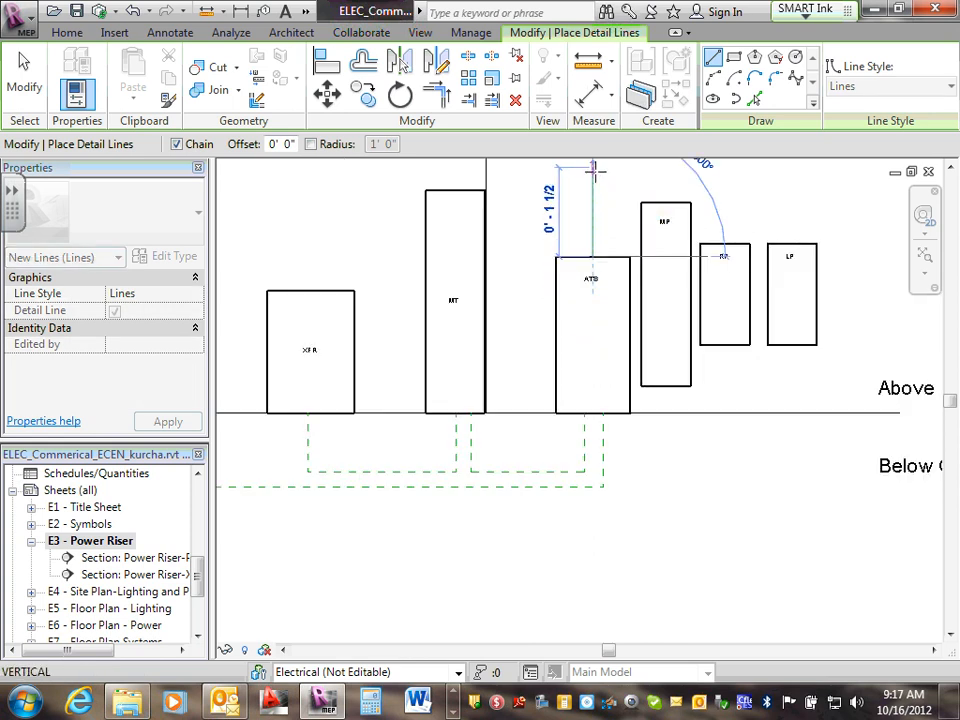
{"action": "left_click", "coordinate": [593, 169]}
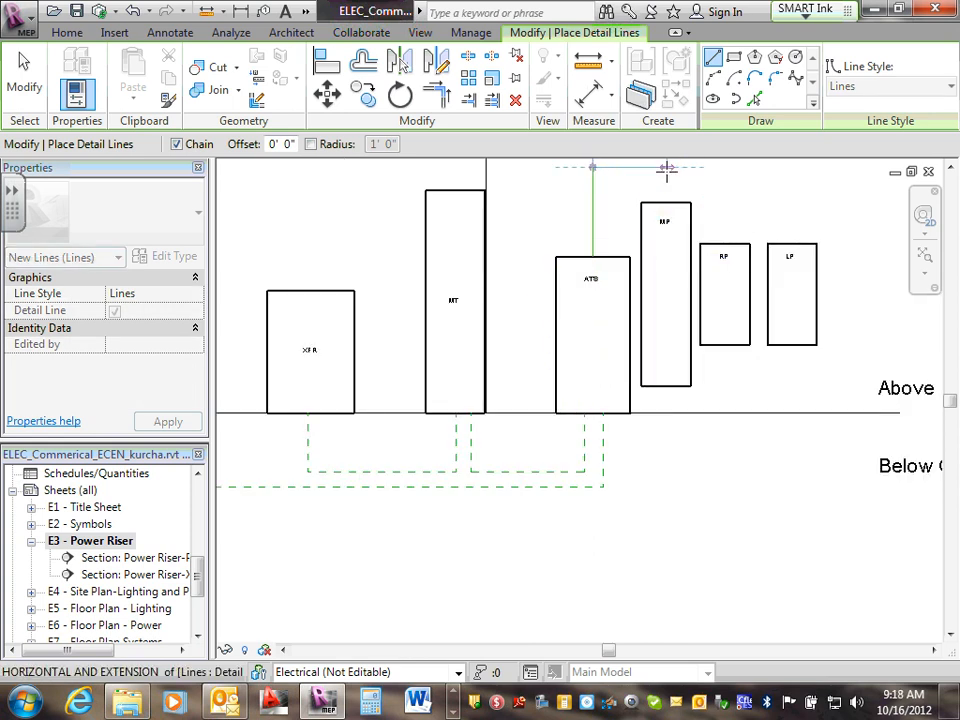
{"action": "scroll", "coordinate": [667, 192], "scroll_direction": "up", "scroll_amount": 3}
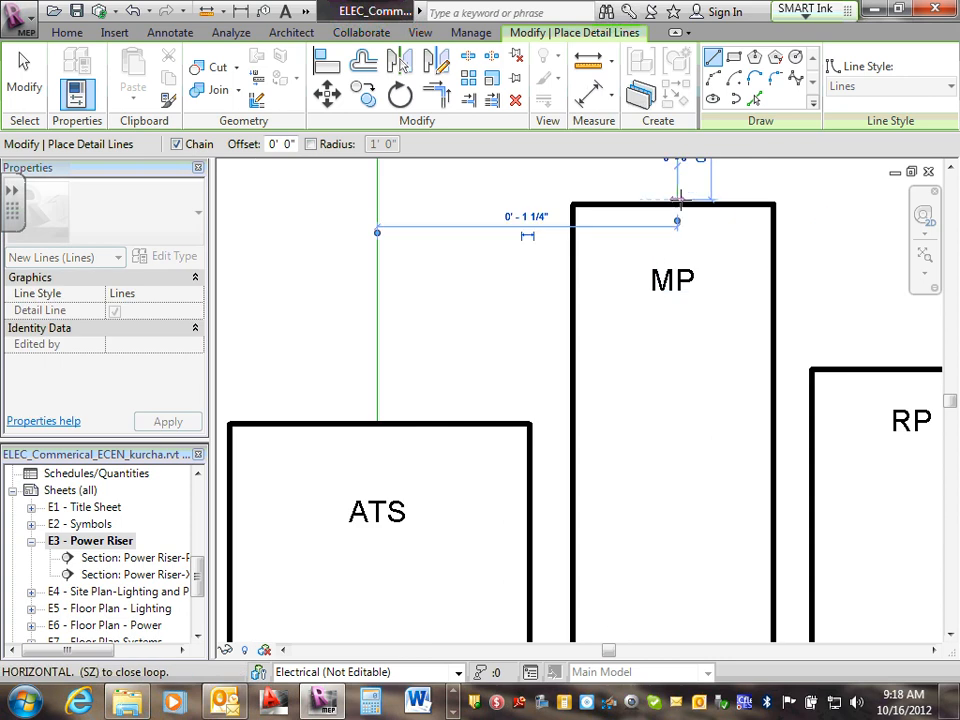
{"action": "scroll", "coordinate": [679, 197], "scroll_direction": "down", "scroll_amount": 4}
{"action": "left_click", "coordinate": [679, 192]}
{"action": "left_click", "coordinate": [679, 194]}
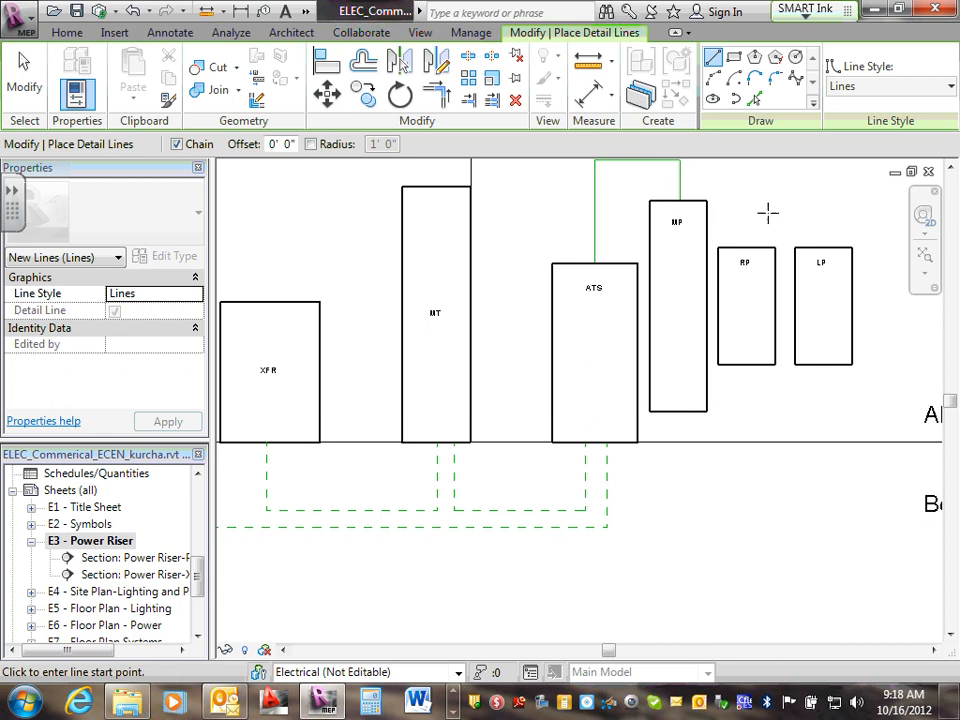
Draw a second solid detail line run from the top of MP up level with the ATS run, 2" across and down to LP
{"action": "middle_click_drag", "start_coordinate": [754, 207], "coordinate": [707, 332]}
{"action": "scroll", "coordinate": [671, 315], "scroll_direction": "up", "scroll_amount": 2}
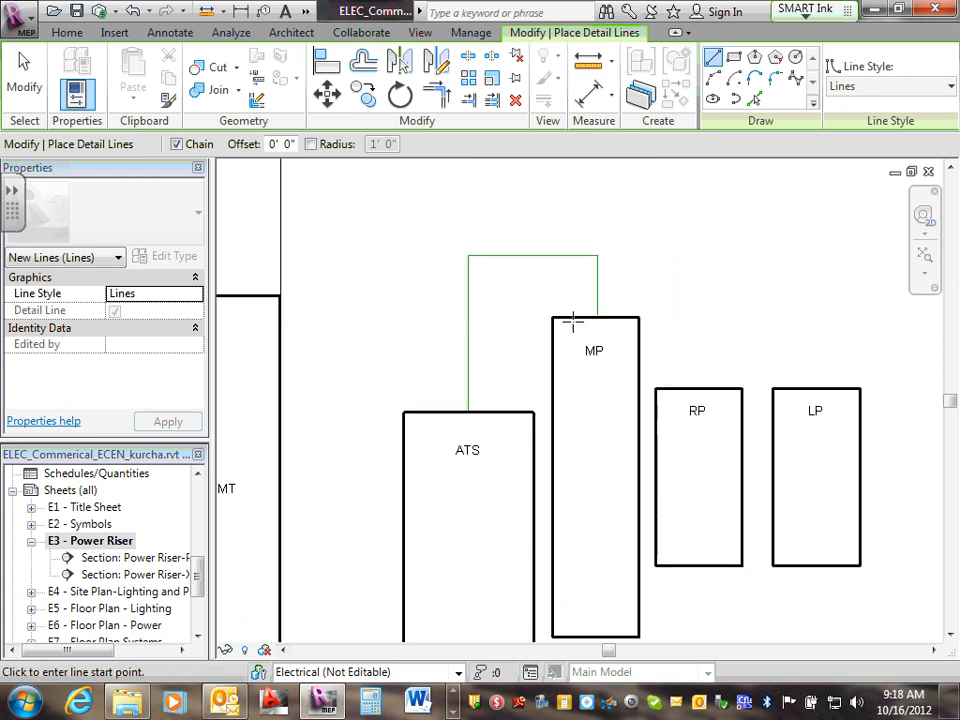
{"action": "left_click", "coordinate": [607, 316]}
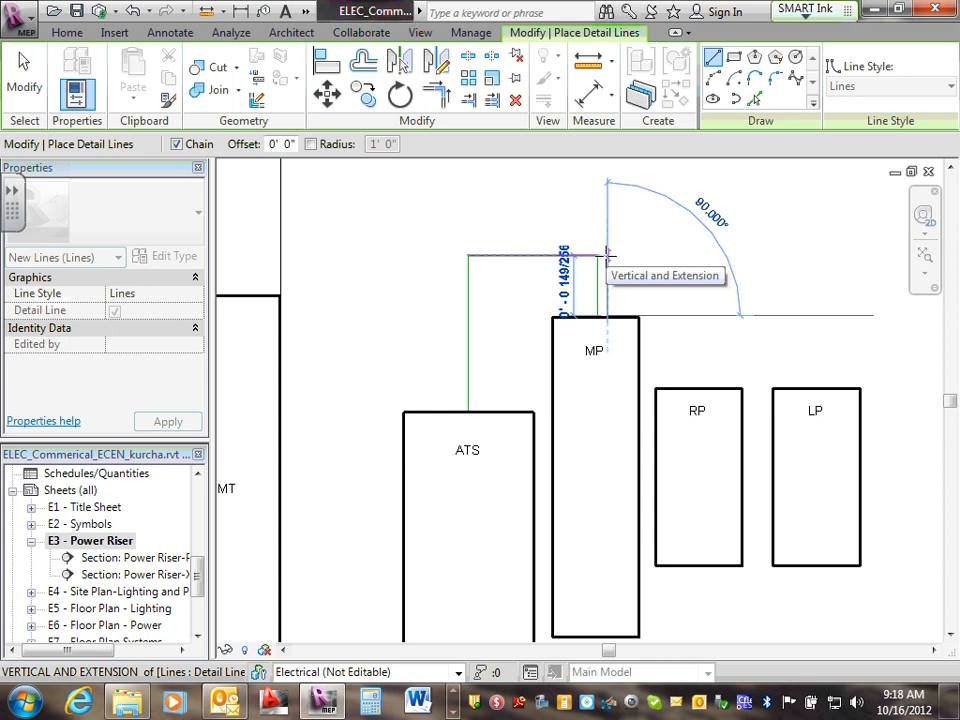
{"action": "left_click", "coordinate": [609, 256]}
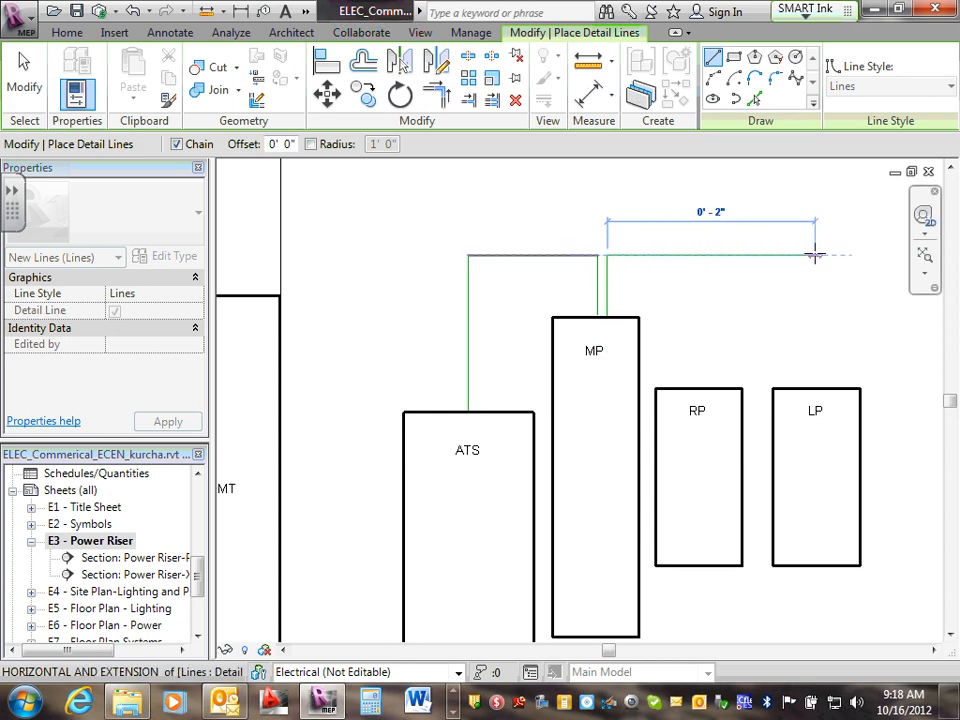
{"action": "left_click", "coordinate": [815, 256]}
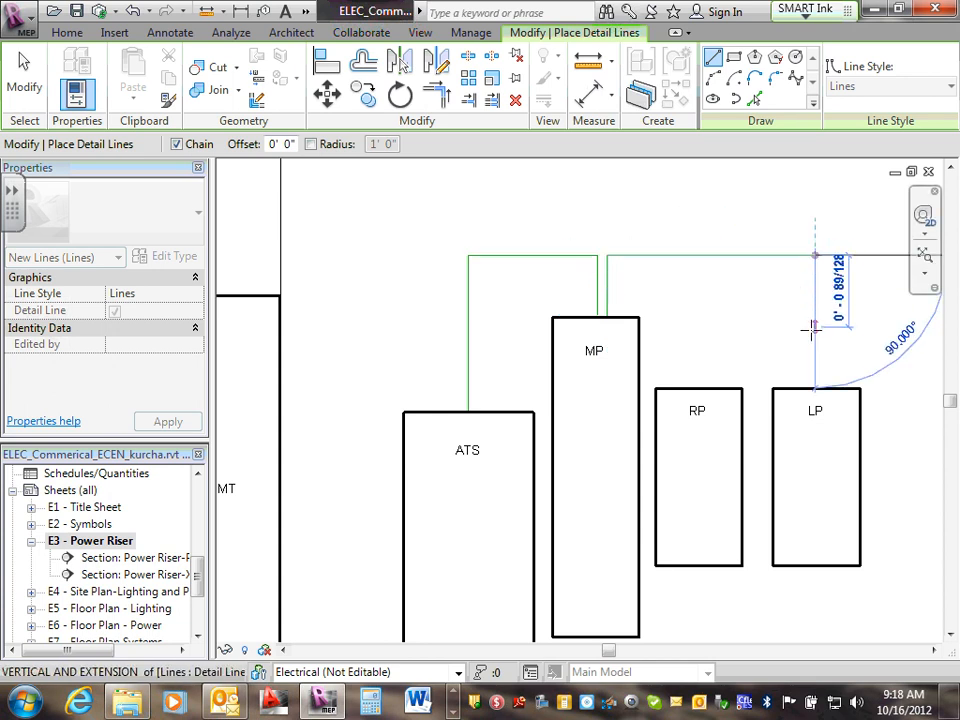
{"action": "left_click", "coordinate": [815, 387]}
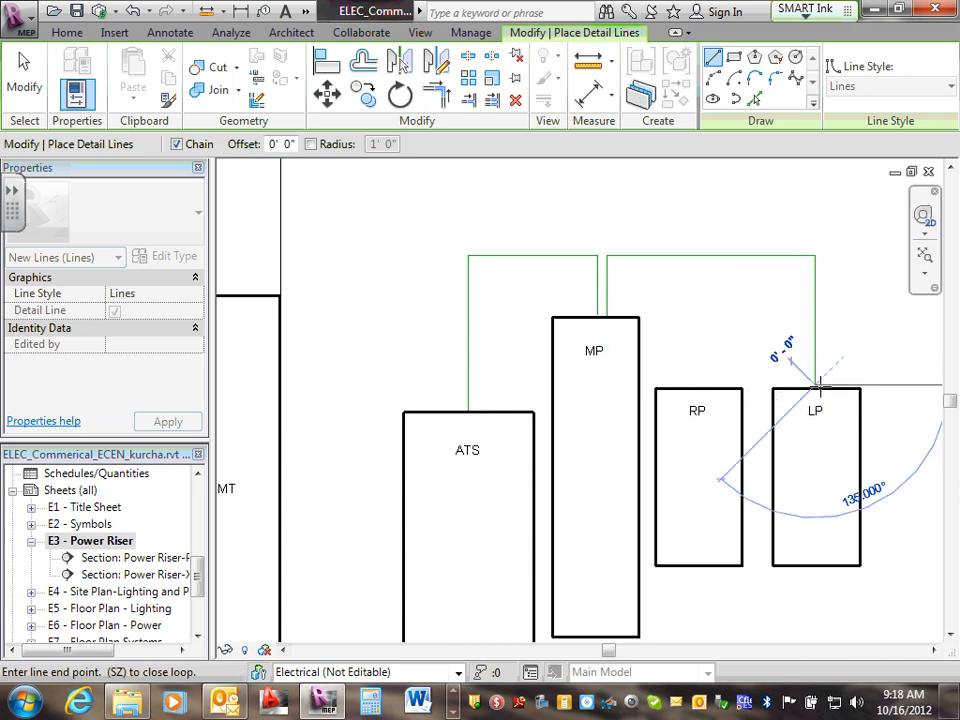
{"action": "key", "text": "Escape"}
Draw a solid detail line run from RP up to just below the LP run, about 3/4" across and down to MP, and end the command
{"action": "left_click", "coordinate": [815, 387]}
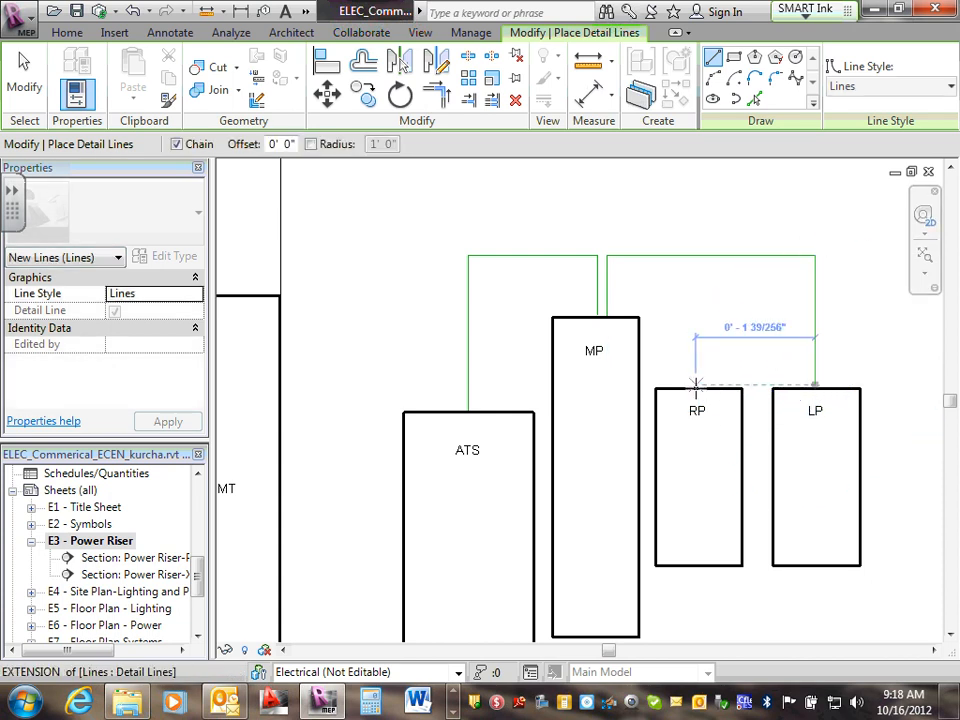
{"action": "left_click", "coordinate": [696, 384]}
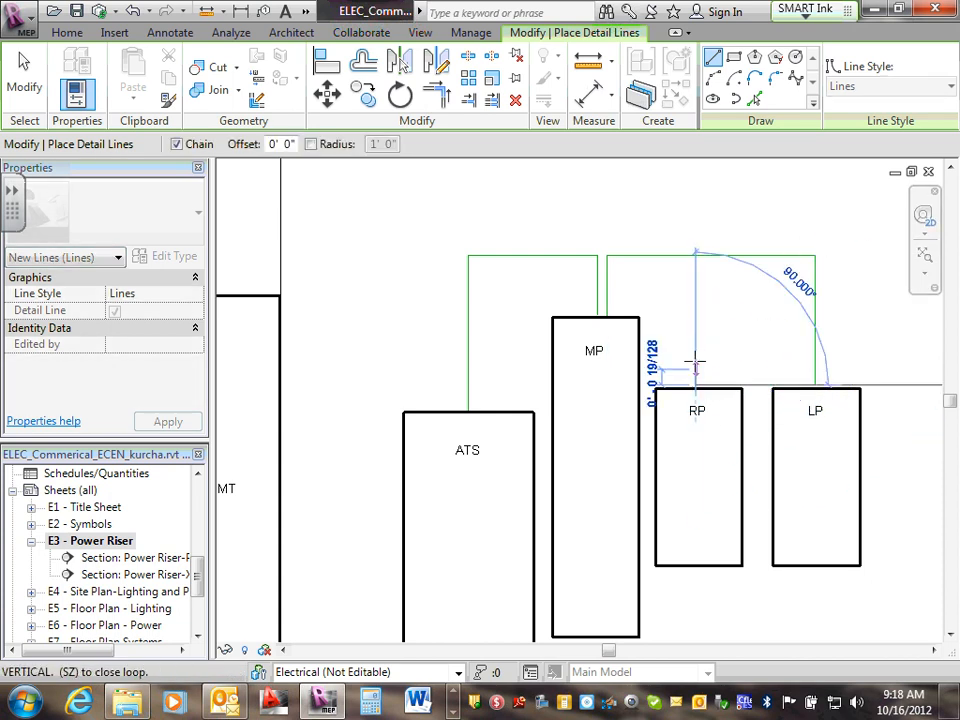
{"action": "left_click", "coordinate": [696, 270]}
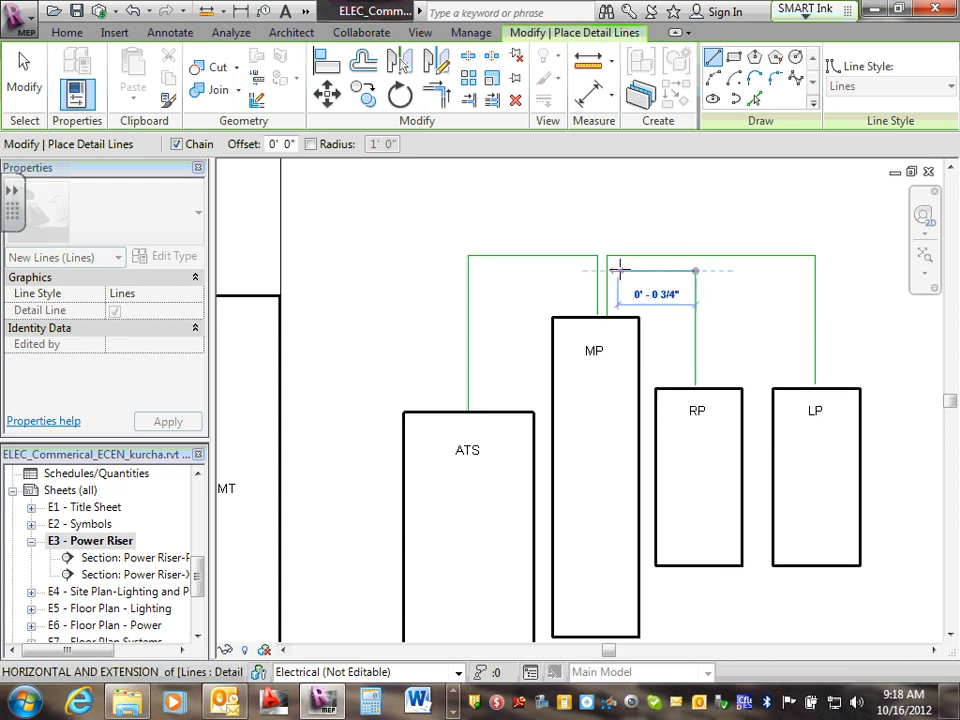
{"action": "left_click", "coordinate": [618, 270]}
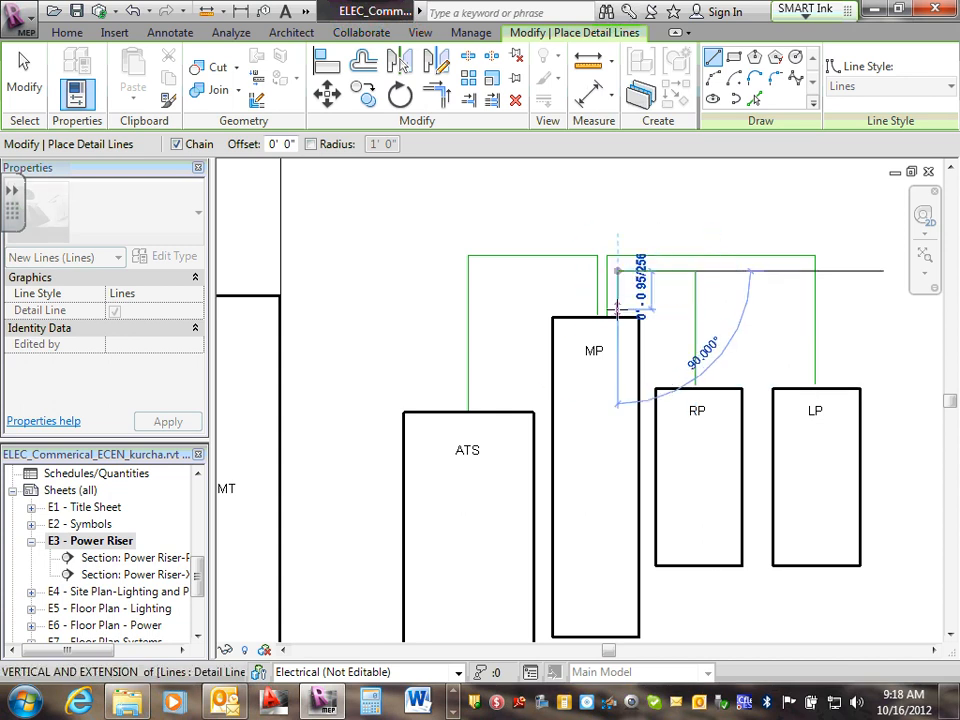
{"action": "key", "text": "Escape"}
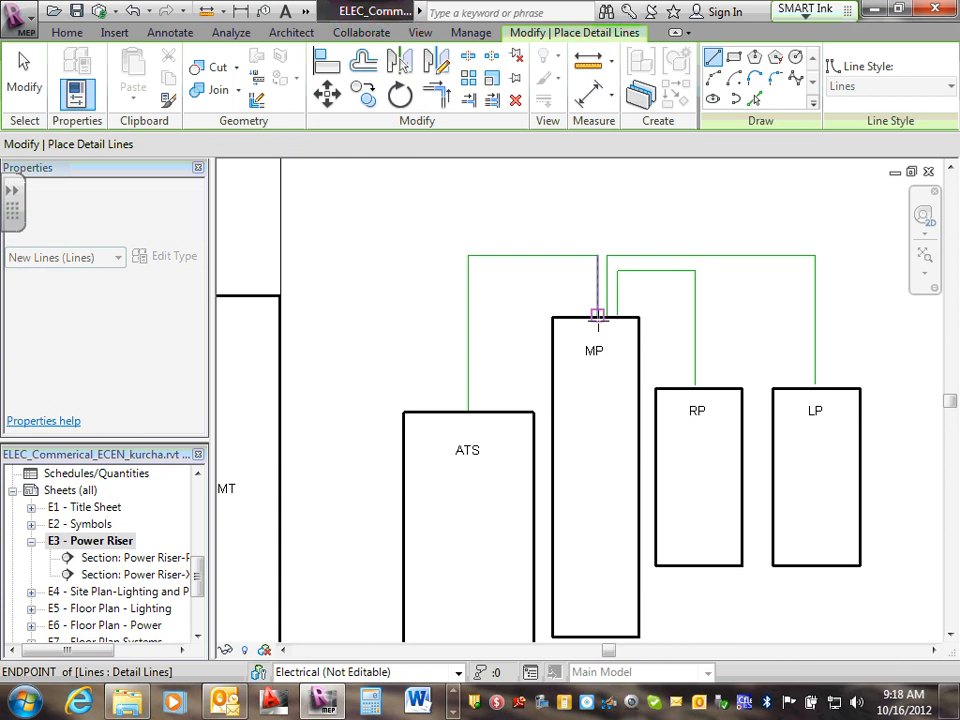
{"action": "scroll", "coordinate": [598, 319], "scroll_direction": "down", "scroll_amount": 4}
{"action": "key", "text": "Escape"}
{"action": "key", "text": "Escape"}
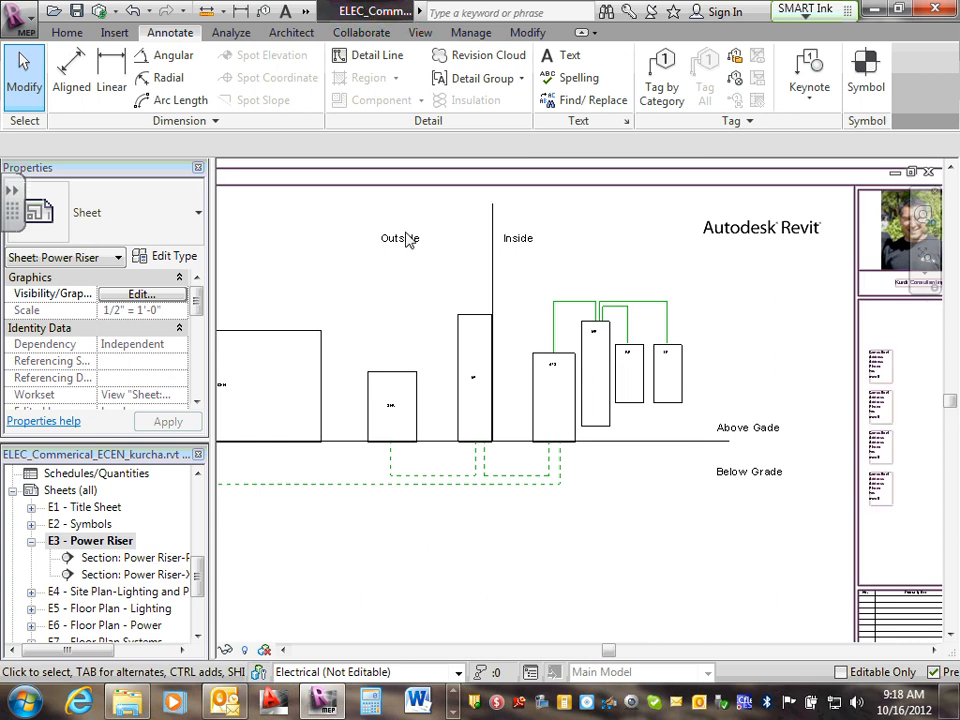
Examine the riser diagram's equipment and its above-grade and below-grade connection lines on the sheet
{"action": "scroll", "coordinate": [471, 314], "scroll_direction": "down", "scroll_amount": 2}
{"action": "middle_click_drag", "start_coordinate": [555, 503], "coordinate": [576, 545]}
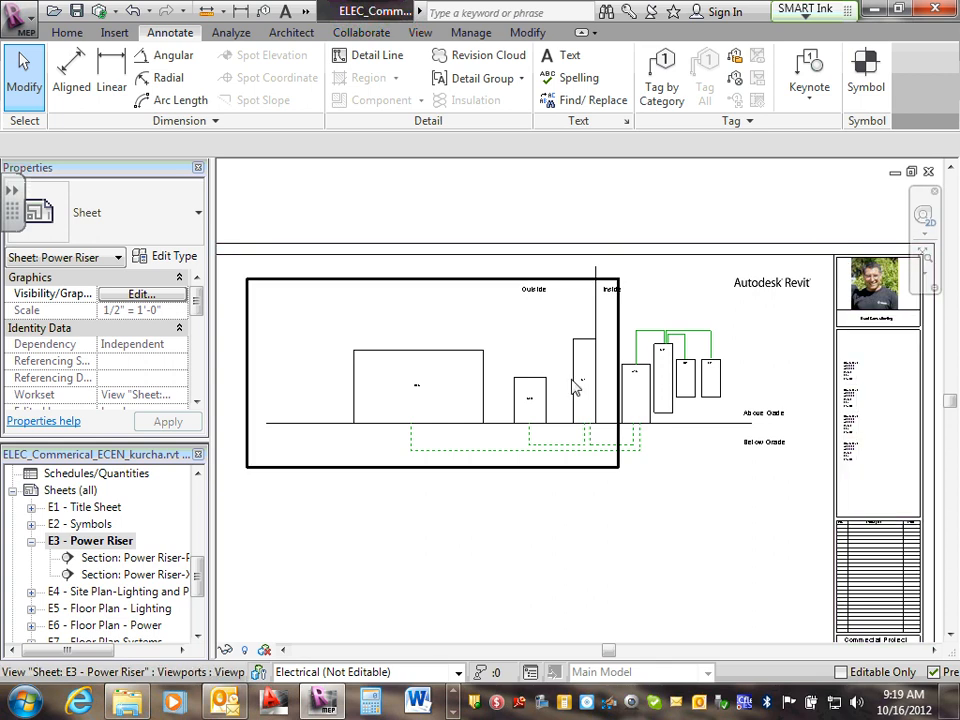
{"action": "scroll", "coordinate": [589, 381], "scroll_direction": "up", "scroll_amount": 3}
{"action": "scroll", "coordinate": [585, 380], "scroll_direction": "down", "scroll_amount": 1}
{"action": "scroll", "coordinate": [587, 381], "scroll_direction": "down", "scroll_amount": 3}
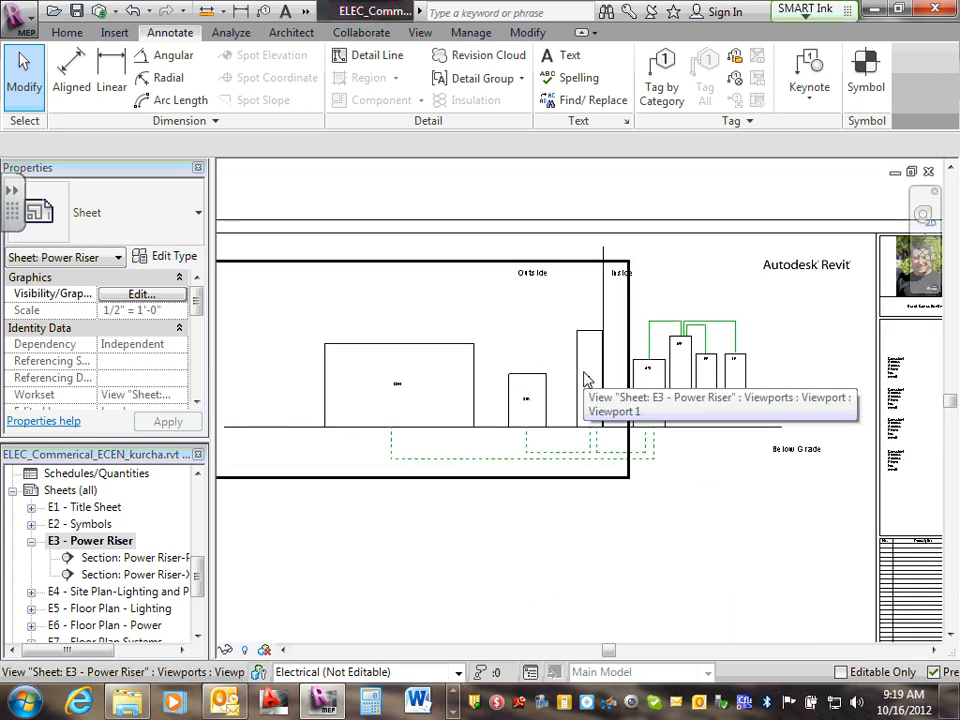
{"action": "scroll", "coordinate": [672, 410], "scroll_direction": "down", "scroll_amount": 2}
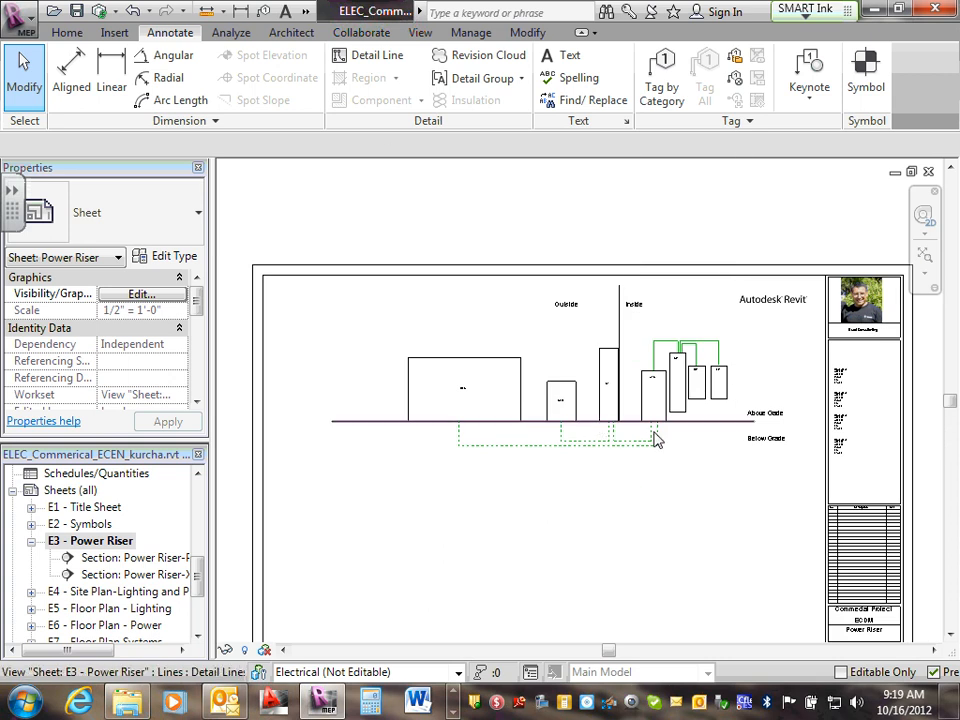
{"action": "scroll", "coordinate": [655, 440], "scroll_direction": "up", "scroll_amount": 3}
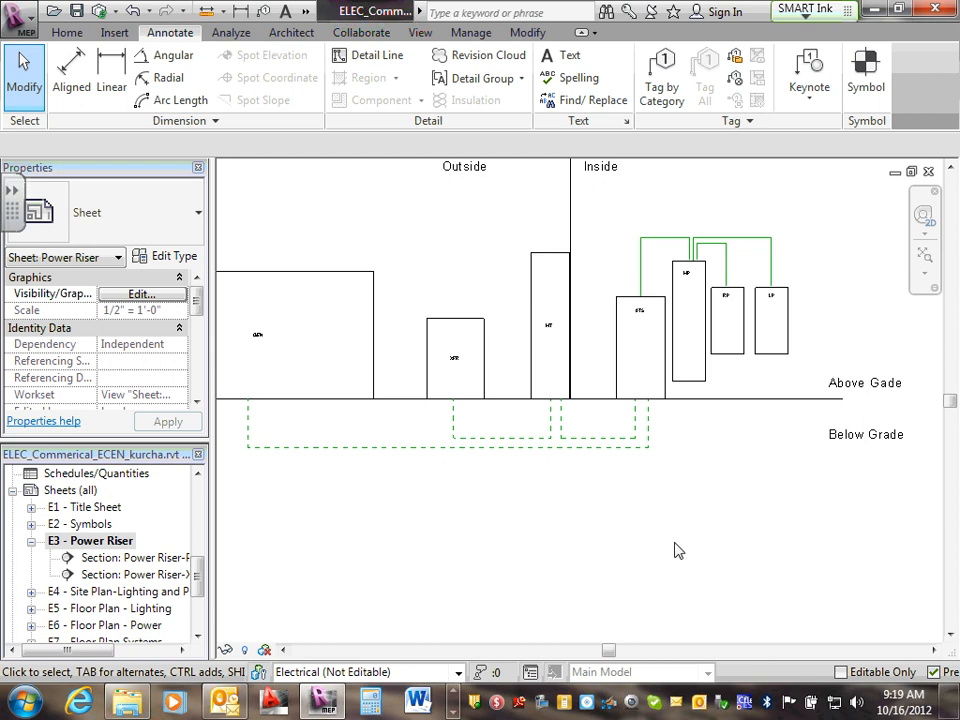
{"action": "scroll", "coordinate": [678, 550], "scroll_direction": "down", "scroll_amount": 2}
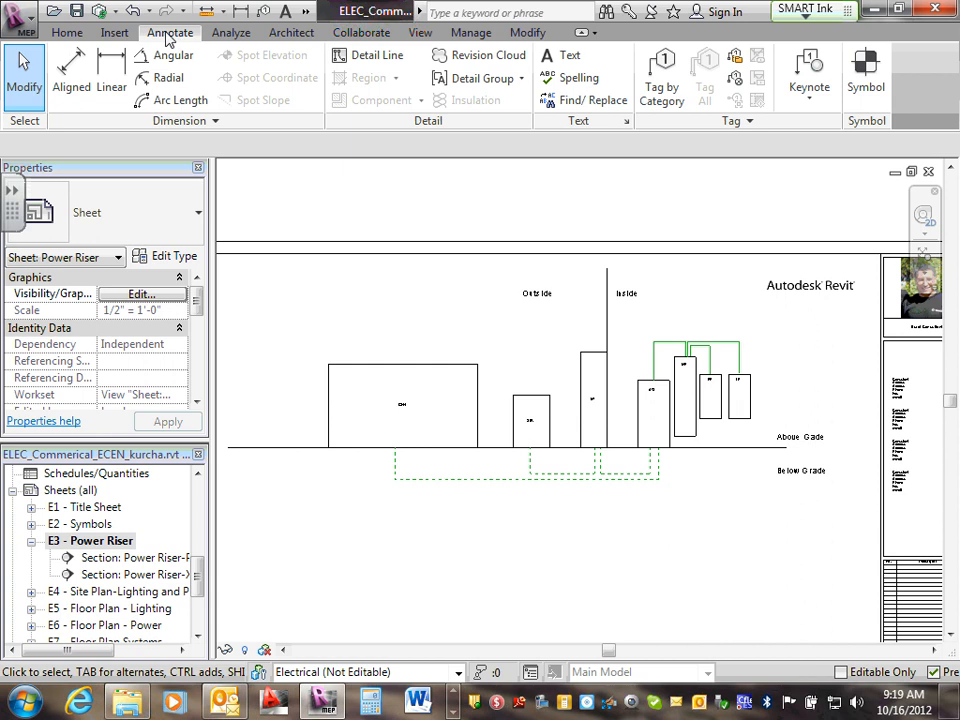
{"action": "left_click", "coordinate": [372, 55]}
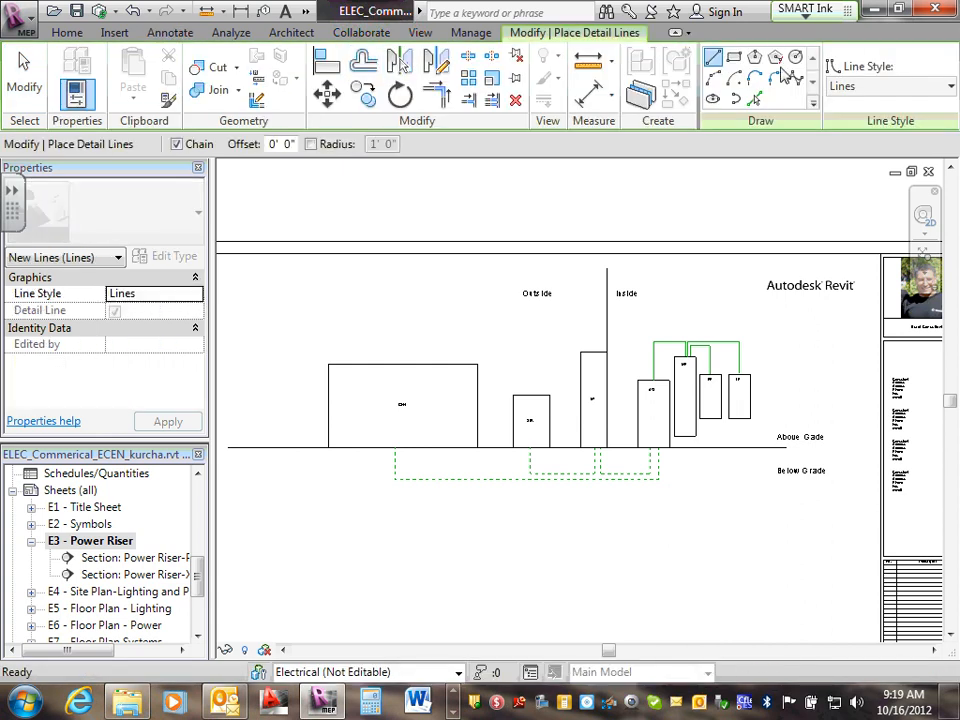
{"action": "scroll", "coordinate": [778, 58], "scroll_direction": "up", "scroll_amount": 3}
{"action": "scroll", "coordinate": [772, 62], "scroll_direction": "down", "scroll_amount": 2}
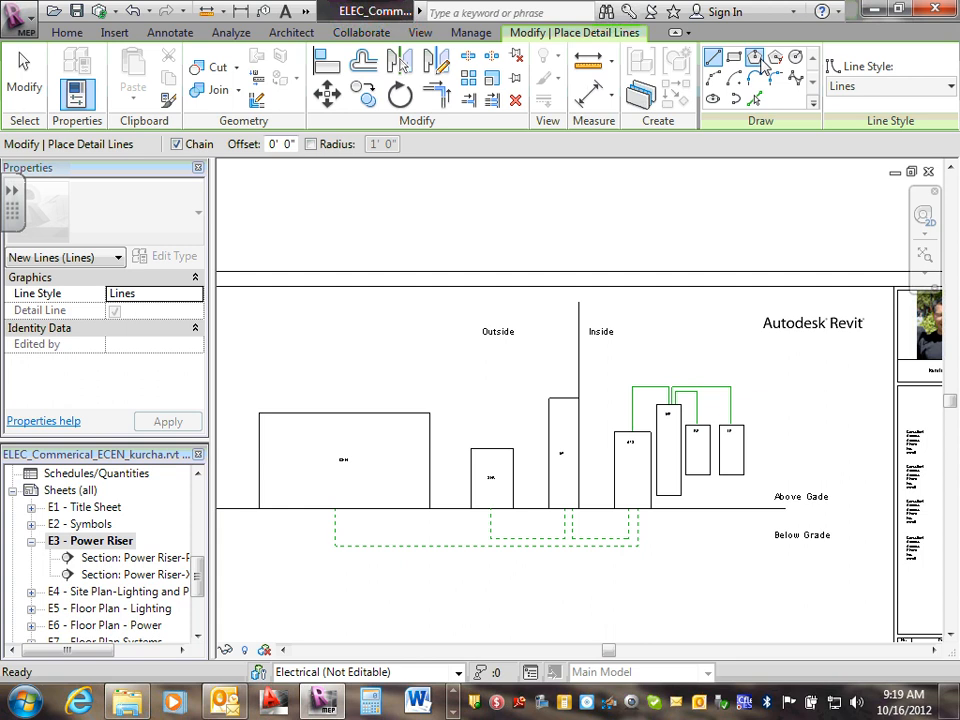
{"action": "left_click", "coordinate": [756, 58]}
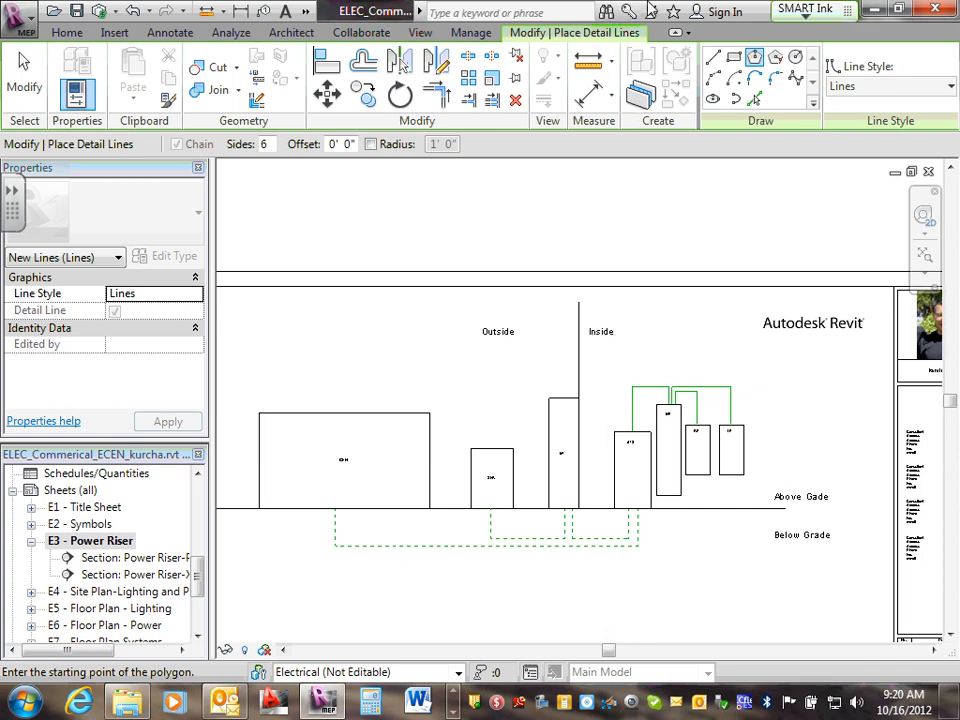
{"action": "key", "text": "Escape"}
{"action": "key", "text": "Escape"}
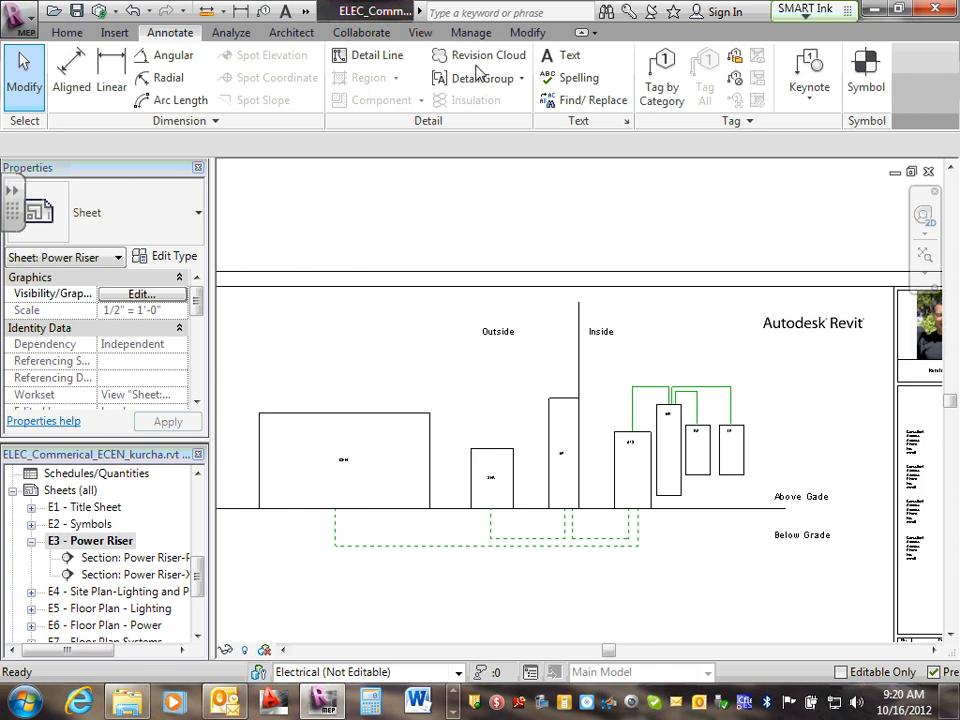
Draw a six-sided inscribed polygon of about 1/4" radius in the Lines style, just above GEN's below-grade hidden line
{"action": "left_click", "coordinate": [366, 55]}
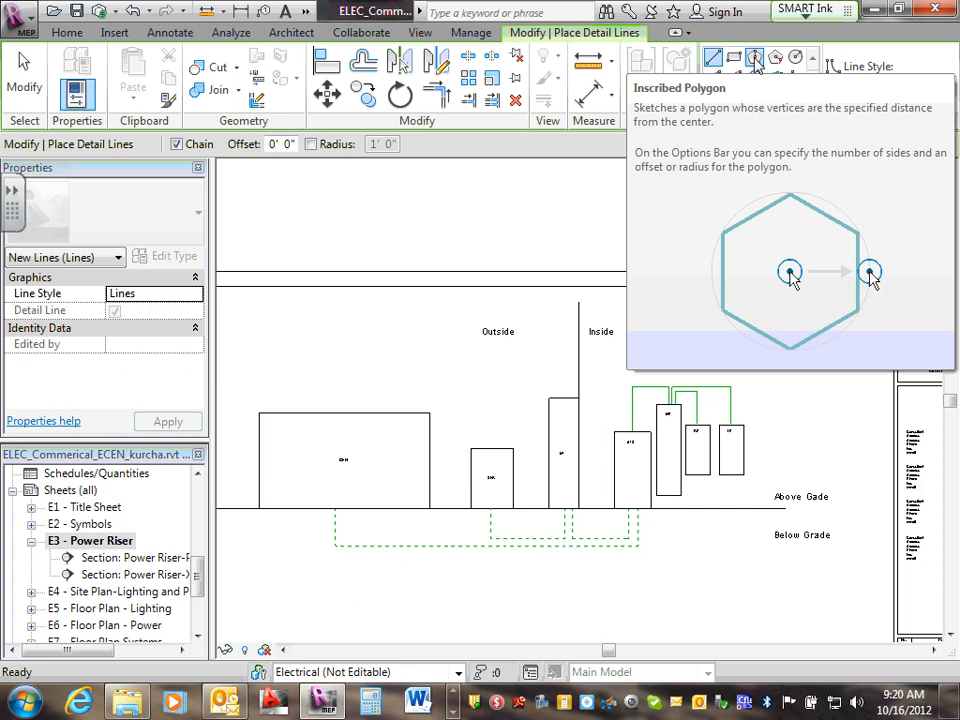
{"action": "left_click", "coordinate": [755, 58]}
{"action": "scroll", "coordinate": [430, 522], "scroll_direction": "up", "scroll_amount": 3}
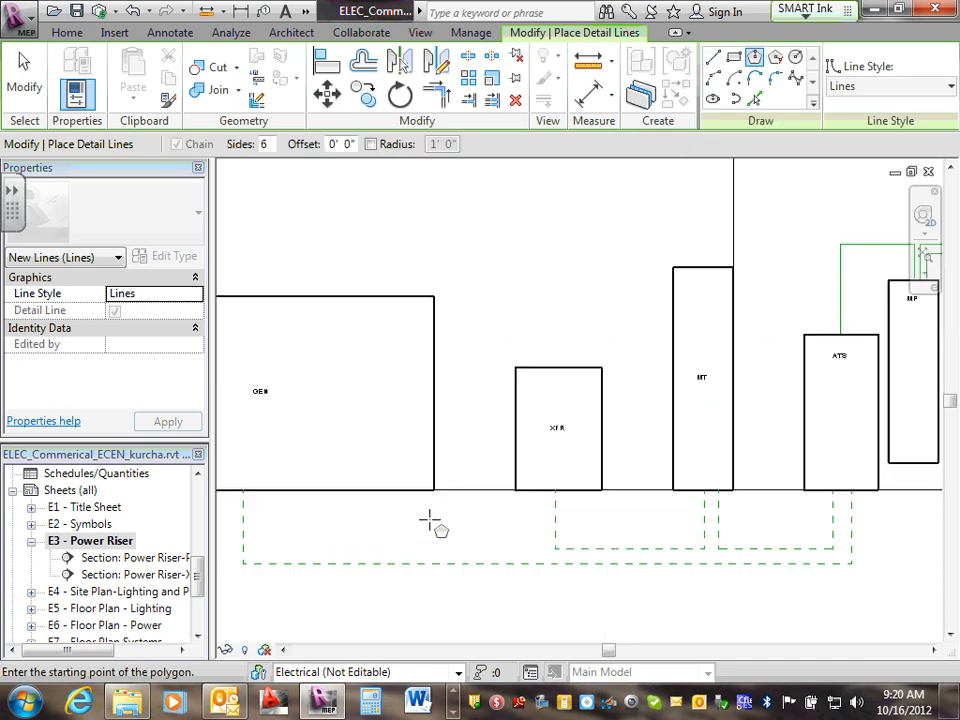
{"action": "scroll", "coordinate": [409, 545], "scroll_direction": "up", "scroll_amount": 2}
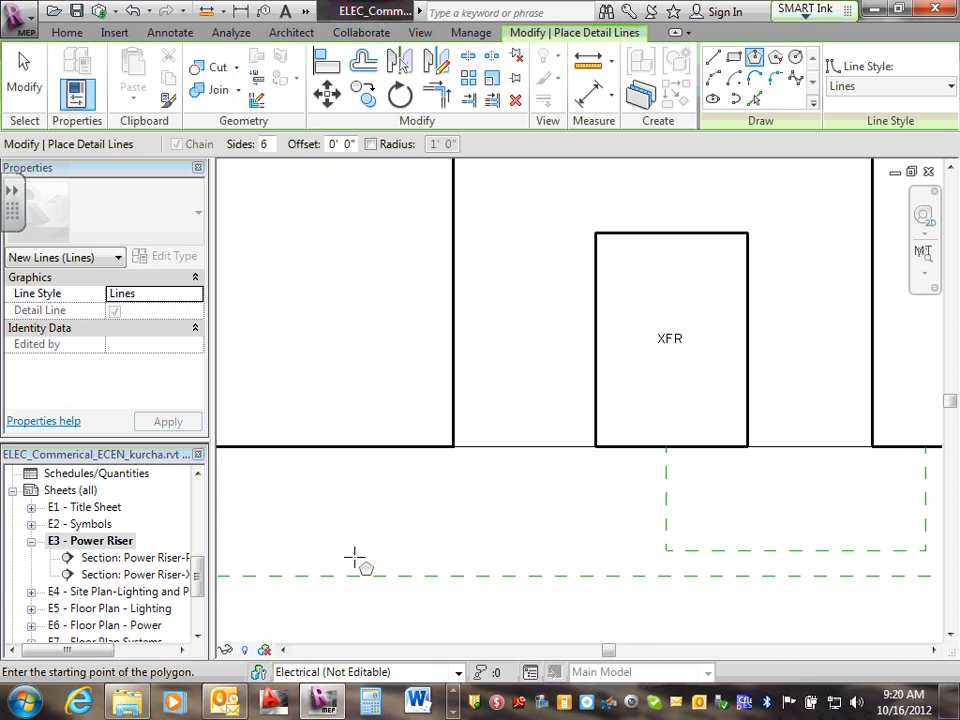
{"action": "left_click", "coordinate": [342, 551]}
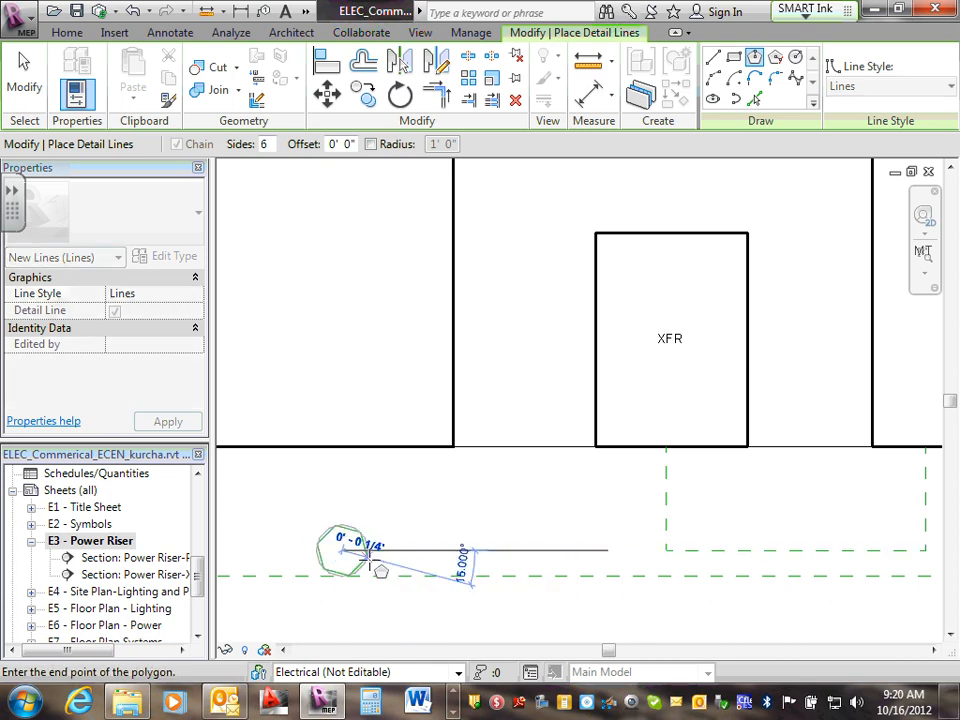
{"action": "left_click", "coordinate": [360, 572]}
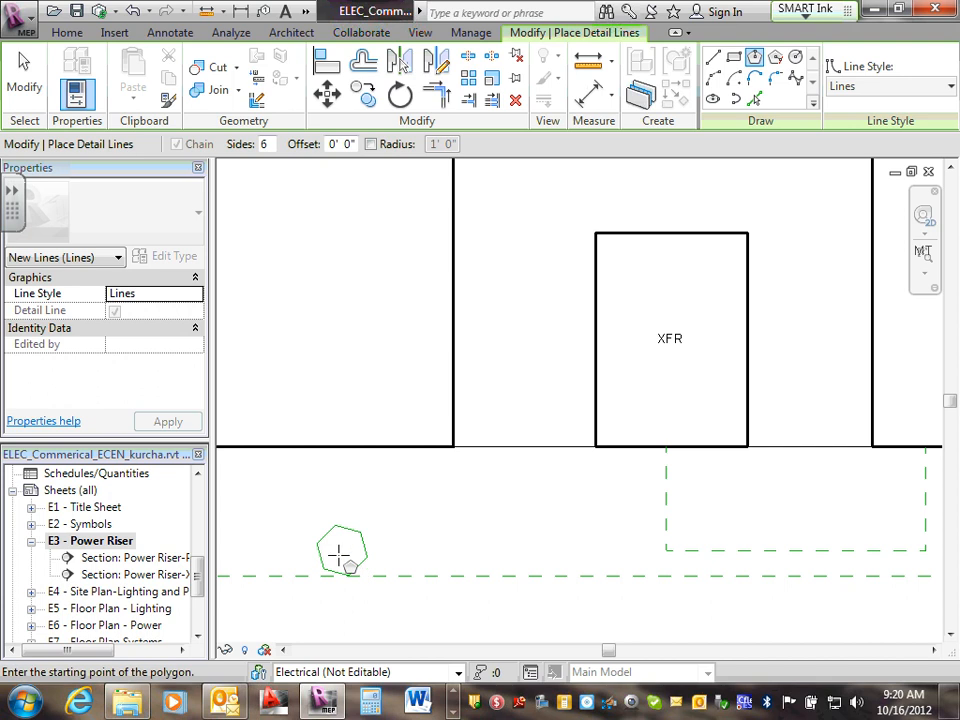
End the polygon command and try to select the whole hexagon above GEN's below-grade hidden line
{"action": "scroll", "coordinate": [337, 553], "scroll_direction": "up", "scroll_amount": 2}
{"action": "key", "text": "Escape"}
{"action": "key", "text": "Escape"}
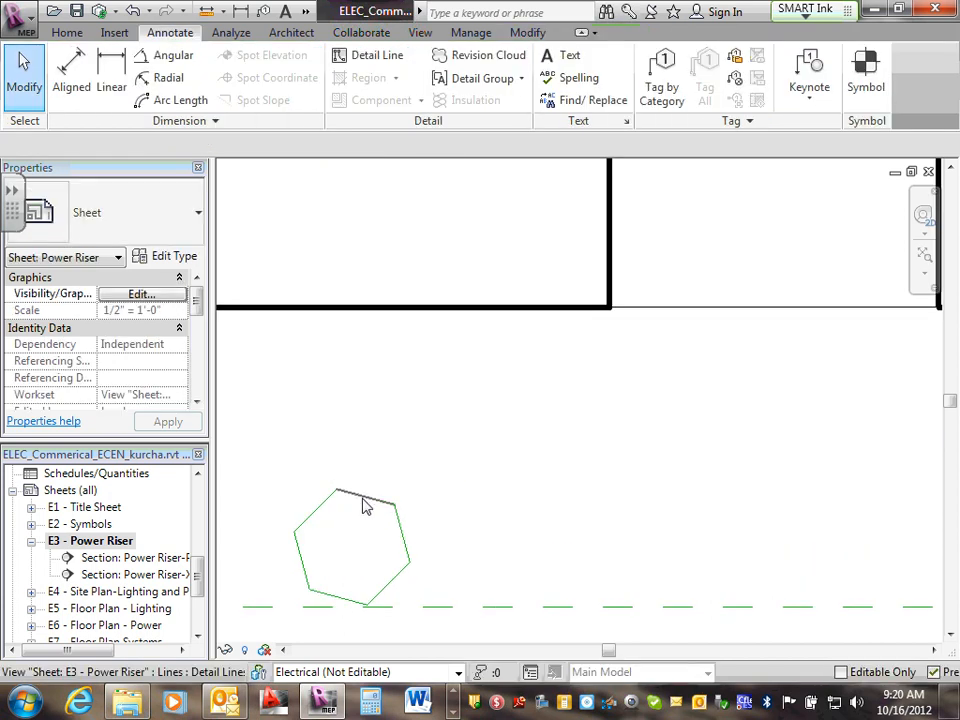
{"action": "scroll", "coordinate": [365, 507], "scroll_direction": "down", "scroll_amount": 2}
{"action": "left_click", "coordinate": [340, 506]}
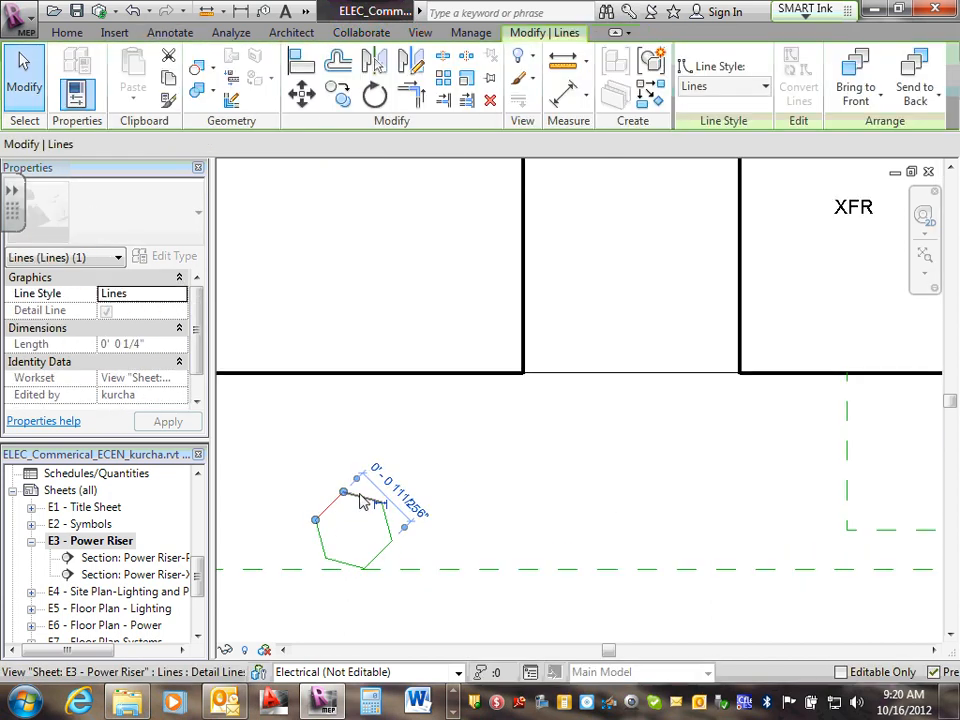
{"action": "scroll", "coordinate": [350, 500], "scroll_direction": "down", "scroll_amount": 2}
{"action": "key", "text": "Escape"}
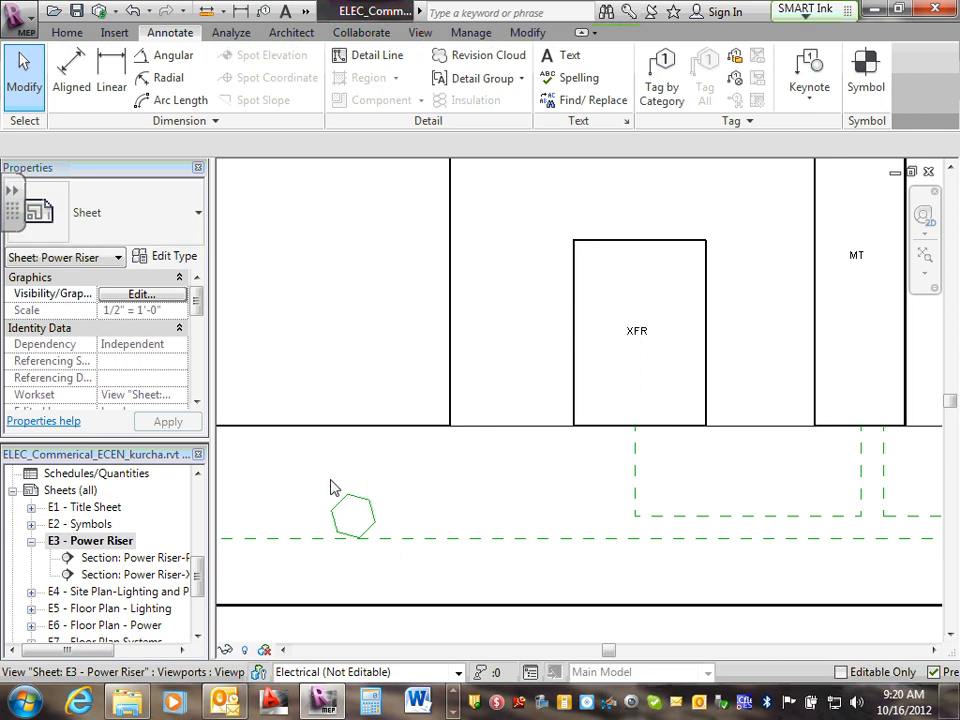
{"action": "left_click_drag", "start_coordinate": [333, 488], "coordinate": [369, 508]}
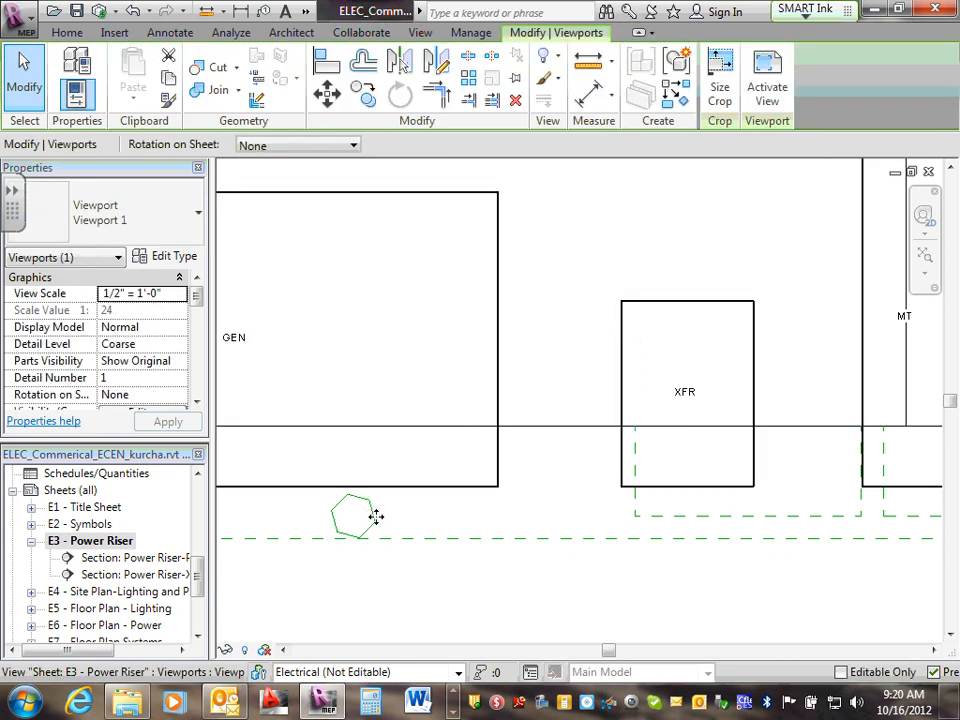
{"action": "key", "text": "Escape"}
Delete all six edges of the hexagon above GEN's below-grade hidden line, one edge at a time
{"action": "scroll", "coordinate": [375, 514], "scroll_direction": "up", "scroll_amount": 2}
{"action": "left_click", "coordinate": [372, 518]}
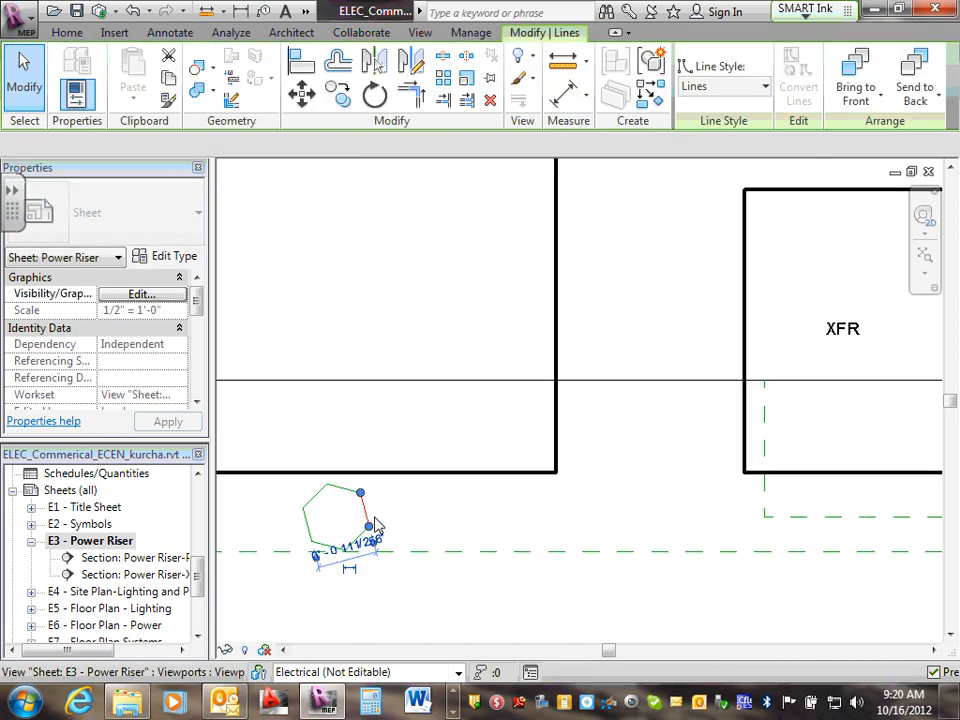
{"action": "key", "text": "Delete"}
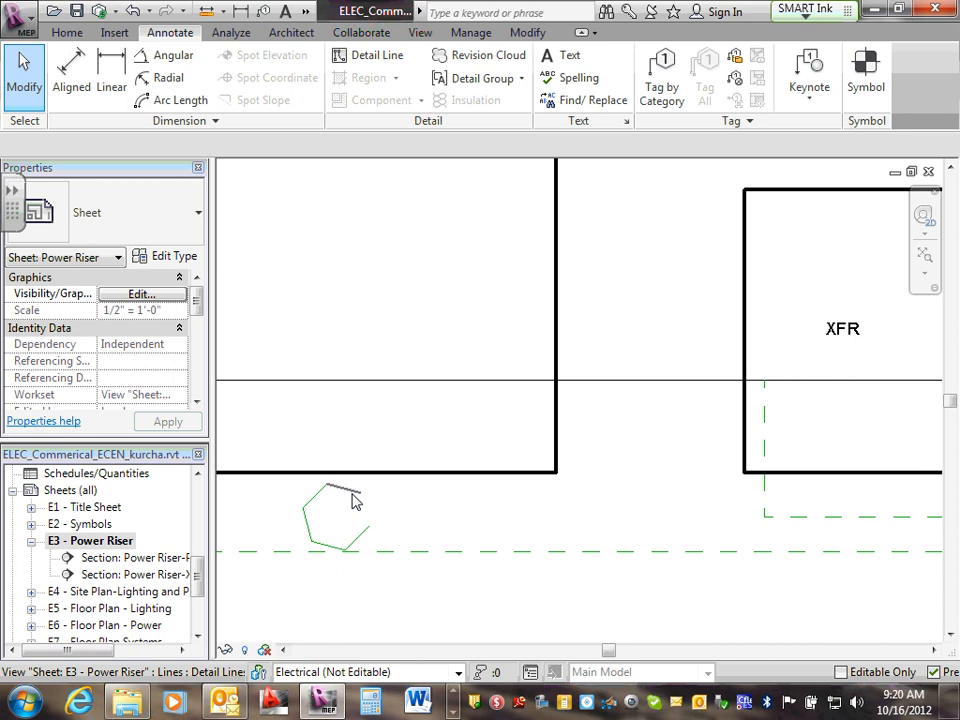
{"action": "left_click", "coordinate": [352, 492]}
{"action": "key", "text": "Delete"}
{"action": "left_click", "coordinate": [315, 497]}
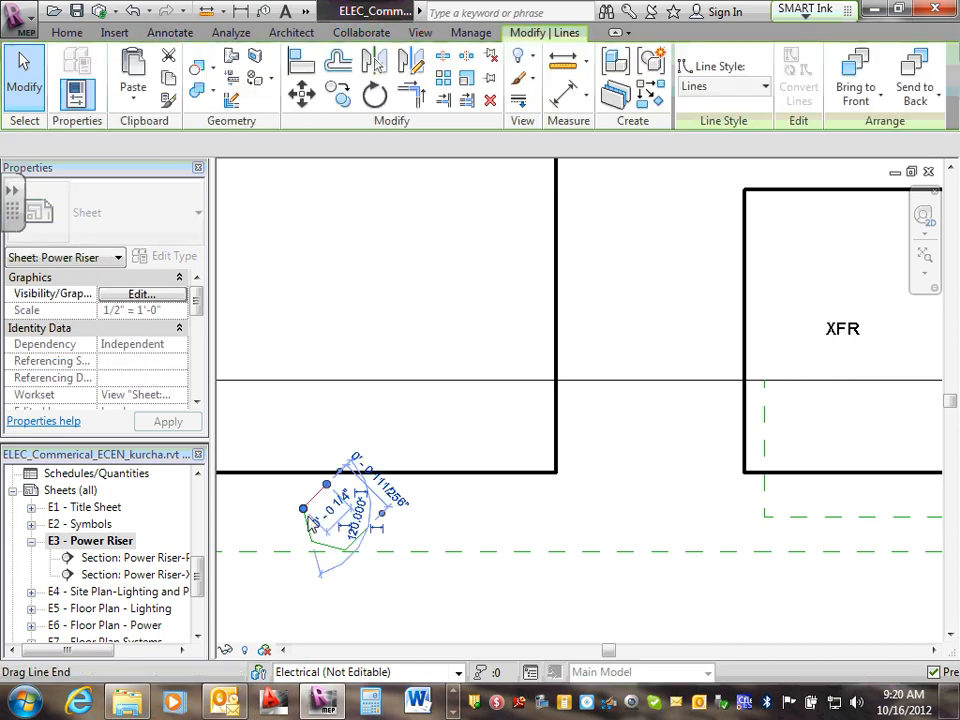
{"action": "key", "text": "Delete"}
{"action": "left_click", "coordinate": [312, 525]}
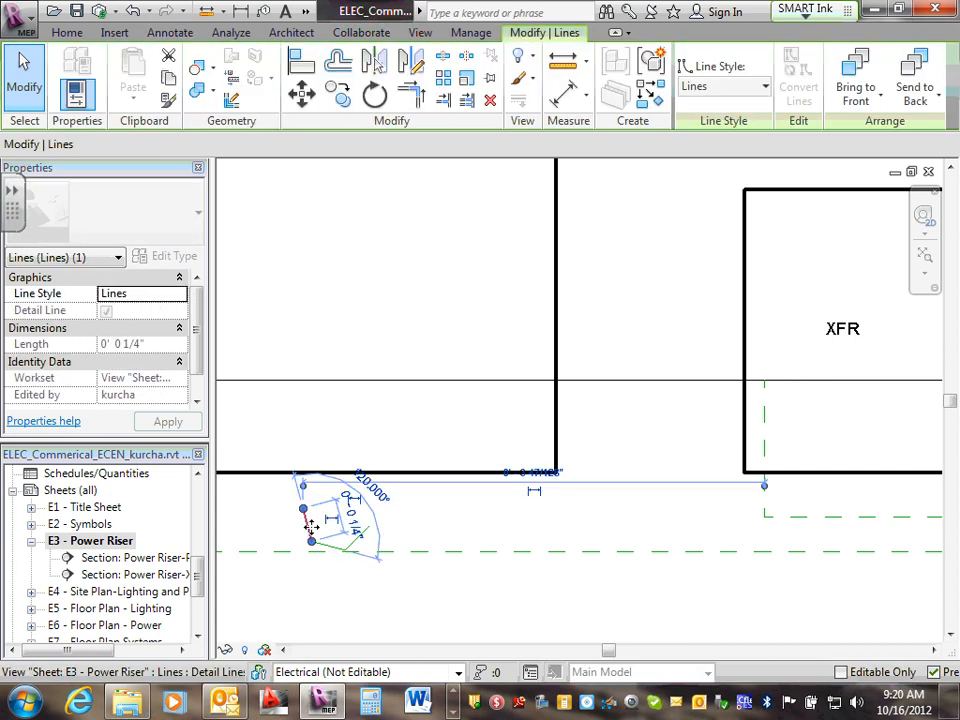
{"action": "key", "text": "Delete"}
{"action": "left_click", "coordinate": [339, 551]}
{"action": "key", "text": "Delete"}
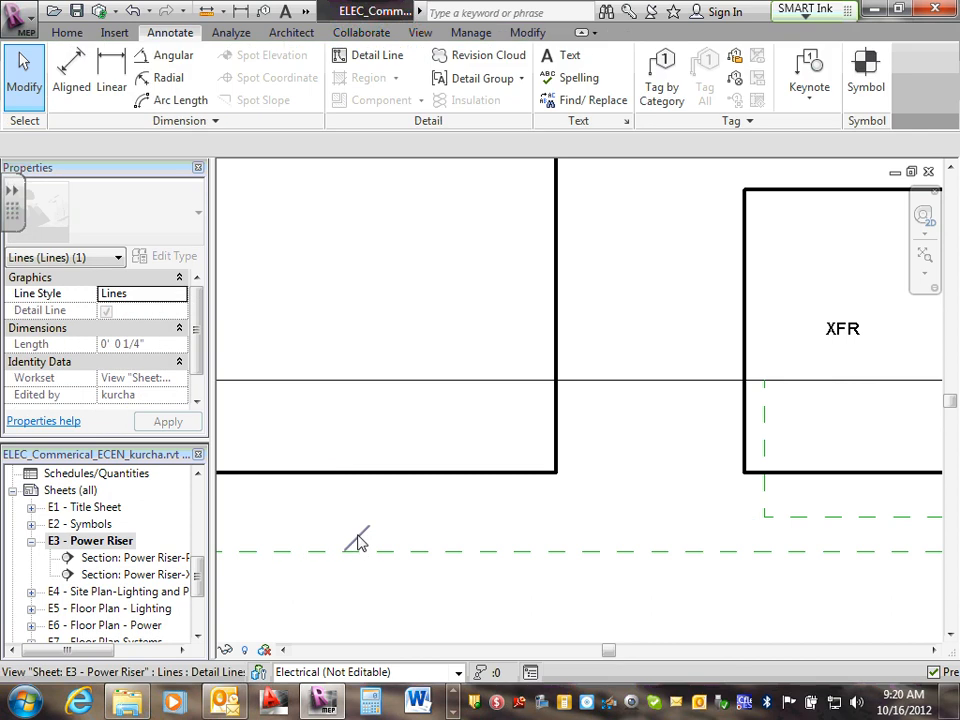
{"action": "left_click", "coordinate": [358, 543]}
{"action": "key", "text": "Delete"}
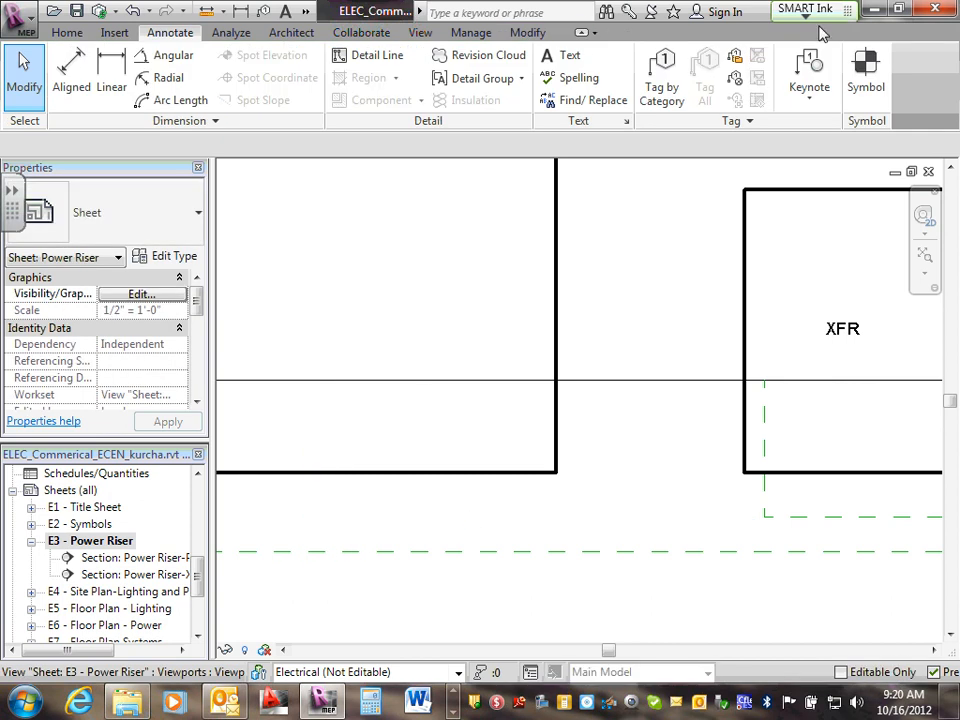
Draw a six-sided circumscribed polygon about 1/2" across in the Lines style, between GEN and XFR, and end the command
{"action": "left_click", "coordinate": [370, 55]}
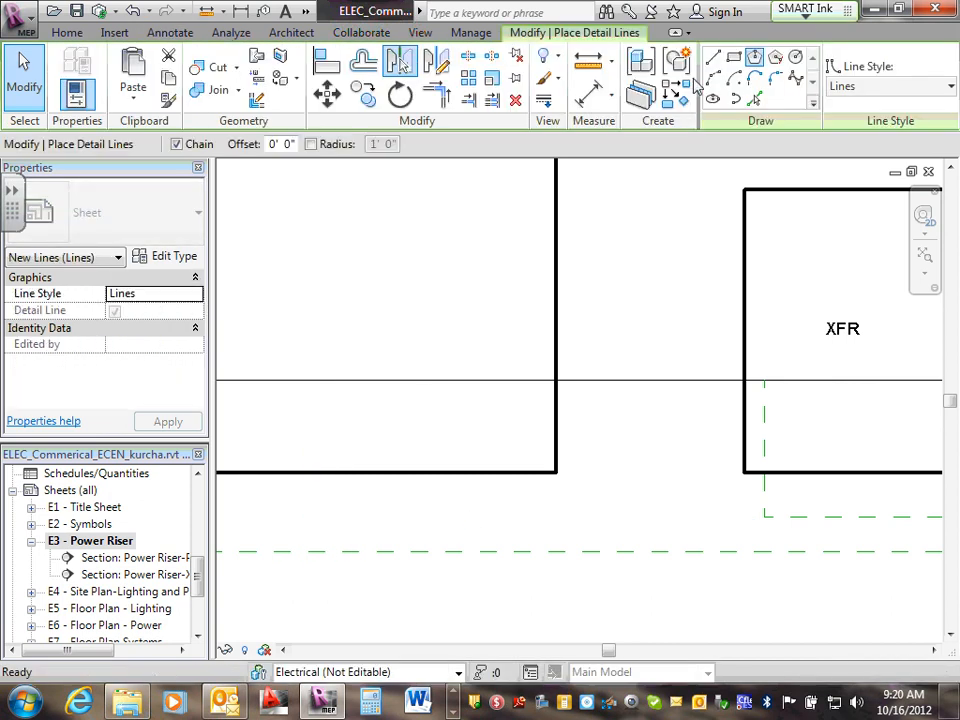
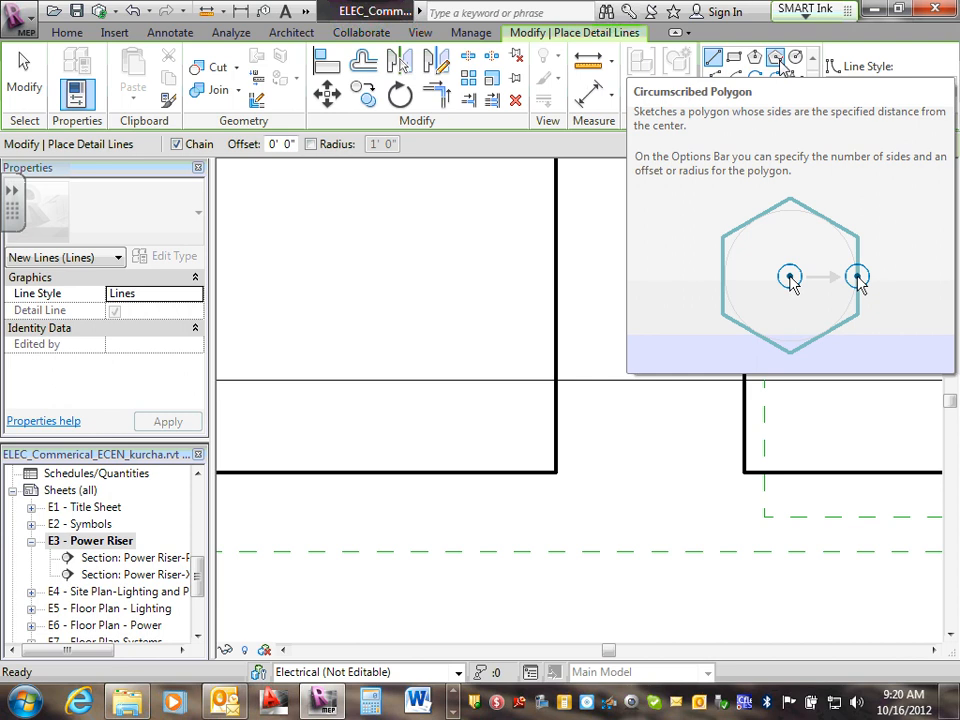
{"action": "left_click", "coordinate": [783, 68]}
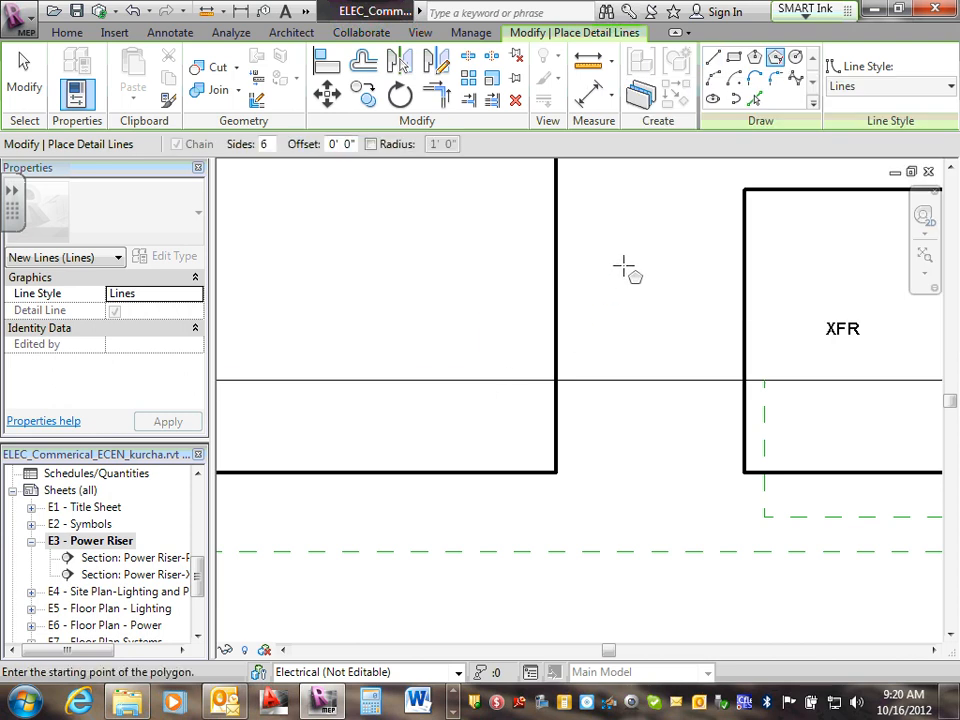
{"action": "left_click", "coordinate": [621, 258]}
{"action": "left_click", "coordinate": [638, 294]}
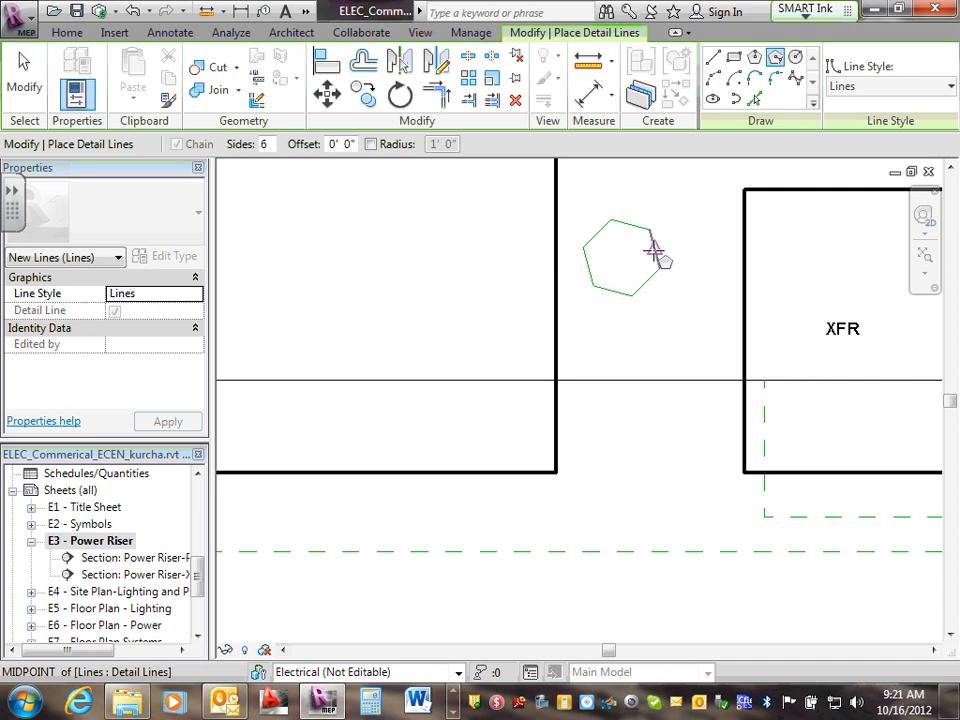
{"action": "left_click", "coordinate": [657, 250]}
{"action": "key", "text": "Escape"}
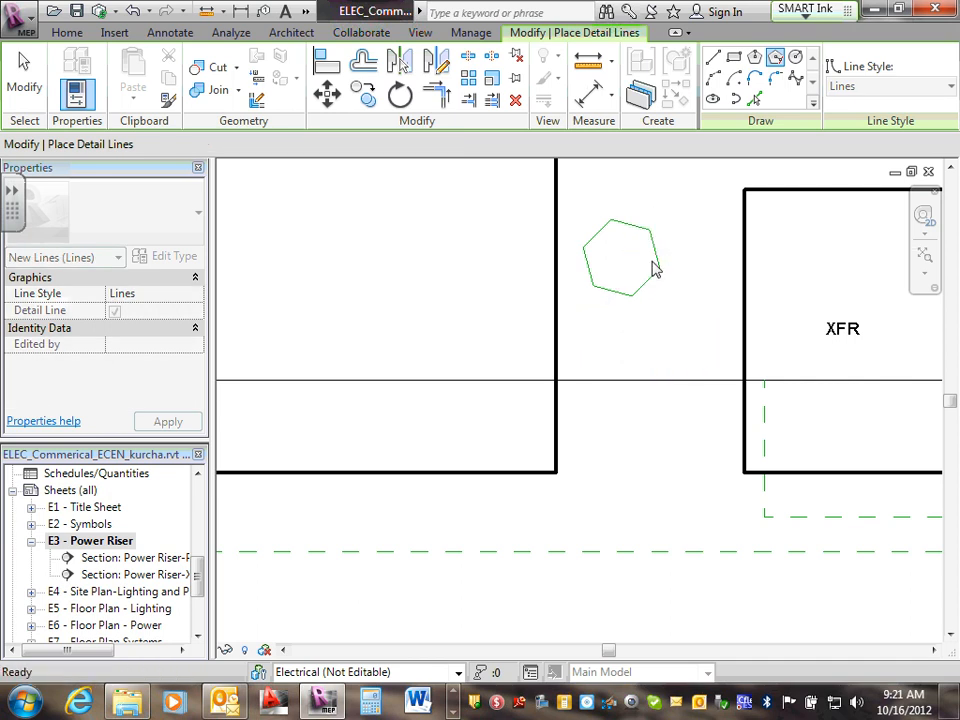
{"action": "key", "text": "Escape"}
Try to reshape the hexagon between GEN and XFR by stretching its right edge, and delete its upper edge
{"action": "left_click", "coordinate": [658, 254]}
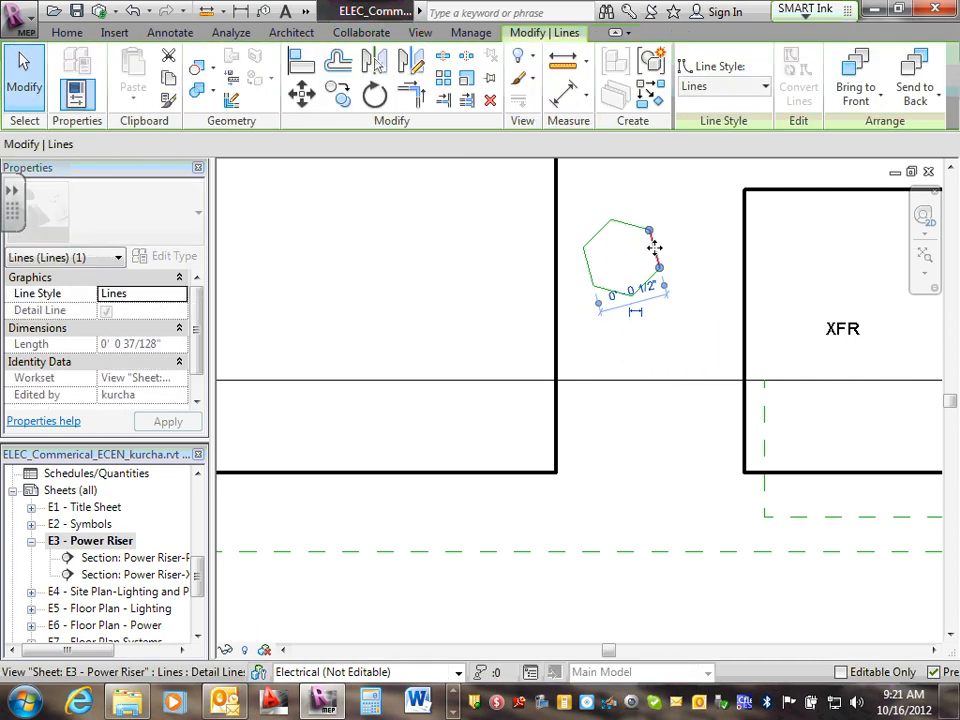
{"action": "mouse_move", "coordinate": [660, 256]}
{"action": "left_mouse_down"}
{"action": "mouse_move", "coordinate": [677, 274]}
{"action": "mouse_move", "coordinate": [662, 268]}
{"action": "left_mouse_up"}
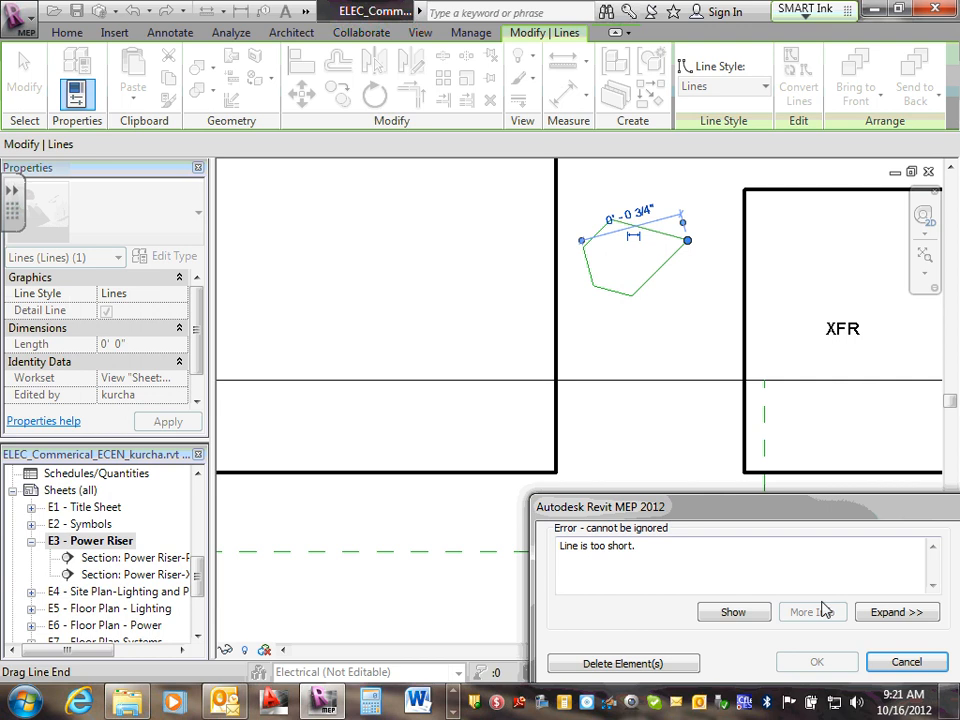
{"action": "left_click", "coordinate": [898, 662]}
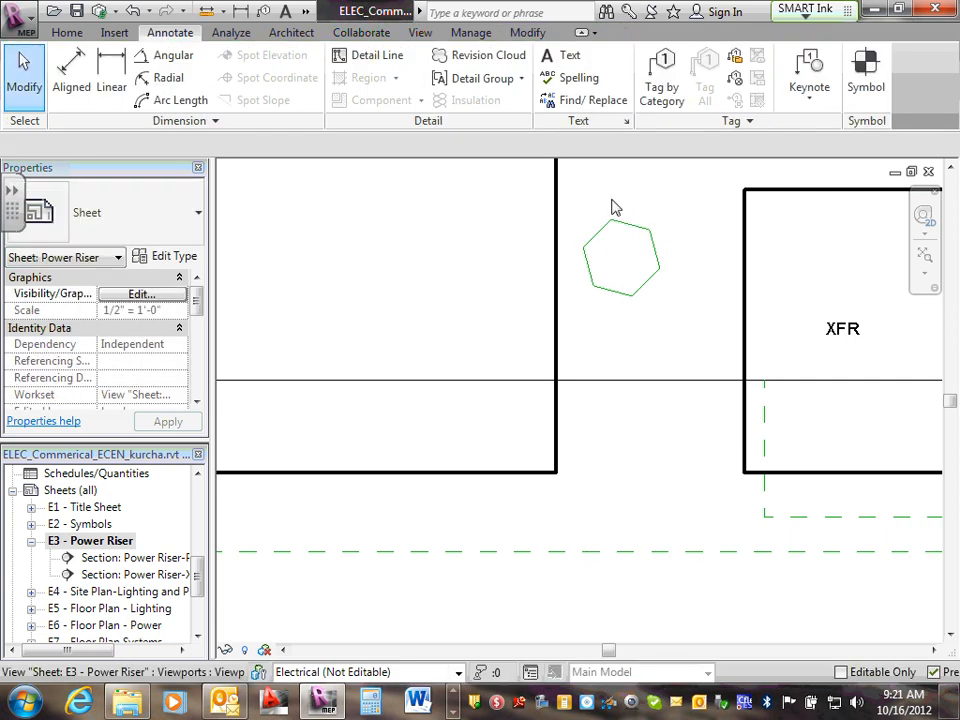
{"action": "left_click", "coordinate": [633, 237]}
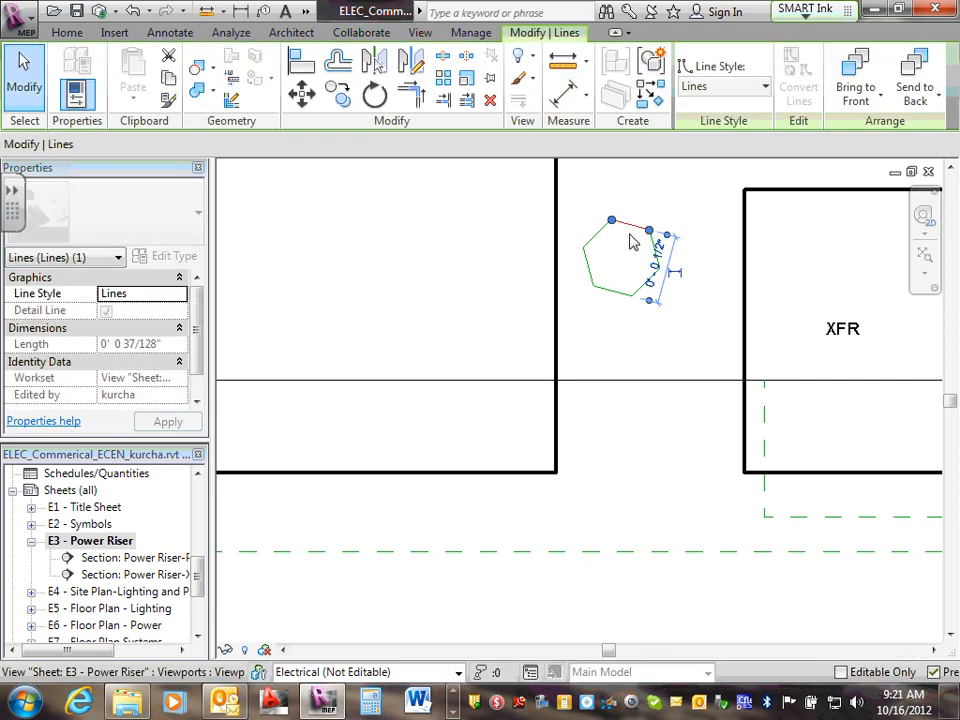
{"action": "key", "text": "Delete"}
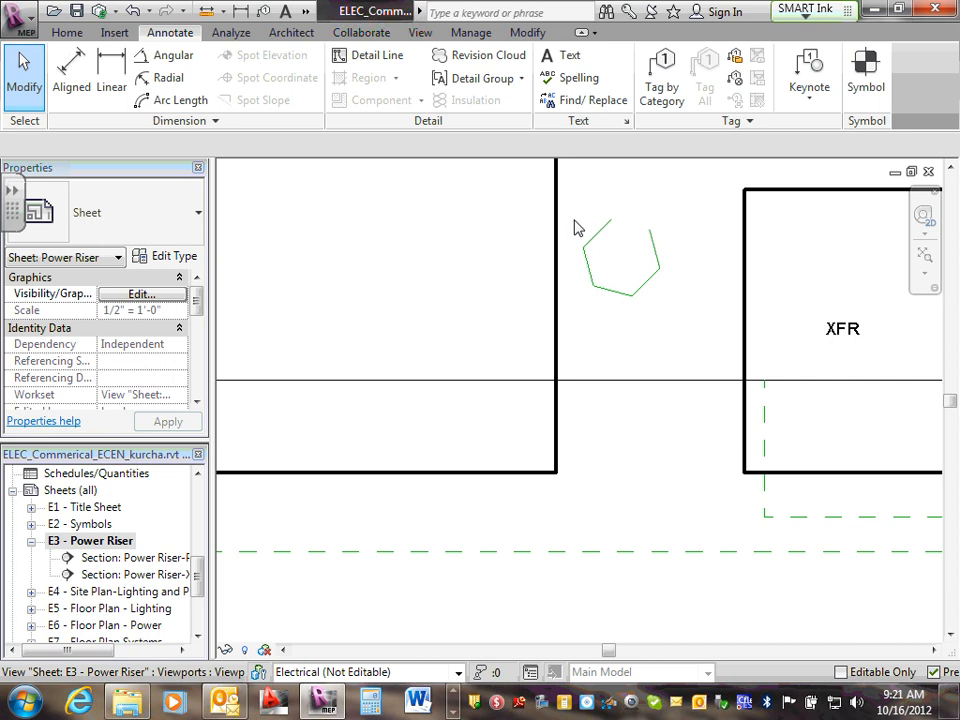
Undo the accidental viewport move, the edge deletion and the circumscribed hexagon between GEN and XFR
{"action": "mouse_move", "coordinate": [556, 187]}
{"action": "left_mouse_down"}
{"action": "mouse_move", "coordinate": [637, 250]}
{"action": "mouse_move", "coordinate": [628, 254]}
{"action": "left_mouse_up"}
{"action": "key", "text": "ctrl+z"}
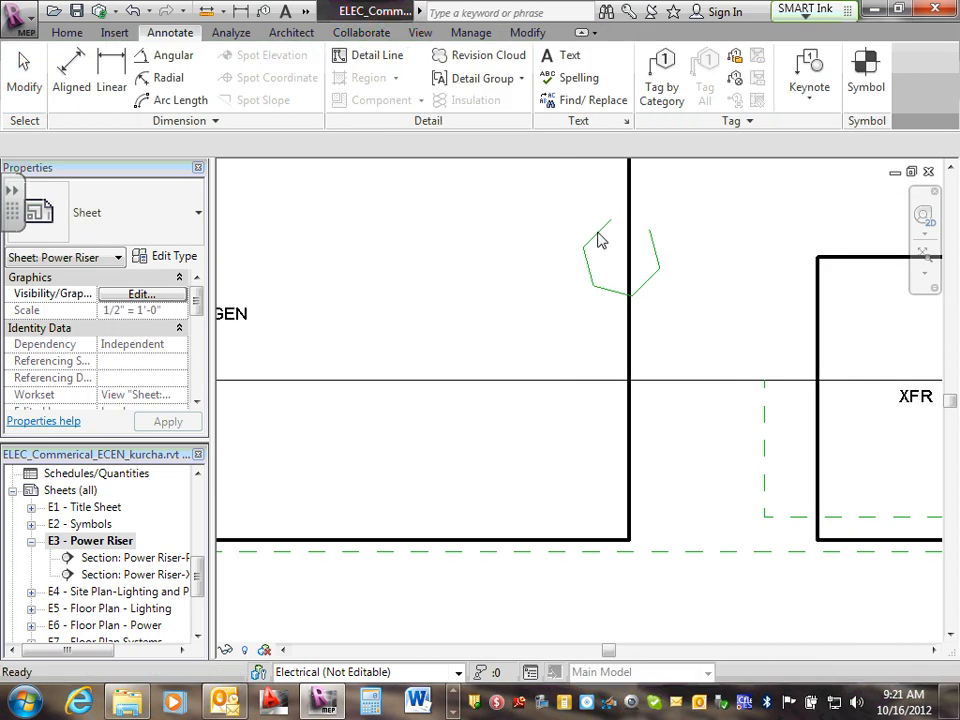
{"action": "scroll", "coordinate": [611, 261], "scroll_direction": "down", "scroll_amount": 3}
{"action": "left_click", "coordinate": [130, 12]}
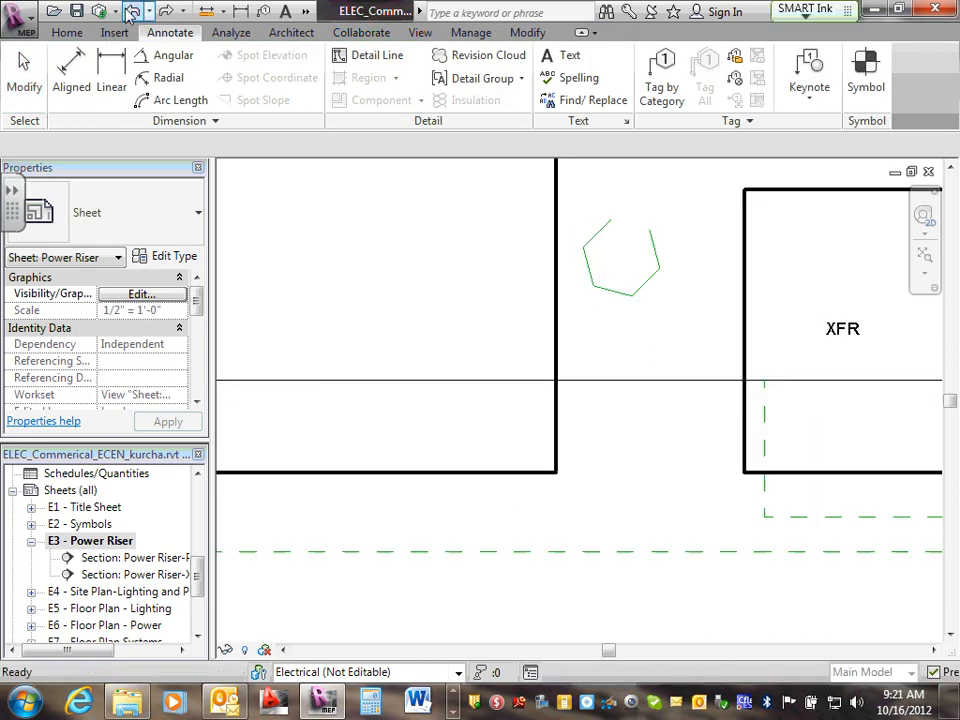
{"action": "left_click", "coordinate": [130, 12]}
{"action": "left_click", "coordinate": [130, 12]}
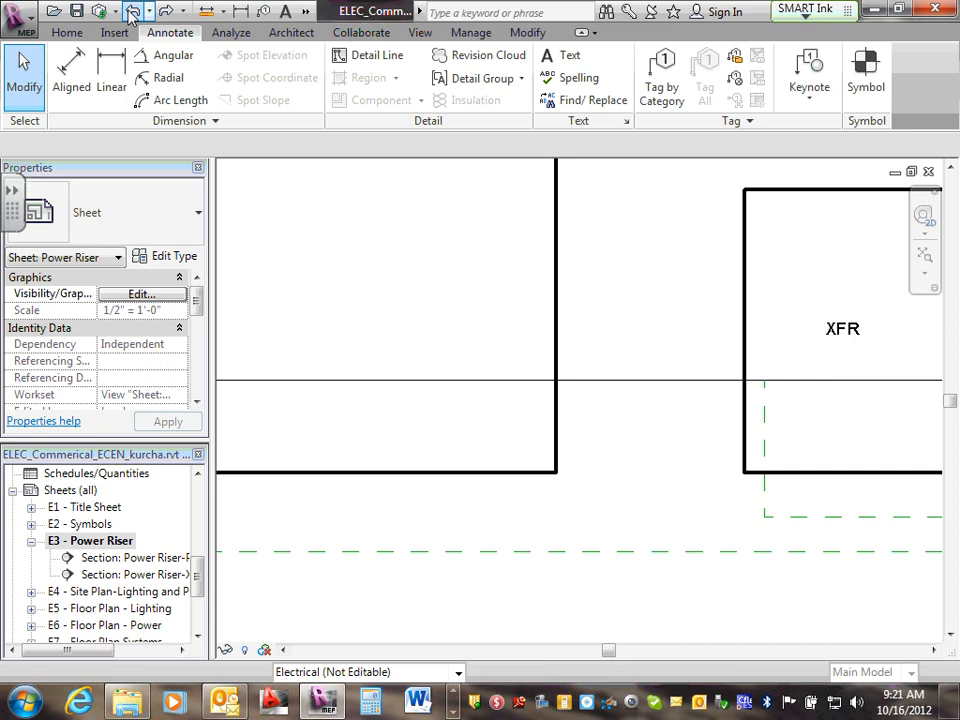
{"action": "scroll", "coordinate": [587, 244], "scroll_direction": "down", "scroll_amount": 3}
{"action": "scroll", "coordinate": [697, 245], "scroll_direction": "down", "scroll_amount": 1}
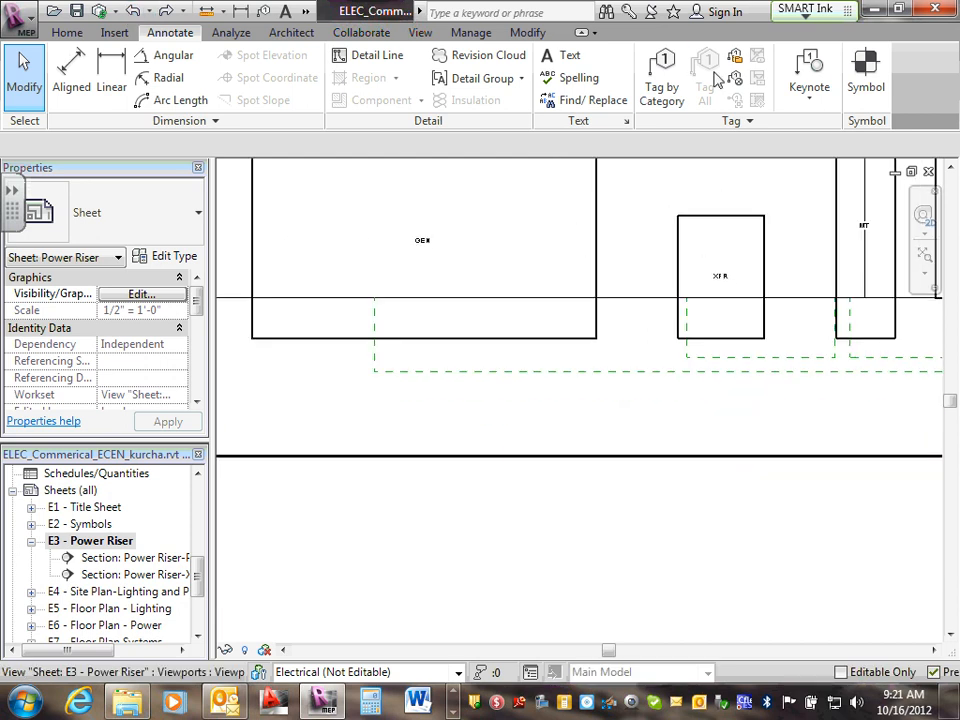
{"action": "left_click", "coordinate": [662, 70]}
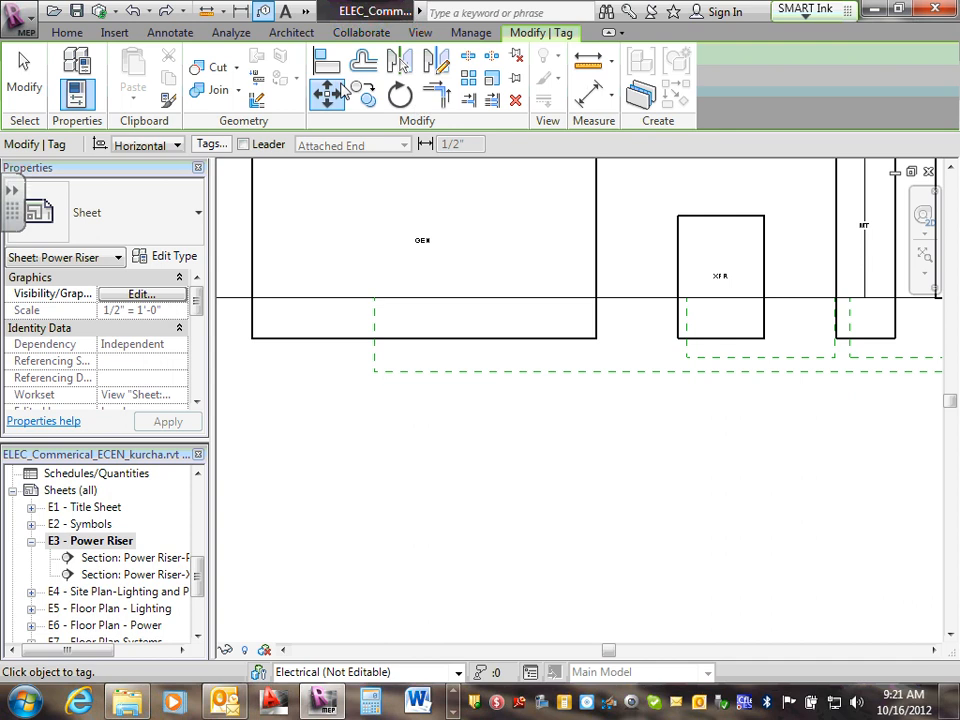
{"action": "key", "text": "Escape"}
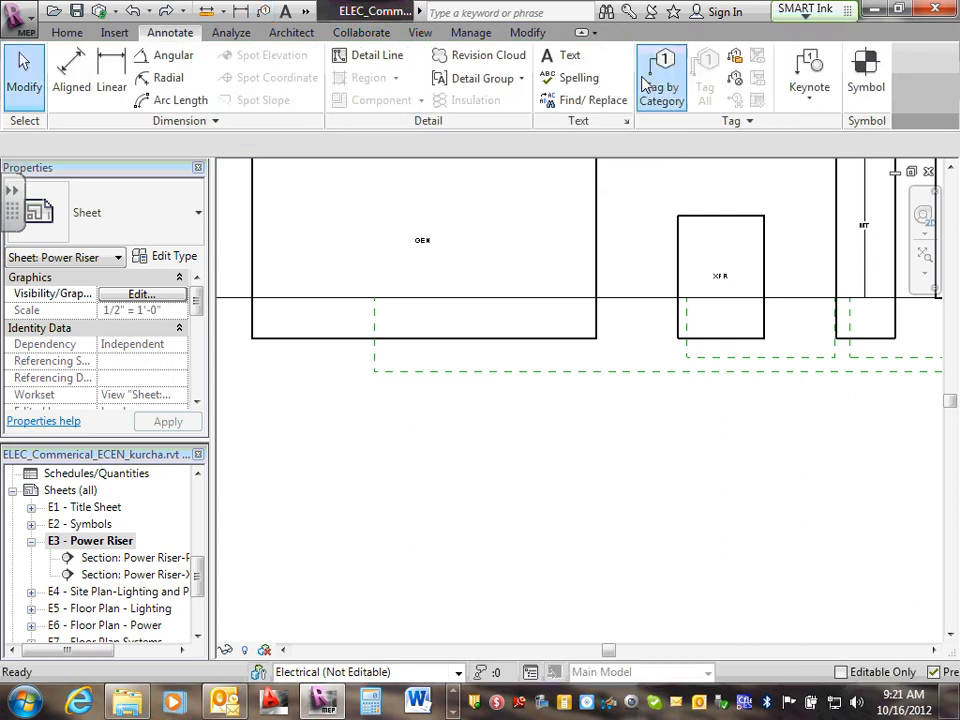
Draw an upright six-sided inscribed polygon of about 1/4" radius in the Lines style near GEN's lower-right corner, above its below-grade line
{"action": "left_click", "coordinate": [365, 56]}
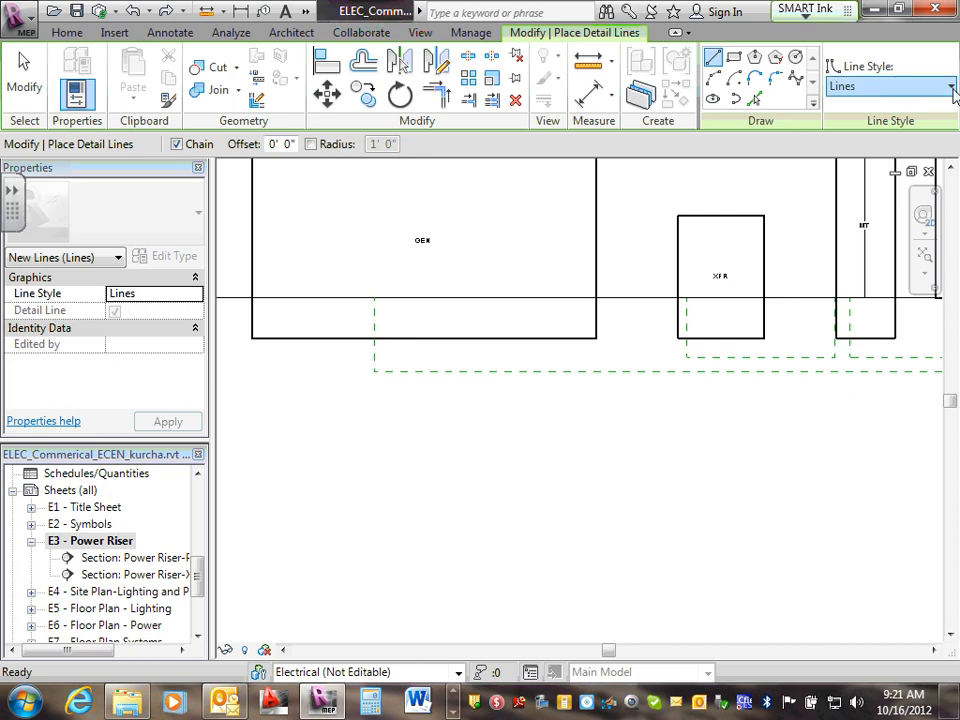
{"action": "left_click", "coordinate": [950, 87]}
{"action": "left_click", "coordinate": [950, 88]}
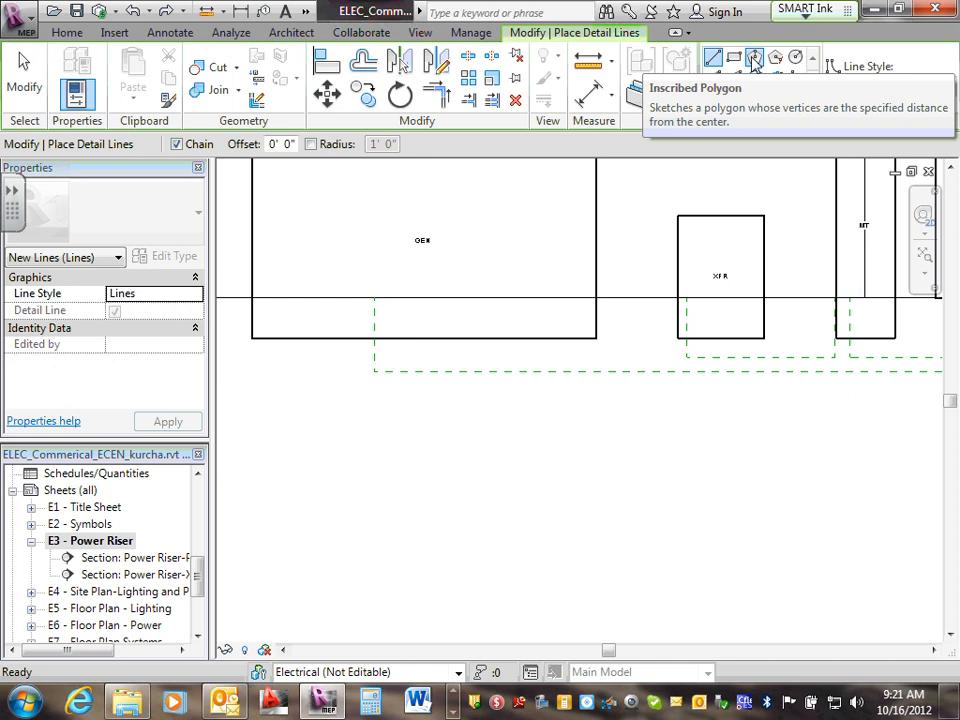
{"action": "left_click", "coordinate": [755, 59]}
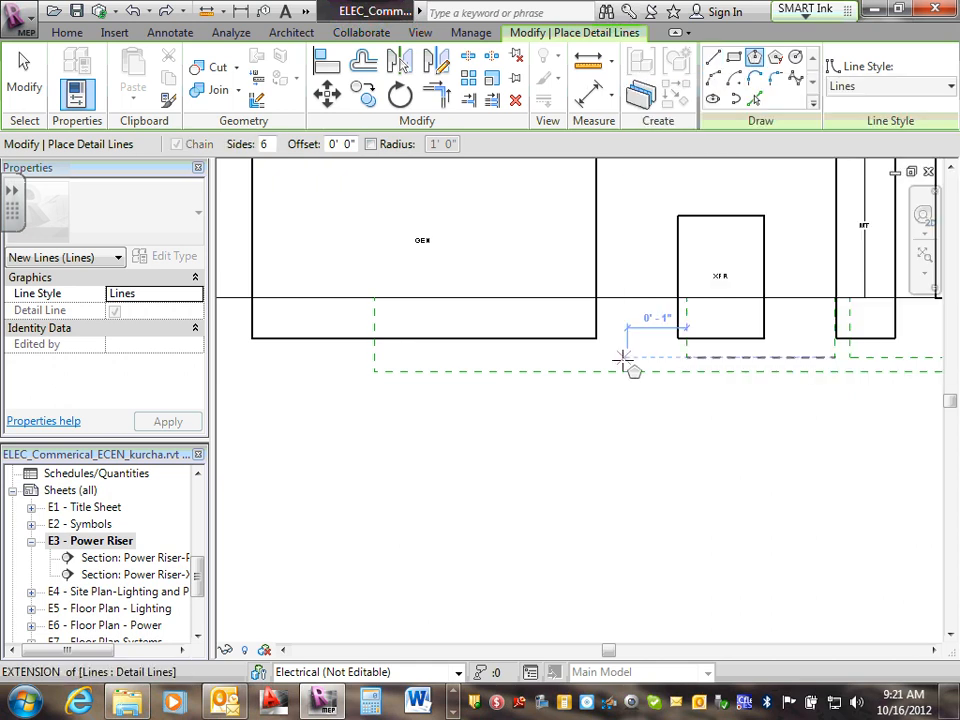
{"action": "scroll", "coordinate": [622, 360], "scroll_direction": "up", "scroll_amount": 5}
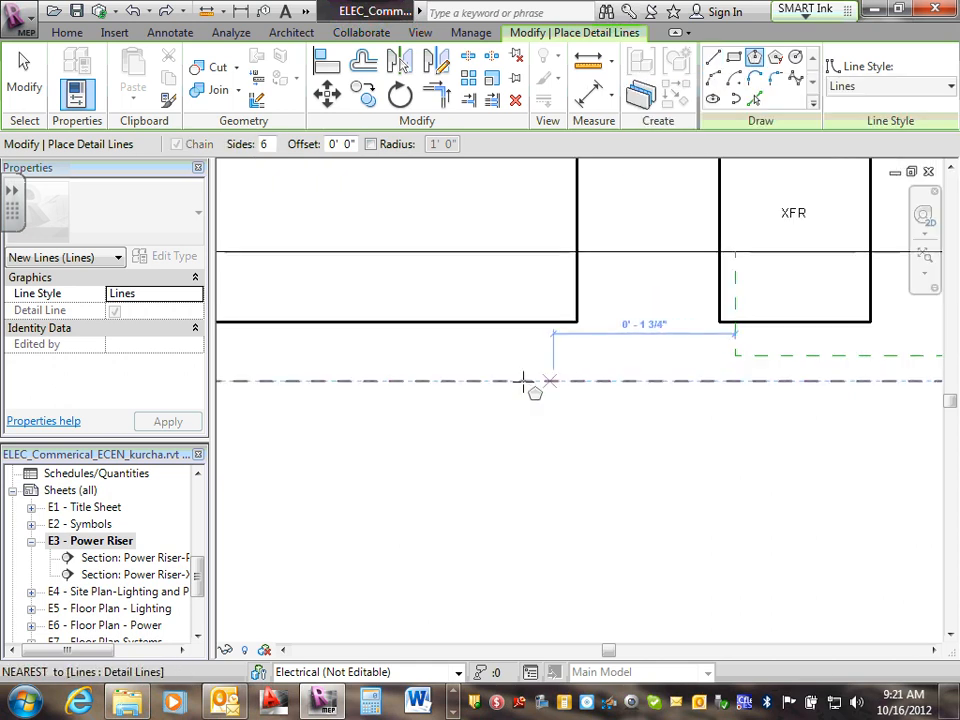
{"action": "left_click", "coordinate": [548, 331]}
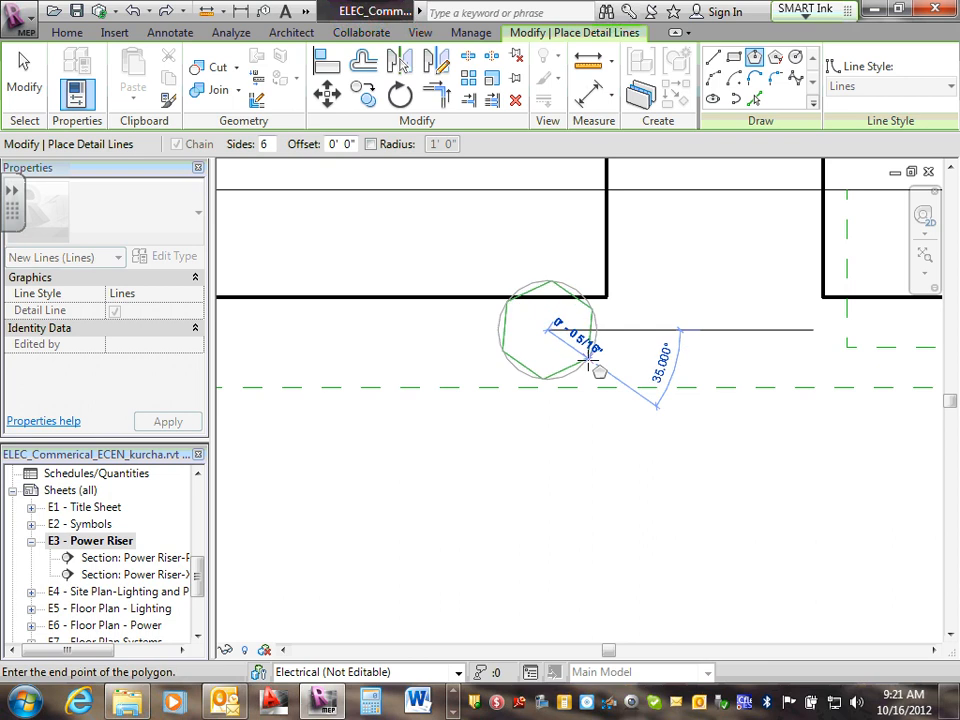
{"action": "scroll", "coordinate": [549, 334], "scroll_direction": "down", "scroll_amount": 2}
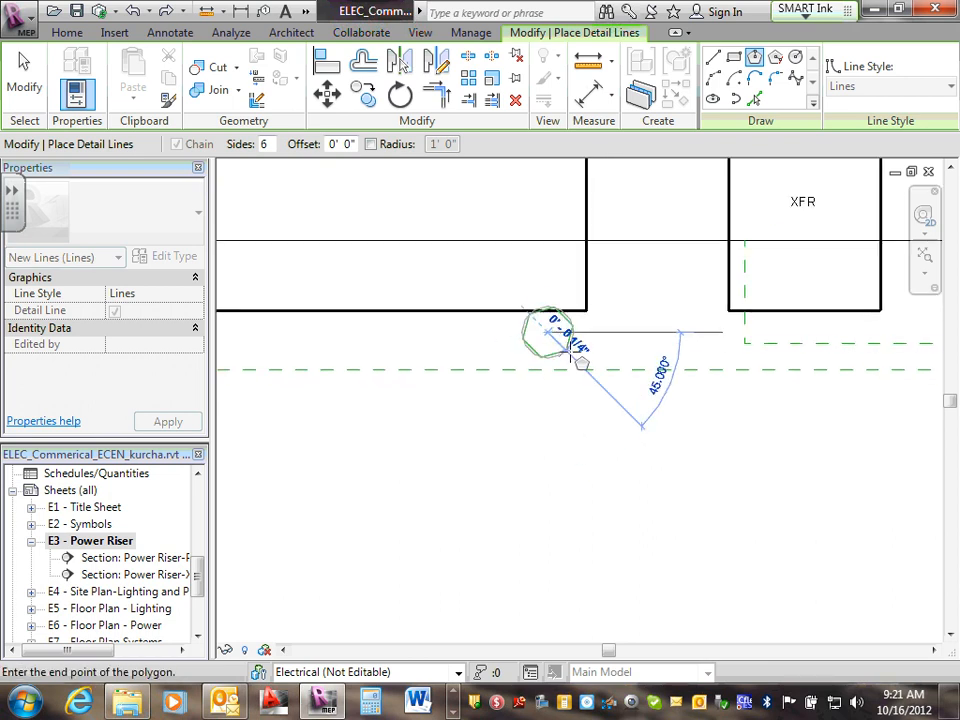
{"action": "scroll", "coordinate": [568, 340], "scroll_direction": "down", "scroll_amount": 1}
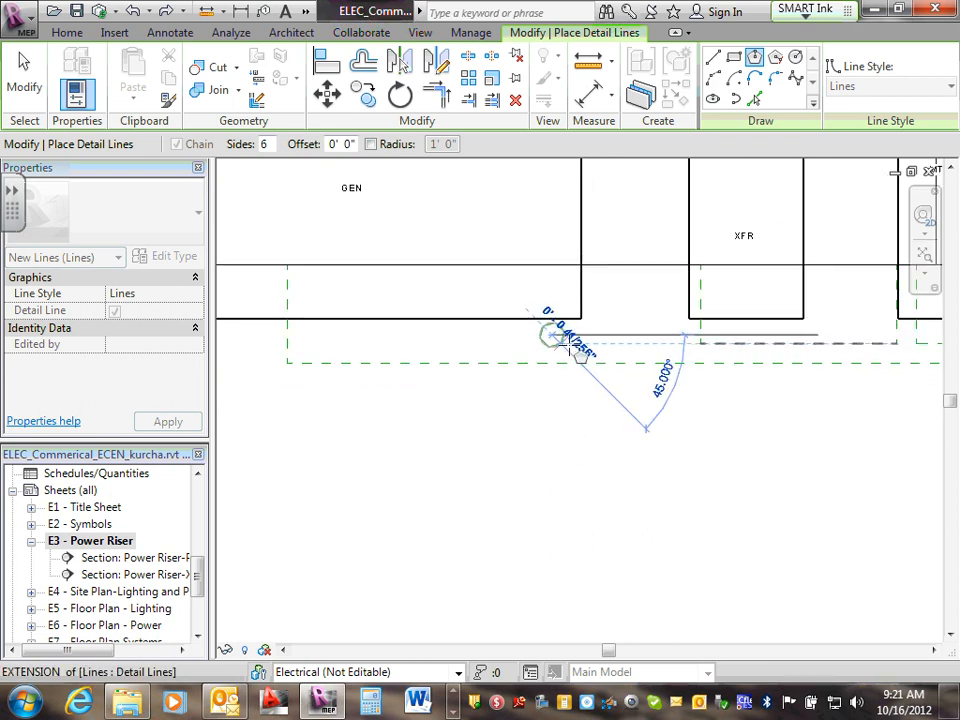
{"action": "left_click", "coordinate": [572, 346]}
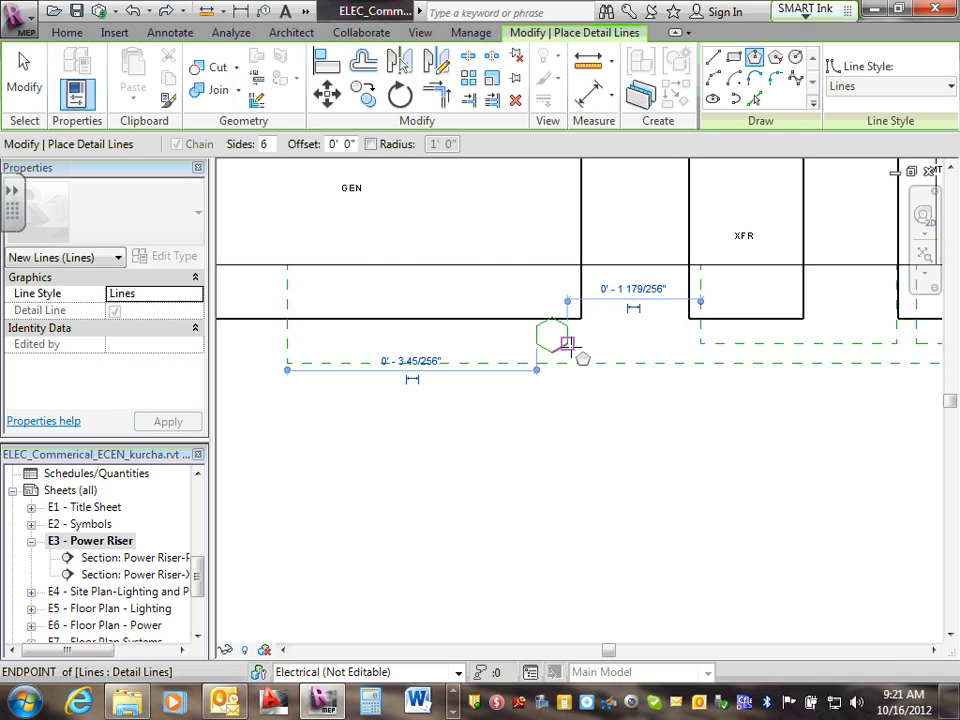
{"action": "key", "text": "Escape"}
{"action": "key", "text": "Escape"}
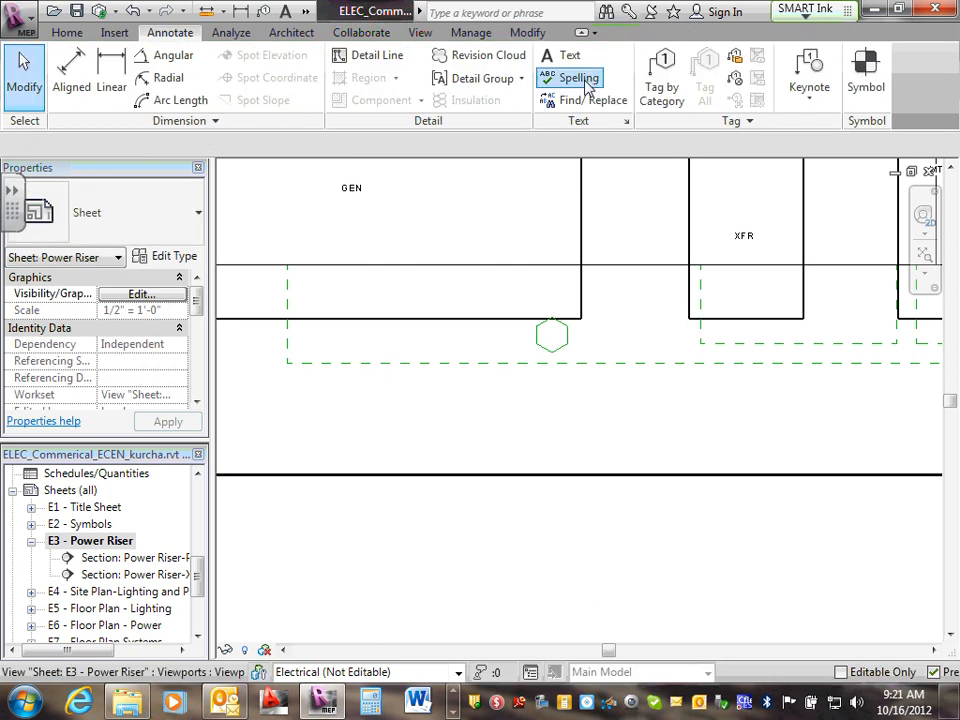
Place the text note "1" in 1/4" Arial at the hexagon below GEN's lower-right corner
{"action": "left_click", "coordinate": [570, 62]}
{"action": "scroll", "coordinate": [553, 336], "scroll_direction": "up", "scroll_amount": 2}
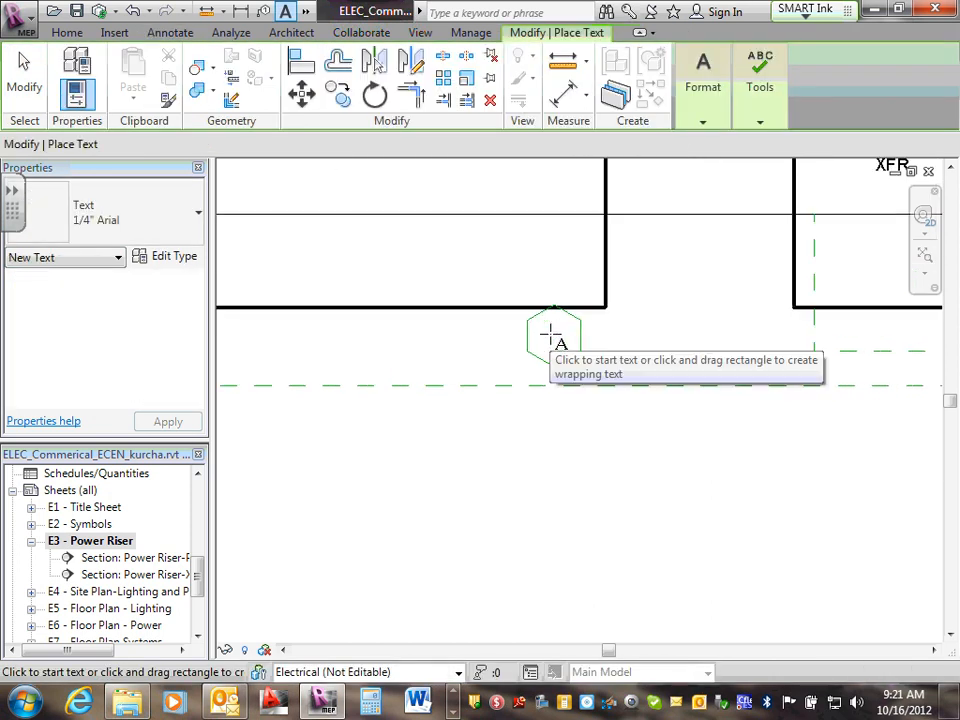
{"action": "left_click", "coordinate": [555, 336]}
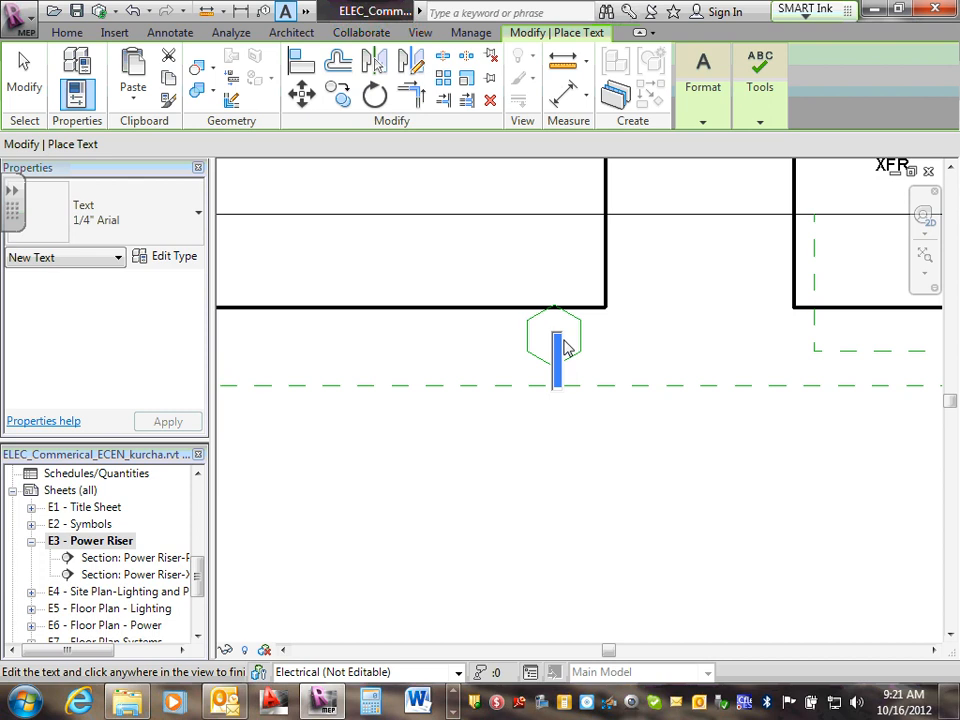
{"action": "left_click", "coordinate": [572, 464]}
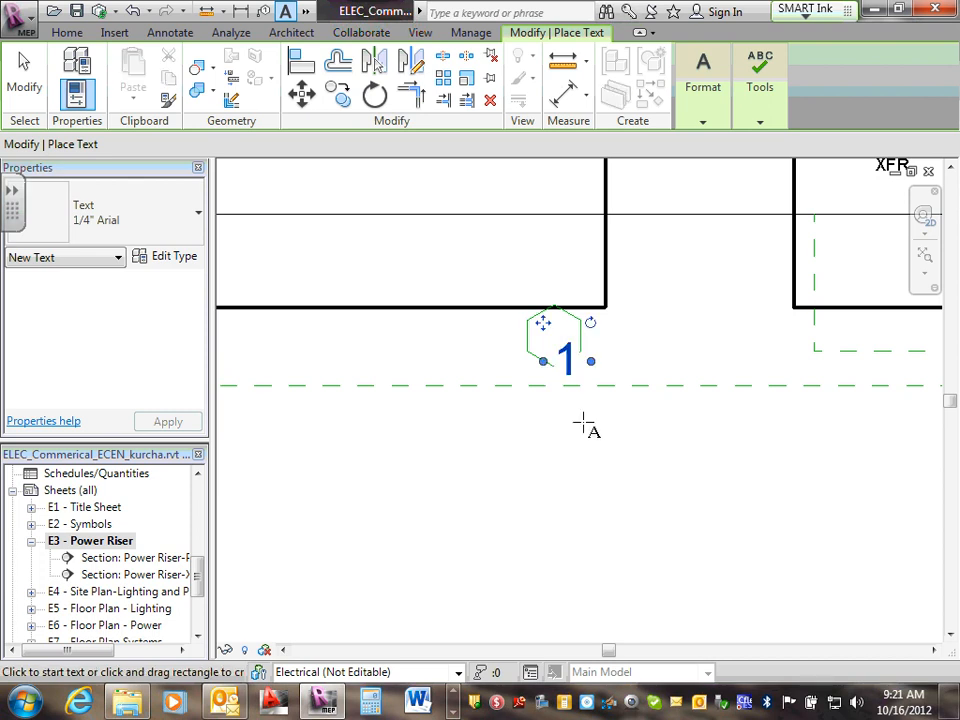
{"action": "scroll", "coordinate": [583, 381], "scroll_direction": "up", "scroll_amount": 1}
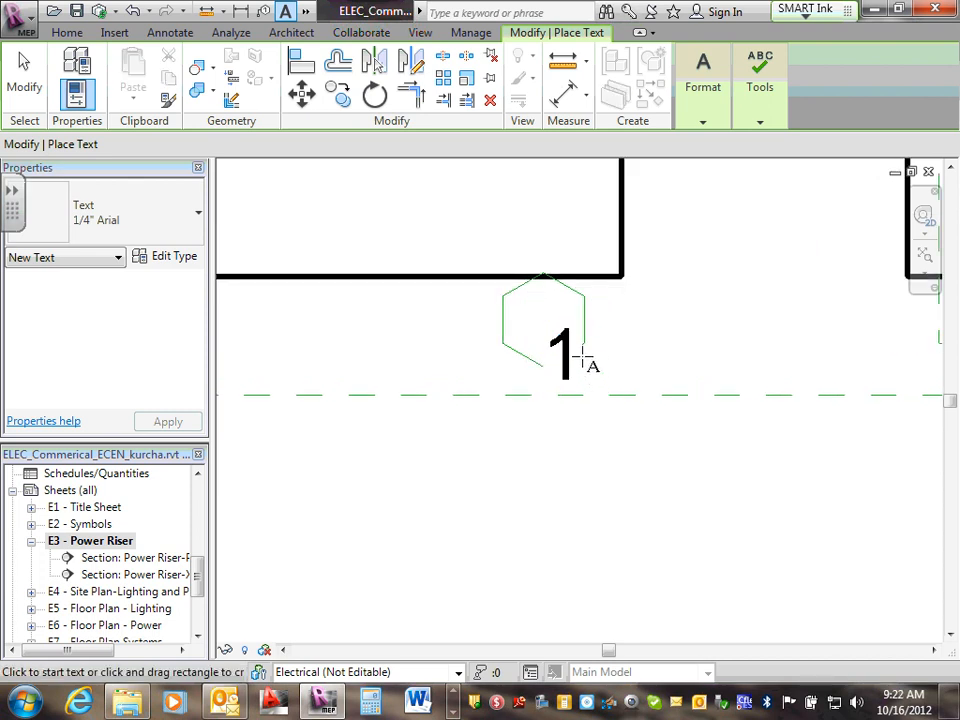
{"action": "key", "text": "Escape"}
Move the text note "1" up into the middle of the hexagon
{"action": "left_click", "coordinate": [572, 350]}
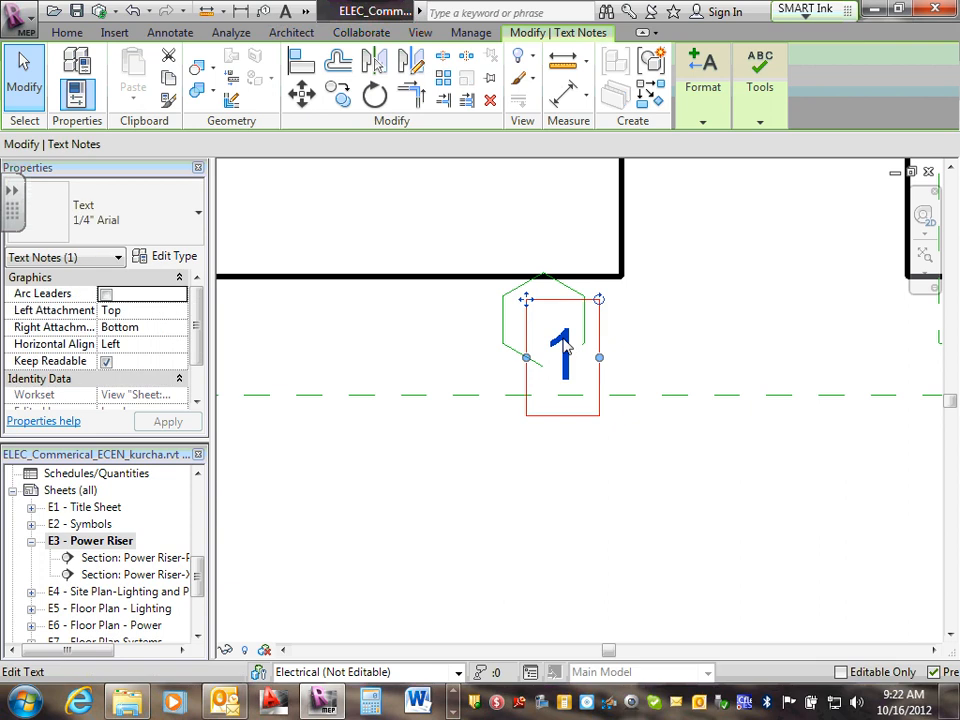
{"action": "left_click", "coordinate": [555, 322]}
{"action": "left_click", "coordinate": [654, 339]}
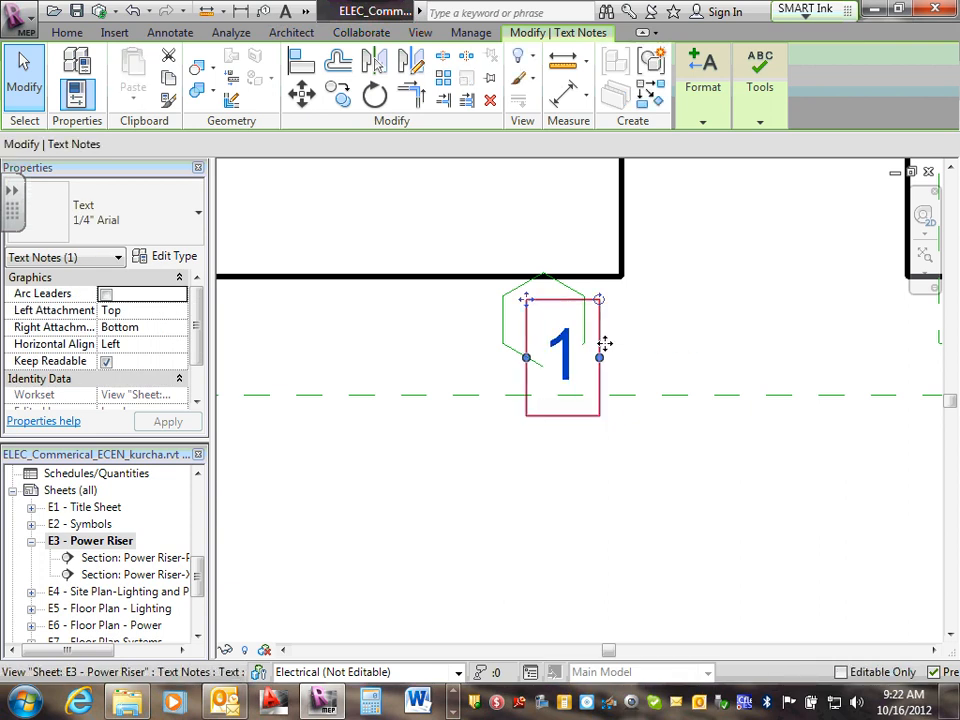
{"action": "key", "text": "Escape"}
{"action": "left_click", "coordinate": [565, 341]}
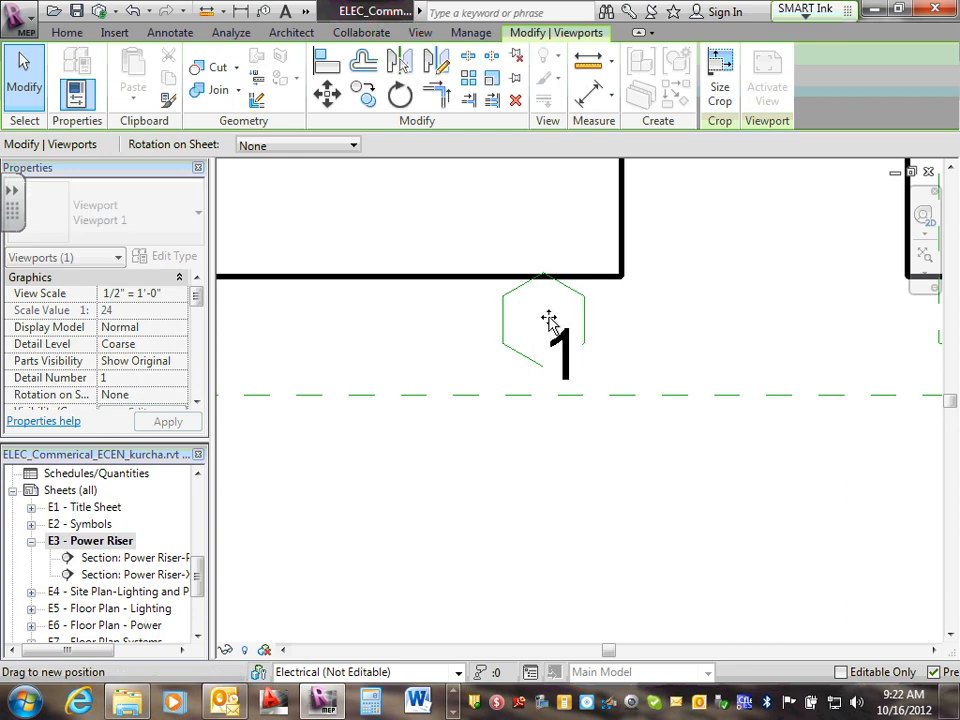
{"action": "key", "text": "Escape"}
{"action": "scroll", "coordinate": [685, 343], "scroll_direction": "down", "scroll_amount": 2}
{"action": "left_click", "coordinate": [617, 346]}
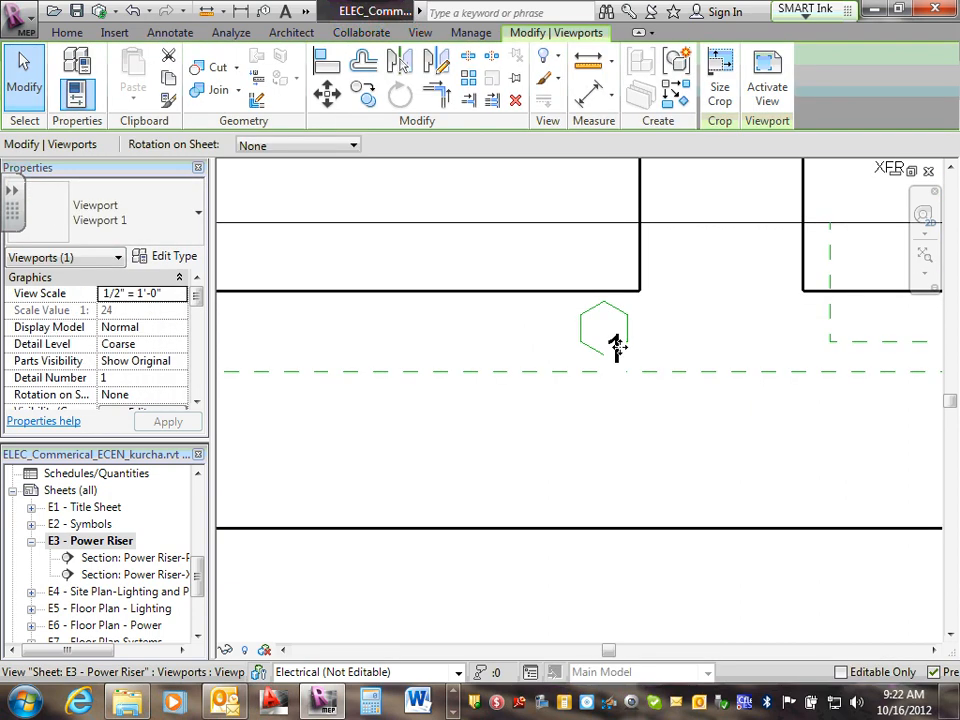
{"action": "key", "text": "Escape"}
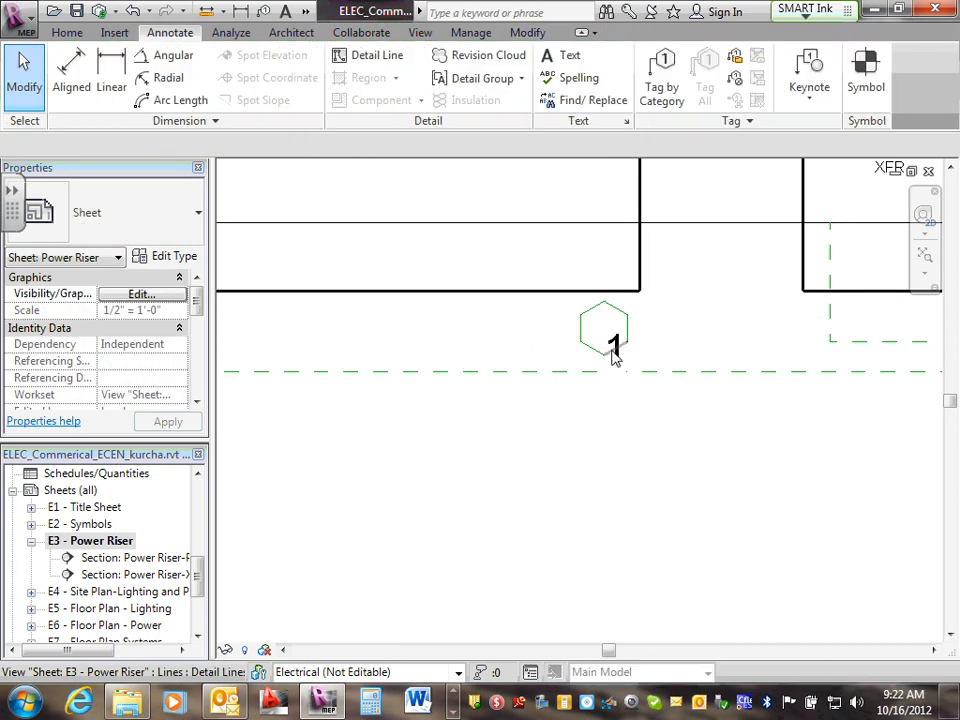
{"action": "left_click", "coordinate": [617, 346]}
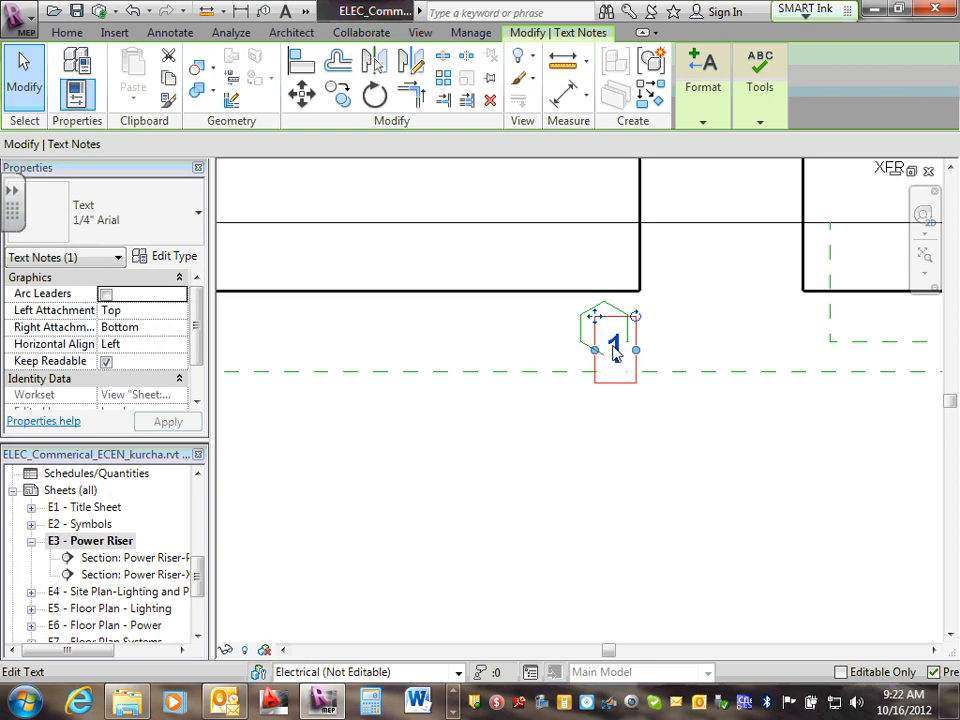
{"action": "mouse_move", "coordinate": [612, 378]}
{"action": "left_mouse_down"}
{"action": "mouse_move", "coordinate": [615, 360]}
{"action": "mouse_move", "coordinate": [600, 372]}
{"action": "left_mouse_up"}
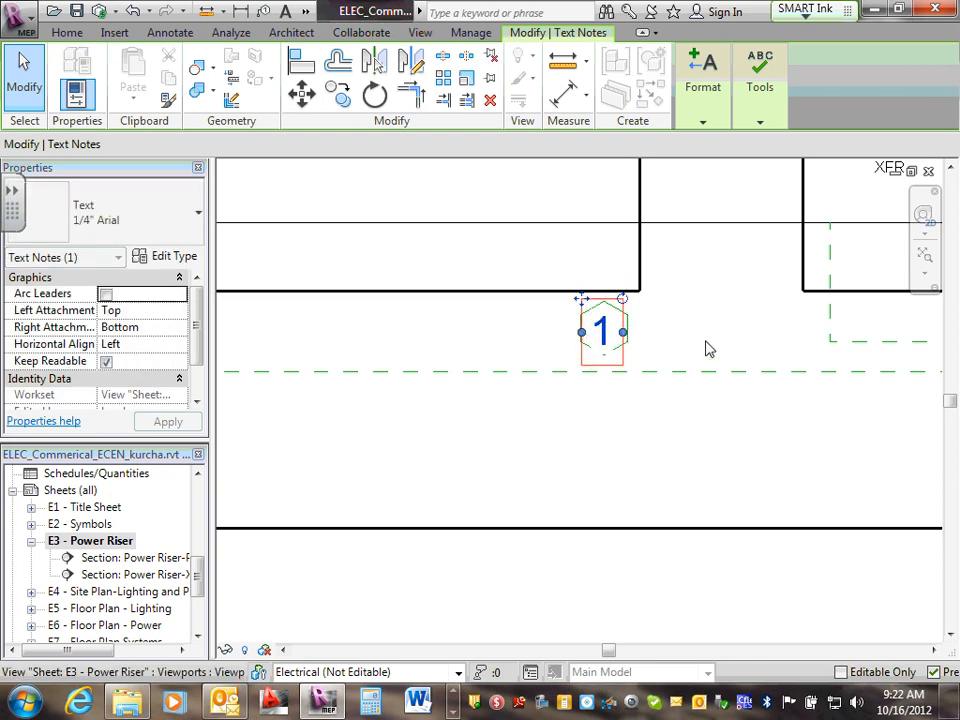
{"action": "left_click", "coordinate": [712, 335]}
Shift the text note "1" further up inside the hexagon to free the hexagon's lower edges
{"action": "scroll", "coordinate": [600, 360], "scroll_direction": "up", "scroll_amount": 3}
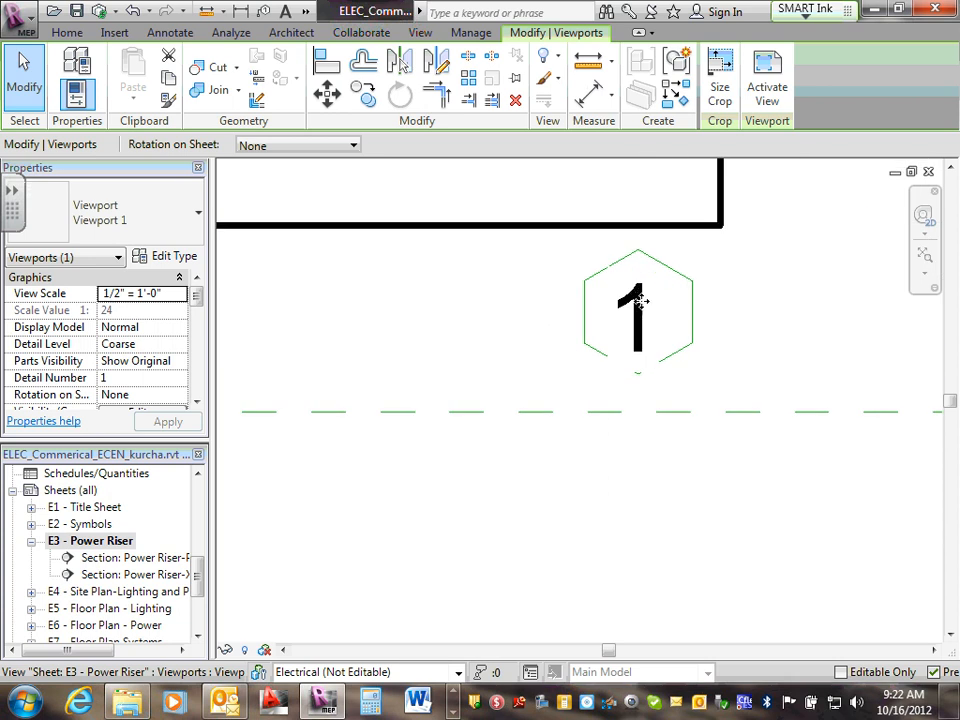
{"action": "key", "text": "Escape"}
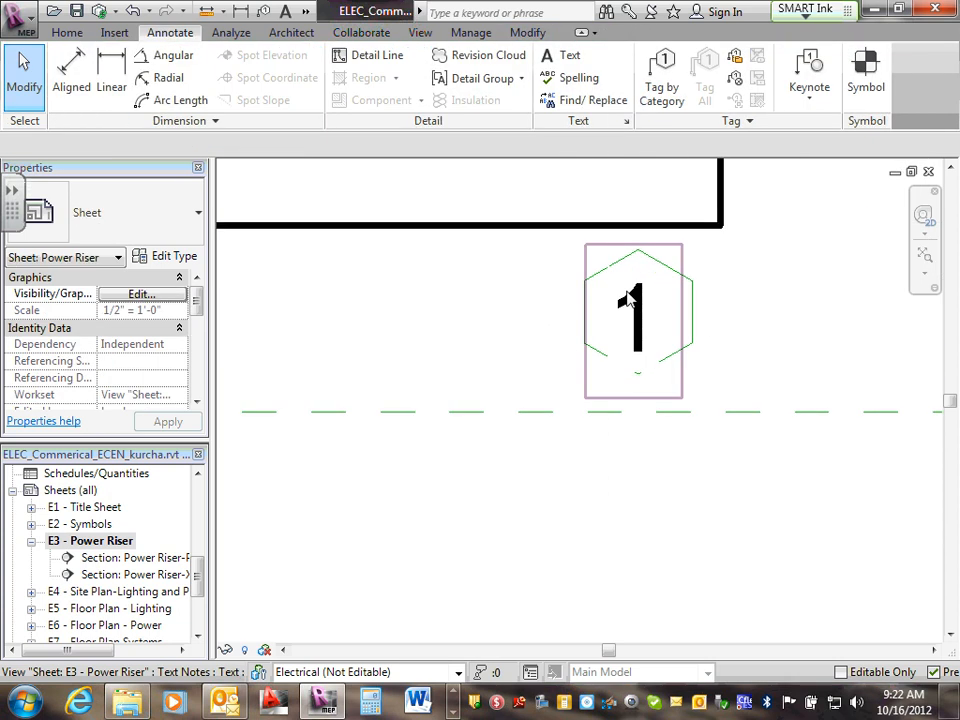
{"action": "left_click", "coordinate": [641, 312]}
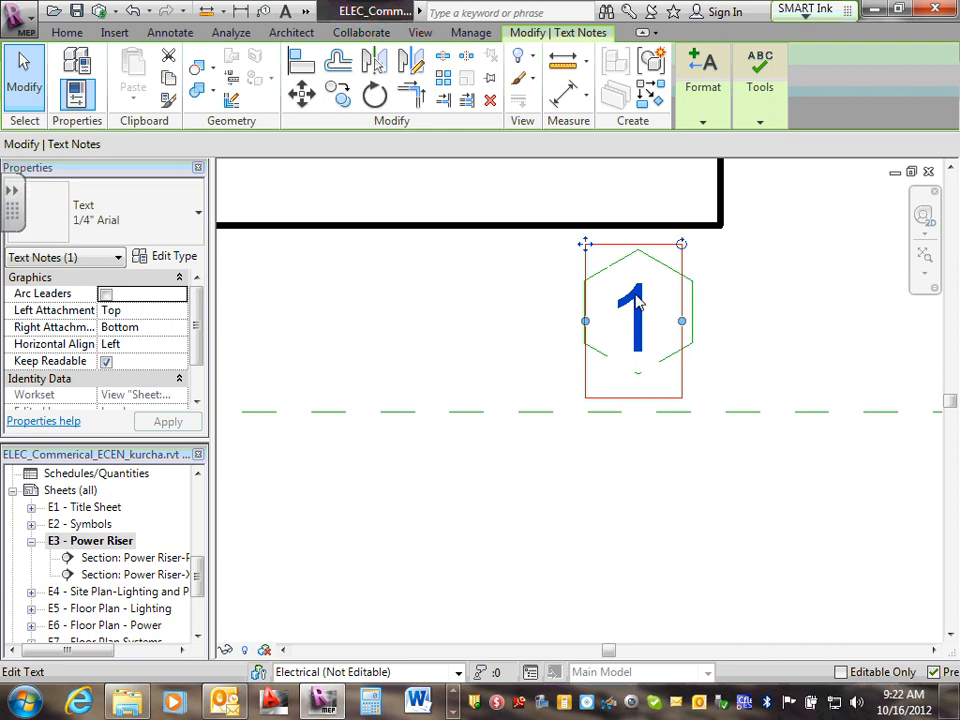
{"action": "left_click_drag", "start_coordinate": [640, 383], "coordinate": [639, 379]}
{"action": "left_click", "coordinate": [735, 354]}
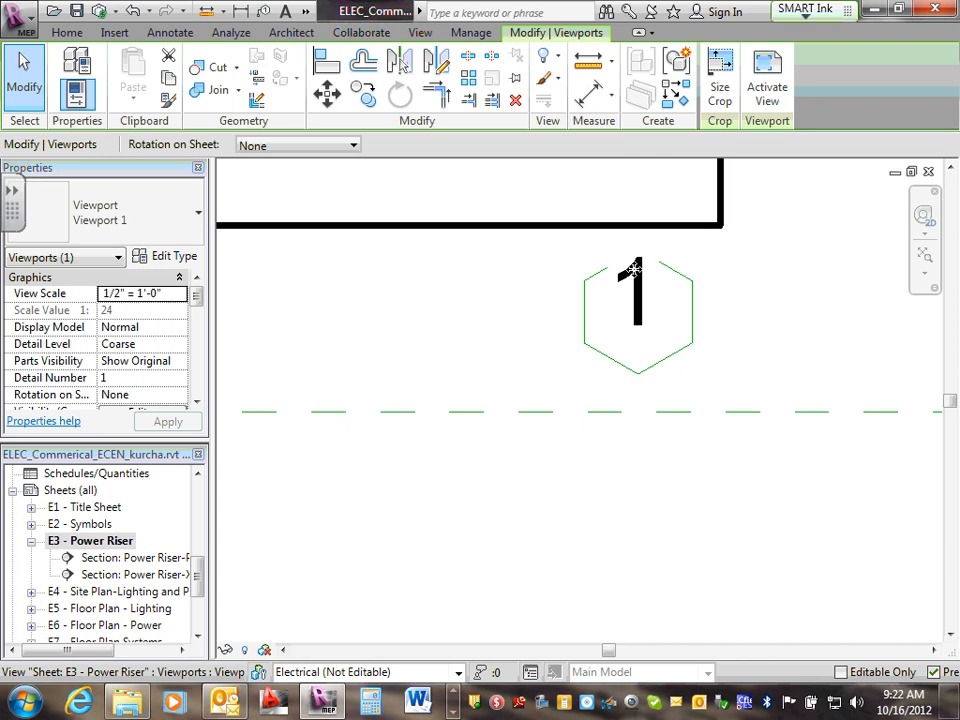
{"action": "key", "text": "Escape"}
Lower the text note "1" slightly to centre it vertically in the hexagon
{"action": "scroll", "coordinate": [670, 358], "scroll_direction": "up", "scroll_amount": 3}
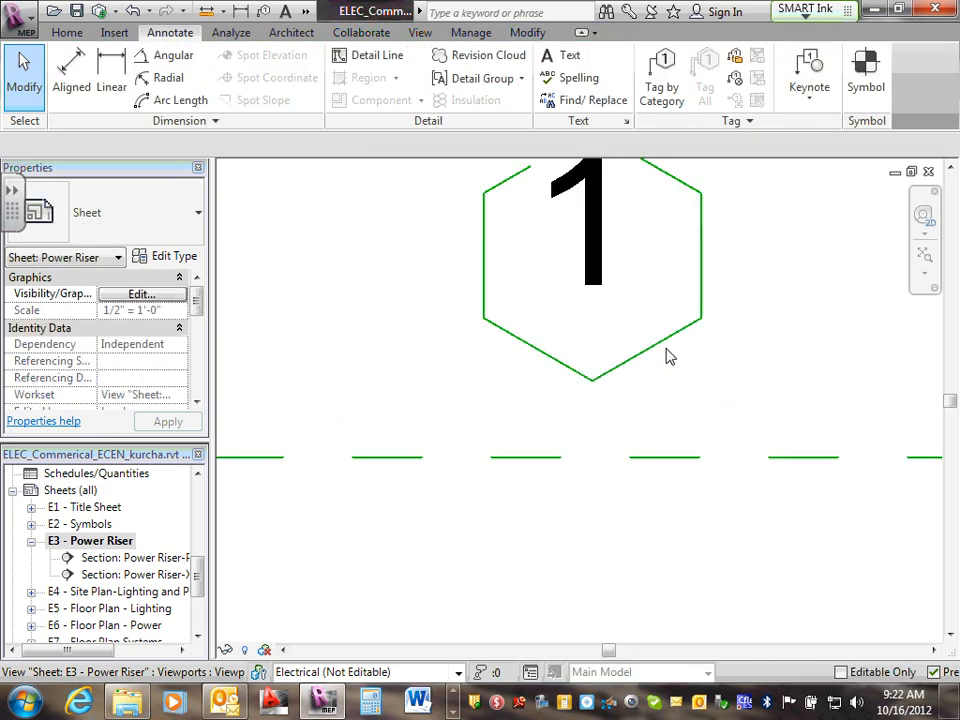
{"action": "scroll", "coordinate": [671, 211], "scroll_direction": "down", "scroll_amount": 2}
{"action": "middle_click_drag", "start_coordinate": [672, 222], "coordinate": [675, 386]}
{"action": "scroll", "coordinate": [636, 329], "scroll_direction": "up", "scroll_amount": 1}
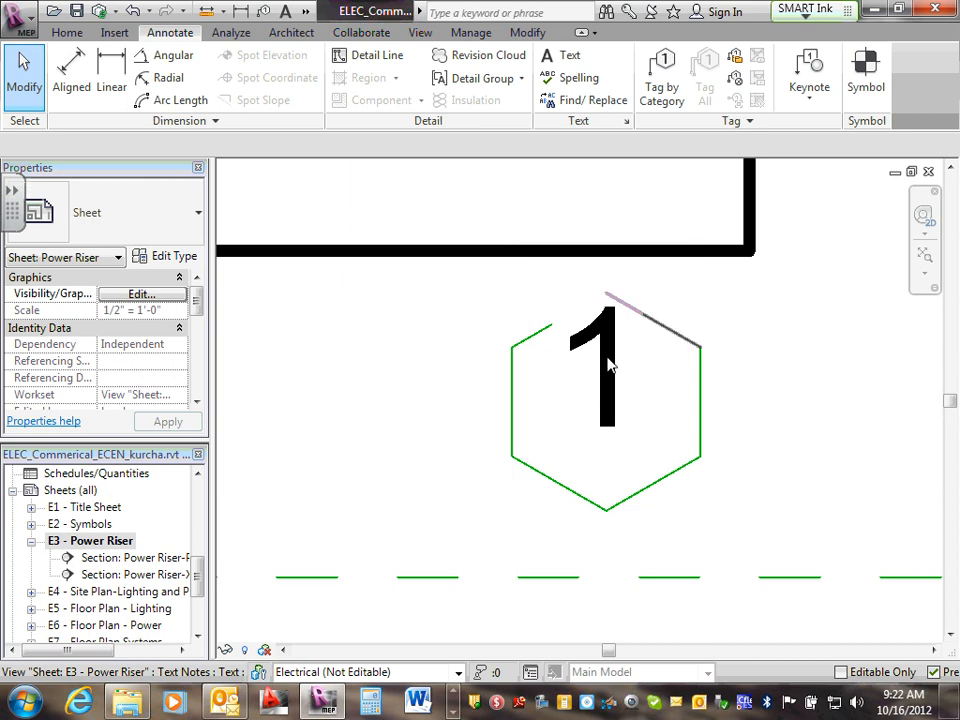
{"action": "left_click", "coordinate": [611, 437]}
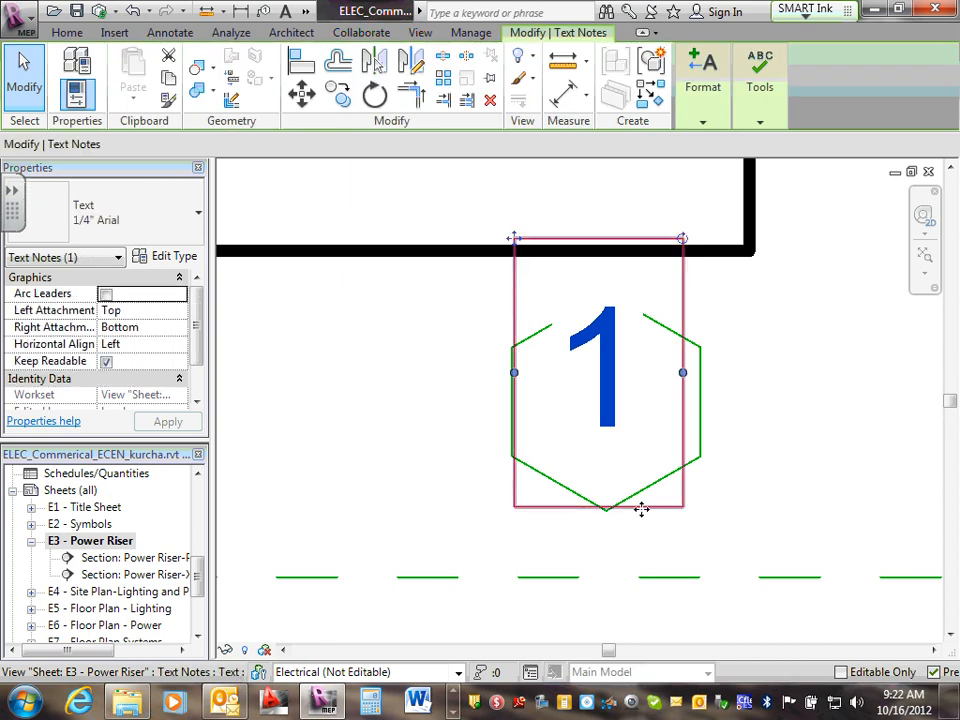
{"action": "left_click_drag", "start_coordinate": [642, 515], "coordinate": [643, 535]}
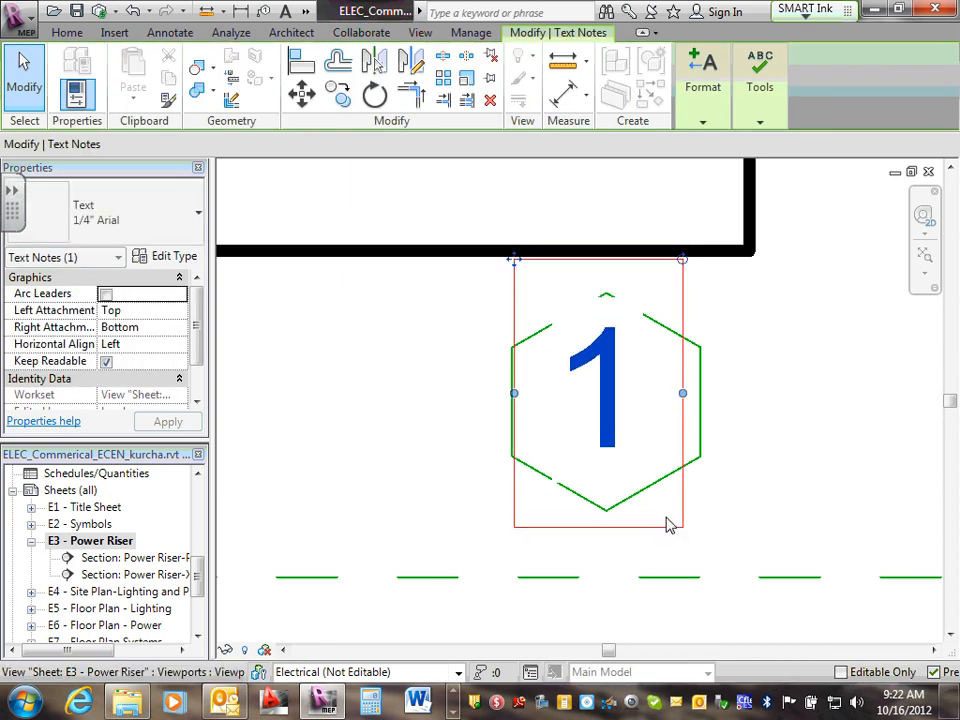
{"action": "left_click", "coordinate": [784, 381]}
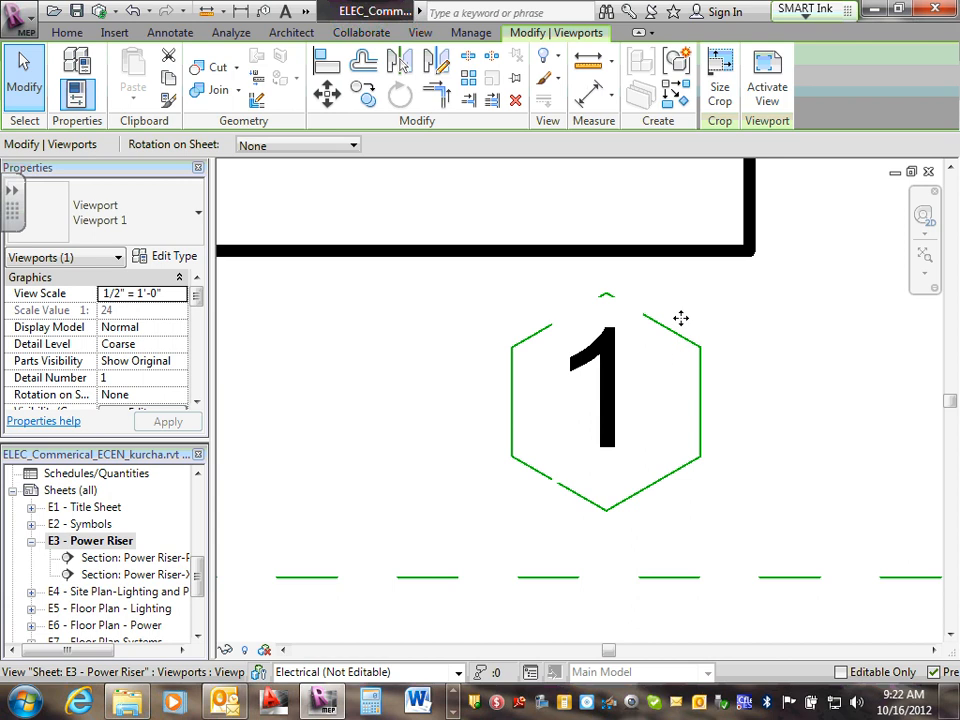
{"action": "key", "text": "Escape"}
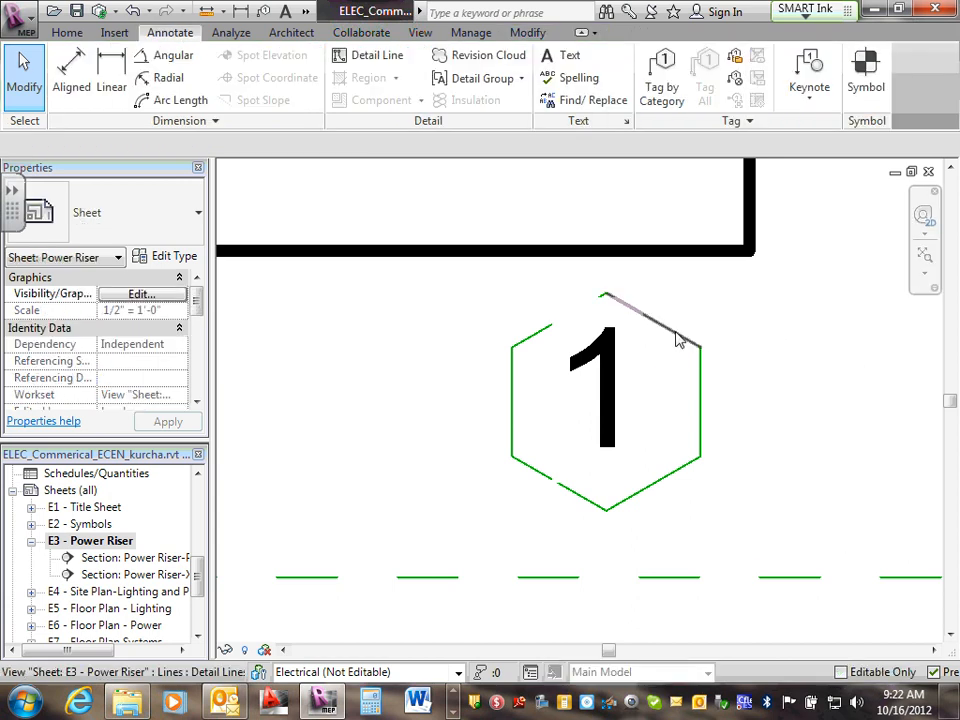
Try to stretch the outer end of the hexagon's upper-right edge outward, and undo the change
{"action": "left_click", "coordinate": [677, 336]}
{"action": "left_click_drag", "start_coordinate": [700, 347], "coordinate": [718, 338]}
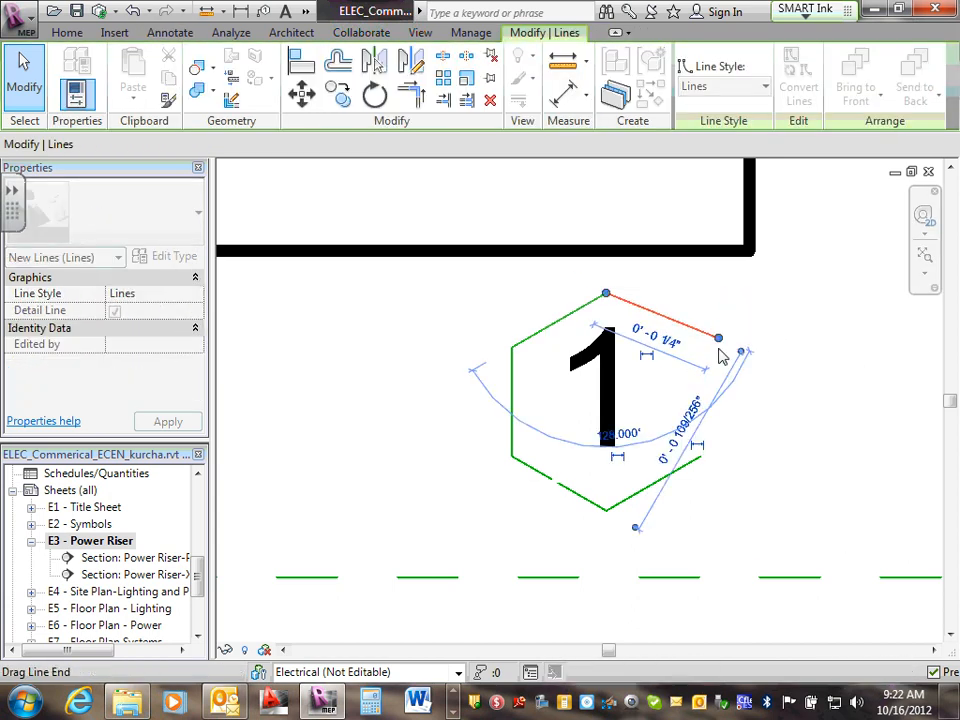
{"action": "left_click", "coordinate": [132, 12]}
Move the text note "1" out of the hexagon to the empty space just right of it
{"action": "scroll", "coordinate": [663, 370], "scroll_direction": "down", "scroll_amount": 2}
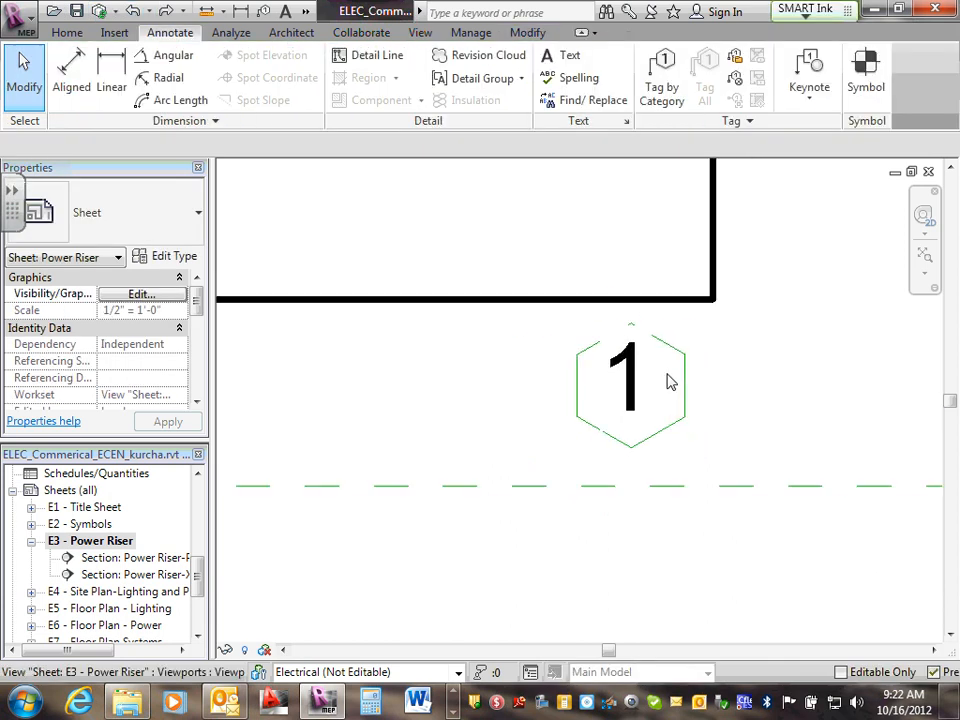
{"action": "scroll", "coordinate": [670, 382], "scroll_direction": "up", "scroll_amount": 2}
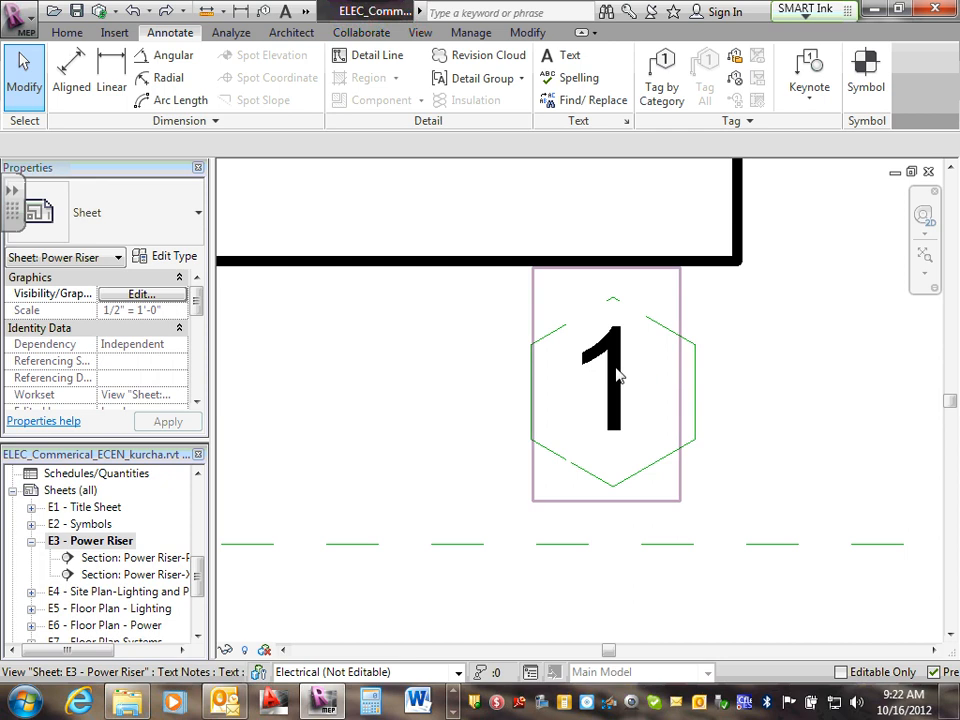
{"action": "left_click", "coordinate": [619, 370]}
{"action": "left_click_drag", "start_coordinate": [613, 499], "coordinate": [797, 510], "text": "ctrl"}
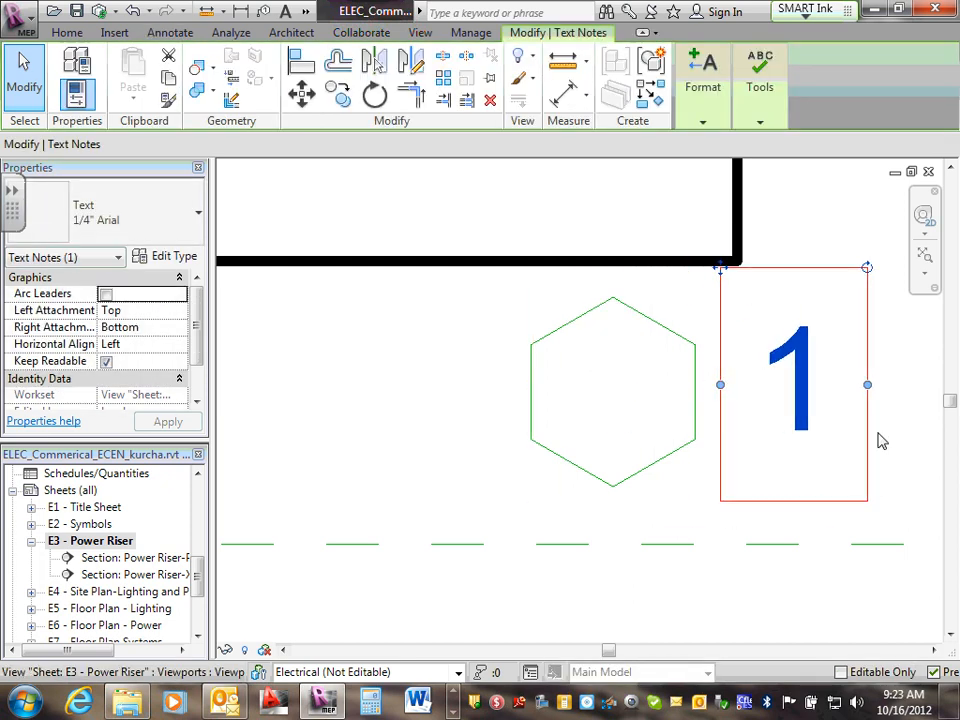
{"action": "key", "text": "Escape"}
Draw a tilted six-sided inscribed polygon about 11/32" across in the Lines style, centred on the "1"
{"action": "scroll", "coordinate": [851, 364], "scroll_direction": "down", "scroll_amount": 1}
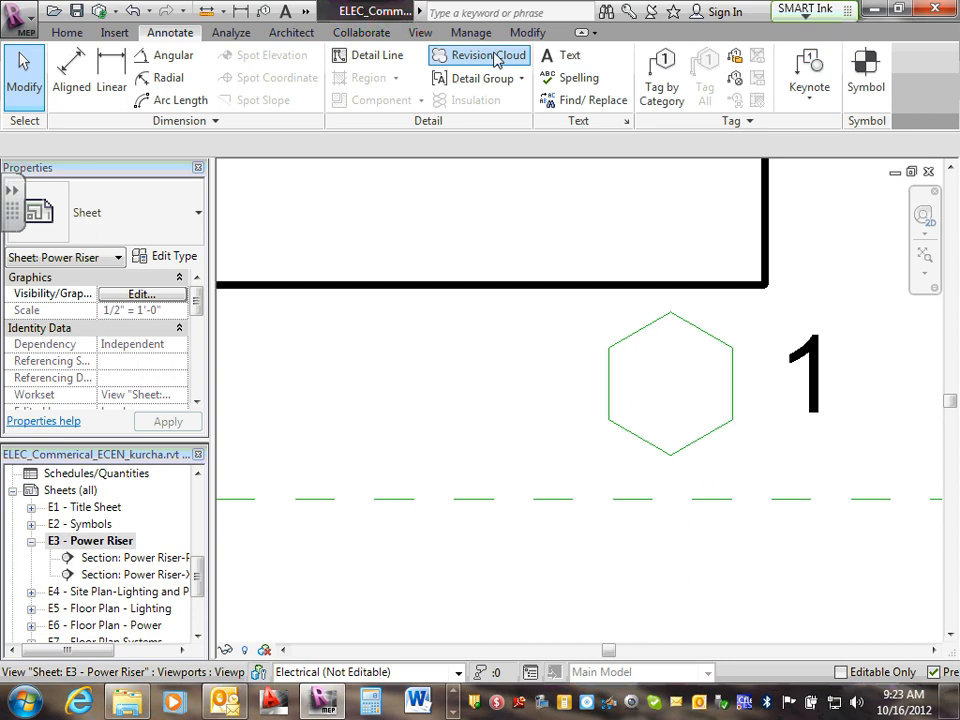
{"action": "left_click", "coordinate": [398, 58]}
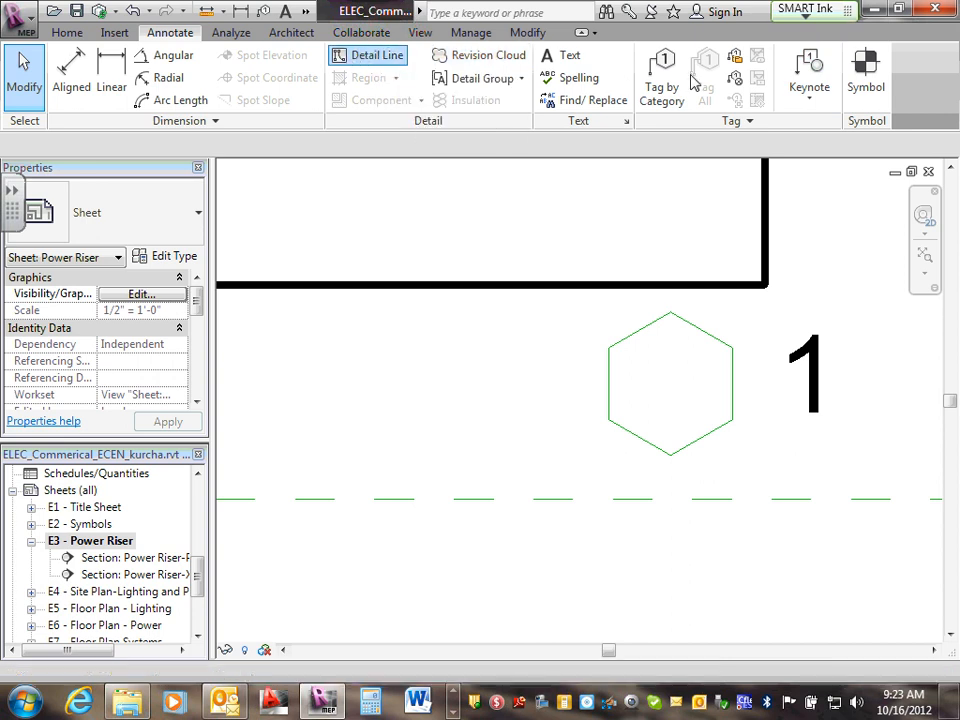
{"action": "left_click", "coordinate": [754, 57]}
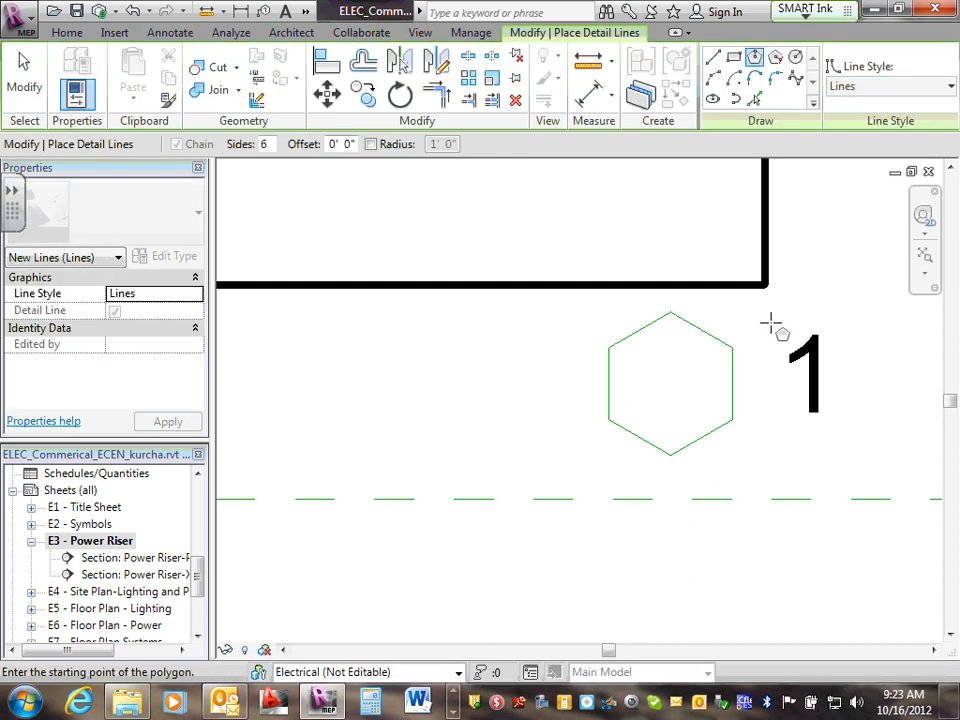
{"action": "left_click", "coordinate": [770, 314]}
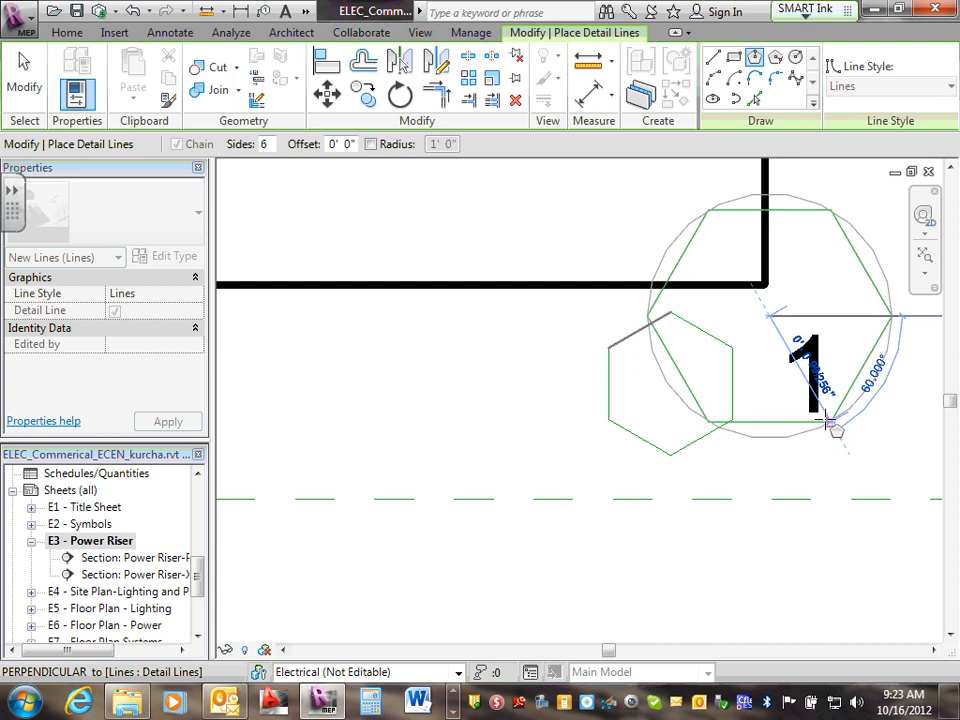
{"action": "key", "text": "Escape"}
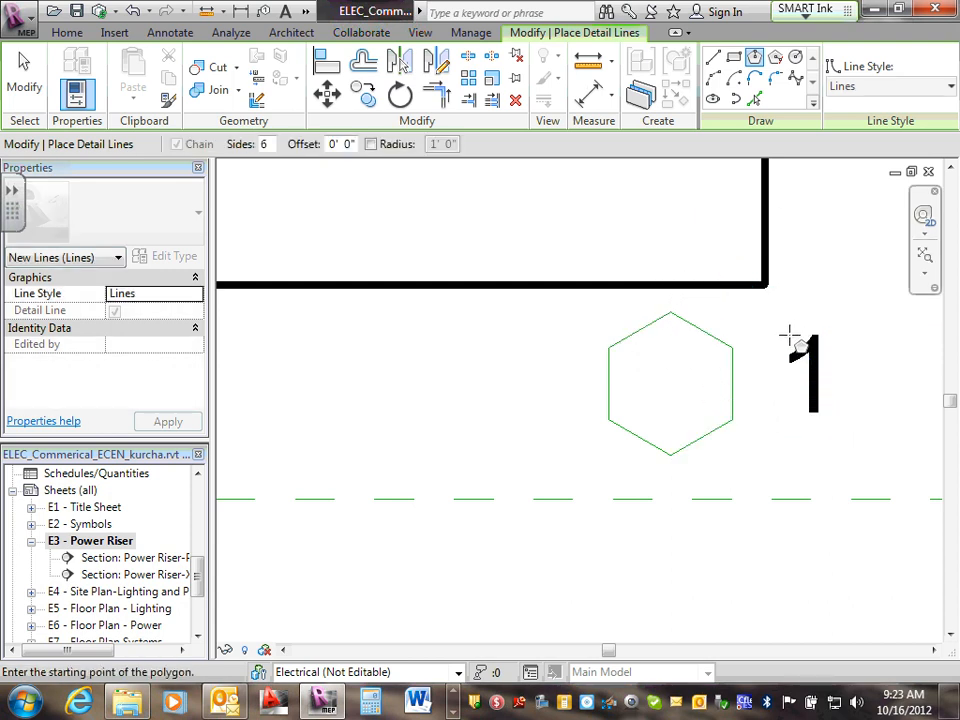
{"action": "left_click", "coordinate": [812, 375]}
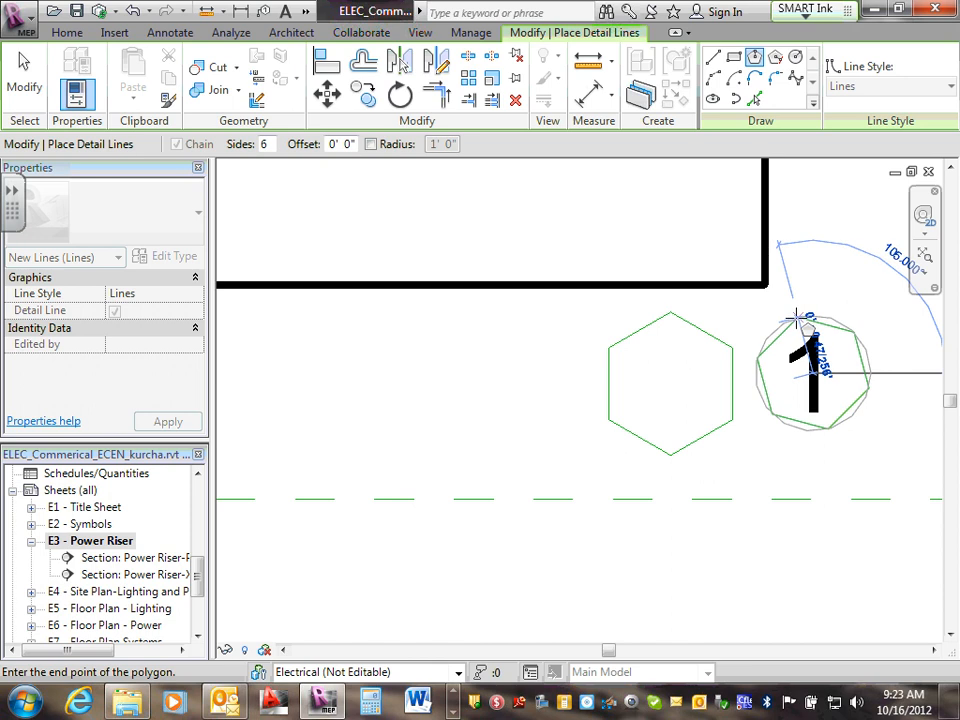
{"action": "left_click", "coordinate": [796, 313]}
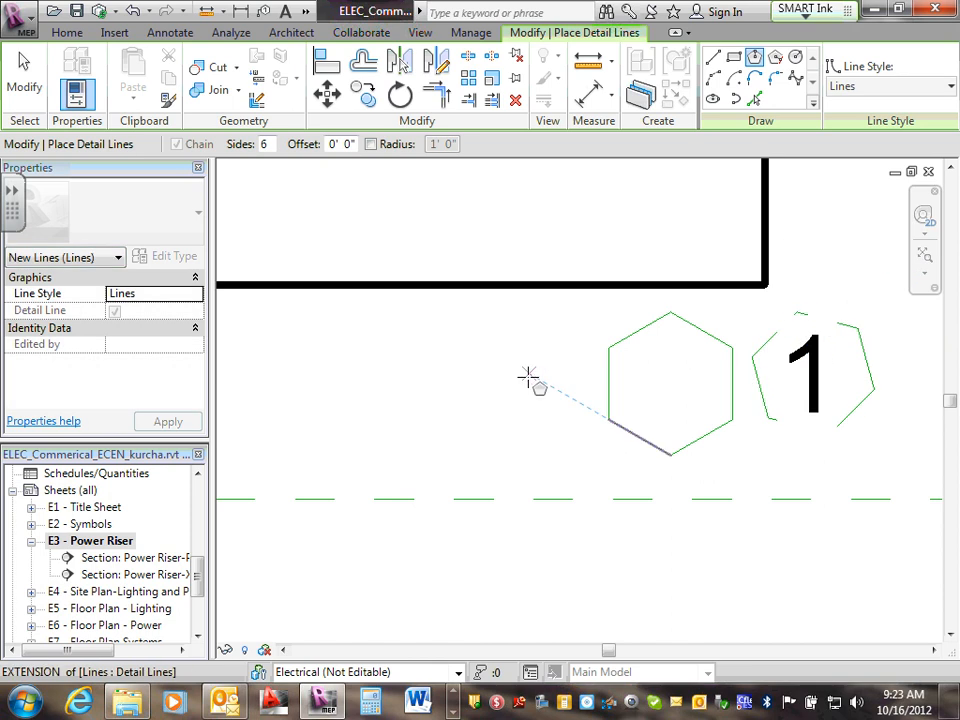
Draw a larger six-sided inscribed polygon around the "1" with a vertex just below GEN's lower-right corner, and end the command
{"action": "left_click", "coordinate": [812, 376]}
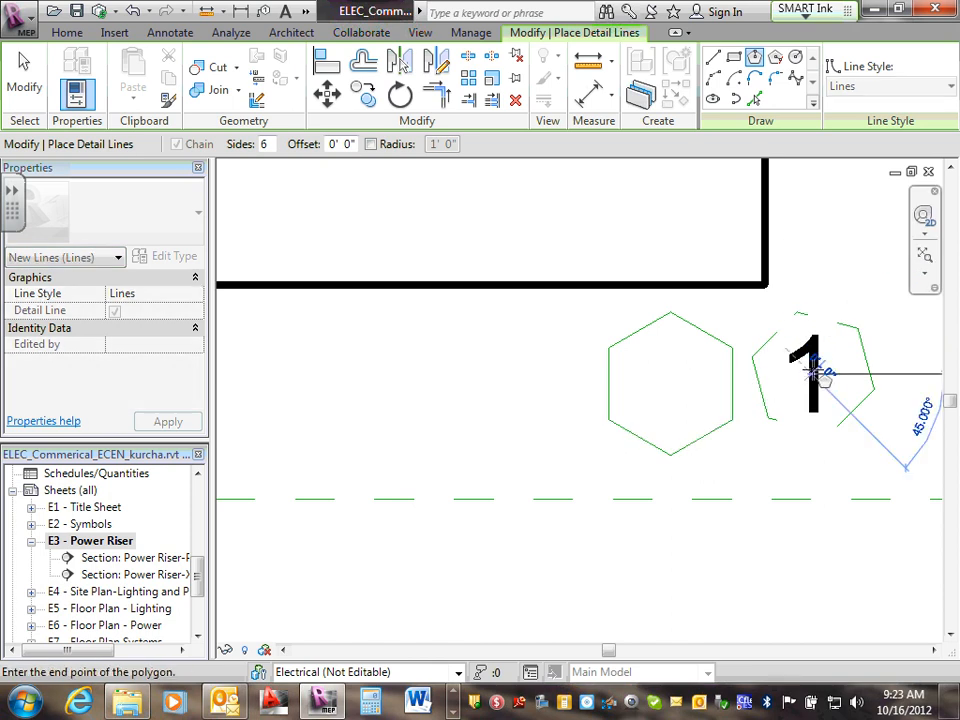
{"action": "left_click", "coordinate": [766, 299]}
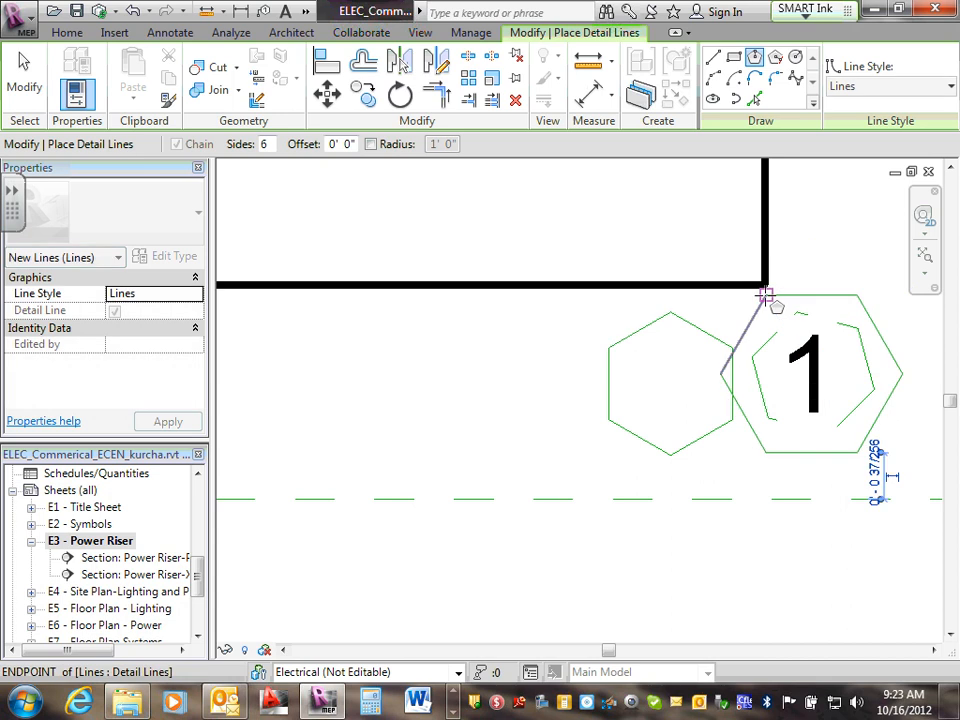
{"action": "key", "text": "Escape"}
{"action": "key", "text": "Escape"}
Delete the six edges of the small tilted hexagon inside the larger hexagon around the "1"
{"action": "left_click", "coordinate": [852, 328]}
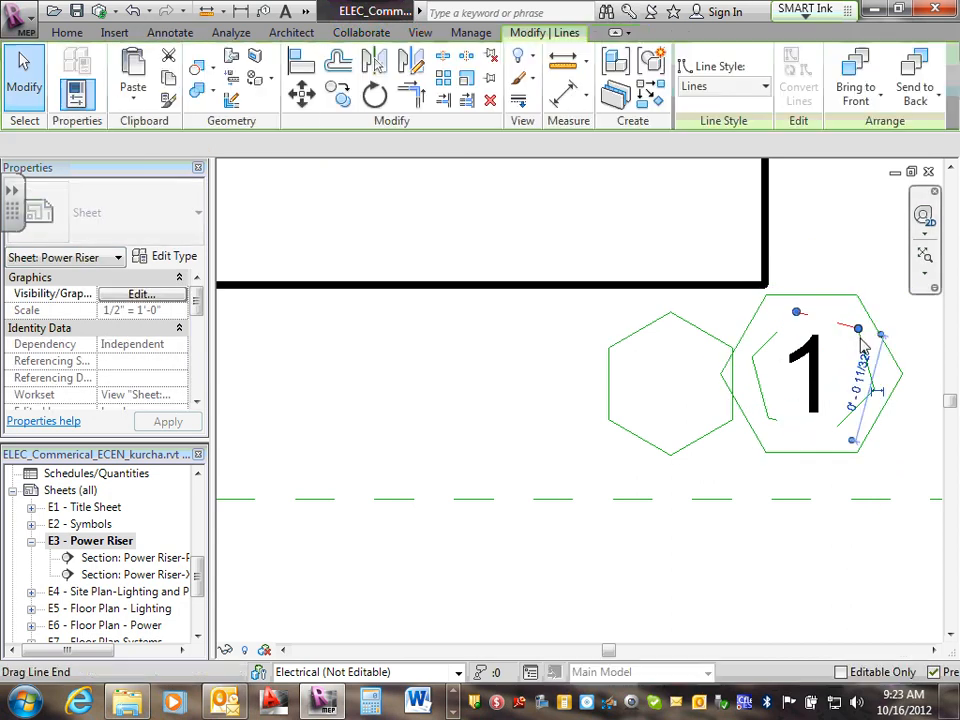
{"action": "key", "text": "Delete"}
{"action": "left_click", "coordinate": [865, 358]}
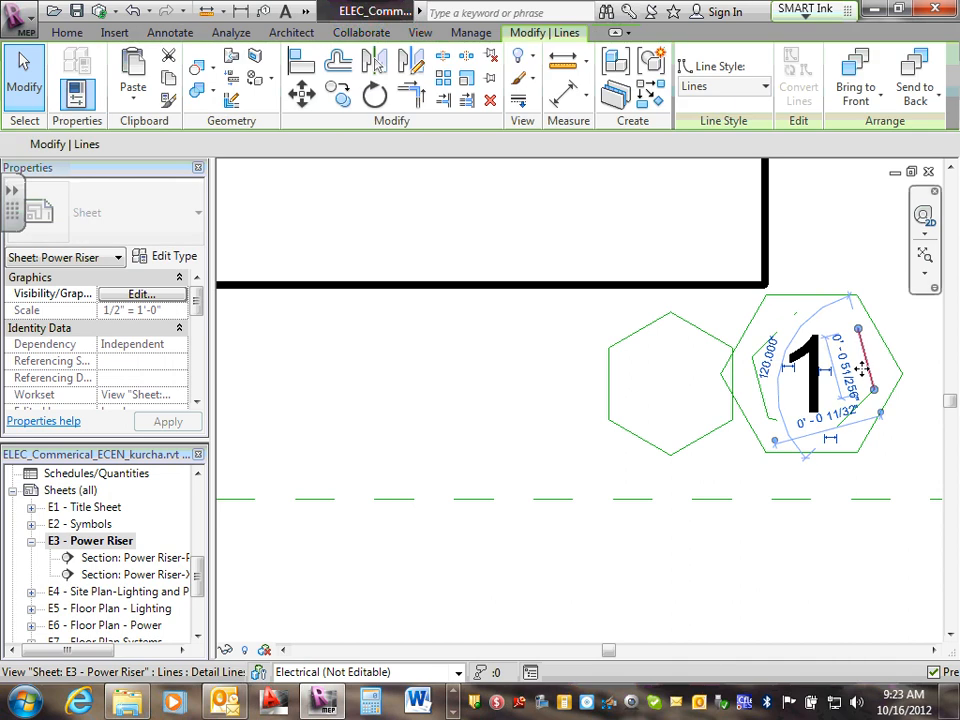
{"action": "key", "text": "Delete"}
{"action": "left_click", "coordinate": [857, 408]}
{"action": "key", "text": "Delete"}
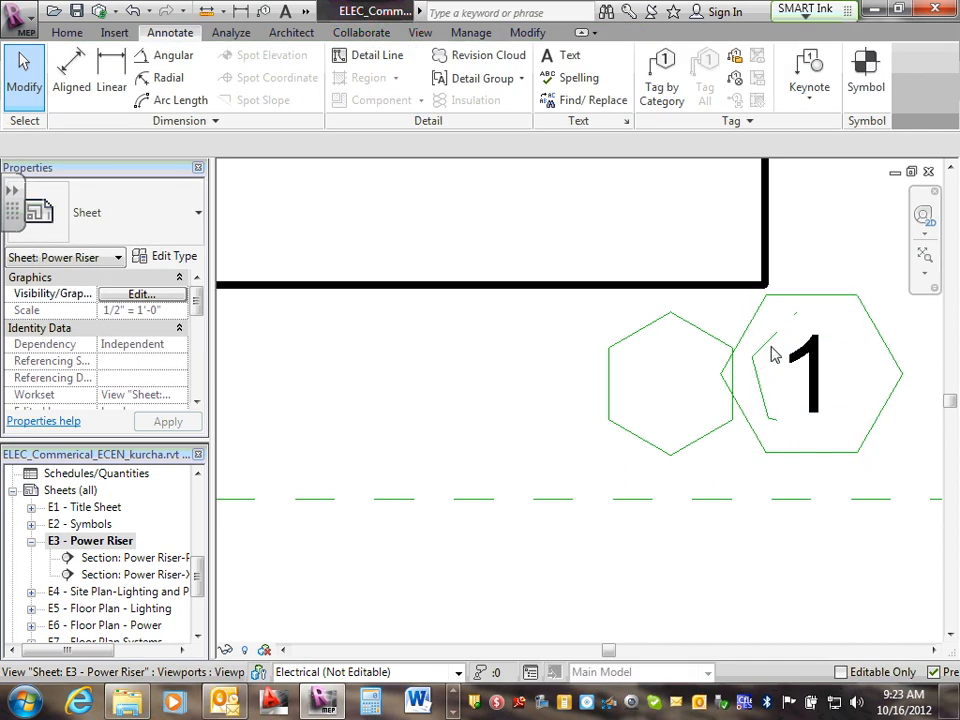
{"action": "left_click", "coordinate": [768, 342]}
{"action": "key", "text": "Delete"}
{"action": "left_click", "coordinate": [758, 388]}
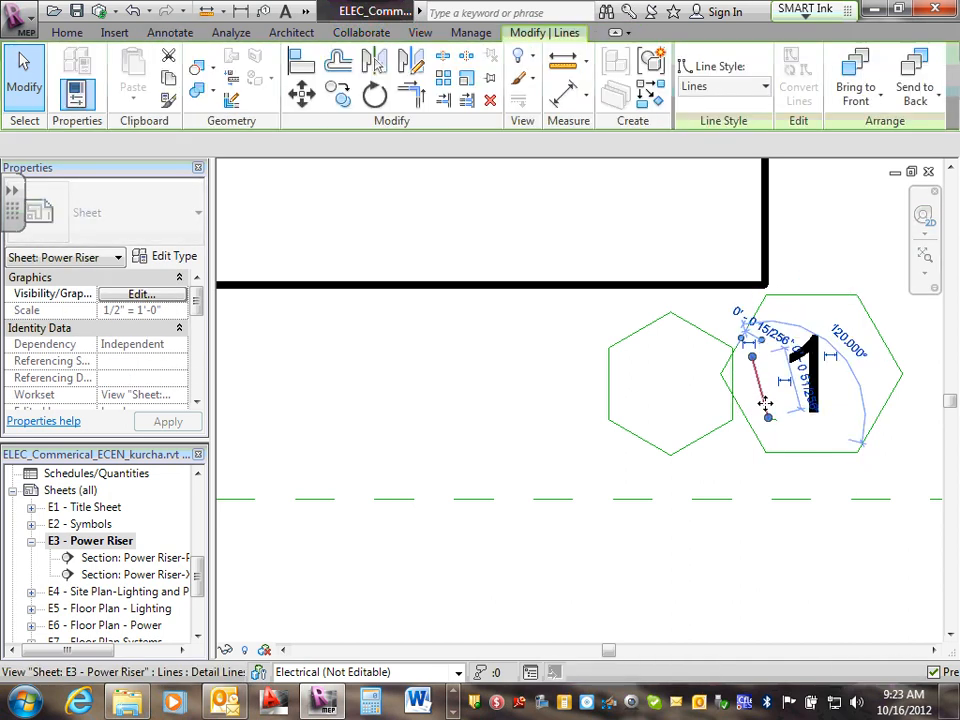
{"action": "key", "text": "Delete"}
{"action": "left_click", "coordinate": [780, 431]}
{"action": "key", "text": "Delete"}
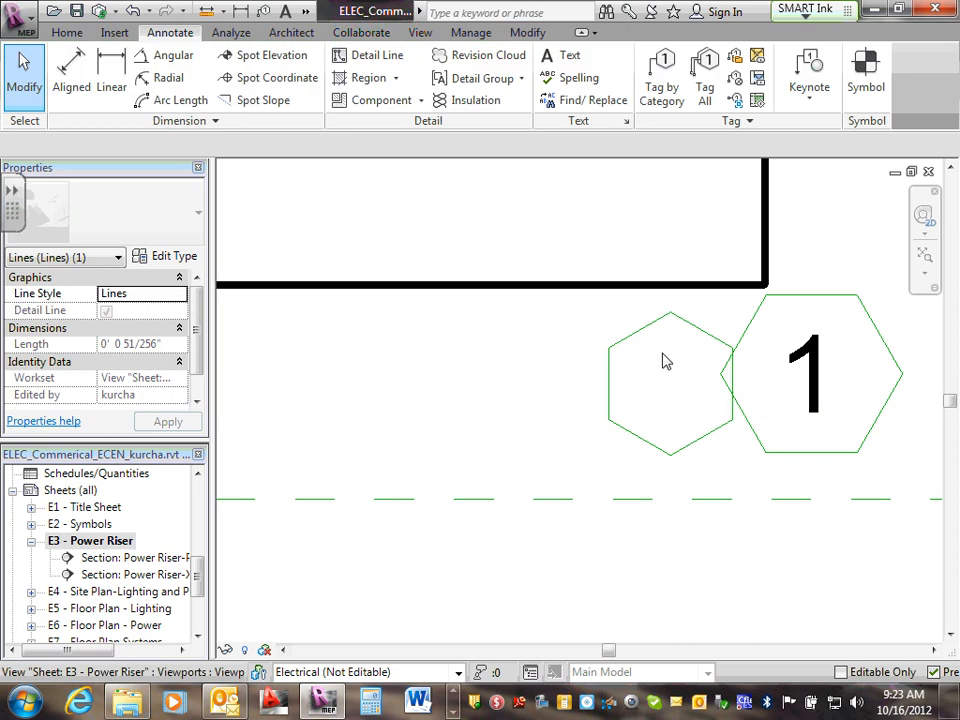
Delete all six edges of the empty hexagon overlapping the left side of the "1" tag
{"action": "left_click", "coordinate": [703, 333]}
{"action": "key", "text": "Delete"}
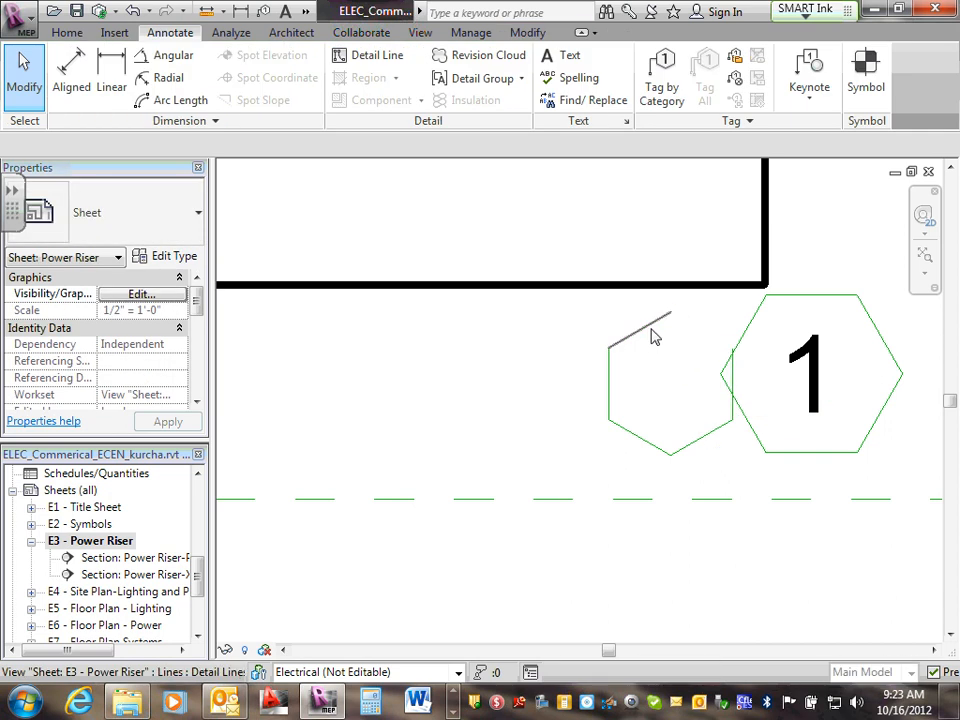
{"action": "left_click", "coordinate": [654, 336]}
{"action": "key", "text": "Delete"}
{"action": "left_click", "coordinate": [612, 392]}
{"action": "key", "text": "Delete"}
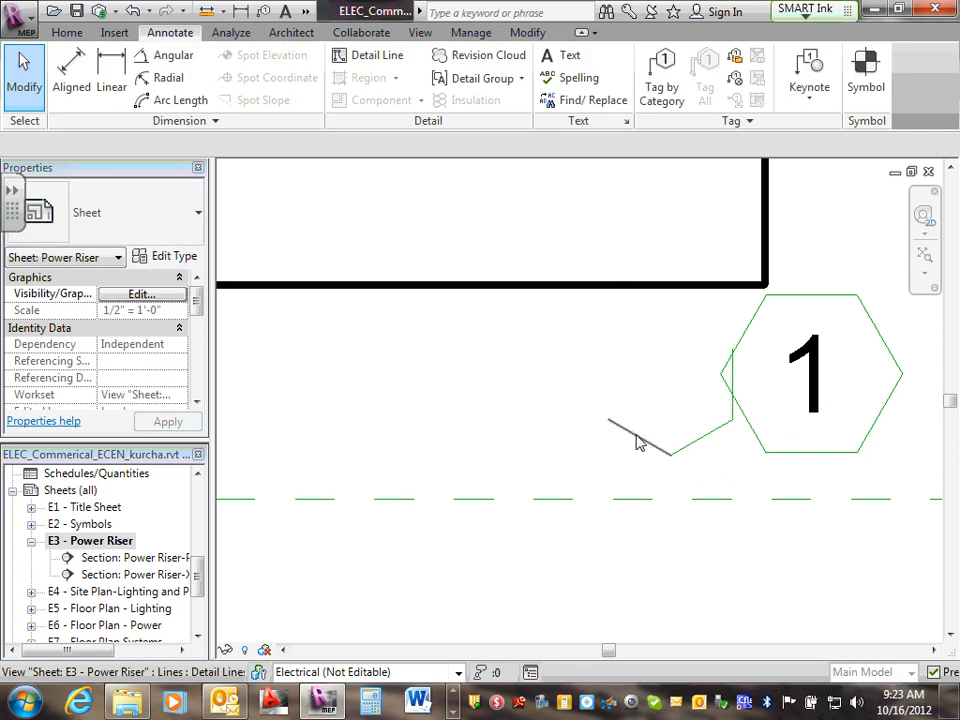
{"action": "left_click", "coordinate": [642, 437]}
{"action": "key", "text": "Delete"}
{"action": "left_click", "coordinate": [714, 432]}
{"action": "key", "text": "Delete"}
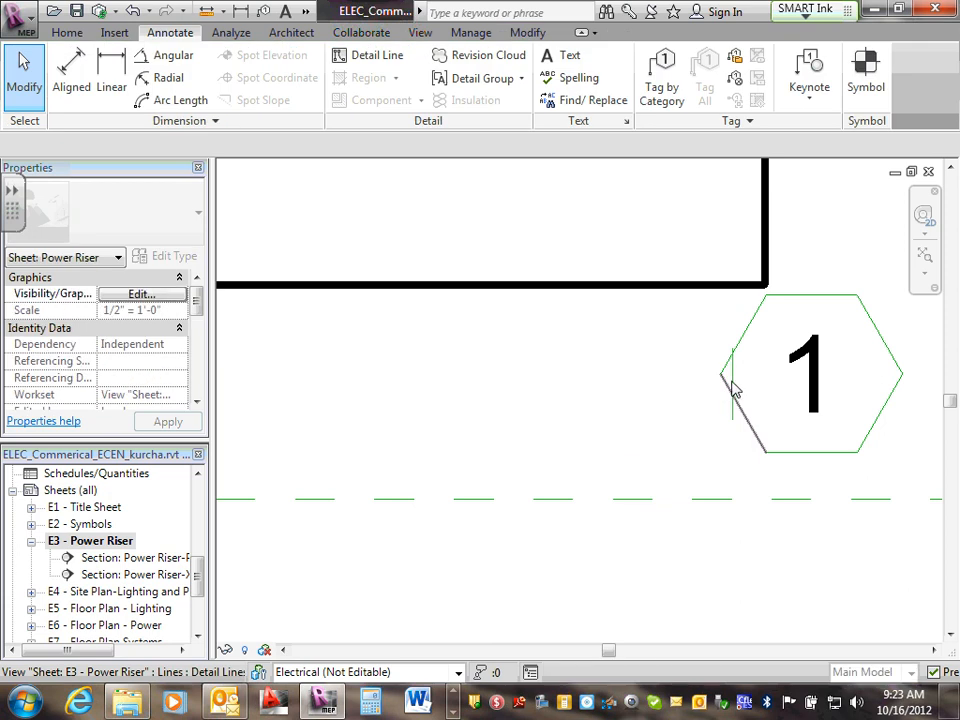
{"action": "left_click", "coordinate": [733, 383]}
{"action": "key", "text": "Delete"}
Examine the size and position of the "1" hexagon tag relative to GEN, XFR and the dashed feeder line
{"action": "left_click", "coordinate": [562, 389]}
{"action": "scroll", "coordinate": [562, 389], "scroll_direction": "down", "scroll_amount": 5}
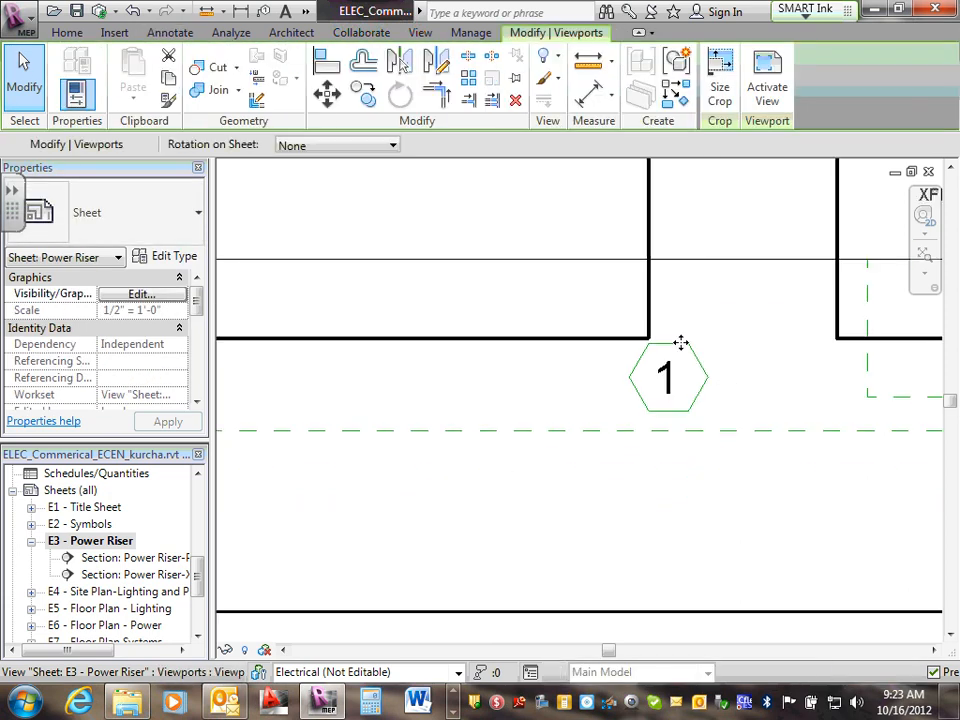
{"action": "scroll", "coordinate": [714, 437], "scroll_direction": "down", "scroll_amount": 2}
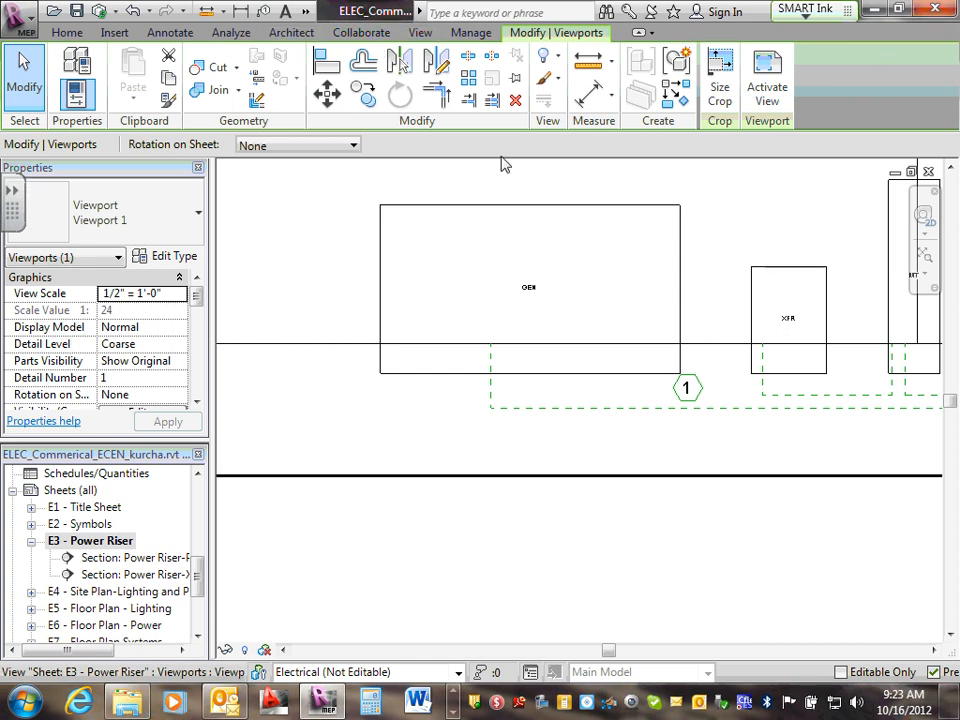
{"action": "scroll", "coordinate": [740, 404], "scroll_direction": "up", "scroll_amount": 2}
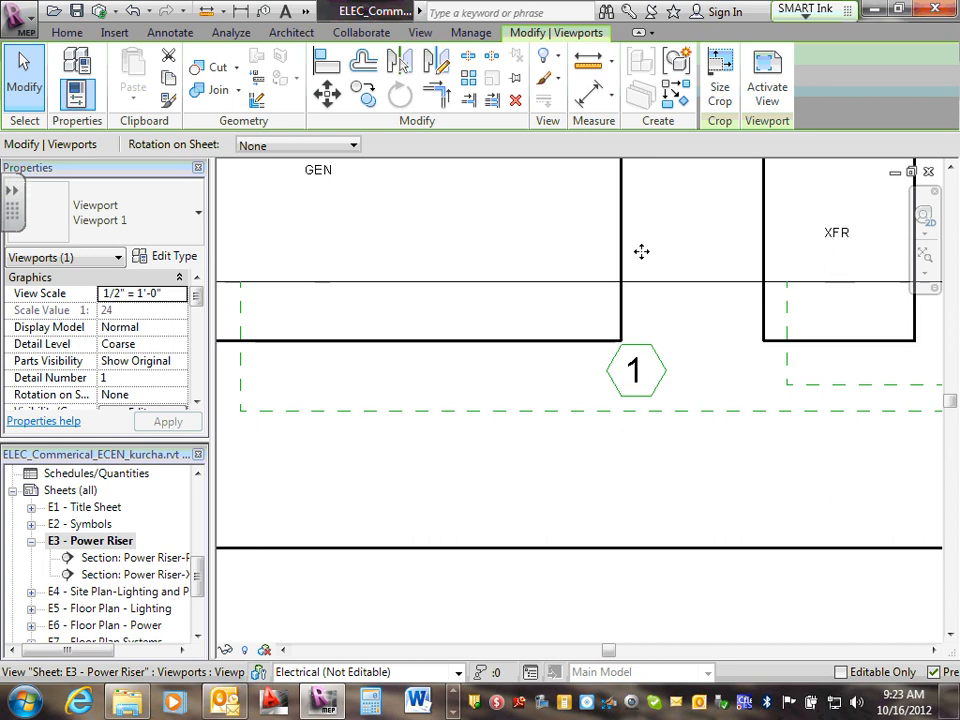
{"action": "scroll", "coordinate": [684, 349], "scroll_direction": "up", "scroll_amount": 2}
{"action": "scroll", "coordinate": [836, 407], "scroll_direction": "down", "scroll_amount": 3}
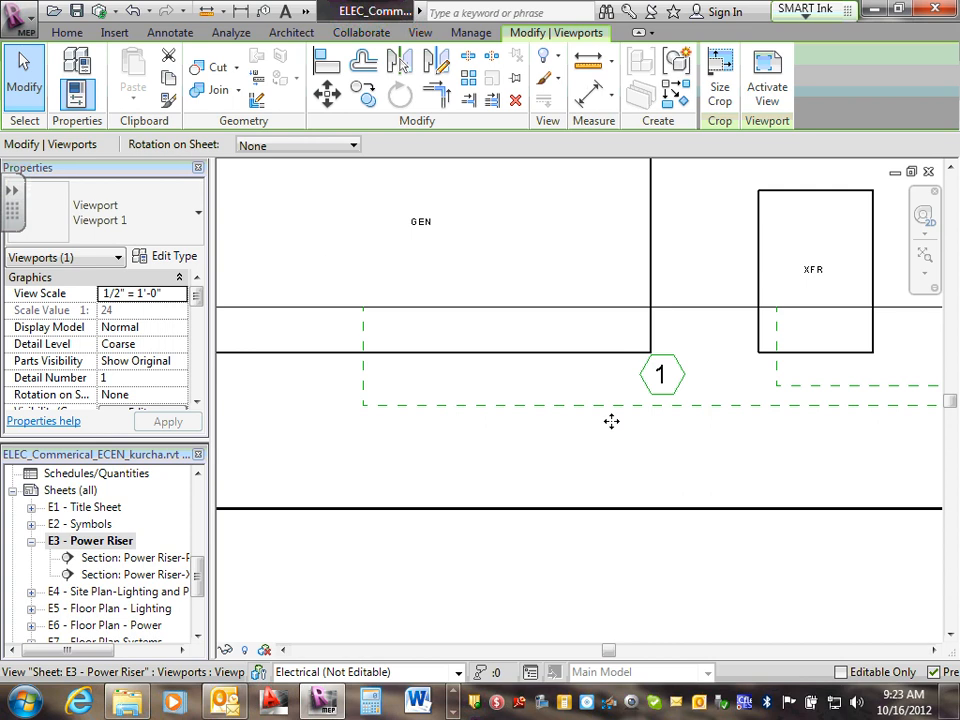
{"action": "scroll", "coordinate": [611, 421], "scroll_direction": "up", "scroll_amount": 1}
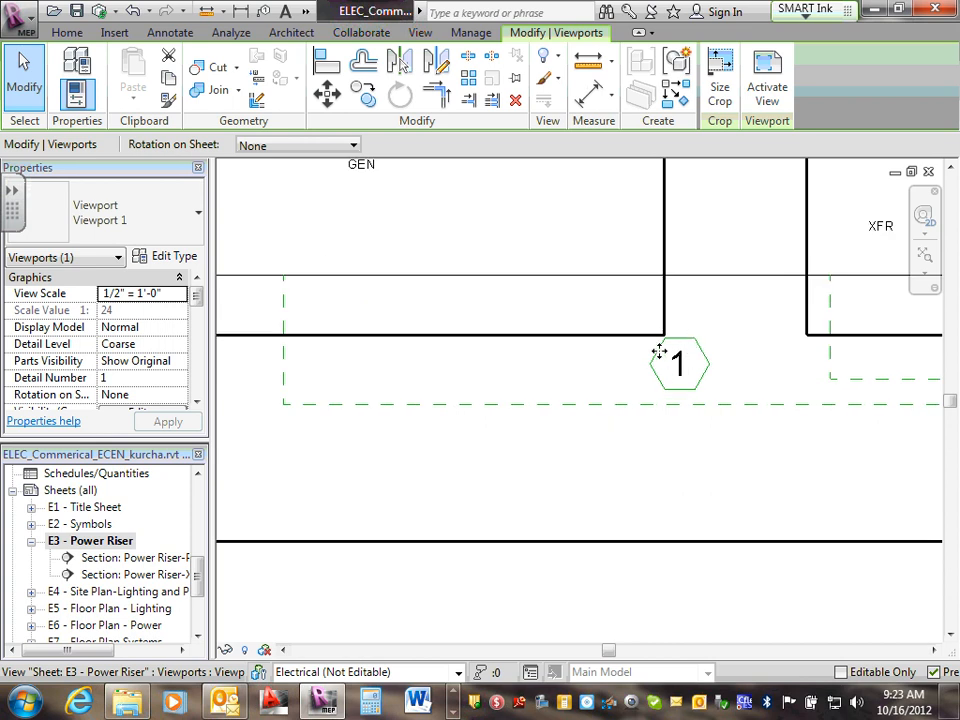
{"action": "key", "text": "Escape"}
{"action": "scroll", "coordinate": [733, 340], "scroll_direction": "up", "scroll_amount": 3}
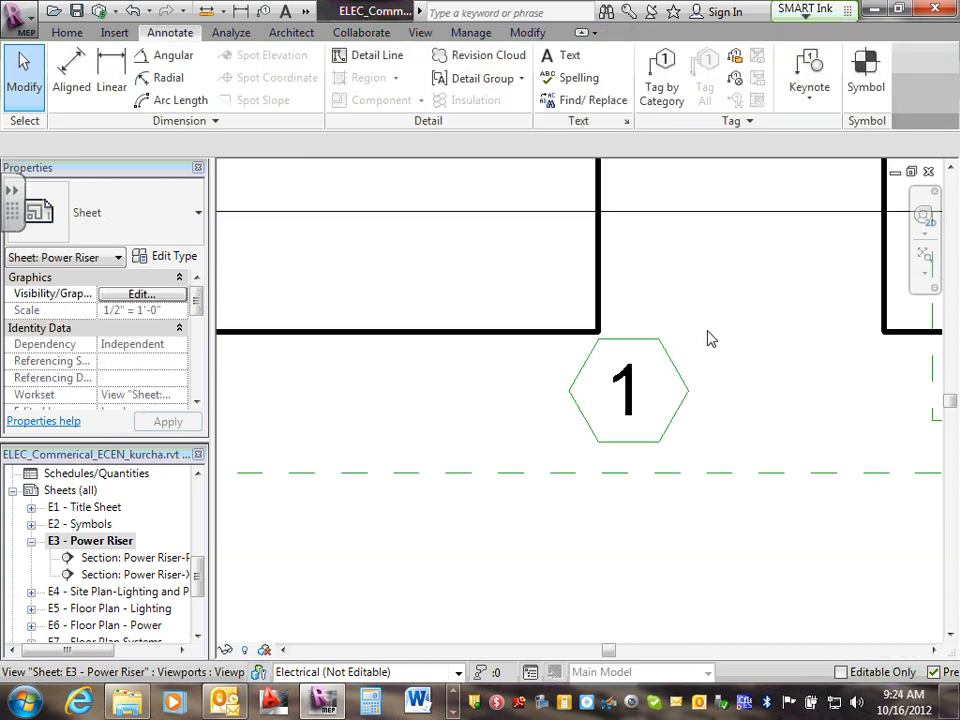
Try to move the riser viewport left and slightly down beneath the "1" tag, and undo the last two changes
{"action": "mouse_move", "coordinate": [630, 325]}
{"action": "left_mouse_down"}
{"action": "mouse_move", "coordinate": [546, 364]}
{"action": "mouse_move", "coordinate": [459, 368]}
{"action": "left_mouse_up"}
{"action": "key", "text": "Escape"}
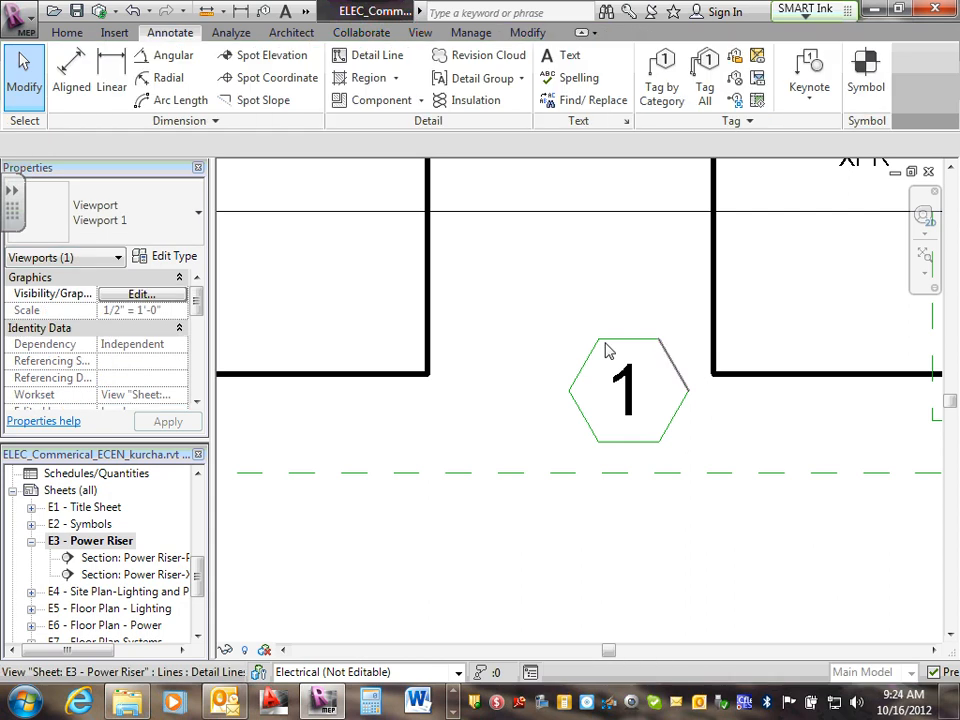
{"action": "scroll", "coordinate": [609, 350], "scroll_direction": "down", "scroll_amount": 4}
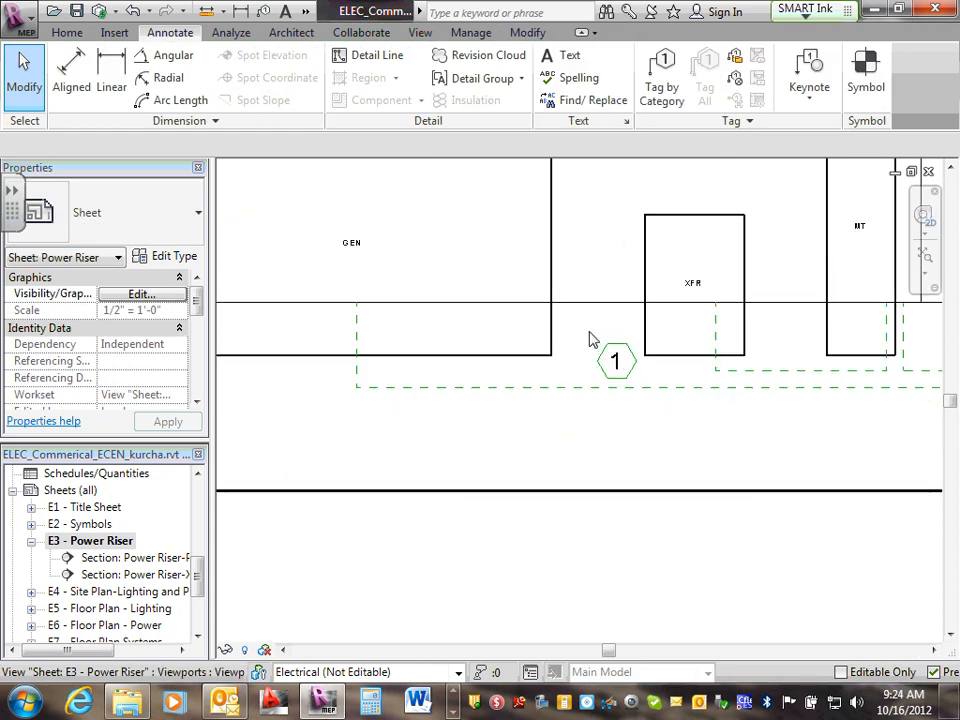
{"action": "left_click", "coordinate": [612, 362]}
{"action": "scroll", "coordinate": [563, 344], "scroll_direction": "down", "scroll_amount": 2}
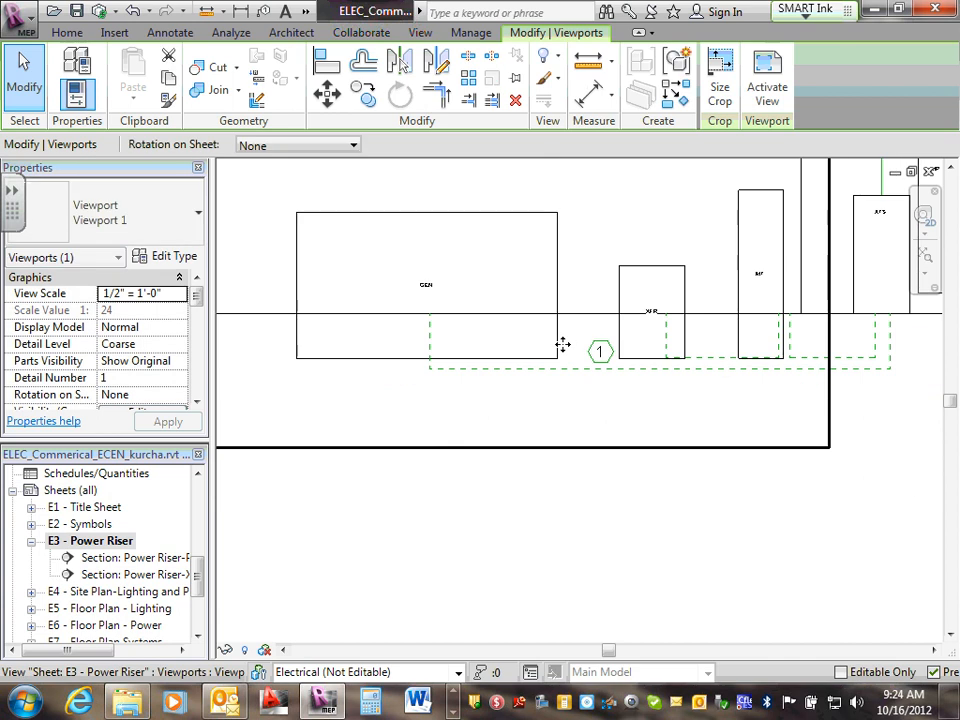
{"action": "left_click", "coordinate": [132, 13]}
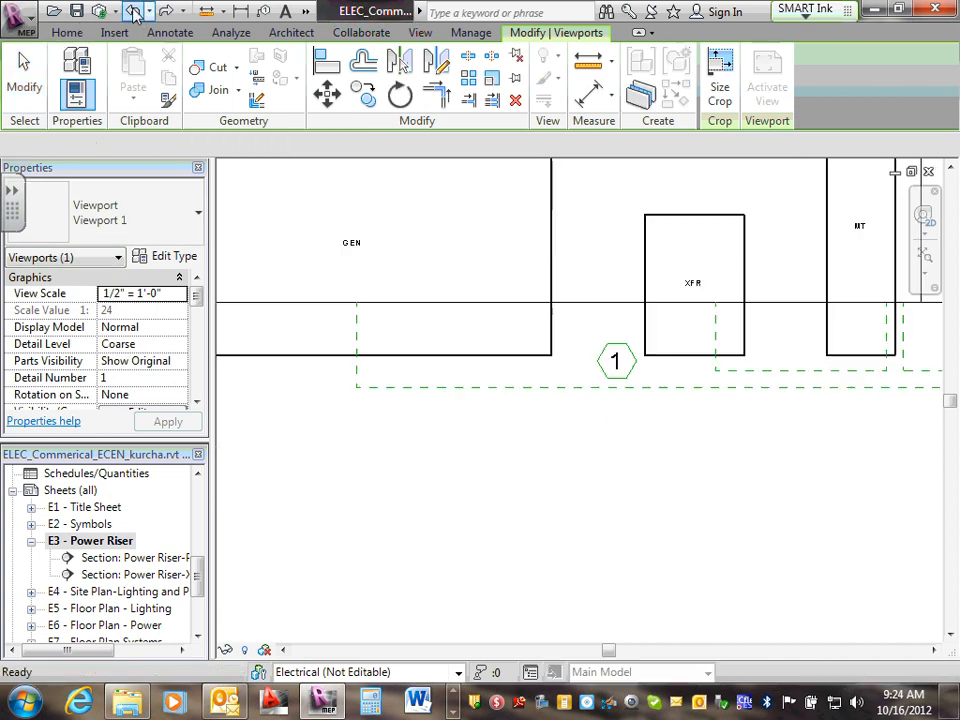
{"action": "left_click", "coordinate": [133, 13]}
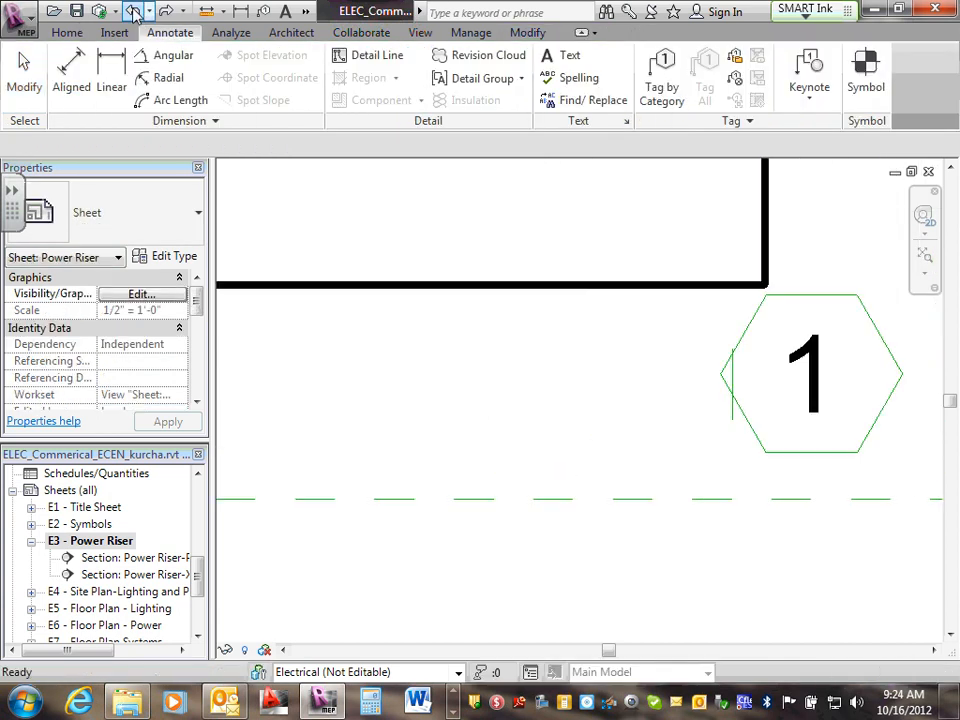
Delete the leftover vertical line crossing the left vertex of the "1" hexagon
{"action": "scroll", "coordinate": [129, 37], "scroll_direction": "down", "scroll_amount": 2}
{"action": "middle_click_drag", "start_coordinate": [493, 342], "coordinate": [520, 630]}
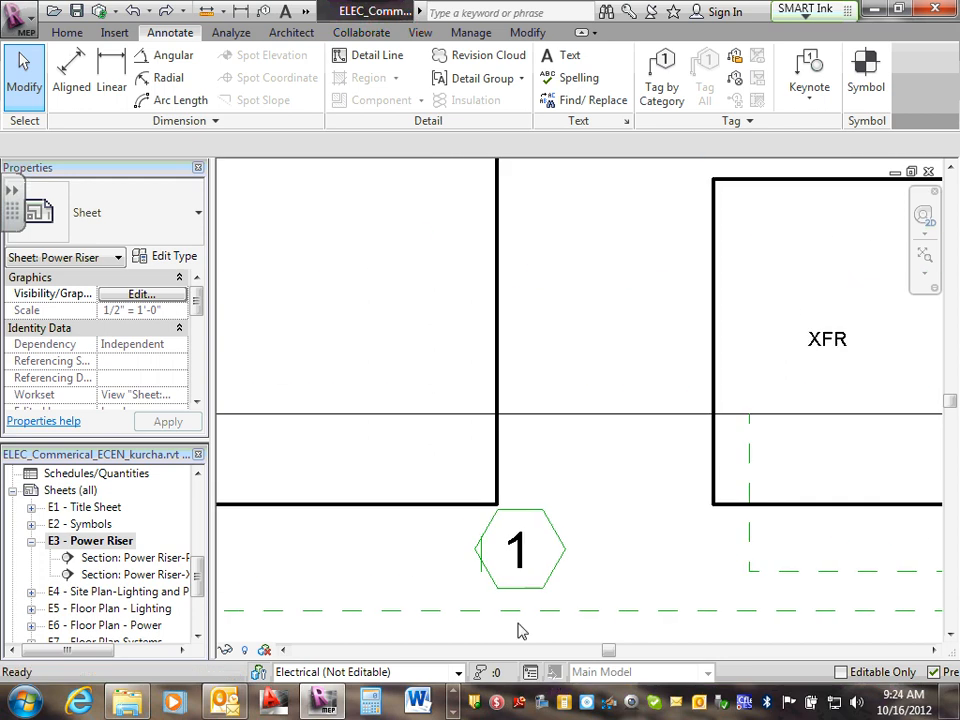
{"action": "scroll", "coordinate": [479, 560], "scroll_direction": "up", "scroll_amount": 4}
{"action": "left_click", "coordinate": [488, 543]}
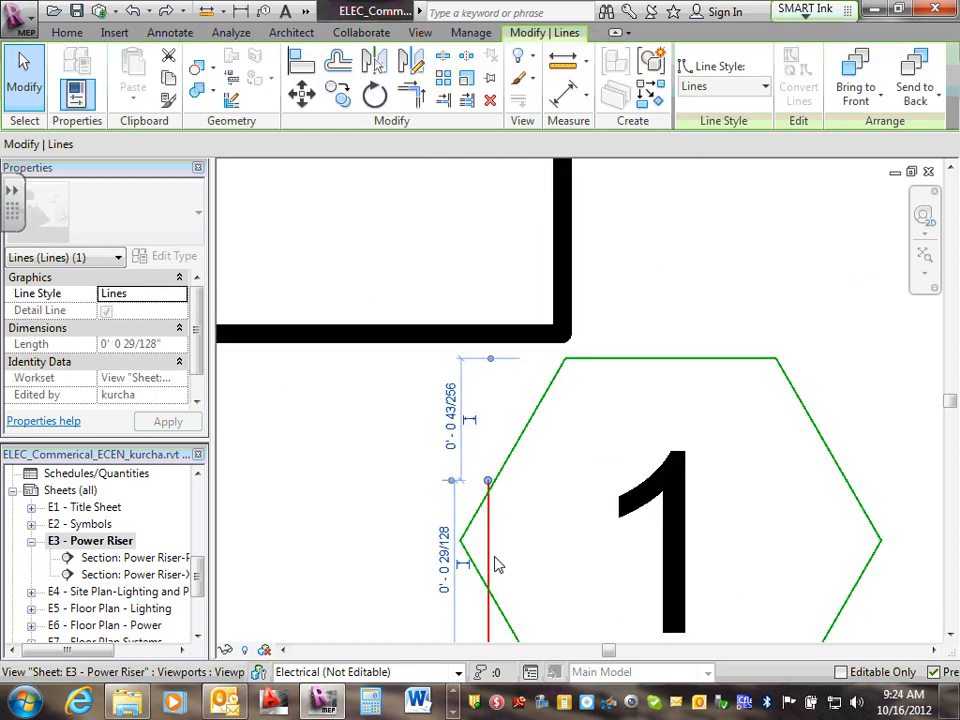
{"action": "key", "text": "Delete"}
{"action": "scroll", "coordinate": [517, 540], "scroll_direction": "down", "scroll_amount": 4}
{"action": "scroll", "coordinate": [578, 562], "scroll_direction": "down", "scroll_amount": 2}
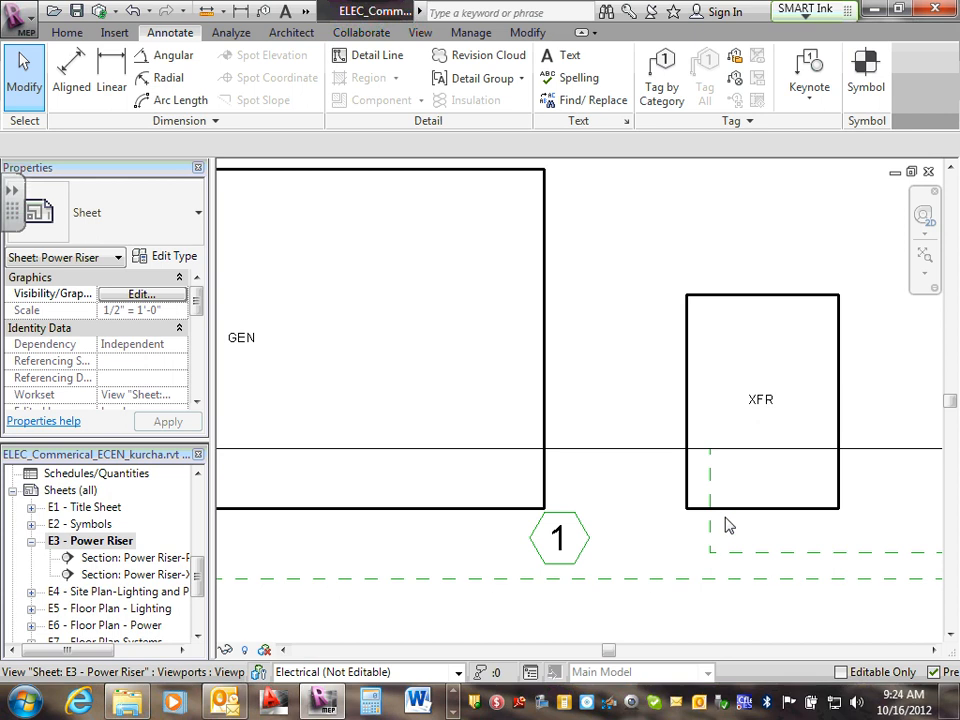
{"action": "scroll", "coordinate": [727, 524], "scroll_direction": "down", "scroll_amount": 2}
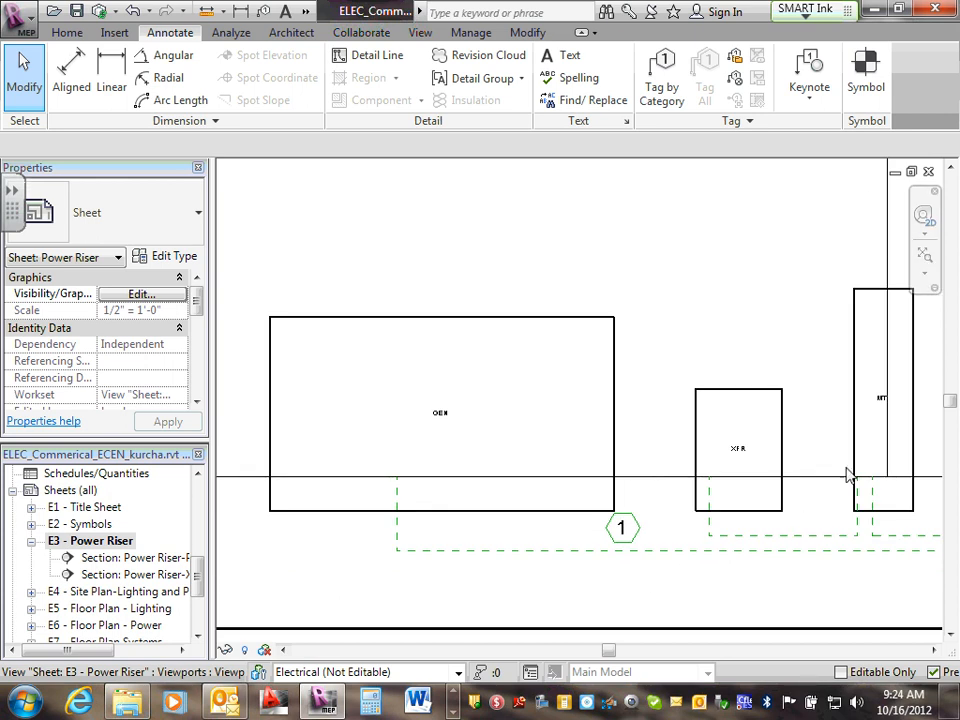
{"action": "scroll", "coordinate": [848, 474], "scroll_direction": "down", "scroll_amount": 3}
{"action": "scroll", "coordinate": [868, 530], "scroll_direction": "up", "scroll_amount": 3}
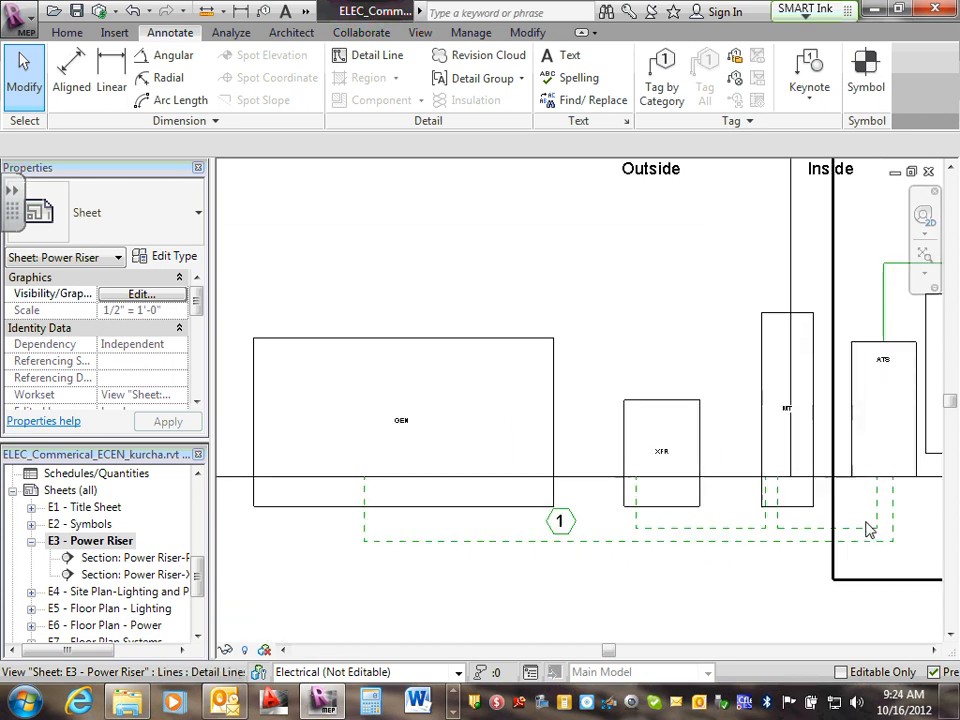
Undo the deletions of the empty hexagon's edges and the last inner hexagon edges
{"action": "left_click", "coordinate": [130, 12]}
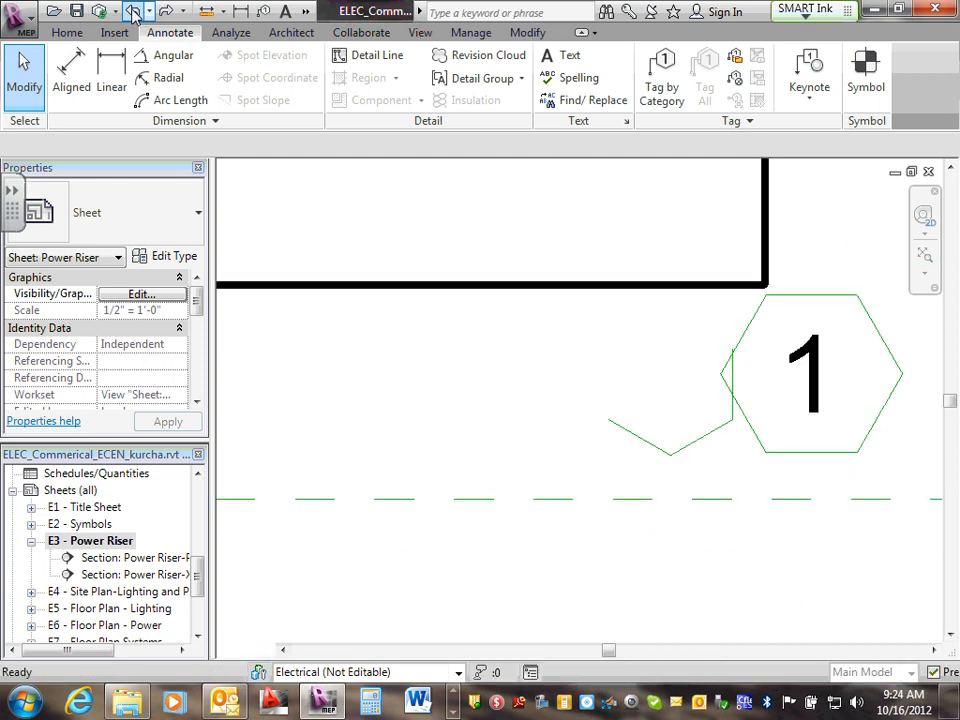
{"action": "left_click", "coordinate": [133, 12]}
{"action": "left_click", "coordinate": [133, 12]}
{"action": "left_click", "coordinate": [133, 12]}
{"action": "left_click", "coordinate": [133, 12]}
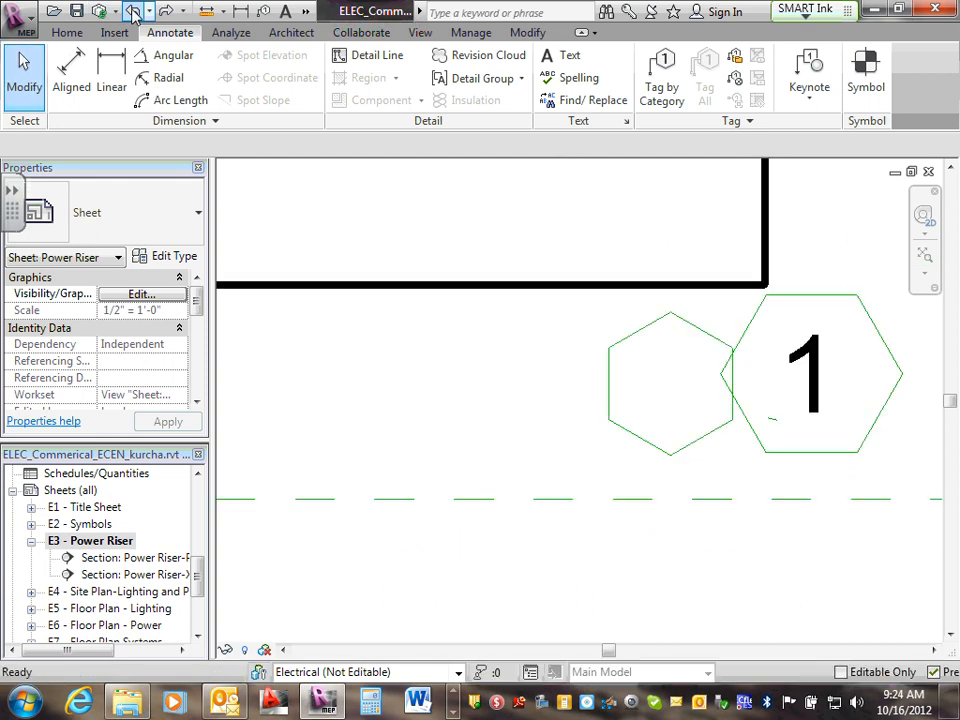
{"action": "scroll", "coordinate": [333, 436], "scroll_direction": "down", "scroll_amount": 5}
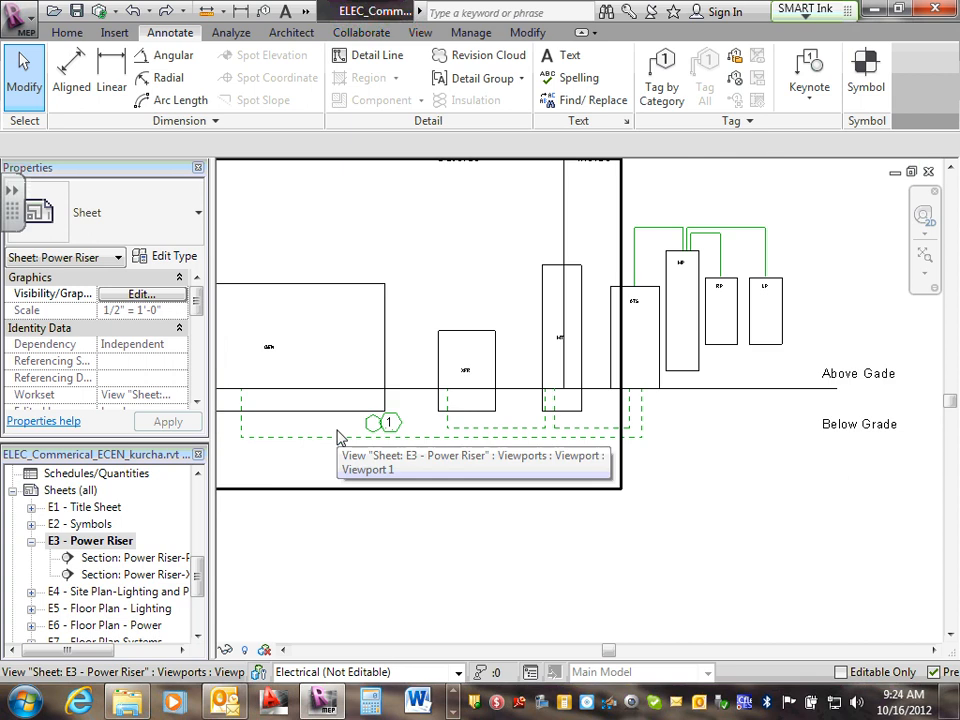
Undo the remaining changes back to before any hexagon was drawn, with the equipment boxes standing on the grade line
{"action": "left_click", "coordinate": [133, 12]}
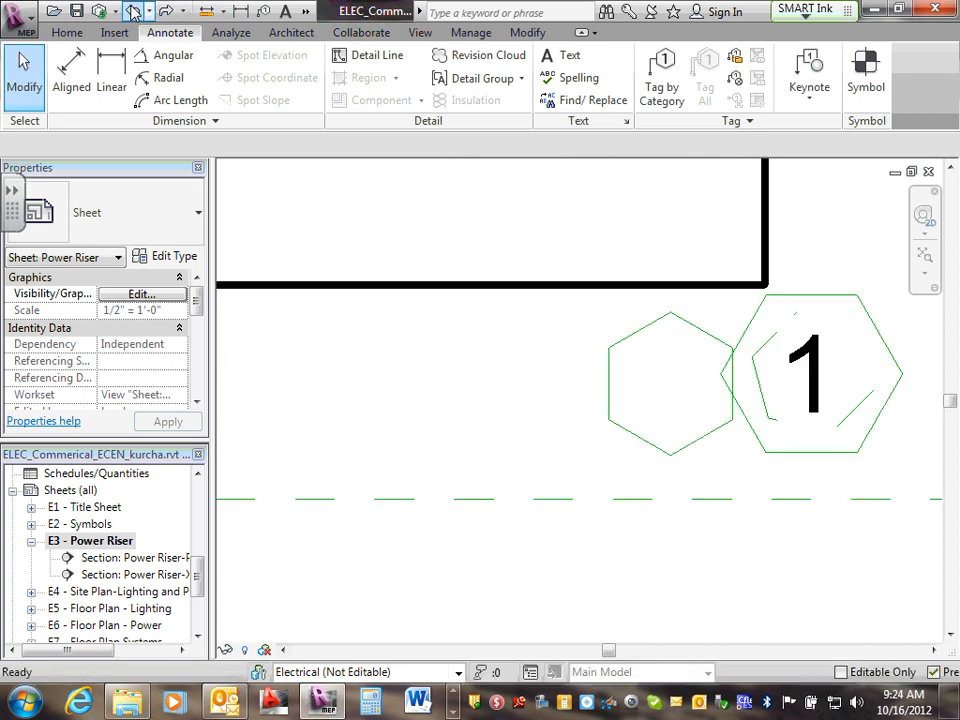
{"action": "left_click", "coordinate": [133, 12]}
{"action": "left_click", "coordinate": [133, 12]}
{"action": "left_click", "coordinate": [133, 12]}
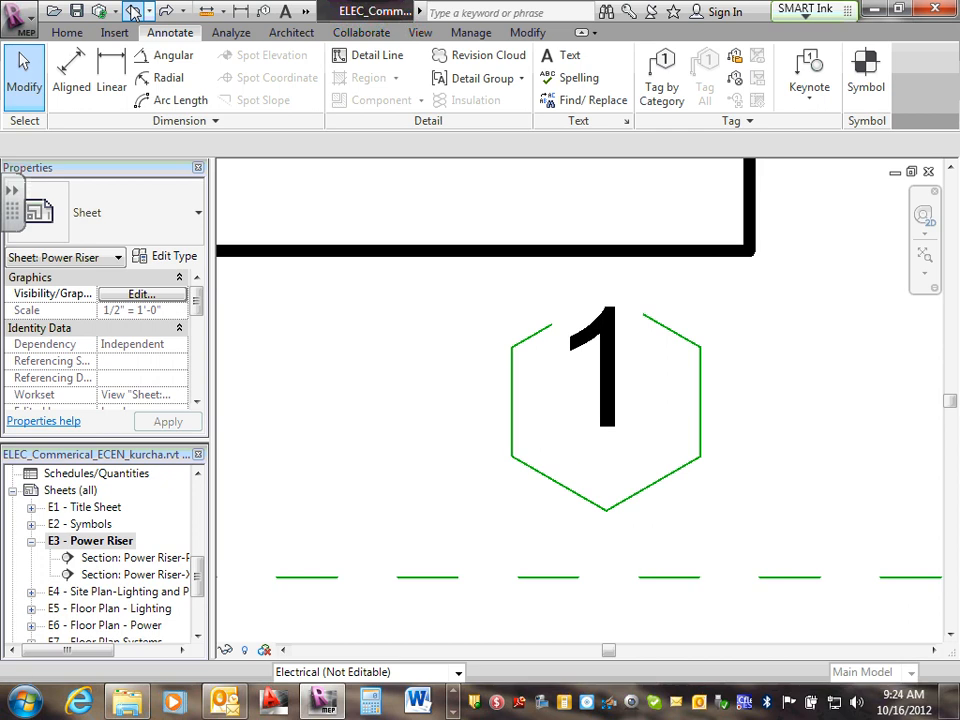
{"action": "left_click", "coordinate": [133, 12]}
{"action": "left_click", "coordinate": [133, 12]}
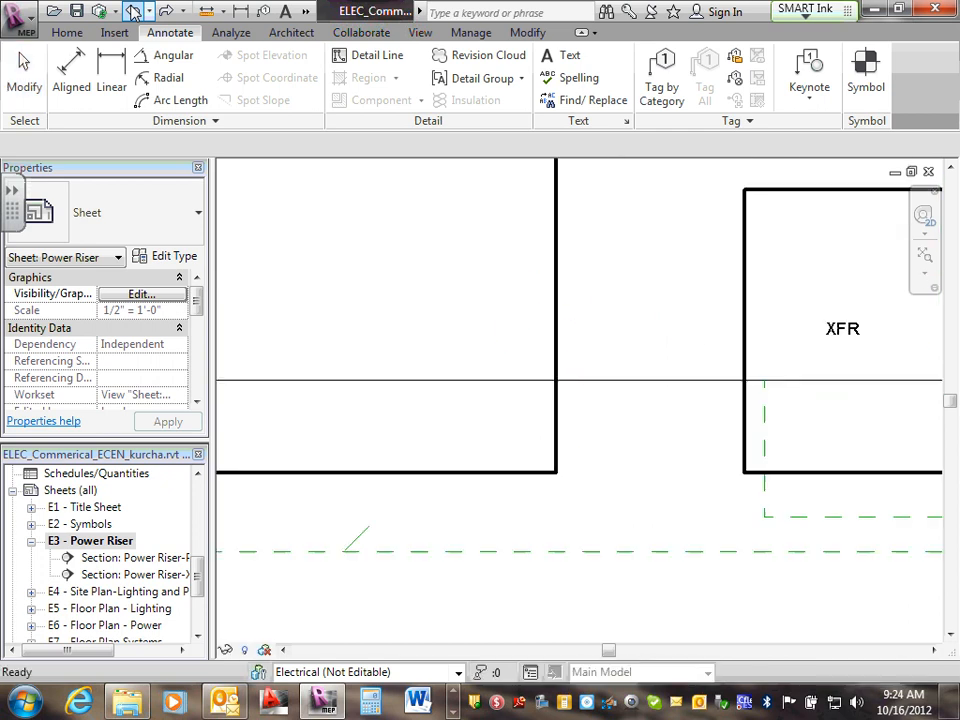
{"action": "left_click", "coordinate": [133, 12]}
{"action": "left_click", "coordinate": [133, 12]}
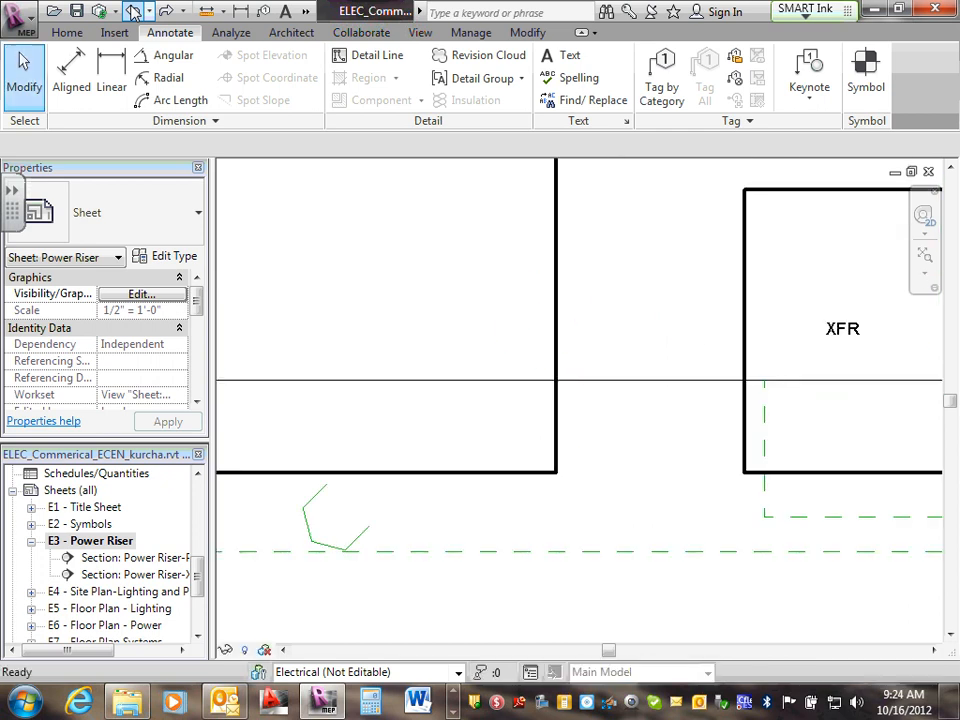
{"action": "left_click", "coordinate": [133, 12]}
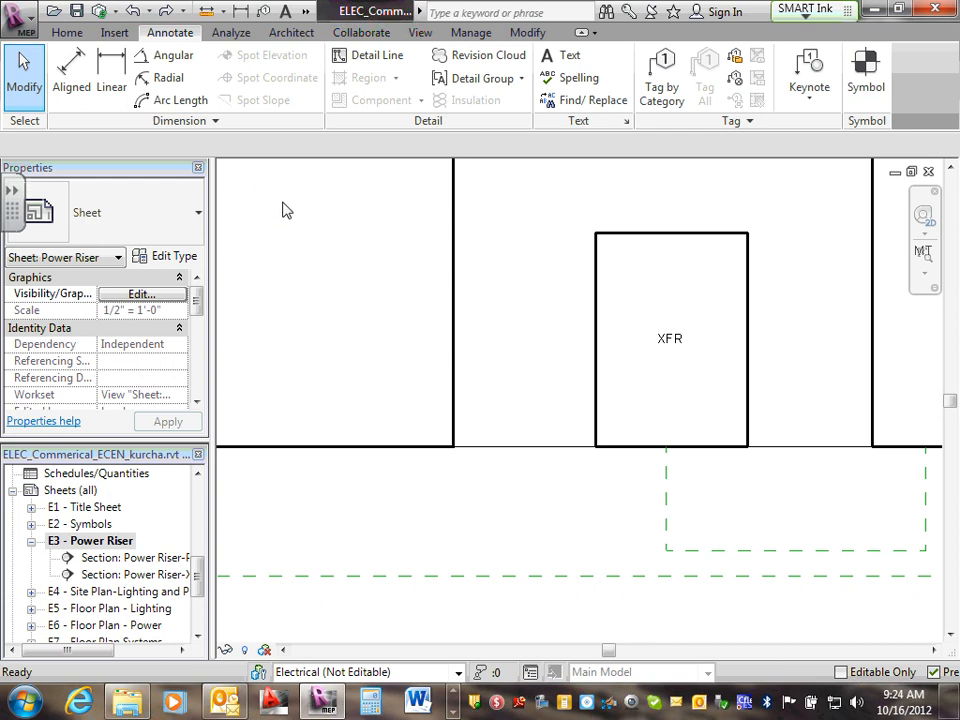
{"action": "scroll", "coordinate": [283, 210], "scroll_direction": "down", "scroll_amount": 2}
{"action": "middle_click_drag", "start_coordinate": [810, 484], "coordinate": [641, 523]}
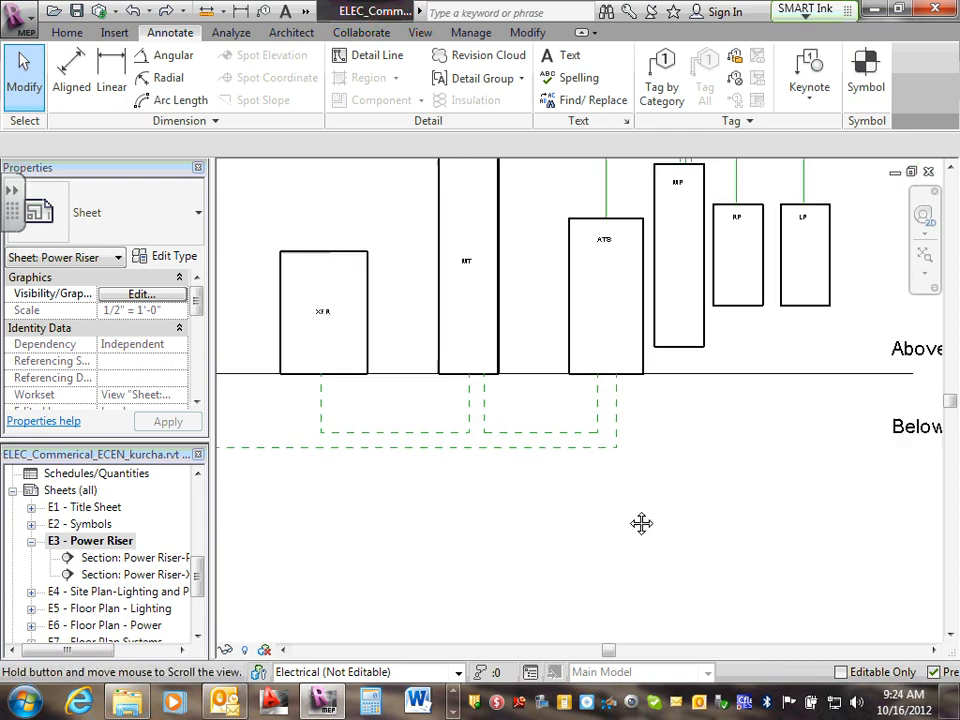
{"action": "scroll", "coordinate": [679, 490], "scroll_direction": "down", "scroll_amount": 1}
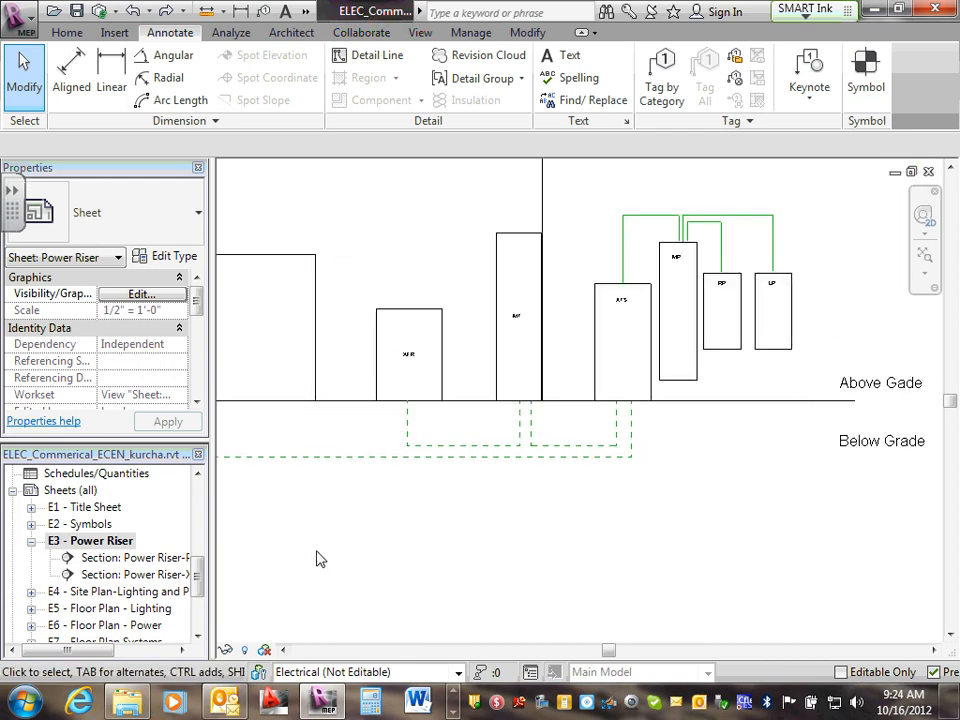
{"action": "middle_click_drag", "start_coordinate": [343, 576], "coordinate": [525, 552]}
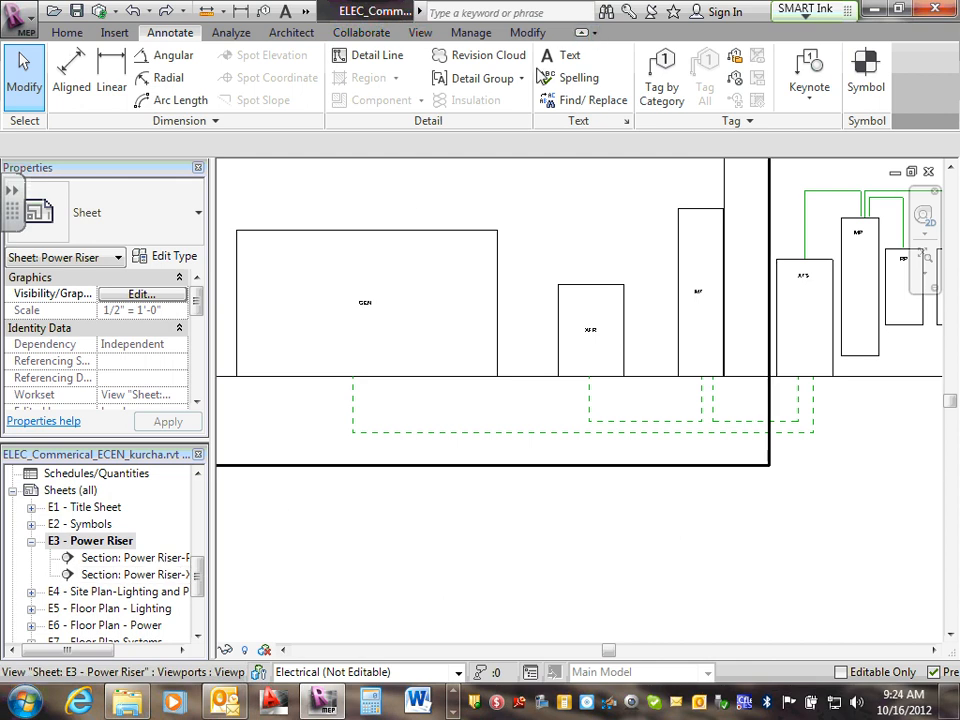
Place a 1/4" Arial text note reading "1" just above the dashed feeder line below the GEN box
{"action": "left_click", "coordinate": [577, 63]}
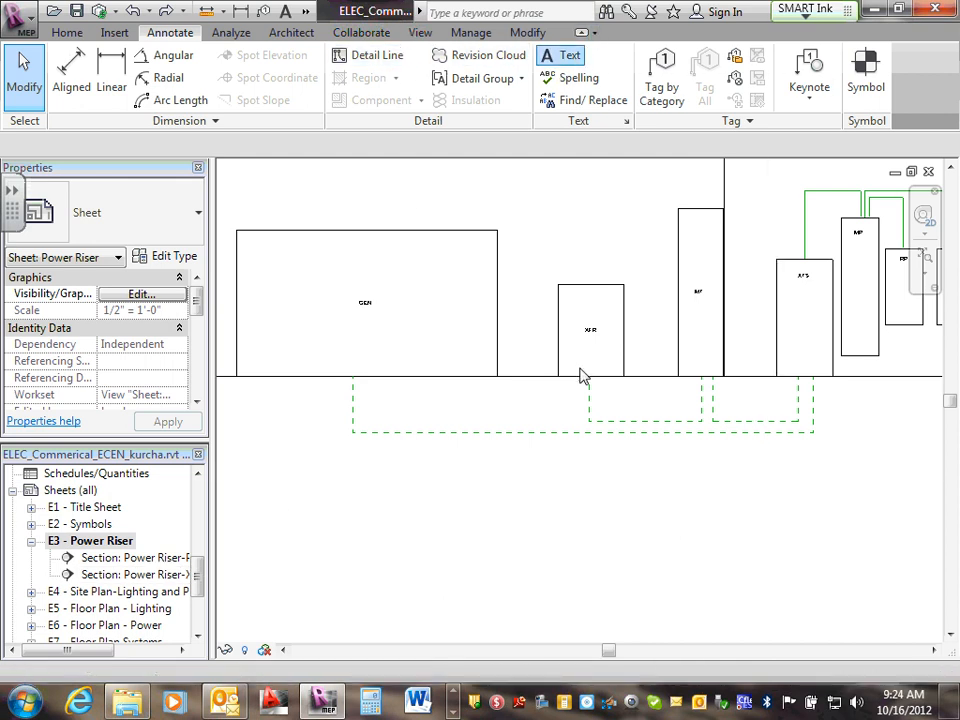
{"action": "scroll", "coordinate": [440, 420], "scroll_direction": "up", "scroll_amount": 3}
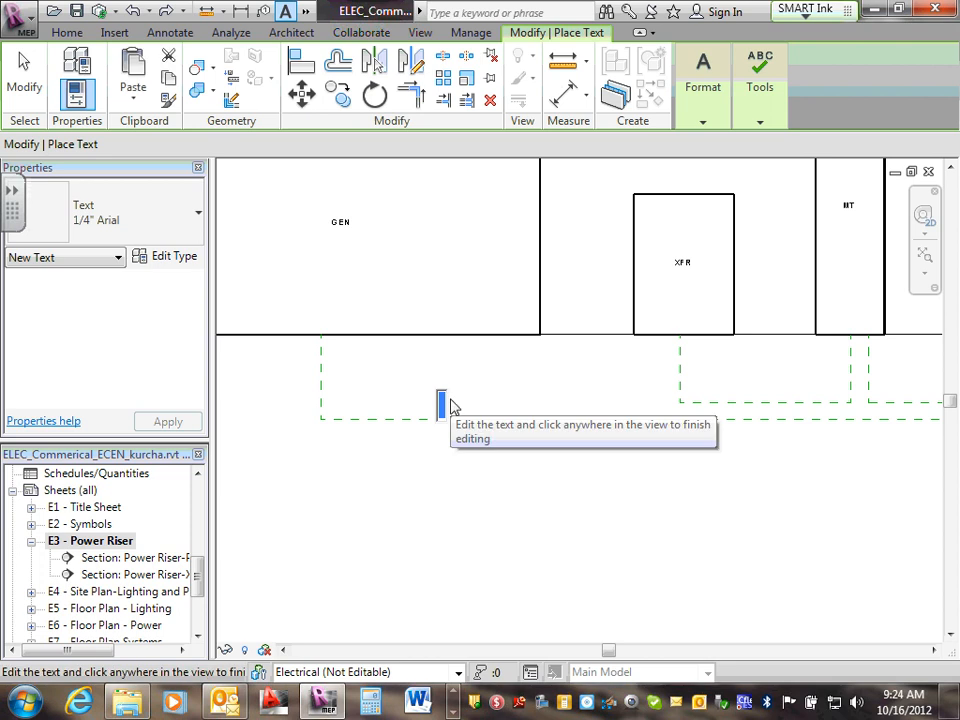
{"action": "type", "text": "1"}
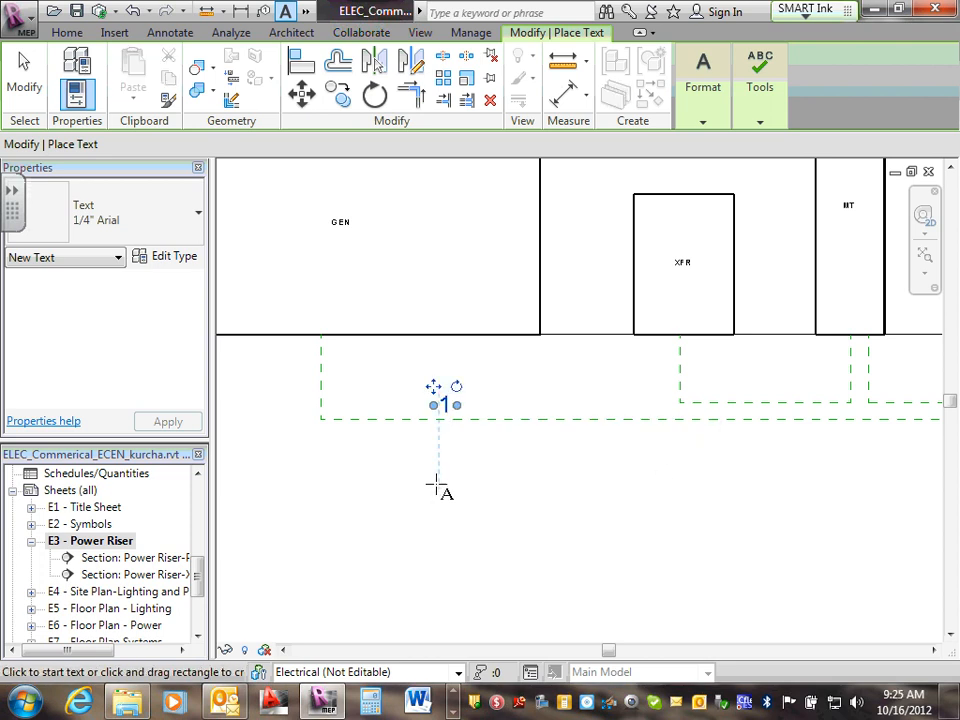
{"action": "key", "text": "Escape"}
{"action": "key", "text": "Escape"}
Move the "1" note slightly up so it sits clear of the dashed feeder line
{"action": "scroll", "coordinate": [452, 392], "scroll_direction": "up", "scroll_amount": 2}
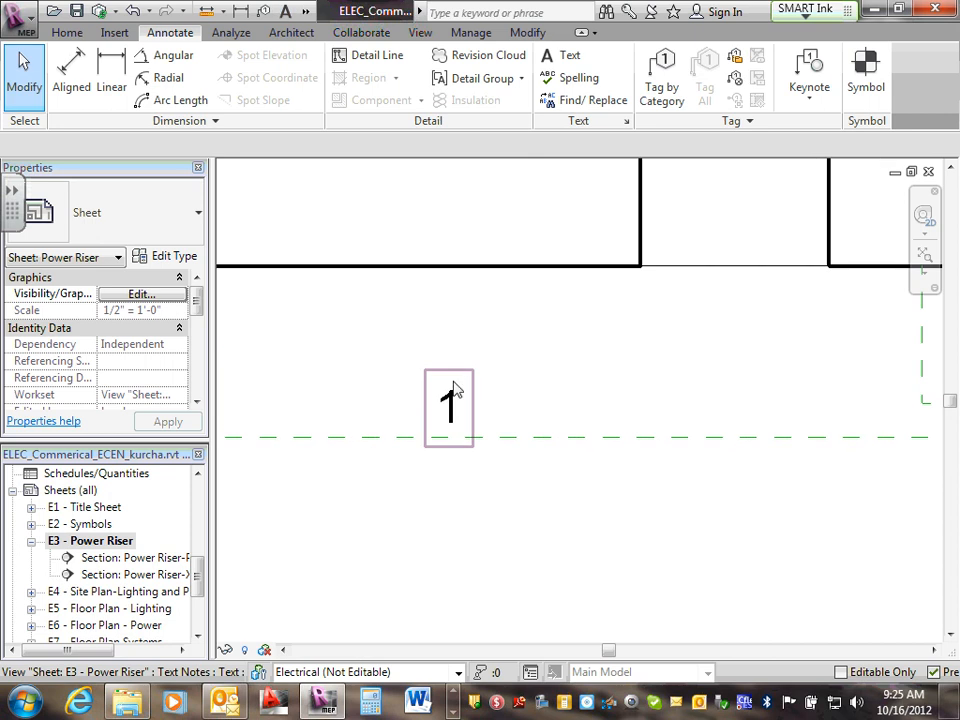
{"action": "left_click", "coordinate": [457, 380]}
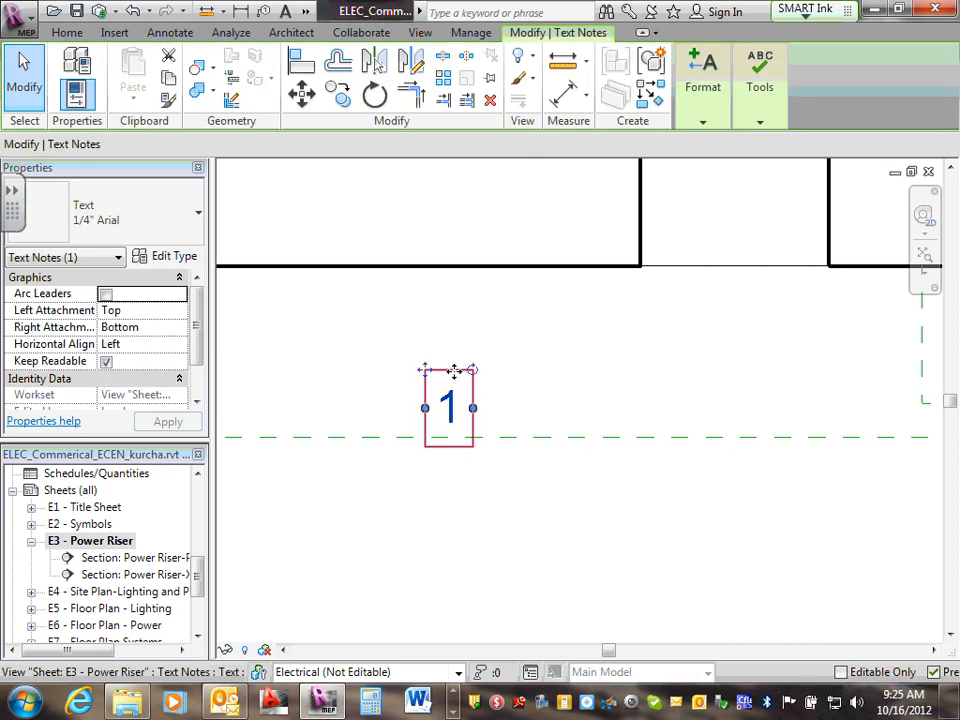
{"action": "left_click_drag", "start_coordinate": [454, 372], "coordinate": [463, 343]}
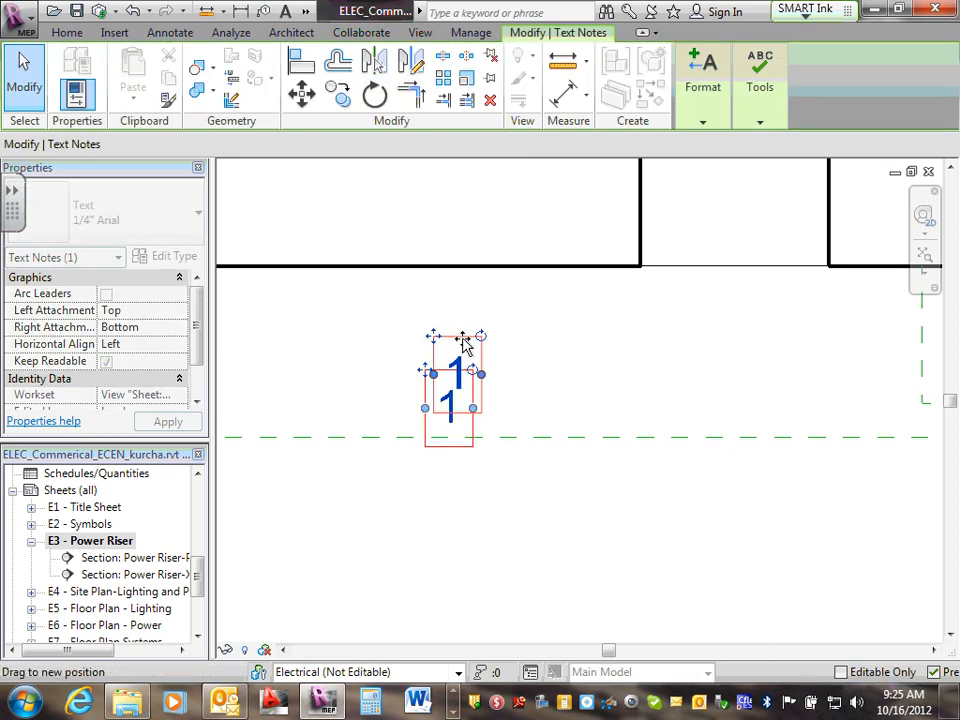
{"action": "left_click", "coordinate": [588, 360]}
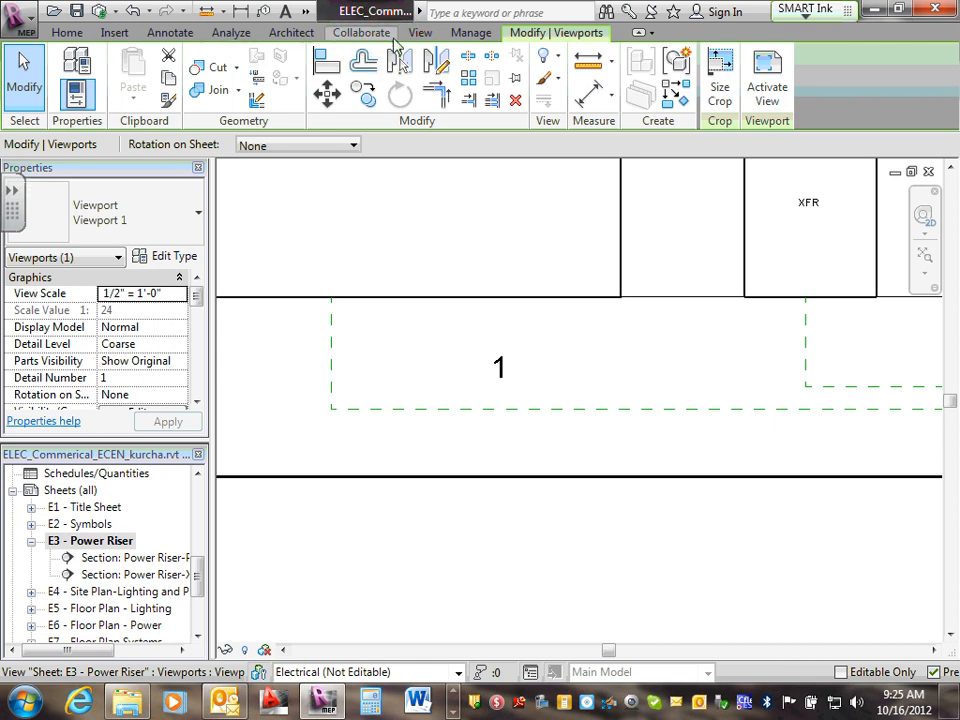
Draw a six-sided detail-line polygon around the "1", centred on it with a vertex straight up and a radius of about 45/128"
{"action": "left_click", "coordinate": [166, 36]}
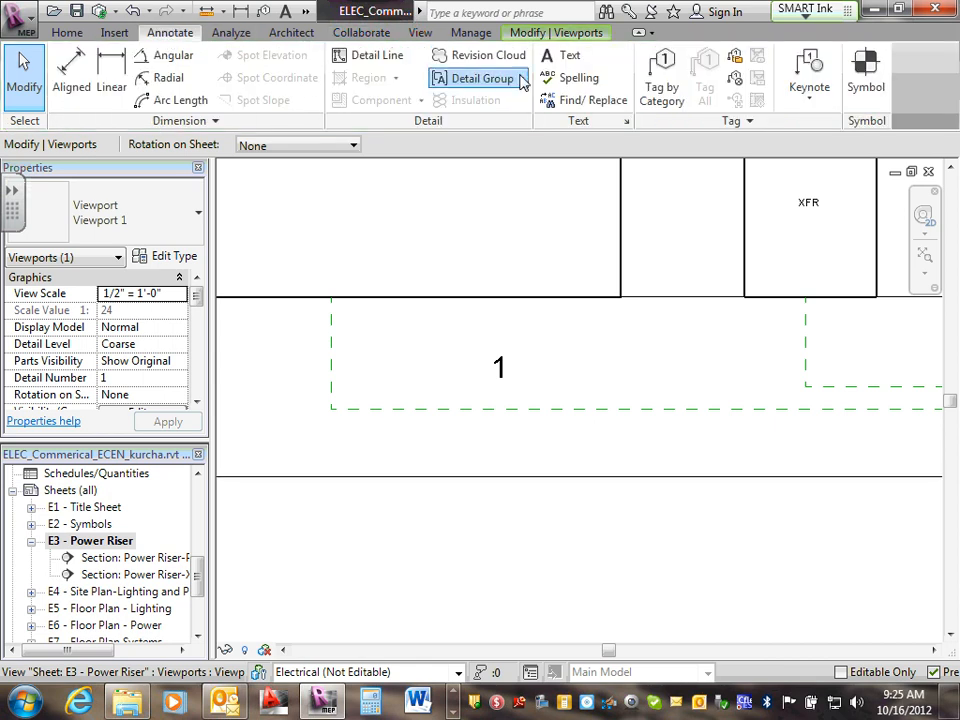
{"action": "left_click", "coordinate": [365, 56]}
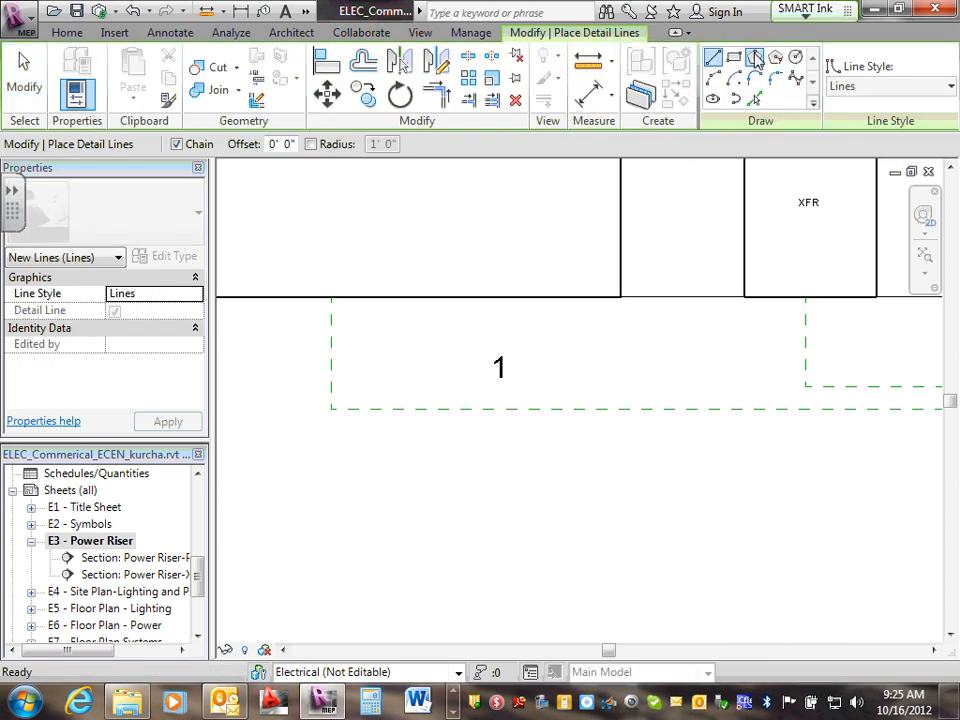
{"action": "left_click", "coordinate": [754, 59]}
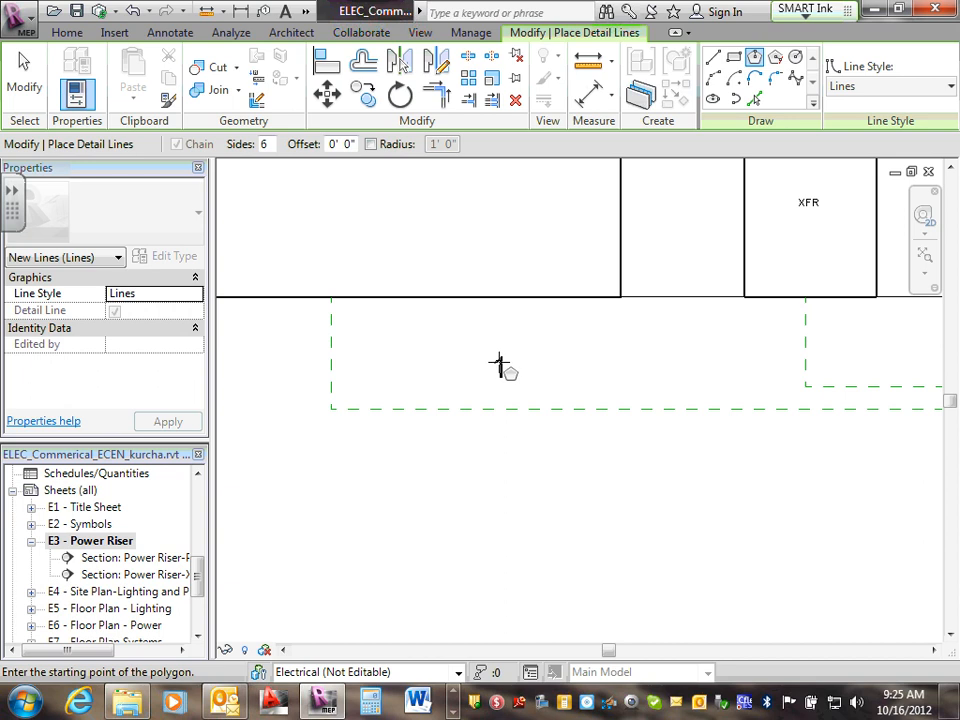
{"action": "left_click", "coordinate": [499, 363]}
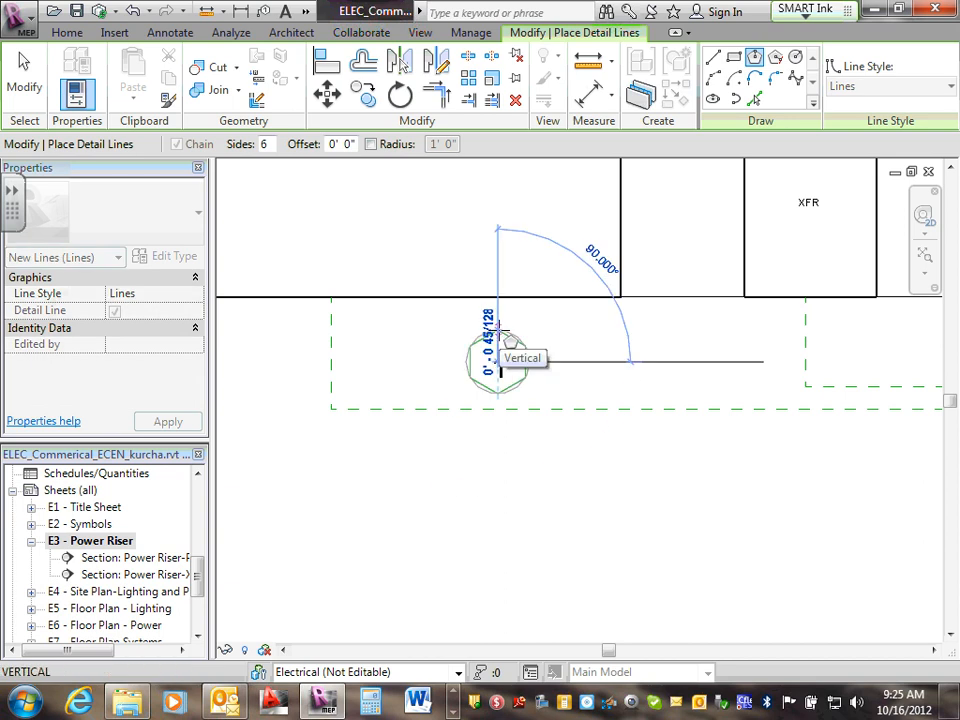
{"action": "left_click", "coordinate": [499, 332]}
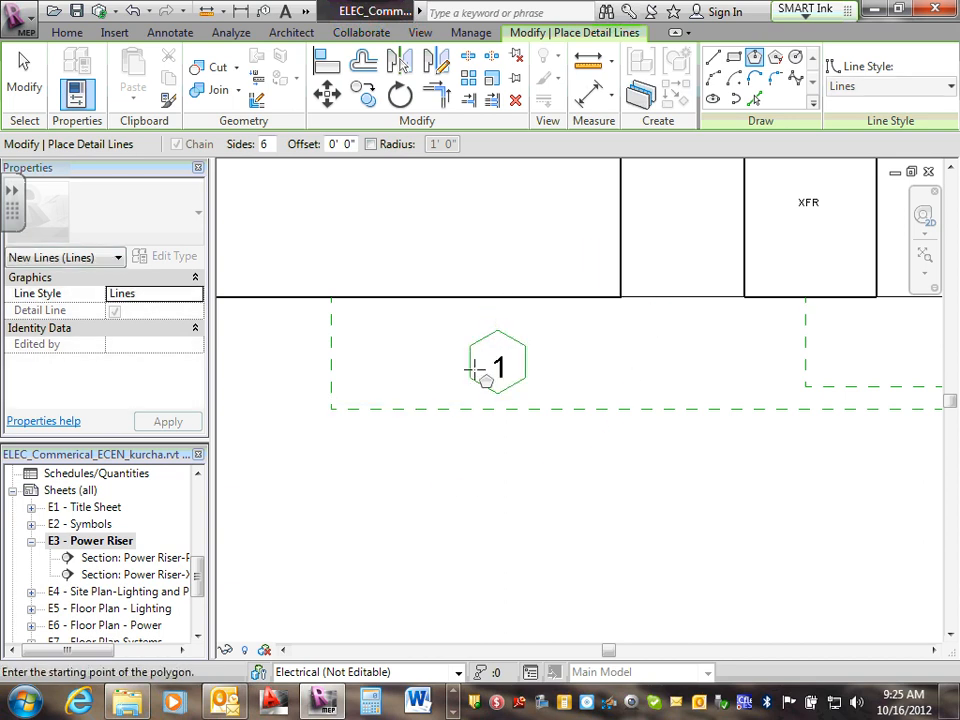
{"action": "key", "text": "Escape"}
{"action": "key", "text": "Escape"}
Move the "1" note slightly up and to the left to centre it inside the hexagon
{"action": "scroll", "coordinate": [512, 399], "scroll_direction": "down", "scroll_amount": 3}
{"action": "scroll", "coordinate": [468, 382], "scroll_direction": "up", "scroll_amount": 1}
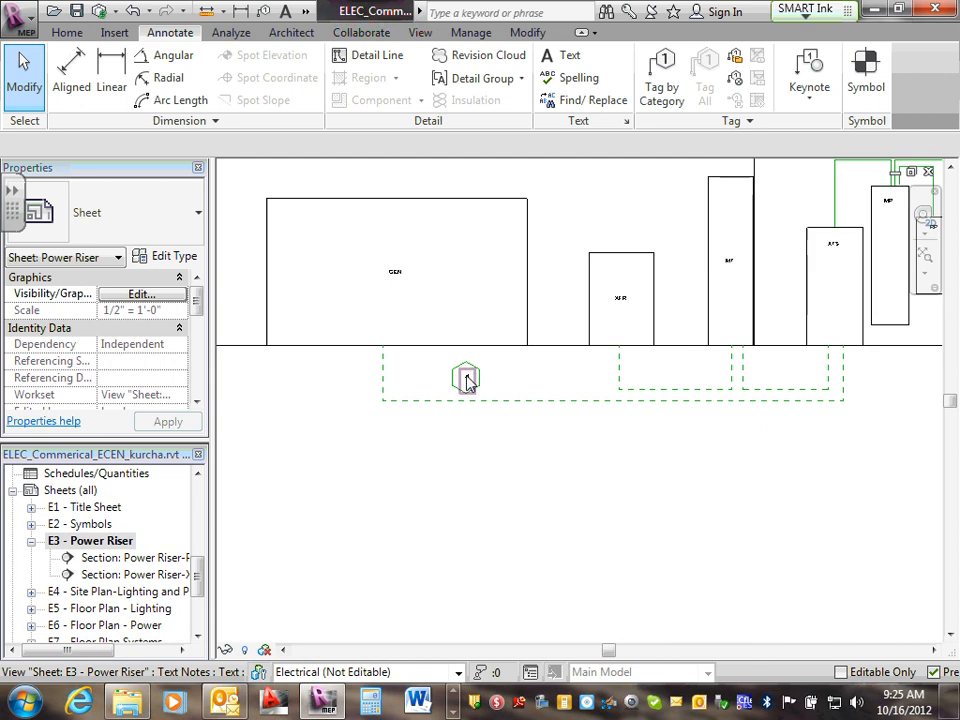
{"action": "left_click", "coordinate": [467, 382]}
{"action": "scroll", "coordinate": [467, 382], "scroll_direction": "up", "scroll_amount": 3}
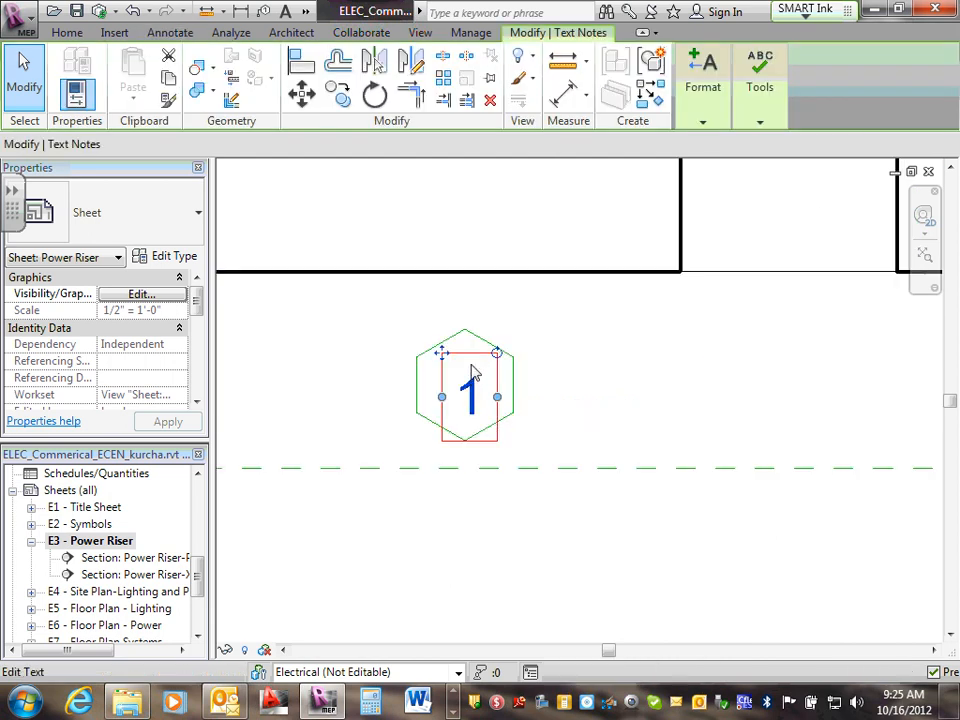
{"action": "left_click_drag", "start_coordinate": [463, 345], "coordinate": [435, 337]}
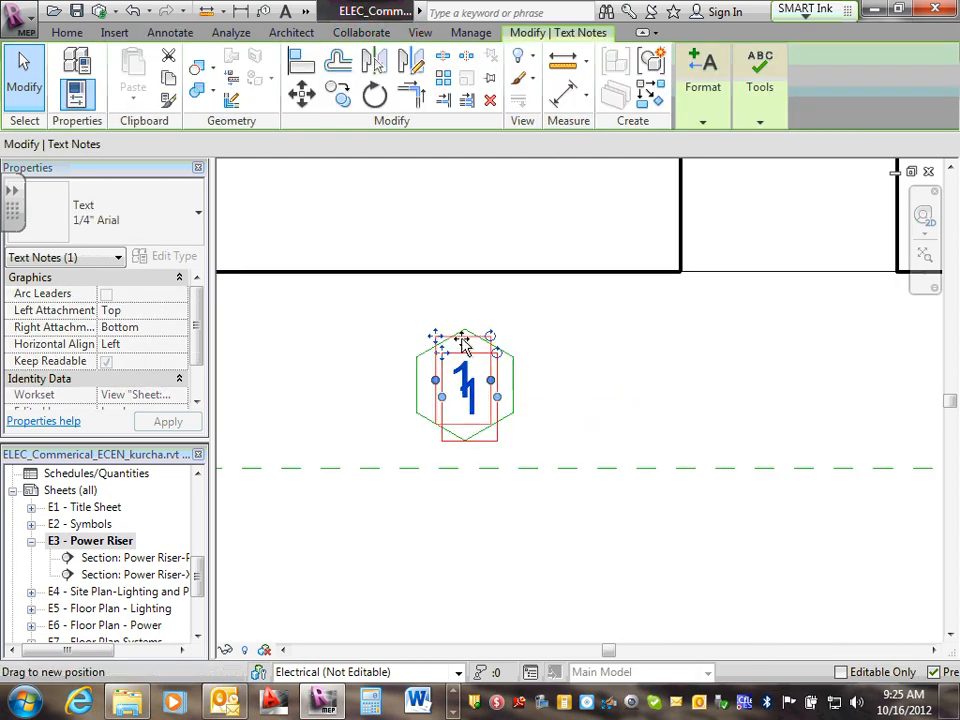
{"action": "left_click", "coordinate": [596, 356]}
Examine the riser's feeder lines from the GEN box to the indoor panels and the empty sheet area below the diagram
{"action": "scroll", "coordinate": [560, 448], "scroll_direction": "down", "scroll_amount": 4}
{"action": "scroll", "coordinate": [580, 521], "scroll_direction": "down", "scroll_amount": 2}
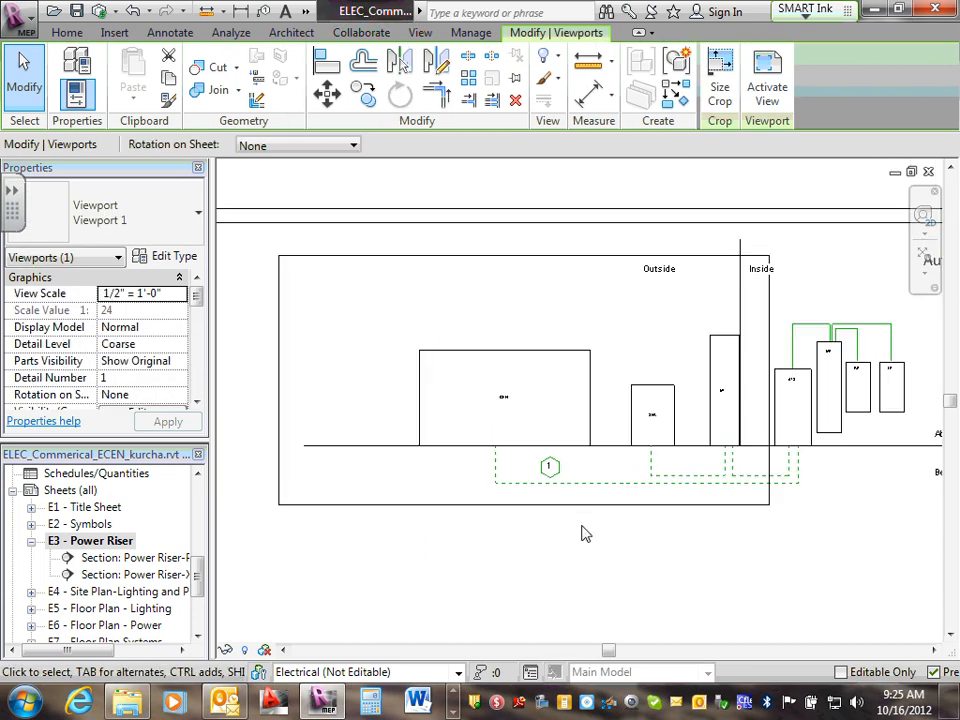
{"action": "middle_click_drag", "start_coordinate": [901, 557], "coordinate": [573, 534]}
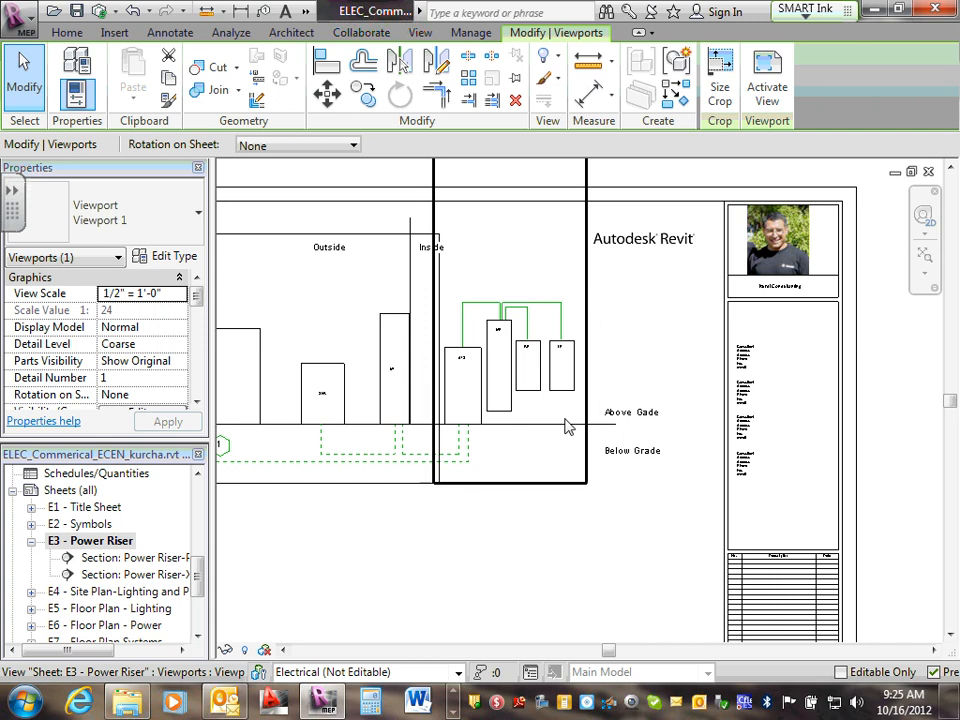
{"action": "scroll", "coordinate": [511, 546], "scroll_direction": "down", "scroll_amount": 2}
{"action": "middle_click_drag", "start_coordinate": [377, 563], "coordinate": [465, 557]}
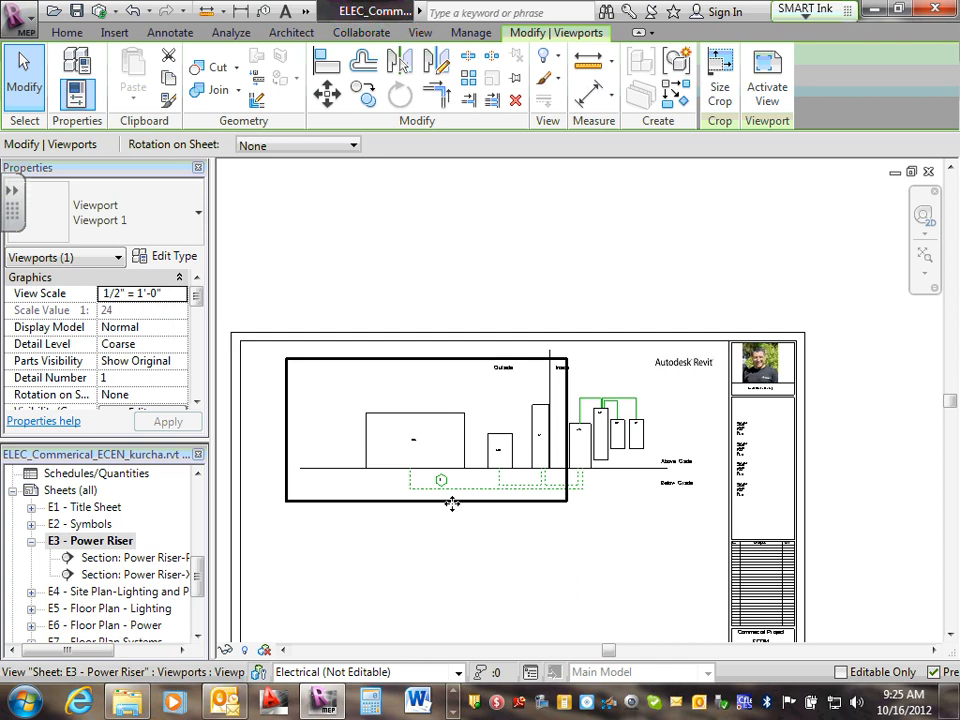
{"action": "scroll", "coordinate": [450, 506], "scroll_direction": "up", "scroll_amount": 1}
{"action": "scroll", "coordinate": [437, 497], "scroll_direction": "down", "scroll_amount": 2}
{"action": "middle_click_drag", "start_coordinate": [471, 575], "coordinate": [510, 385]}
{"action": "scroll", "coordinate": [510, 380], "scroll_direction": "up", "scroll_amount": 1}
{"action": "scroll", "coordinate": [545, 268], "scroll_direction": "up", "scroll_amount": 2}
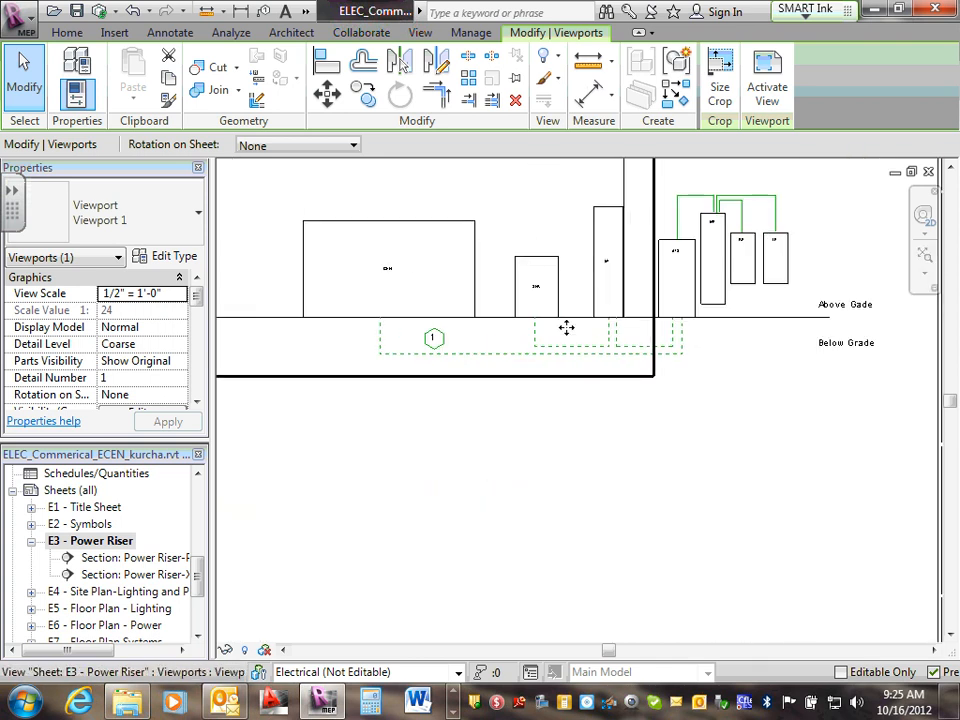
{"action": "scroll", "coordinate": [568, 343], "scroll_direction": "up", "scroll_amount": 1}
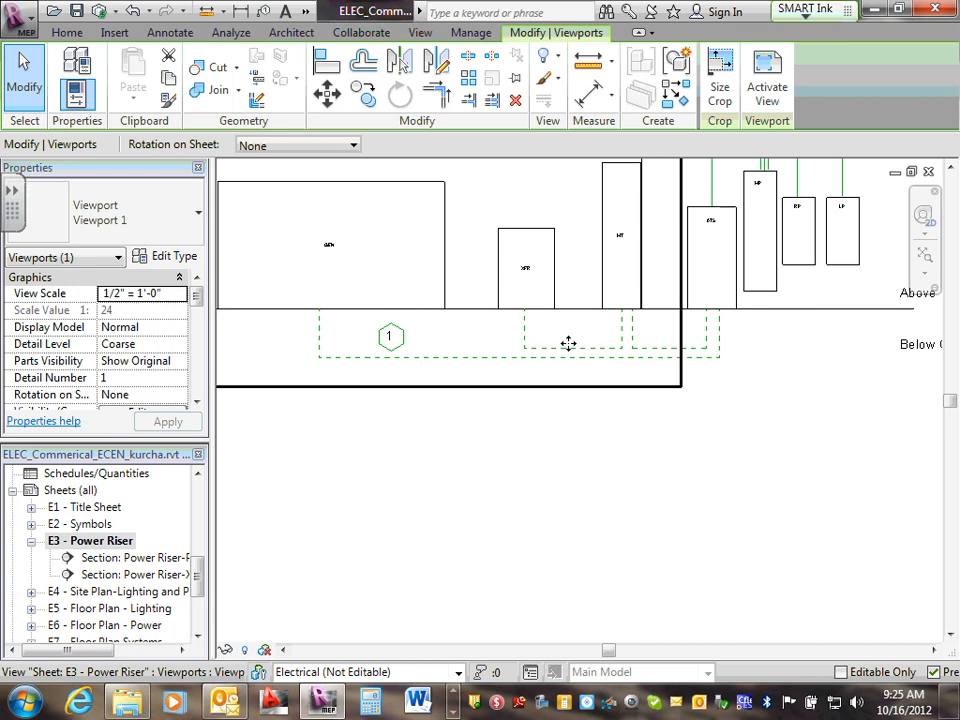
{"action": "middle_click_drag", "start_coordinate": [732, 215], "coordinate": [641, 536]}
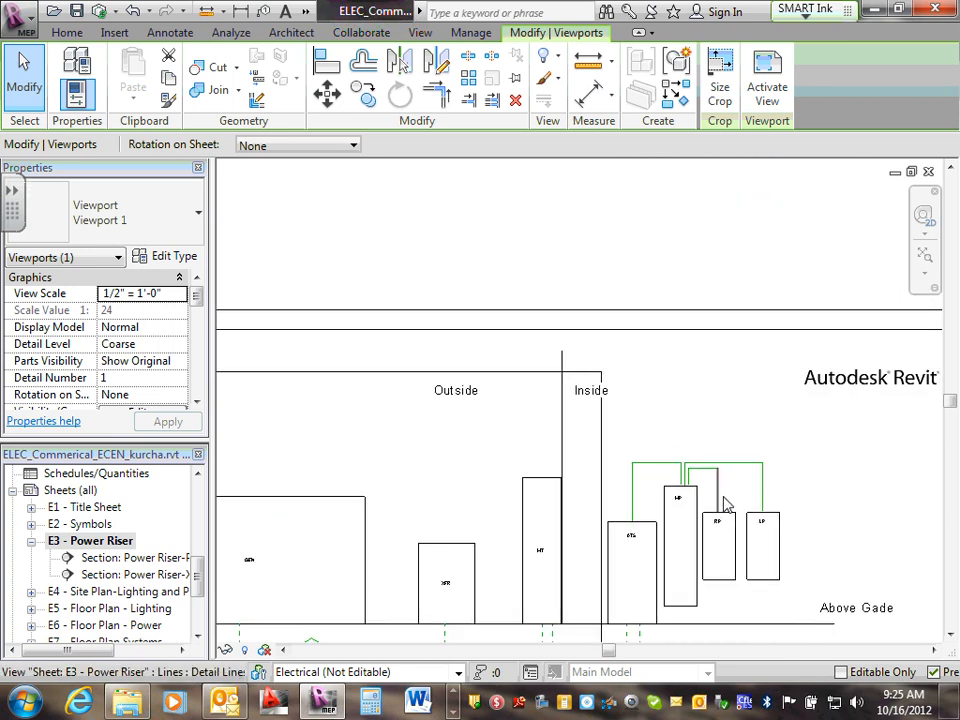
{"action": "scroll", "coordinate": [712, 402], "scroll_direction": "down", "scroll_amount": 3}
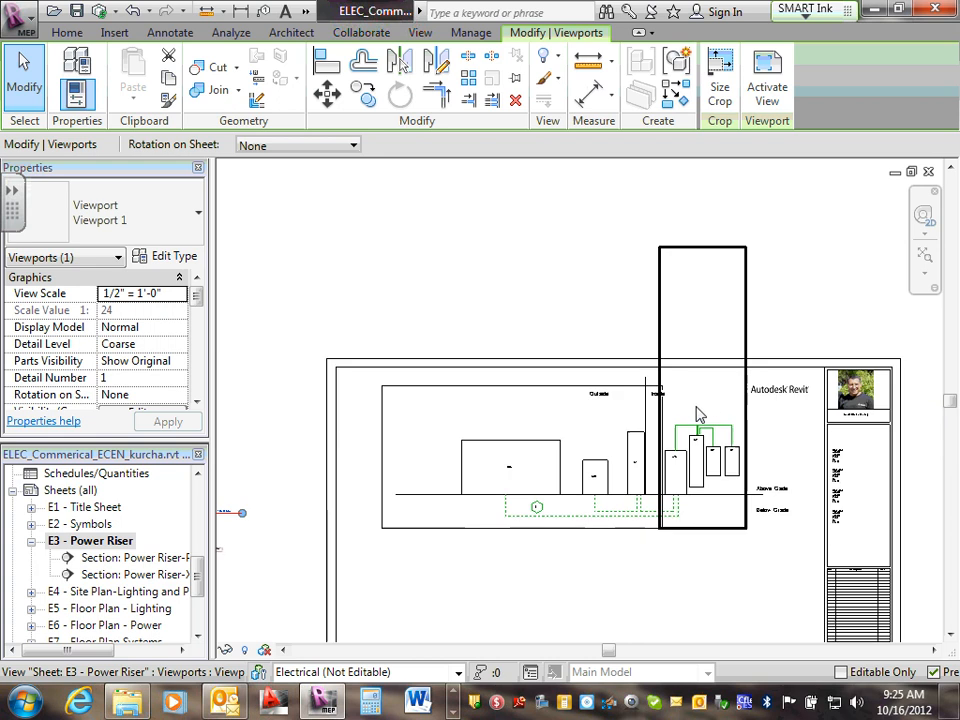
{"action": "middle_click_drag", "start_coordinate": [652, 580], "coordinate": [626, 471]}
{"action": "scroll", "coordinate": [613, 490], "scroll_direction": "up", "scroll_amount": 2}
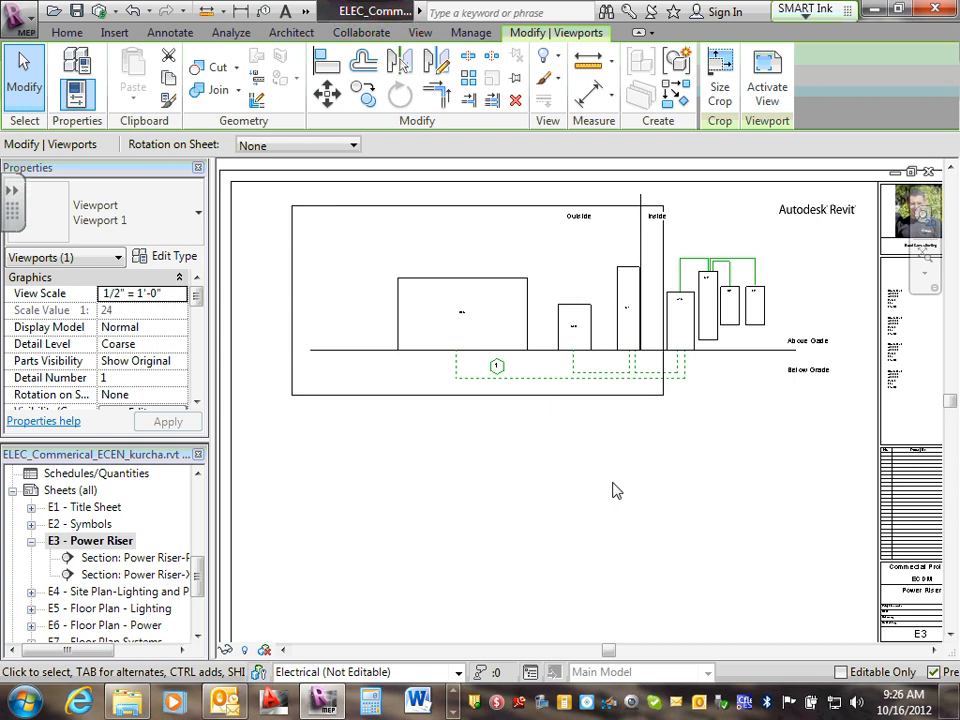
{"action": "scroll", "coordinate": [616, 490], "scroll_direction": "down", "scroll_amount": 2}
{"action": "scroll", "coordinate": [587, 536], "scroll_direction": "up", "scroll_amount": 1}
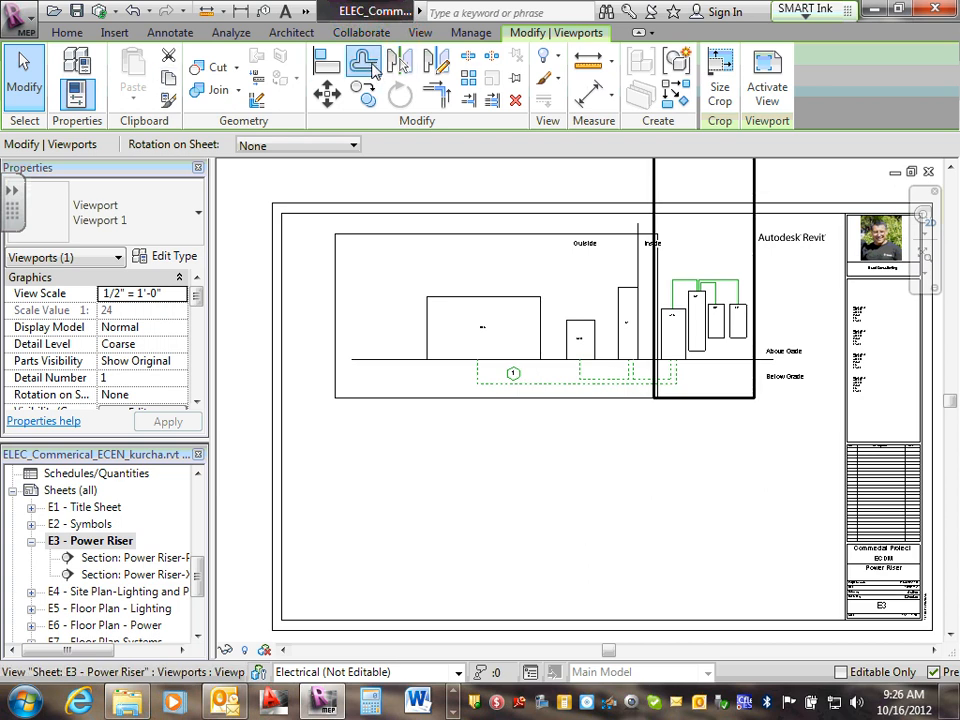
Place a text note reading "Feeder Riser" in the empty sheet area below the riser diagram
{"action": "left_click", "coordinate": [171, 34]}
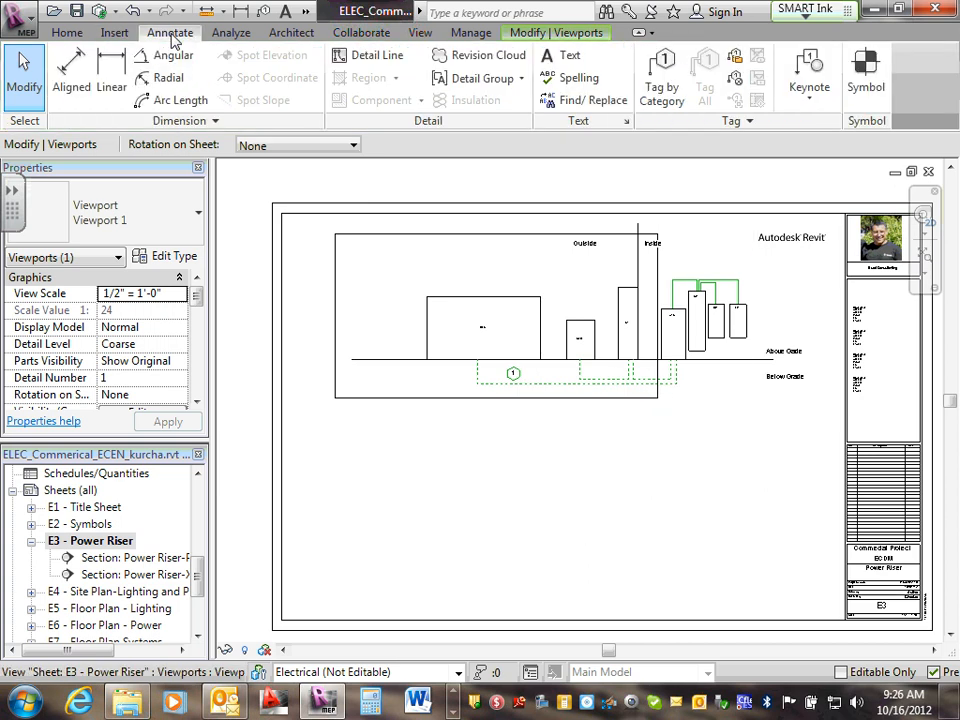
{"action": "left_click", "coordinate": [556, 57]}
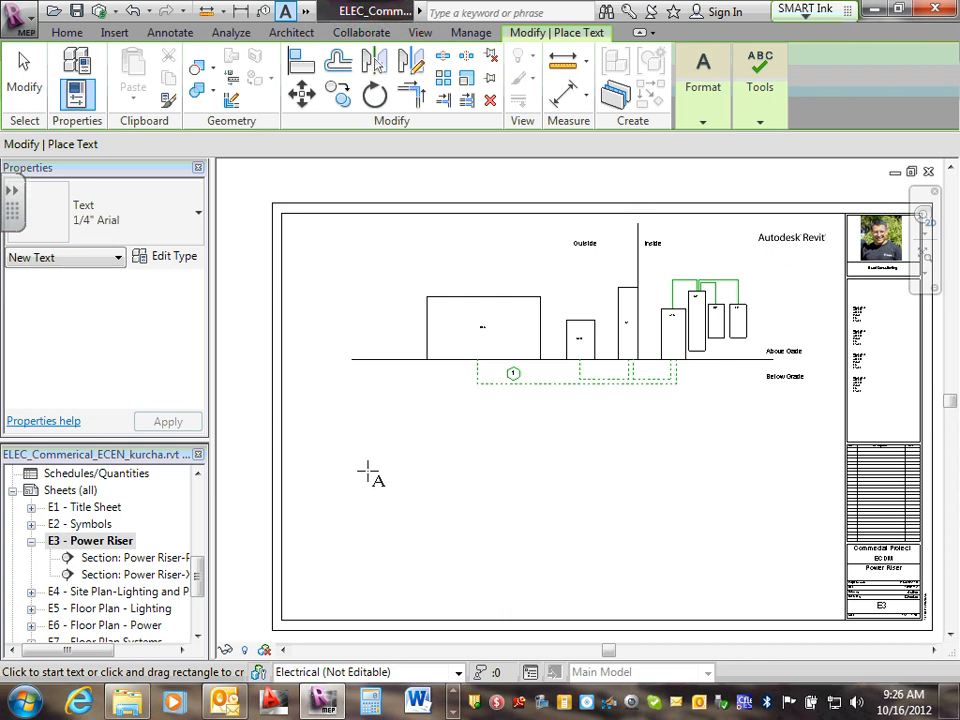
{"action": "left_click", "coordinate": [368, 453]}
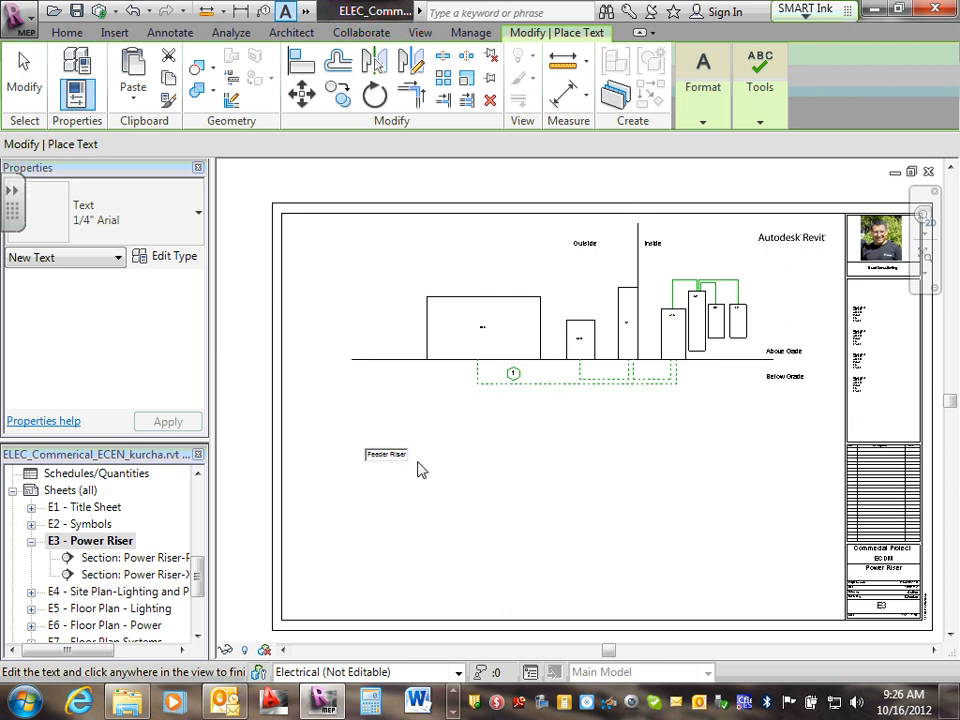
{"action": "left_click", "coordinate": [421, 470]}
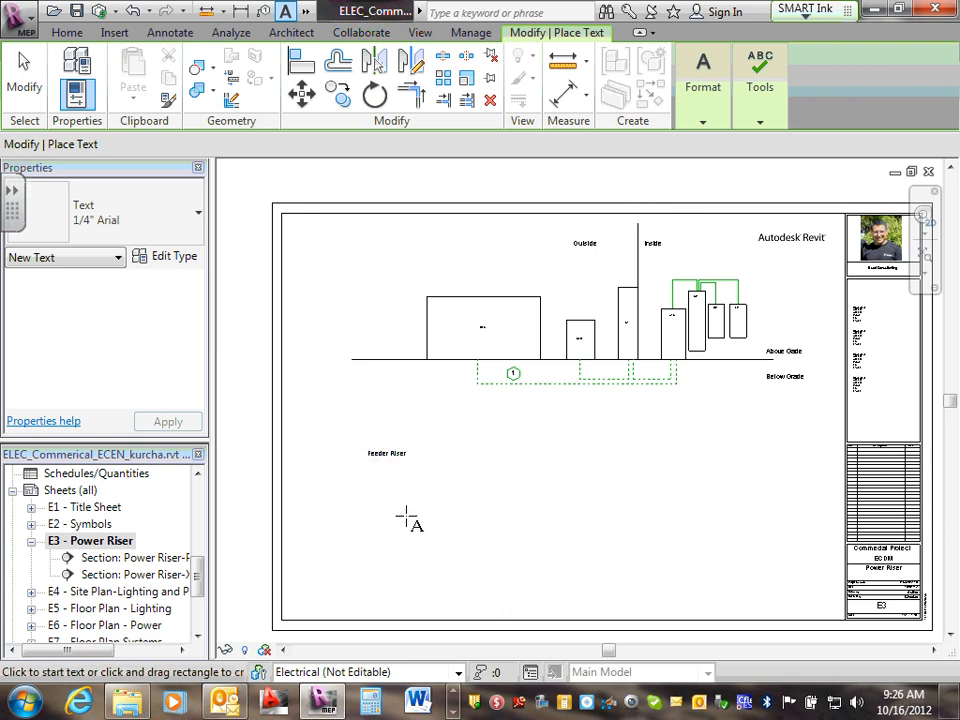
{"action": "scroll", "coordinate": [407, 516], "scroll_direction": "up", "scroll_amount": 3}
{"action": "scroll", "coordinate": [407, 430], "scroll_direction": "down", "scroll_amount": 3}
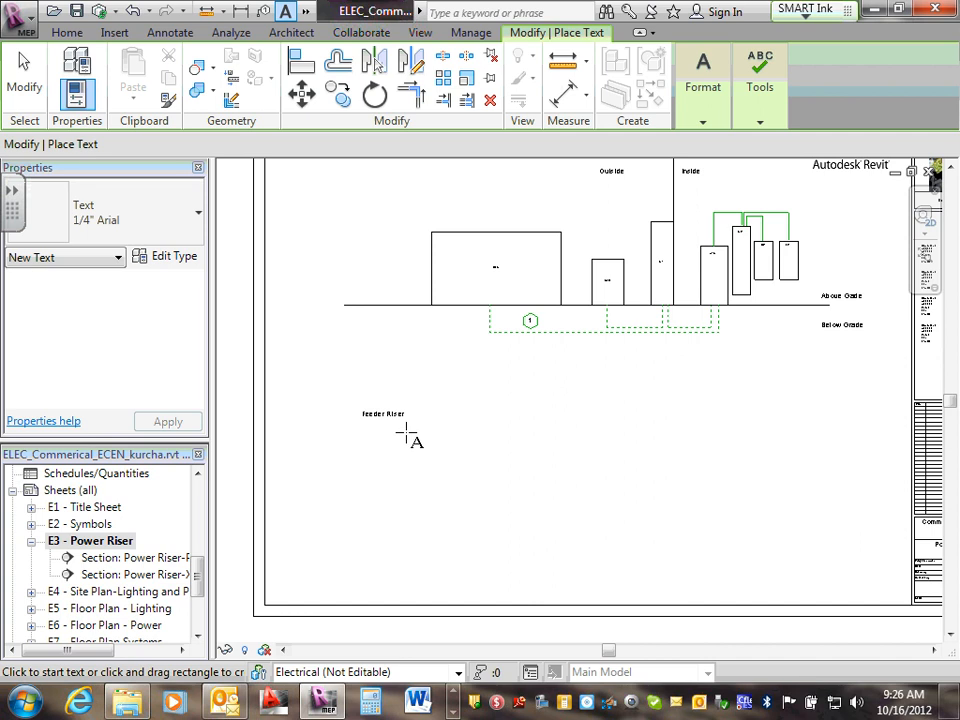
{"action": "key", "text": "Escape"}
{"action": "key", "text": "Escape"}
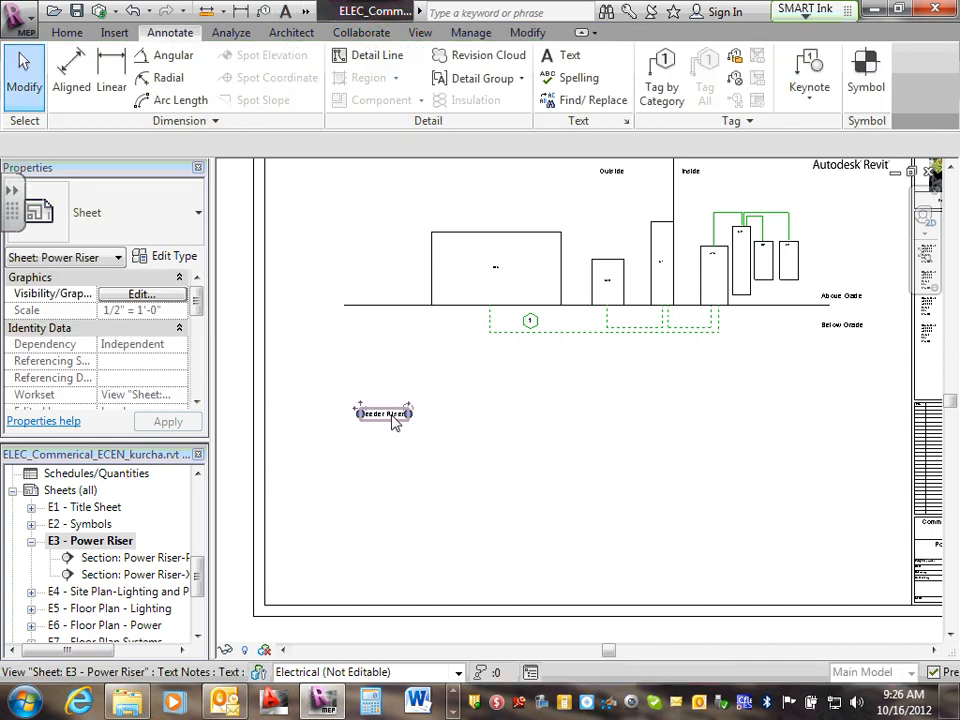
Try the 3/32" Arial type on the "Feeder Riser" note and switch it back to 1/4" Arial
{"action": "left_click", "coordinate": [388, 416]}
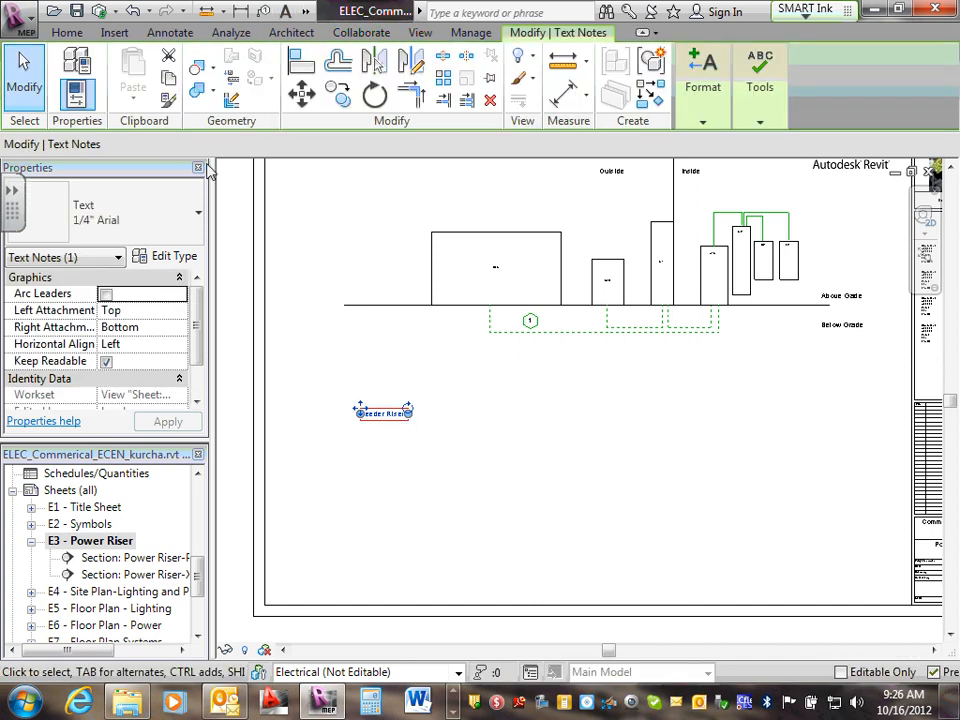
{"action": "left_click", "coordinate": [200, 215]}
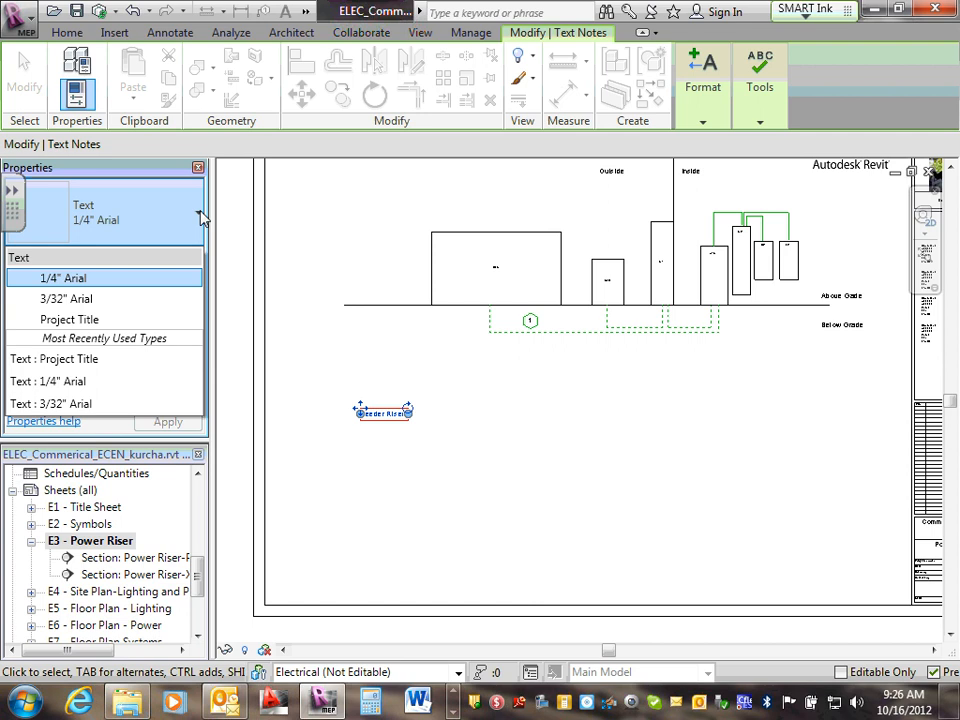
{"action": "left_click", "coordinate": [71, 296]}
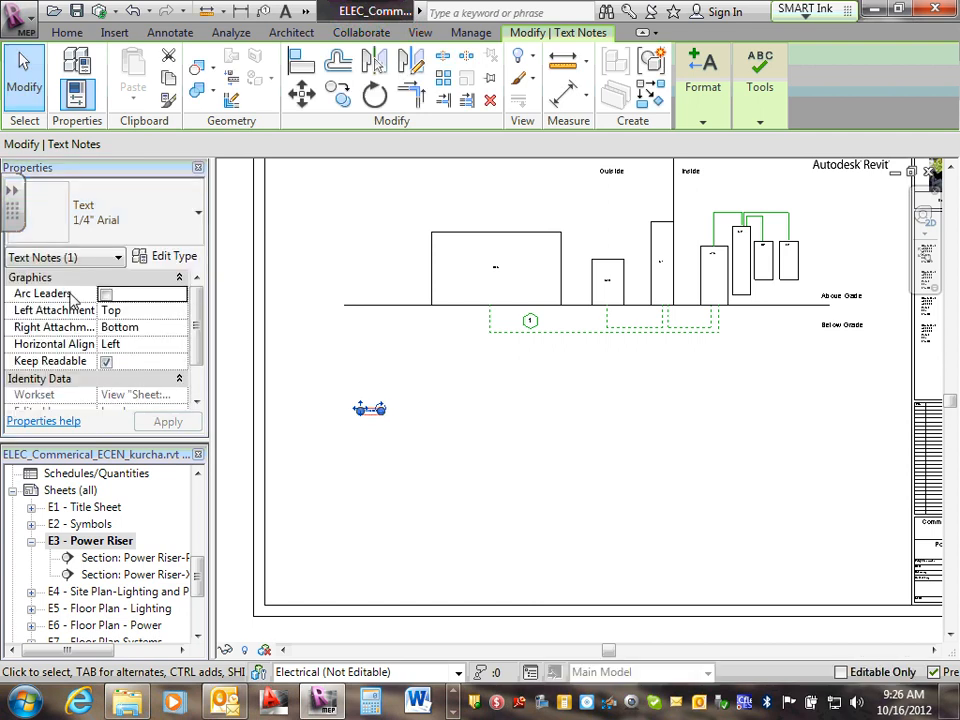
{"action": "left_click", "coordinate": [200, 214]}
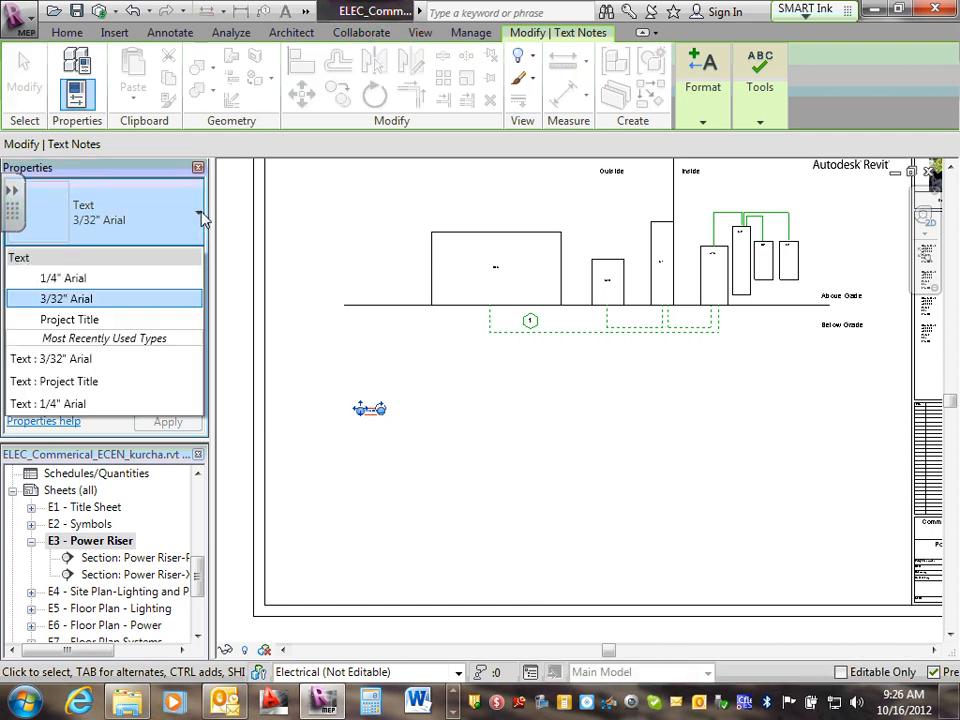
{"action": "left_click", "coordinate": [110, 278]}
{"action": "left_click", "coordinate": [443, 469]}
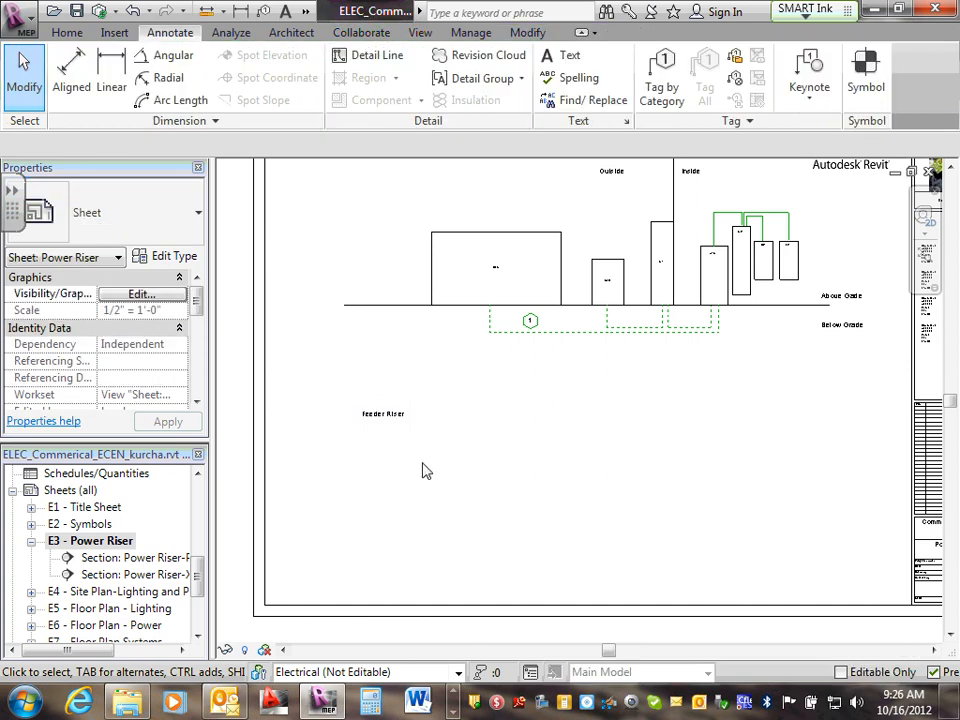
Draw a horizontal detail line about 1' - 2 3/4" long below the "Feeder Riser" note, with a 2" segment down from its right end
{"action": "scroll", "coordinate": [413, 454], "scroll_direction": "down", "scroll_amount": 3}
{"action": "scroll", "coordinate": [413, 450], "scroll_direction": "up", "scroll_amount": 1}
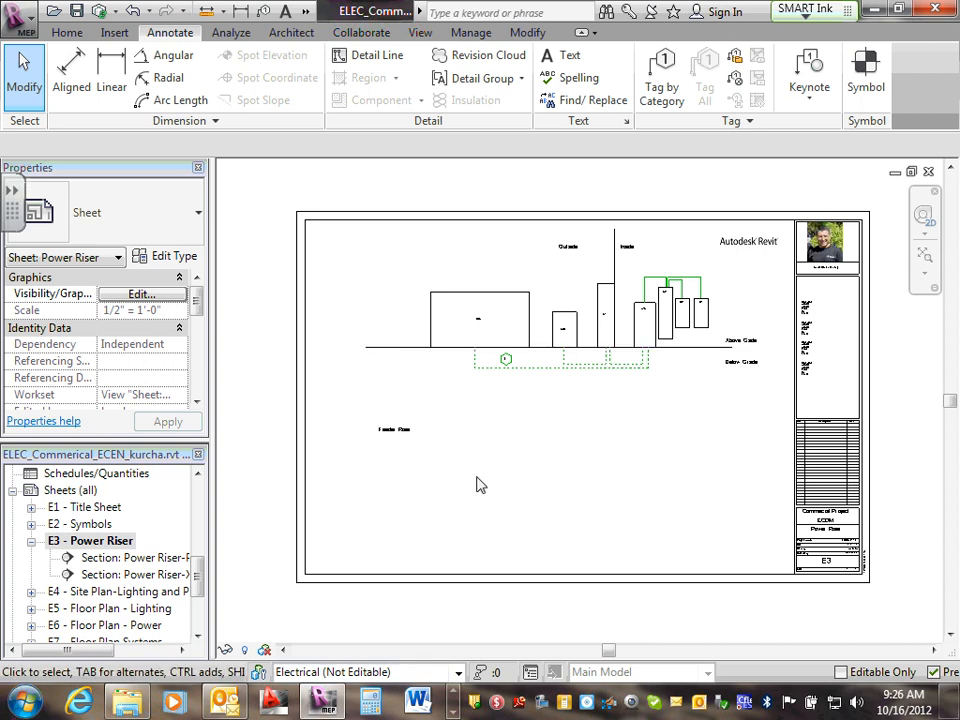
{"action": "scroll", "coordinate": [390, 443], "scroll_direction": "up", "scroll_amount": 3}
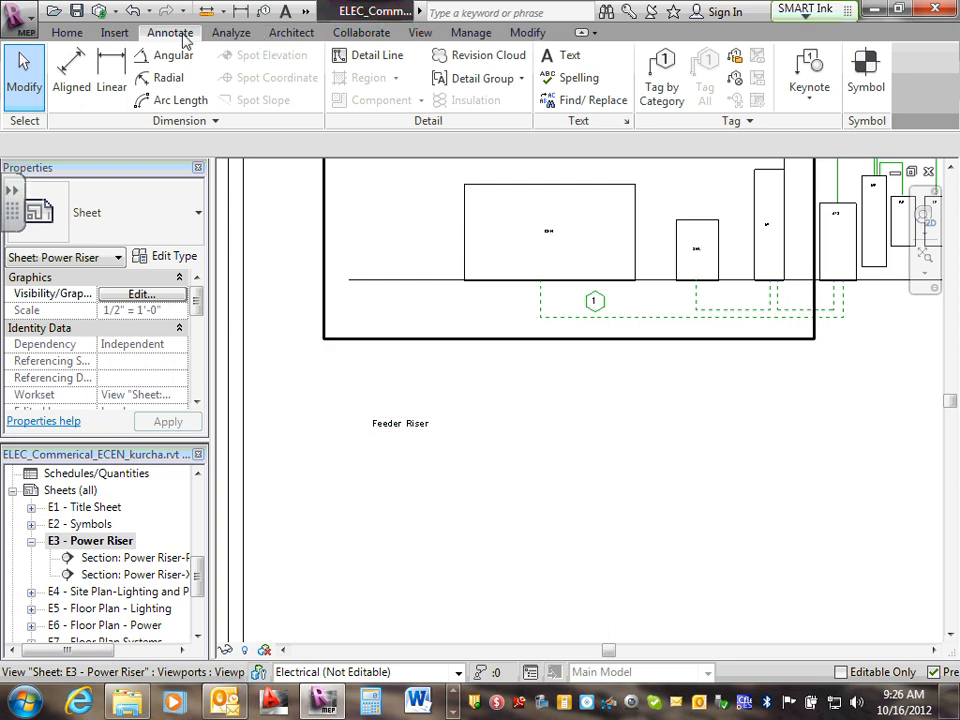
{"action": "left_click", "coordinate": [372, 58]}
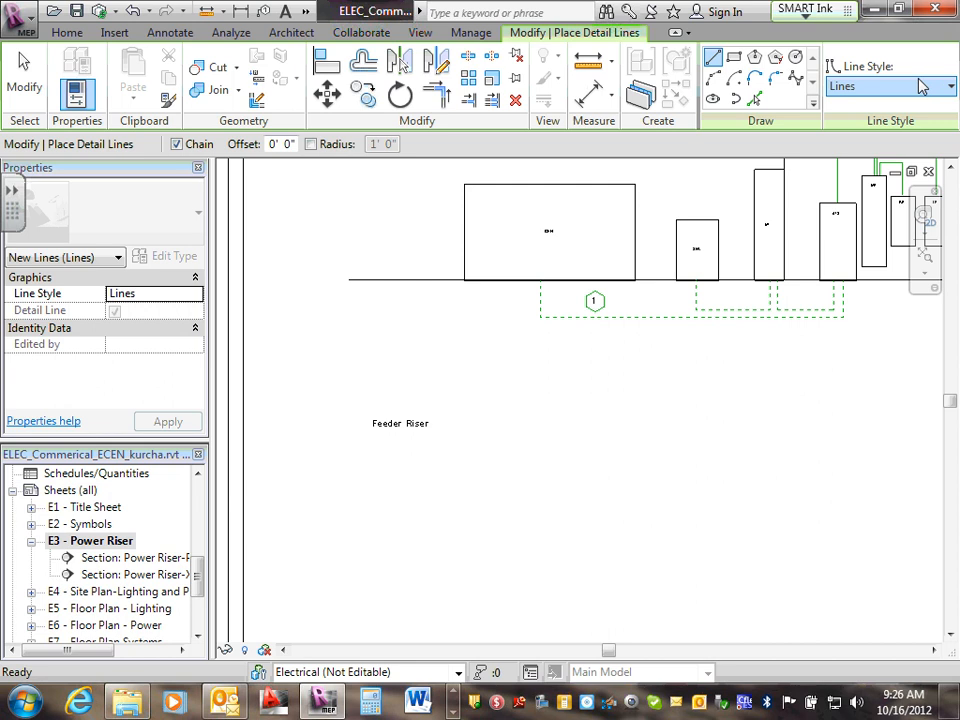
{"action": "scroll", "coordinate": [355, 486], "scroll_direction": "up", "scroll_amount": 2}
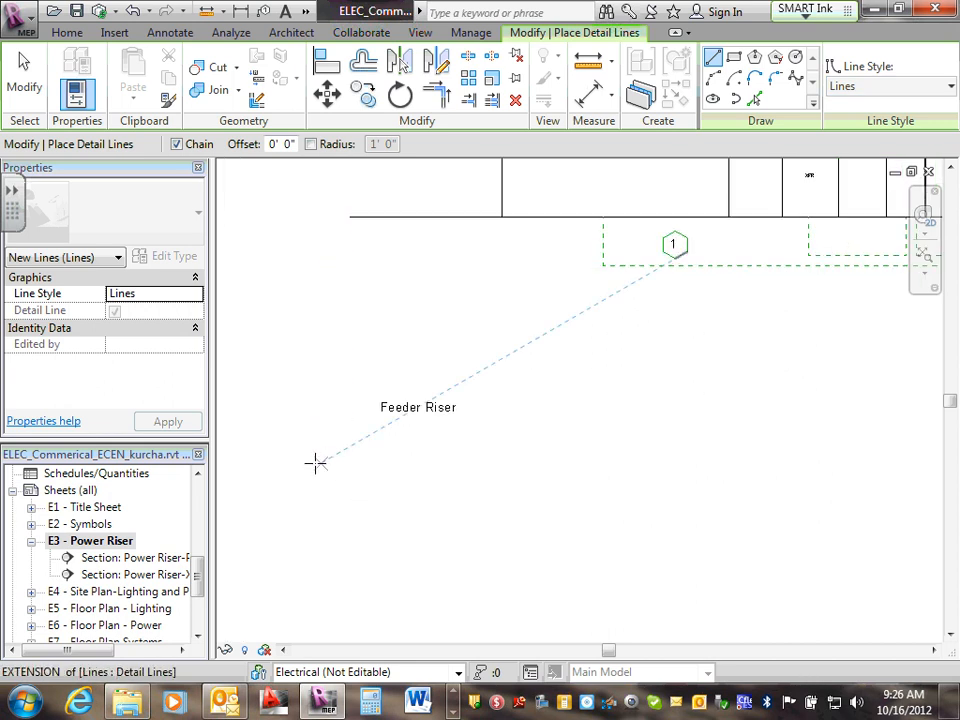
{"action": "left_click", "coordinate": [289, 455]}
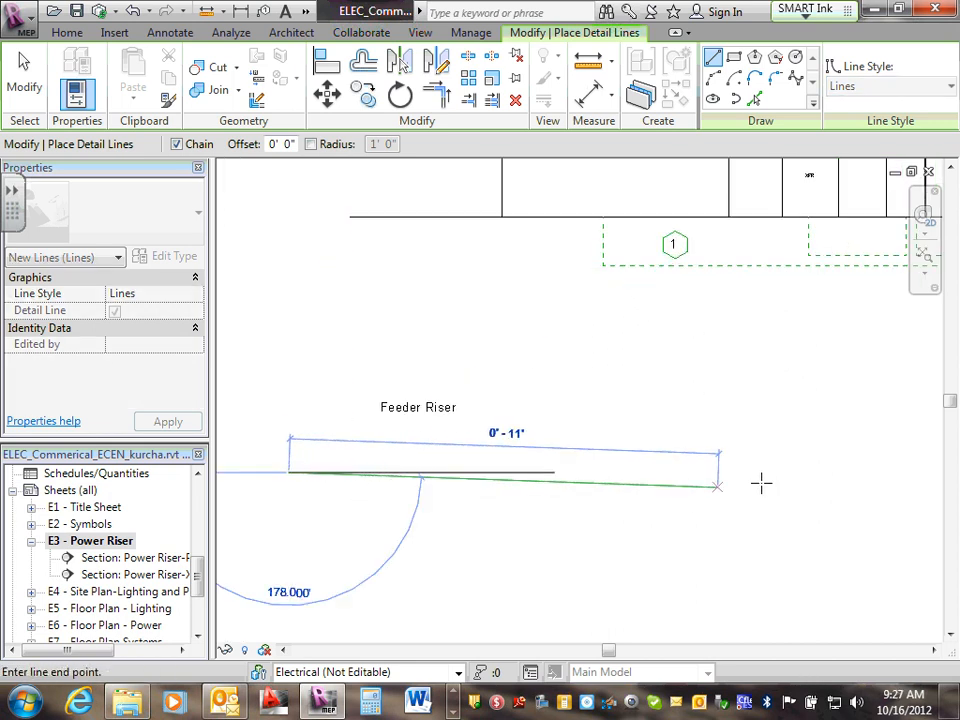
{"action": "scroll", "coordinate": [755, 475], "scroll_direction": "down", "scroll_amount": 2}
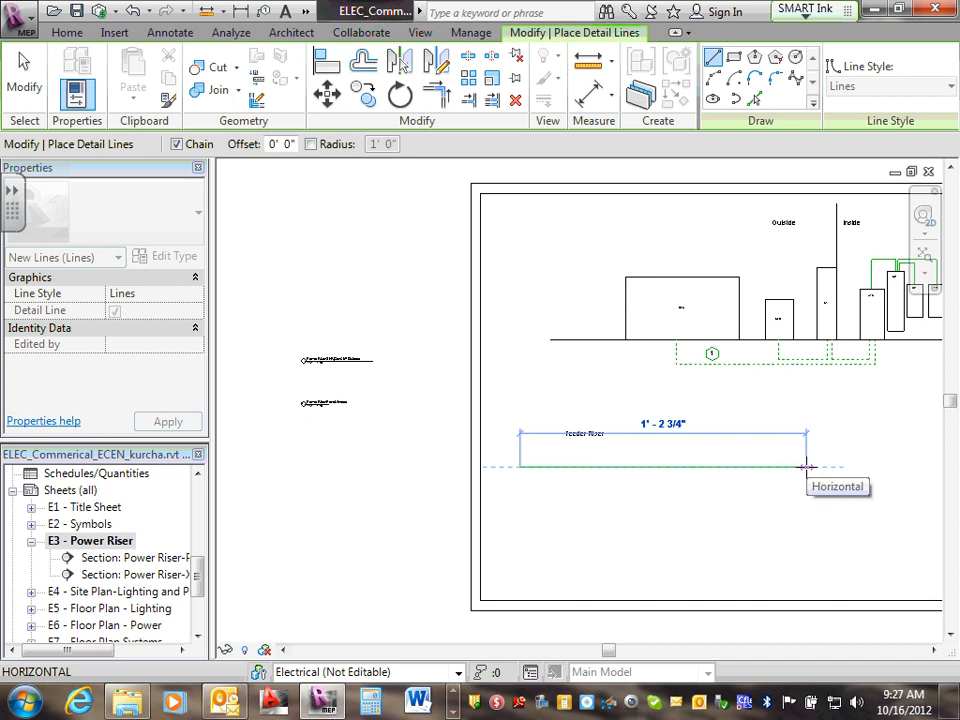
{"action": "left_click", "coordinate": [806, 466]}
{"action": "scroll", "coordinate": [806, 507], "scroll_direction": "up", "scroll_amount": 3}
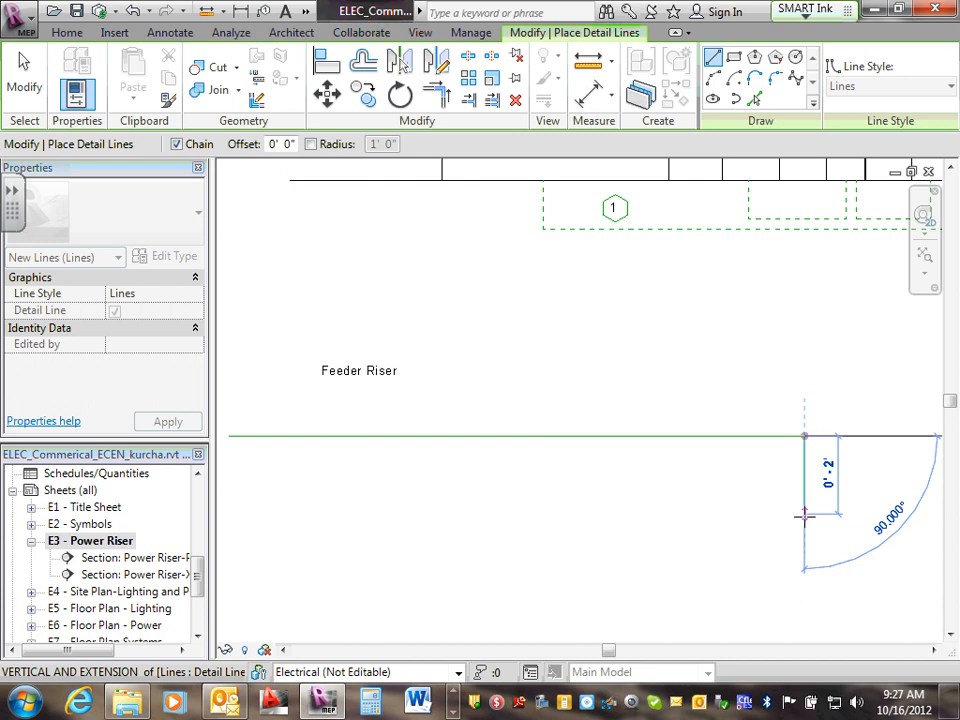
{"action": "left_click", "coordinate": [805, 515]}
Extend the detail line chain 1' - 2 3/4" back left, about 2" down, and right until level with the upper line's end
{"action": "scroll", "coordinate": [518, 512], "scroll_direction": "down", "scroll_amount": 2}
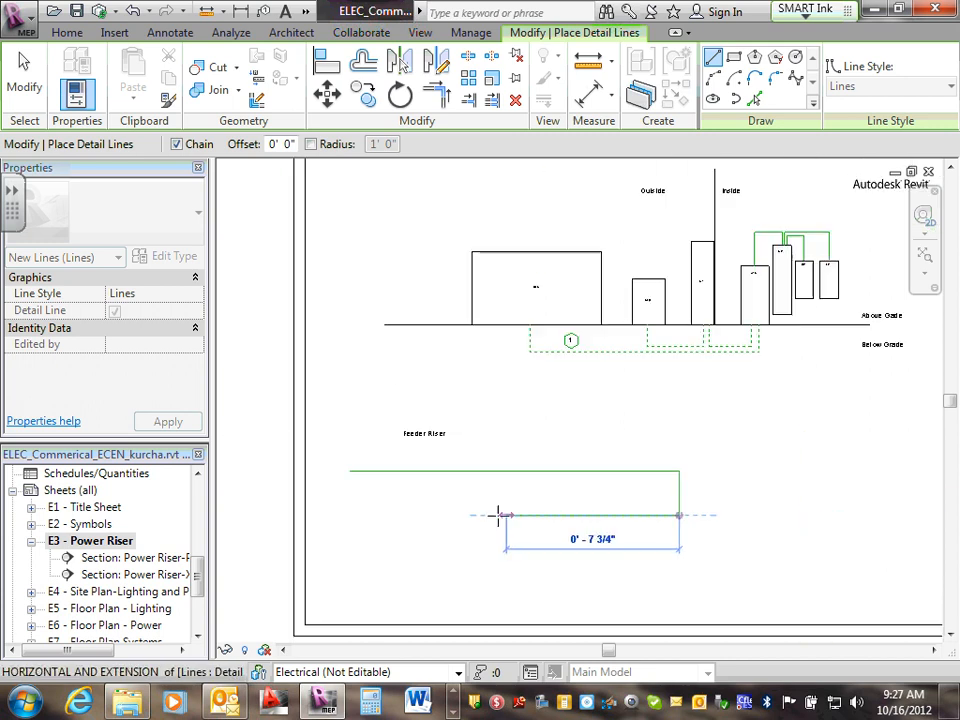
{"action": "scroll", "coordinate": [497, 515], "scroll_direction": "down", "scroll_amount": 4}
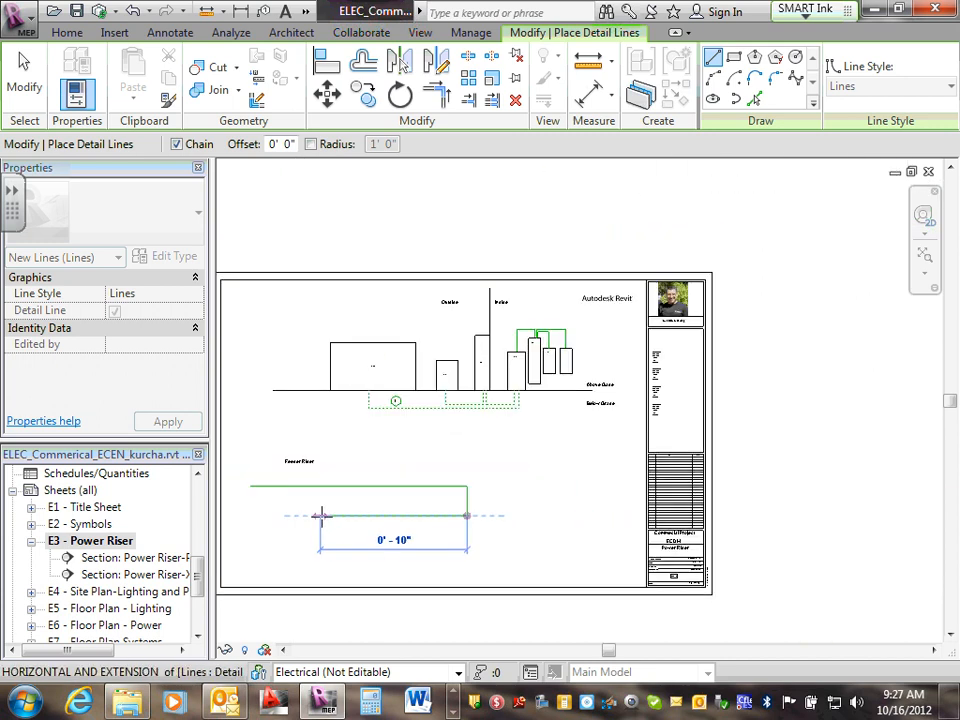
{"action": "middle_click_drag", "start_coordinate": [320, 516], "coordinate": [566, 527]}
{"action": "scroll", "coordinate": [484, 514], "scroll_direction": "up", "scroll_amount": 5}
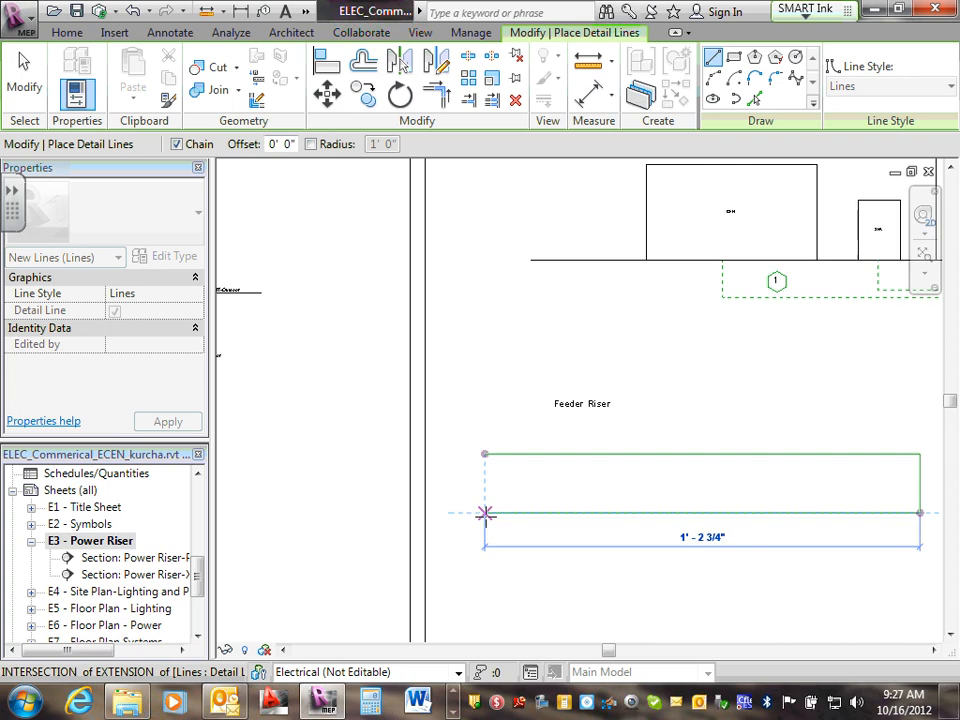
{"action": "left_click", "coordinate": [484, 514]}
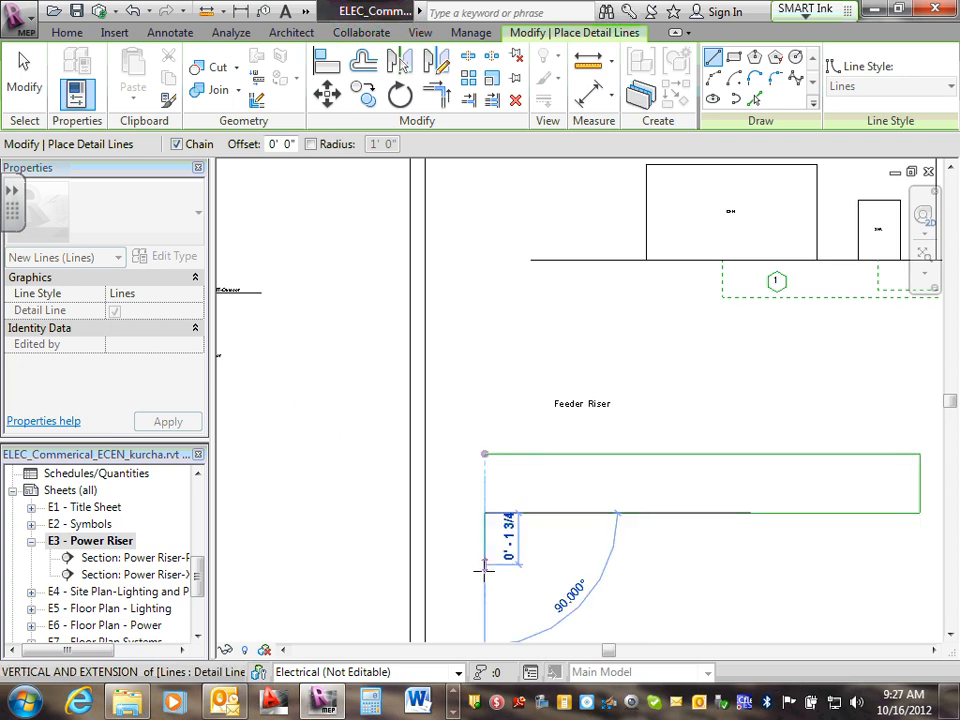
{"action": "left_click", "coordinate": [489, 568]}
{"action": "scroll", "coordinate": [747, 569], "scroll_direction": "down", "scroll_amount": 2}
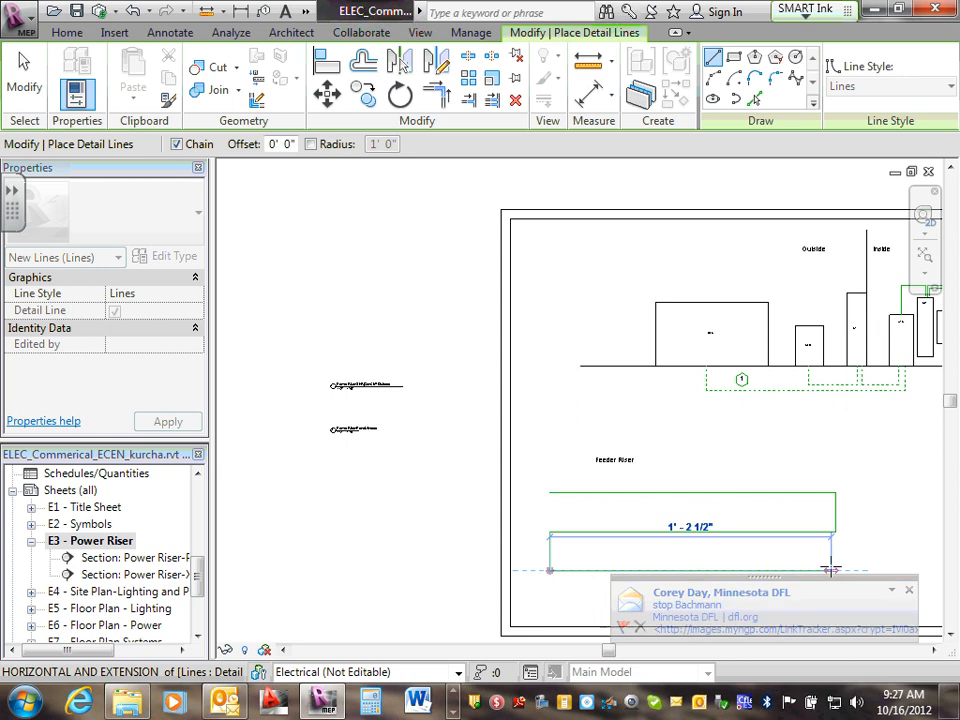
{"action": "left_click", "coordinate": [829, 570]}
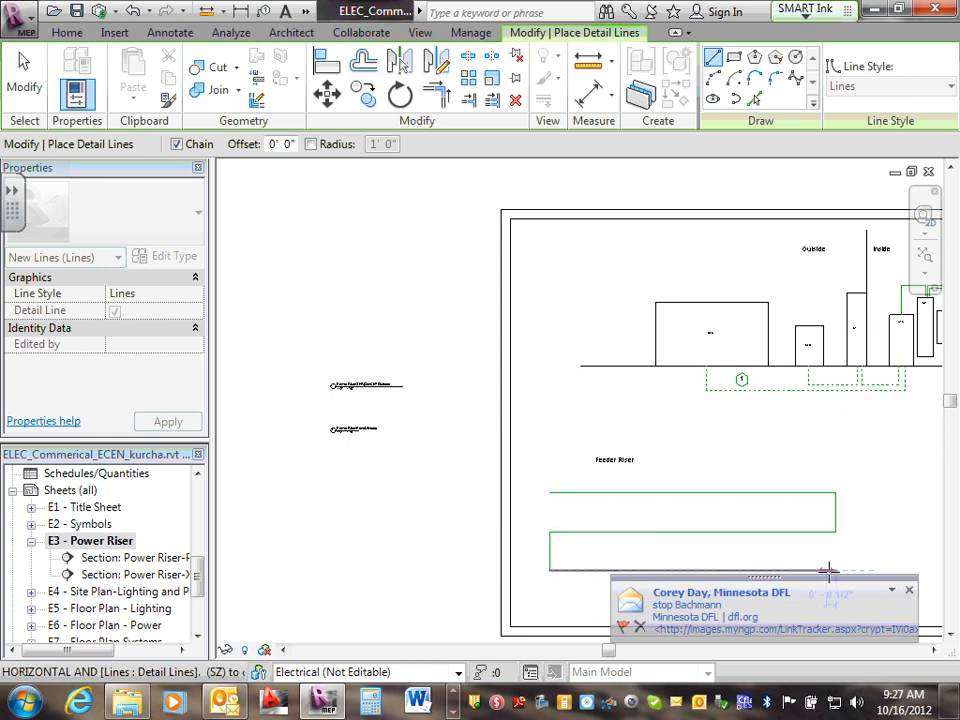
{"action": "key", "text": "Escape"}
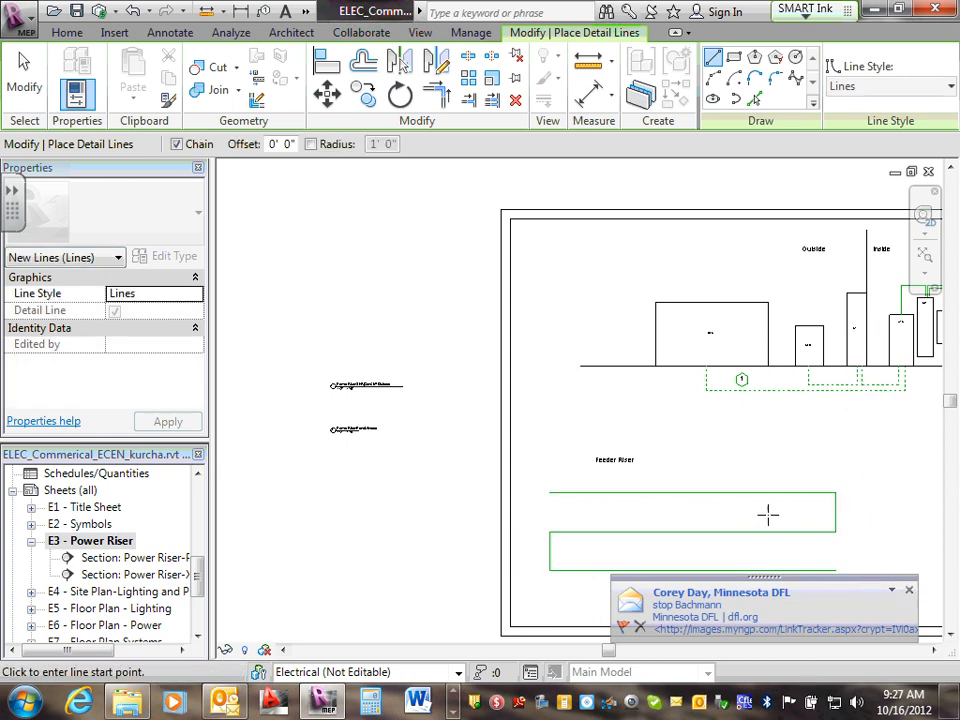
Split the upper rectangle with a horizontal line from its right side's midpoint and close the left side of both halves
{"action": "scroll", "coordinate": [836, 513], "scroll_direction": "up", "scroll_amount": 3}
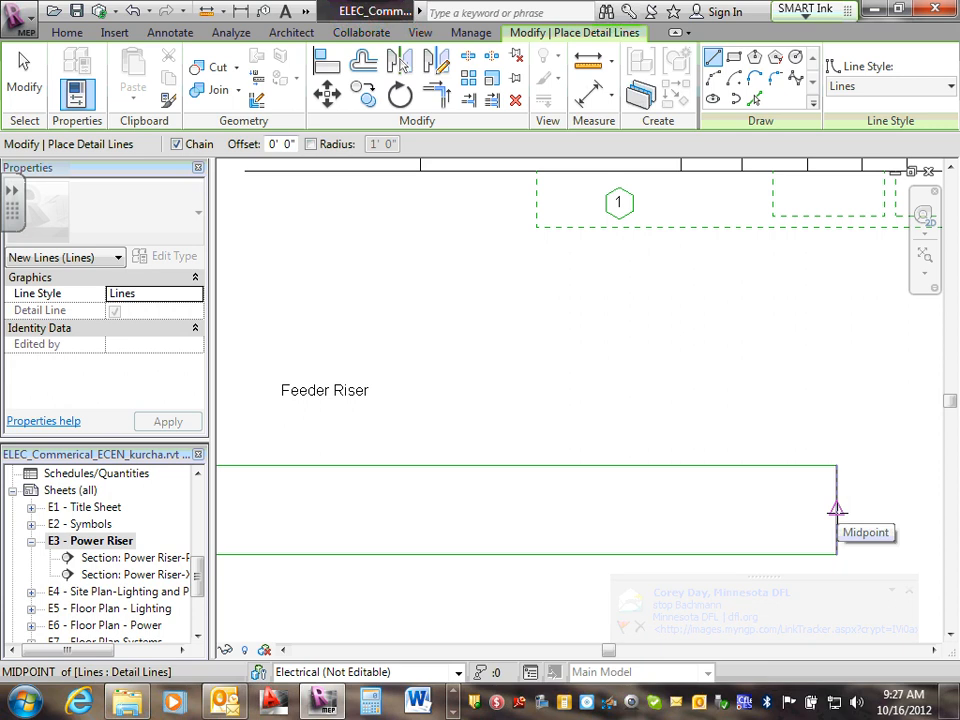
{"action": "left_click", "coordinate": [836, 510]}
{"action": "middle_click_drag", "start_coordinate": [394, 512], "coordinate": [720, 540]}
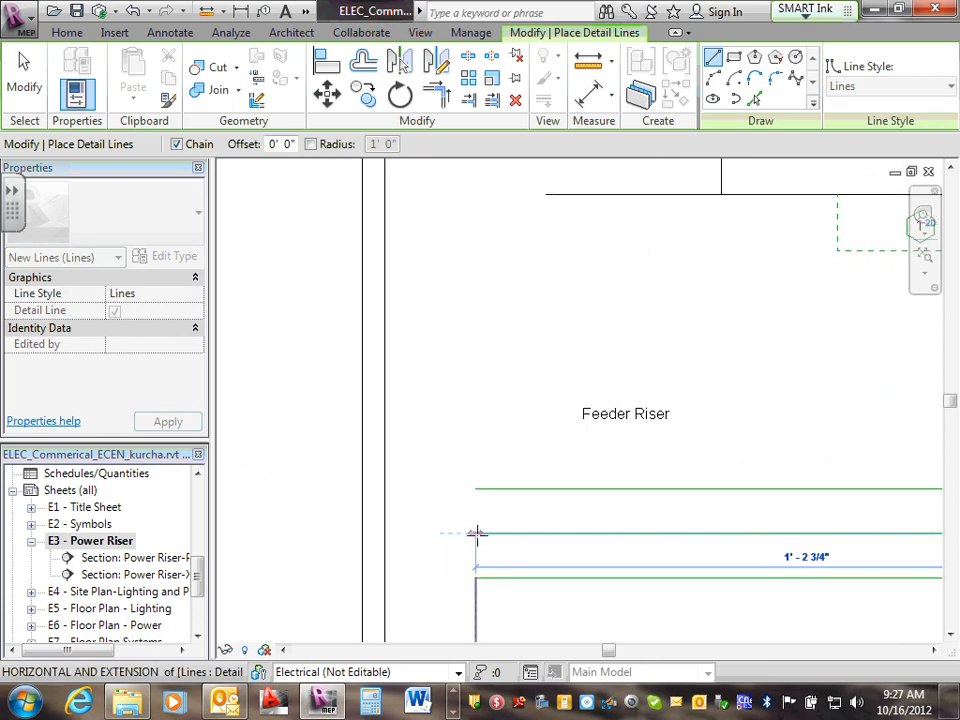
{"action": "left_click", "coordinate": [476, 533]}
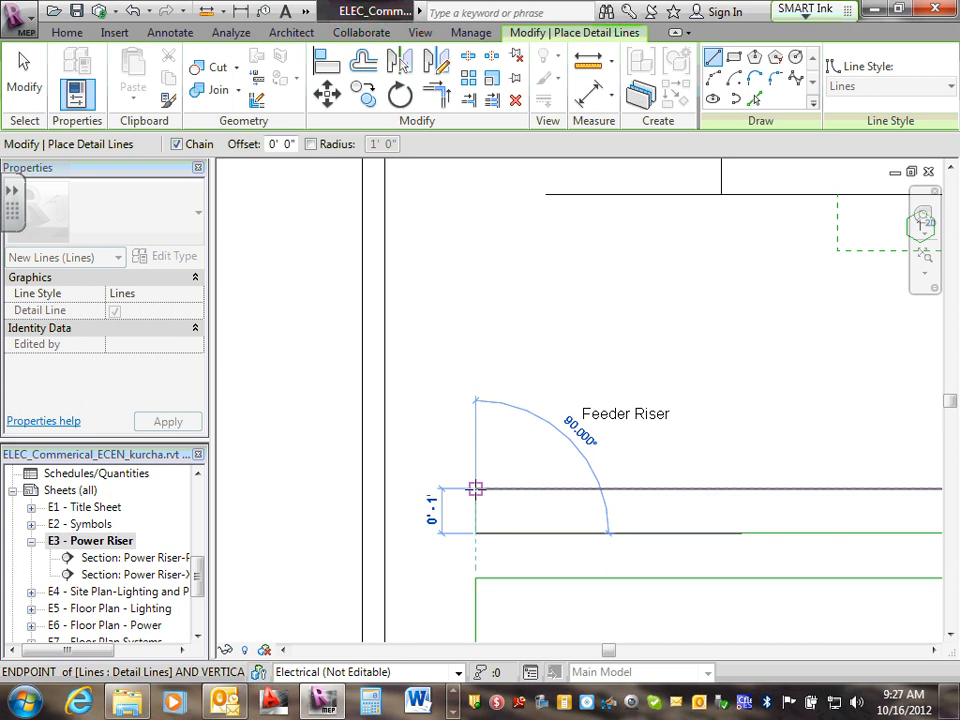
{"action": "left_click", "coordinate": [476, 490]}
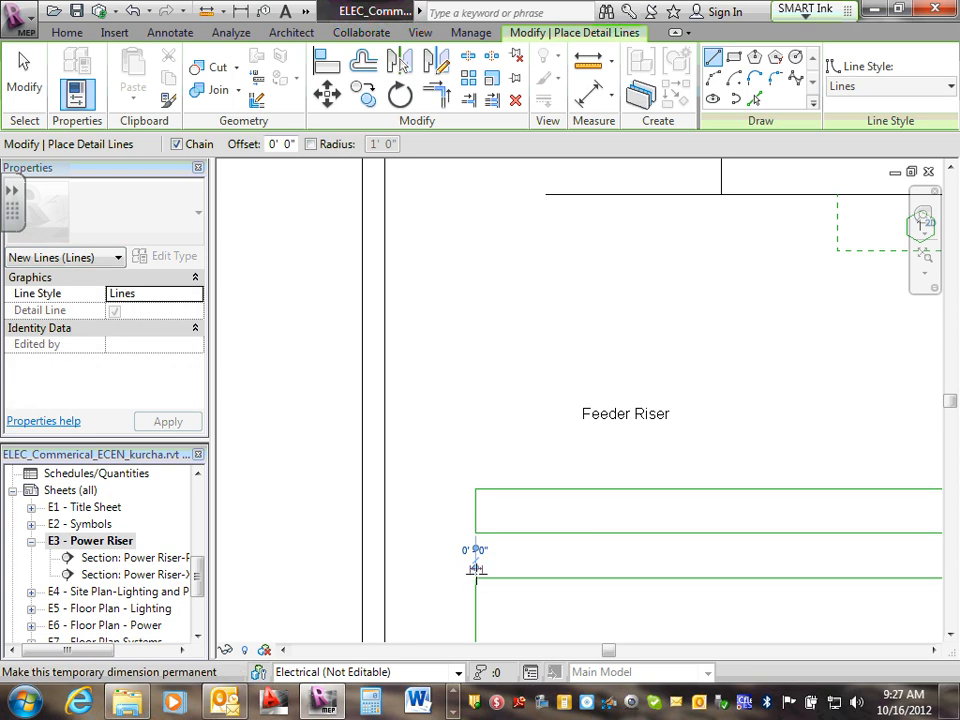
{"action": "scroll", "coordinate": [477, 566], "scroll_direction": "down", "scroll_amount": 4}
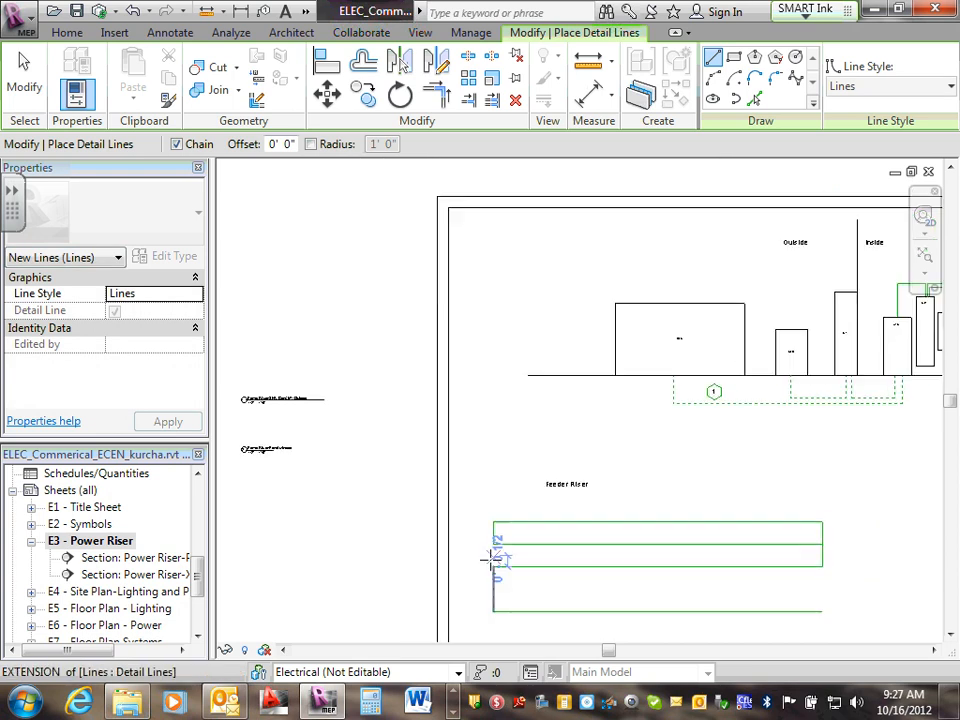
{"action": "scroll", "coordinate": [494, 558], "scroll_direction": "up", "scroll_amount": 4}
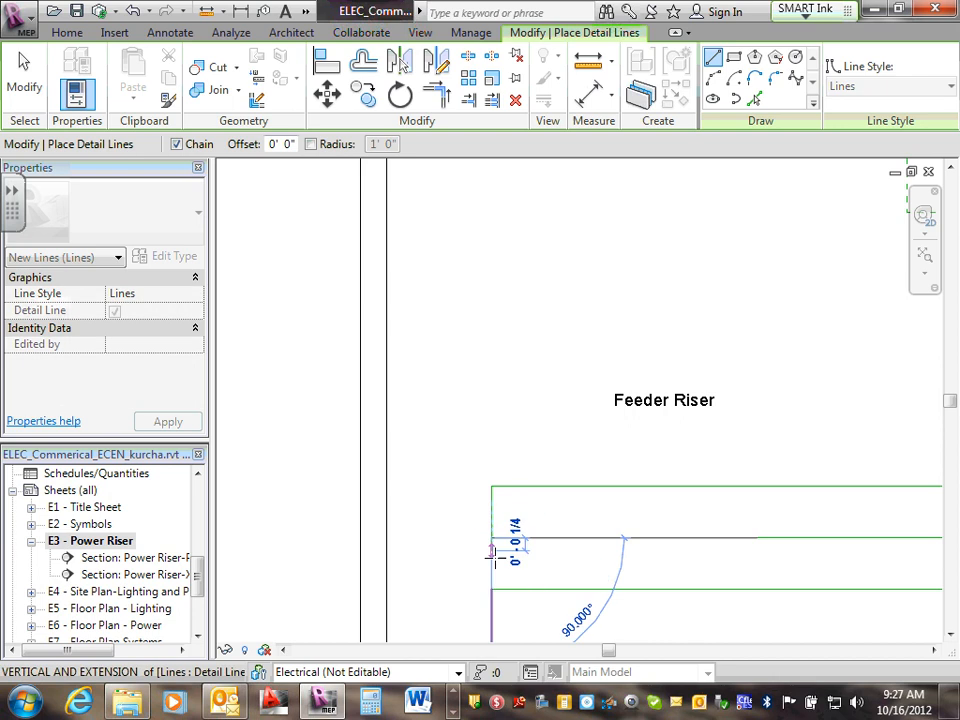
{"action": "left_click", "coordinate": [491, 589]}
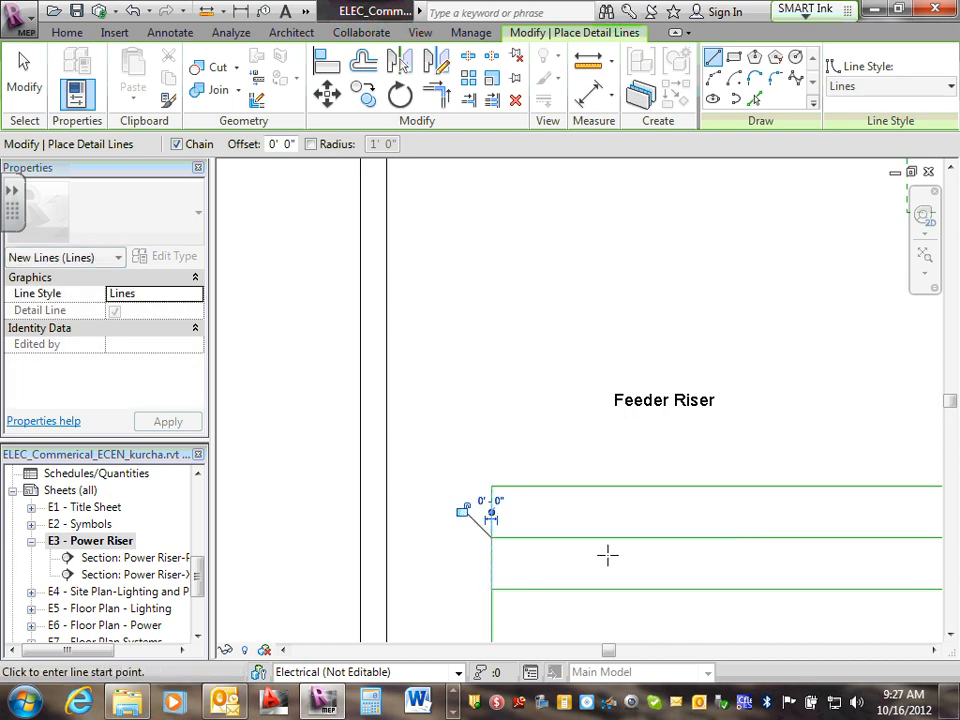
Close the lower rectangle's right side and split it in half with a horizontal line between its side midpoints
{"action": "scroll", "coordinate": [617, 549], "scroll_direction": "down", "scroll_amount": 3}
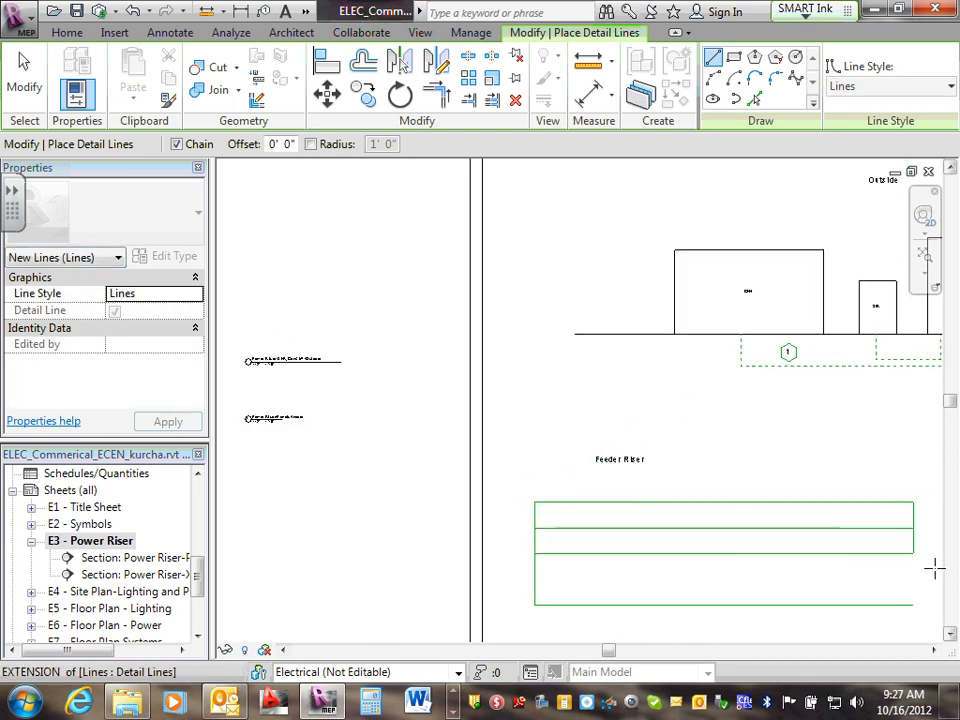
{"action": "scroll", "coordinate": [840, 555], "scroll_direction": "up", "scroll_amount": 2}
{"action": "scroll", "coordinate": [909, 521], "scroll_direction": "up", "scroll_amount": 2}
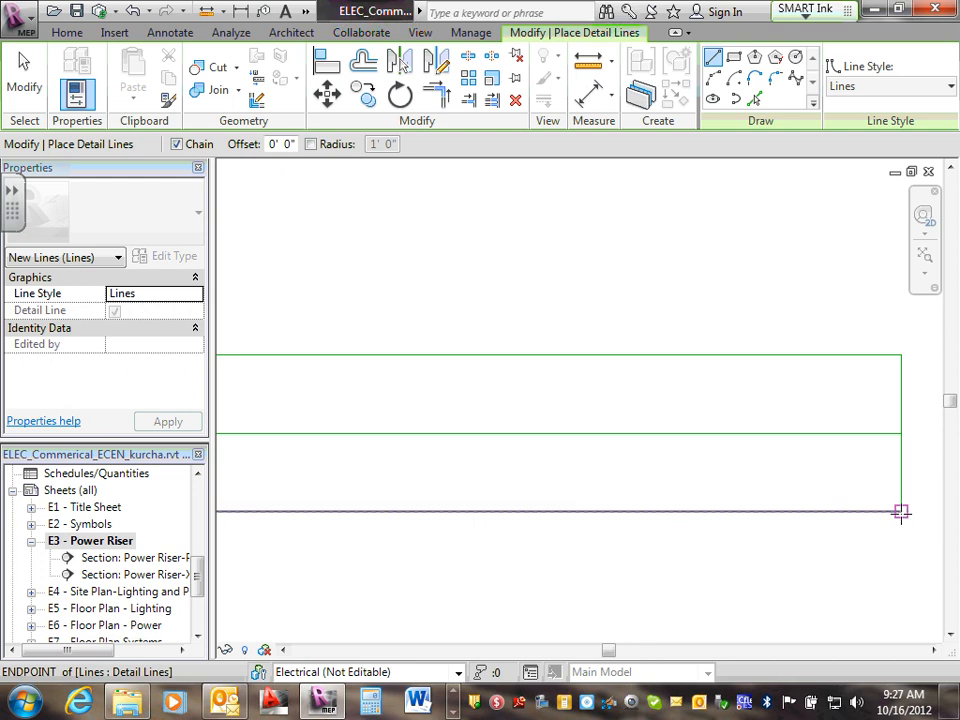
{"action": "left_click", "coordinate": [901, 512]}
{"action": "scroll", "coordinate": [850, 560], "scroll_direction": "down", "scroll_amount": 2}
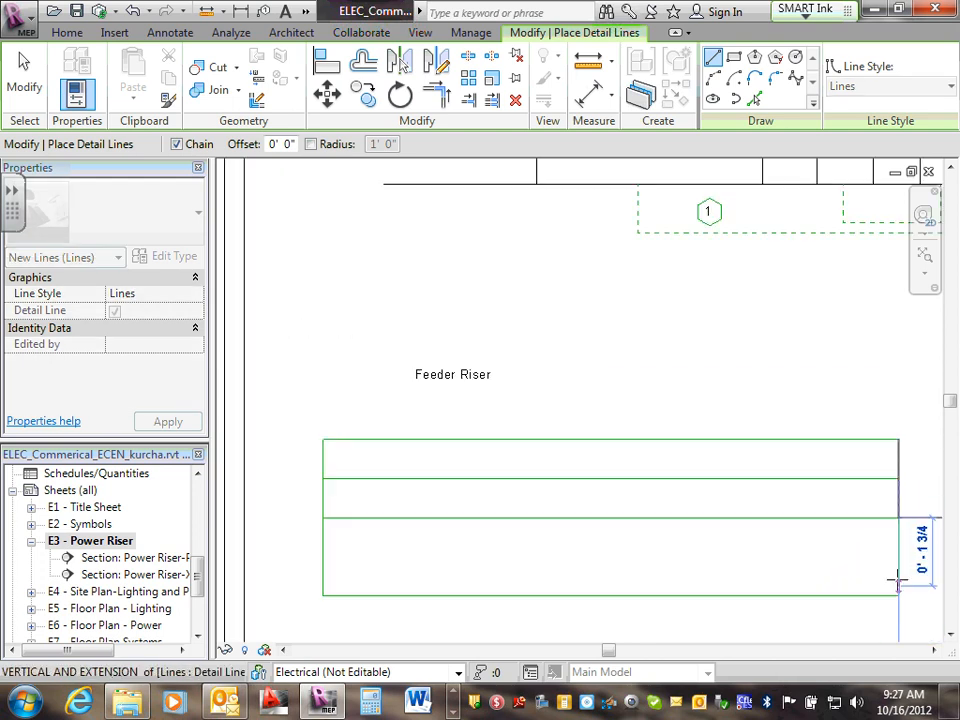
{"action": "scroll", "coordinate": [897, 585], "scroll_direction": "up", "scroll_amount": 1}
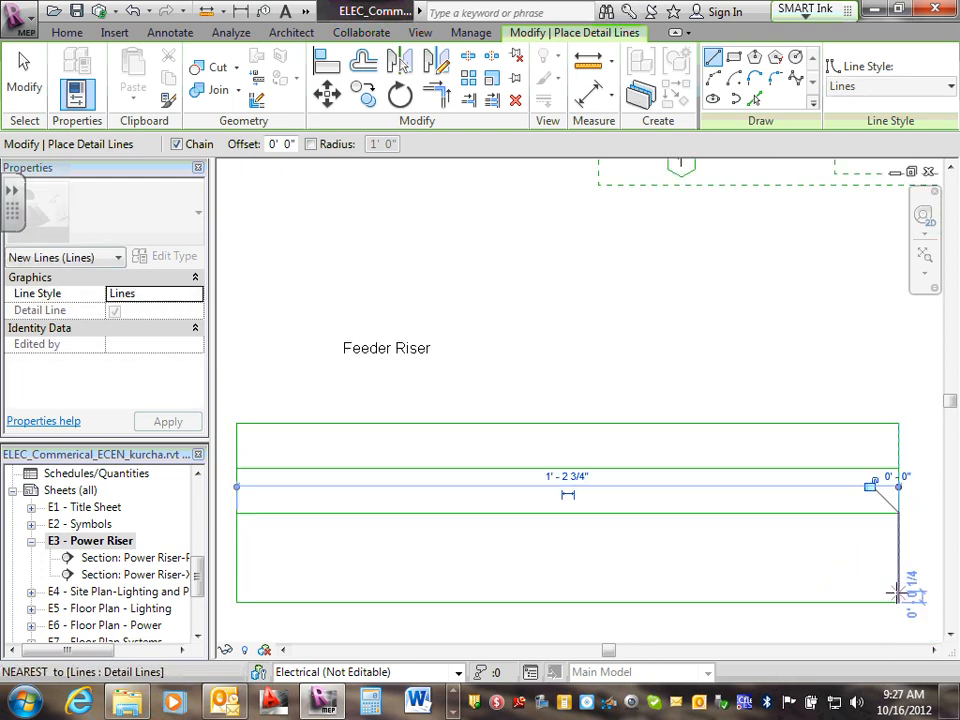
{"action": "left_click", "coordinate": [898, 600]}
{"action": "key", "text": "Escape"}
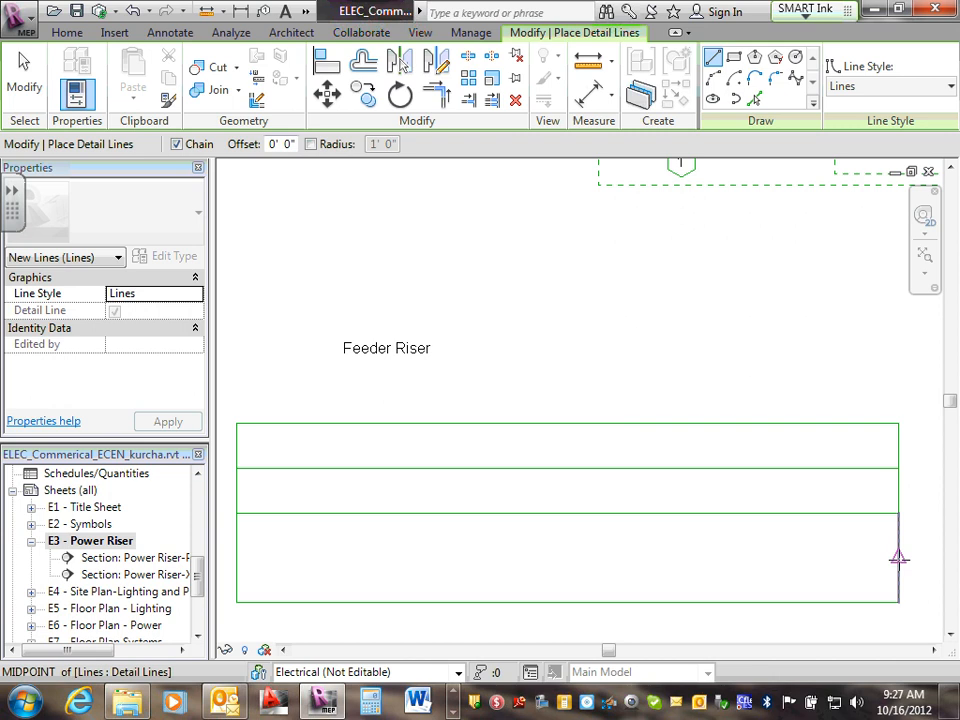
{"action": "left_click", "coordinate": [898, 558]}
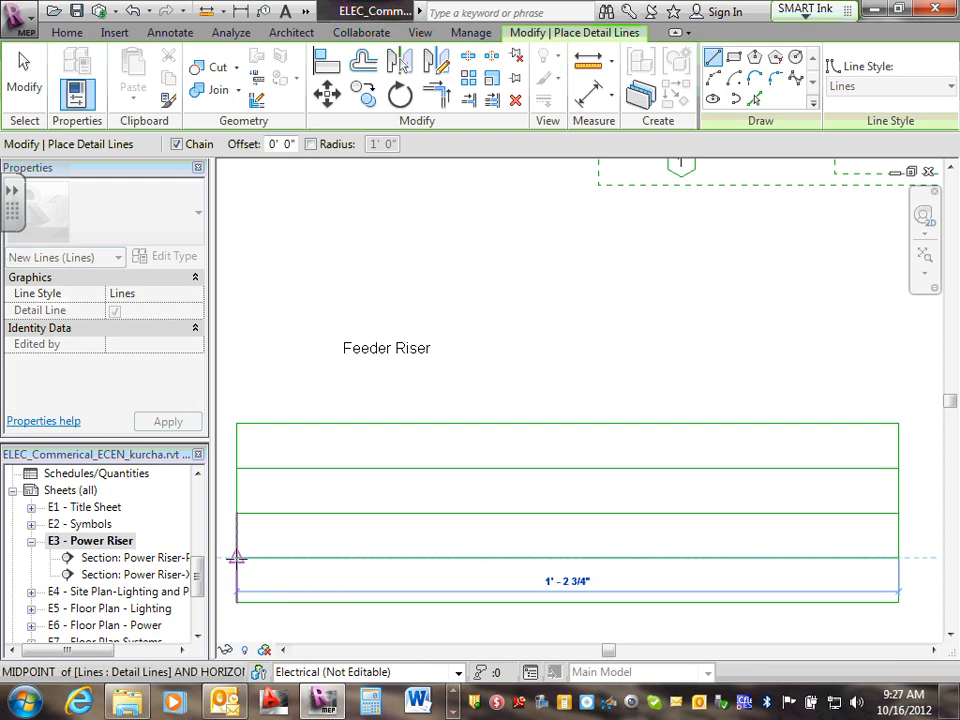
{"action": "left_click", "coordinate": [236, 557]}
{"action": "key", "text": "Escape"}
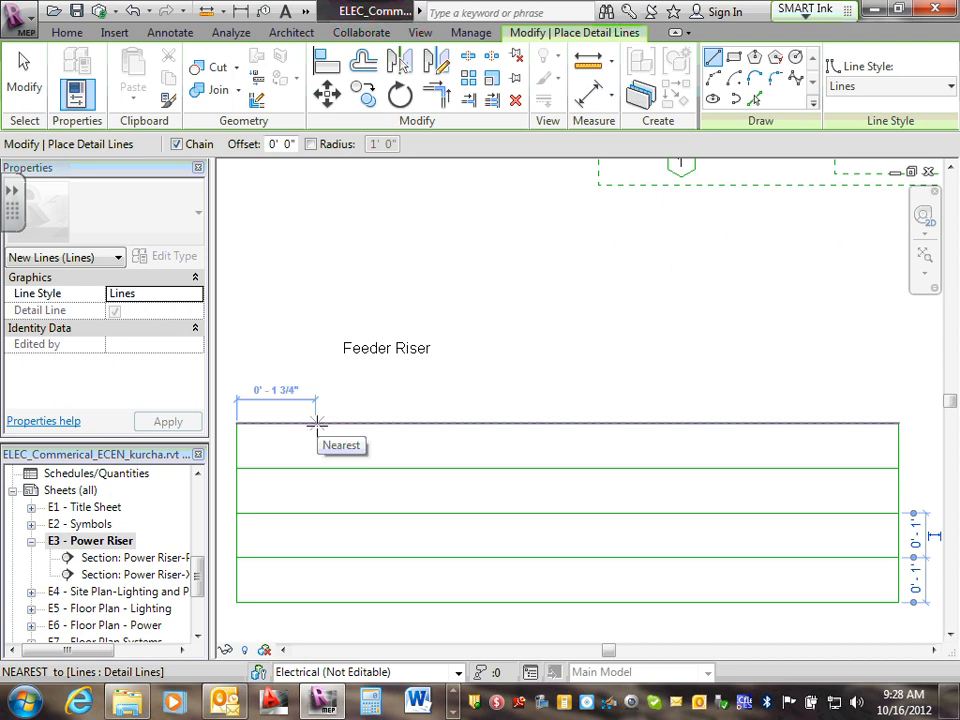
Divide the table into three columns with full-height vertical lines, one about 1 3/4" from the left edge and another about 2 1/2" further right
{"action": "left_click", "coordinate": [316, 424]}
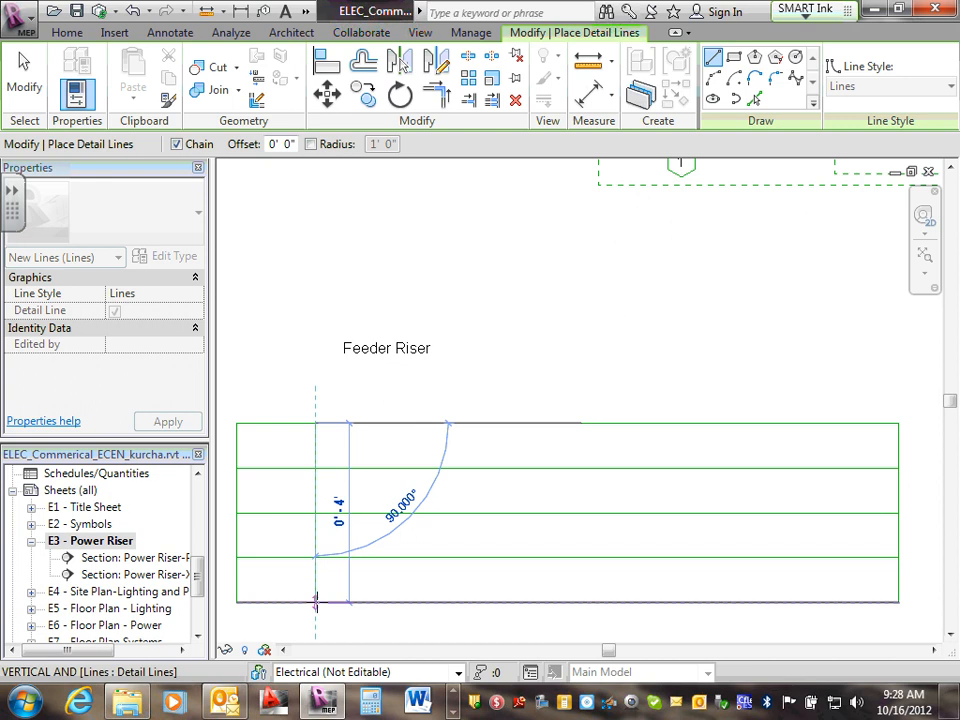
{"action": "left_click", "coordinate": [315, 599]}
{"action": "key", "text": "Escape"}
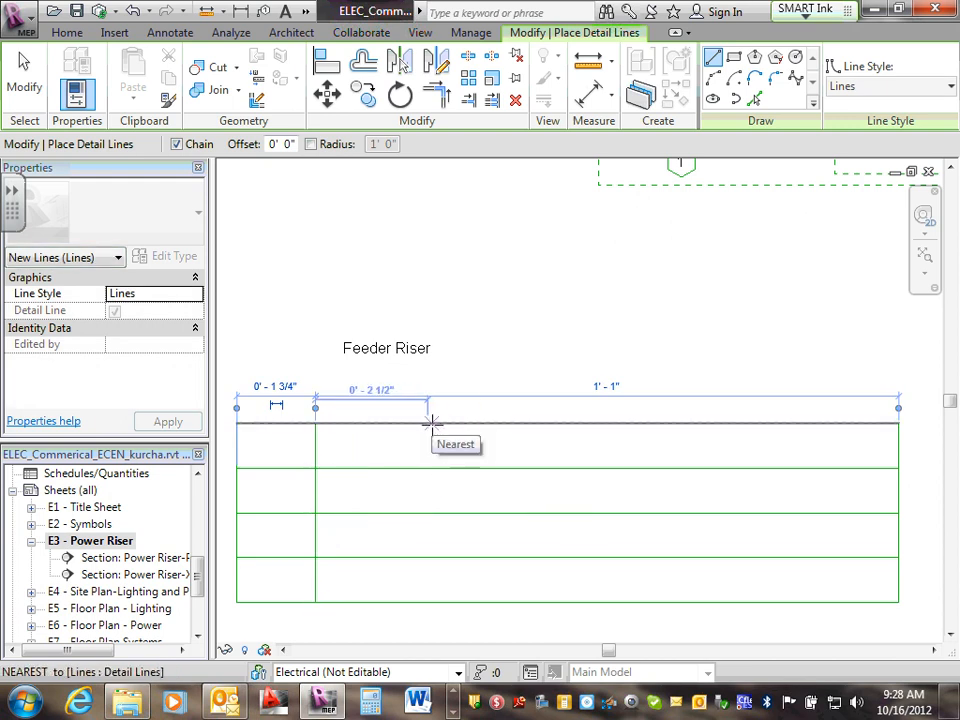
{"action": "left_click", "coordinate": [429, 424]}
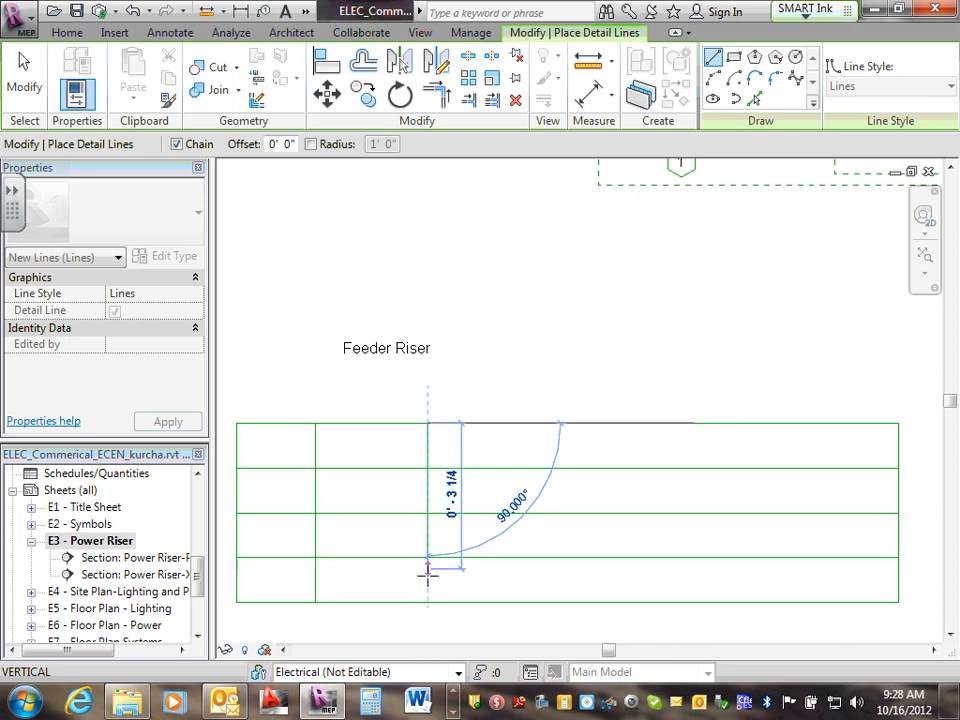
{"action": "left_click", "coordinate": [427, 601]}
{"action": "key", "text": "Escape"}
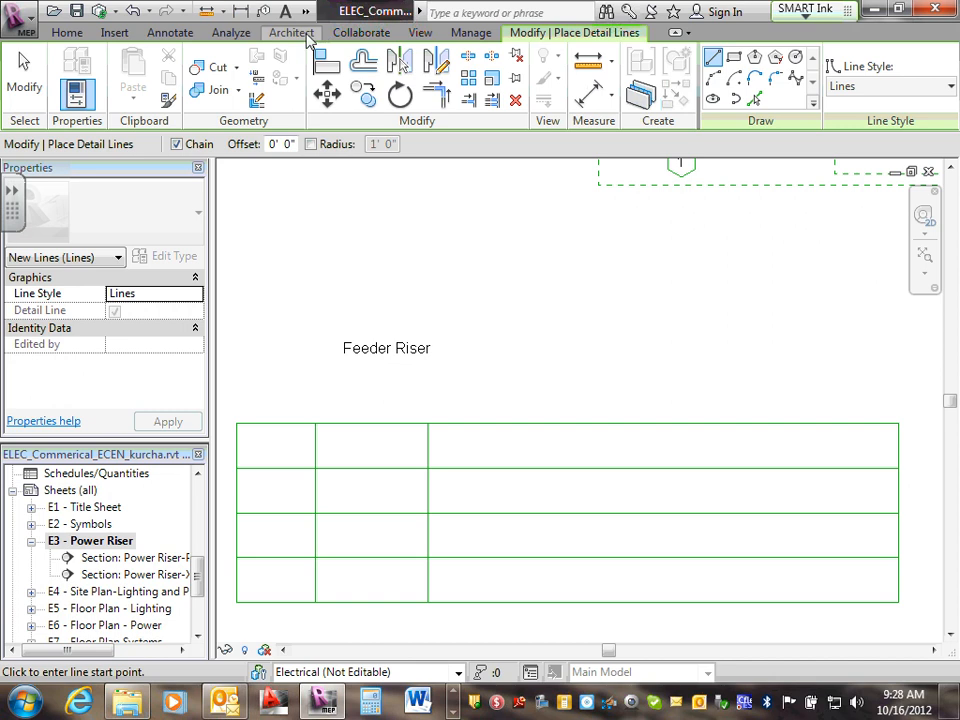
Place a 1/4" Arial text note reading "Feeder #" in the table's upper-left cell
{"action": "left_click", "coordinate": [184, 36]}
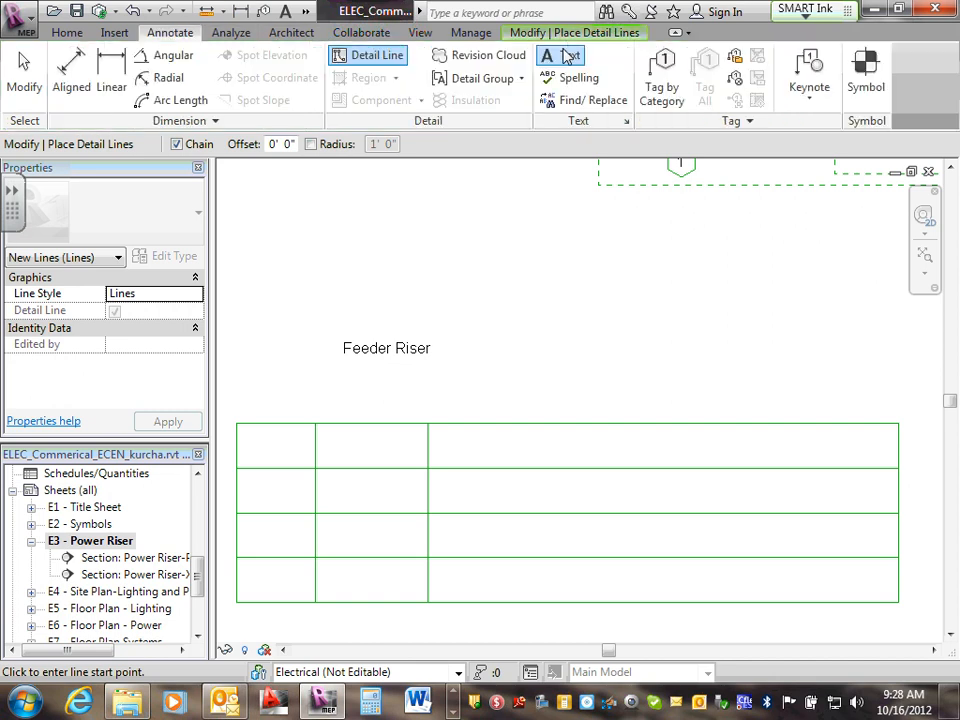
{"action": "key", "text": "t"}
{"action": "key", "text": "x"}
{"action": "left_click", "coordinate": [263, 444]}
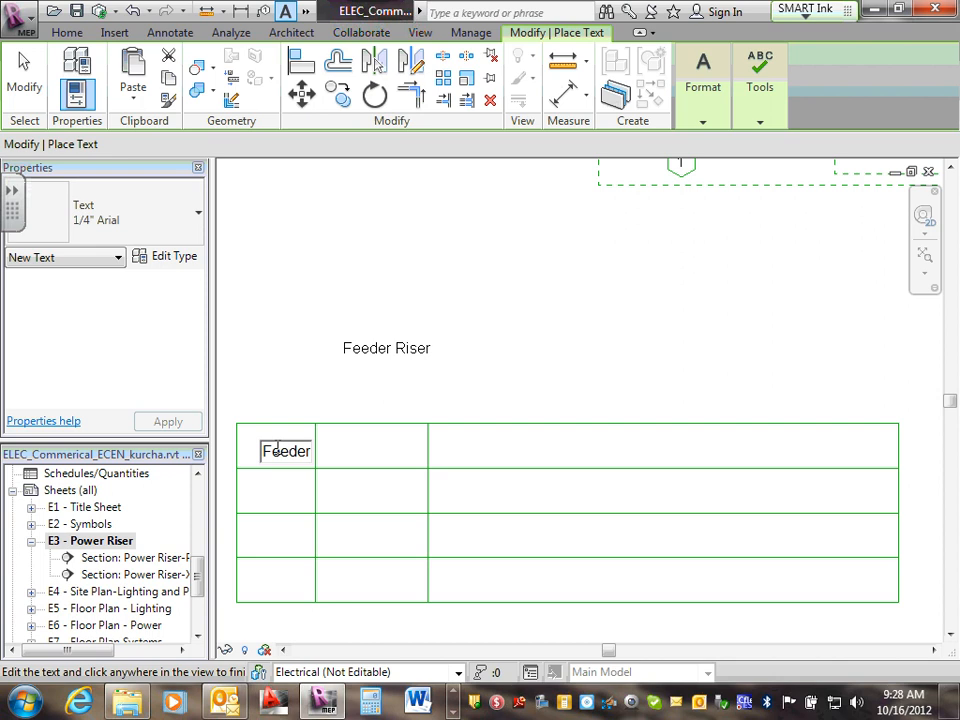
{"action": "left_click", "coordinate": [311, 375]}
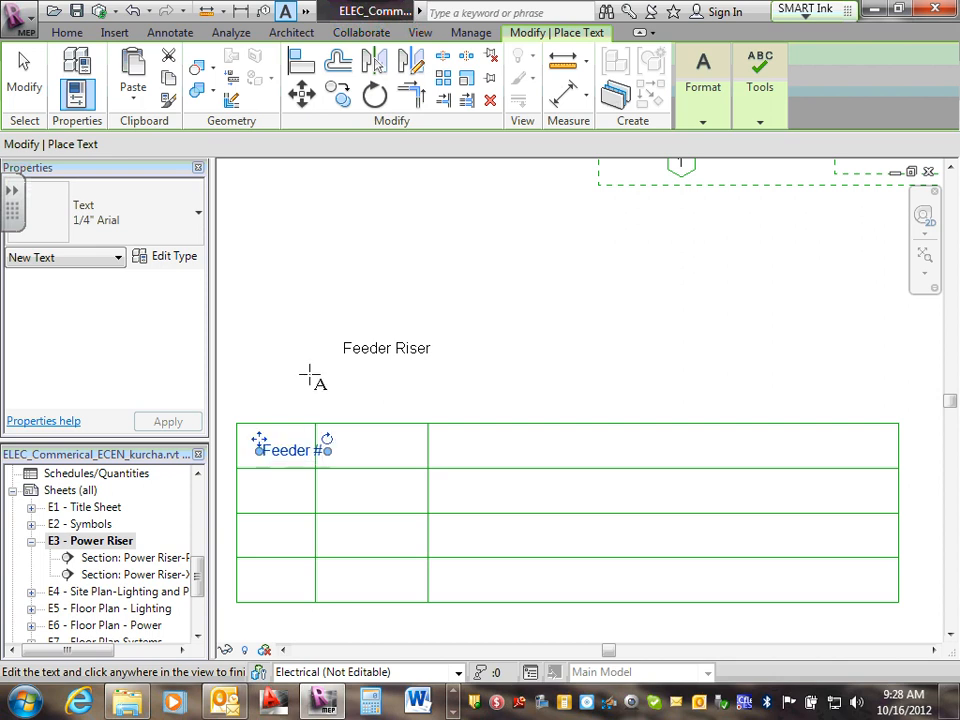
Move the "Feeder #" note up and left so it fits inside the table's upper-left cell
{"action": "left_click_drag", "start_coordinate": [258, 441], "coordinate": [263, 432]}
{"action": "key", "text": "Escape"}
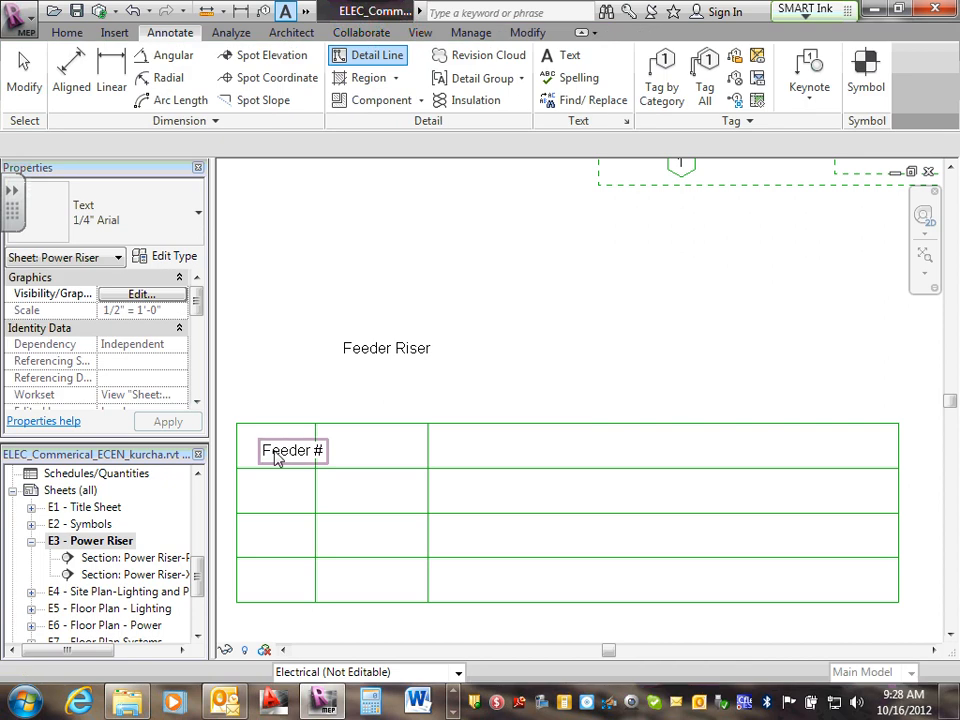
{"action": "left_click_drag", "start_coordinate": [259, 446], "coordinate": [242, 434]}
{"action": "left_click", "coordinate": [281, 364]}
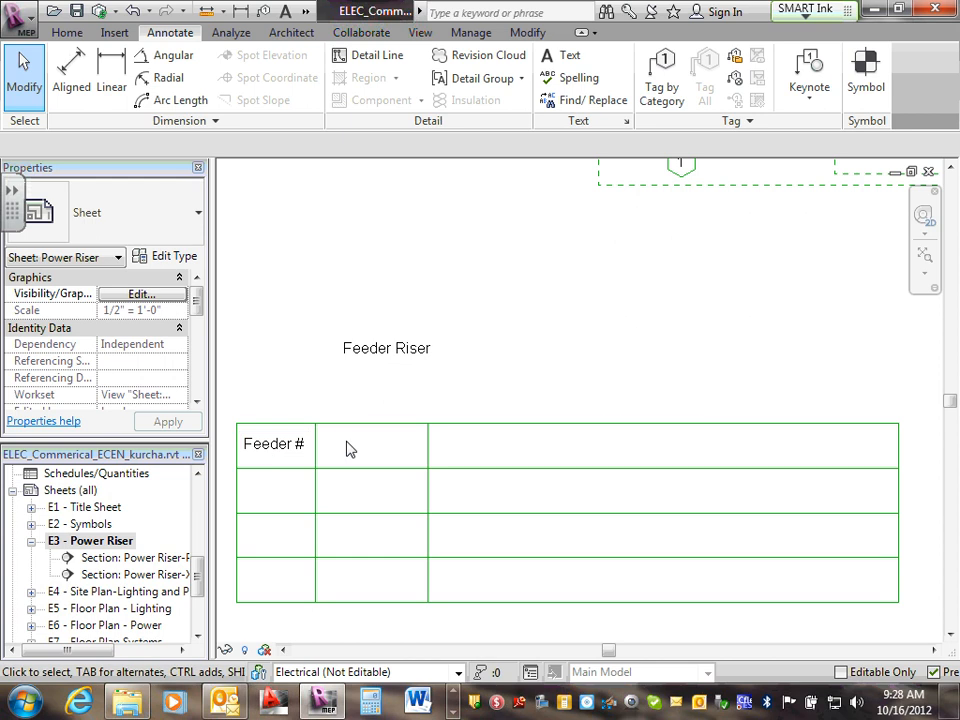
Add the 1/4" Arial heading "OCPD Size" in the second column and move it level with the "Feeder #" heading
{"action": "left_click", "coordinate": [561, 58]}
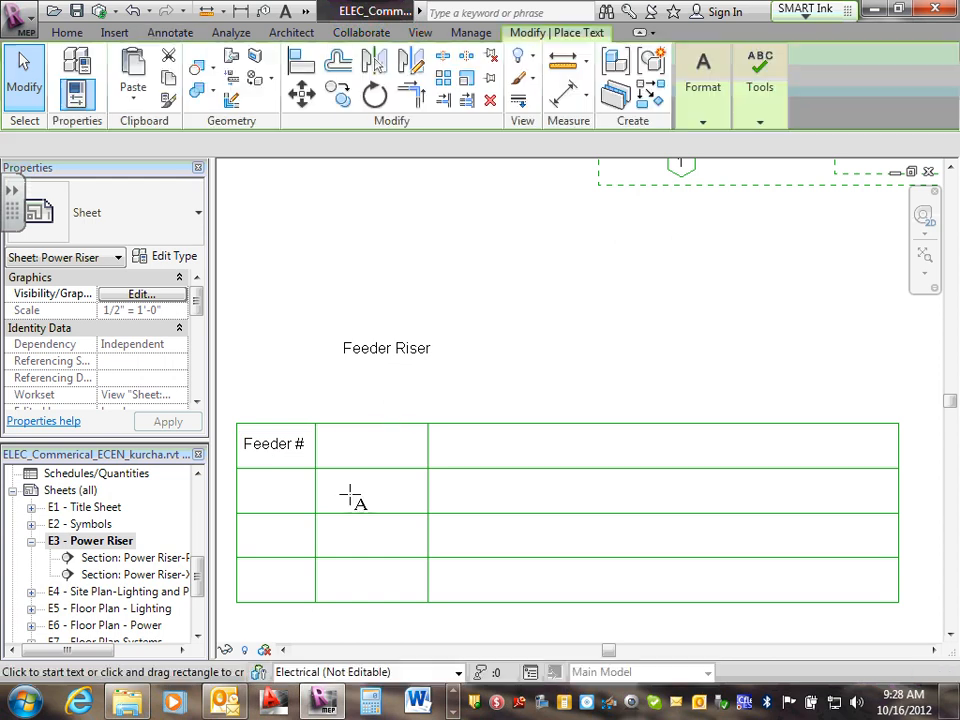
{"action": "left_click", "coordinate": [331, 441]}
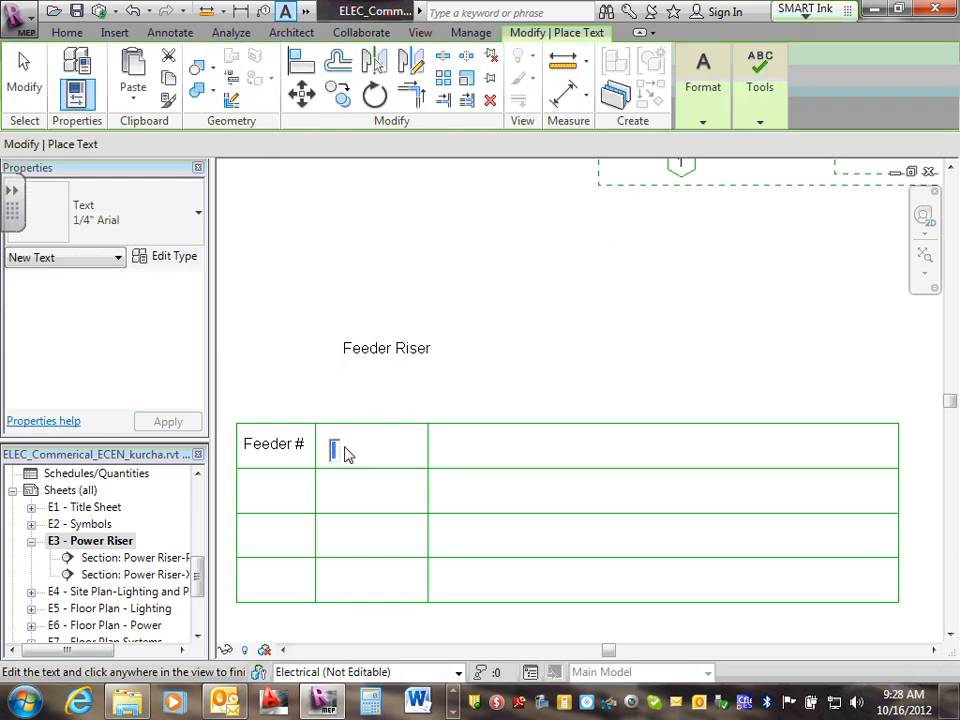
{"action": "type", "text": "OCPD Size"}
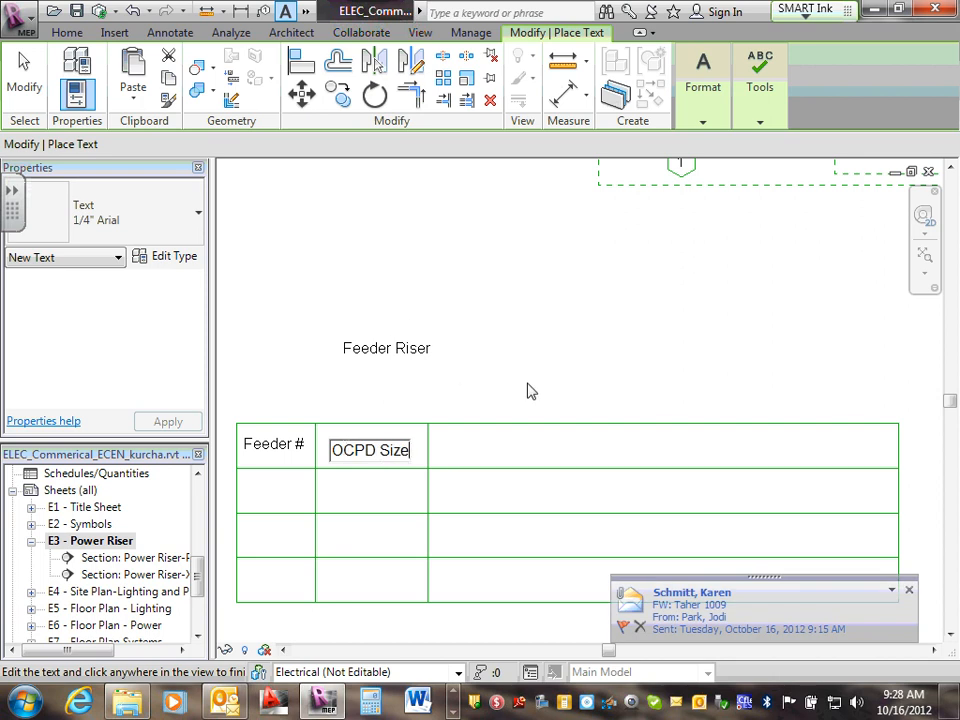
{"action": "left_click", "coordinate": [428, 403]}
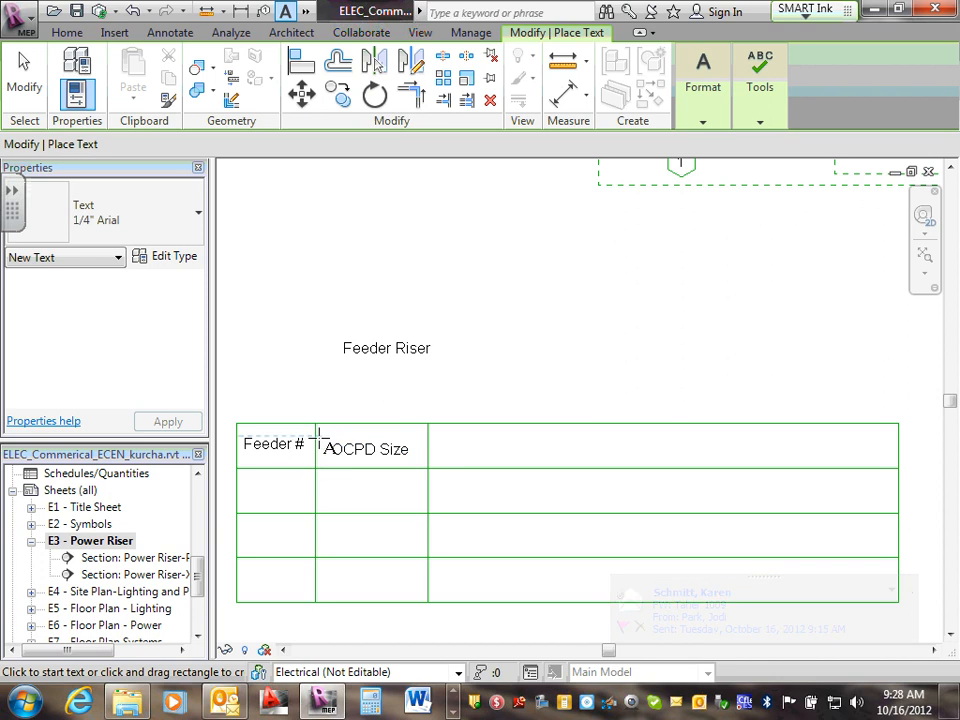
{"action": "key", "text": "Escape"}
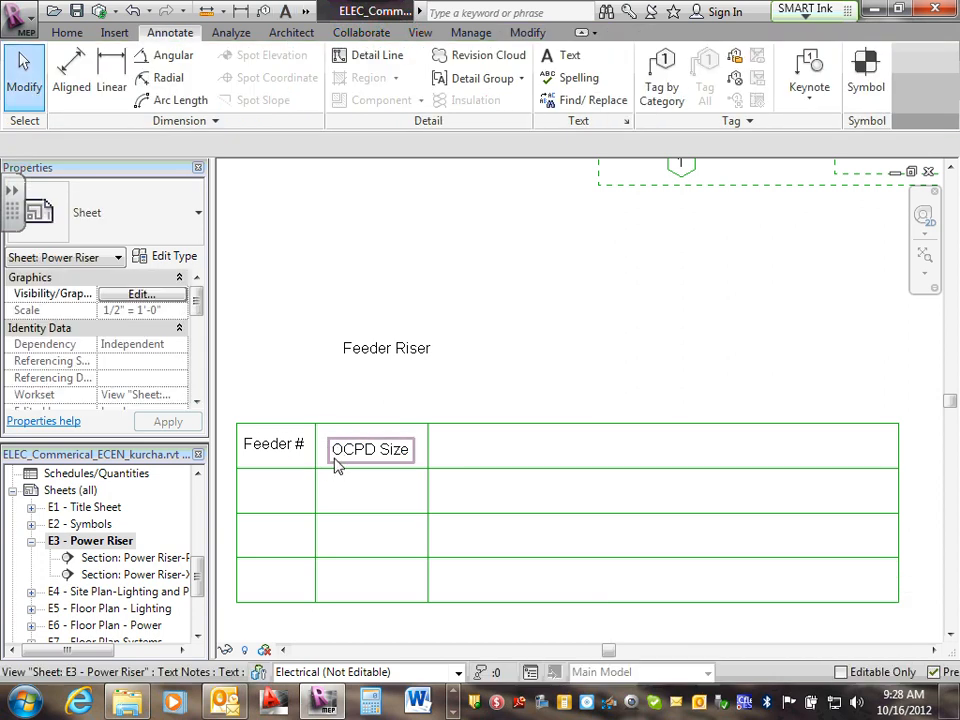
{"action": "left_click_drag", "start_coordinate": [327, 447], "coordinate": [328, 433]}
{"action": "left_click", "coordinate": [527, 376]}
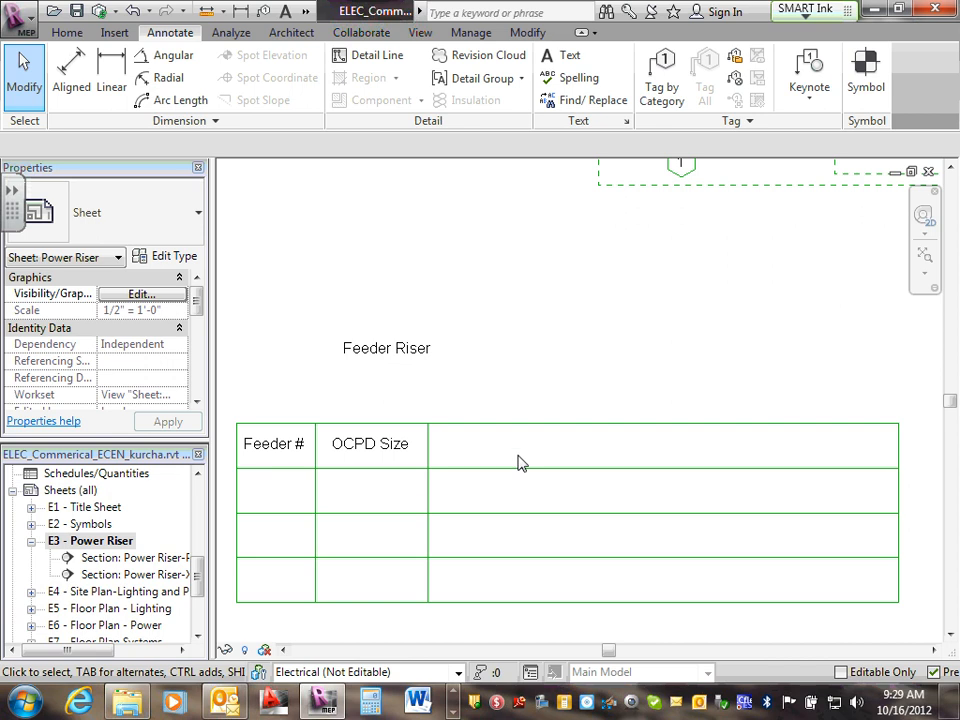
Place the heading "Feeder Size" in the third column, level with the other two headings
{"action": "left_click", "coordinate": [562, 56]}
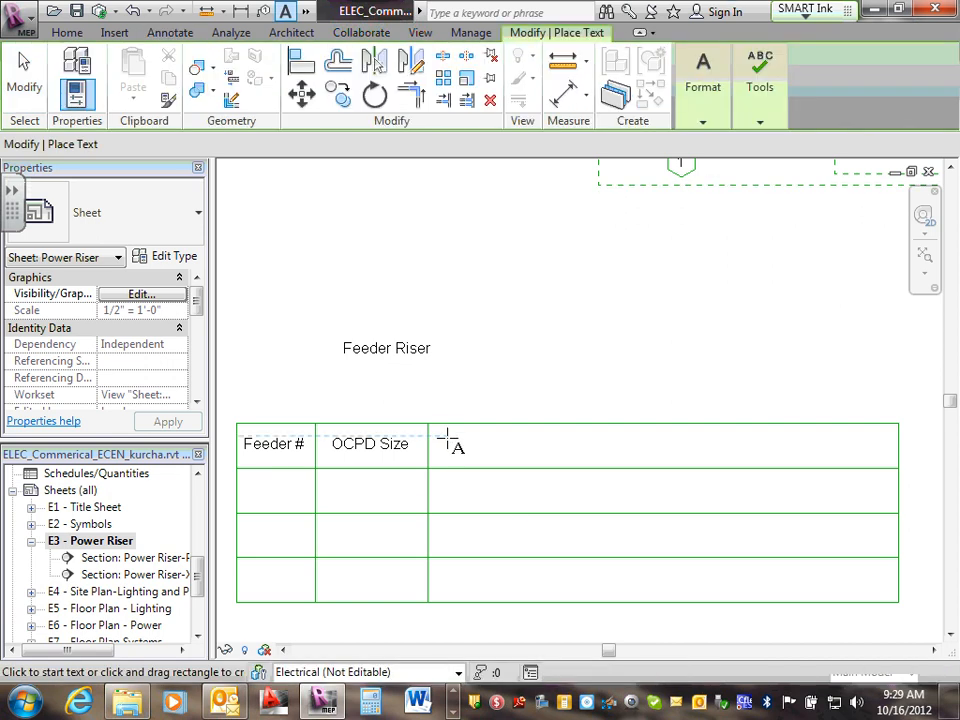
{"action": "left_click", "coordinate": [453, 438]}
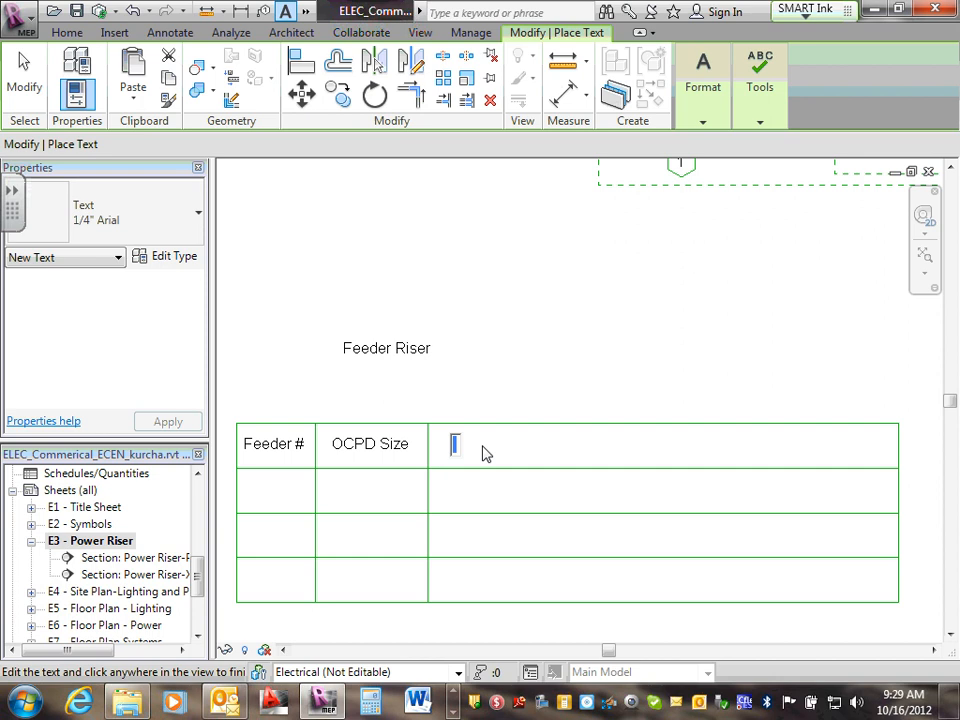
{"action": "type", "text": "Feeder S"}
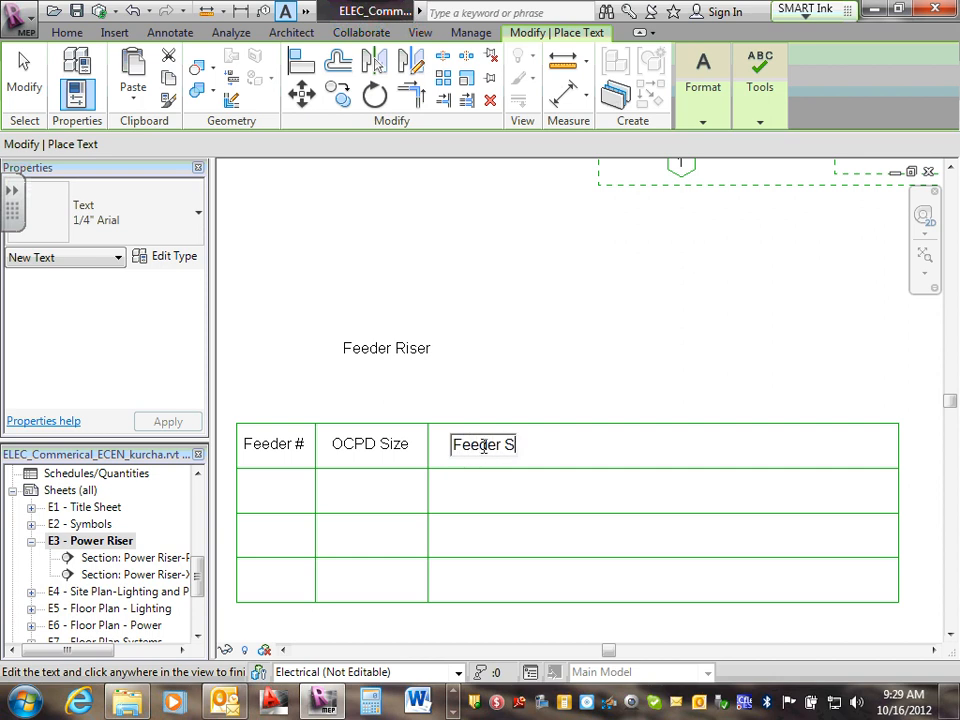
{"action": "type", "text": "ize"}
{"action": "key", "text": "ctrl+a"}
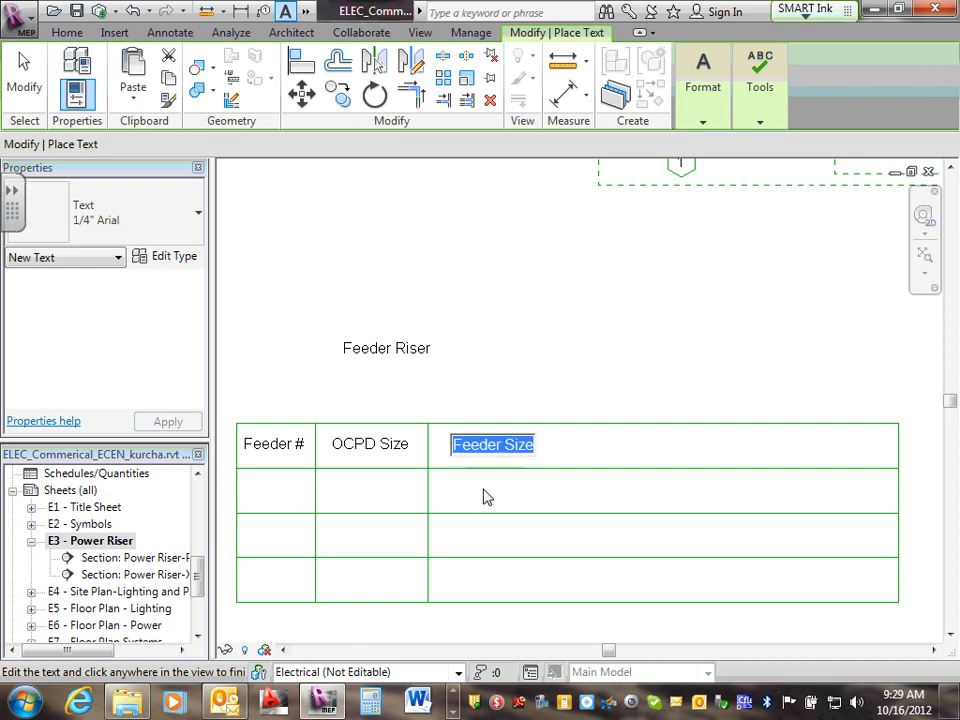
{"action": "left_click", "coordinate": [484, 497]}
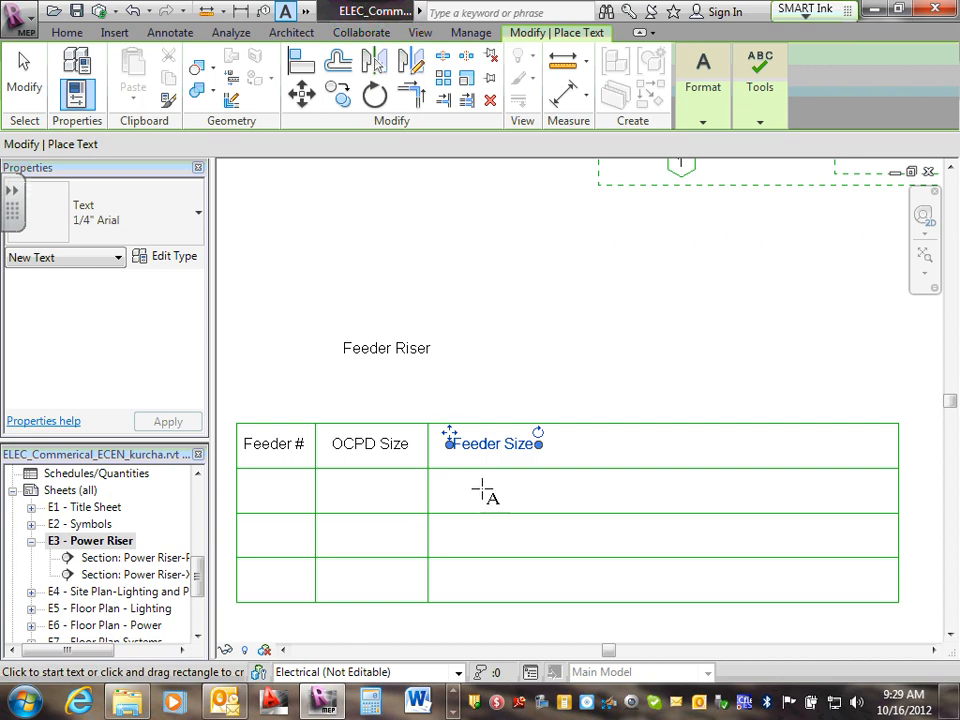
Fill the first data row with "1" under Feeder # and "500A" under OCPD Size
{"action": "left_click", "coordinate": [246, 487]}
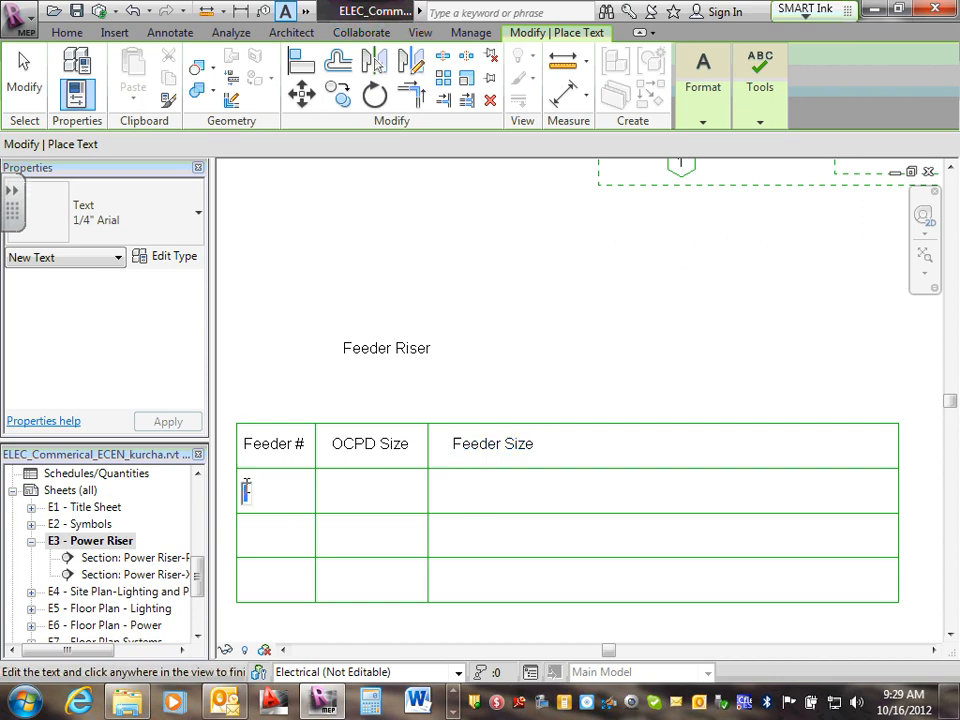
{"action": "type", "text": "1"}
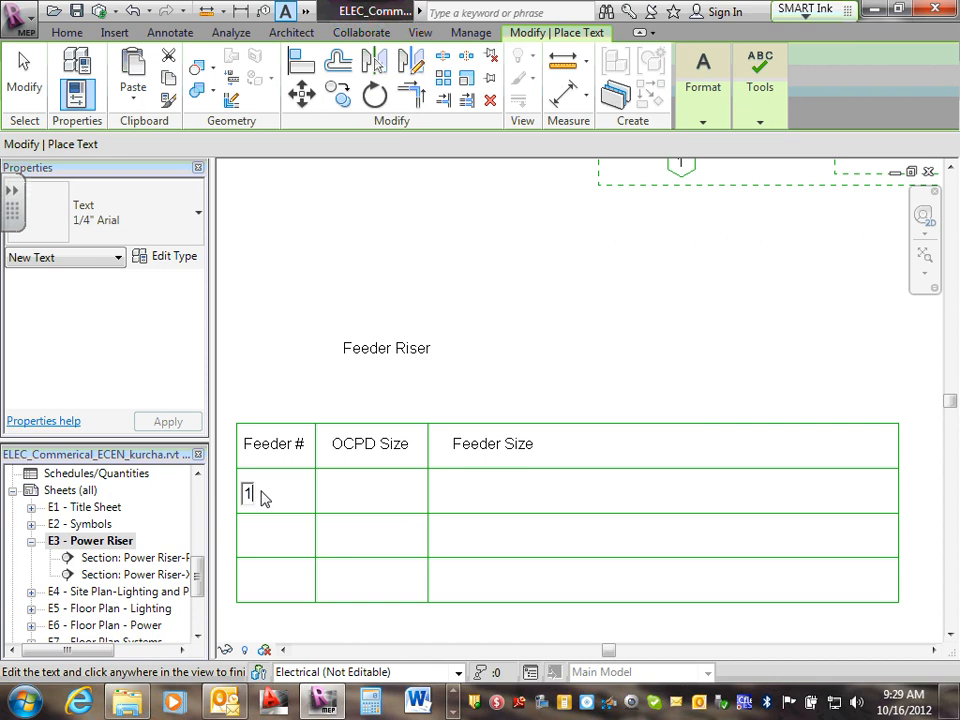
{"action": "left_click", "coordinate": [350, 492]}
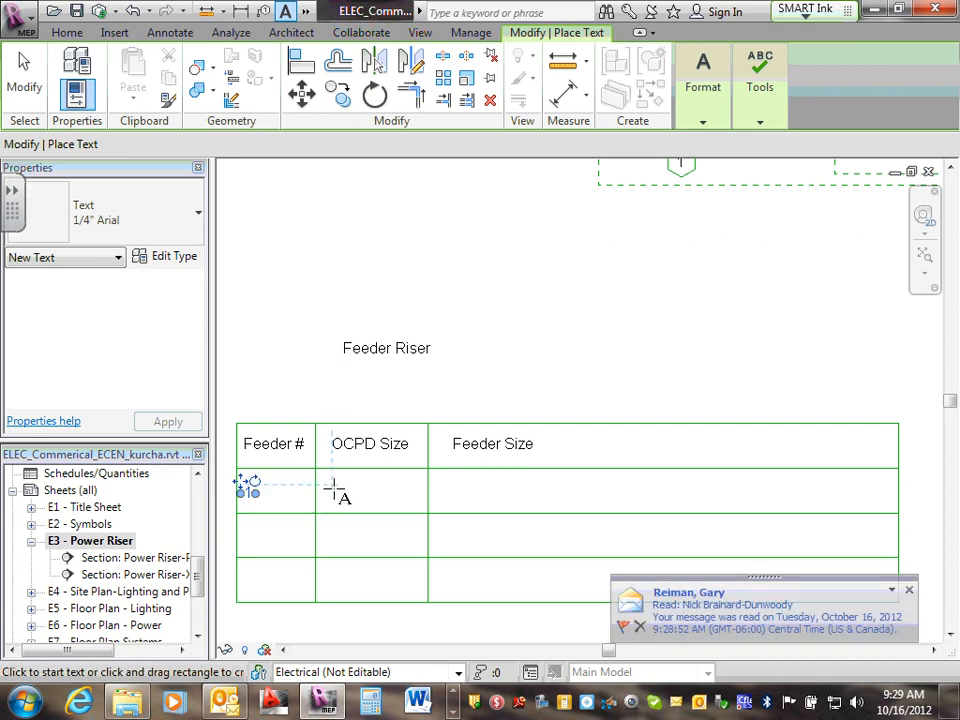
{"action": "left_click", "coordinate": [333, 488]}
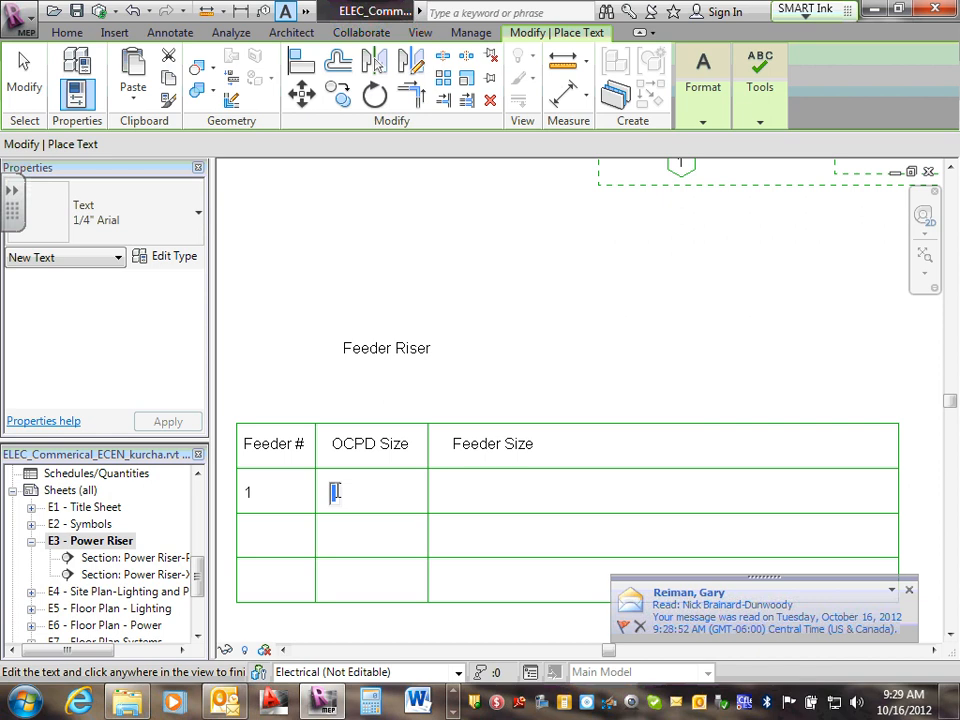
{"action": "type", "text": "500A"}
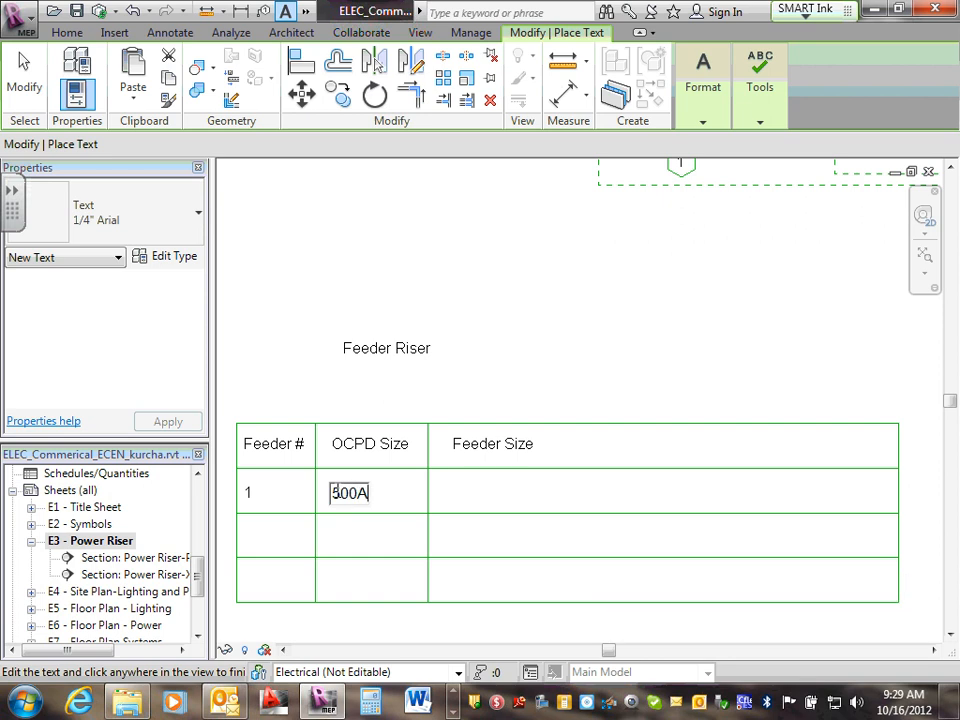
{"action": "left_click", "coordinate": [460, 493]}
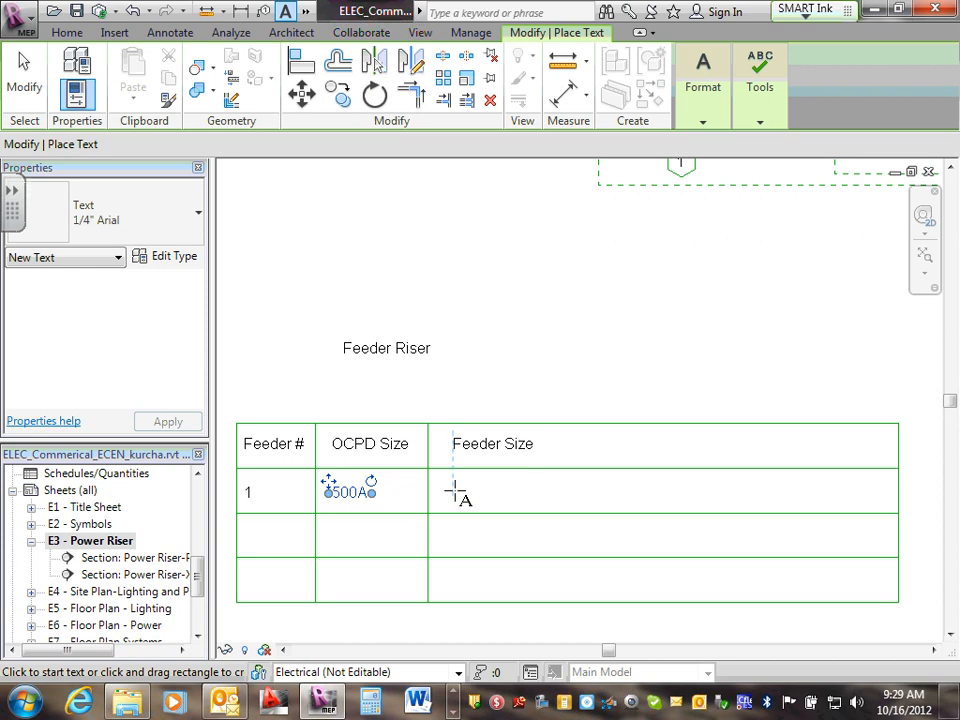
Start a text note under Feeder Size in feeder 1's row reading "2 sets of (3) 250KCM"
{"action": "left_click", "coordinate": [455, 488]}
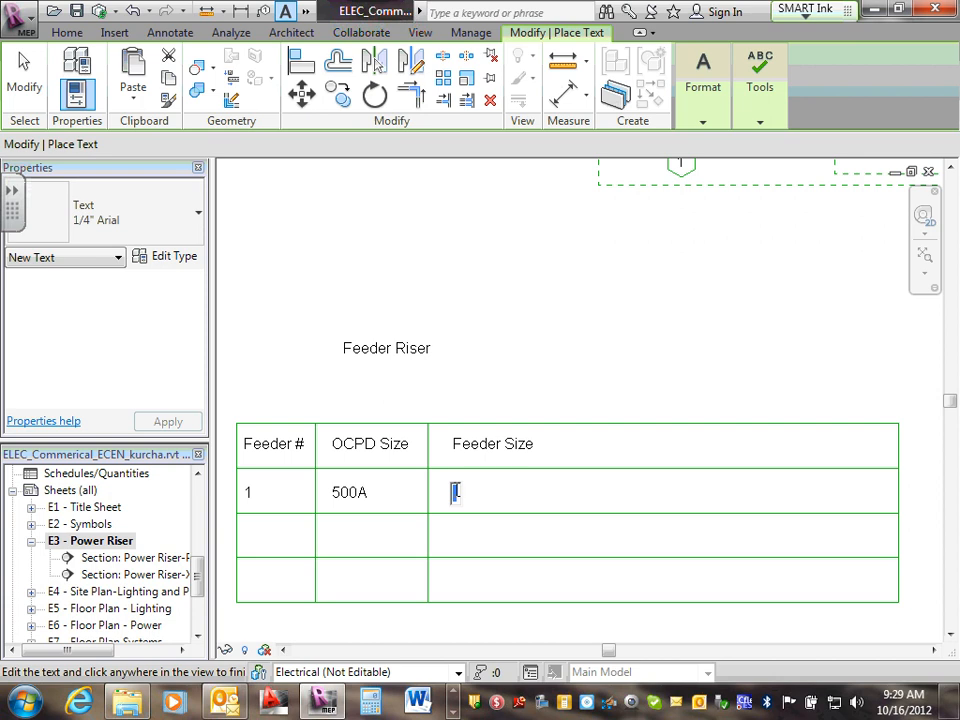
{"action": "type", "text": "2 sets  of"}
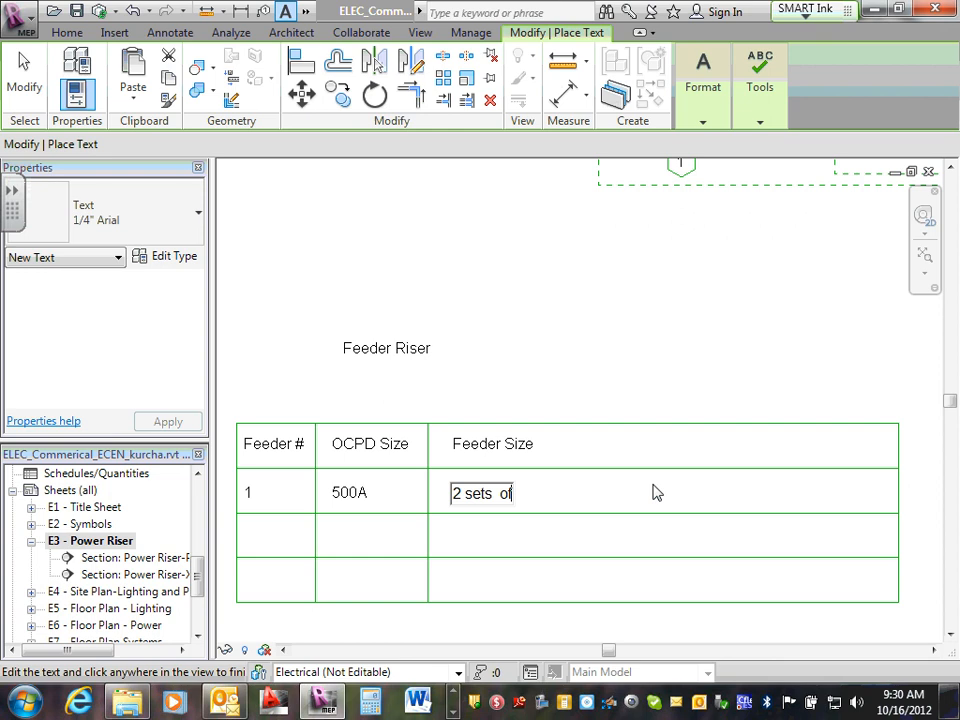
{"action": "type", "text": "(3) 250"}
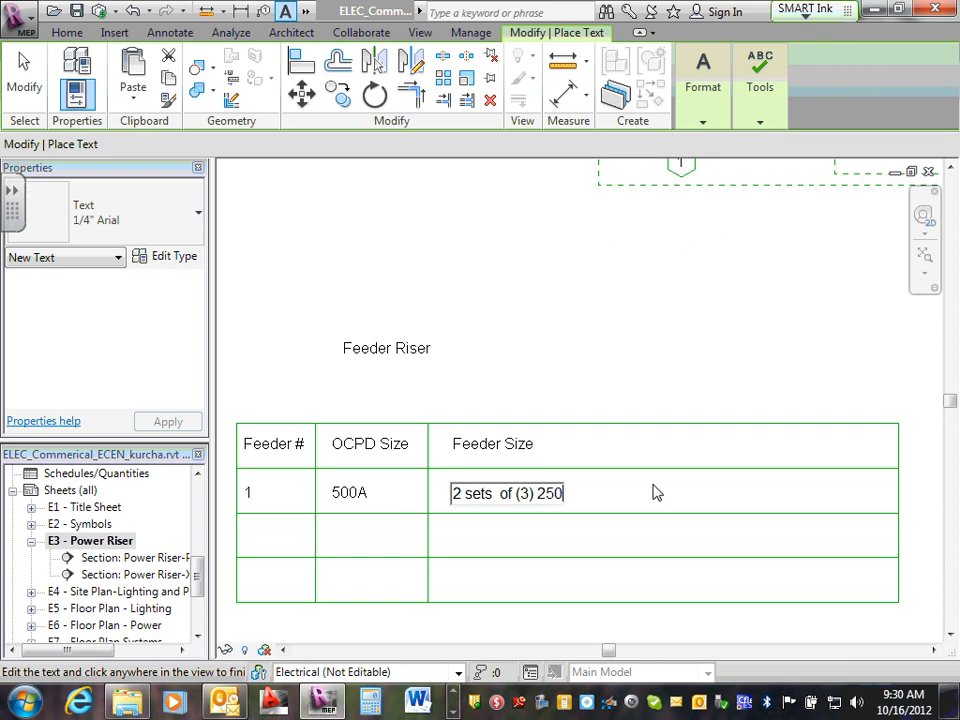
{"action": "type", "text": "KCS"}
{"action": "key", "text": "BackSpace"}
{"action": "type", "text": "M"}
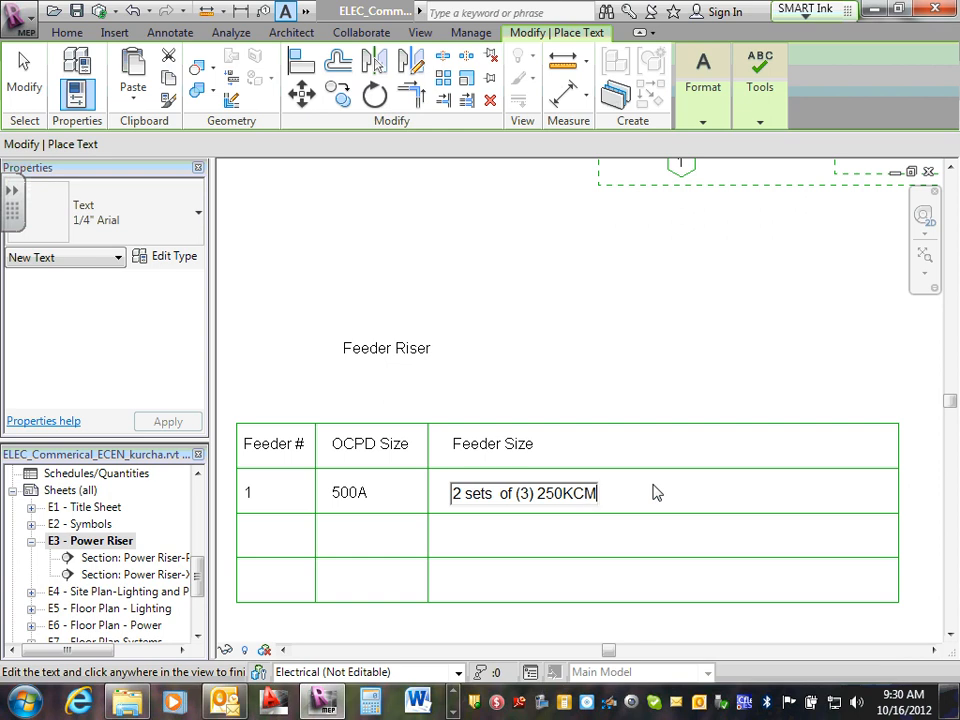
Insert the conduit description 3.5" PVC-80, followed by a comma, before "(3)" in the feeder size note
{"action": "left_click", "coordinate": [517, 493]}
{"action": "type", "text": "3"}
{"action": "type", "text": ".5\""}
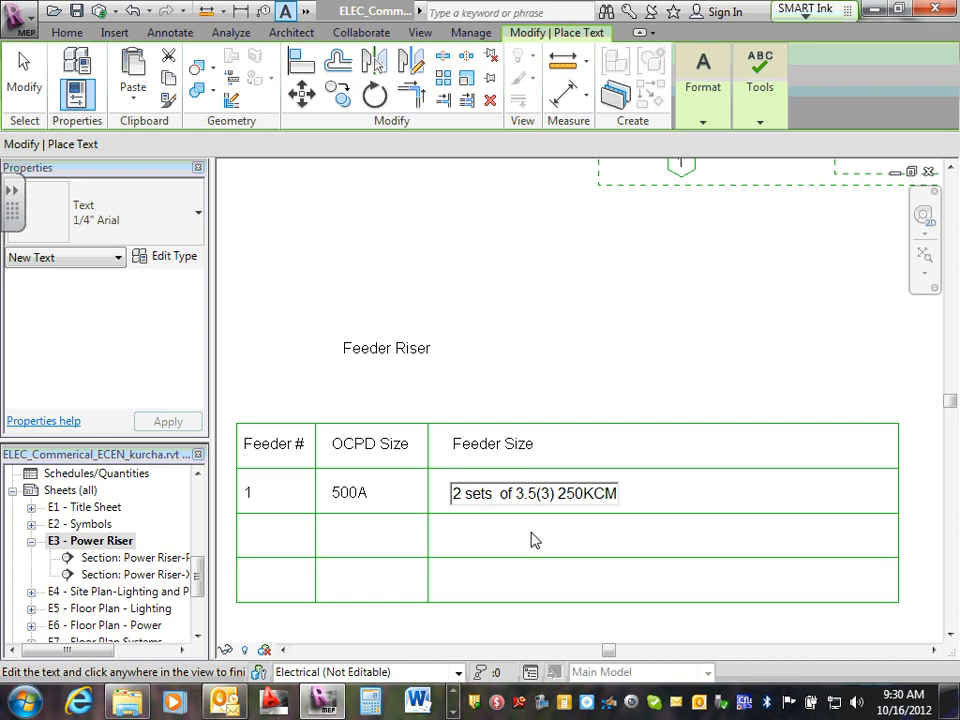
{"action": "type", "text": " PV"}
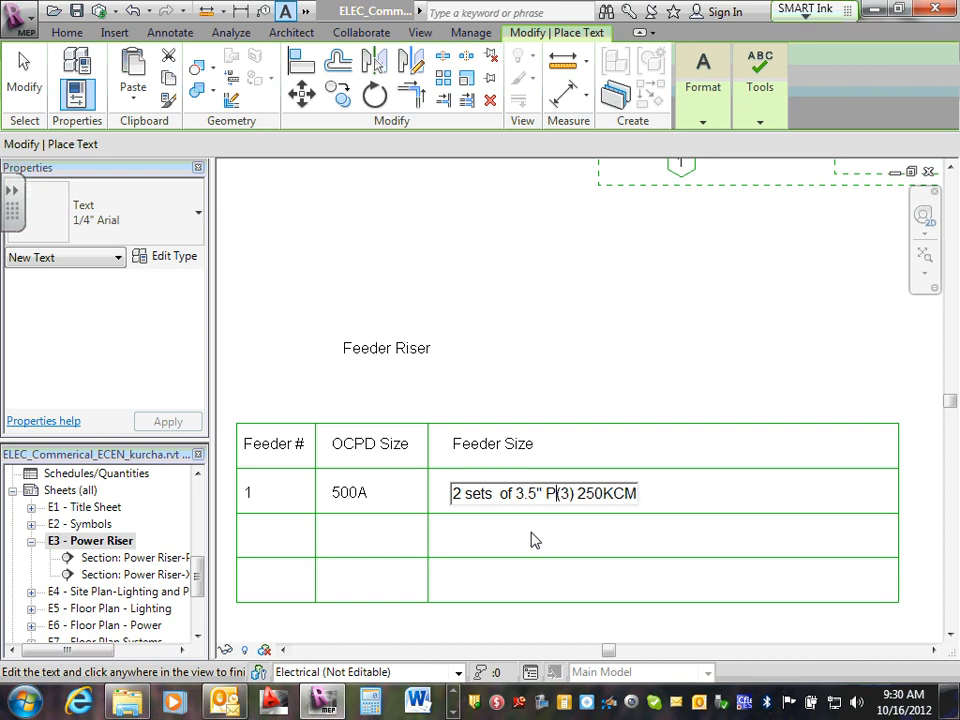
{"action": "type", "text": "C-"}
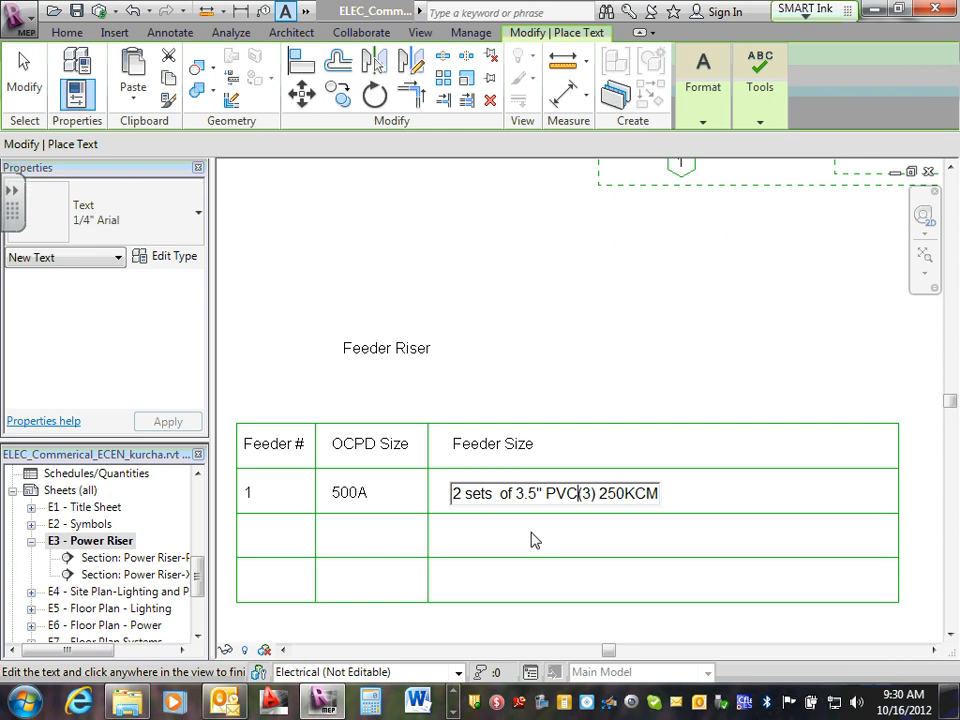
{"action": "type", "text": "80"}
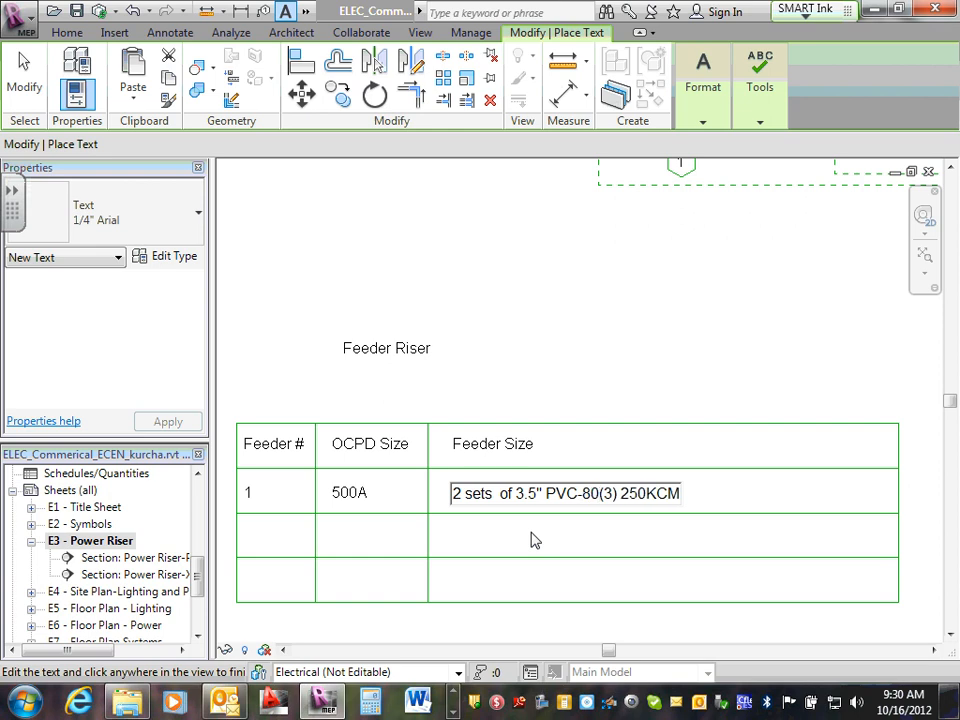
{"action": "type", "text": ","}
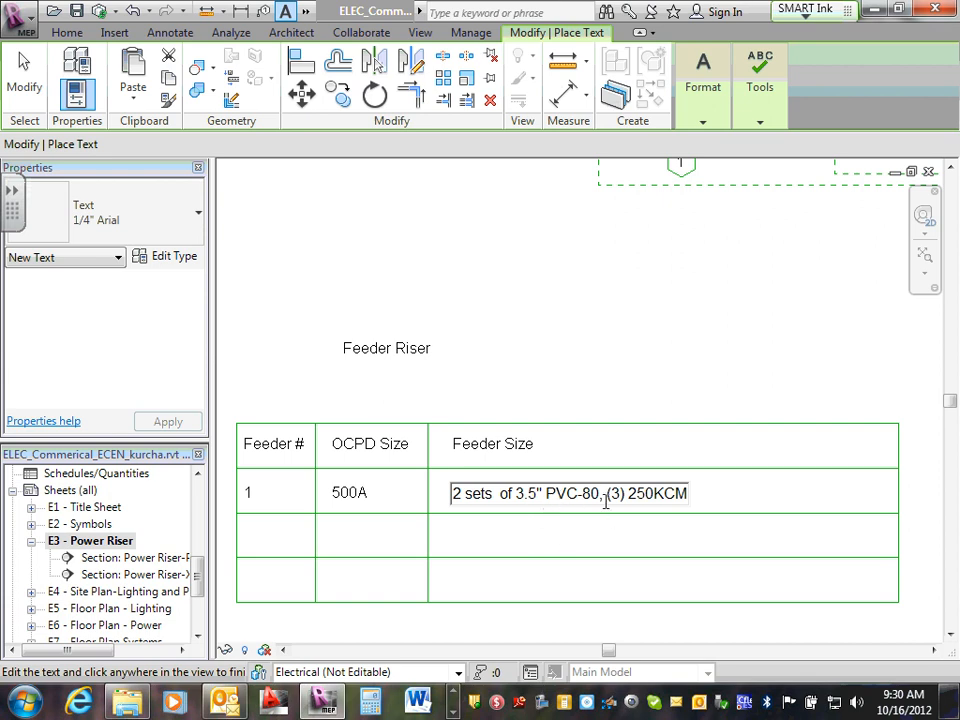
Append "THHW & (1) 4/0AWG THHW" to the end of the feeder size note and finish placing text
{"action": "left_click", "coordinate": [687, 493]}
{"action": "type", "text": "THHW"}
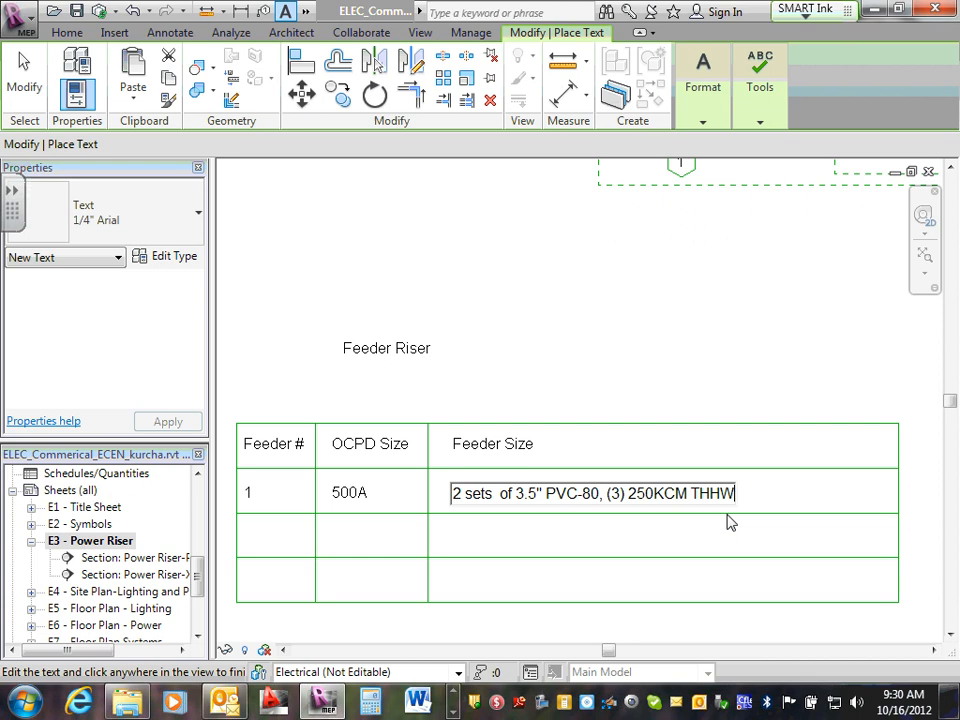
{"action": "type", "text": " & 1"}
{"action": "key", "text": "BackSpace"}
{"action": "type", "text": "(1) 4/0"}
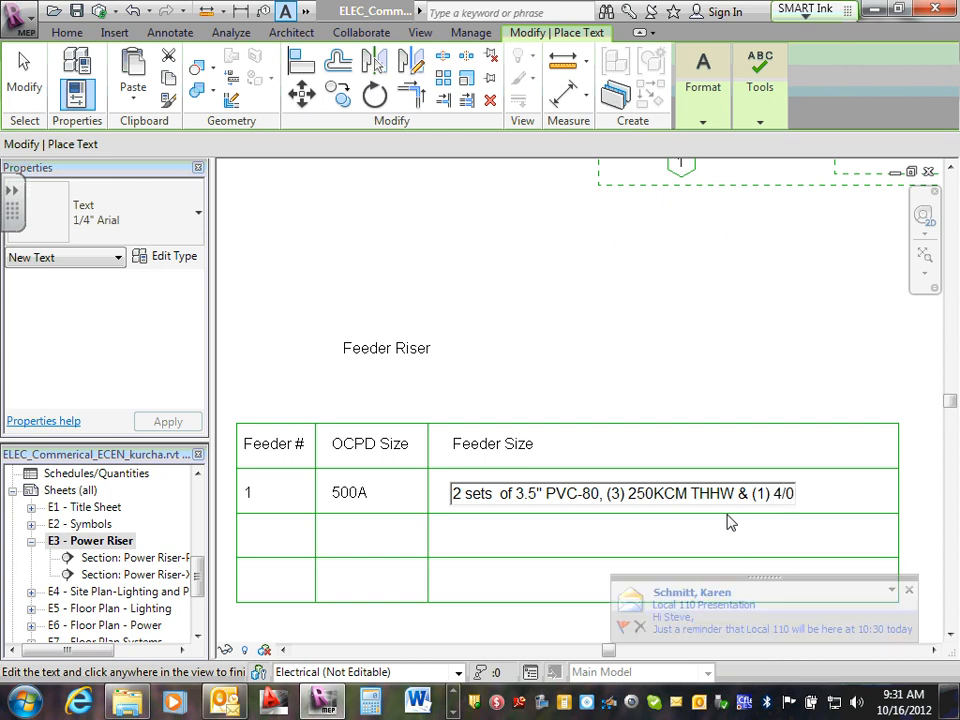
{"action": "type", "text": "AWG"}
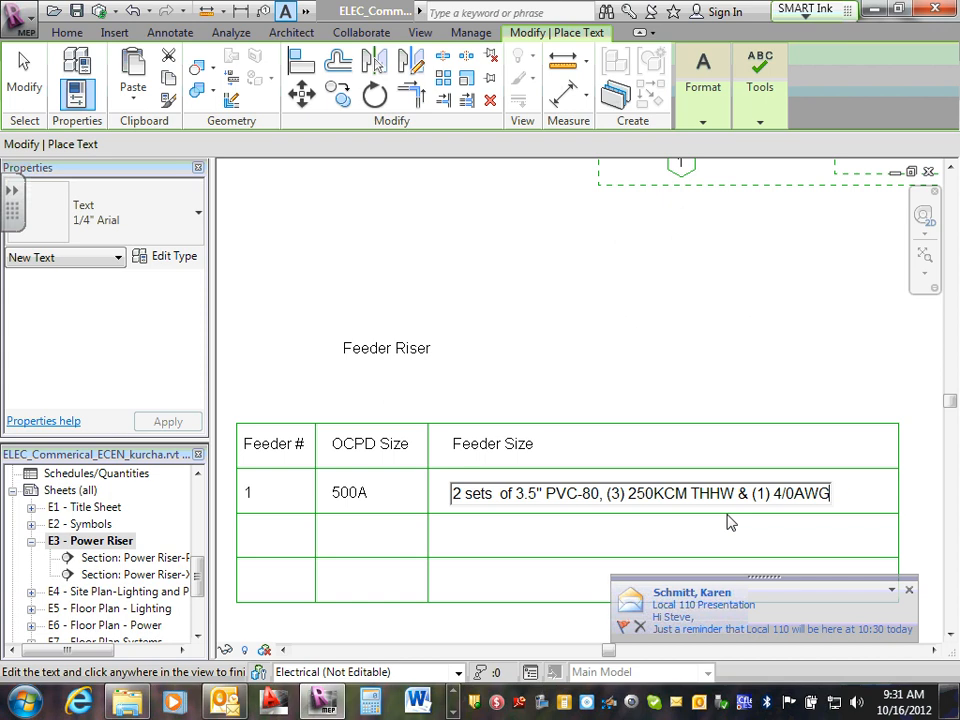
{"action": "type", "text": " THHW"}
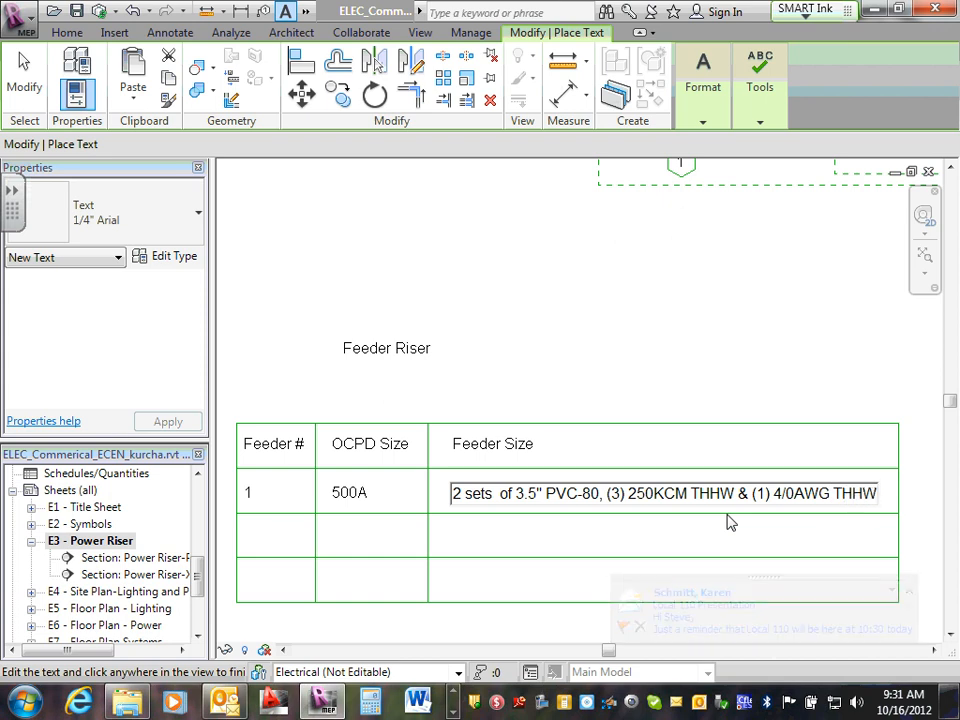
{"action": "left_click", "coordinate": [631, 355]}
{"action": "key", "text": "Escape"}
{"action": "key", "text": "Escape"}
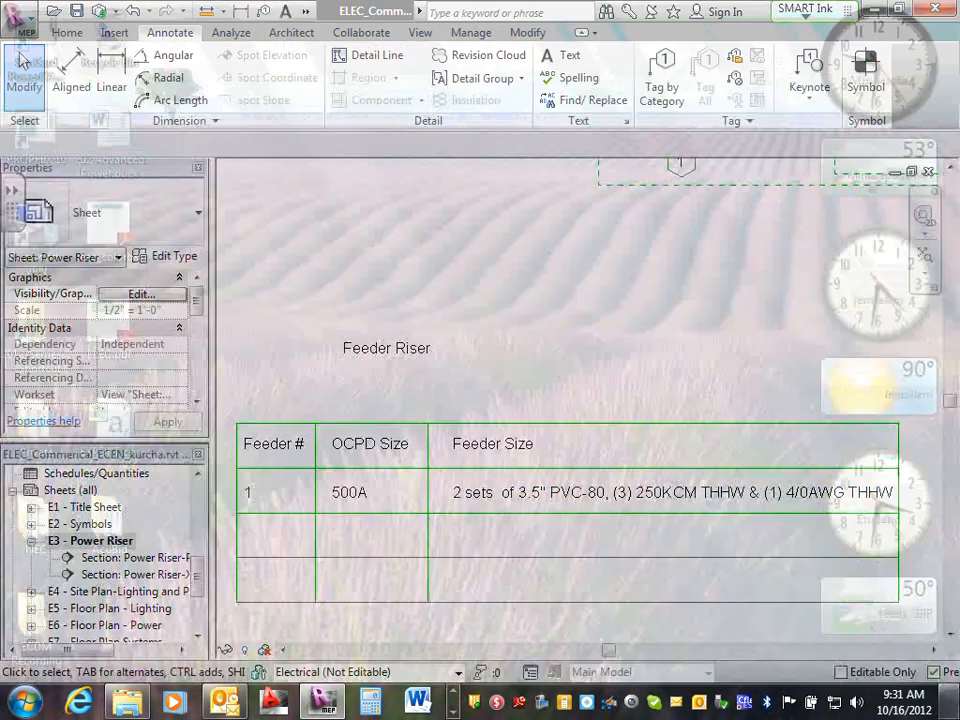
Move feeder 1's size note slightly left so it sits clear of both sides of its cell
{"action": "left_click", "coordinate": [955, 700]}
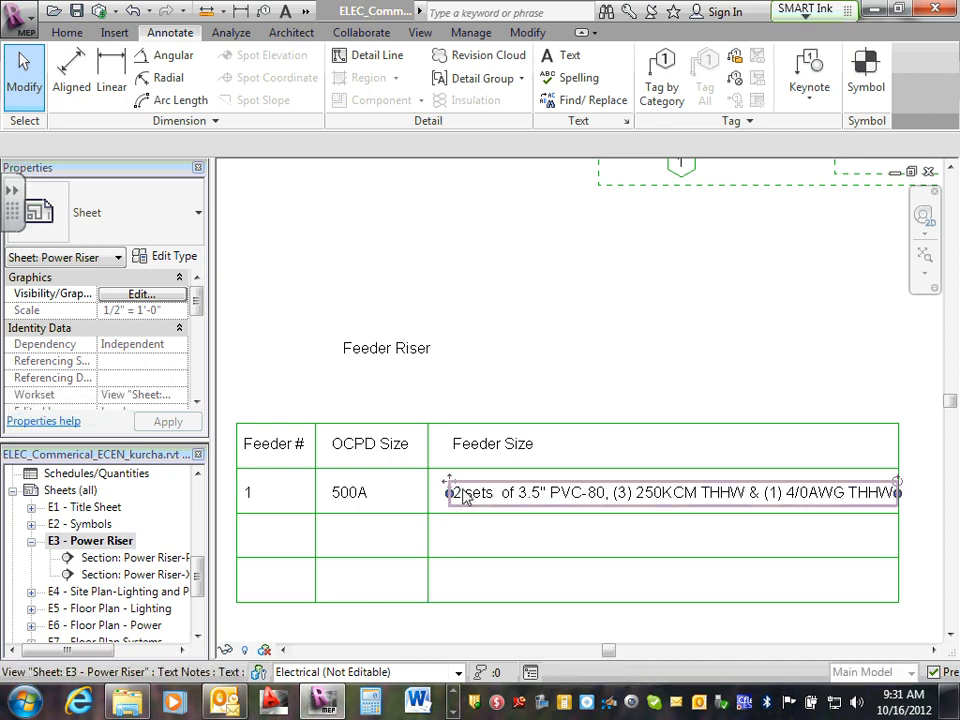
{"action": "left_click_drag", "start_coordinate": [450, 493], "coordinate": [439, 489]}
{"action": "left_click", "coordinate": [615, 304]}
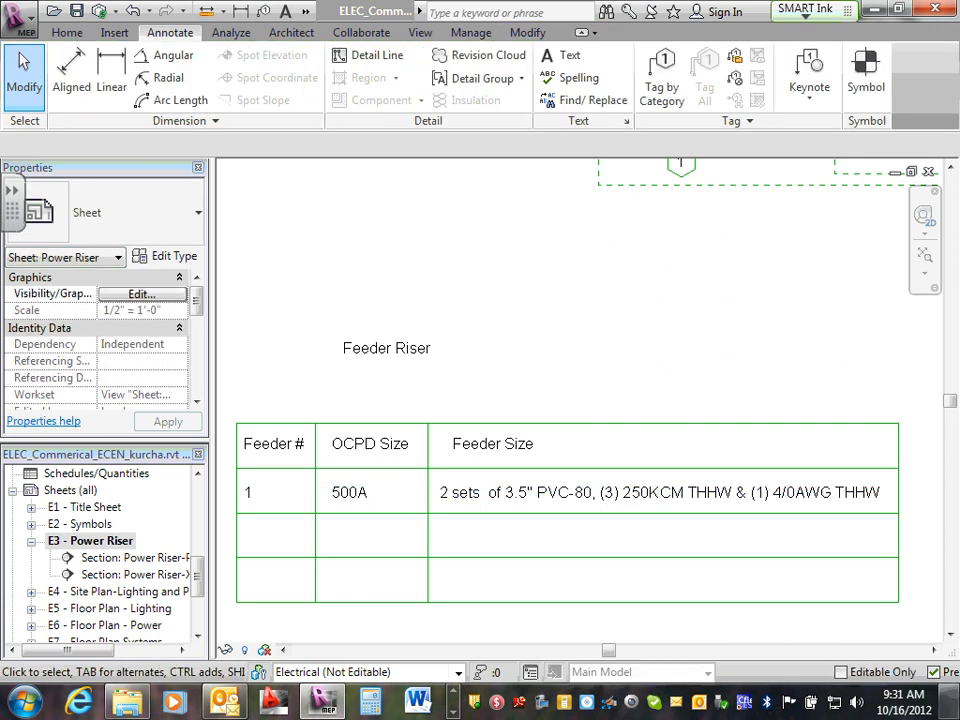
{"action": "left_click", "coordinate": [955, 700]}
{"action": "left_click", "coordinate": [955, 700]}
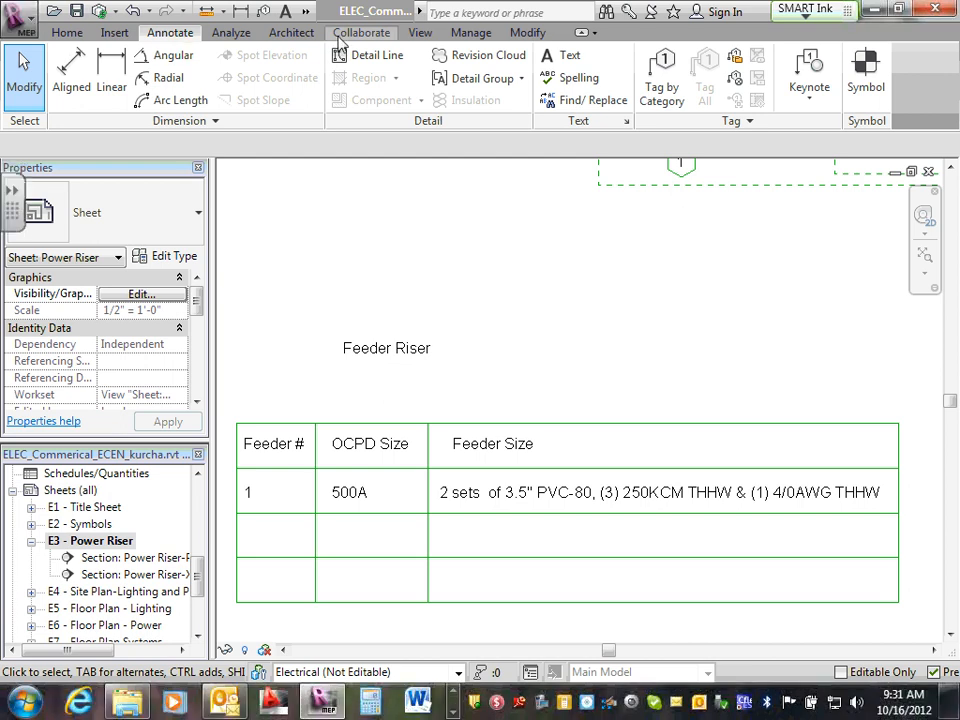
Change the conduit size in feeder 1's Feeder Size note to 2.5" and finish editing the text
{"action": "left_click", "coordinate": [516, 495]}
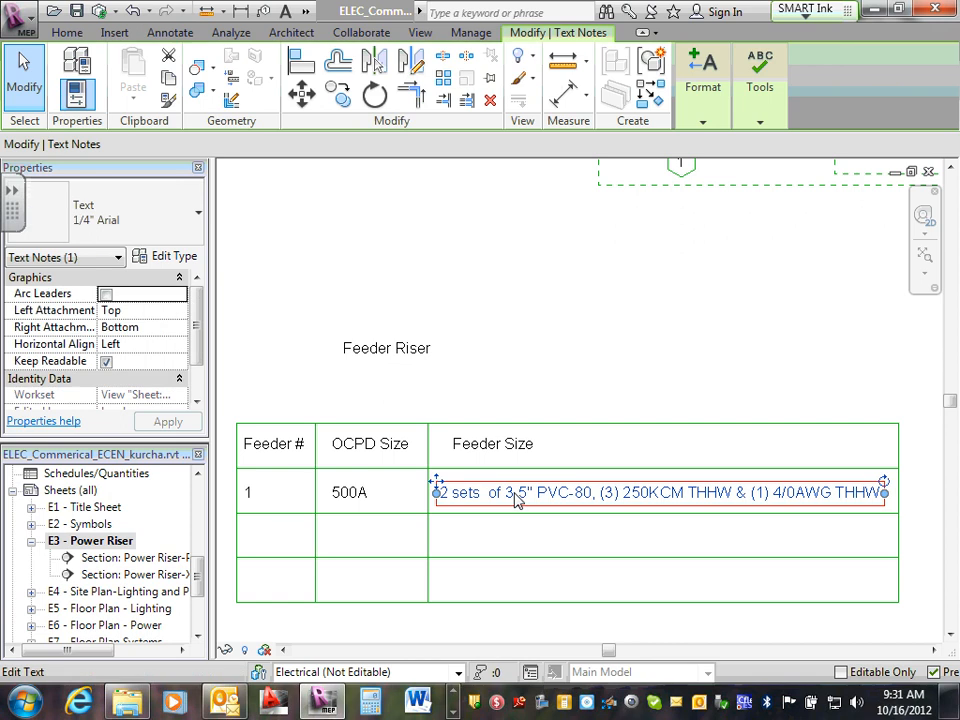
{"action": "left_click", "coordinate": [516, 495]}
{"action": "double_click", "coordinate": [506, 493]}
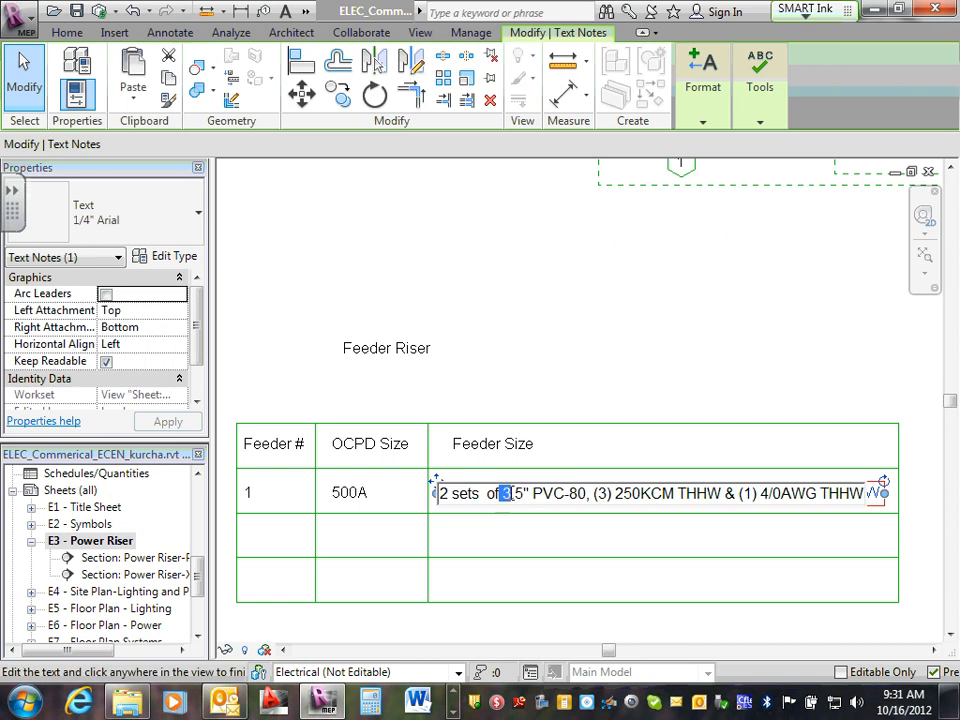
{"action": "left_click", "coordinate": [508, 494]}
{"action": "key", "text": "shift+Left"}
{"action": "type", "text": "2"}
{"action": "key", "text": "ctrl+a"}
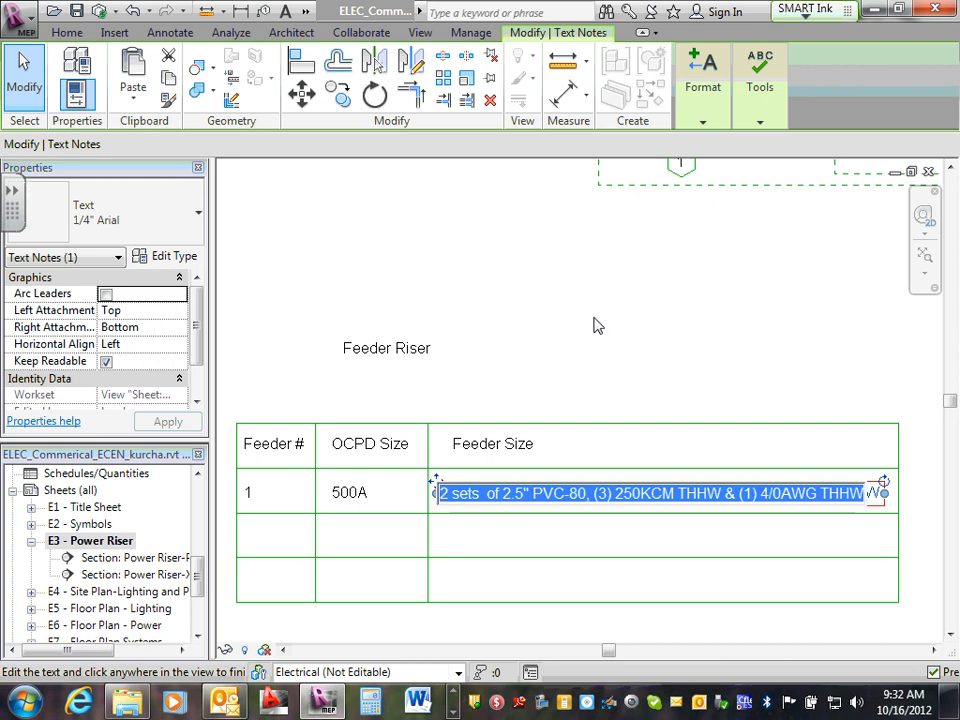
{"action": "left_click", "coordinate": [597, 325]}
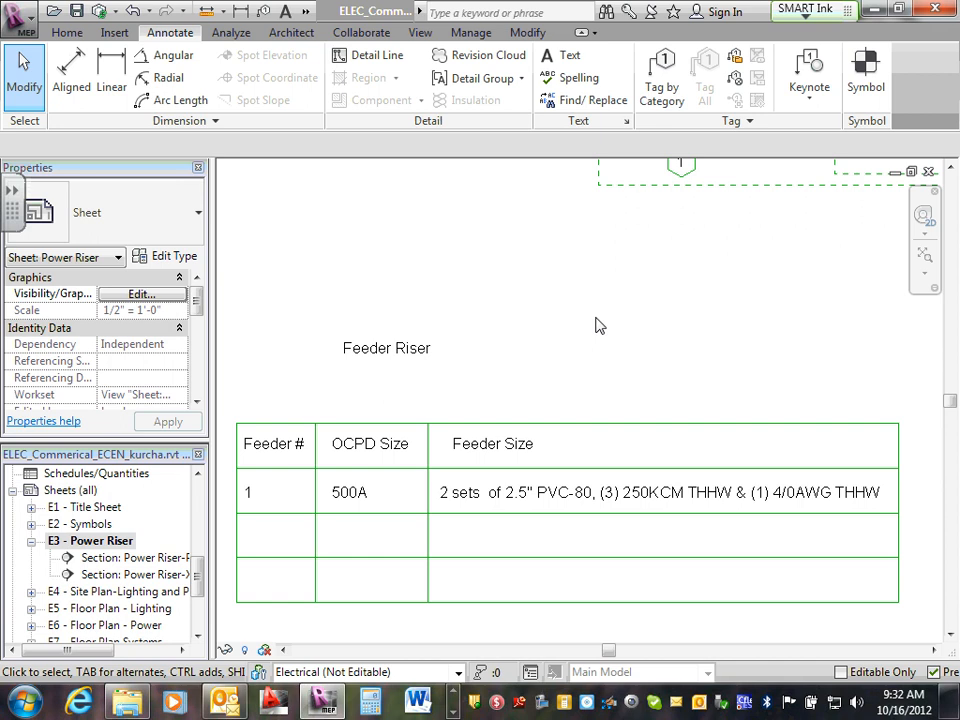
Move the feeder number 1 toward the middle of its cell under Feeder #
{"action": "scroll", "coordinate": [634, 321], "scroll_direction": "down", "scroll_amount": 3}
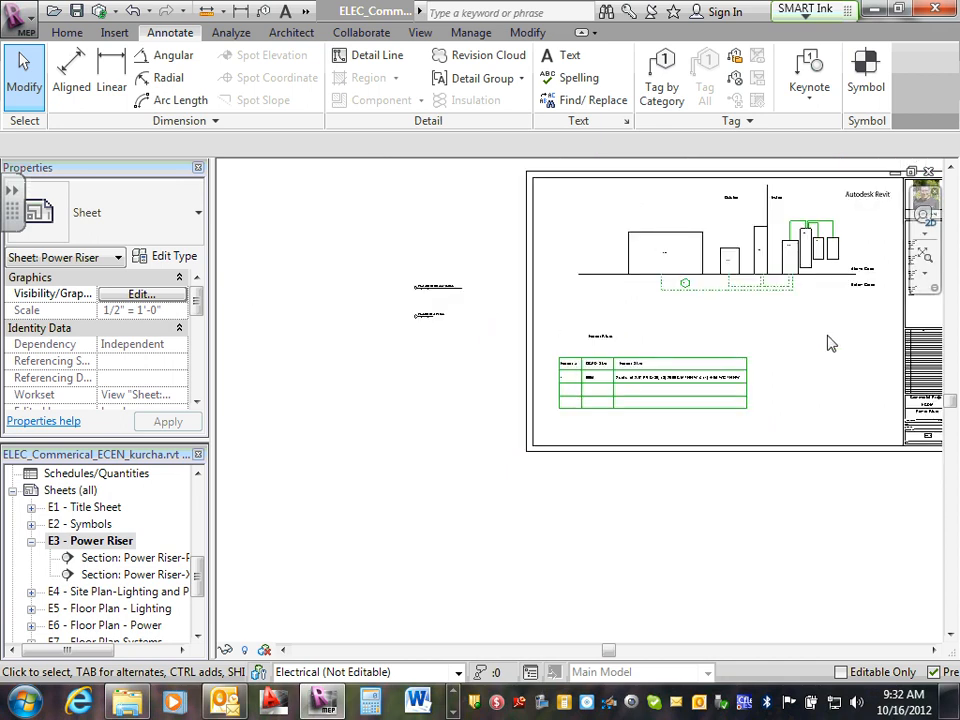
{"action": "middle_click_drag", "start_coordinate": [829, 341], "coordinate": [632, 402]}
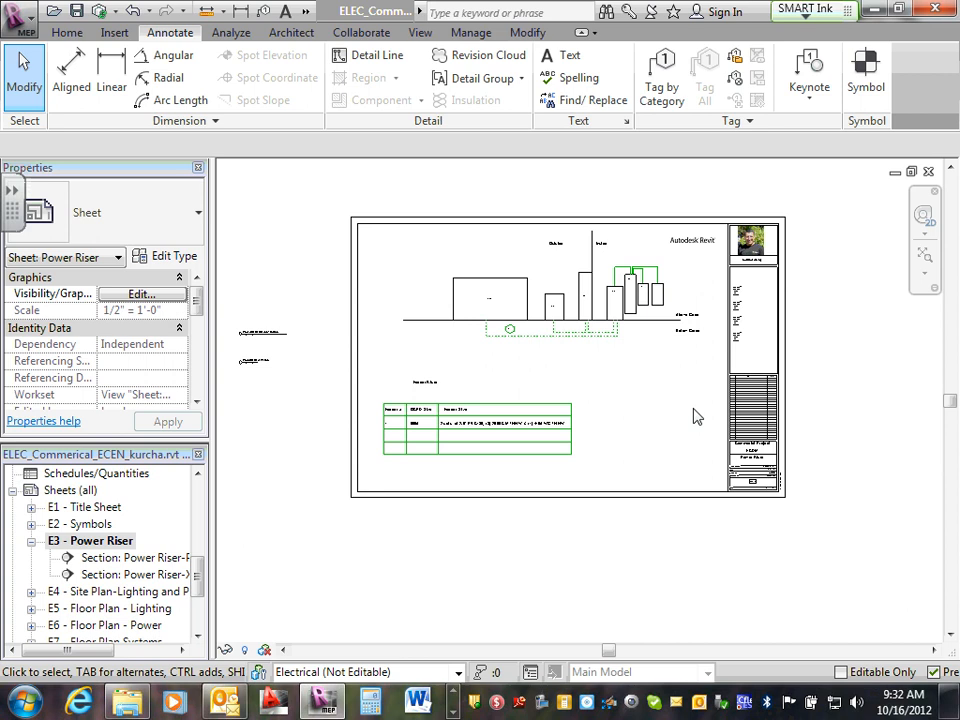
{"action": "scroll", "coordinate": [396, 428], "scroll_direction": "up", "scroll_amount": 6}
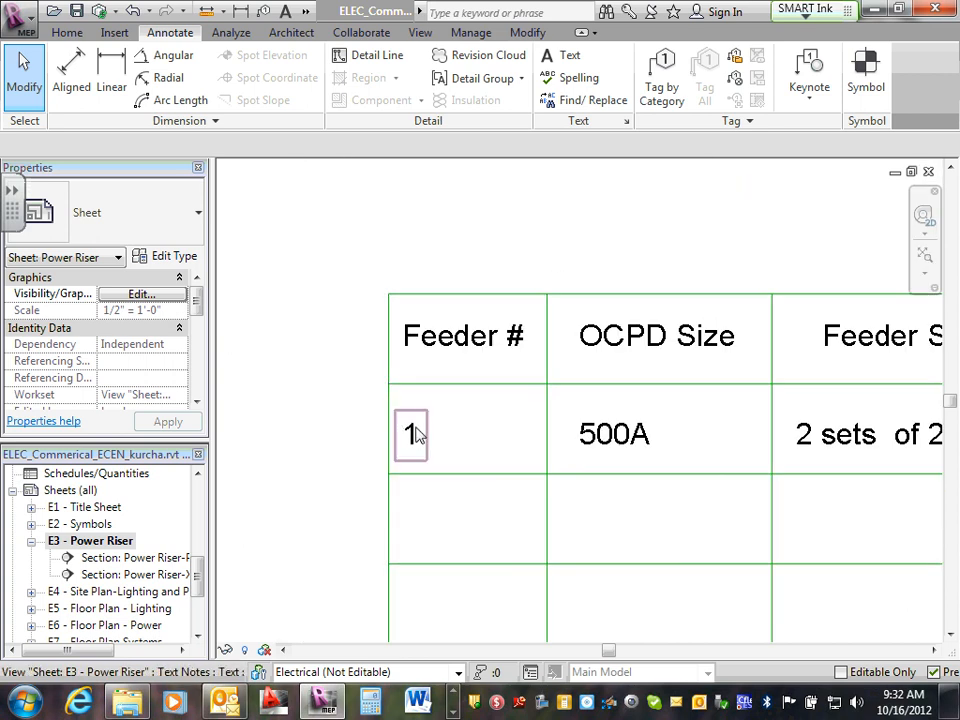
{"action": "left_click", "coordinate": [418, 434]}
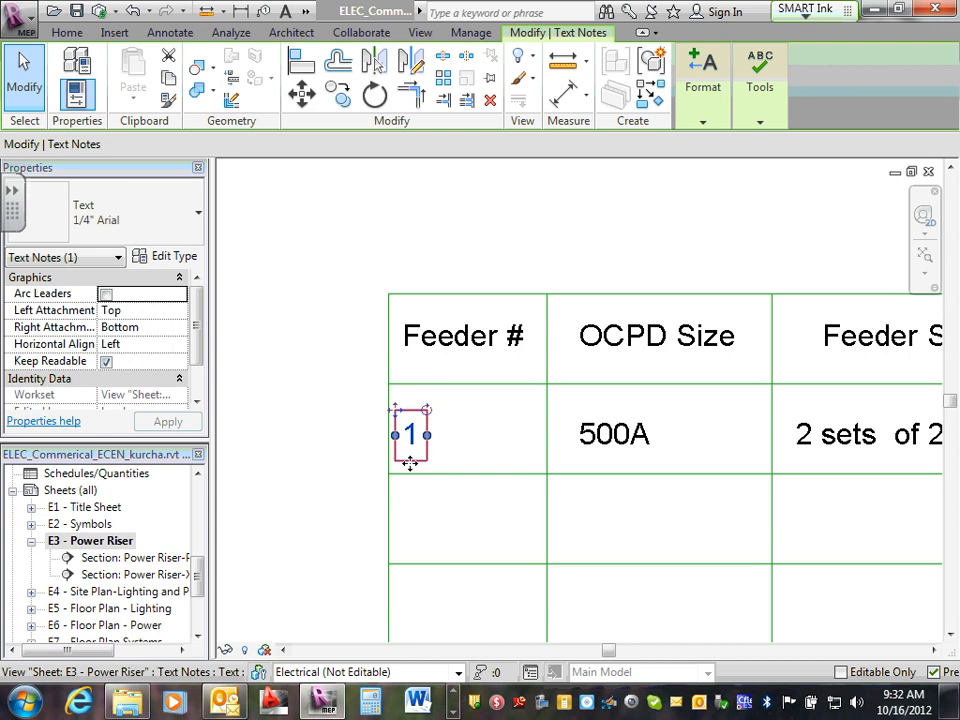
{"action": "left_click_drag", "start_coordinate": [410, 463], "coordinate": [453, 456]}
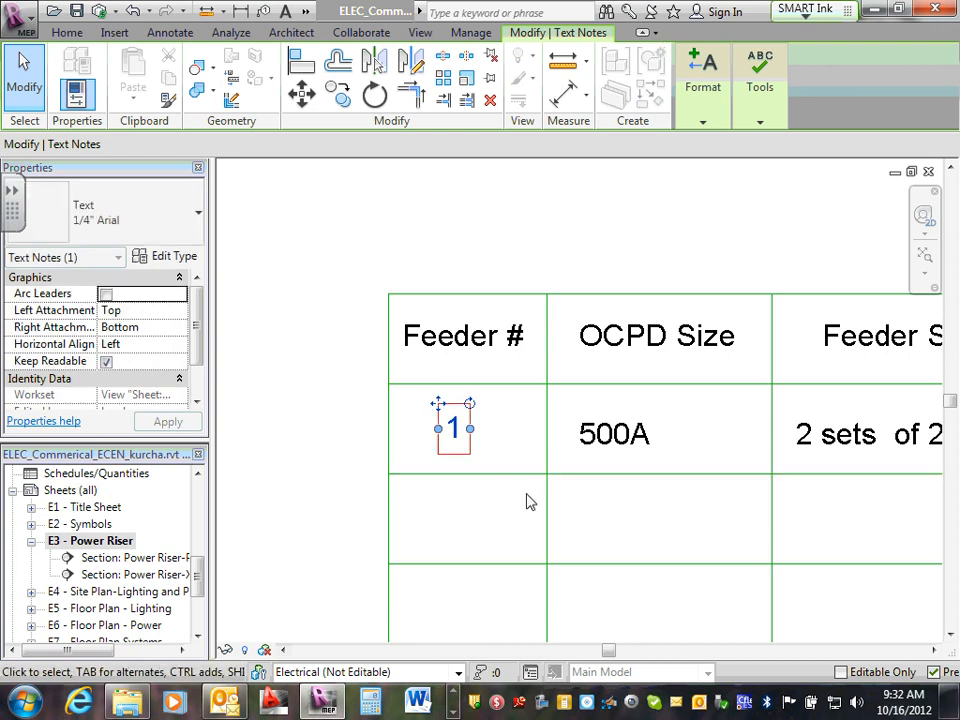
{"action": "left_click", "coordinate": [506, 523]}
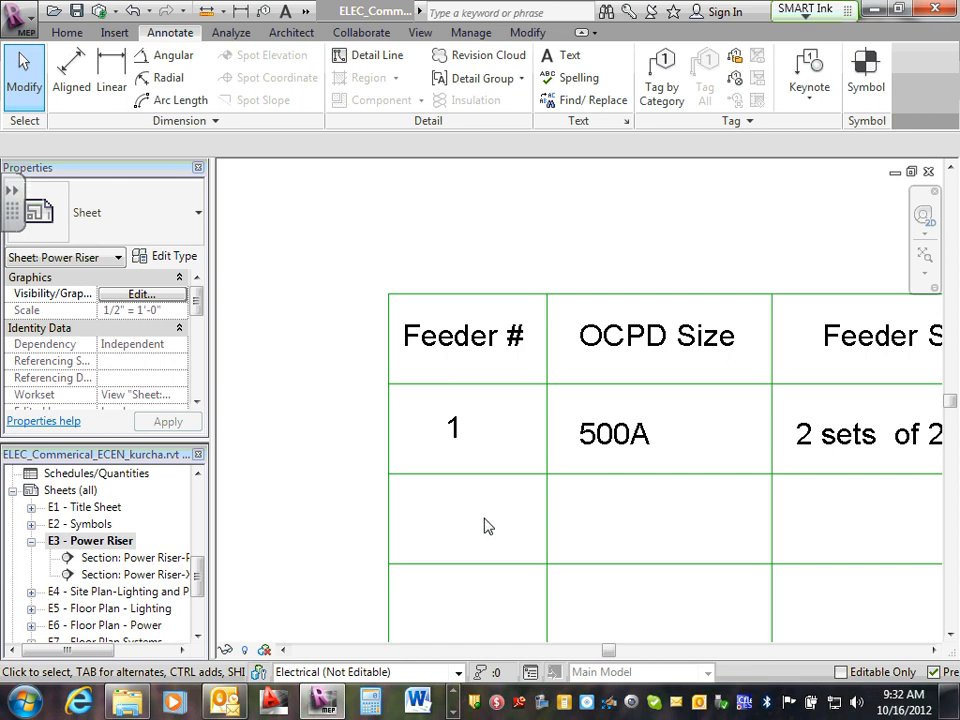
Extend the table's top line to the right and move the upper part of the right border out to its new end
{"action": "scroll", "coordinate": [530, 278], "scroll_direction": "down", "scroll_amount": 2}
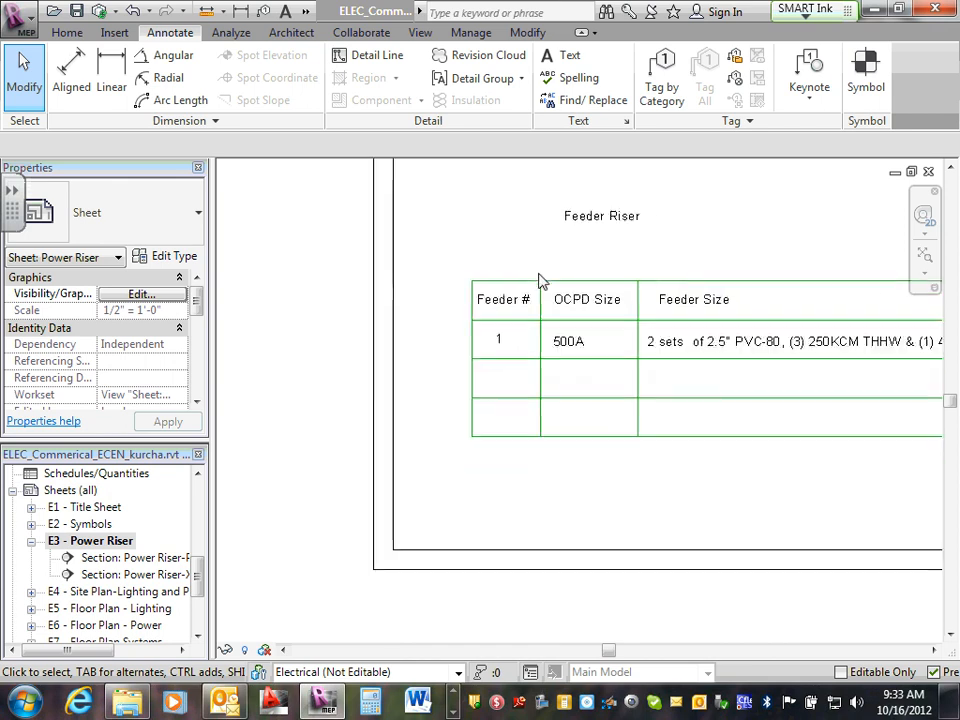
{"action": "scroll", "coordinate": [574, 343], "scroll_direction": "down", "scroll_amount": 1}
{"action": "middle_click_drag", "start_coordinate": [679, 377], "coordinate": [542, 461]}
{"action": "middle_click_drag", "start_coordinate": [604, 357], "coordinate": [535, 410]}
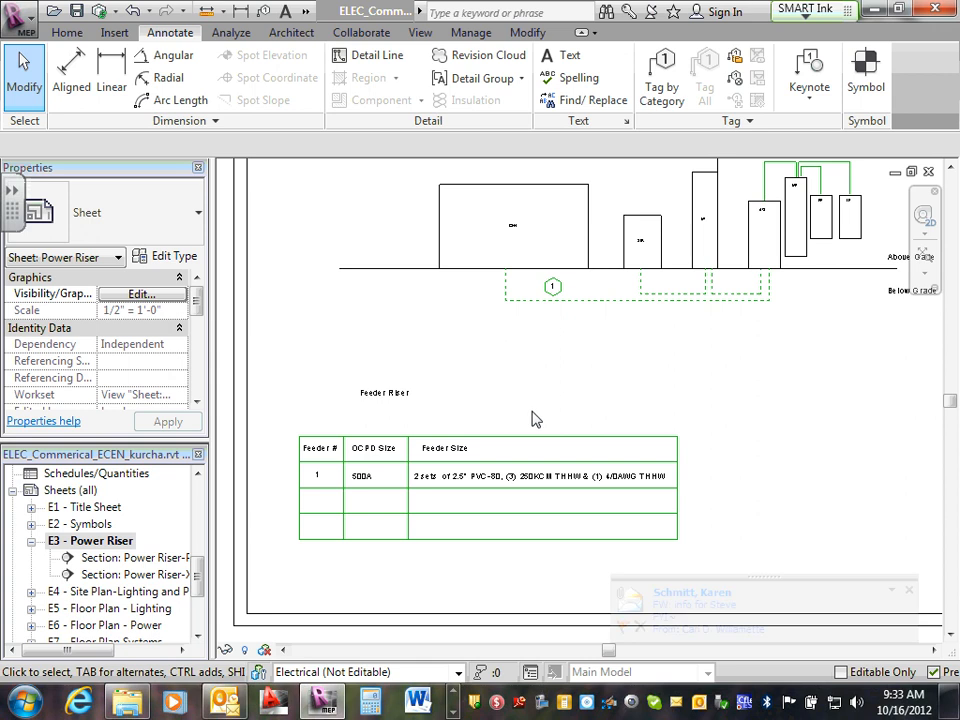
{"action": "scroll", "coordinate": [678, 447], "scroll_direction": "up", "scroll_amount": 3}
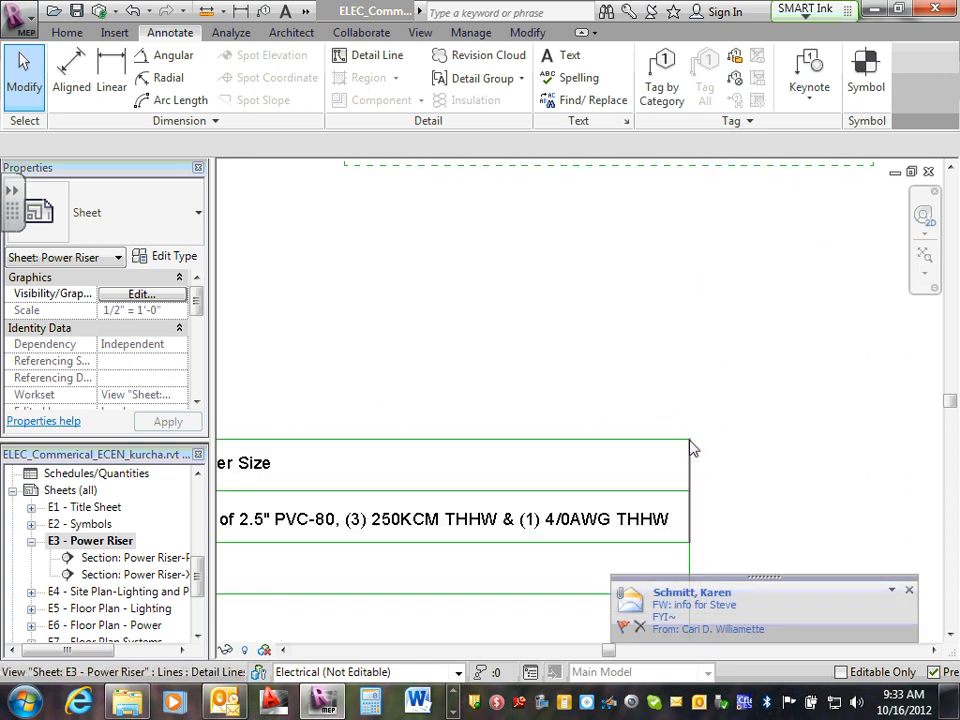
{"action": "scroll", "coordinate": [688, 454], "scroll_direction": "up", "scroll_amount": 2}
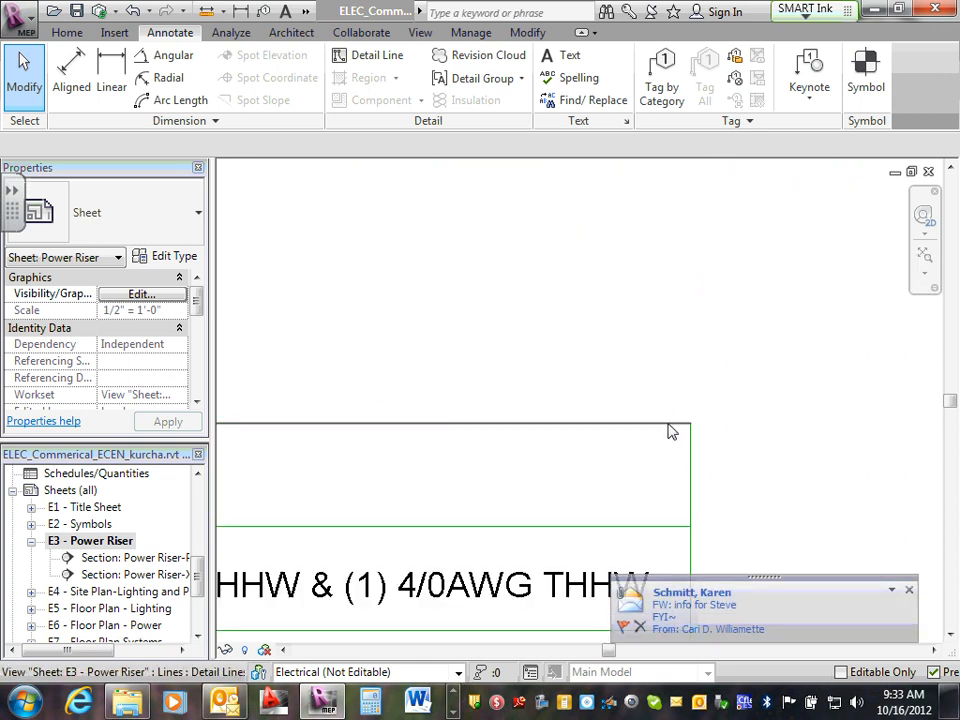
{"action": "left_click", "coordinate": [689, 424]}
{"action": "left_click_drag", "start_coordinate": [690, 423], "coordinate": [814, 423]}
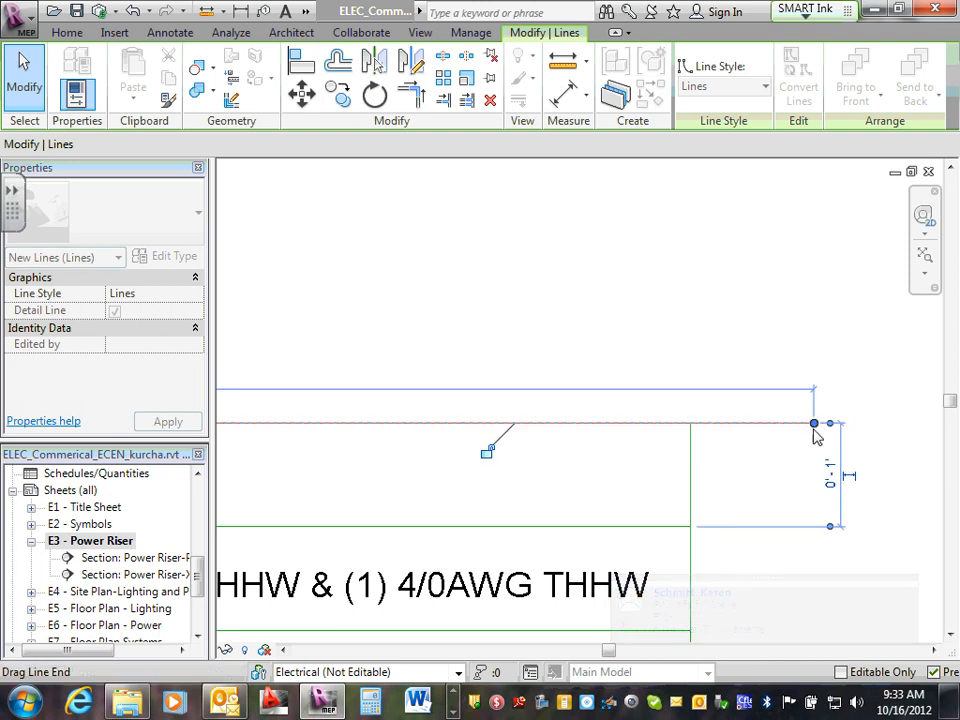
{"action": "left_click", "coordinate": [690, 456]}
{"action": "left_click_drag", "start_coordinate": [690, 456], "coordinate": [810, 490]}
{"action": "left_click", "coordinate": [856, 483]}
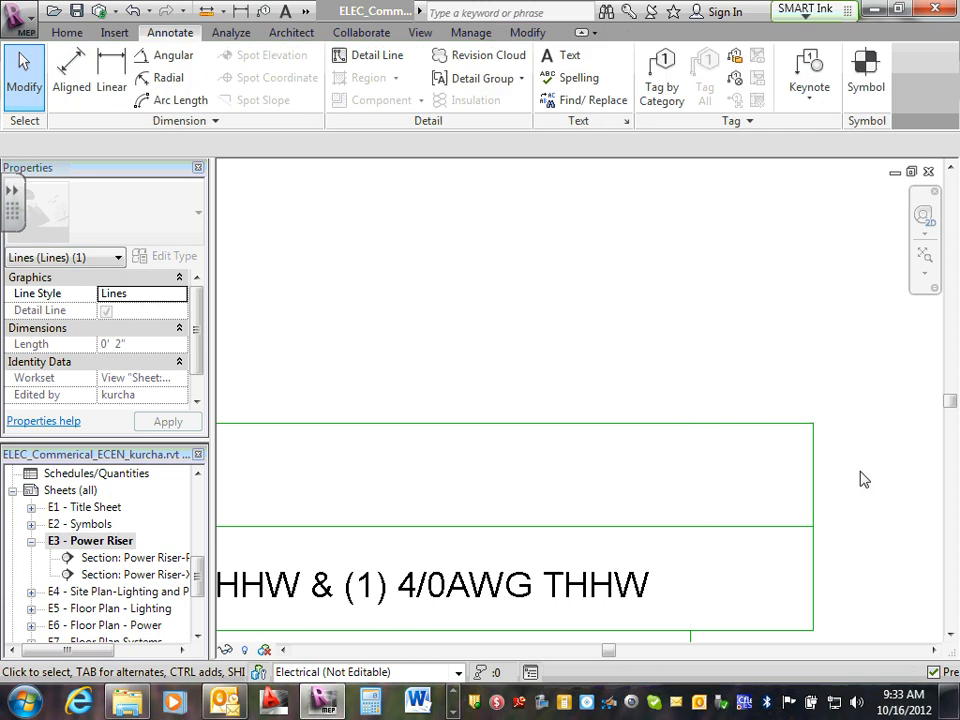
Move the lower segment of the table's right border outward to align with the widened upper rows
{"action": "scroll", "coordinate": [857, 478], "scroll_direction": "down", "scroll_amount": 2}
{"action": "middle_click_drag", "start_coordinate": [836, 624], "coordinate": [816, 392]}
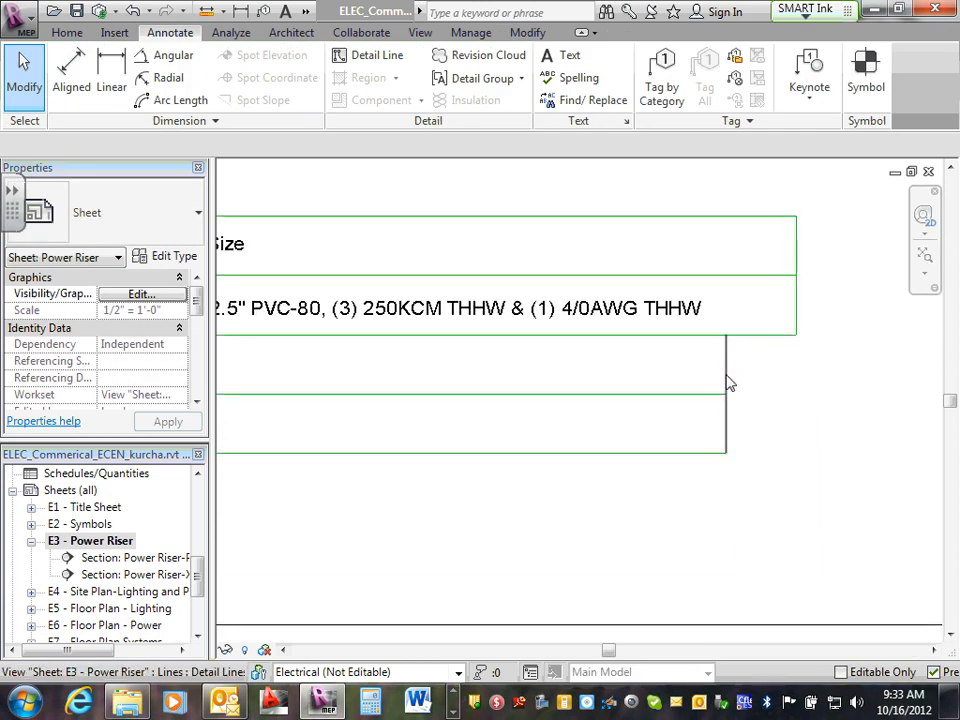
{"action": "left_click_drag", "start_coordinate": [726, 381], "coordinate": [797, 388]}
{"action": "left_click", "coordinate": [880, 373]}
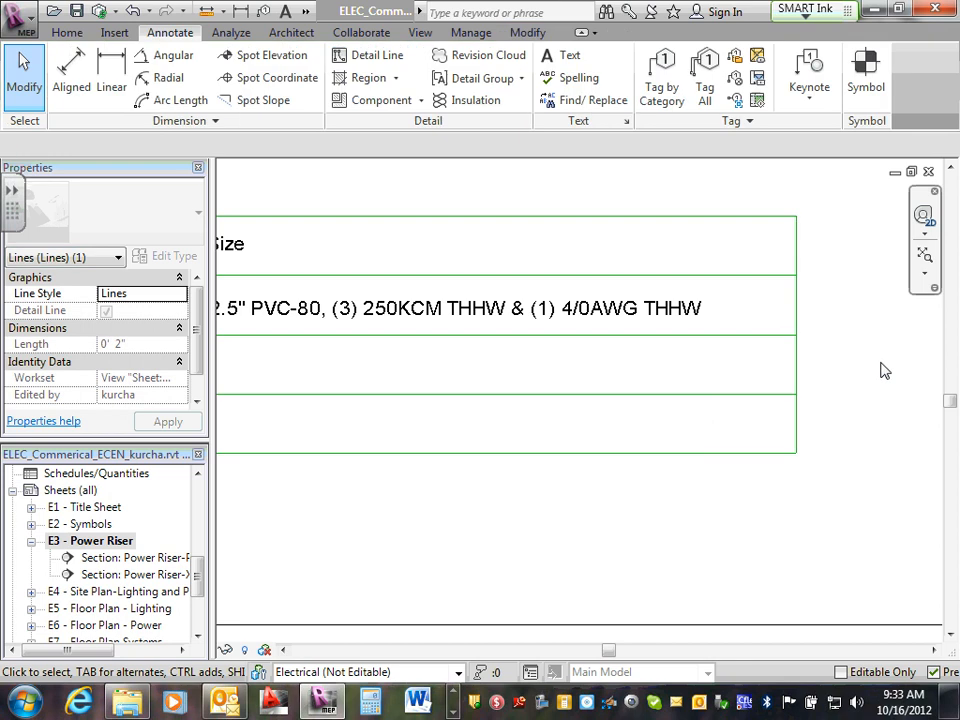
Move the Feeder Riser title so it sits just above the upper-left corner of the table
{"action": "scroll", "coordinate": [797, 478], "scroll_direction": "down", "scroll_amount": 3}
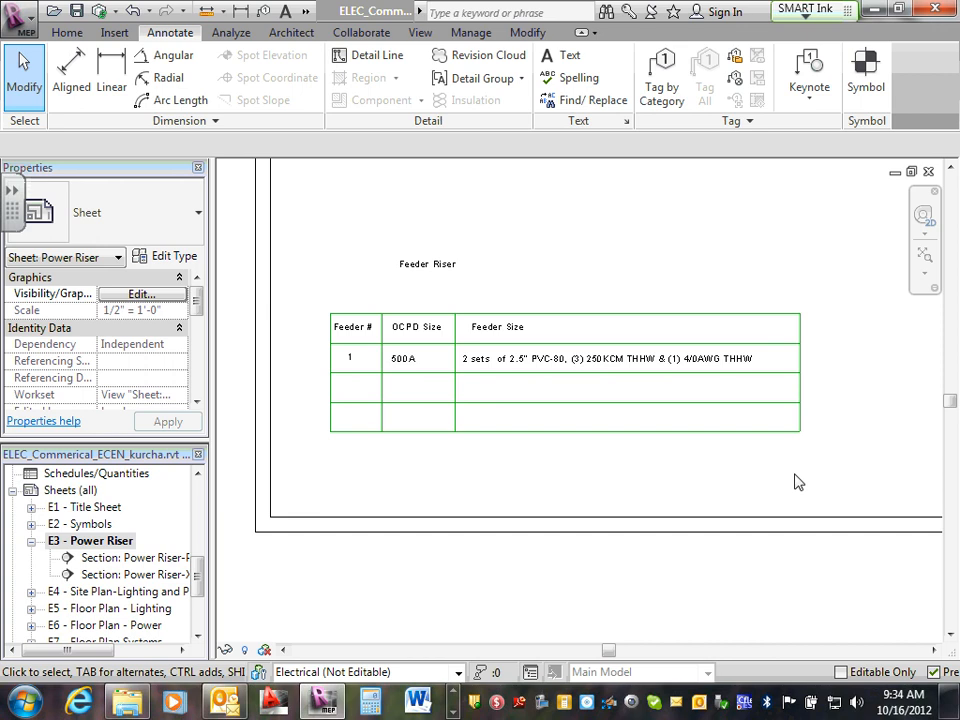
{"action": "scroll", "coordinate": [587, 429], "scroll_direction": "down", "scroll_amount": 4}
{"action": "scroll", "coordinate": [763, 249], "scroll_direction": "up", "scroll_amount": 3}
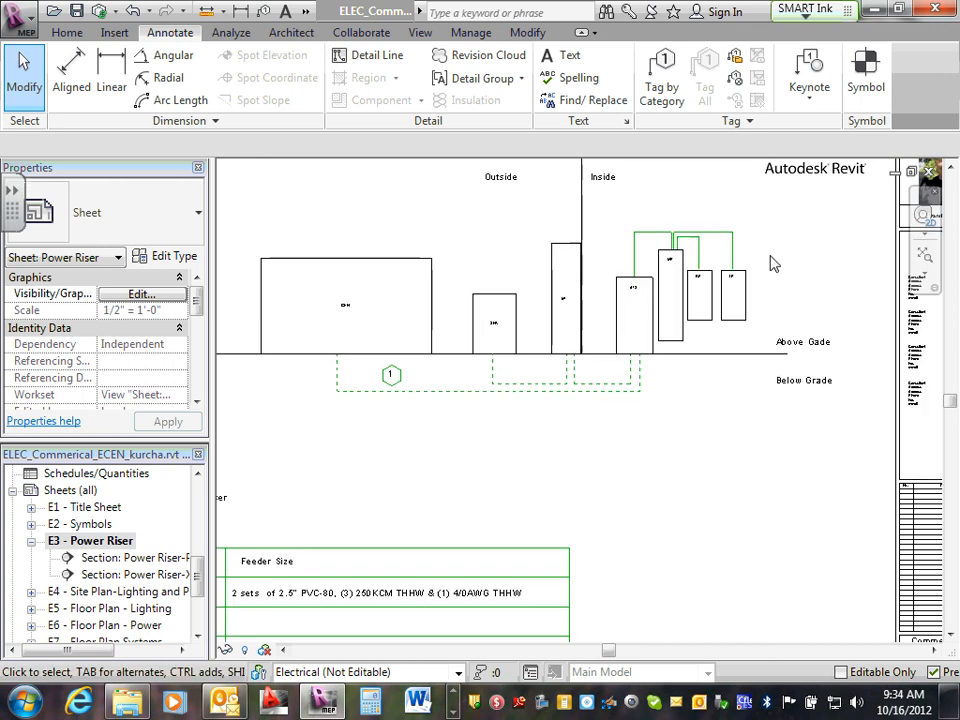
{"action": "scroll", "coordinate": [770, 263], "scroll_direction": "down", "scroll_amount": 3}
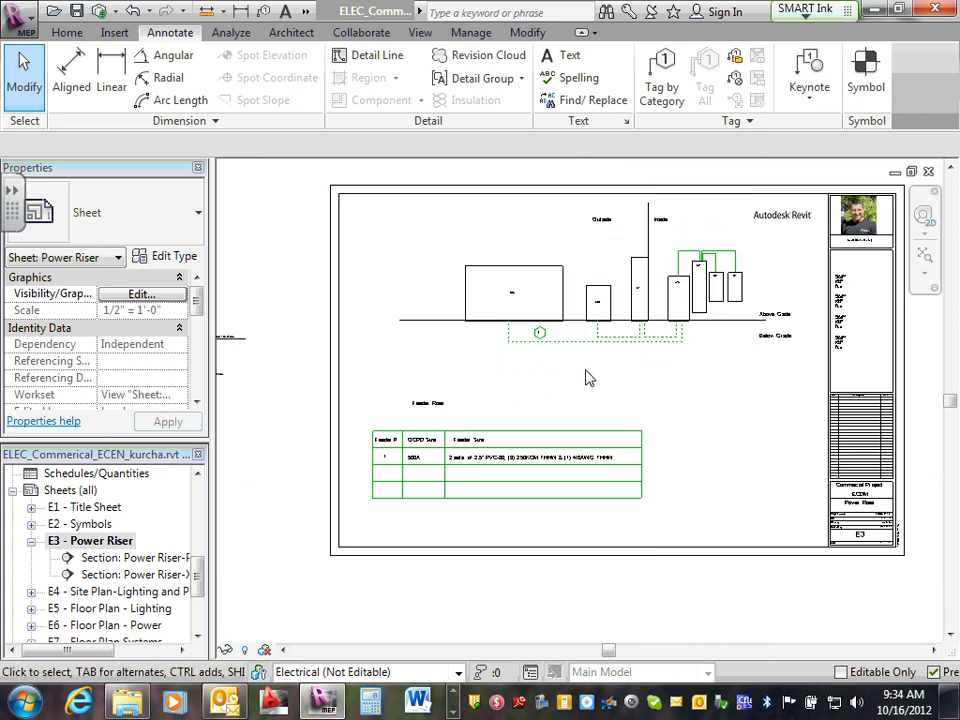
{"action": "scroll", "coordinate": [827, 465], "scroll_direction": "up", "scroll_amount": 2}
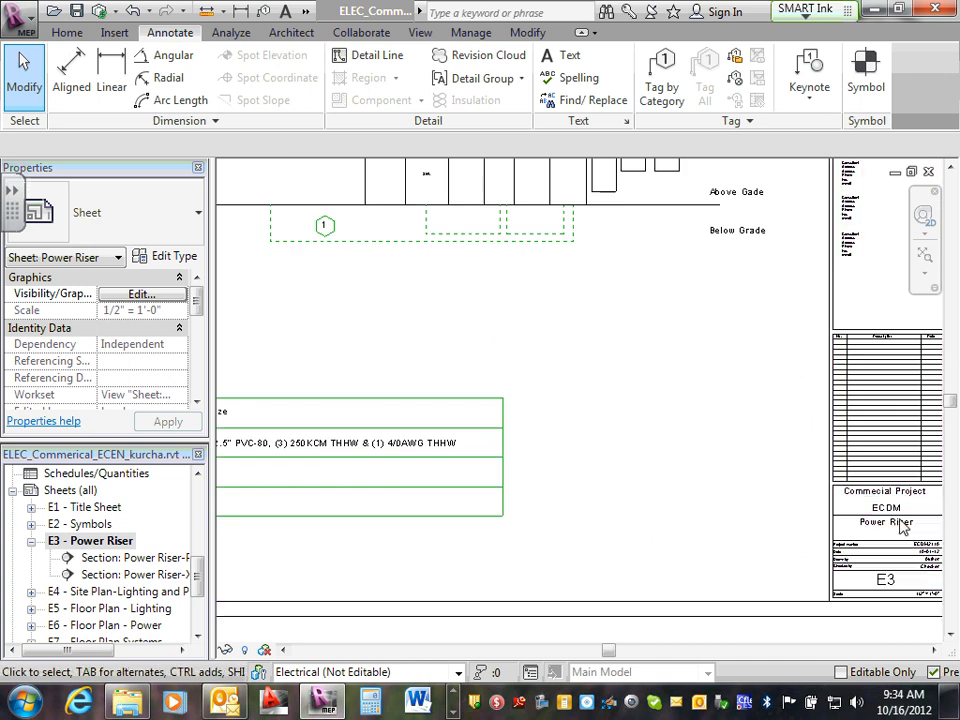
{"action": "scroll", "coordinate": [606, 356], "scroll_direction": "down", "scroll_amount": 3}
{"action": "scroll", "coordinate": [594, 349], "scroll_direction": "up", "scroll_amount": 2}
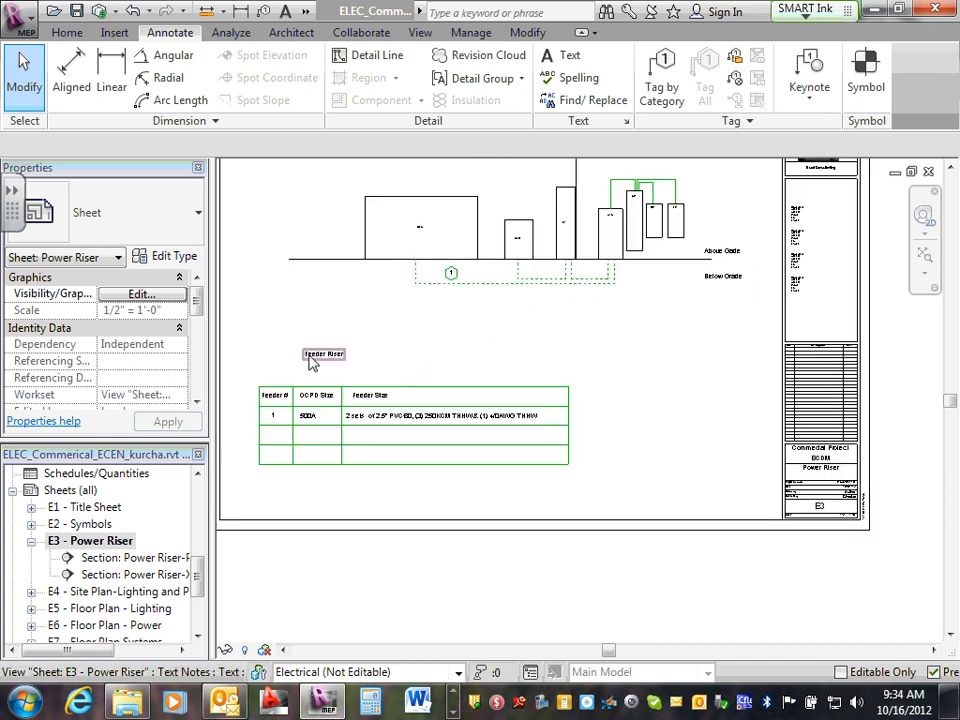
{"action": "scroll", "coordinate": [327, 360], "scroll_direction": "up", "scroll_amount": 2}
{"action": "scroll", "coordinate": [479, 366], "scroll_direction": "up", "scroll_amount": 1}
{"action": "middle_click_drag", "start_coordinate": [479, 366], "coordinate": [771, 365]}
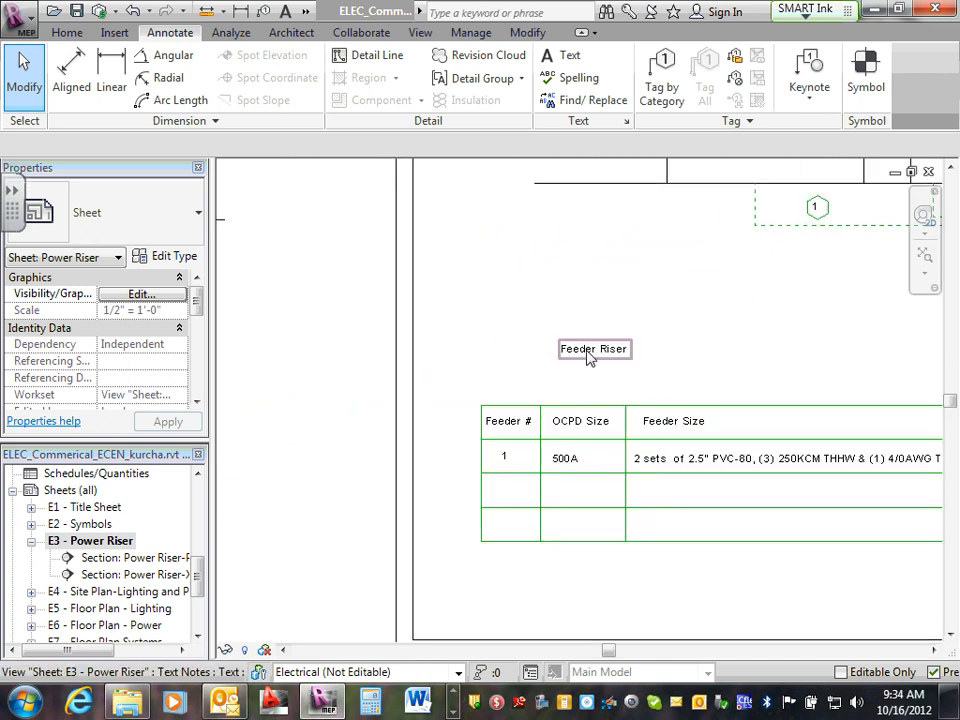
{"action": "left_click", "coordinate": [580, 362]}
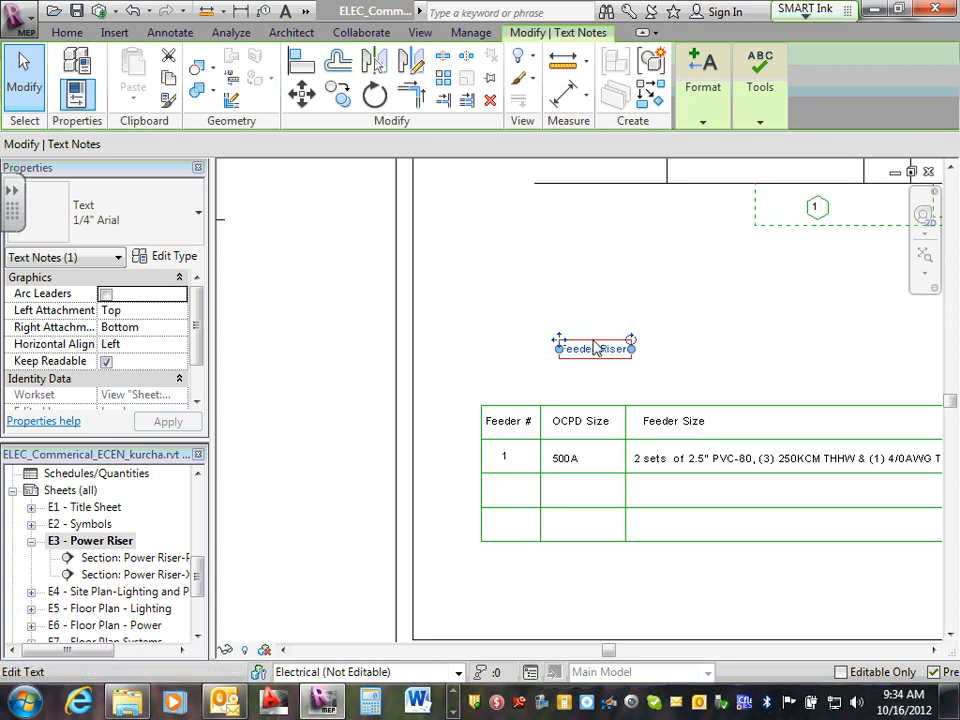
{"action": "left_click_drag", "start_coordinate": [597, 337], "coordinate": [521, 374]}
{"action": "left_click", "coordinate": [527, 356]}
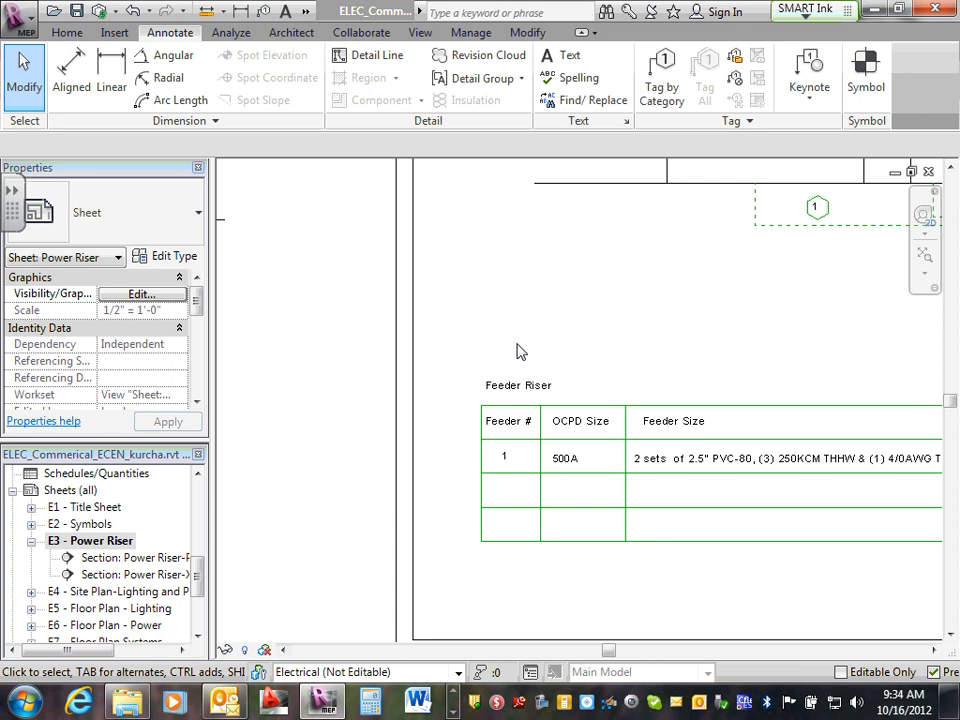
Duplicate the Feeder Riser title's text type under the name 1/4" Arial (Riser)
{"action": "left_click", "coordinate": [518, 385]}
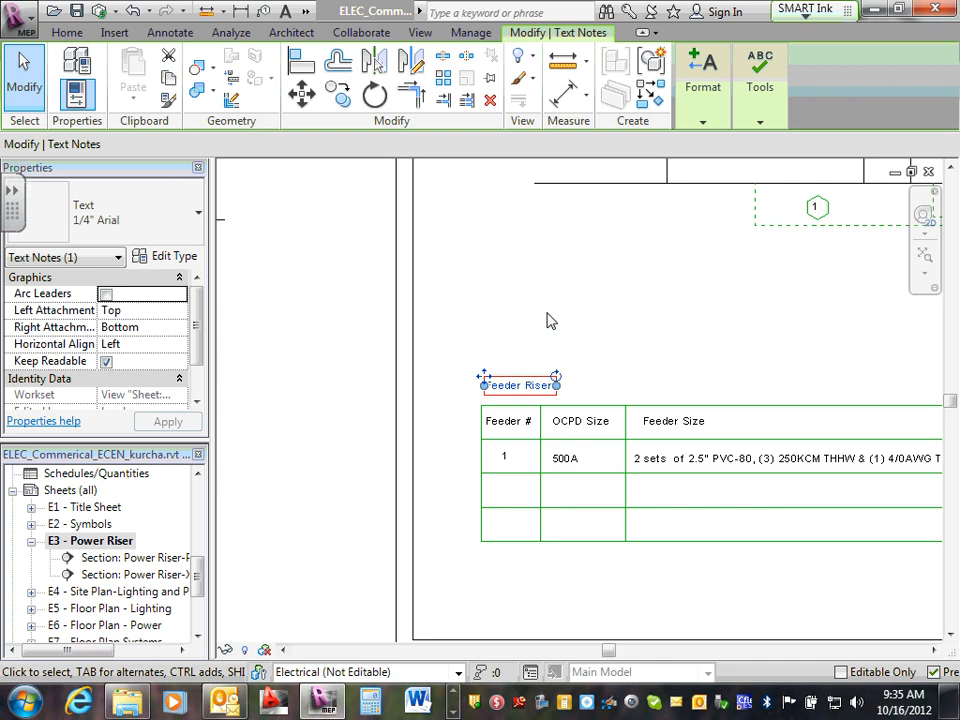
{"action": "left_click", "coordinate": [173, 258]}
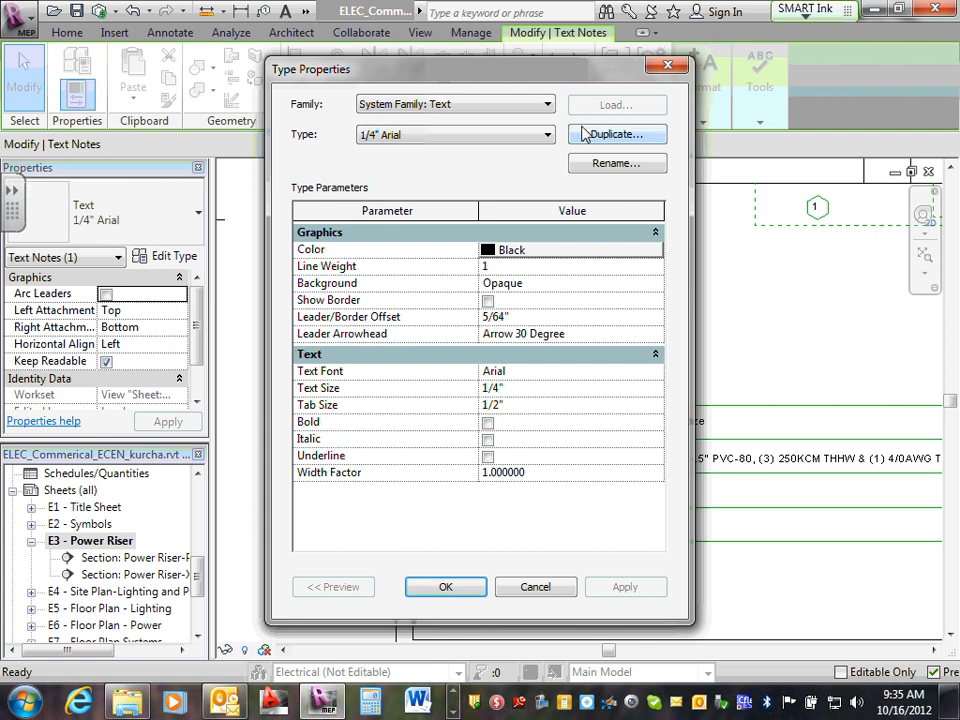
{"action": "left_click", "coordinate": [636, 137]}
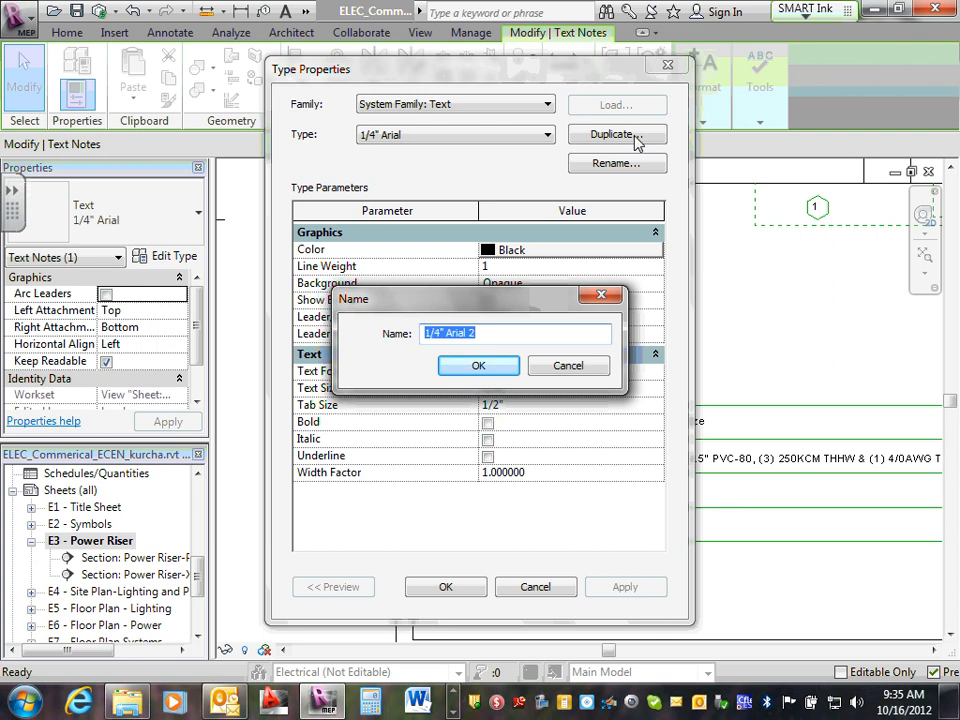
{"action": "left_click", "coordinate": [484, 332]}
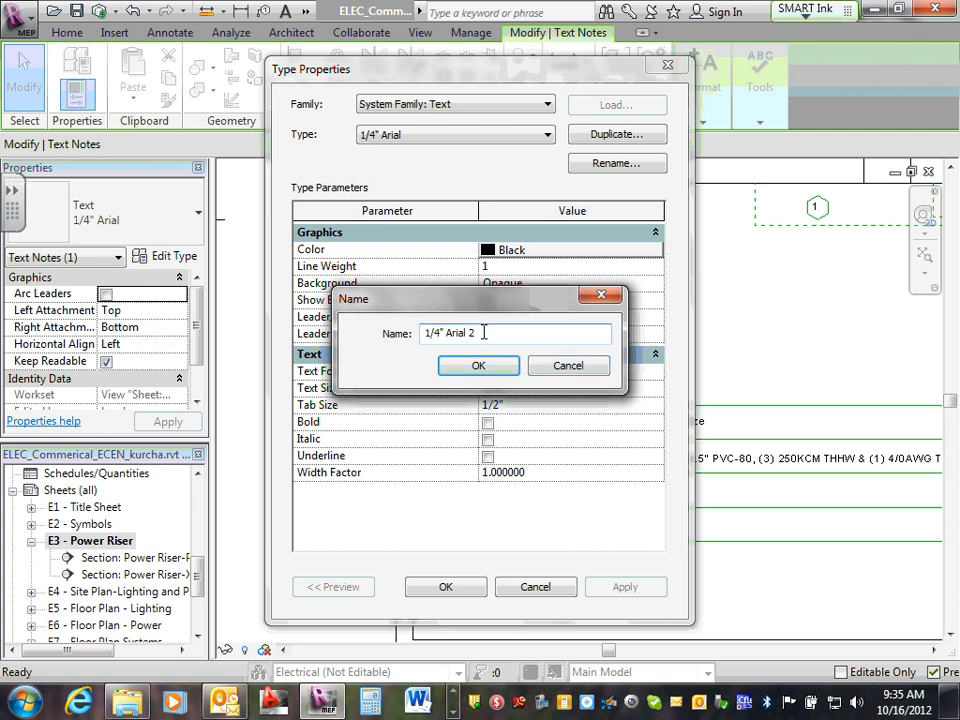
{"action": "key", "text": "BackSpace"}
{"action": "type", "text": "iser)"}
{"action": "left_click", "coordinate": [479, 366]}
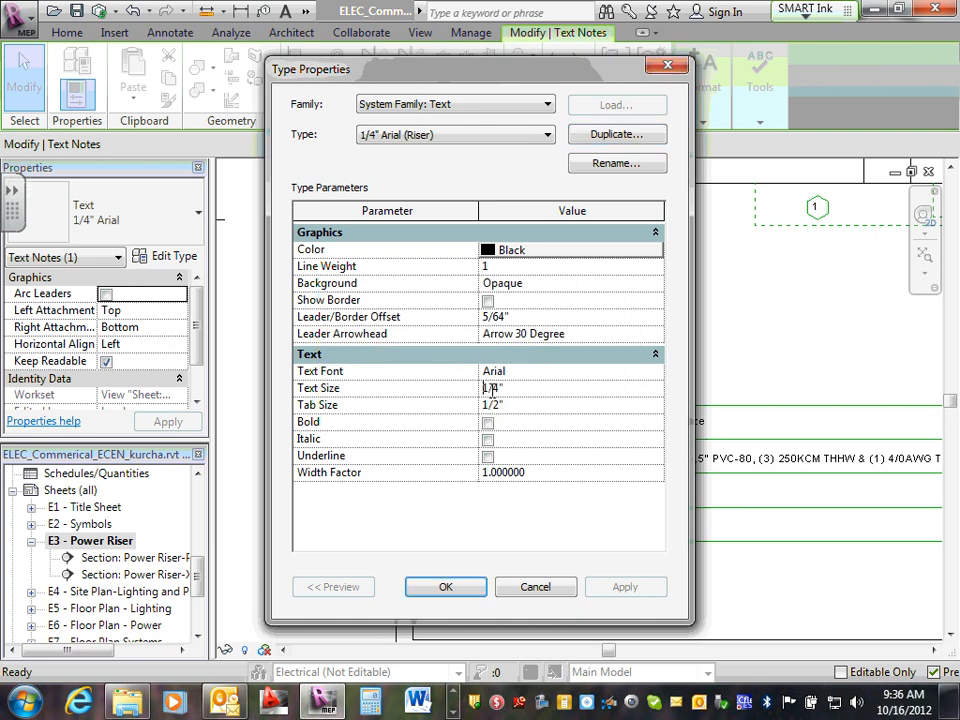
Set the new riser text type's text size to 1/2" and apply it to the title
{"action": "left_click", "coordinate": [492, 389]}
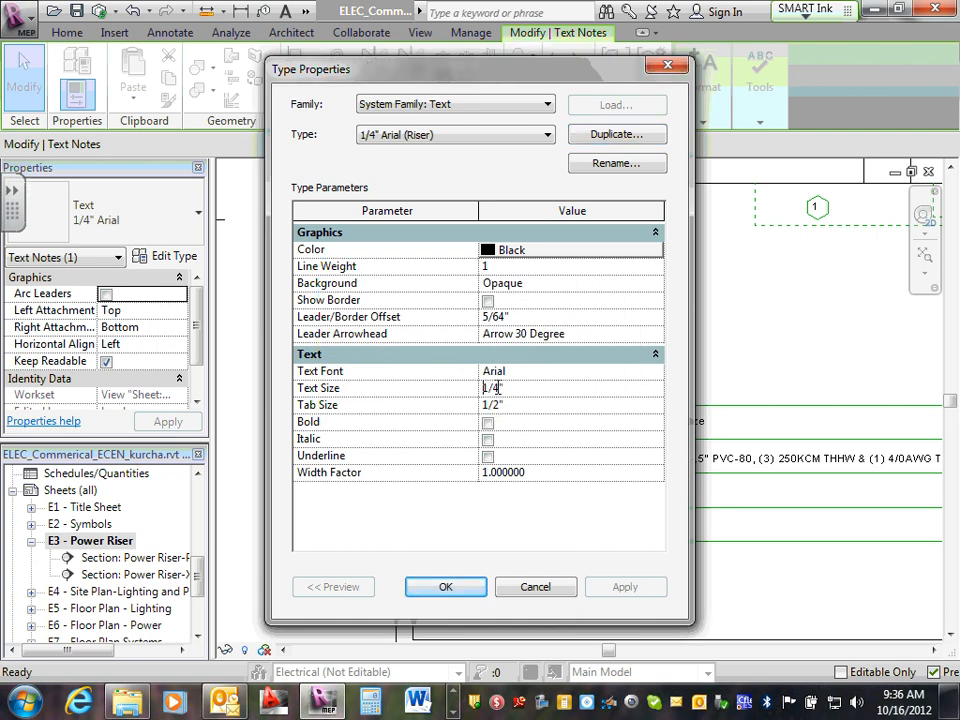
{"action": "double_click", "coordinate": [496, 388]}
{"action": "type", "text": "2"}
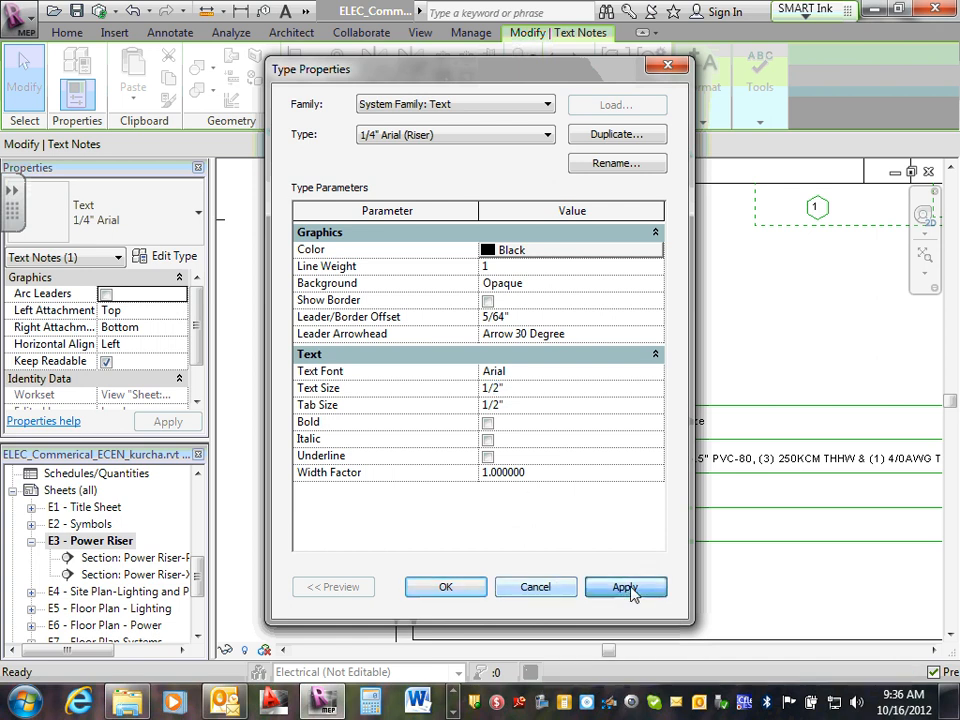
{"action": "left_click", "coordinate": [628, 589]}
{"action": "left_click", "coordinate": [450, 589]}
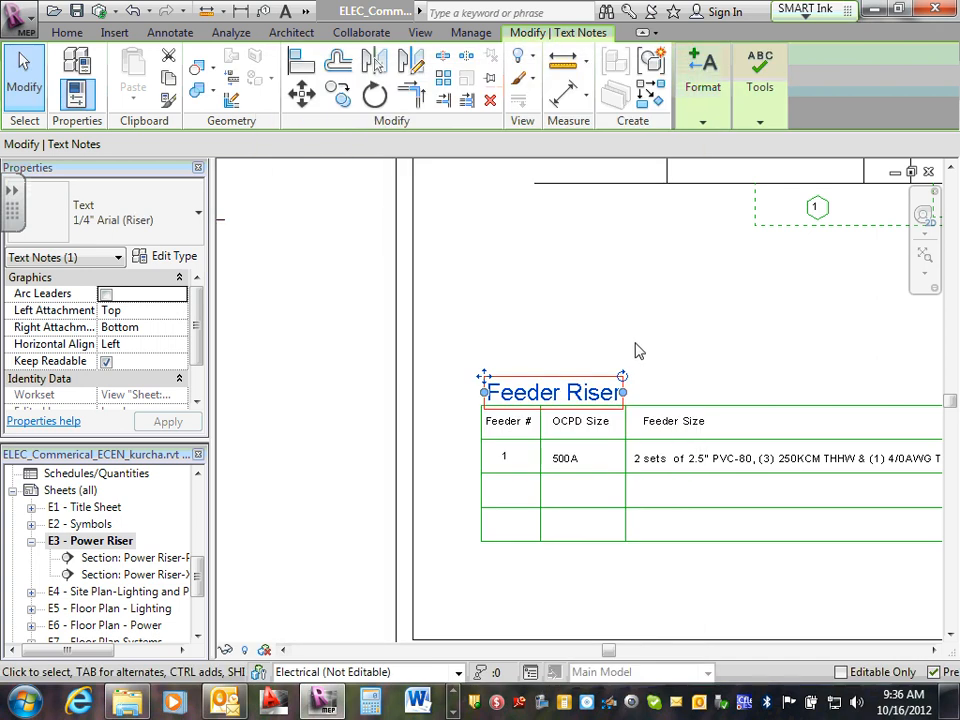
Move the Feeder Riser title slightly upward to leave a gap between it and the table's upper border
{"action": "left_click", "coordinate": [604, 353]}
{"action": "left_click", "coordinate": [555, 390]}
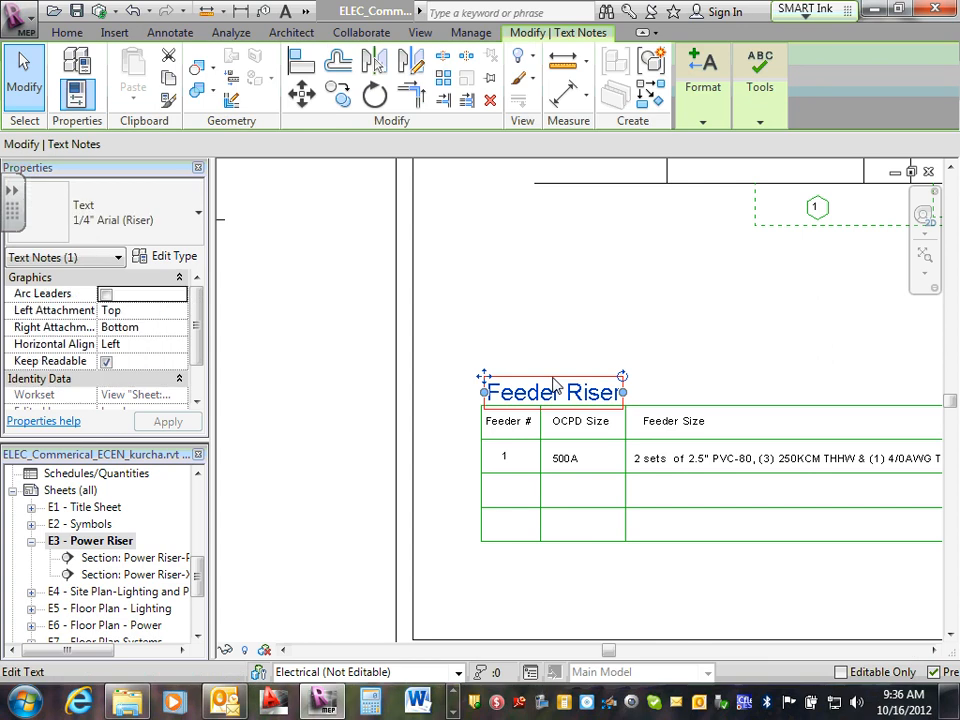
{"action": "left_click_drag", "start_coordinate": [483, 376], "coordinate": [483, 360]}
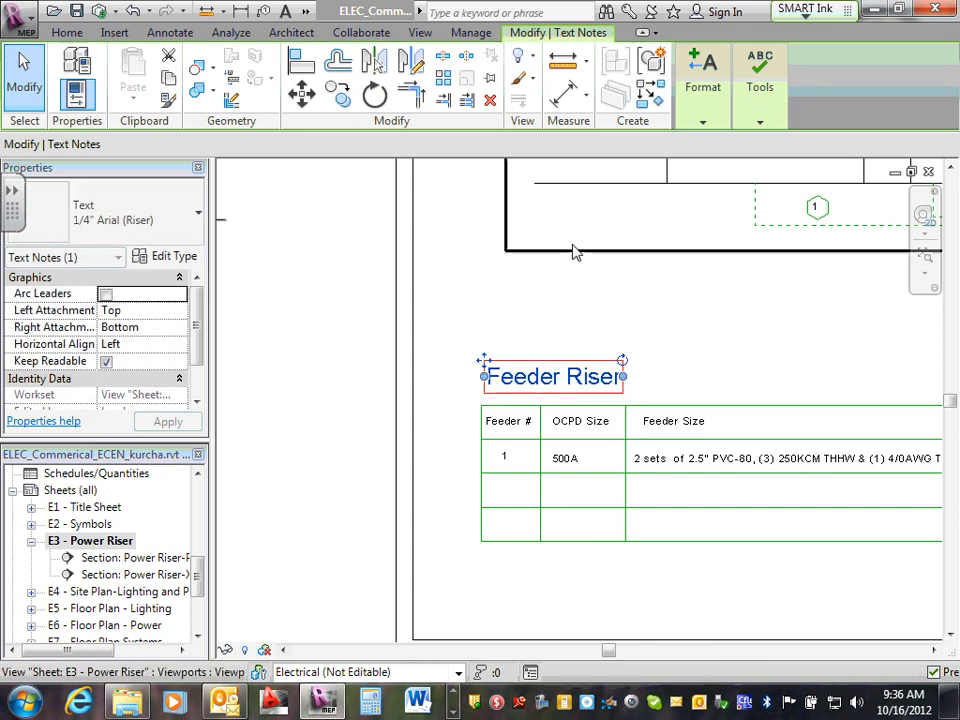
{"action": "left_click", "coordinate": [573, 251]}
{"action": "left_click", "coordinate": [540, 326]}
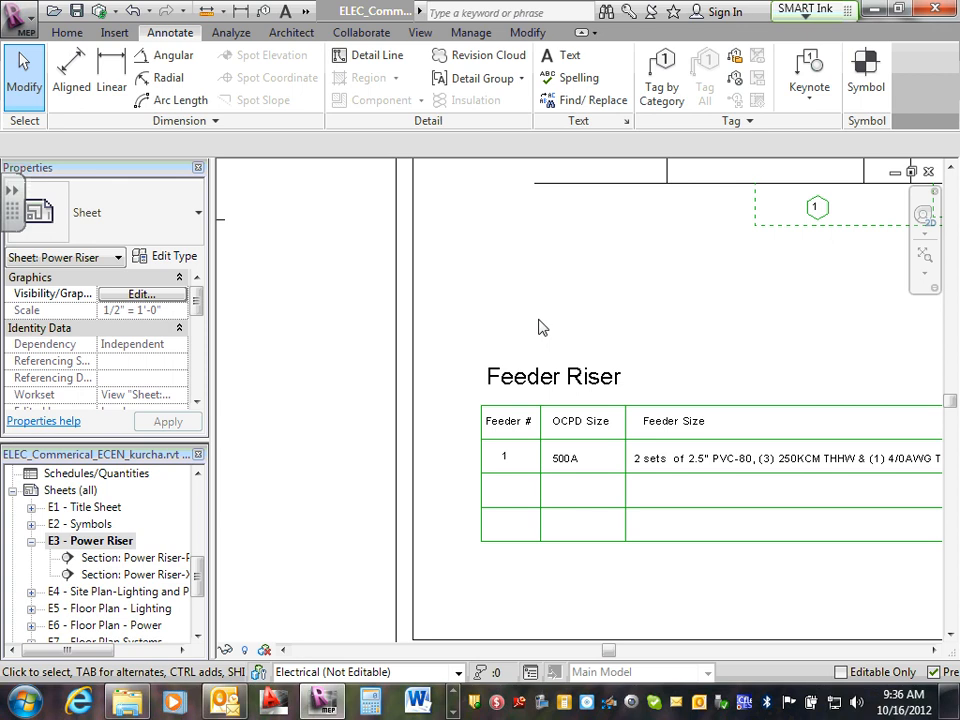
Change the Feeder Size header to the 1/4" Arial (Riser) text type and reposition it within its header cell
{"action": "left_click", "coordinate": [659, 430]}
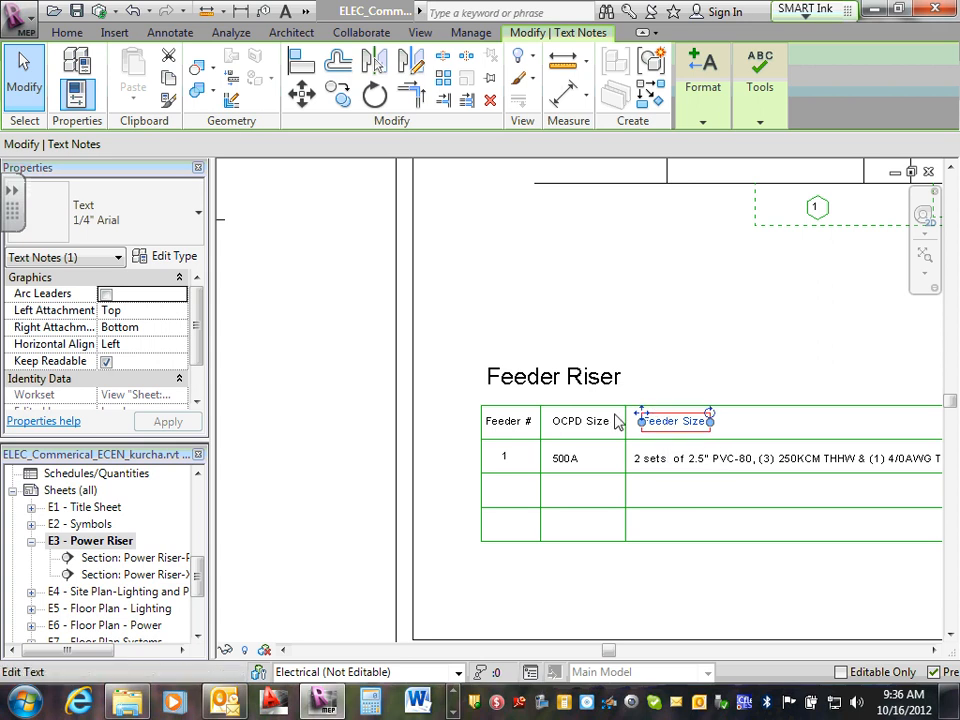
{"action": "left_click", "coordinate": [200, 215]}
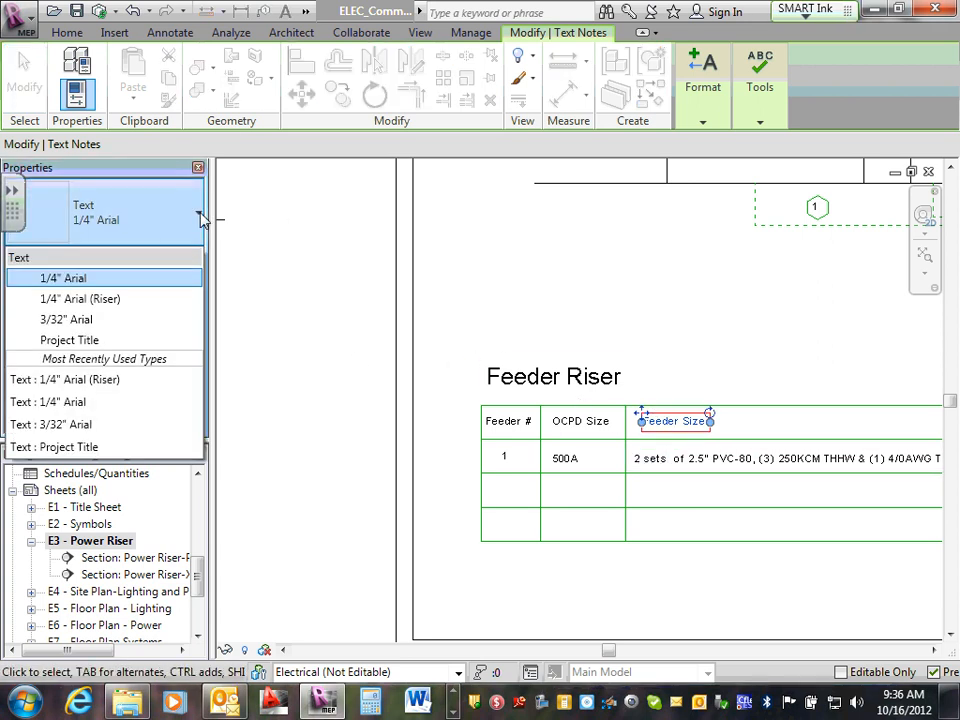
{"action": "left_click", "coordinate": [92, 300]}
{"action": "left_click", "coordinate": [695, 386]}
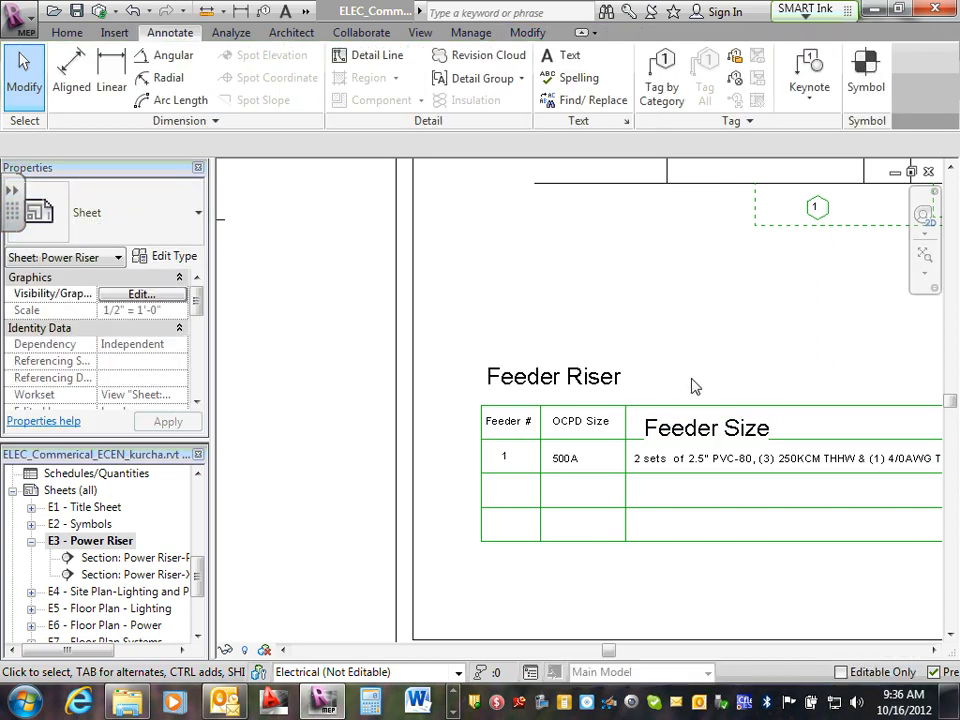
{"action": "left_click", "coordinate": [693, 425]}
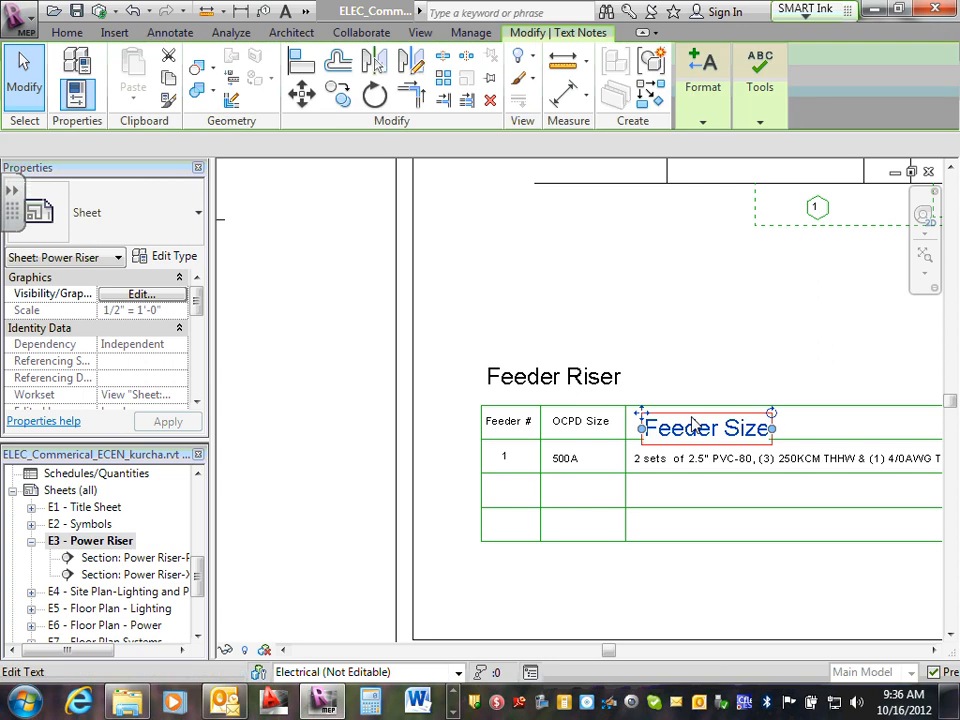
{"action": "left_click_drag", "start_coordinate": [643, 411], "coordinate": [660, 411]}
{"action": "left_click", "coordinate": [684, 346]}
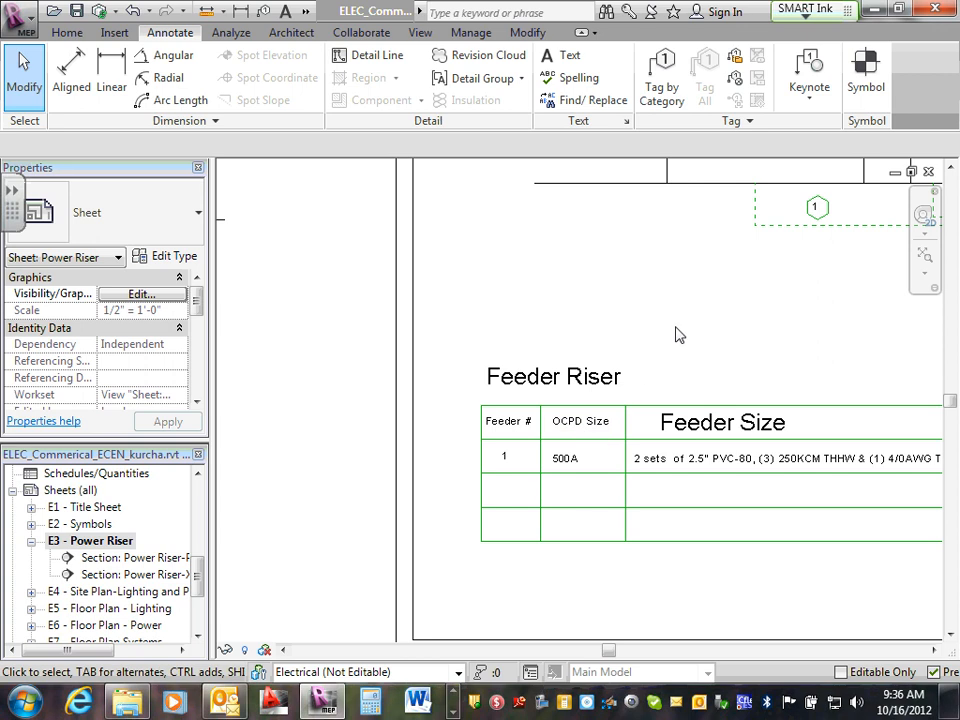
Apply the 1/4" Arial (Riser) text type to the OCPD Size header and shift it toward its cell's upper-left corner
{"action": "left_click", "coordinate": [580, 424]}
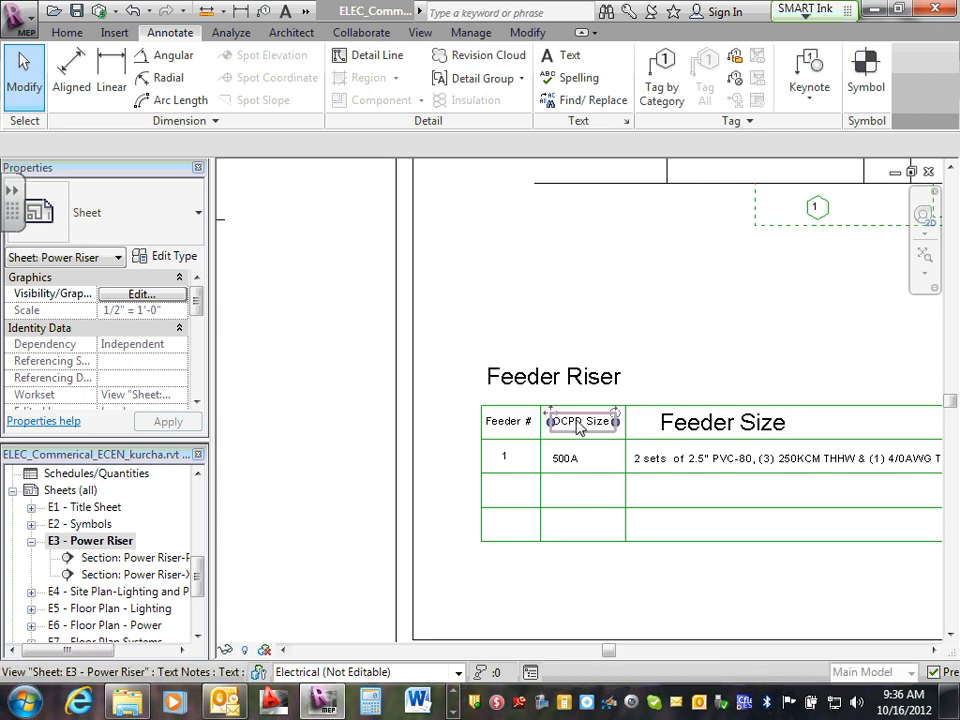
{"action": "left_click", "coordinate": [196, 220]}
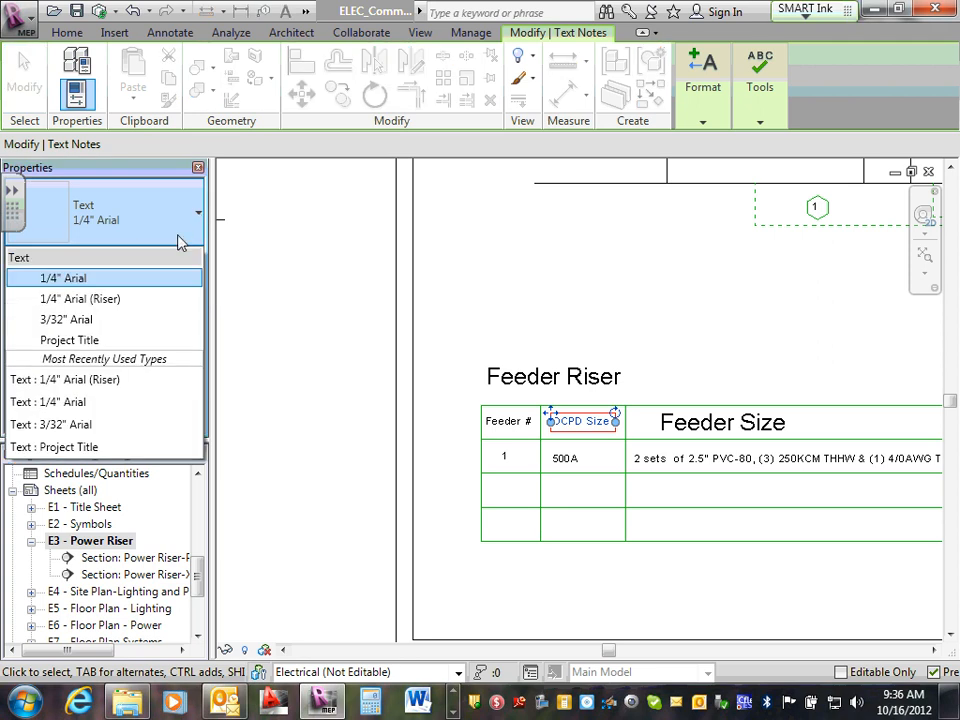
{"action": "left_click", "coordinate": [124, 299]}
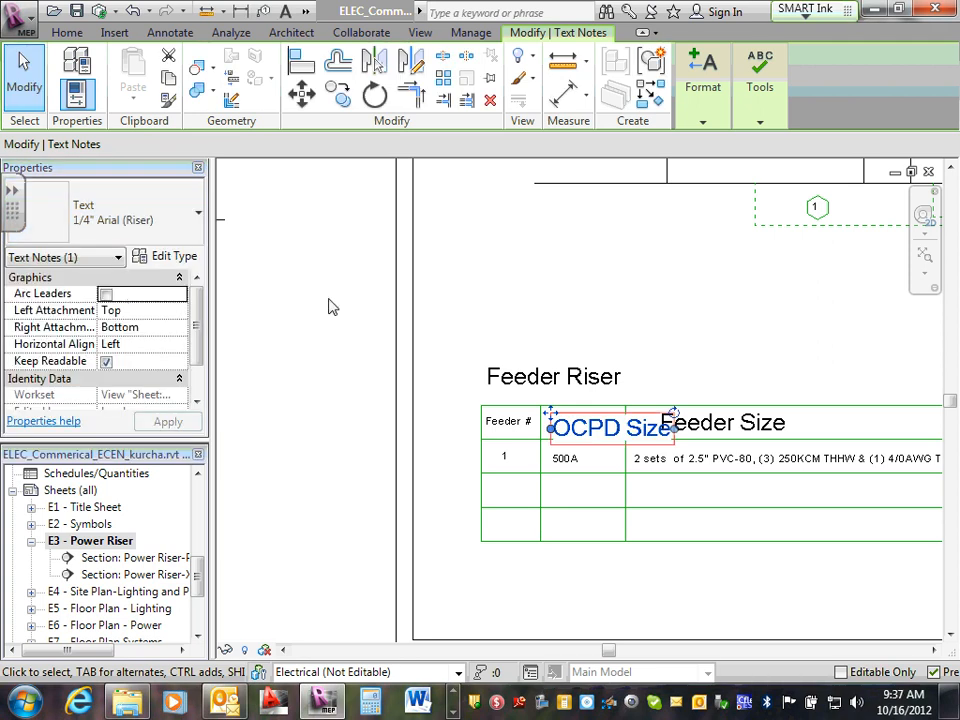
{"action": "left_click", "coordinate": [474, 222]}
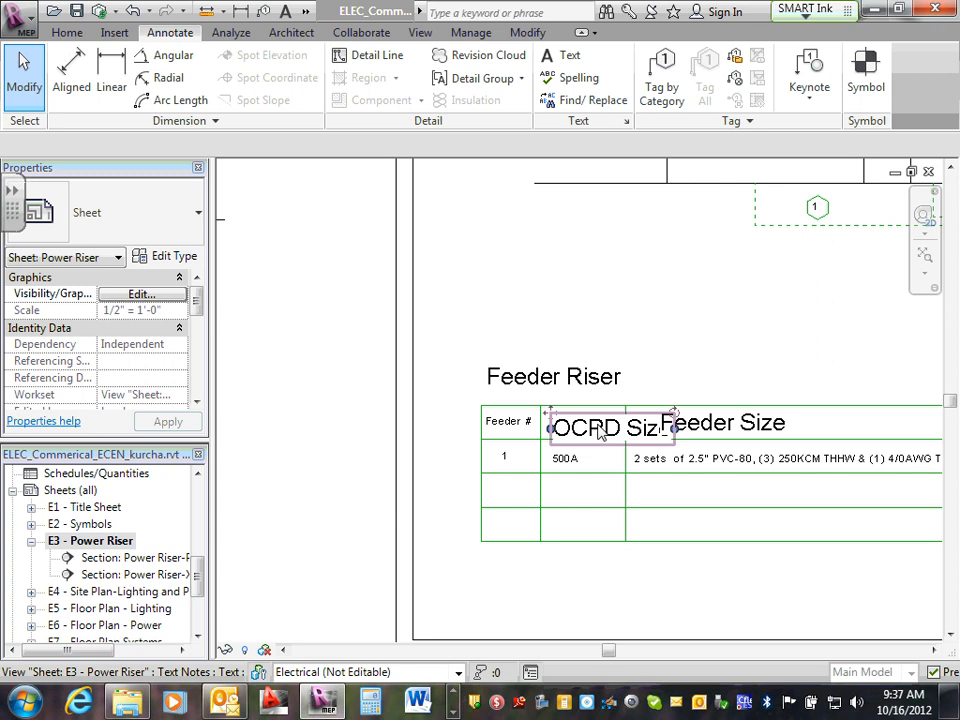
{"action": "left_click", "coordinate": [601, 430]}
{"action": "left_click_drag", "start_coordinate": [548, 412], "coordinate": [540, 405]}
{"action": "left_click", "coordinate": [698, 336]}
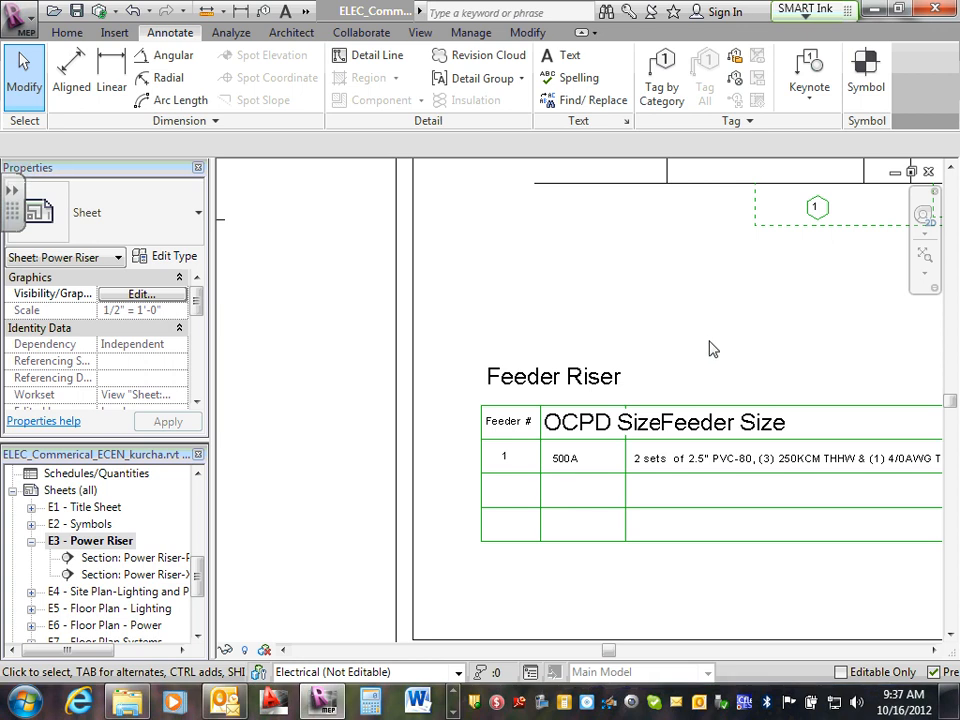
Widen the OCPD Size column by moving its divider toward the Feeder Size column, and shift the Feeder Size header further along its row
{"action": "scroll", "coordinate": [709, 347], "scroll_direction": "down", "scroll_amount": 2}
{"action": "scroll", "coordinate": [797, 450], "scroll_direction": "up", "scroll_amount": 2}
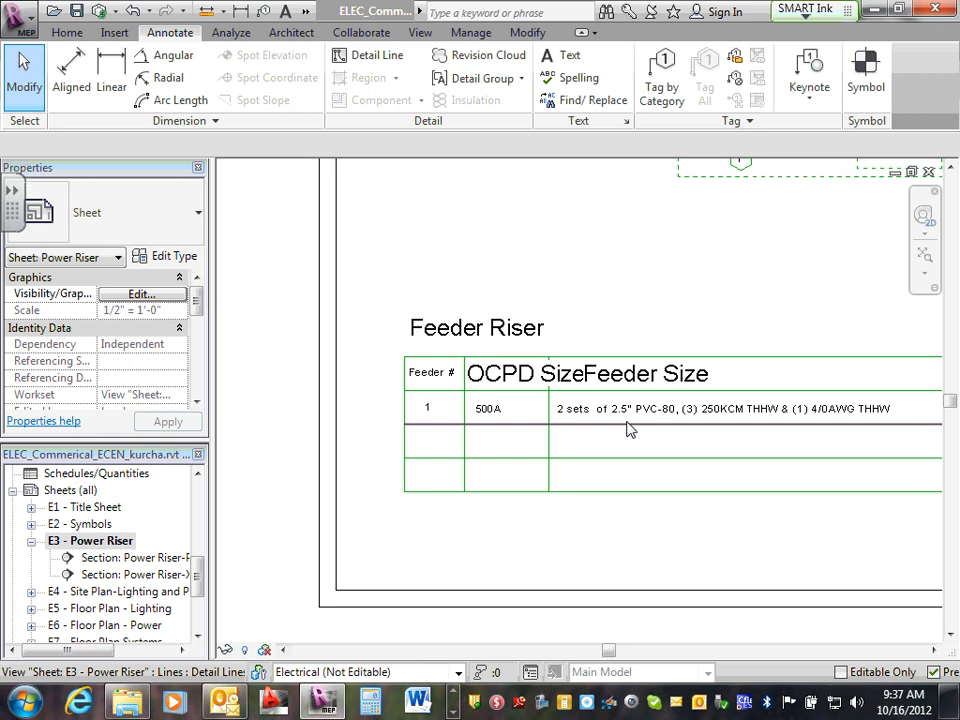
{"action": "left_click", "coordinate": [549, 410]}
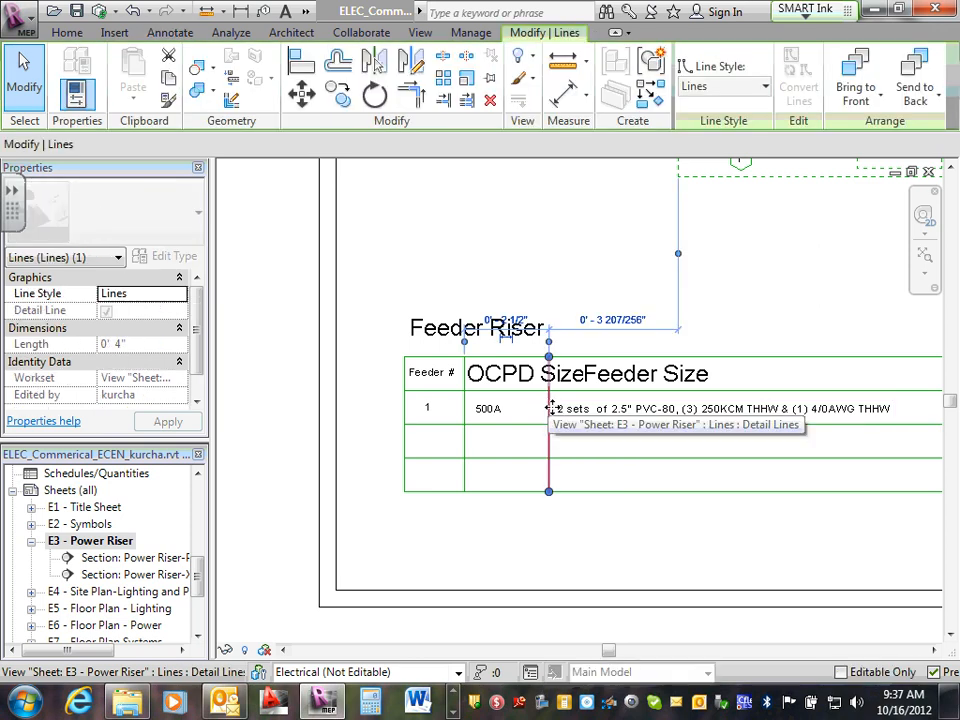
{"action": "mouse_move", "coordinate": [550, 412]}
{"action": "left_mouse_down"}
{"action": "mouse_move", "coordinate": [587, 414]}
{"action": "mouse_move", "coordinate": [692, 368]}
{"action": "mouse_move", "coordinate": [763, 317]}
{"action": "left_mouse_up"}
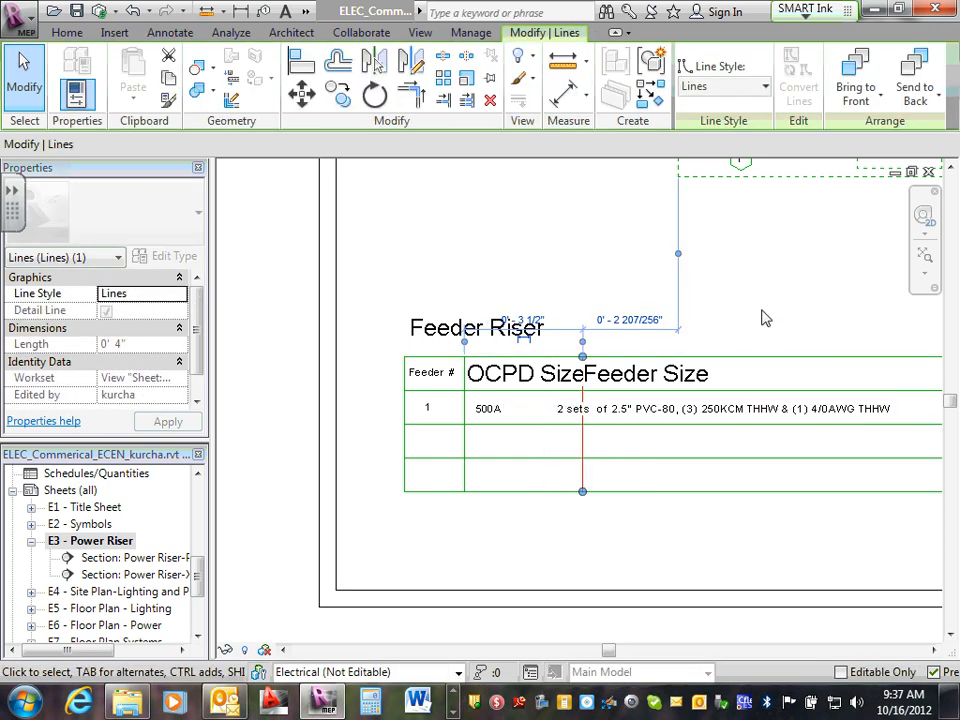
{"action": "left_click", "coordinate": [763, 317]}
{"action": "left_click", "coordinate": [604, 378]}
{"action": "left_click_drag", "start_coordinate": [582, 358], "coordinate": [731, 359], "text": "ctrl"}
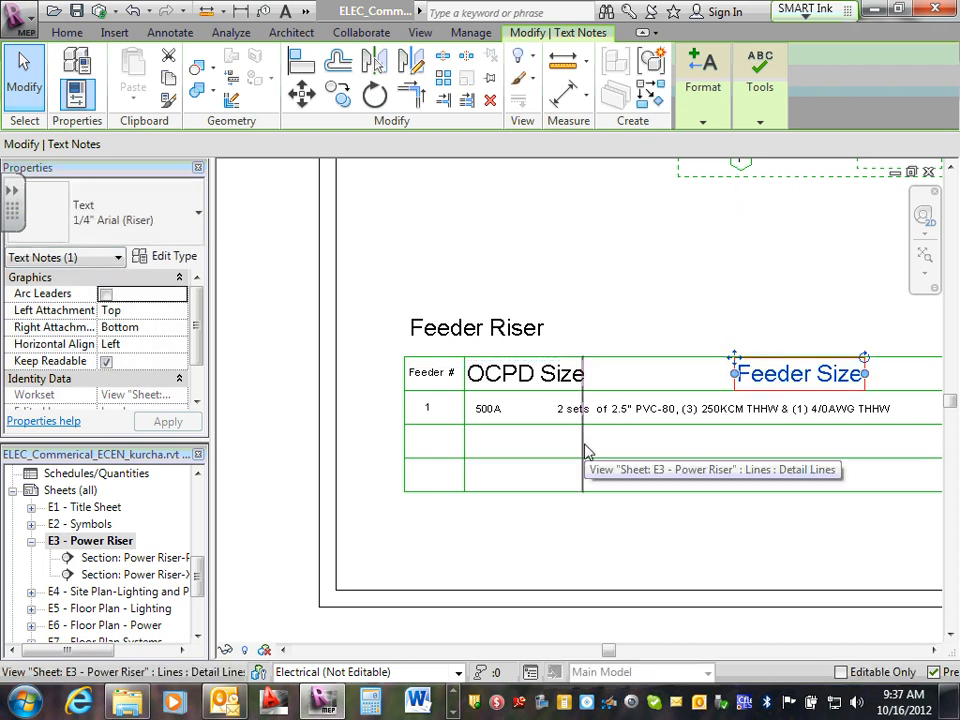
{"action": "mouse_move", "coordinate": [585, 450]}
{"action": "left_mouse_down"}
{"action": "mouse_move", "coordinate": [583, 441]}
{"action": "mouse_move", "coordinate": [611, 446]}
{"action": "left_mouse_up"}
{"action": "left_click", "coordinate": [677, 482]}
Shift feeder 1's conduit and conductor description further into the Feeder Size column
{"action": "left_click", "coordinate": [688, 416]}
{"action": "scroll", "coordinate": [688, 416], "scroll_direction": "down", "scroll_amount": 3}
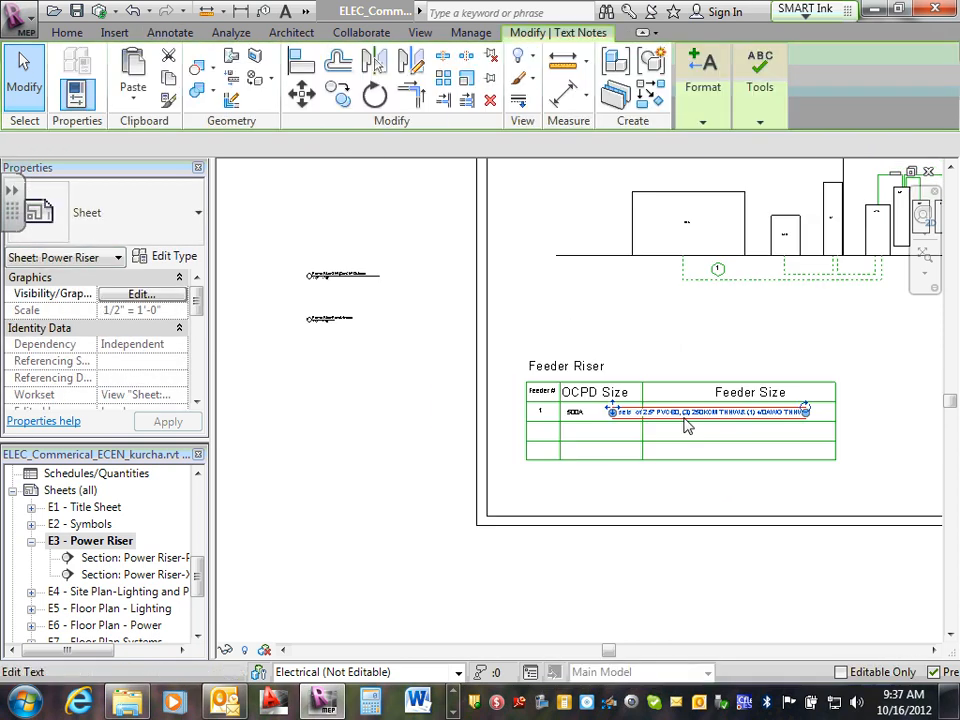
{"action": "scroll", "coordinate": [686, 422], "scroll_direction": "up", "scroll_amount": 2}
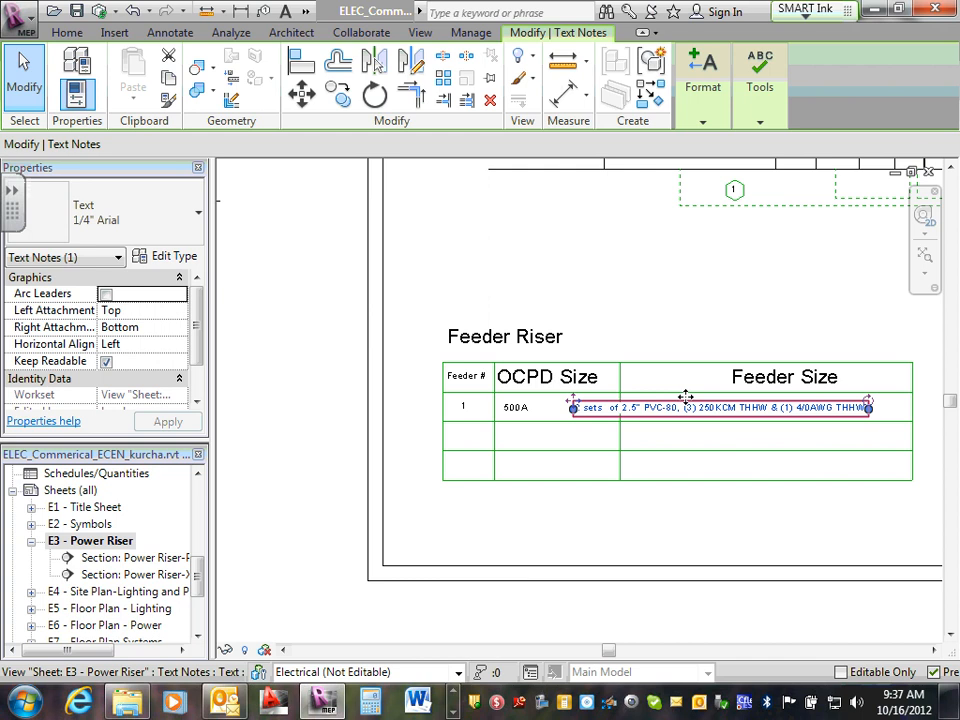
{"action": "mouse_move", "coordinate": [685, 398]}
{"action": "left_mouse_down"}
{"action": "mouse_move", "coordinate": [735, 401]}
{"action": "mouse_move", "coordinate": [590, 398]}
{"action": "left_mouse_up"}
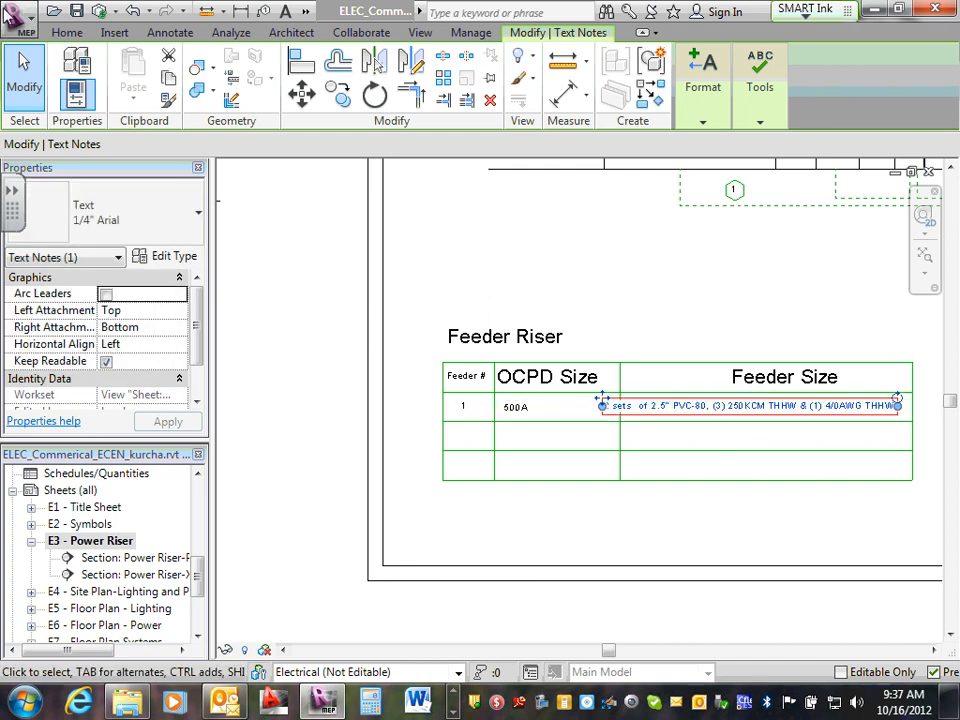
Undo the column divider, feeder description and header changes back to the original 1/4" Arial column headers
{"action": "left_click", "coordinate": [134, 11]}
{"action": "left_click", "coordinate": [134, 11]}
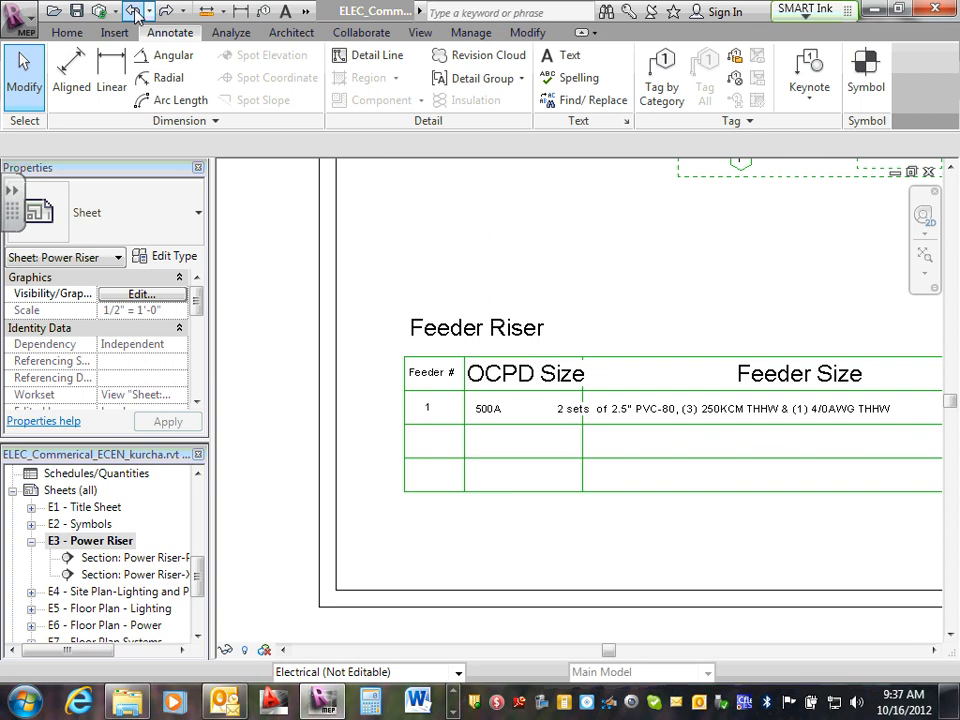
{"action": "left_click", "coordinate": [134, 11]}
{"action": "left_click", "coordinate": [134, 11]}
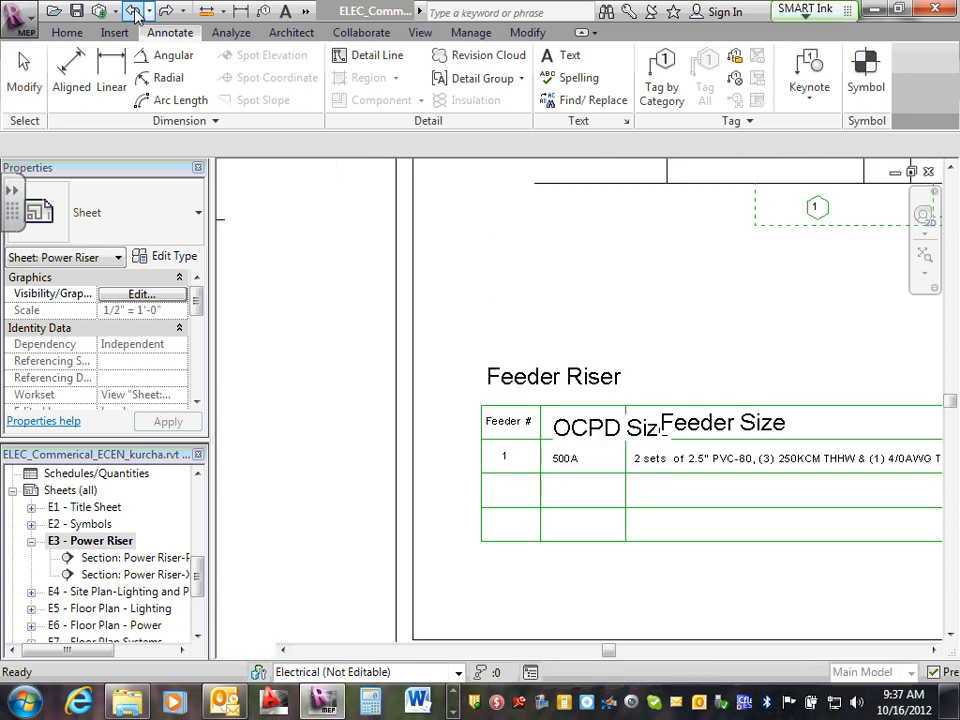
{"action": "left_click", "coordinate": [134, 11]}
{"action": "left_click", "coordinate": [134, 11]}
{"action": "left_click", "coordinate": [134, 11]}
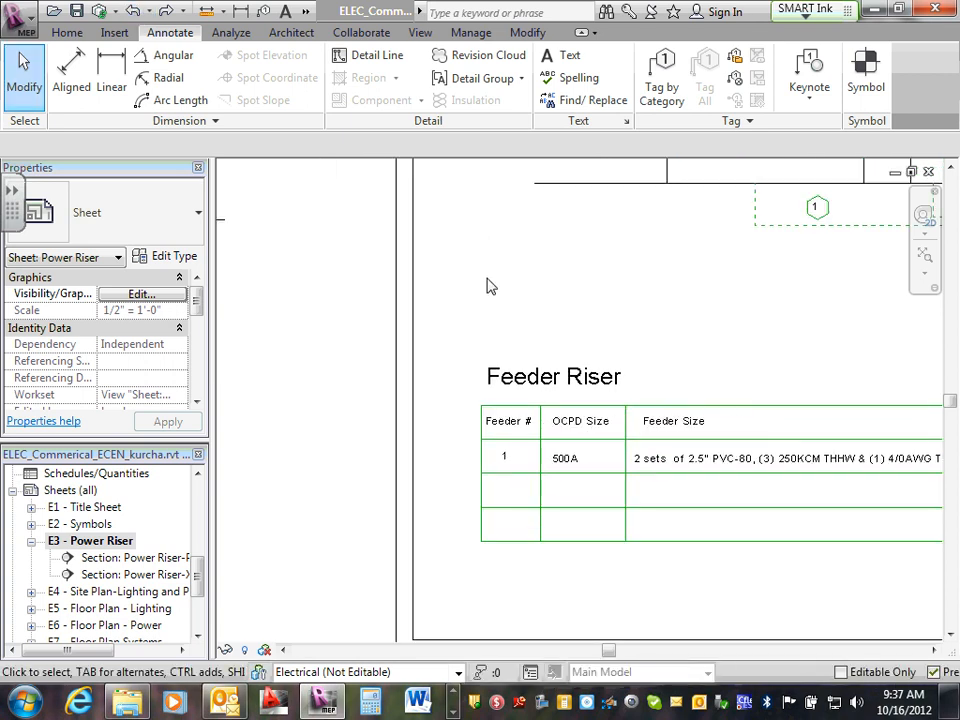
{"action": "scroll", "coordinate": [531, 300], "scroll_direction": "down", "scroll_amount": 2}
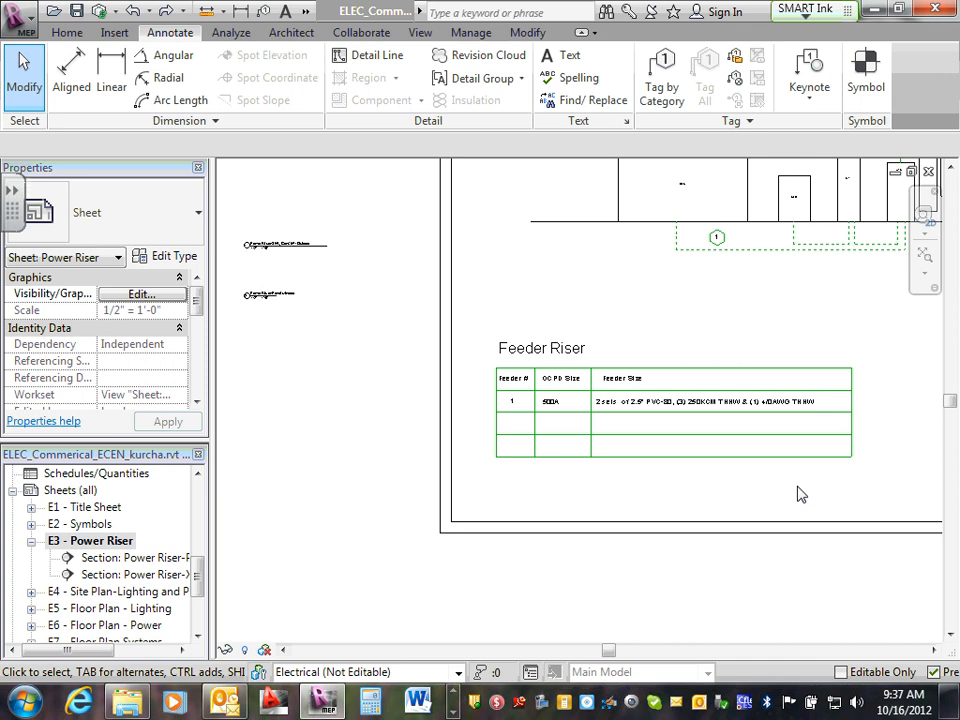
Make the Feeder Riser title's 1/4" Arial (Riser) text type bold, keeping its colour black
{"action": "left_click", "coordinate": [547, 348]}
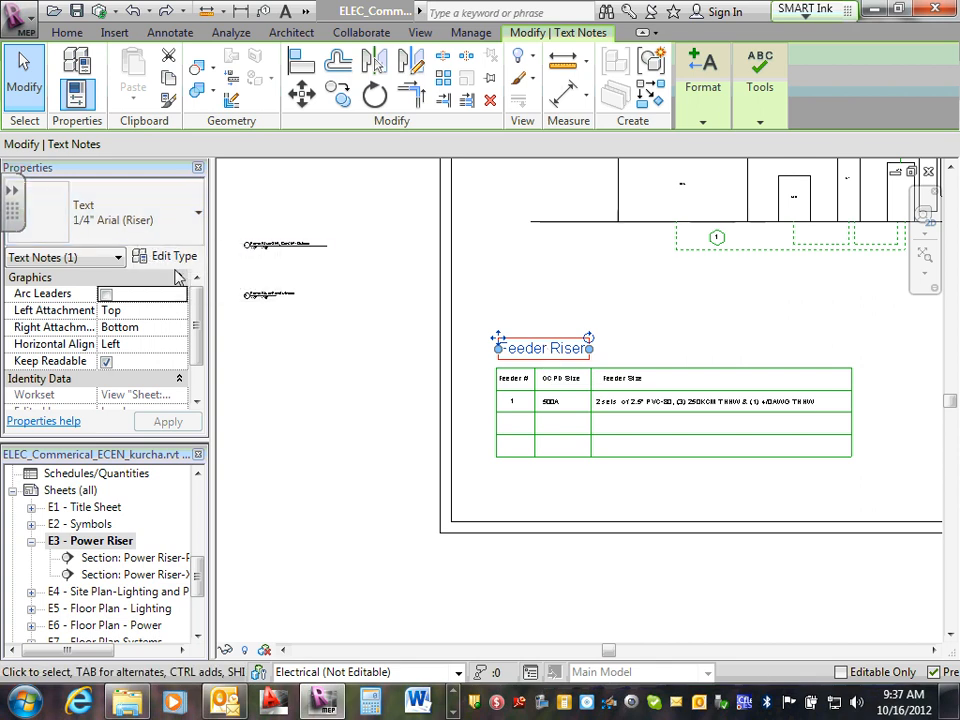
{"action": "left_click", "coordinate": [185, 258]}
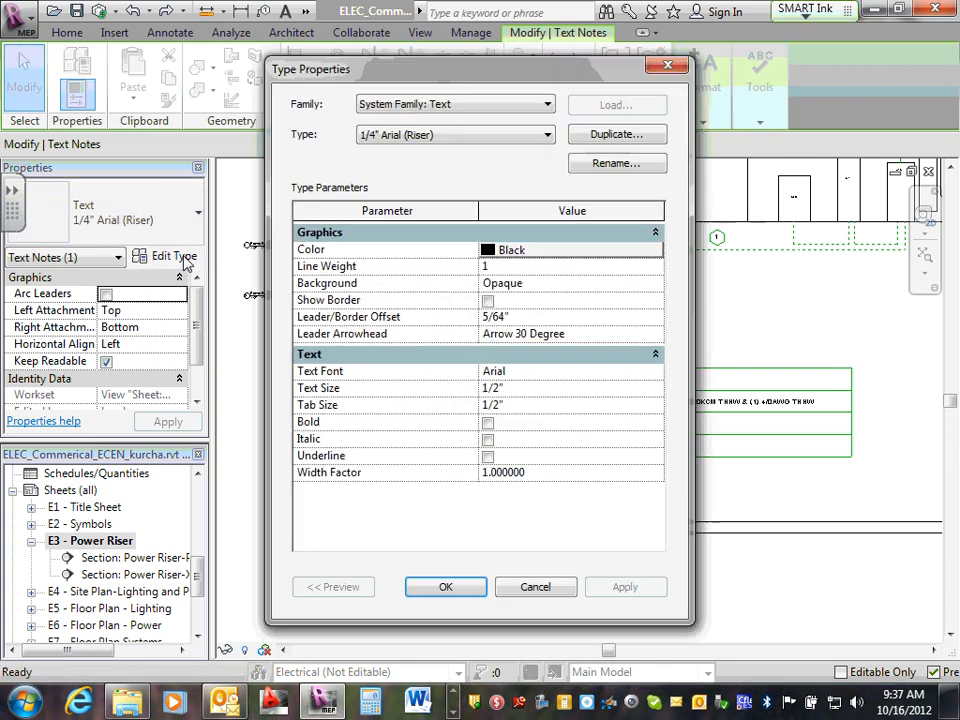
{"action": "left_click", "coordinate": [560, 252]}
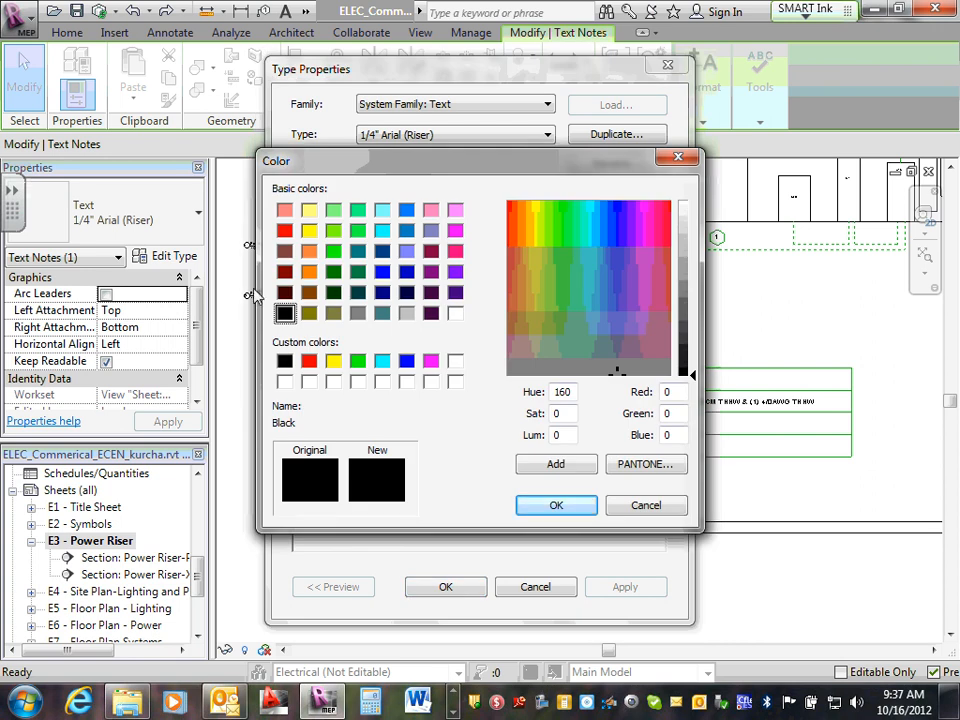
{"action": "left_click", "coordinate": [632, 508]}
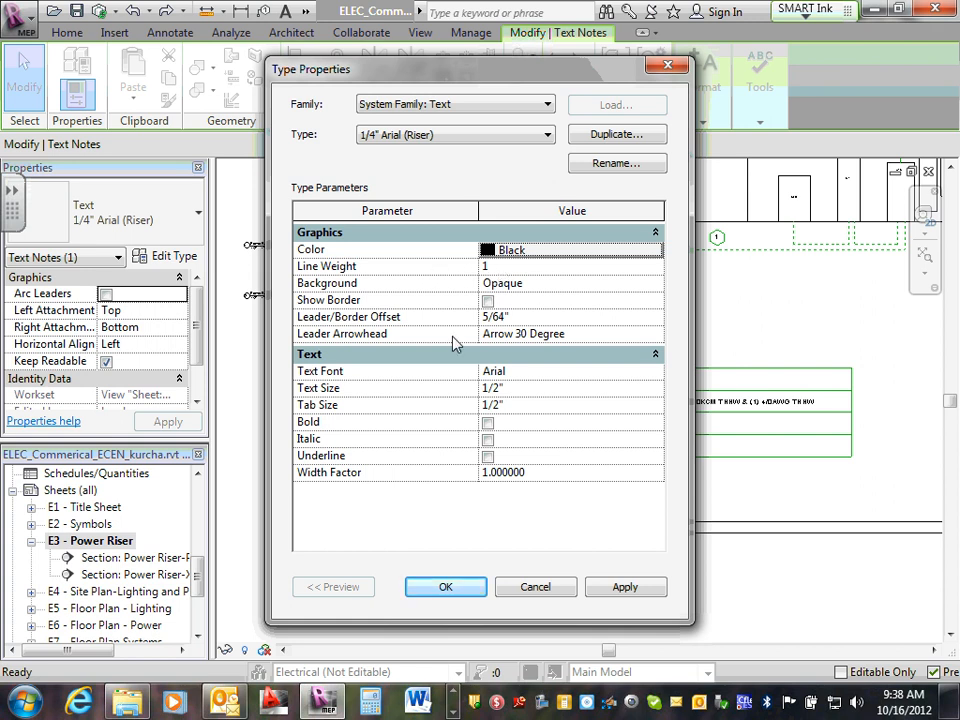
{"action": "left_click", "coordinate": [487, 422]}
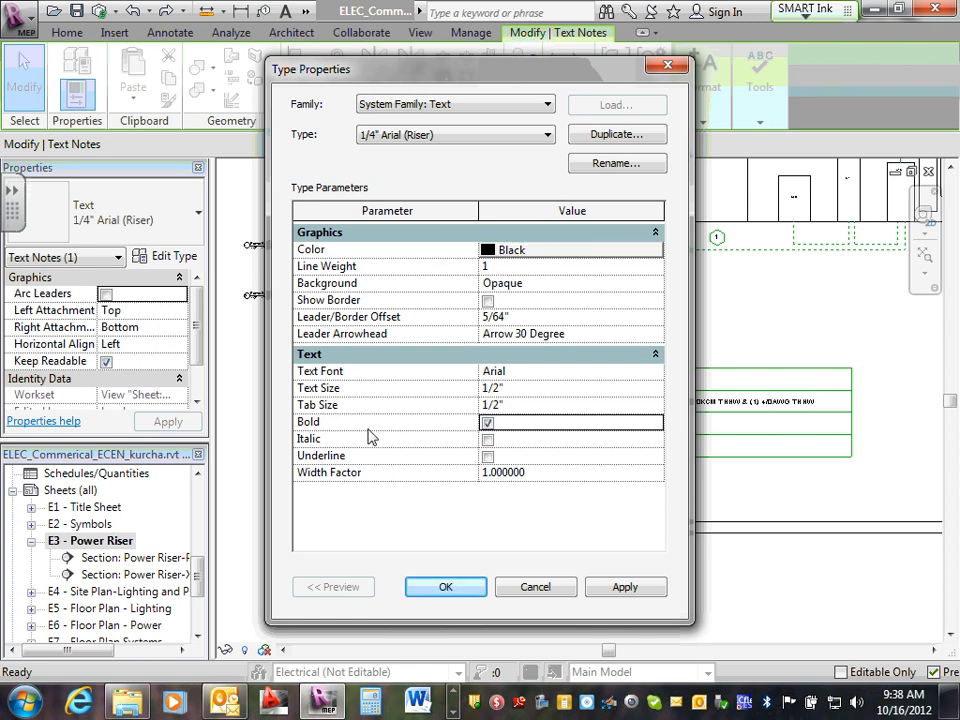
{"action": "left_click", "coordinate": [646, 590]}
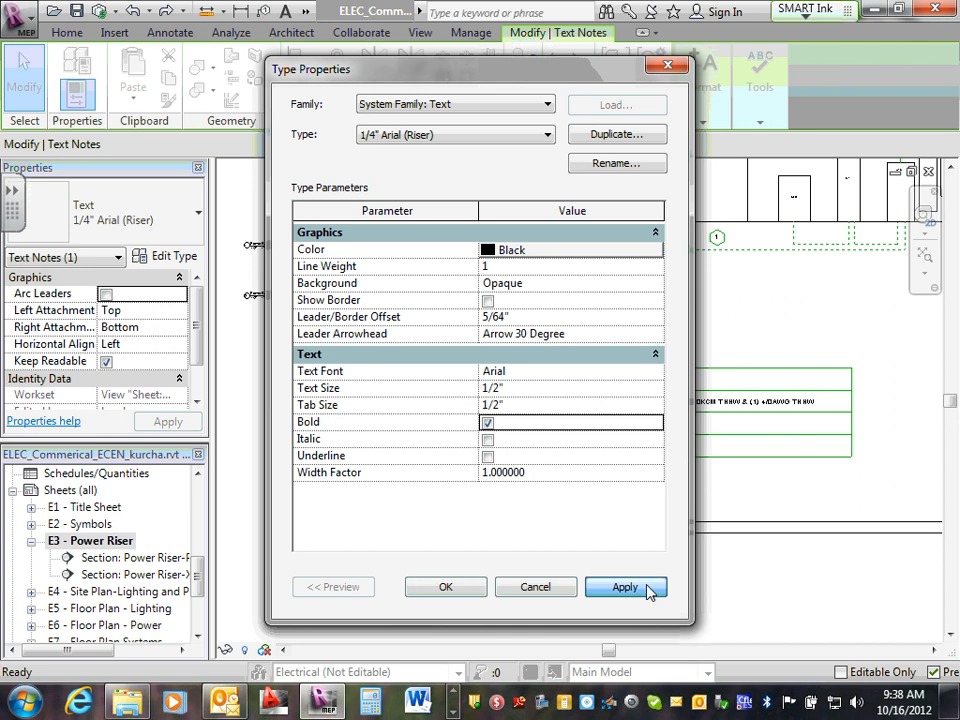
{"action": "left_click", "coordinate": [450, 589]}
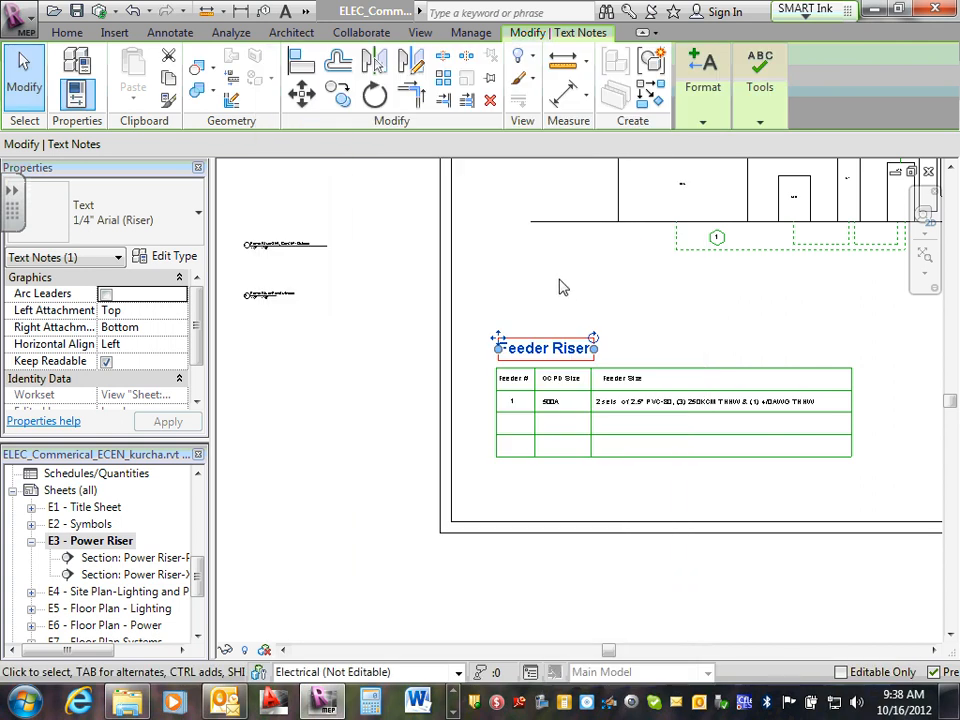
{"action": "key", "text": "Escape"}
Synchronize the project with the central model
{"action": "scroll", "coordinate": [591, 326], "scroll_direction": "up", "scroll_amount": 3}
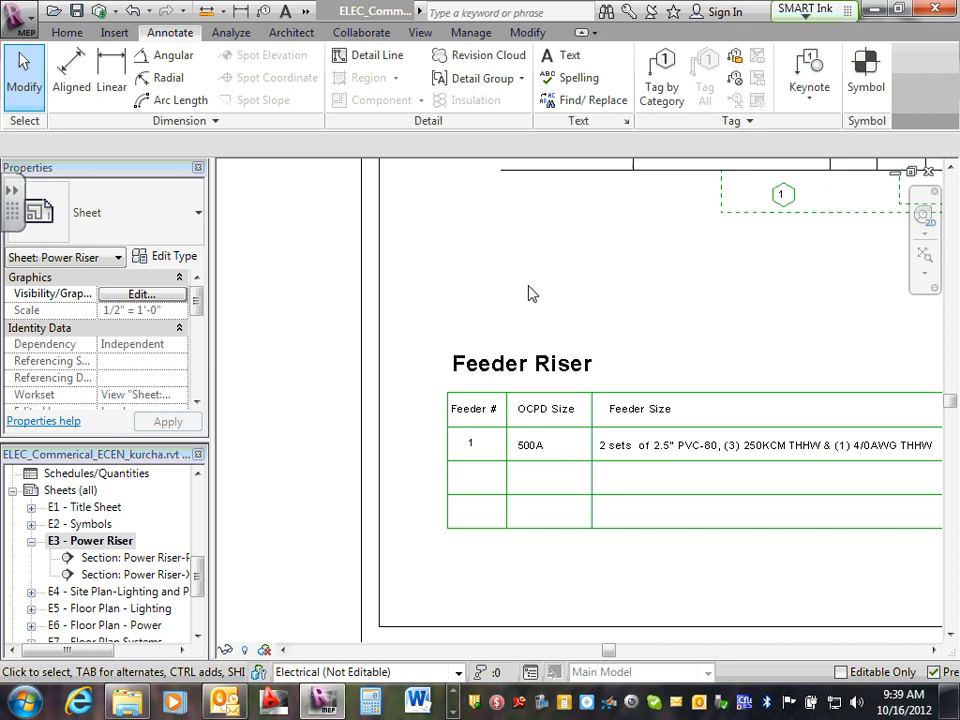
{"action": "scroll", "coordinate": [529, 295], "scroll_direction": "down", "scroll_amount": 5}
{"action": "scroll", "coordinate": [773, 300], "scroll_direction": "up", "scroll_amount": 2}
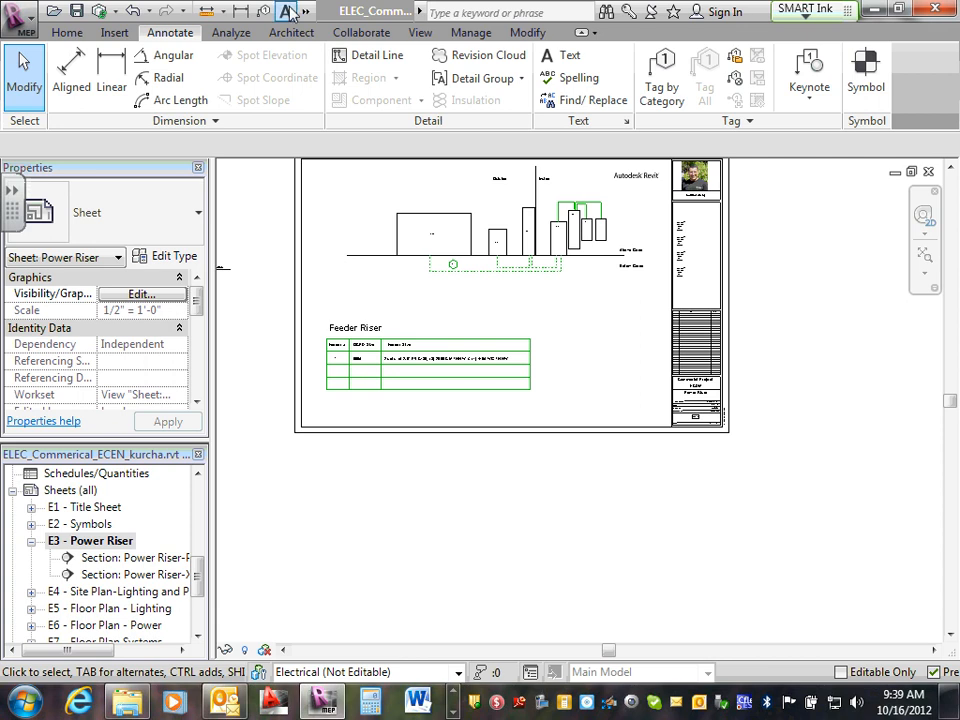
{"action": "left_click", "coordinate": [362, 32]}
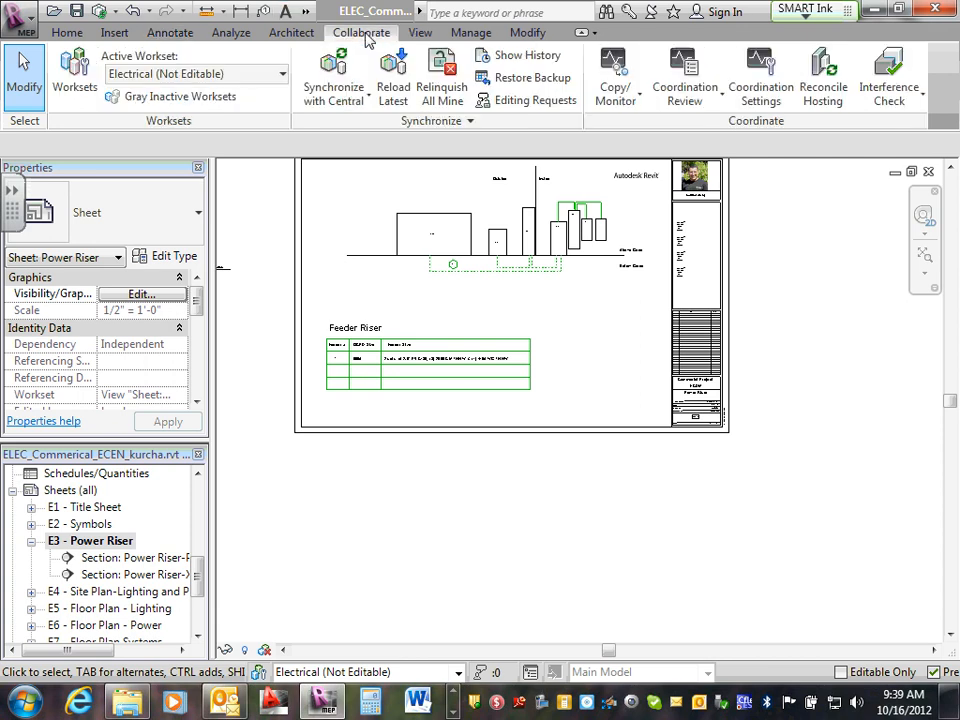
{"action": "left_click", "coordinate": [342, 97]}
{"action": "left_click", "coordinate": [364, 168]}
{"action": "middle_click_drag", "start_coordinate": [827, 282], "coordinate": [847, 386]}
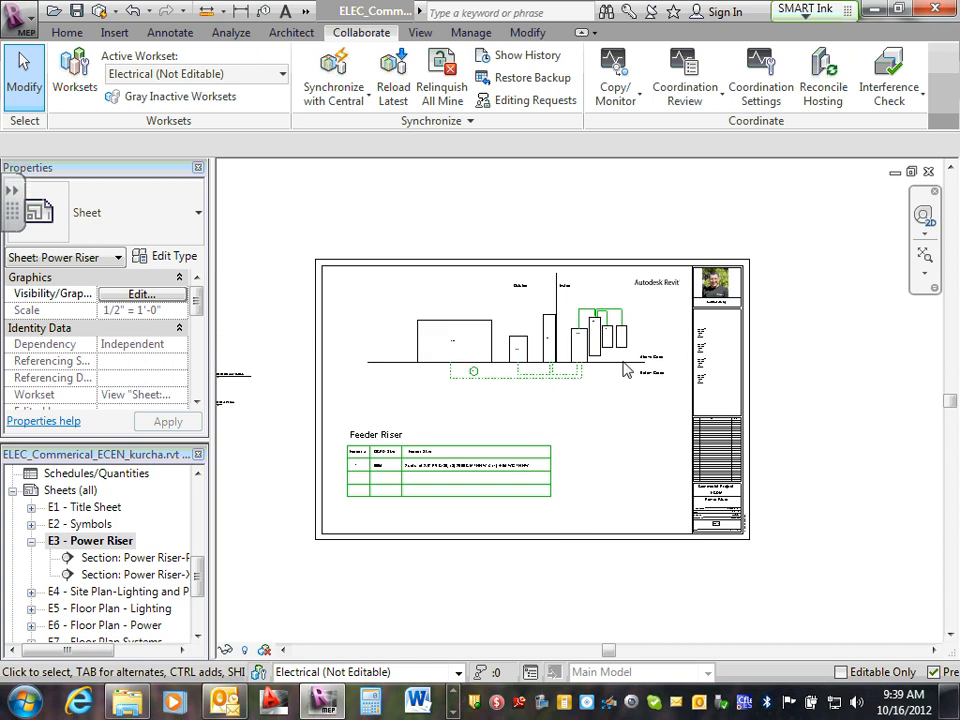
{"action": "scroll", "coordinate": [502, 366], "scroll_direction": "up", "scroll_amount": 1}
{"action": "scroll", "coordinate": [350, 396], "scroll_direction": "up", "scroll_amount": 1}
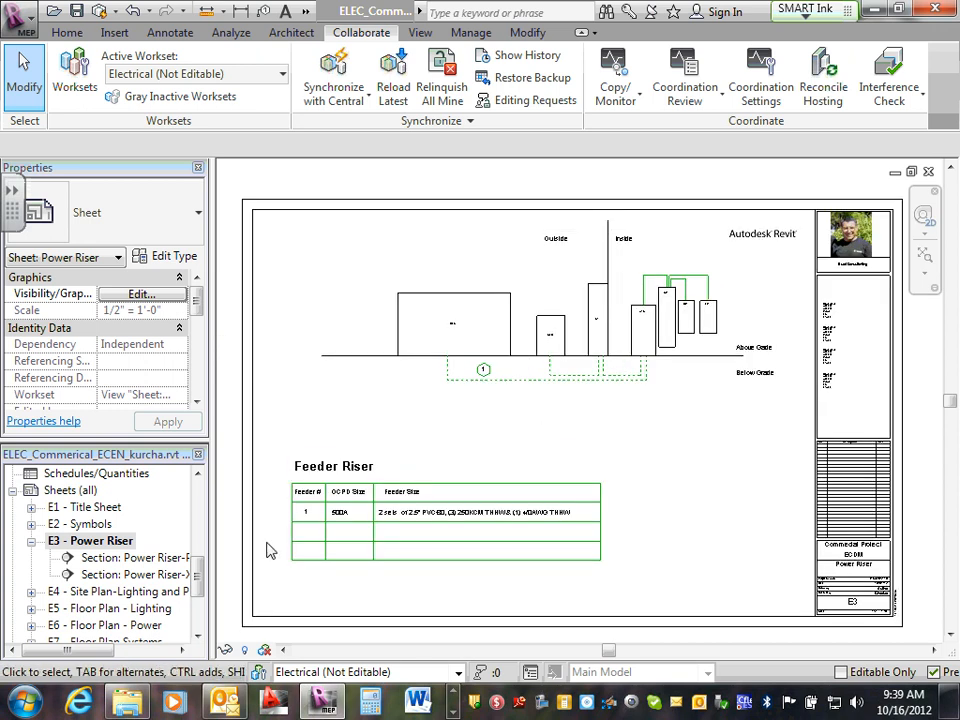
{"action": "left_click", "coordinate": [453, 712]}
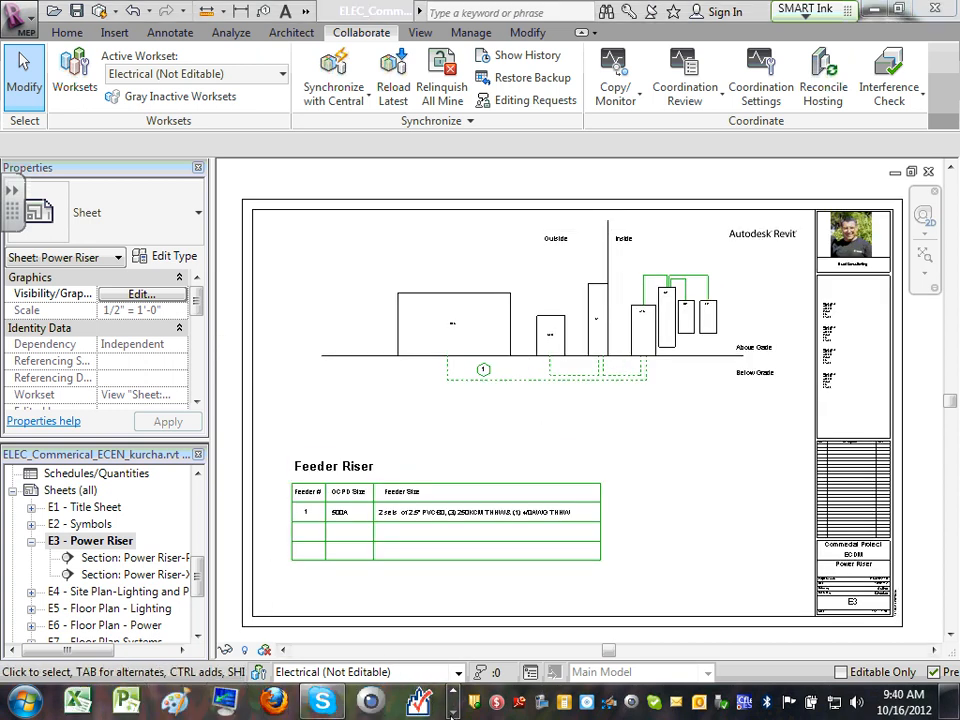
{"action": "left_click", "coordinate": [452, 713]}
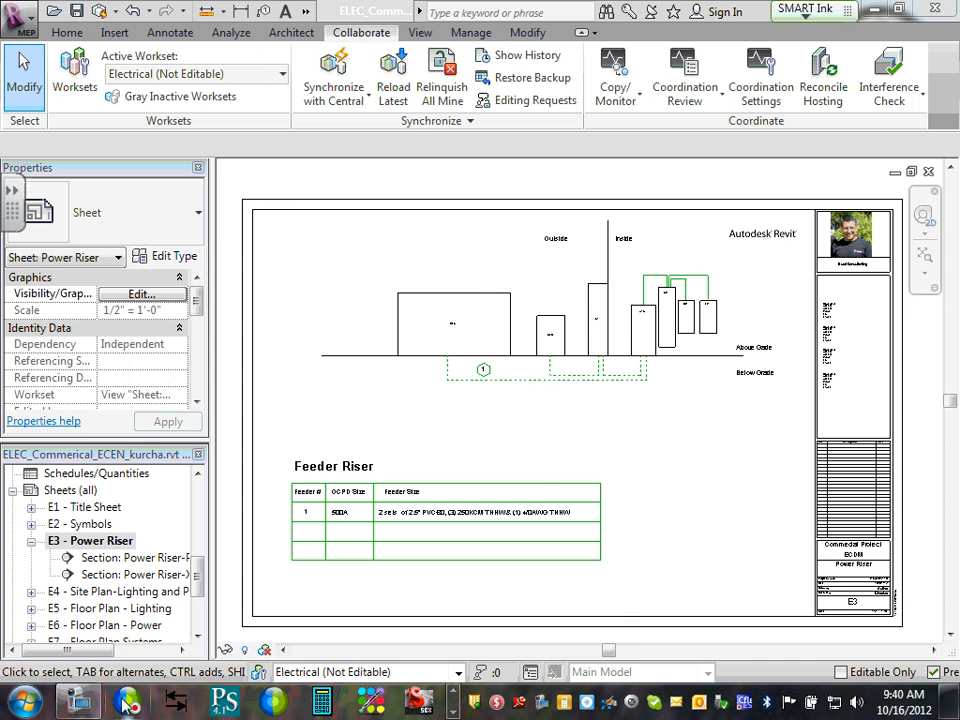
{"action": "left_click", "coordinate": [78, 704]}
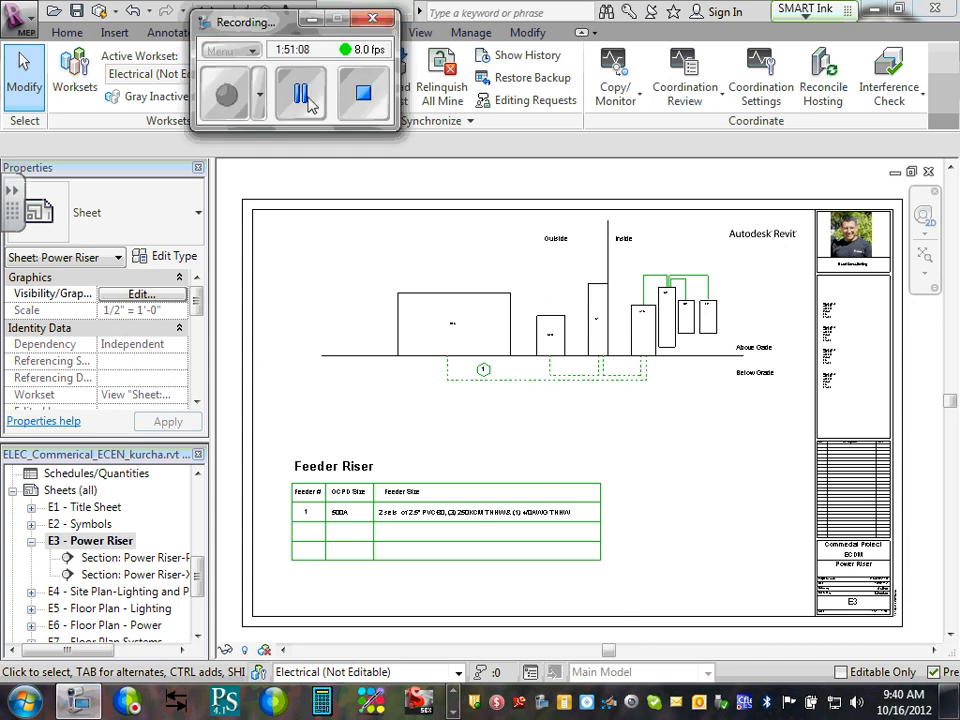